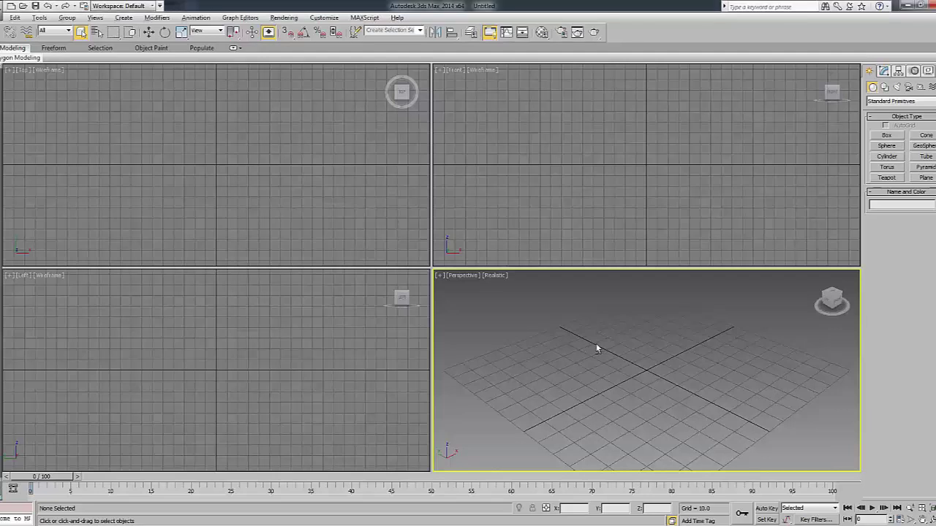
Maximize the Front viewport, then pan, zoom and orbit to view the grid at an angle.
key(alt+w)
key(f)
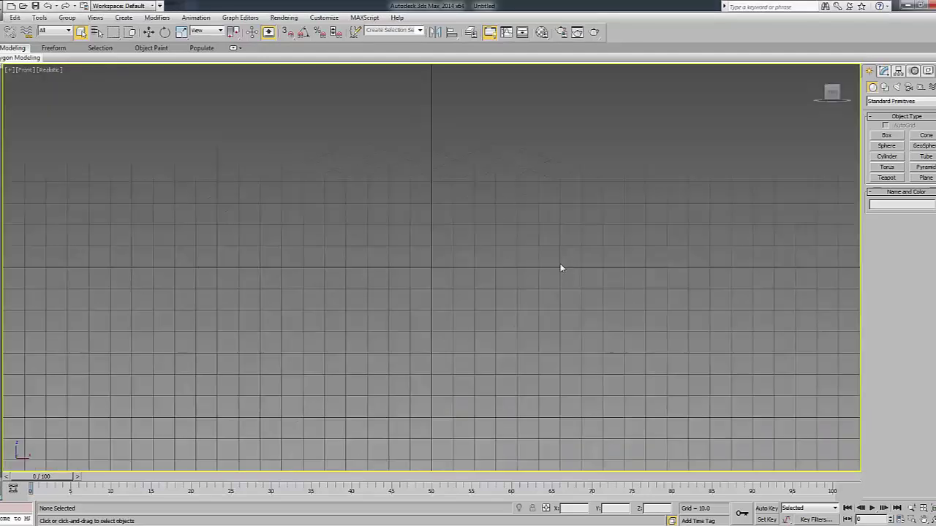
mouse_move(561, 268)
middle_down()
mouse_move(451, 290)
mouse_move(468, 300)
middle_up()
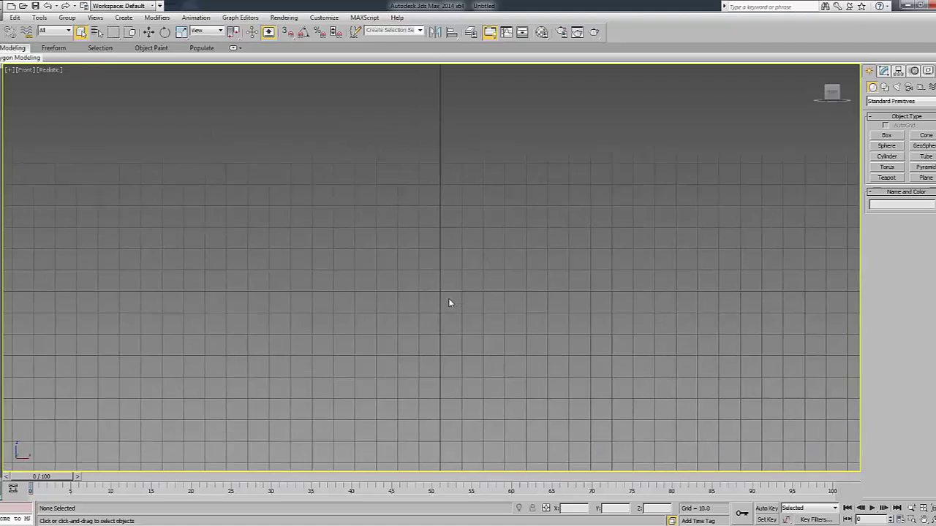
scroll(446, 301, up, 4)
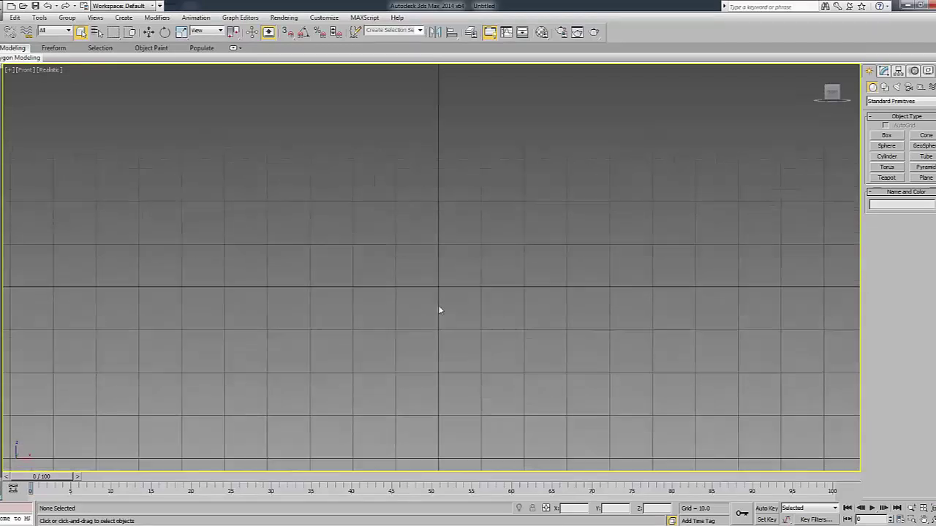
scroll(438, 304, up, 6)
middle_drag(440, 302, 422, 319)
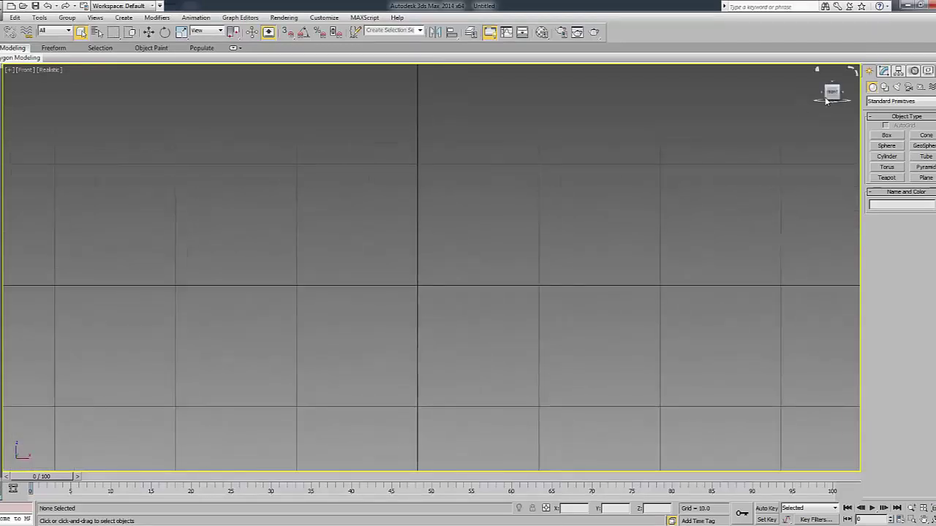
drag(831, 94, 819, 99)
mouse_move(644, 223)
alt+middle_down()
mouse_move(482, 305)
mouse_move(551, 295)
mouse_move(514, 309)
mouse_move(554, 287)
alt+middle_up()
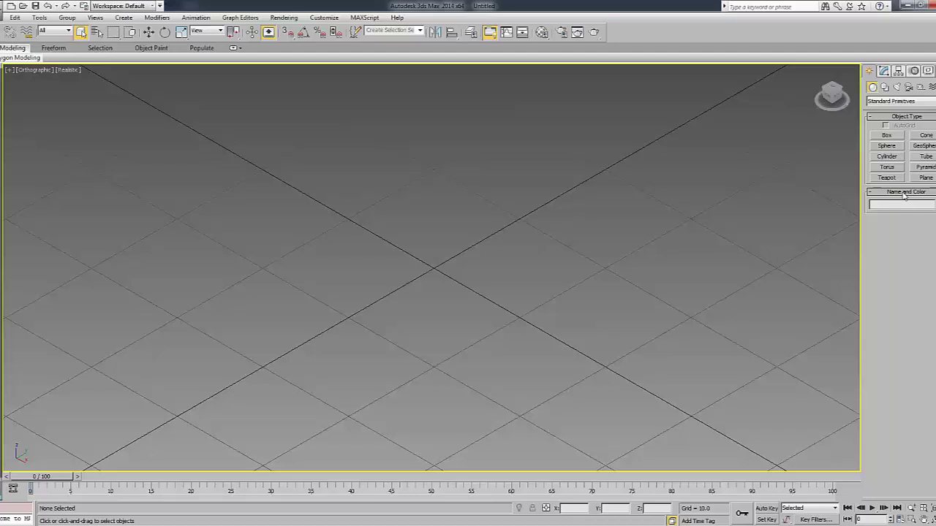
Return to the head-on Front view and zoom in closely on the grid.
key(f)
scroll(446, 280, up, 2)
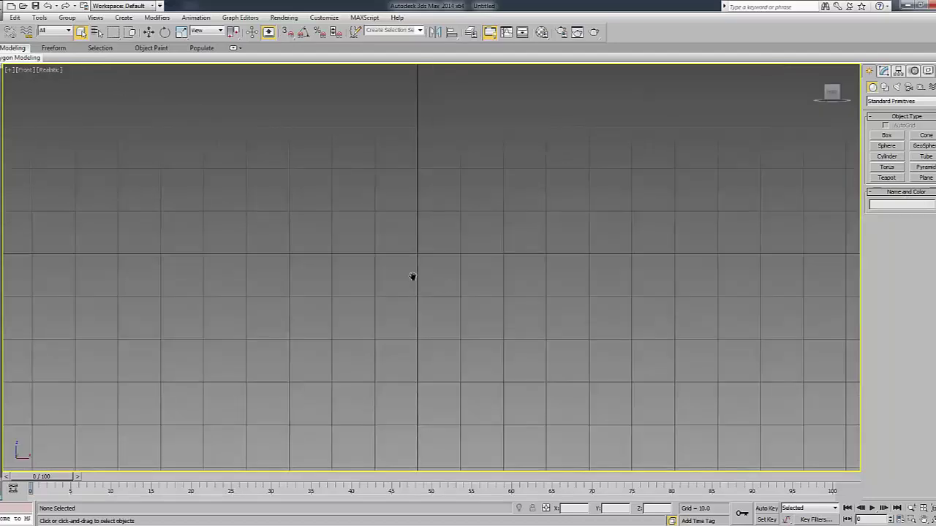
scroll(413, 276, up, 2)
scroll(470, 266, up, 1)
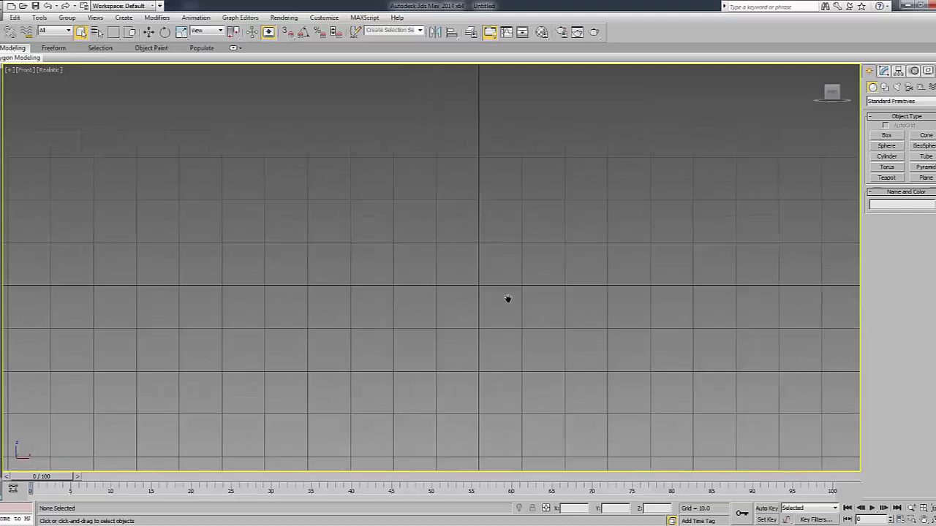
scroll(507, 296, up, 1)
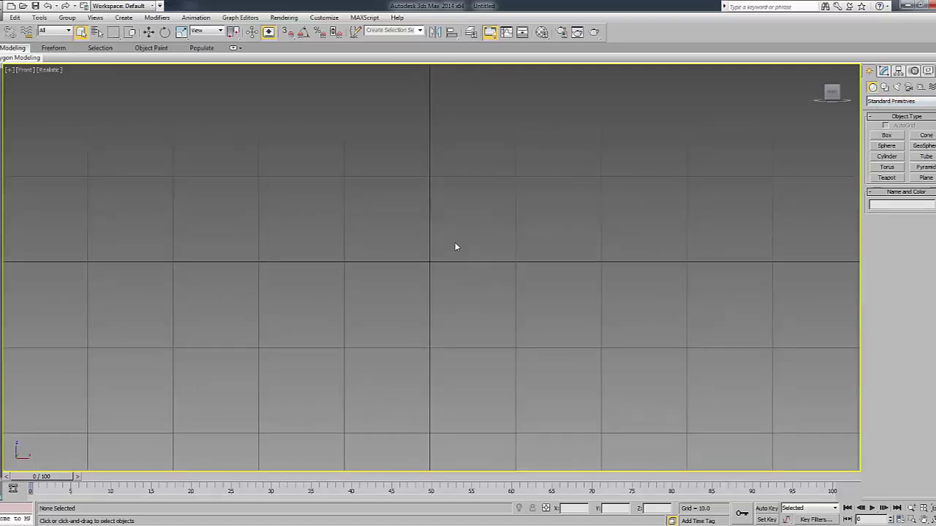
drag(400, 287, 406, 290)
Pick the Line tool from the Shapes creation category.
click(885, 87)
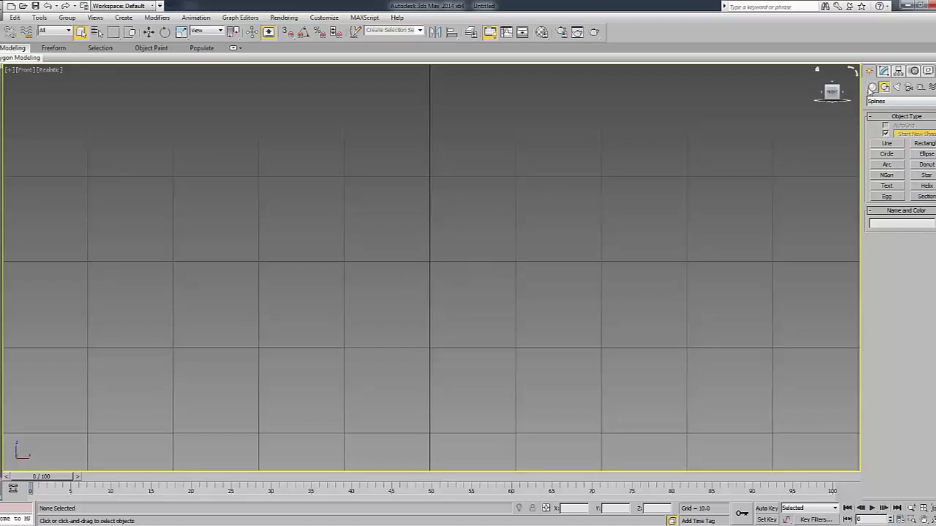
click(872, 87)
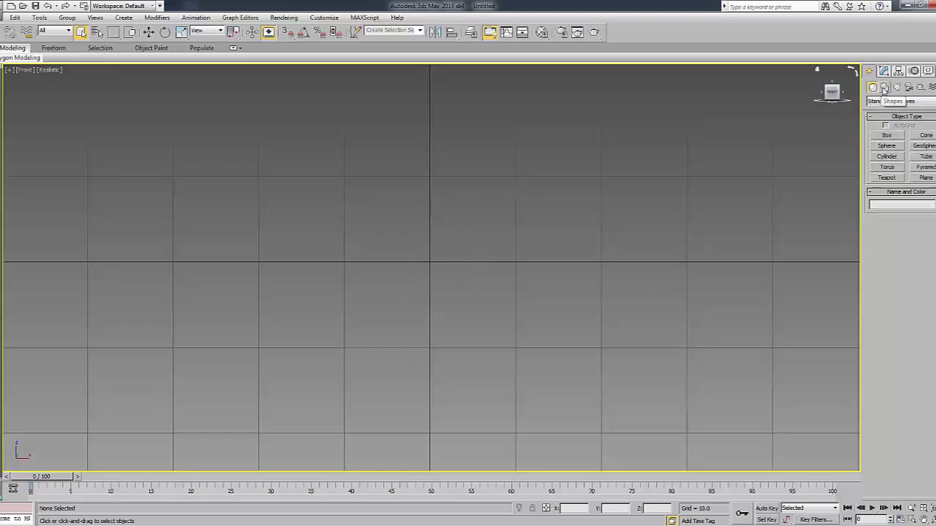
click(884, 87)
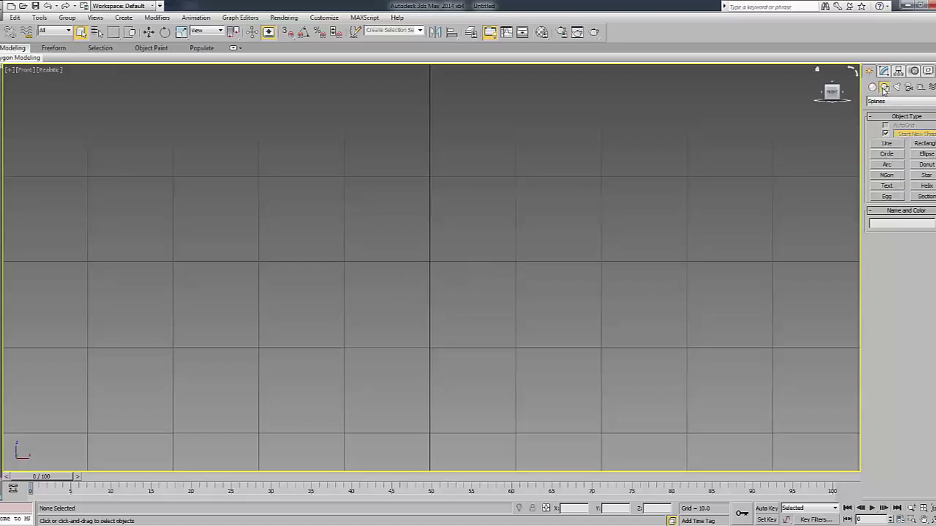
click(886, 144)
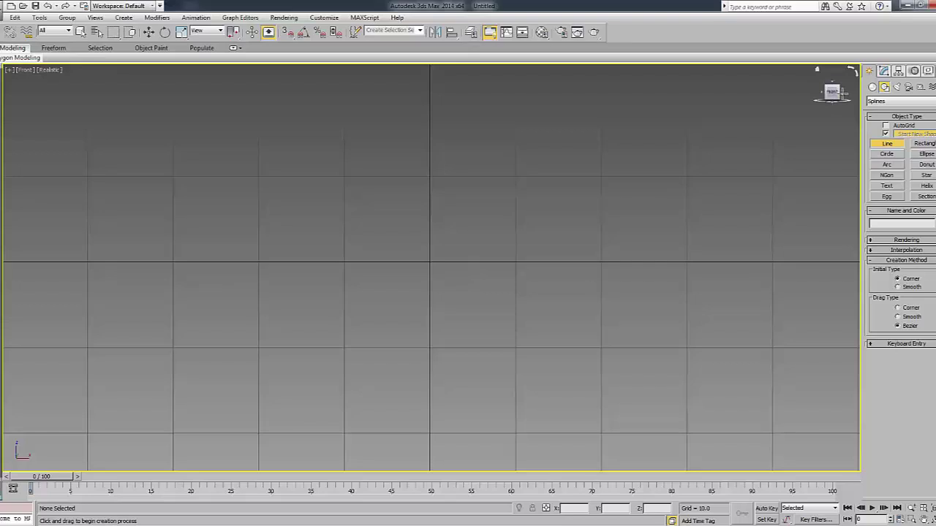
Switch the viewport to the Right view.
drag(844, 92, 765, 129)
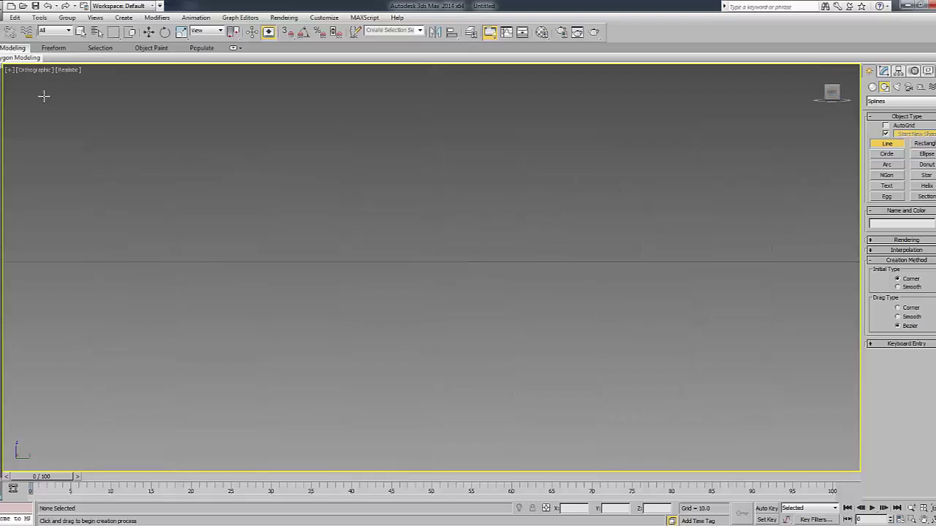
click(32, 69)
click(52, 184)
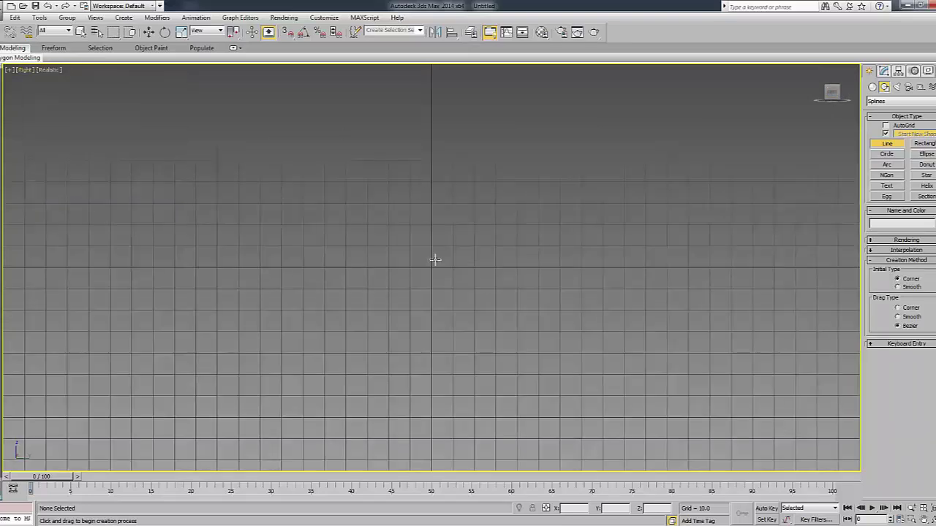
scroll(412, 274, up, 2)
scroll(424, 278, down, 1)
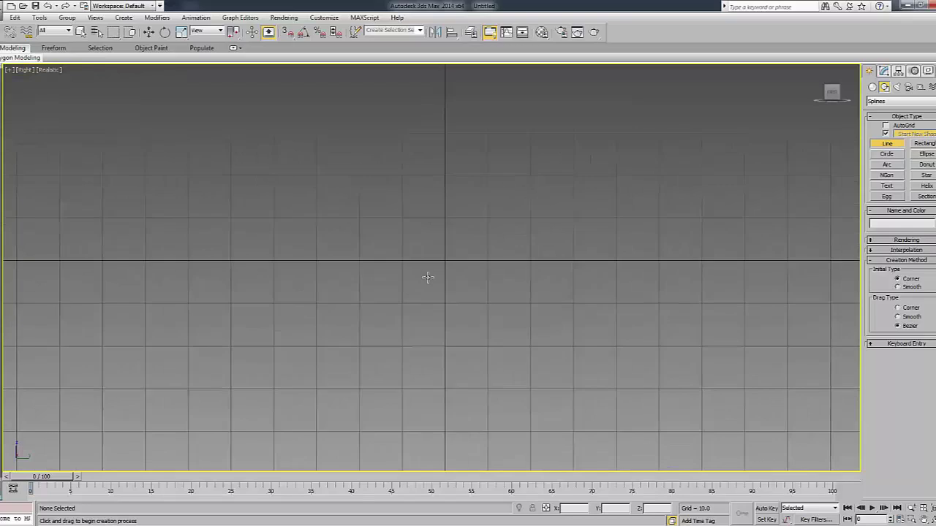
Draw a test Plane in the Right view, then undo it and exit plane creation.
click(873, 88)
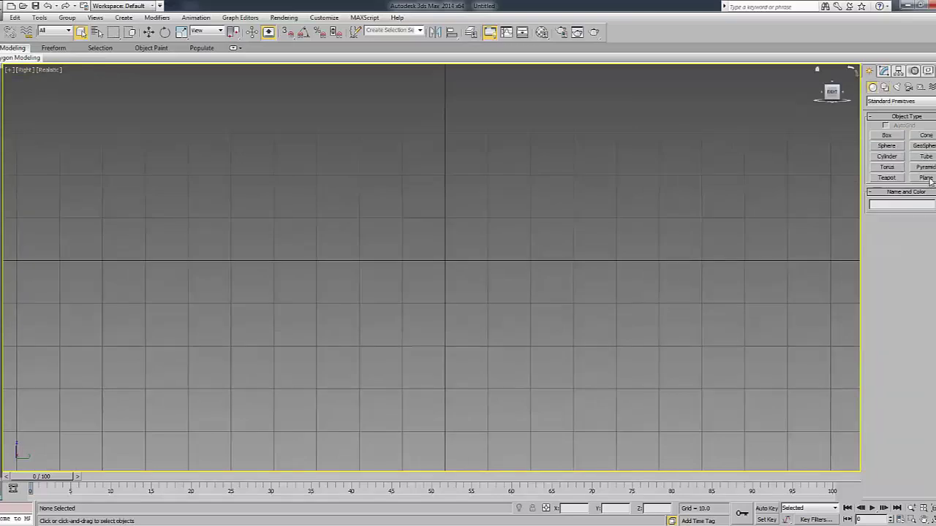
click(924, 179)
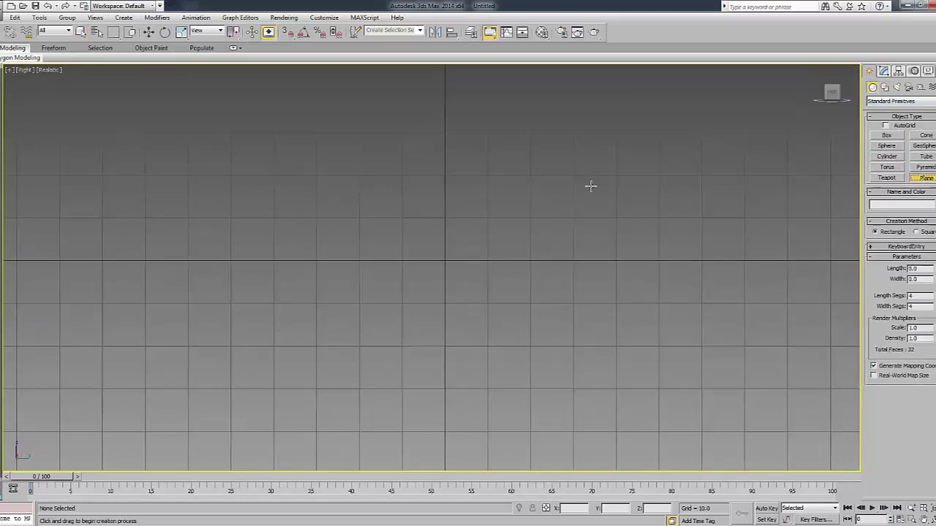
drag(591, 186, 396, 340)
key(ctrl+z)
right_click(773, 202)
Reactivate the Line tool and turn grid snapping off with S.
click(884, 87)
click(887, 143)
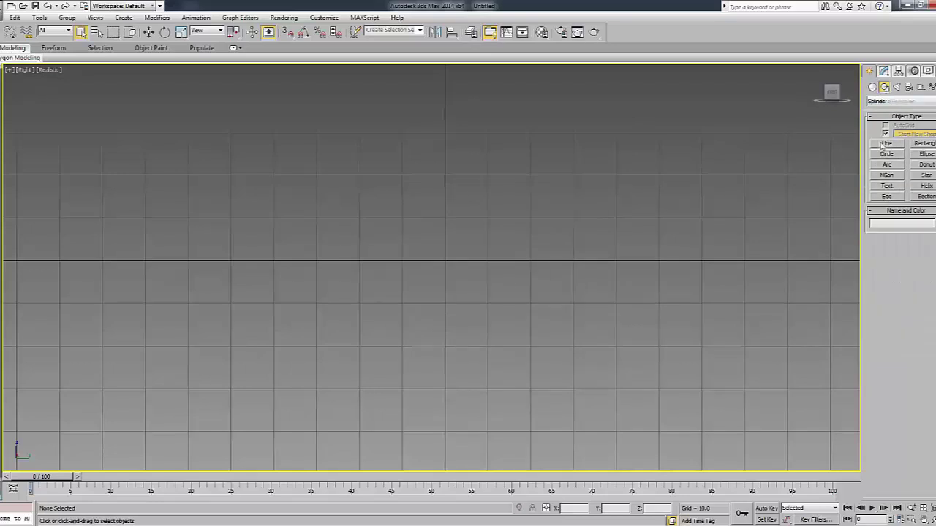
key(s)
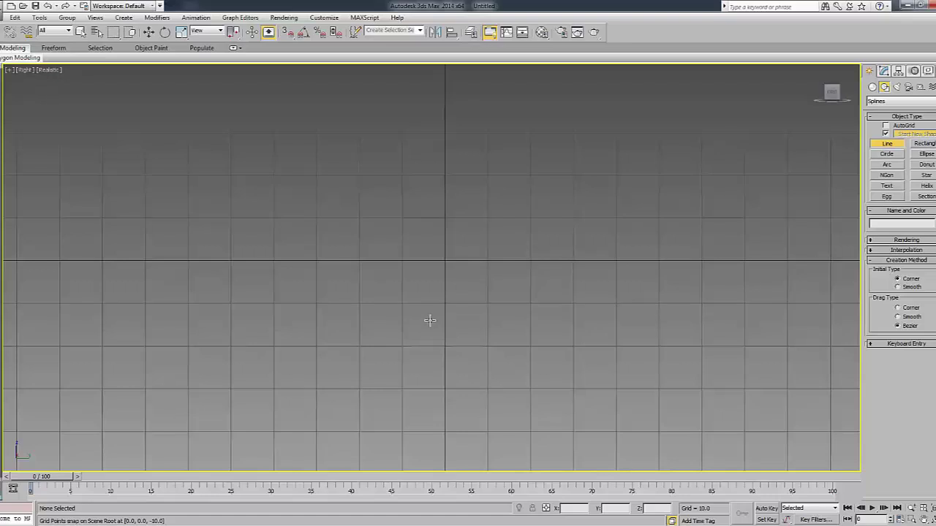
Start the outline below centre, placing corners up the left side and across the top.
click(429, 322)
right_click(418, 294)
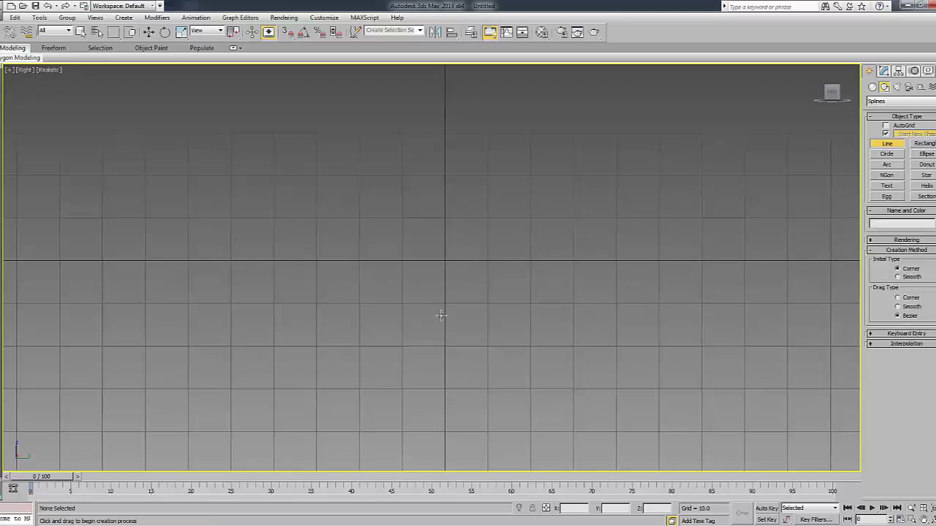
click(426, 320)
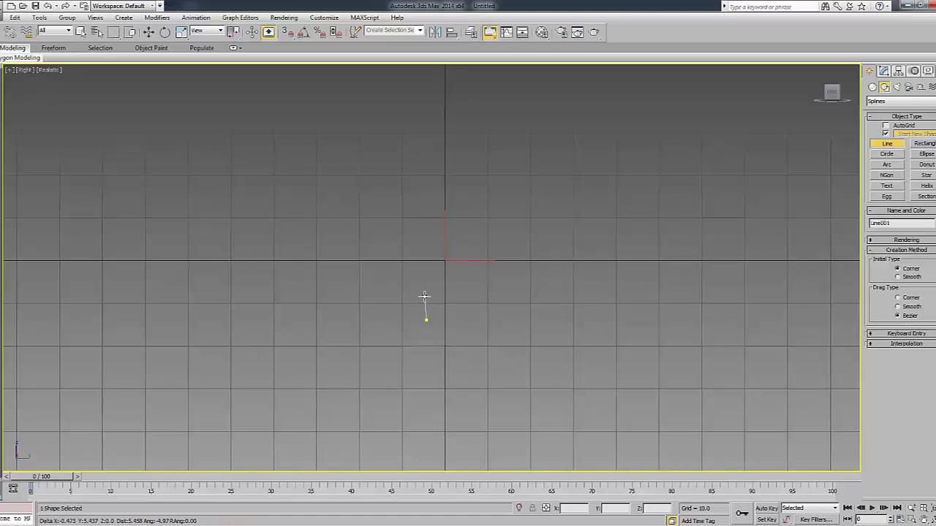
click(417, 295)
click(399, 285)
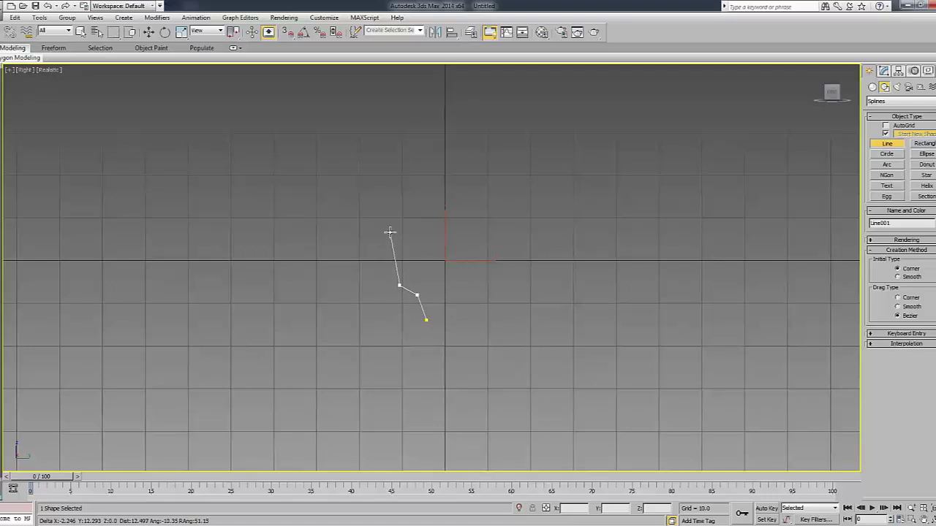
click(388, 230)
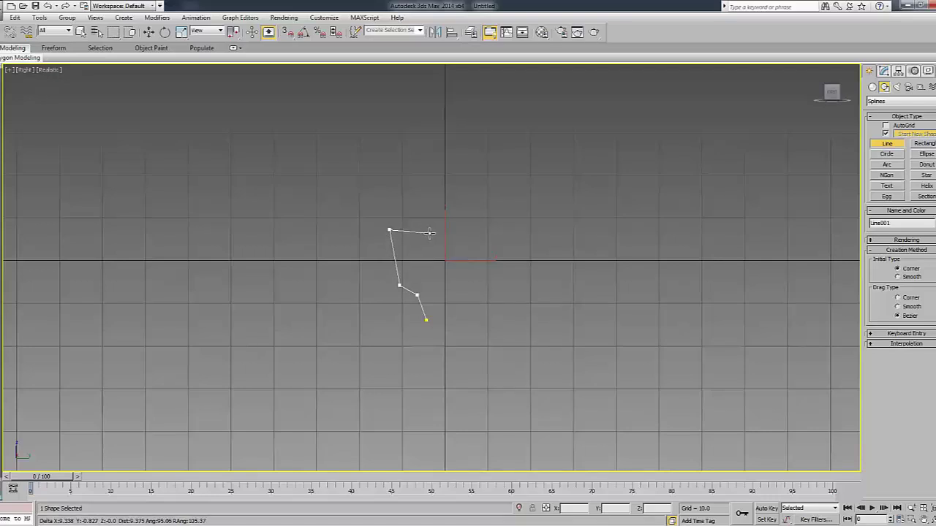
click(429, 233)
Add the right-side corners, close the spline at the first vertex, and reselect Line001.
click(446, 249)
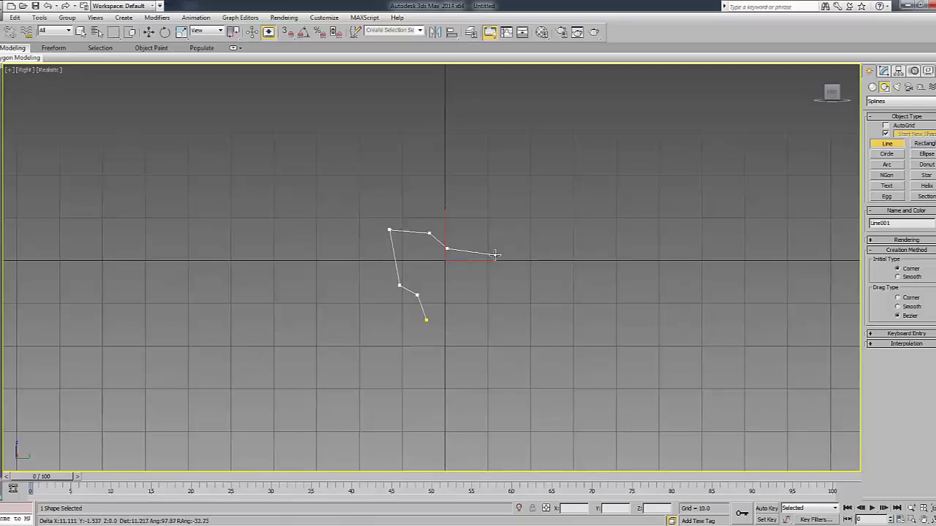
click(499, 258)
click(485, 300)
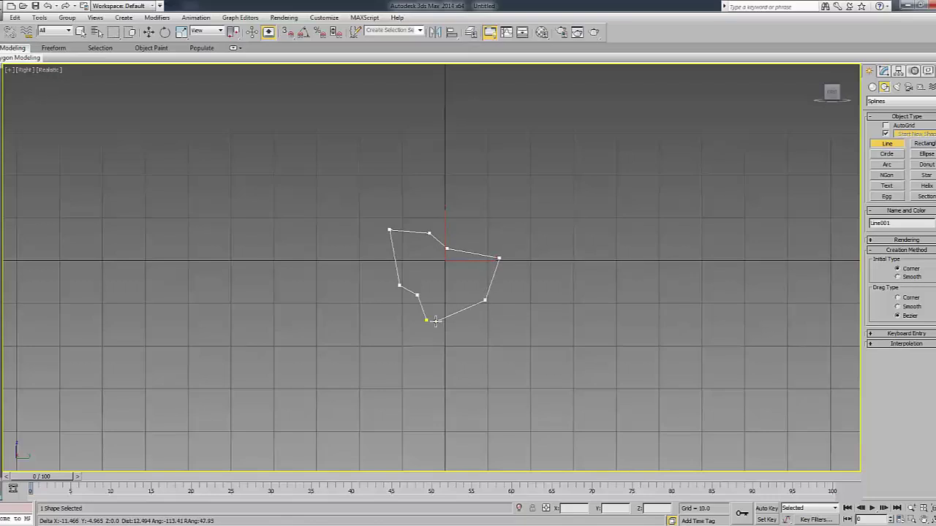
click(426, 320)
click(451, 296)
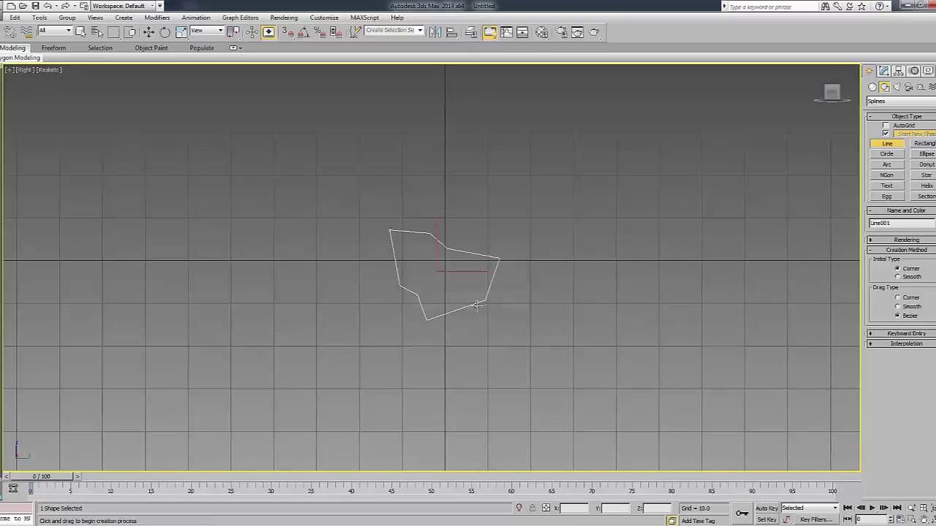
right_click(451, 287)
click(449, 289)
click(454, 311)
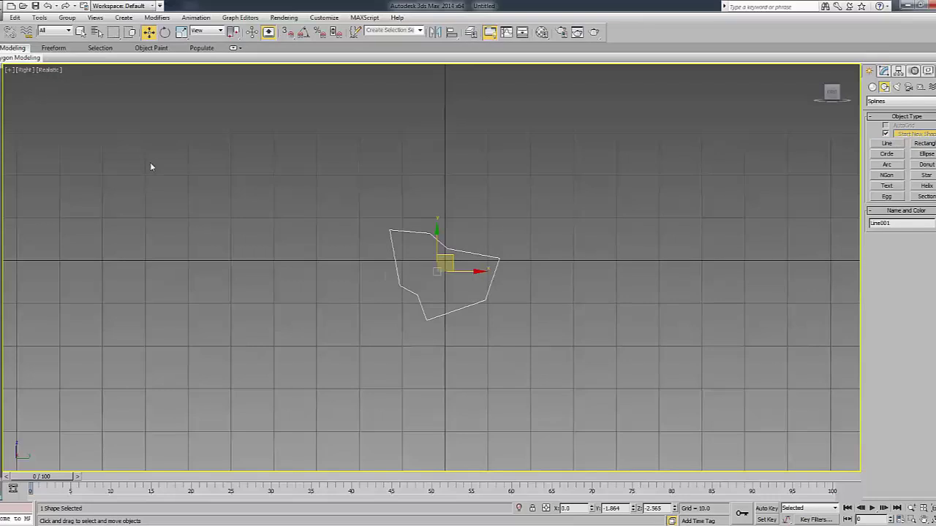
Convert Line001 to an Editable Poly and check its filled Polygon level.
right_click(440, 267)
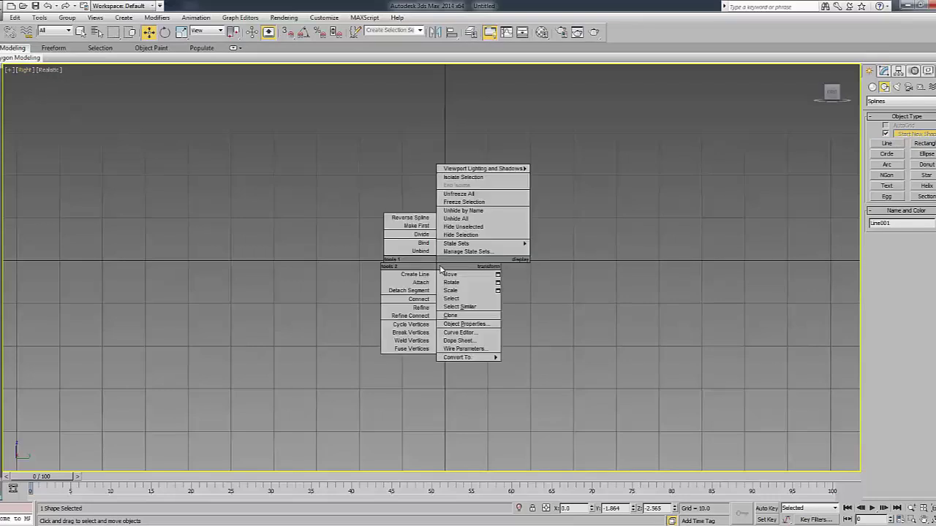
mouse_move(468, 357)
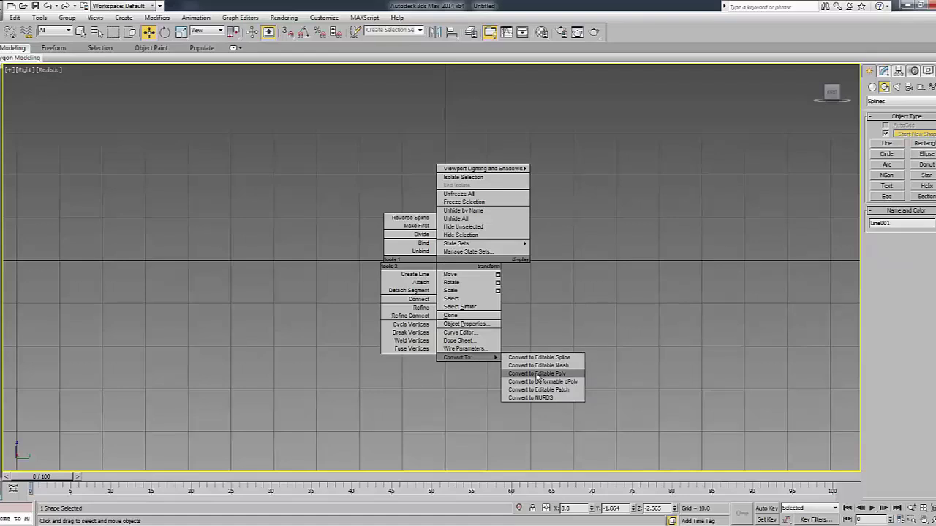
click(536, 374)
click(516, 319)
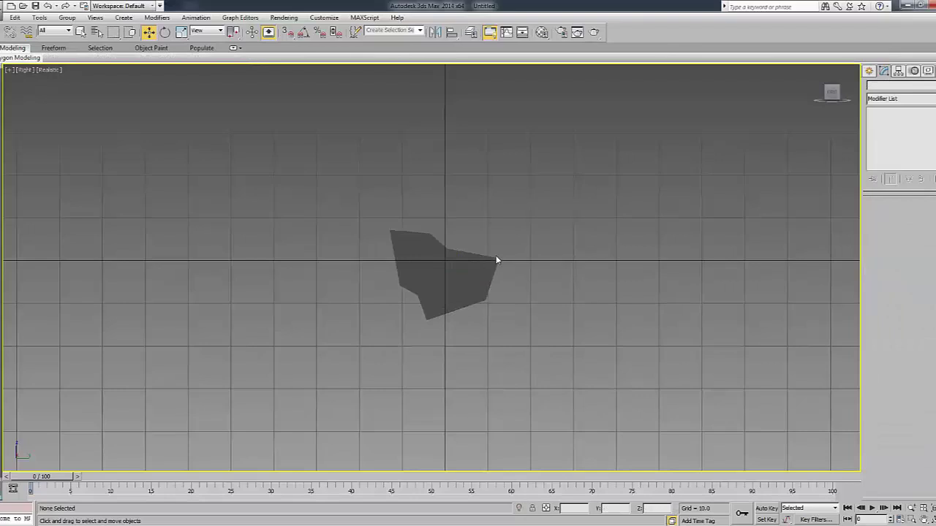
click(496, 261)
click(916, 213)
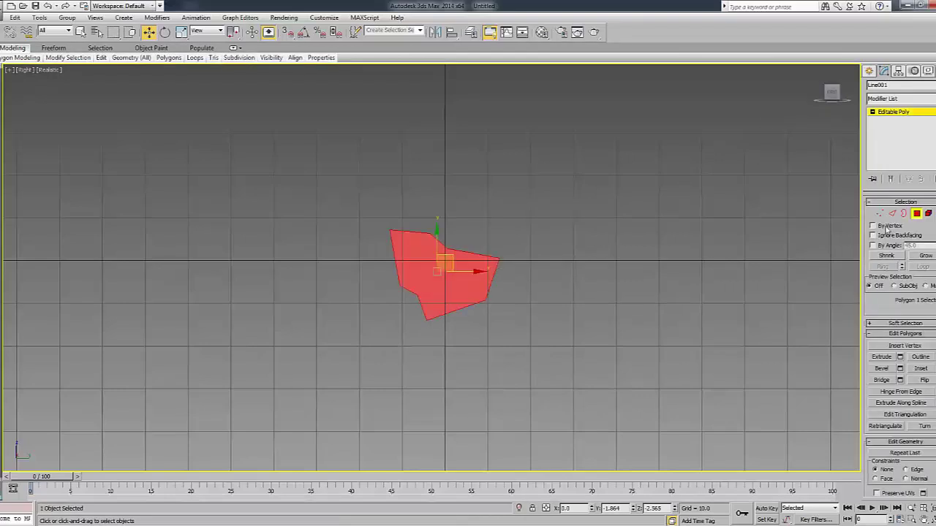
click(916, 213)
click(826, 87)
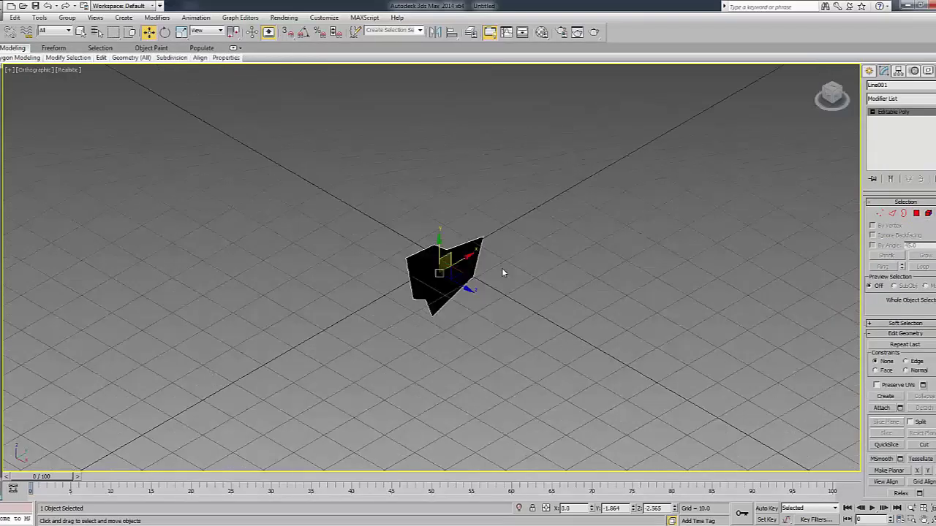
Assign the 01 - Default material to Line001 from the Material Editor.
key(m)
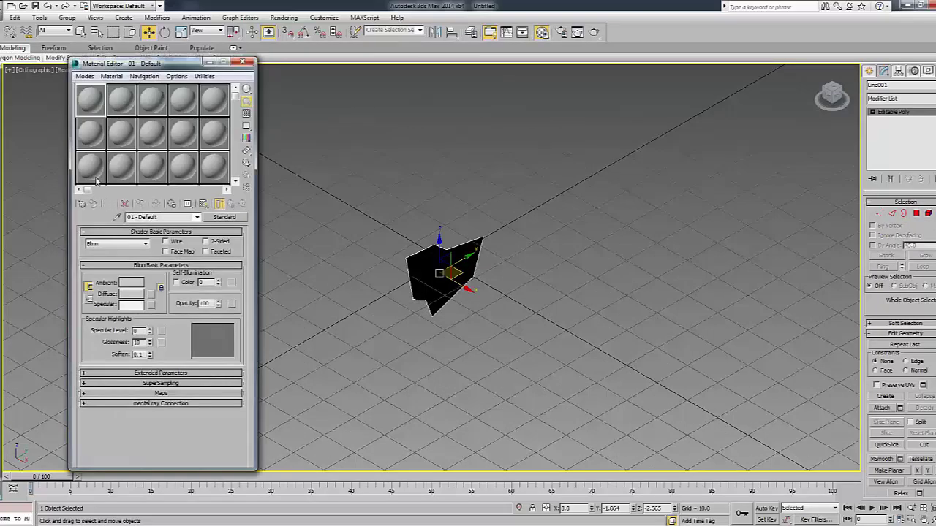
click(462, 280)
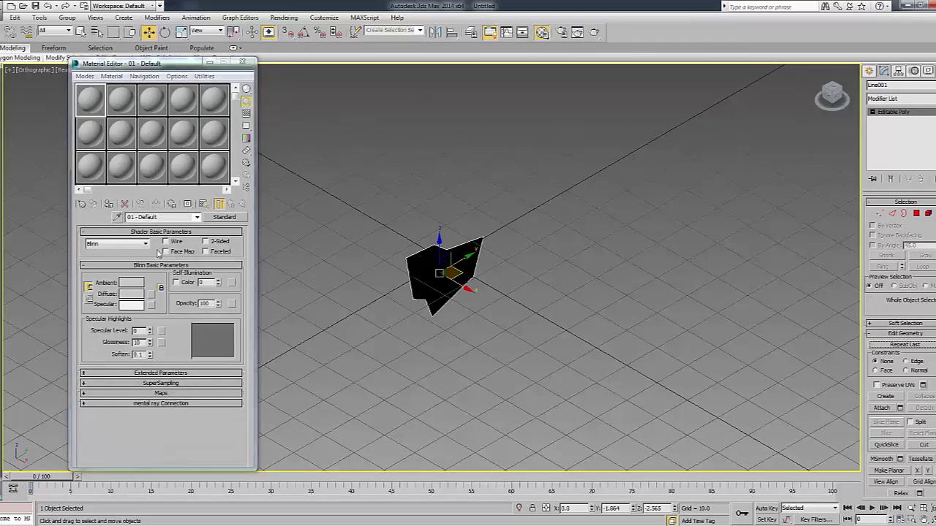
click(110, 206)
click(110, 207)
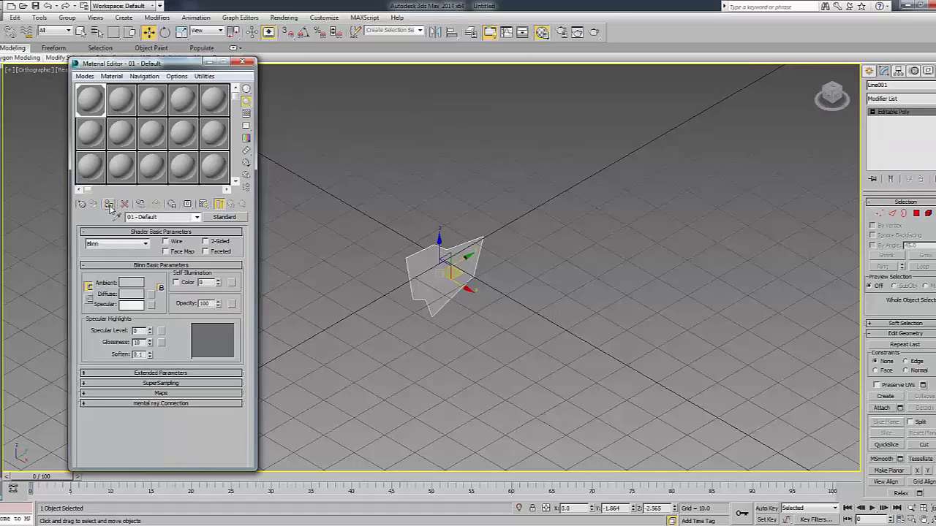
Close the Material Editor, zoom into the Front view, and box-select Line001 with Select and Rotate.
key(m)
key(f)
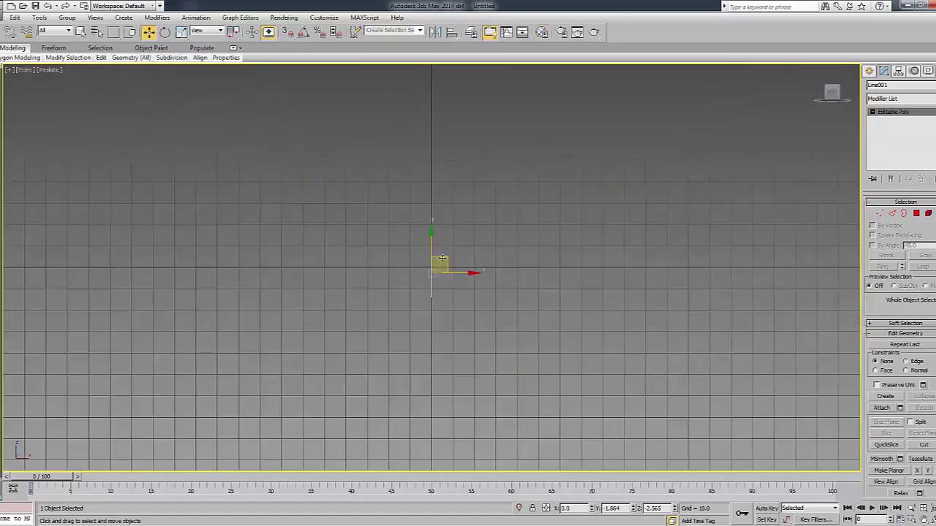
scroll(430, 266, up, 3)
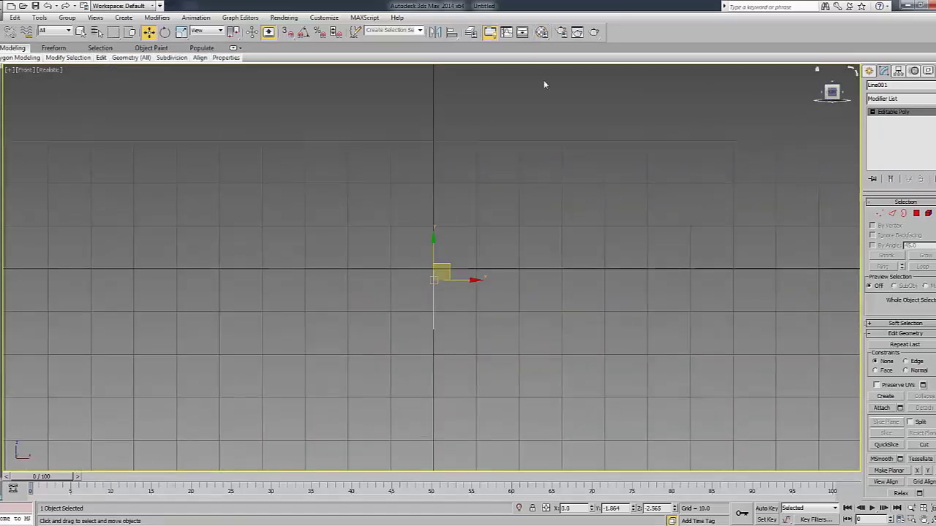
click(25, 70)
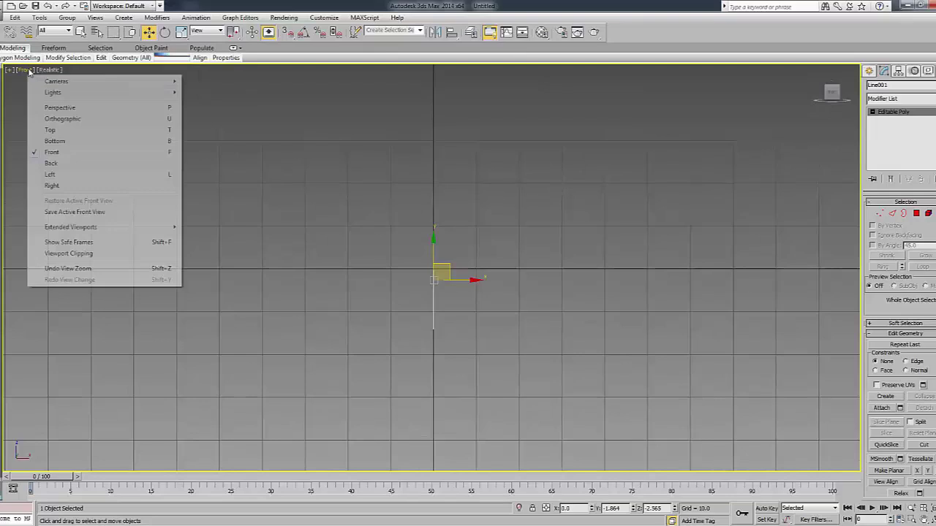
click(102, 153)
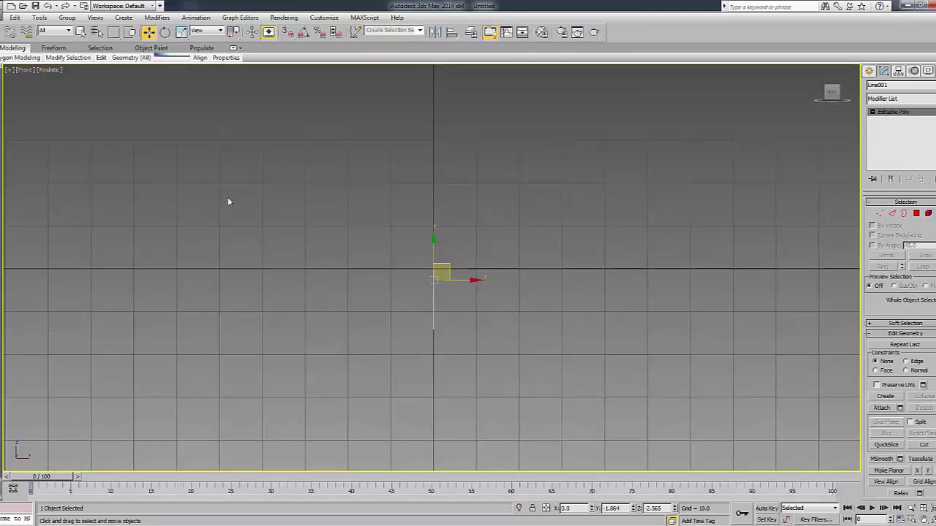
key(e)
drag(516, 230, 294, 327)
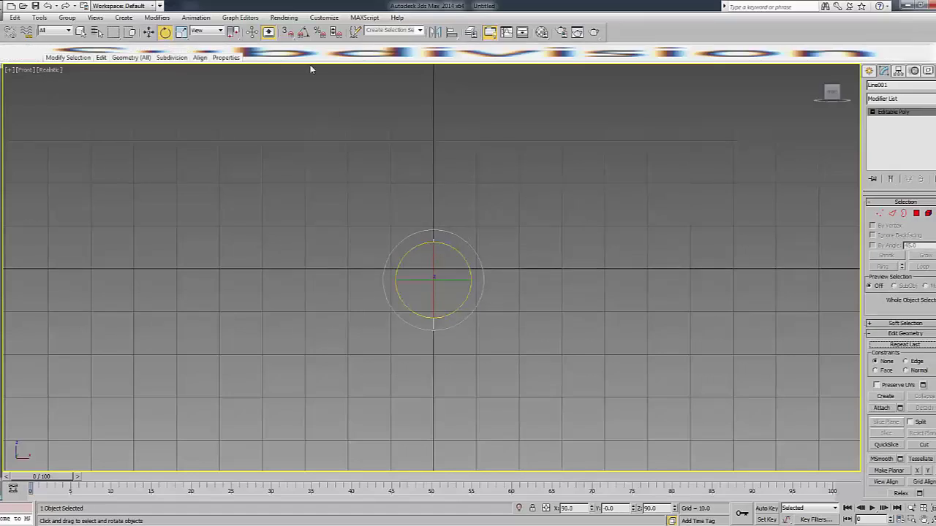
With Angle Snap on, rotate the panel −30° on Y and shift it slightly right on X.
click(304, 32)
drag(454, 282, 437, 280)
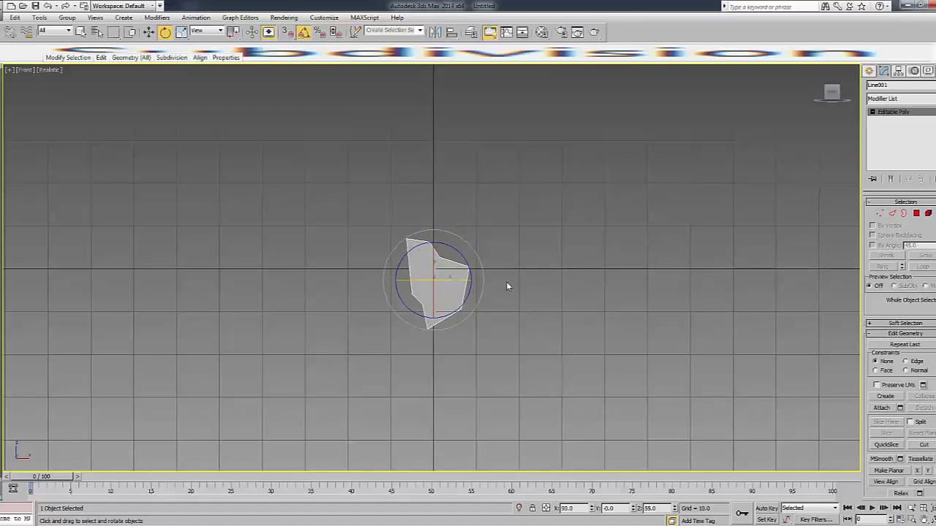
key(w)
drag(458, 279, 502, 279)
mouse_move(781, 130)
alt+middle_down()
mouse_move(731, 190)
mouse_move(489, 201)
alt+middle_up()
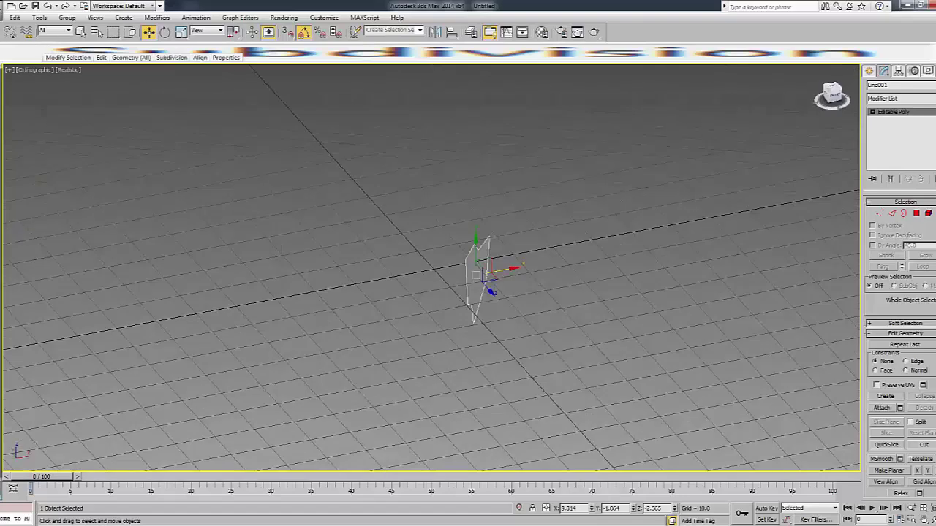
key(f)
middle_drag(448, 231, 462, 196)
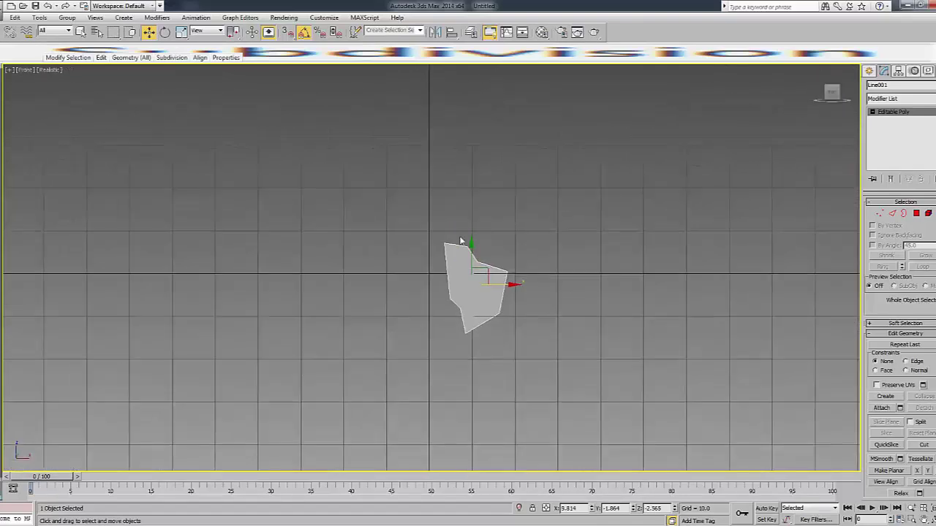
In Vertex mode, select around the lower-left vertices, then select all vertices.
key(1)
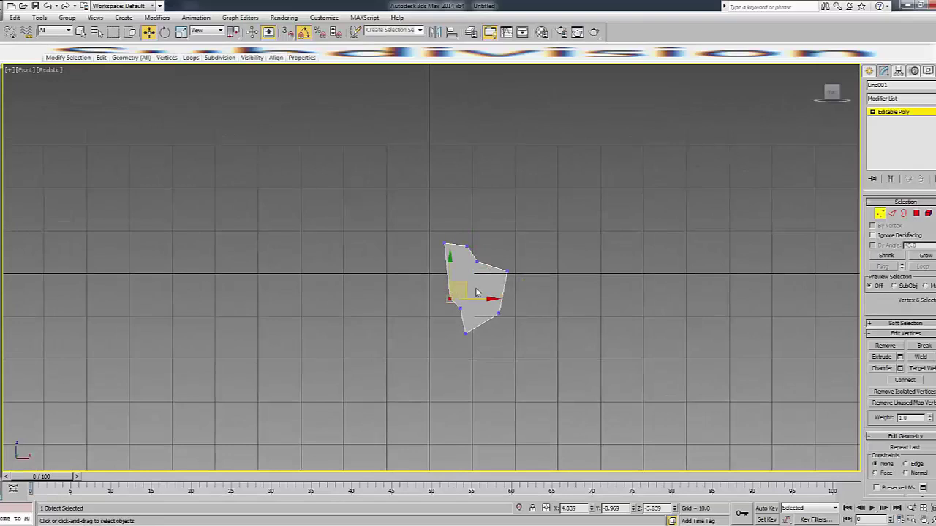
click(549, 251)
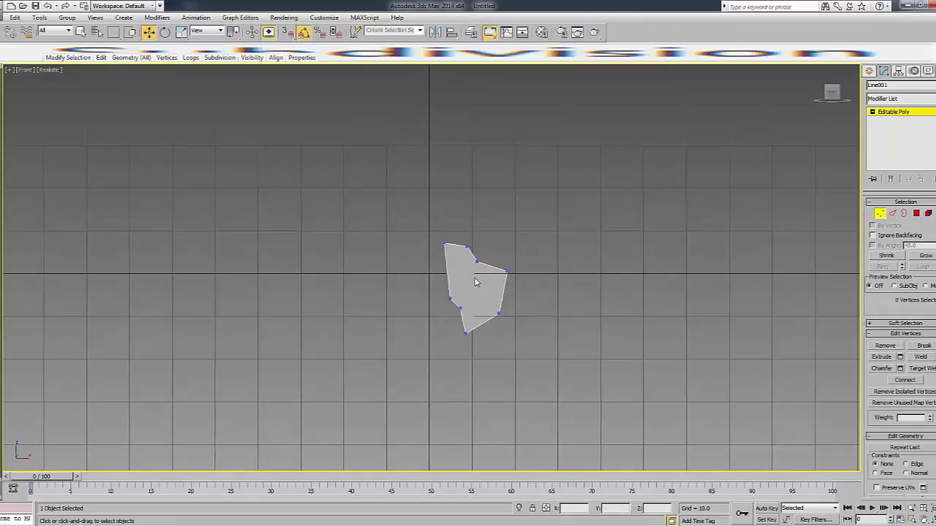
click(450, 298)
click(445, 303)
click(450, 299)
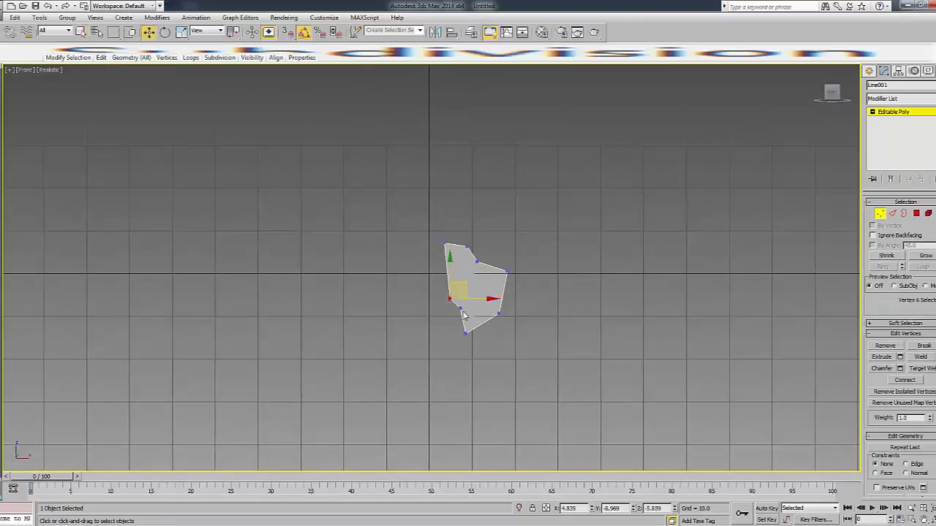
key(q)
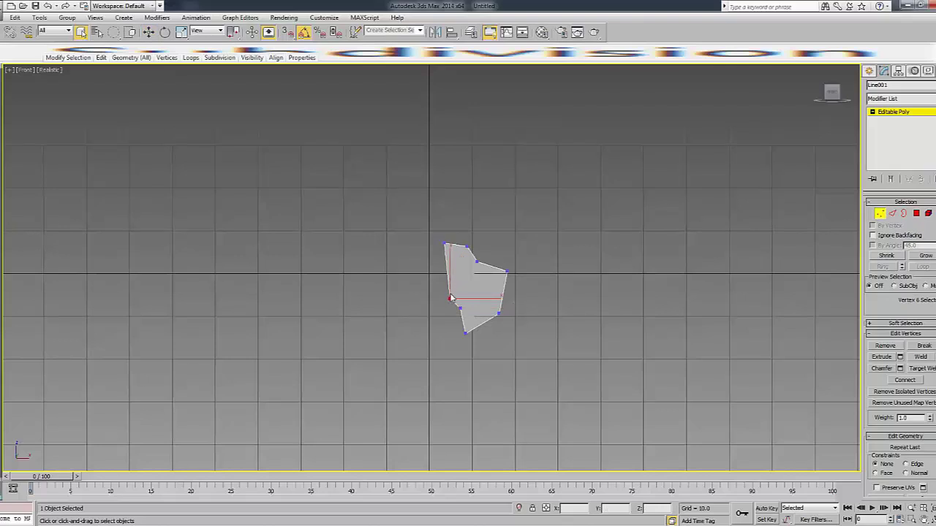
key(w)
click(458, 307)
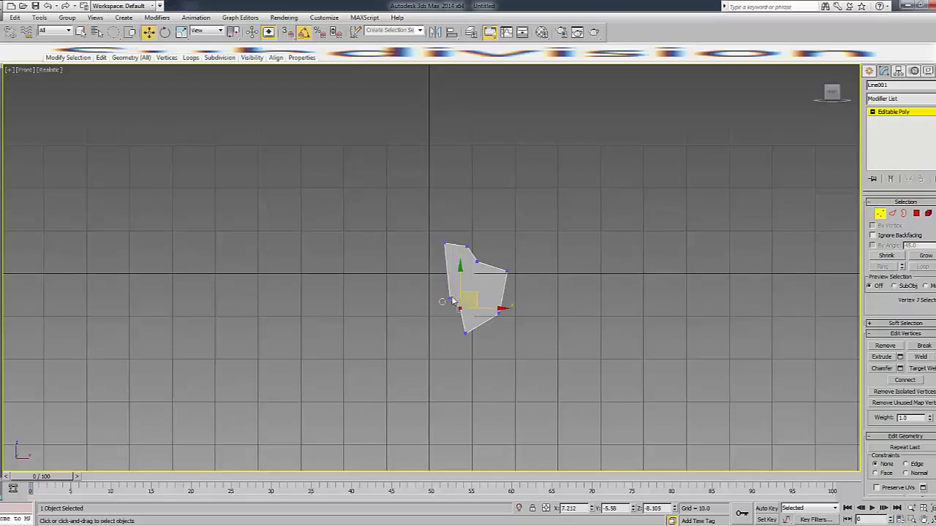
ctrl+click(450, 299)
key(q)
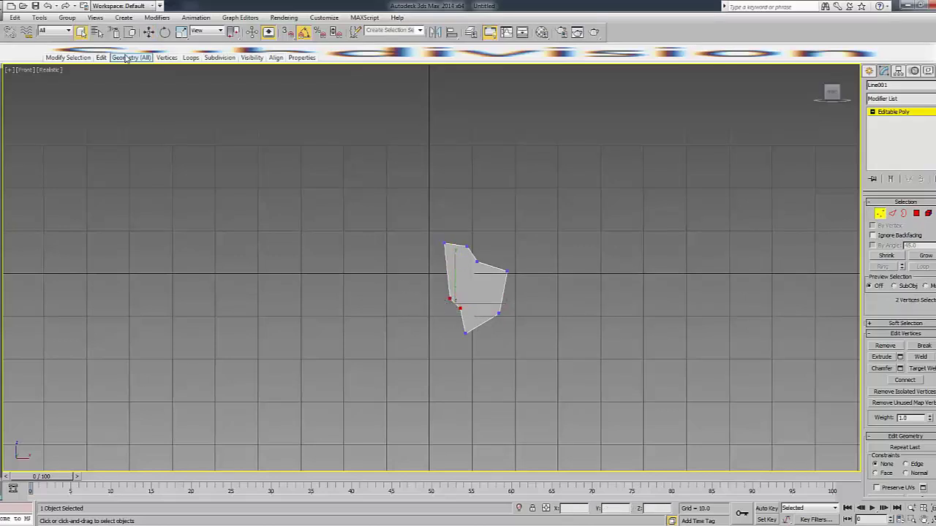
click(422, 242)
key(ctrl+a)
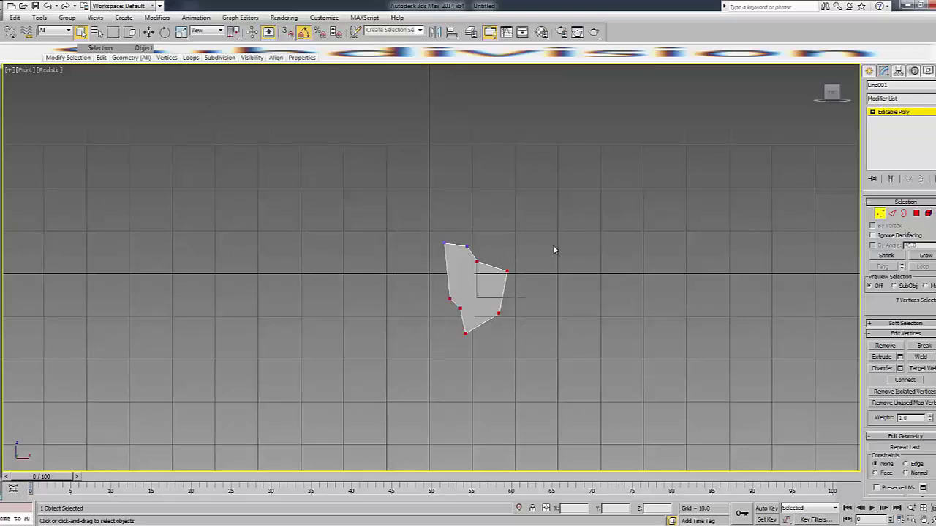
Push the lower-left vertex slightly left and the two right-hand vertices outward.
click(458, 301)
right_click(557, 255)
right_click(464, 215)
mouse_move(460, 315)
mouse_down()
mouse_move(418, 244)
mouse_move(439, 246)
mouse_up()
click(448, 297)
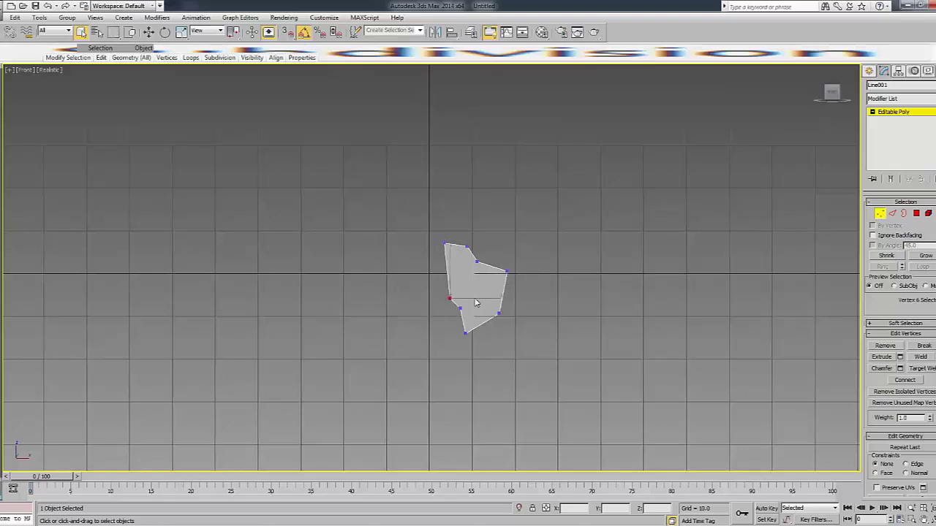
key(w)
drag(480, 298, 471, 290)
mouse_move(520, 323)
mouse_down()
mouse_move(491, 265)
mouse_move(517, 292)
mouse_up()
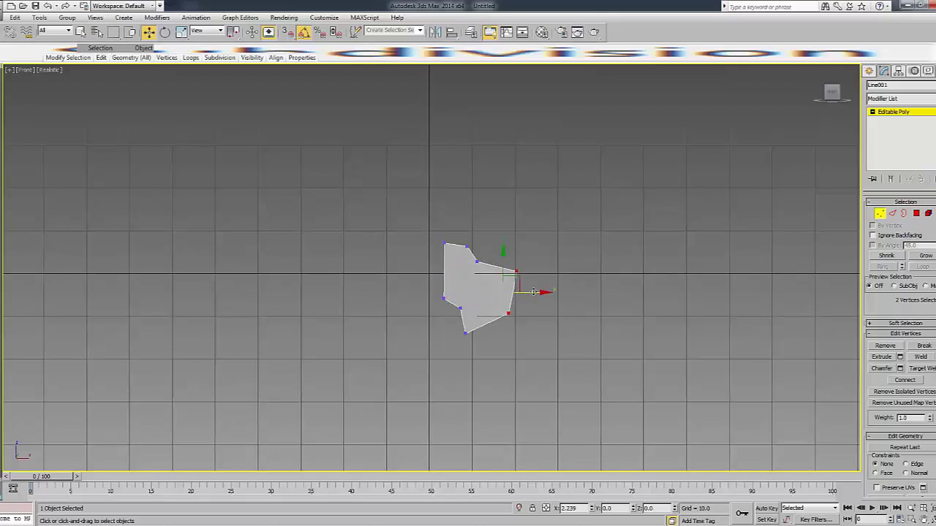
Reselect vertices along the top, ending with the two left vertices selected.
drag(486, 234, 439, 267)
alt+click(444, 244)
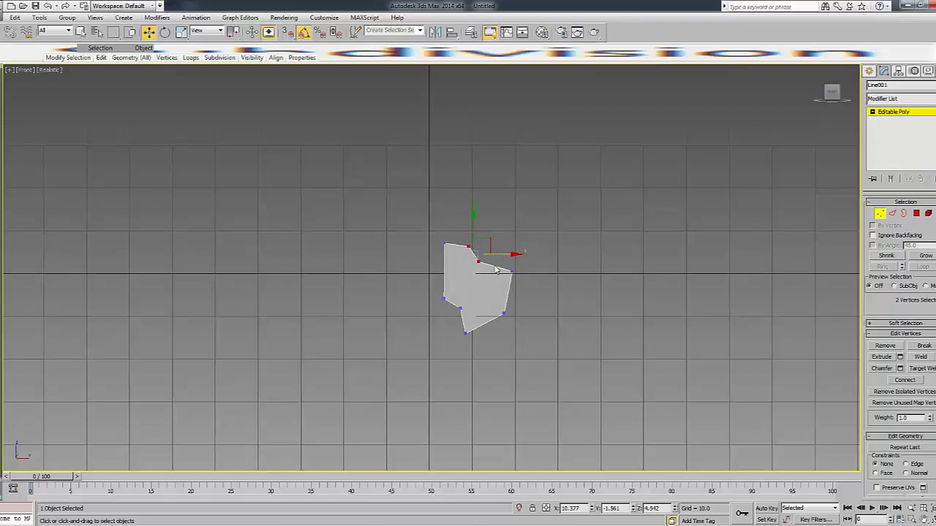
click(444, 298)
click(443, 318)
click(444, 243)
click(420, 309)
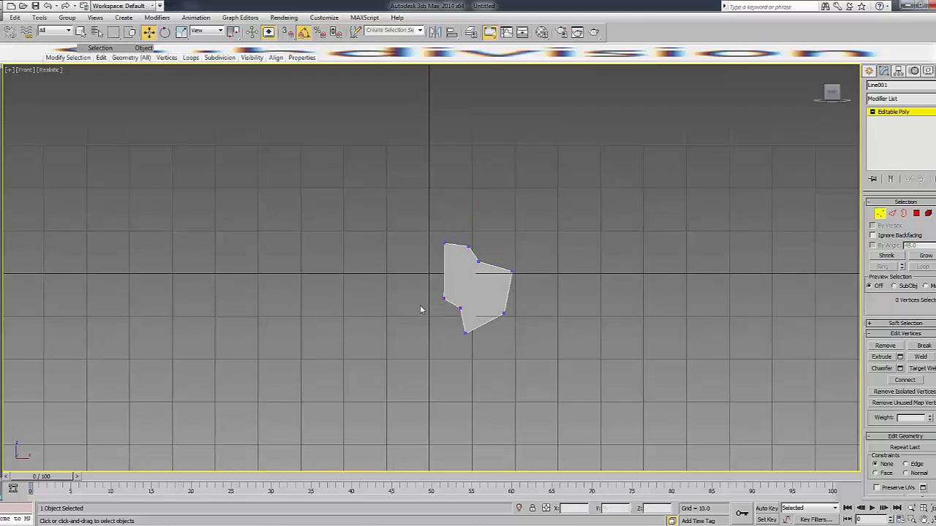
drag(456, 241, 456, 242)
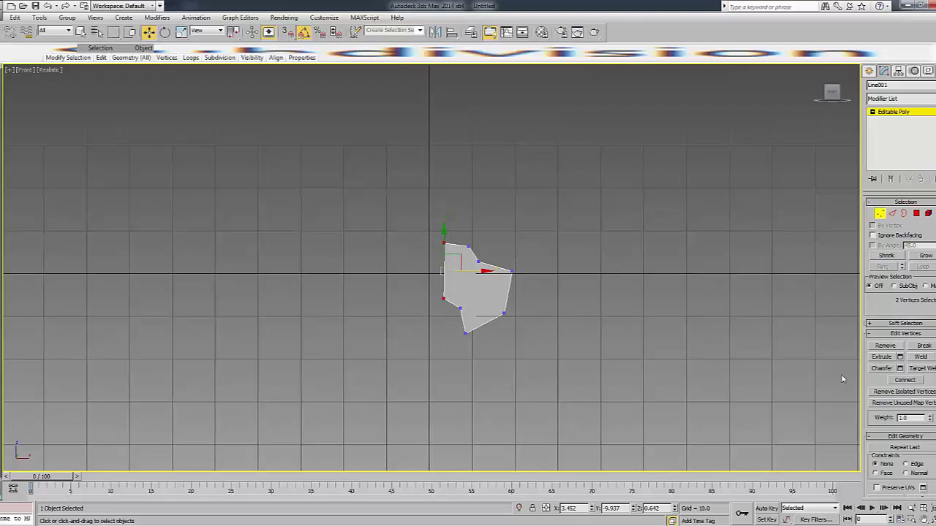
scroll(880, 300, down, 2)
scroll(888, 351, down, 2)
Try flattening the selected vertices, undo it, and reselect the panel.
scroll(896, 395, down, 2)
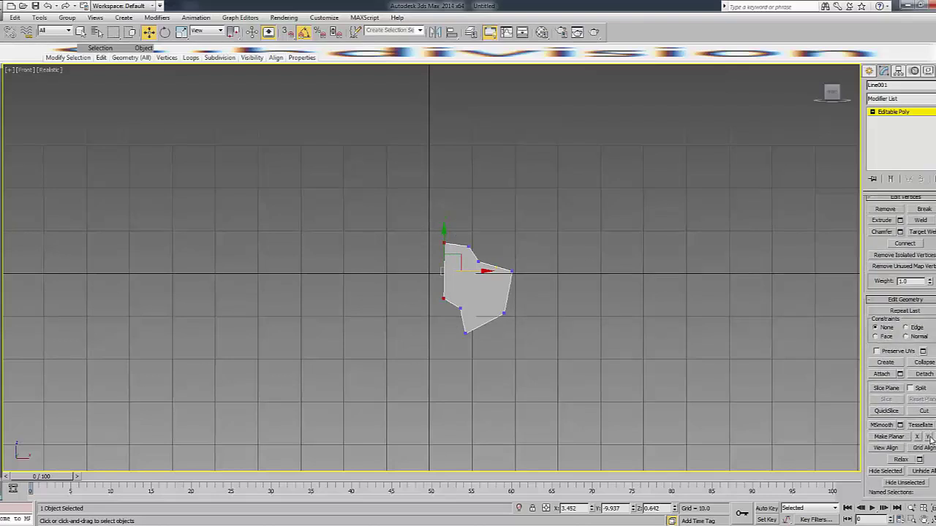
click(927, 437)
key(ctrl+z)
click(917, 437)
key(ctrl+z)
key(ctrl+z)
click(585, 299)
click(442, 300)
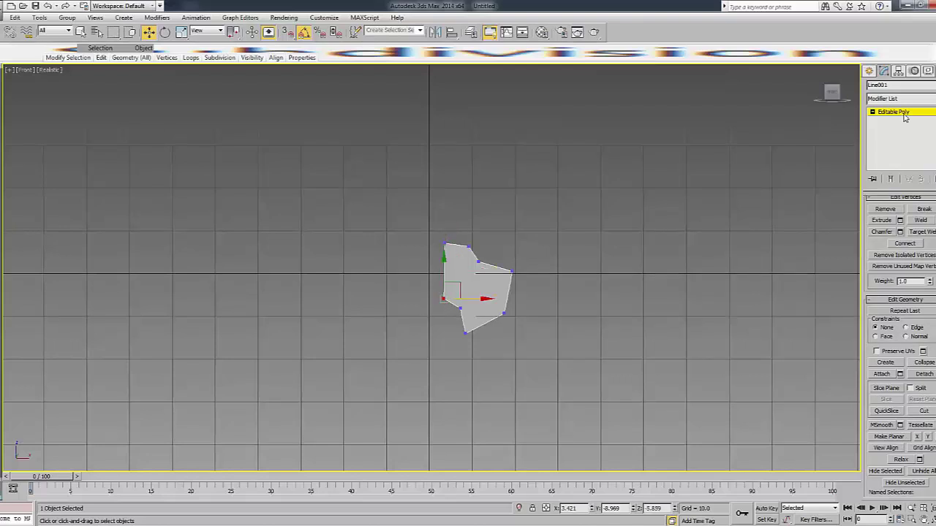
click(599, 274)
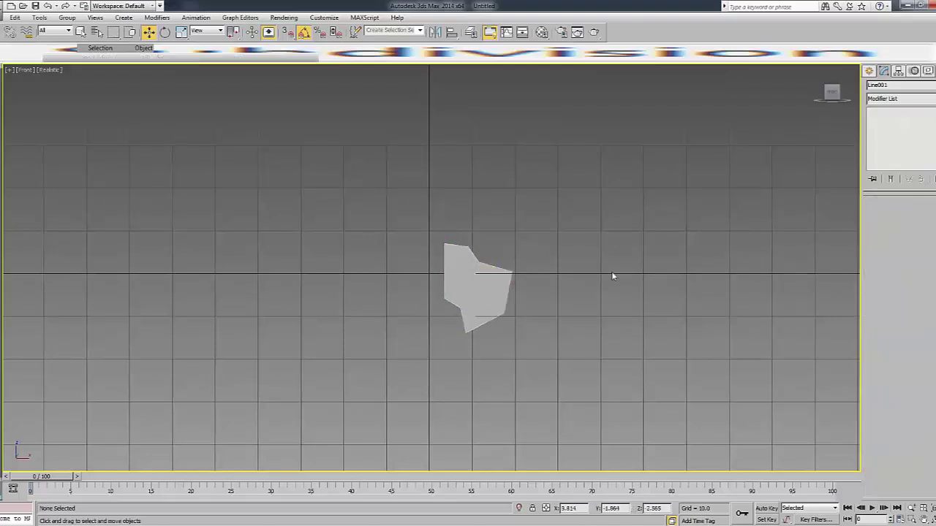
click(474, 303)
Check an edge in Edge mode, return to object level, and orbit to a top-down view.
key(2)
click(442, 287)
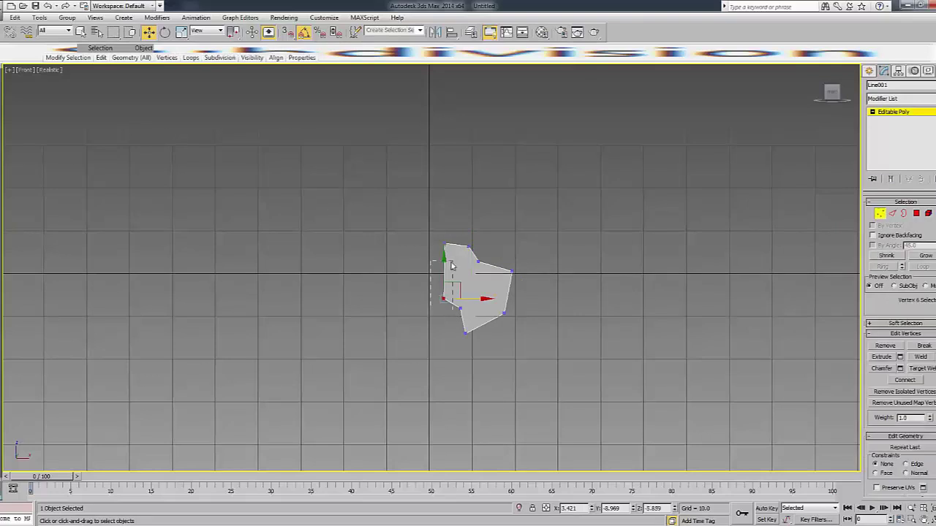
click(775, 157)
click(892, 111)
alt+middle_drag(468, 256, 468, 329)
drag(832, 91, 835, 93)
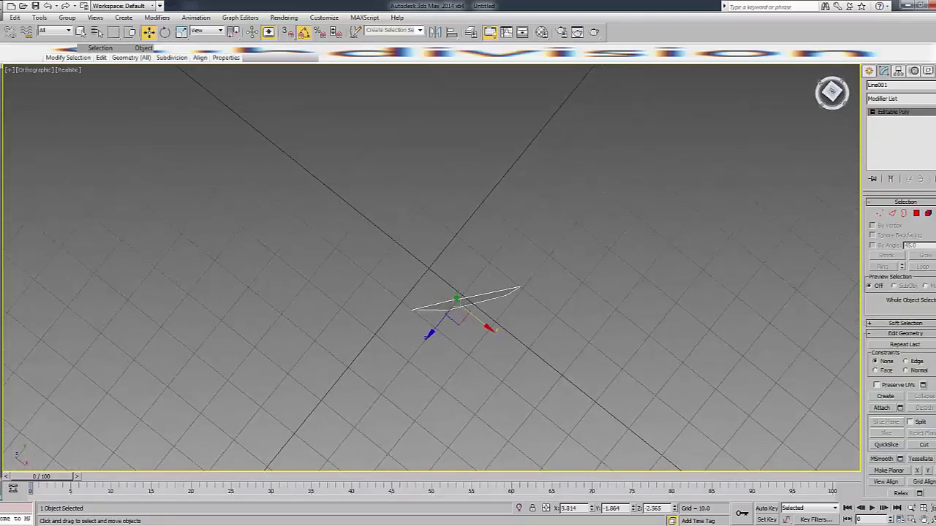
click(833, 92)
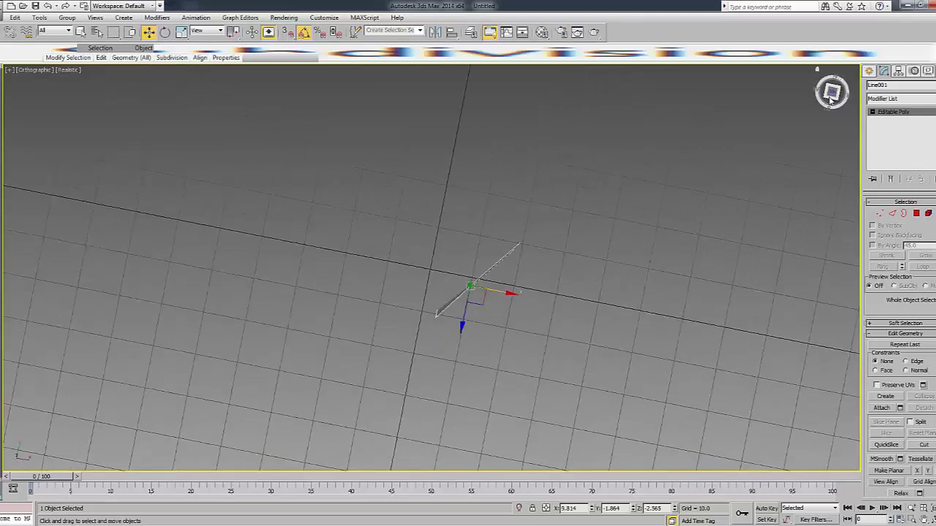
In wireframe, move the bottom vertex slightly down, then test-rotate the shape and undo it.
key(1)
drag(437, 326, 453, 301)
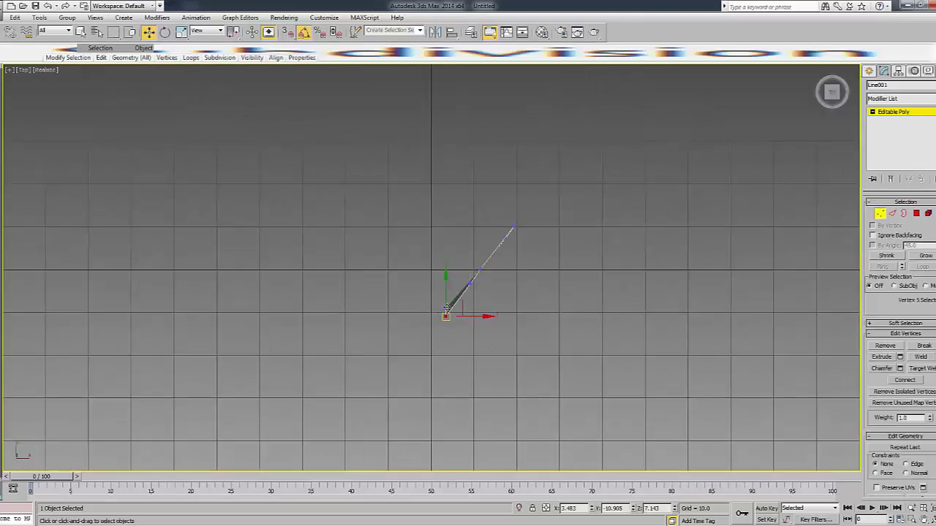
key(F3)
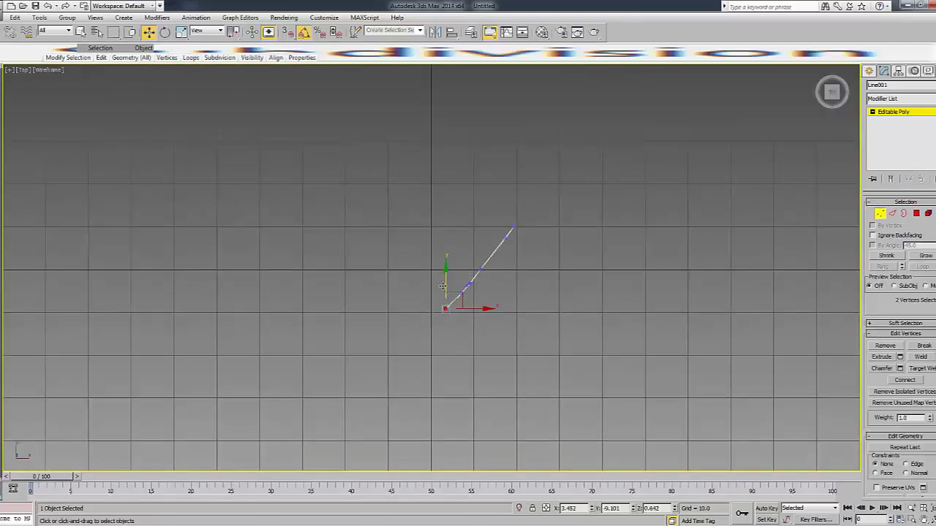
drag(448, 304, 448, 311)
click(887, 113)
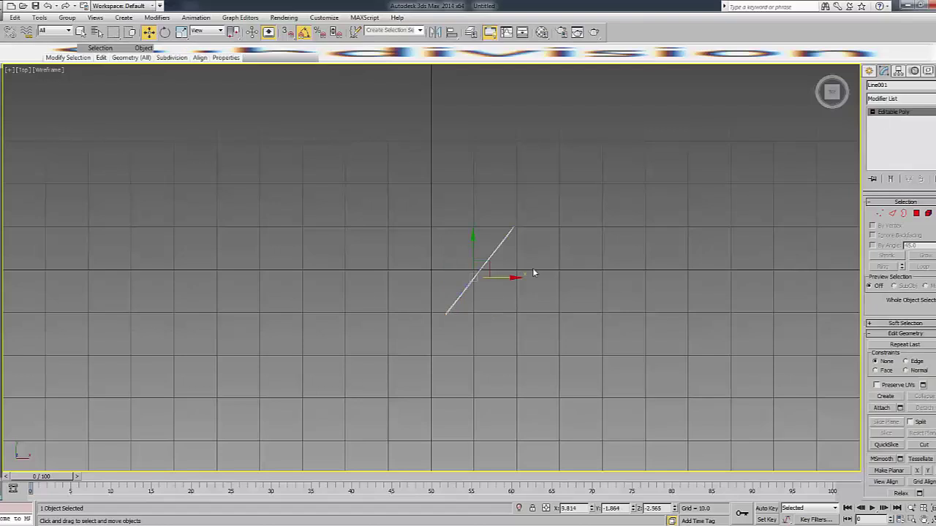
key(e)
drag(512, 263, 514, 284)
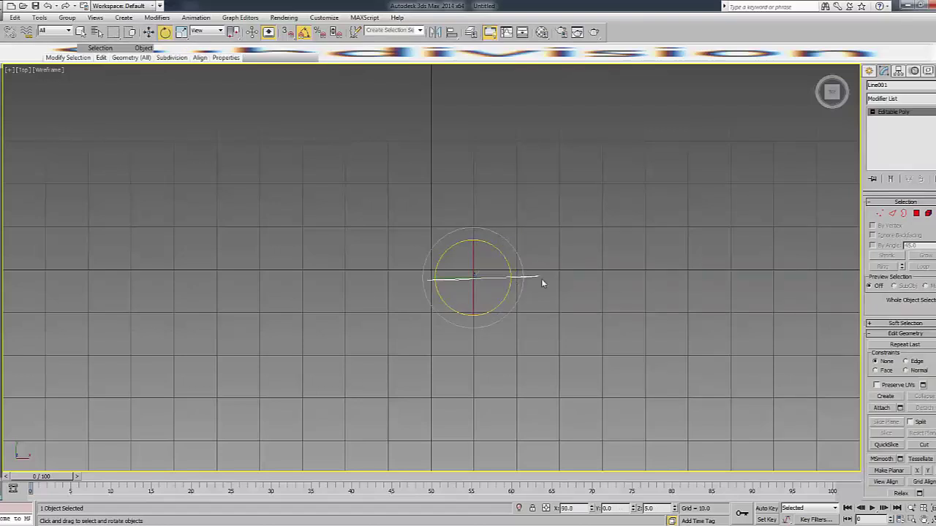
key(ctrl+z)
In the shaded Front view, enter Vertex mode and box-select the panel's upper corner points.
key(f)
click(579, 283)
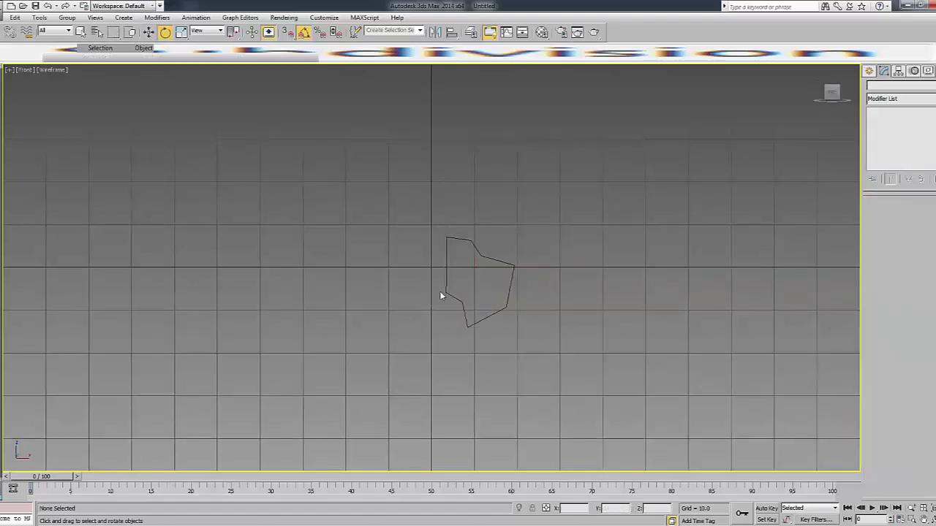
click(443, 291)
key(1)
key(F3)
drag(399, 254, 461, 218)
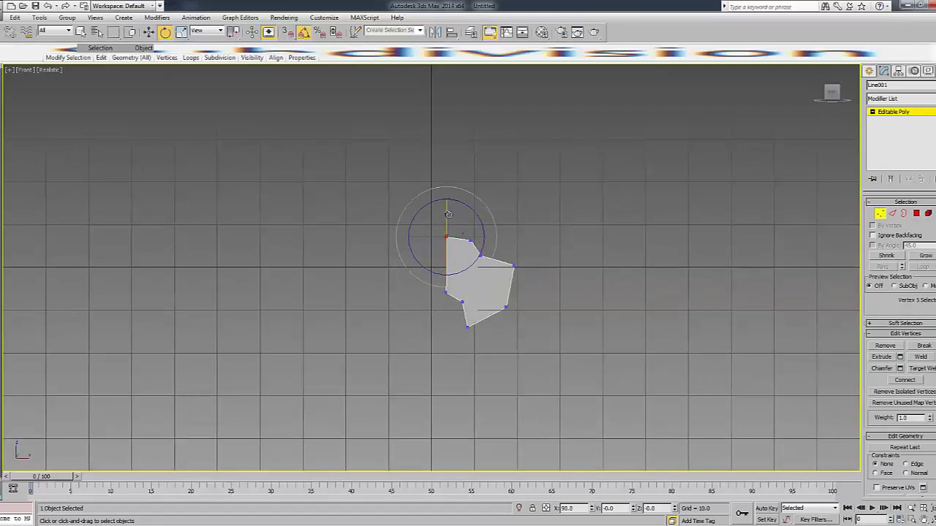
scroll(435, 250, up, 3)
Move the top-left and two upper-right corners rightward, exit Vertex mode, and nudge the panel left.
key(w)
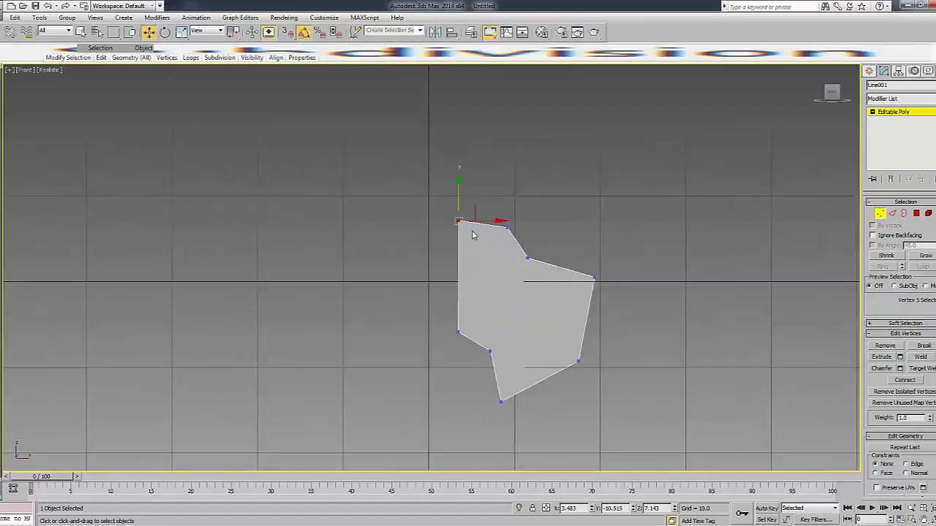
drag(472, 232, 478, 232)
mouse_move(501, 268)
mouse_down()
mouse_move(541, 220)
mouse_move(546, 245)
mouse_up()
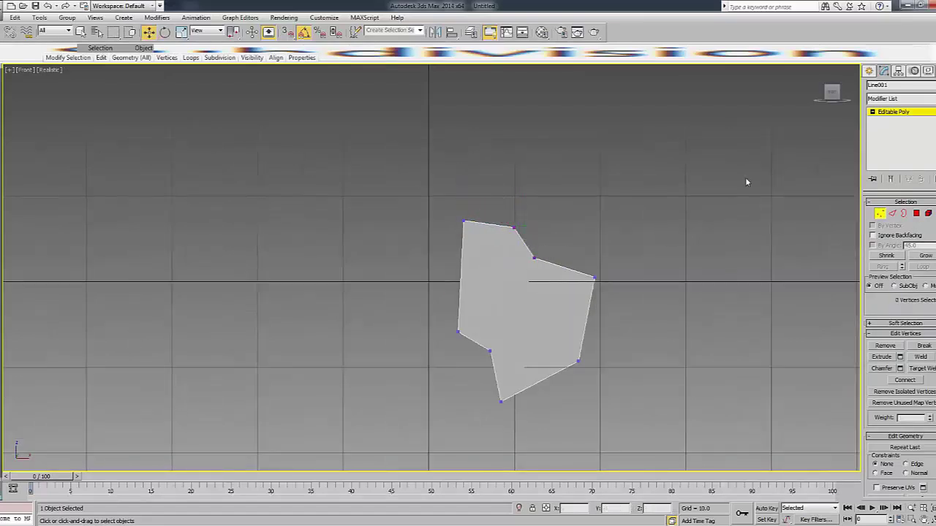
key(1)
drag(543, 306, 517, 306)
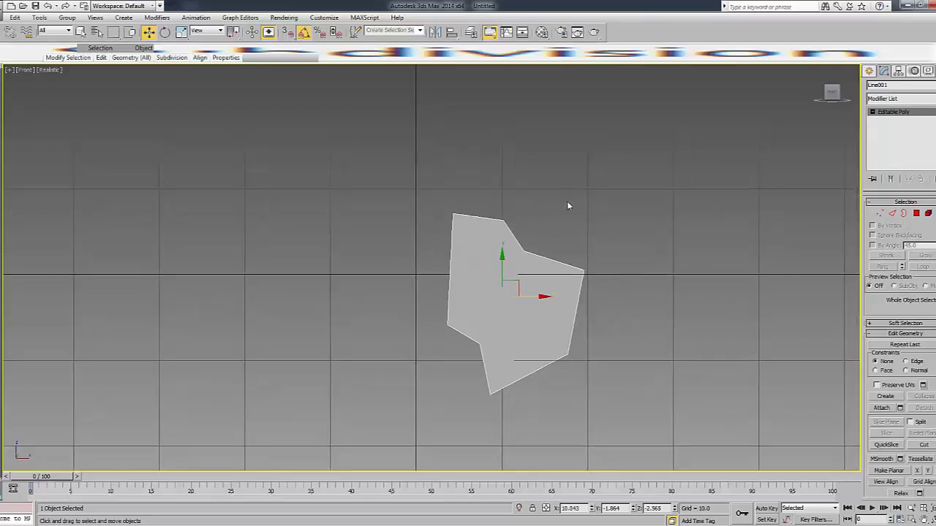
scroll(567, 201, down, 3)
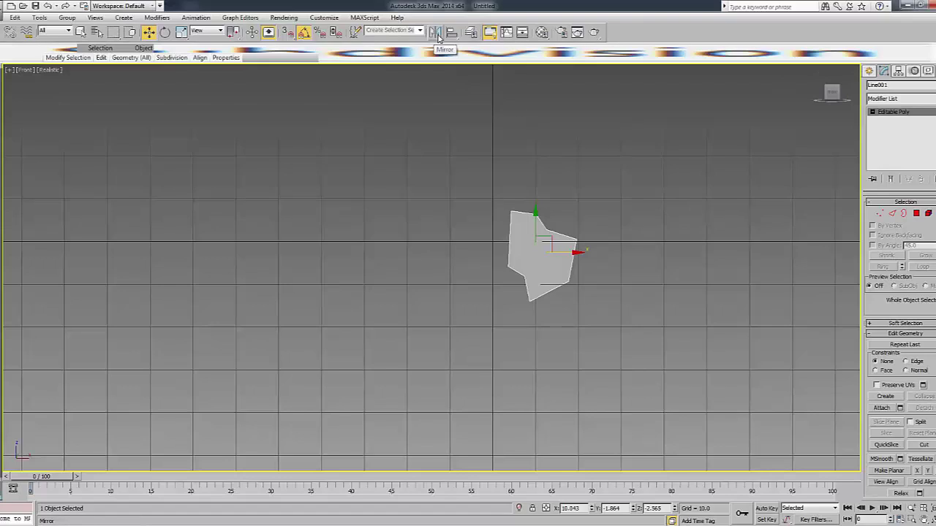
Mirror the panel across X as a copy and place the copy at X -10.043.
click(438, 37)
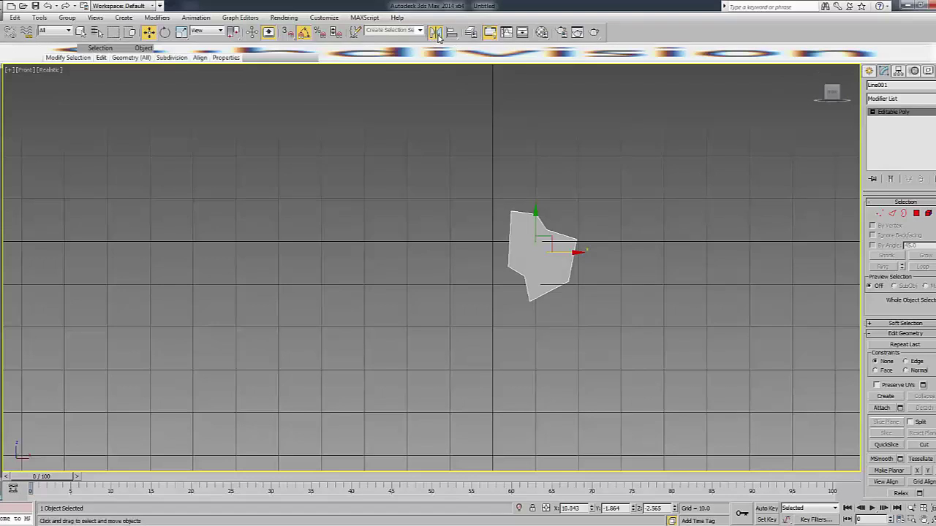
click(455, 284)
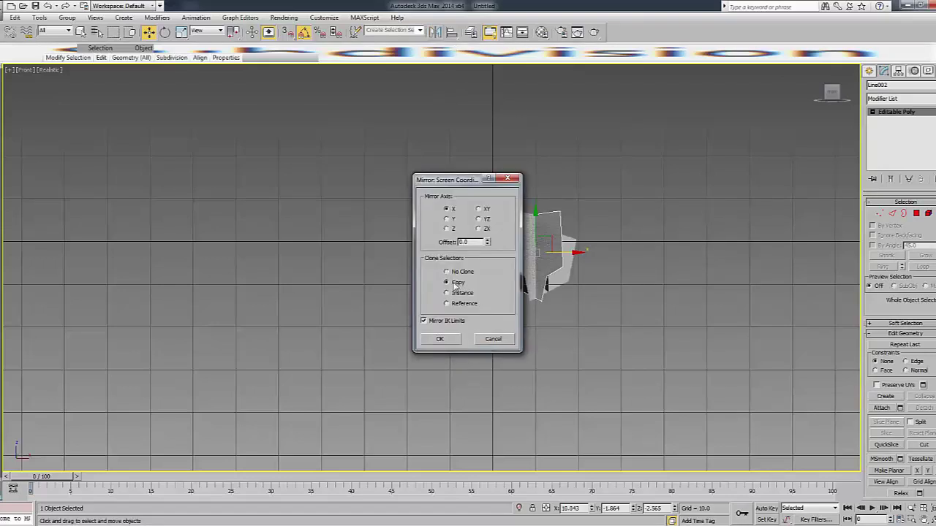
click(447, 219)
click(478, 219)
click(450, 210)
drag(450, 183, 347, 218)
click(340, 376)
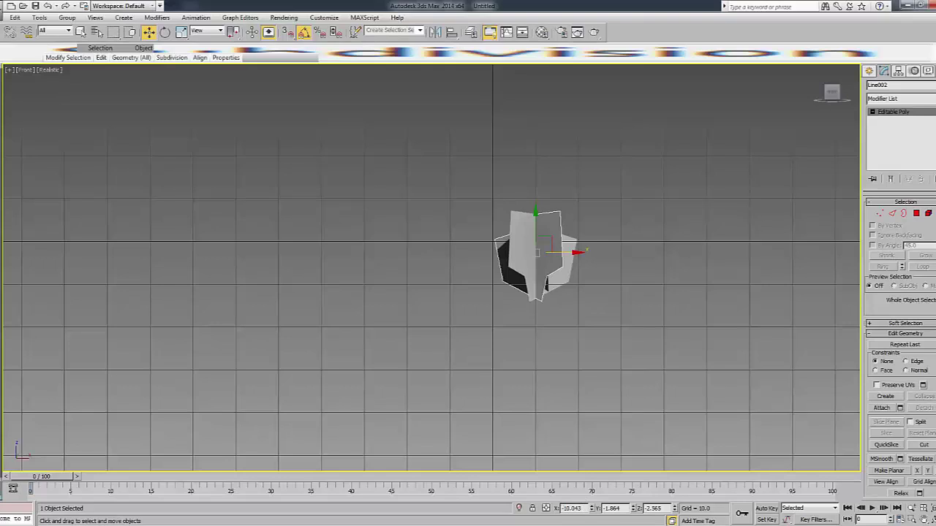
key(Return)
Scale both panels together on X to make them narrower.
click(549, 321)
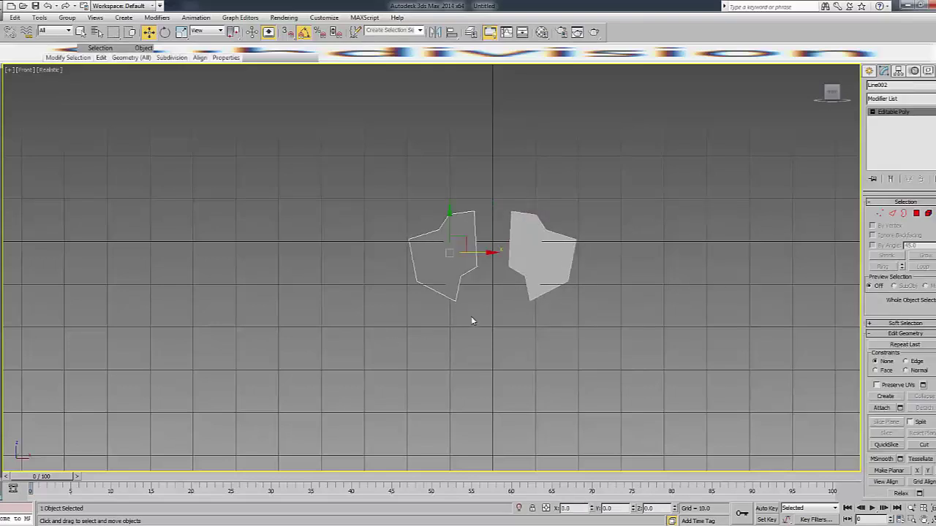
ctrl+click(538, 277)
key(r)
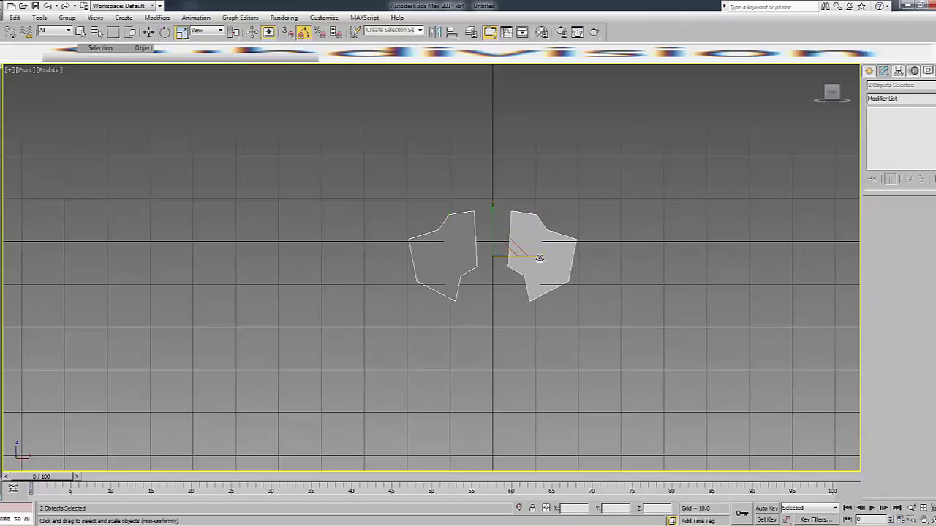
drag(539, 258, 516, 257)
Attach the left panel to Line001, then select the two inner facing edges in Edge mode.
click(577, 266)
click(537, 268)
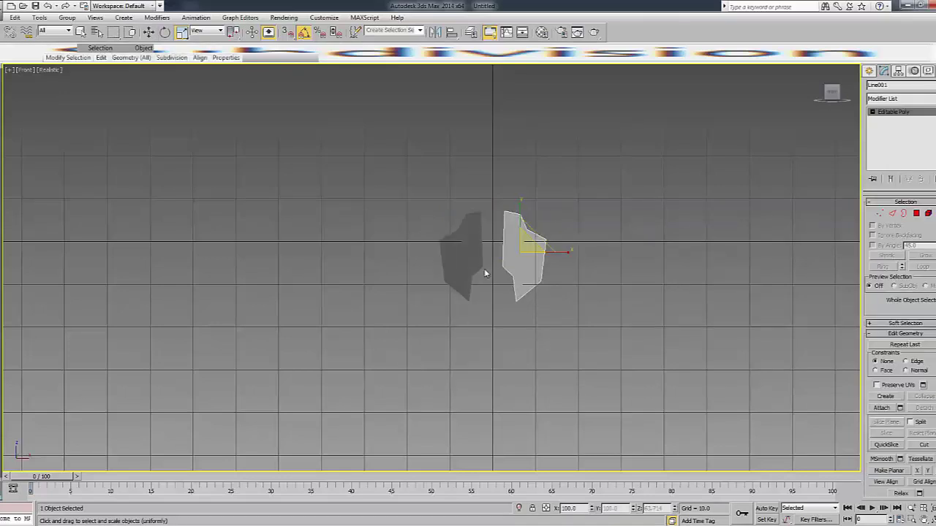
click(585, 267)
click(521, 263)
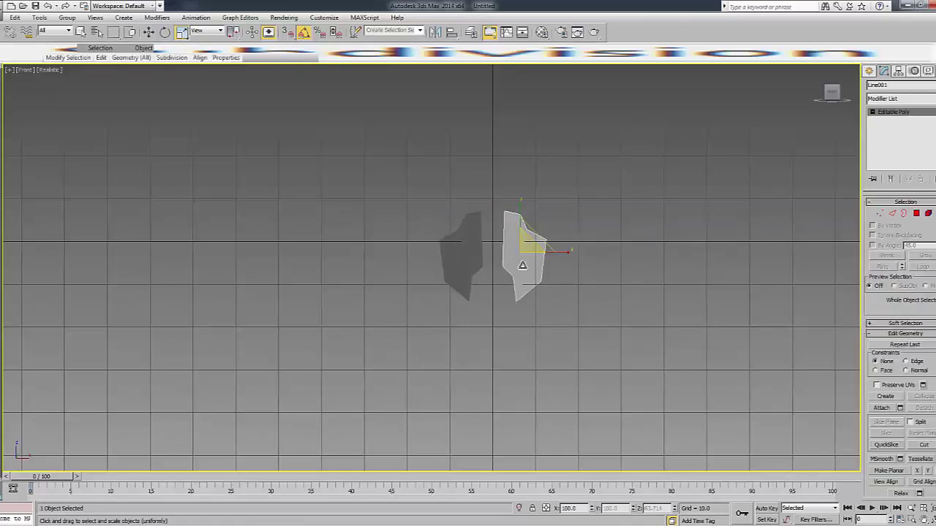
click(661, 307)
click(534, 274)
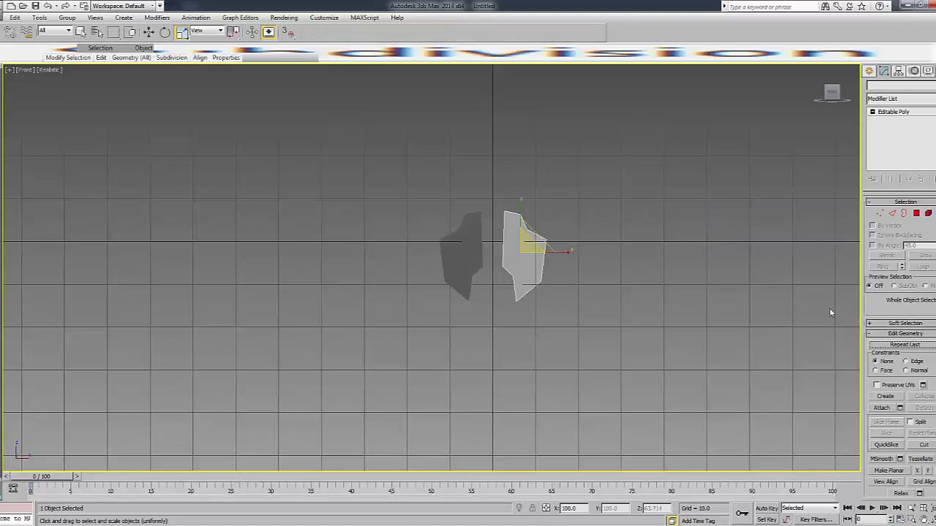
click(882, 408)
click(483, 277)
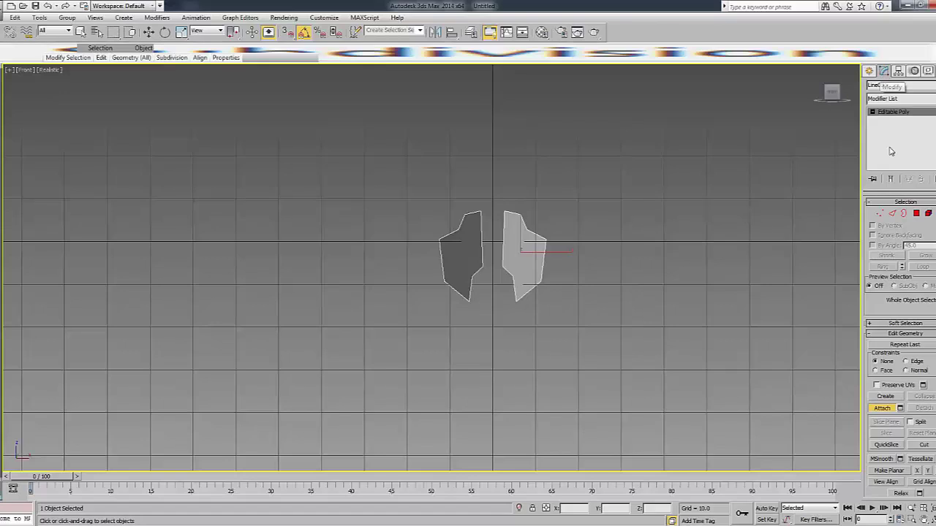
key(2)
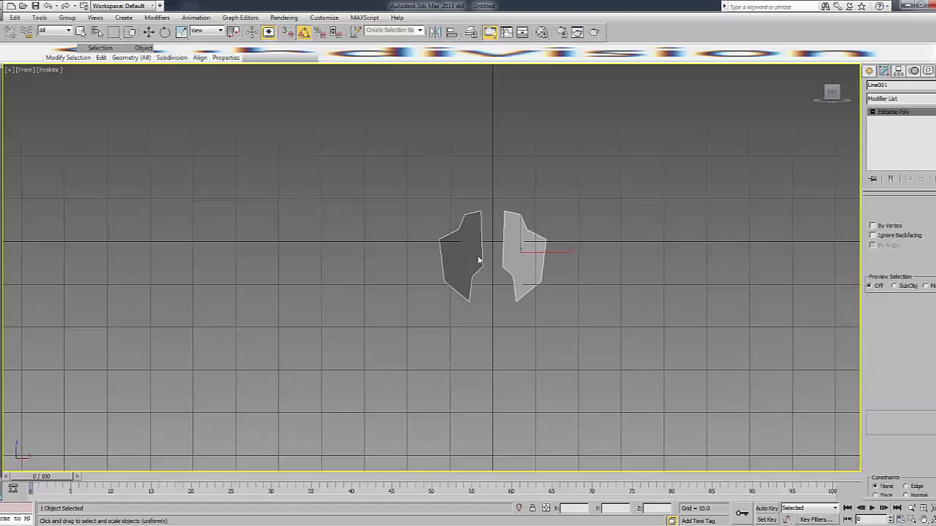
drag(476, 263, 517, 255)
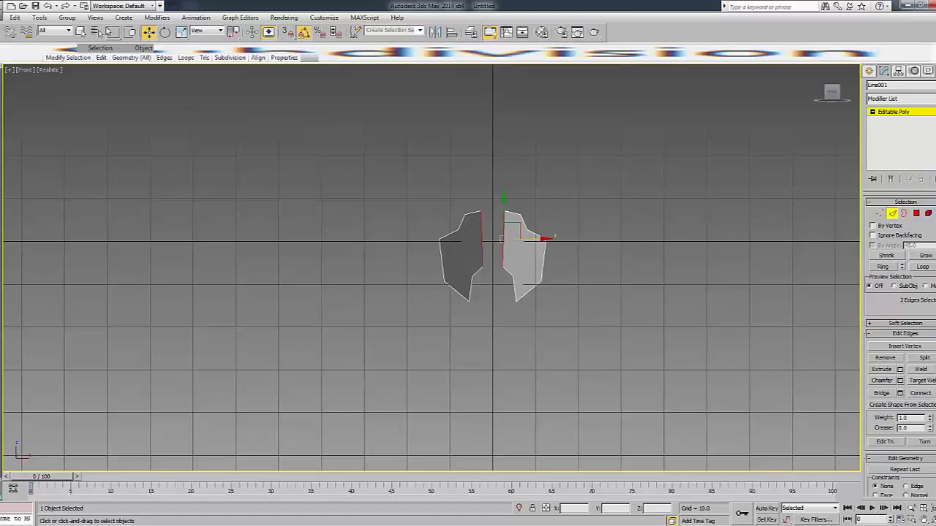
Bridge the two selected inner edges to fill the gap with a central polygon.
click(67, 17)
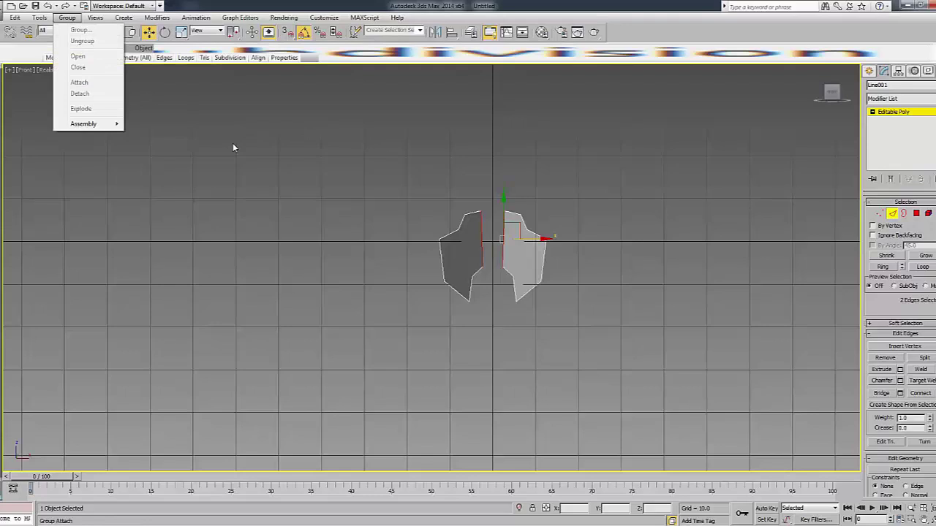
click(475, 247)
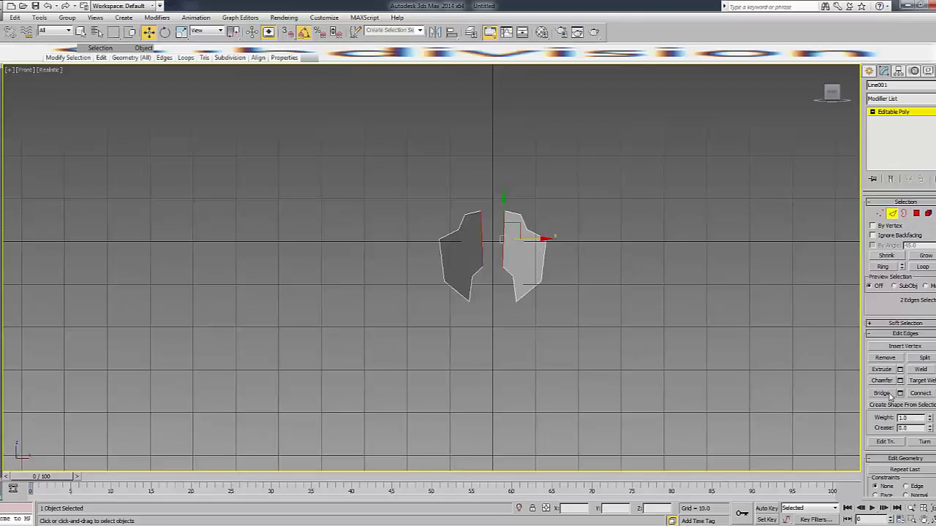
click(890, 395)
click(659, 333)
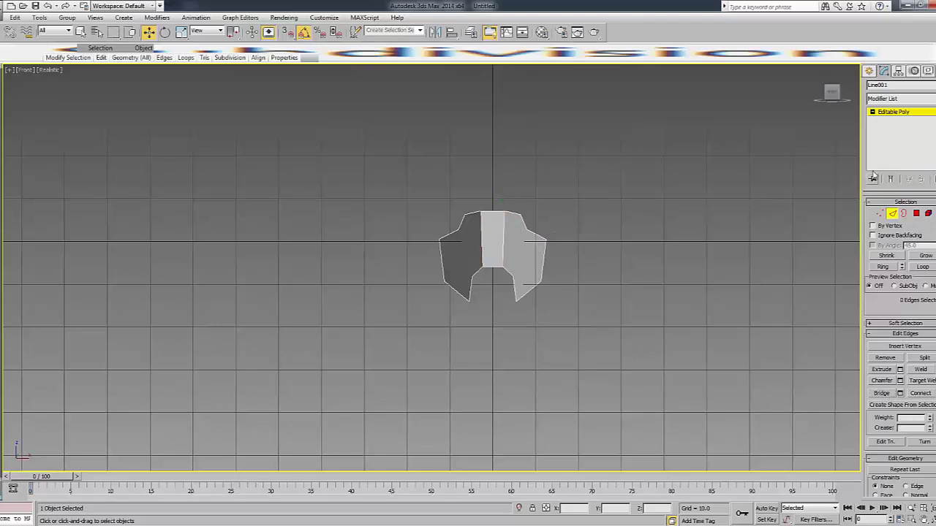
Return to object level and turn on Edged Faces (F4) over the shaded piece.
click(909, 114)
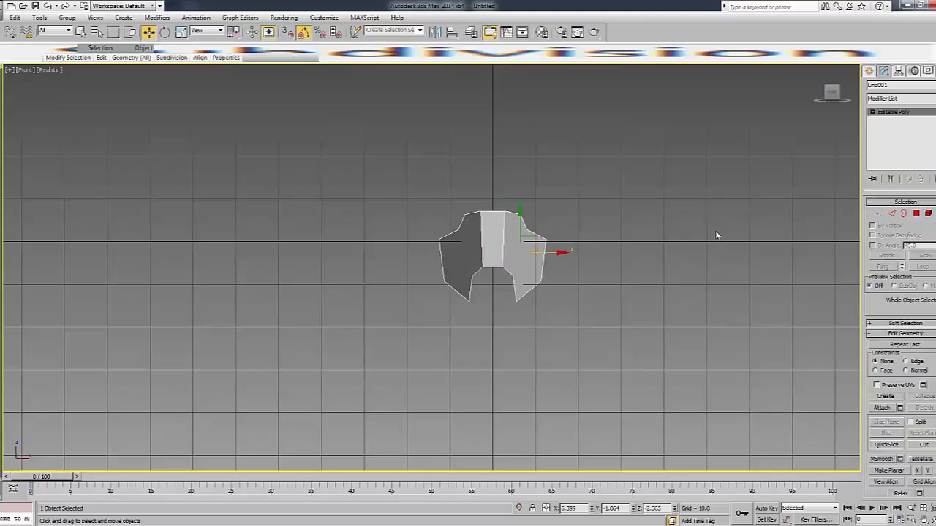
click(593, 232)
key(F4)
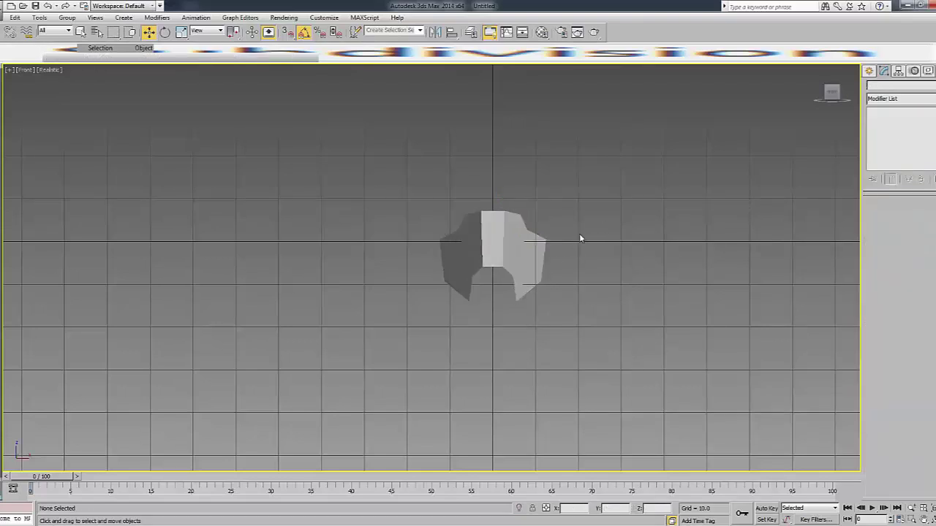
key(F4)
key(F4)
key(F4)
key(F4)
key(F4)
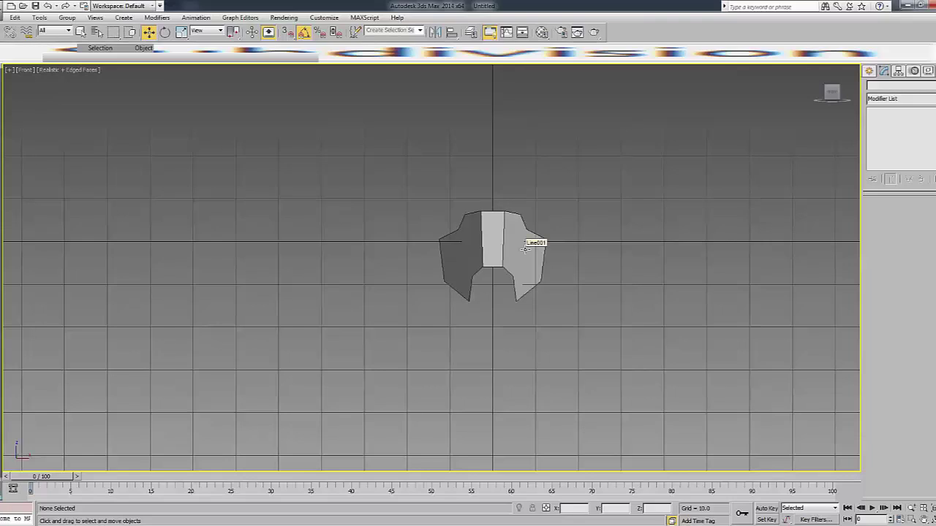
click(530, 243)
click(574, 241)
click(522, 246)
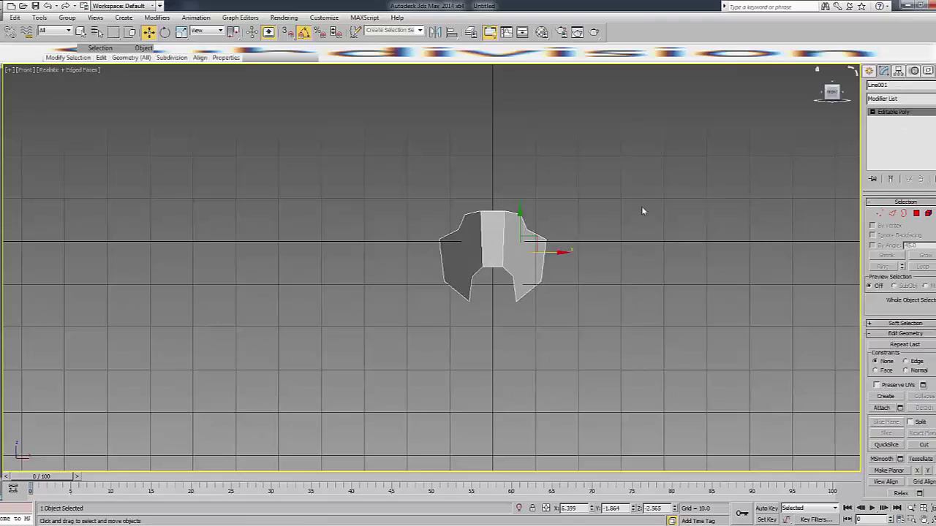
Select the central block's top edge and move it slightly downward.
key(1)
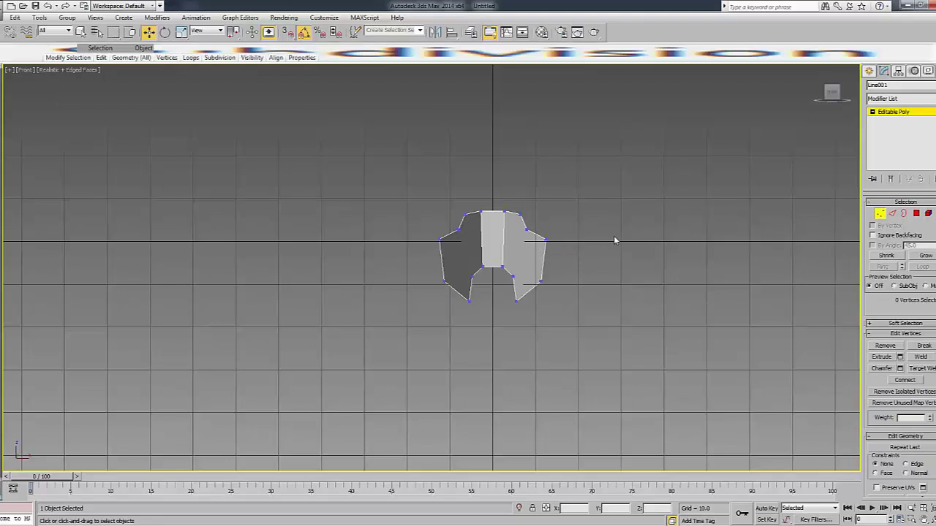
click(649, 210)
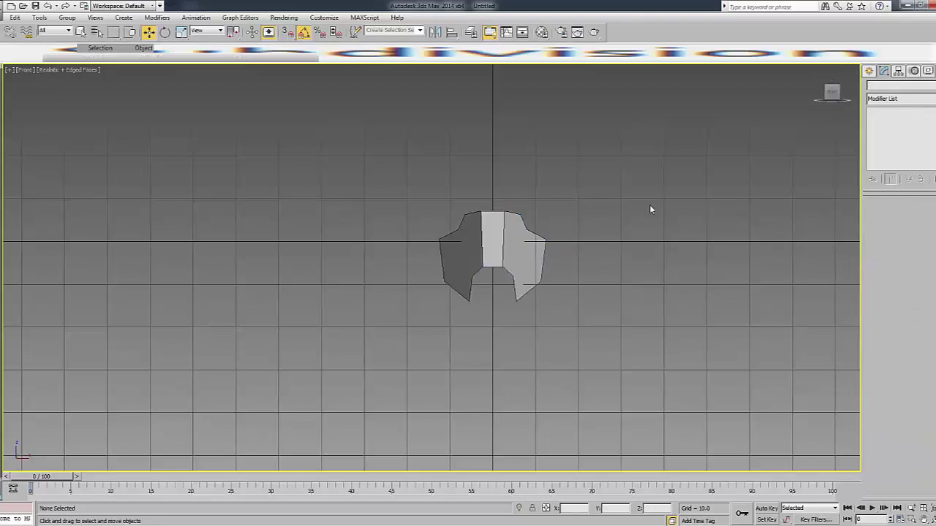
click(477, 220)
key(2)
click(494, 222)
drag(496, 202, 493, 208)
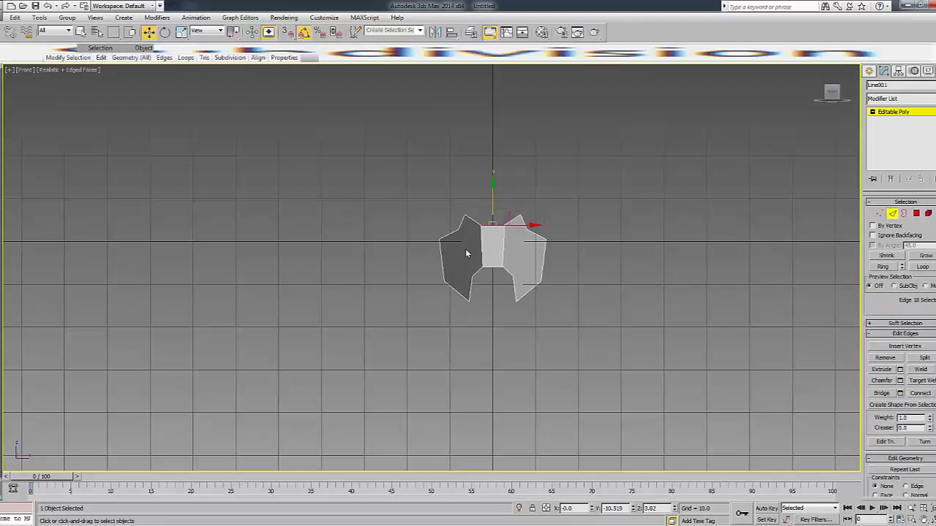
In wireframe Vertex mode, select the three top-left corner points.
key(1)
key(F3)
mouse_move(412, 260)
mouse_down()
mouse_move(467, 212)
mouse_move(560, 246)
mouse_move(544, 230)
mouse_up()
Scale the top corner points outward, then select the six bottom points and pull them inward.
key(r)
key(F3)
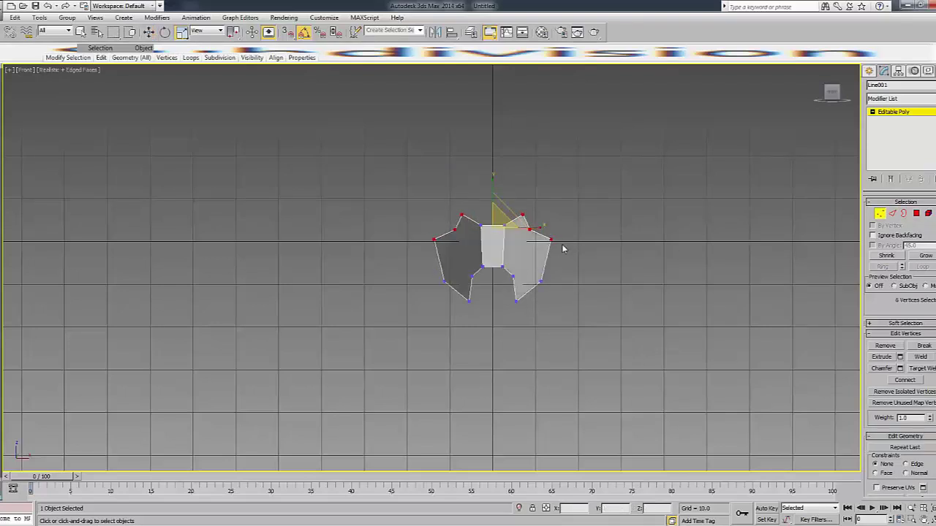
key(F3)
mouse_move(468, 321)
mouse_down()
mouse_move(525, 264)
mouse_move(520, 285)
mouse_up()
key(F3)
key(1)
Select the two bottom-centre points and reposition them.
click(505, 281)
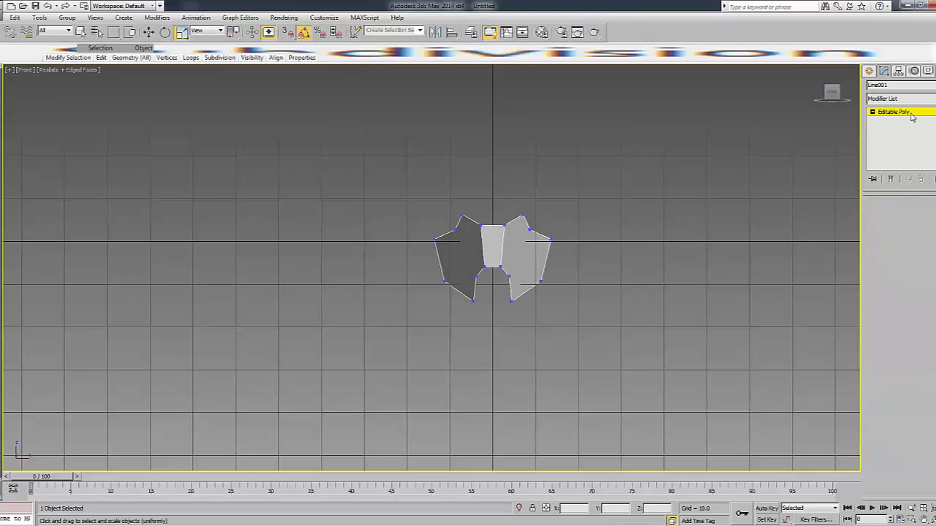
click(514, 266)
scroll(514, 266, up, 2)
key(1)
key(F3)
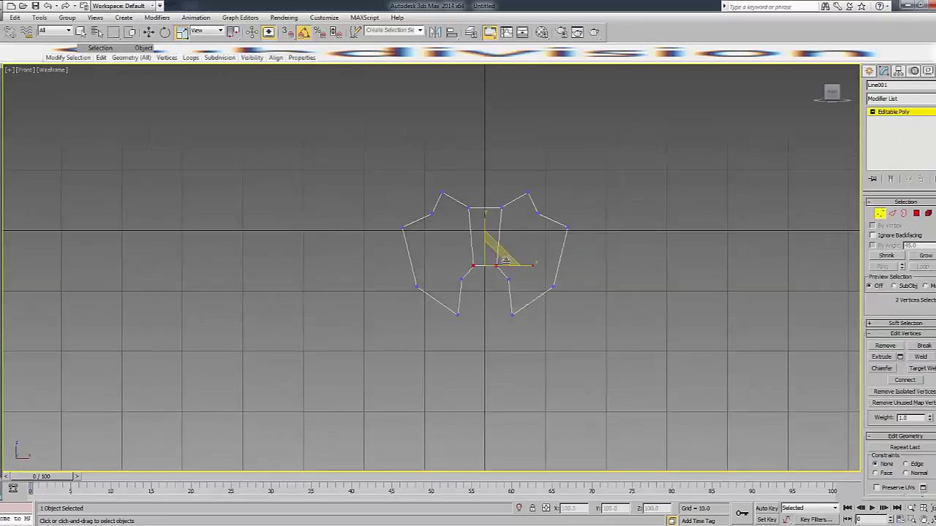
drag(465, 272, 504, 260)
key(F3)
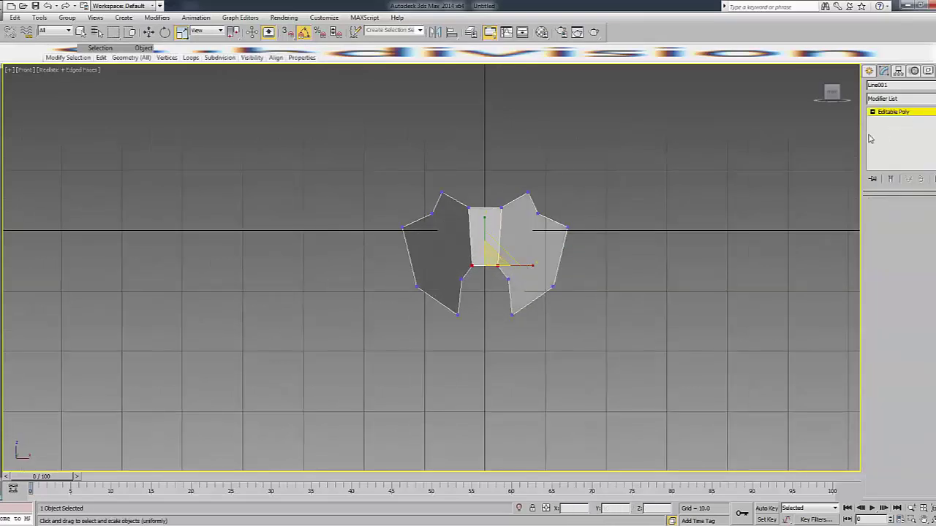
Move the two top corner points, then browse the Modifier List.
key(1)
key(1)
drag(424, 213, 553, 171)
key(w)
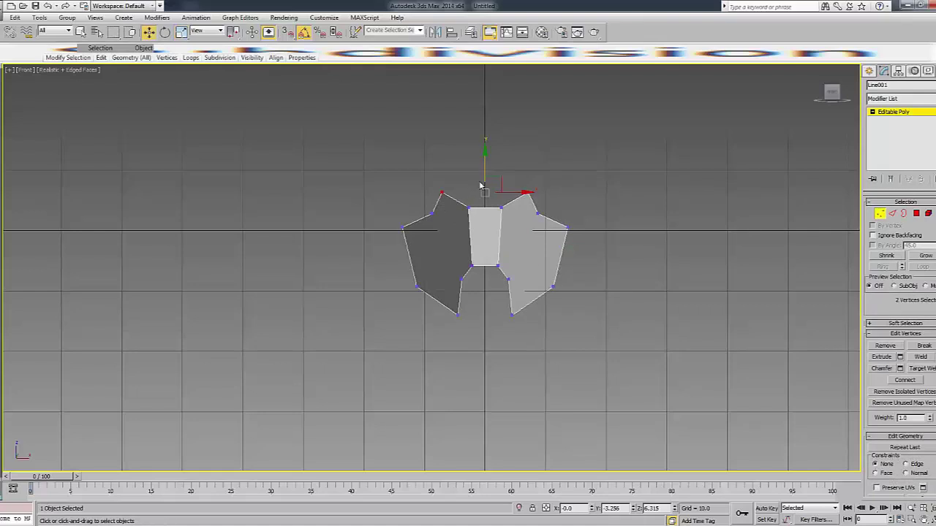
click(911, 106)
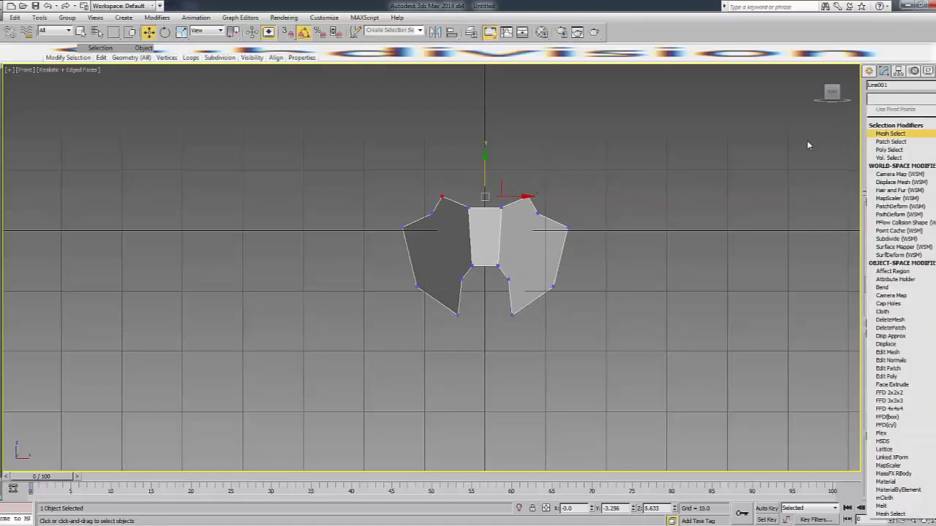
click(806, 140)
click(818, 125)
drag(840, 97, 651, 201)
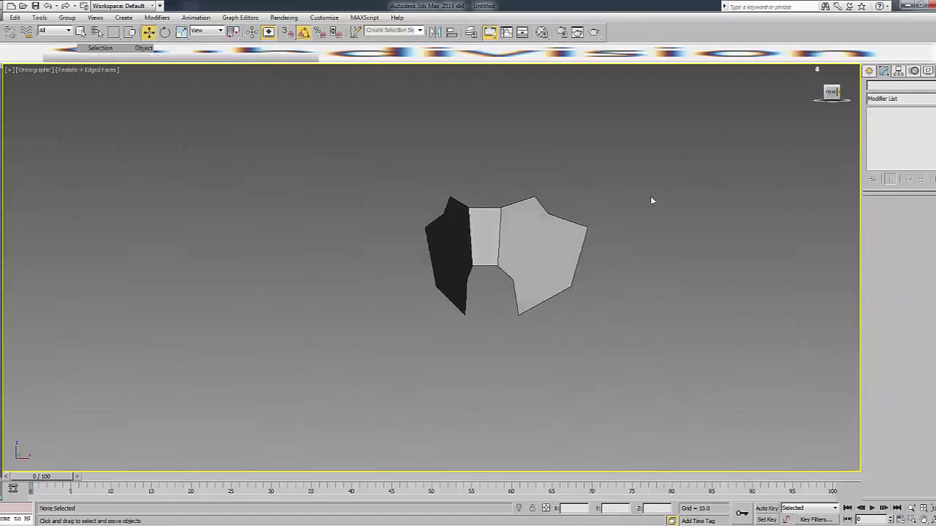
click(587, 221)
mouse_move(837, 93)
mouse_down()
mouse_move(692, 188)
mouse_move(719, 220)
mouse_up()
key(3)
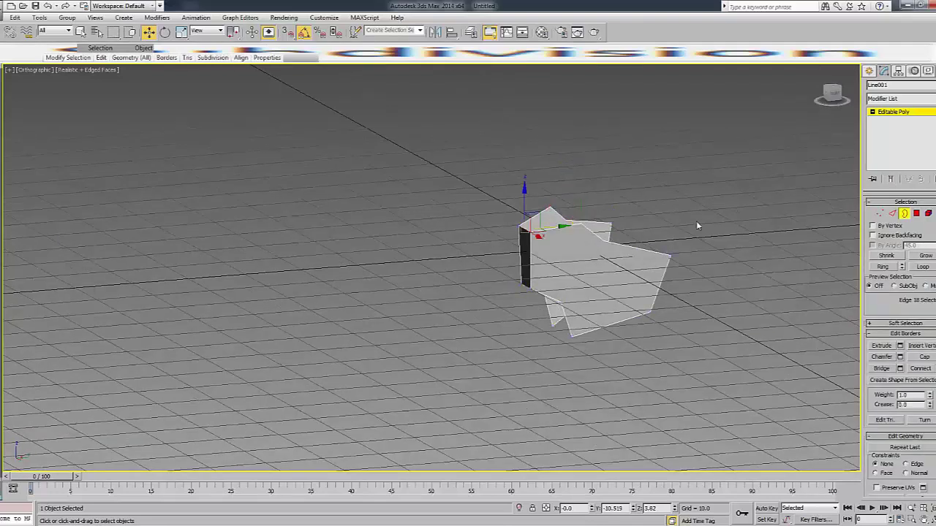
key(f)
scroll(394, 289, up, 5)
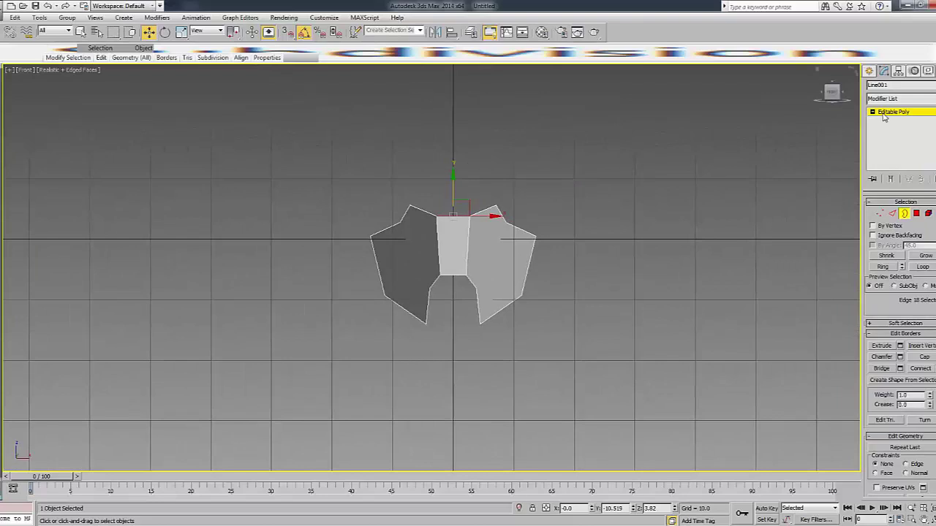
click(695, 184)
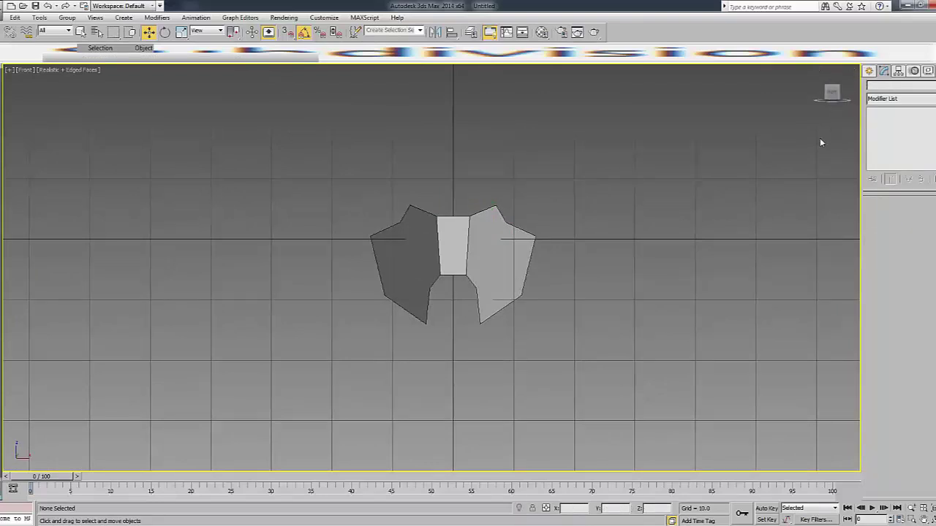
click(536, 255)
click(617, 222)
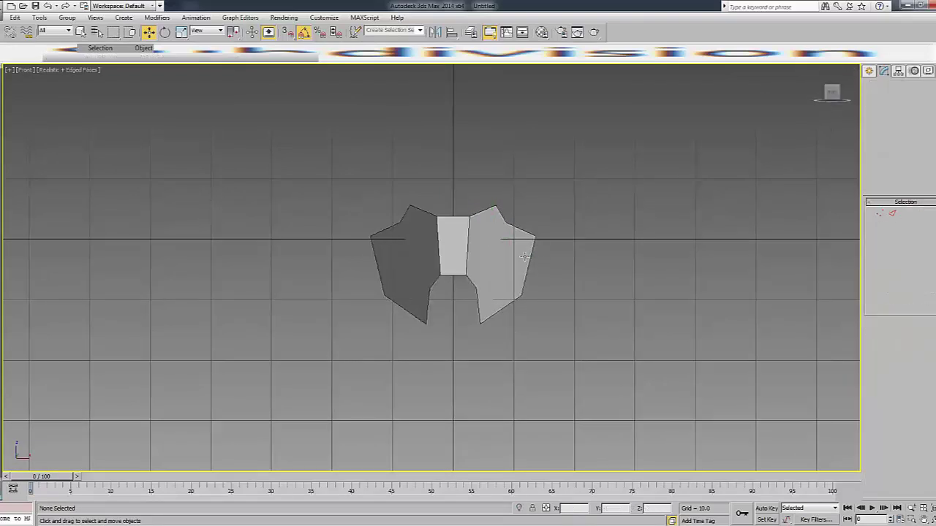
click(537, 260)
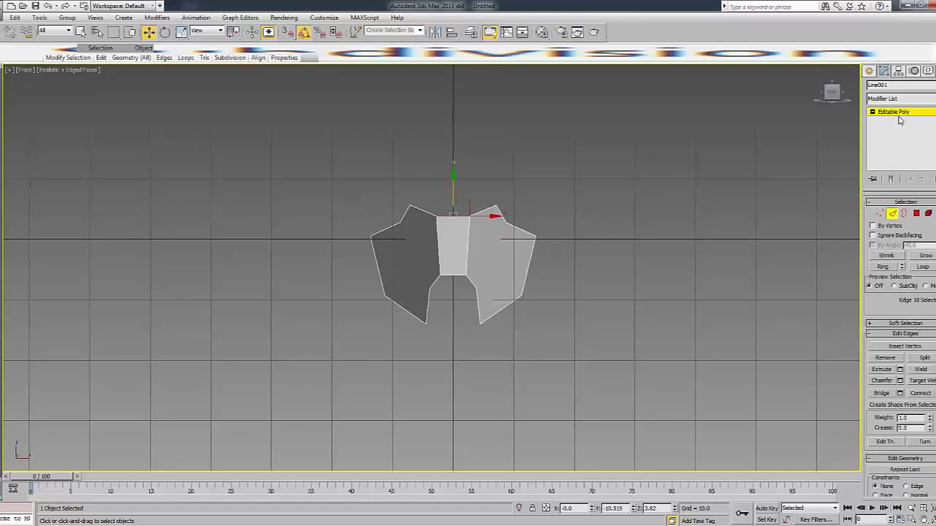
click(831, 134)
Switch the viewport to the Right view and select the Line001 panel.
click(842, 93)
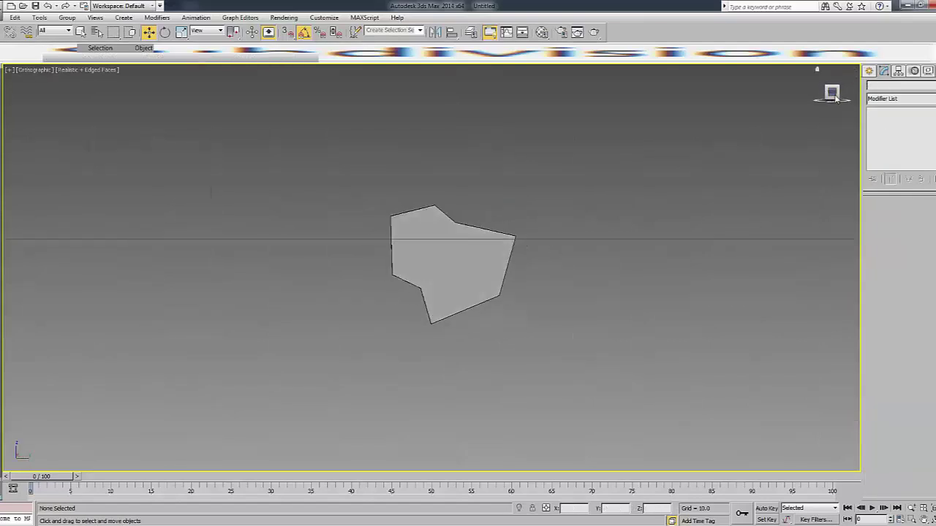
click(39, 71)
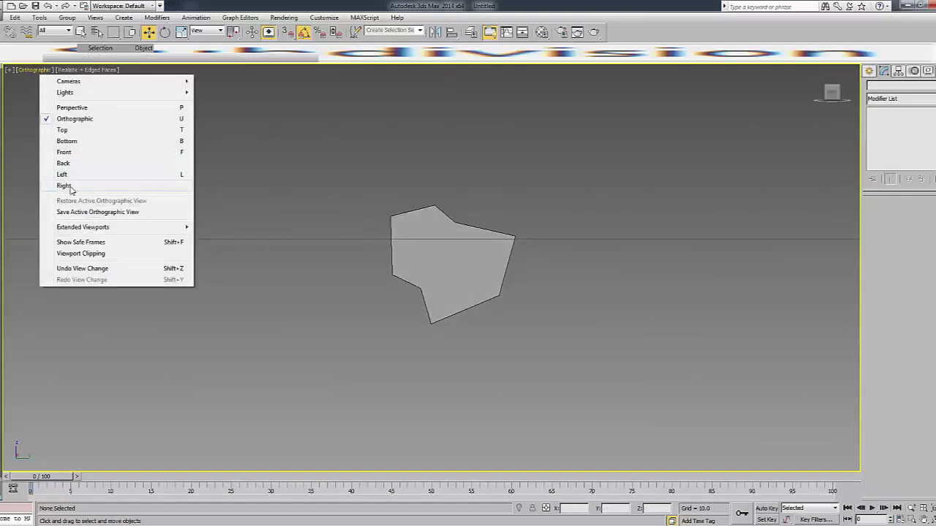
click(731, 110)
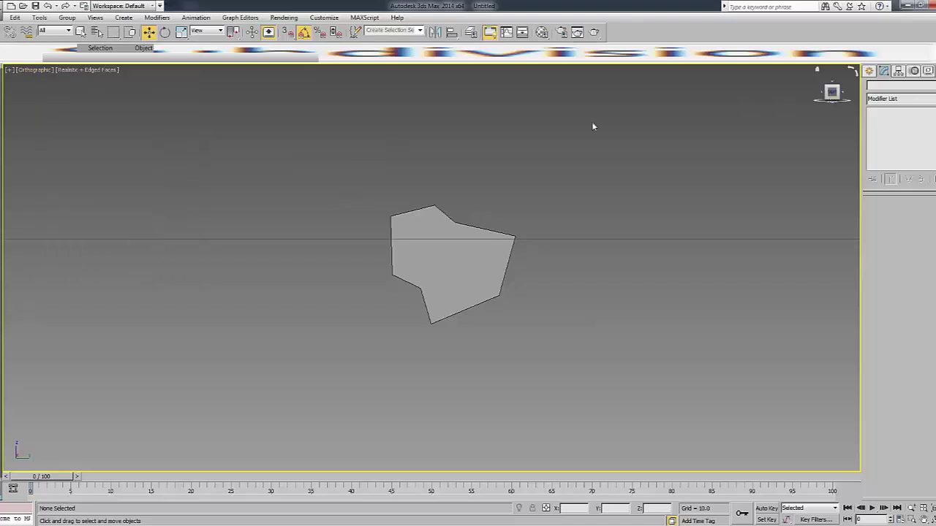
click(39, 71)
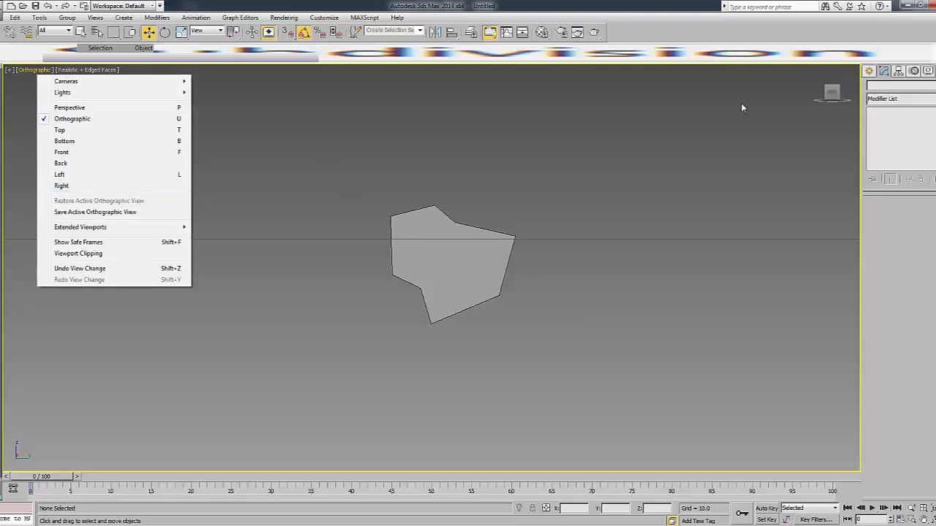
click(831, 96)
drag(831, 96, 831, 94)
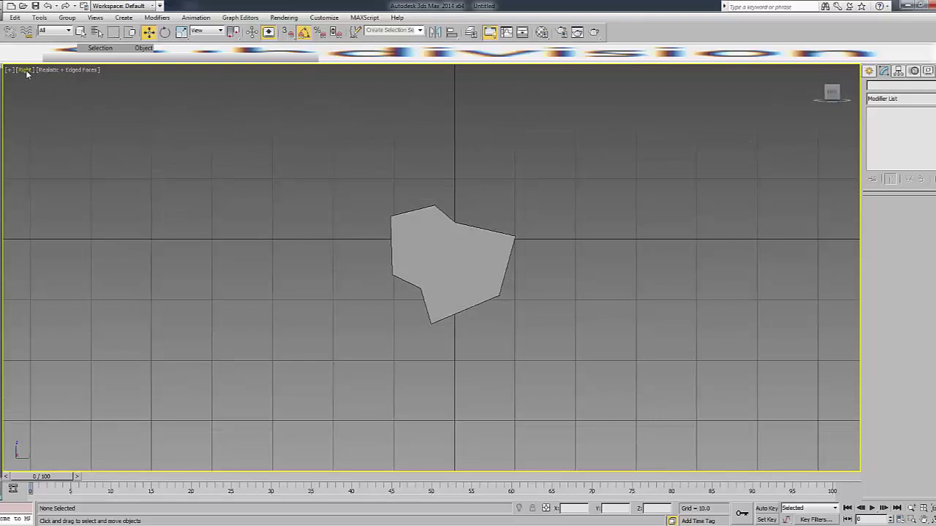
click(409, 235)
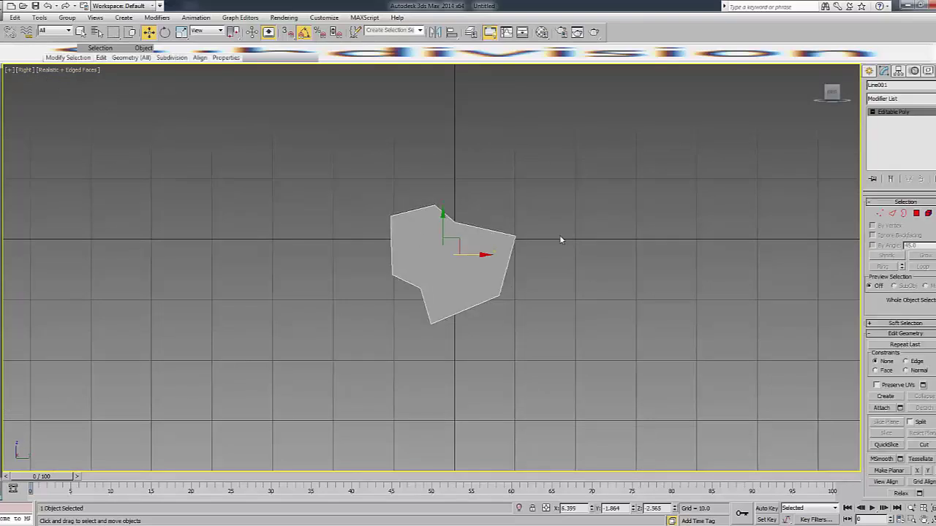
click(672, 226)
click(452, 250)
click(719, 238)
click(474, 254)
Toggle Expert Mode on and off, then bring up the Create panel's Splines shapes.
drag(881, 80, 776, 125)
key(ctrl+x)
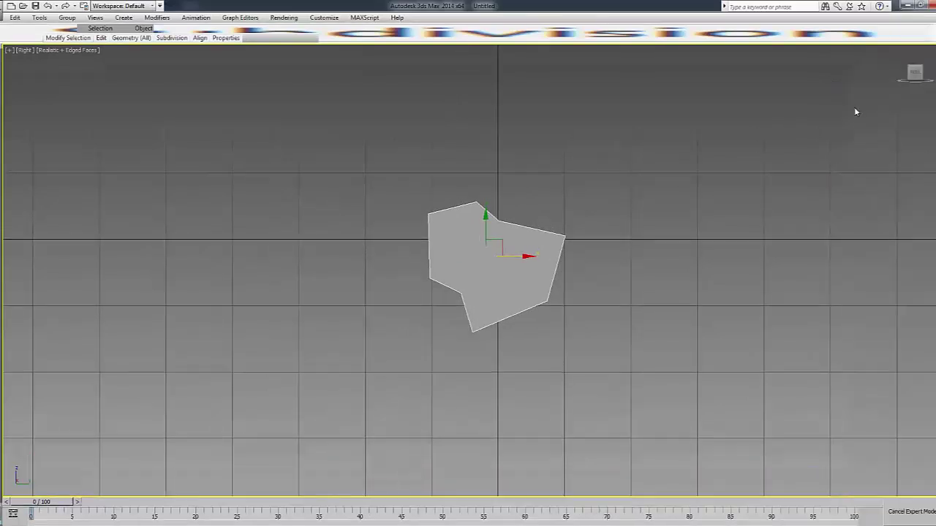
key(ctrl+x)
click(861, 72)
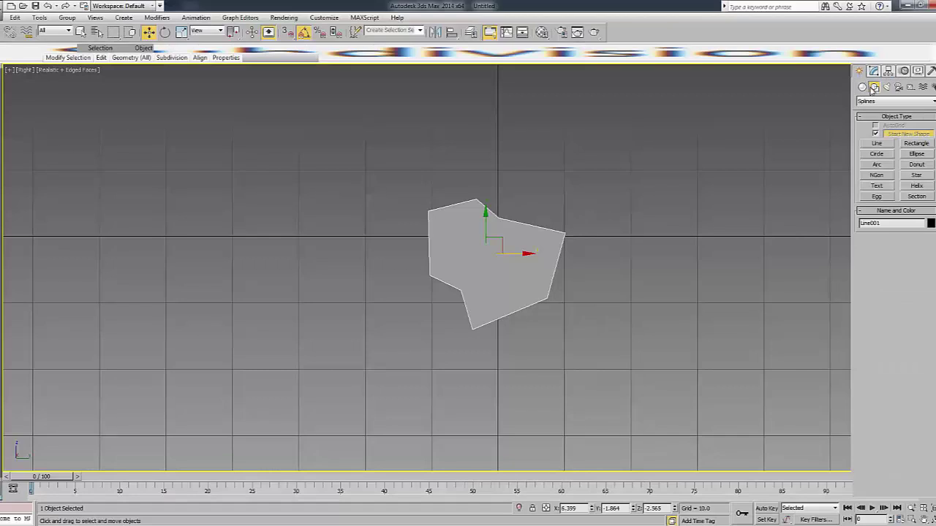
Draw a five-corner Line spline in the wireframe Right view, closing it at the first point.
click(888, 143)
key(F3)
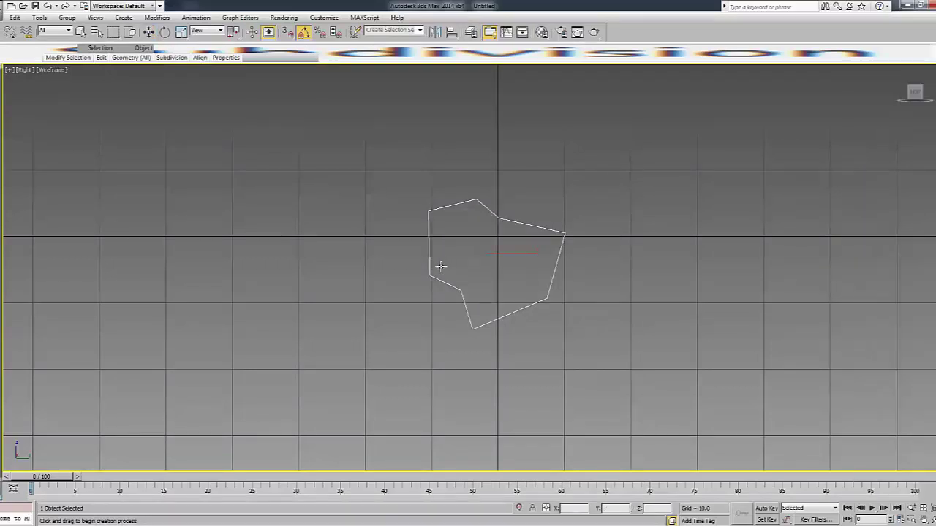
click(440, 266)
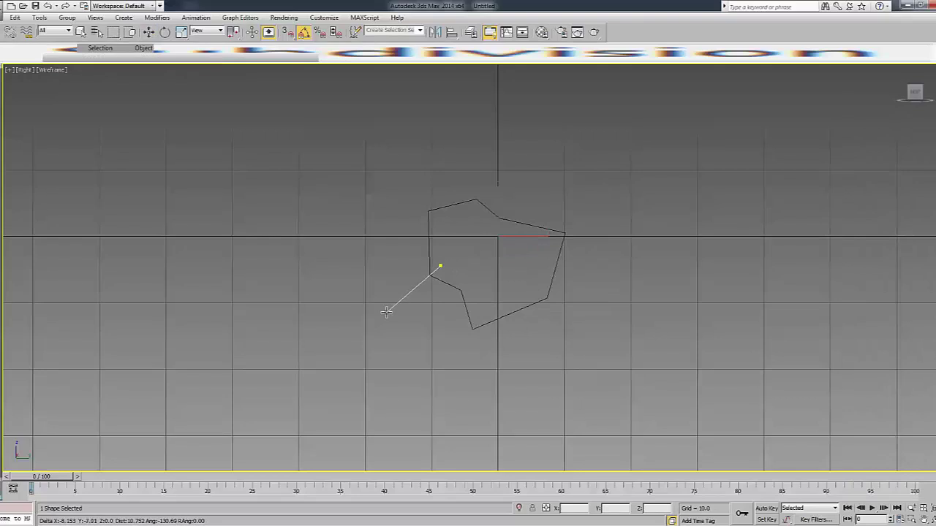
click(386, 312)
click(406, 357)
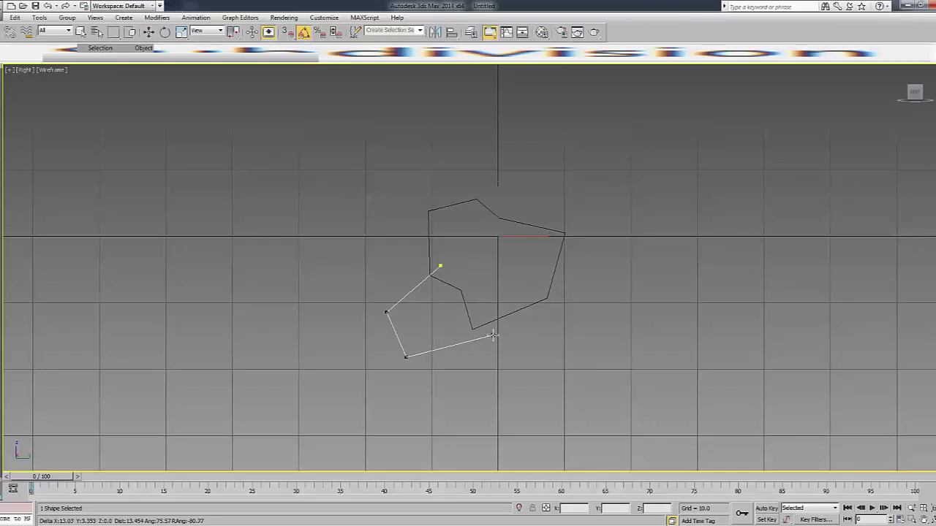
click(493, 329)
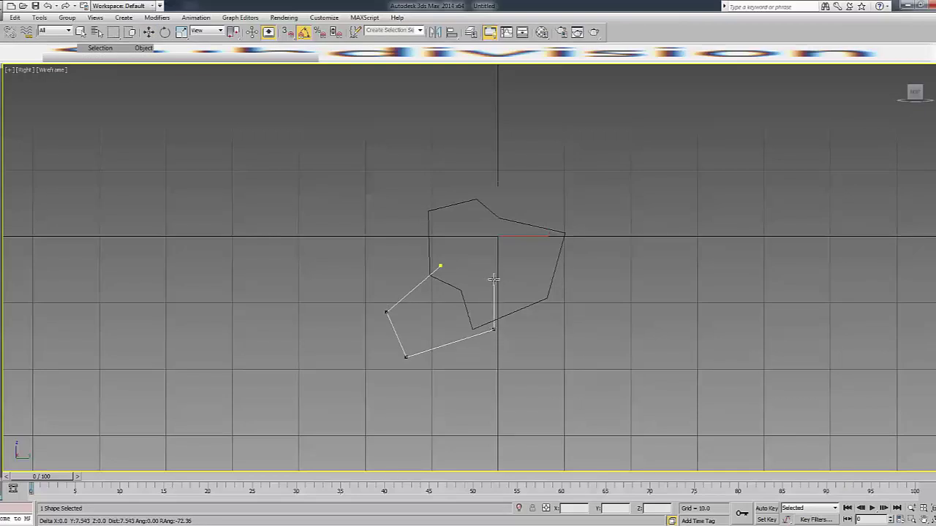
click(493, 278)
click(441, 264)
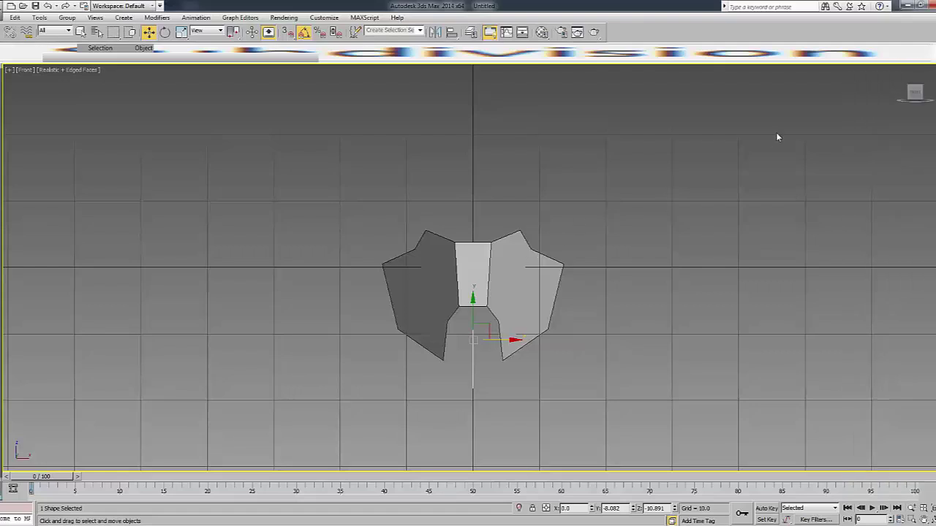
In the wireframe Front view, select only Line002 and nudge it slightly right along X.
drag(932, 103, 800, 150)
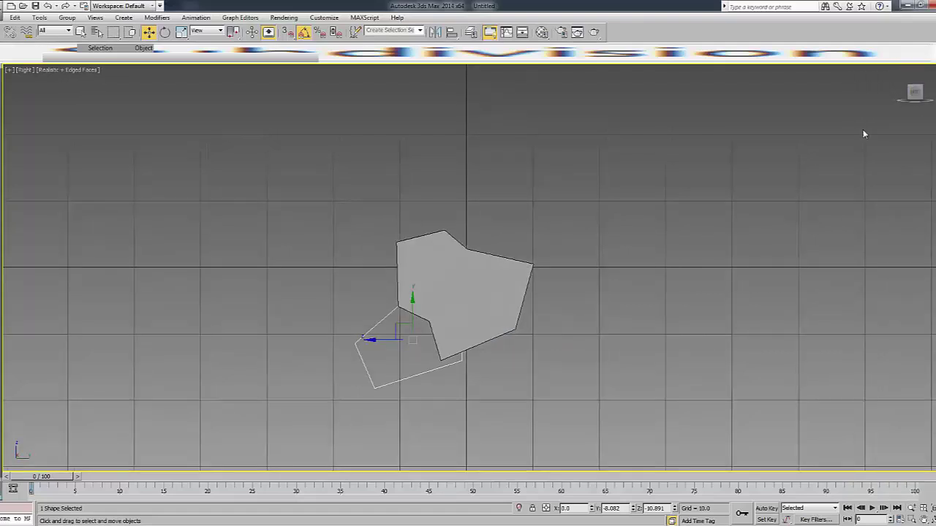
key(t)
key(f)
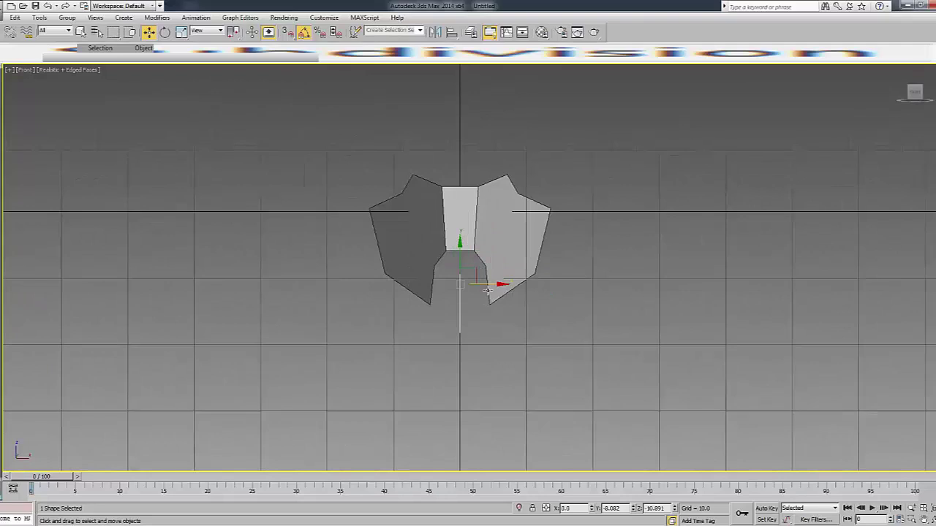
key(F3)
drag(486, 283, 502, 280)
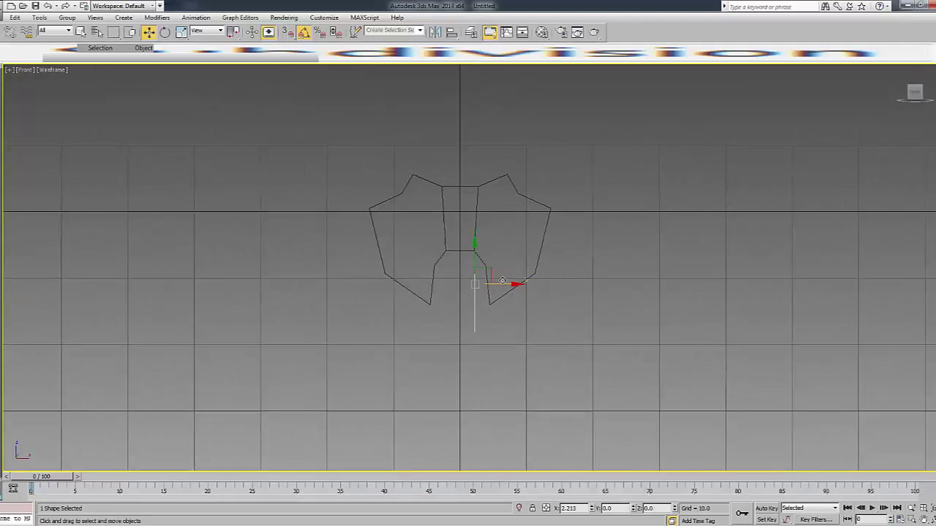
click(554, 282)
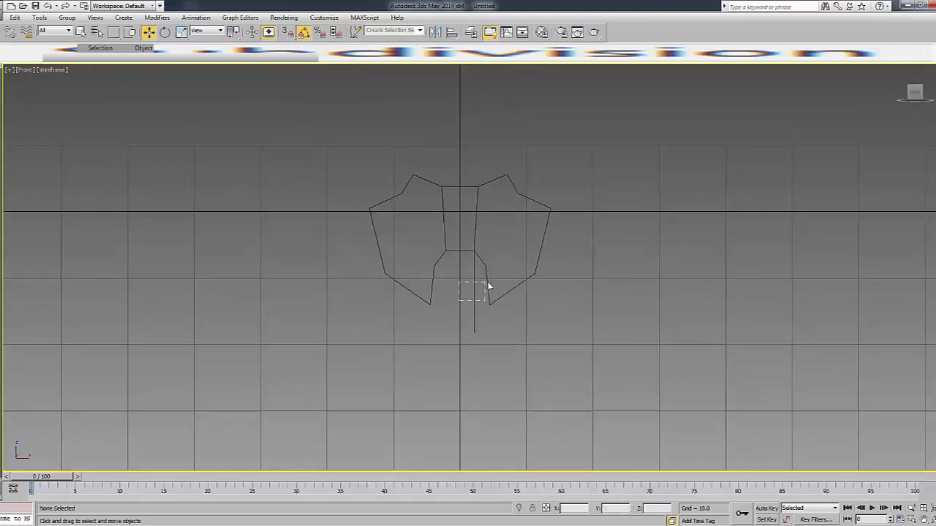
key(ctrl+a)
scroll(479, 285, up, 3)
click(472, 274)
mouse_move(472, 274)
mouse_down()
mouse_move(468, 210)
mouse_move(502, 181)
mouse_up()
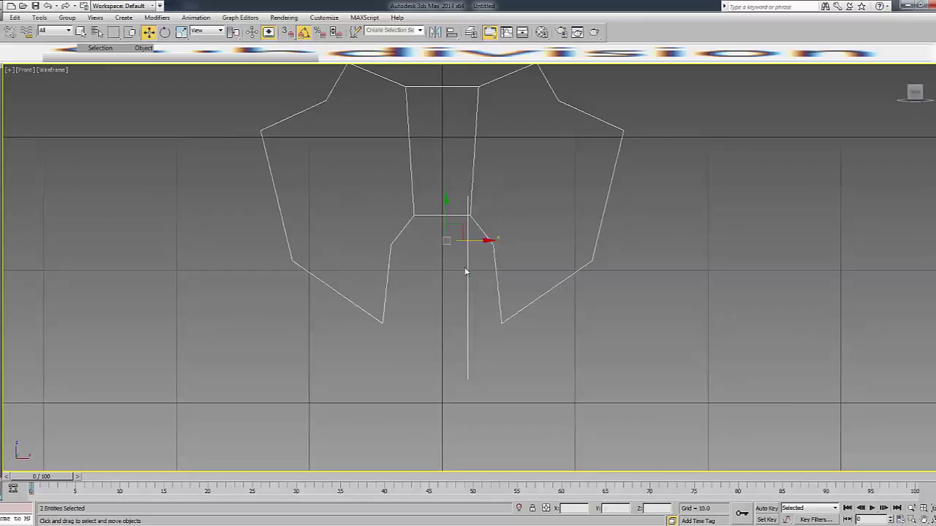
click(468, 267)
drag(479, 282, 497, 281)
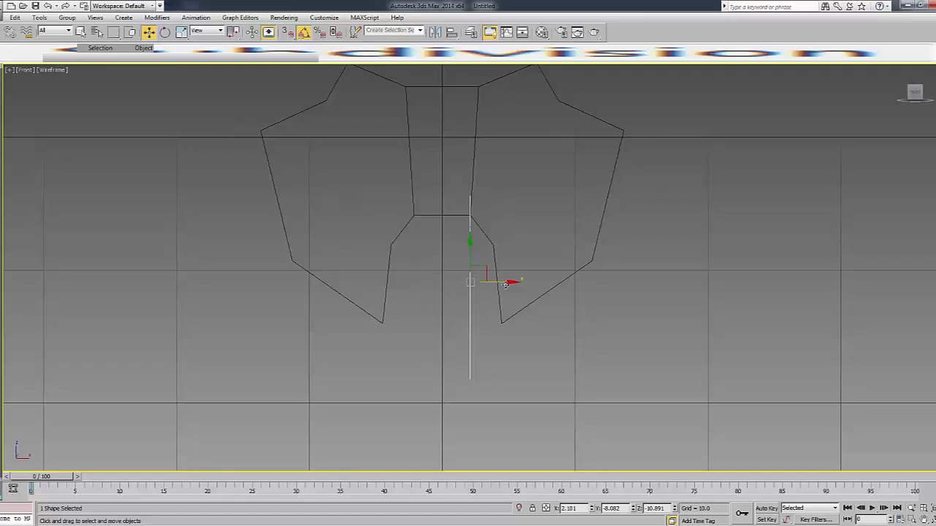
Orbit to check the outline's position, then return to Front wireframe and select its top vertex.
key(F3)
drag(903, 97, 865, 130)
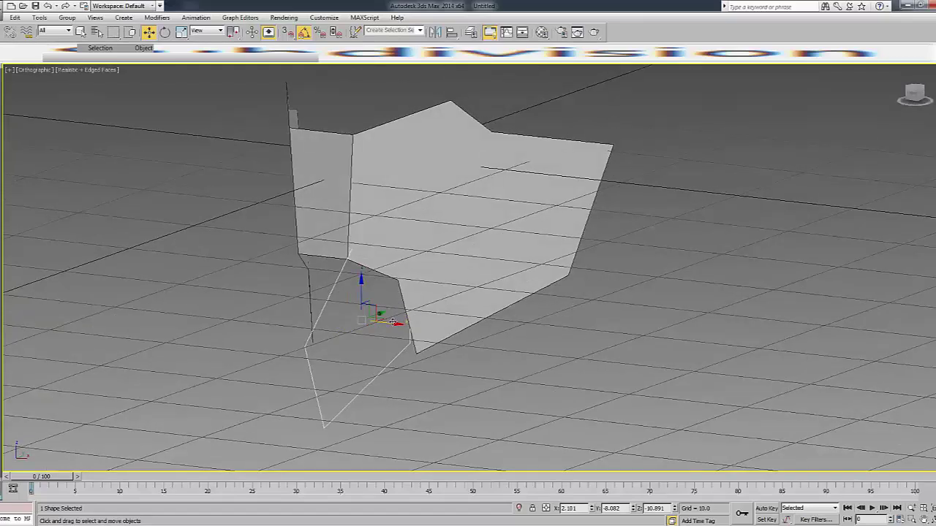
key(f)
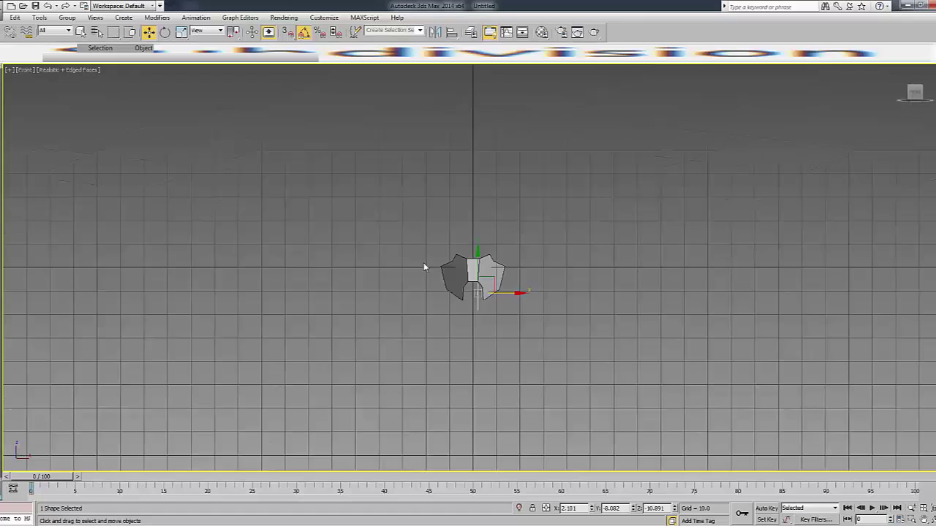
scroll(439, 267, up, 5)
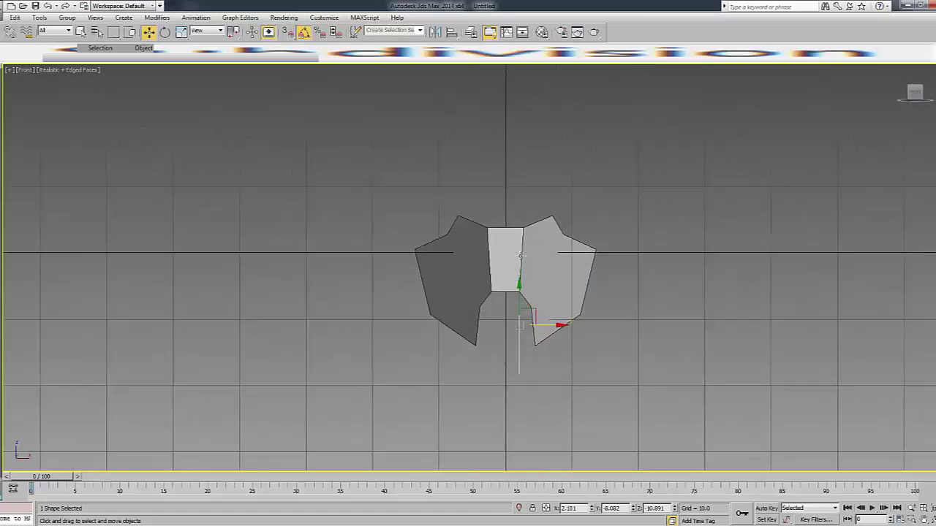
key(F3)
key(F3)
click(519, 284)
key(F3)
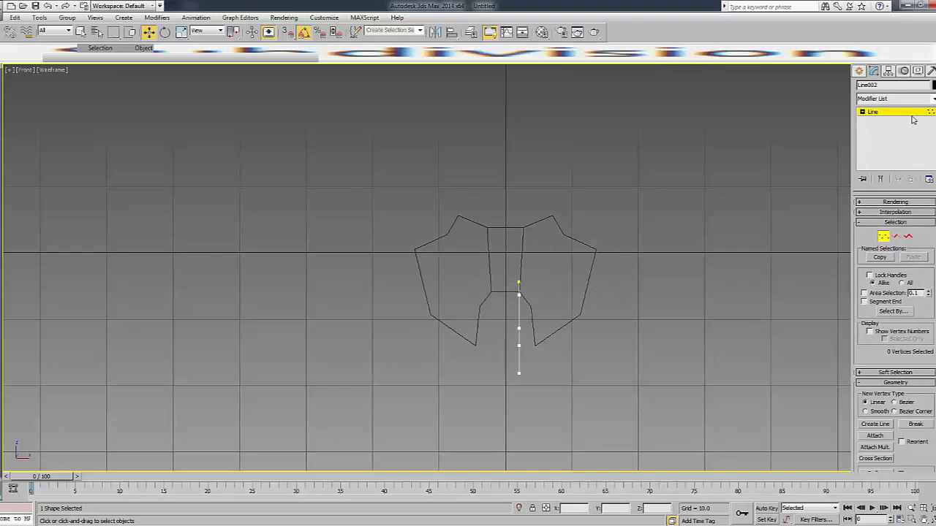
Mirror Line002 across X as a copy and place the copy at X -2.101.
click(907, 113)
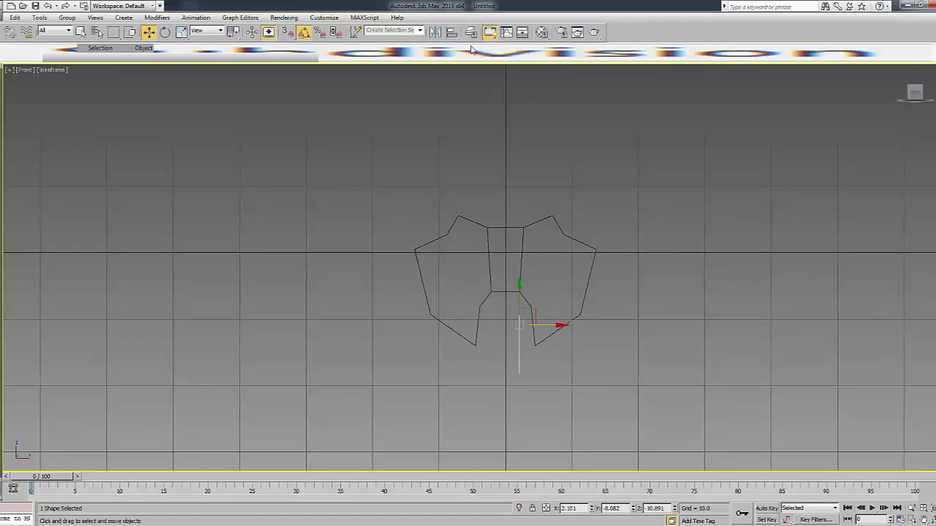
click(434, 32)
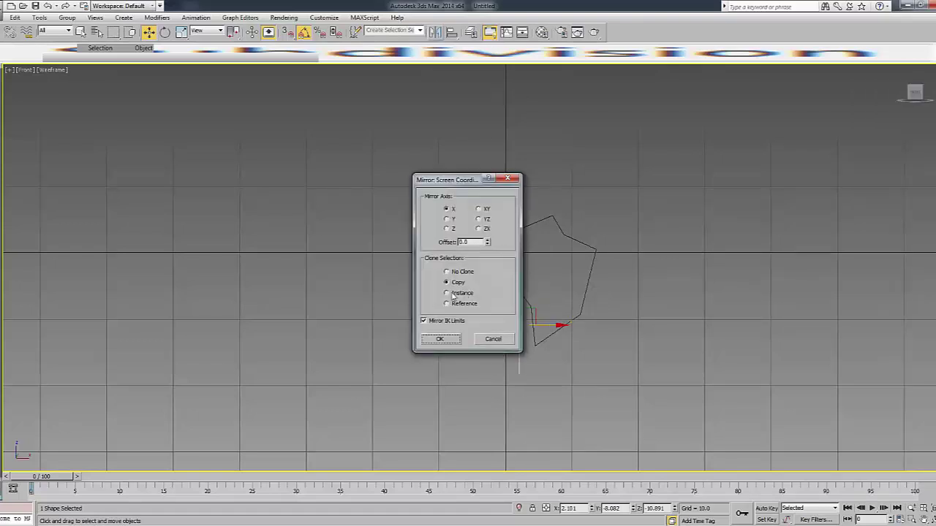
click(446, 340)
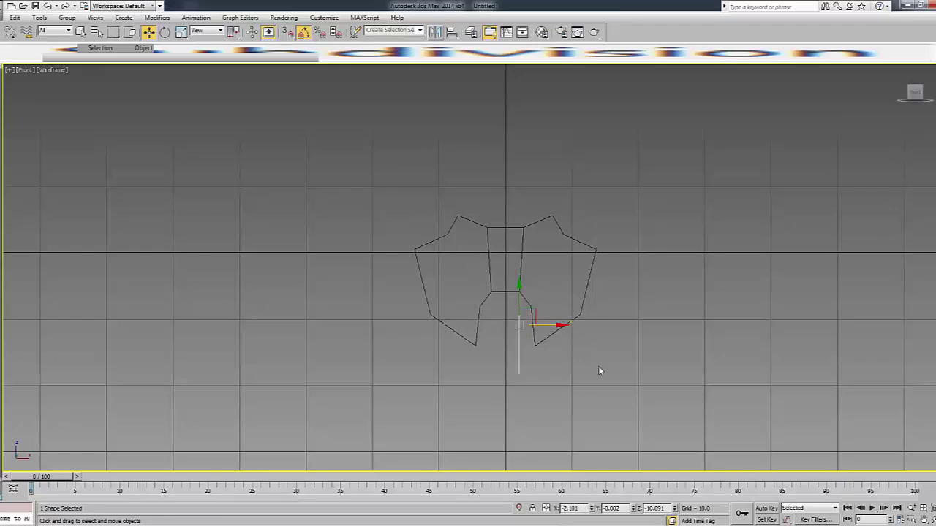
key(Return)
click(642, 281)
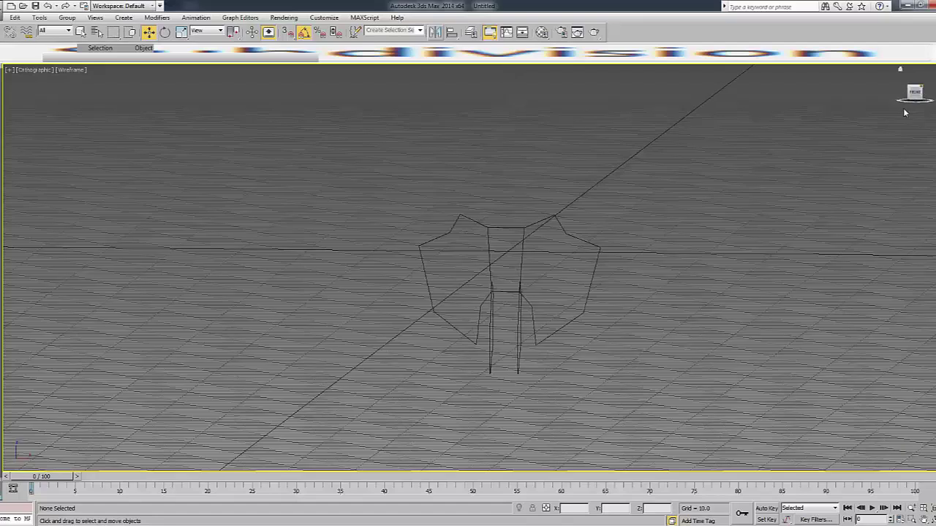
Orbit to an angled shaded view and select both lower outline shapes.
drag(916, 92, 606, 307)
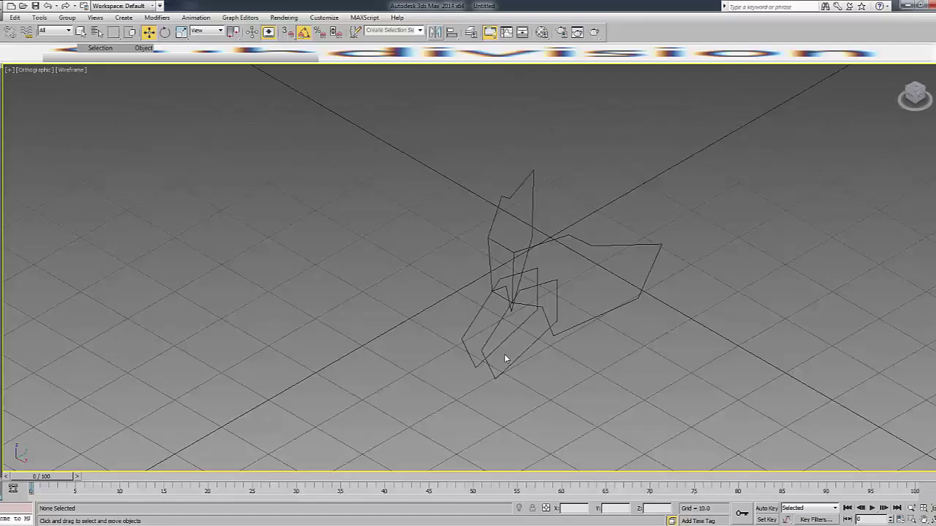
key(F3)
mouse_move(915, 94)
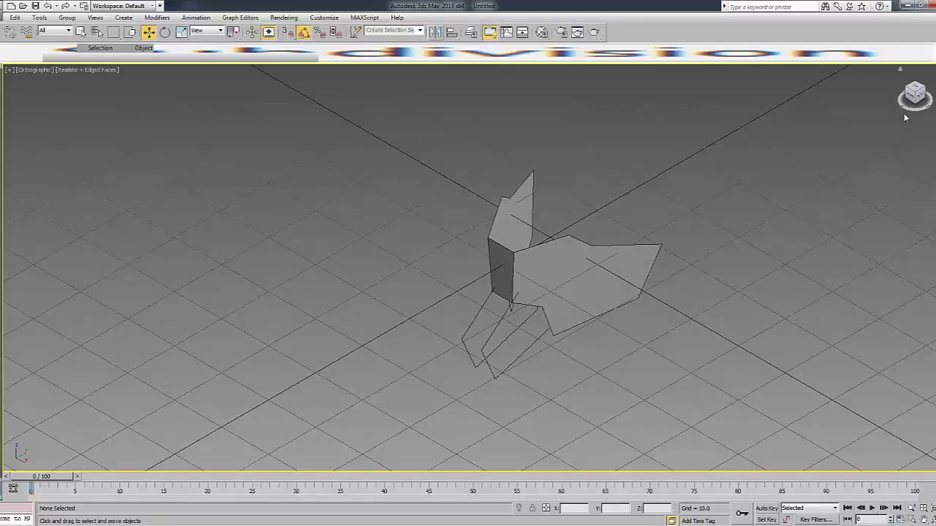
drag(427, 402, 512, 348)
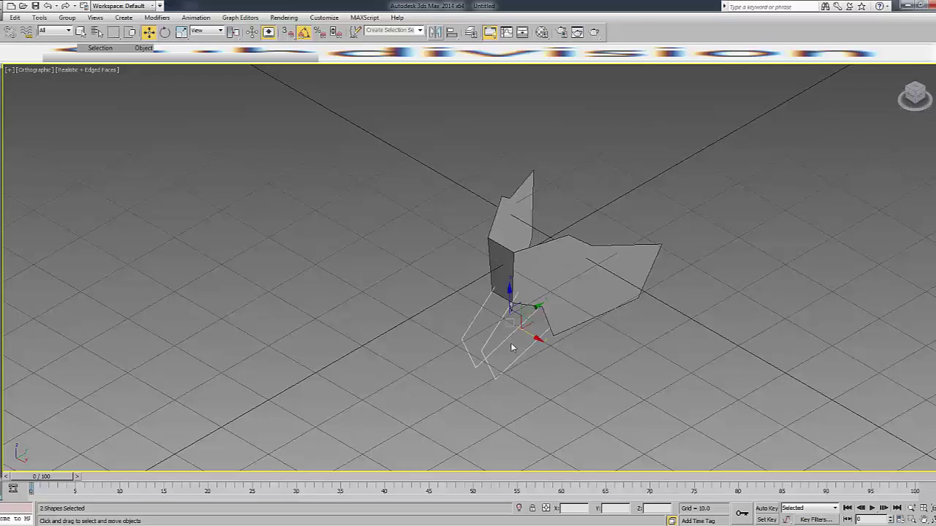
click(417, 406)
drag(417, 407, 503, 343)
Convert both shapes to Editable Poly and show edged faces over the shading.
right_click(507, 326)
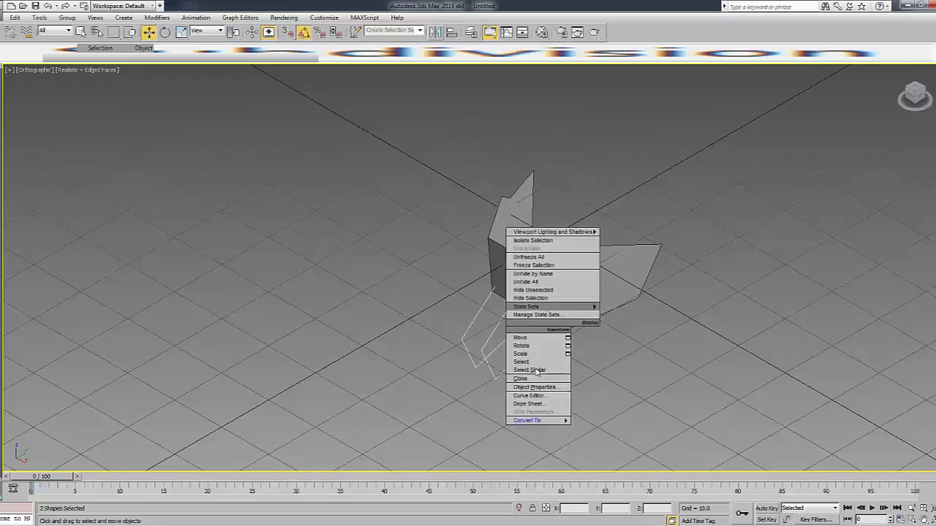
right_click(491, 337)
mouse_move(528, 420)
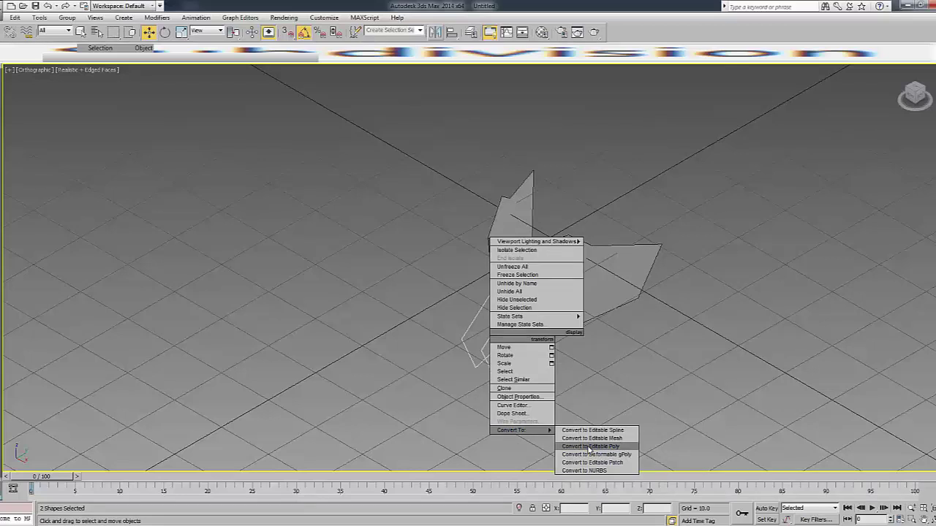
click(589, 446)
click(478, 391)
click(497, 367)
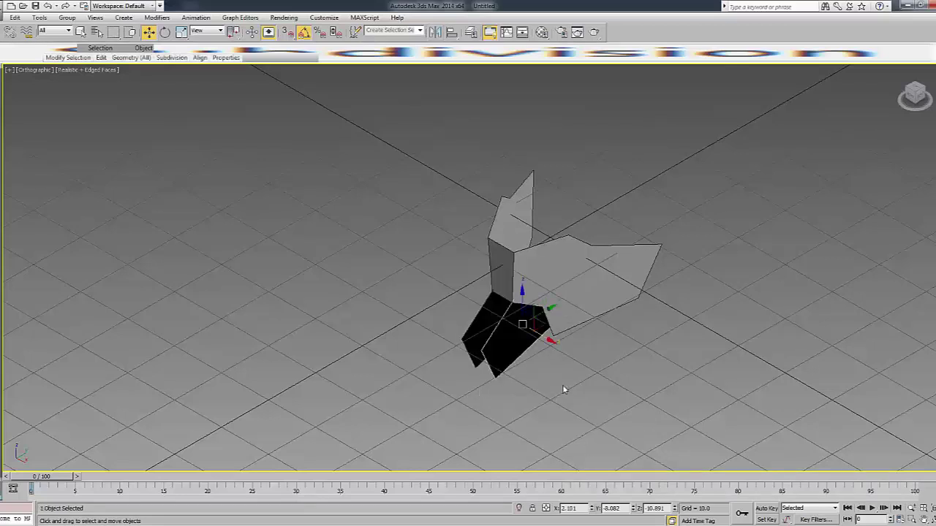
click(562, 385)
key(F4)
click(502, 355)
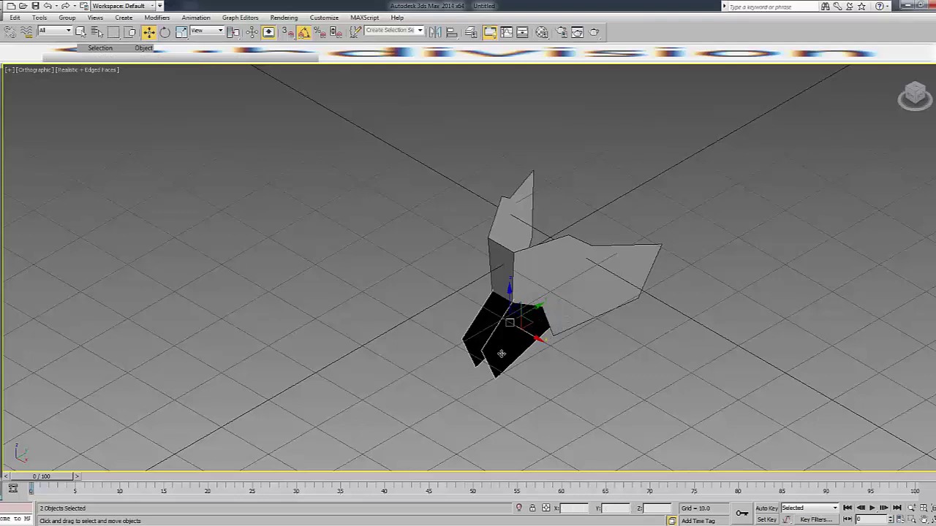
Assign the default material to the selected lower pieces with the Material Editor.
key(End)
key(m)
click(110, 205)
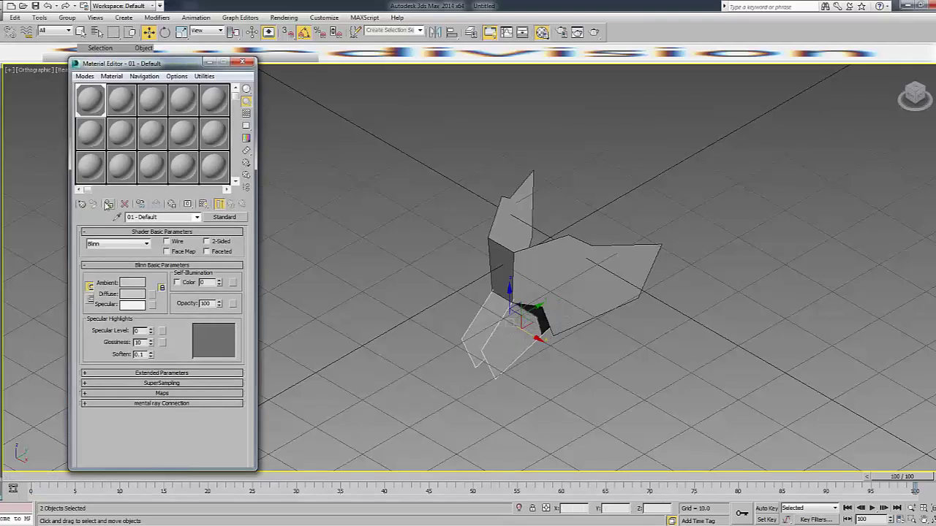
key(m)
key(m)
key(m)
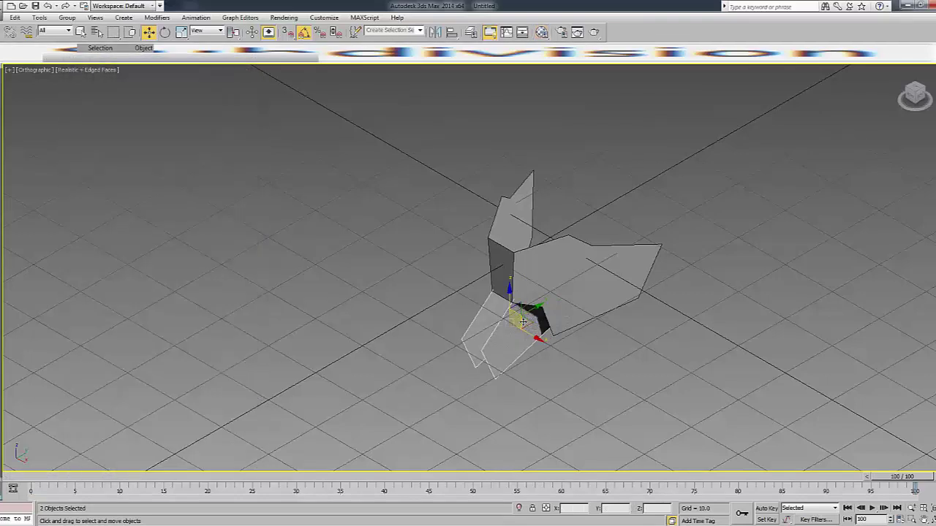
Attach the other lower piece to the lower left piece and switch to Border mode.
click(506, 324)
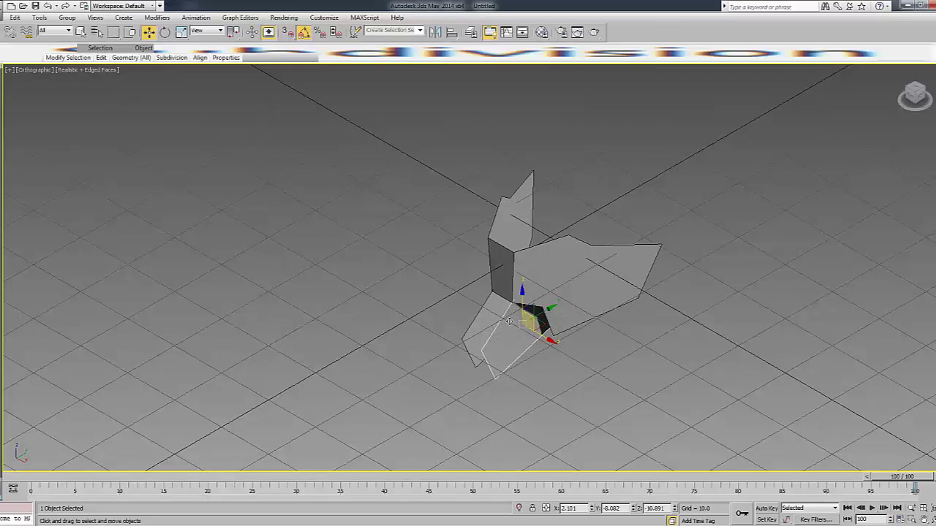
click(598, 296)
key(F3)
key(1)
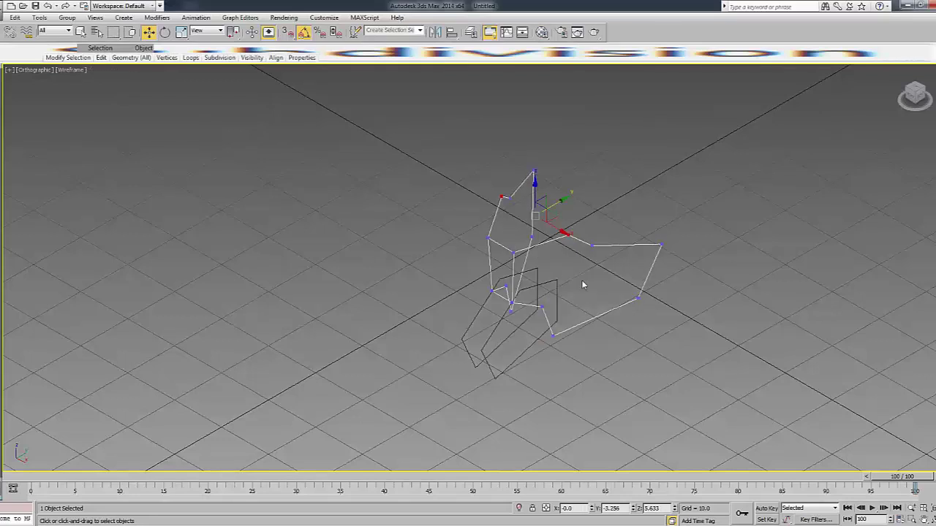
key(F3)
mouse_move(920, 128)
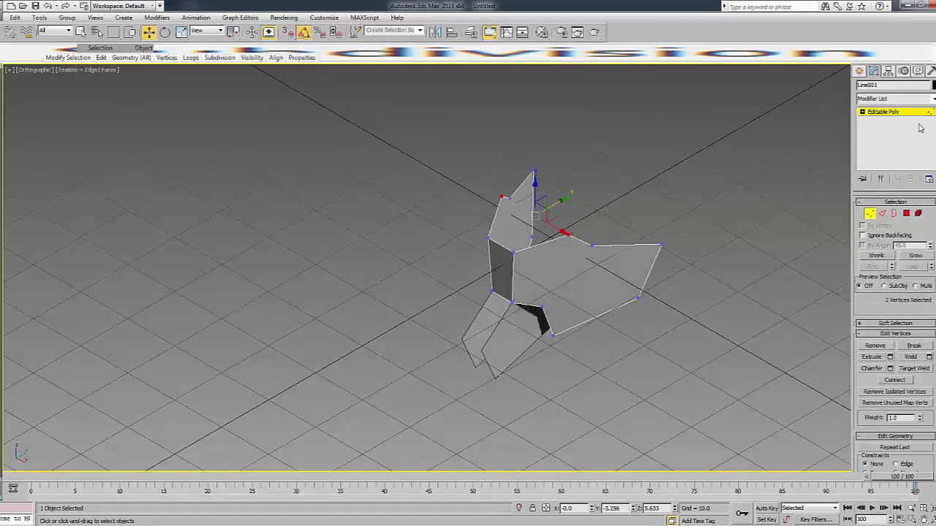
click(629, 326)
click(525, 339)
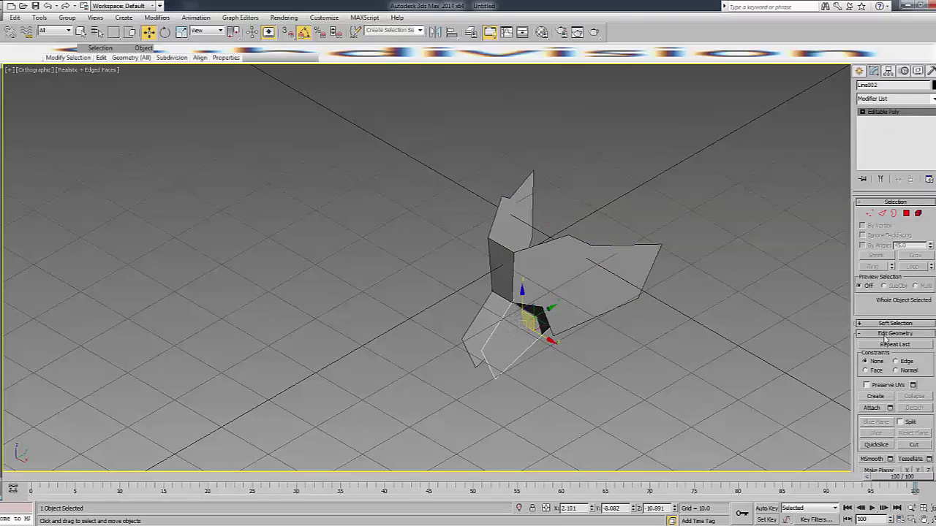
click(871, 407)
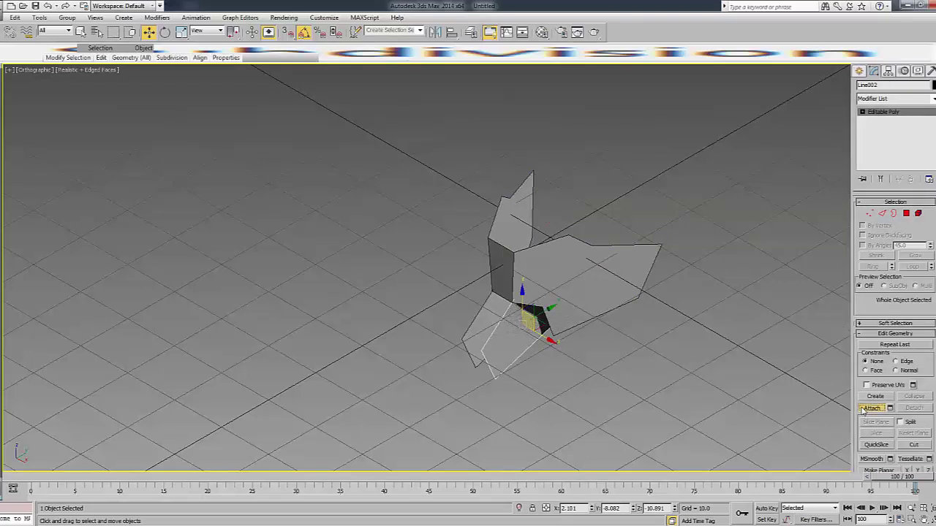
click(472, 329)
key(F3)
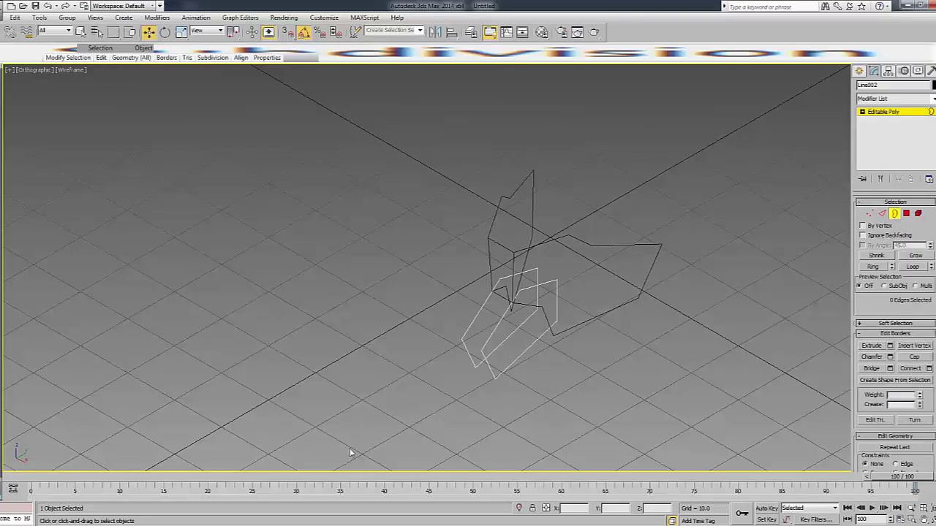
Select both lower pieces' open borders and Bridge them into one closed block.
key(ctrl+a)
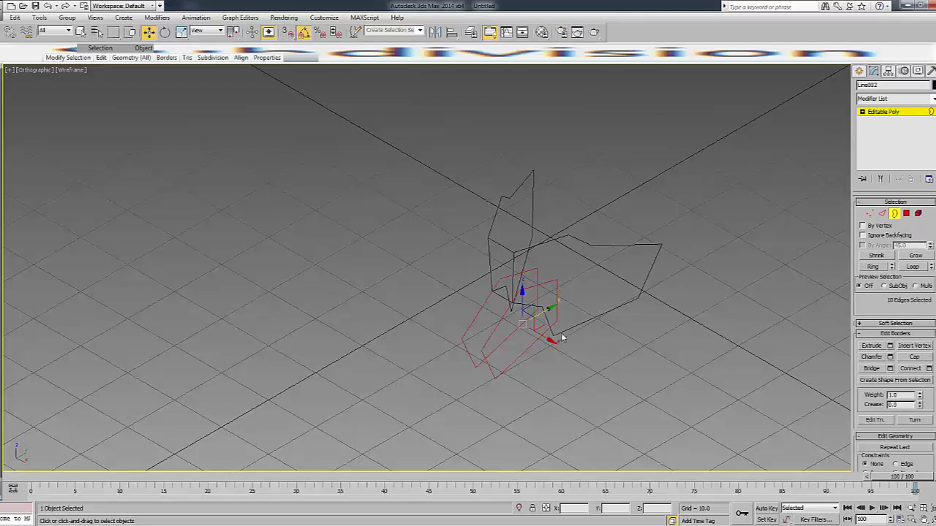
key(F3)
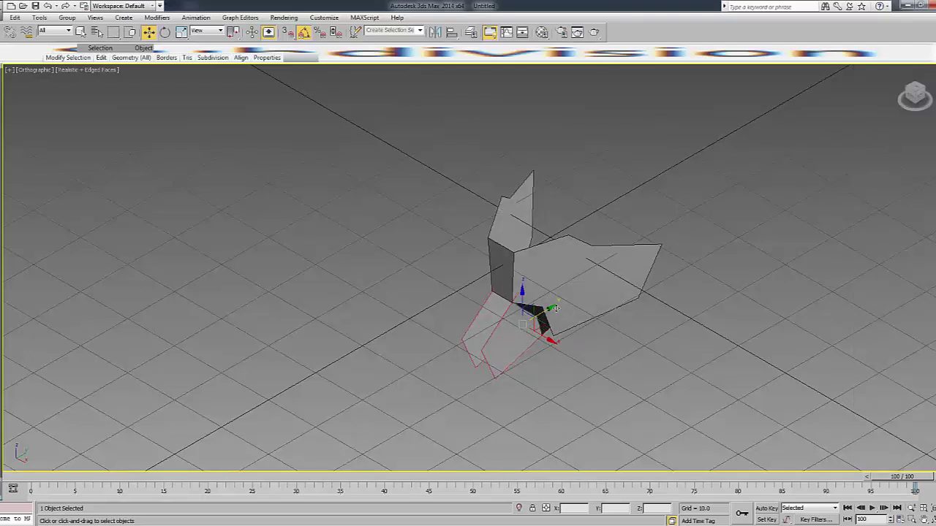
click(529, 346)
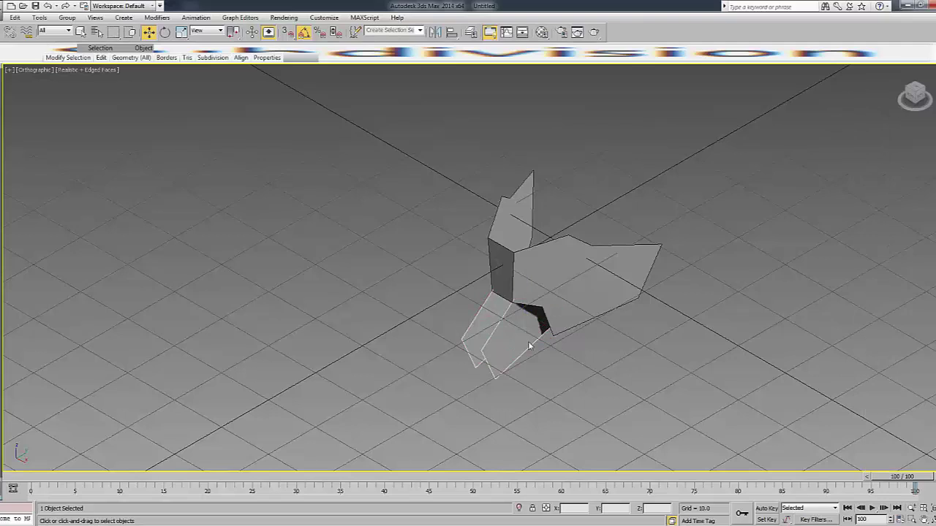
key(5)
click(529, 346)
click(477, 324)
key(3)
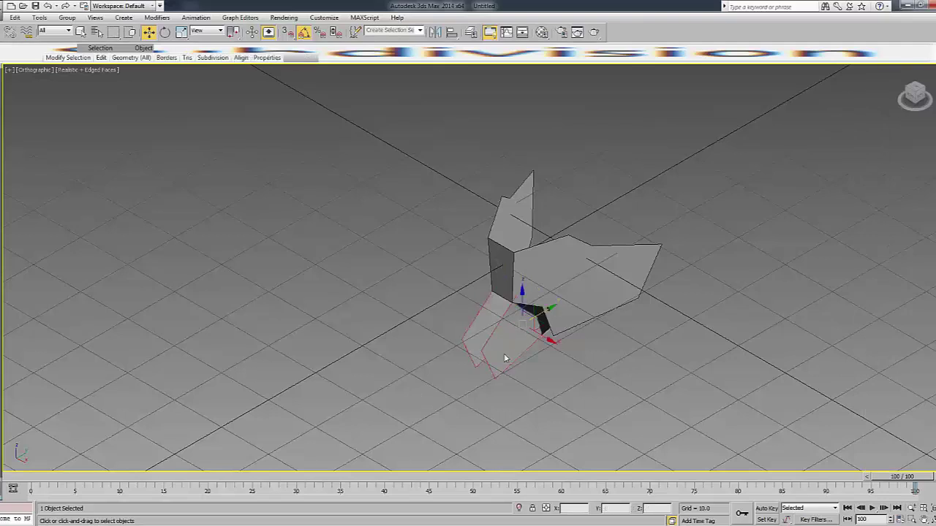
key(F3)
key(F3)
mouse_move(931, 292)
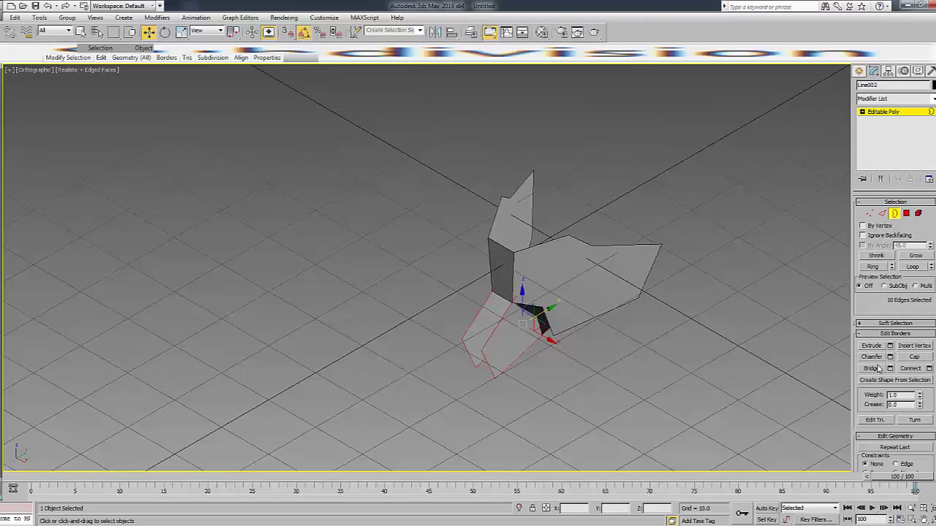
click(879, 369)
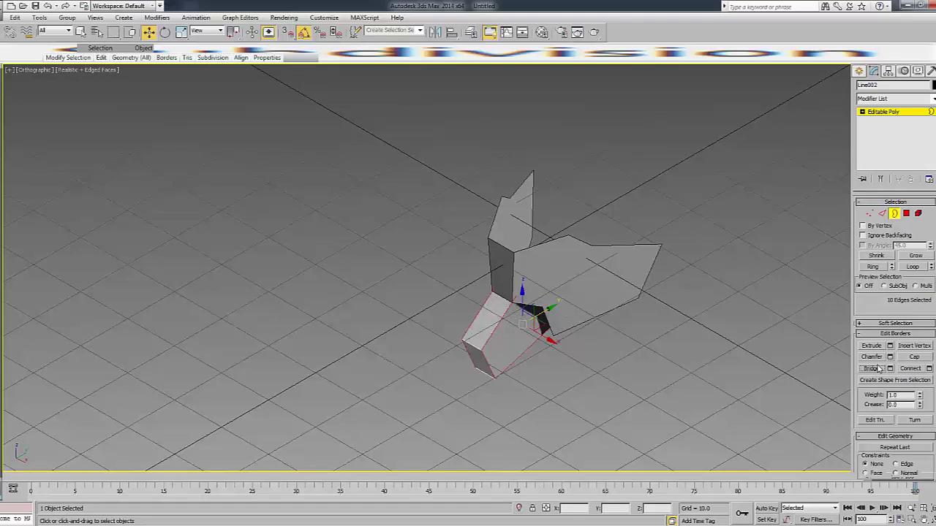
mouse_move(913, 95)
mouse_down()
mouse_move(877, 98)
mouse_move(683, 249)
mouse_up()
In the front view, scale the bridged block's vertices to reshape its width.
key(F3)
key(1)
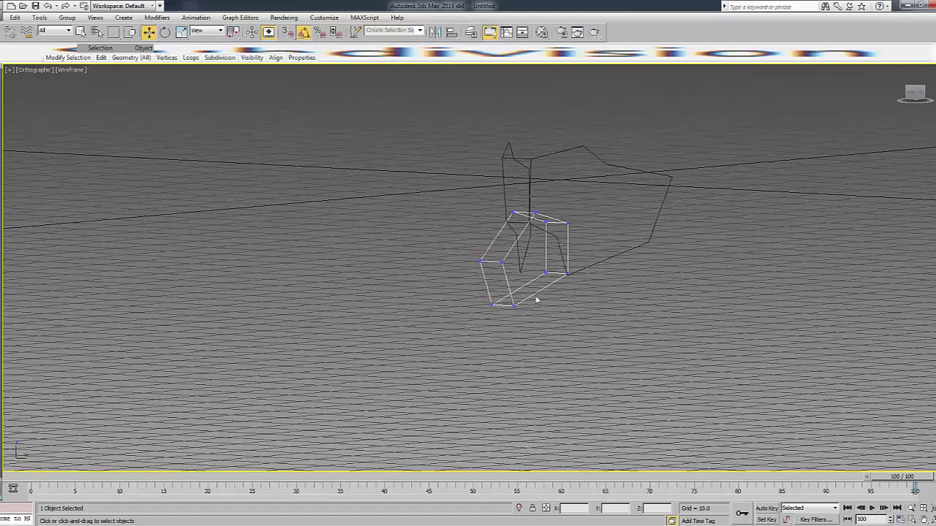
drag(593, 220, 593, 223)
key(f)
scroll(464, 301, up, 4)
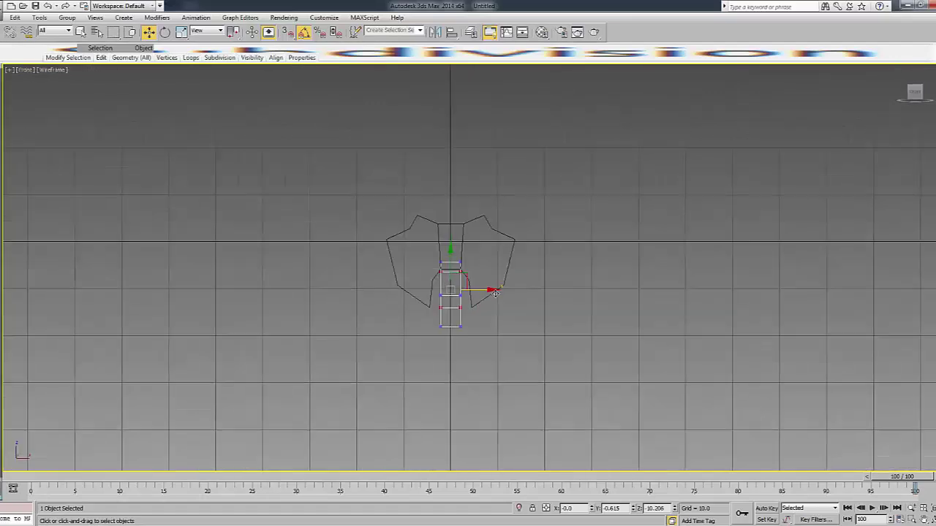
scroll(463, 301, up, 3)
key(r)
drag(467, 287, 501, 291)
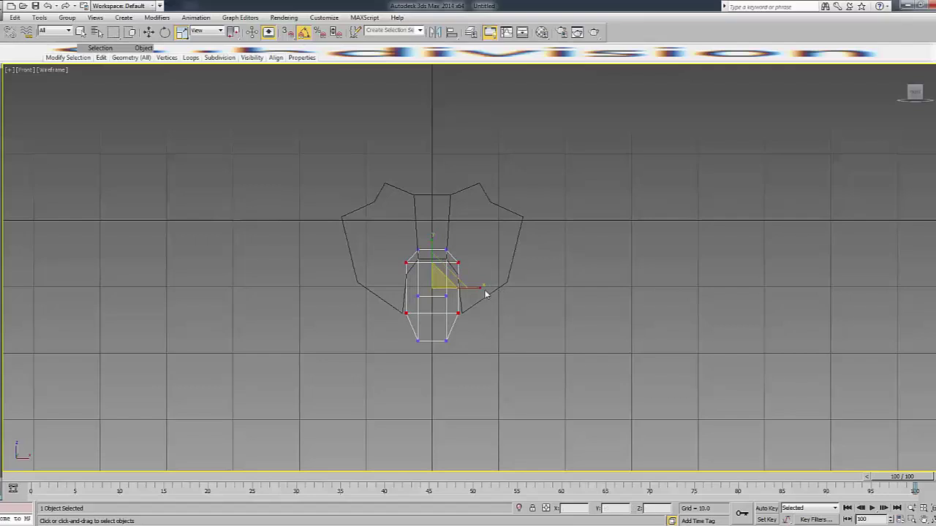
drag(486, 294, 468, 287)
mouse_move(394, 330)
mouse_down()
mouse_move(477, 307)
mouse_move(479, 314)
mouse_up()
scroll(420, 312, up, 3)
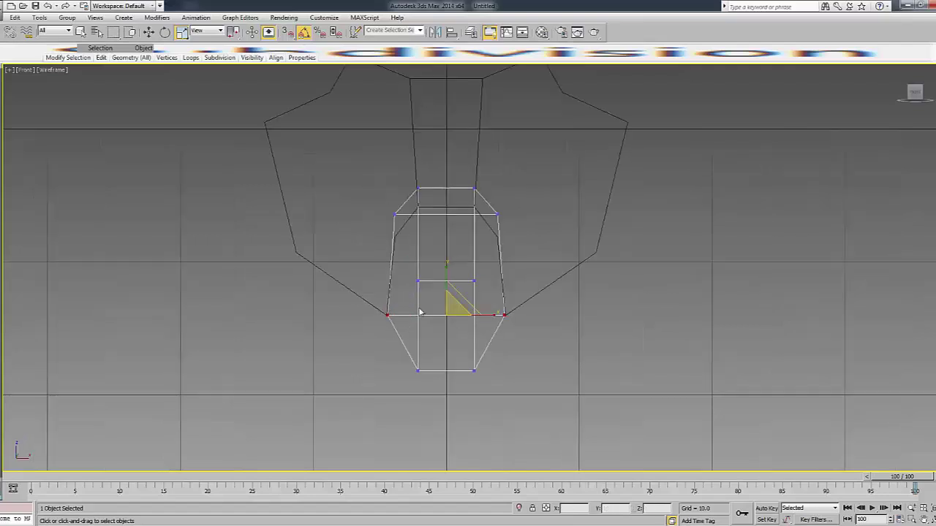
drag(459, 214, 491, 217)
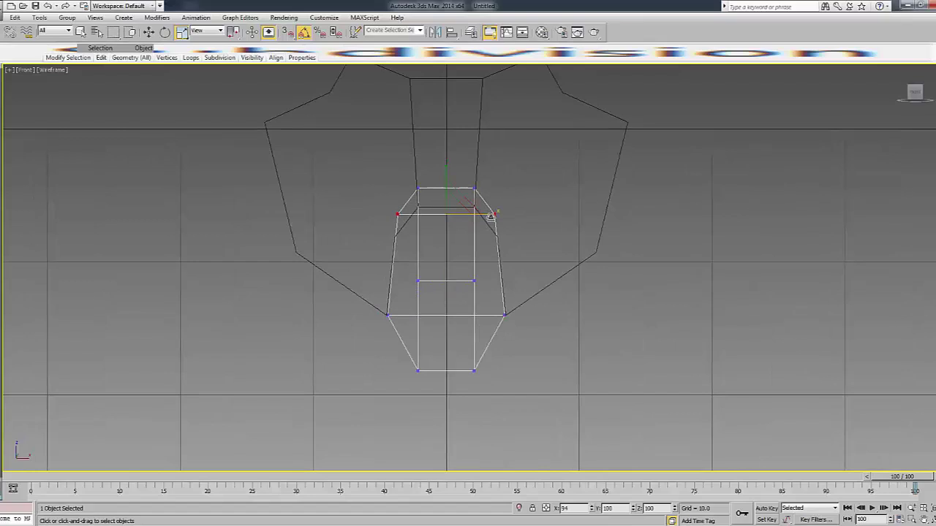
key(F3)
scroll(595, 319, down, 2)
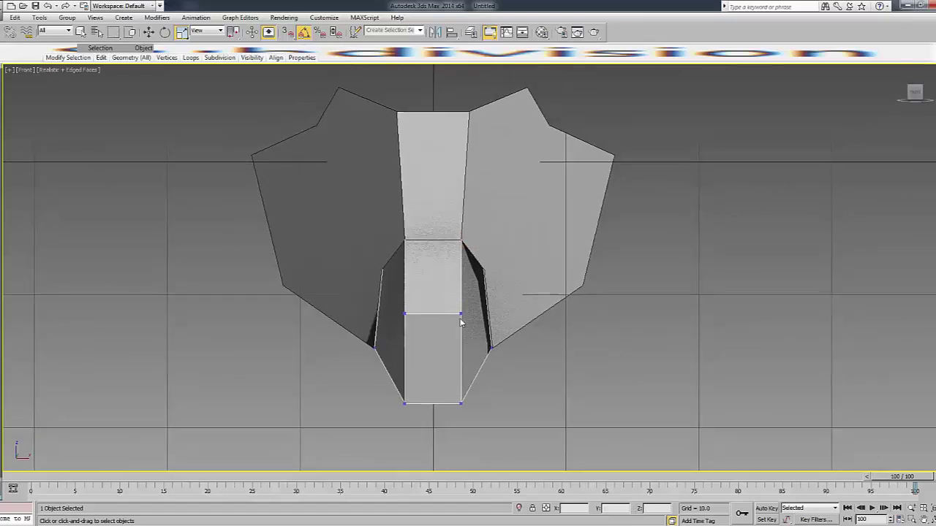
Rotate and scale the block's middle horizontal edge to pinch its waist inward.
key(2)
drag(450, 315, 435, 316)
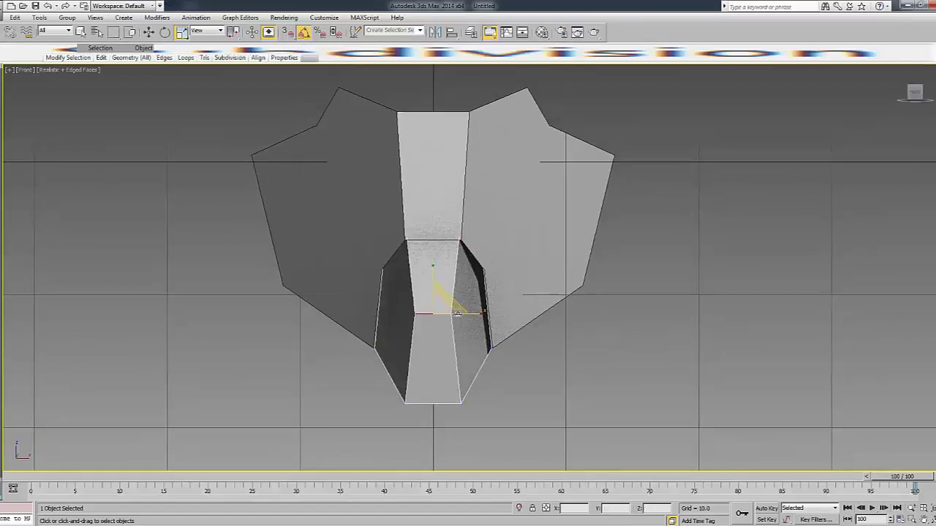
click(438, 314)
key(w)
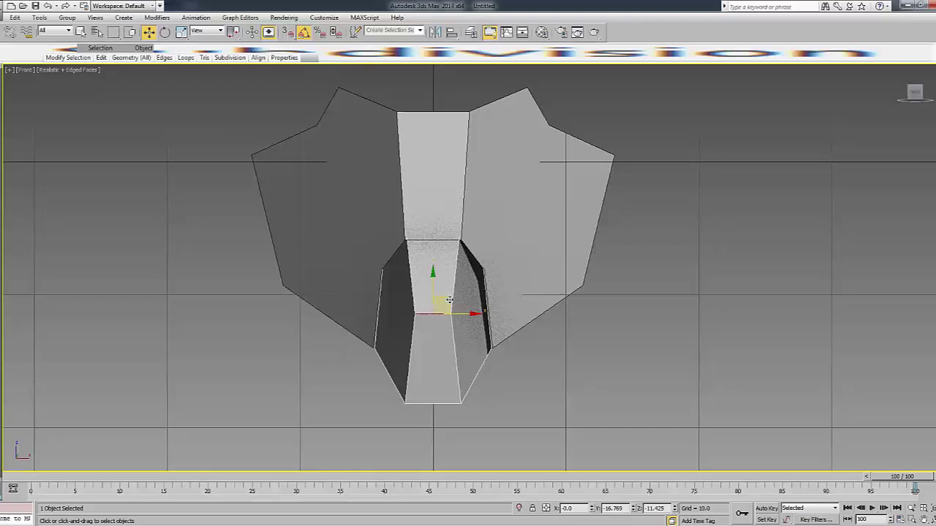
drag(452, 301, 438, 292)
right_click(436, 310)
key(e)
drag(464, 294, 488, 320)
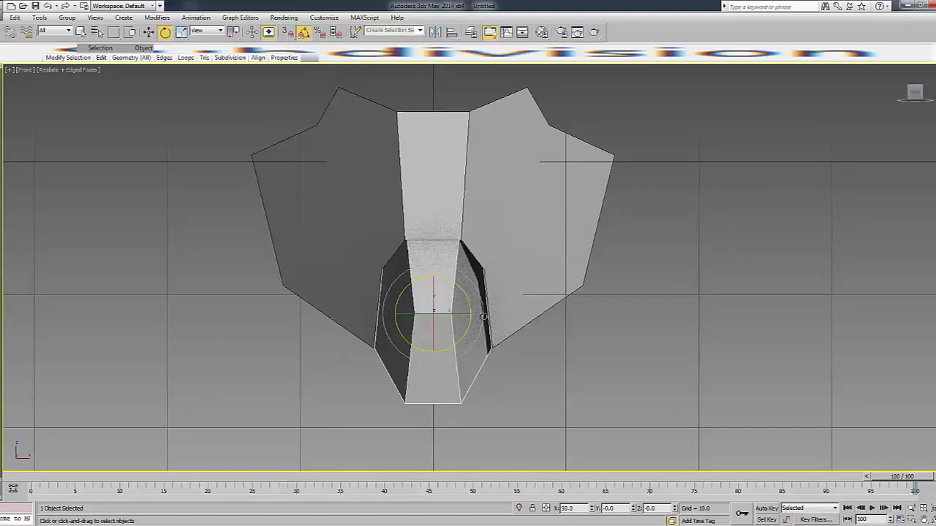
key(r)
mouse_move(432, 325)
mouse_down()
mouse_move(508, 261)
mouse_move(439, 299)
mouse_move(453, 305)
mouse_move(468, 295)
mouse_move(450, 307)
mouse_up()
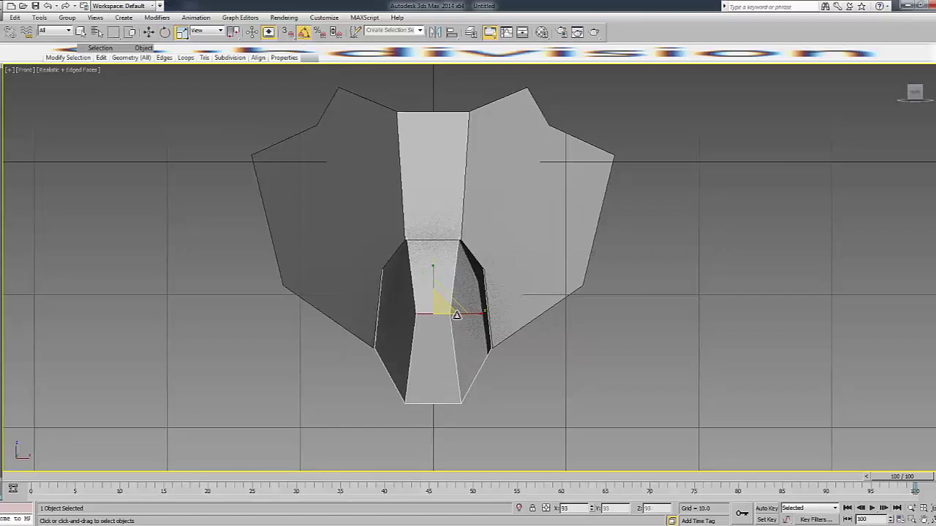
click(533, 290)
Exit edge editing and return to a zoomed-in front view with Select and Move active.
drag(914, 93, 915, 151)
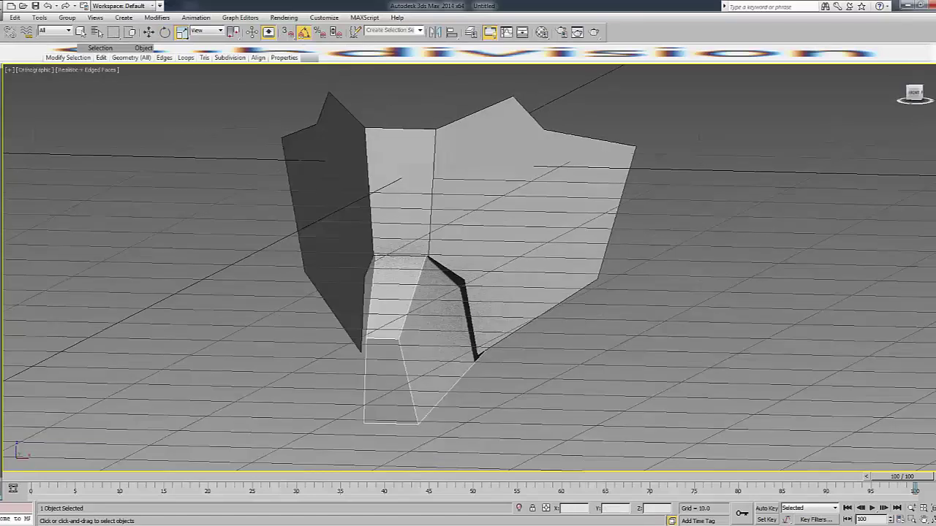
click(905, 111)
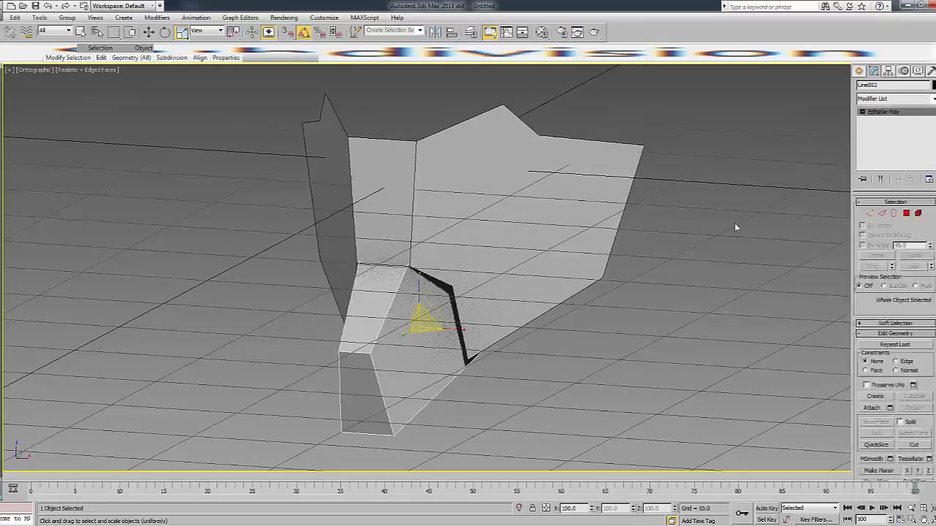
key(f)
scroll(457, 312, up, 2)
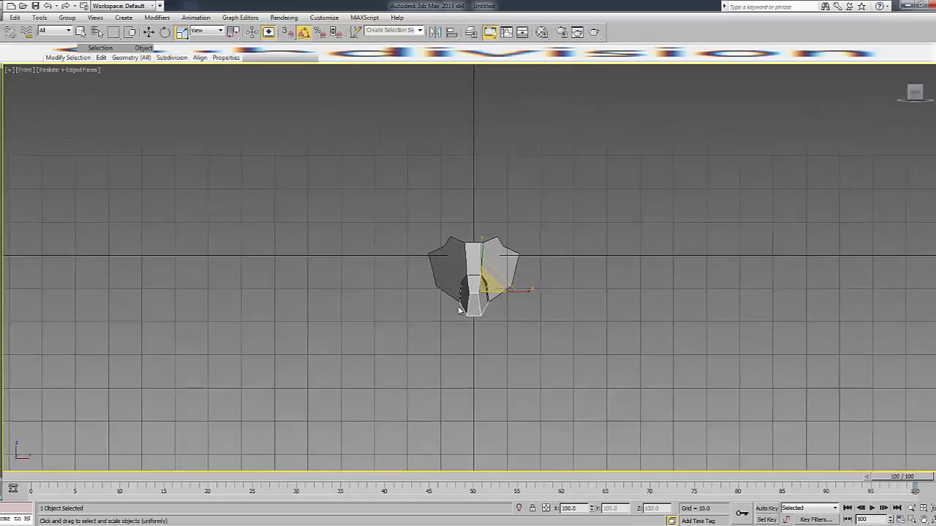
scroll(464, 307, up, 4)
key(w)
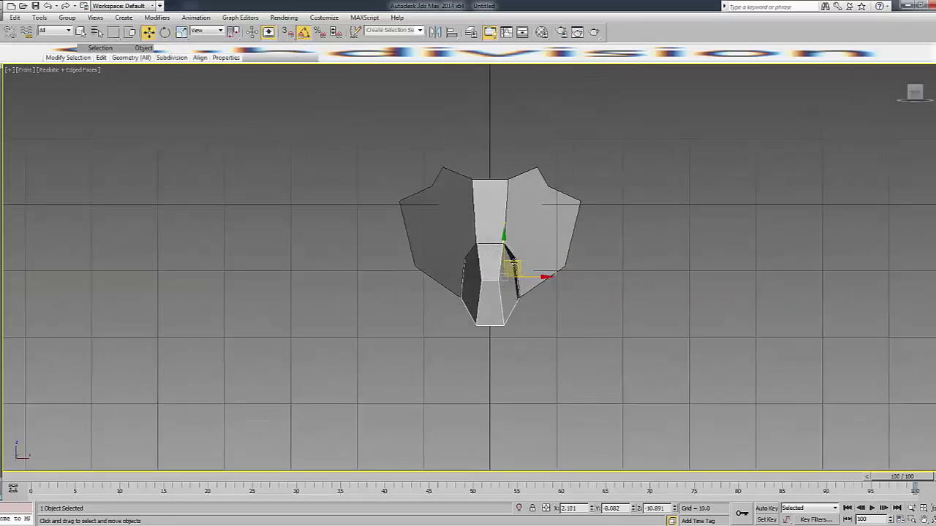
key(3)
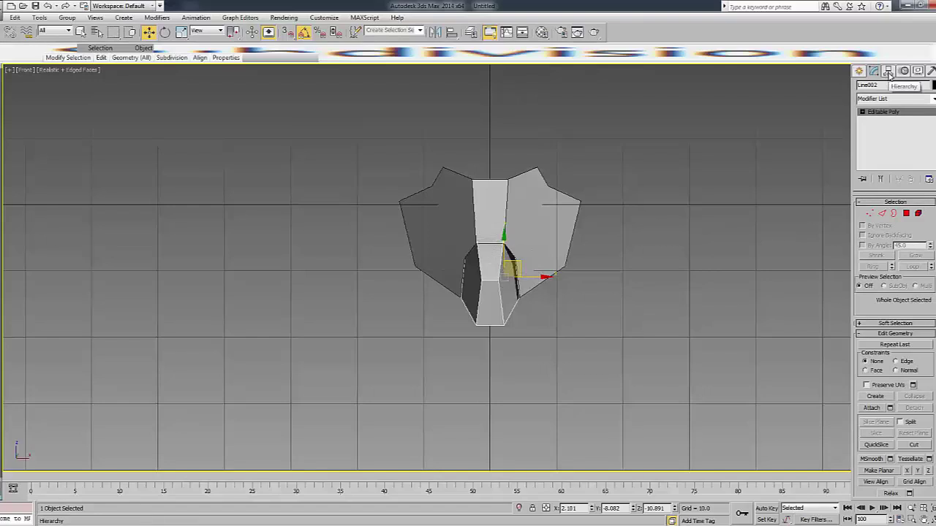
Turn on Affect Pivot Only for the lower block and shift its pivot right.
click(888, 70)
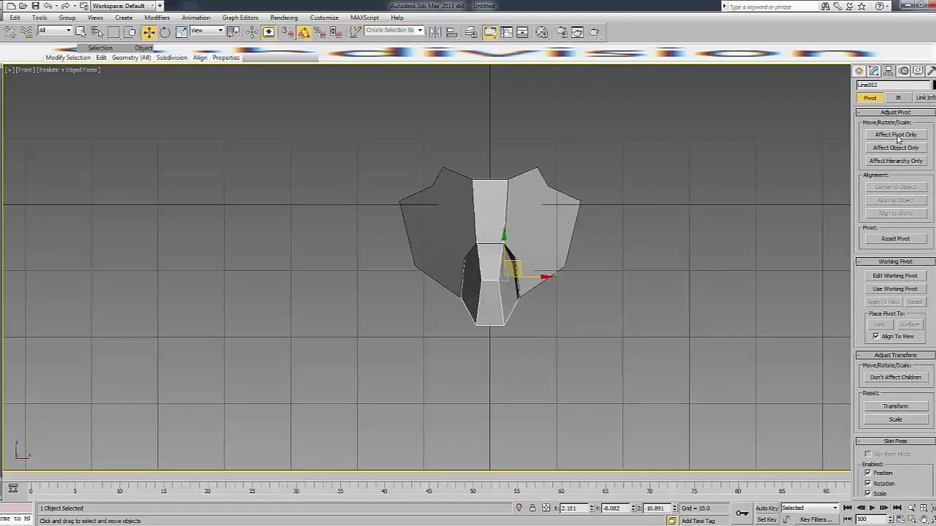
click(899, 138)
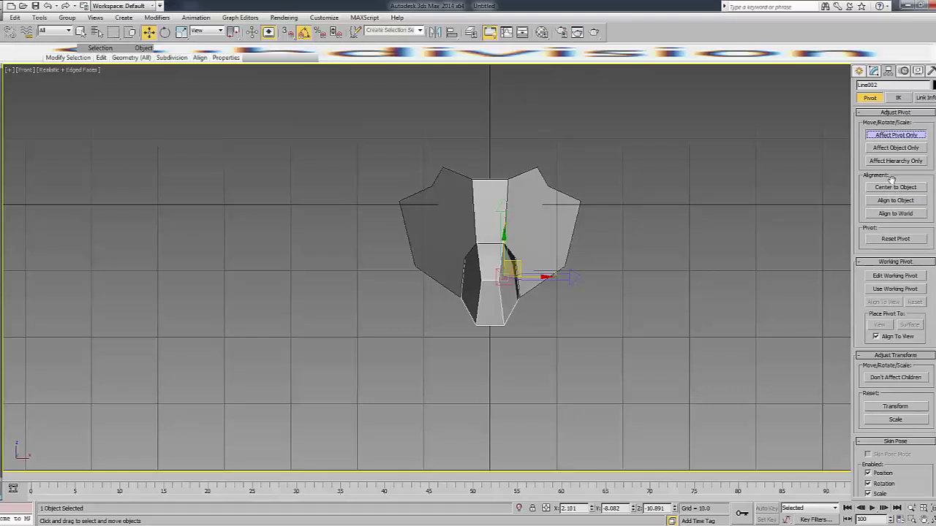
mouse_move(541, 289)
mouse_down()
mouse_move(561, 294)
mouse_move(521, 324)
mouse_move(586, 290)
mouse_up()
key(e)
key(w)
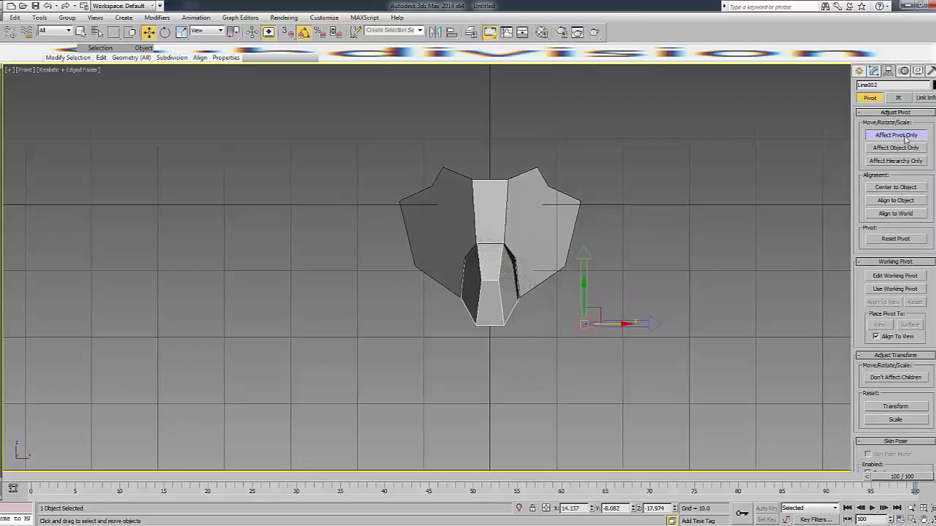
Test-rotate the block, cancel the rotation, then Center to Object its pivot.
click(895, 134)
key(e)
drag(623, 315, 632, 269)
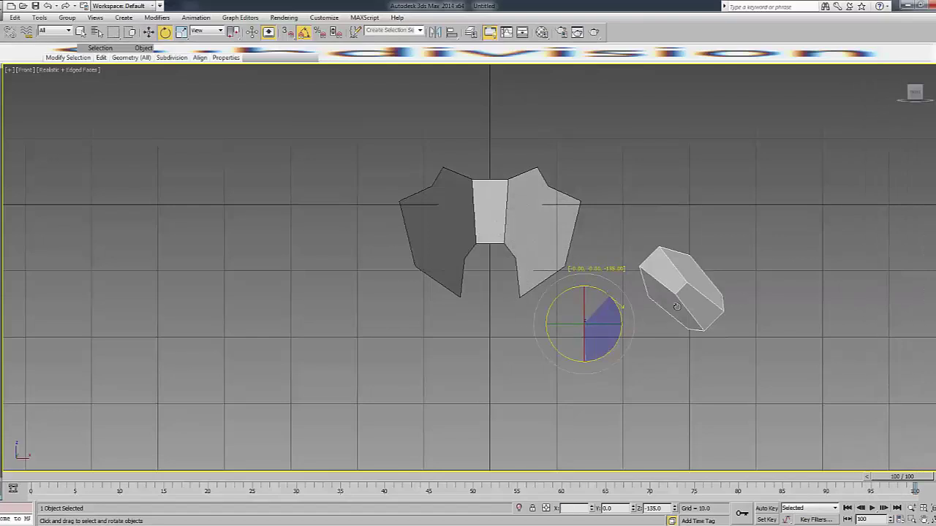
right_click(630, 269)
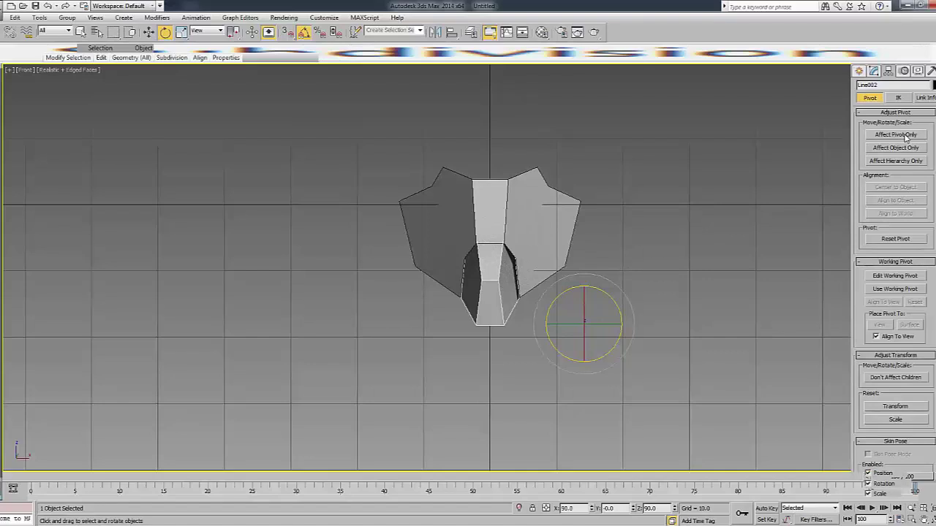
click(906, 136)
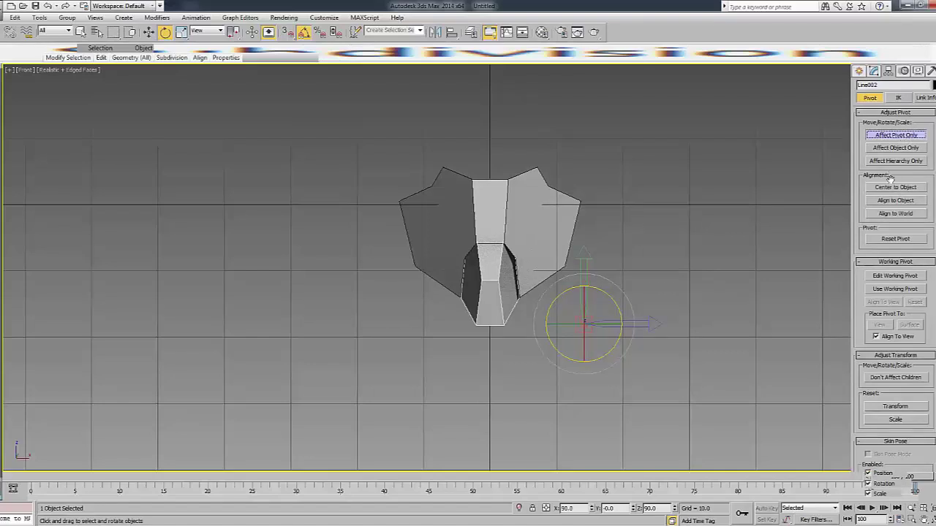
click(895, 187)
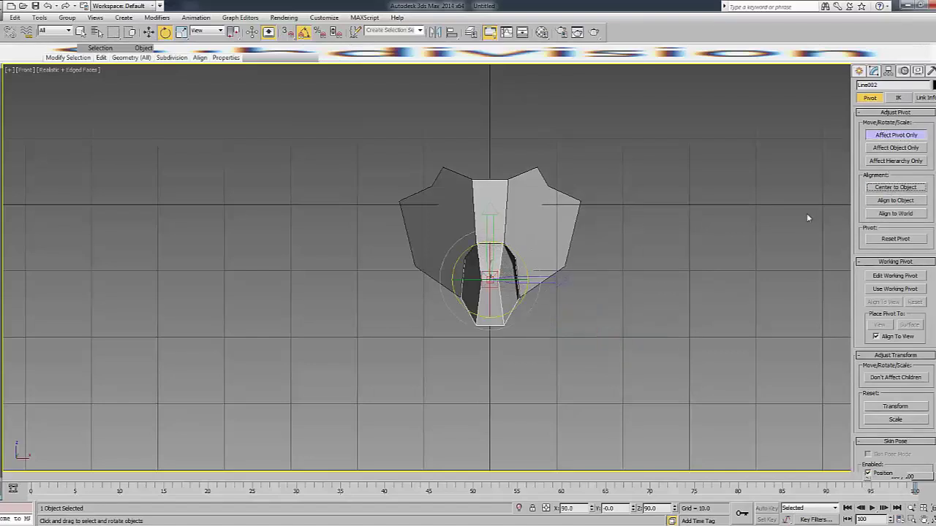
Select the mirrored side panels and centre their pivot on the object.
click(710, 202)
click(541, 219)
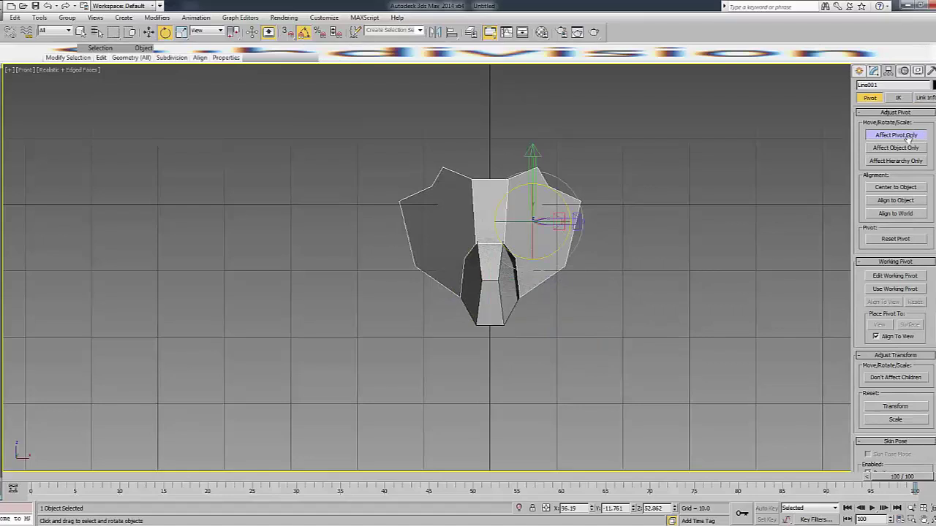
click(910, 188)
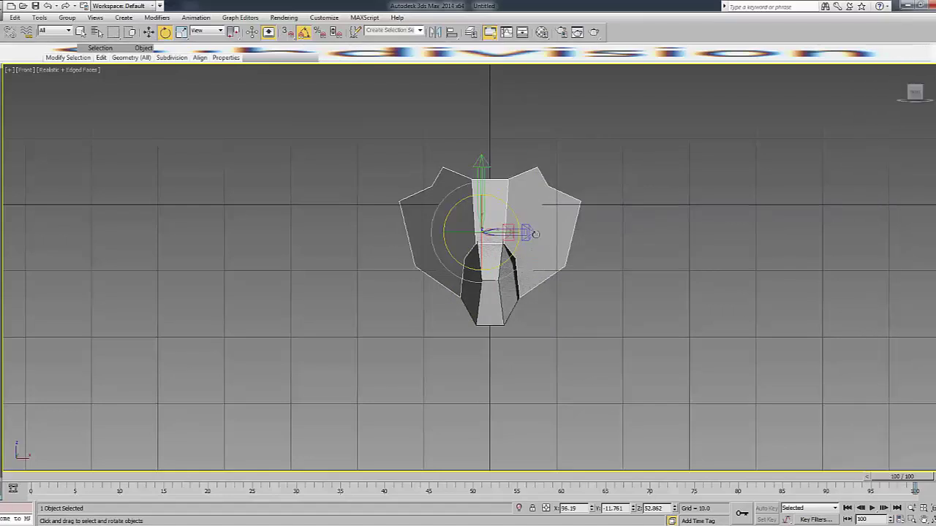
drag(504, 233, 511, 223)
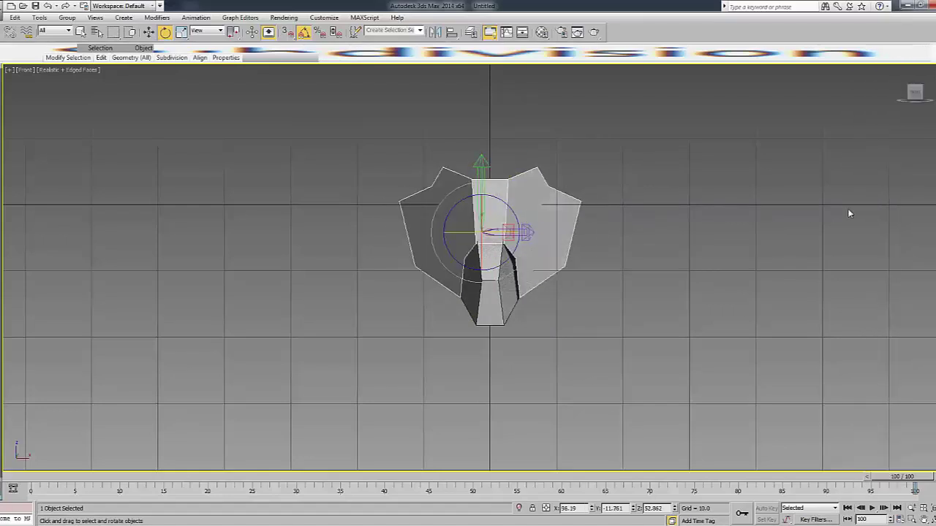
click(909, 136)
click(659, 207)
click(553, 220)
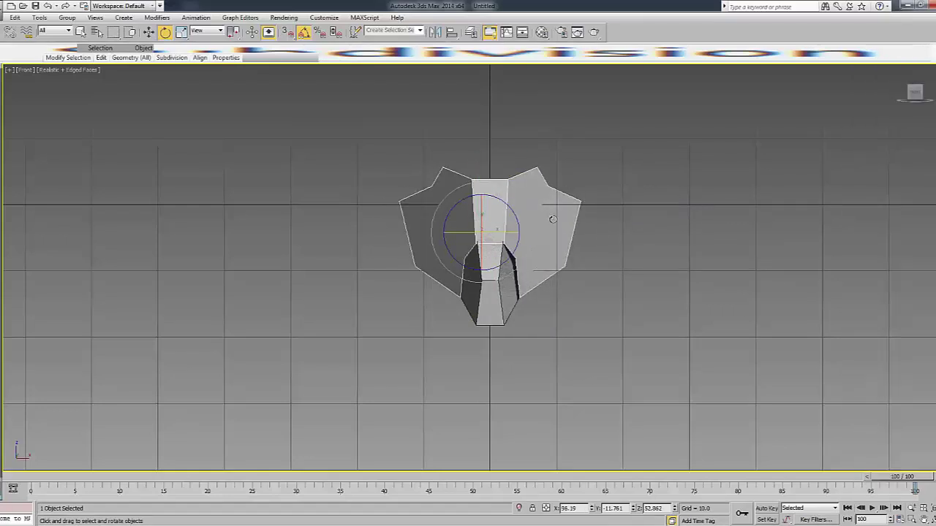
Set the side panels' pivot X position to 0.
click(901, 136)
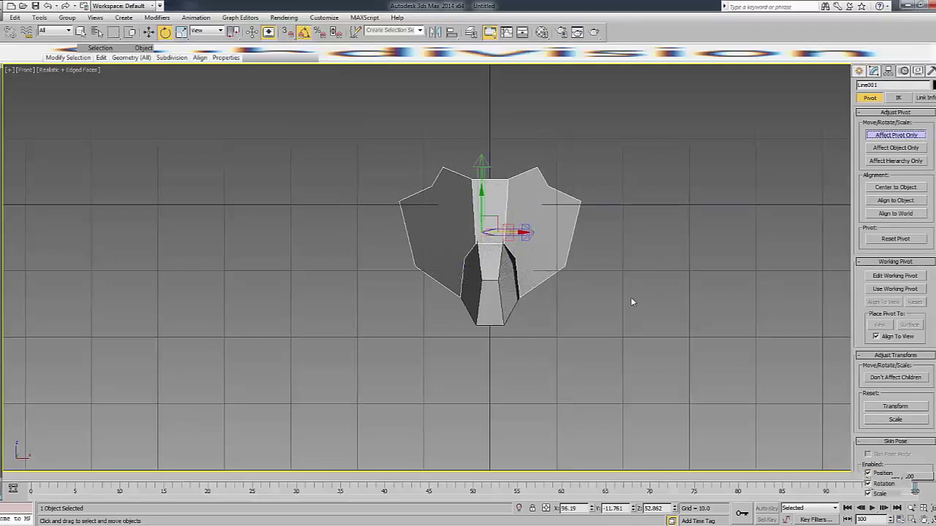
key(w)
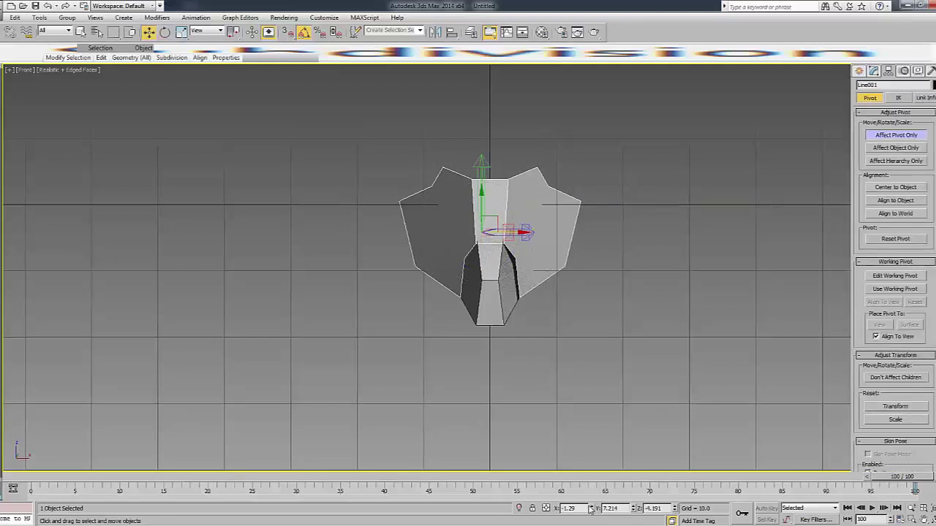
double_click(572, 508)
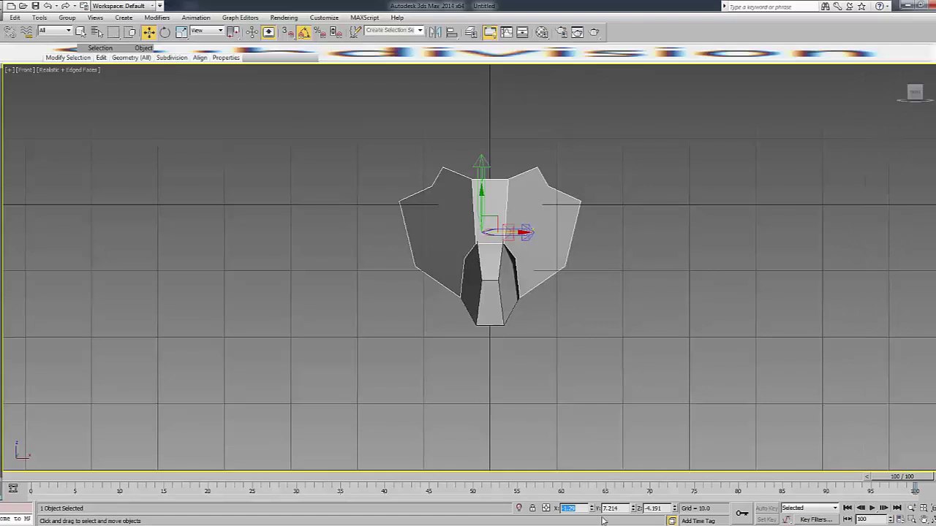
text(0)
key(Return)
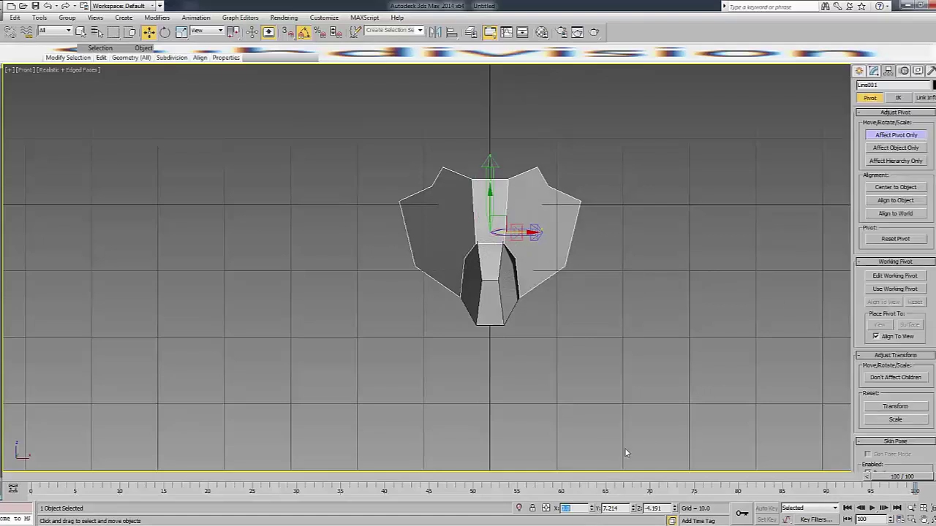
click(915, 135)
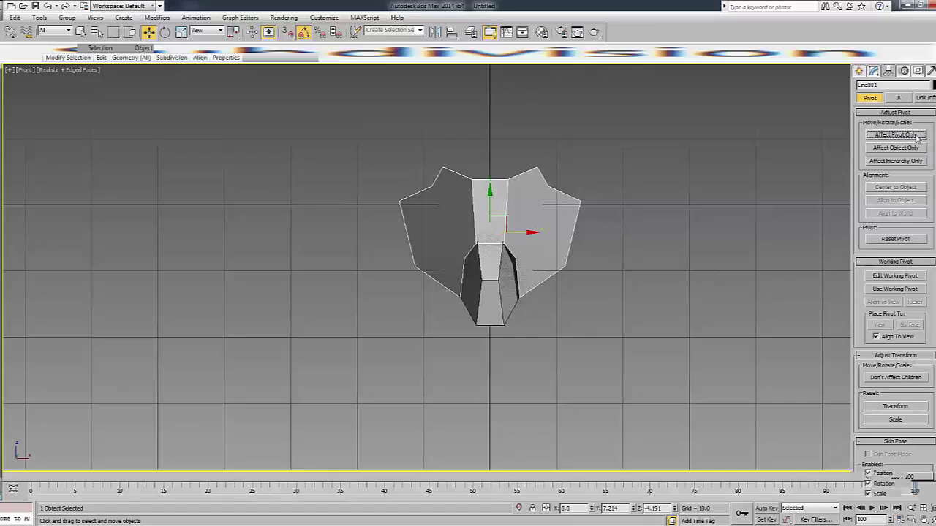
click(917, 138)
key(e)
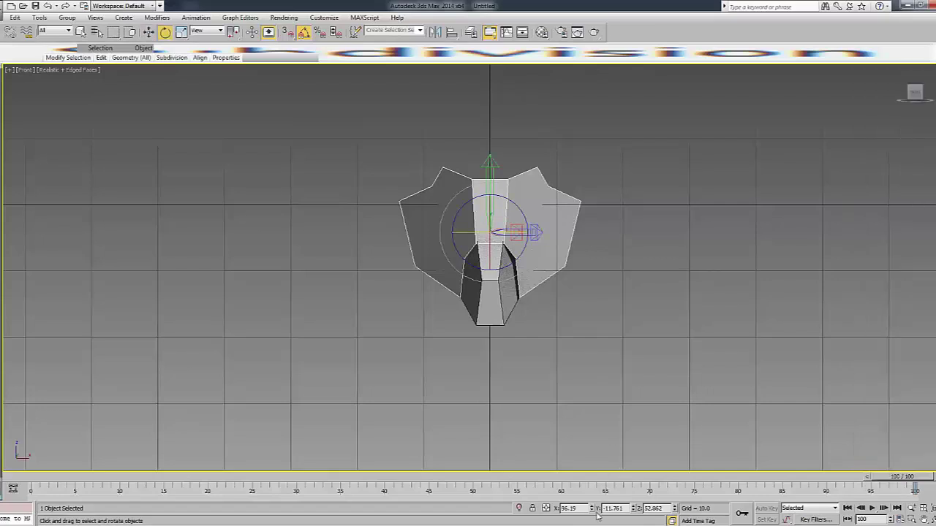
double_click(570, 508)
click(574, 374)
key(ctrl+z)
key(w)
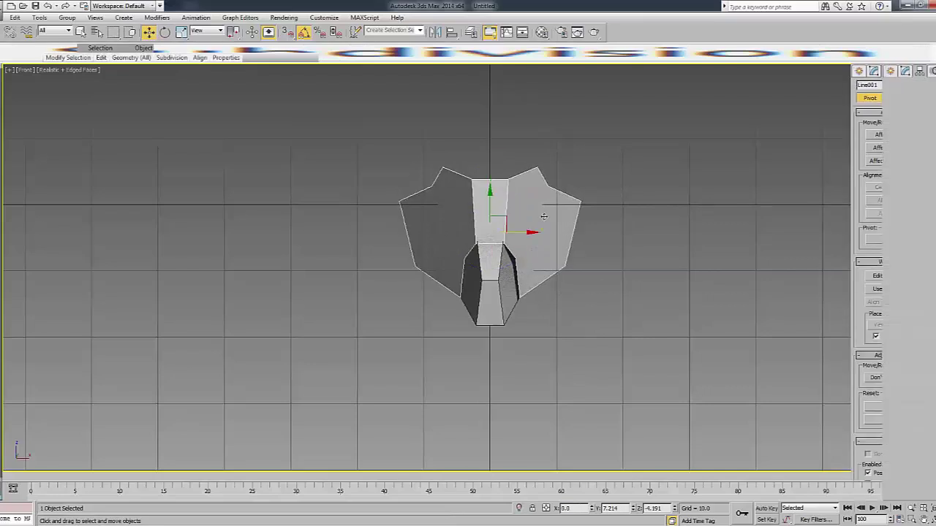
Select both parts of the piece in the front view and raise them about 18.457 units.
drag(914, 95, 883, 130)
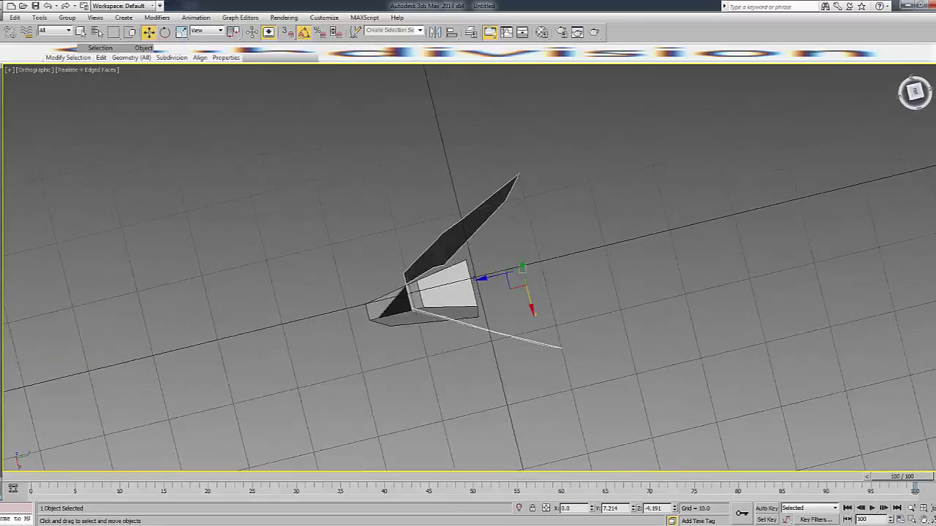
drag(914, 95, 744, 194)
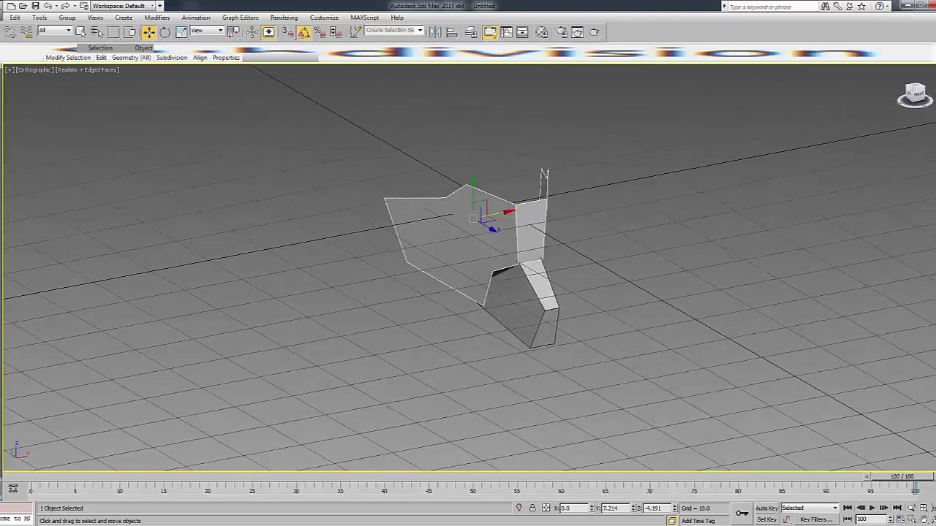
click(743, 194)
key(f)
scroll(492, 241, up, 3)
drag(489, 263, 368, 430)
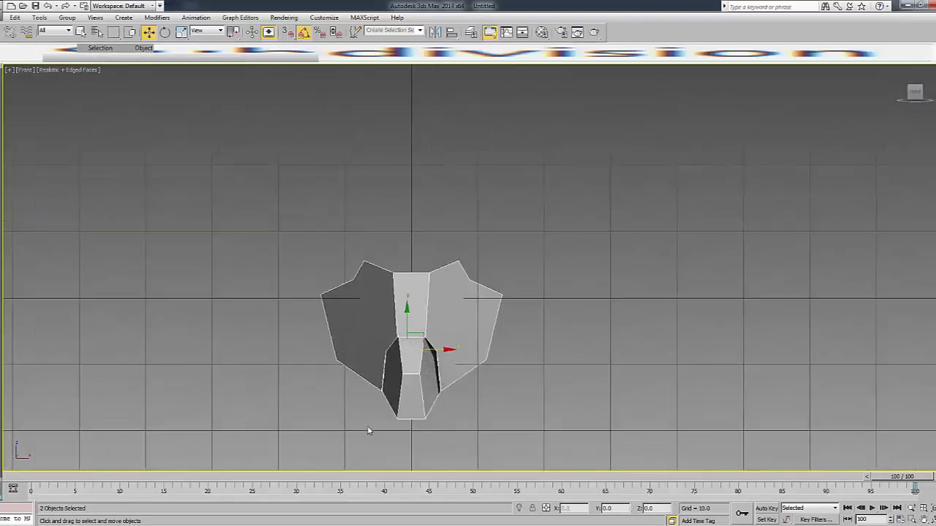
scroll(408, 255, up, 2)
drag(408, 254, 408, 204)
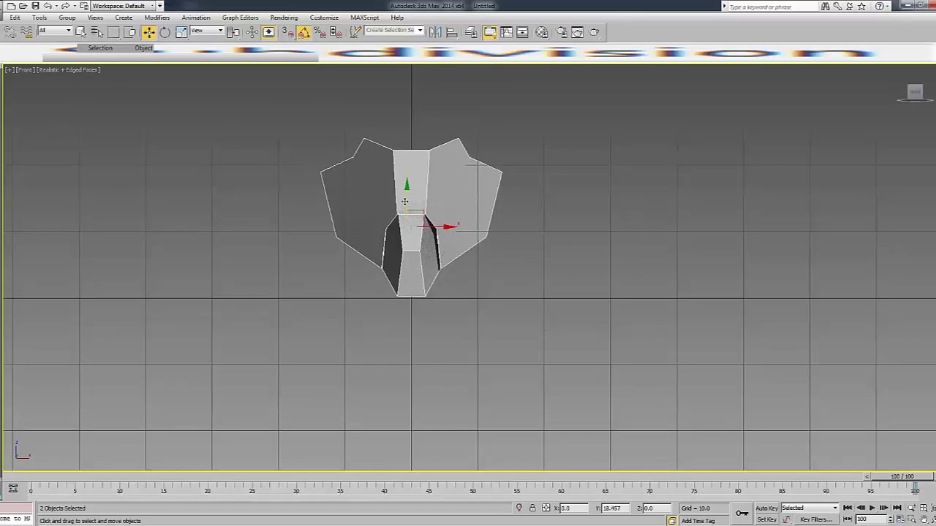
Select the side panels and nudge them slightly downward.
click(571, 217)
middle_drag(571, 217, 624, 257)
click(481, 221)
middle_drag(482, 221, 501, 288)
click(627, 235)
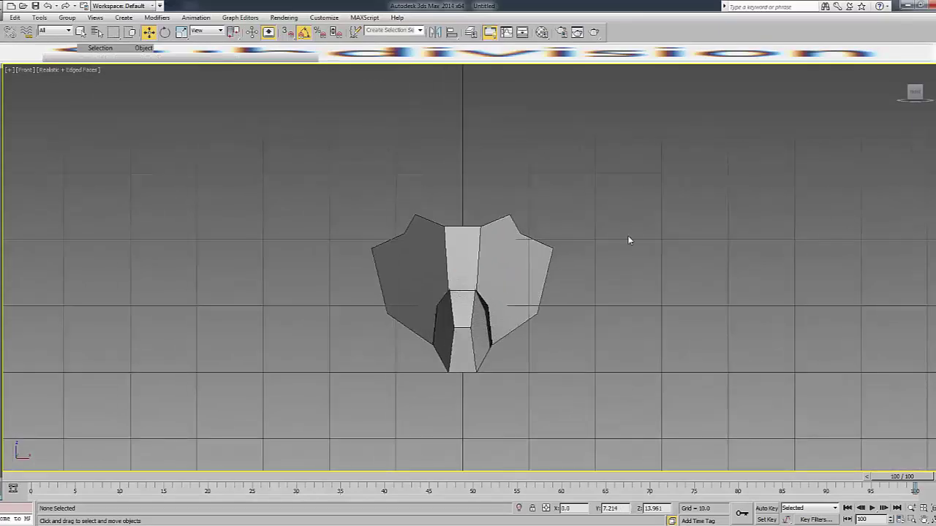
click(531, 235)
drag(524, 275, 524, 278)
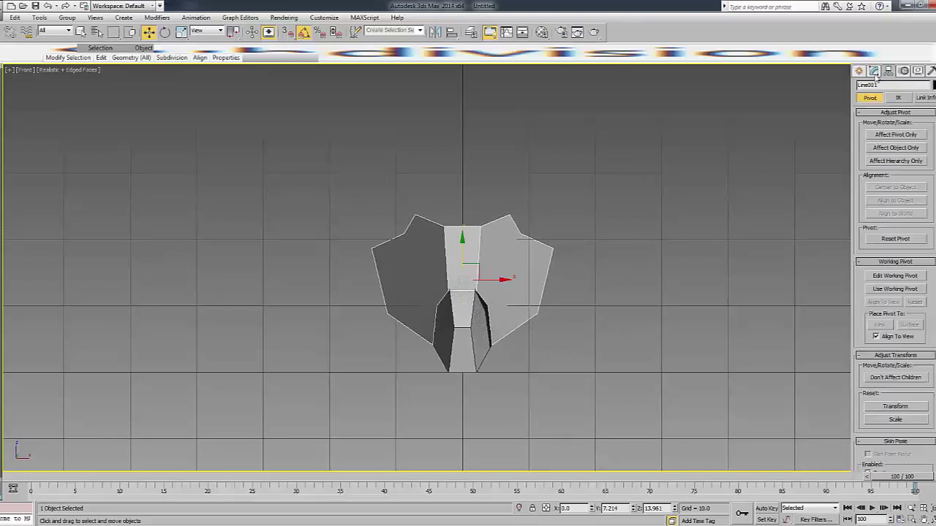
In the Right view, drag the upper panel's top corner vertices to the left.
click(859, 71)
click(878, 141)
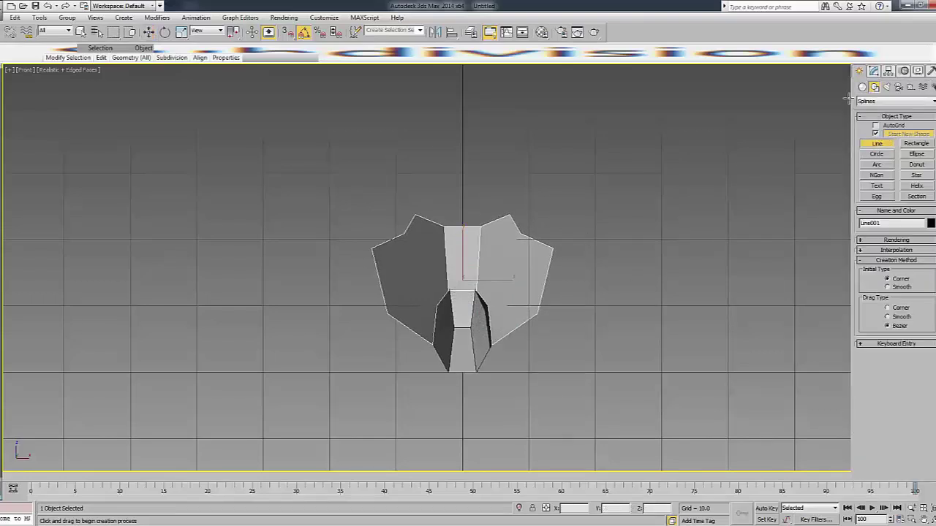
click(27, 74)
click(62, 183)
middle_drag(464, 169, 433, 327)
key(w)
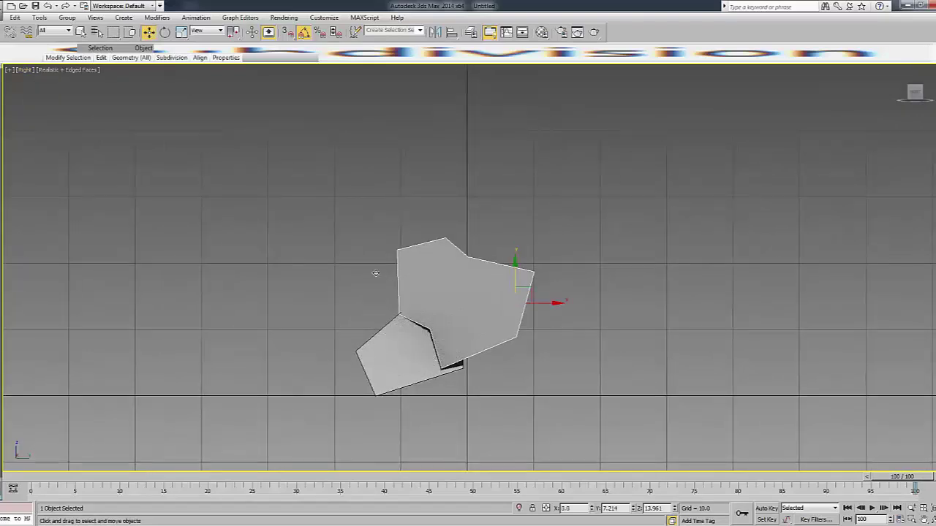
key(1)
click(397, 249)
drag(397, 250, 379, 251)
click(434, 276)
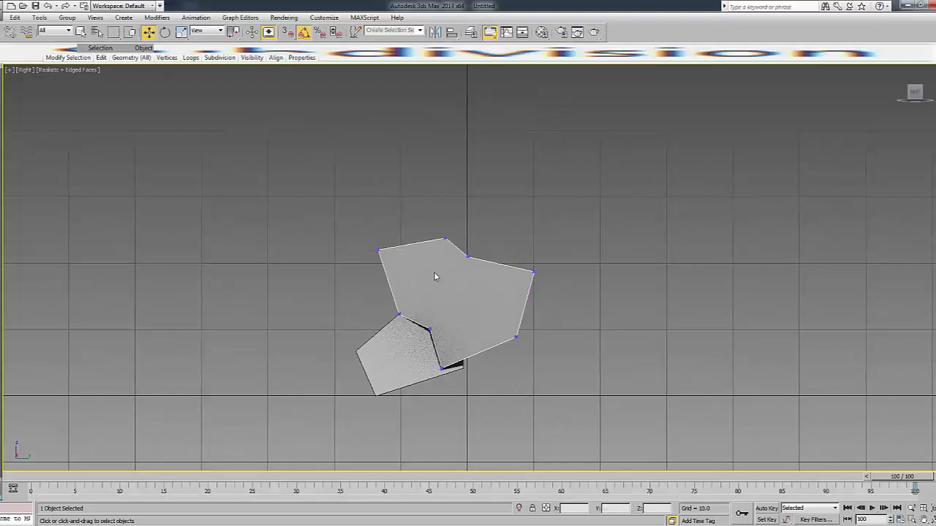
mouse_move(434, 276)
mouse_down()
mouse_move(476, 234)
mouse_move(443, 247)
mouse_up()
Connect two of the upper panel's vertices with a new edge.
click(526, 268)
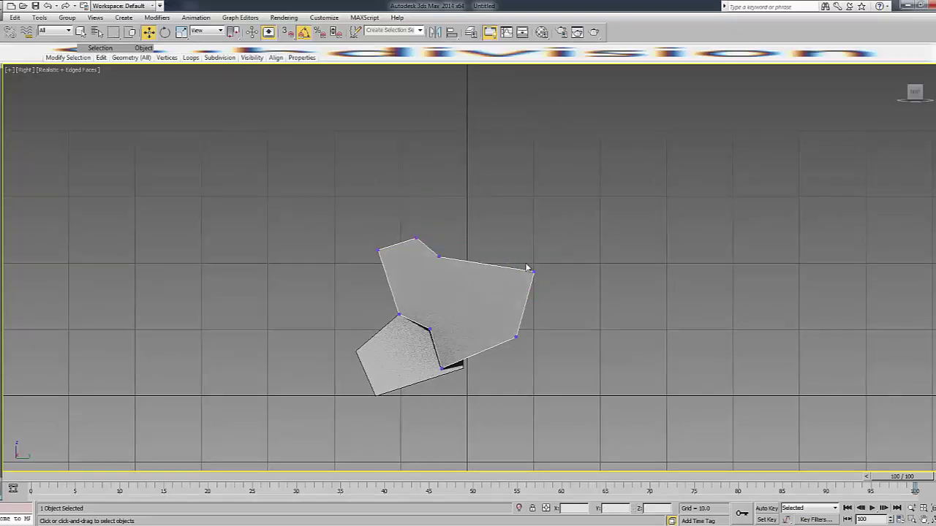
click(431, 331)
key(F3)
ctrl+click(438, 255)
key(F3)
right_click(502, 295)
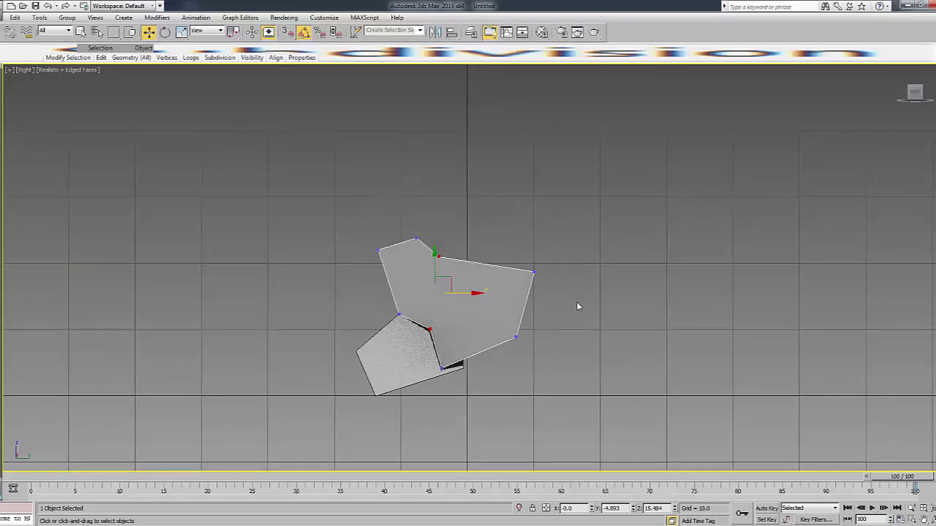
click(896, 380)
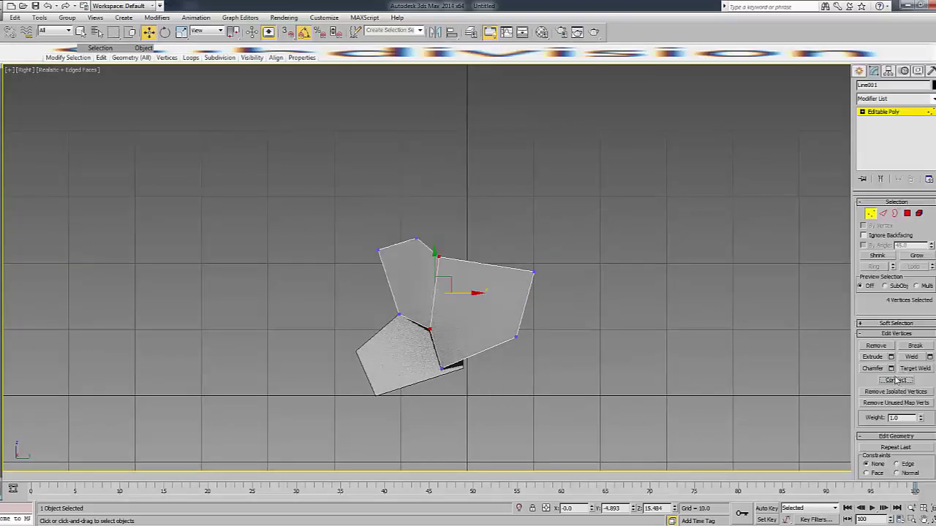
click(526, 273)
click(919, 118)
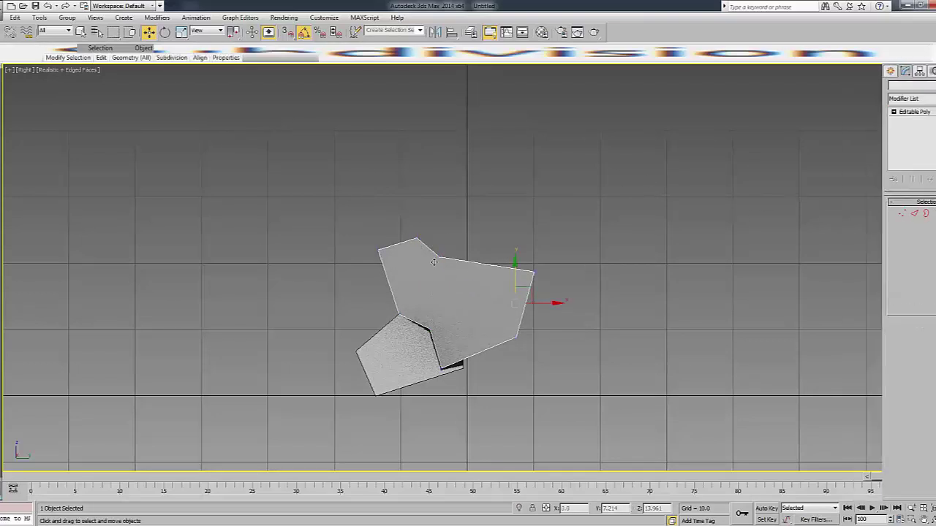
key(1)
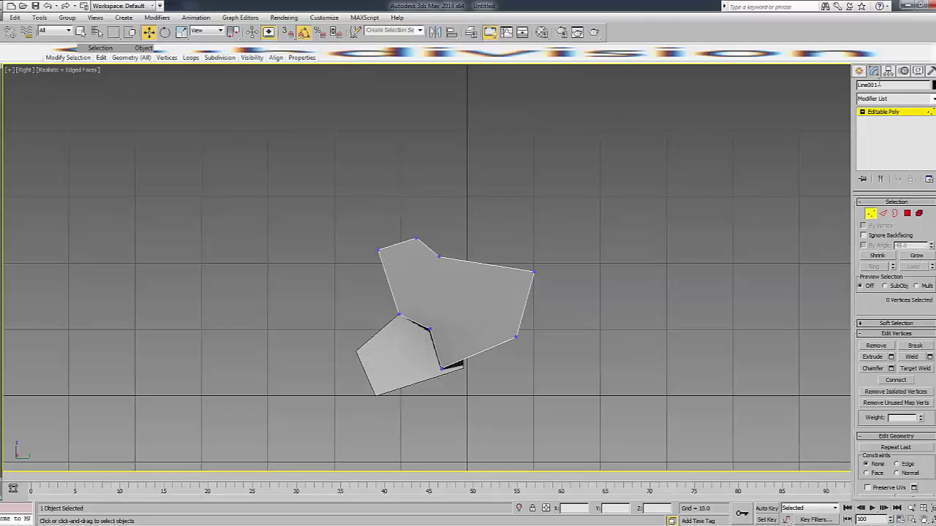
Start a new Line and place seven points along the upper panel's top crest.
click(859, 70)
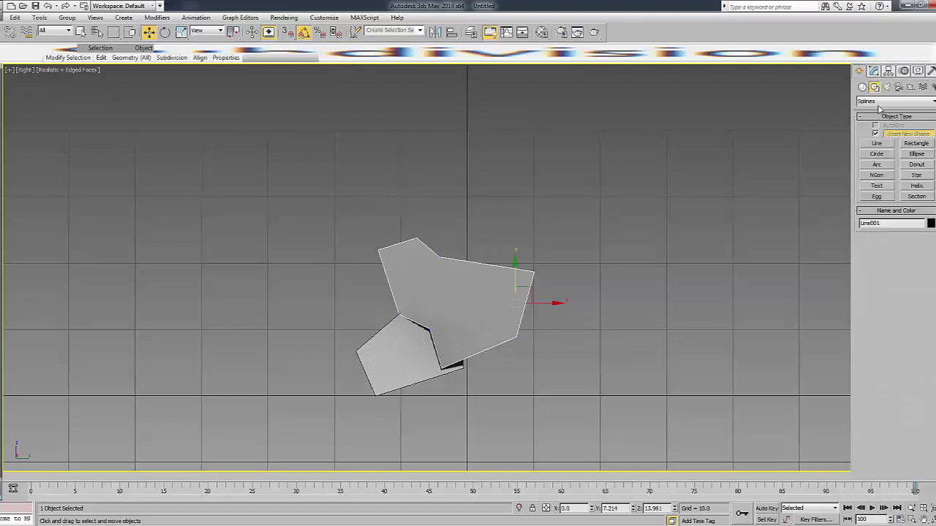
click(882, 143)
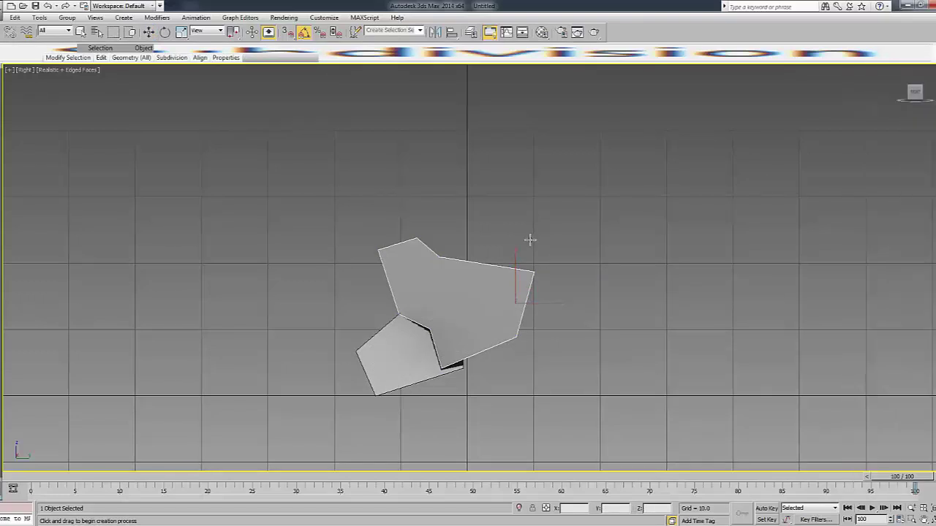
key(F3)
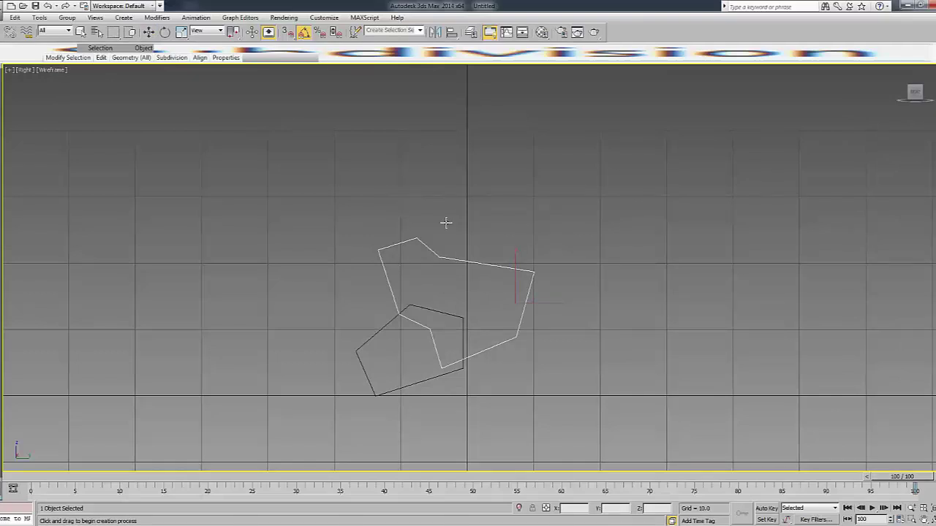
key(F3)
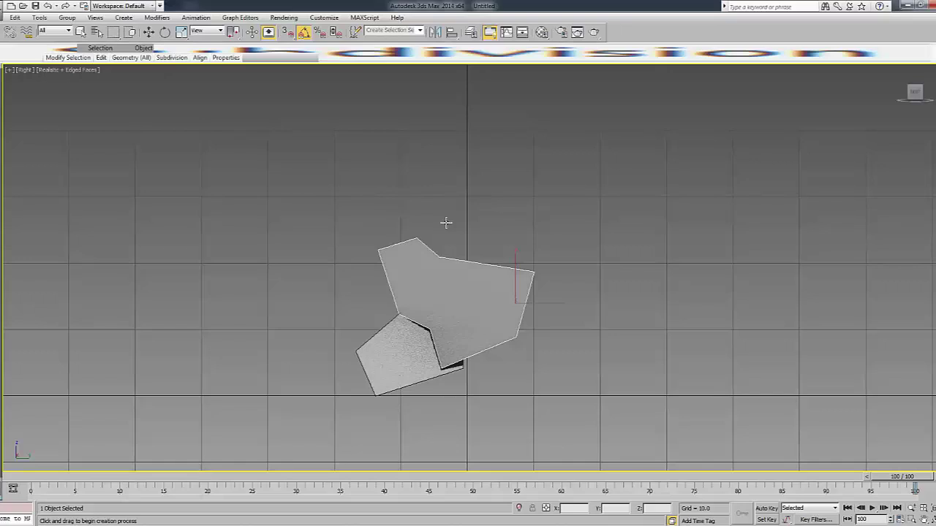
click(377, 250)
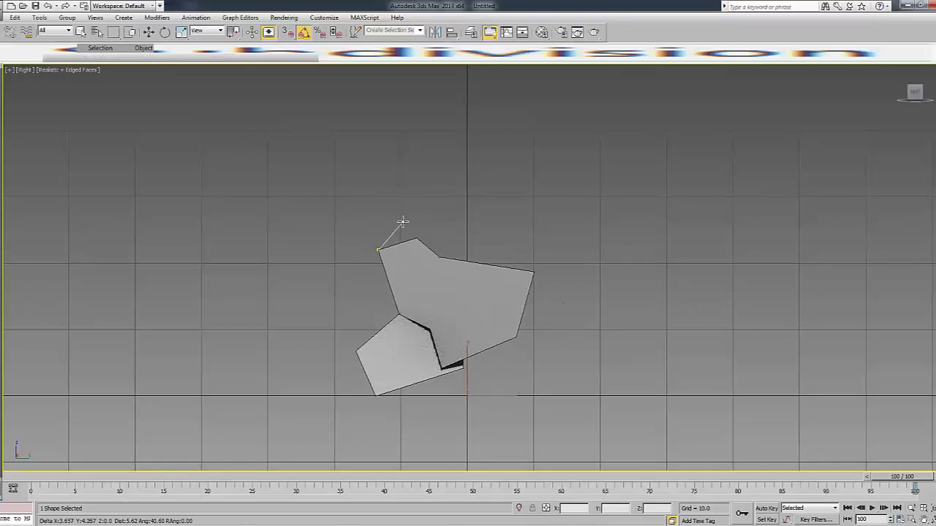
click(403, 221)
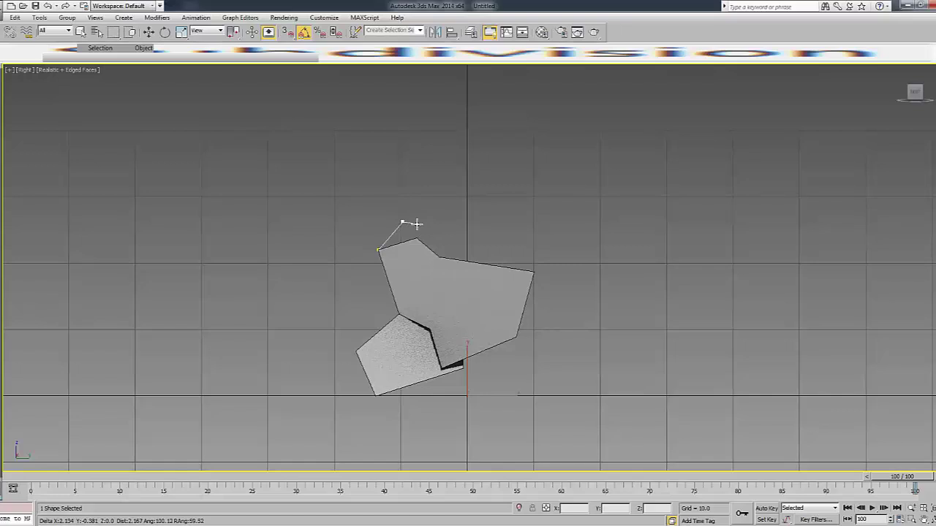
click(425, 216)
click(449, 234)
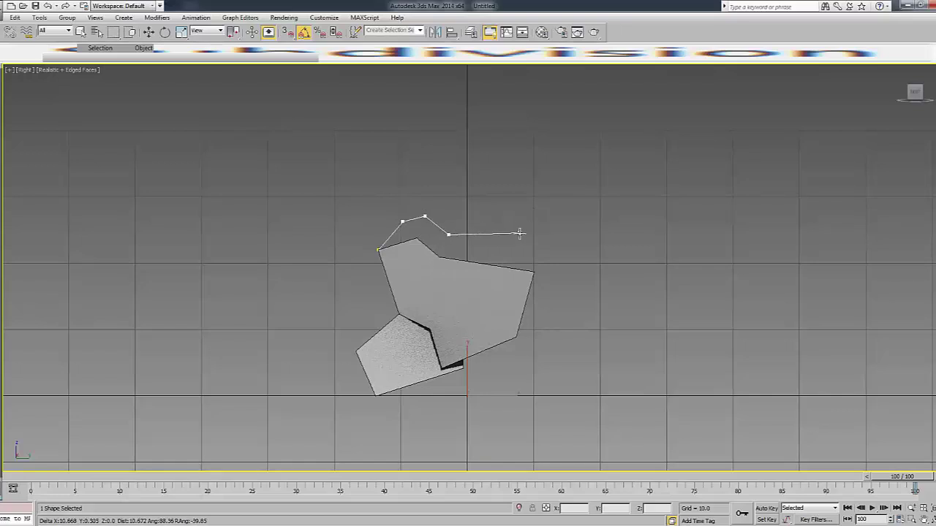
click(520, 235)
click(537, 211)
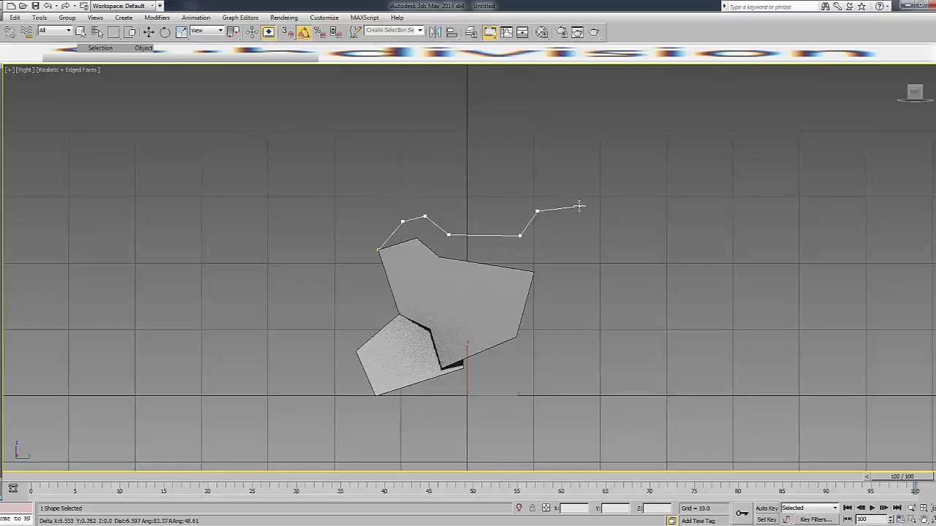
click(561, 209)
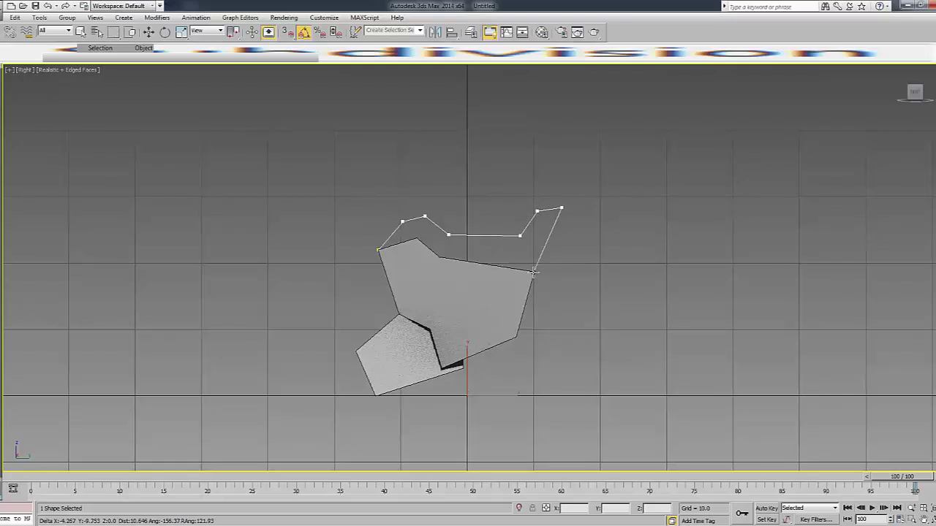
Add the remaining points along the panel's upper edge and close the spline at the first point.
key(F3)
click(534, 272)
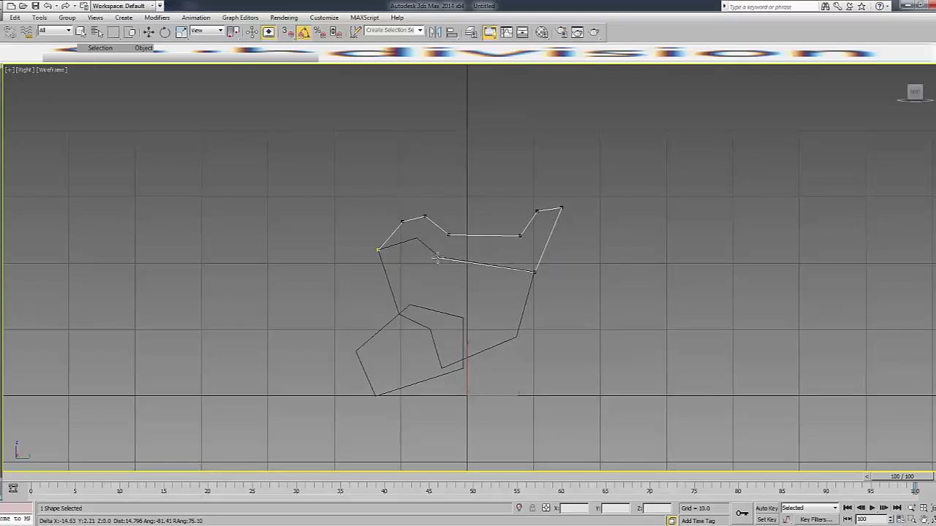
click(437, 256)
click(415, 237)
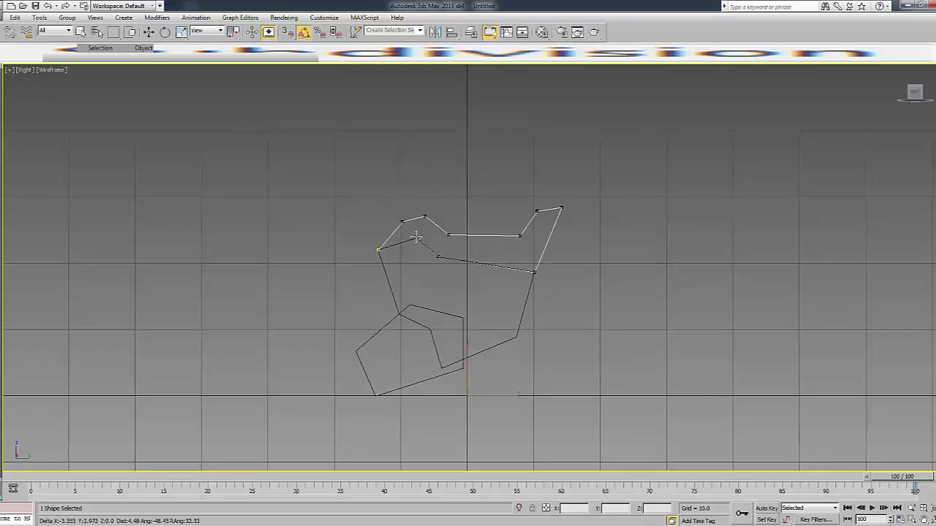
click(378, 250)
key(Return)
At Vertex level, nudge the left corner, lower-middle and inner-left vertices onto the panel's edges.
key(1)
key(w)
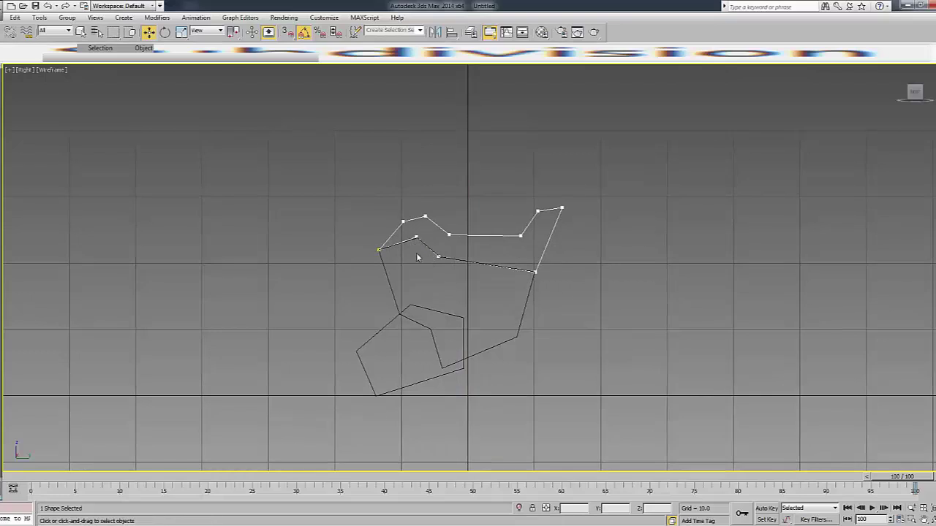
click(415, 236)
scroll(402, 239, up, 4)
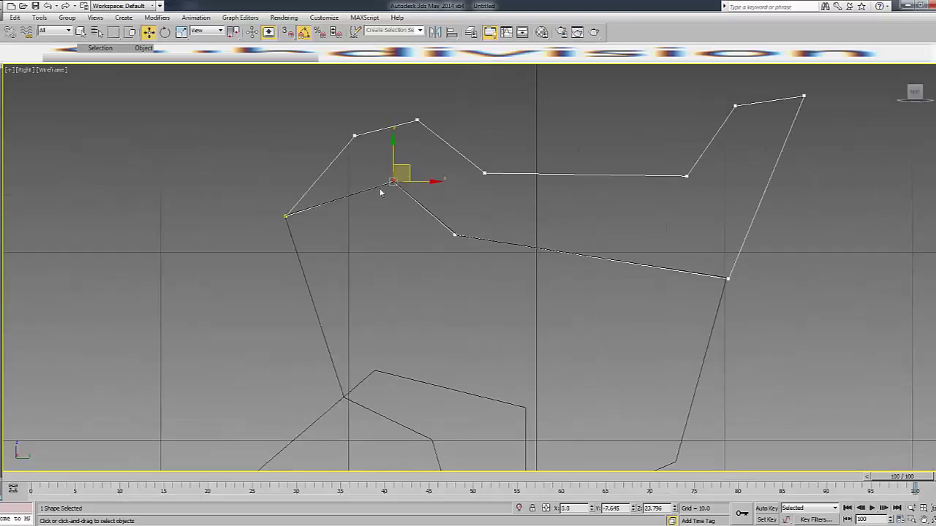
click(289, 228)
click(286, 217)
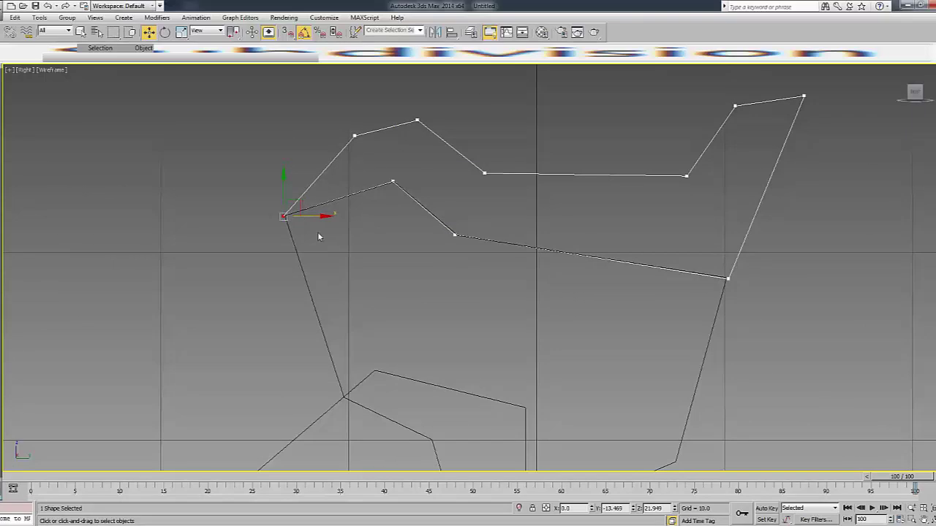
click(455, 235)
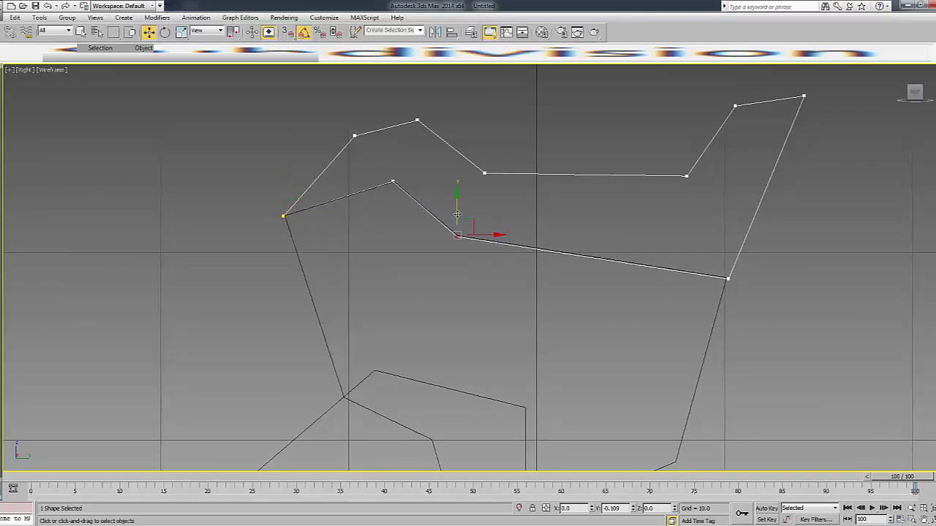
drag(456, 213, 457, 212)
click(392, 181)
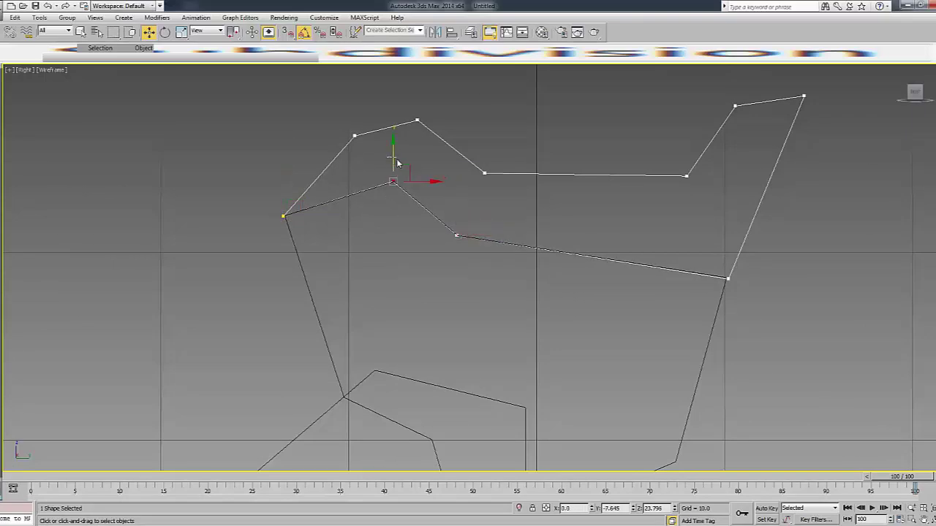
drag(397, 163, 397, 164)
Move the outline's right corner vertex slightly left and fine-tune its height.
click(711, 294)
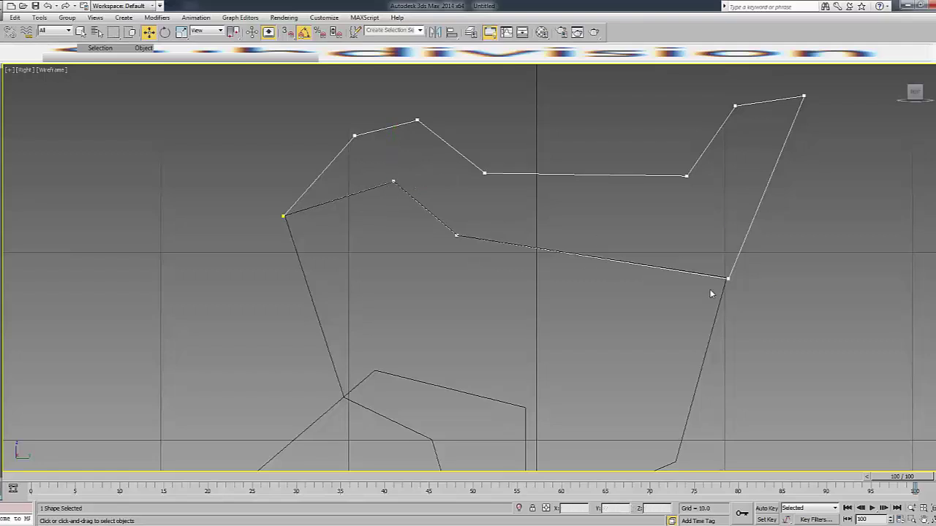
click(727, 279)
drag(729, 273, 726, 274)
click(710, 292)
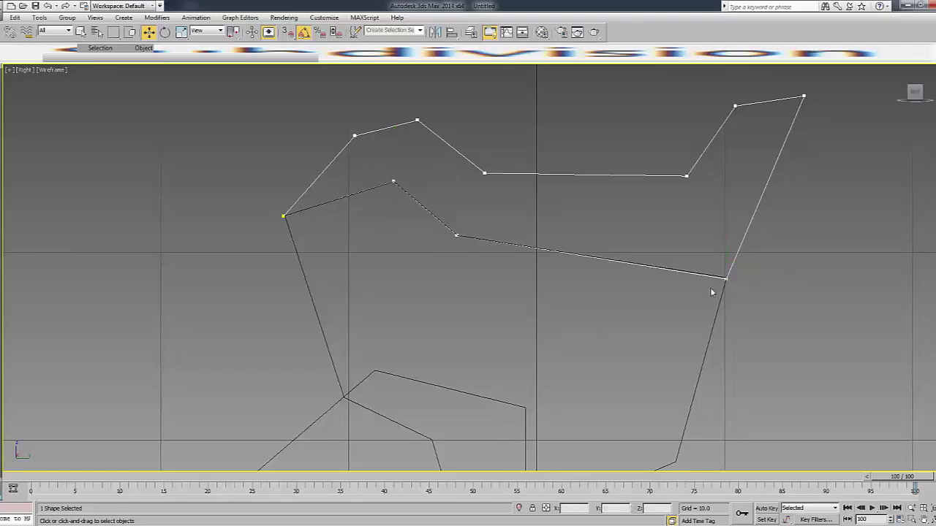
click(725, 279)
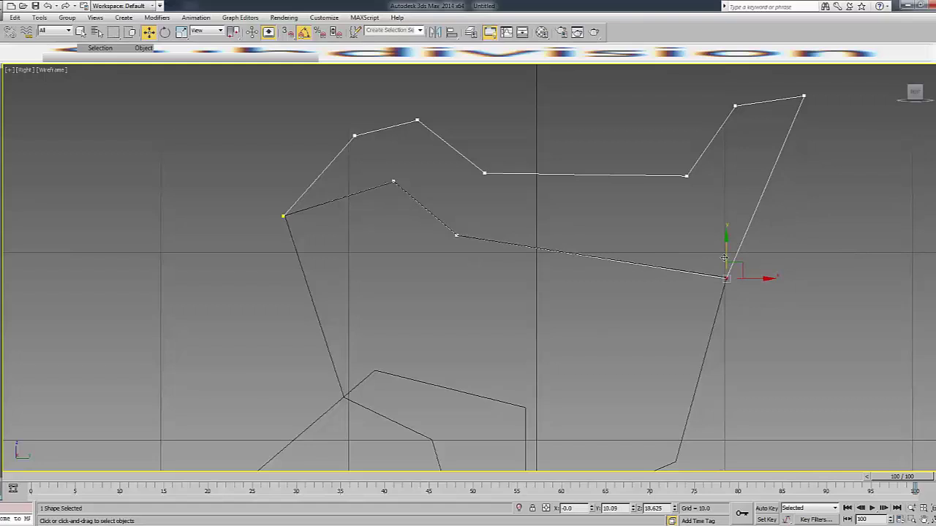
drag(726, 247, 725, 246)
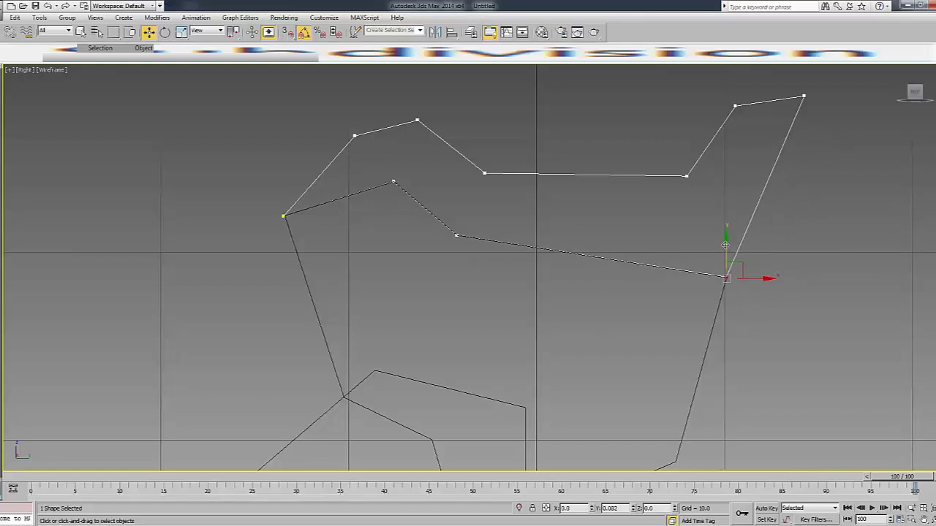
Convert the crest outline into an Editable Poly panel in a shaded view.
key(F3)
right_click(457, 219)
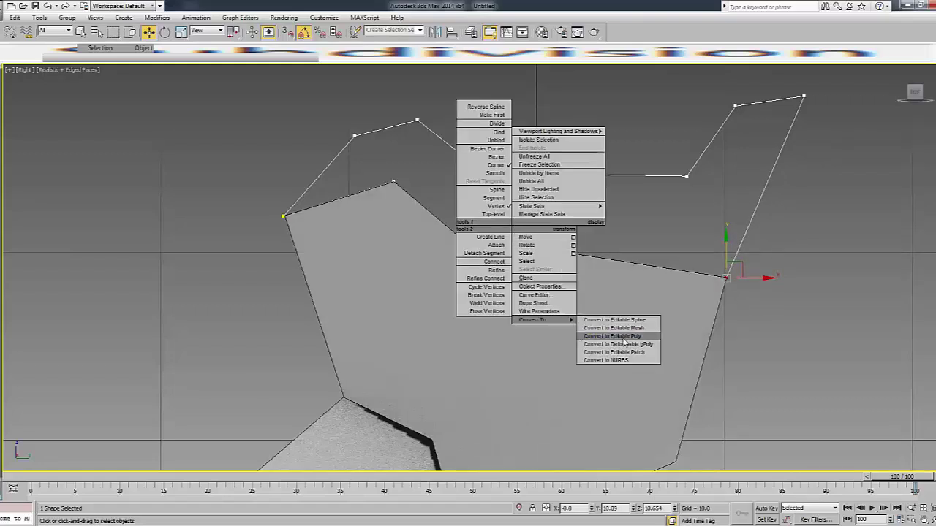
click(622, 399)
key(f)
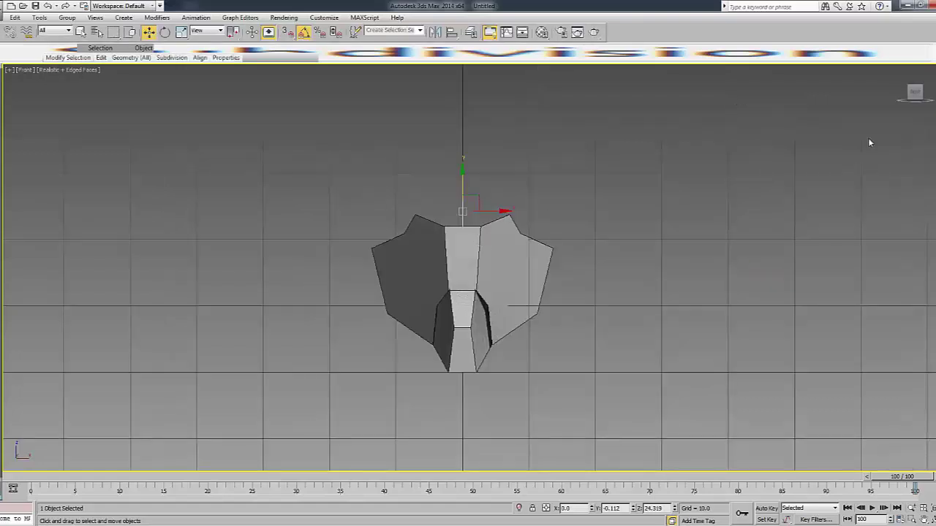
click(914, 94)
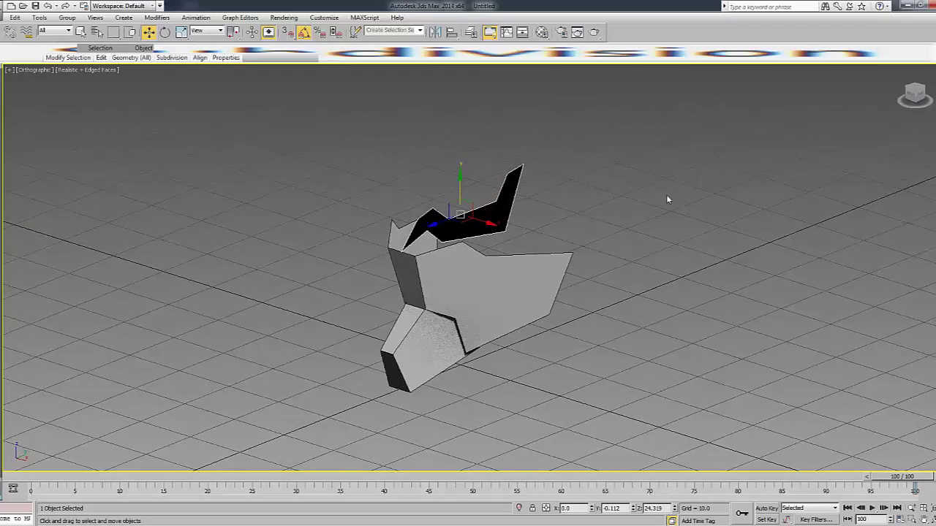
Assign the 01 - Default material to the new top panel with the Material Editor.
key(m)
click(108, 203)
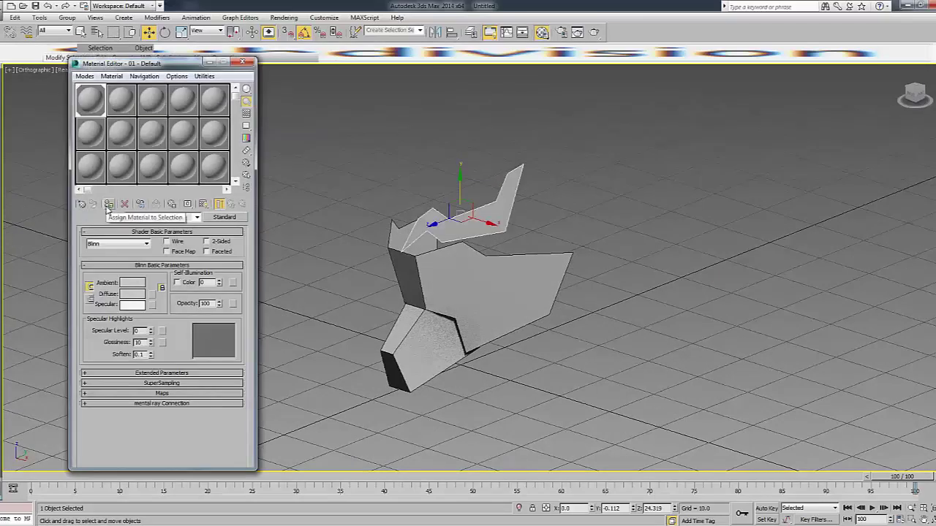
click(108, 205)
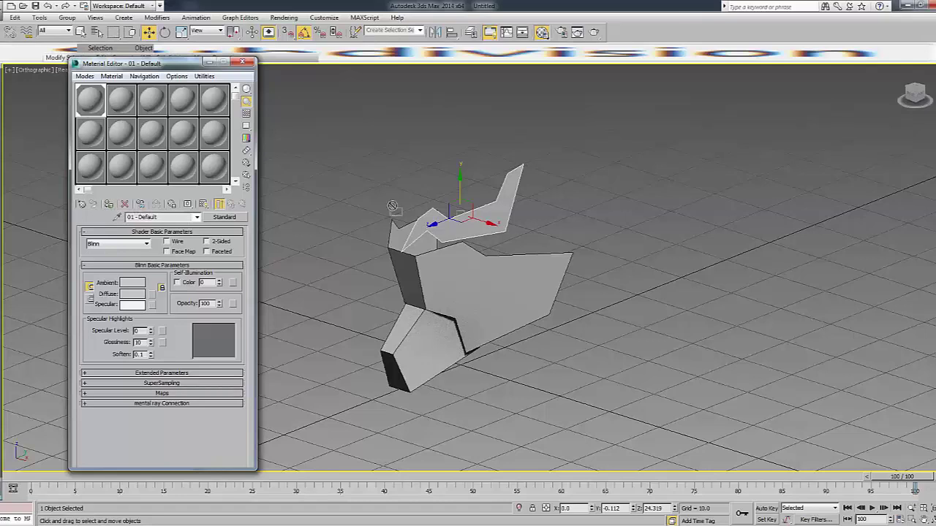
drag(392, 207, 442, 212)
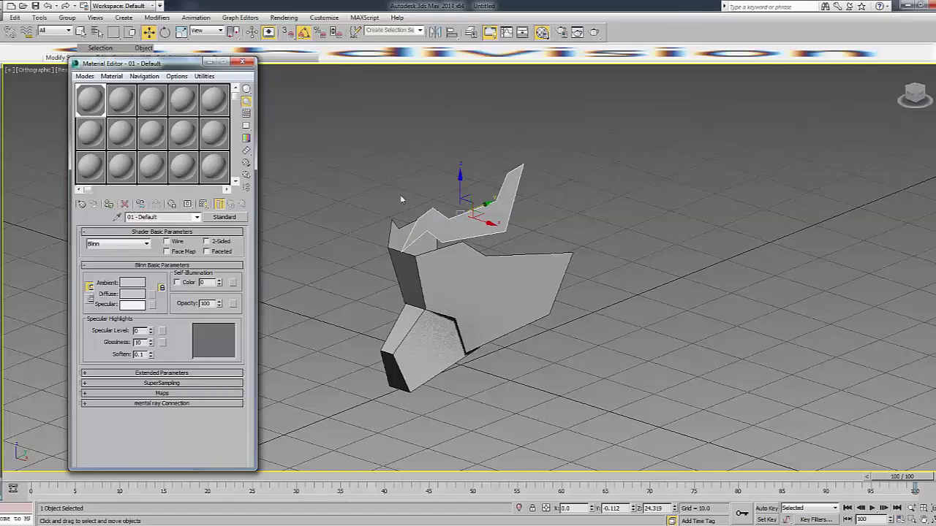
click(242, 62)
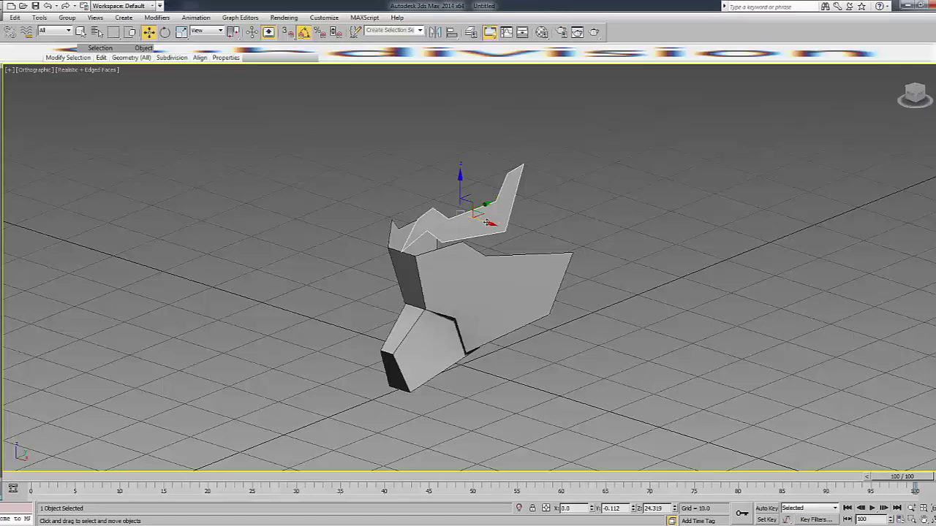
Move the jagged upper piece right along X to about 13.7, against the mask's right edge.
key(f)
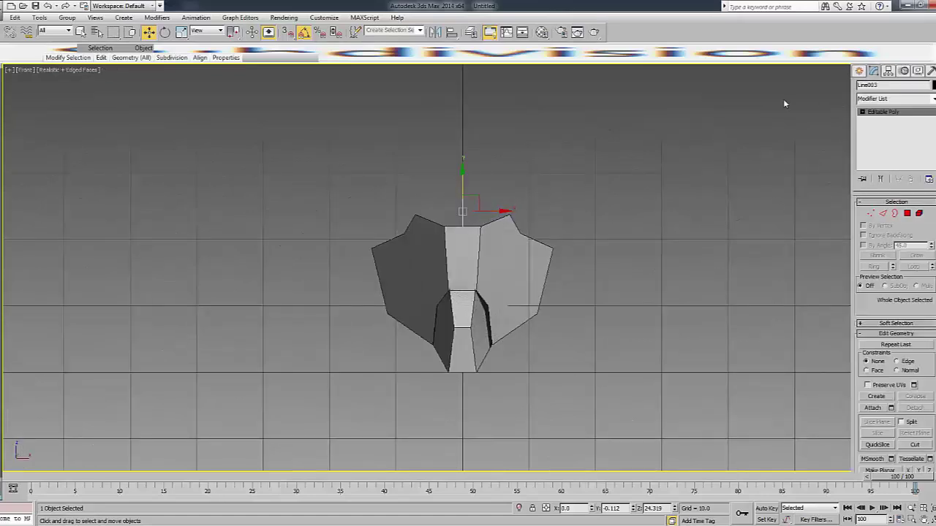
alt+middle_drag(716, 161, 495, 217)
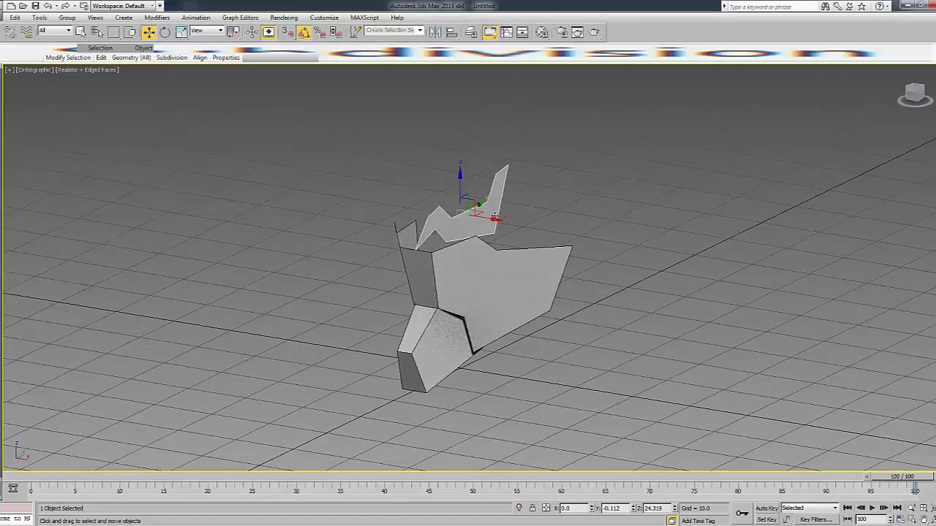
drag(495, 218, 565, 239)
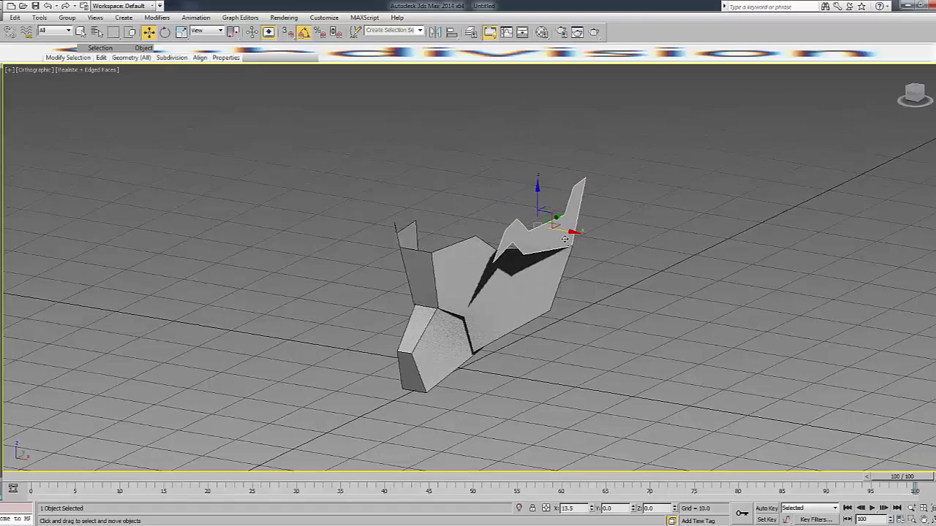
drag(565, 239, 566, 248)
click(570, 268)
click(564, 260)
key(f)
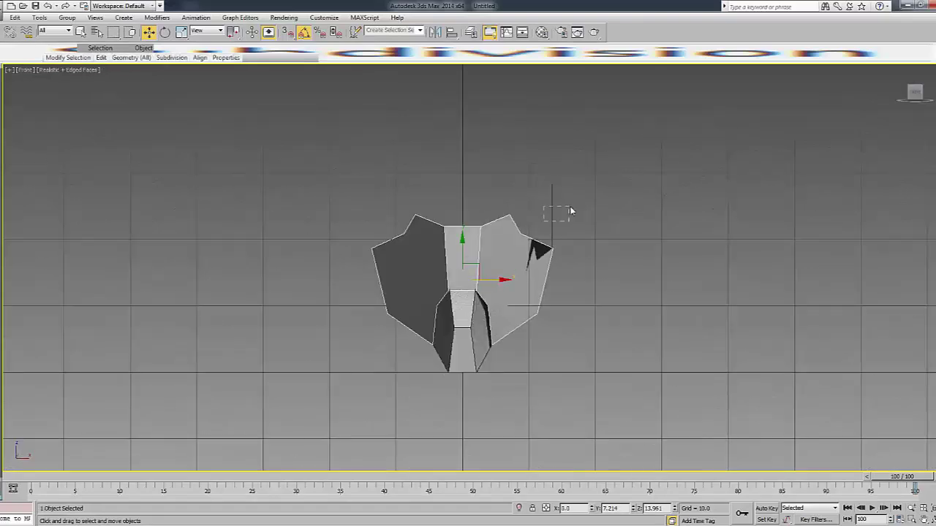
mouse_move(569, 208)
mouse_down()
mouse_move(578, 219)
mouse_move(575, 211)
mouse_up()
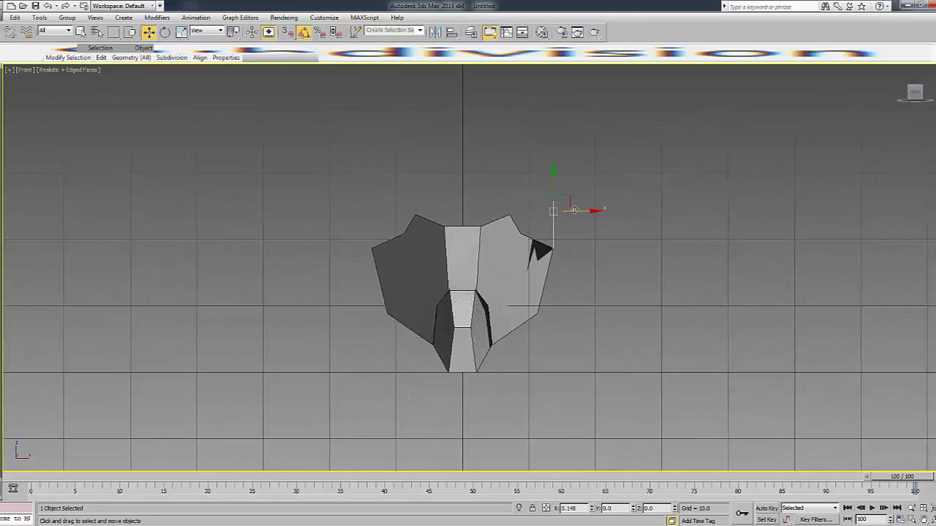
drag(918, 109, 893, 114)
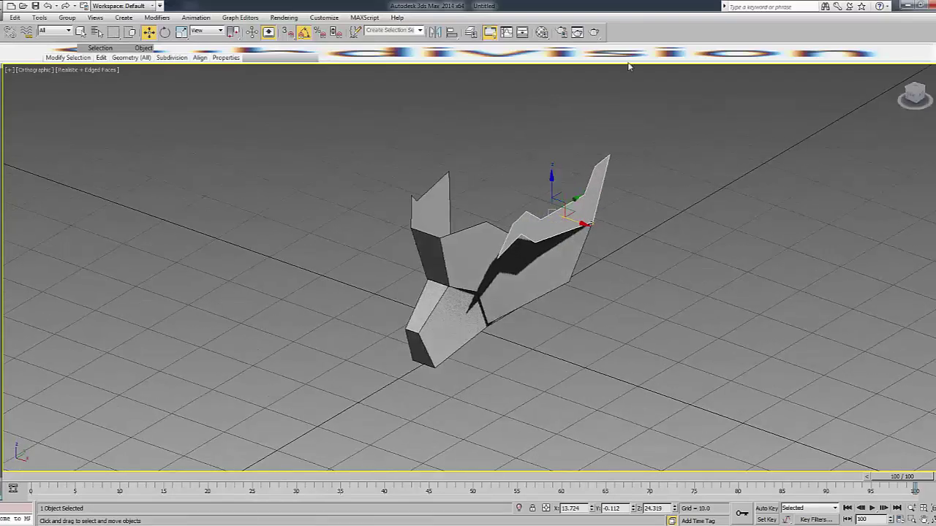
Mirror a copy of the piece along X and place it at X -13.724 on the left.
click(435, 31)
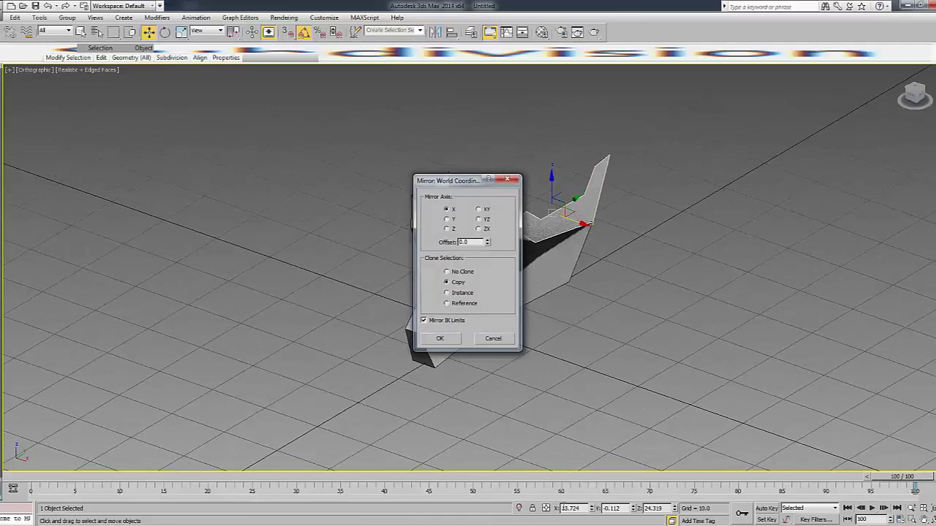
key(Return)
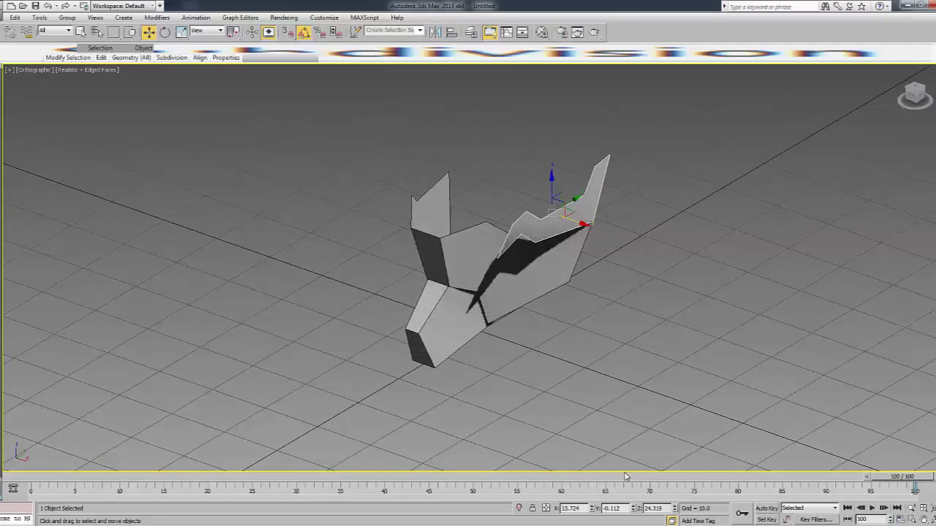
text(-13.724)
key(Return)
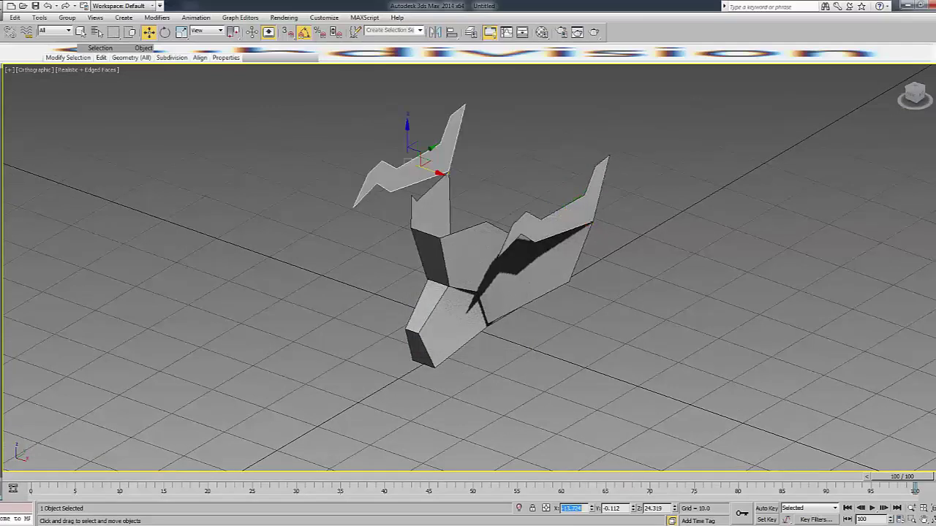
click(763, 312)
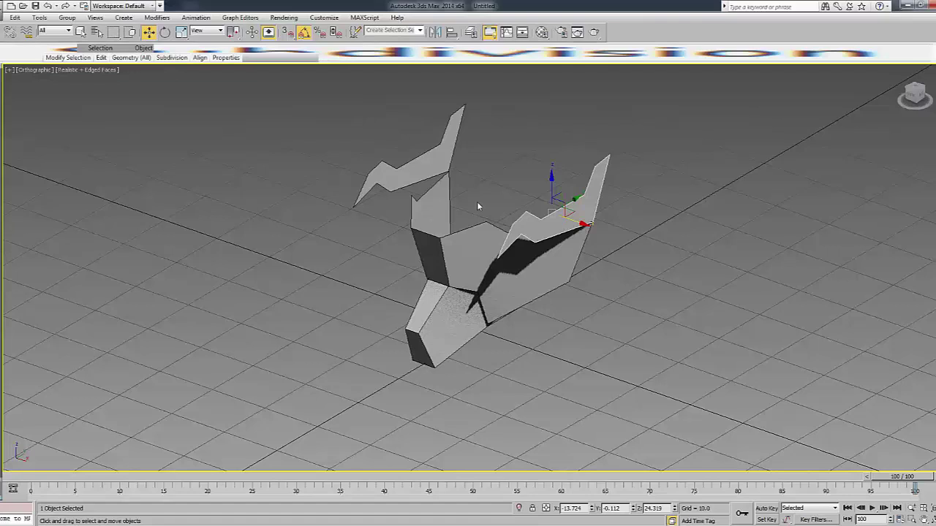
Attach the left copy to the right piece and bridge their two borders into one surface.
click(429, 173)
key(ctrl+z)
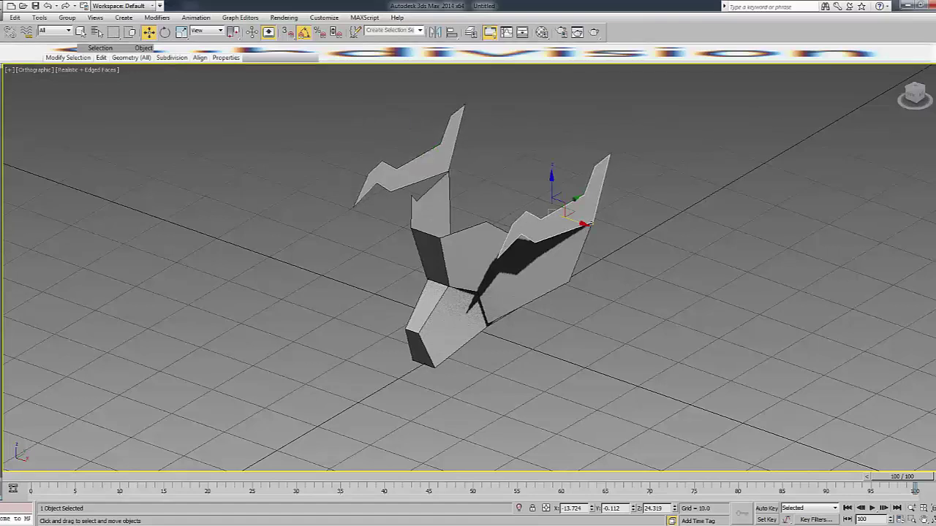
click(874, 406)
click(406, 193)
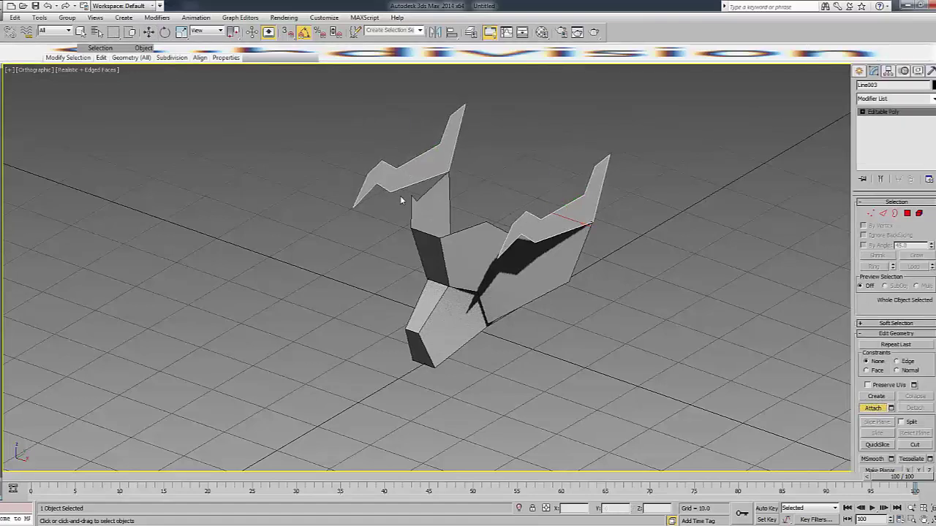
key(3)
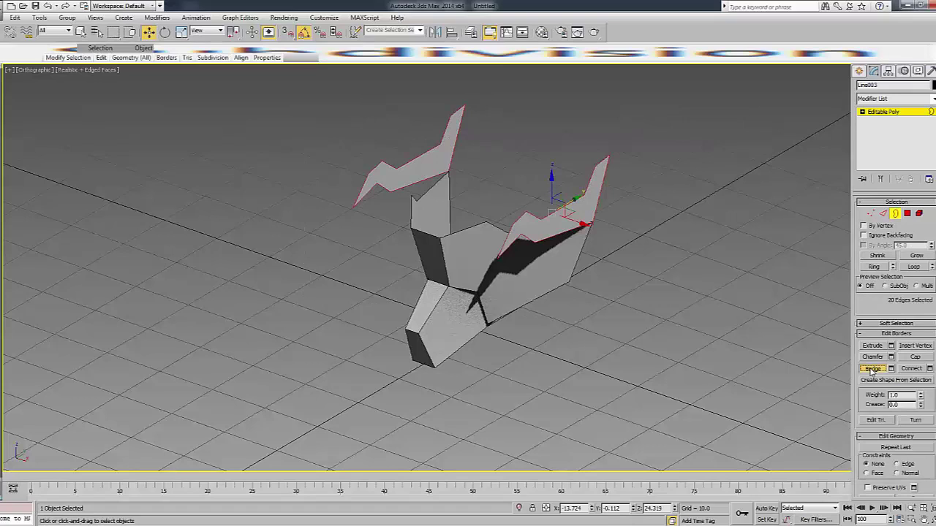
click(872, 369)
click(910, 115)
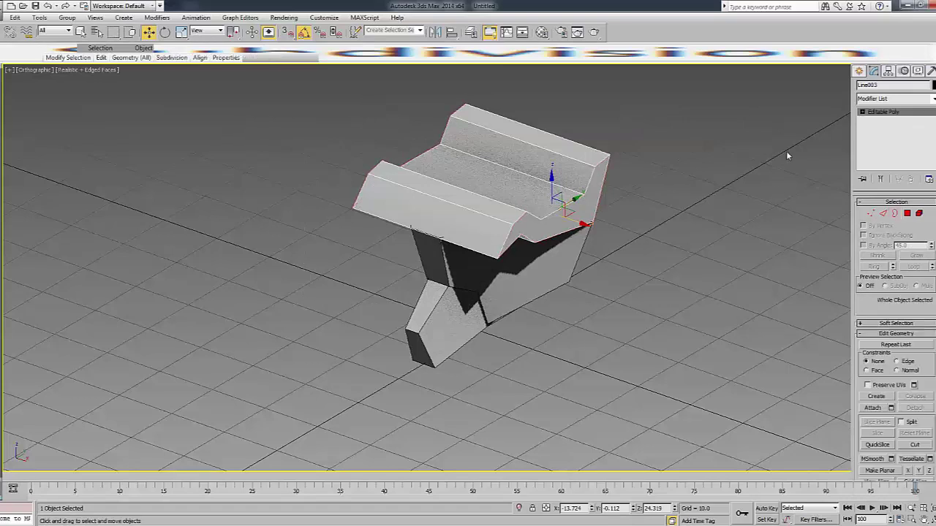
Browse the Modifier List down to the FFD modifiers.
click(933, 100)
click(932, 100)
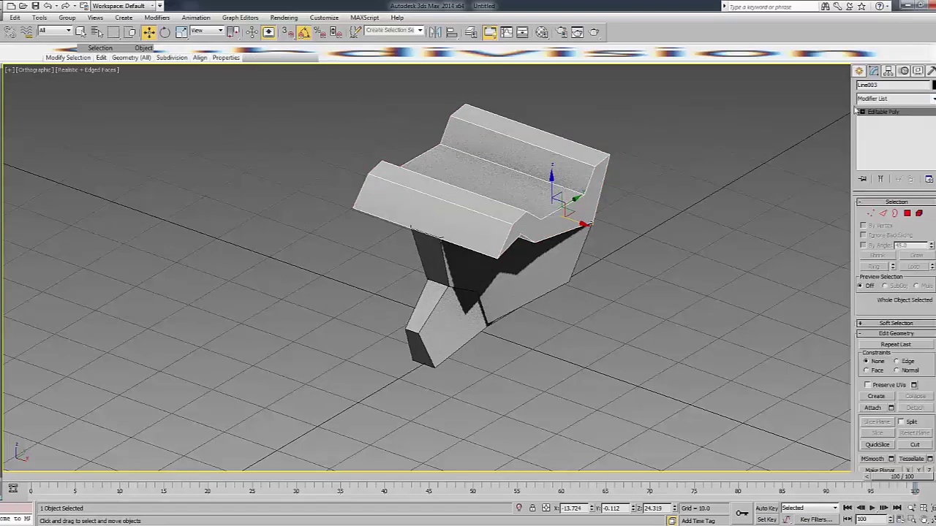
click(933, 100)
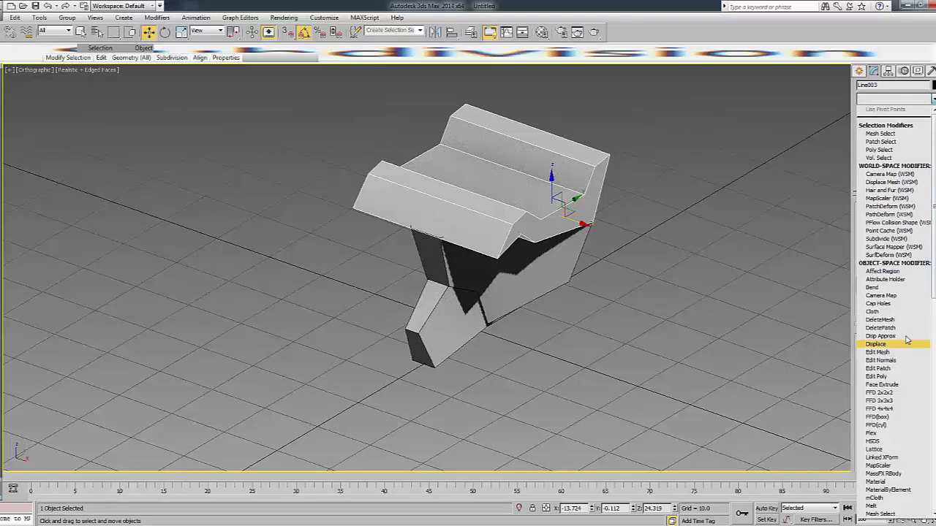
scroll(897, 327, down, 3)
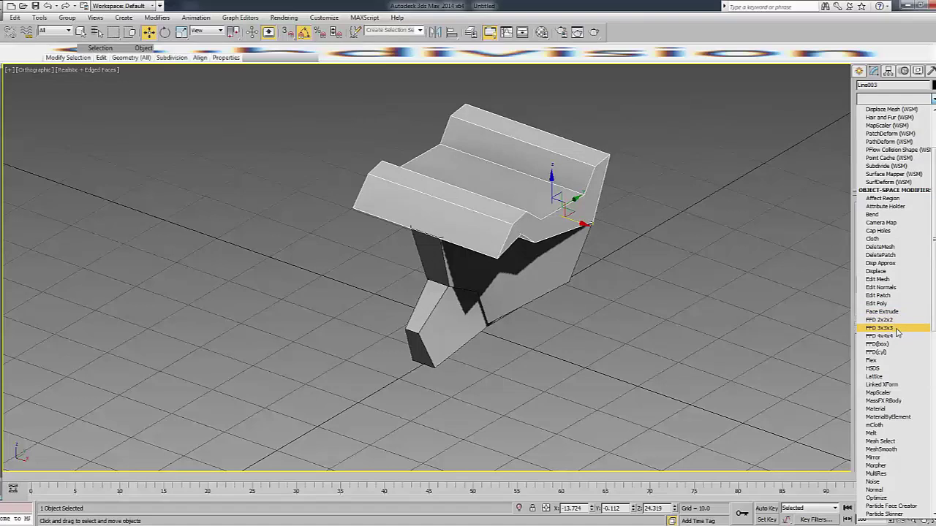
Add an FFD 2x2x2 lattice, scale the piece narrower, and collapse the lattice into the mesh.
click(899, 325)
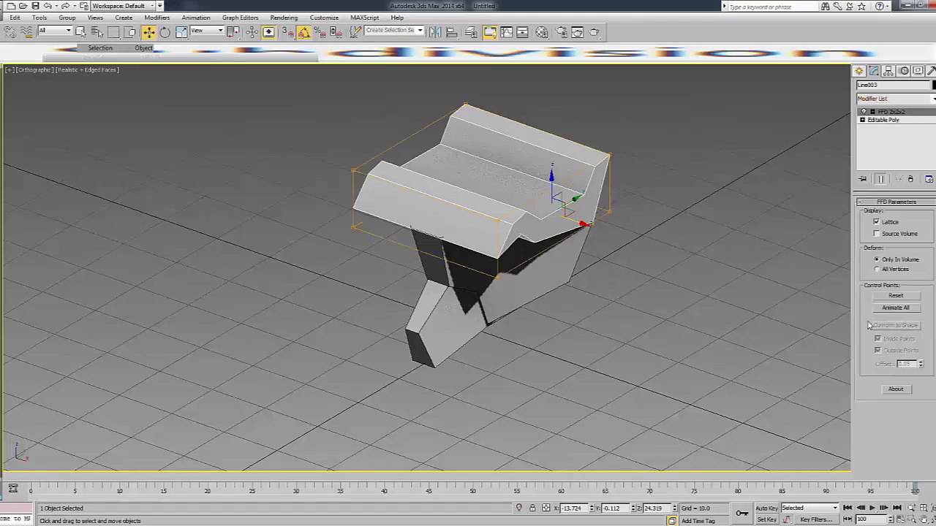
key(F3)
key(F3)
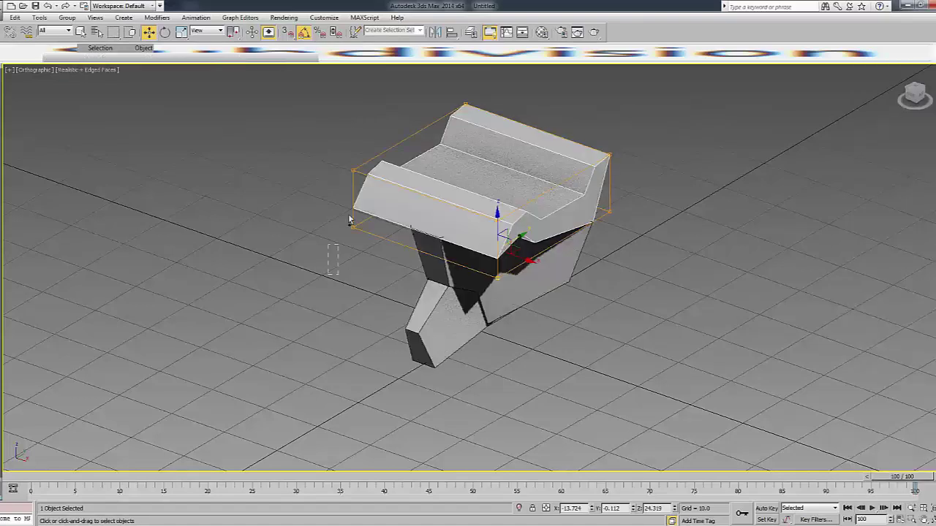
key(r)
drag(445, 225, 339, 176)
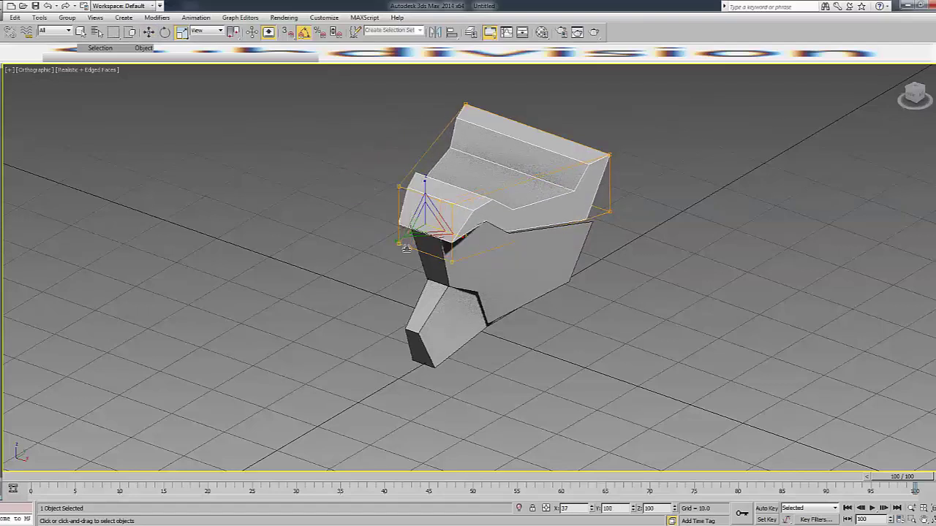
mouse_move(339, 176)
mouse_down()
mouse_move(322, 108)
mouse_move(325, 216)
mouse_up()
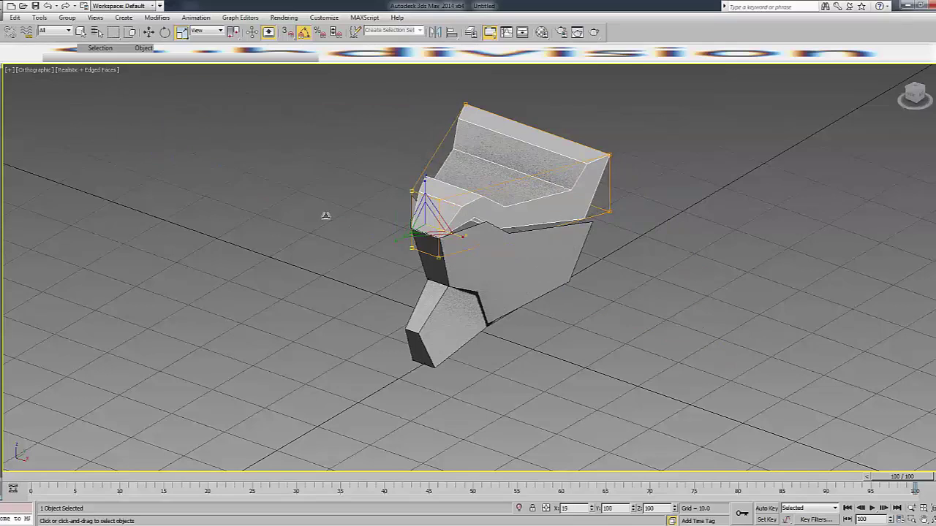
drag(326, 216, 568, 214)
key(F3)
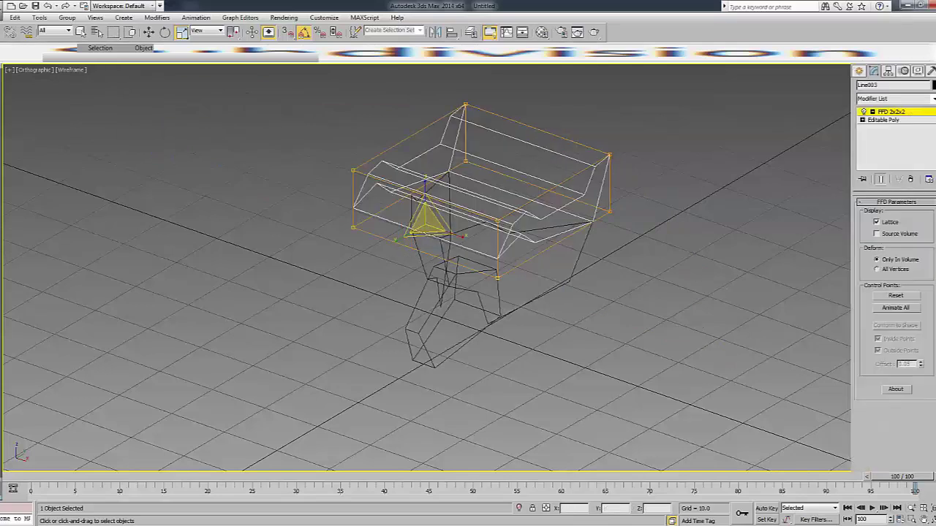
key(F3)
right_click(894, 111)
click(841, 232)
Add an FFD 3x3x3 lattice and narrow its middle row of control points in Top view.
click(933, 98)
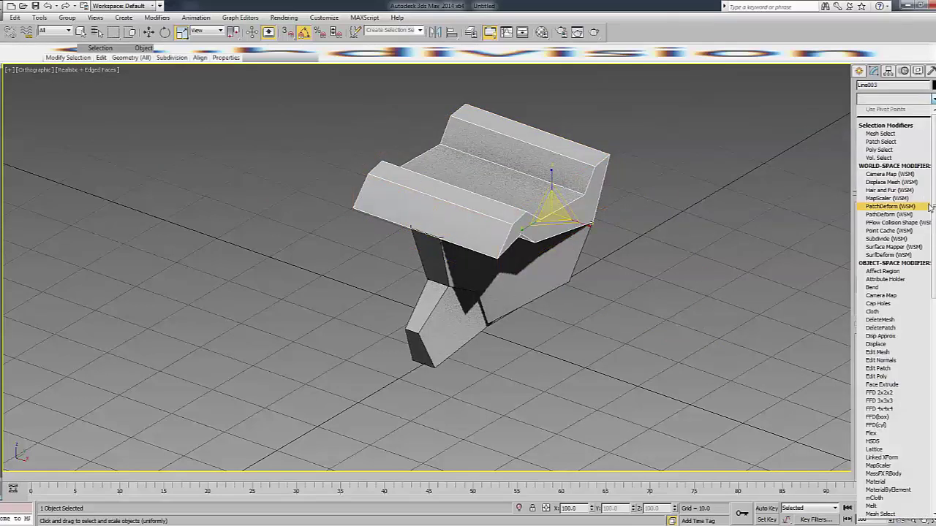
click(880, 400)
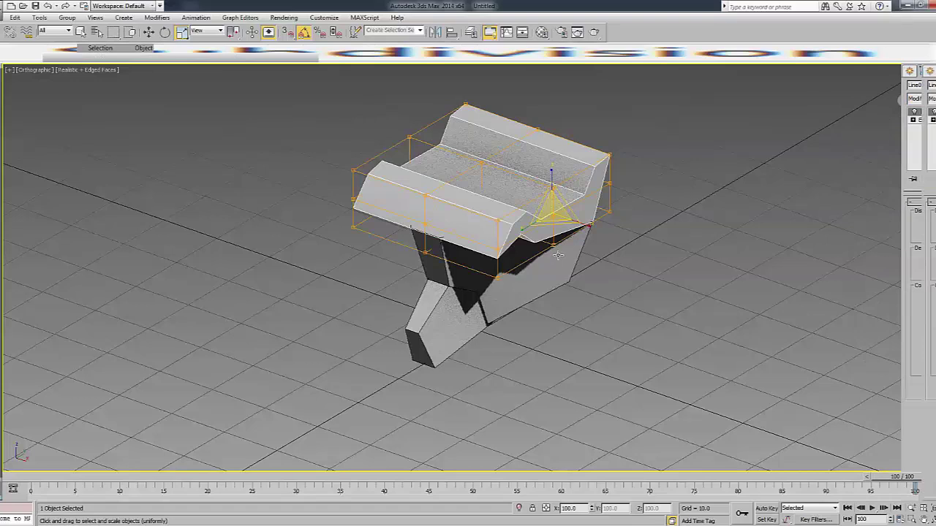
key(w)
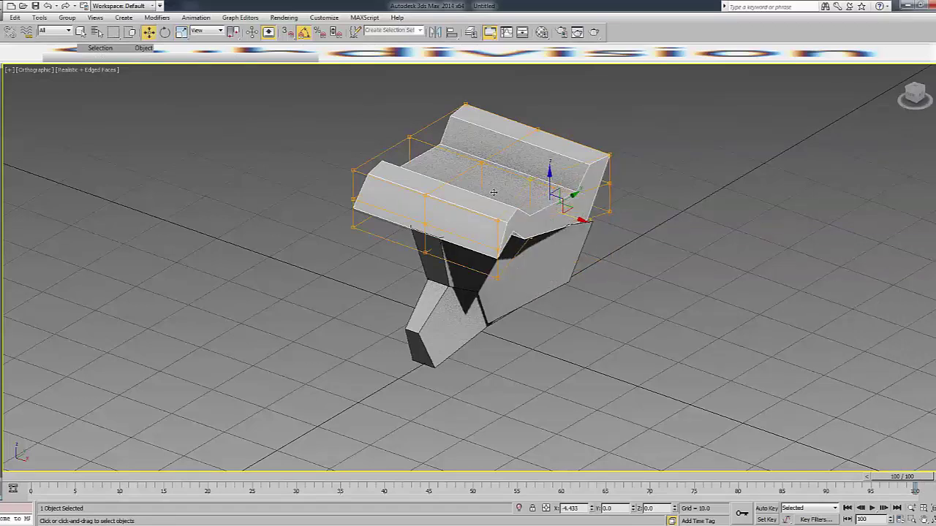
drag(494, 192, 633, 250)
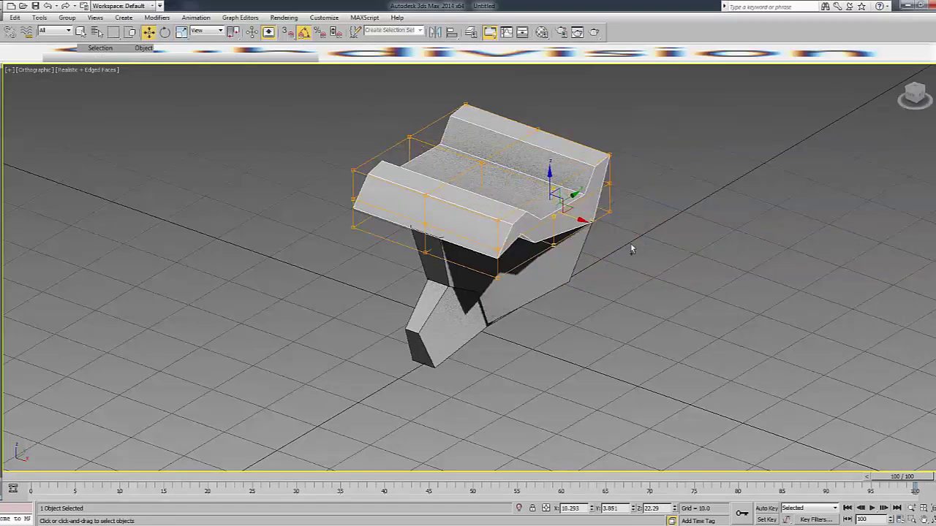
key(t)
key(F3)
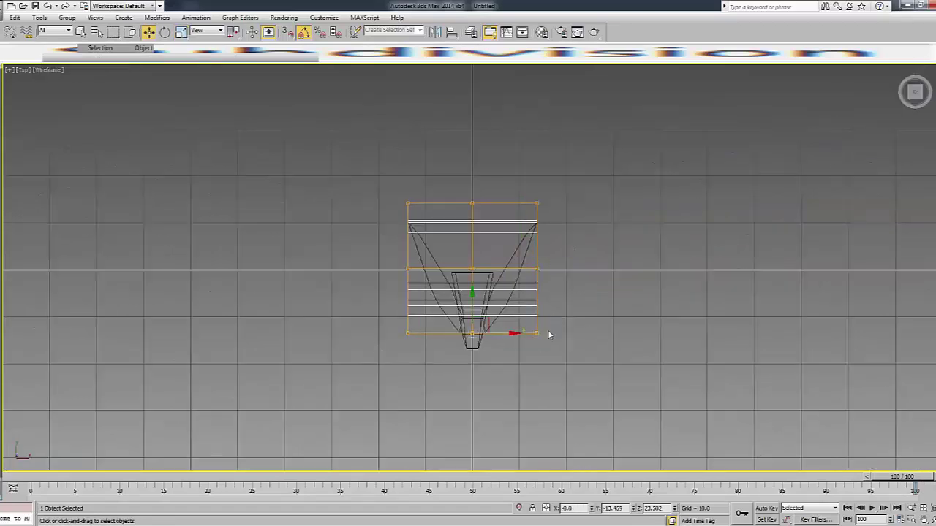
key(r)
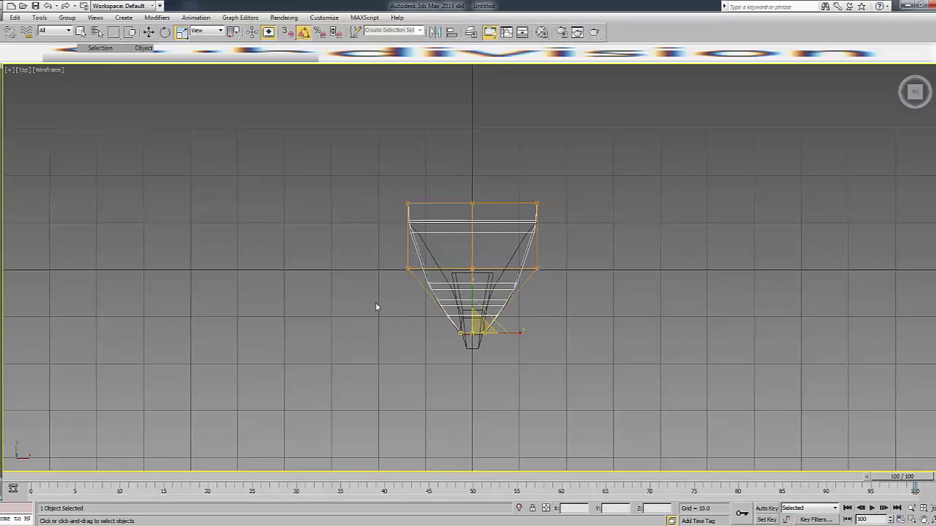
click(544, 270)
drag(518, 270, 517, 270)
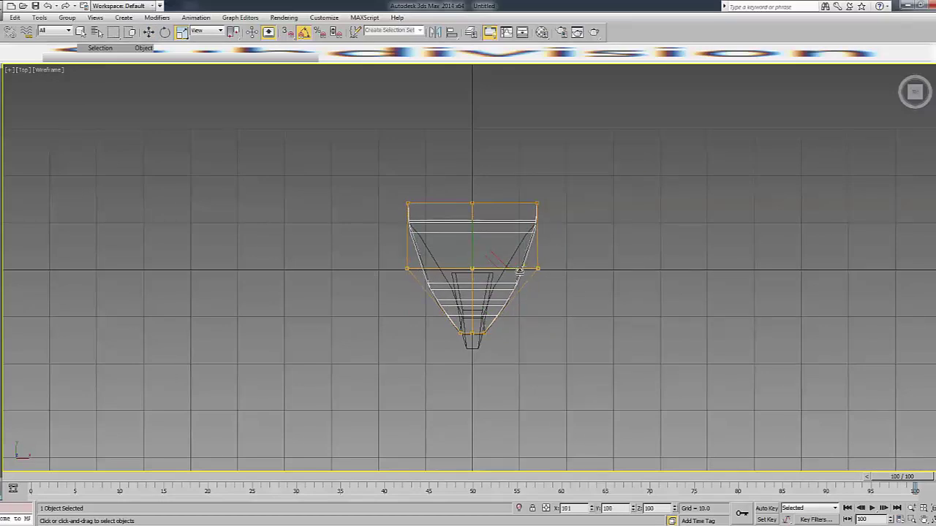
key(f)
key(F3)
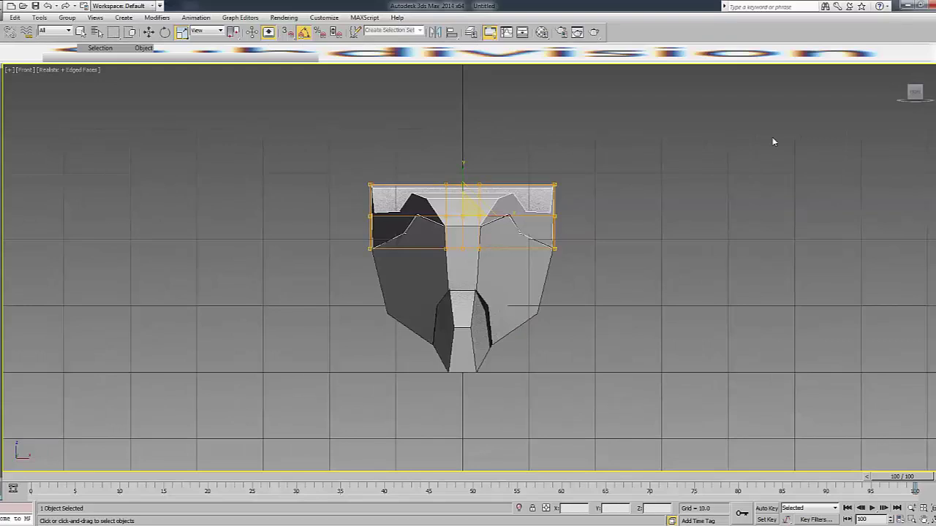
click(914, 92)
Convert the mask object to an Editable Poly.
right_click(487, 214)
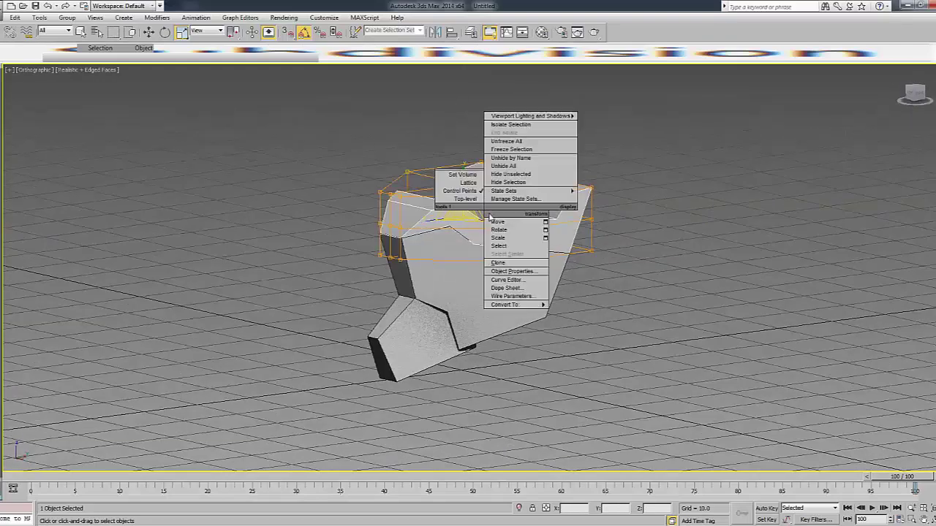
click(584, 313)
click(604, 219)
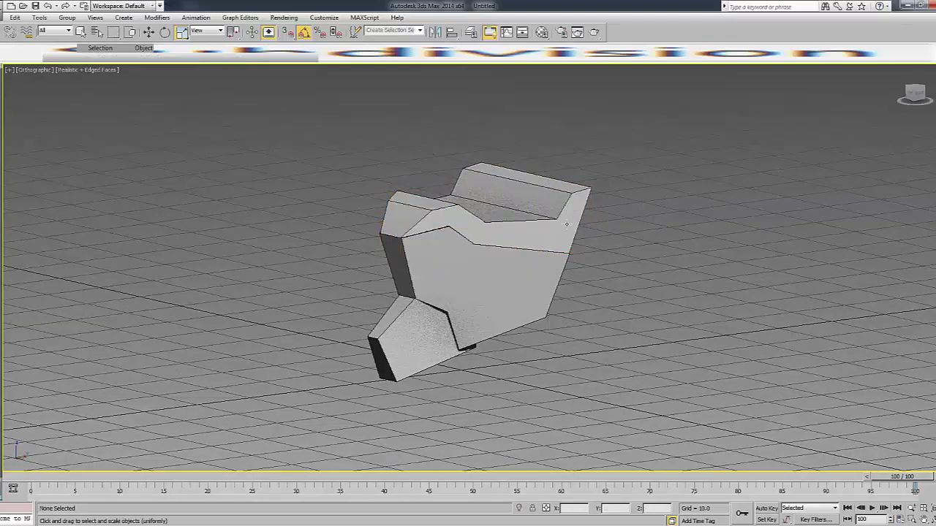
click(567, 223)
click(581, 231)
click(534, 228)
right_click(496, 210)
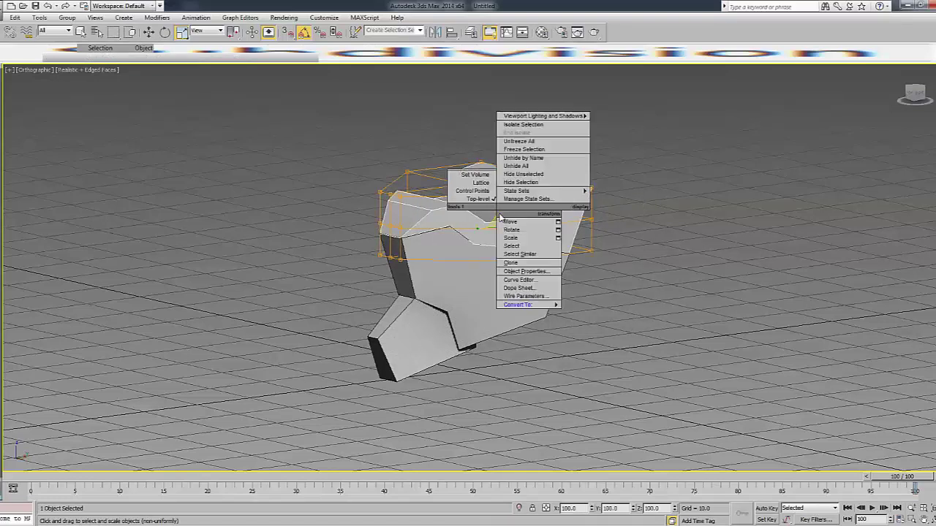
click(597, 313)
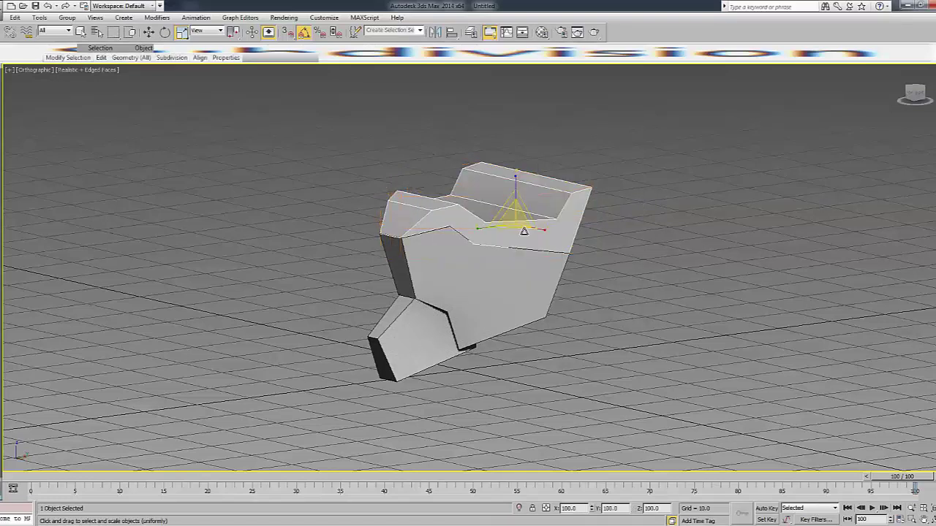
click(926, 99)
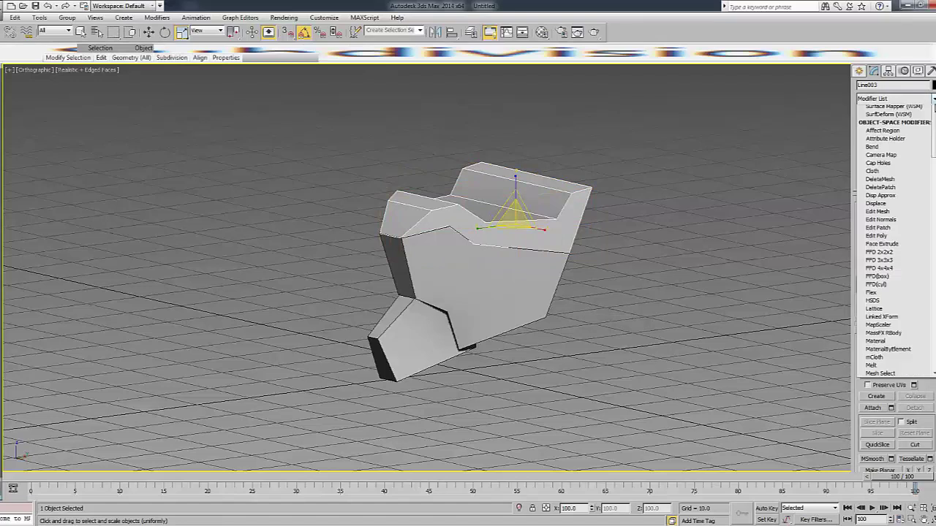
scroll(899, 183, up, 5)
Select the strip of top faces and scale them narrower.
key(4)
click(497, 216)
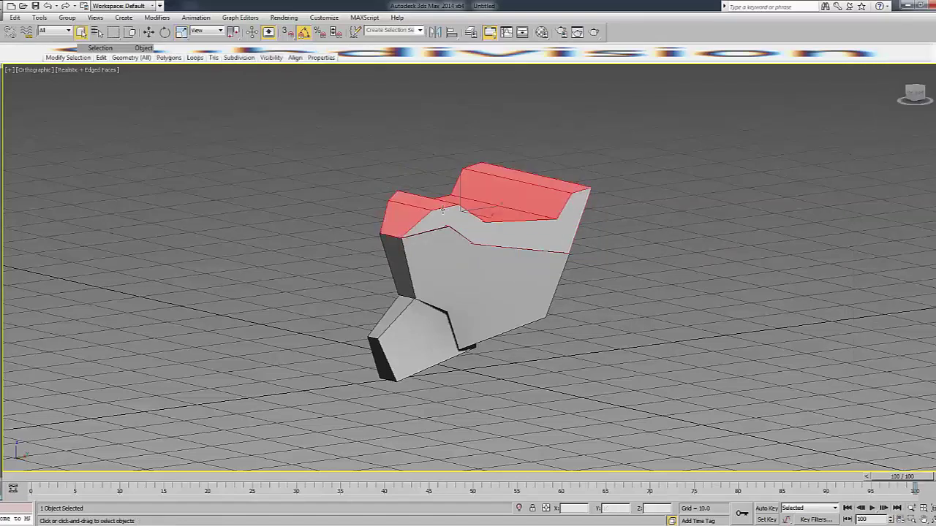
click(429, 210)
shift+click(486, 210)
drag(922, 97, 614, 192)
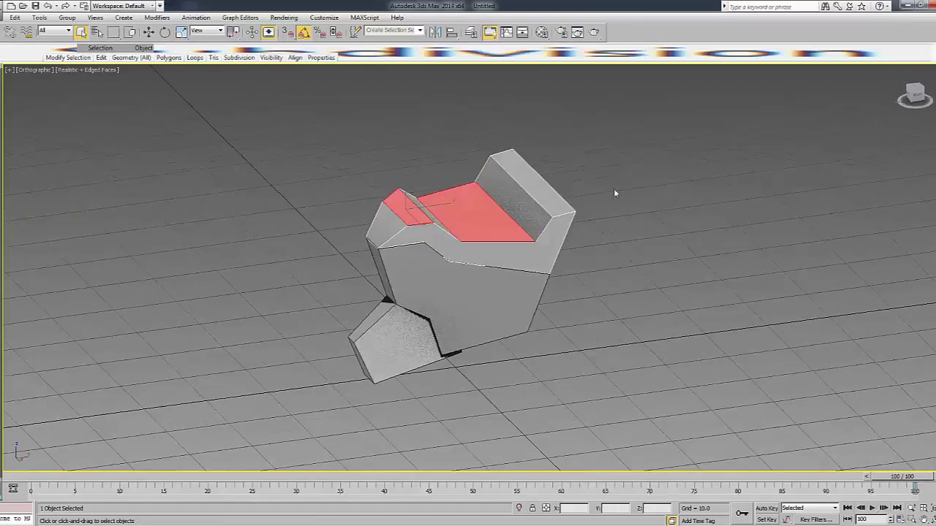
ctrl+click(527, 211)
key(r)
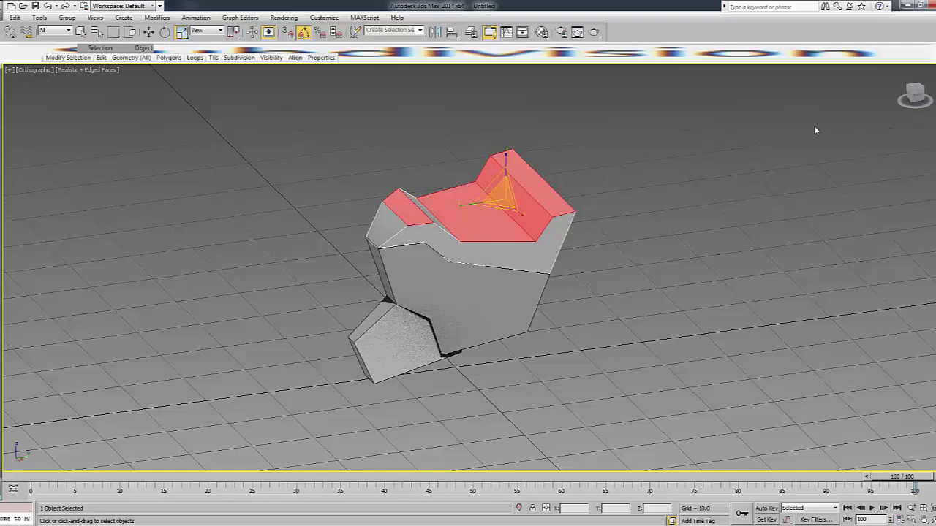
drag(914, 95, 642, 174)
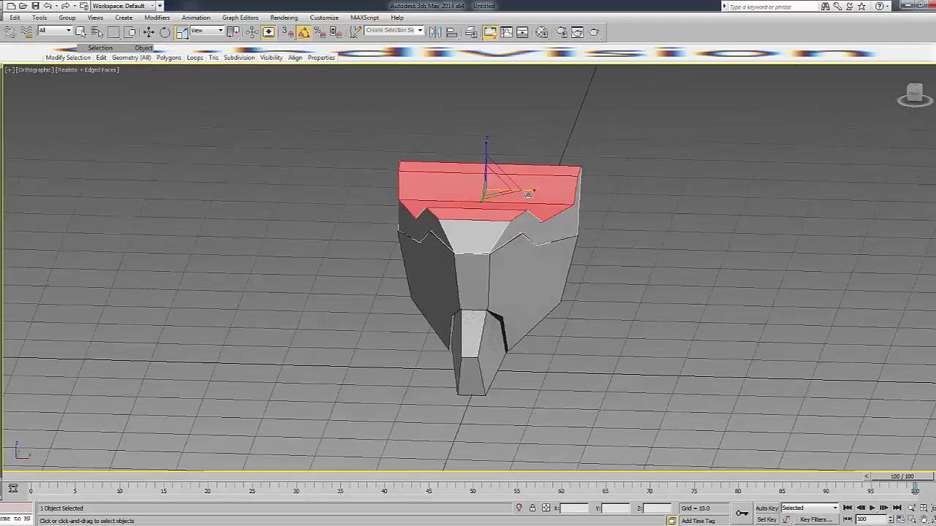
drag(527, 182, 528, 196)
Select both top corner vertices of the mask in Front view.
key(f)
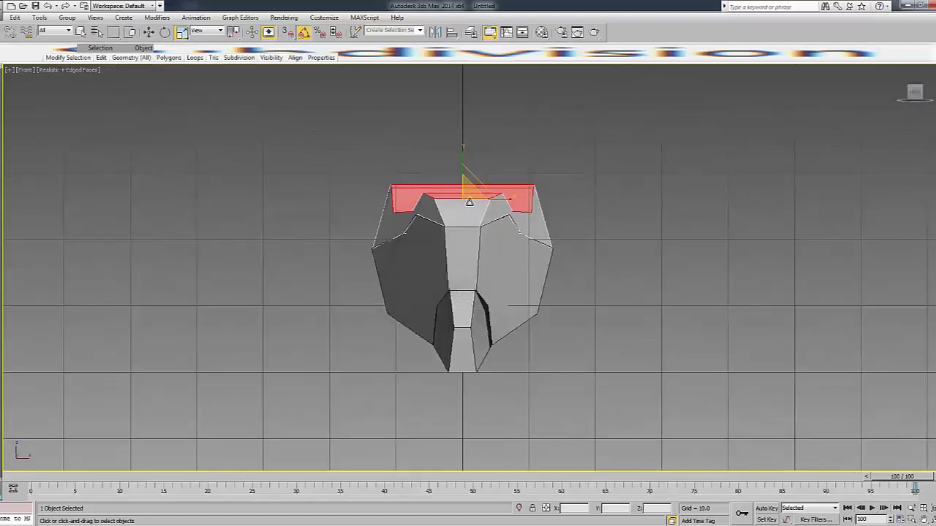
key(1)
drag(373, 172, 398, 197)
scroll(532, 171, up, 2)
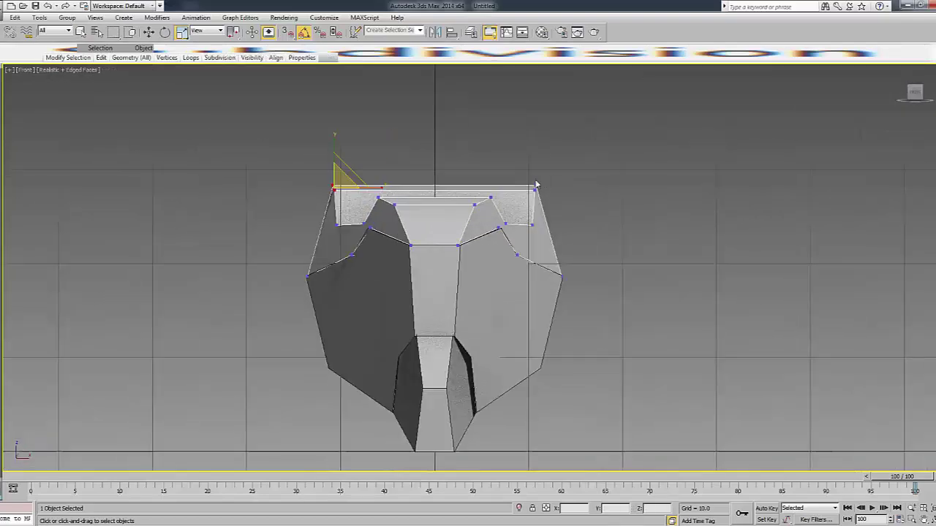
drag(527, 176, 557, 188)
ctrl+click(333, 189)
Scale the two top corners outward, then try tilting the corner edges and undo it.
drag(467, 185, 495, 191)
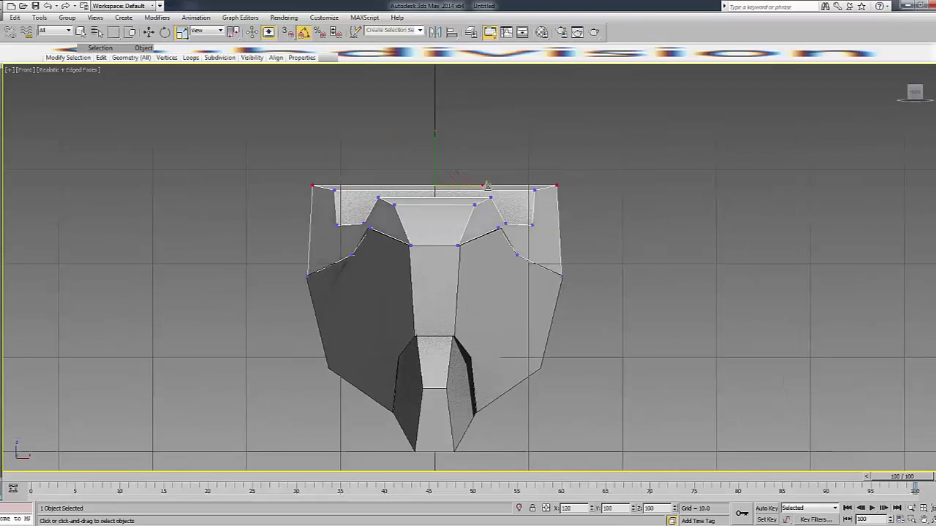
key(2)
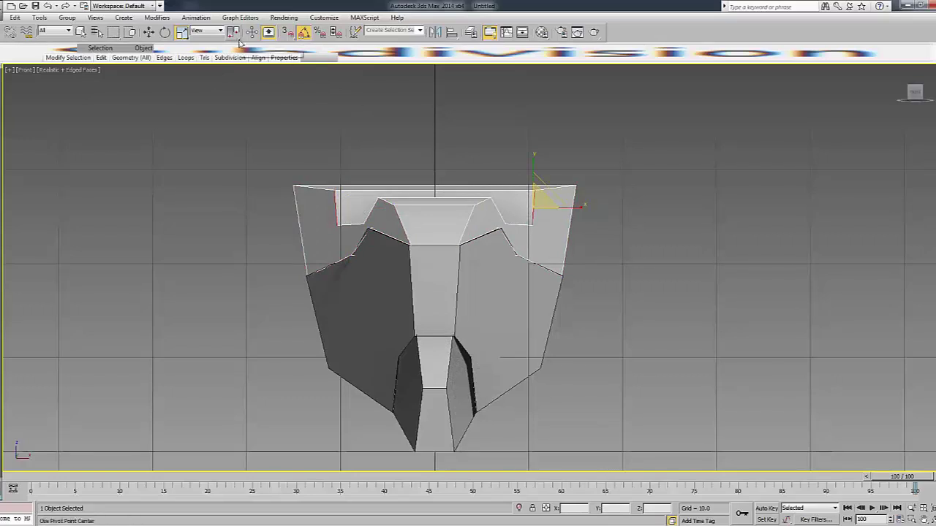
drag(586, 215, 634, 215)
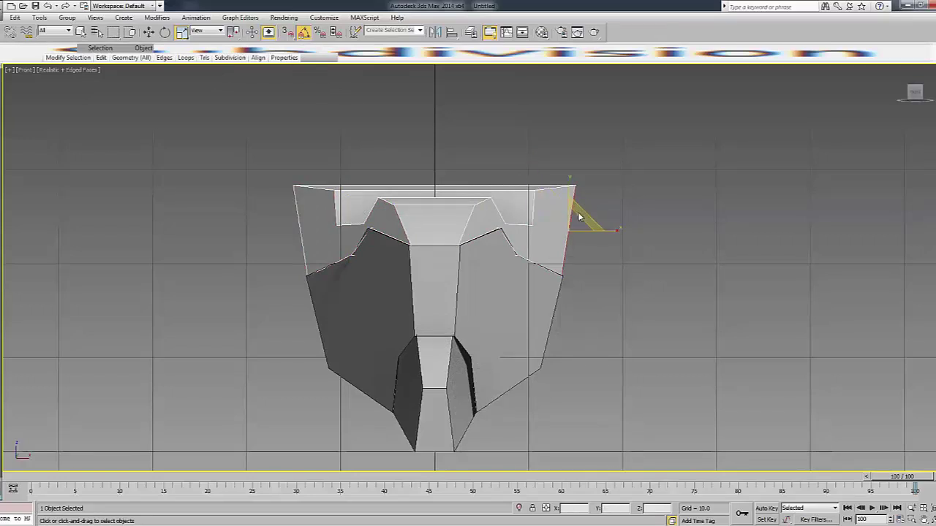
key(ctrl+z)
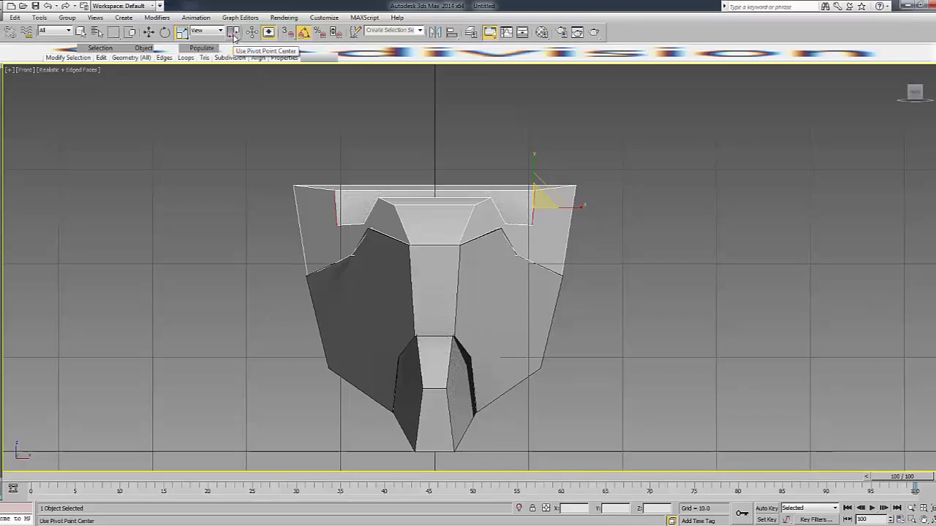
Switch to Use Selection Center and scale the selected top edges wider.
drag(234, 36, 234, 64)
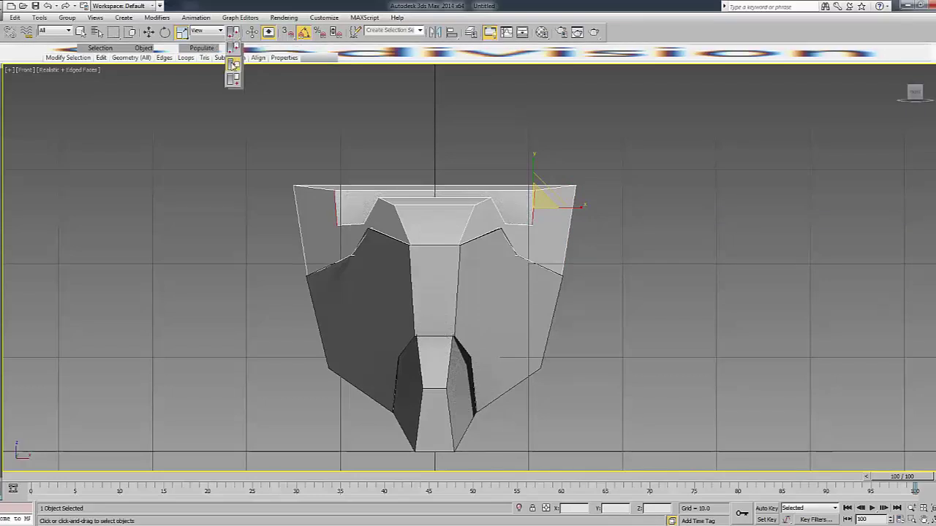
click(234, 65)
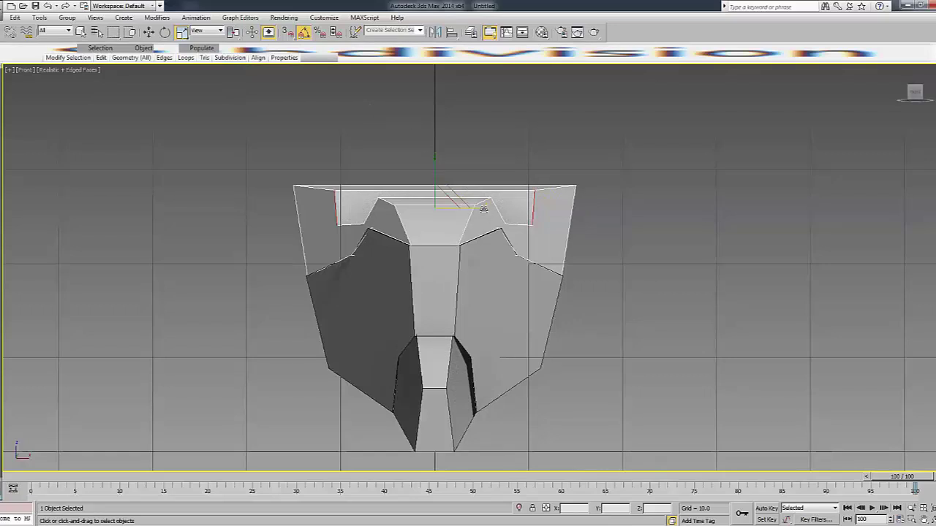
drag(484, 207, 489, 210)
key(ctrl+z)
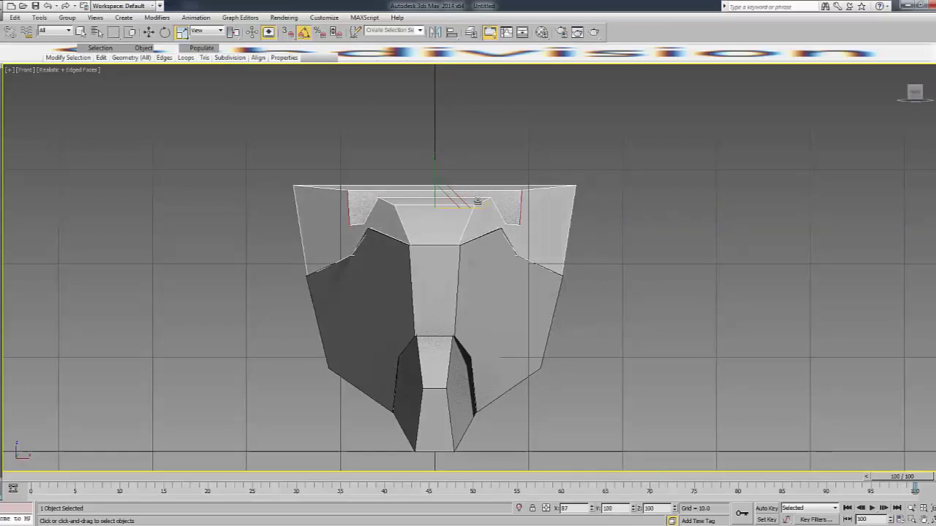
drag(233, 32, 234, 58)
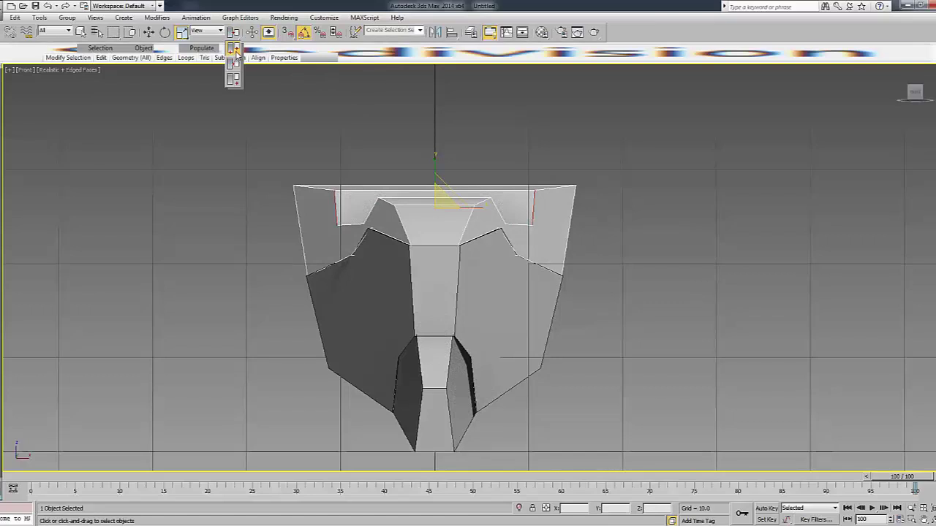
drag(235, 53, 234, 78)
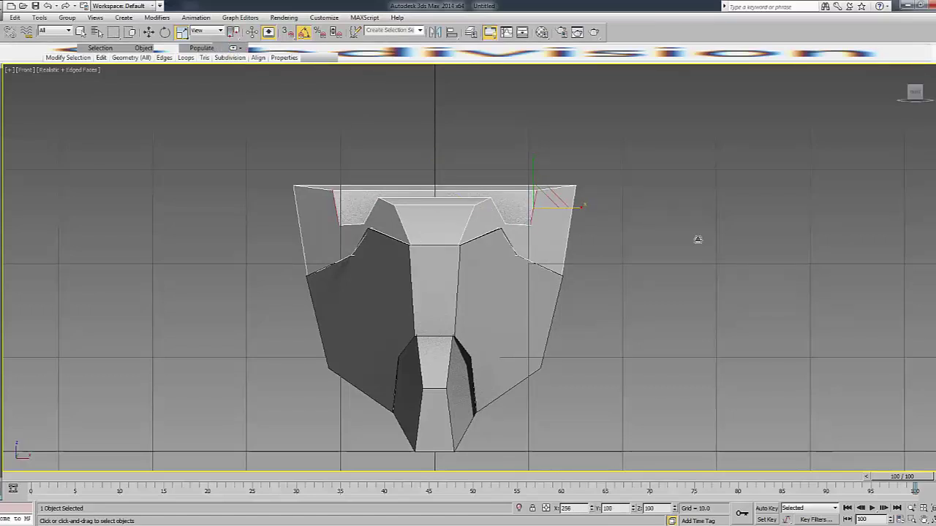
drag(698, 240, 317, 145)
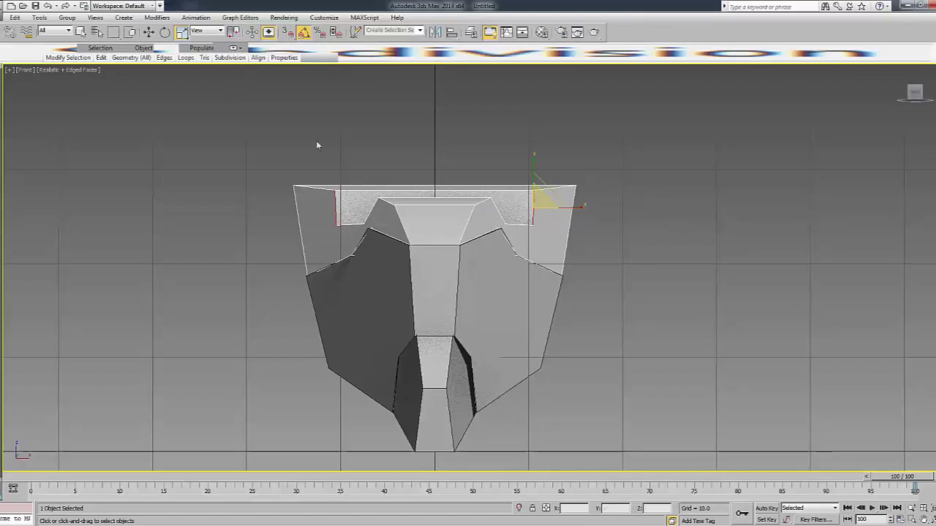
drag(233, 37, 234, 64)
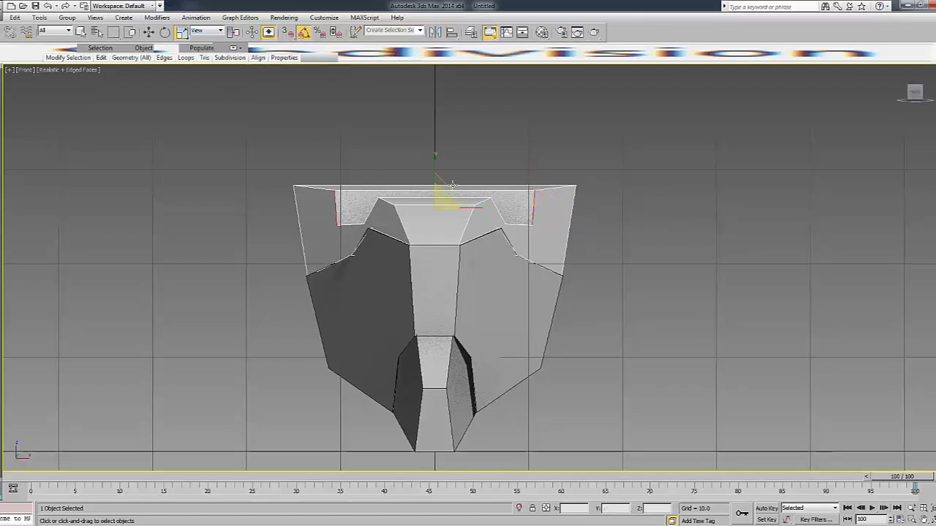
drag(449, 192, 478, 210)
Scale the inner top face narrower to about 51% on X.
key(F3)
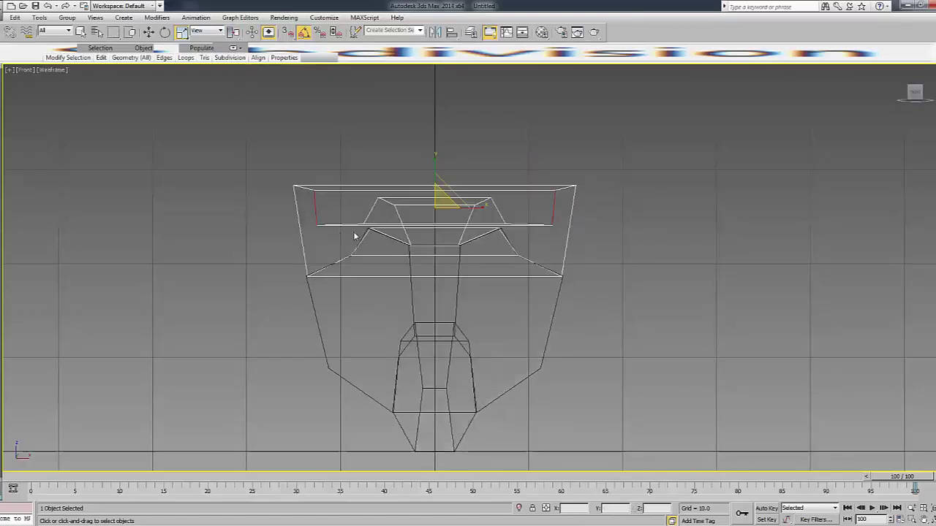
key(1)
key(F3)
click(313, 189)
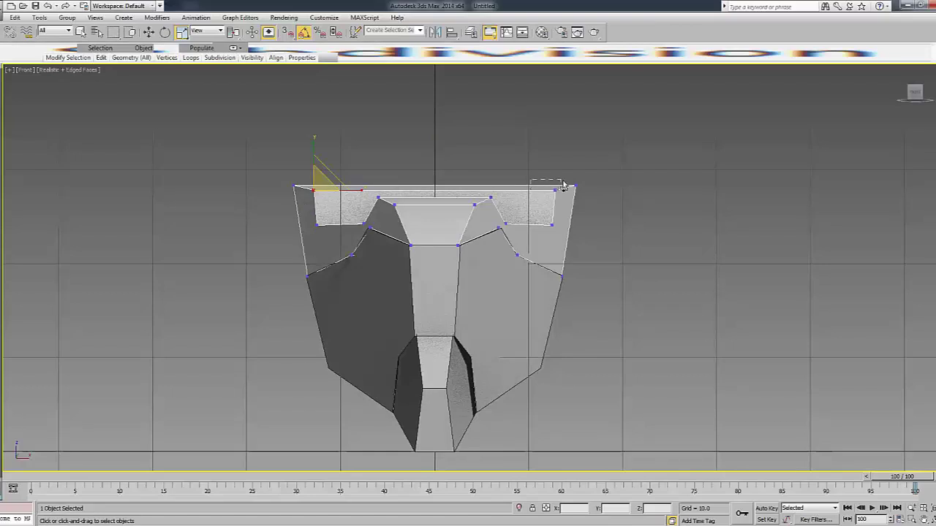
ctrl+drag(563, 186, 563, 189)
key(4)
click(457, 201)
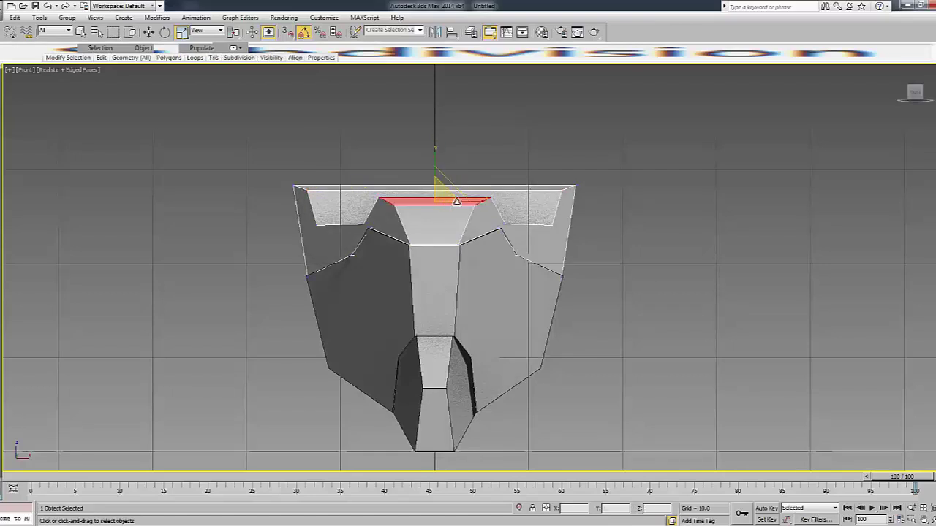
drag(457, 201, 431, 201)
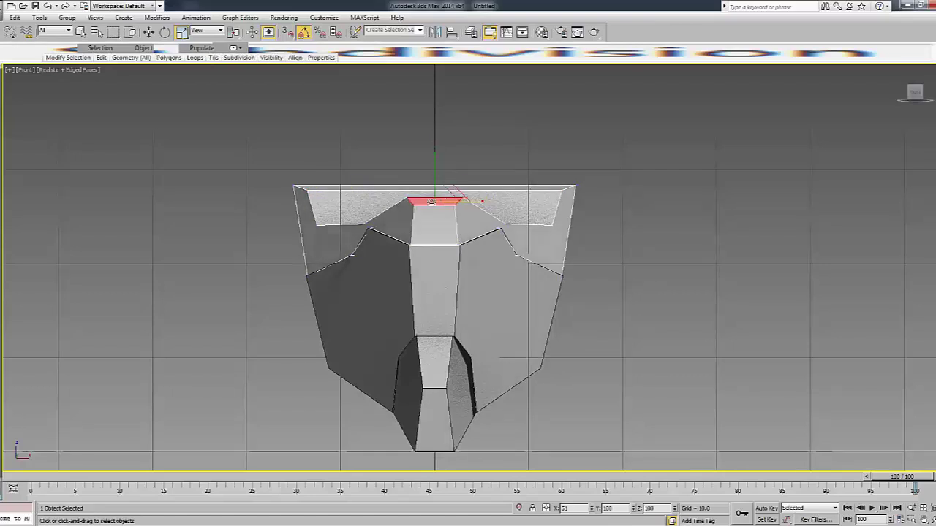
Try raising the centre edge loop, undo it, and return to Vertex mode.
key(F3)
key(F3)
key(F3)
key(2)
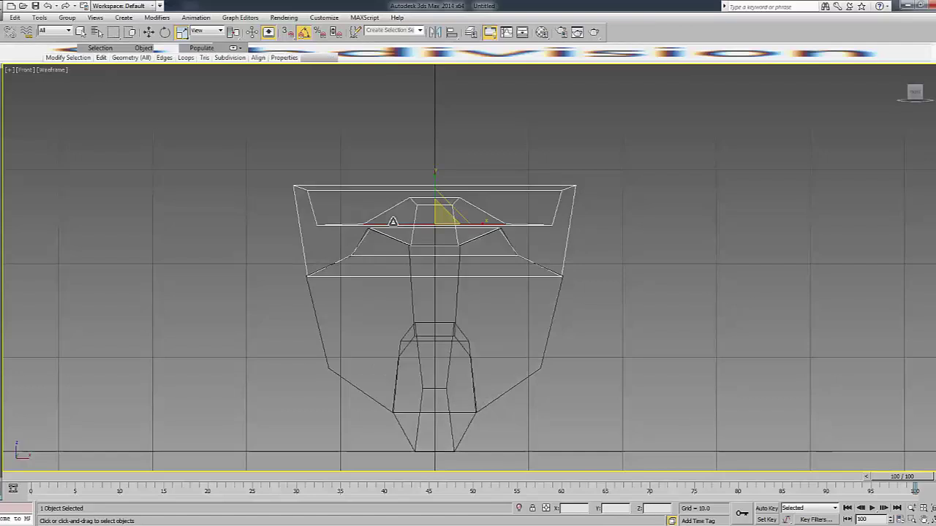
key(w)
key(F3)
key(F3)
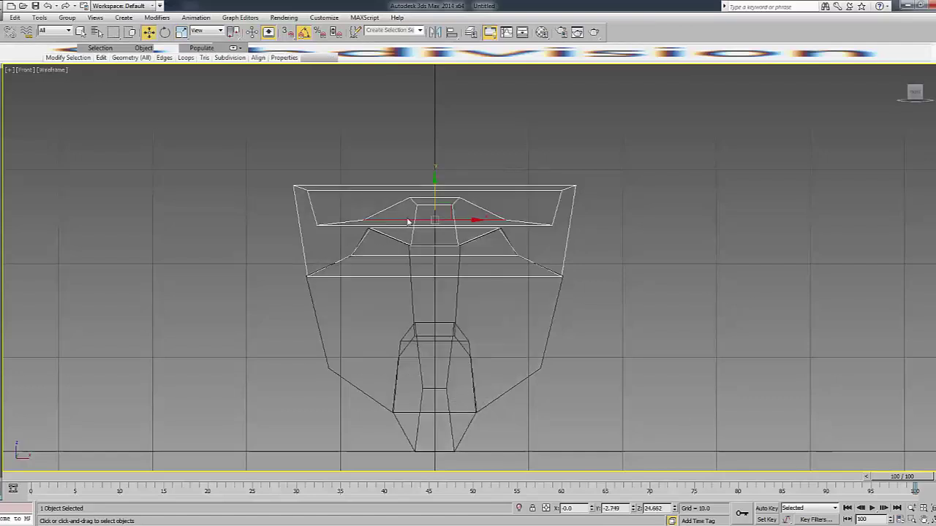
double_click(408, 221)
key(F3)
click(575, 202)
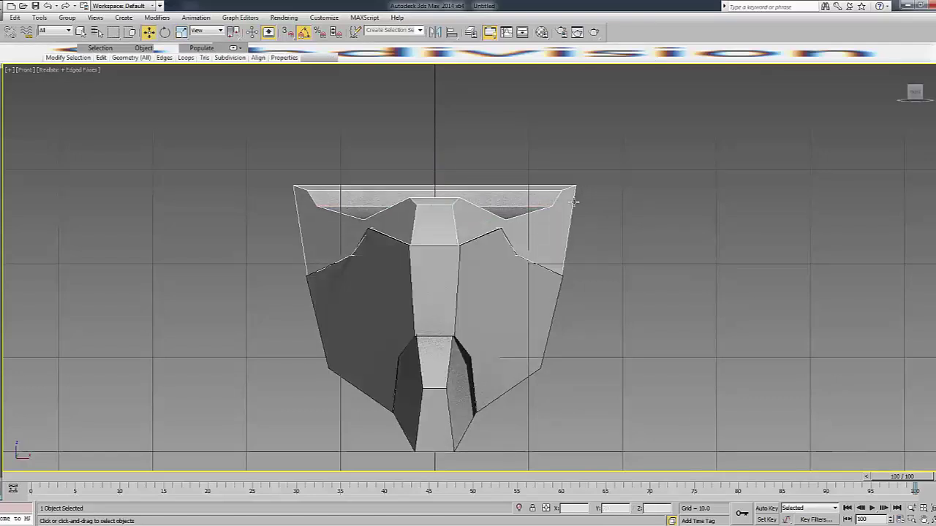
key(F3)
key(F3)
click(413, 254)
drag(435, 222, 437, 191)
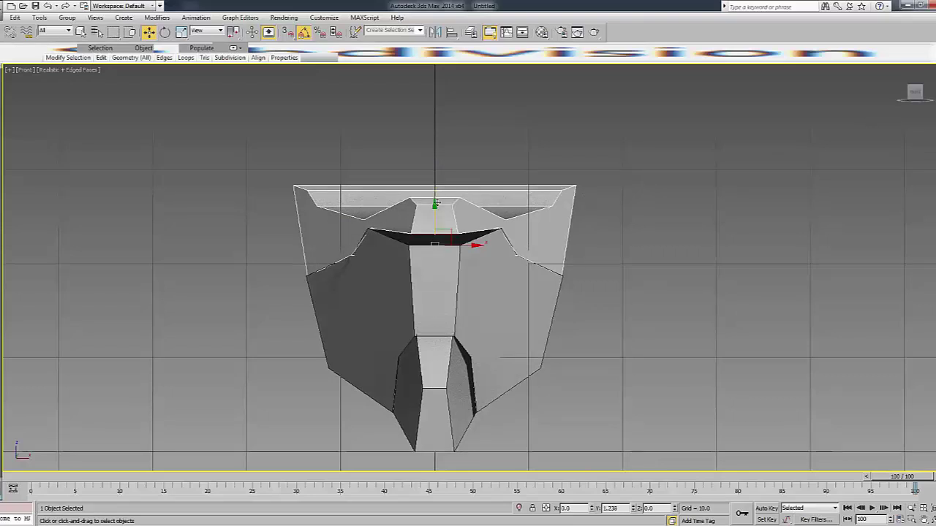
key(ctrl+z)
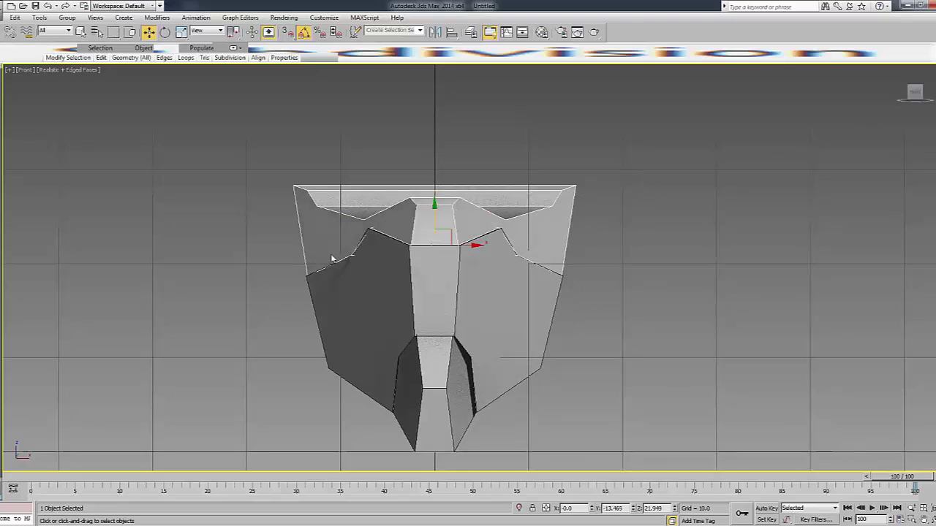
key(F3)
key(1)
key(F3)
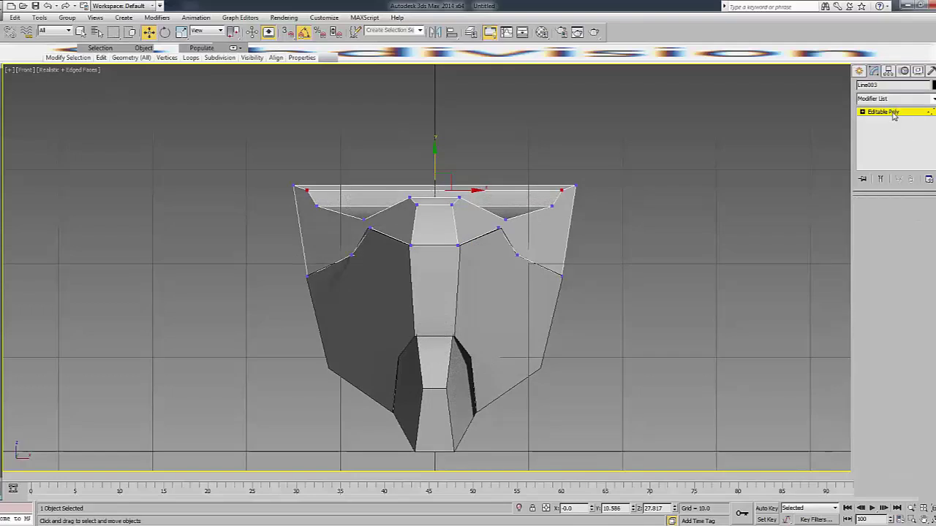
Check the mask from side and angled views and select the mask object.
click(829, 118)
drag(915, 93, 869, 403)
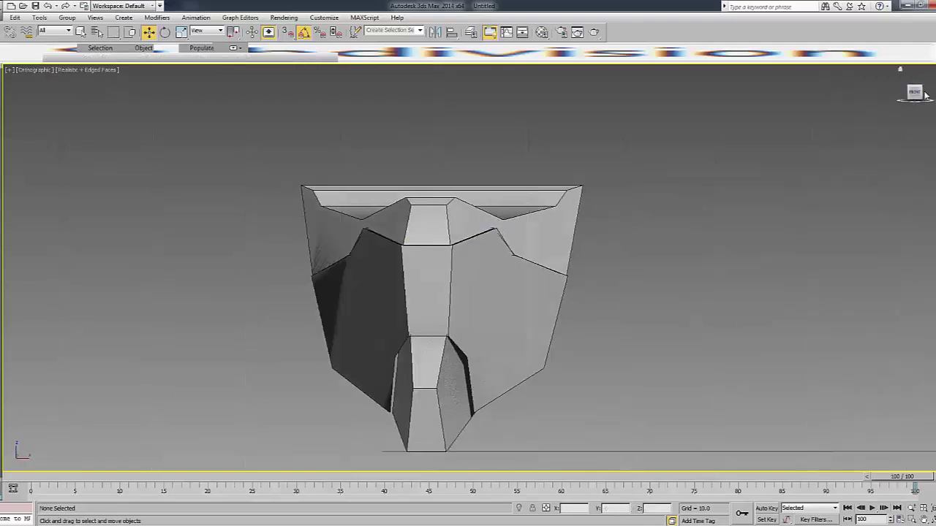
key(l)
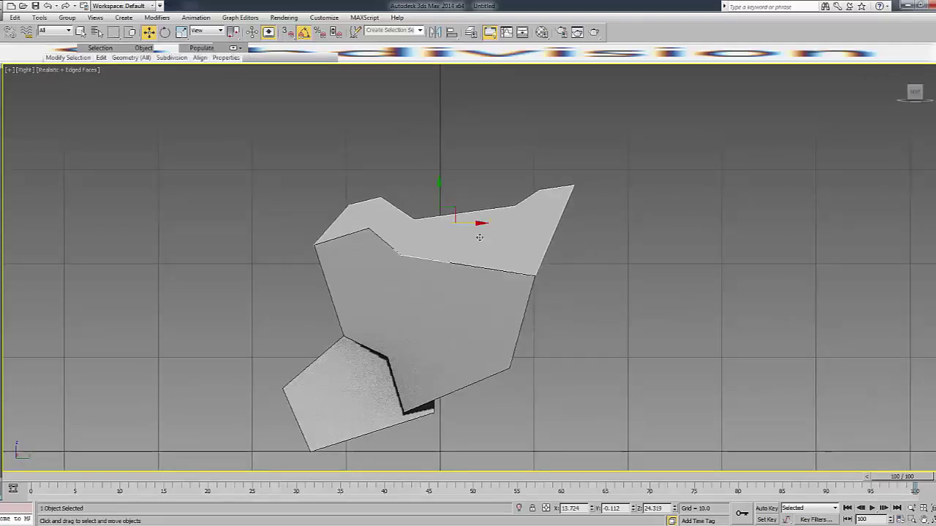
drag(915, 93, 877, 293)
drag(914, 93, 916, 91)
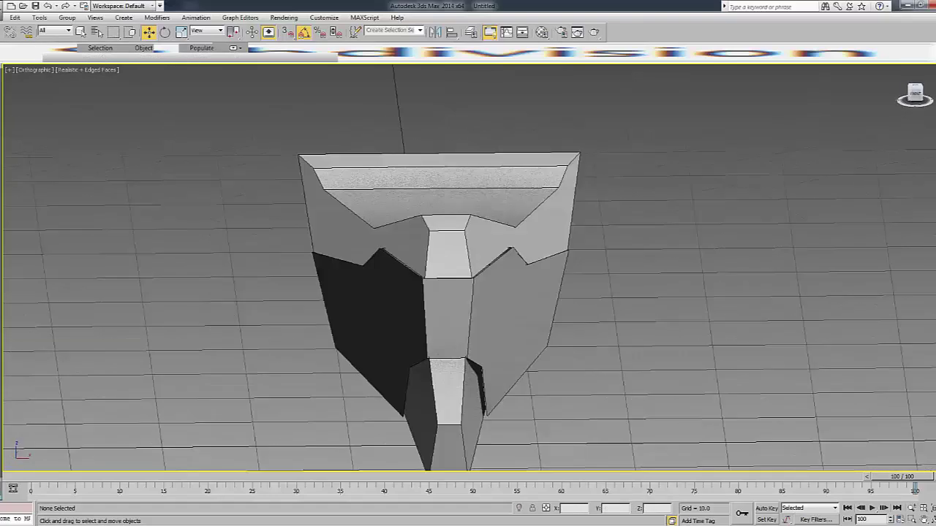
click(462, 248)
key(r)
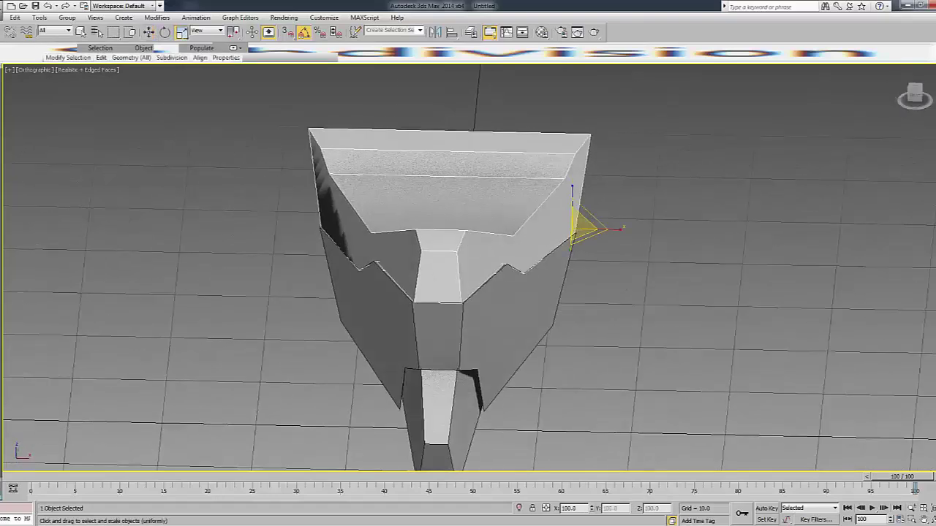
Use Affect Pivot Only to center the pivot on the object, undoing a stray scale.
click(889, 71)
click(896, 135)
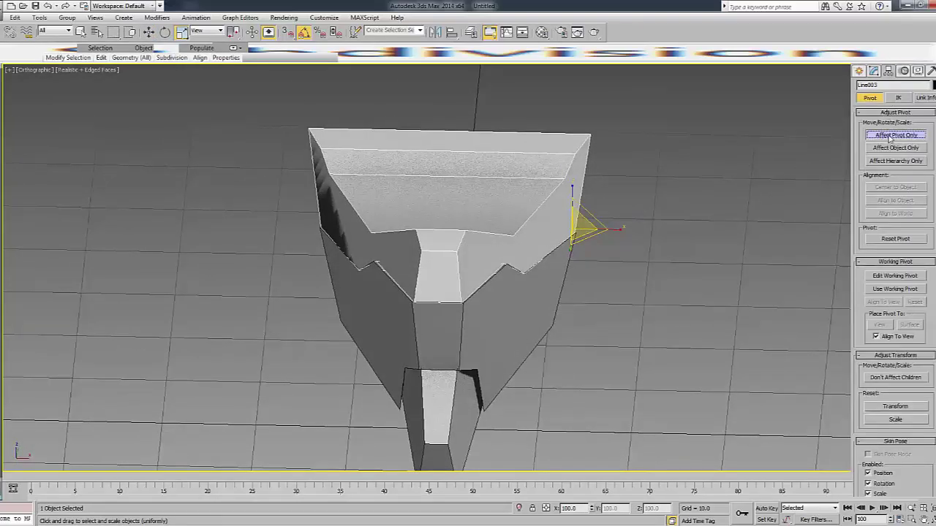
click(894, 187)
click(902, 139)
click(902, 139)
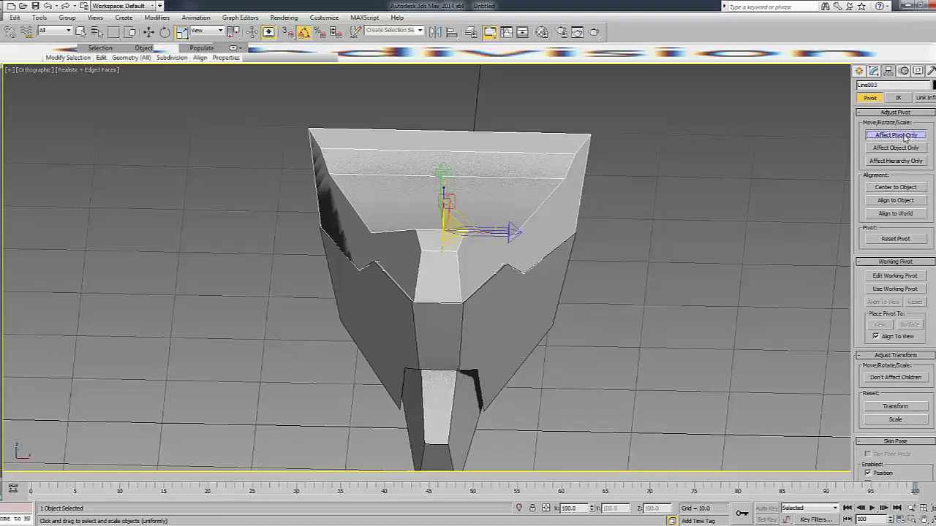
click(895, 134)
drag(479, 233, 499, 230)
key(ctrl+z)
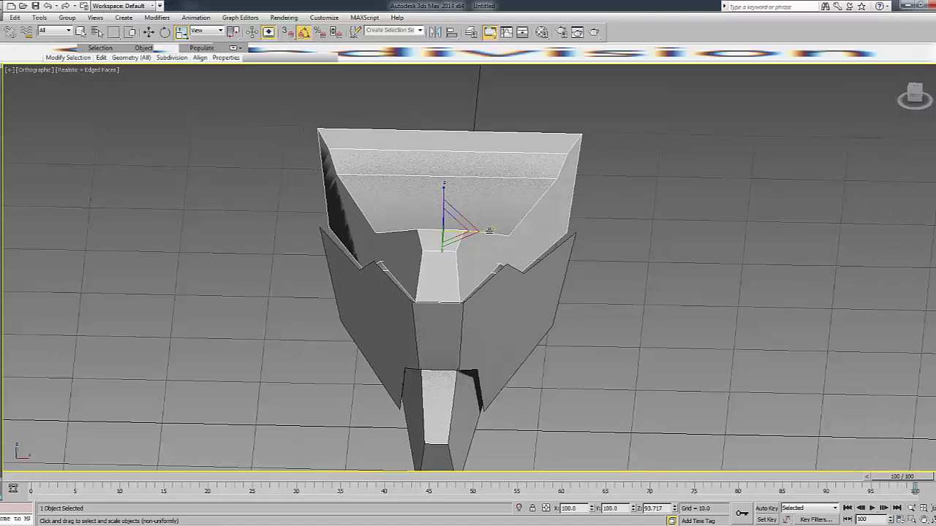
key(ctrl+z)
key(ctrl+z)
click(491, 284)
Frame the mask in Front view and scale a pair of side vertices wider along X.
key(f)
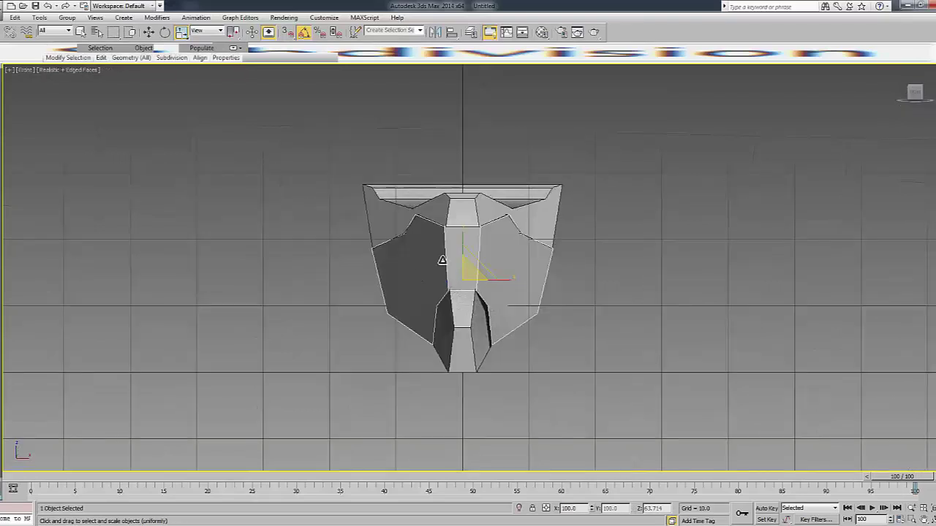
key(z)
scroll(392, 231, up, 2)
scroll(410, 212, up, 2)
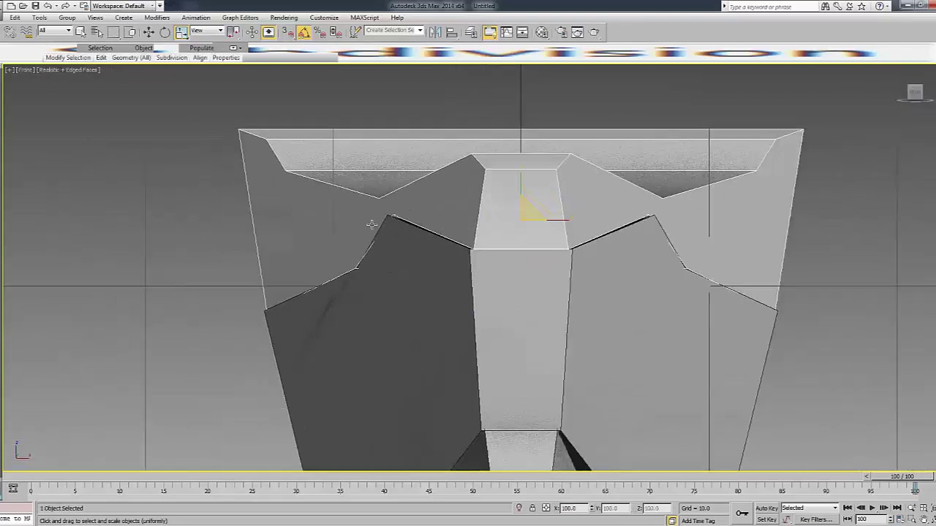
key(F3)
key(1)
drag(630, 219, 714, 192)
drag(562, 209, 568, 209)
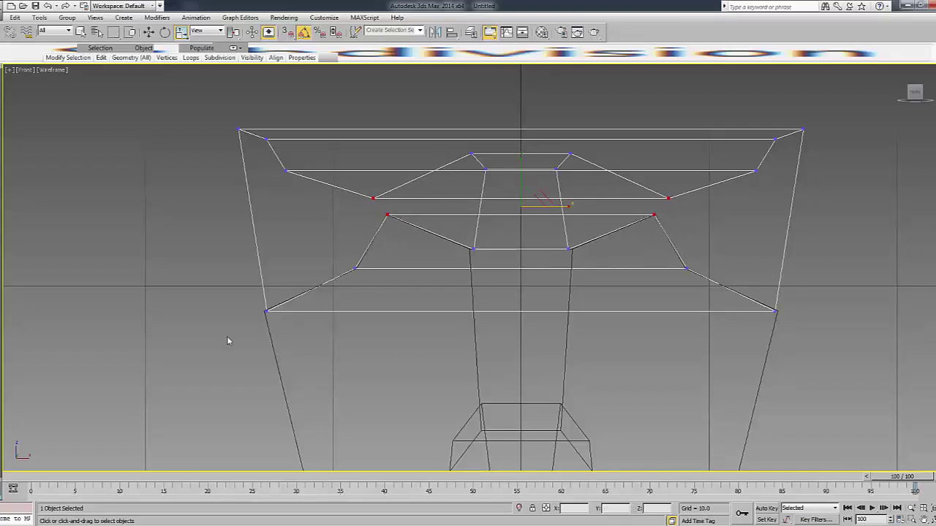
drag(564, 292, 564, 290)
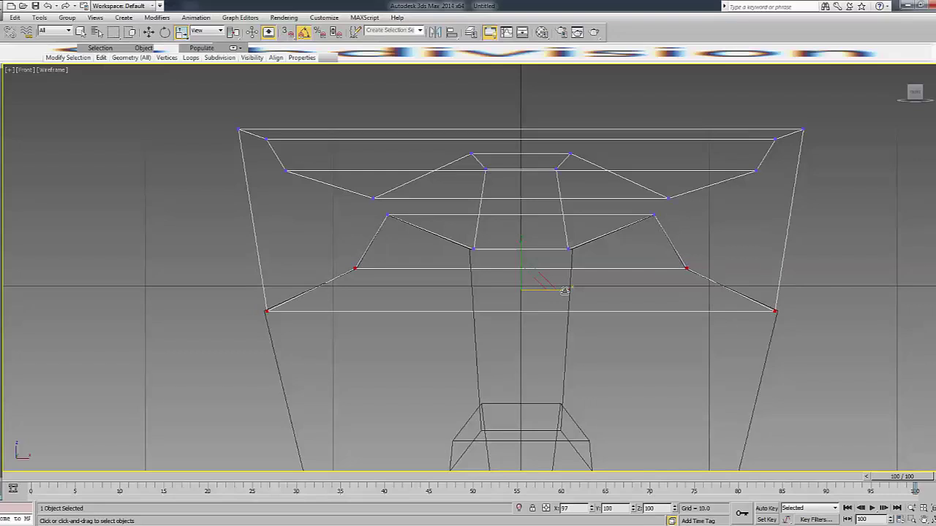
Spread the two lower corner vertices apart and tighten the inner vertices beside the centre strip.
ctrl+drag(804, 287, 732, 322)
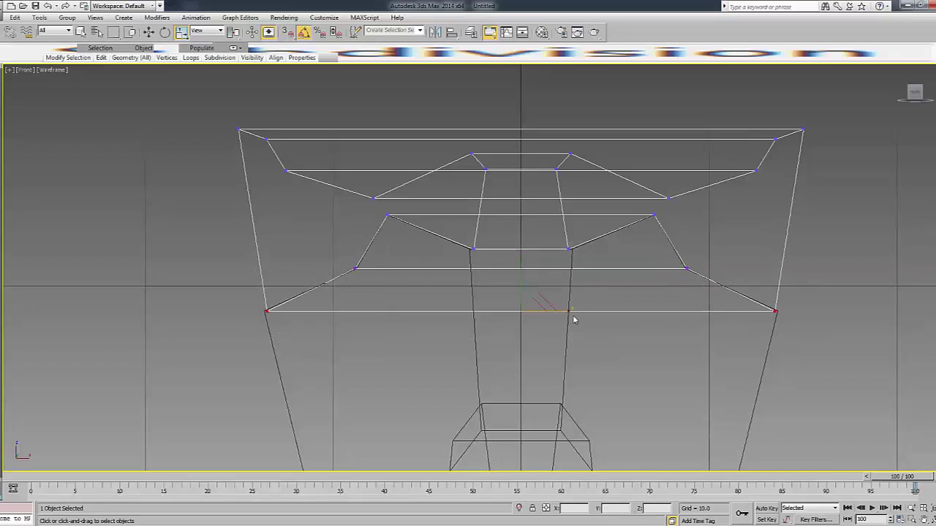
drag(569, 313, 565, 311)
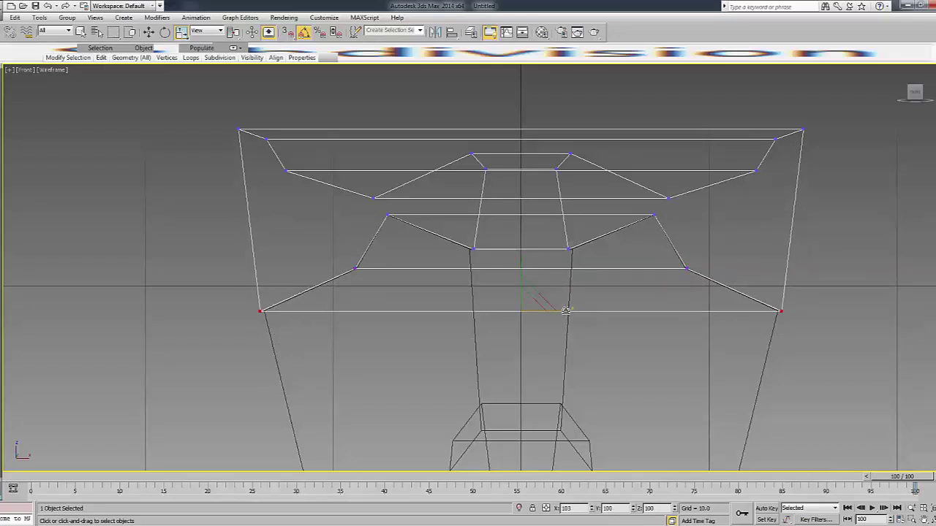
key(F3)
key(F3)
mouse_move(441, 273)
mouse_down()
mouse_move(588, 238)
mouse_move(535, 257)
mouse_up()
click(504, 279)
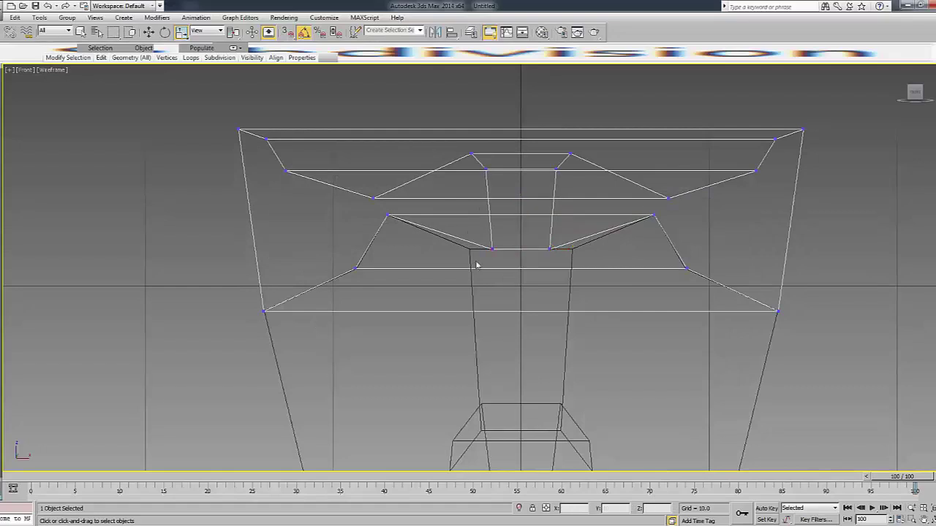
key(F3)
Narrow the centre front polygon of the mask's vertical strip by scaling it along X.
key(2)
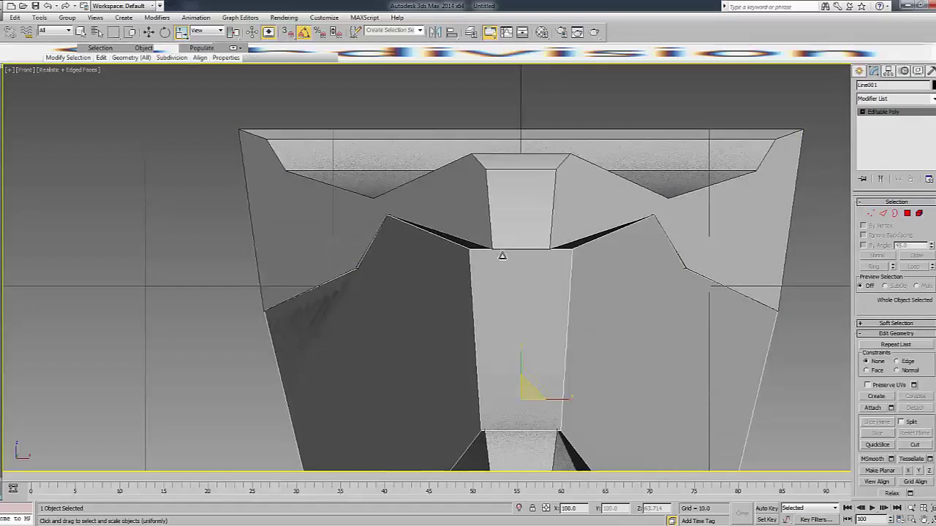
click(525, 250)
key(F3)
key(4)
click(560, 339)
key(F3)
mouse_move(560, 339)
mouse_down()
mouse_move(526, 336)
mouse_move(538, 335)
mouse_up()
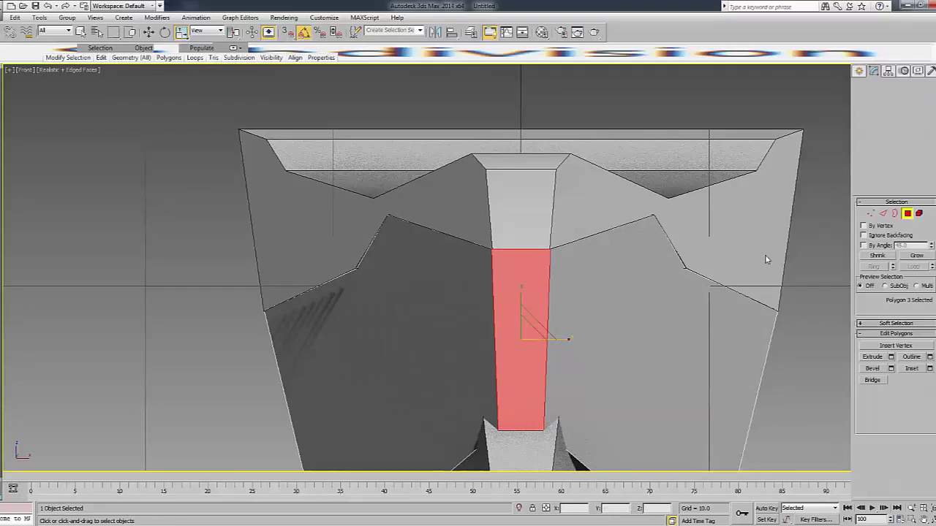
middle_drag(767, 260, 692, 203)
click(915, 115)
Scale the lower centre polygon to 58% of its width so it lines up with the strip.
scroll(429, 364, up, 1)
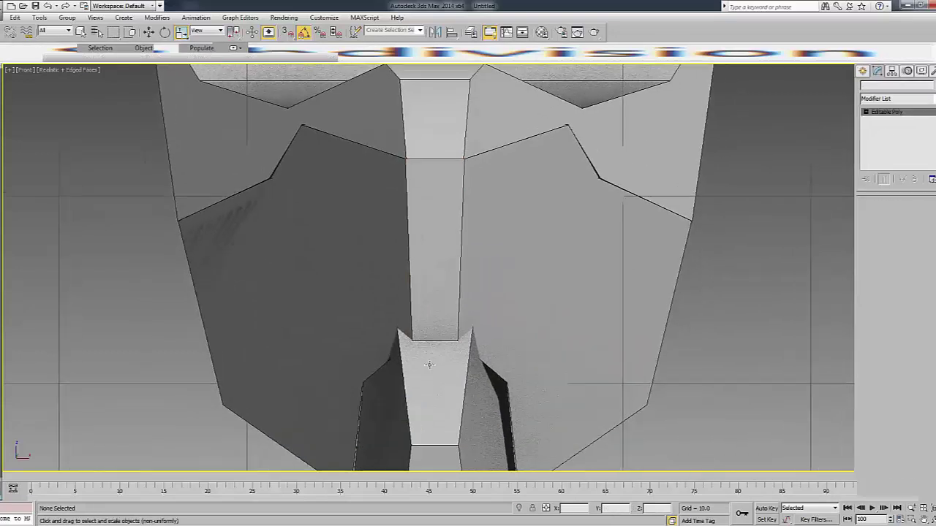
key(w)
scroll(429, 322, up, 3)
scroll(440, 292, up, 2)
key(F3)
key(F3)
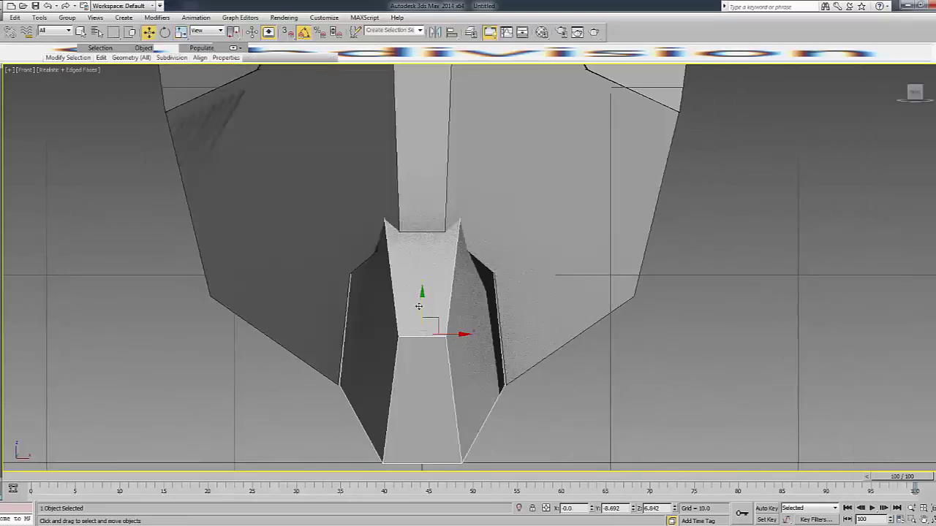
key(alt+x)
key(alt+x)
key(4)
click(431, 267)
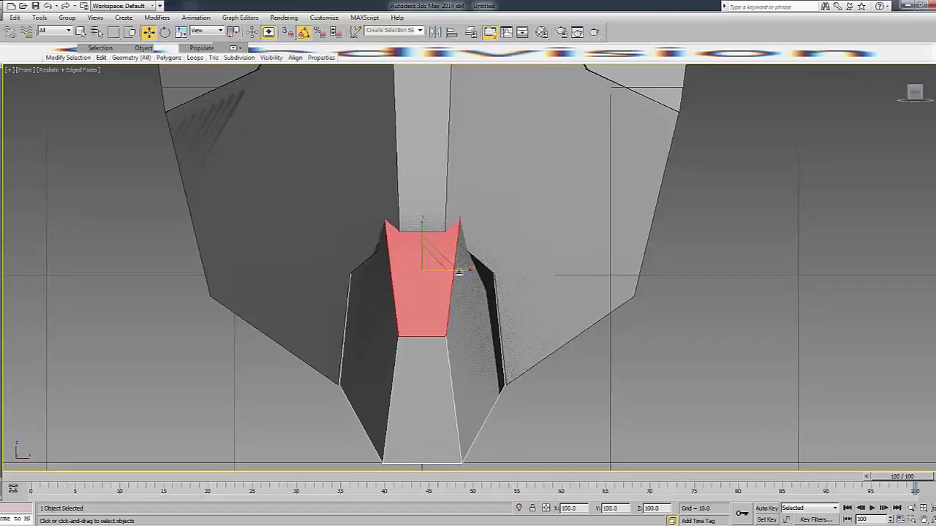
key(r)
drag(453, 271, 436, 274)
Check the narrowed lower polygon's bottom edge, then deselect it.
click(634, 289)
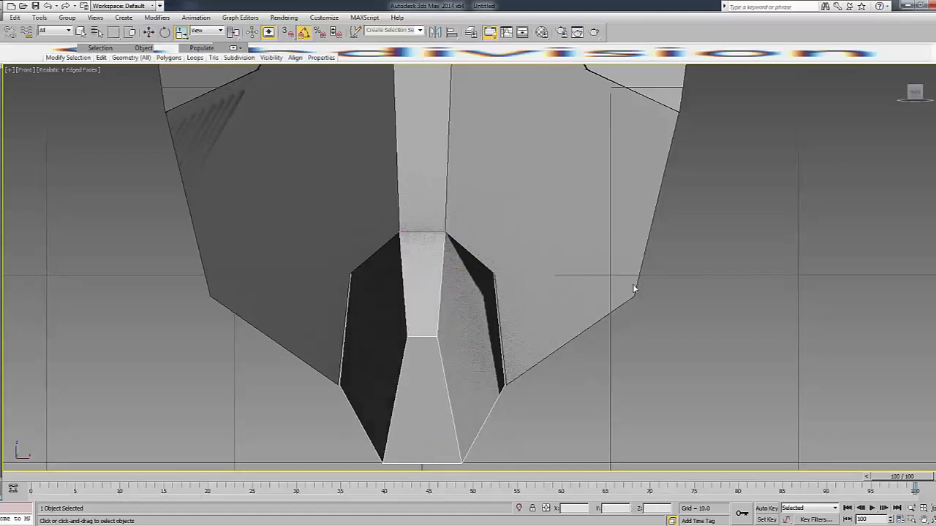
key(2)
click(429, 337)
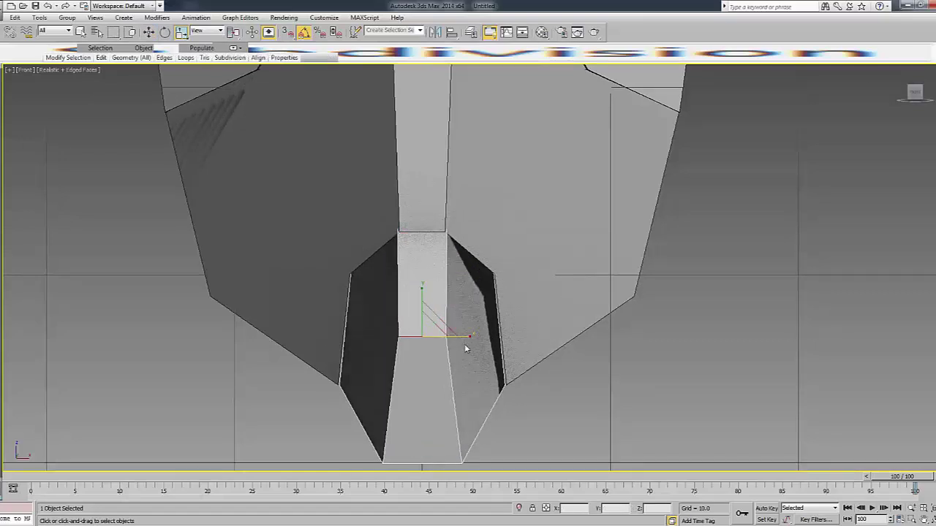
click(437, 346)
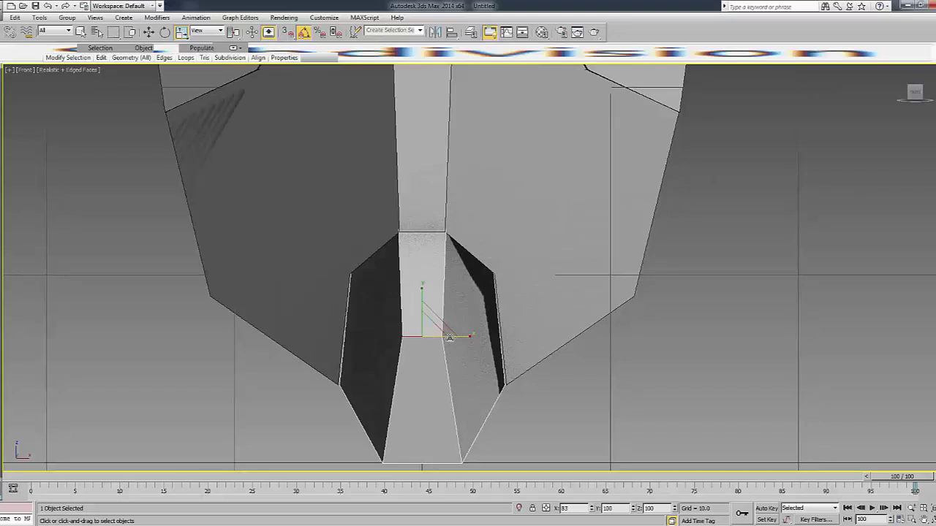
scroll(771, 227, down, 2)
scroll(771, 236, down, 2)
Select all three mask pieces and recentre them in the view.
middle_drag(772, 243, 767, 271)
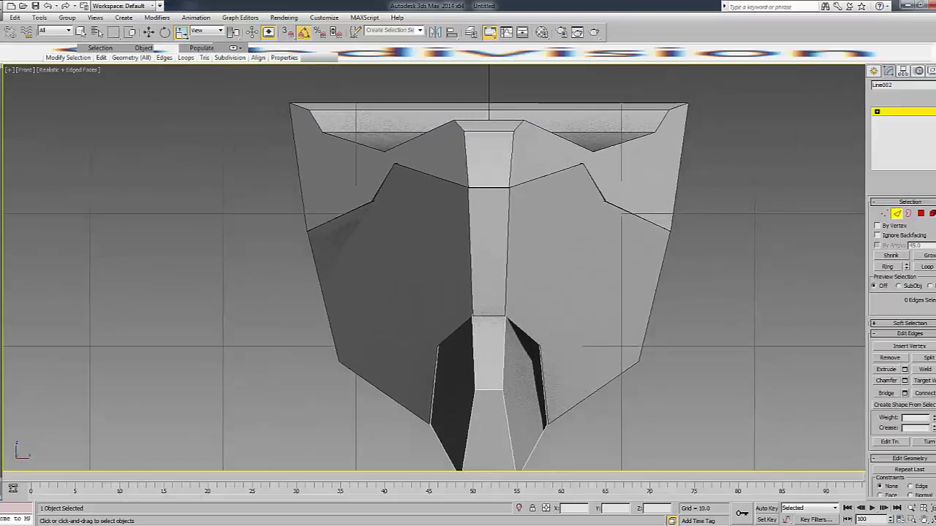
key(r)
drag(784, 152, 497, 319)
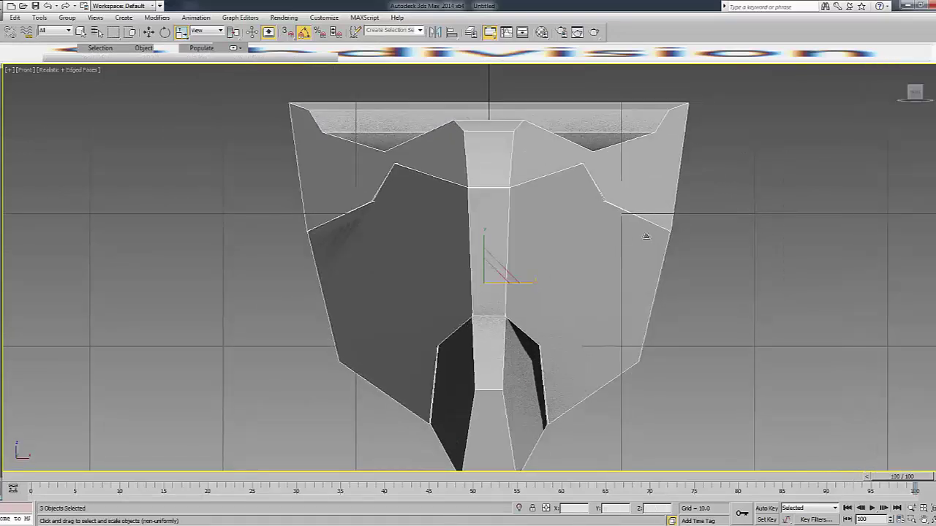
middle_drag(618, 242, 510, 265)
key(r)
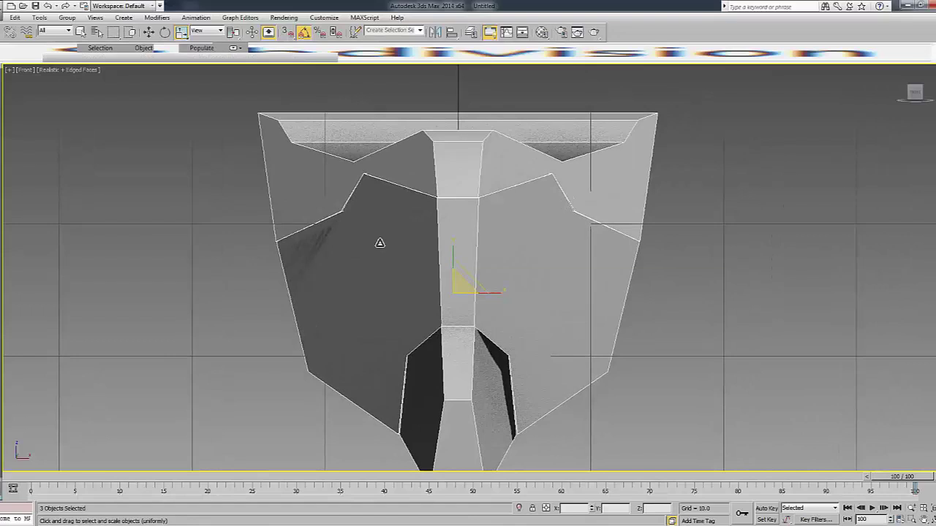
Add a Smooth modifier to the pieces and collapse them into one editable poly.
click(932, 97)
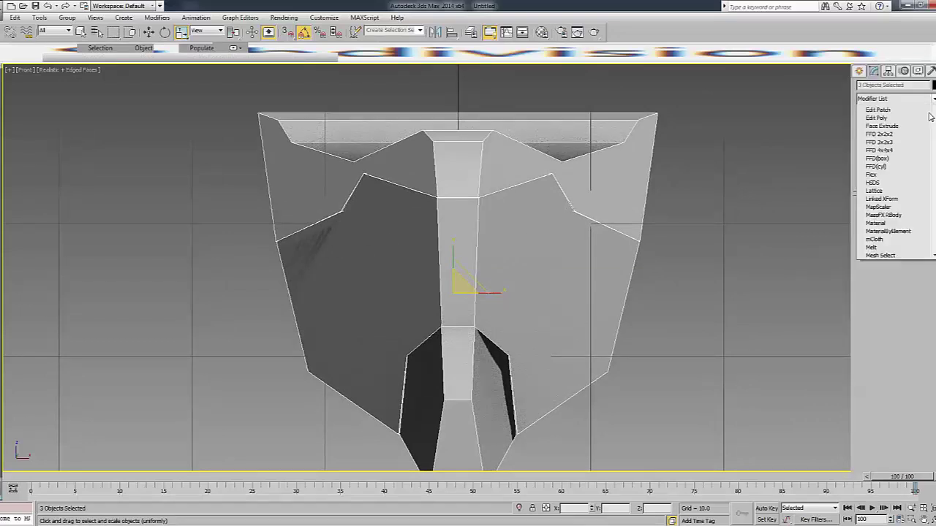
scroll(904, 329, down, 10)
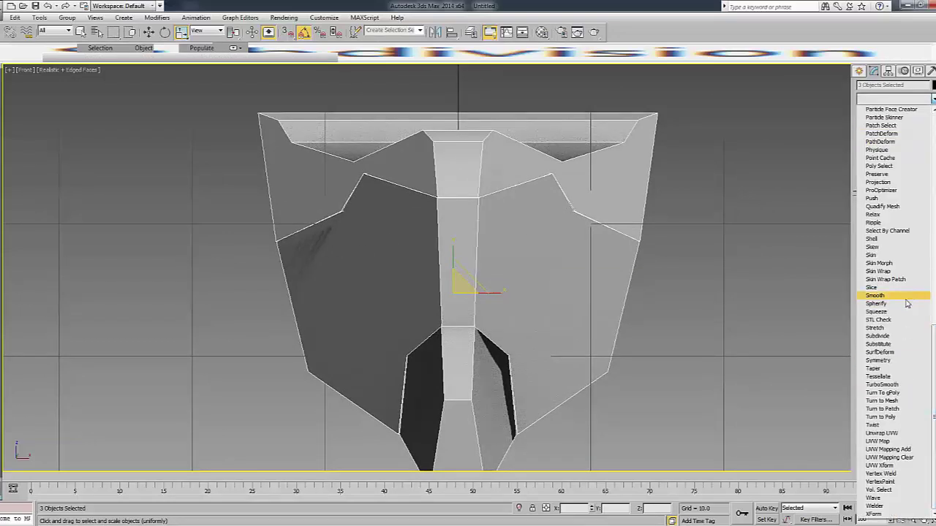
click(905, 296)
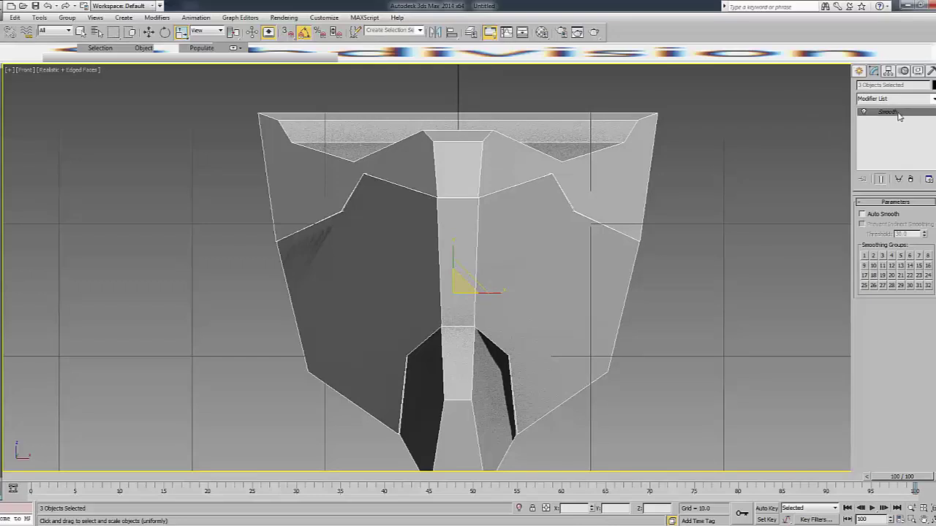
right_click(916, 125)
click(840, 222)
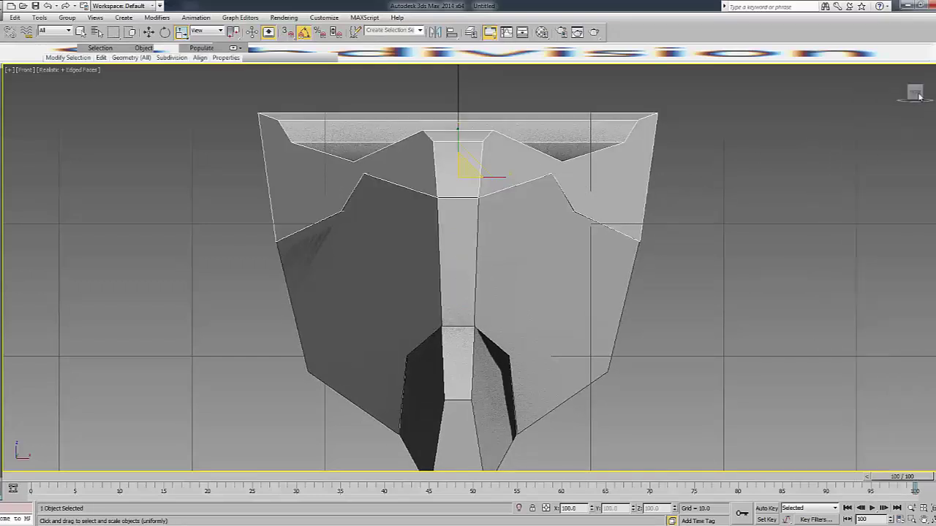
In the Right view, move the outline's spline vertices to reshape its profile.
mouse_move(692, 173)
alt+middle_down()
mouse_move(818, 143)
mouse_move(582, 170)
alt+middle_up()
key(l)
key(F3)
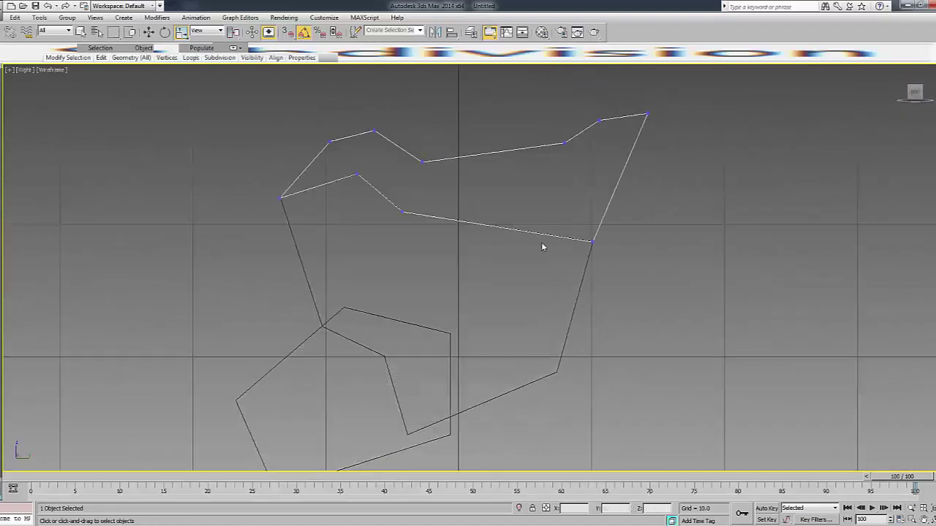
key(w)
drag(604, 215, 604, 169)
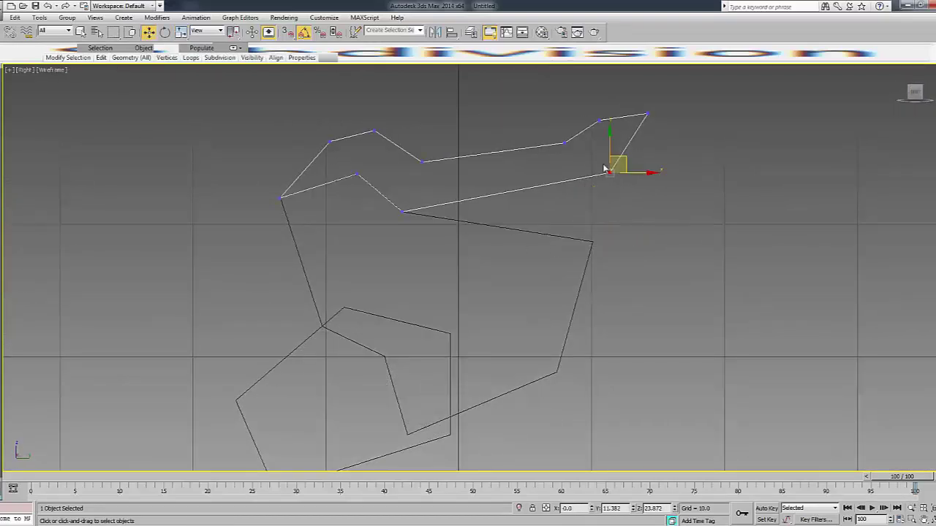
mouse_move(268, 200)
mouse_down()
mouse_move(333, 138)
mouse_move(324, 133)
mouse_up()
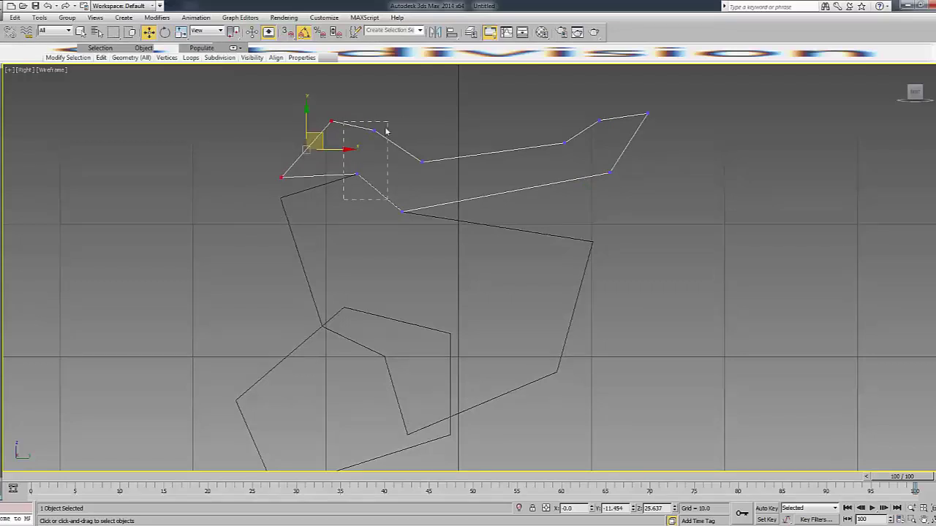
drag(386, 130, 388, 125)
mouse_move(327, 188)
mouse_down()
mouse_move(390, 126)
mouse_move(371, 166)
mouse_move(377, 157)
mouse_up()
click(346, 195)
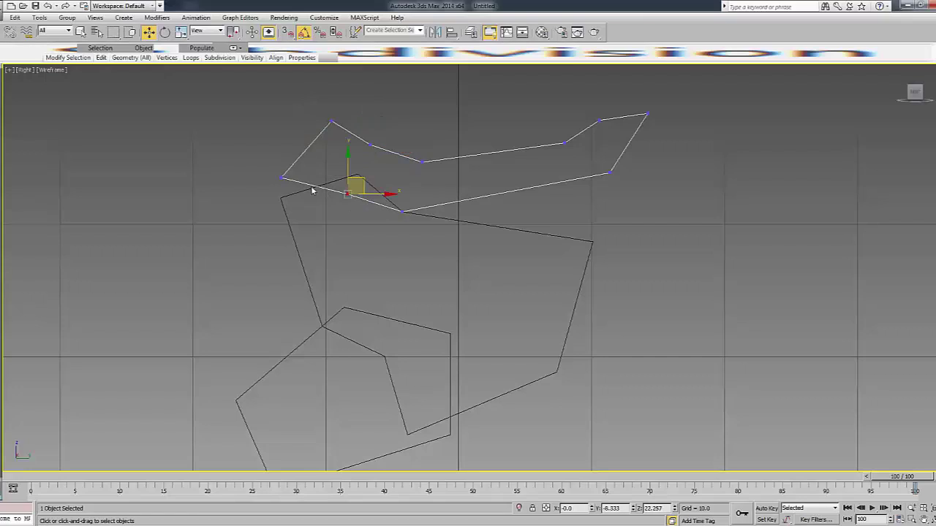
click(282, 178)
drag(291, 175, 304, 150)
key(F3)
Snap the middle side piece's top, left and right vertices onto the upper shape's edge.
key(1)
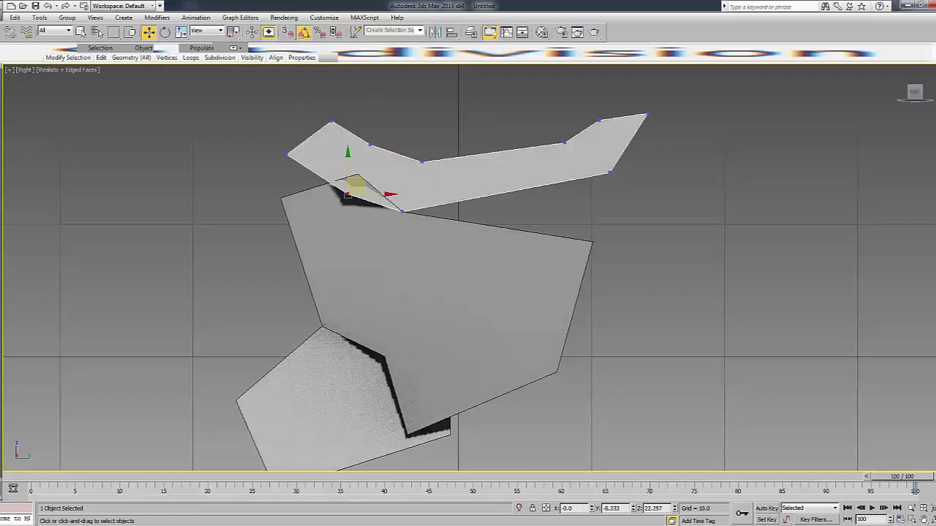
click(474, 218)
key(F3)
key(1)
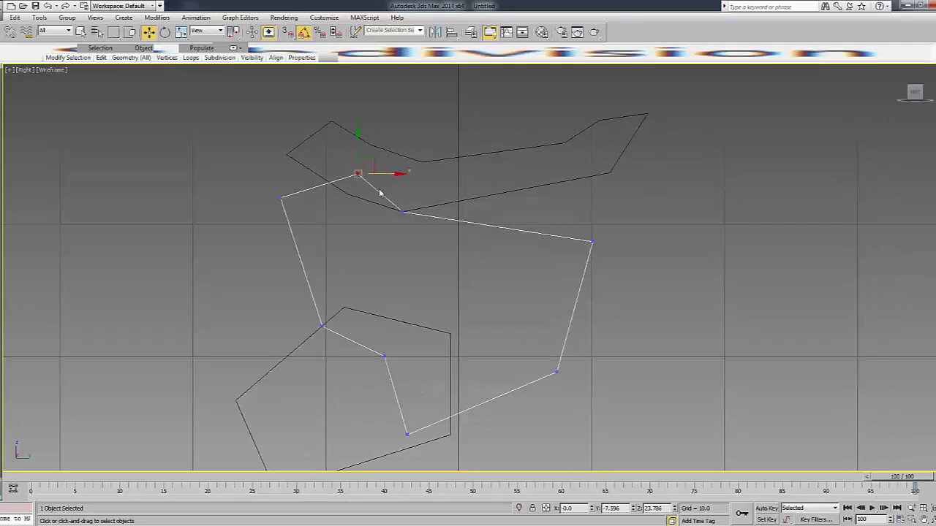
click(402, 212)
click(359, 173)
drag(370, 169, 361, 178)
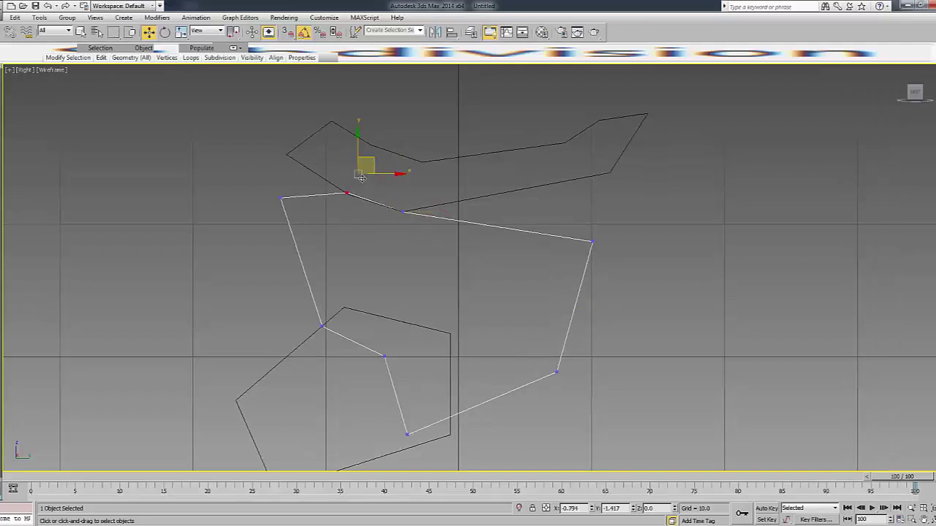
click(281, 198)
drag(289, 184, 292, 140)
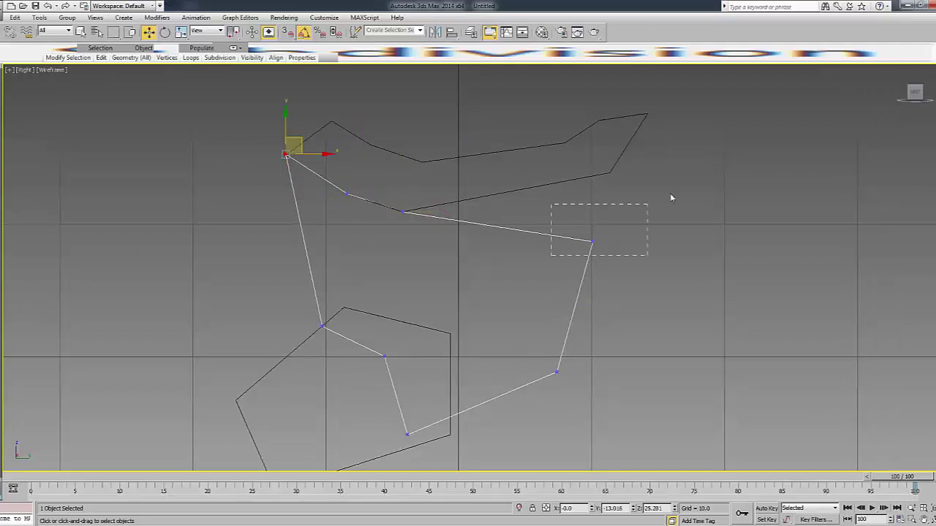
drag(671, 197, 647, 205)
drag(592, 240, 622, 155)
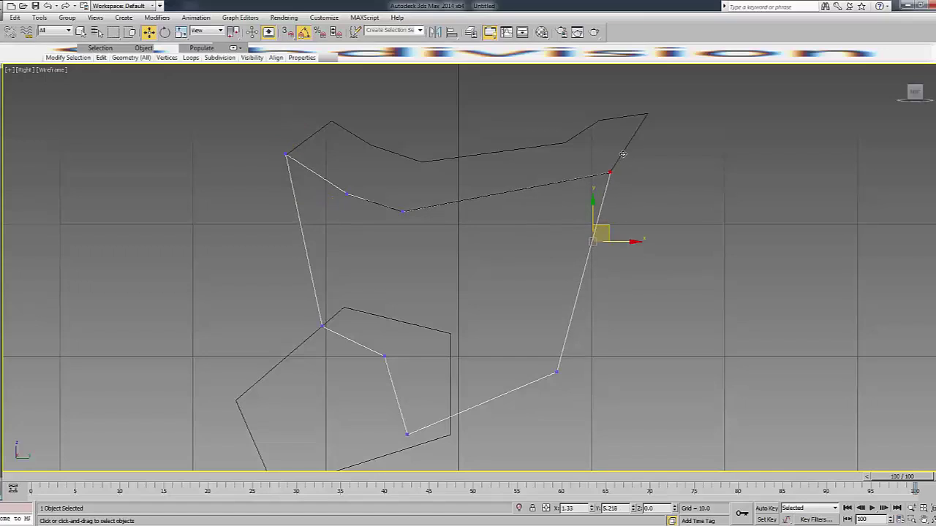
key(F3)
In the Front view, scale the two selected vertices inward.
key(f)
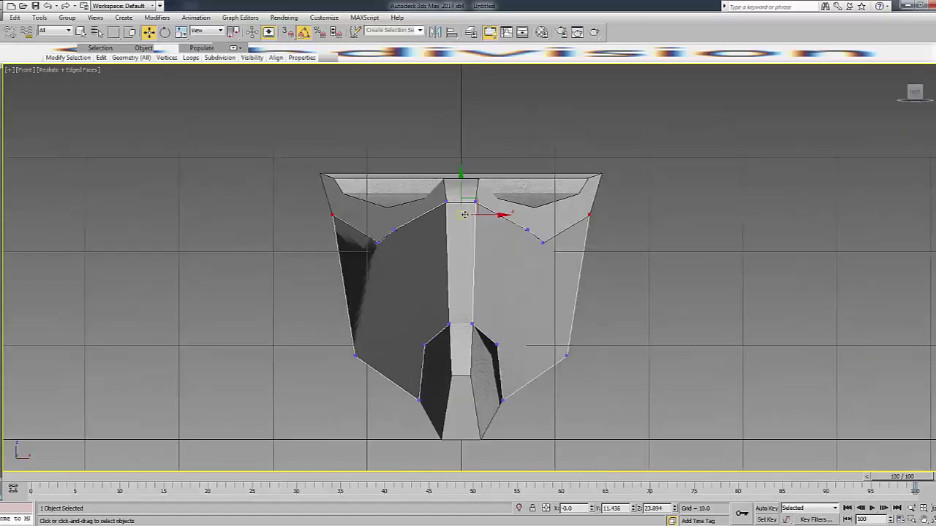
key(F3)
key(r)
mouse_move(552, 223)
mouse_down()
mouse_move(549, 232)
mouse_move(490, 219)
mouse_up()
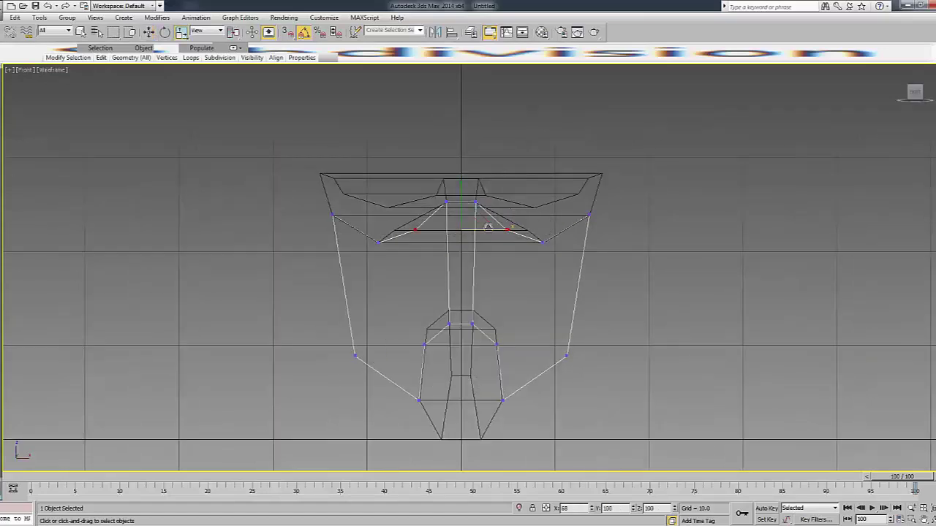
key(F3)
click(720, 197)
click(914, 130)
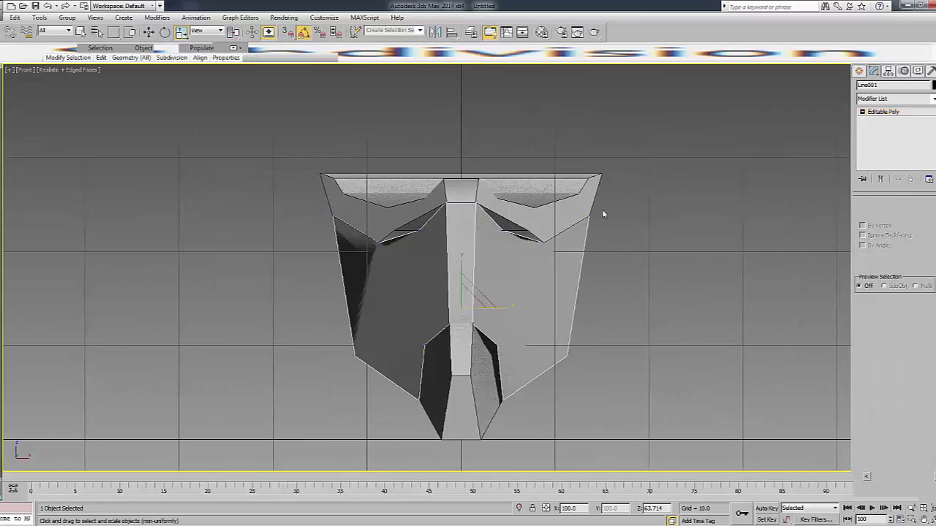
Select the edge loop below the brow and move it up to meet the top piece.
key(2)
double_click(515, 232)
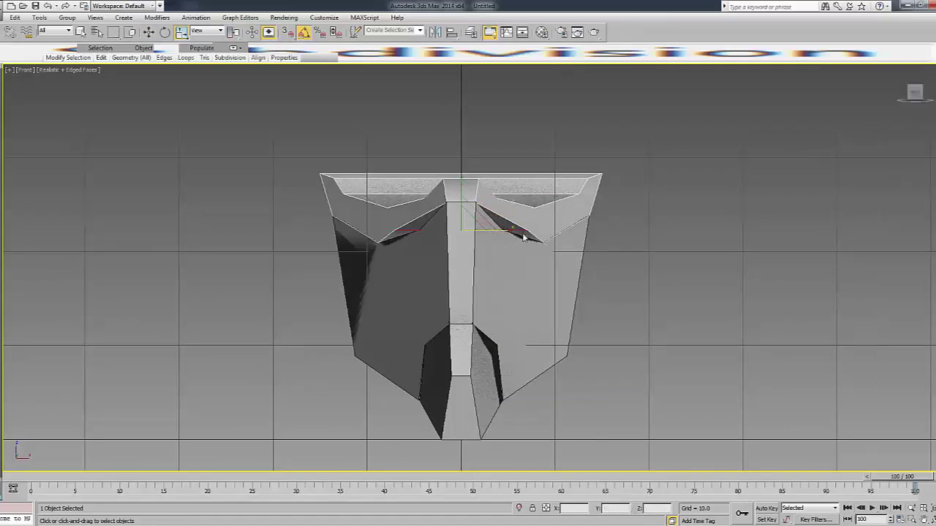
key(F3)
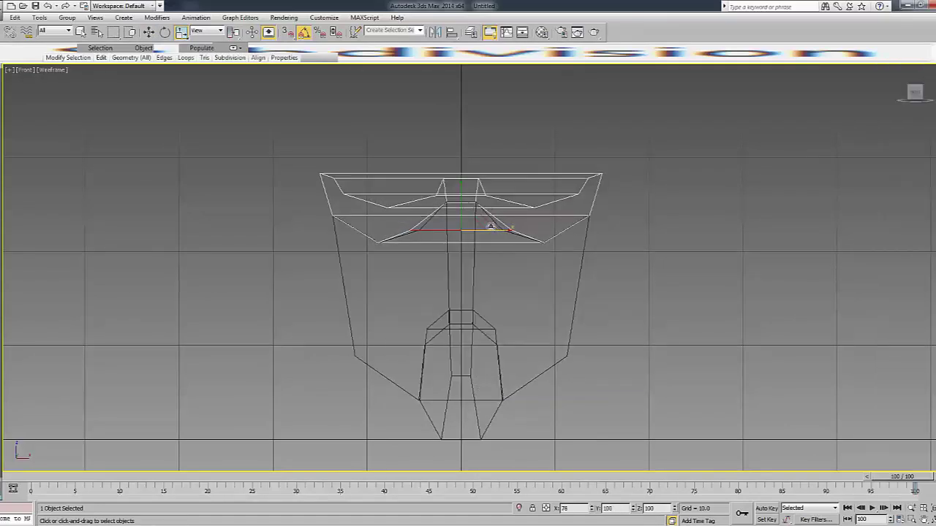
key(F3)
key(F3)
drag(466, 196, 468, 161)
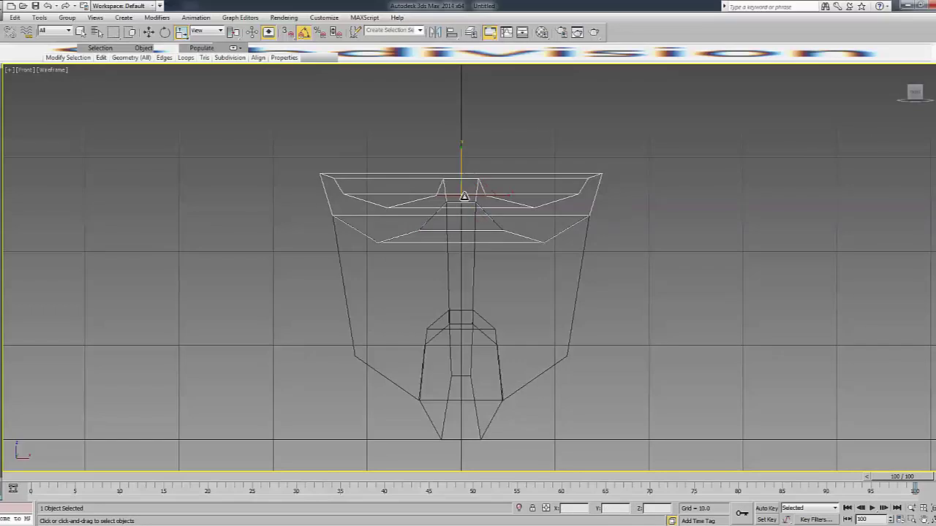
key(F3)
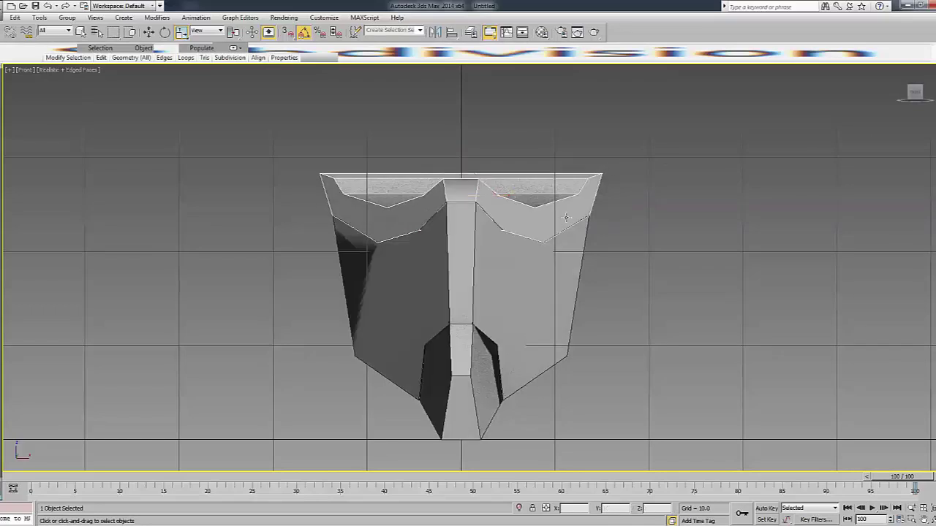
mouse_move(564, 212)
alt+middle_down()
mouse_move(527, 241)
mouse_move(539, 209)
alt+middle_up()
Select vertices on the top of the side piece in wireframe.
key(F3)
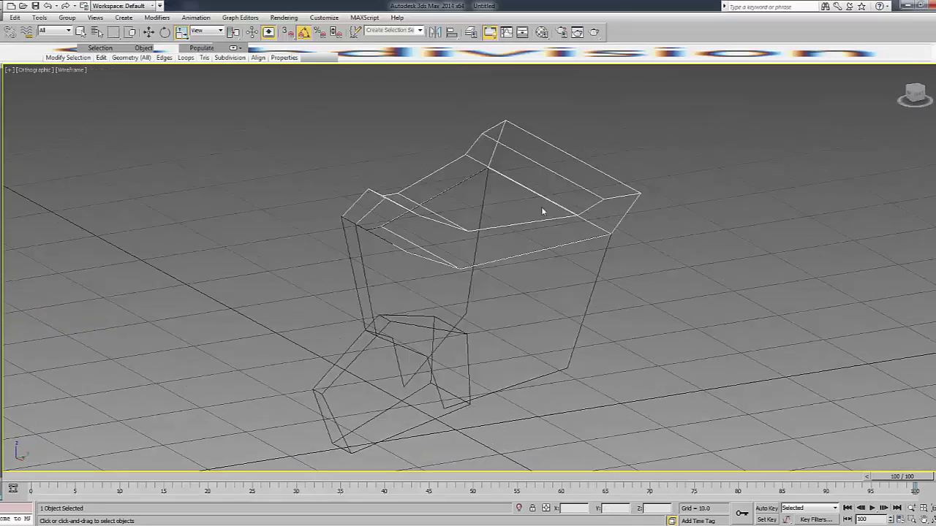
key(1)
key(F3)
drag(437, 210, 447, 249)
key(F3)
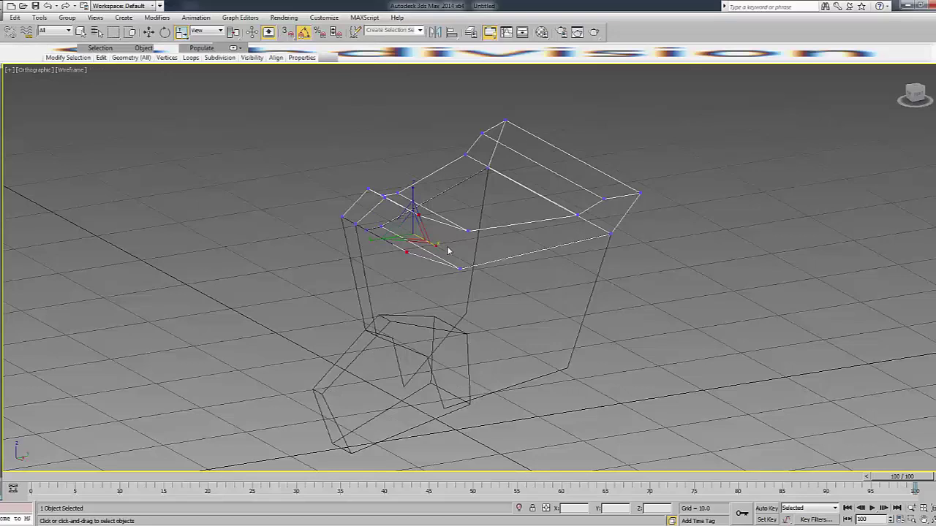
key(w)
key(F3)
key(ctrl+x)
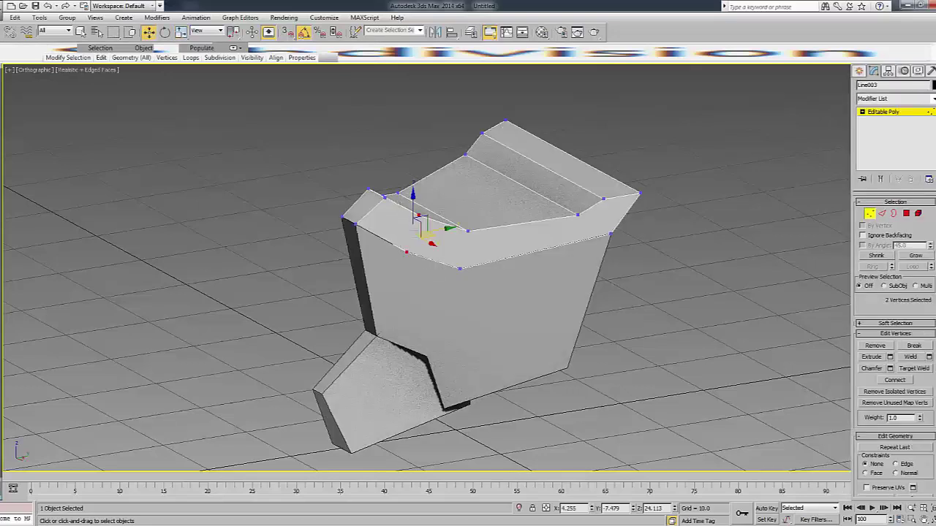
key(ctrl+x)
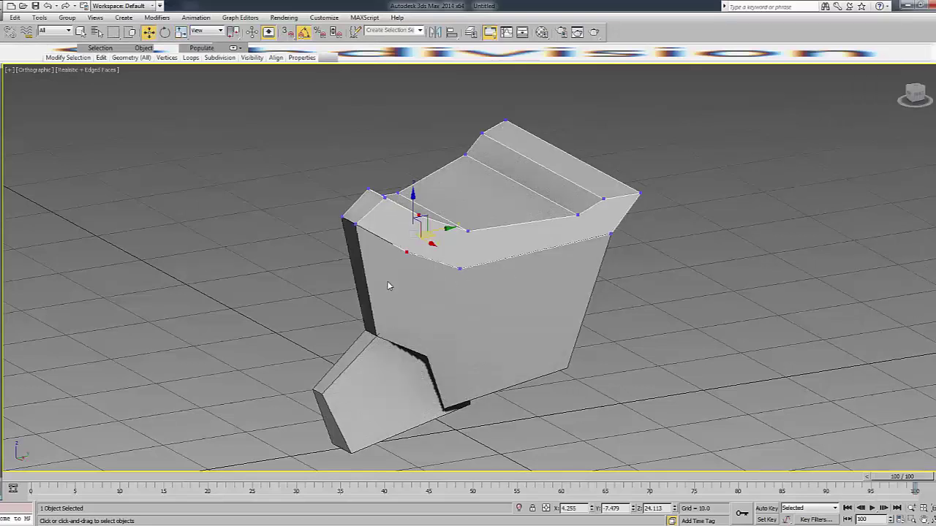
key(ctrl+x)
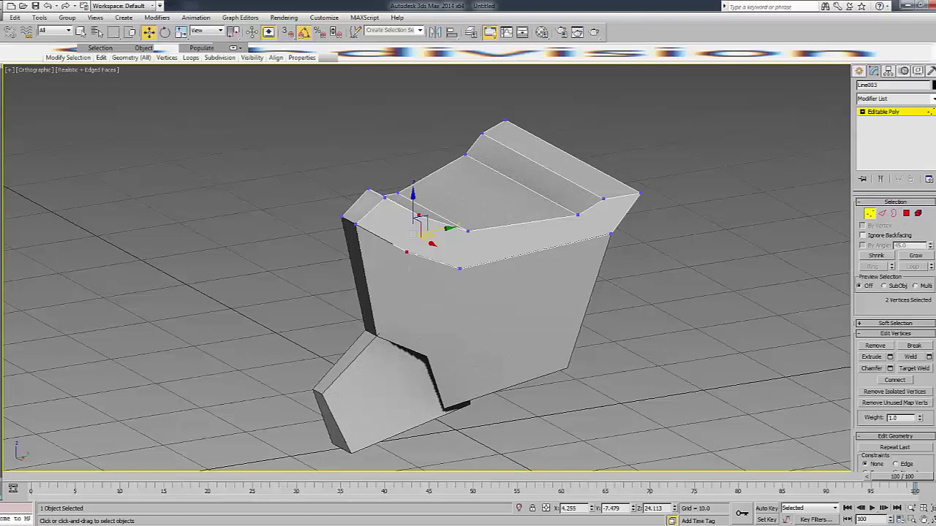
key(ctrl+x)
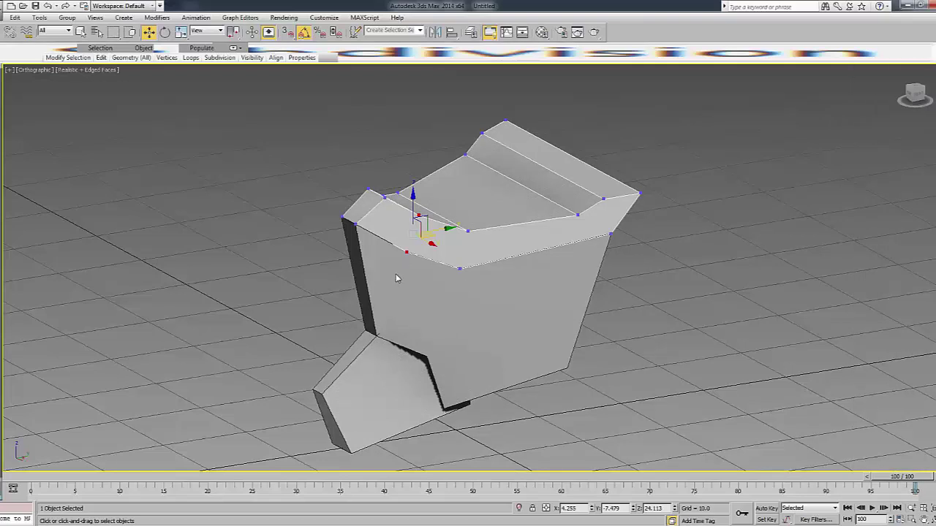
Select all the top vertices and join them with new edges using Connect.
key(F3)
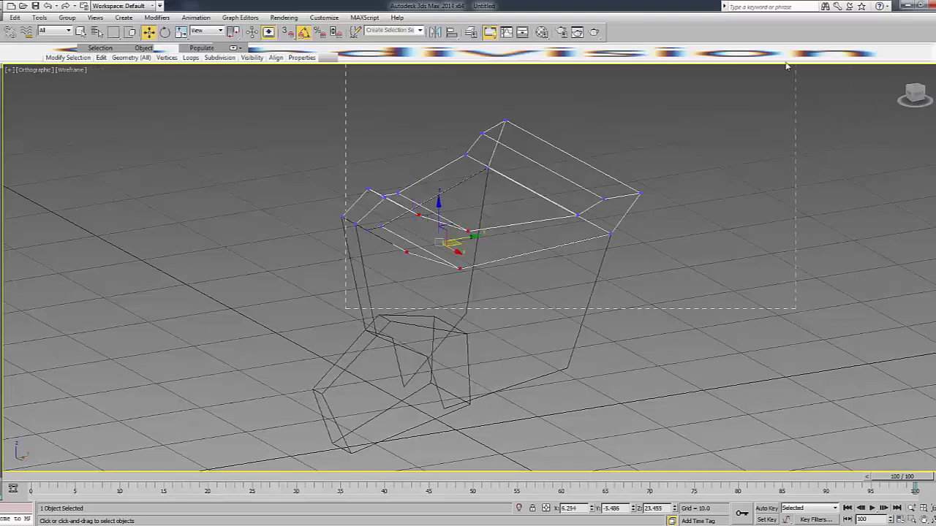
drag(786, 66, 788, 67)
key(F3)
key(ctrl+x)
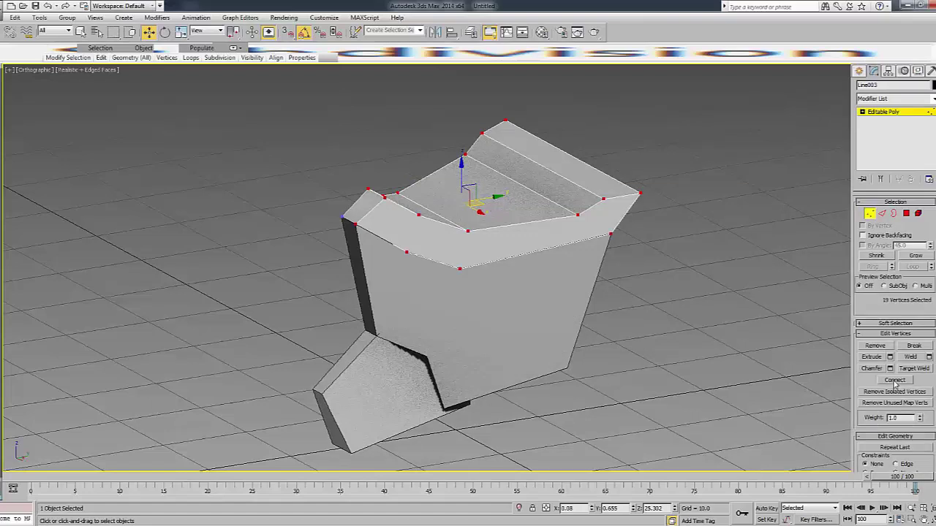
key(ctrl+x)
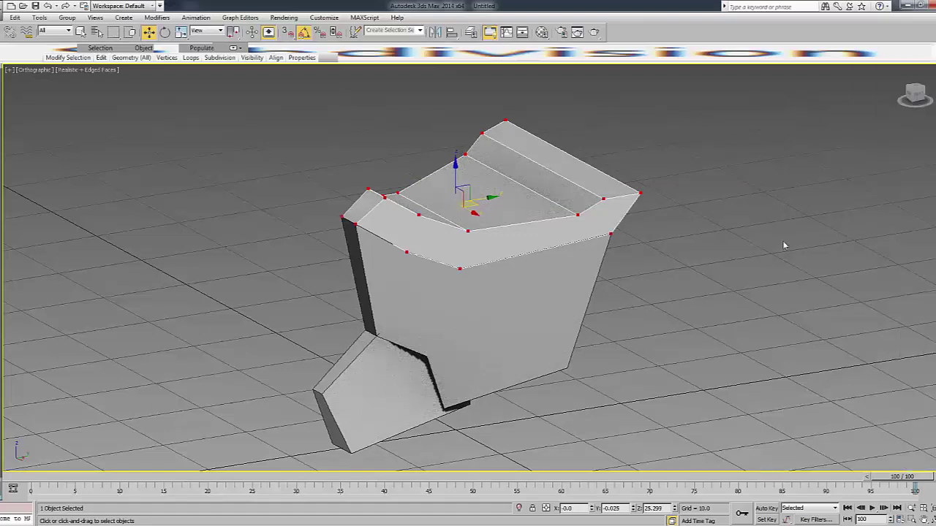
key(ctrl+x)
click(903, 382)
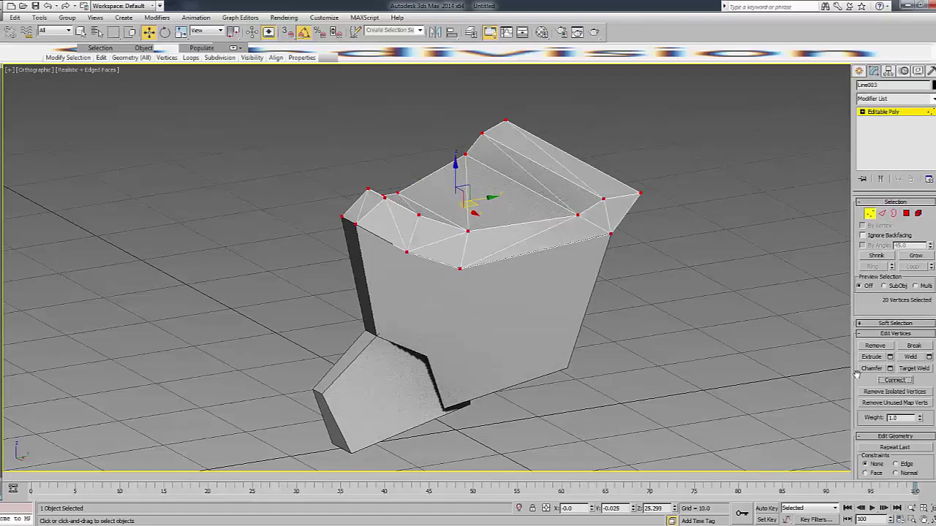
Check the new diagonal, short and front edges on the top at Edge level.
key(2)
key(ctrl+x)
click(435, 262)
click(511, 247)
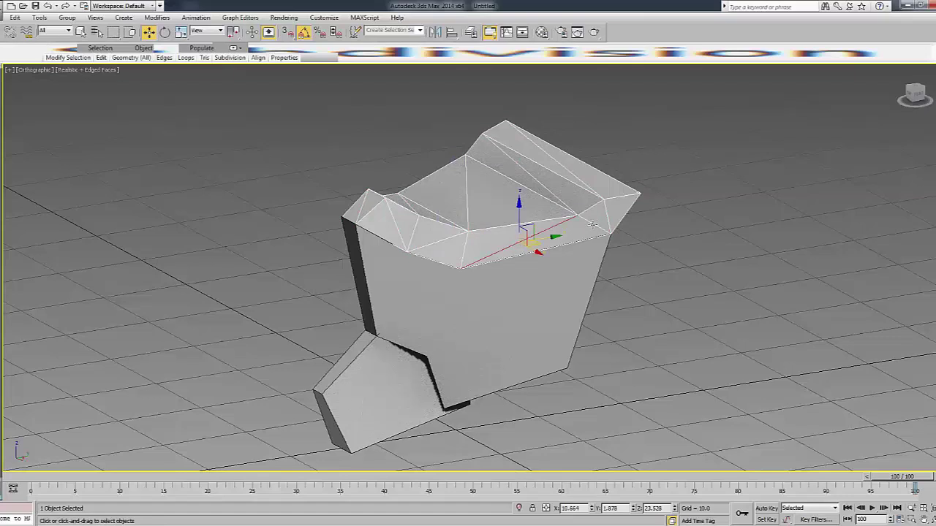
click(466, 236)
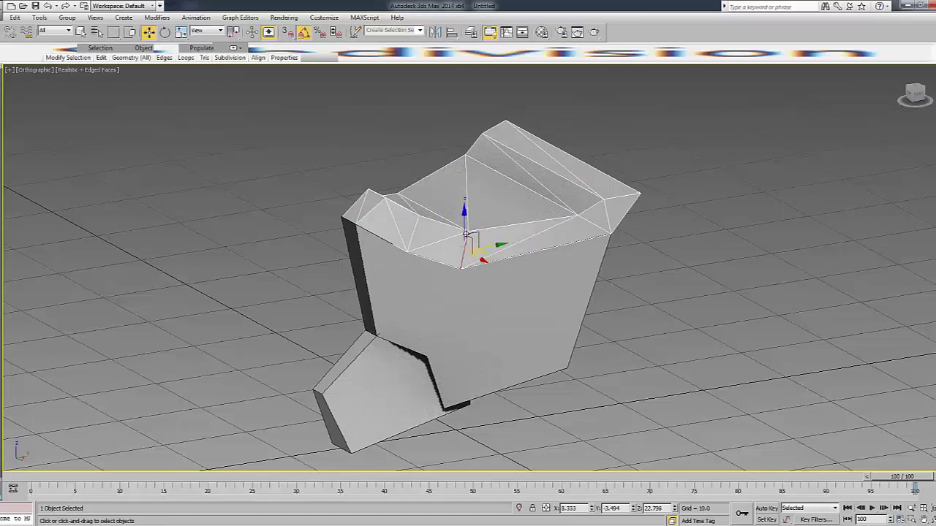
click(510, 248)
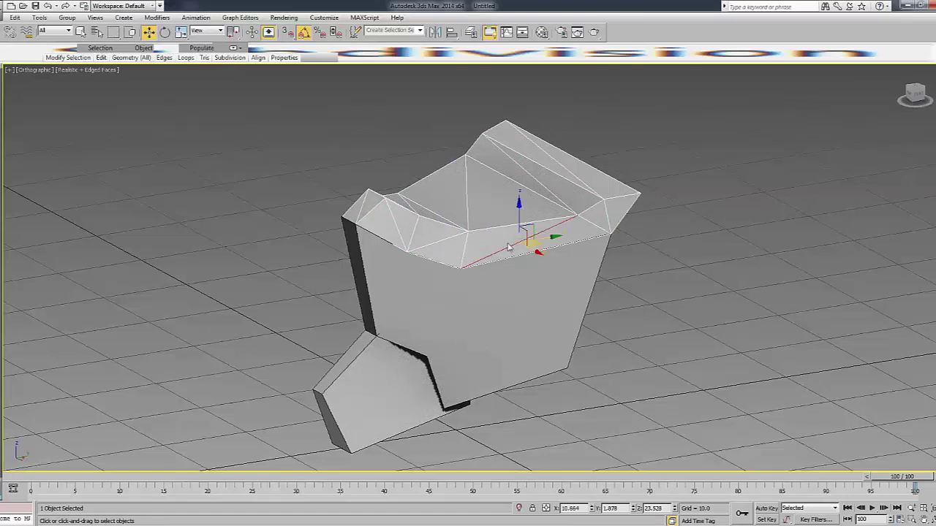
Inspect the resulting triangular facets on the top at Polygon level.
key(4)
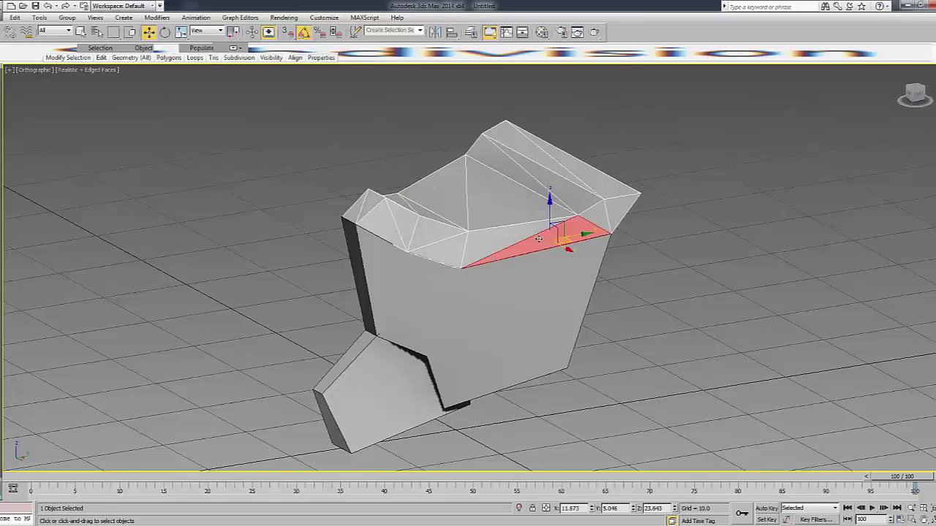
click(553, 251)
click(568, 246)
click(539, 268)
key(ctrl+d)
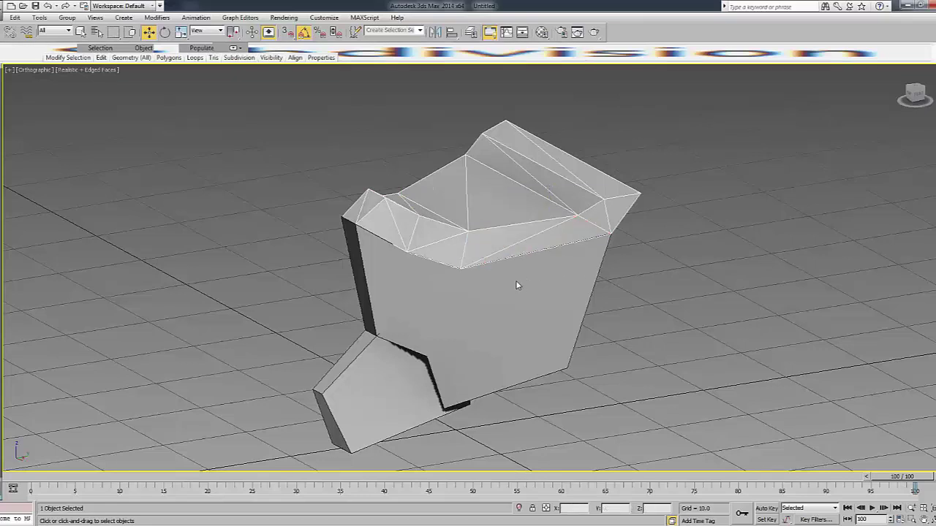
click(484, 254)
click(543, 244)
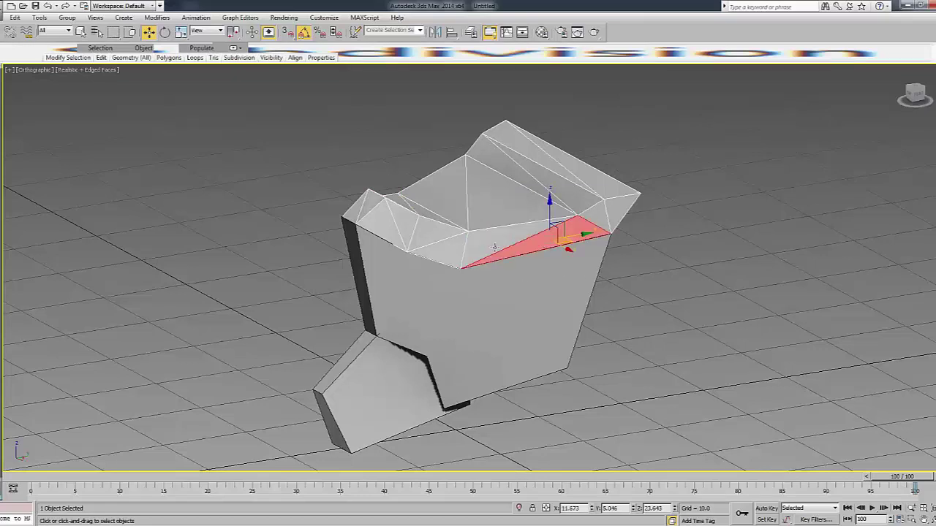
click(534, 247)
click(535, 248)
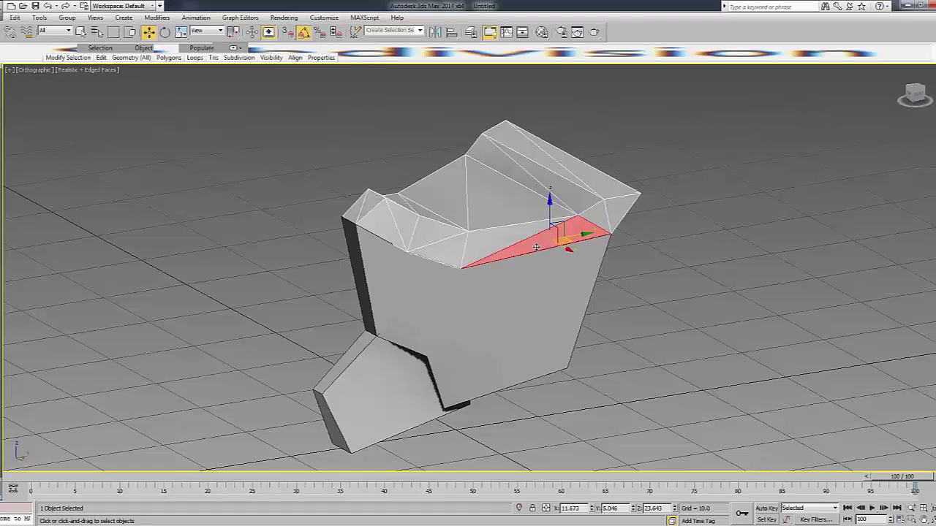
click(507, 273)
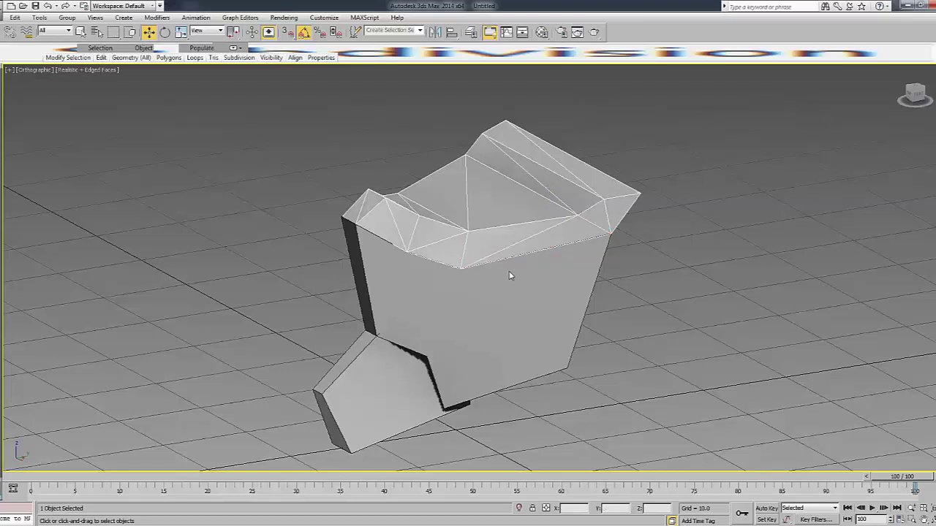
click(585, 247)
click(577, 255)
click(578, 259)
click(578, 258)
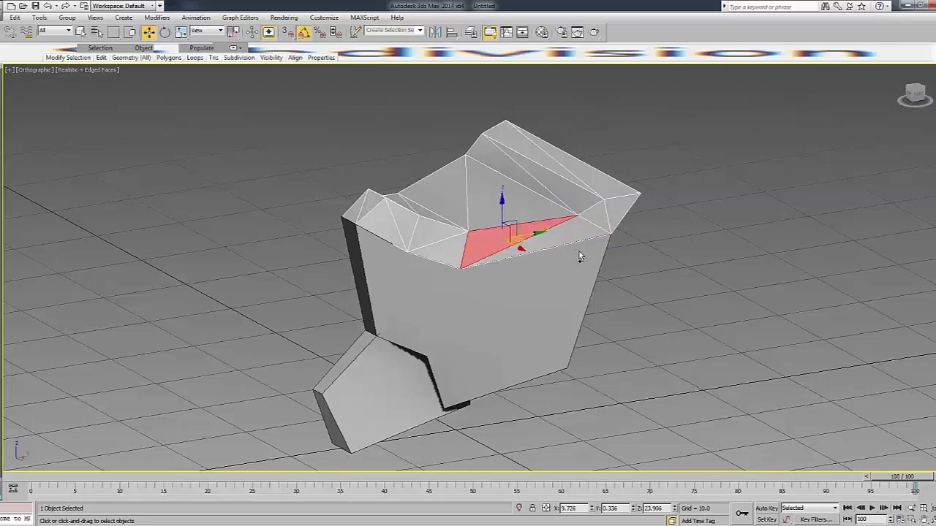
click(578, 257)
click(579, 256)
click(579, 256)
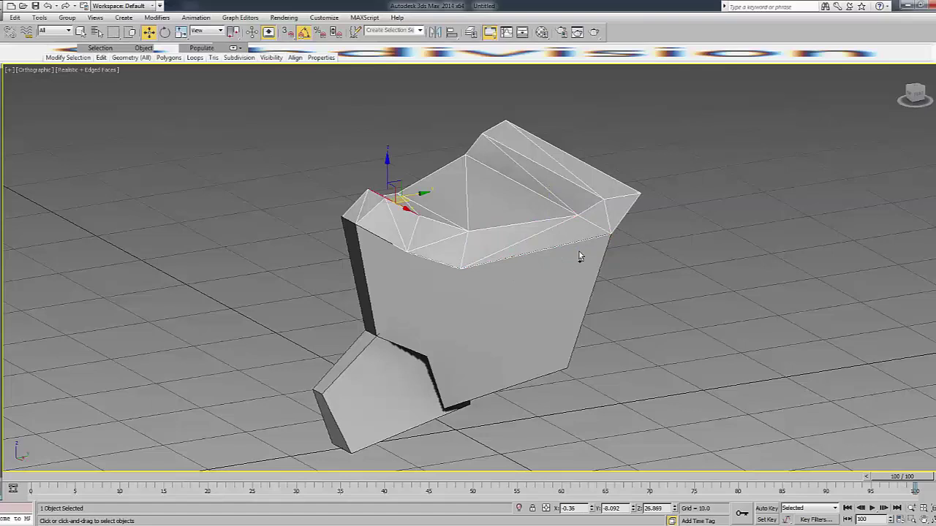
Finish splitting the chosen edges and orbit to view the piece's top in wireframe.
key(2)
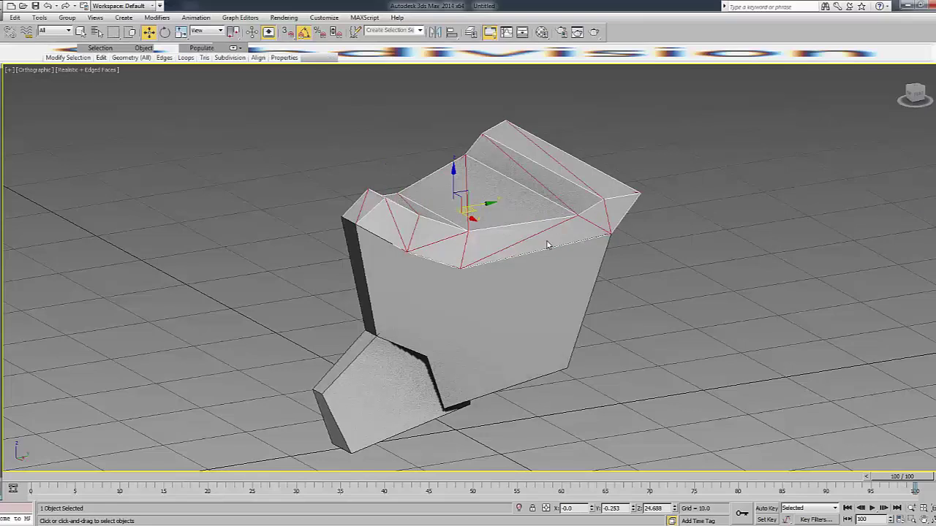
right_click(545, 241)
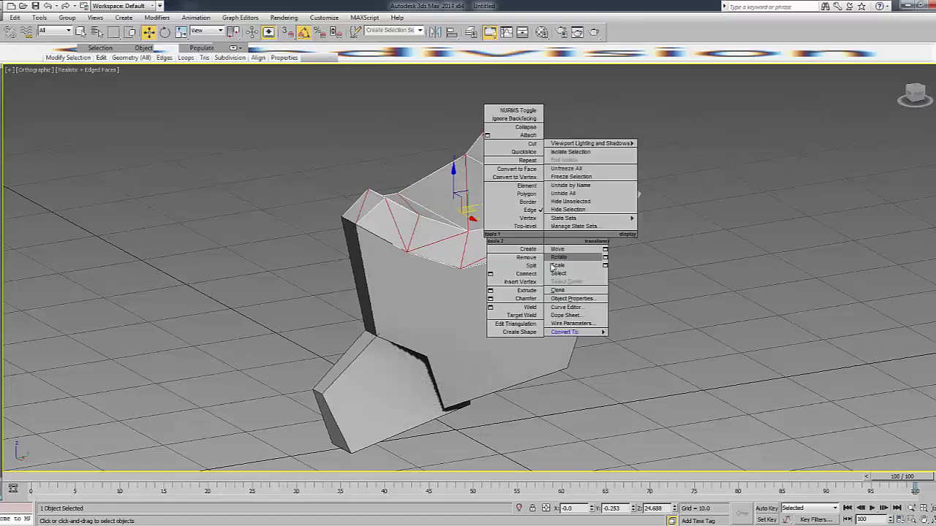
click(536, 265)
key(F3)
key(F3)
key(1)
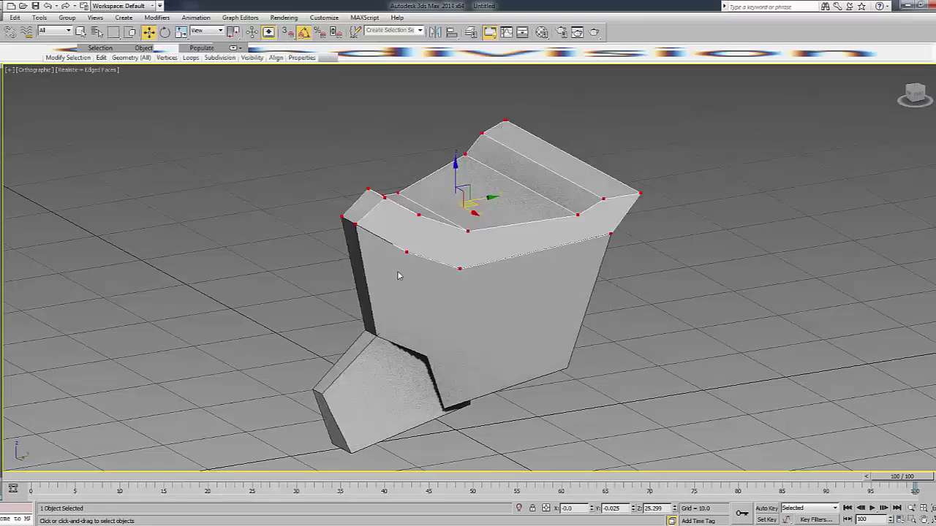
alt+middle_drag(685, 213, 379, 271)
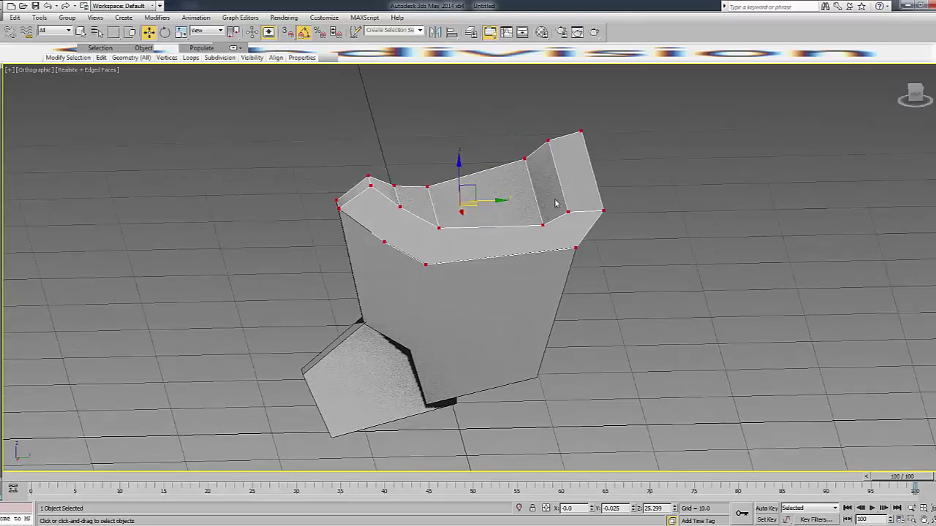
key(F3)
Connect the left-end top vertices and the next pair with new edges.
drag(391, 231, 407, 204)
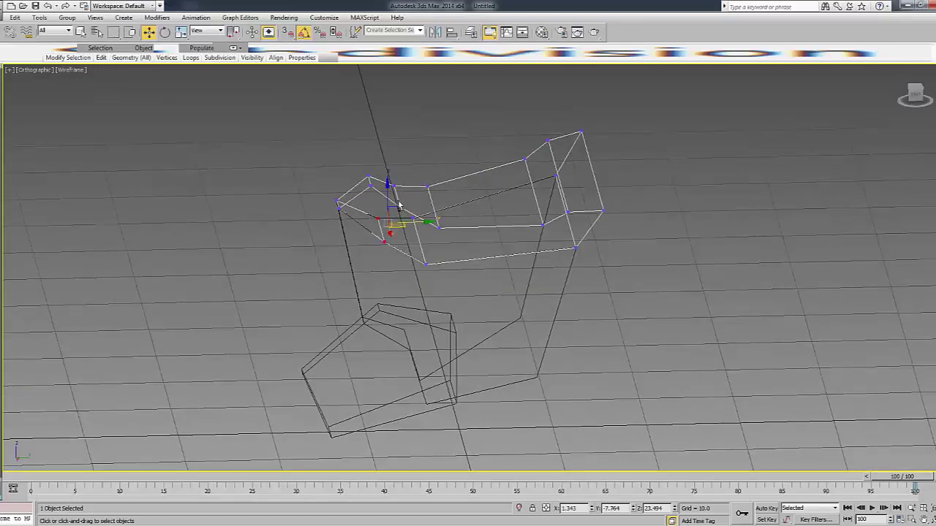
ctrl+click(399, 208)
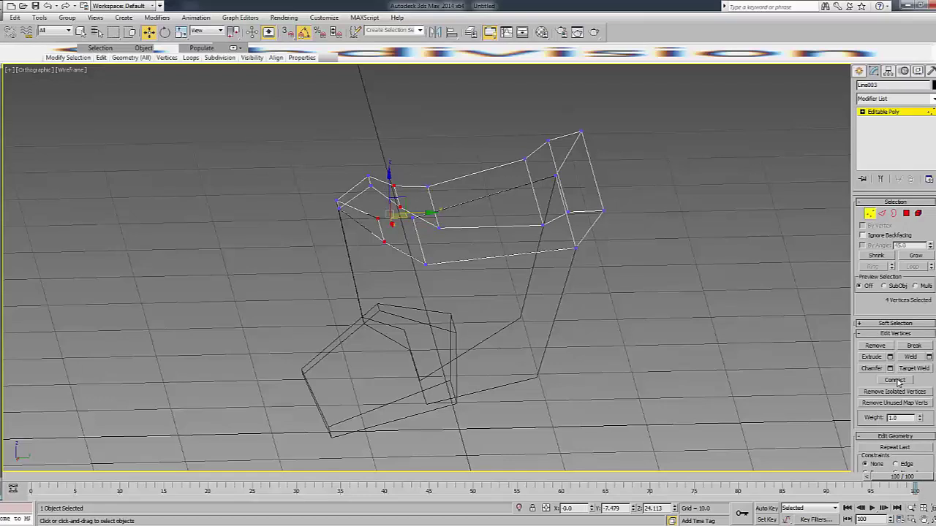
click(897, 381)
key(F3)
key(F3)
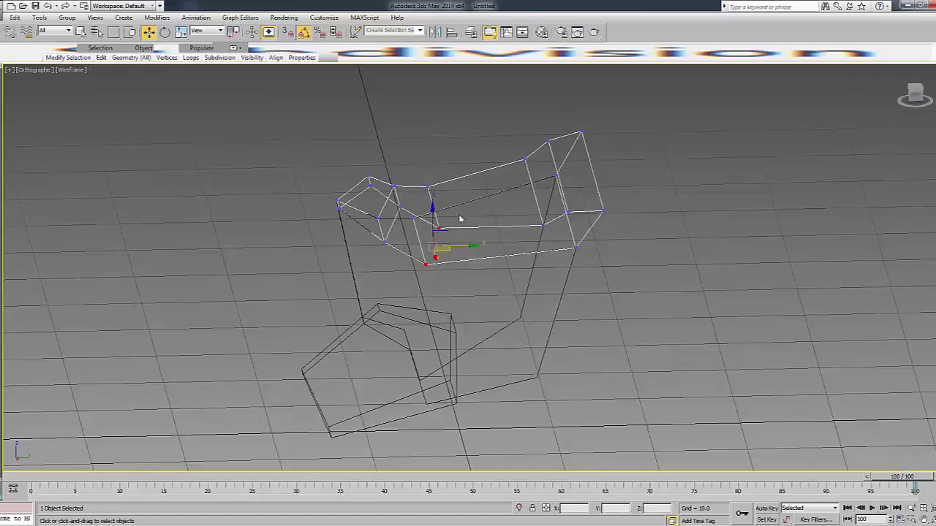
ctrl+click(412, 217)
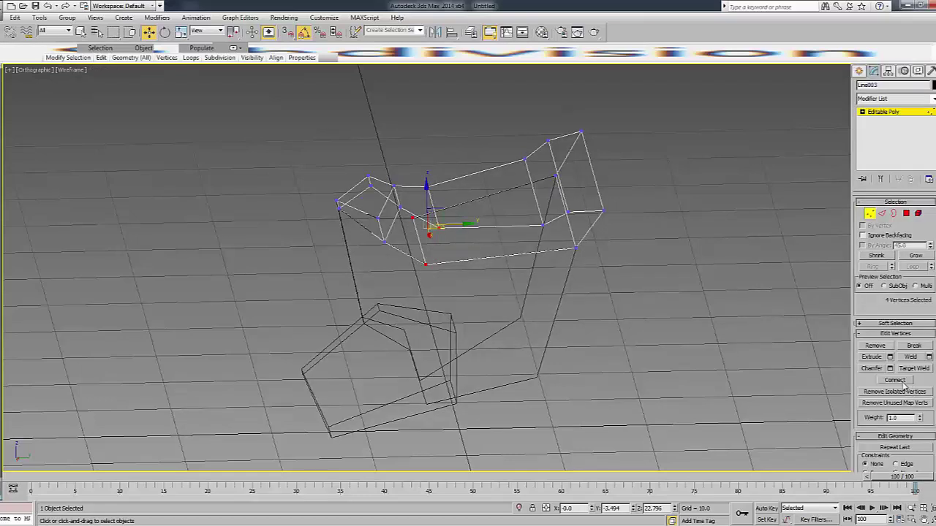
click(899, 381)
Connect the right-end top vertices, then exit vertex editing and deselect the piece.
drag(521, 275, 577, 236)
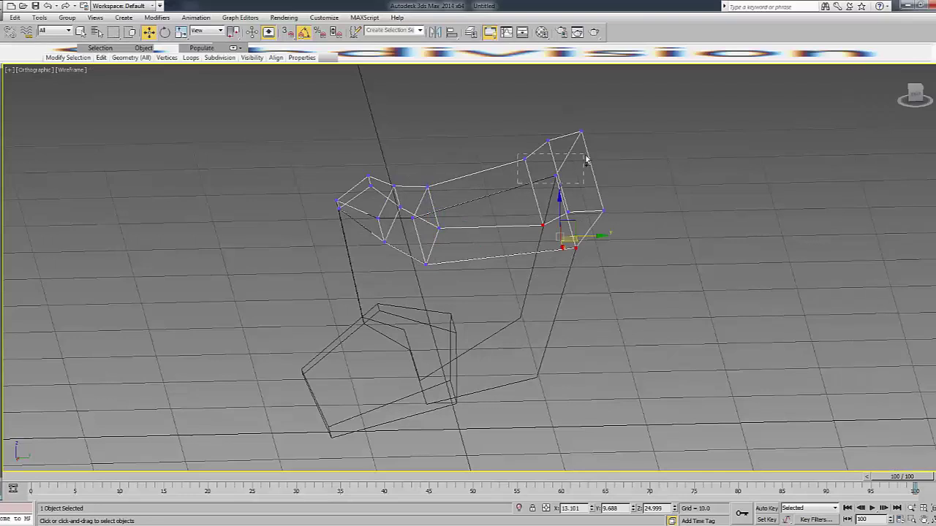
drag(586, 159, 586, 183)
key(F3)
click(660, 219)
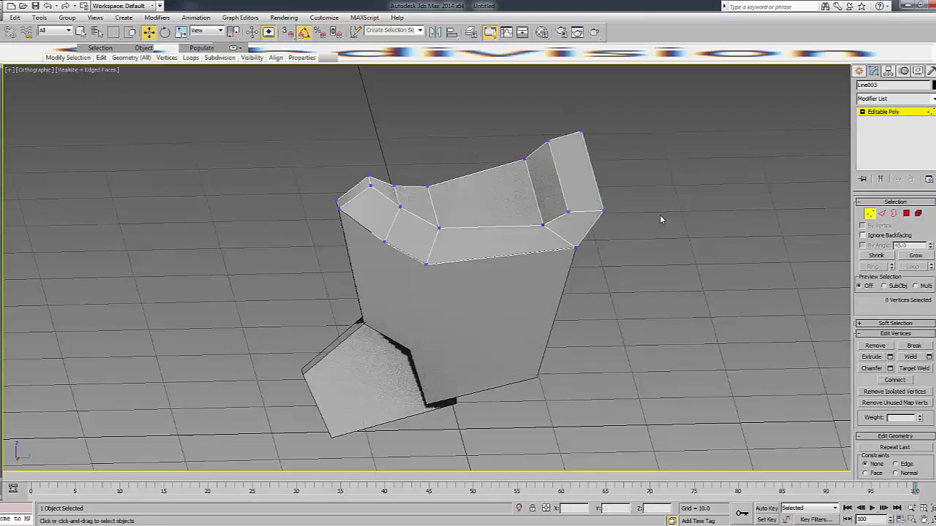
click(900, 112)
click(831, 84)
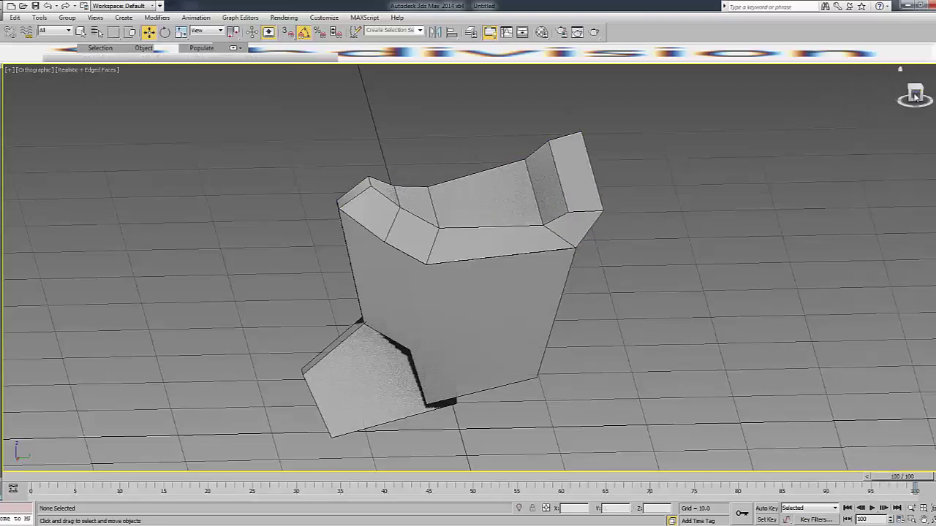
drag(913, 93, 877, 95)
Select the mask mesh in the Front view and enter Vertex editing.
click(585, 175)
key(f)
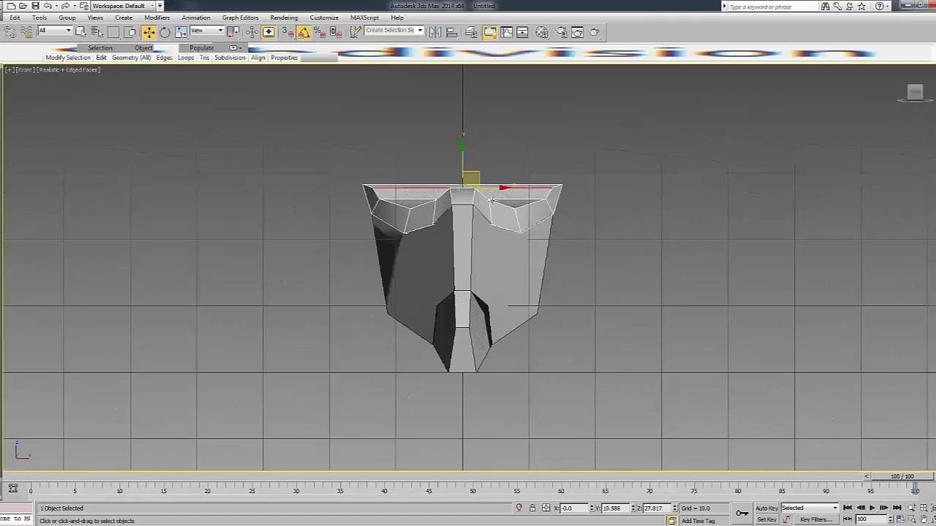
key(q)
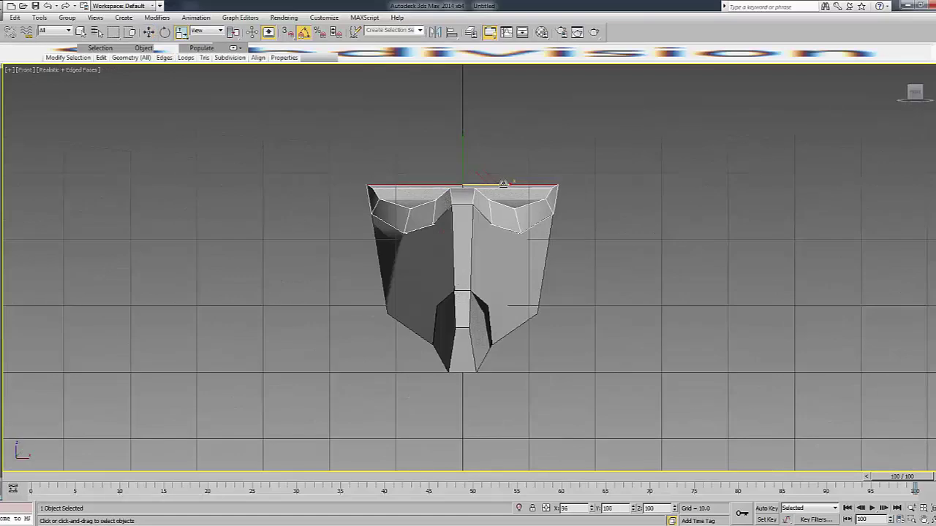
key(r)
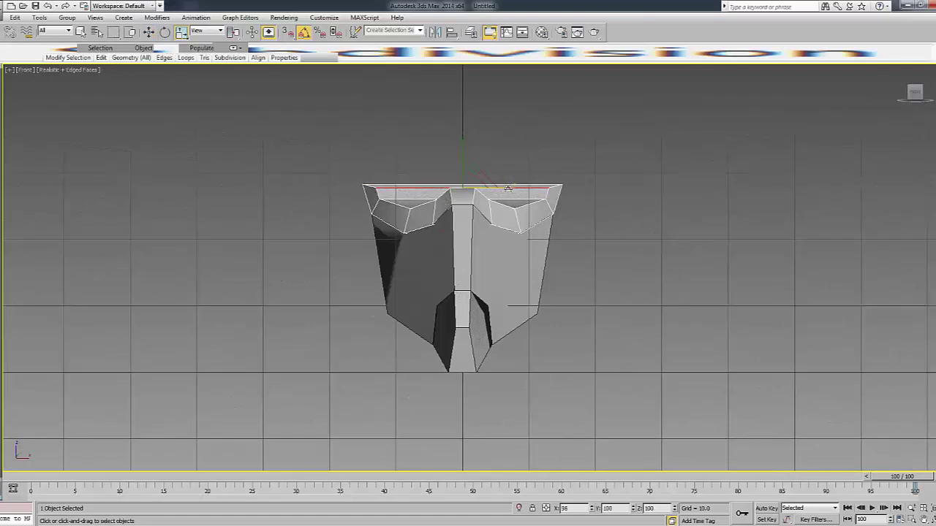
click(755, 172)
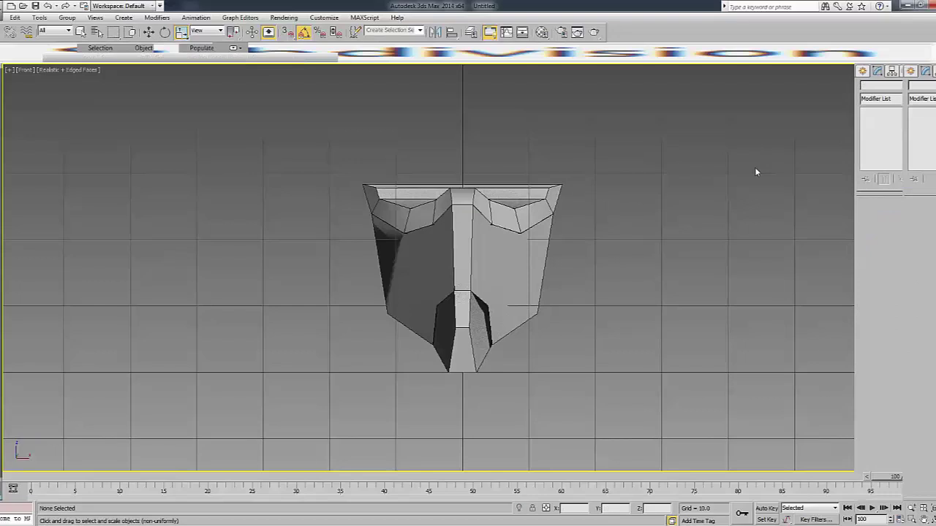
click(527, 269)
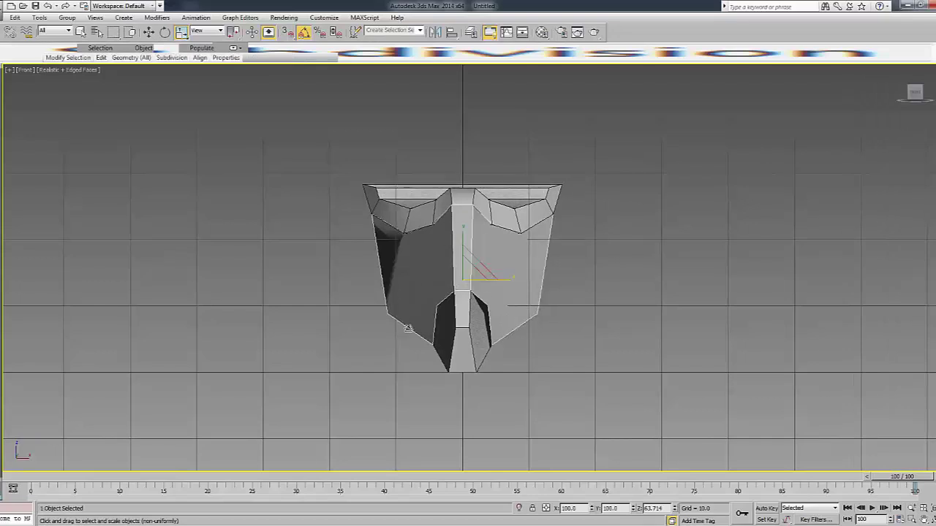
key(1)
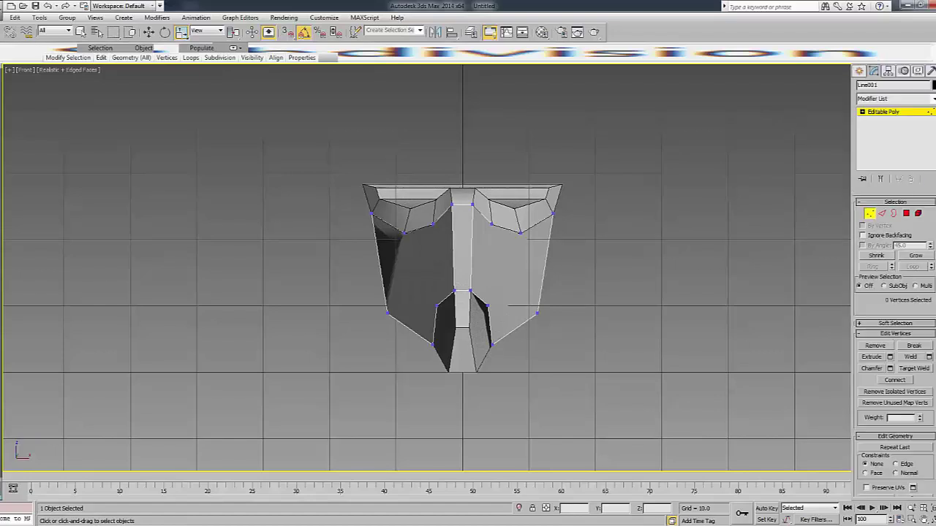
Cut a new edge from the upper right rim vertex down toward the lower notch.
scroll(892, 323, down, 2)
scroll(915, 381, down, 2)
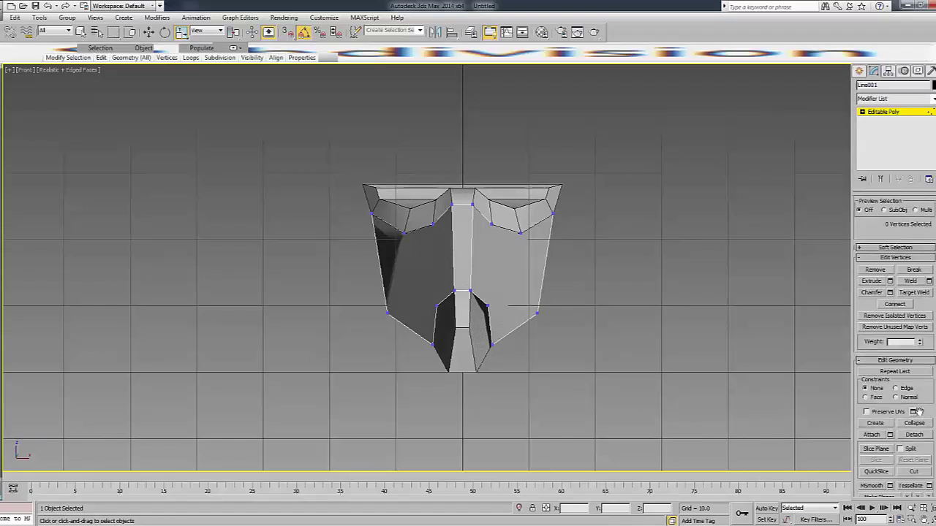
click(915, 472)
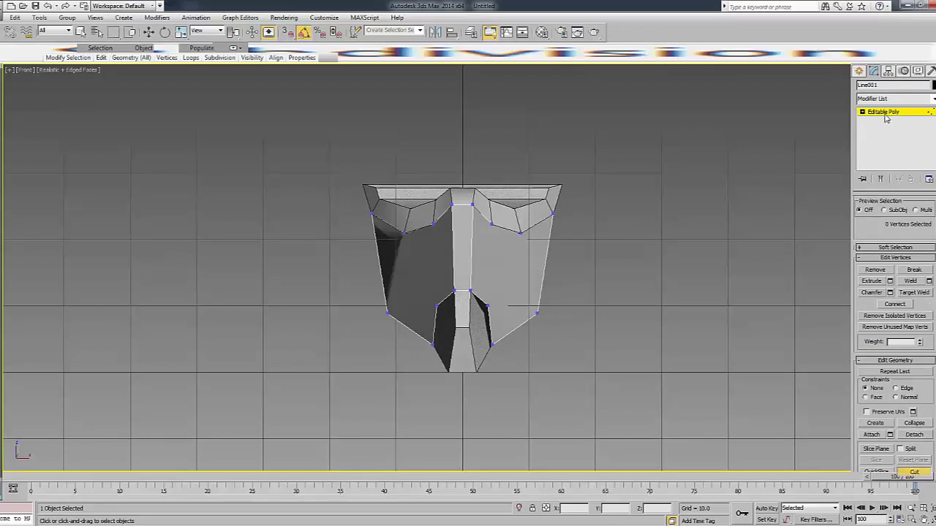
scroll(927, 426, down, 2)
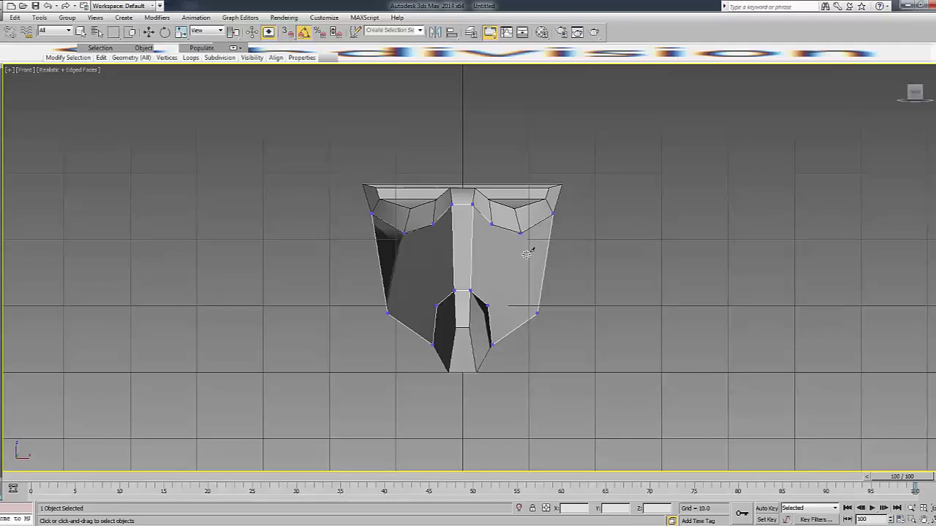
scroll(532, 238, up, 2)
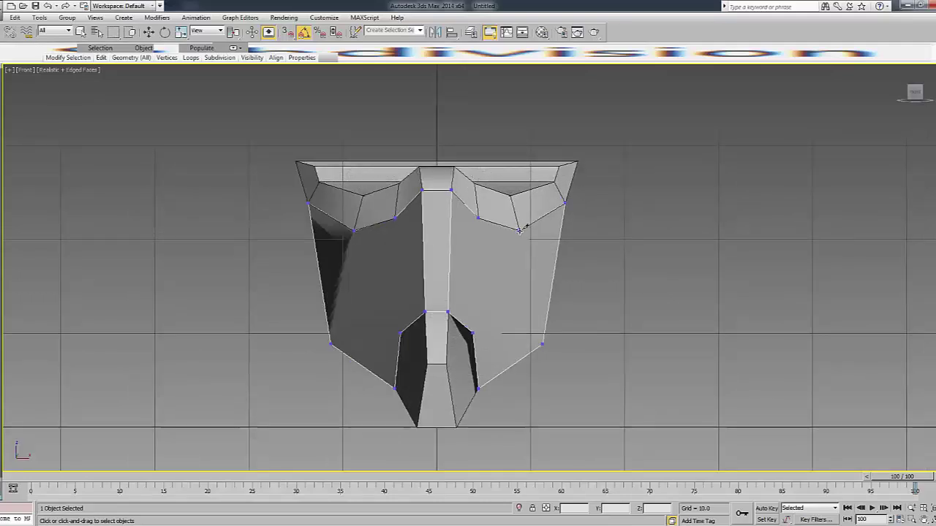
click(518, 231)
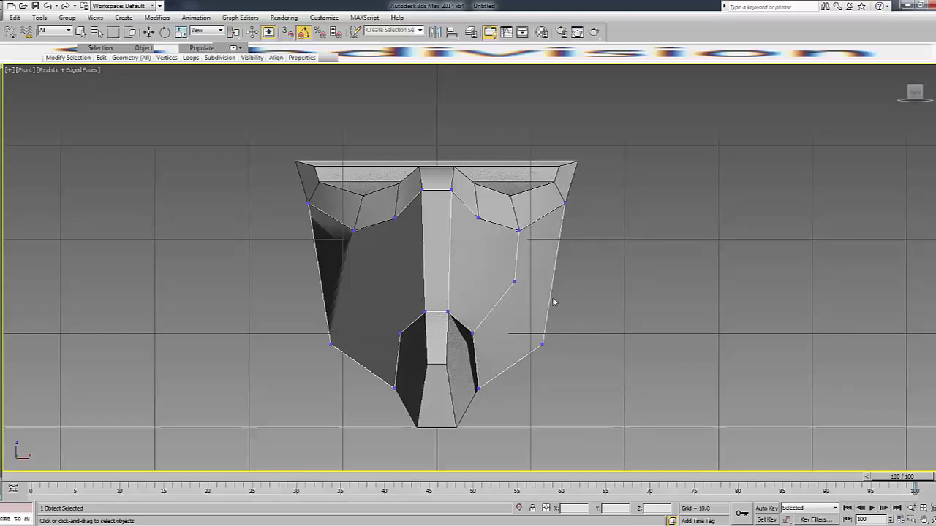
key(w)
key(F3)
click(514, 282)
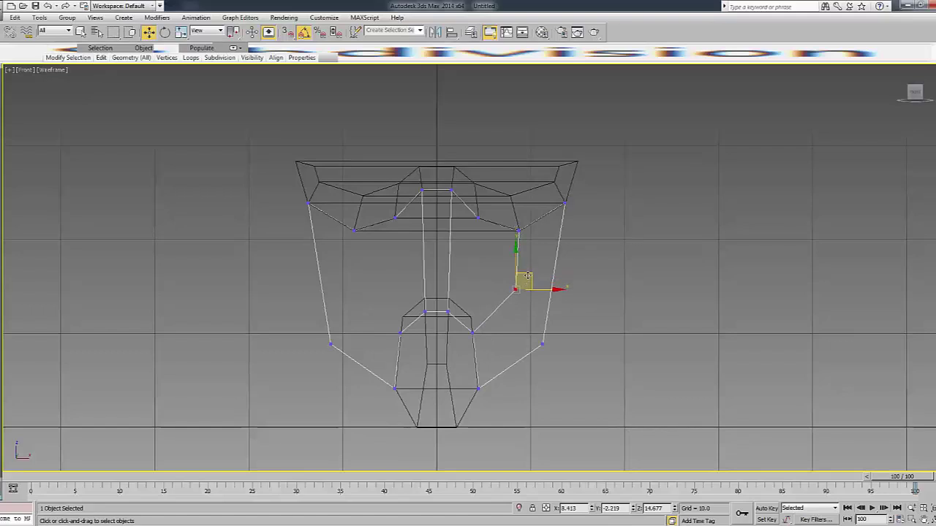
Chamfer the new cut edges into a thin doubled groove.
key(2)
key(F3)
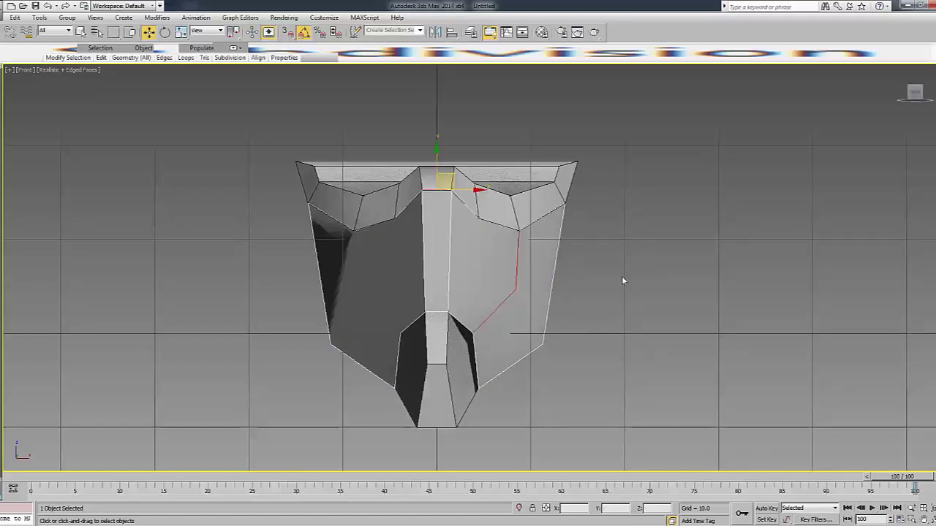
key(1)
key(F3)
key(F3)
right_click(514, 287)
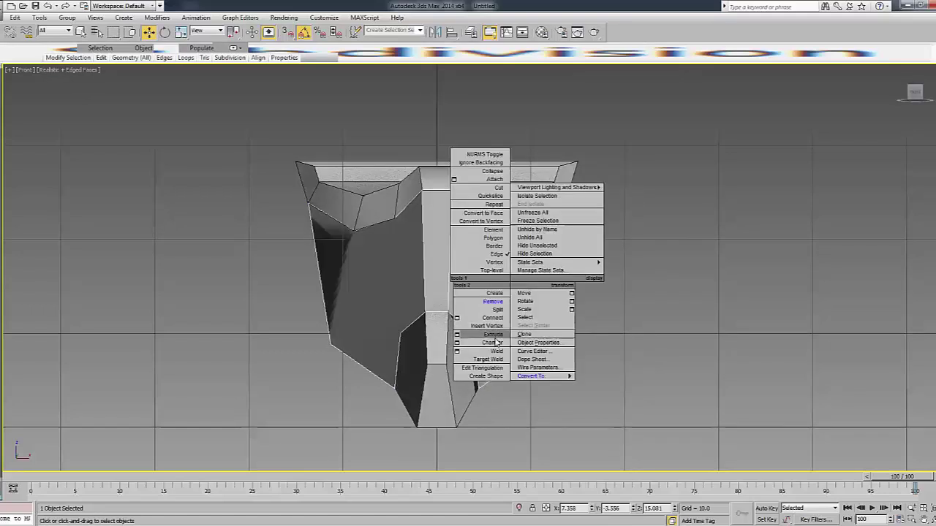
click(510, 306)
key(F3)
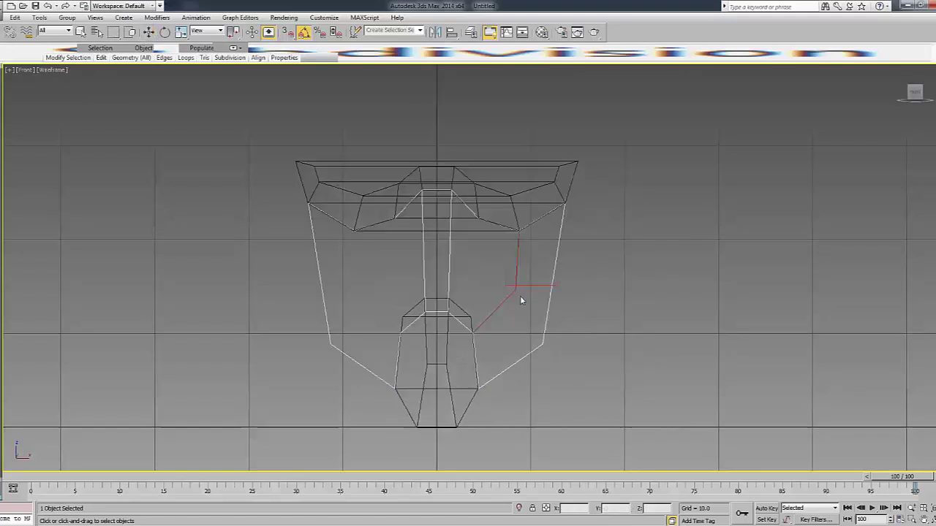
key(w)
right_click(515, 284)
click(496, 344)
key(F3)
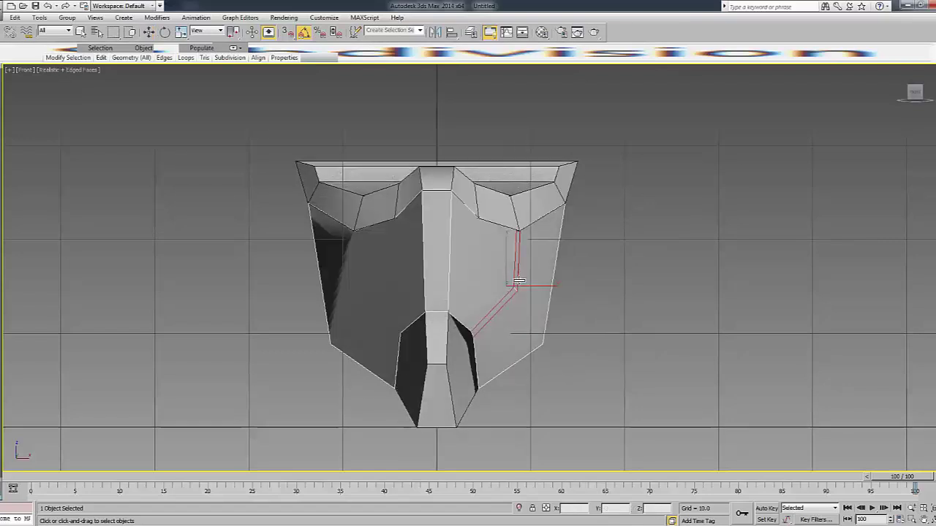
drag(518, 281, 518, 274)
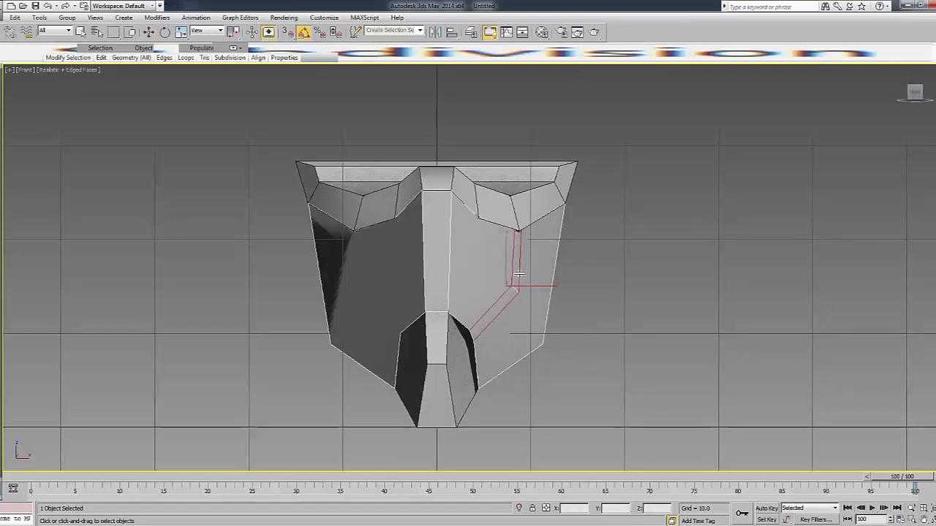
drag(518, 273, 543, 260)
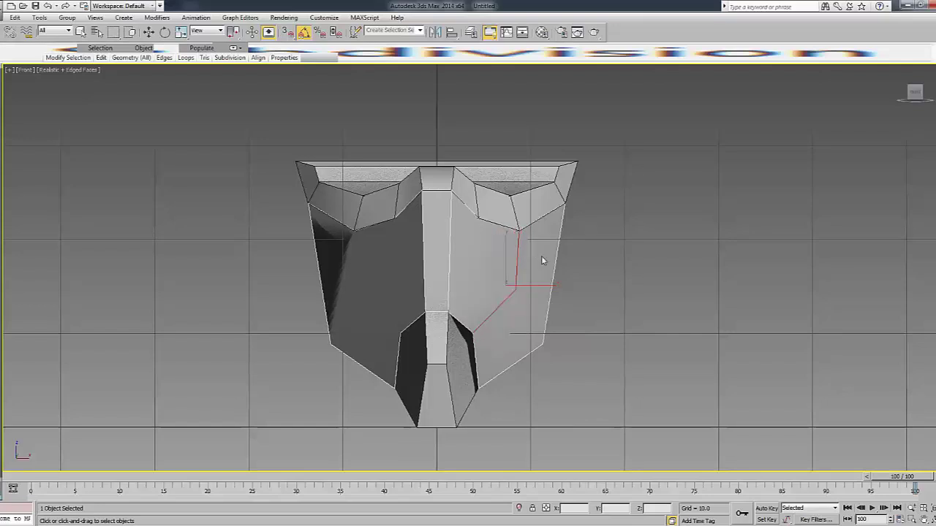
Shift the cut's middle vertex slightly sideways to crease the right front face.
key(1)
key(F3)
key(F3)
mouse_move(533, 253)
alt+middle_down()
mouse_move(563, 253)
mouse_move(475, 279)
alt+middle_up()
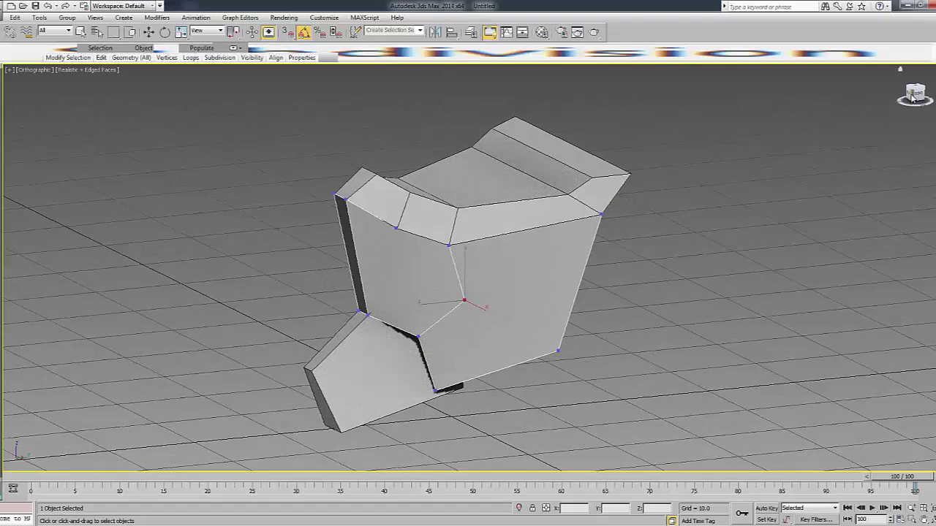
key(w)
alt+middle_drag(527, 265, 434, 280)
drag(467, 291, 449, 291)
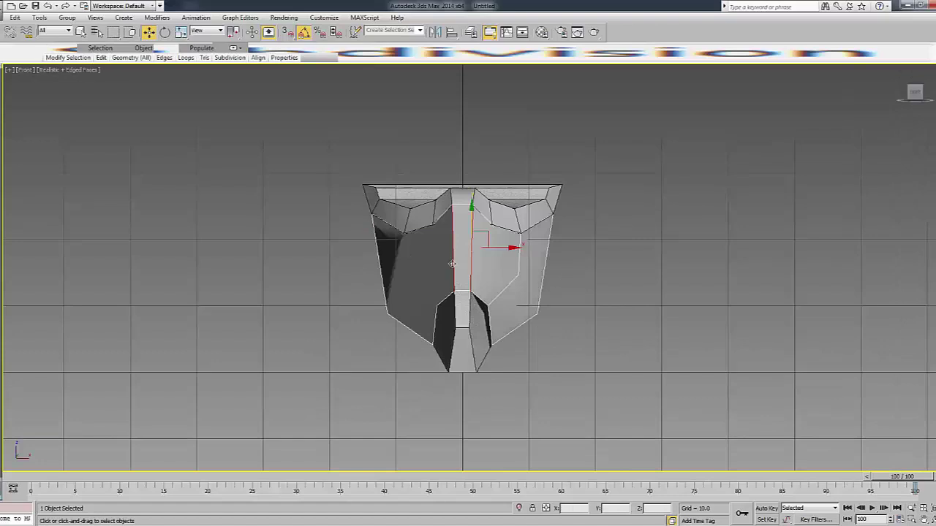
scroll(458, 270, up, 2)
Connect the centre strip's two vertical edges with 2 segments.
right_click(514, 210)
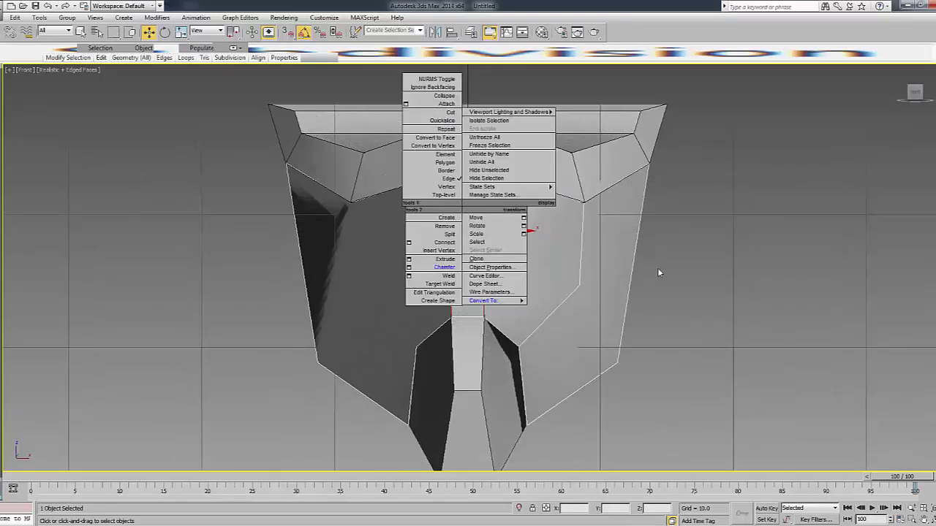
click(447, 255)
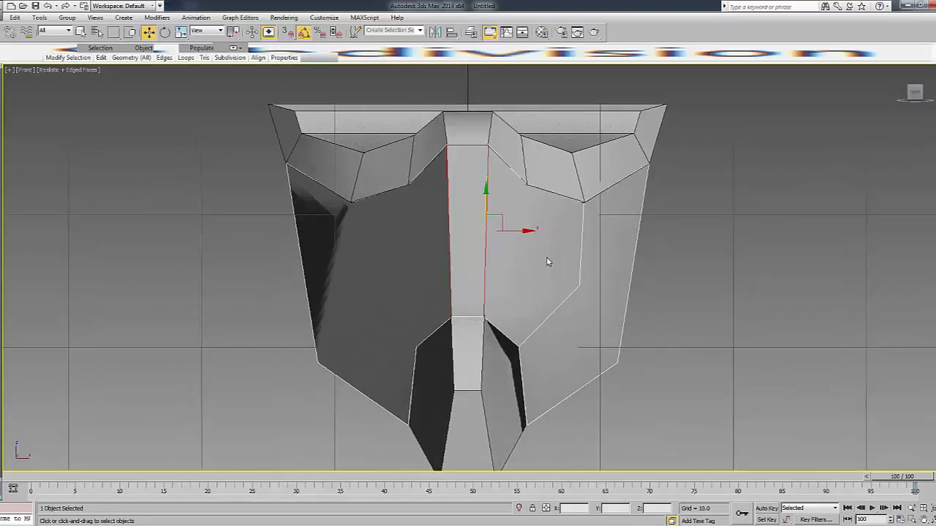
key(1)
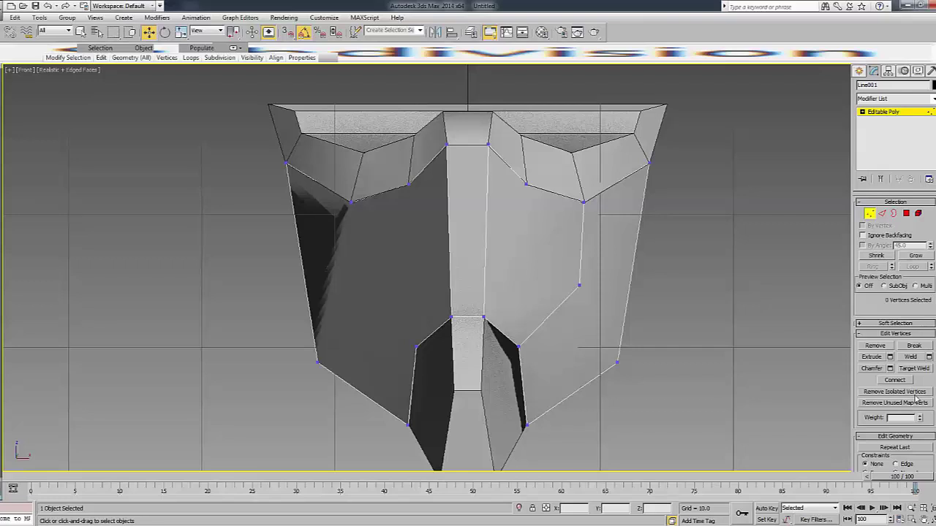
scroll(914, 410, down, 1)
scroll(913, 439, down, 1)
click(915, 486)
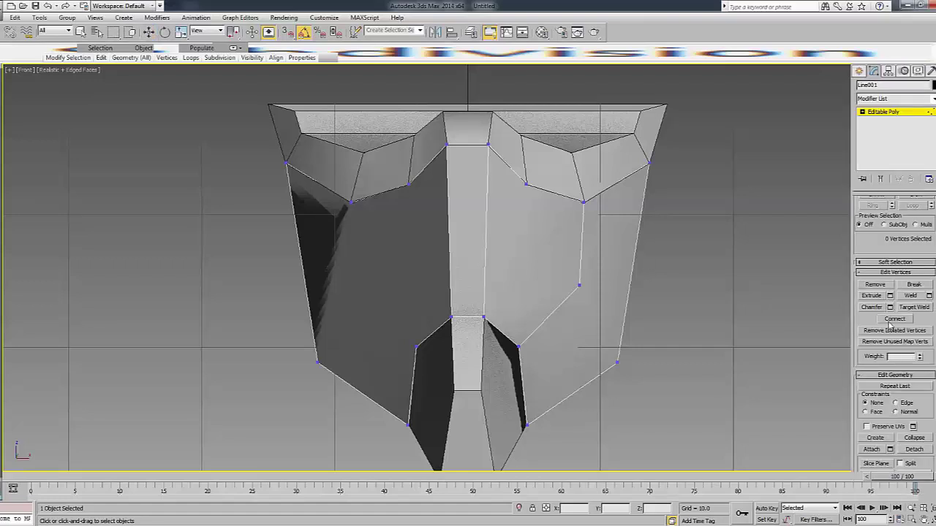
key(2)
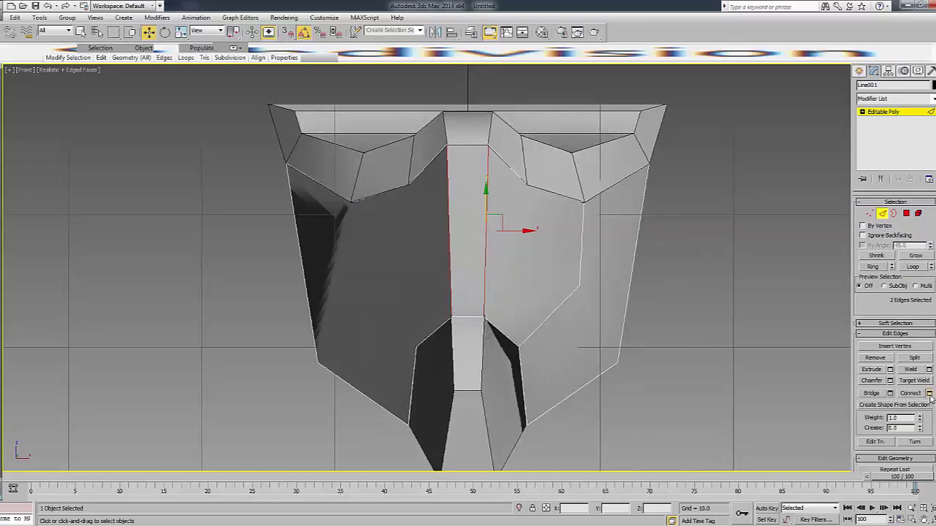
click(929, 393)
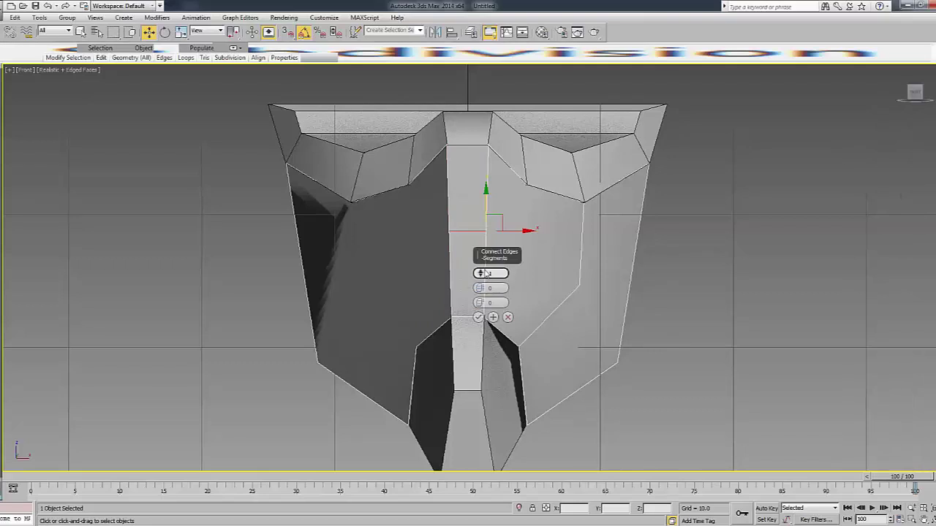
drag(484, 273, 488, 349)
drag(500, 282, 491, 283)
click(480, 274)
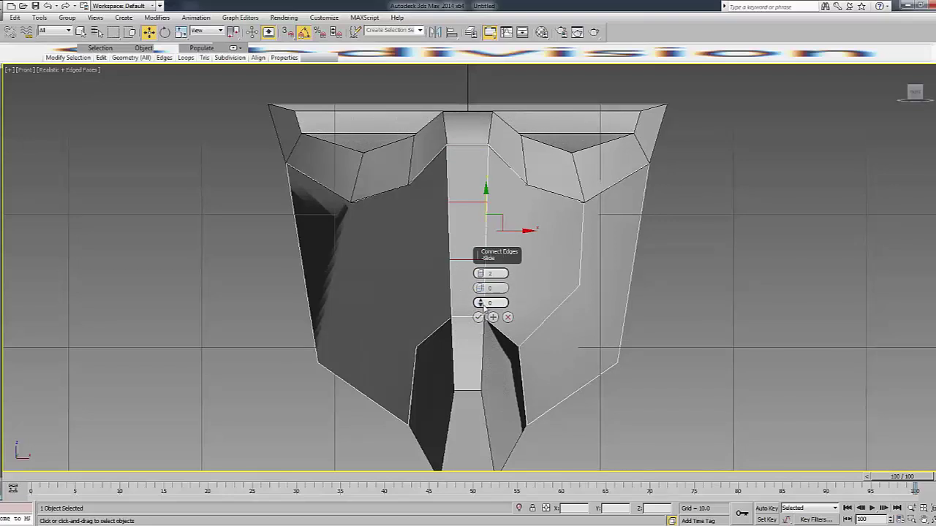
Slide the two new horizontal edges up the strip and apply the connection.
mouse_move(478, 302)
mouse_down()
mouse_move(480, 394)
mouse_move(481, 329)
mouse_up()
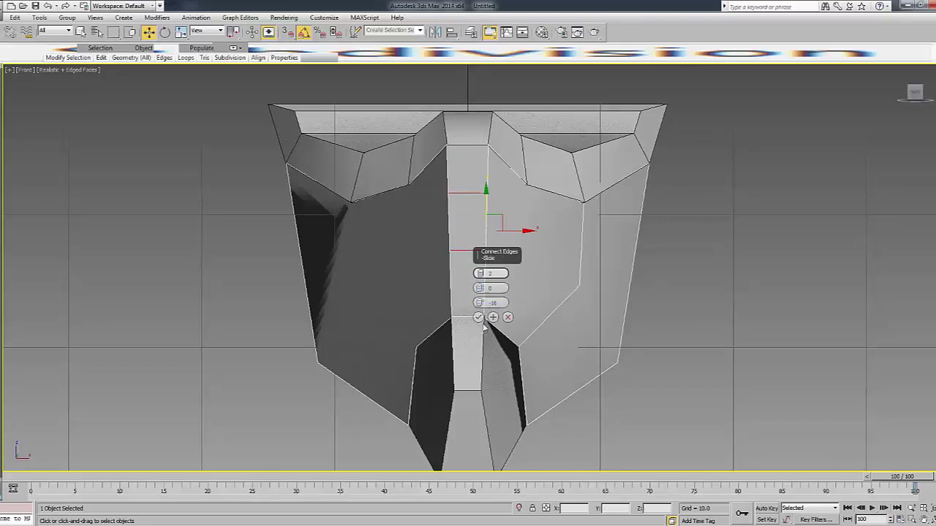
mouse_move(480, 288)
mouse_down()
mouse_move(492, 317)
mouse_move(488, 413)
mouse_move(484, 259)
mouse_up()
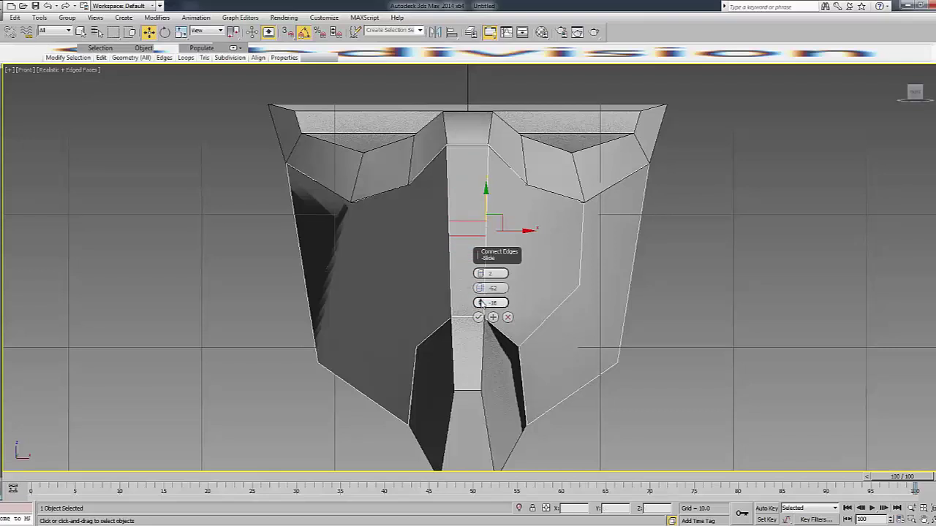
drag(479, 302, 485, 443)
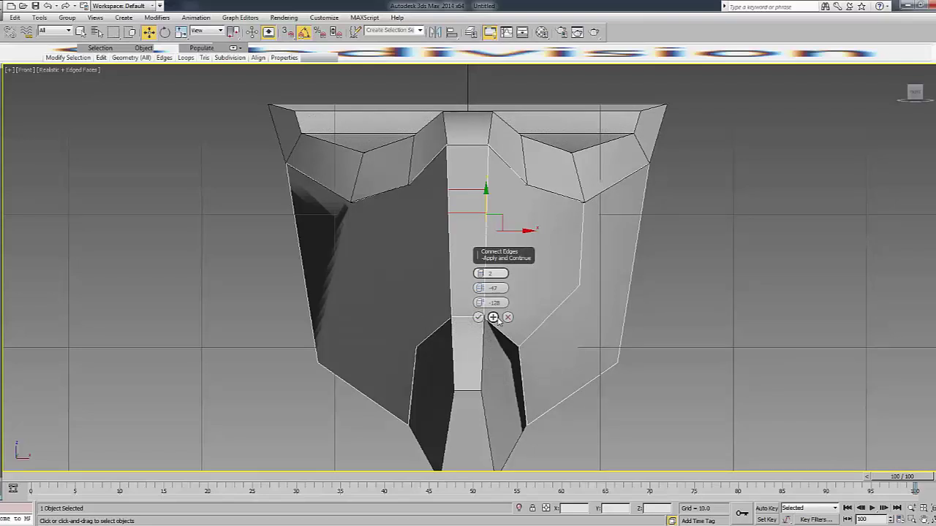
click(494, 318)
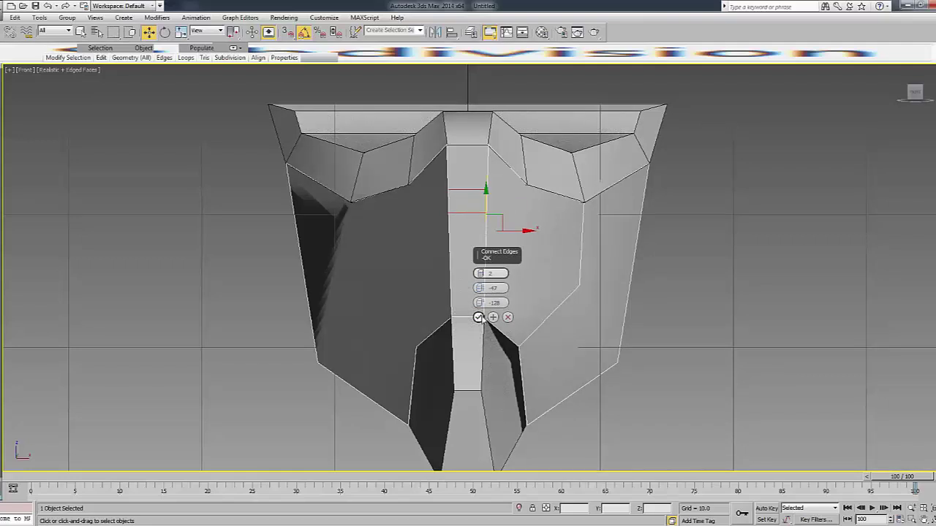
click(479, 317)
click(470, 234)
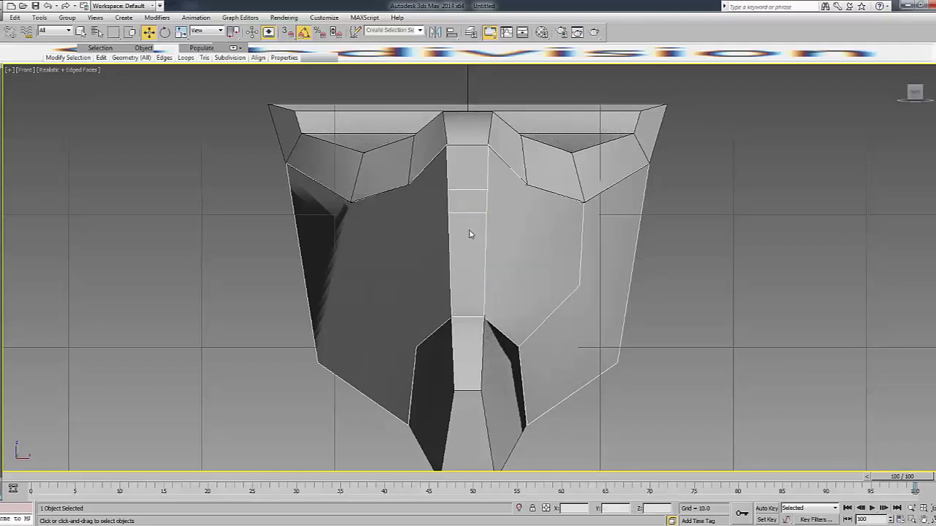
key(1)
key(F3)
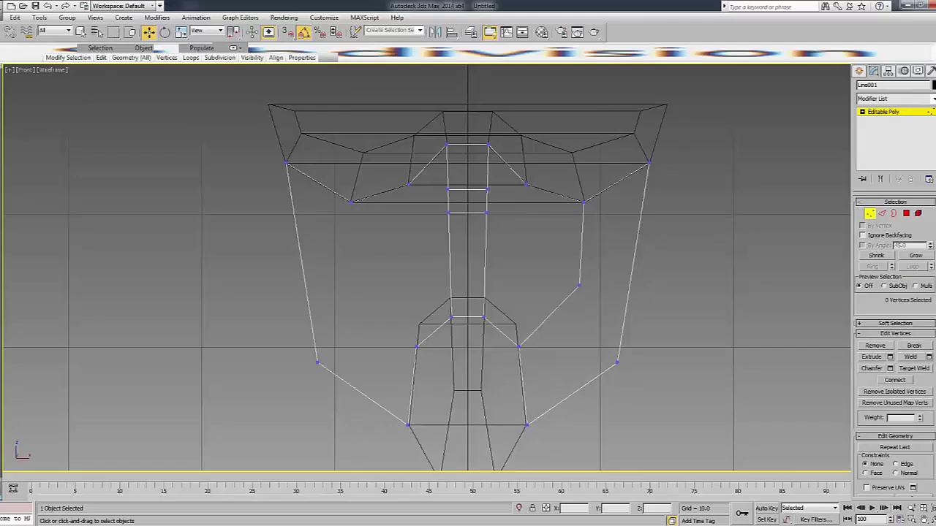
Cut a new edge down through the right side piece to its lower vertex.
scroll(923, 314, down, 2)
scroll(923, 380, down, 2)
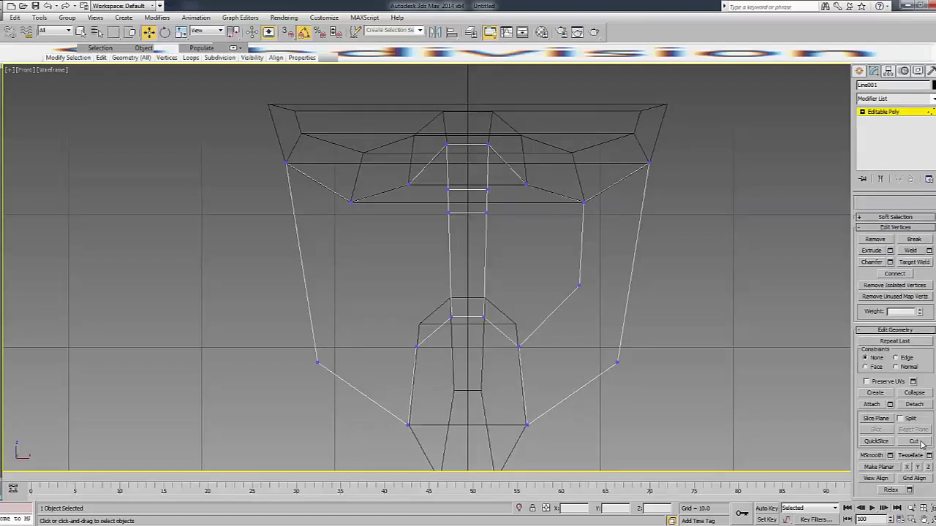
click(924, 442)
key(F3)
click(486, 189)
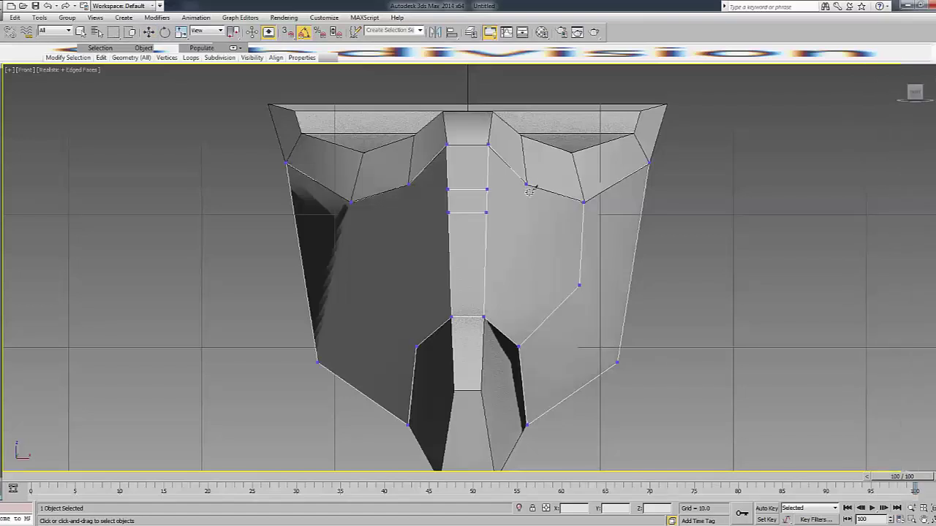
click(524, 184)
click(517, 268)
click(517, 268)
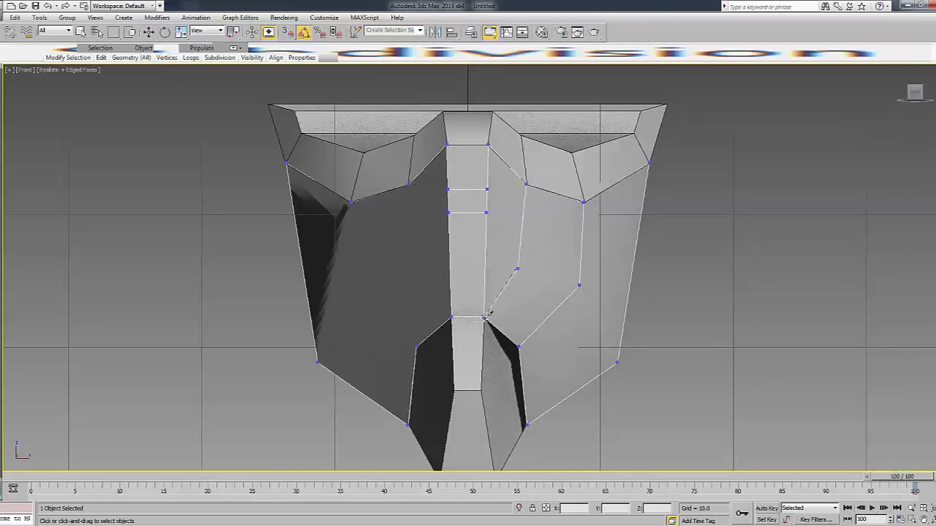
key(w)
click(533, 277)
Nudge the new cut vertices in a straight side view to flatten the piece.
alt+middle_drag(747, 205, 613, 243)
key(f)
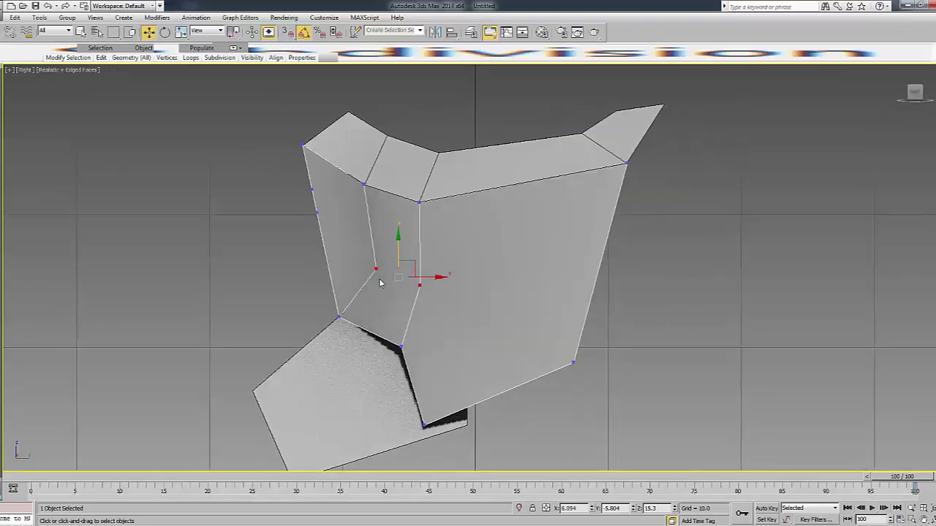
drag(387, 269, 381, 269)
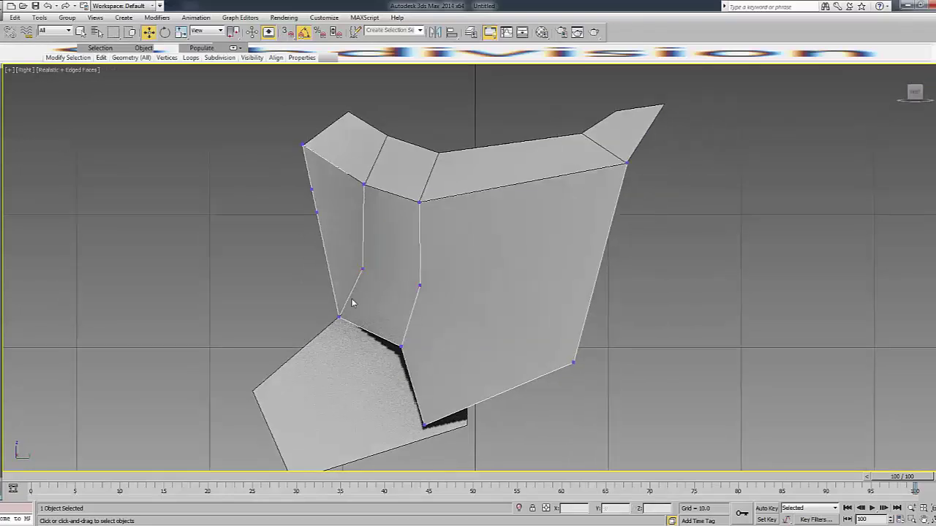
drag(304, 182, 334, 212)
key(F3)
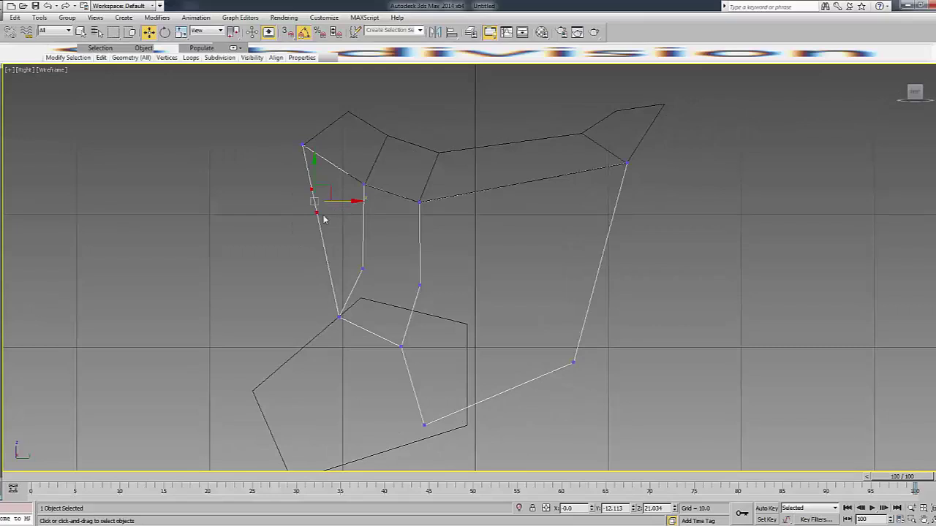
click(378, 233)
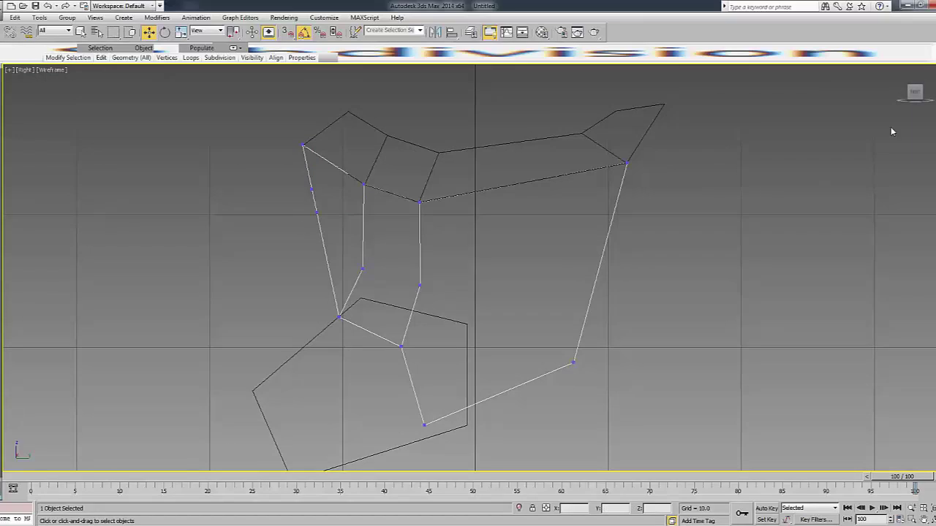
alt+middle_drag(891, 132, 578, 258)
key(F3)
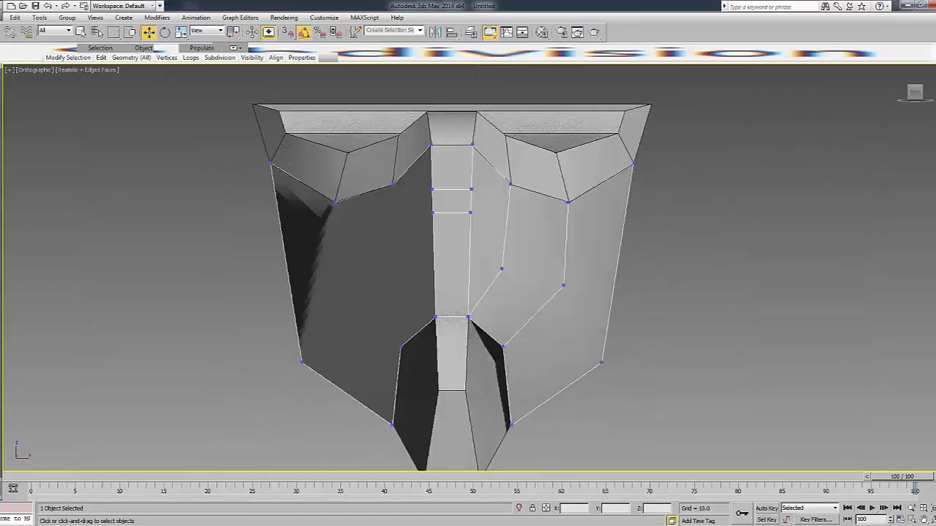
Cut another edge from the centre strip vertex across into the side piece.
click(915, 441)
click(502, 269)
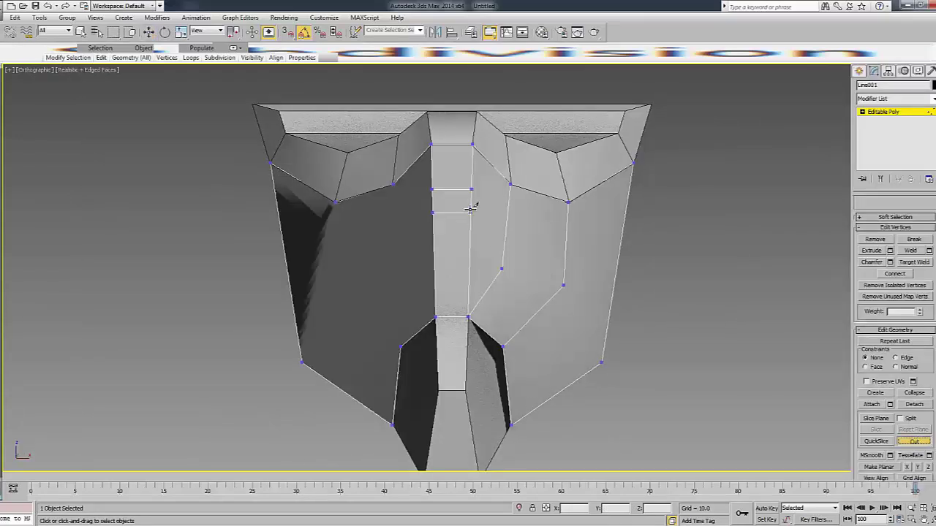
click(505, 227)
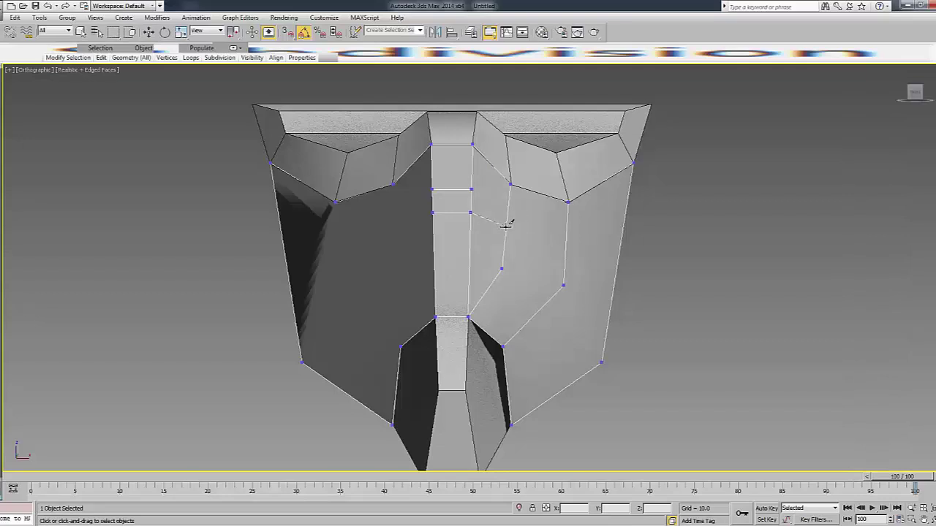
click(472, 189)
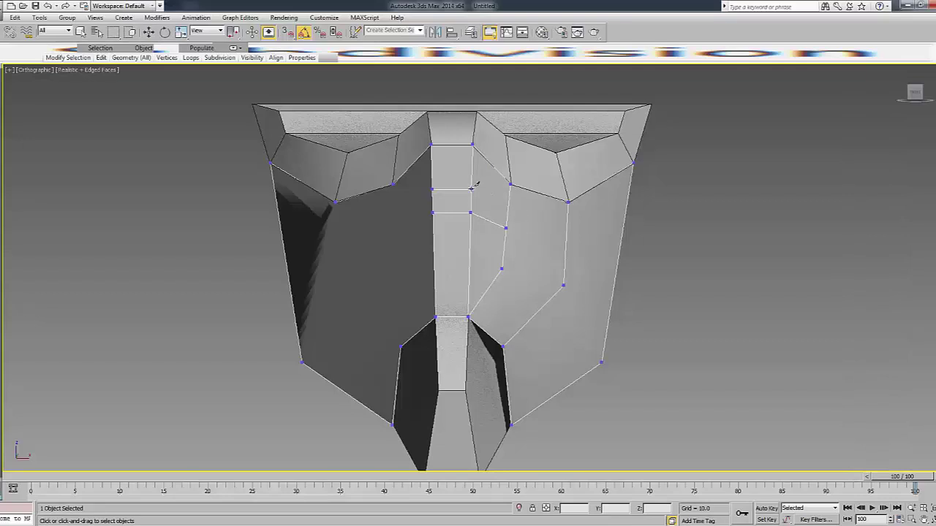
click(508, 207)
key(6)
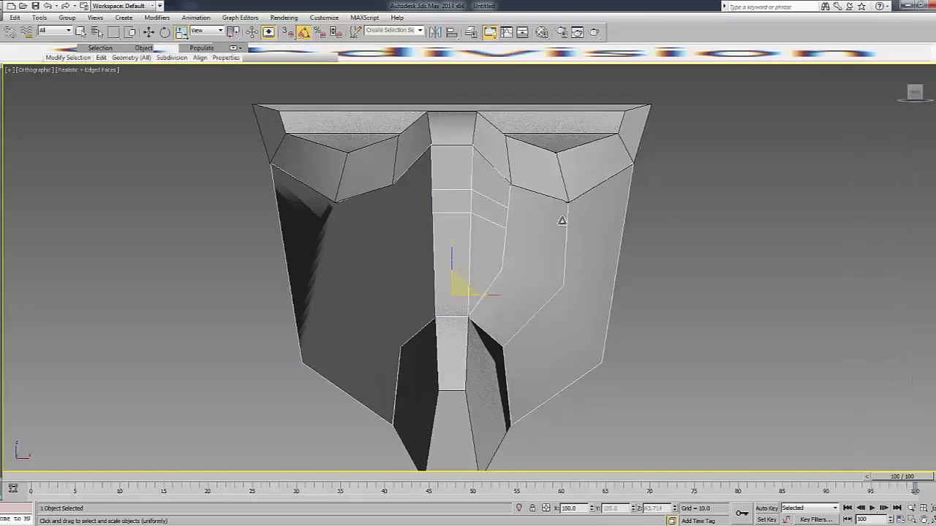
scroll(640, 231, down, 3)
key(w)
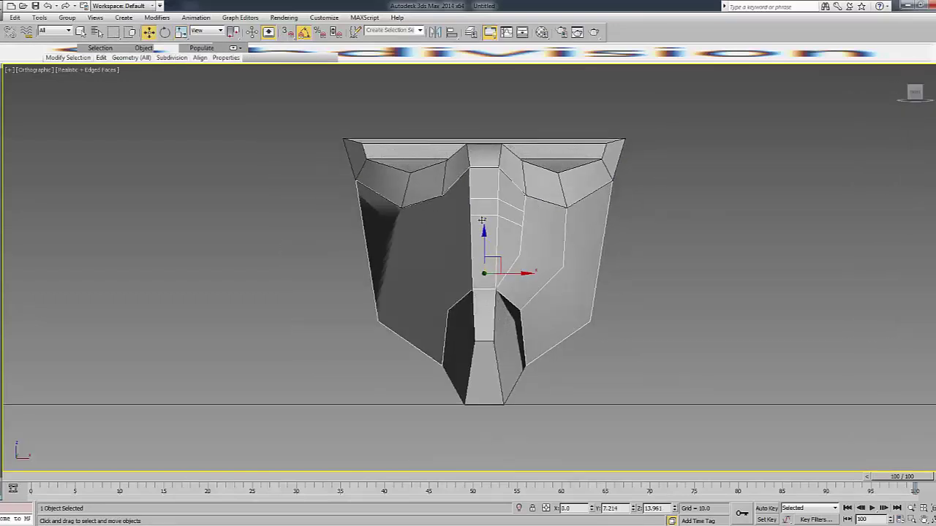
Add a Symmetry modifier to the mask from the Modifier List.
key(2)
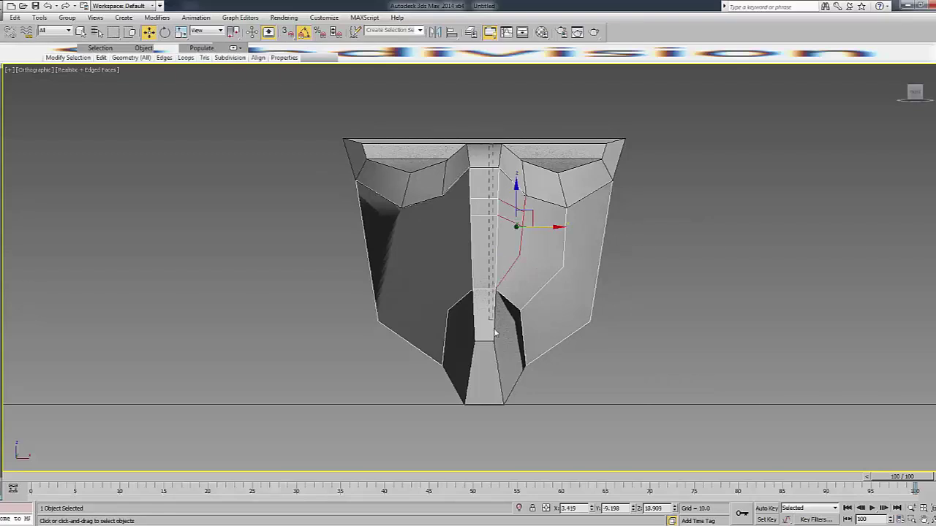
click(908, 112)
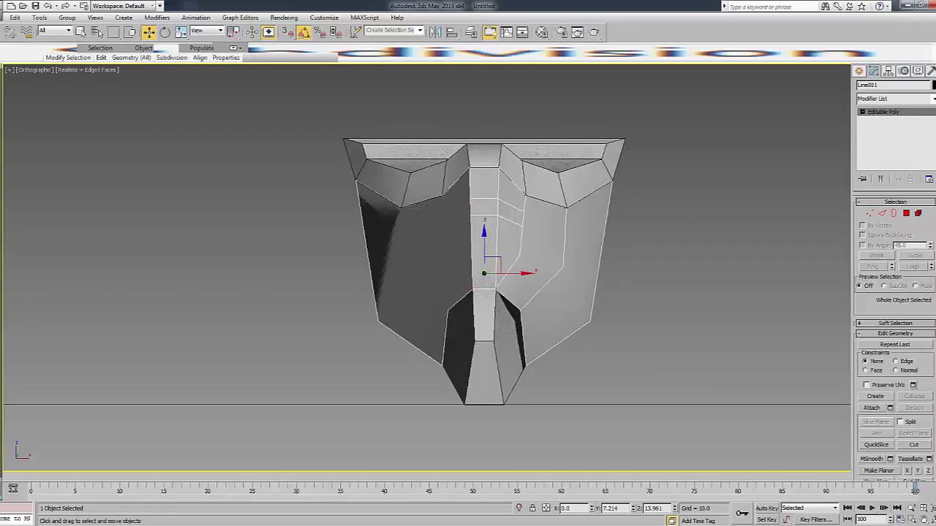
click(895, 98)
click(783, 104)
click(933, 98)
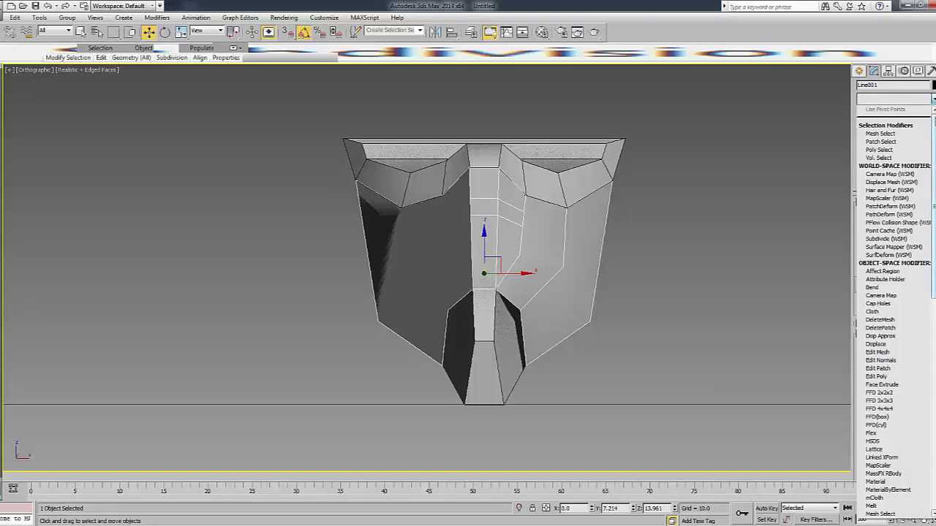
scroll(892, 307, down, 10)
scroll(892, 307, down, 15)
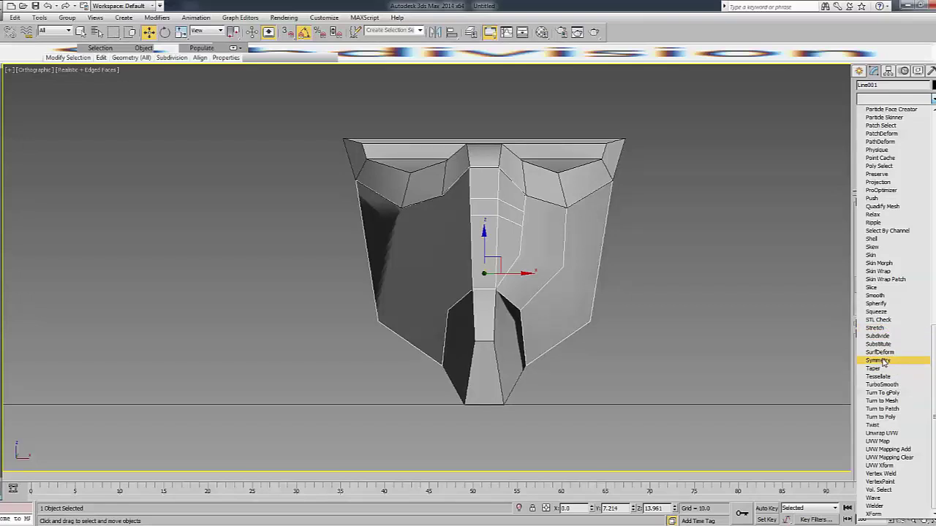
click(883, 361)
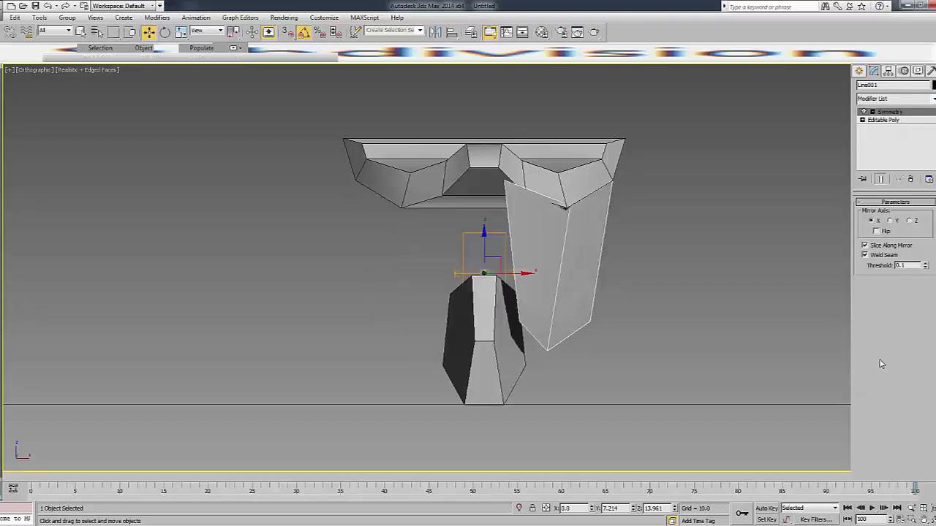
Try the X, Y and Z mirror axes, then rotate the Symmetry mirror plane.
click(910, 221)
click(871, 221)
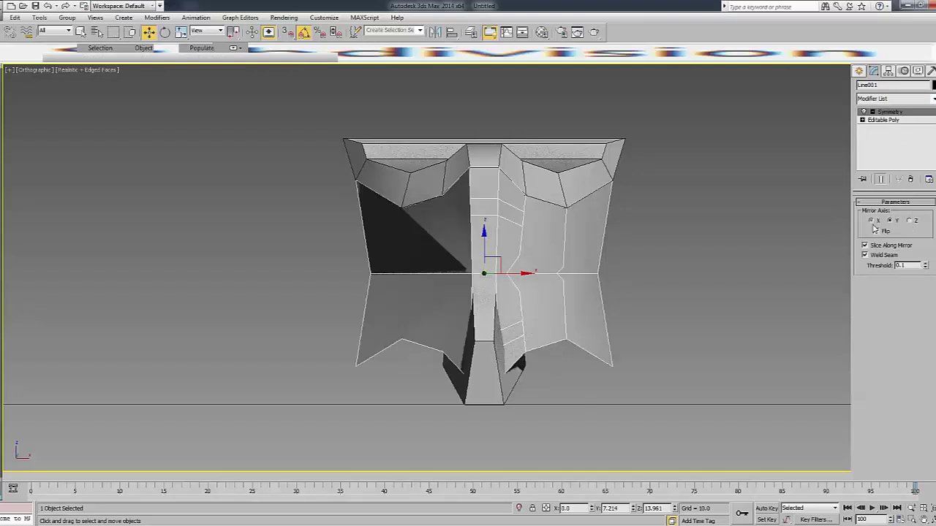
click(890, 221)
click(909, 221)
key(F3)
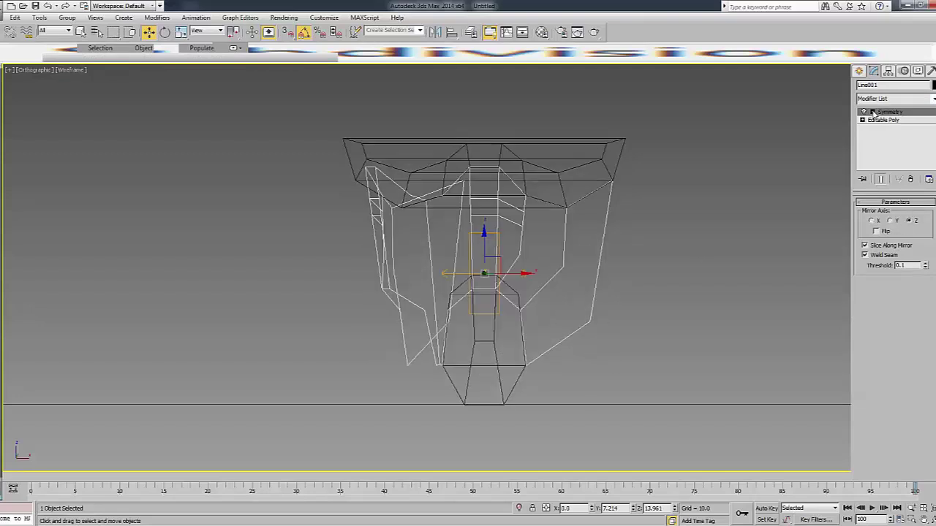
click(872, 112)
key(1)
key(e)
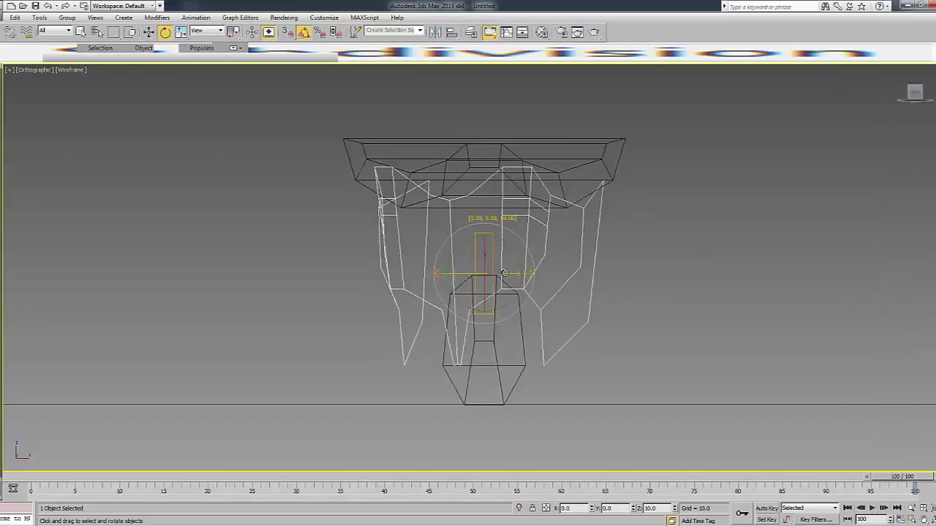
drag(505, 274, 521, 270)
key(F3)
Delete the Symmetry modifier from the modifier stack.
right_click(536, 251)
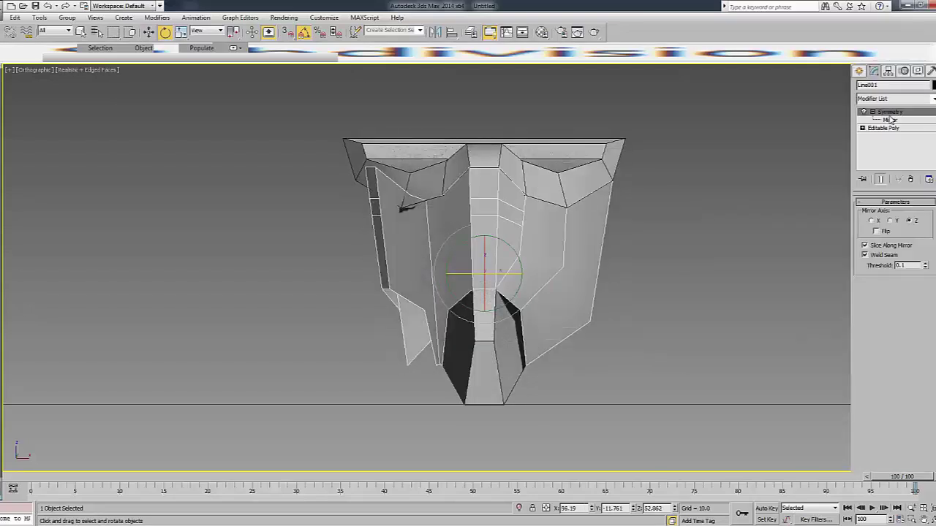
right_click(896, 115)
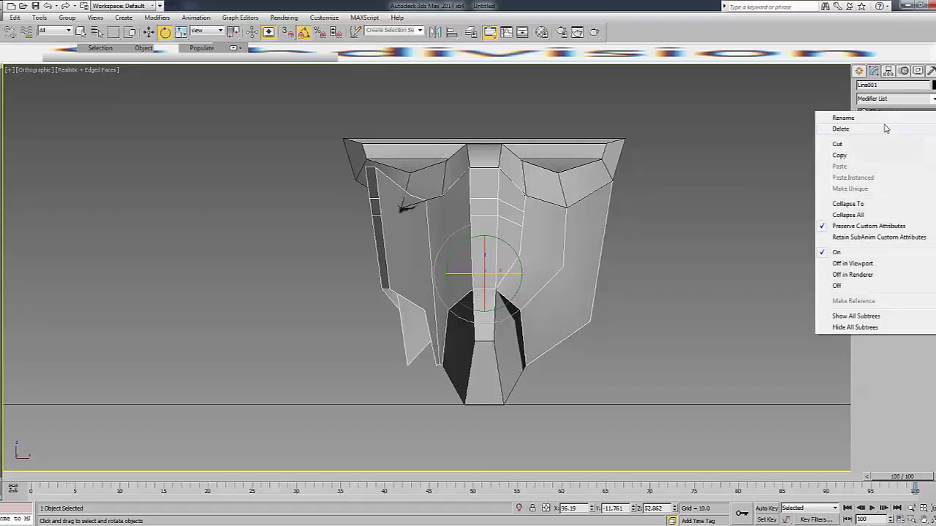
click(848, 244)
Select the edges across the mask's central stem in Edge mode.
key(F3)
key(2)
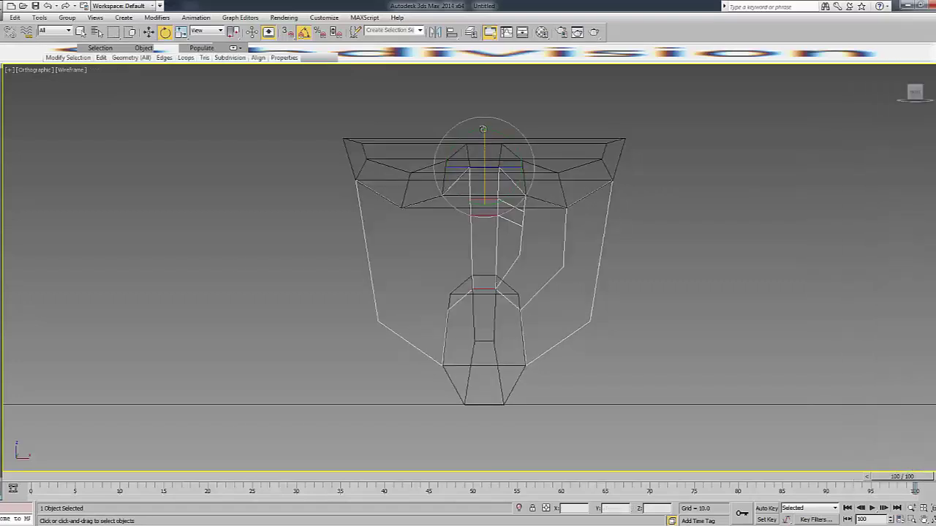
drag(485, 77, 485, 343)
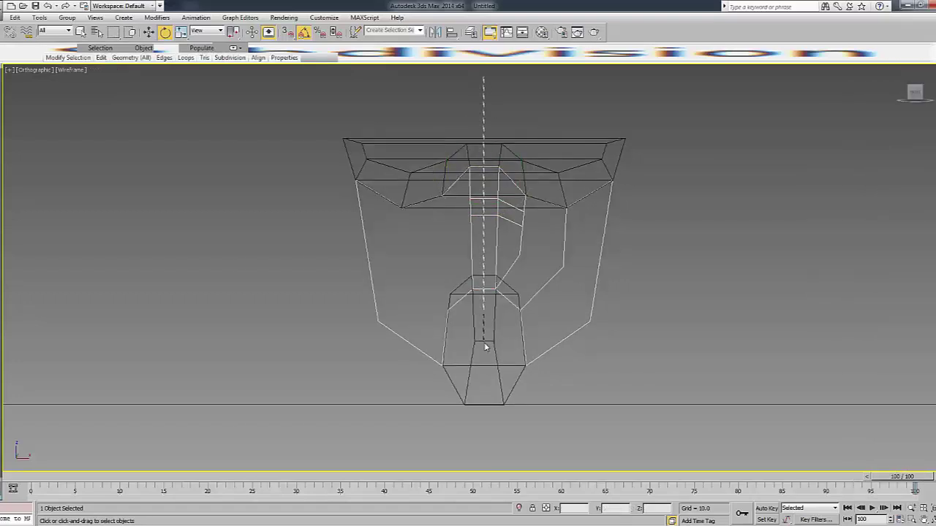
drag(483, 77, 484, 324)
key(F3)
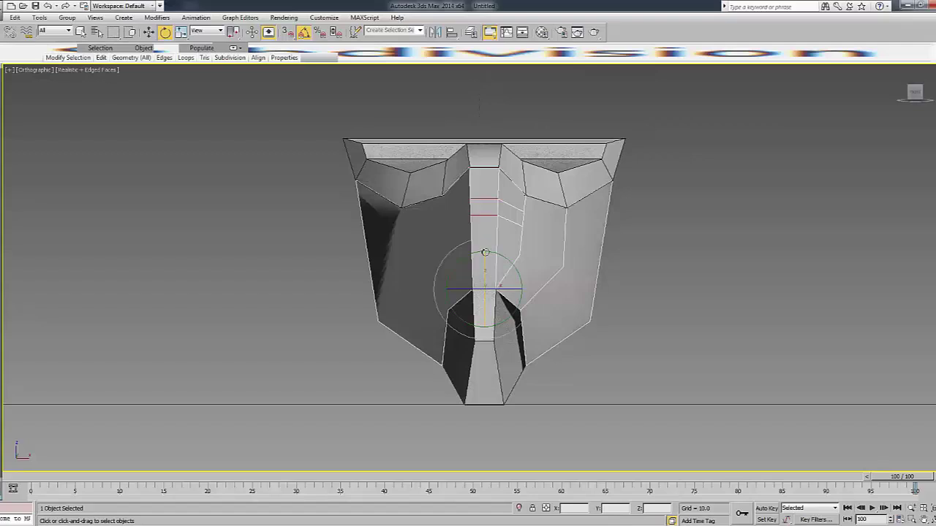
right_click(485, 226)
click(494, 353)
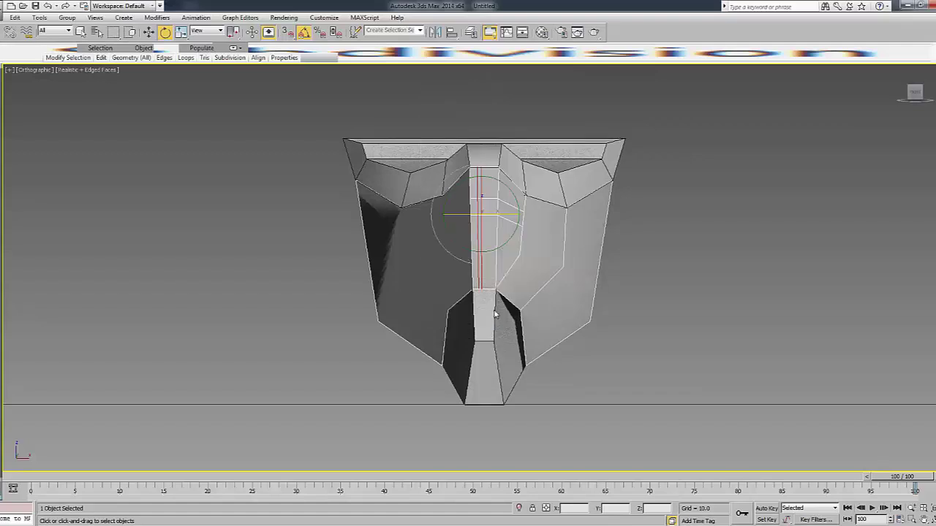
right_click(495, 315)
click(454, 266)
right_click(456, 269)
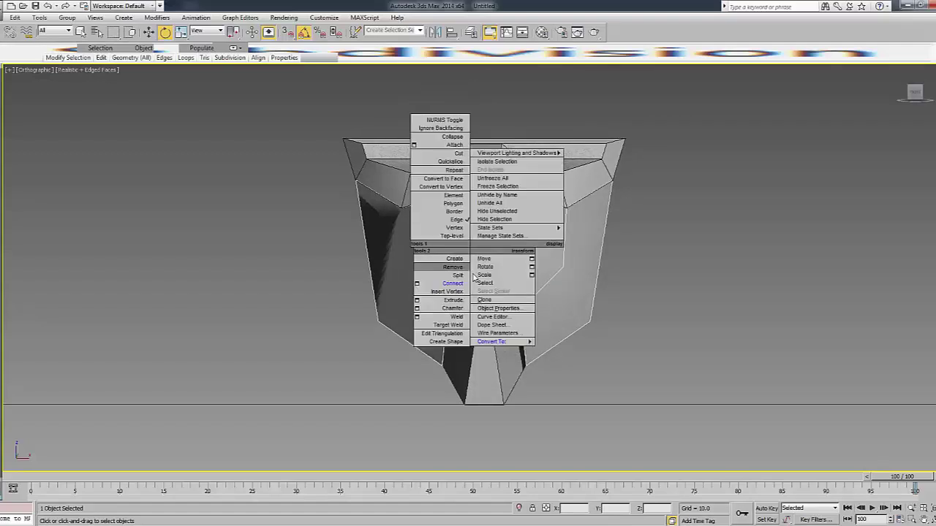
click(452, 283)
Connect the stem edges with one segment, pinch 0, slid up near the top.
right_click(470, 247)
click(416, 283)
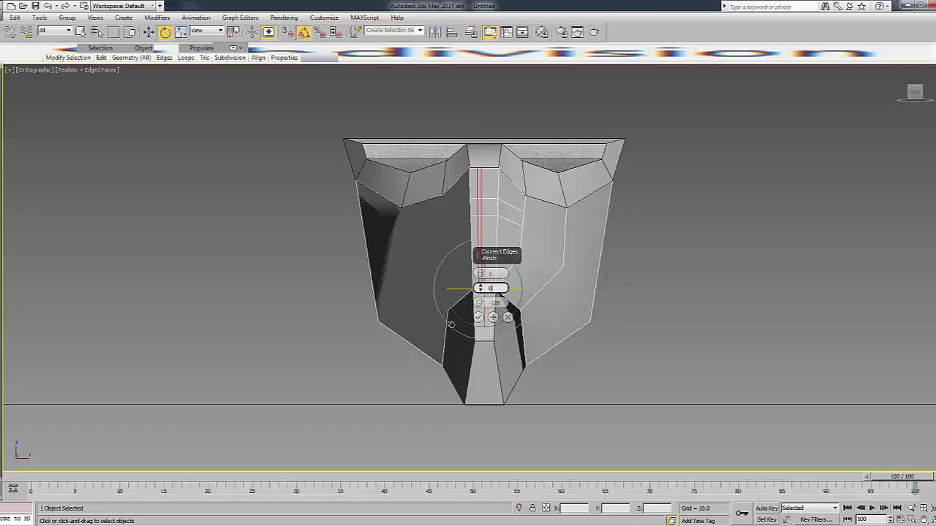
right_click(455, 303)
right_click(460, 288)
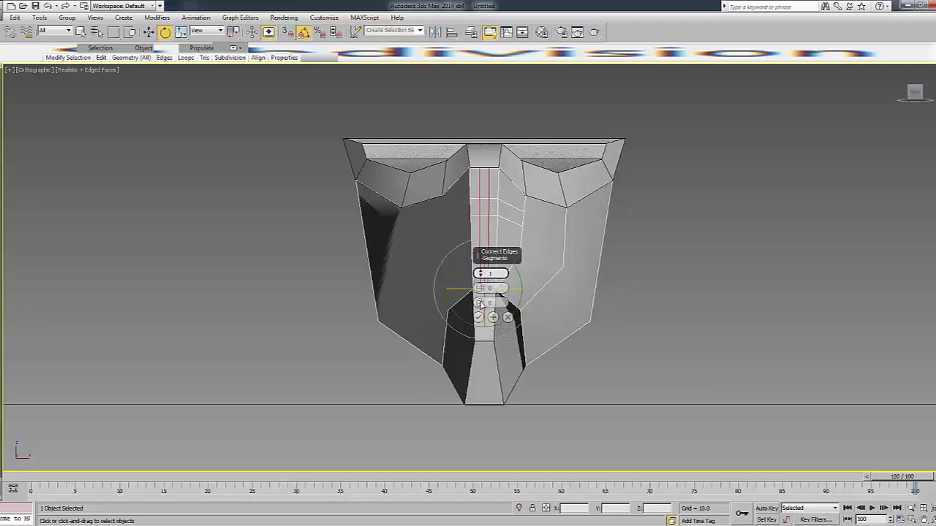
drag(486, 293, 486, 263)
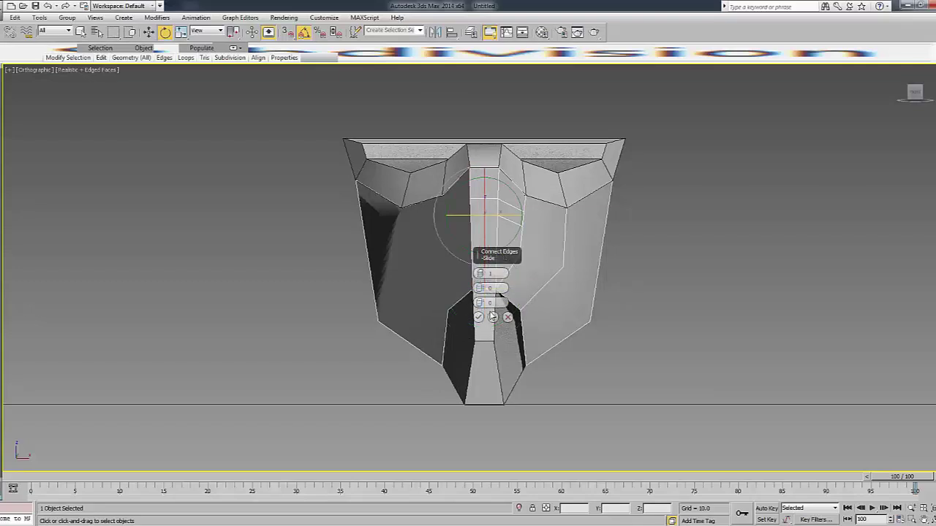
click(478, 316)
key(4)
key(F3)
Delete the polygons of the mask's left half.
drag(480, 105, 481, 107)
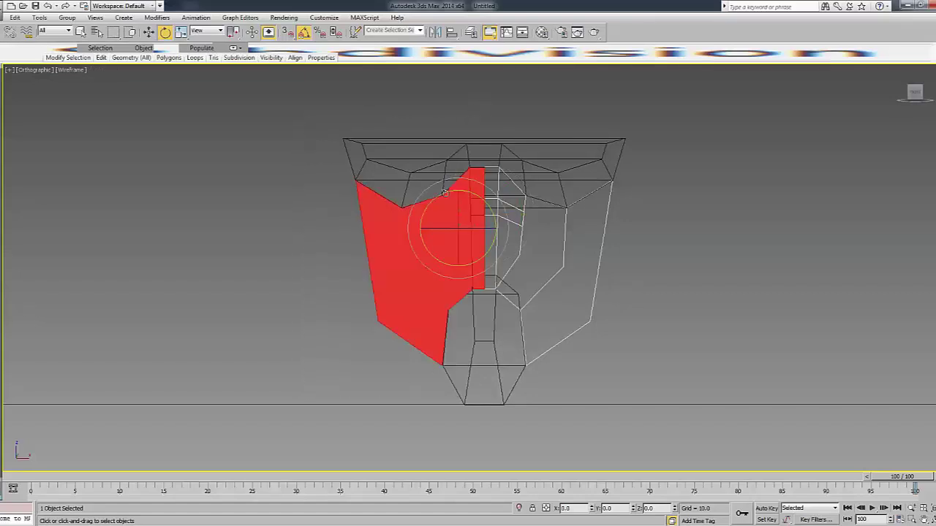
key(Delete)
key(F3)
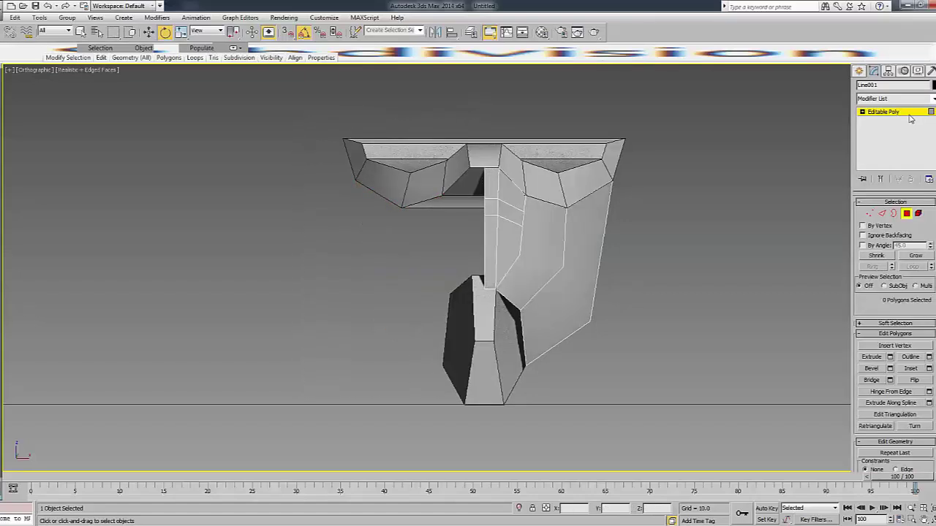
key(4)
key(w)
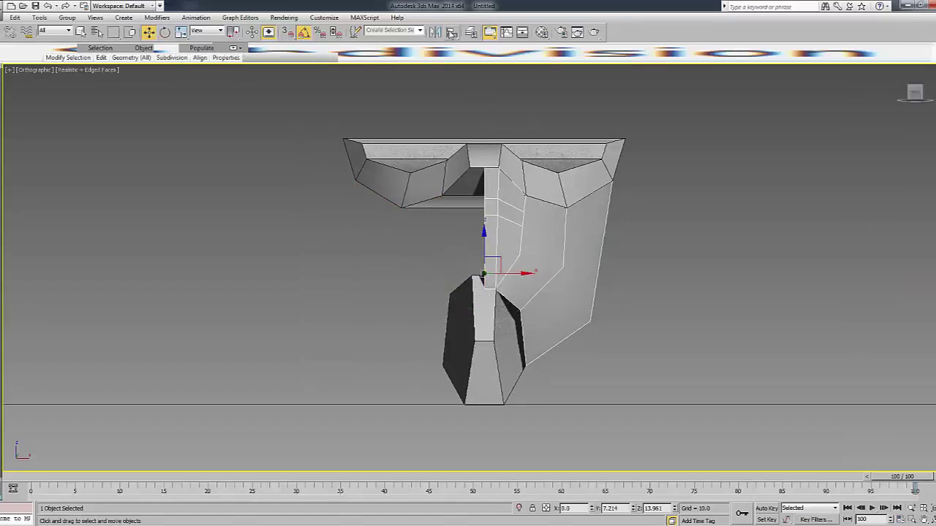
Mirror a copy of the right half on X and attach it to the mesh.
click(434, 31)
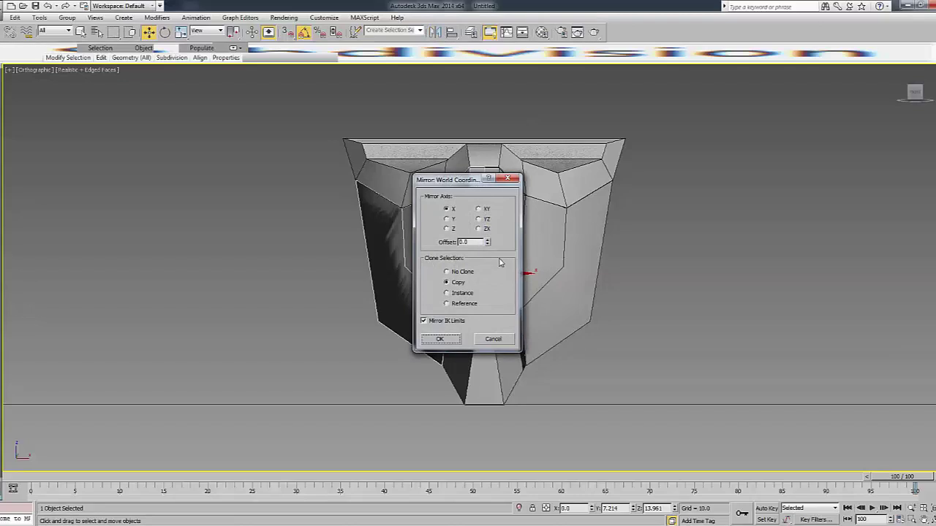
key(Return)
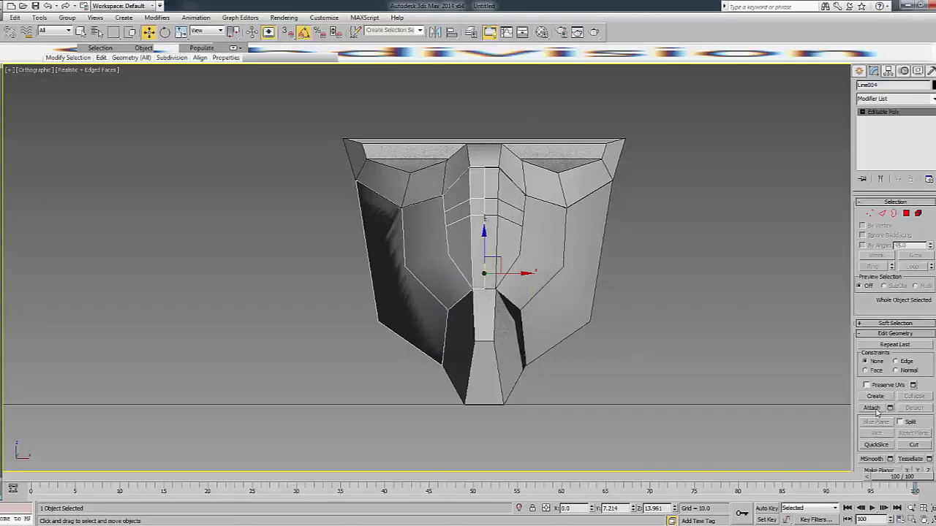
click(871, 408)
click(601, 305)
Weld the eight centre seam vertices and nudge the lower centre vertex sideways.
key(1)
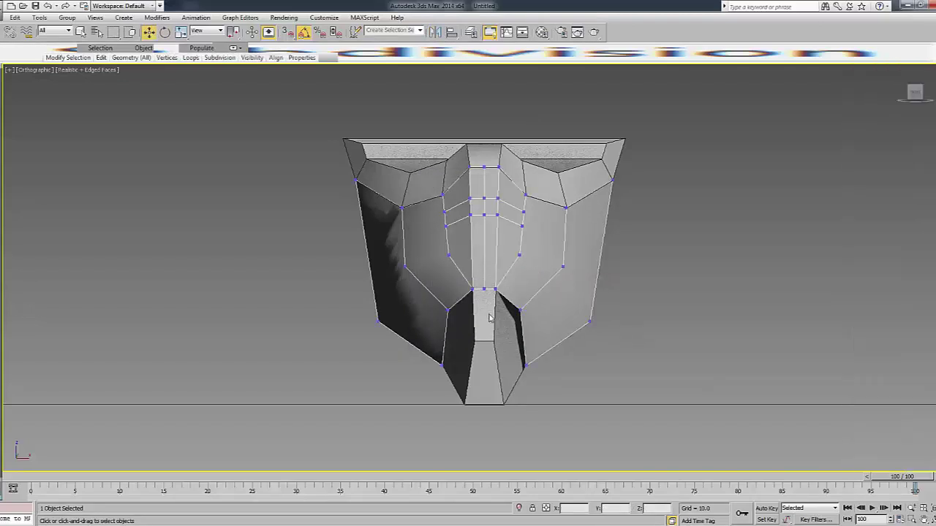
key(F3)
drag(482, 299, 487, 141)
drag(485, 141, 487, 321)
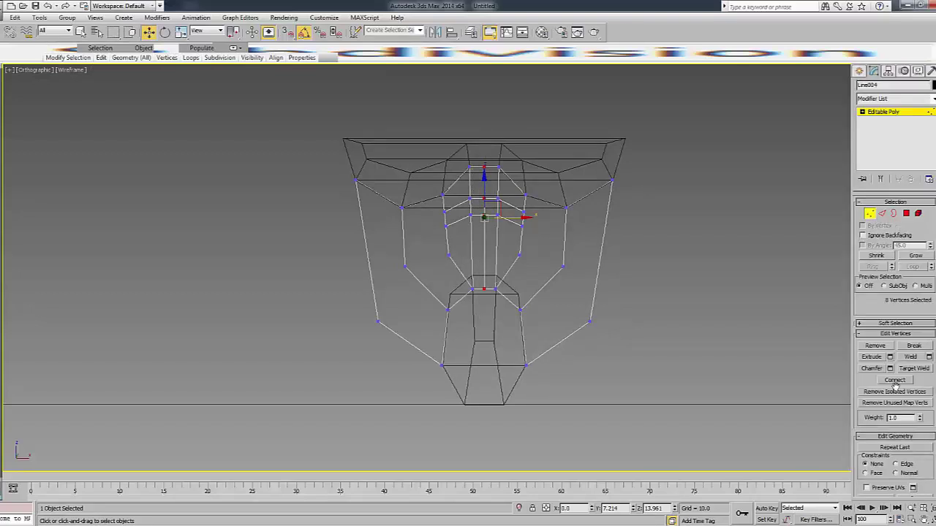
key(F3)
click(475, 288)
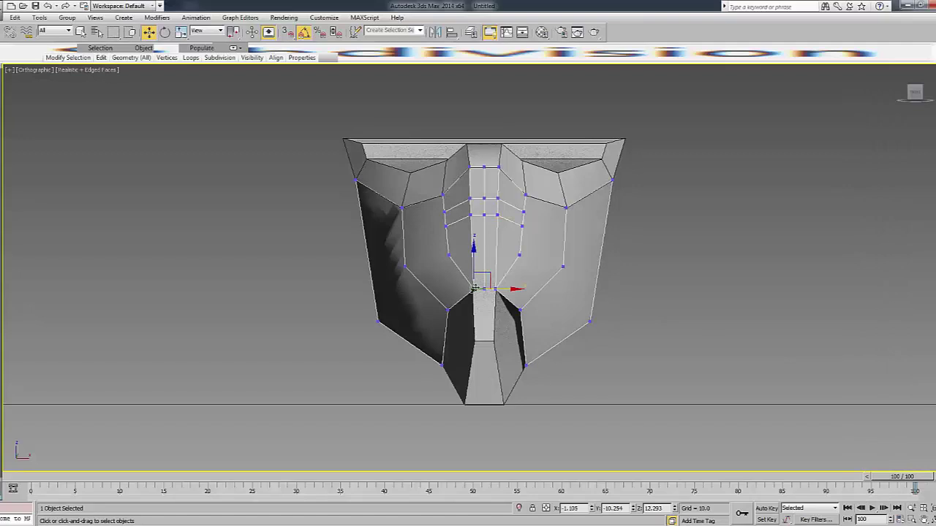
drag(482, 316, 494, 162)
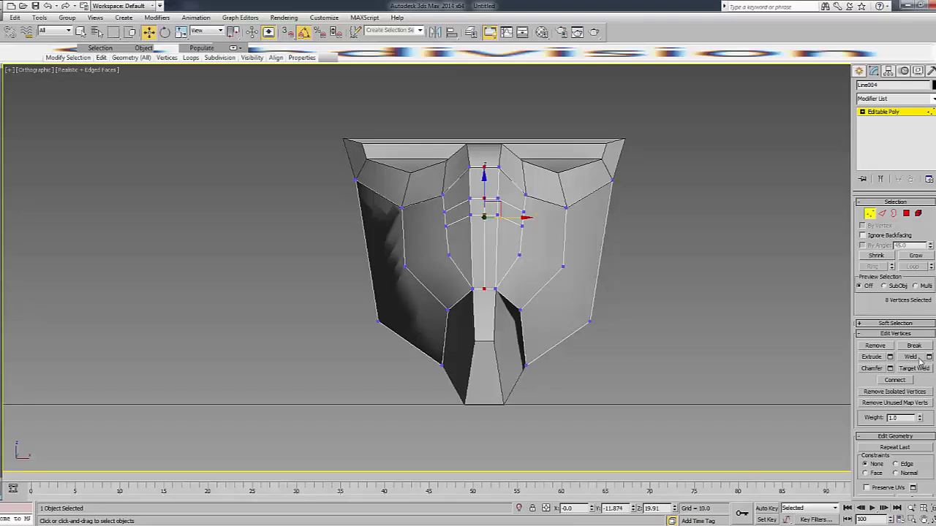
click(912, 357)
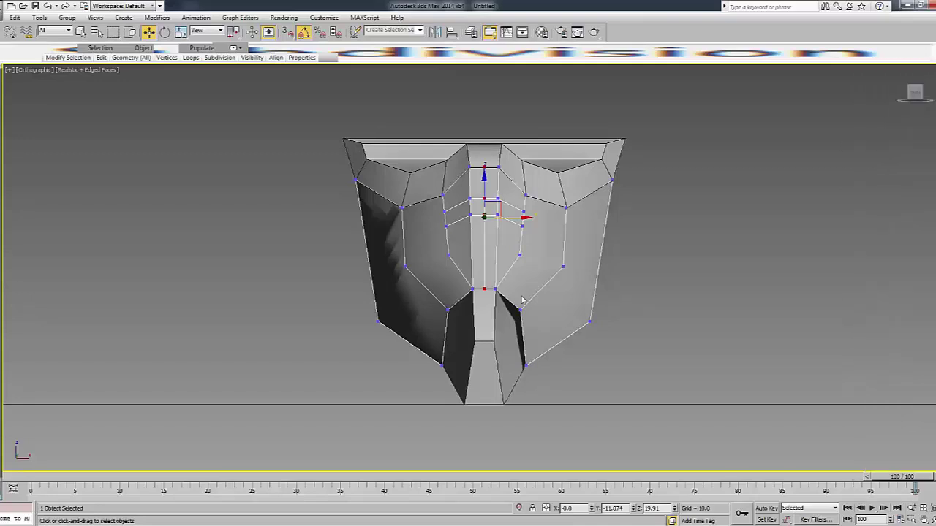
click(484, 290)
mouse_move(484, 289)
mouse_down()
mouse_move(562, 290)
mouse_move(484, 290)
mouse_up()
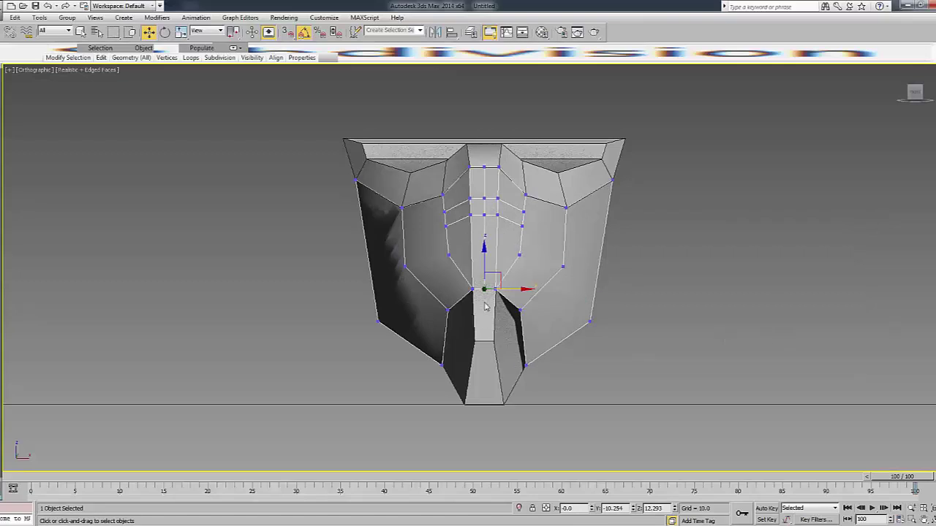
Remove the leftover centre-line edges from the mask.
key(2)
key(F3)
right_click(485, 241)
key(Escape)
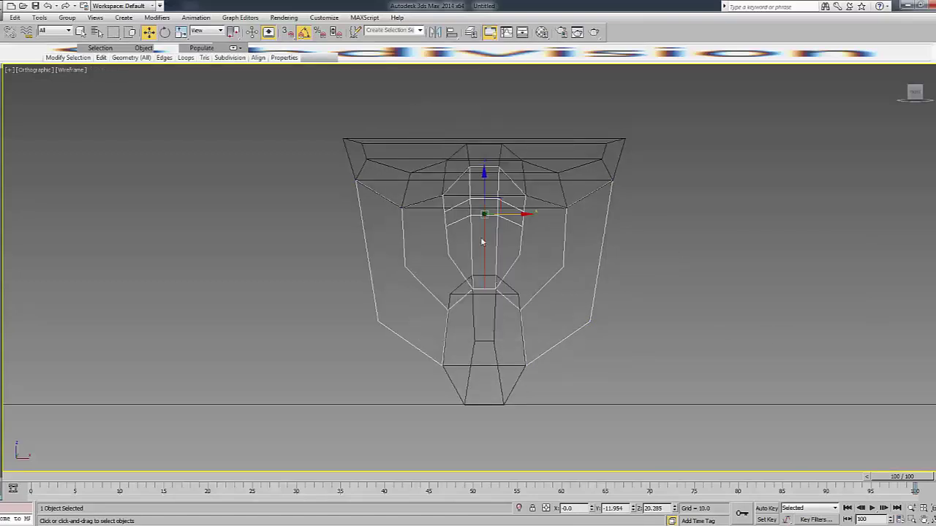
right_click(480, 274)
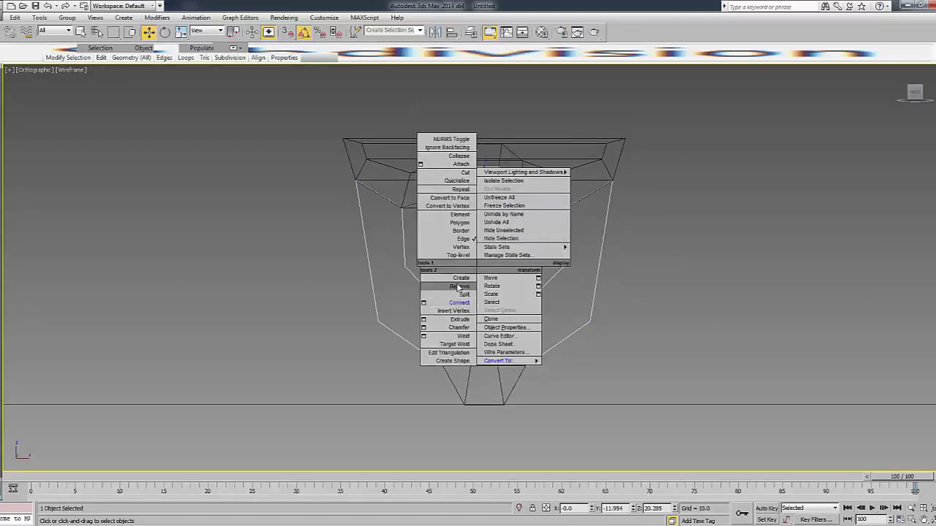
click(458, 286)
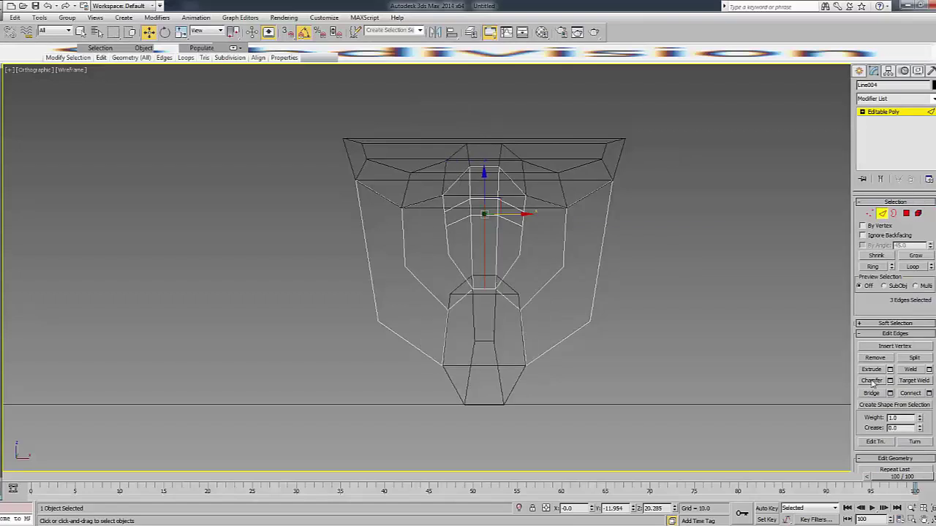
click(874, 357)
Remove the four leftover centre-column vertices and exit vertex editing.
key(1)
key(F3)
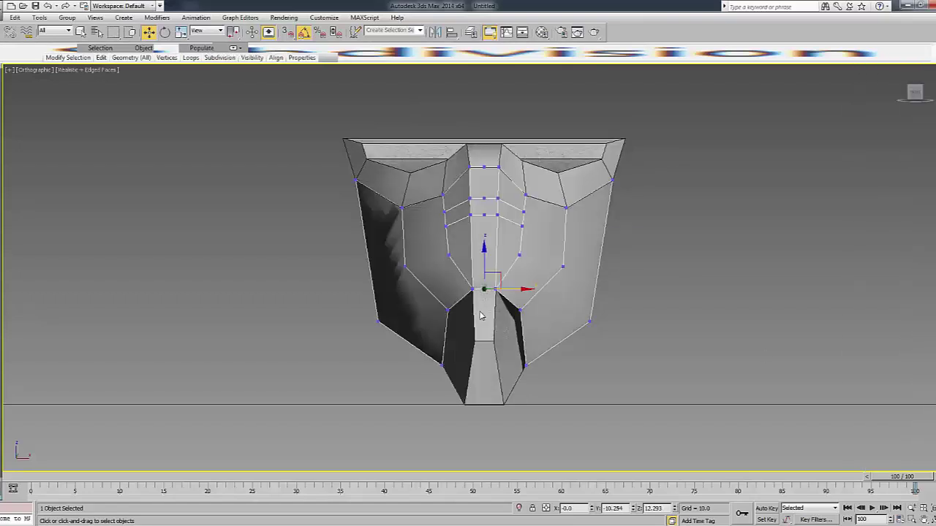
mouse_move(475, 157)
mouse_down()
mouse_move(491, 223)
mouse_move(483, 235)
mouse_up()
key(ctrl+z)
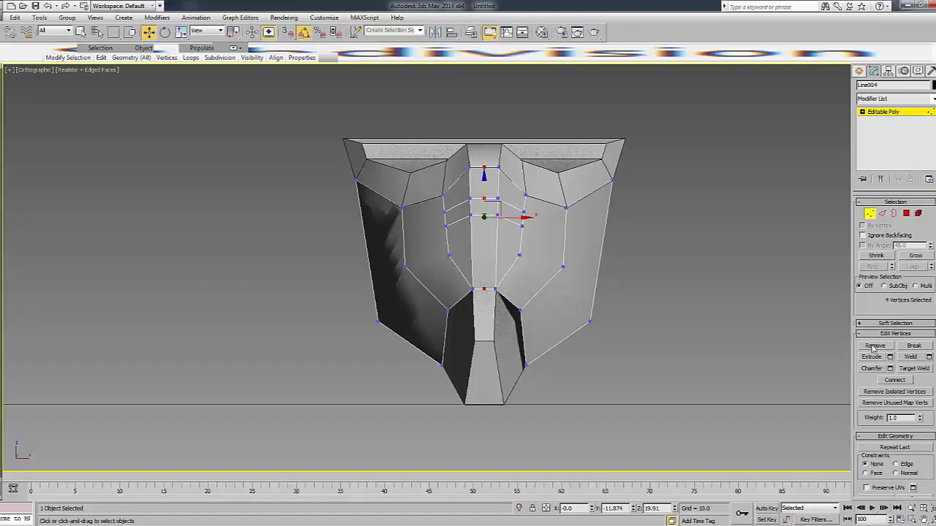
click(875, 345)
click(899, 117)
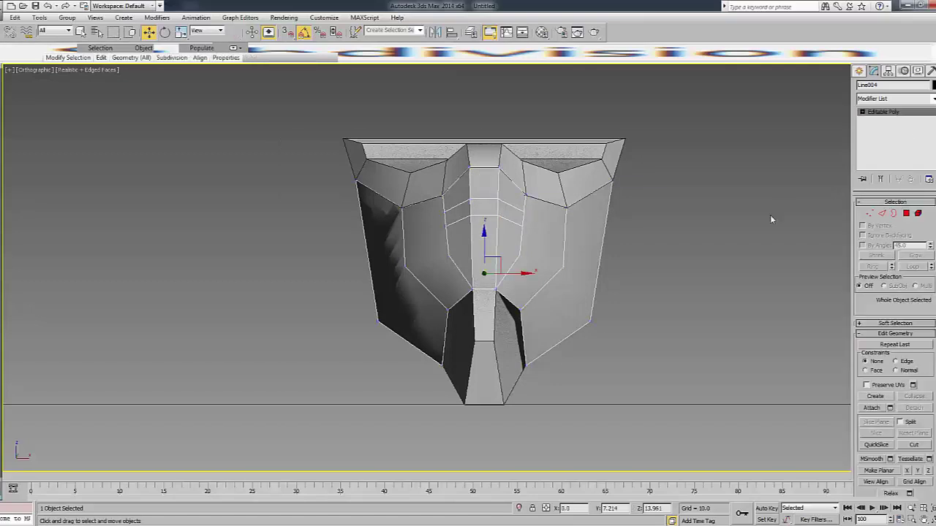
Try chamfering the left and right side vertices into pairs, then undo the chamfers.
key(F3)
key(1)
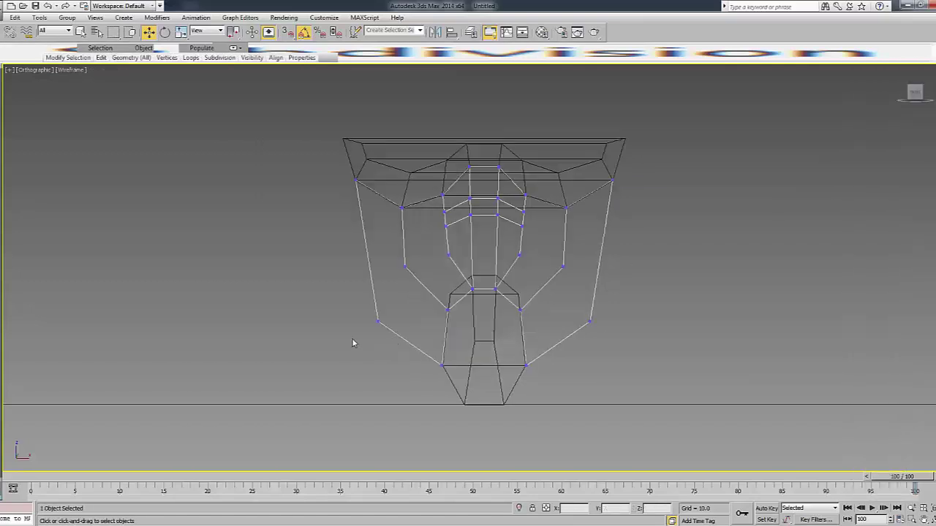
click(377, 322)
ctrl+click(591, 321)
right_click(582, 316)
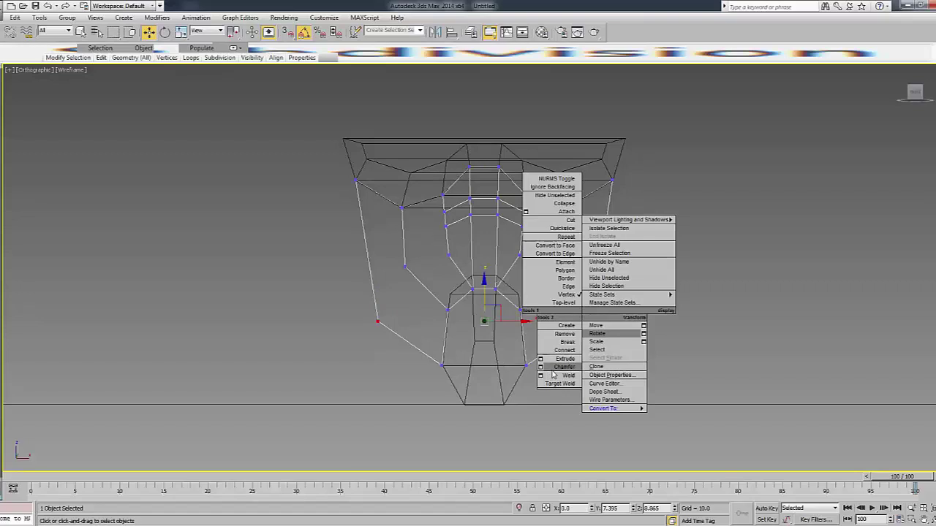
click(559, 384)
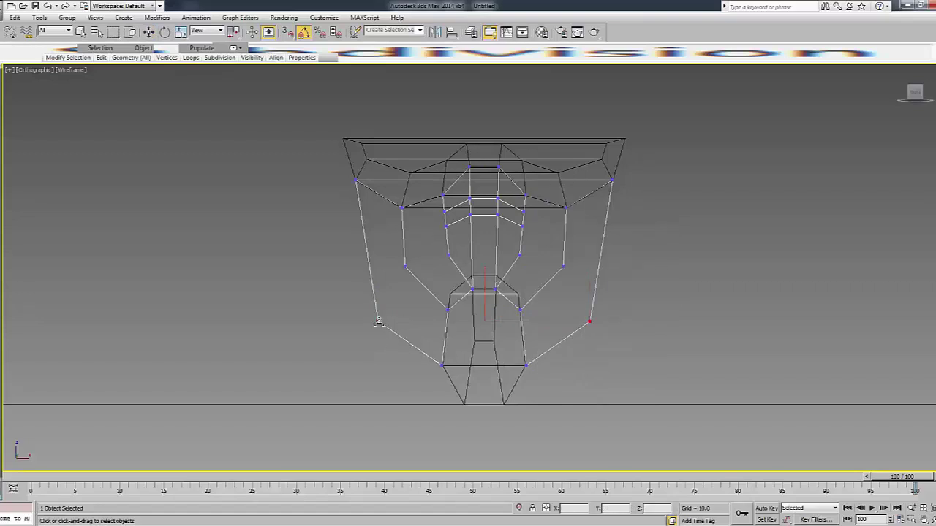
drag(378, 321, 394, 294)
click(404, 266)
drag(561, 265, 568, 252)
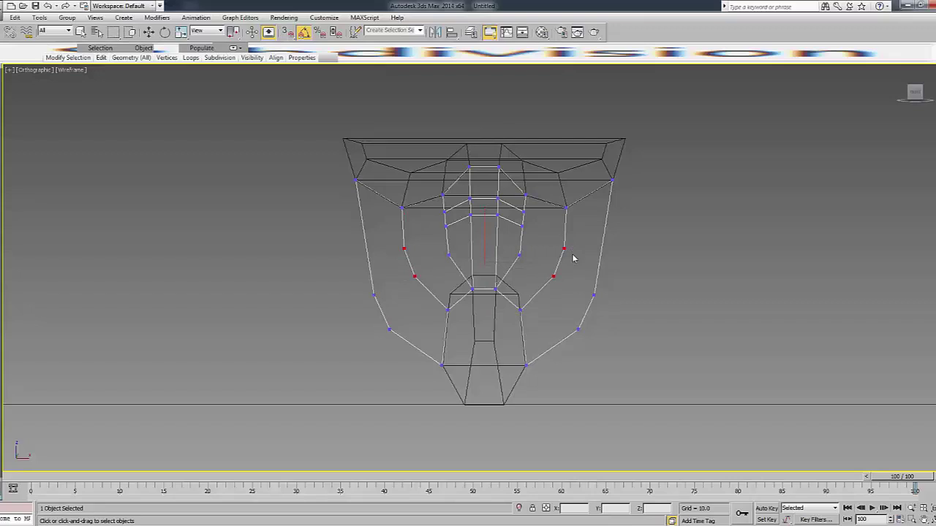
key(F3)
key(ctrl+z)
key(ctrl+z)
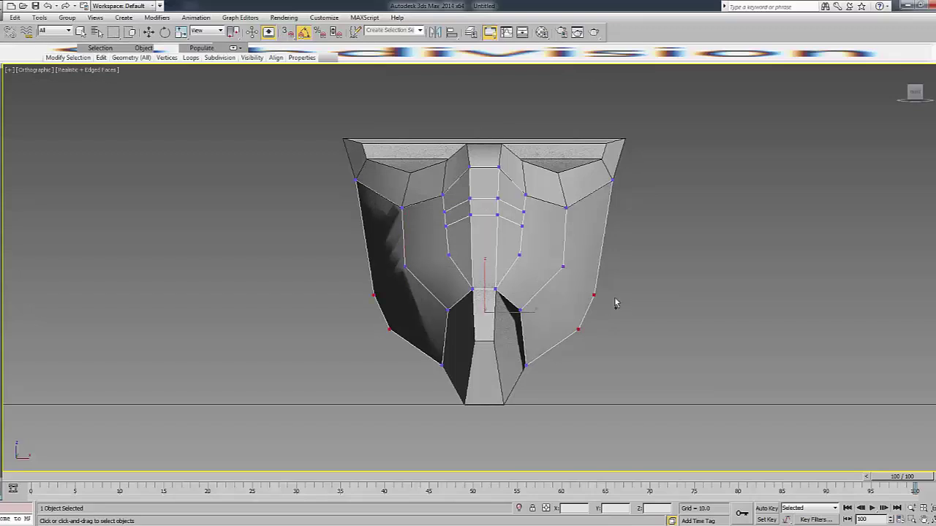
key(ctrl+z)
key(ctrl+z)
Raise the left and right side vertices slightly, then leave vertex mode and deselect the mask.
click(377, 319)
ctrl+drag(566, 328, 634, 296)
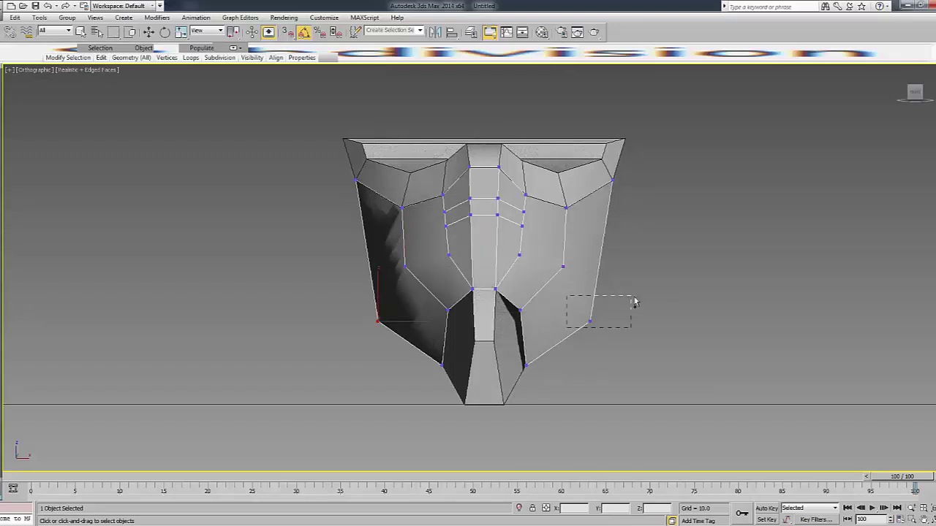
key(w)
key(F3)
drag(543, 327, 539, 316)
key(q)
key(F3)
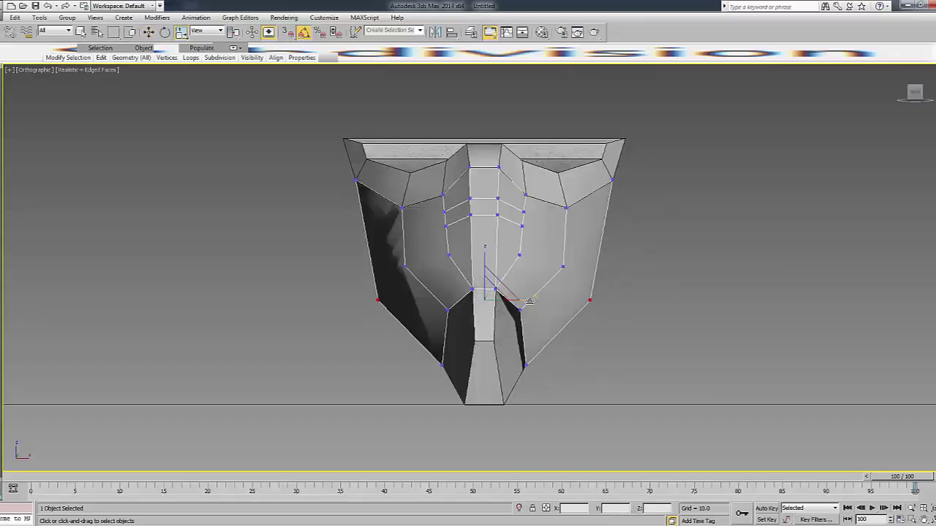
click(683, 253)
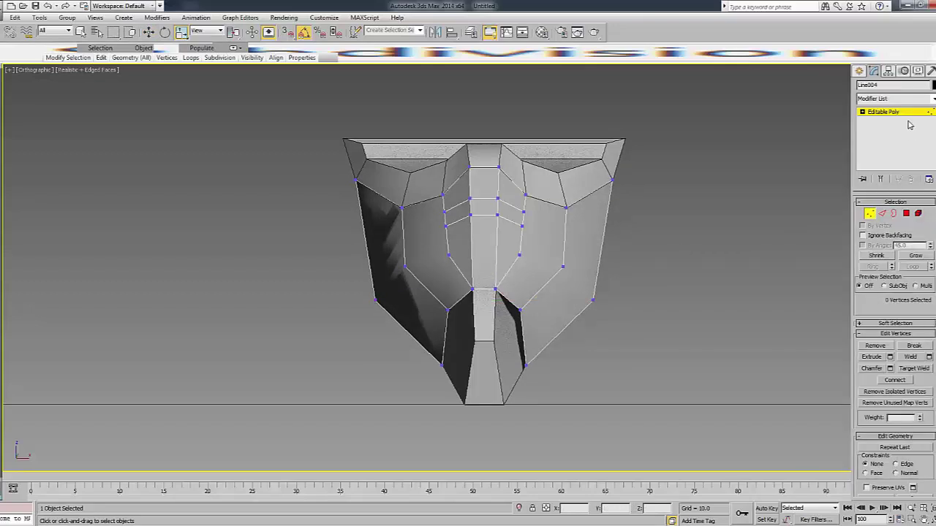
key(1)
click(654, 152)
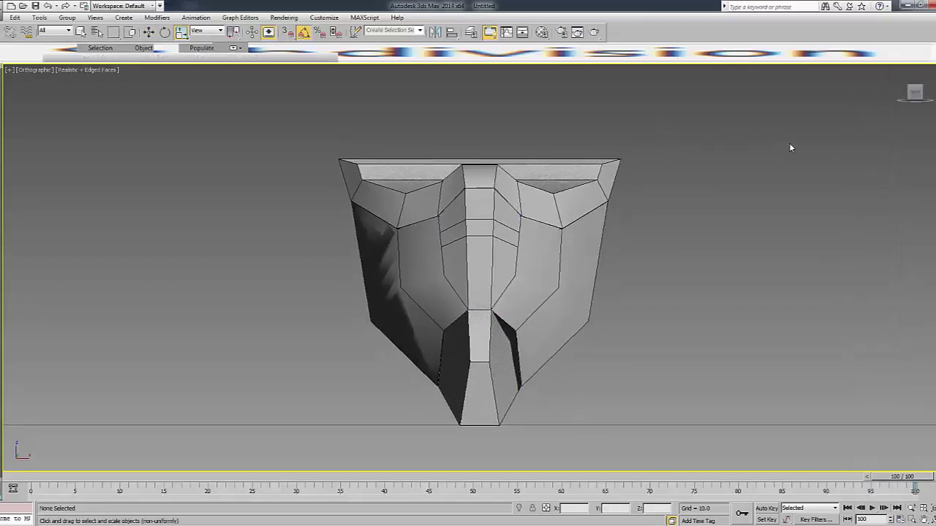
Select the chin piece and pull its lower vertices down to lengthen it.
scroll(629, 168, down, 4)
click(559, 308)
key(F3)
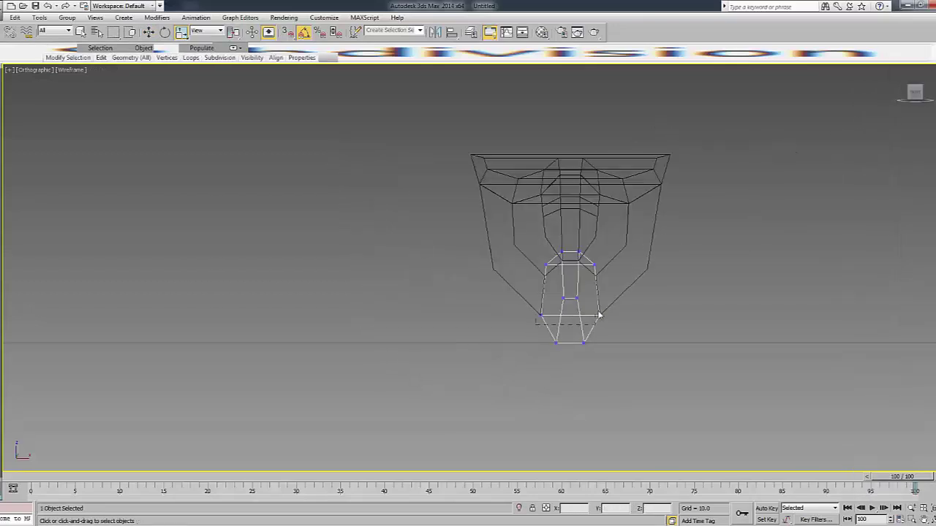
mouse_move(599, 316)
mouse_down()
mouse_move(566, 313)
mouse_move(593, 320)
mouse_up()
key(w)
key(F3)
key(r)
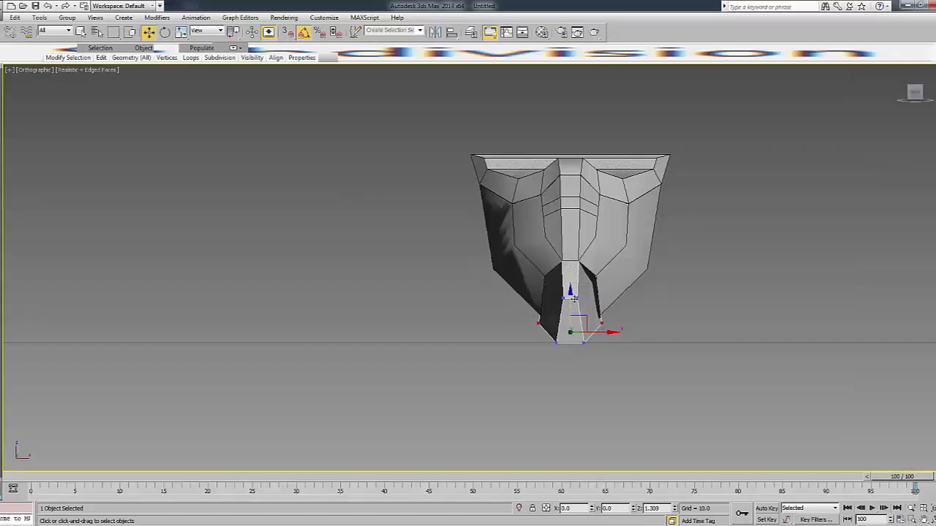
key(r)
key(F3)
key(F3)
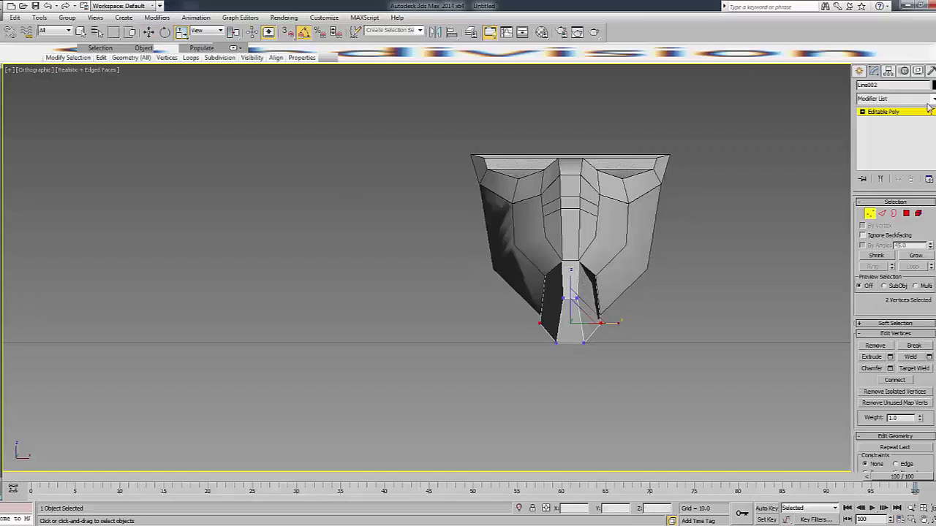
key(1)
Scale the chin's bottom face wider, move an edge up, then deselect the chin.
key(4)
click(569, 324)
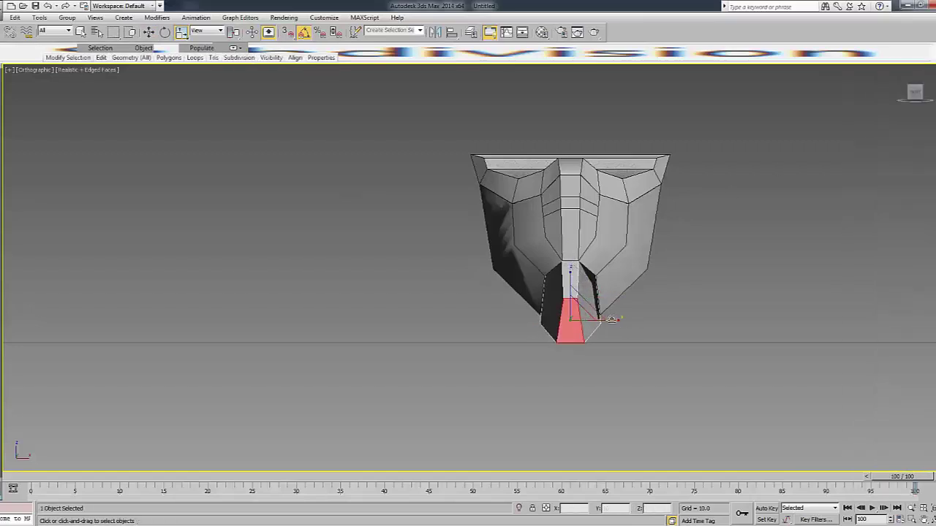
drag(606, 317, 628, 324)
key(2)
click(574, 283)
key(w)
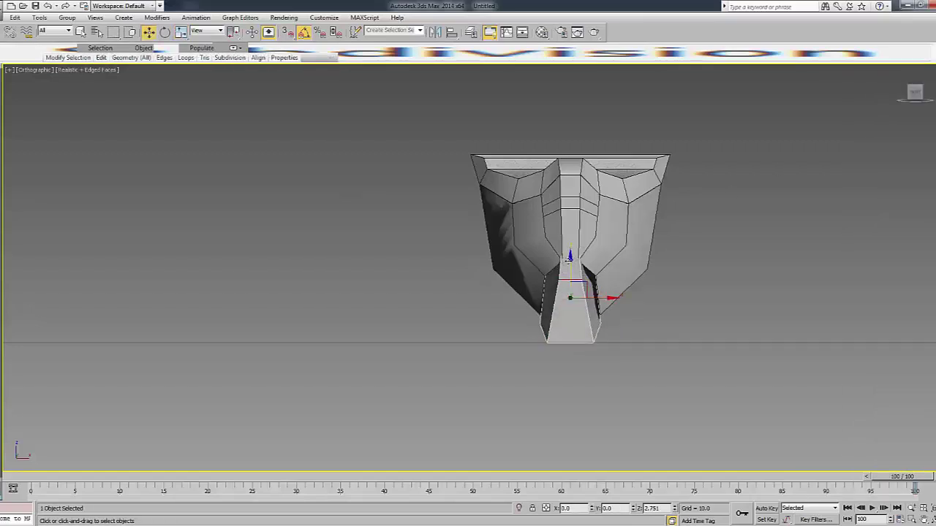
key(r)
key(F3)
key(F3)
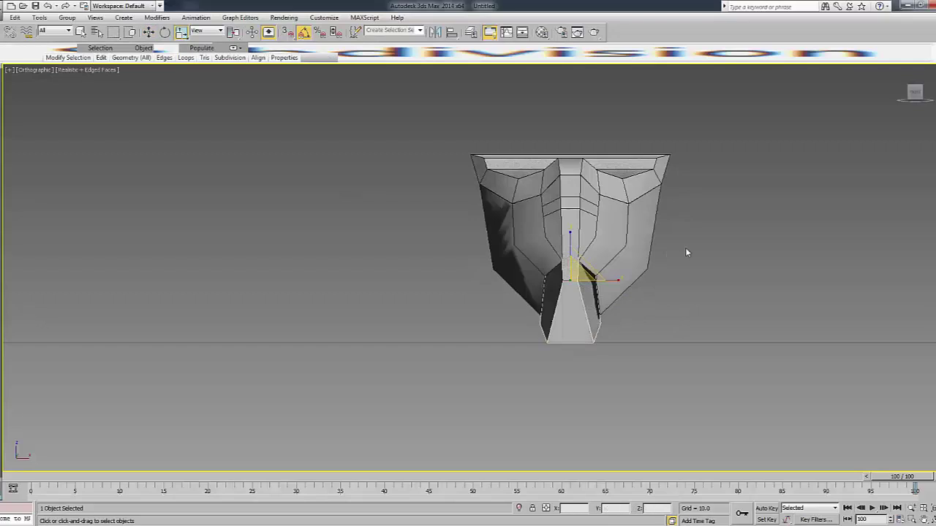
click(571, 343)
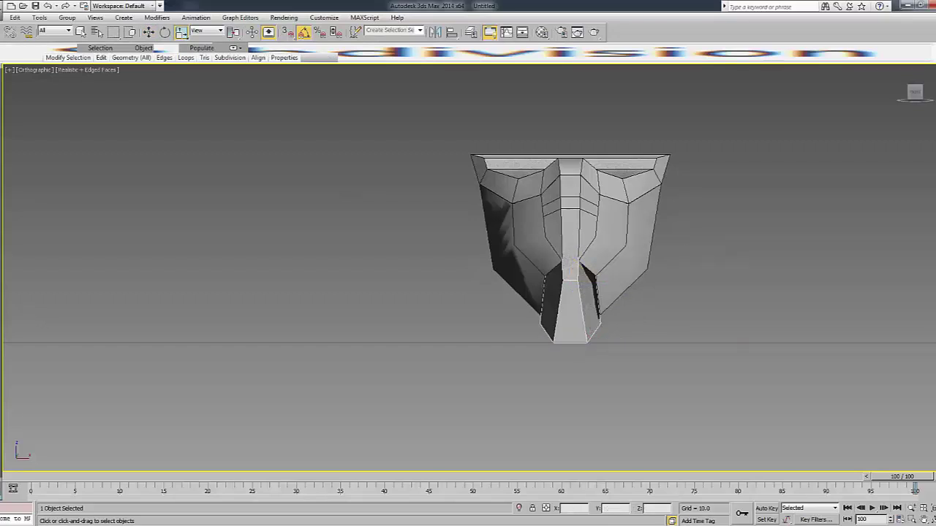
click(835, 128)
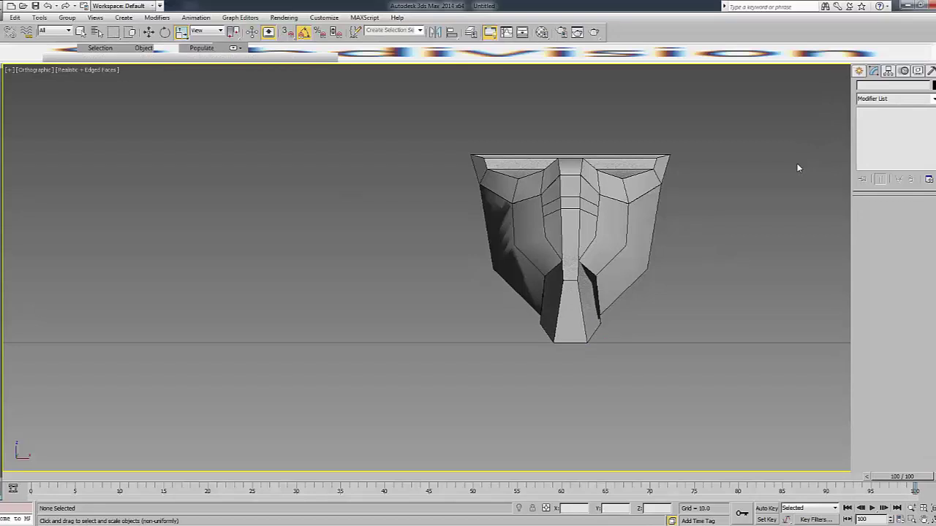
Reposition the pentagon flap's lower right corner vertex on the side piece.
mouse_move(798, 168)
alt+middle_down()
mouse_move(899, 107)
mouse_move(881, 120)
alt+middle_up()
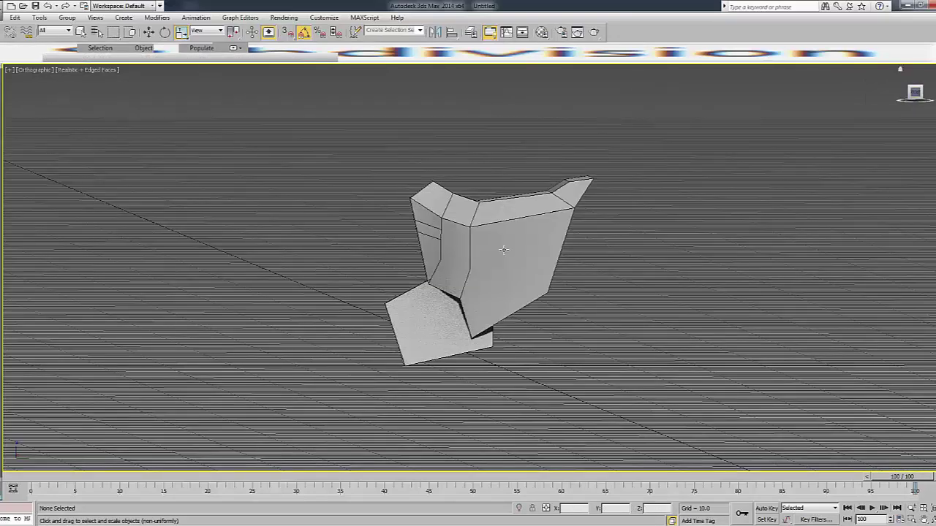
key(g)
click(417, 316)
scroll(387, 285, up, 2)
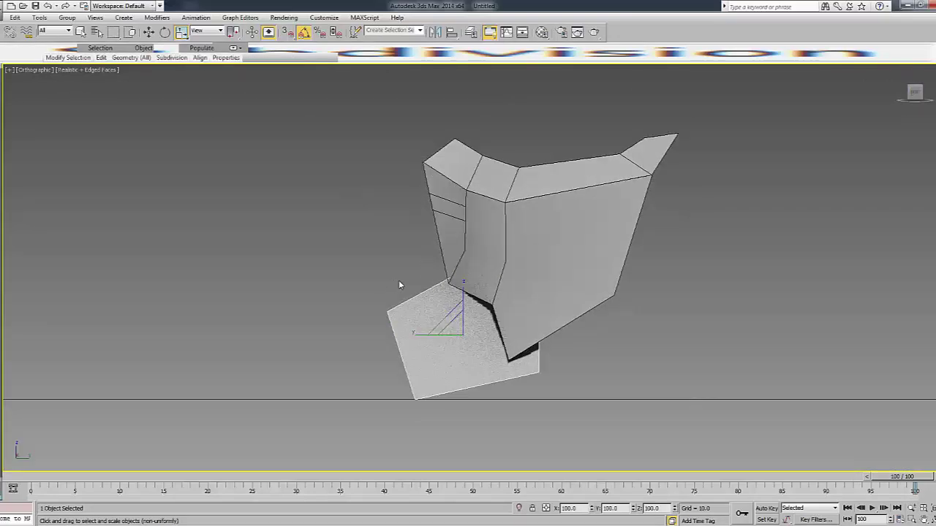
key(1)
key(F3)
mouse_move(437, 281)
mouse_down()
mouse_move(484, 258)
mouse_move(501, 322)
mouse_up()
key(w)
key(F3)
key(F3)
key(F3)
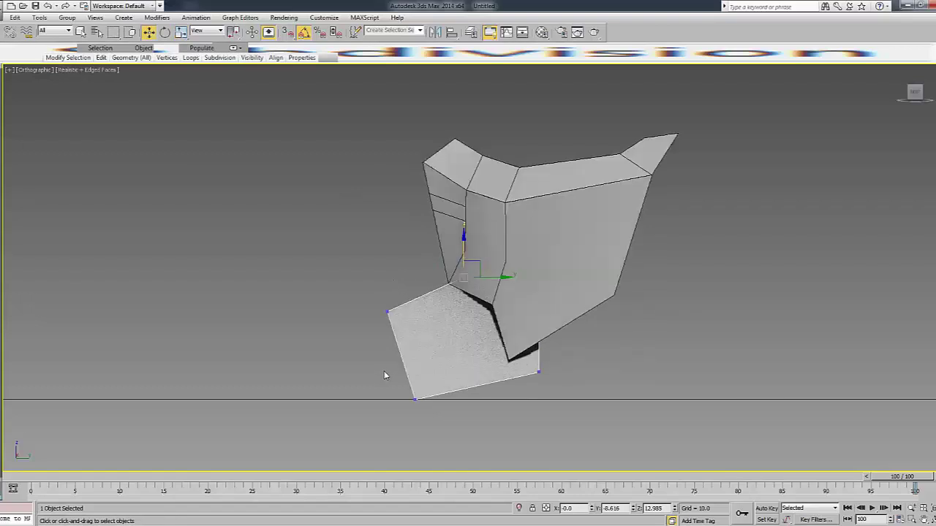
key(F3)
click(539, 289)
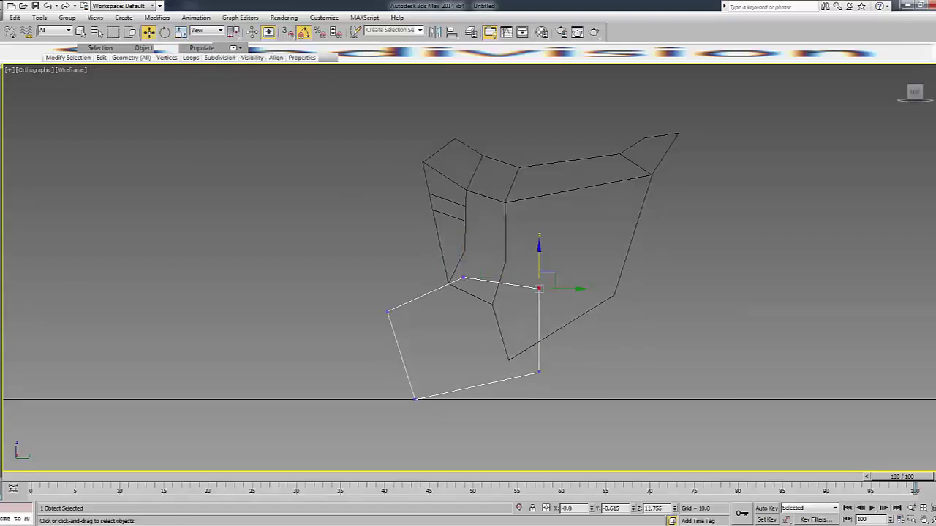
click(790, 128)
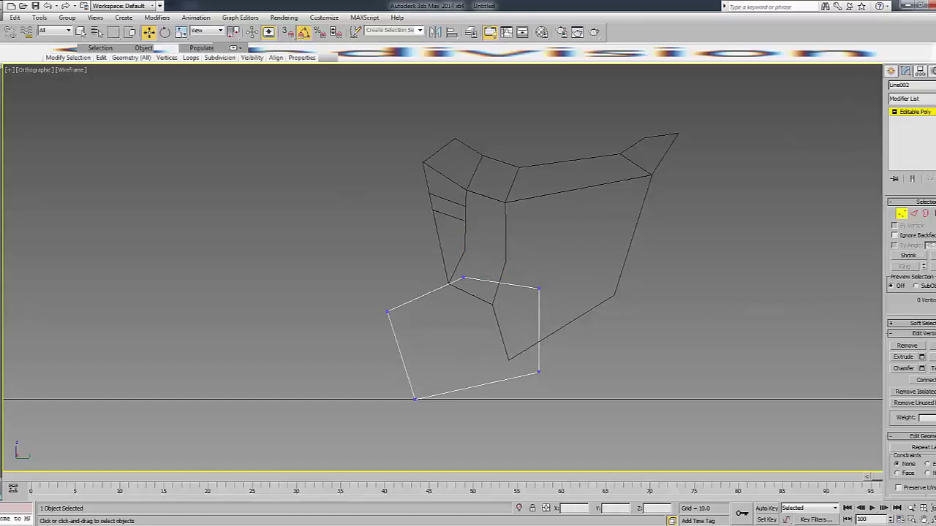
Move the two top-right corner vertices and their neighbours left along the top ridge.
click(660, 173)
click(662, 167)
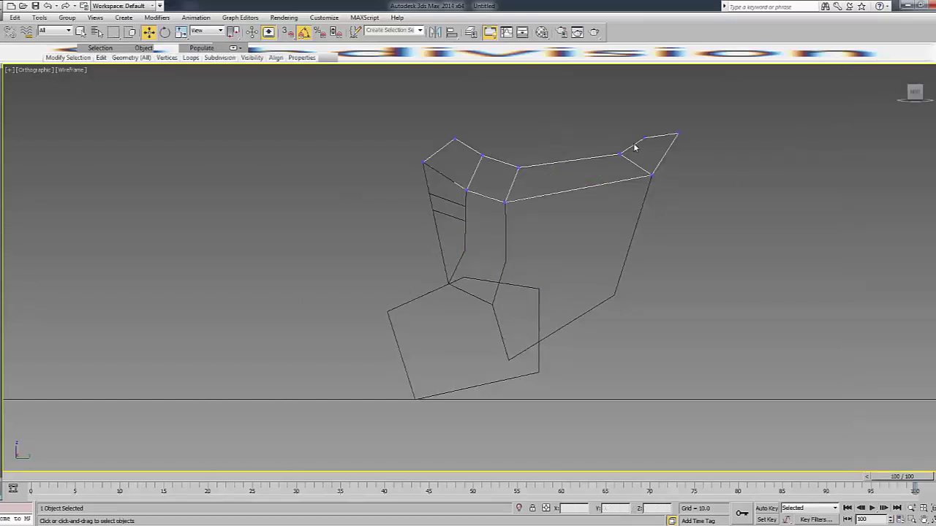
mouse_move(634, 148)
mouse_down()
mouse_move(683, 128)
mouse_move(667, 129)
mouse_up()
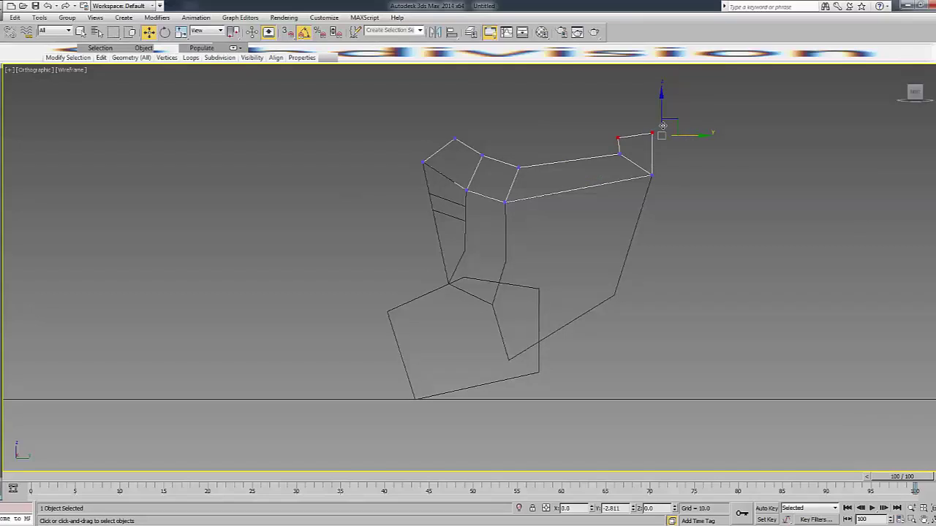
click(639, 146)
mouse_move(606, 157)
mouse_down()
mouse_move(635, 149)
mouse_move(613, 149)
mouse_up()
click(588, 139)
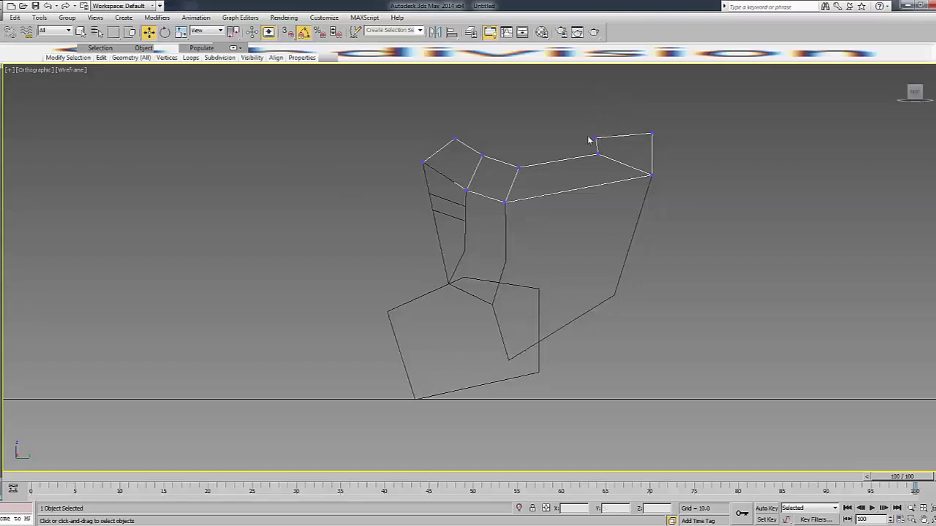
click(596, 137)
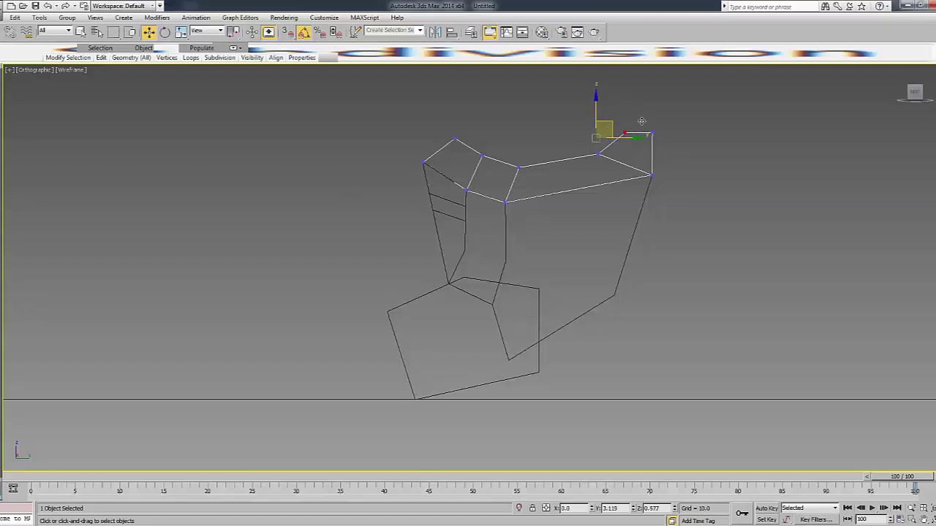
key(F3)
Lower a top ridge vertex and shift the top-left corner vertex left.
click(487, 161)
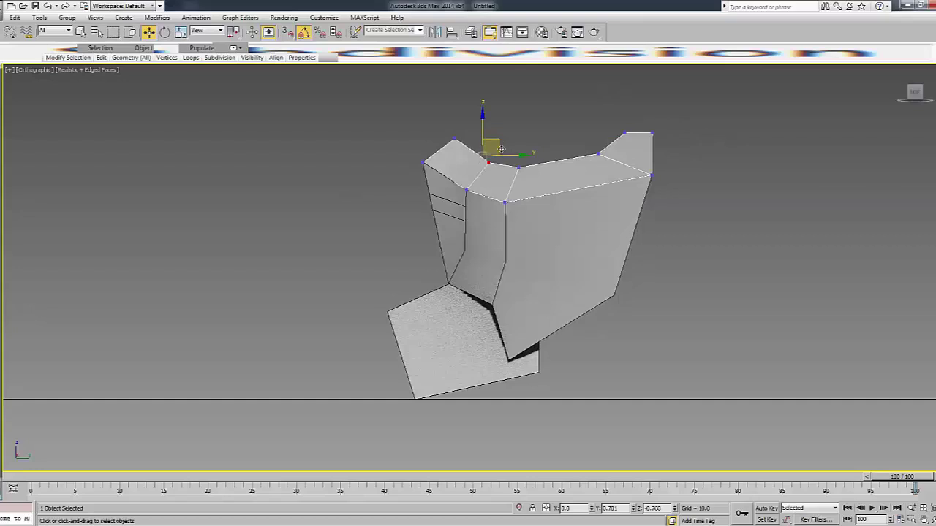
mouse_move(501, 149)
mouse_down()
mouse_move(534, 159)
mouse_move(615, 145)
mouse_move(604, 157)
mouse_up()
click(454, 139)
drag(467, 131, 458, 135)
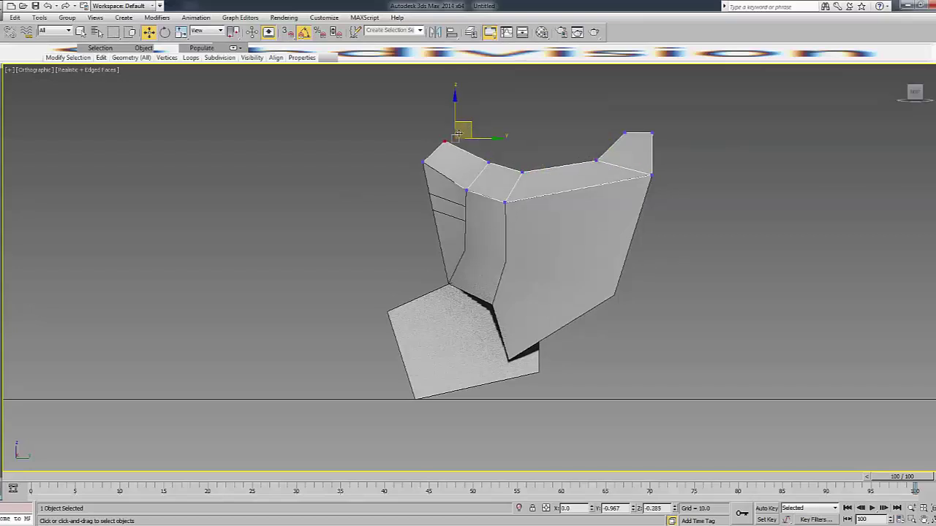
click(543, 159)
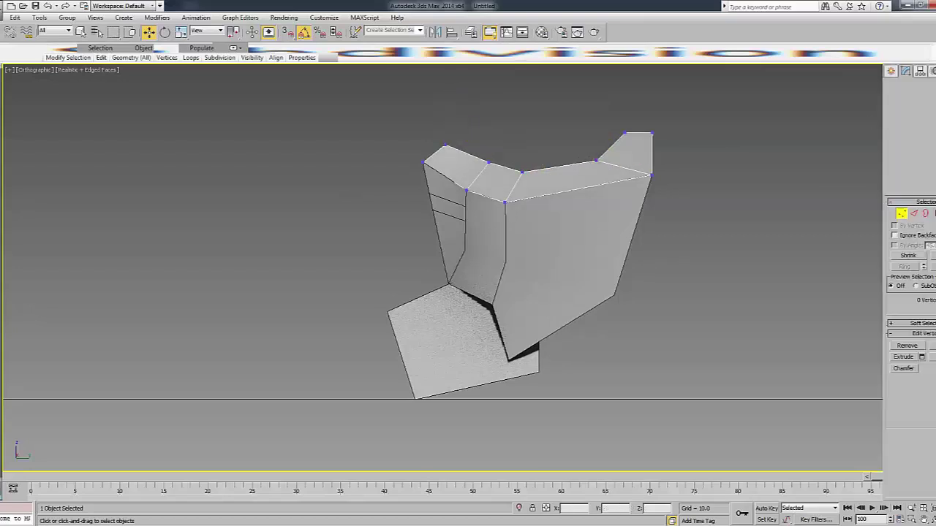
click(620, 174)
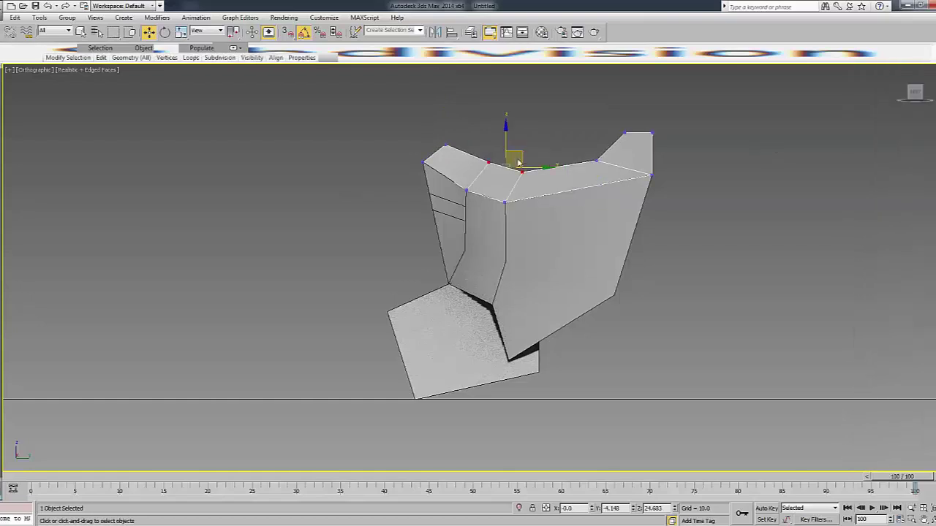
click(445, 146)
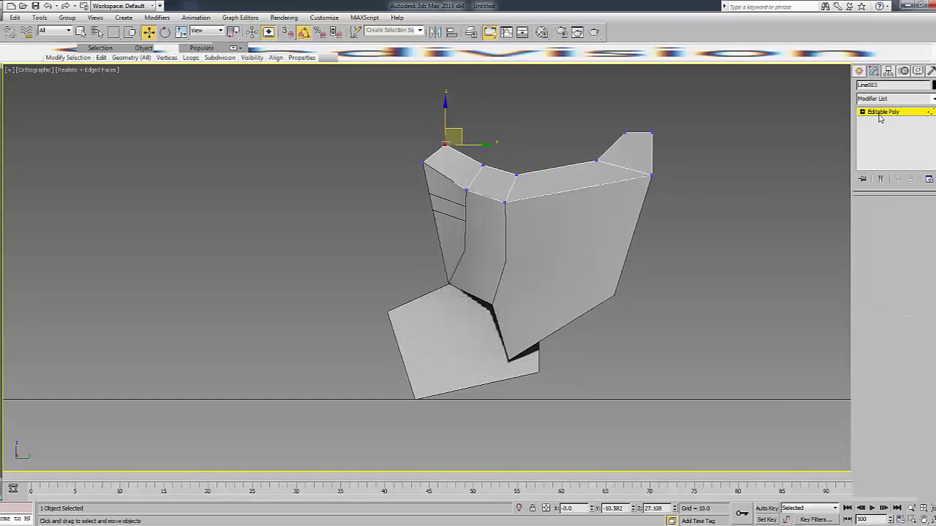
click(872, 96)
drag(912, 95, 912, 96)
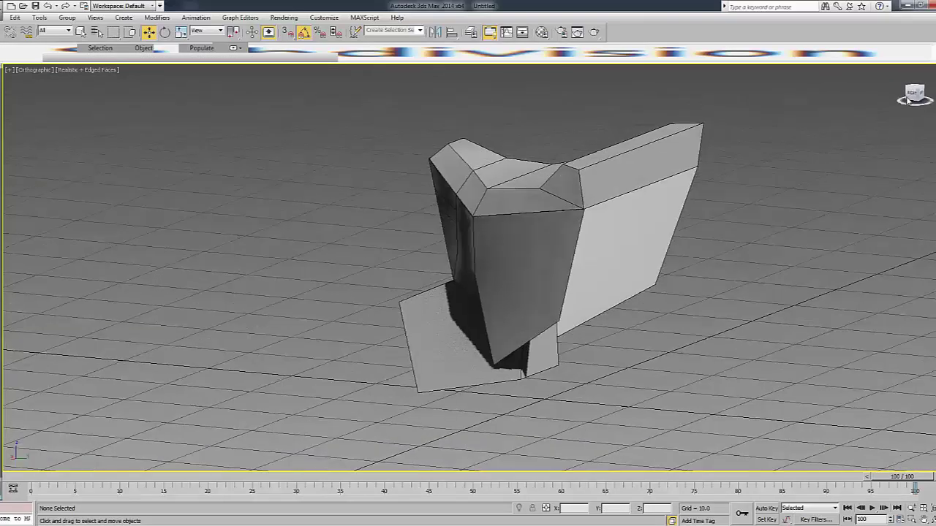
click(544, 245)
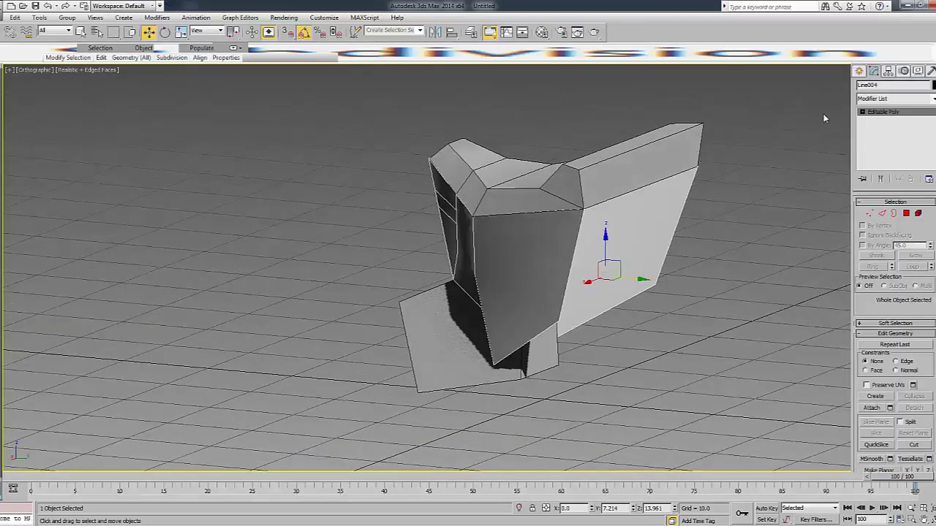
click(760, 162)
drag(913, 95, 898, 100)
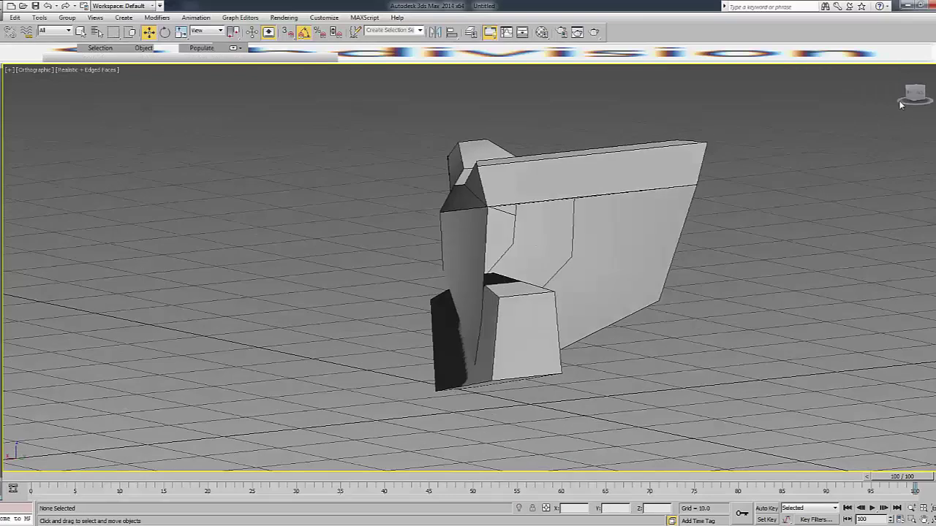
key(F3)
key(F3)
click(484, 255)
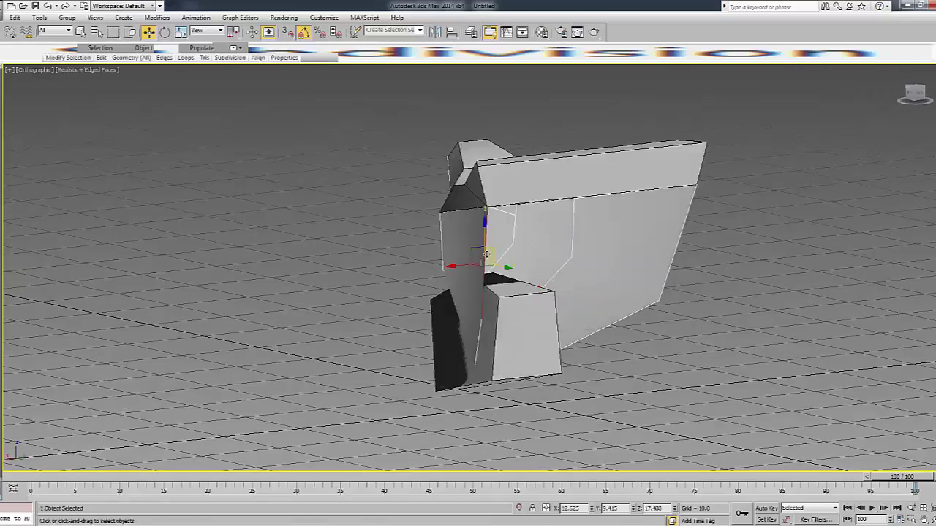
click(674, 248)
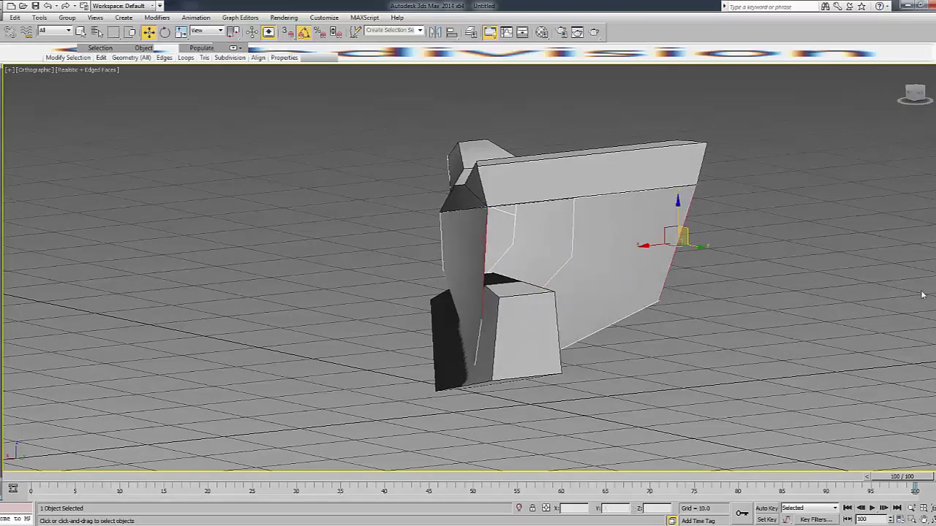
drag(913, 94, 901, 99)
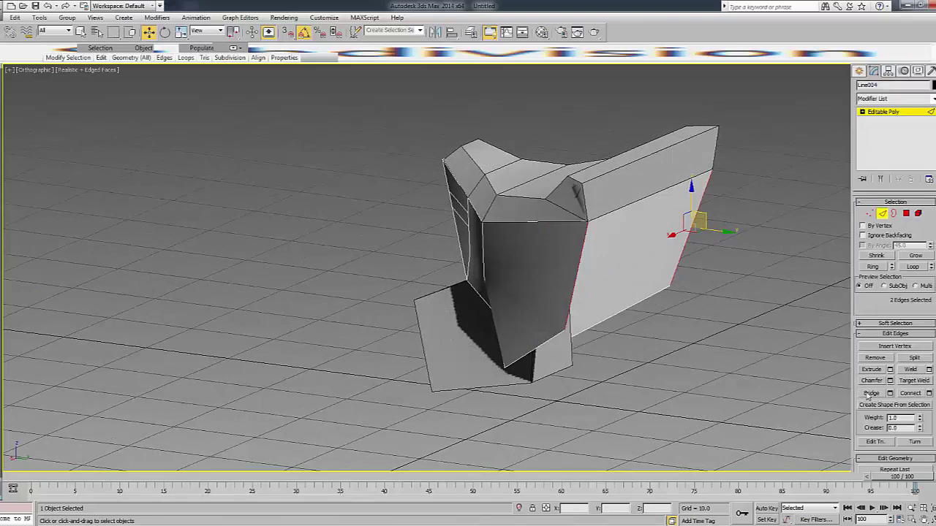
click(871, 393)
key(F3)
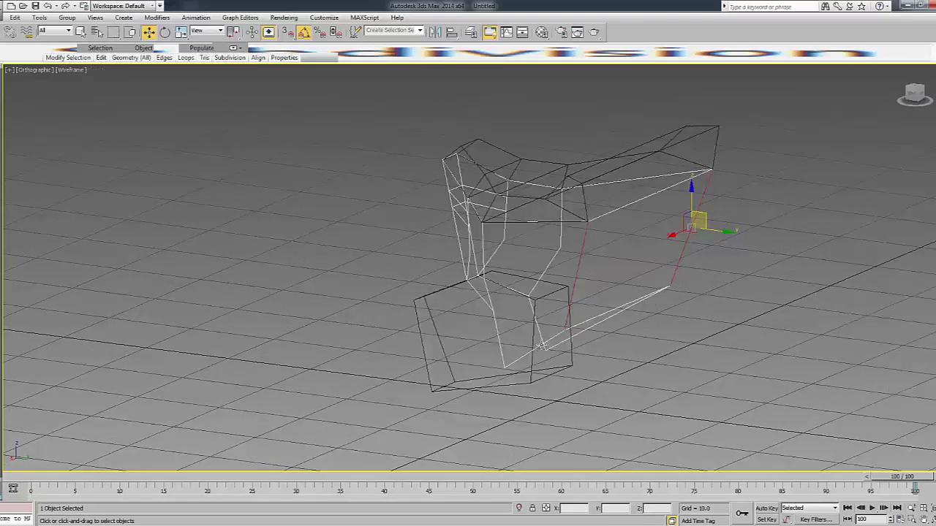
click(537, 346)
click(594, 325)
key(F3)
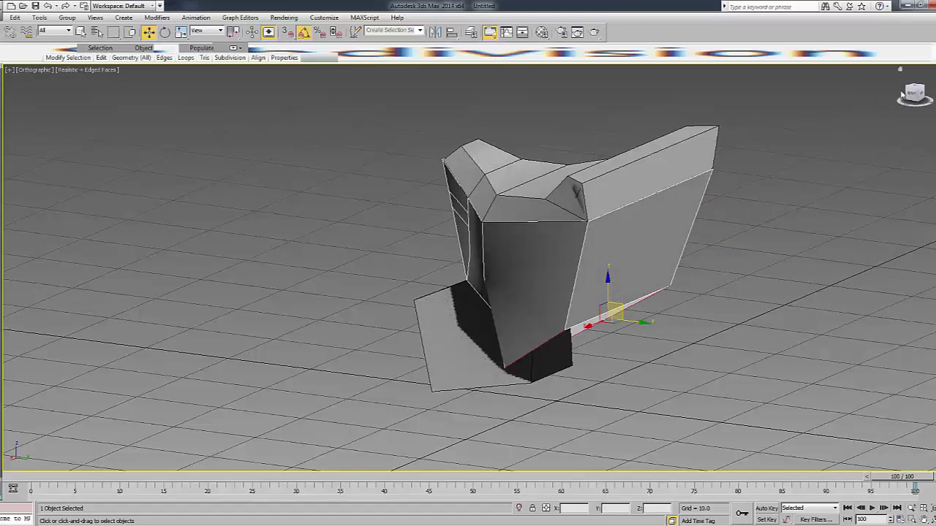
drag(905, 94, 897, 86)
key(F3)
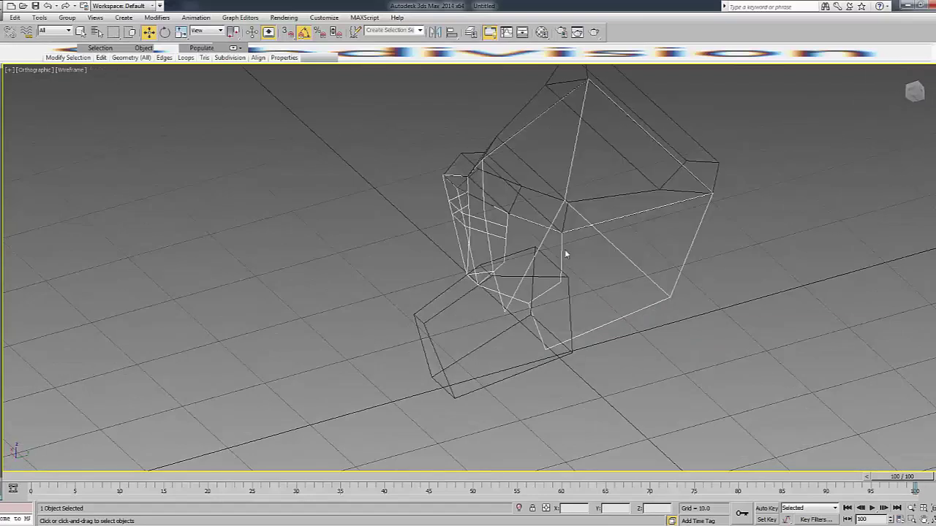
key(F3)
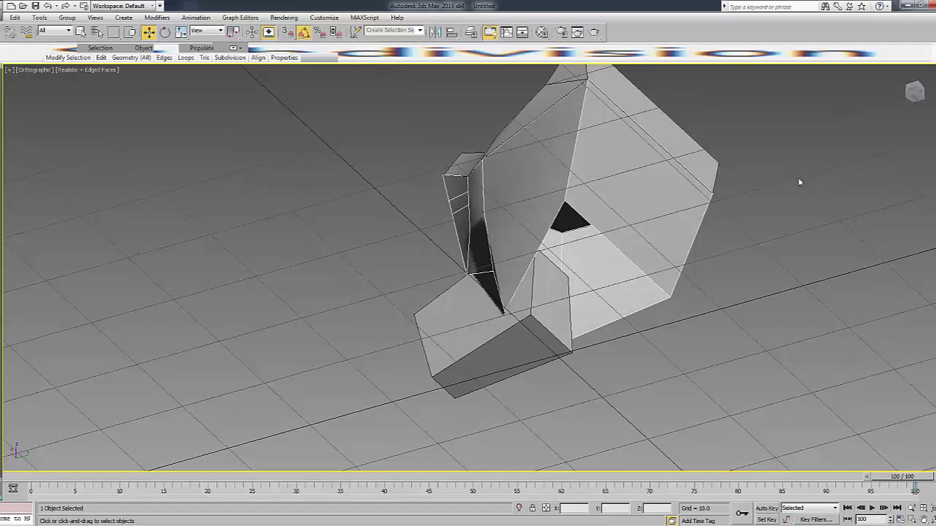
click(823, 116)
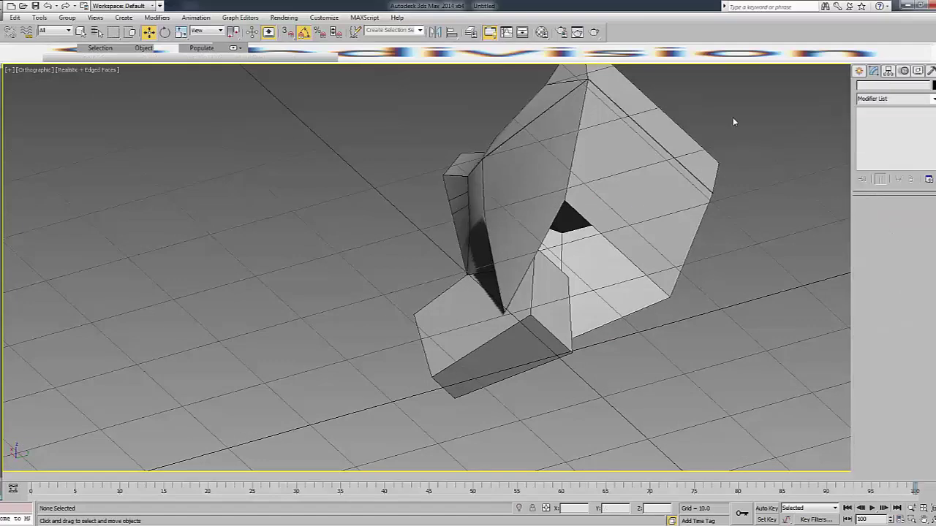
drag(914, 95, 592, 240)
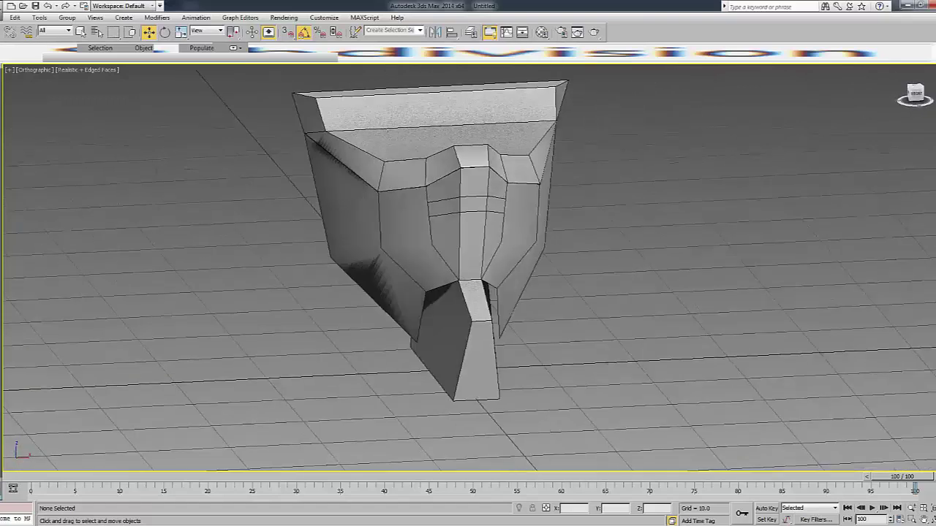
In Front view, scale the mask's selected vertices inward to 76%.
click(577, 252)
key(f)
key(1)
key(F3)
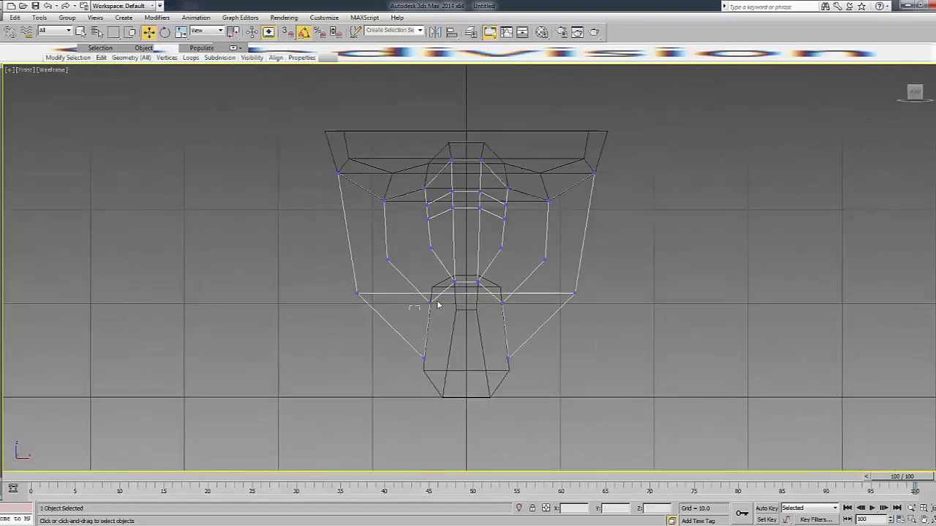
key(F3)
key(r)
drag(499, 304, 498, 306)
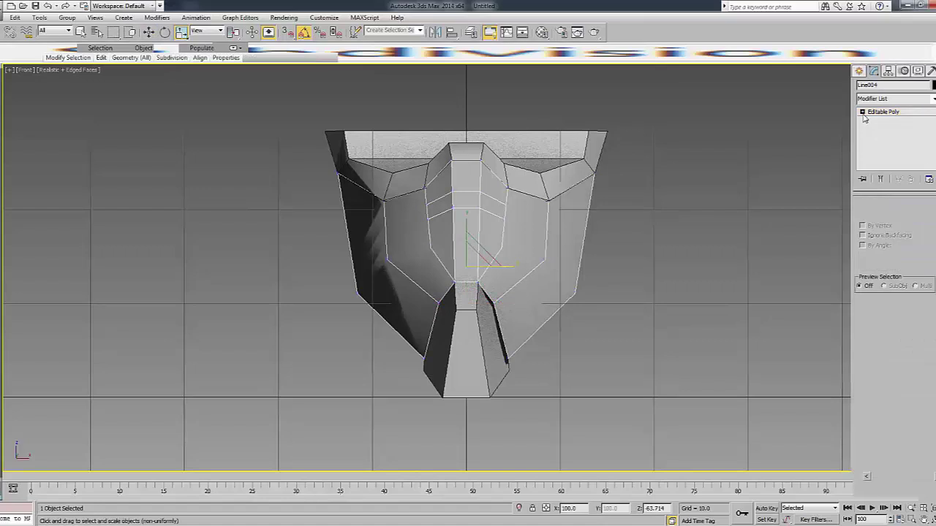
Squeeze the top rows of vertices inward horizontally, then ease them slightly back out.
drag(299, 111, 617, 208)
key(F3)
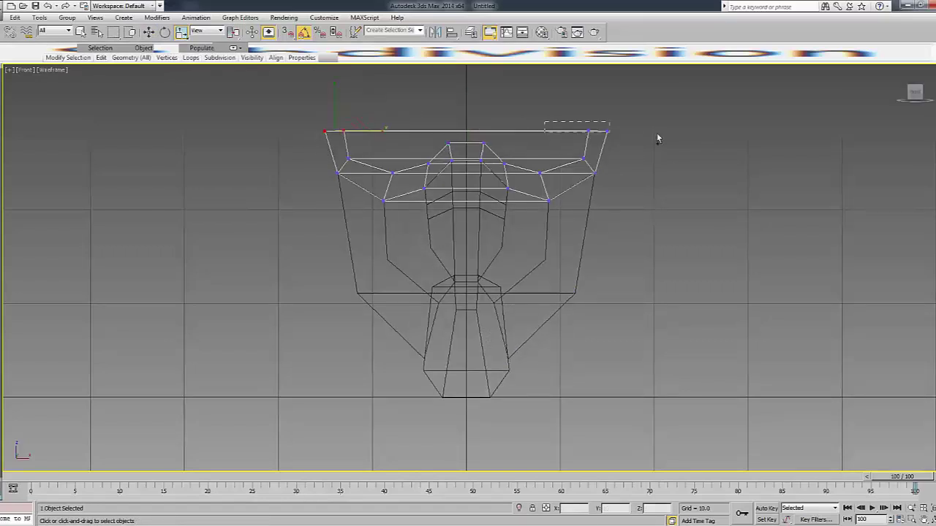
drag(509, 131, 441, 145)
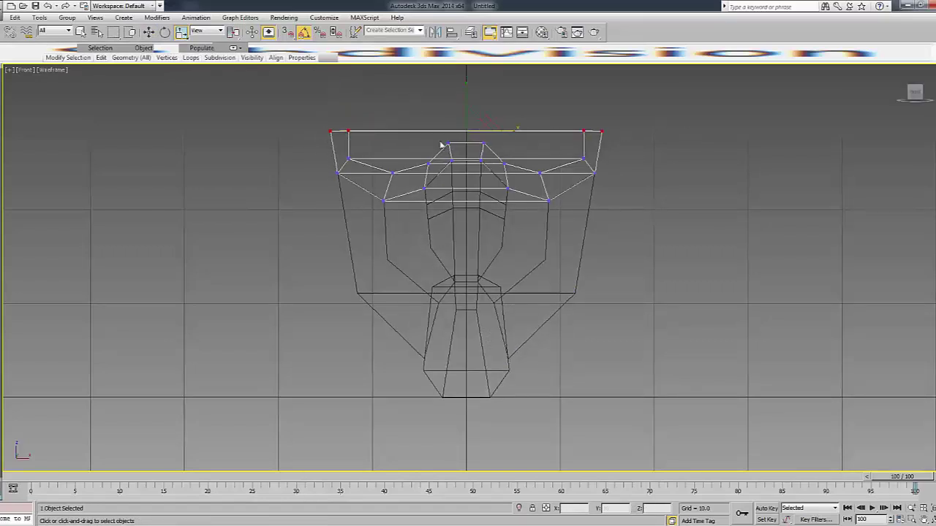
drag(518, 134, 517, 131)
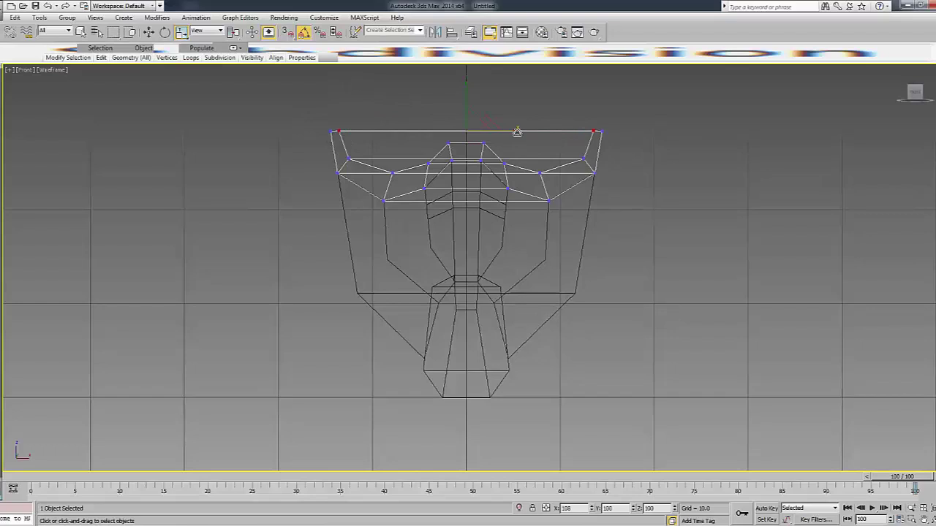
key(F3)
click(317, 139)
key(F3)
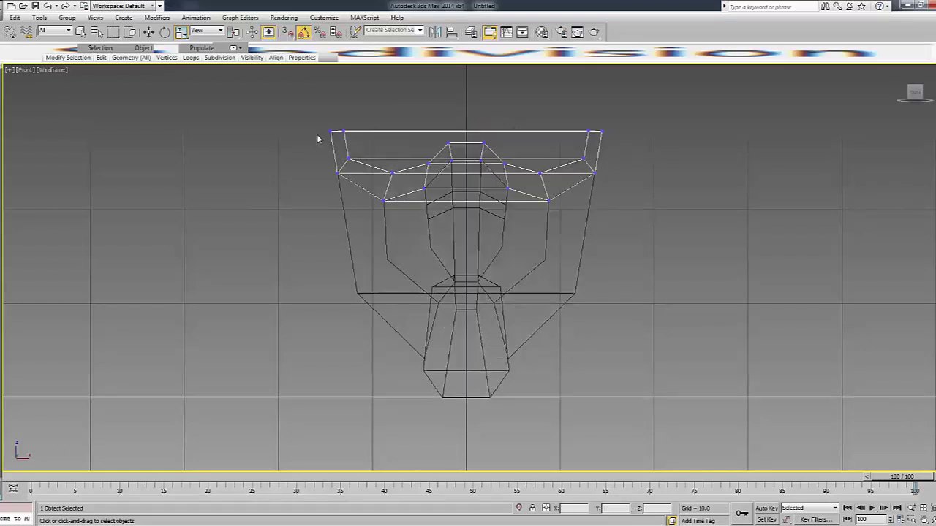
Level the four top corner vertices into one flat edge with Make Planar Y.
key(w)
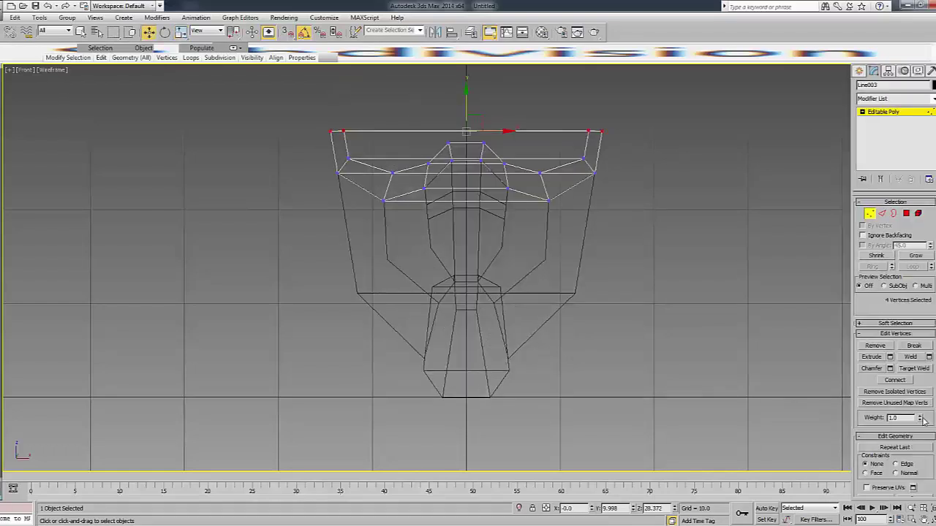
scroll(923, 419, down, 3)
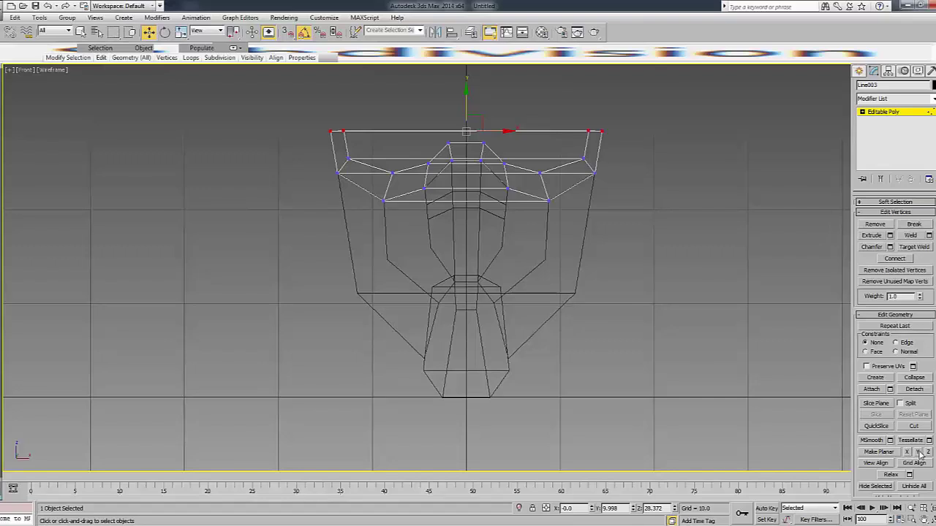
click(919, 453)
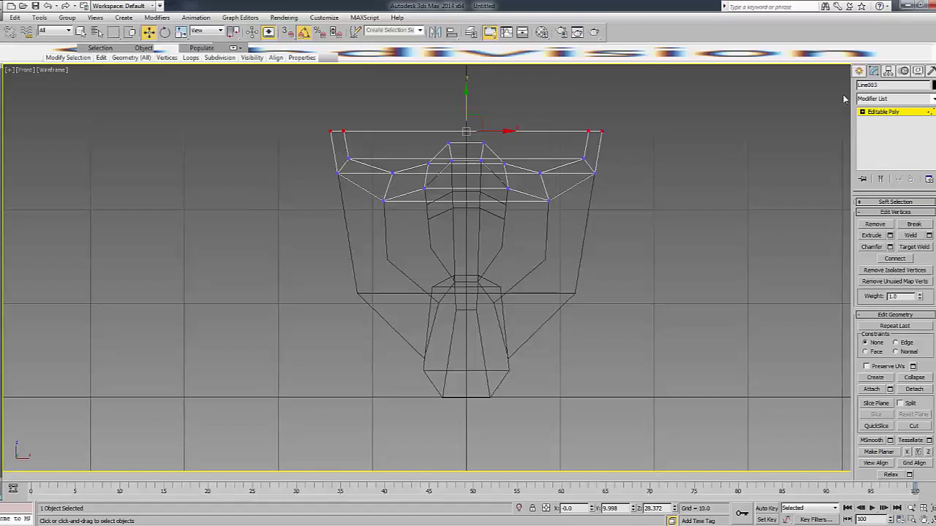
key(F3)
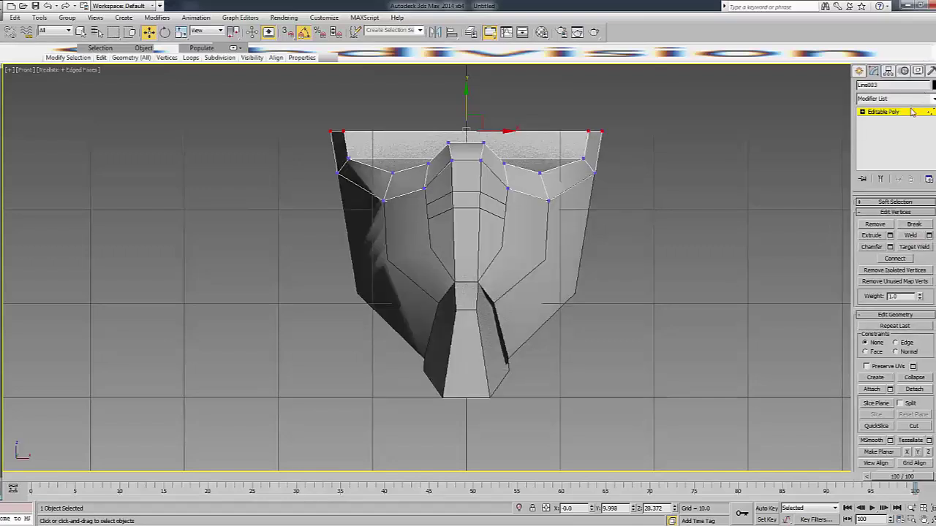
drag(914, 95, 857, 109)
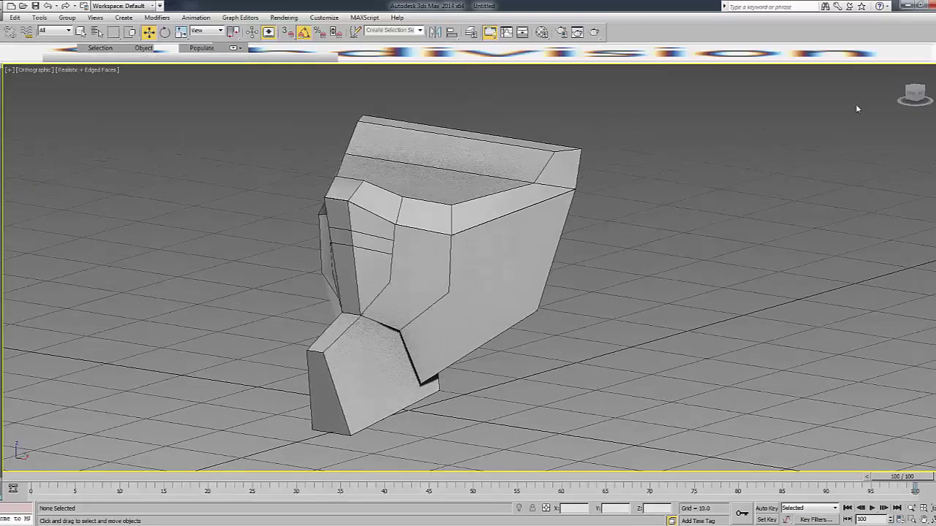
Flatten the side piece's top-right corner vertex with Make Planar X.
click(503, 157)
click(760, 186)
mouse_move(914, 95)
mouse_down()
mouse_move(877, 99)
mouse_move(888, 99)
mouse_up()
click(614, 162)
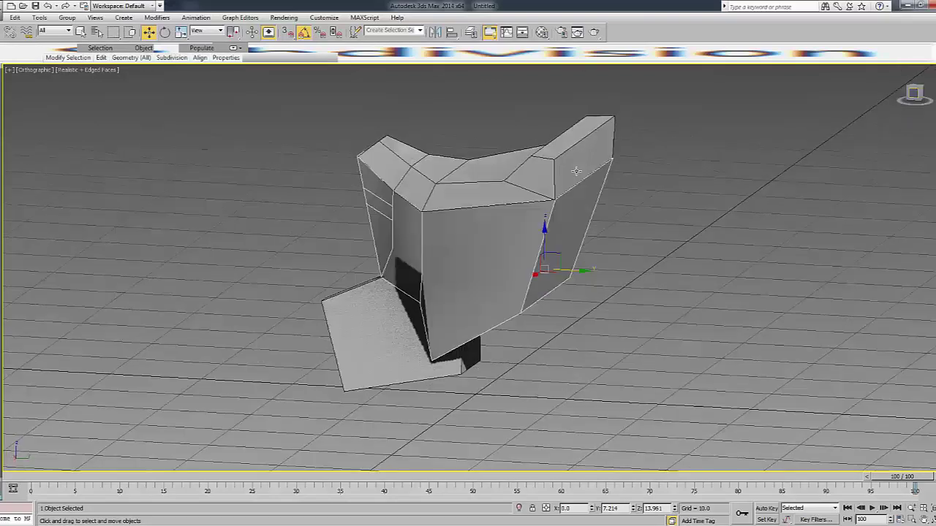
key(F3)
key(1)
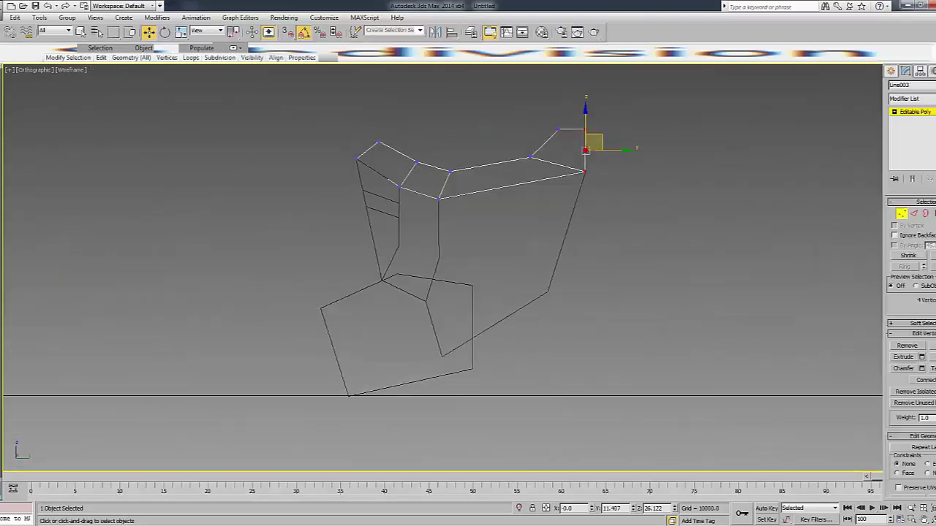
scroll(899, 329, down, 2)
scroll(906, 402, down, 2)
click(917, 469)
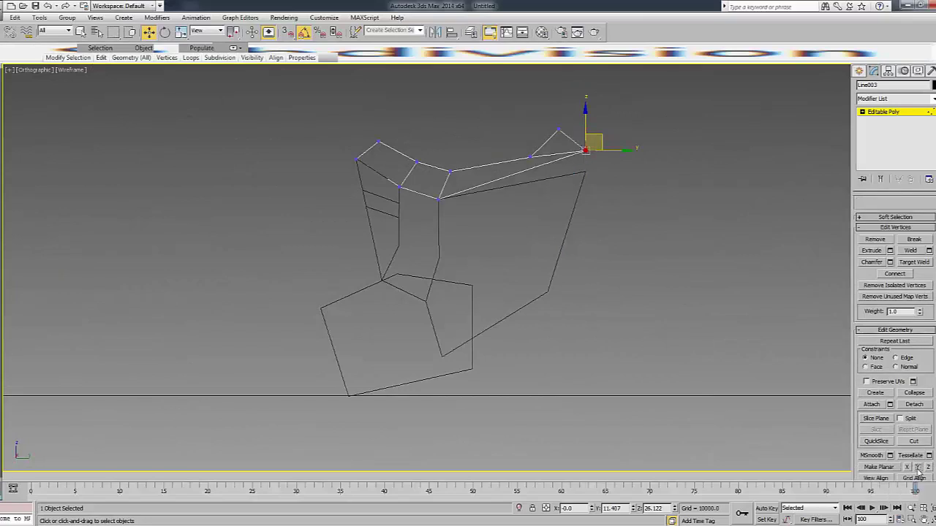
click(908, 467)
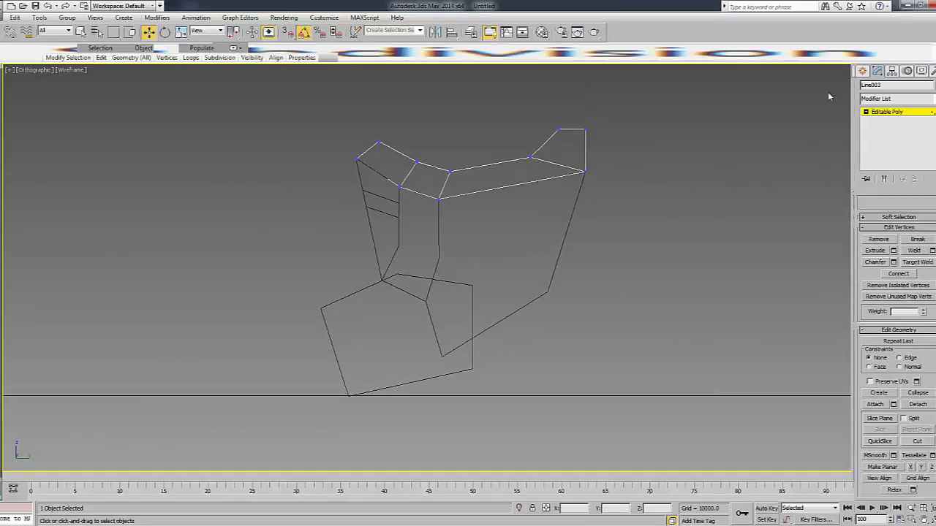
drag(913, 98, 534, 186)
key(F3)
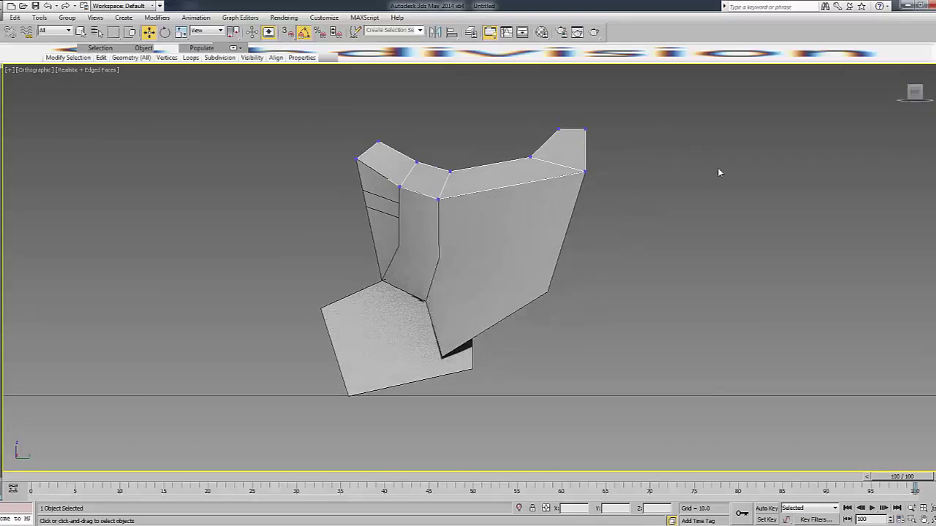
click(693, 189)
middle_drag(388, 134, 238, 132)
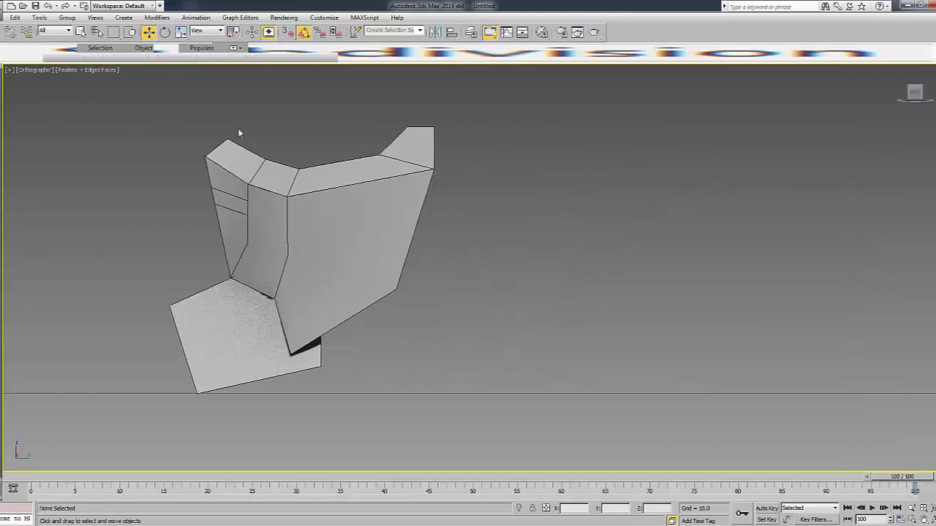
Switch the viewport to Right view and pick the Line shape tool.
click(39, 70)
click(55, 189)
scroll(410, 234, down, 5)
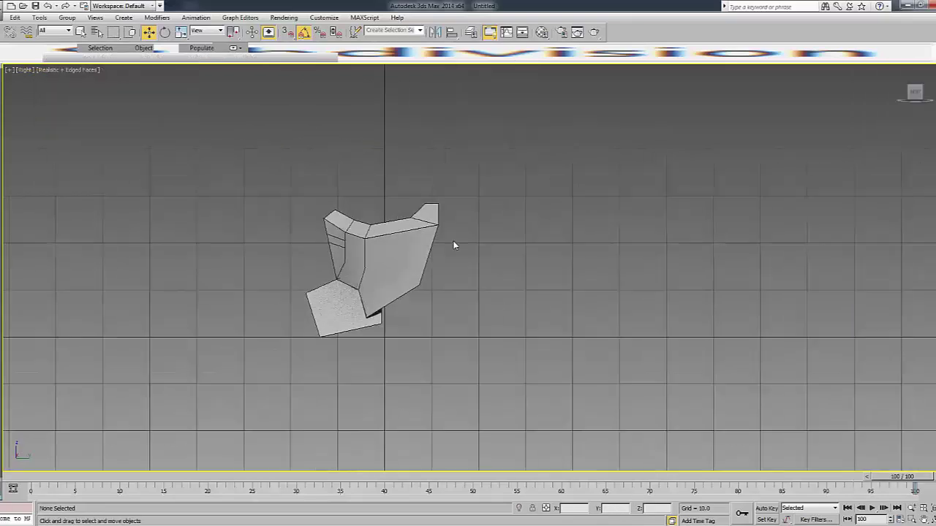
click(409, 245)
scroll(409, 249, up, 2)
key(1)
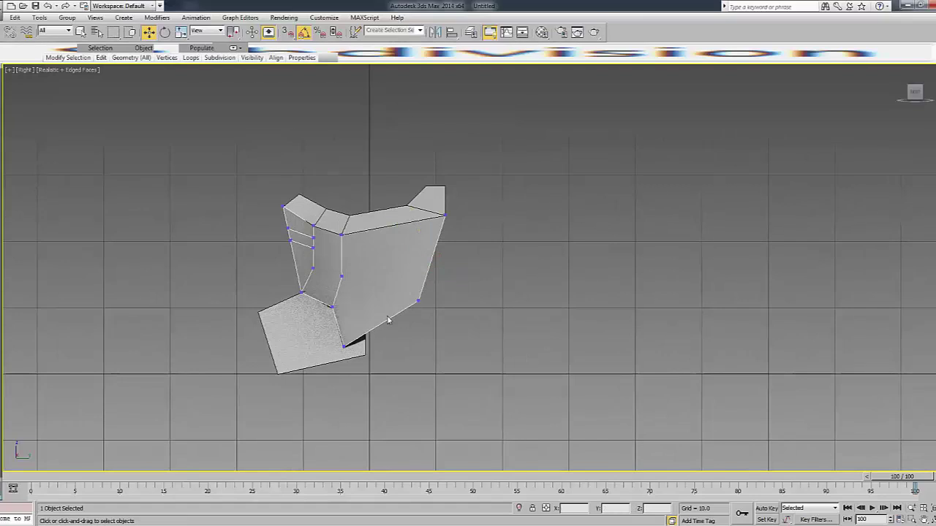
key(1)
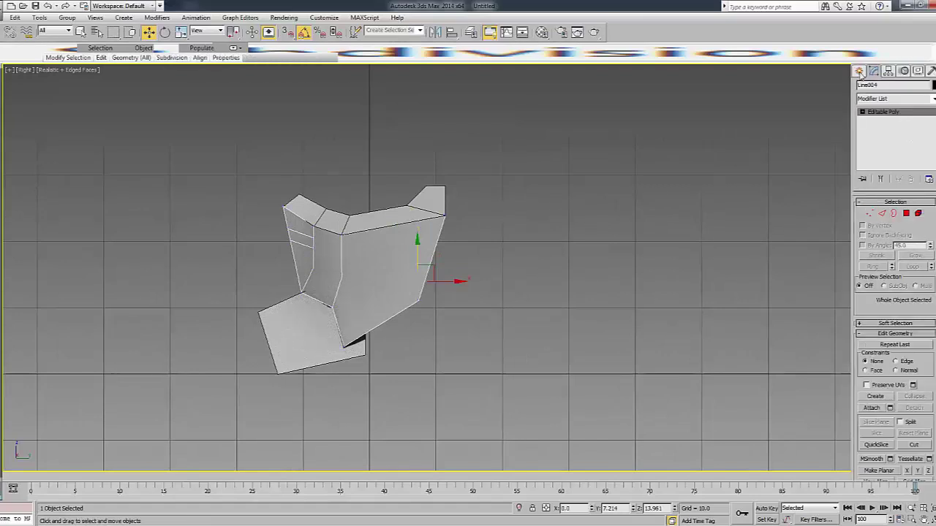
click(862, 71)
click(875, 86)
click(876, 143)
In wireframe view, draw a line from the side piece's top-right corner rightward, down-right, then back left.
key(F3)
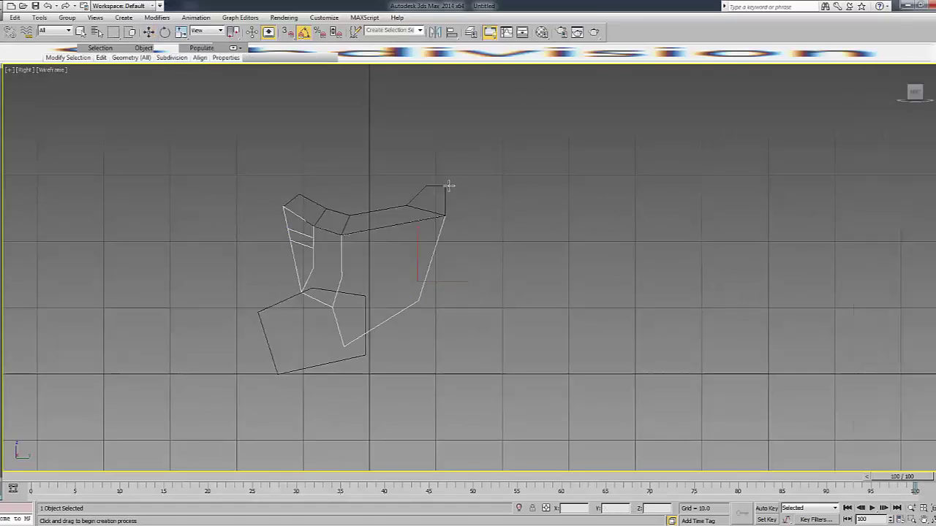
click(446, 186)
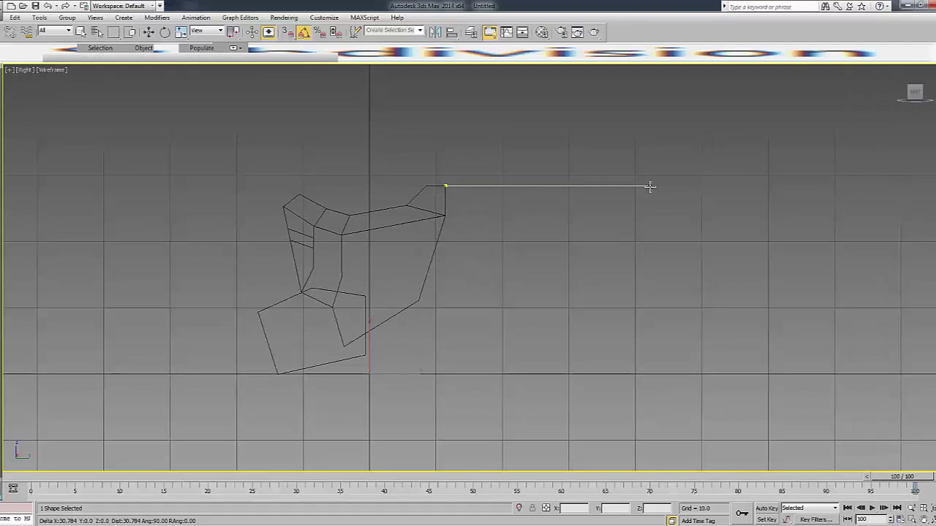
click(651, 187)
key(F3)
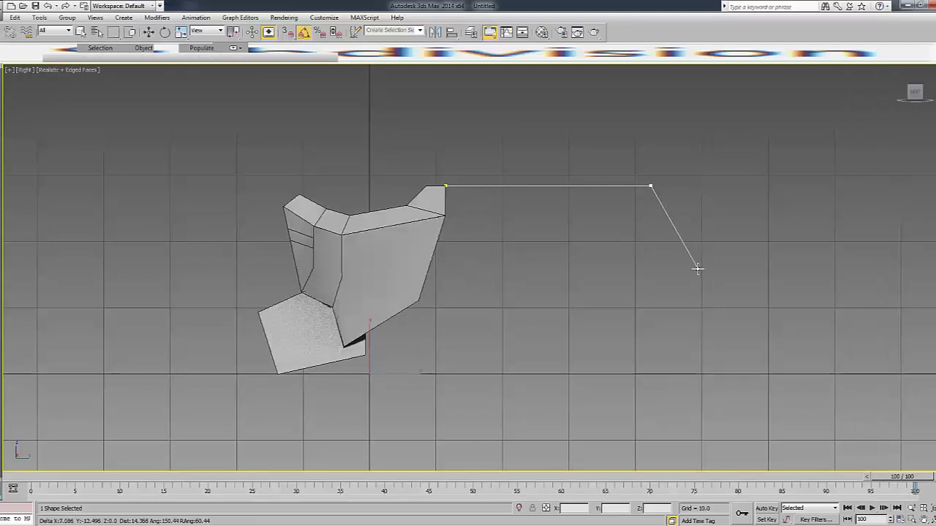
click(696, 269)
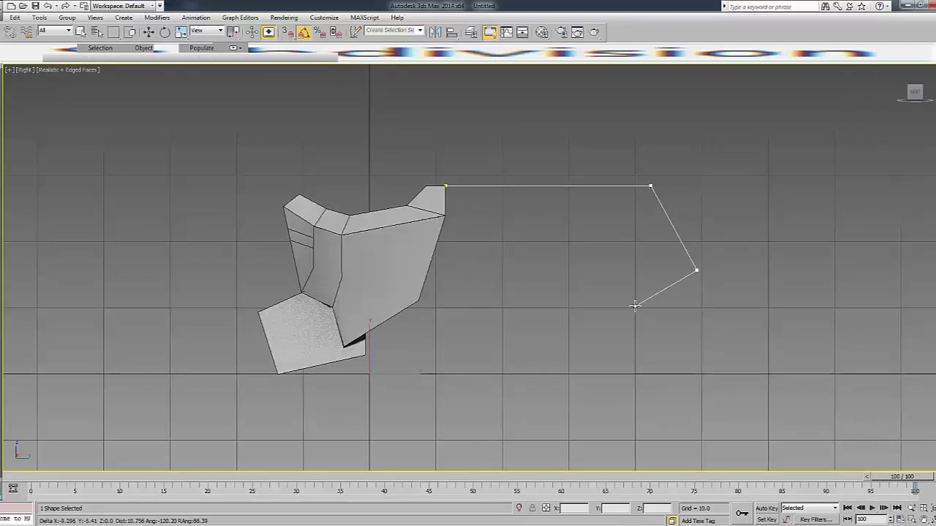
click(636, 307)
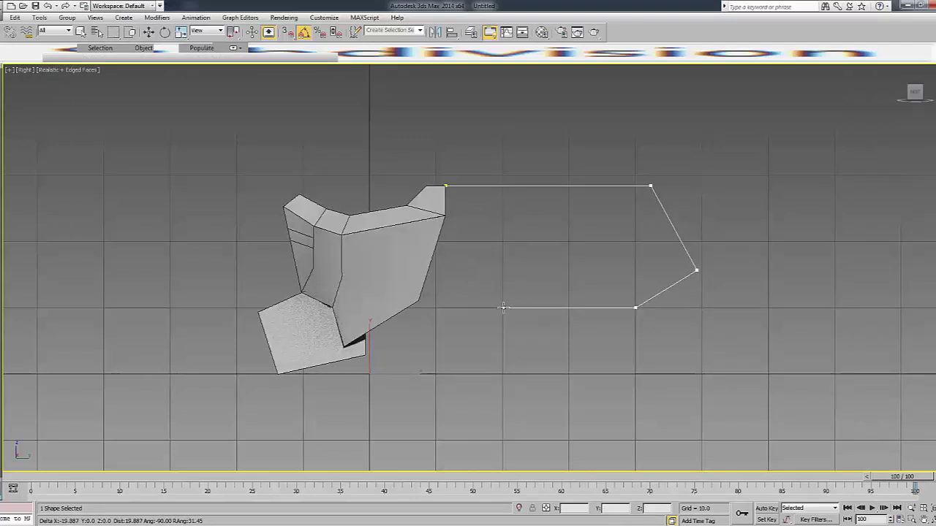
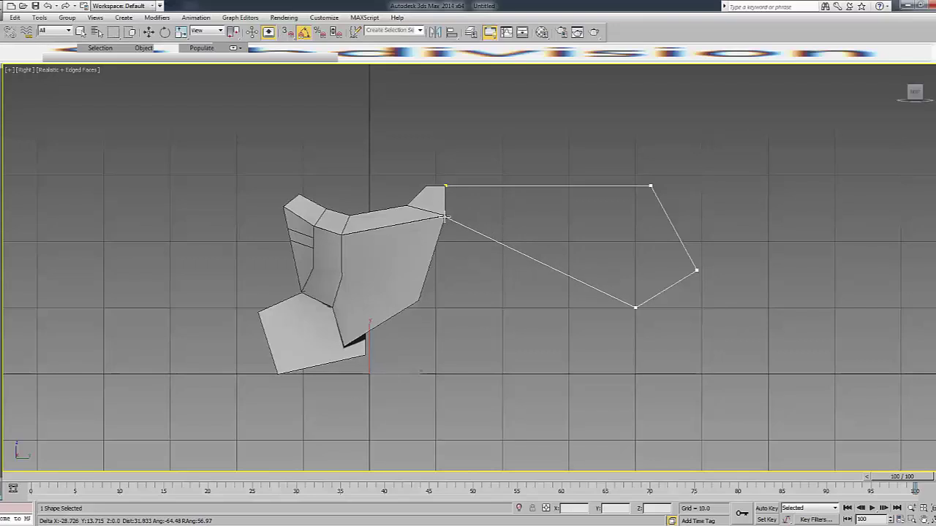
Close the side plate outline into a loop and prepare to move its vertices in wireframe.
click(444, 217)
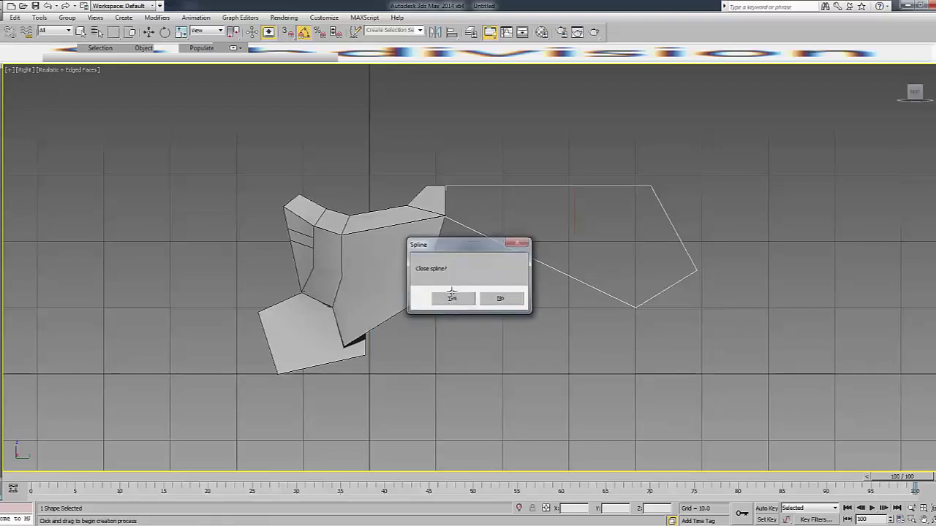
key(Return)
key(w)
key(F3)
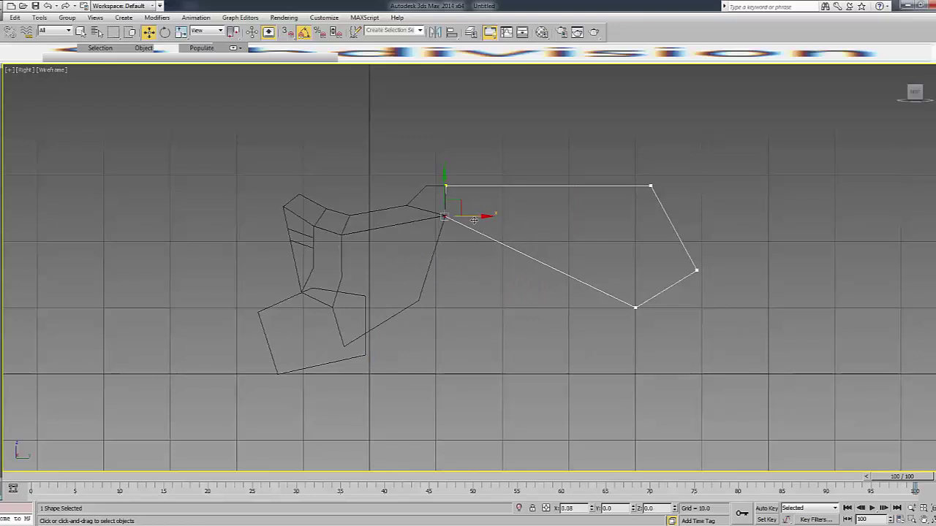
Slide the bottom vertex left and drop the right vertex to the bottom-right corner.
click(635, 307)
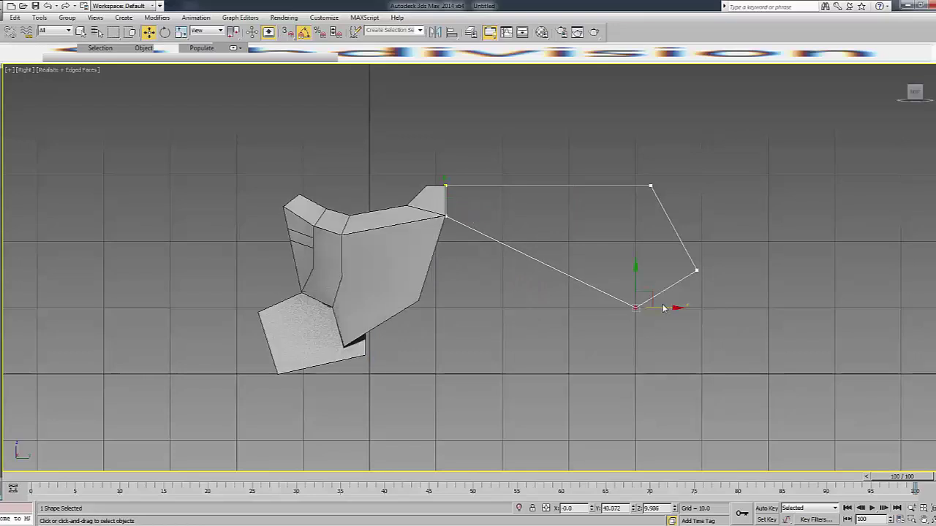
drag(658, 307, 523, 307)
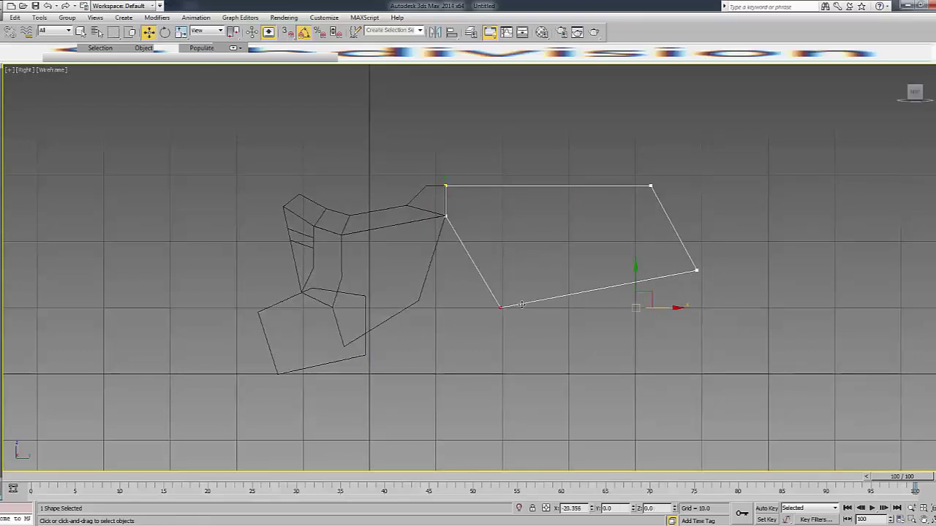
click(696, 271)
mouse_move(701, 260)
mouse_down()
mouse_move(656, 291)
mouse_move(668, 291)
mouse_up()
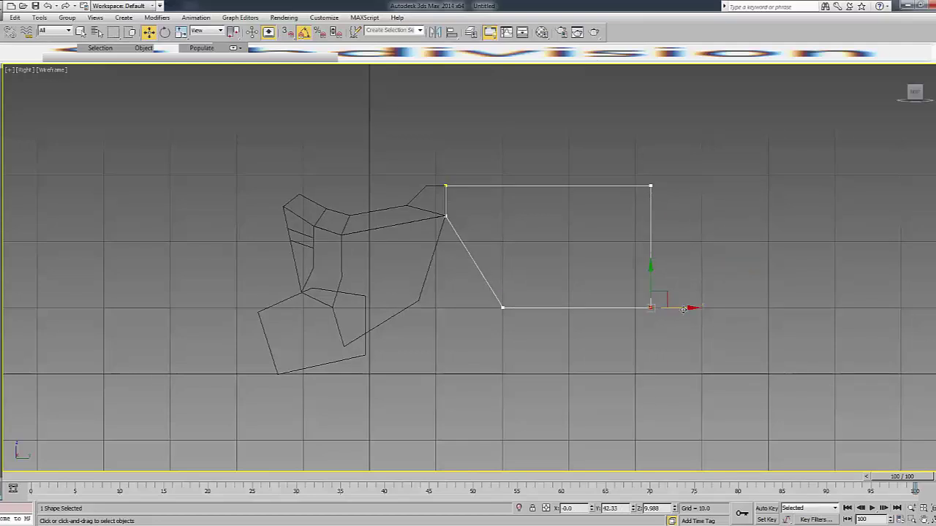
key(F3)
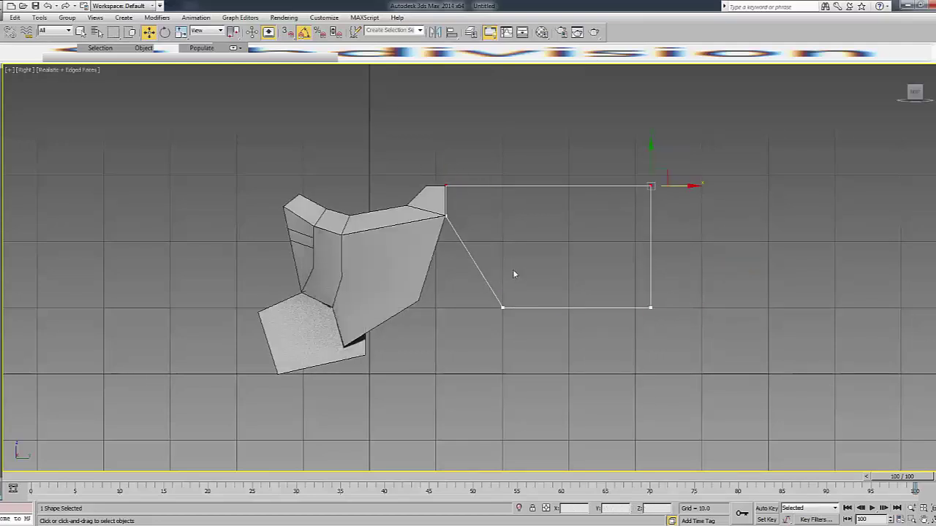
Nudge the outline slightly left and level its top-right vertex with the top edge.
click(502, 307)
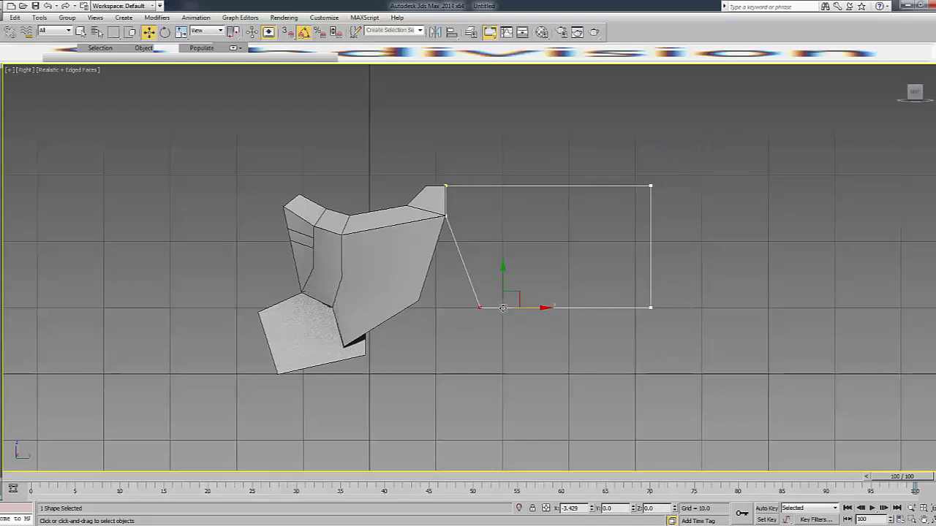
click(651, 307)
click(651, 185)
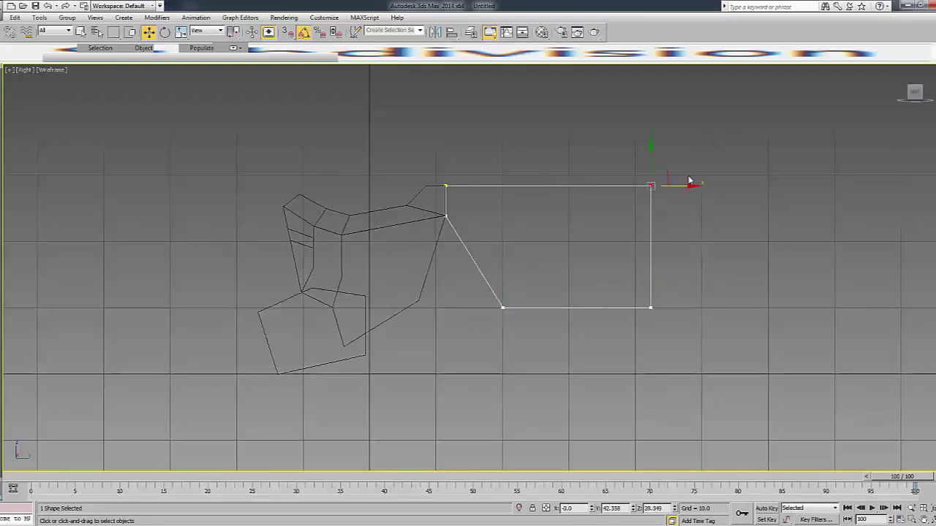
alt+middle_drag(650, 185, 641, 169)
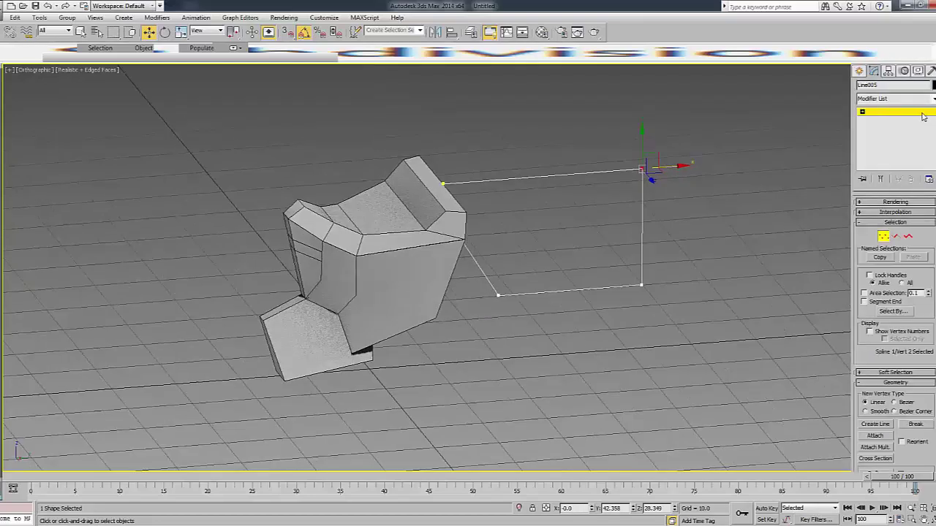
key(1)
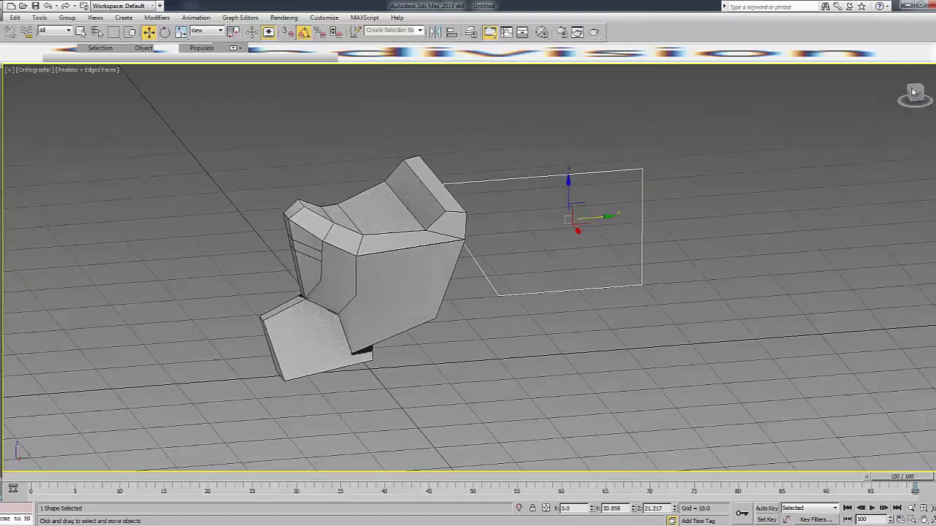
key(shift+z)
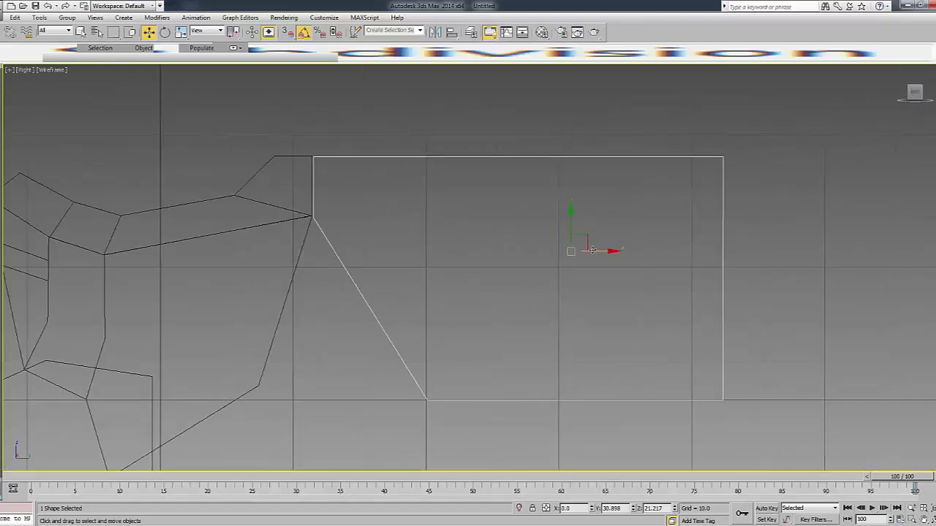
drag(592, 250, 595, 252)
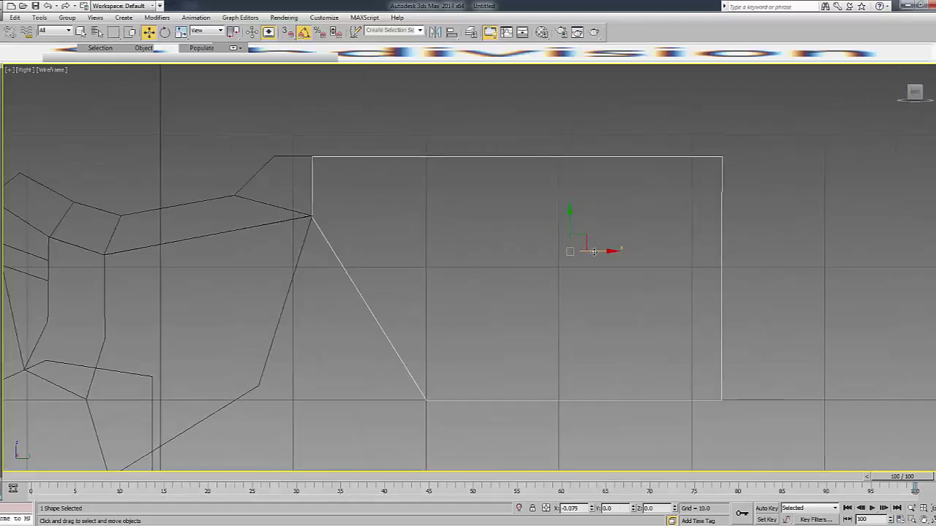
key(1)
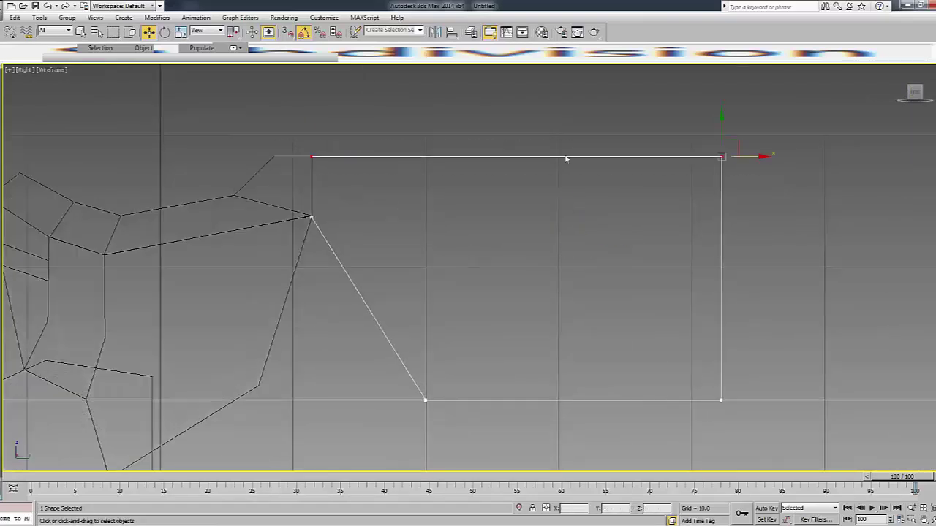
drag(718, 131, 720, 132)
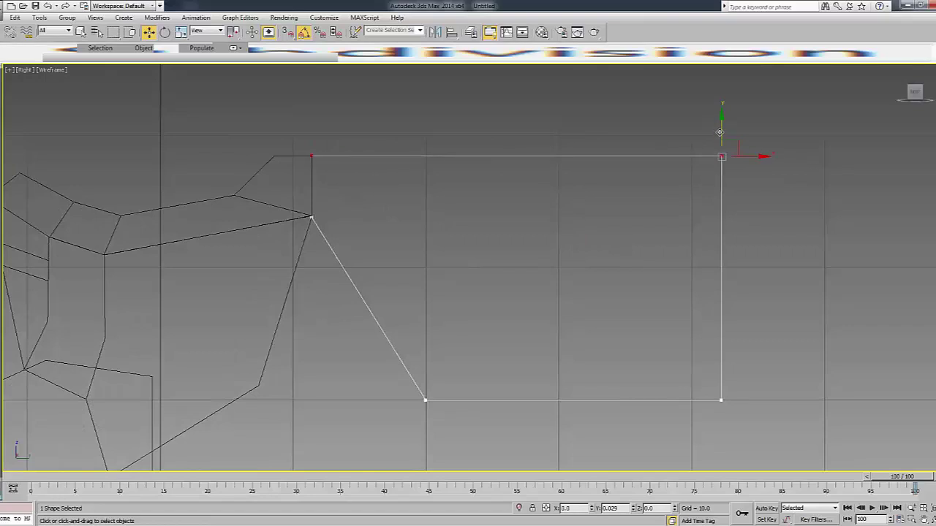
key(F3)
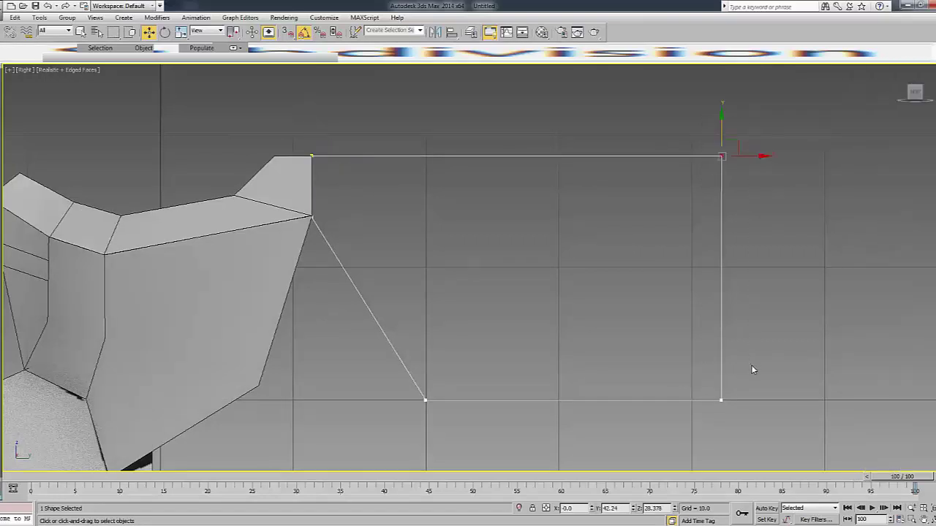
key(F3)
Convert the Line005 outline into an Editable Poly panel.
click(899, 115)
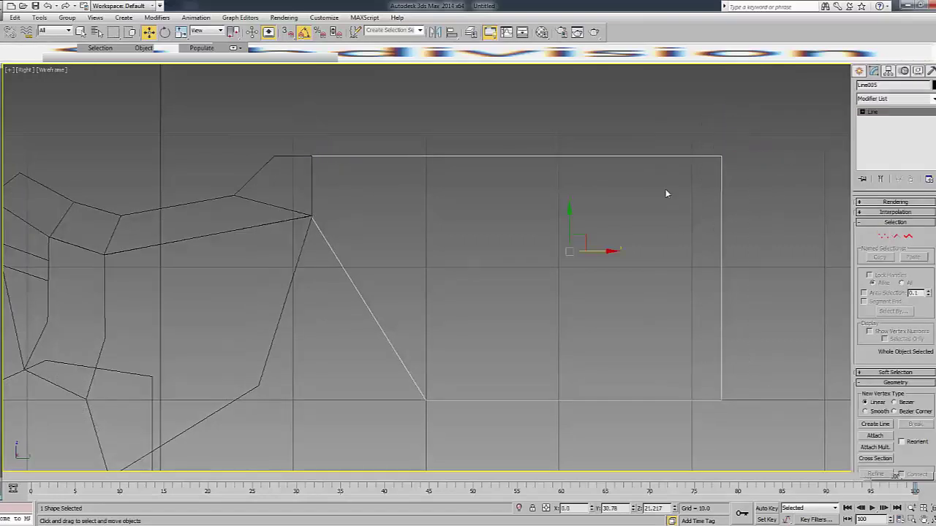
right_click(664, 189)
mouse_move(767, 338)
click(766, 295)
key(F3)
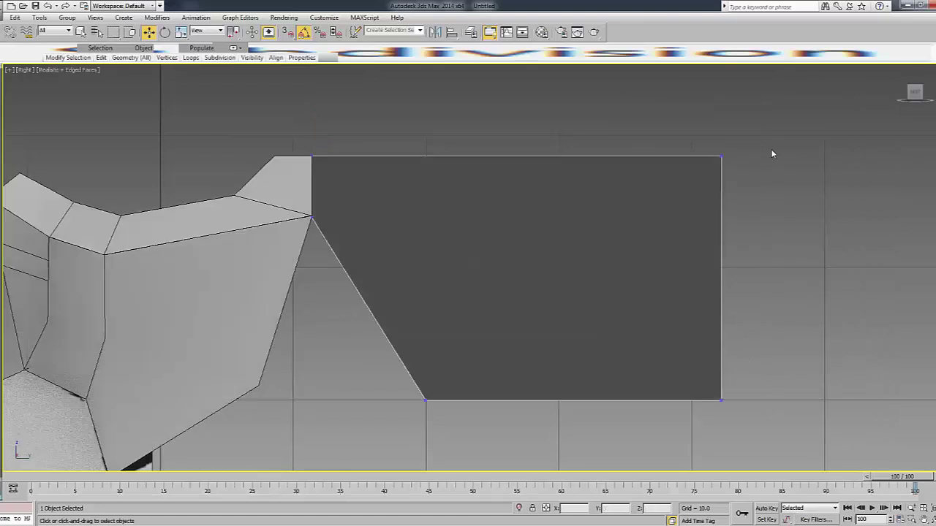
key(F3)
key(F3)
scroll(912, 454, down, 2)
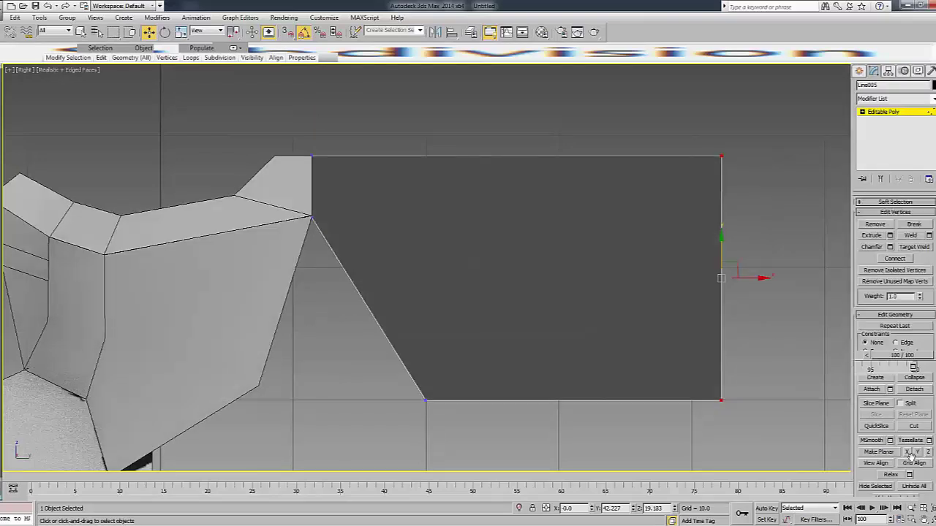
click(918, 451)
key(ctrl+z)
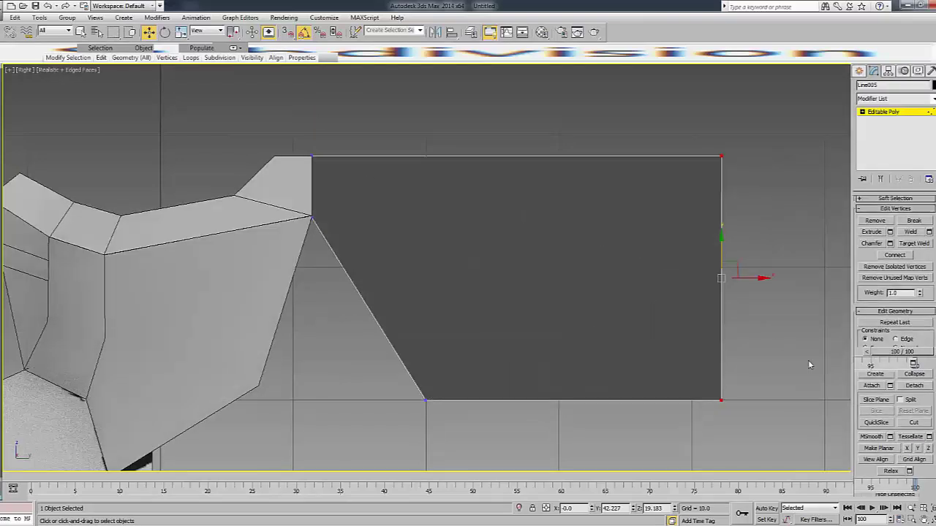
click(889, 112)
scroll(536, 241, down, 4)
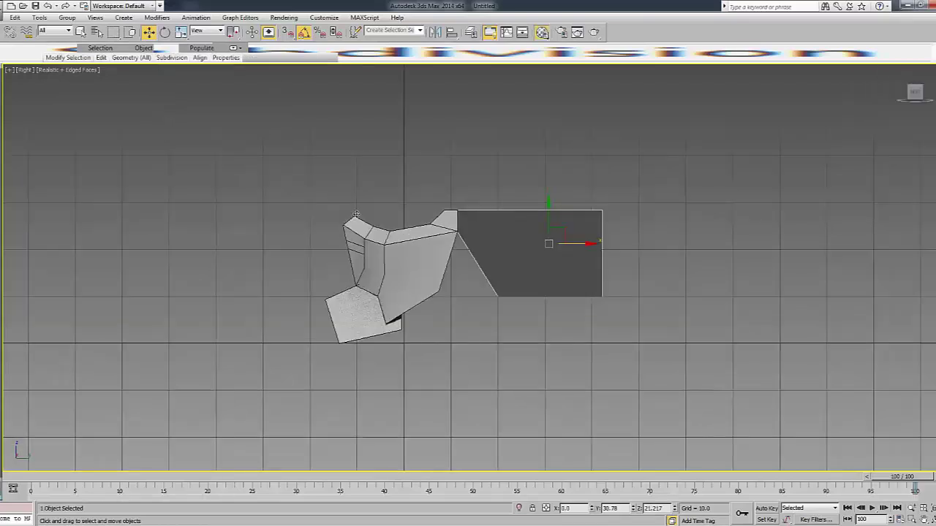
Give the panel the light grey material and move it out to the helmet's right side.
click(542, 32)
click(111, 205)
key(m)
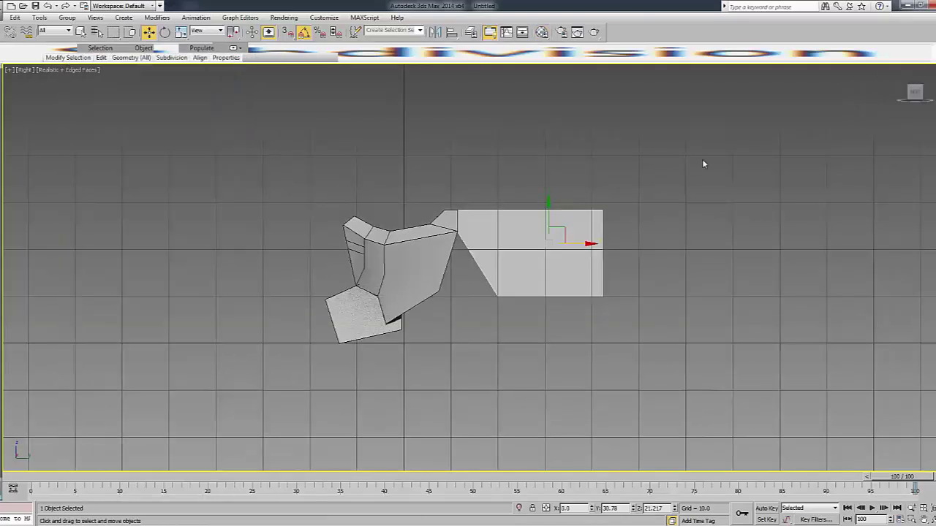
key(f)
mouse_move(544, 211)
alt+middle_down()
mouse_move(443, 354)
mouse_move(695, 146)
alt+middle_up()
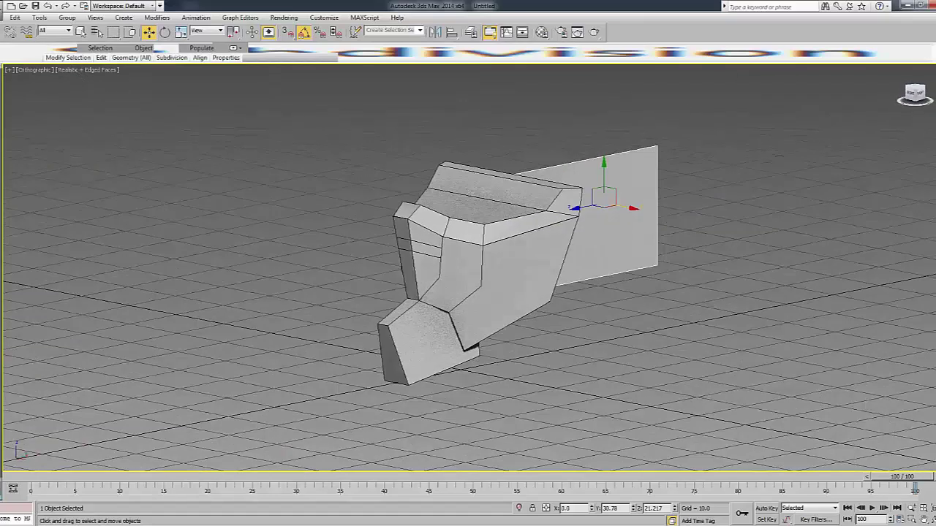
key(f)
drag(480, 217, 585, 220)
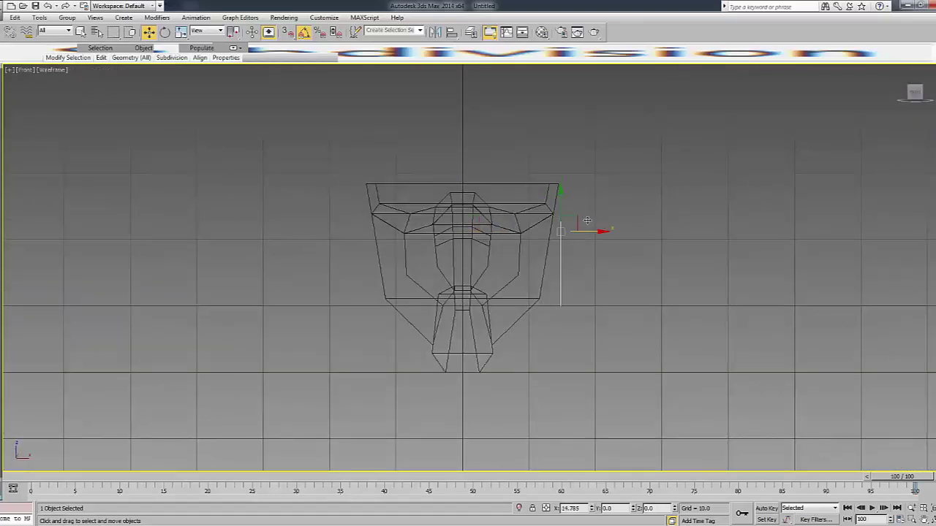
click(606, 197)
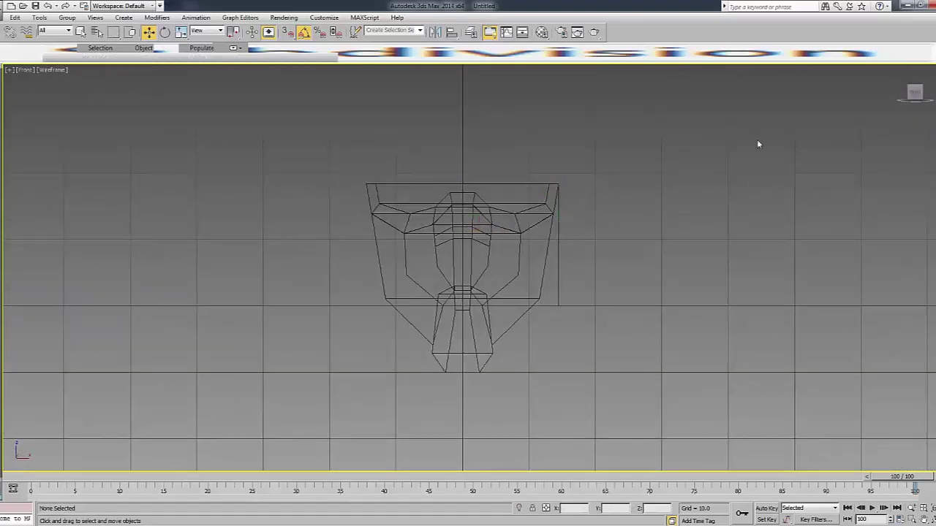
Mirror a copy of the panel onto the helmet's other side at X -14.404.
alt+middle_drag(837, 114, 660, 214)
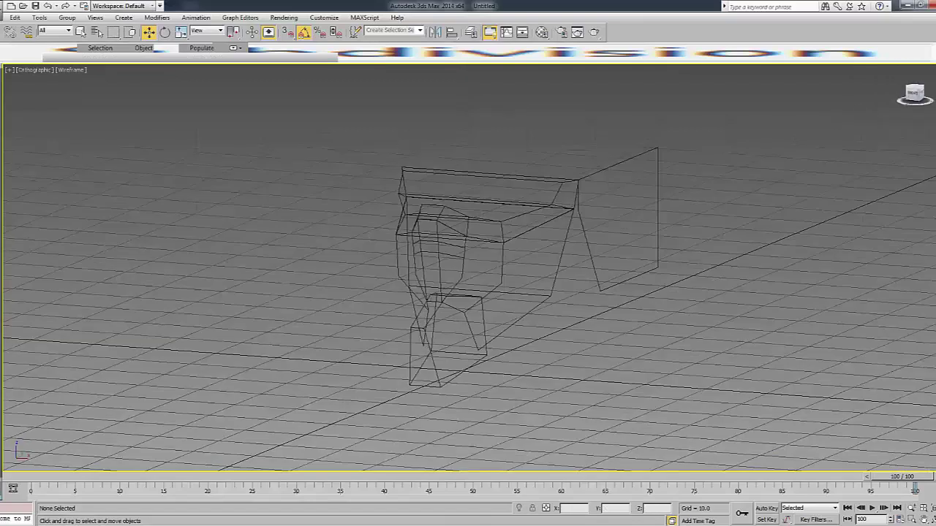
key(F3)
click(644, 220)
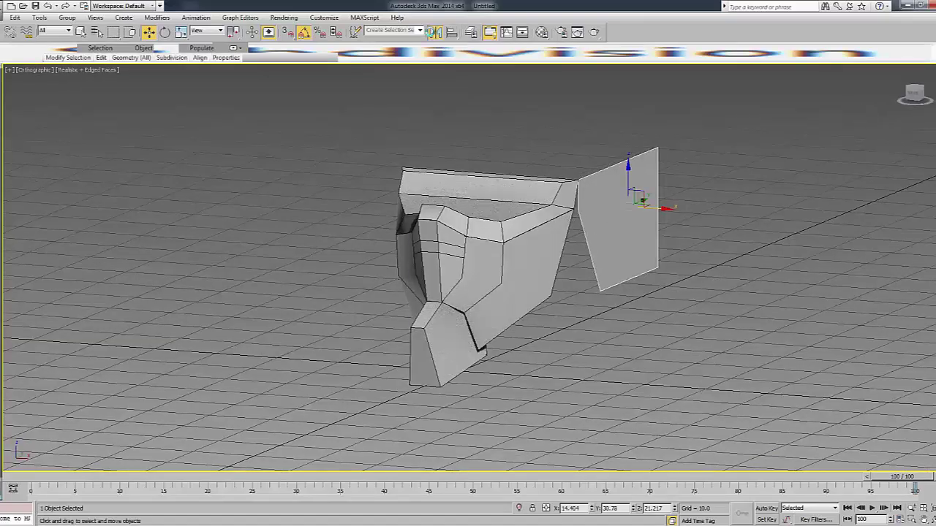
click(434, 32)
key(Return)
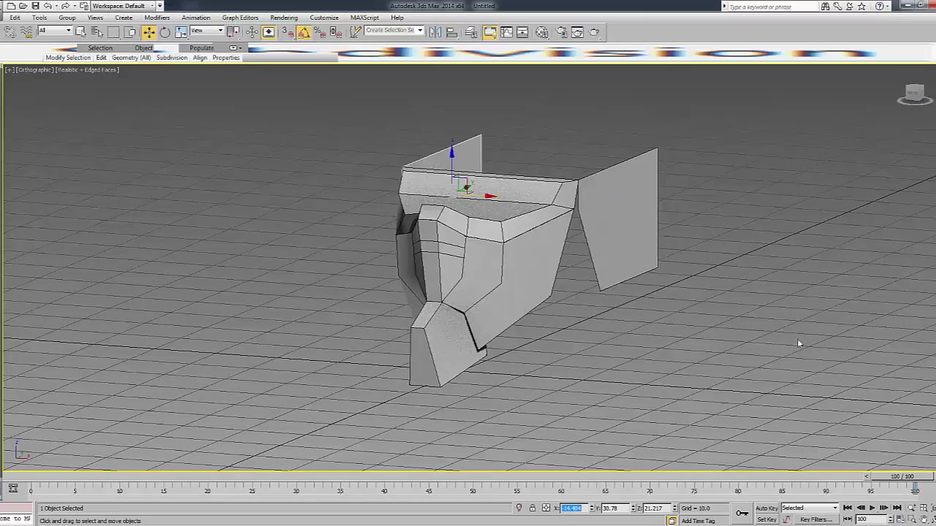
click(781, 282)
click(659, 214)
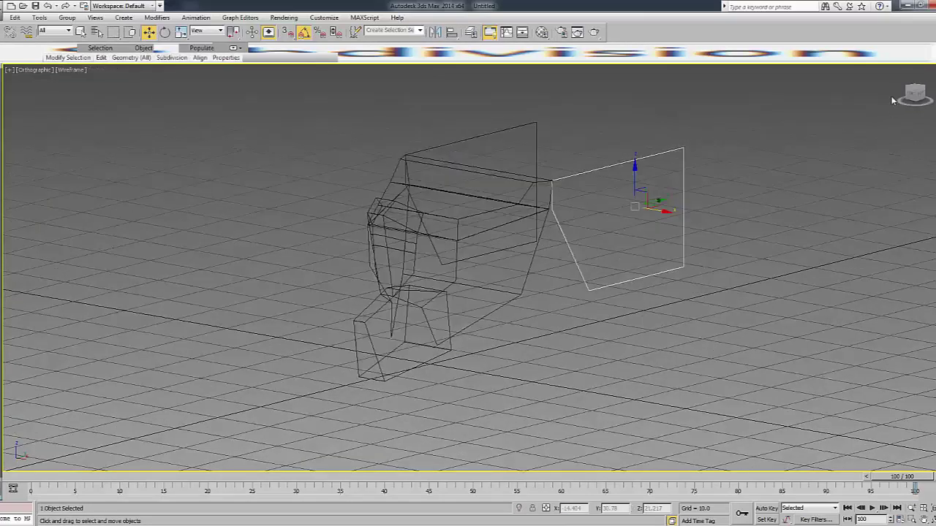
click(930, 122)
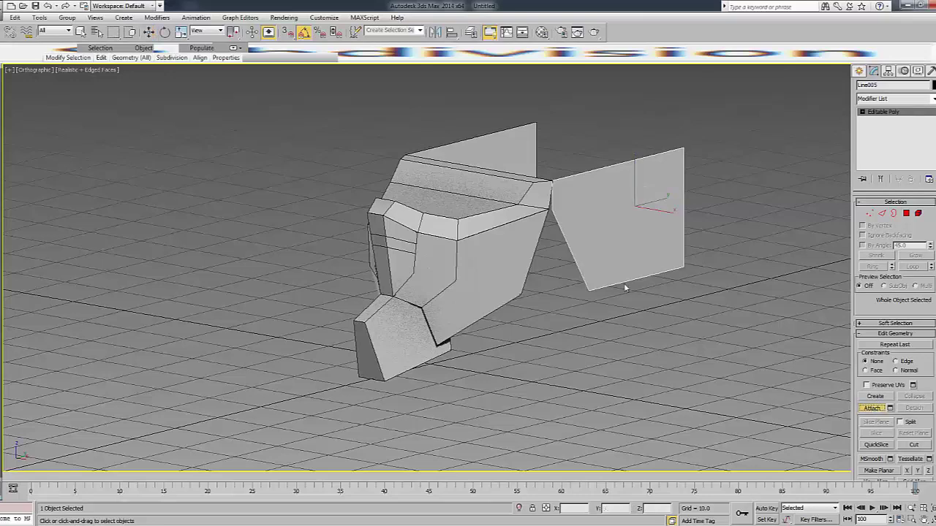
Select all the plates' open borders and Bridge them into a closed box.
key(3)
key(ctrl+a)
key(F3)
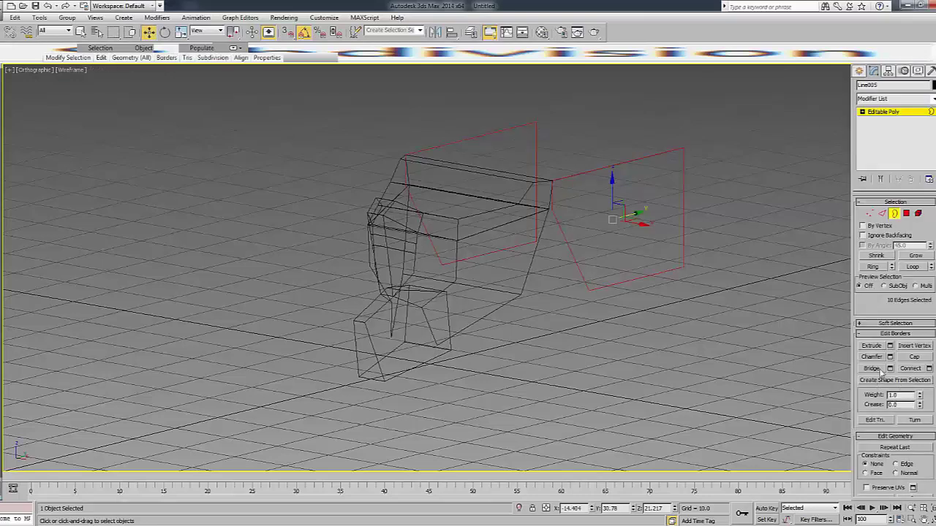
click(872, 369)
key(F3)
Check the new back box's pivot with Affect Pivot Only, then deselect it and view the front.
click(693, 166)
click(678, 168)
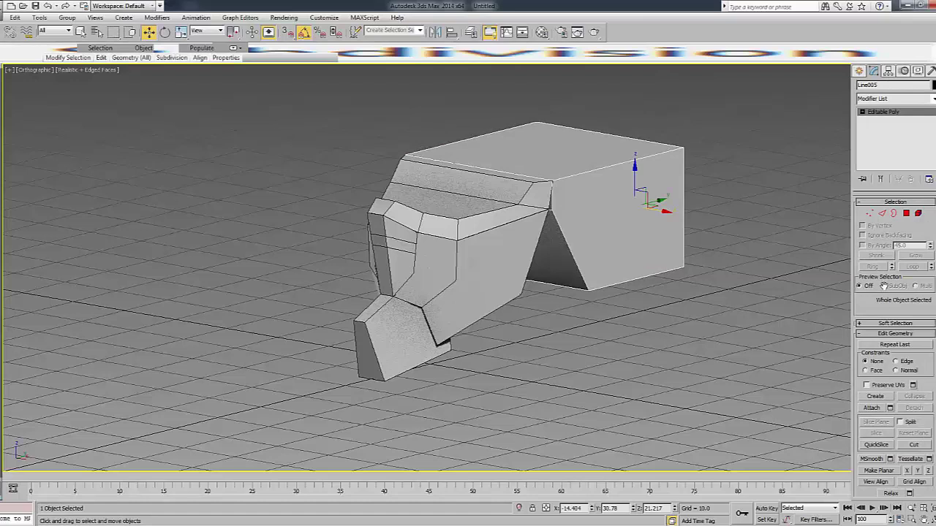
click(874, 71)
click(904, 137)
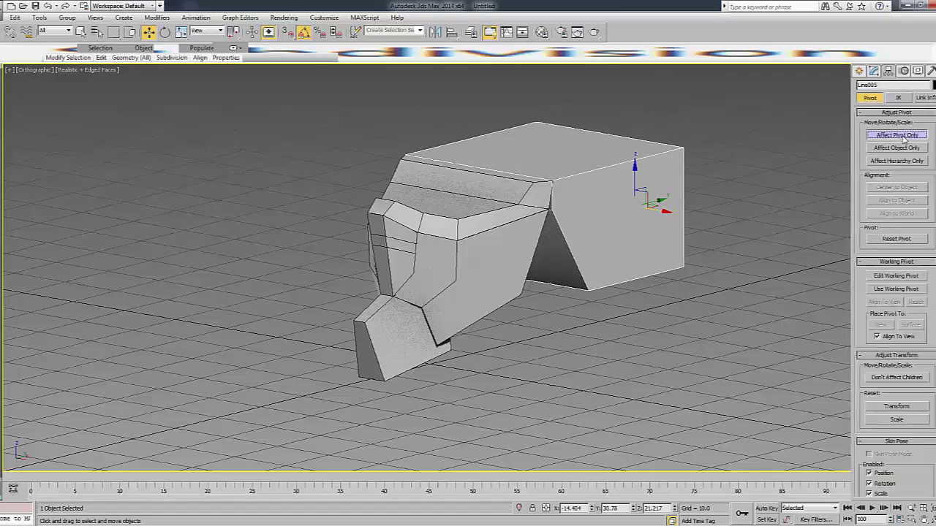
click(904, 136)
click(785, 153)
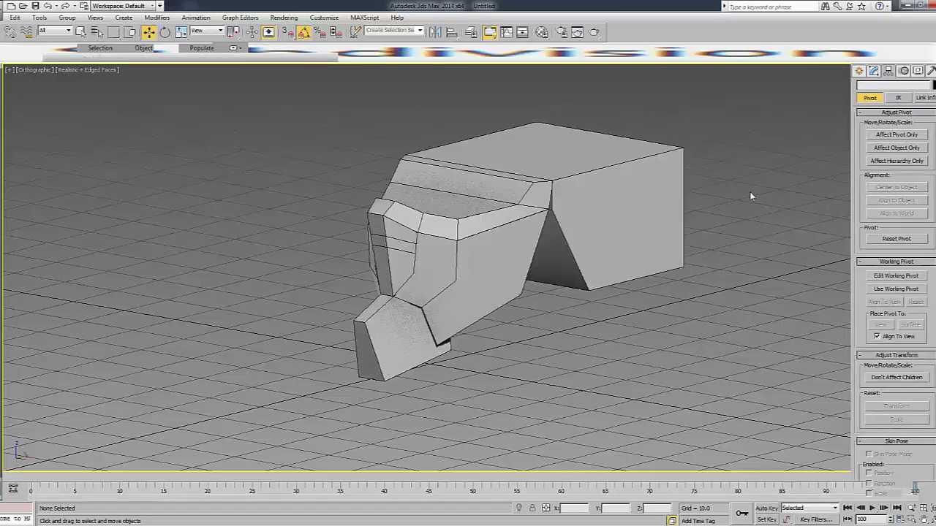
key(ctrl+x)
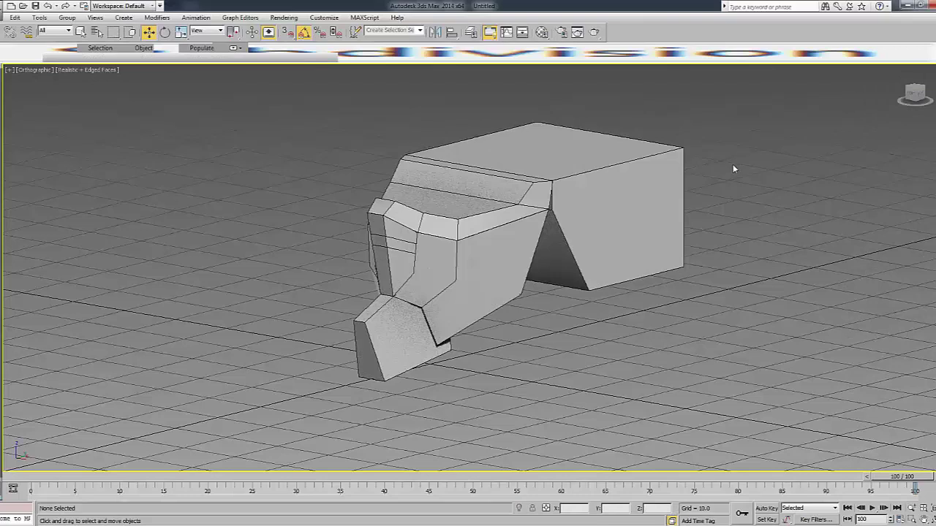
mouse_move(913, 94)
mouse_down()
mouse_move(881, 96)
mouse_move(923, 102)
mouse_up()
Select the faceplate's front vertices and view the faceplate head-on in edge mode.
click(339, 240)
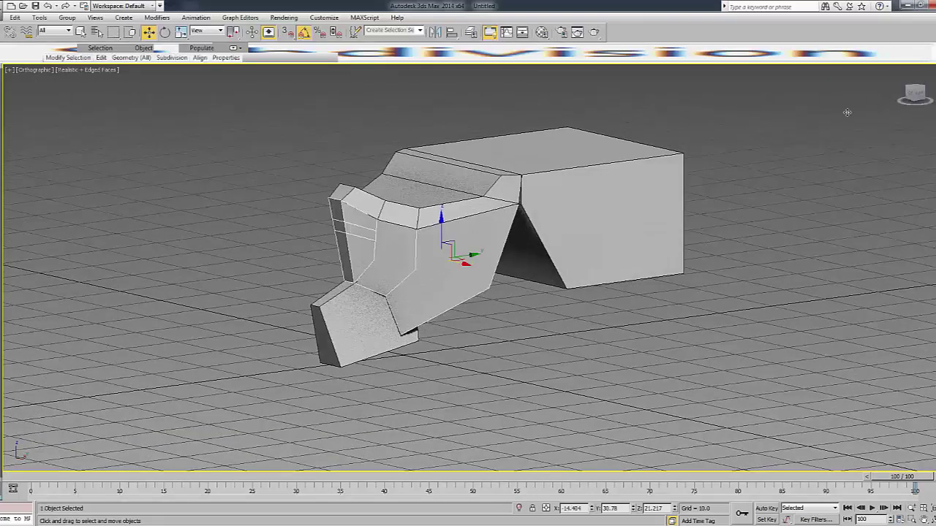
key(F3)
key(1)
click(918, 95)
drag(308, 234, 329, 206)
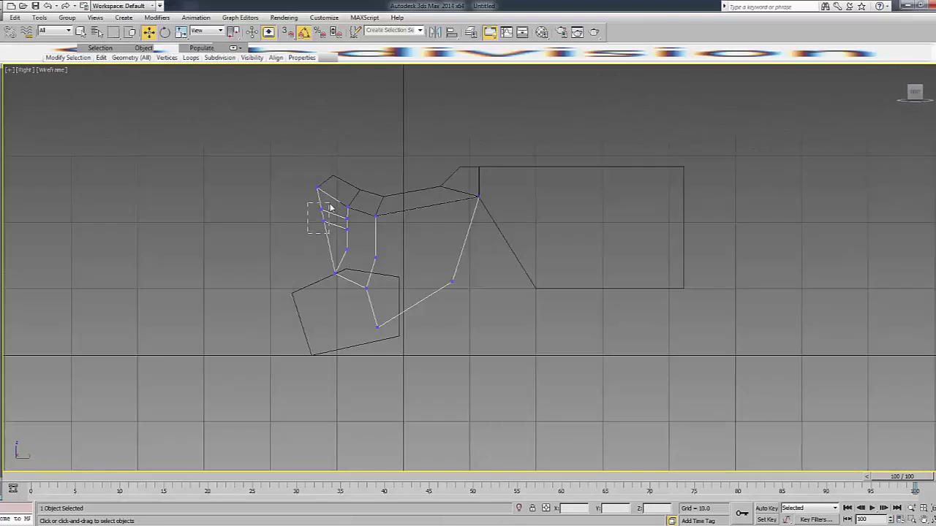
key(F3)
key(2)
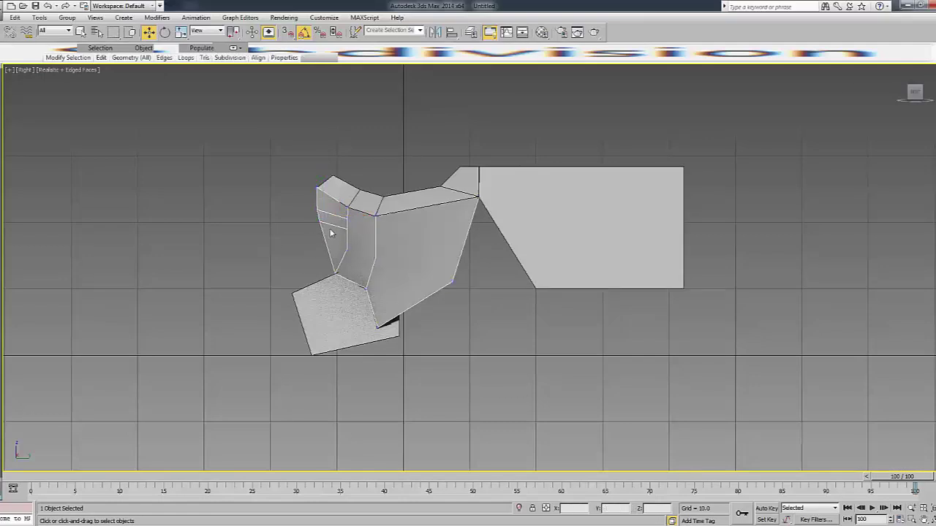
key(f)
scroll(461, 244, up, 3)
key(F3)
Select two horizontal edge loops across the faceplate's upper middle and chamfer them into slit outlines.
click(508, 214)
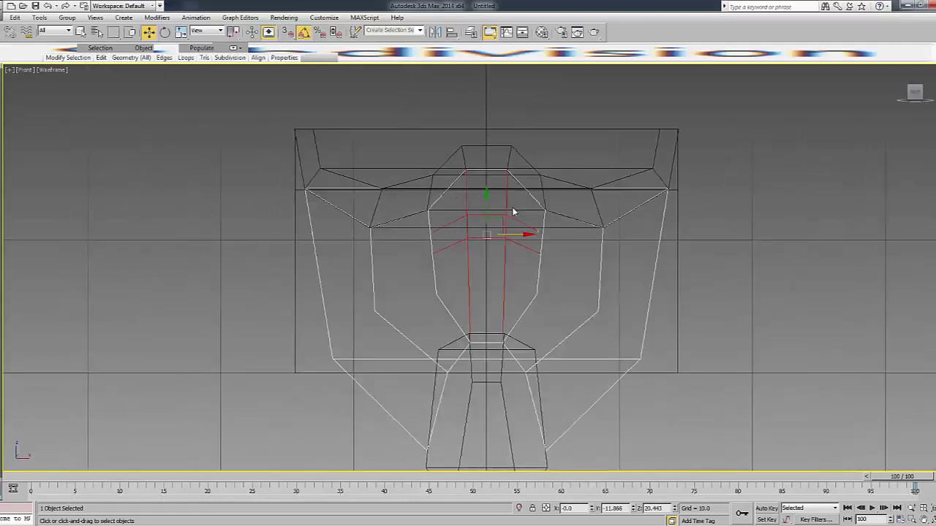
mouse_move(452, 285)
alt+mouse_down()
mouse_move(463, 243)
mouse_move(517, 207)
alt+mouse_up()
key(F3)
key(F3)
key(F3)
key(F3)
key(F3)
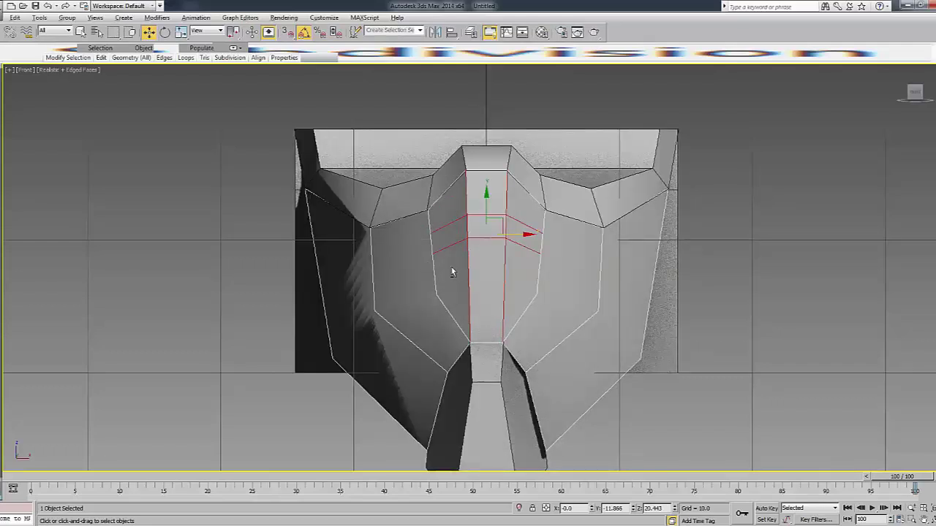
drag(456, 267, 530, 314)
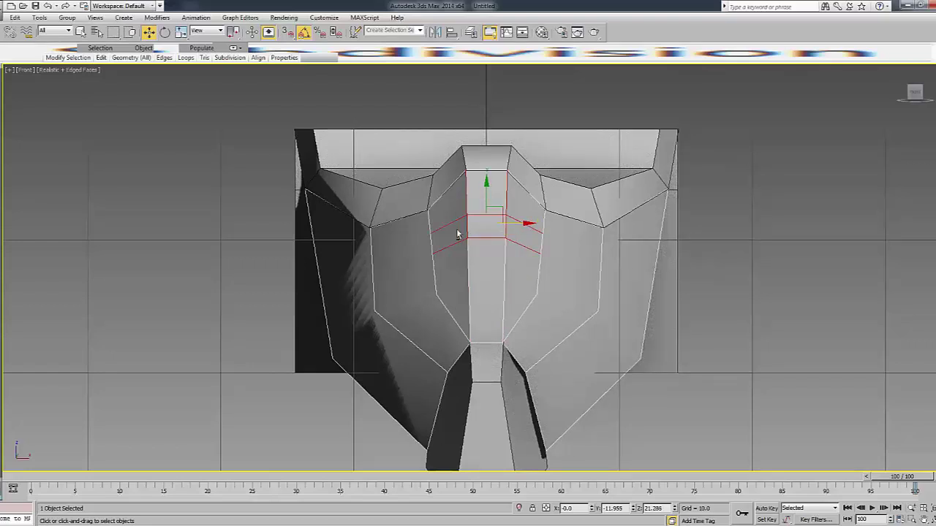
alt+drag(445, 214, 663, 122)
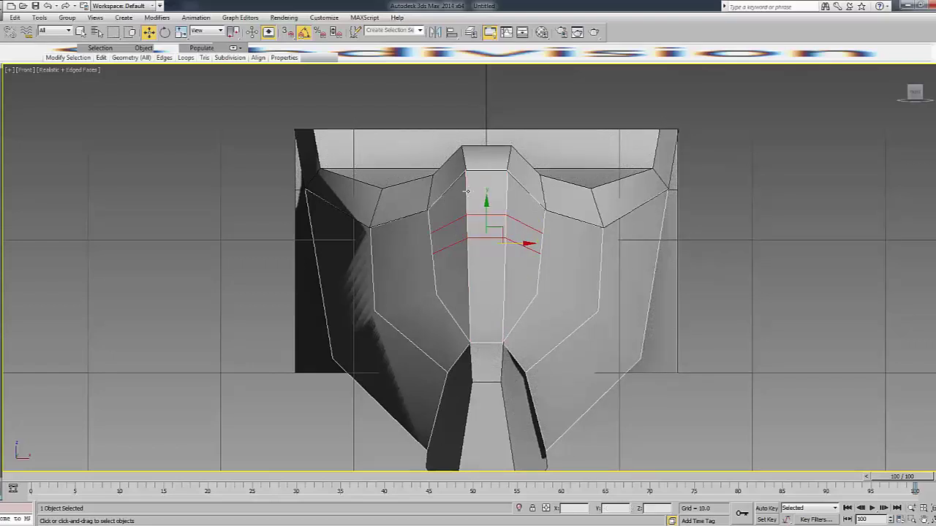
ctrl+drag(457, 205, 536, 208)
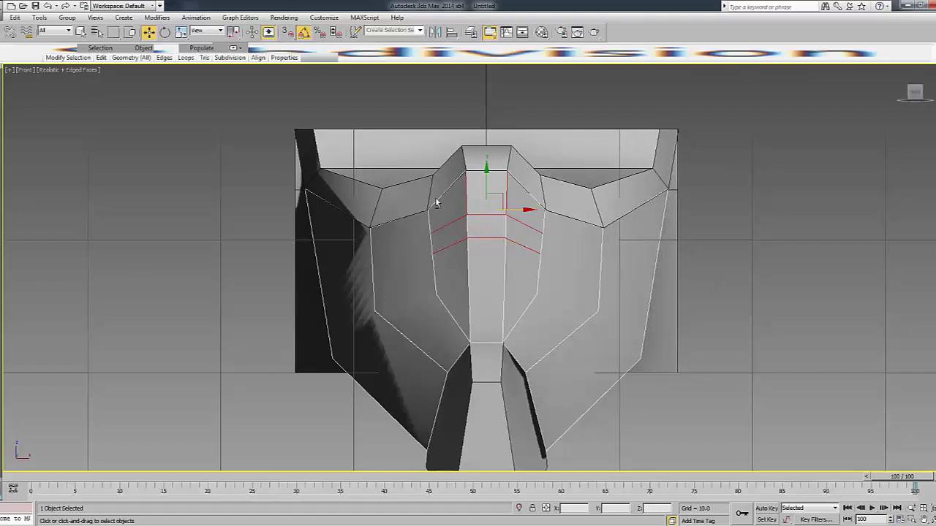
alt+drag(445, 198, 594, 211)
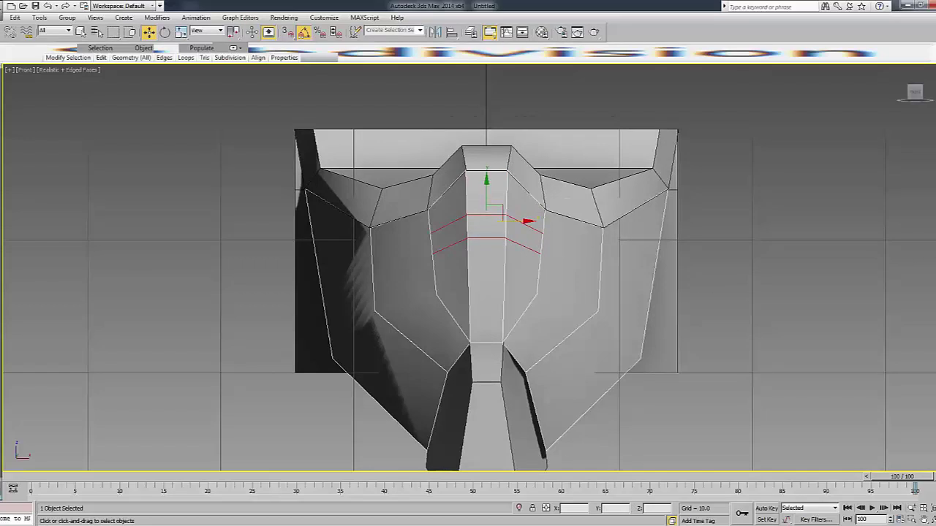
scroll(877, 329, down, 2)
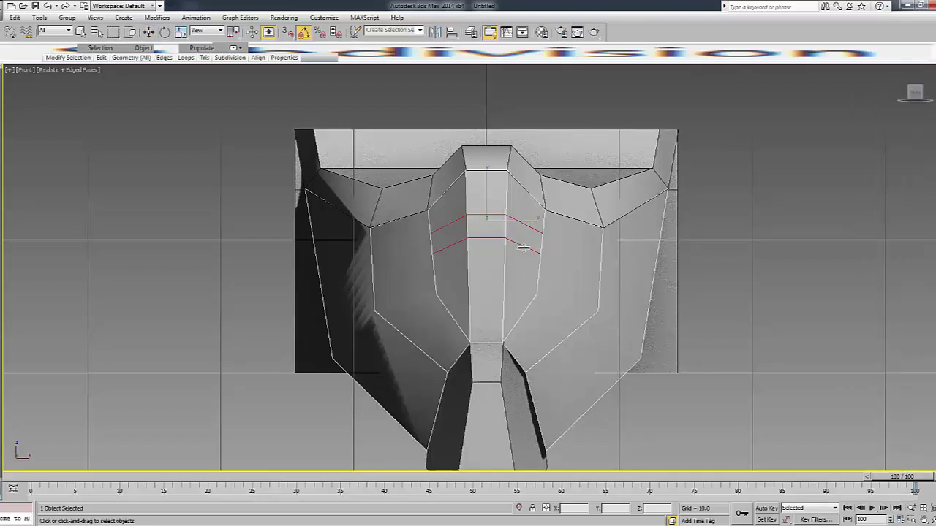
drag(523, 248, 519, 241)
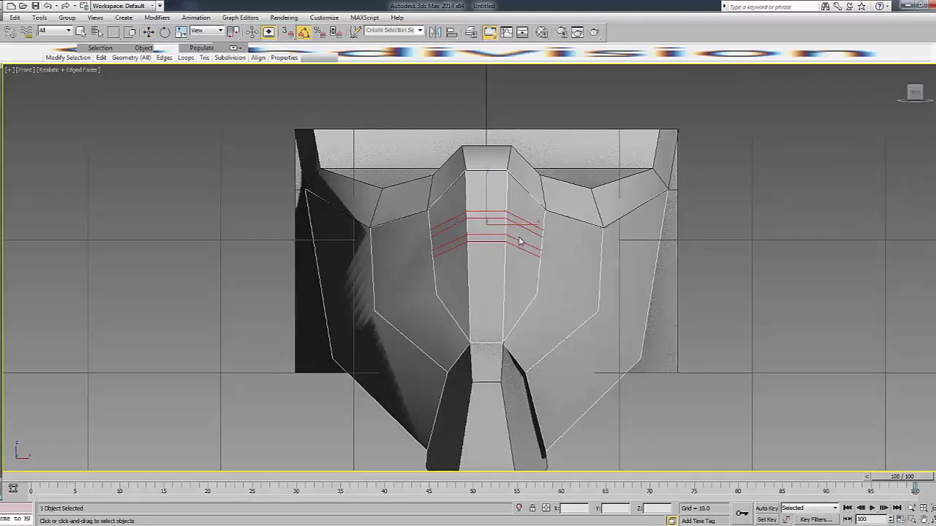
Select both rows of thin slit strip polygons, including the slanted side strips, and delete them.
key(4)
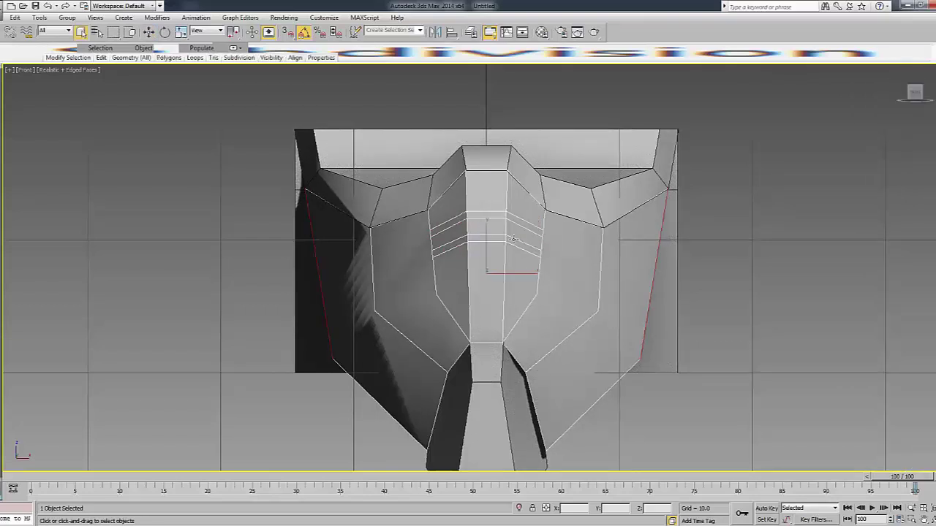
click(519, 244)
ctrl+click(476, 232)
drag(468, 243, 455, 244)
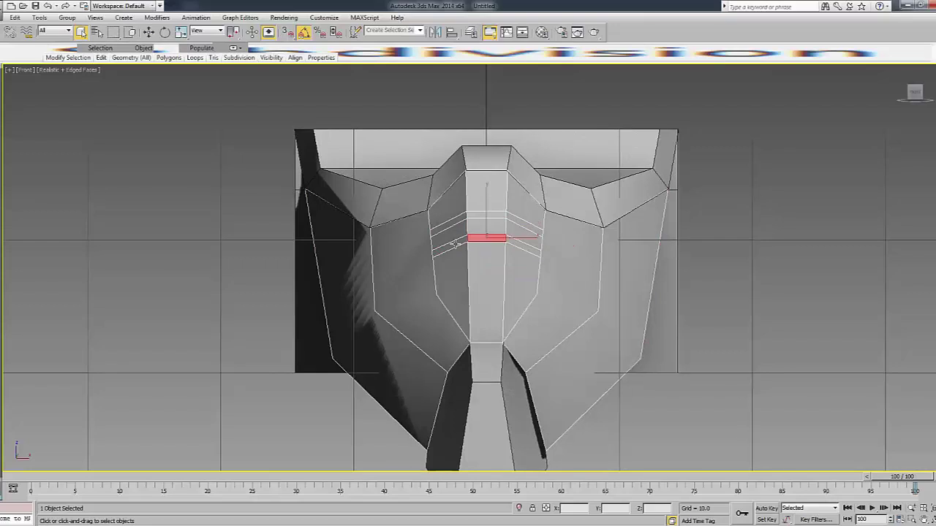
click(519, 224)
click(498, 215)
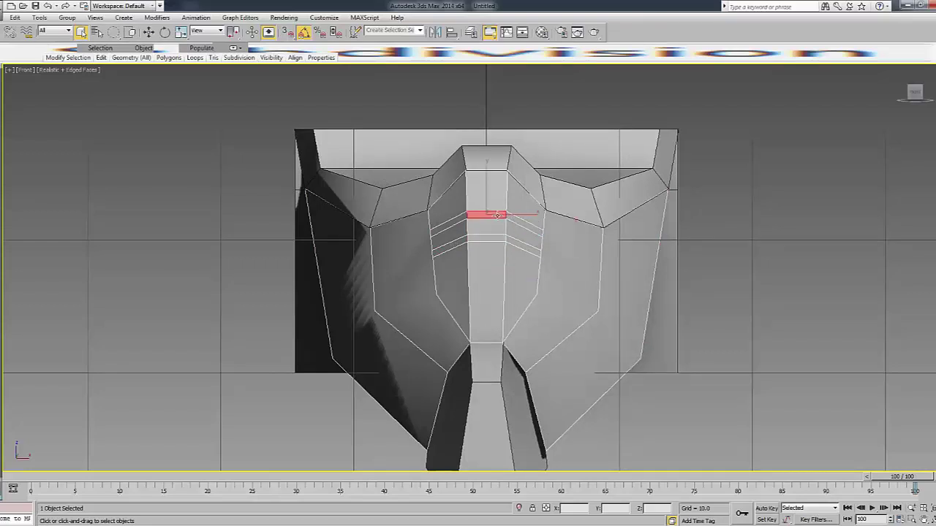
click(518, 220)
click(495, 215)
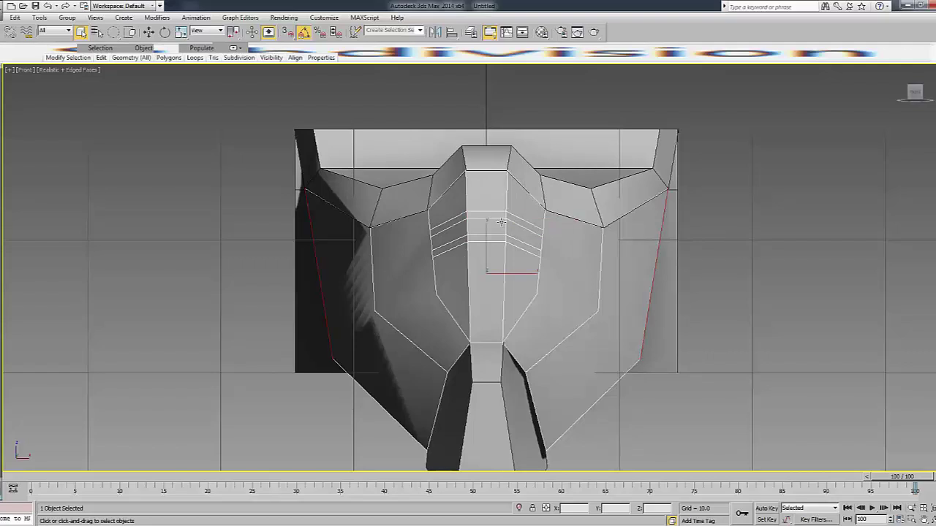
ctrl+click(448, 226)
ctrl+click(513, 222)
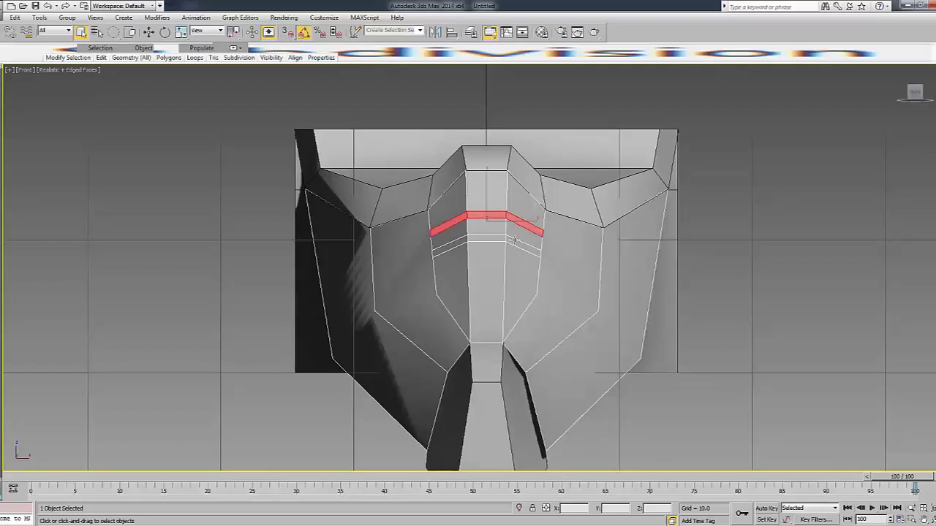
shift+click(515, 240)
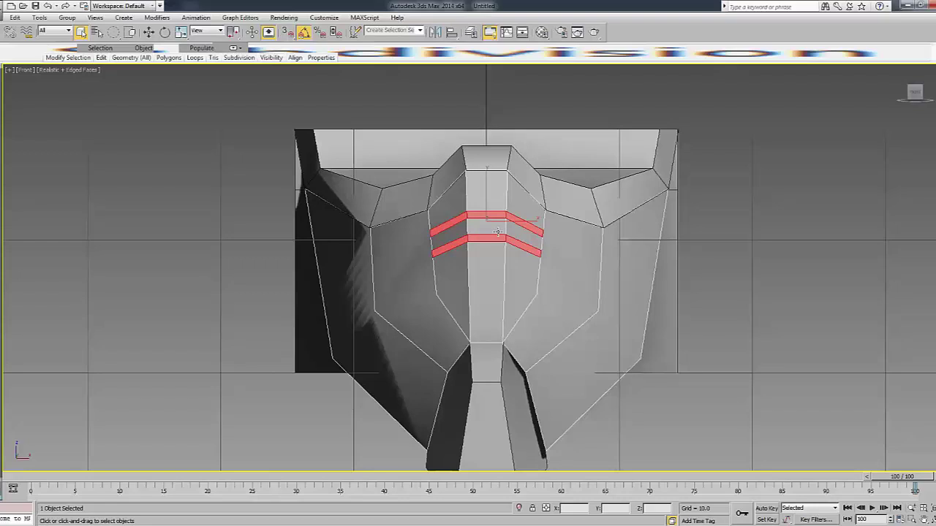
key(ctrl+d)
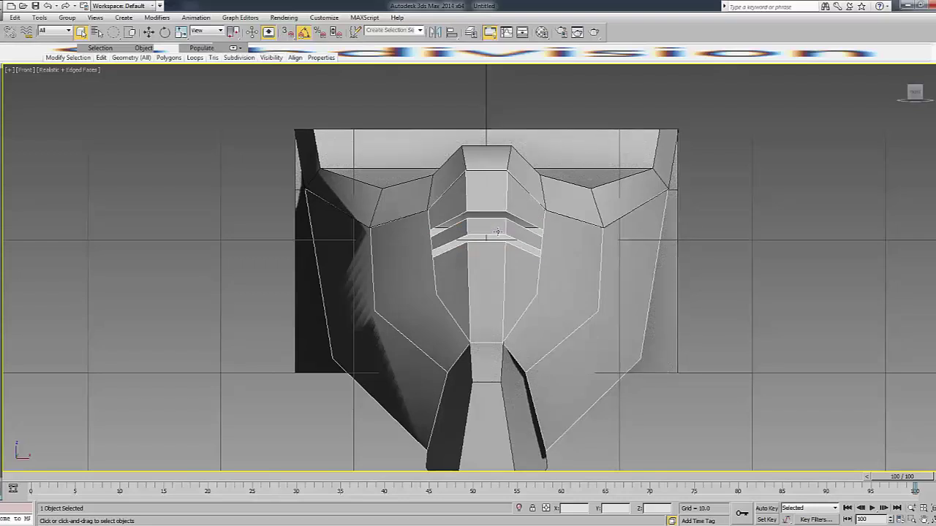
Orbit around the slitted helmet, reselect it, and face the faceplate straight on in wireframe.
right_click(771, 179)
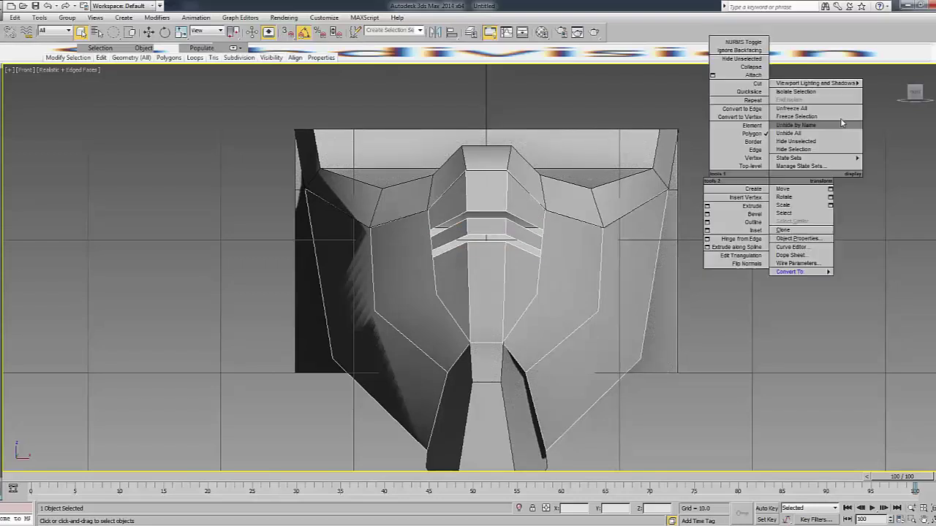
mouse_move(925, 95)
mouse_down()
mouse_move(863, 102)
mouse_move(905, 114)
mouse_up()
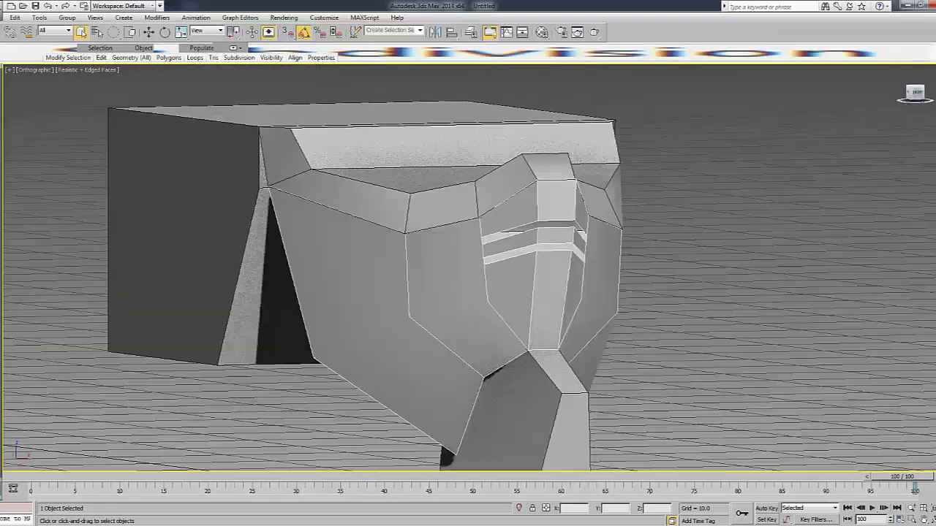
key(F4)
key(3)
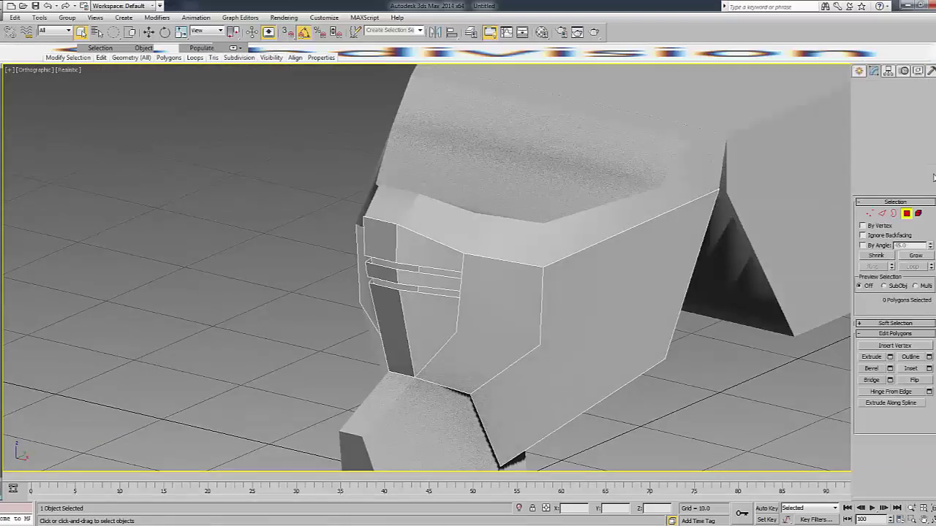
click(721, 375)
mouse_move(721, 376)
alt+middle_down()
mouse_move(622, 290)
mouse_move(633, 302)
alt+middle_up()
key(3)
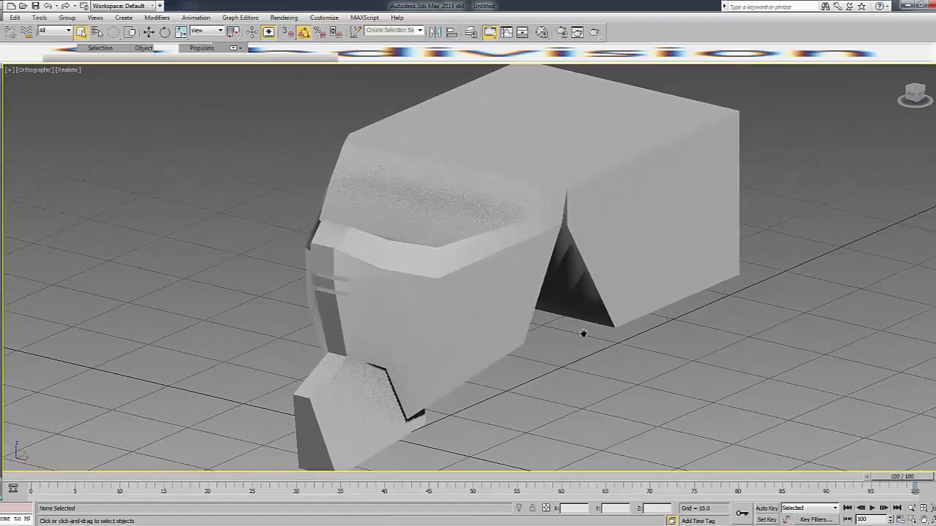
key(F3)
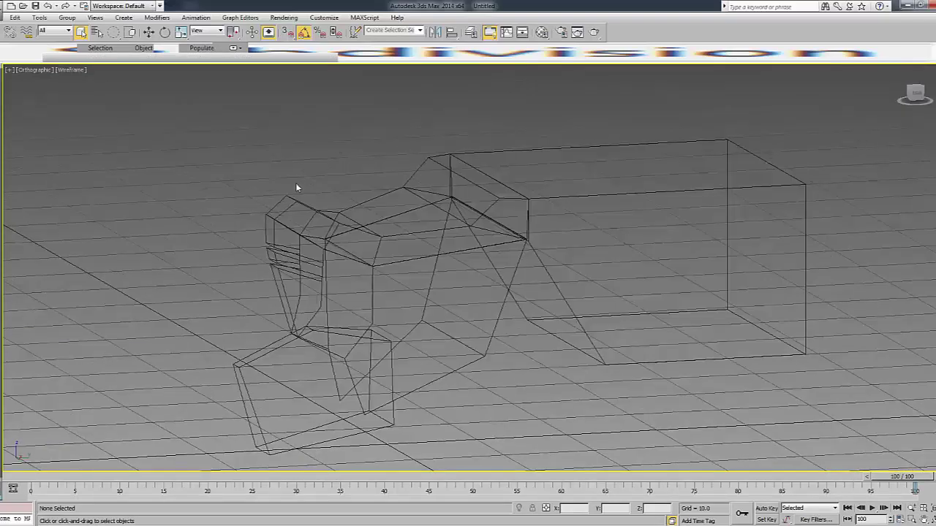
key(F4)
click(375, 213)
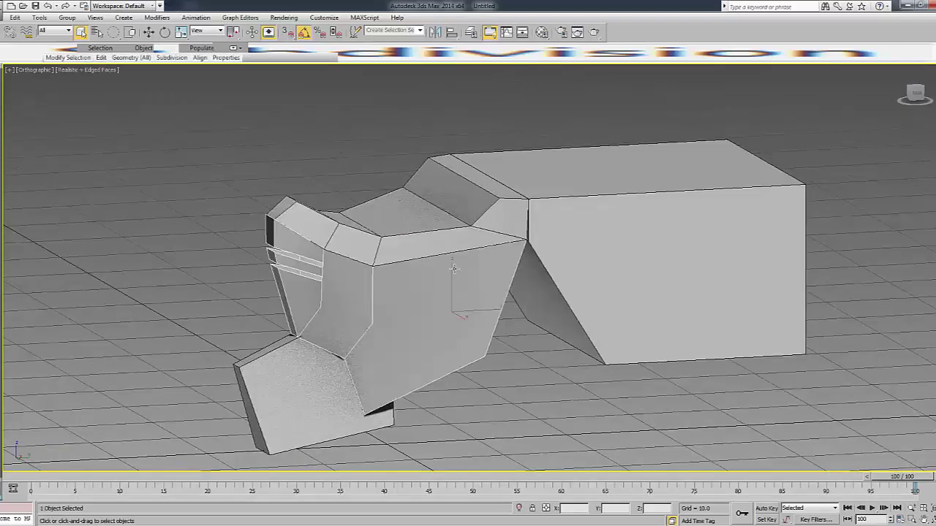
click(914, 93)
Select the slit strips' left and right edge vertices on the faceplate.
key(1)
key(F3)
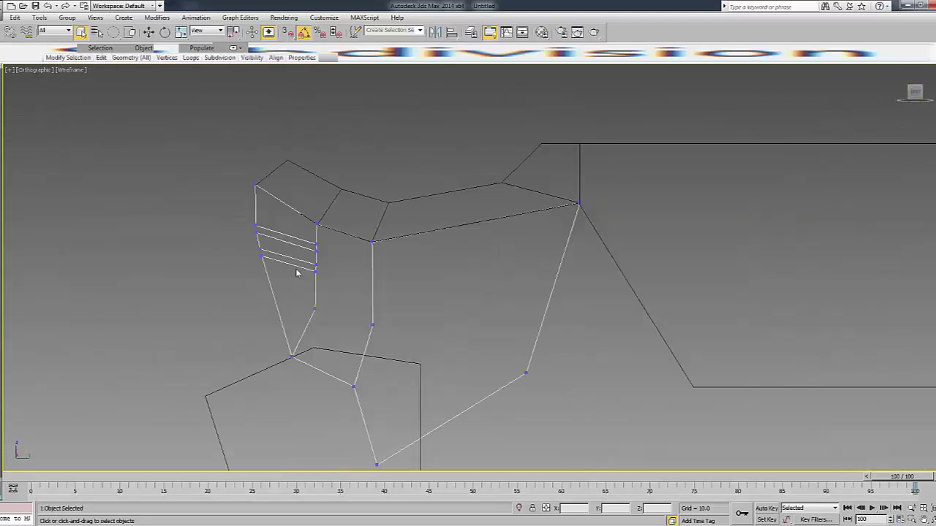
scroll(299, 269, up, 5)
drag(299, 282, 316, 284)
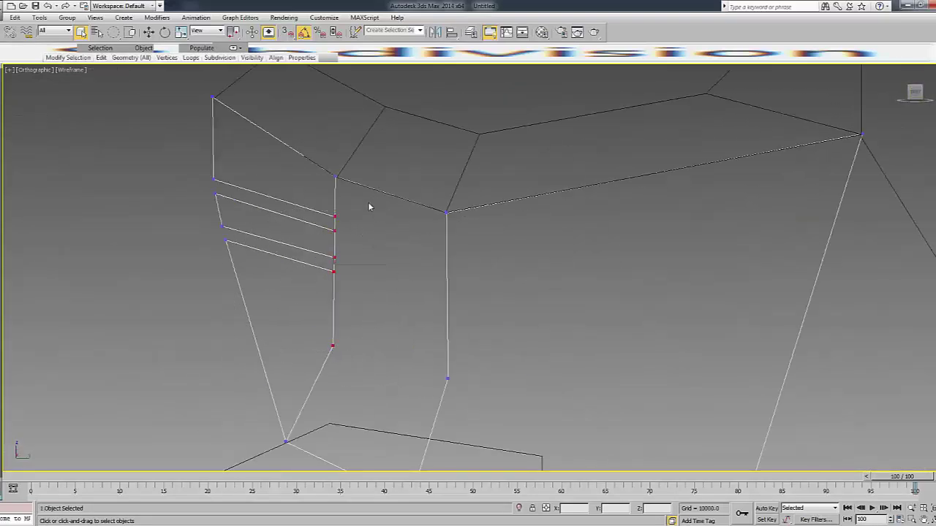
key(F3)
drag(208, 249, 232, 172)
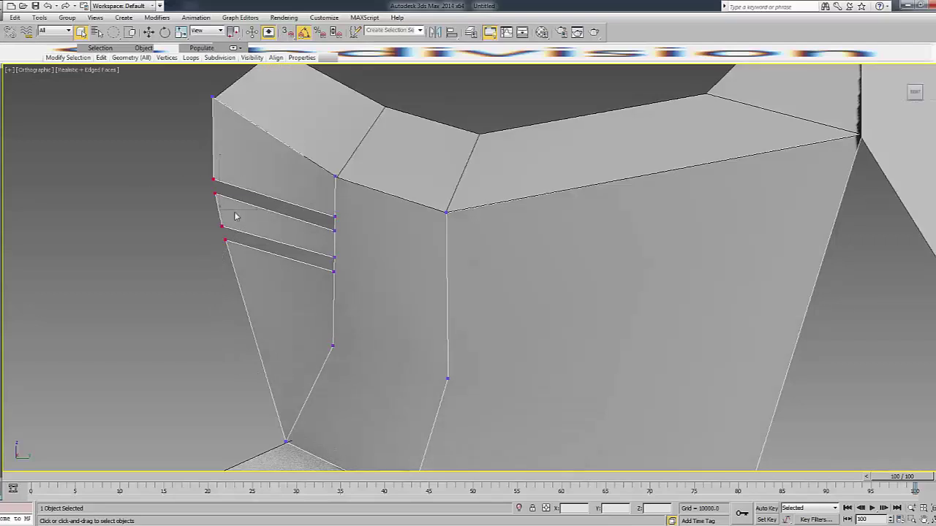
Orbit above the helmet and try selecting the slit border loops as edges.
key(2)
key(F3)
key(F3)
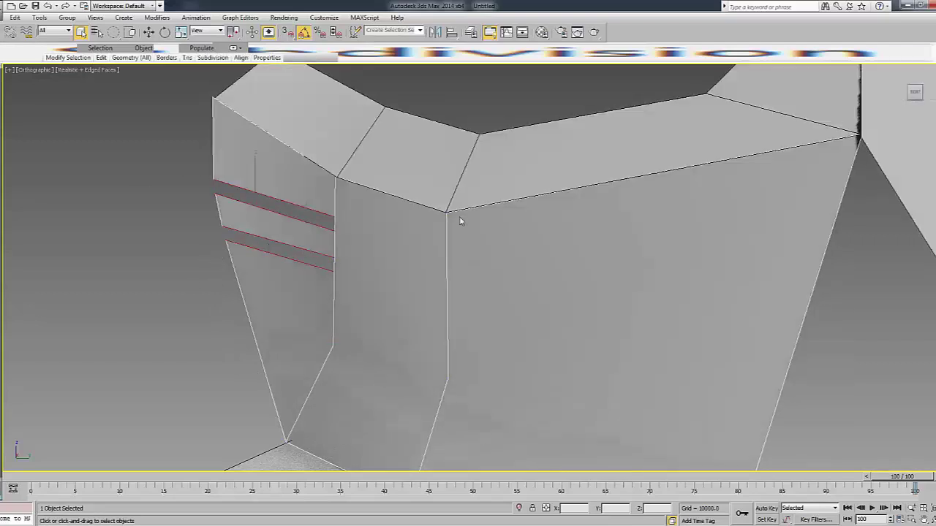
drag(901, 95, 632, 205)
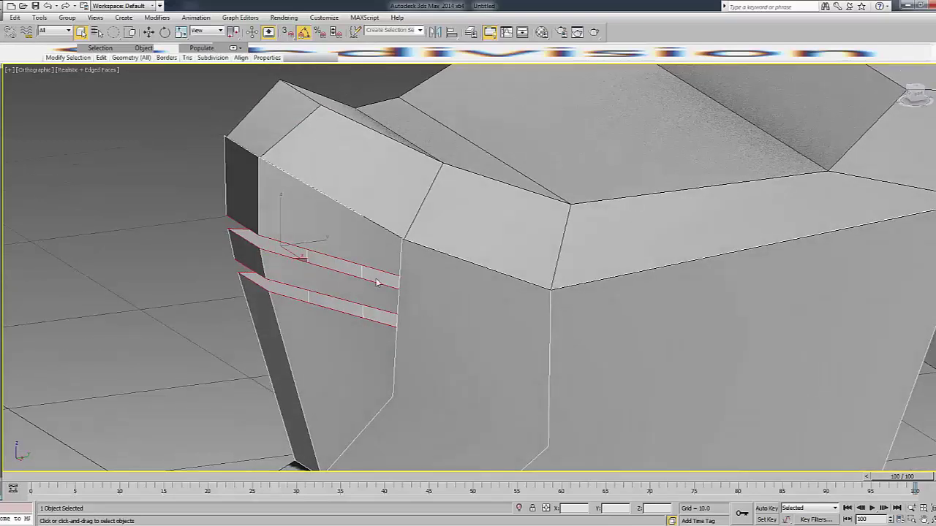
key(F3)
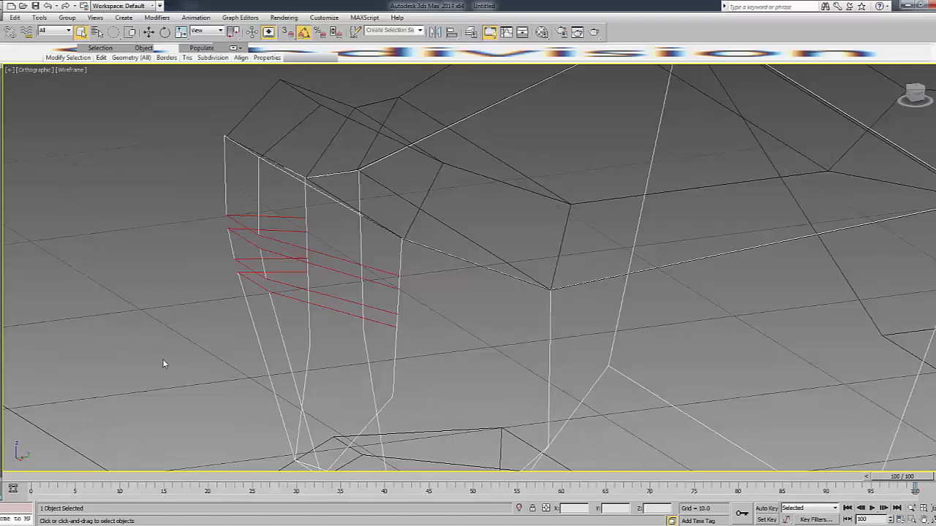
click(196, 319)
drag(197, 318, 172, 316)
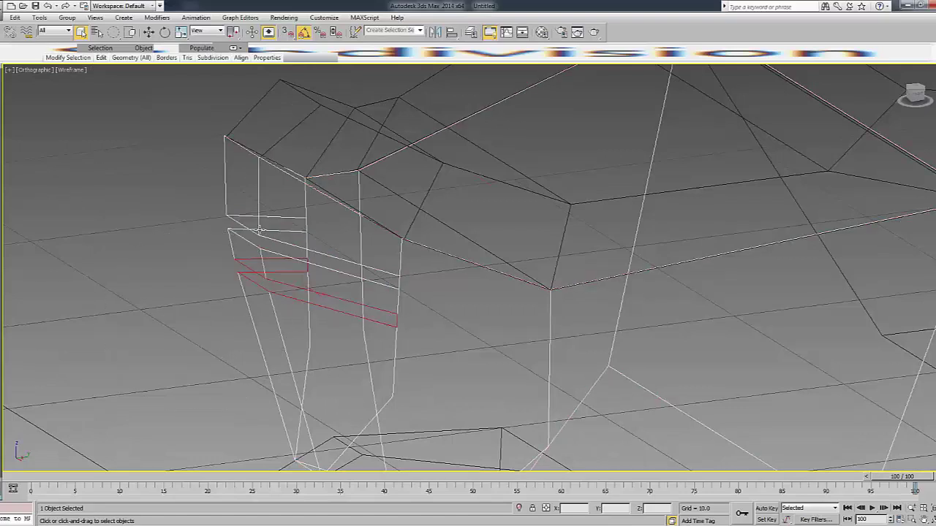
click(173, 318)
Select only the two slit border loops, leaving the large outer border loop unselected.
key(4)
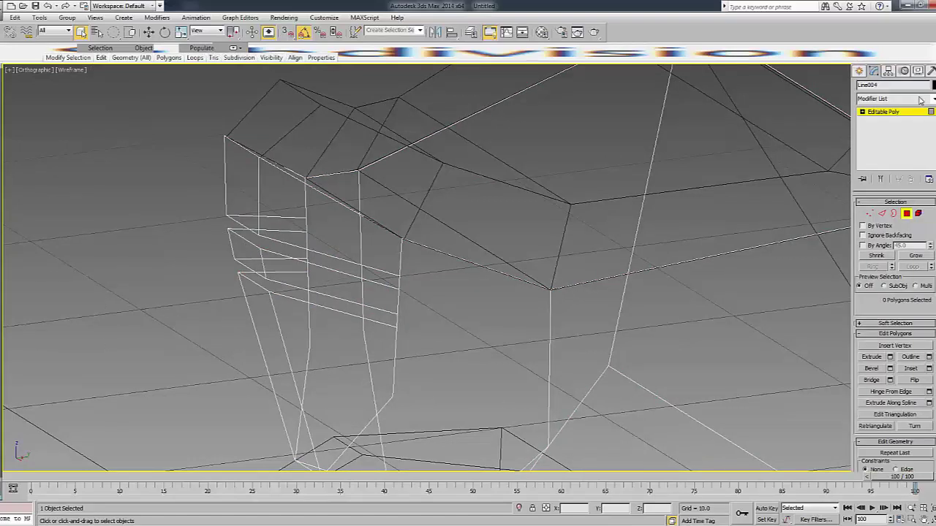
click(894, 213)
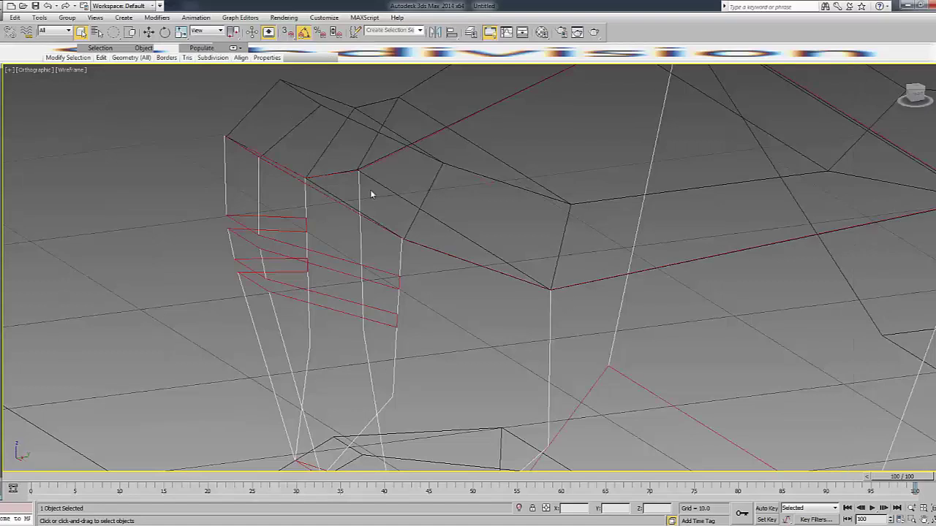
alt+click(296, 206)
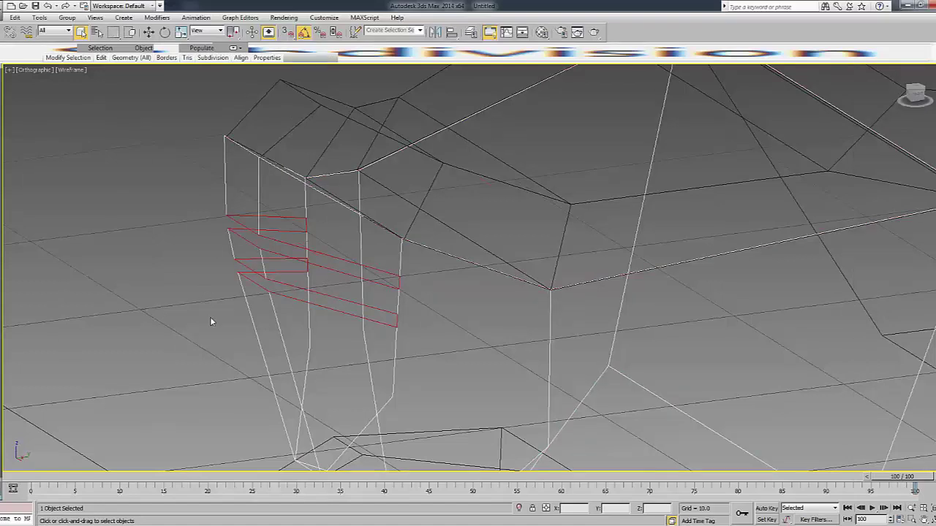
key(F3)
key(F3)
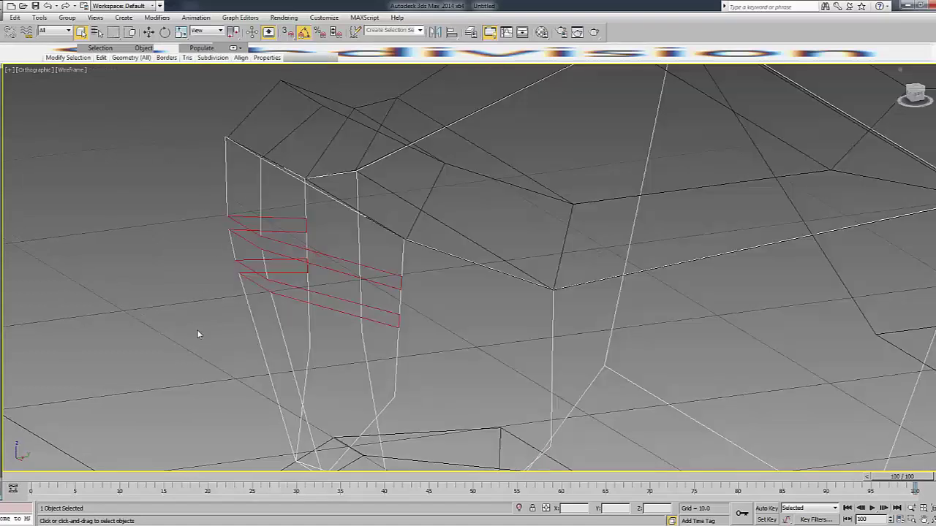
ctrl+click(438, 123)
key(z)
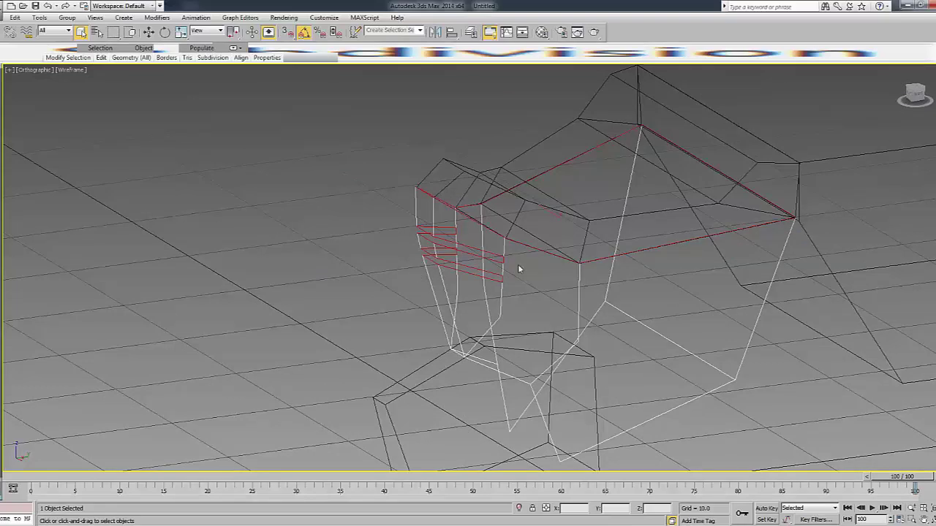
key(ctrl+z)
key(F3)
scroll(468, 251, up, 2)
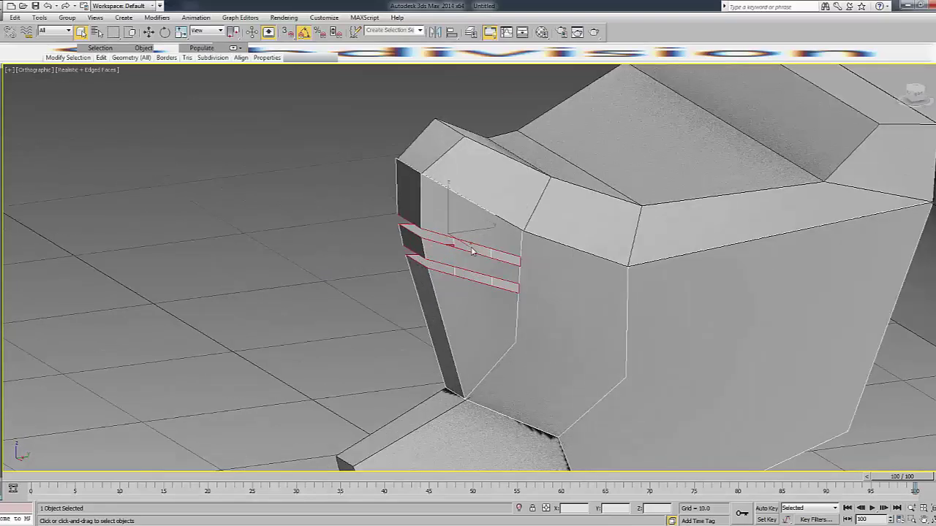
Move the slit borders inward along Y into recessed grooves, then orbit to check their depth.
key(w)
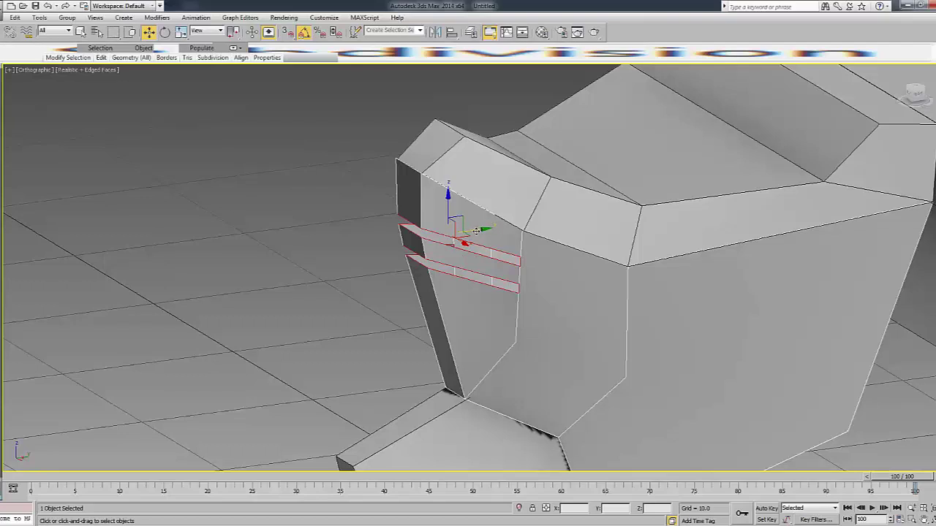
drag(476, 231, 494, 229)
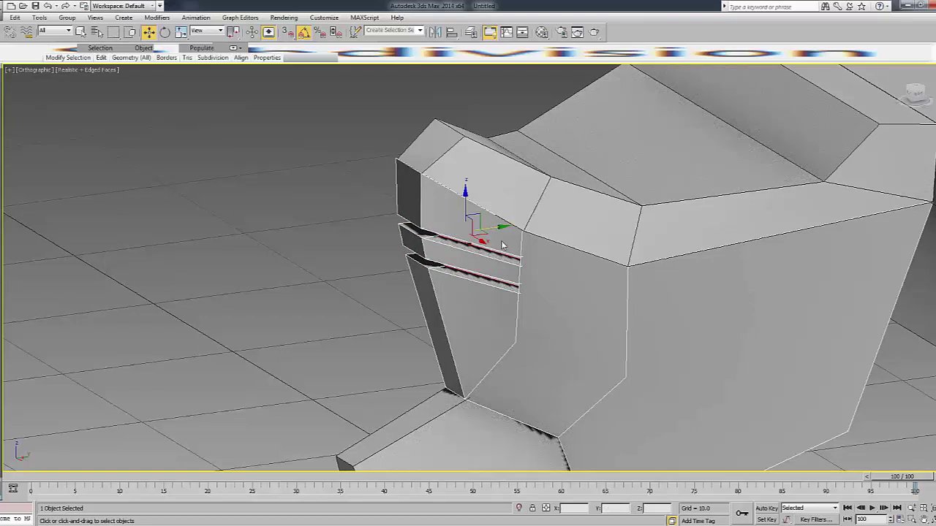
key(F3)
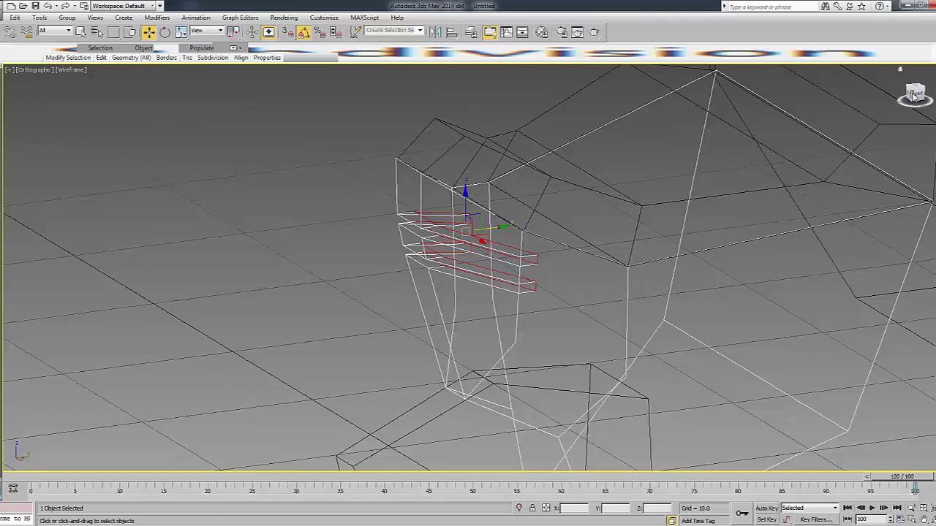
drag(914, 97, 700, 191)
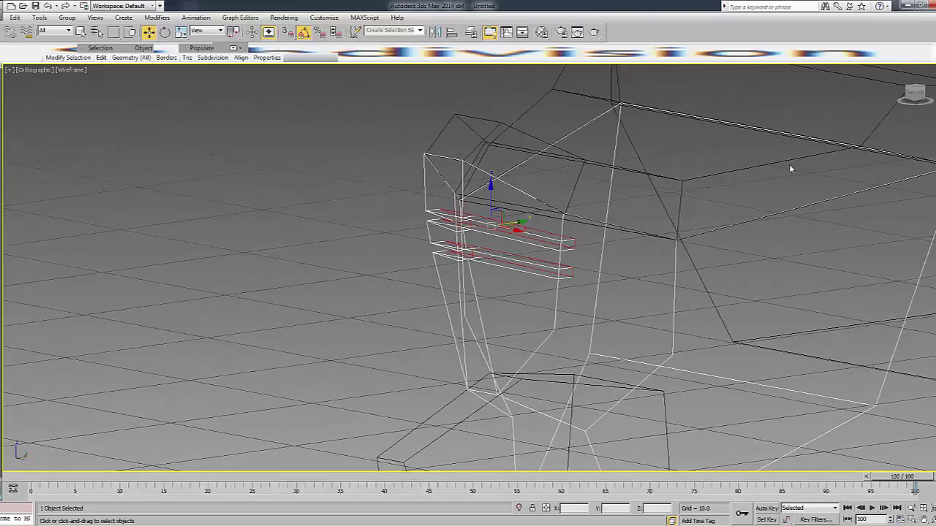
key(1)
drag(913, 97, 901, 102)
key(F3)
key(F3)
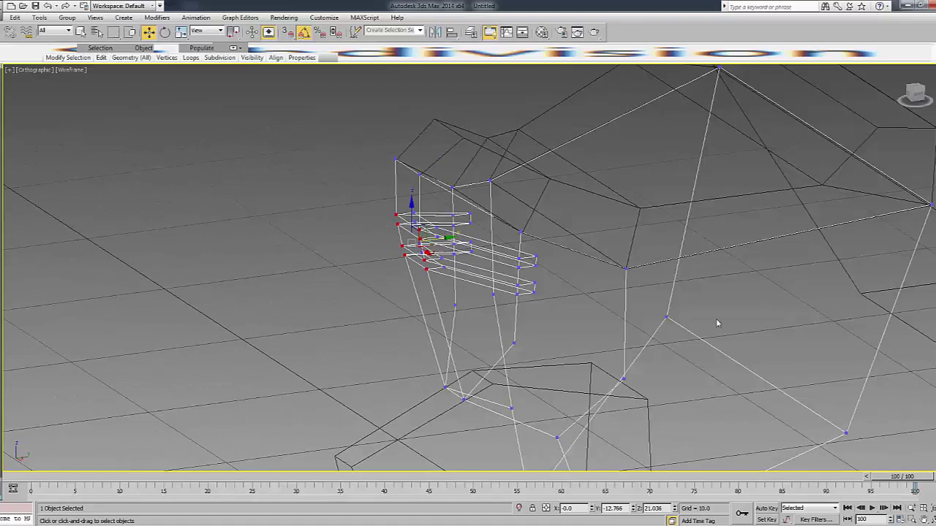
Select and inspect the four right-end vertices of the slit grooves.
drag(520, 316, 561, 226)
scroll(560, 229, up, 3)
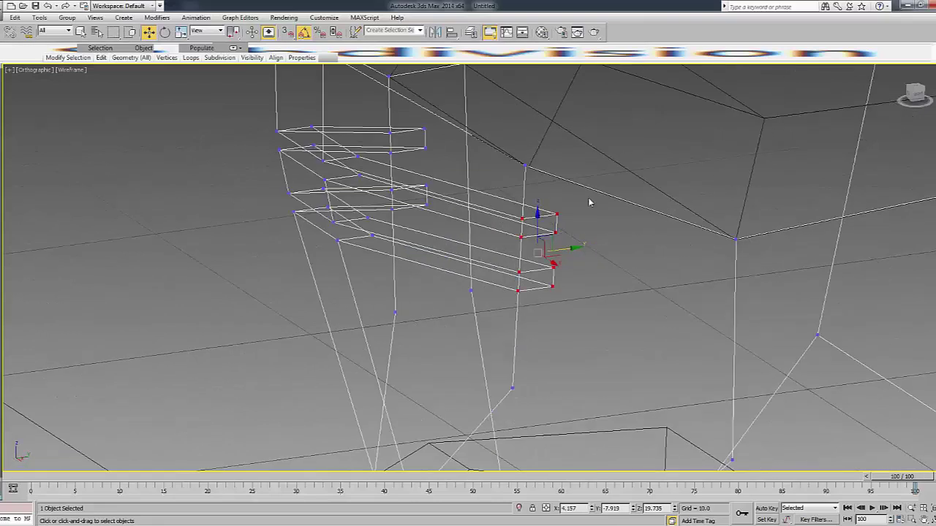
key(F3)
drag(588, 215, 533, 307)
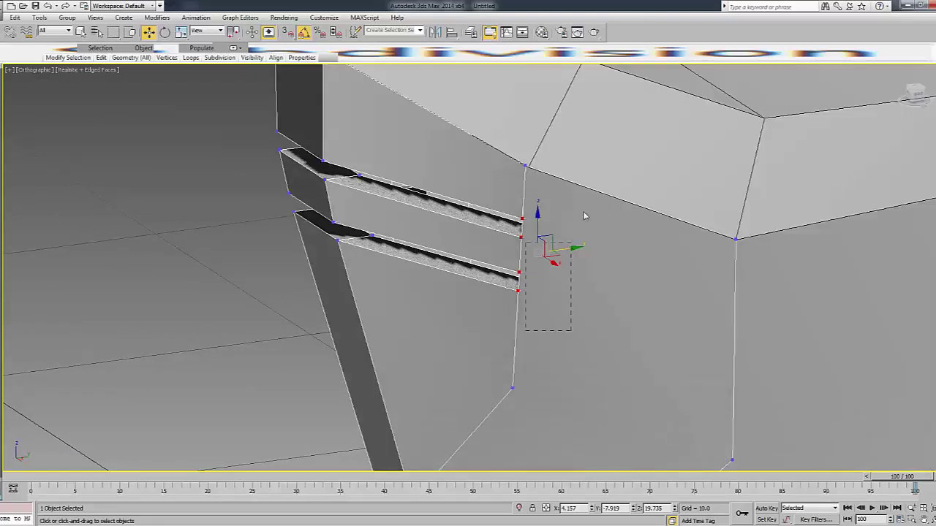
key(F3)
click(529, 255)
key(F3)
key(F3)
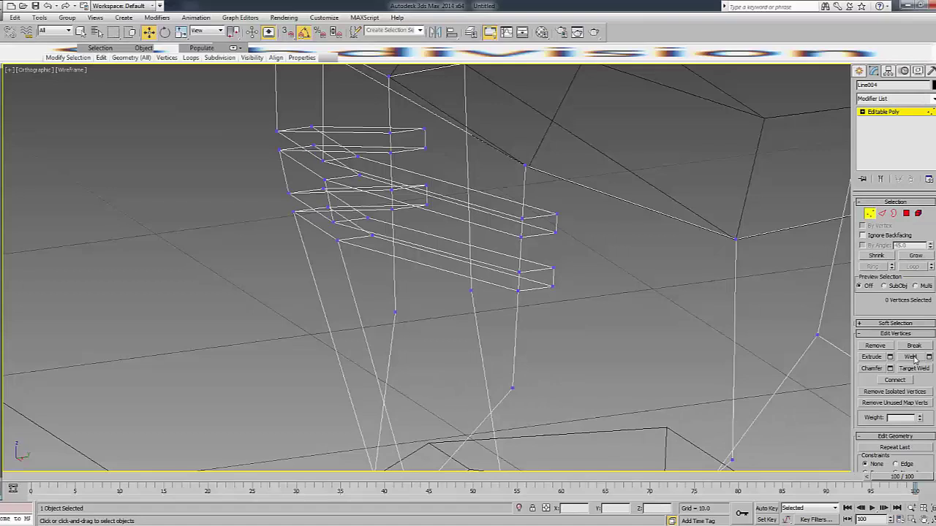
Target Weld the near-side slit end vertices onto their neighbours so both grooves taper.
click(913, 372)
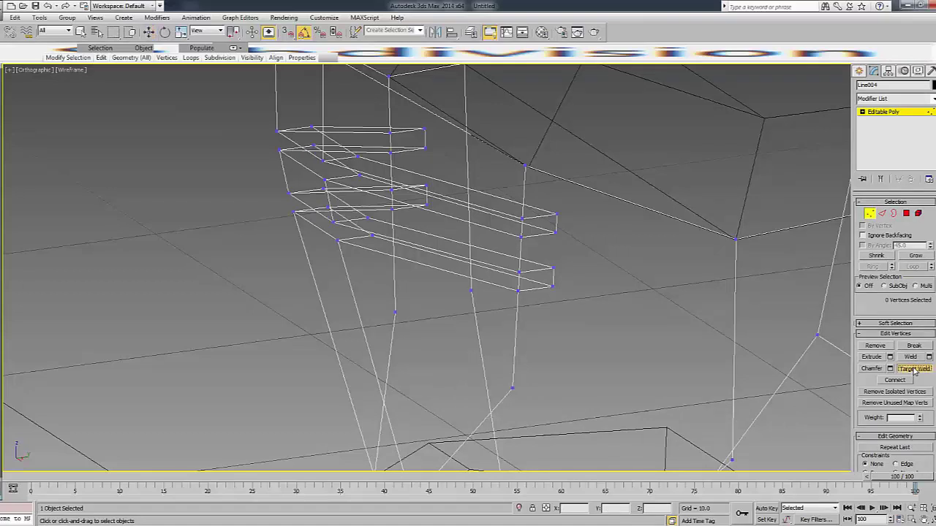
key(3)
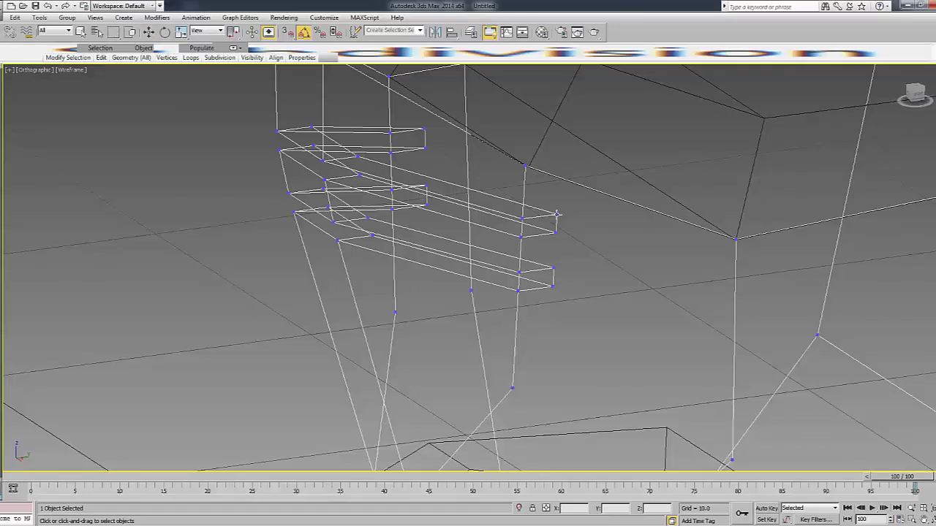
click(556, 214)
click(554, 232)
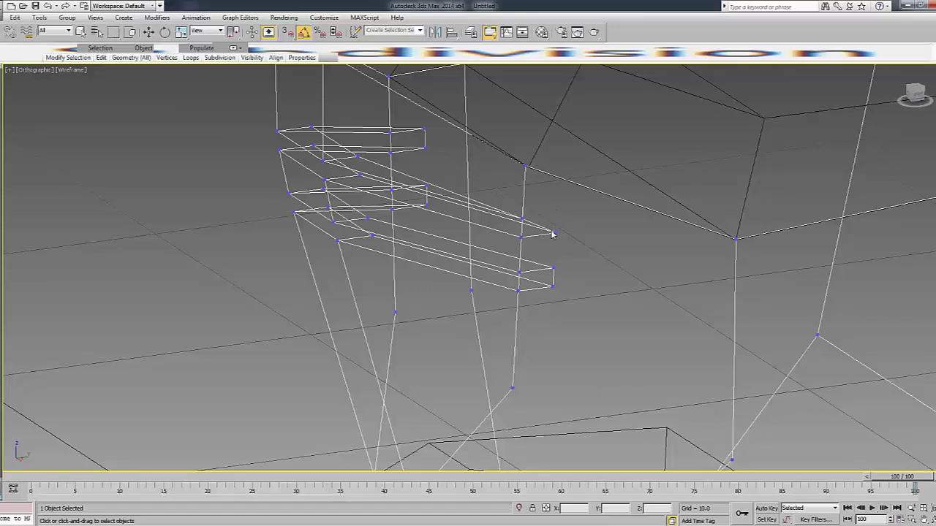
click(519, 235)
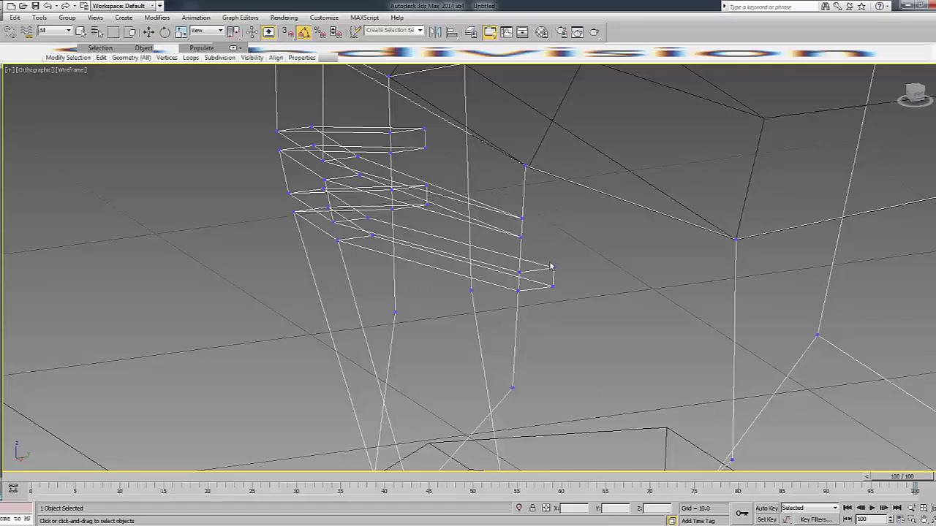
click(520, 271)
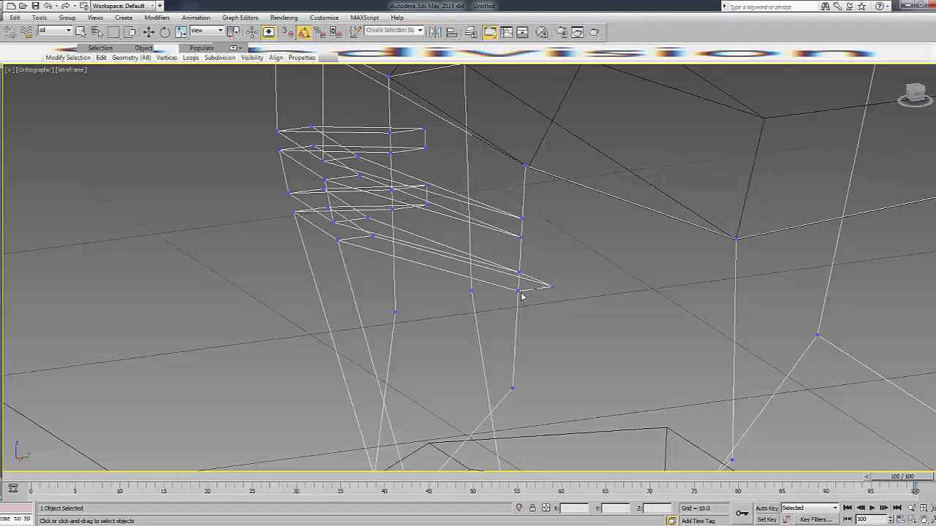
On the helmet's other side, target weld both slits' outer end vertices into their neighbours.
key(F3)
alt+middle_drag(731, 183, 819, 161)
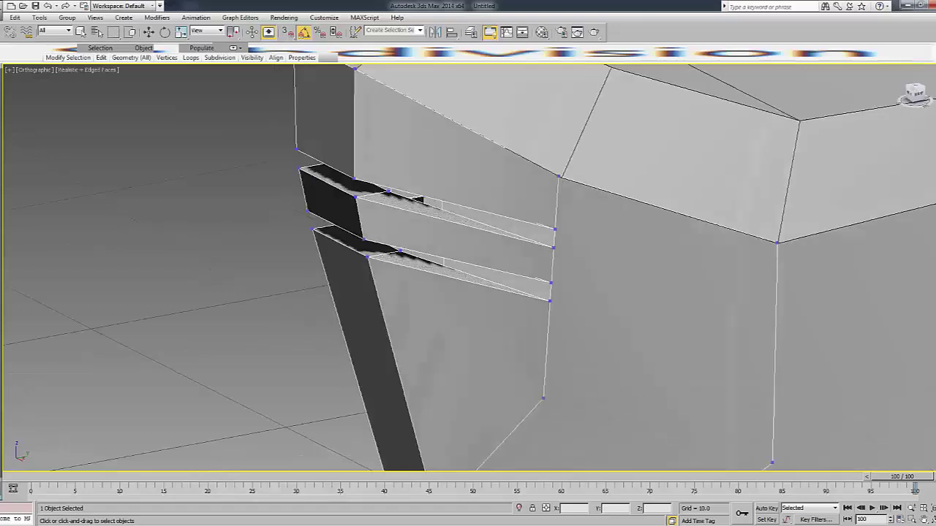
scroll(658, 278, up, 4)
alt+middle_drag(716, 241, 766, 228)
key(F3)
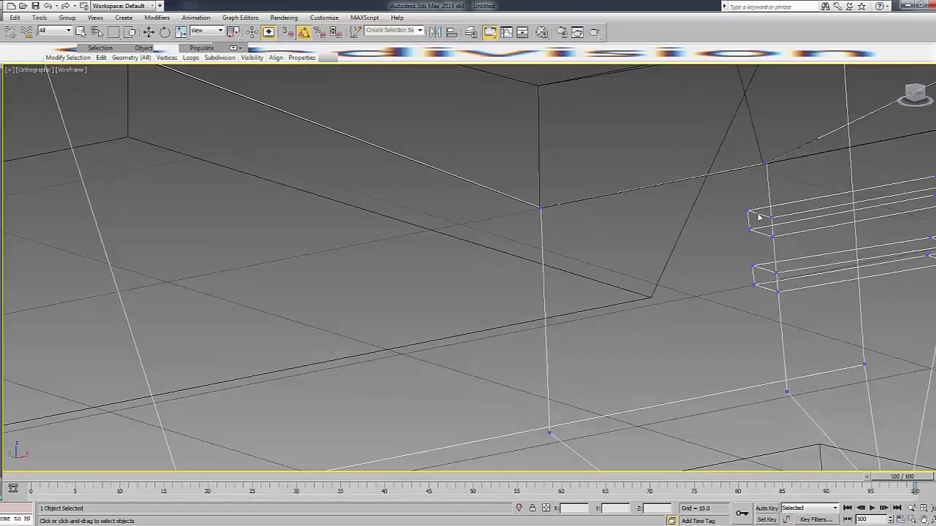
click(772, 238)
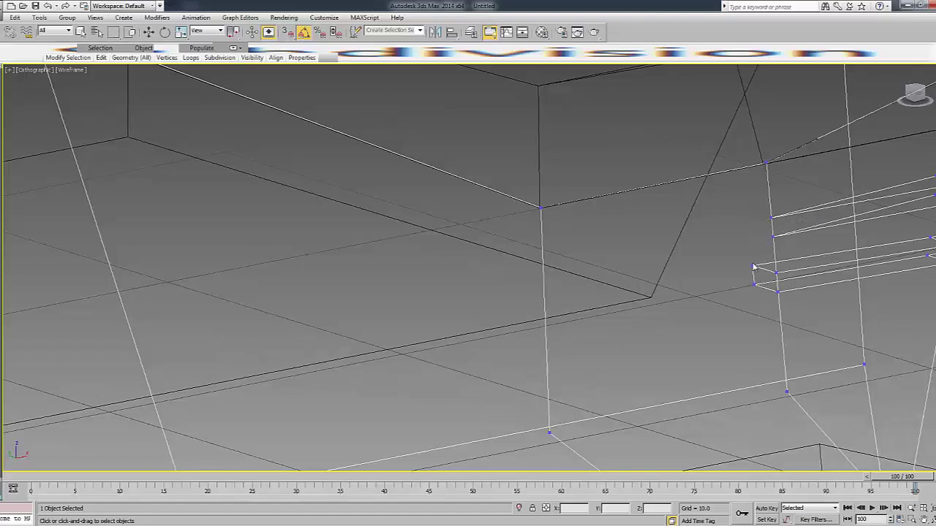
click(774, 275)
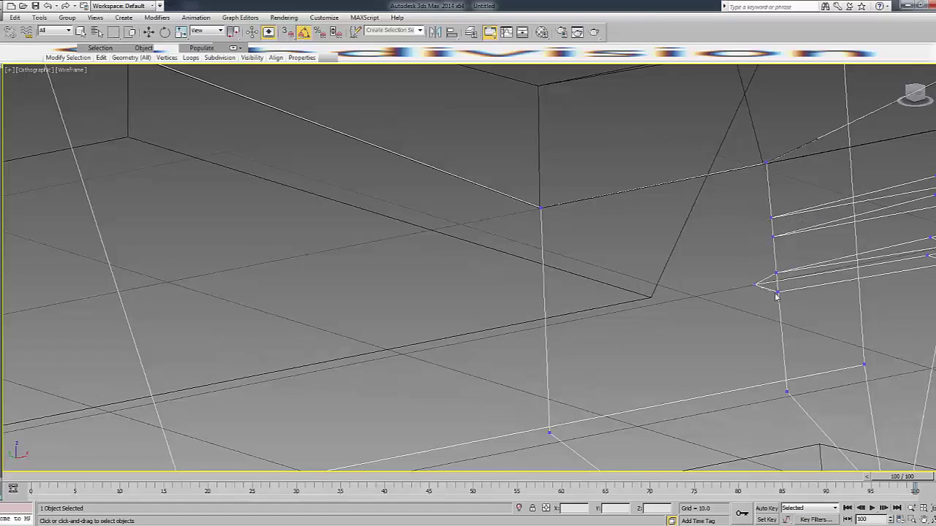
Check the tapered slits shaded, then switch to Border mode and select all borders.
key(F3)
alt+middle_drag(673, 266, 460, 267)
key(3)
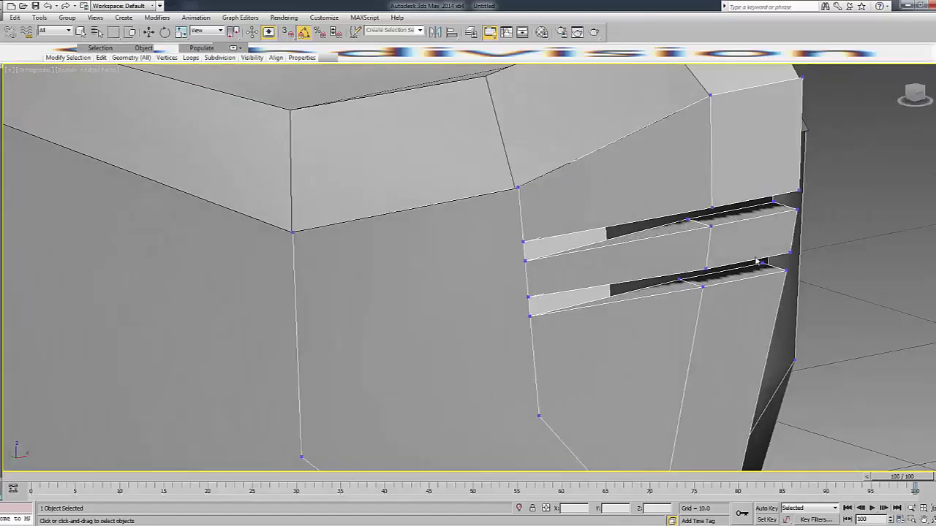
key(ctrl+a)
key(w)
key(F3)
Select the inner edges of both slits in Edge mode and shift them upward.
middle_drag(860, 174, 713, 223)
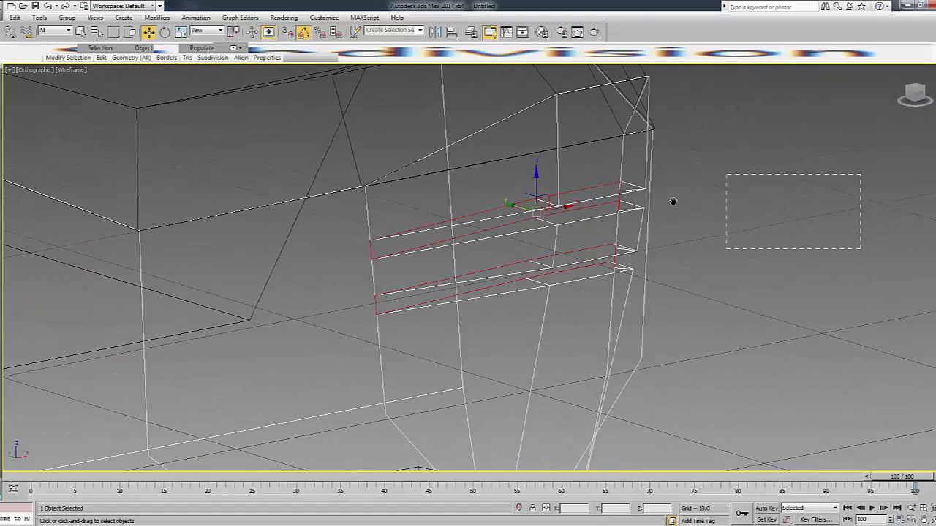
click(714, 223)
key(F3)
drag(715, 171, 484, 327)
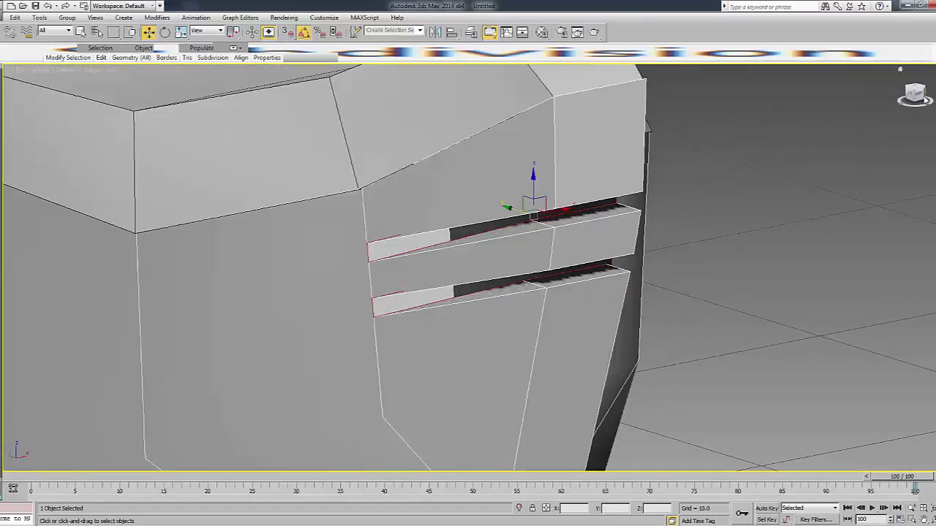
alt+middle_drag(850, 144, 494, 224)
key(F3)
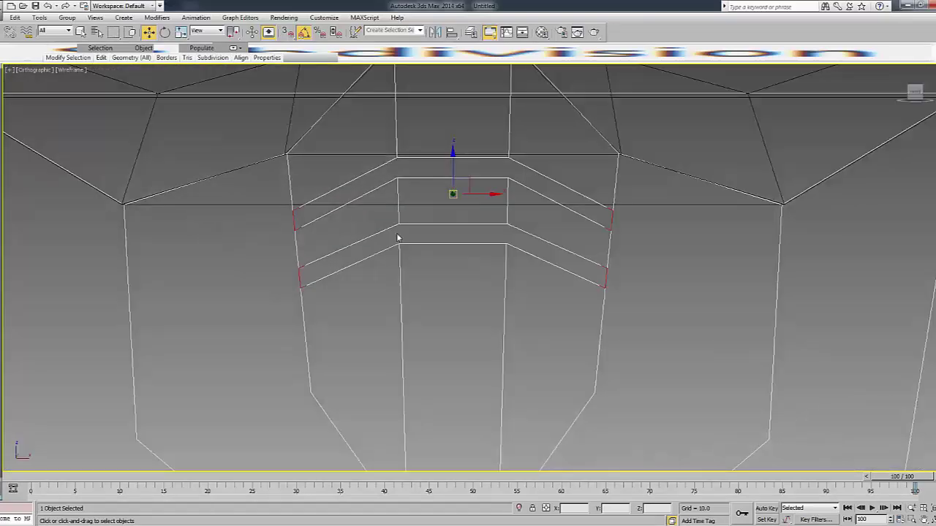
alt+middle_drag(901, 111, 555, 208)
key(2)
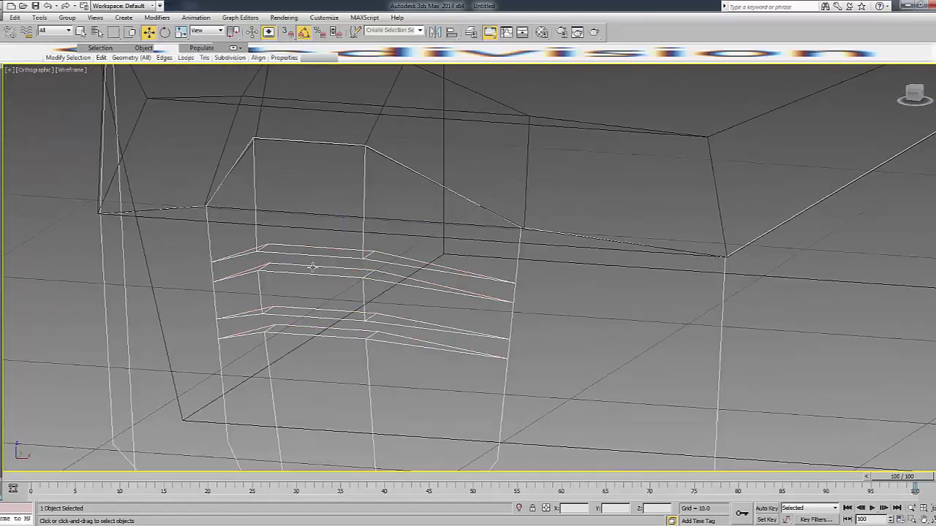
click(324, 251)
ctrl+click(311, 308)
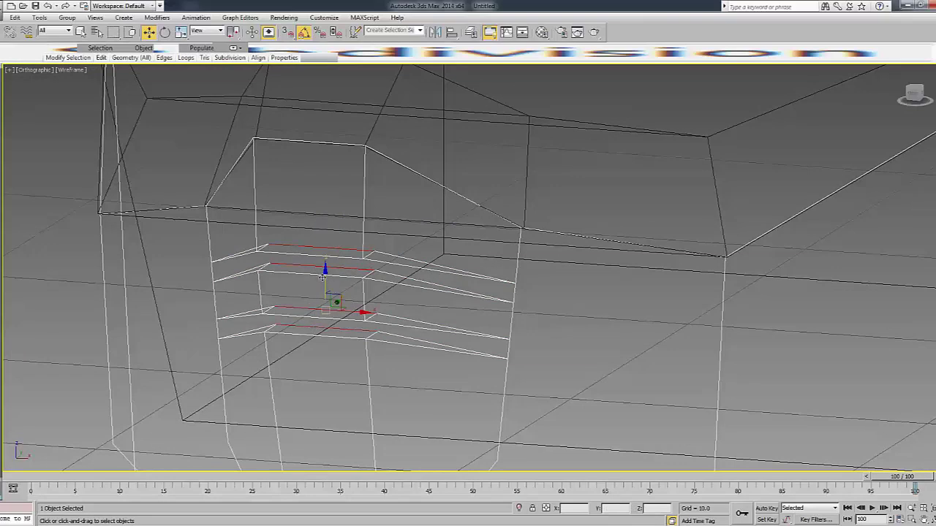
drag(321, 277, 322, 263)
In Border mode, select both slit borders, checking them in the Front view.
key(f)
key(F3)
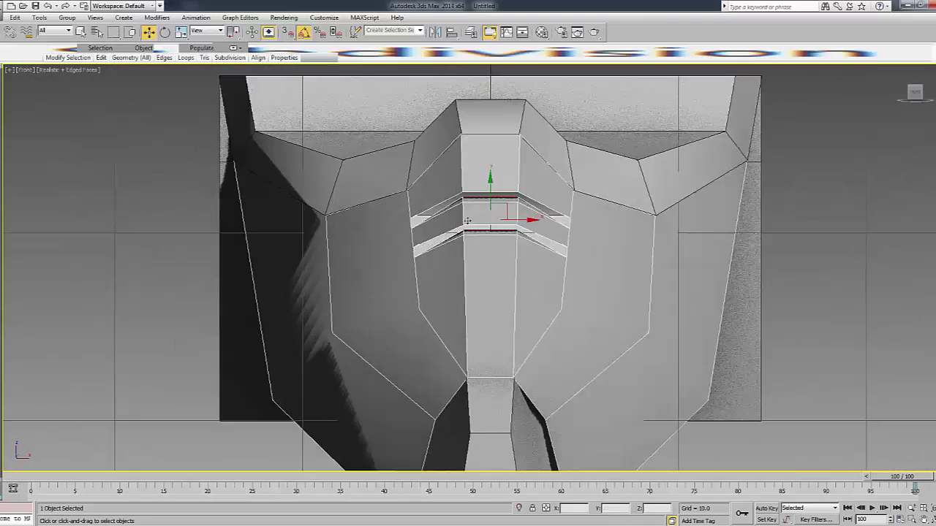
key(3)
click(491, 198)
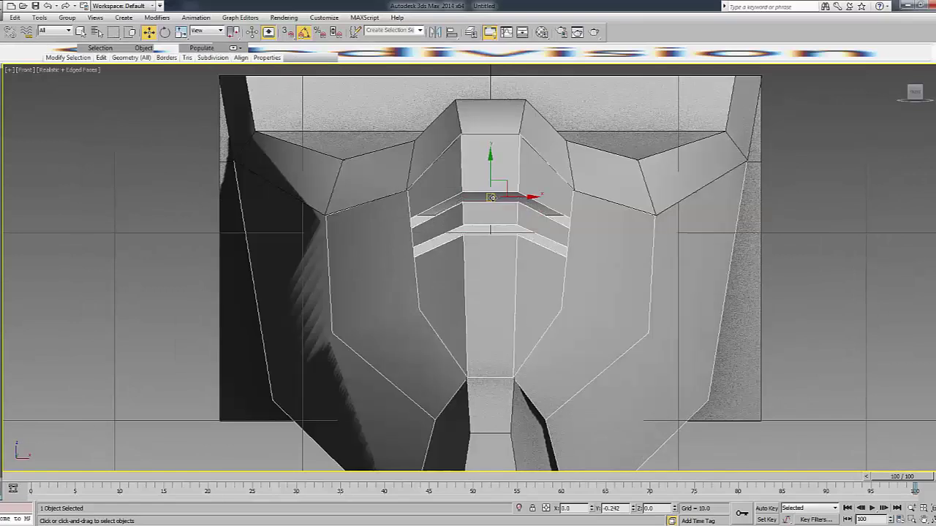
key(F3)
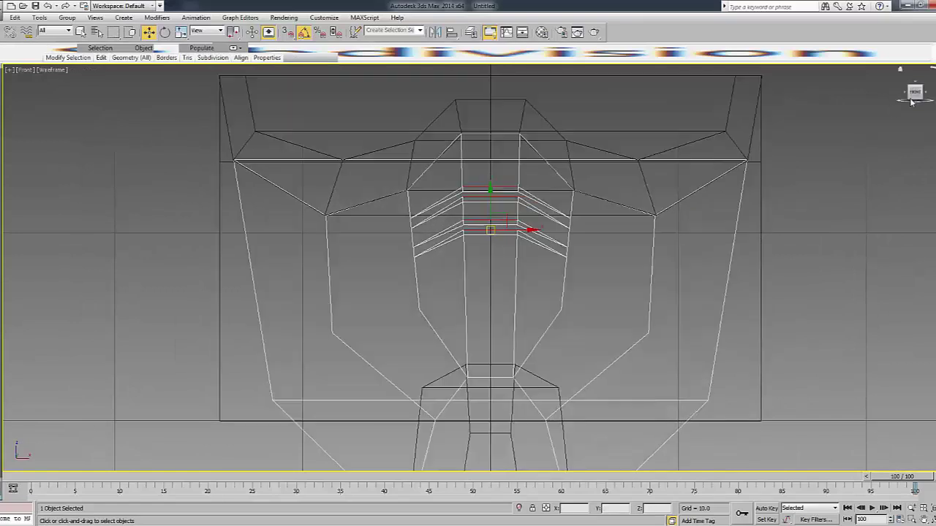
drag(906, 92, 916, 96)
key(F3)
key(F3)
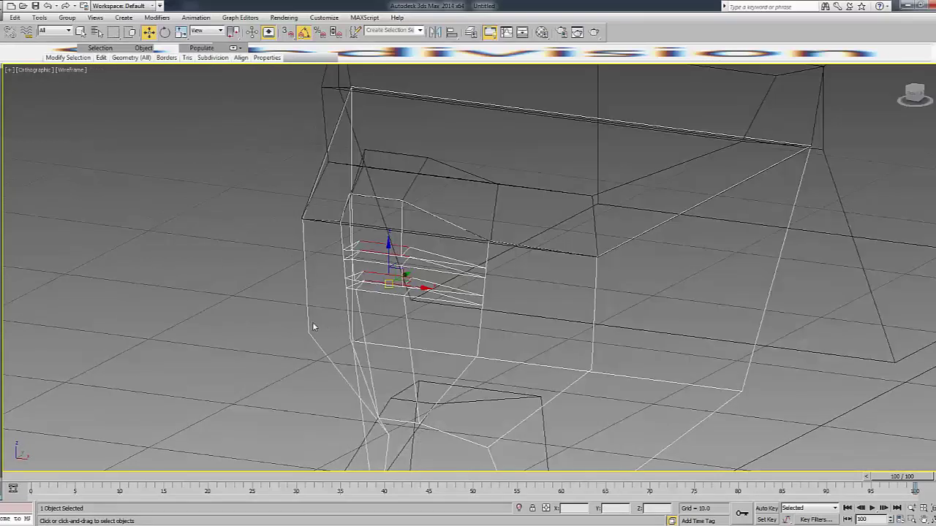
click(299, 316)
key(F3)
key(f)
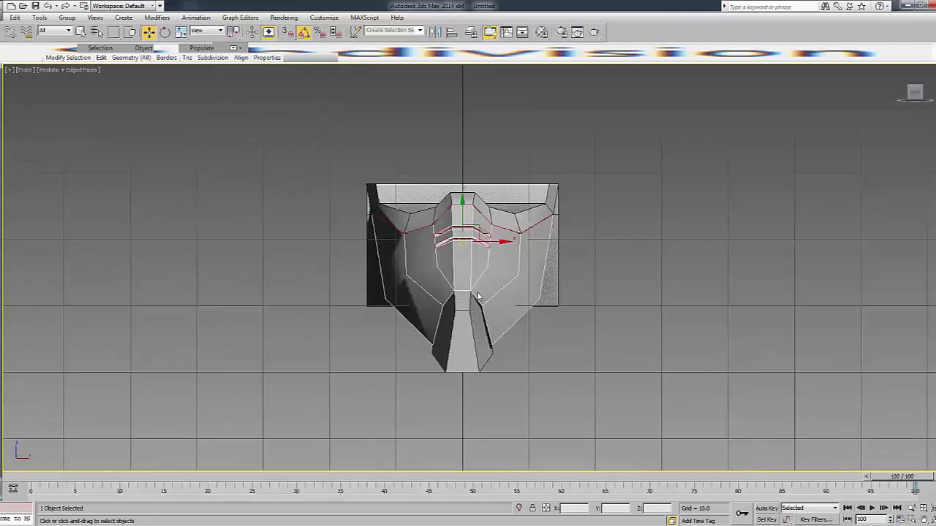
scroll(476, 273, up, 4)
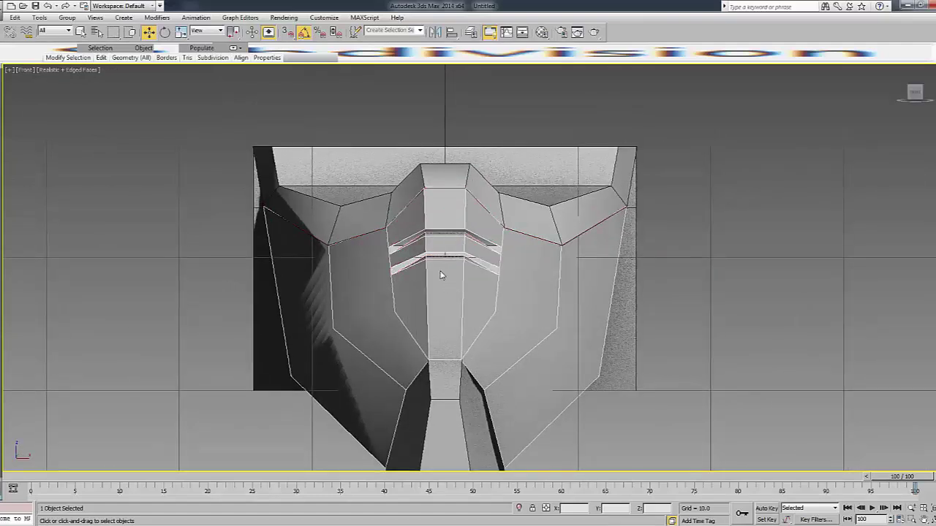
key(F3)
key(F3)
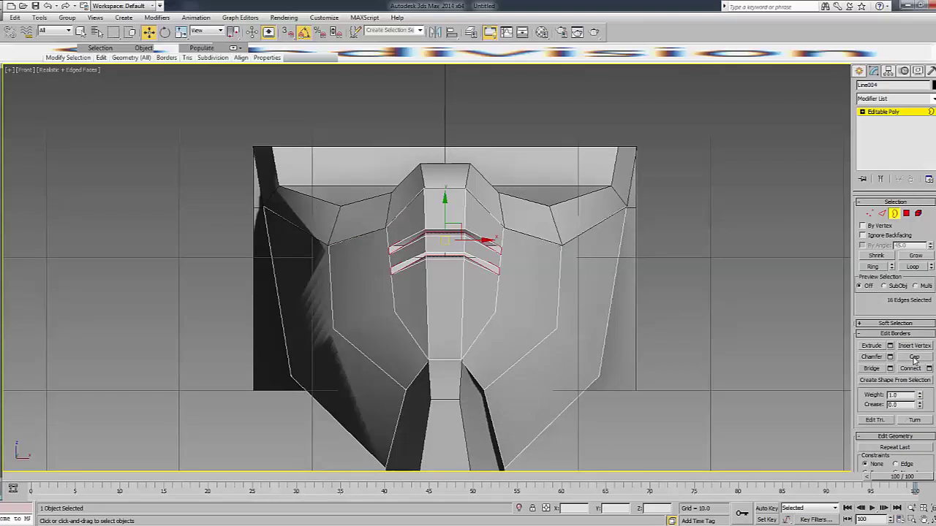
Switch to Vertex mode and tilt the front view to see the slit corners at an angle.
middle_drag(536, 291, 548, 296)
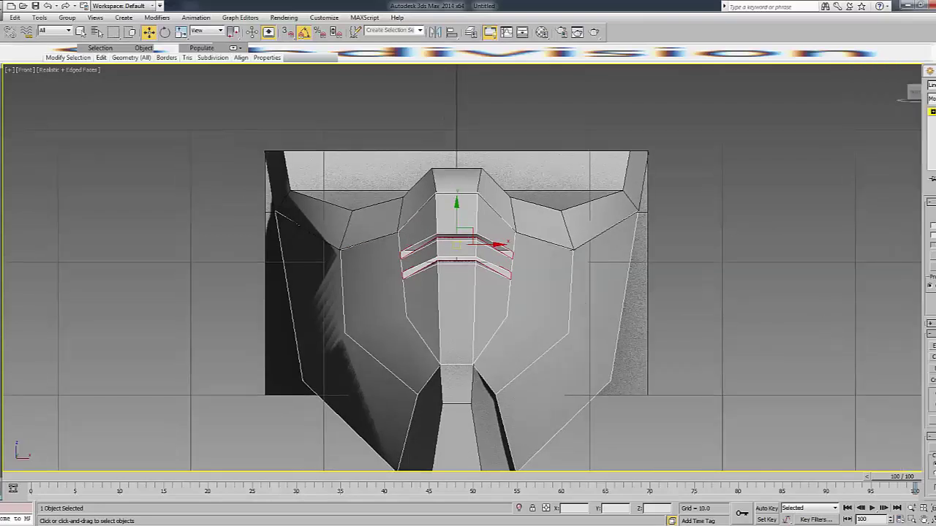
scroll(525, 265, up, 5)
scroll(451, 270, up, 4)
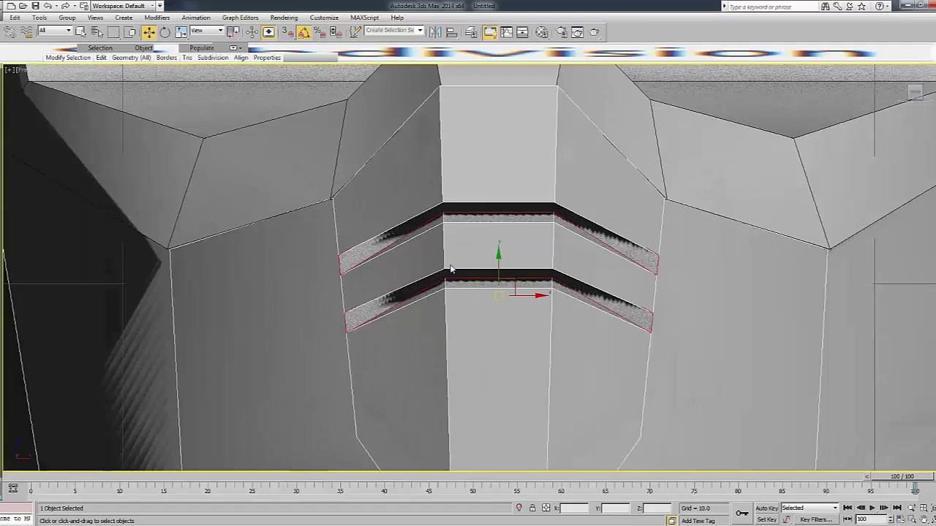
key(f)
key(F3)
key(2)
key(F3)
key(1)
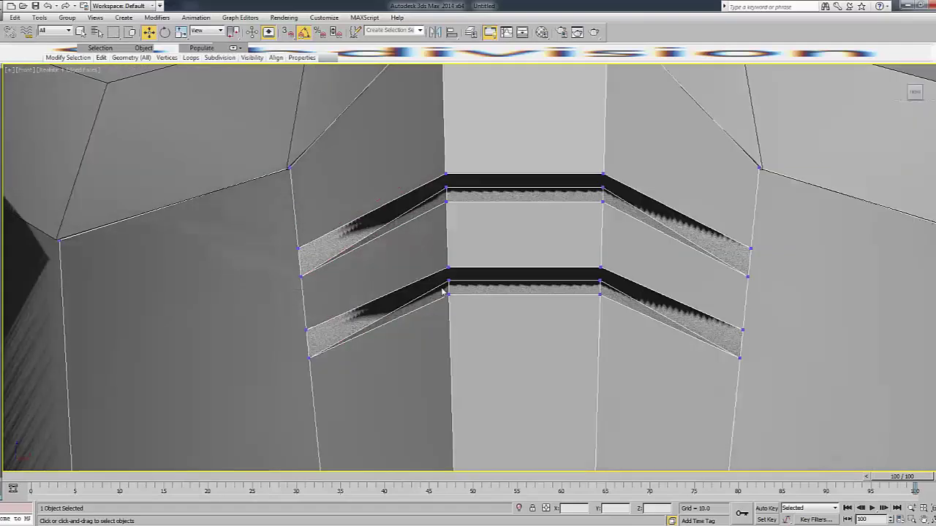
key(F3)
alt+middle_drag(903, 102, 334, 328)
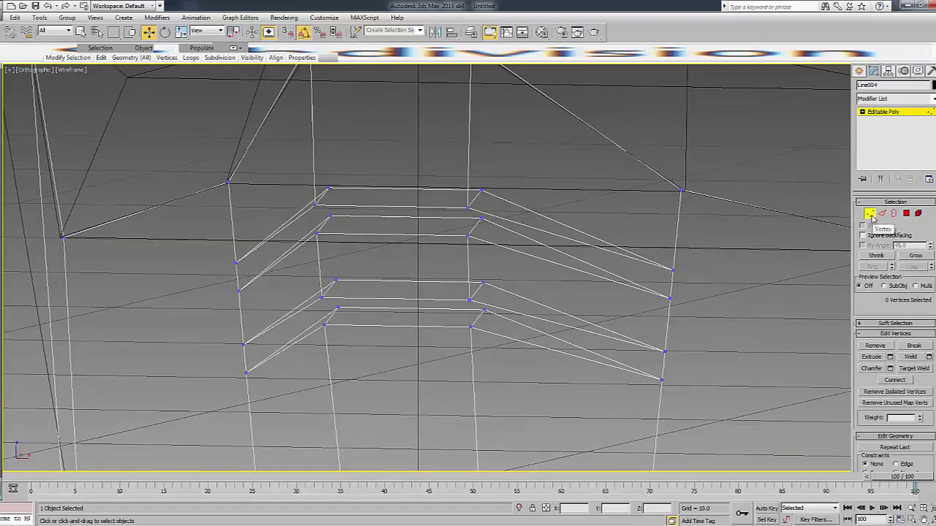
Connect the eight slit corner vertices with new edges, then select the upper slit's top diagonal edge.
drag(329, 315, 361, 272)
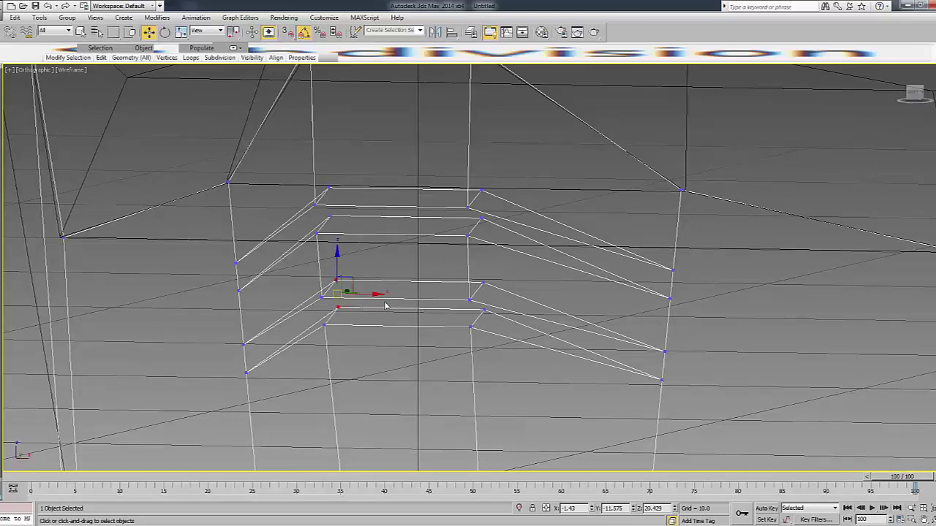
key(F3)
key(F3)
key(F3)
key(F3)
ctrl+drag(325, 240, 344, 179)
ctrl+drag(472, 180, 502, 222)
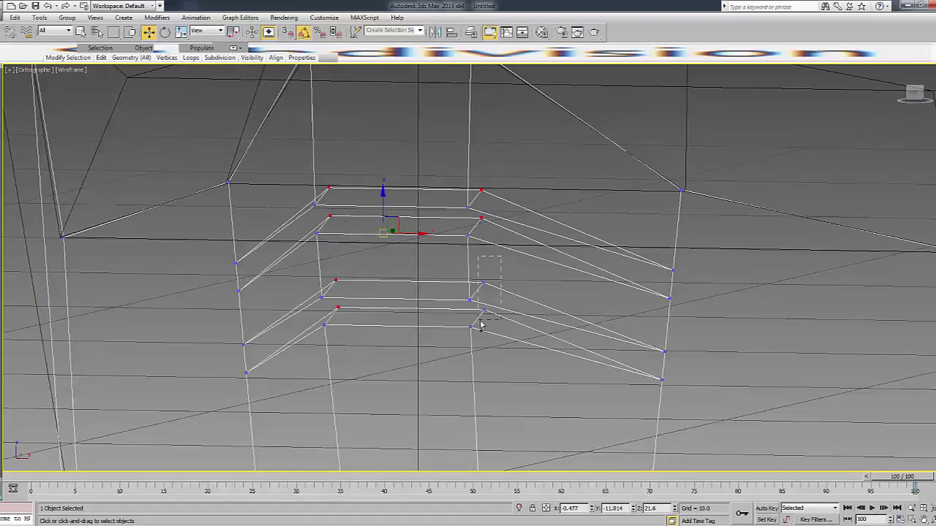
ctrl+drag(501, 256, 480, 325)
click(891, 381)
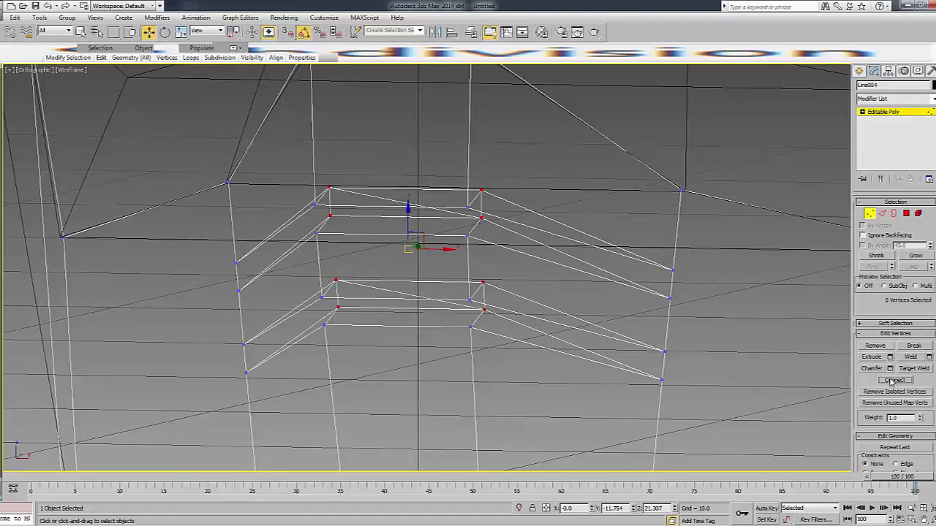
key(2)
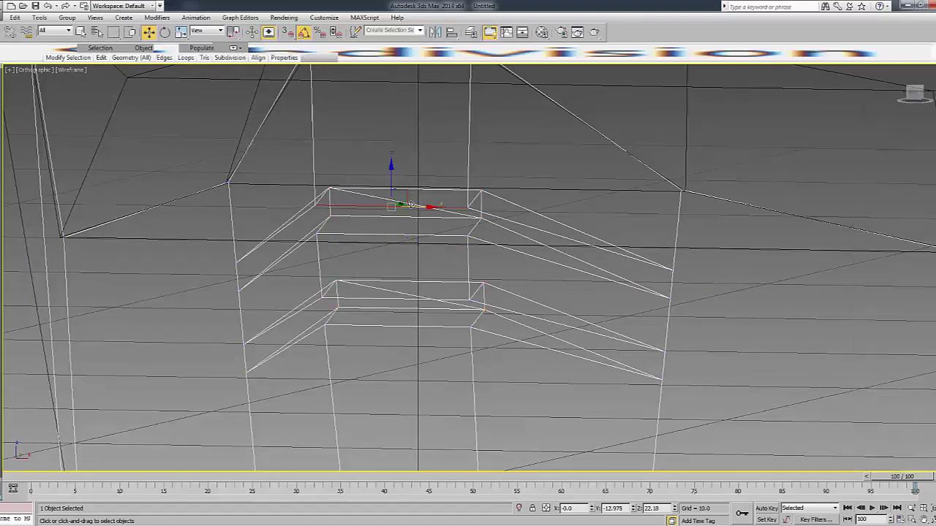
click(401, 202)
Return to whole-object level and select helmet parts from an angled view.
right_click(383, 288)
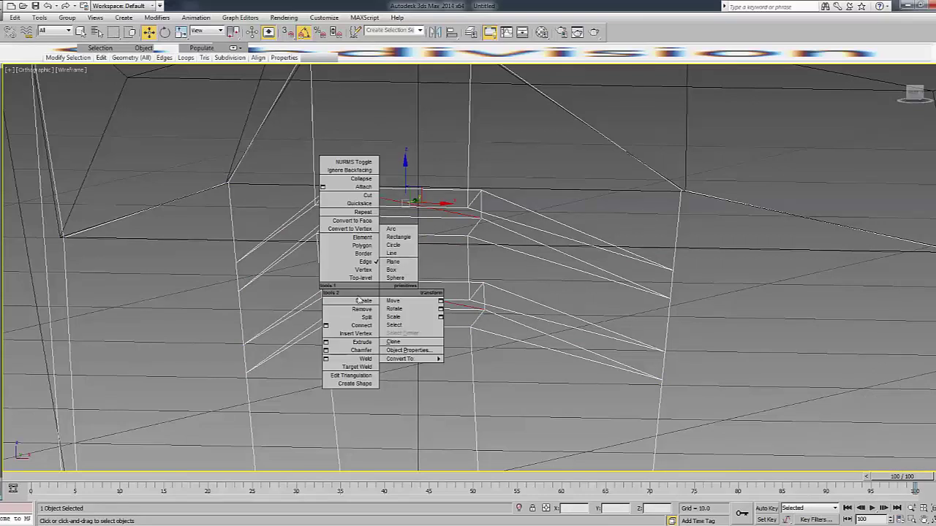
click(356, 316)
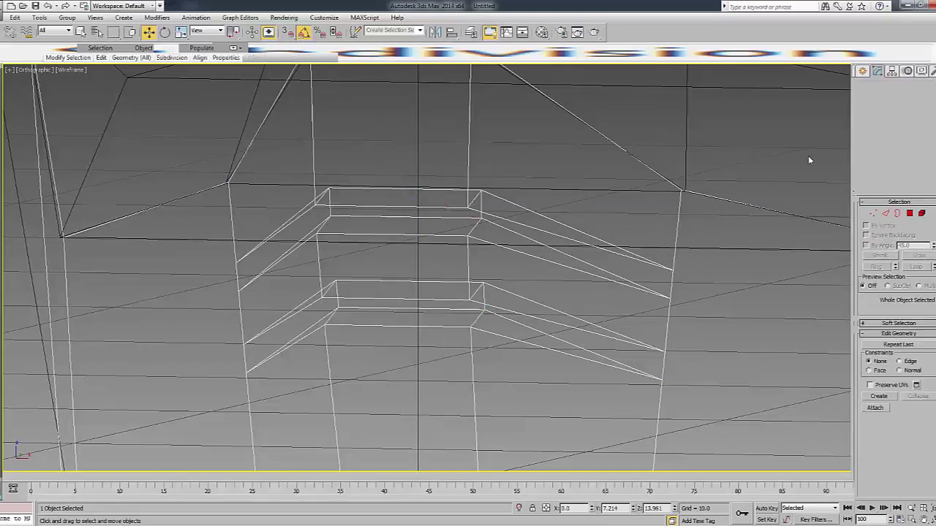
click(560, 249)
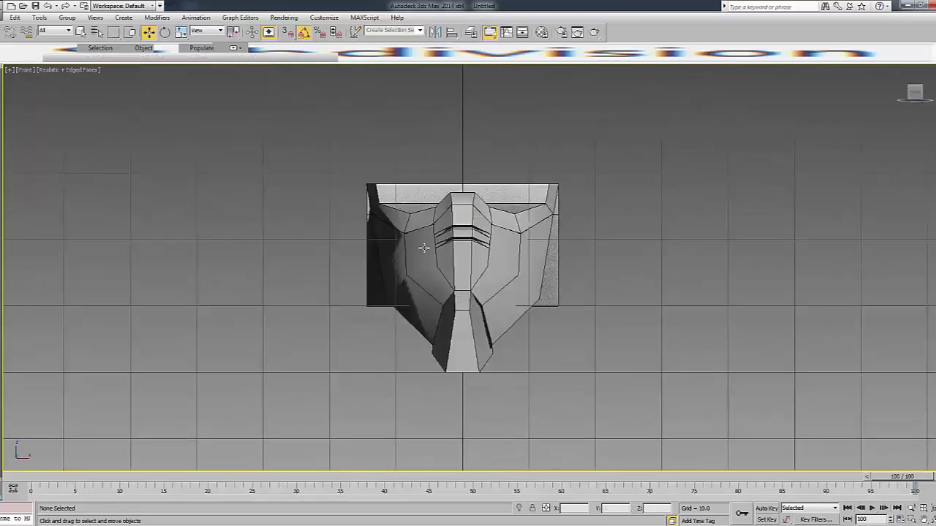
click(658, 195)
drag(929, 108, 910, 98)
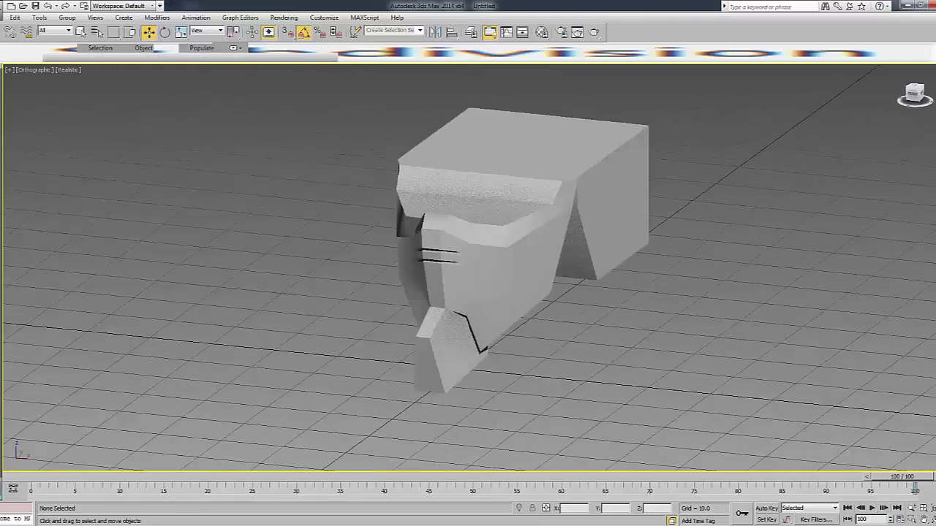
click(528, 231)
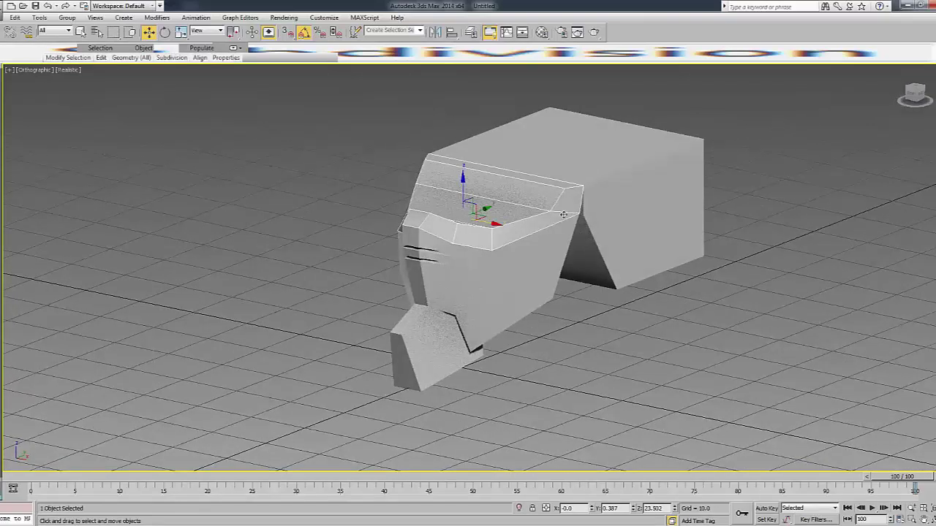
Deselect everything, turn on Edged Faces with F4, and level the view on the helmet.
scroll(490, 243, up, 2)
scroll(441, 237, up, 2)
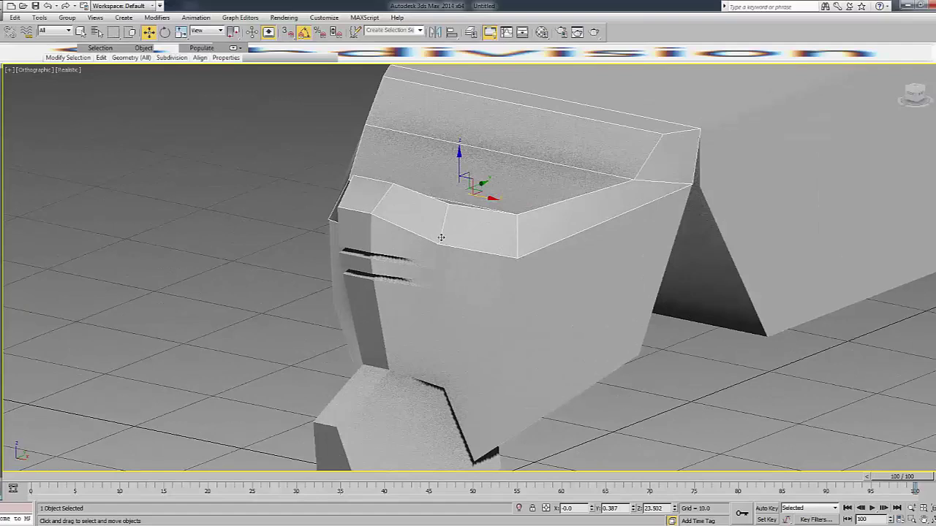
scroll(683, 339, down, 1)
scroll(702, 321, down, 3)
click(805, 301)
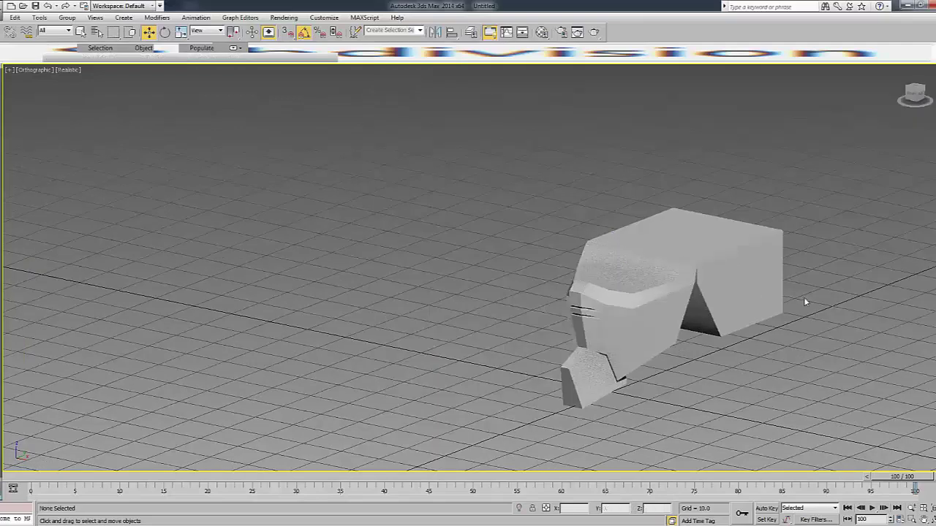
key(F4)
alt+middle_drag(708, 261, 721, 203)
Turn the viewport to the helmet's side with the ViewCube and show the Create panel.
click(916, 95)
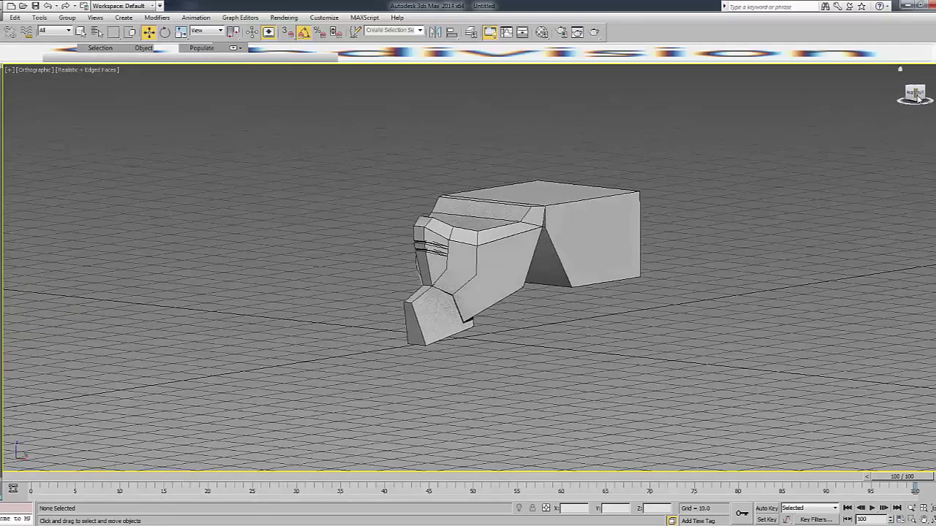
click(920, 97)
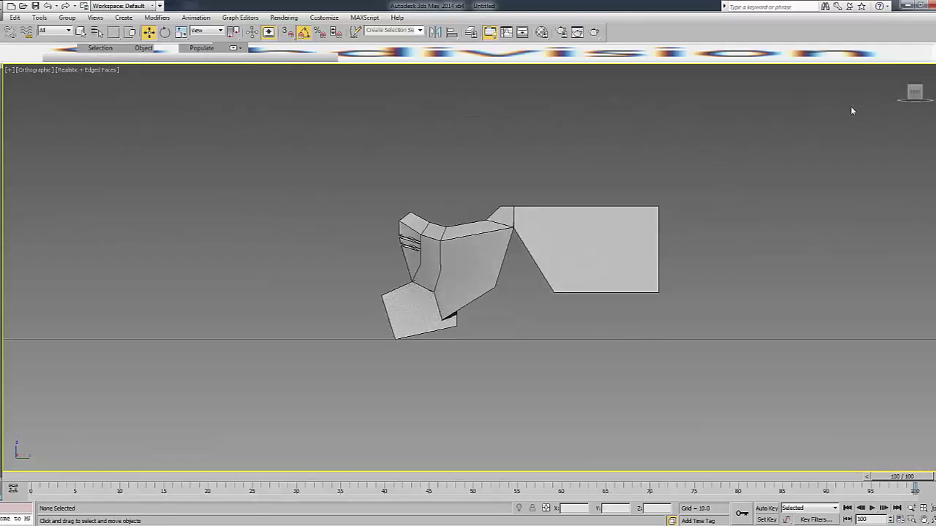
click(867, 525)
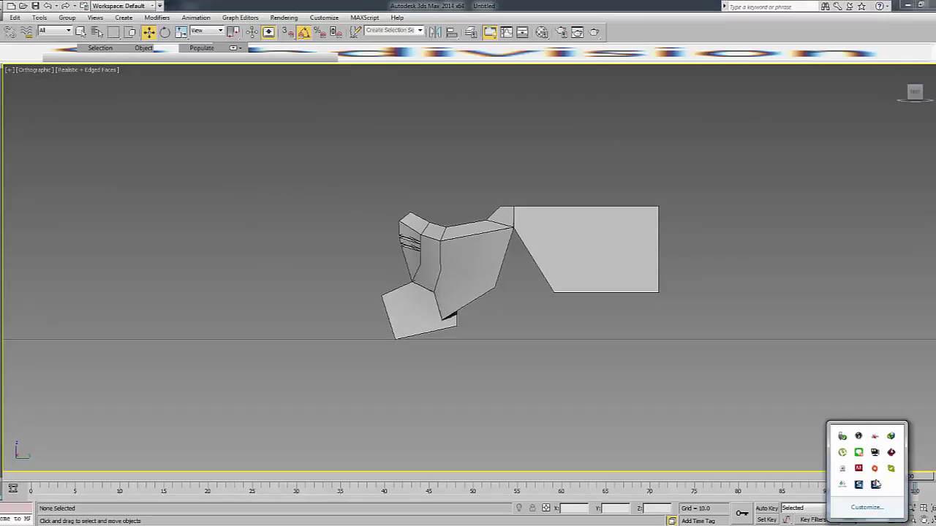
click(813, 413)
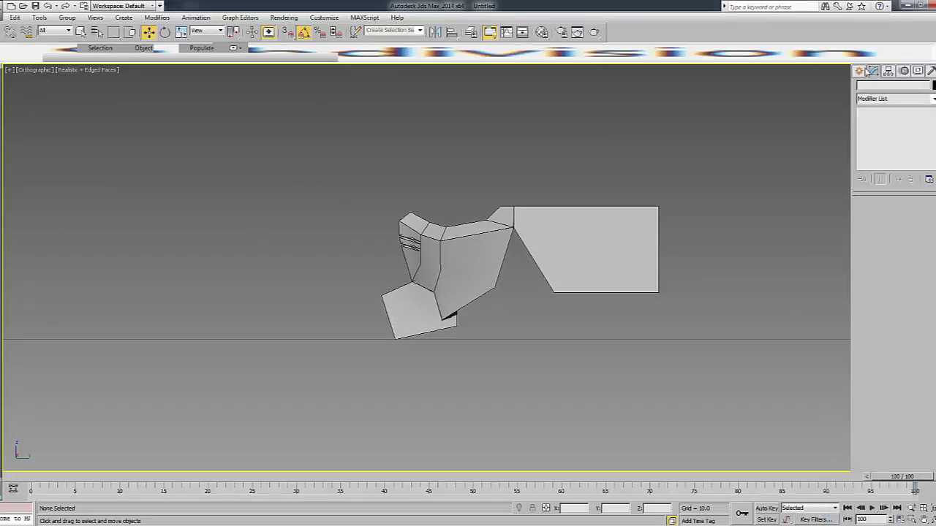
click(862, 71)
Set the viewport to the Right view, zoom in on the helmet top, and toggle wireframe.
click(43, 70)
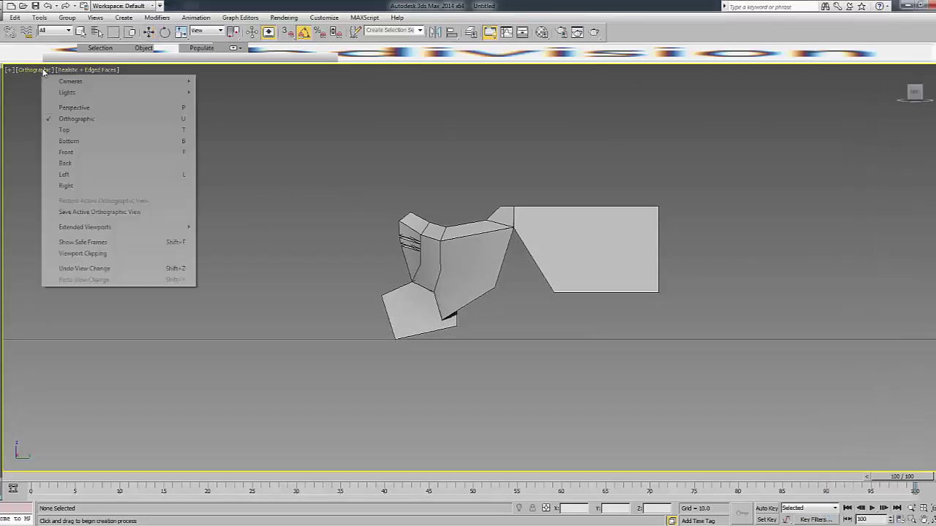
click(66, 186)
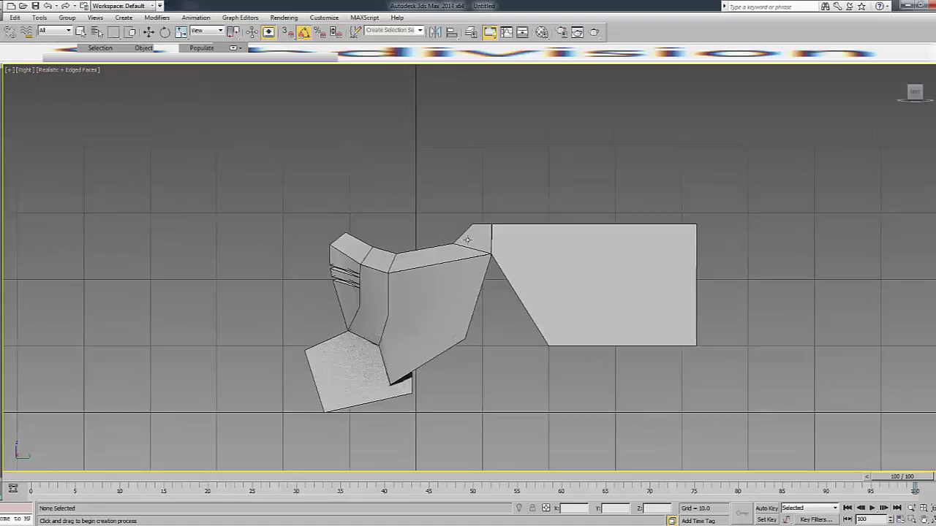
scroll(462, 242, up, 4)
scroll(326, 248, down, 2)
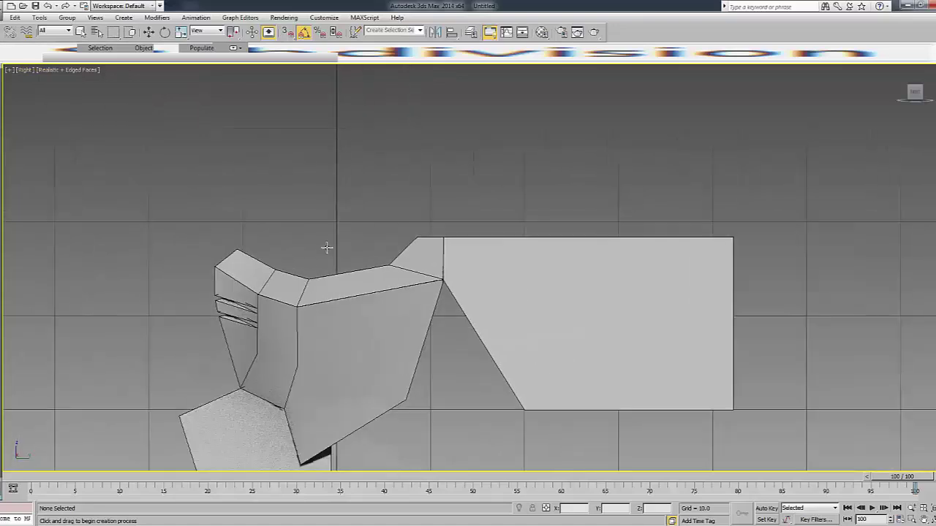
key(F3)
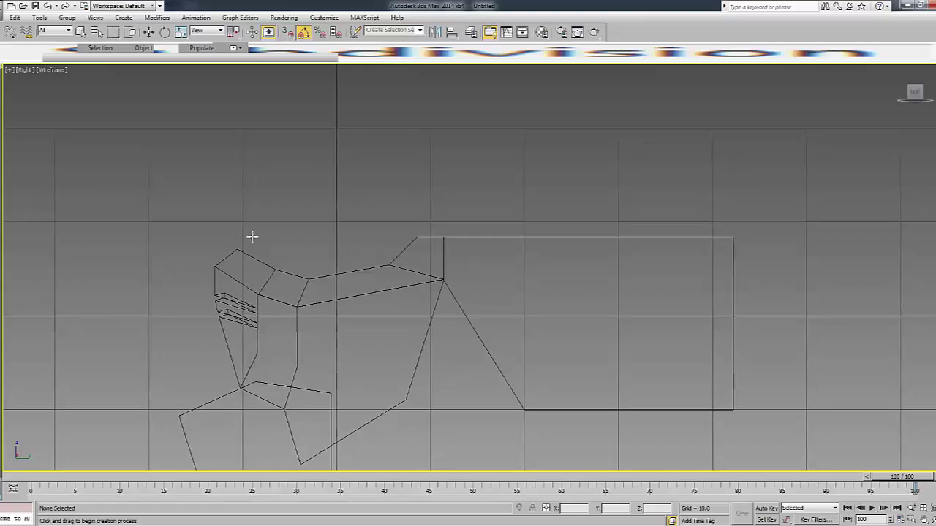
scroll(236, 245, up, 2)
scroll(240, 250, up, 2)
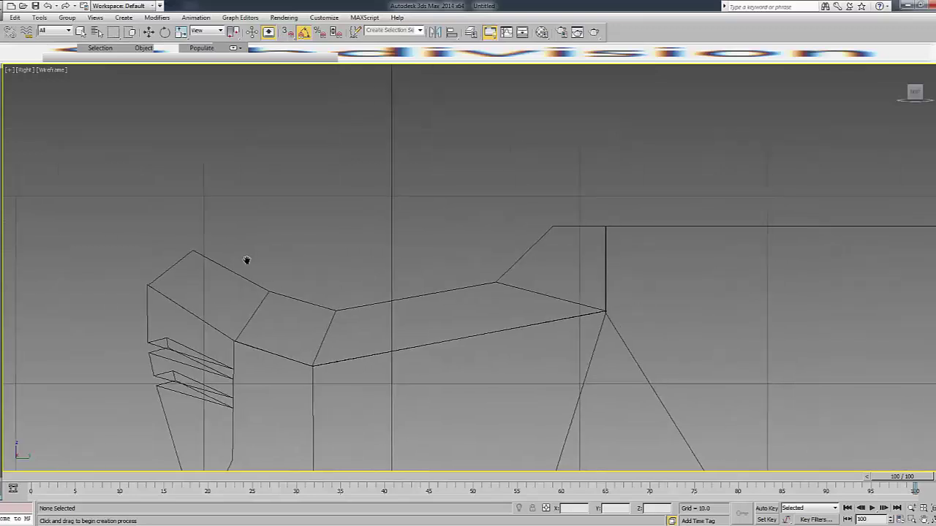
key(F3)
key(F3)
Draw a closed five-point Line outline above and along the helmet's top edge in Right view.
click(194, 251)
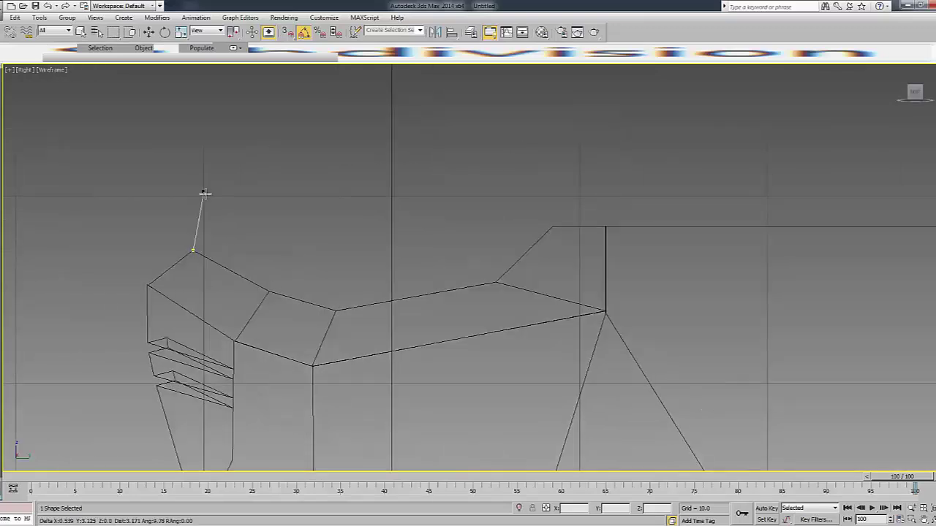
click(214, 183)
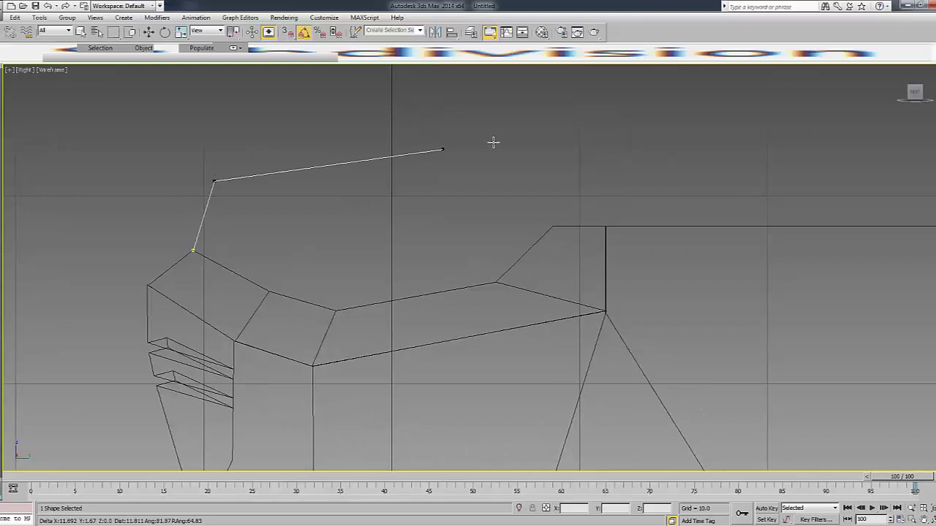
click(552, 170)
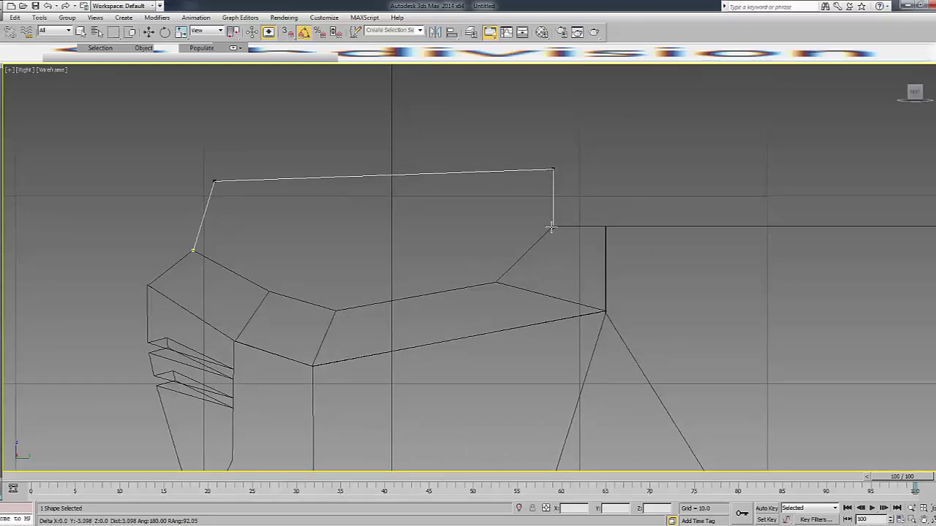
click(551, 228)
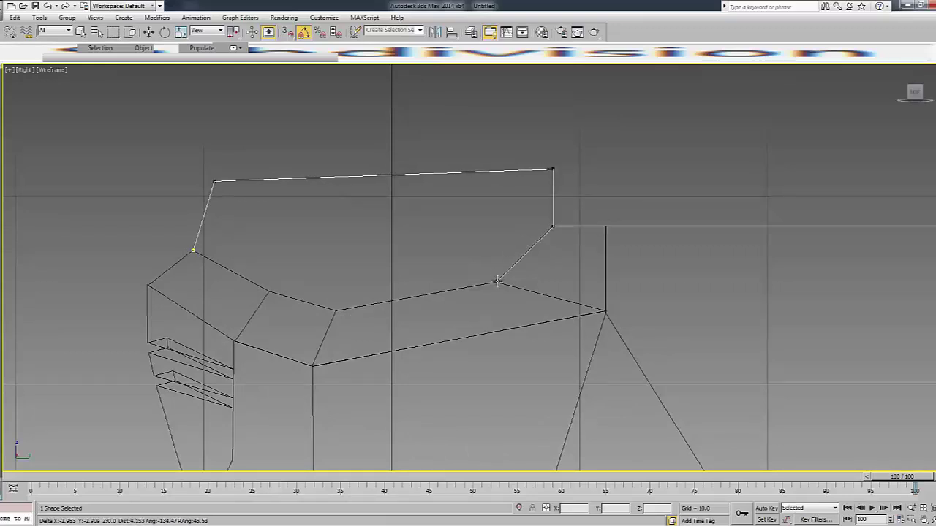
click(335, 310)
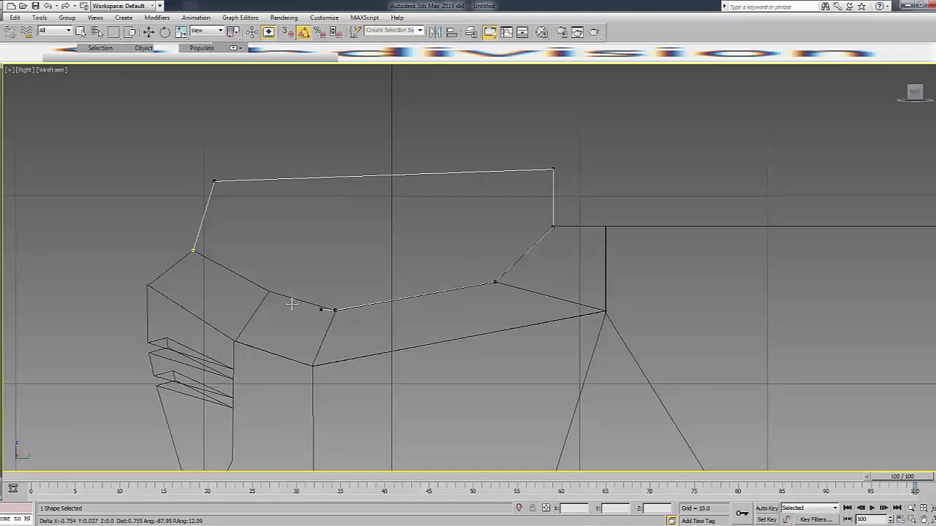
click(193, 250)
click(419, 265)
key(w)
key(F3)
key(F3)
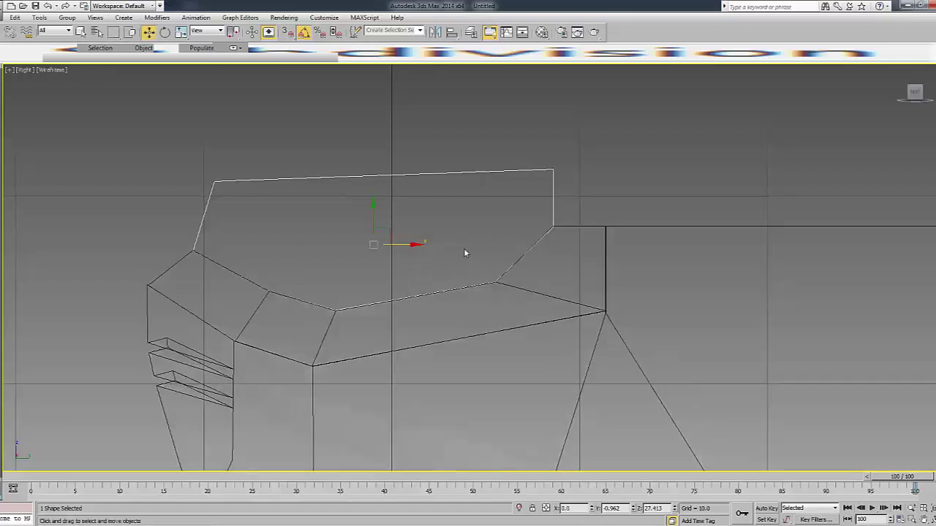
key(F3)
key(e)
right_click(369, 247)
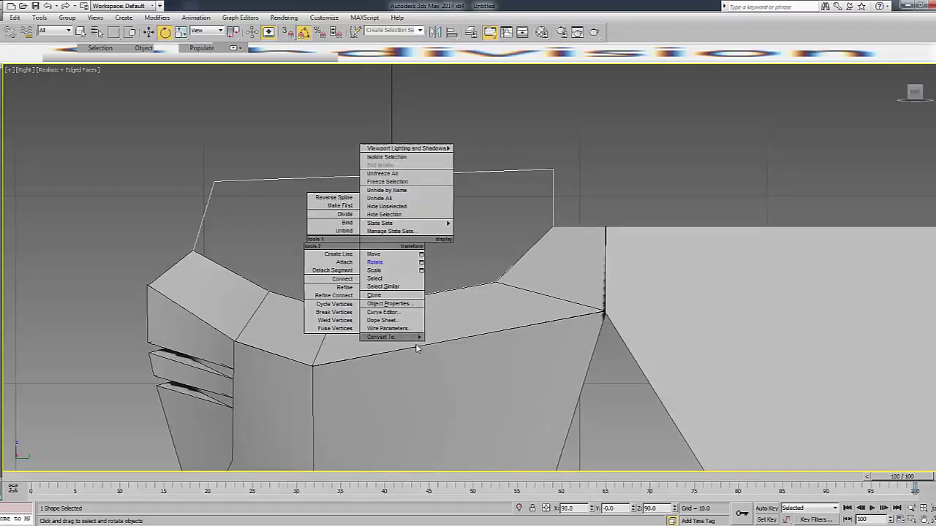
Convert the crest outline to Editable Poly and assign it the 01 - Default material.
click(468, 353)
scroll(637, 201, down, 3)
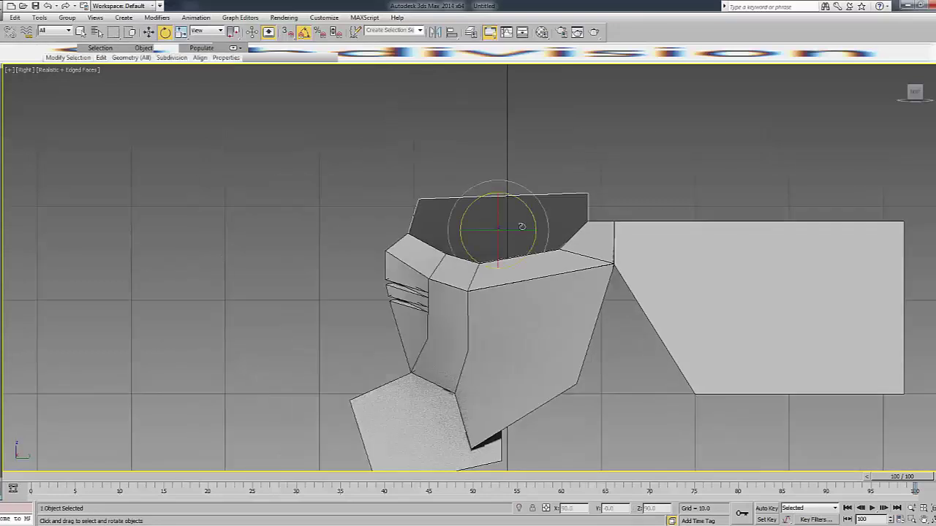
scroll(636, 189, down, 1)
click(634, 189)
alt+middle_drag(870, 118, 818, 146)
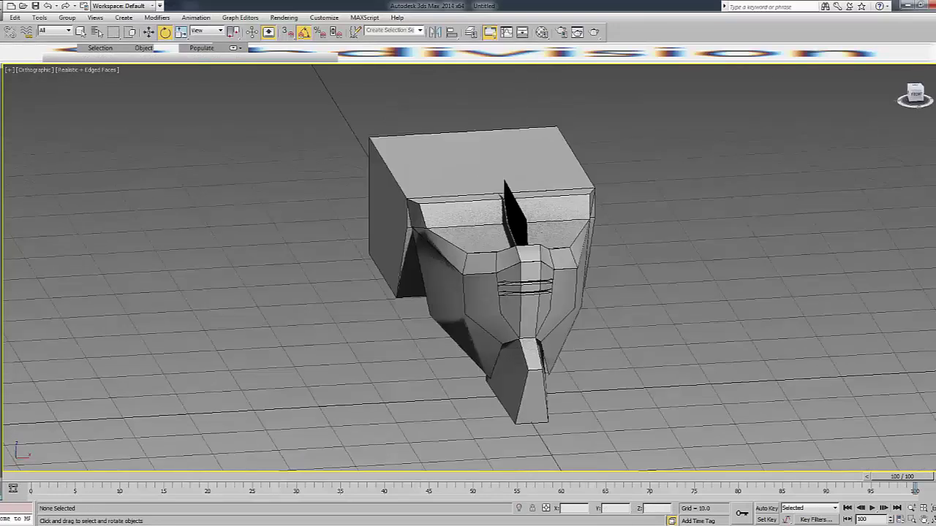
click(518, 201)
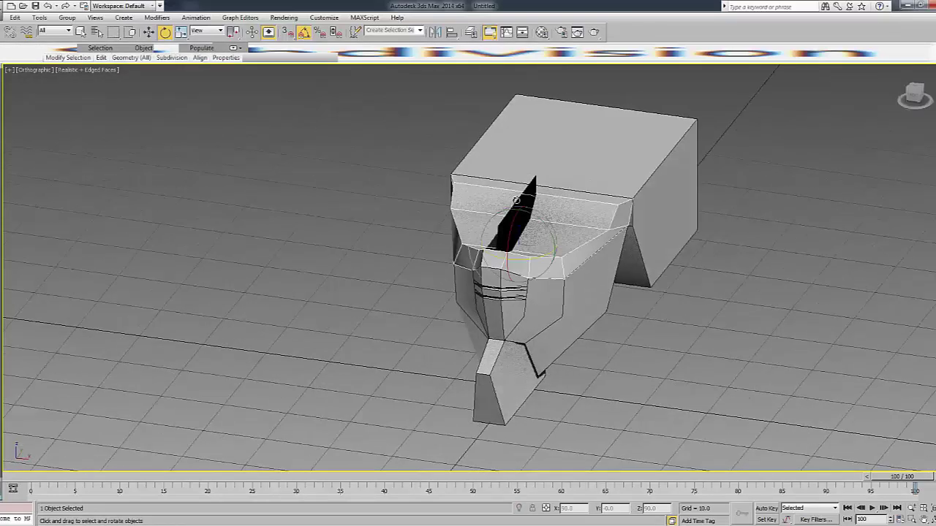
key(m)
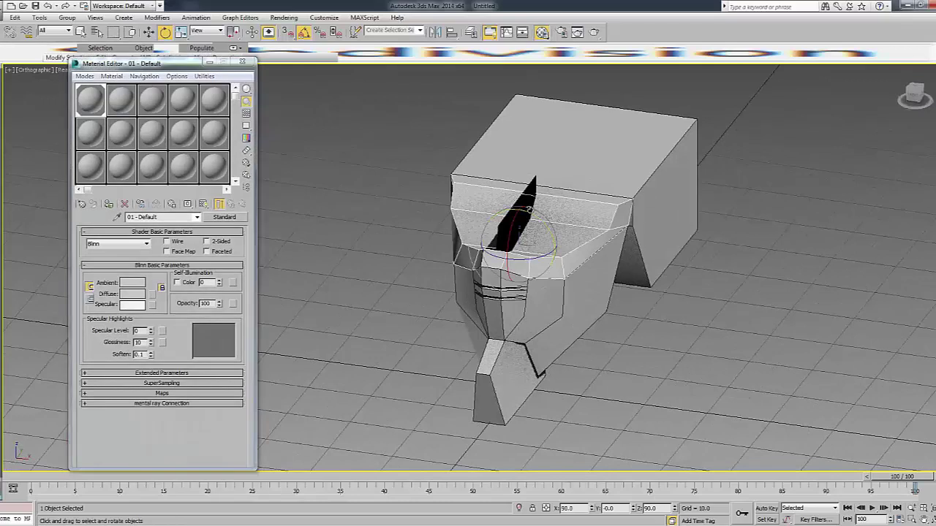
click(108, 205)
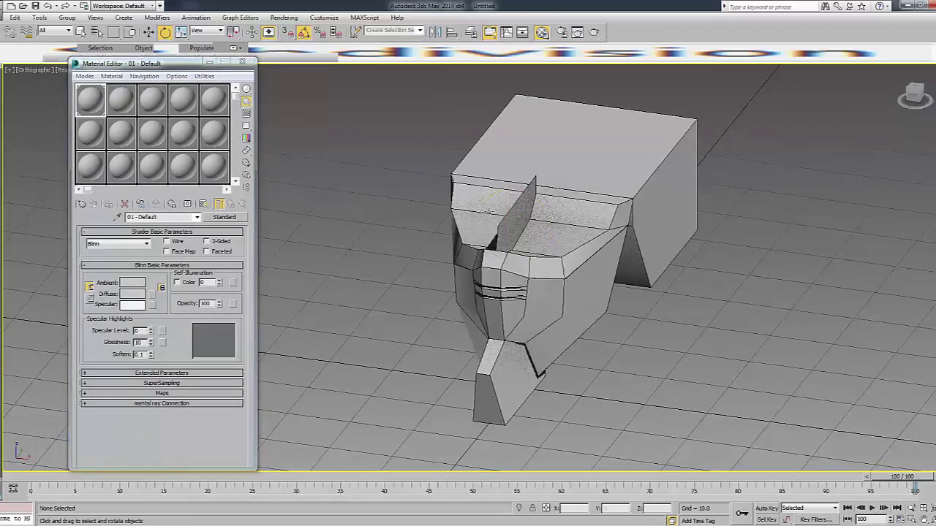
In Front view, slide the top plate sideways toward the helmet's right and fine-tune its position.
key(m)
key(f)
key(w)
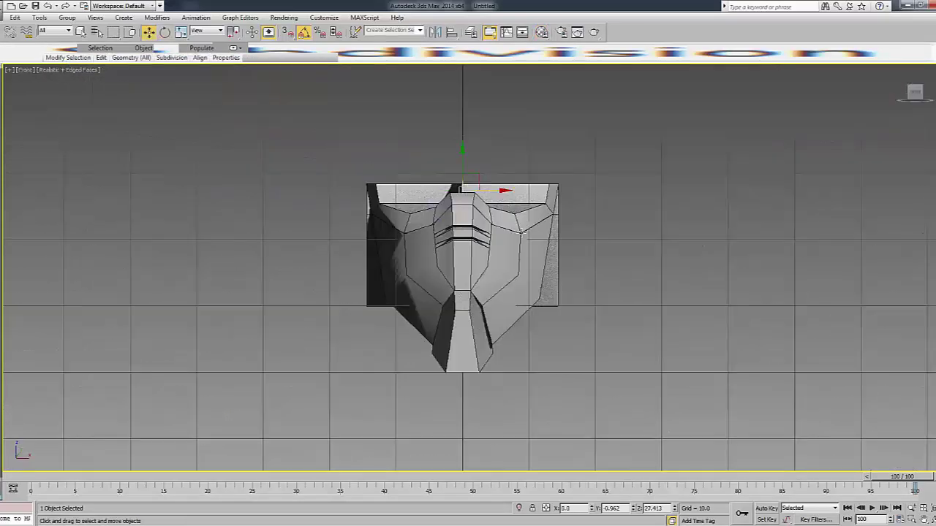
scroll(528, 213, up, 3)
drag(432, 209, 598, 208)
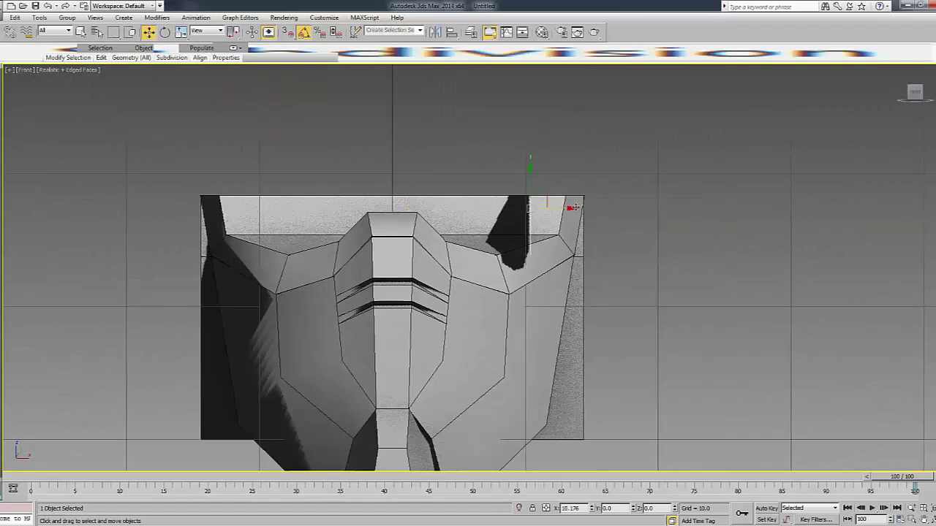
key(F3)
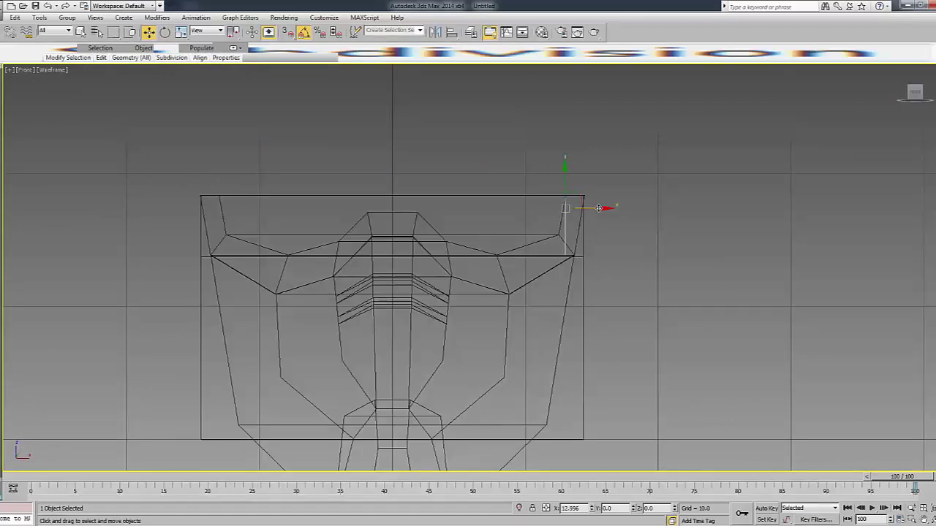
drag(598, 208, 598, 214)
key(F3)
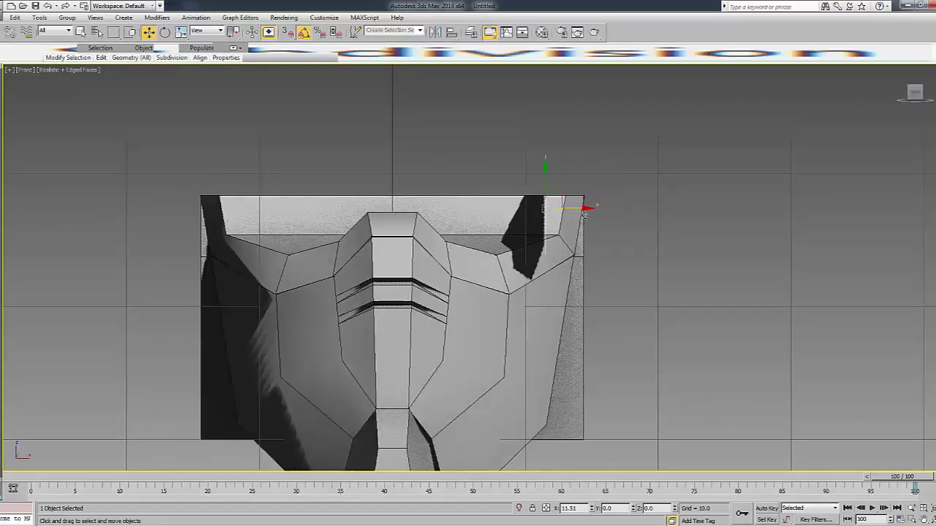
key(F3)
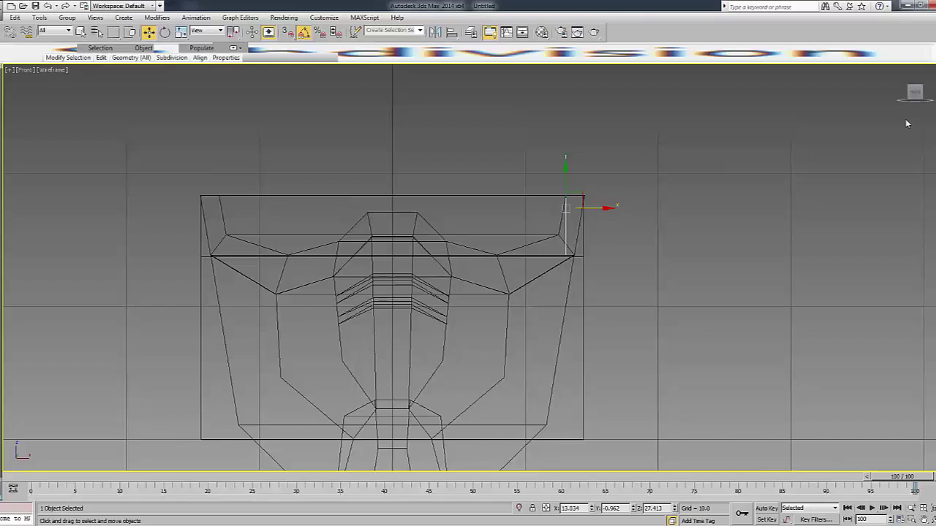
Select the thin side plate and nudge it slightly along X to sit at X 13.03.
click(905, 107)
key(F3)
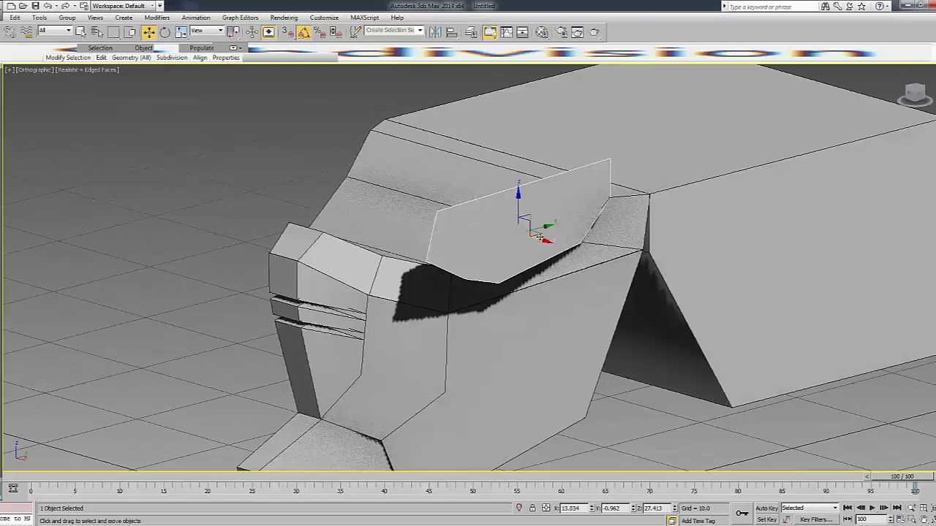
click(539, 233)
click(649, 211)
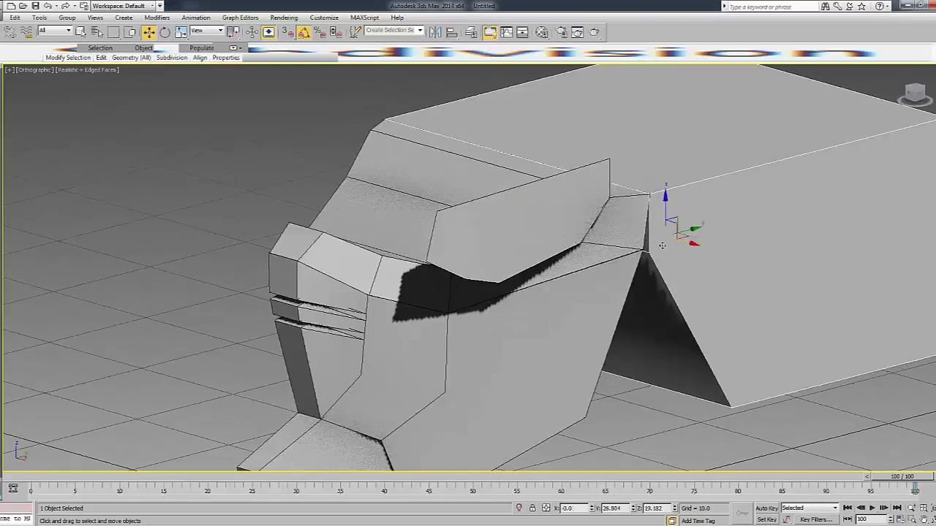
click(633, 206)
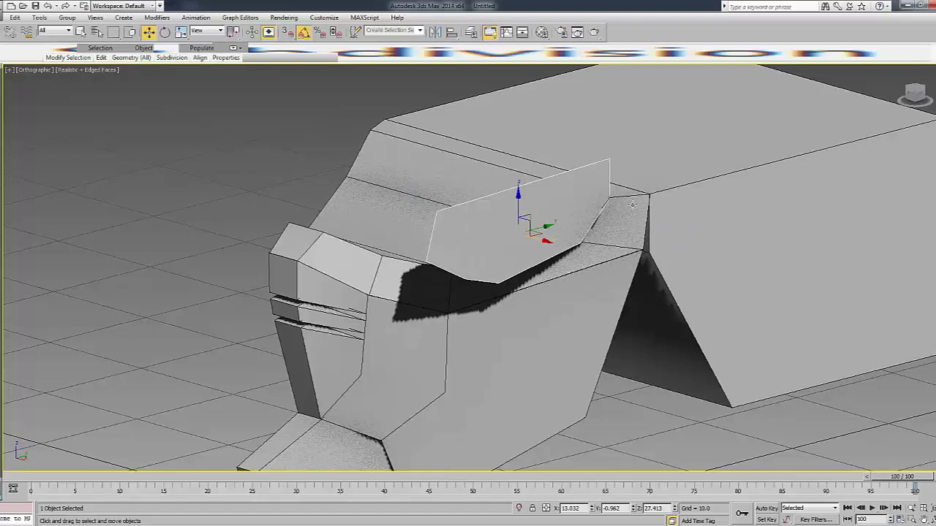
drag(540, 239, 544, 240)
alt+middle_drag(901, 115, 482, 57)
Mirror the plate on X as a Copy onto the helmet's opposite side.
click(436, 32)
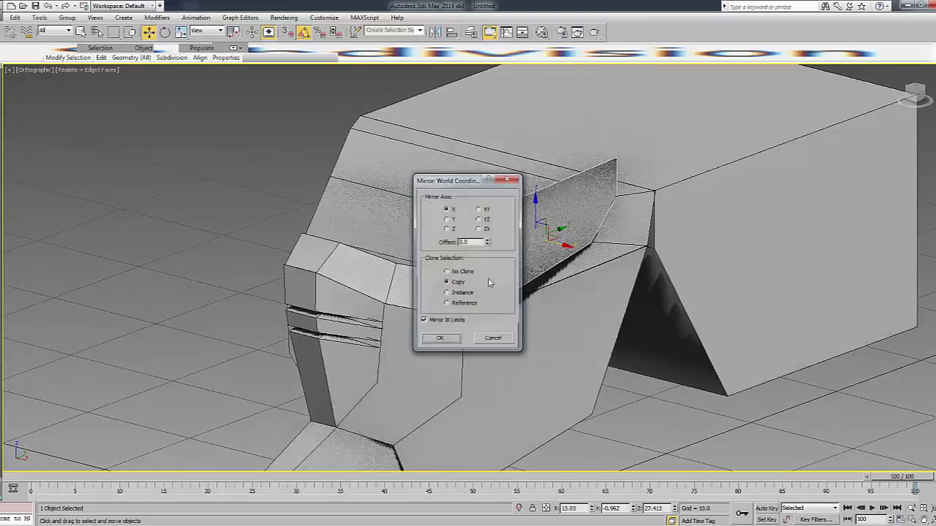
click(440, 335)
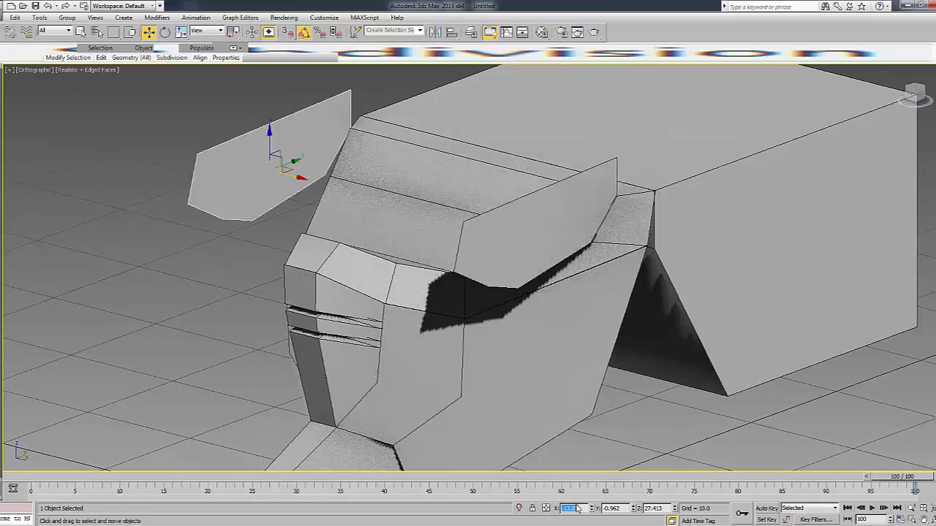
click(643, 434)
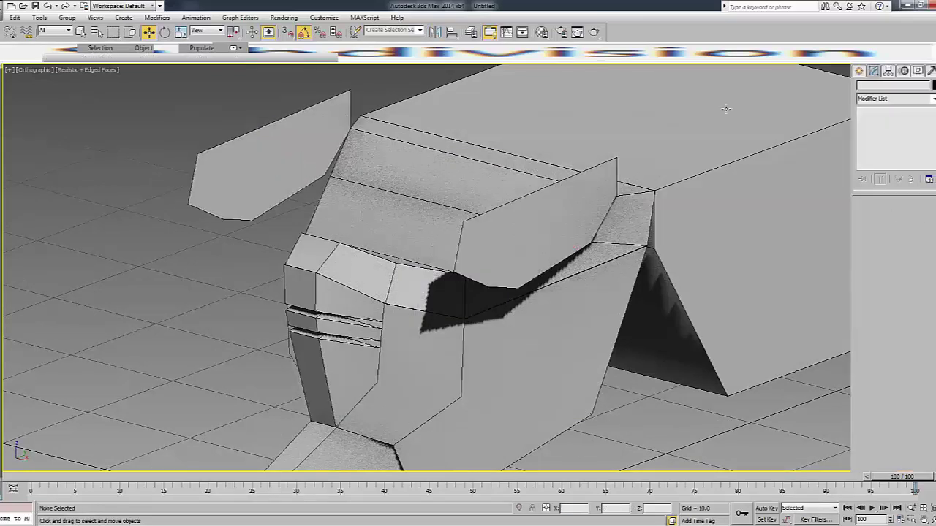
Attach the mirrored plate to the original, combining them into one Line006 object.
click(563, 198)
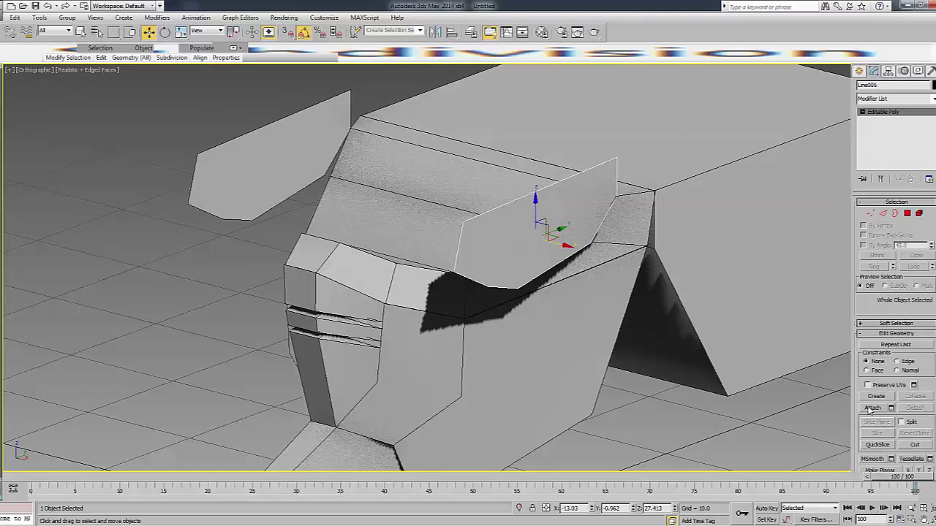
click(870, 408)
click(296, 171)
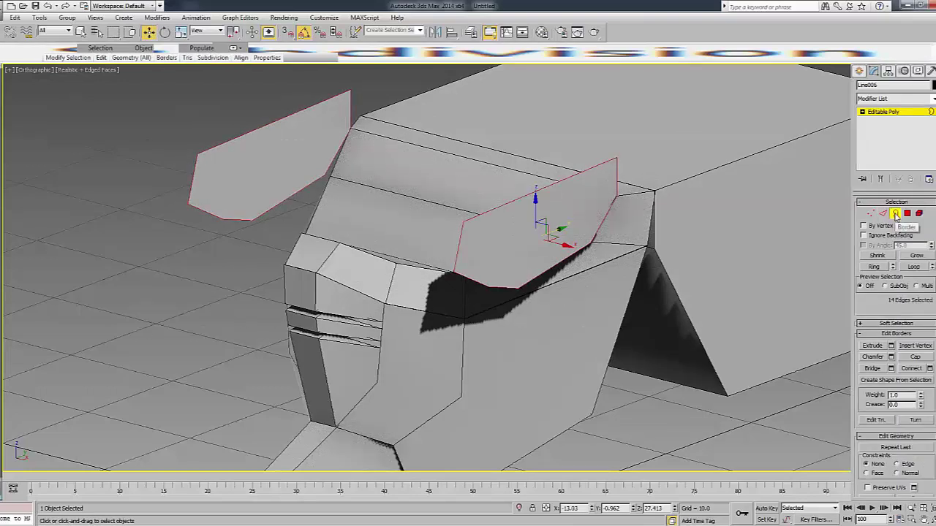
Bridge the two plate borders into one solid slab and add an FFD 2x2x2 modifier.
click(877, 370)
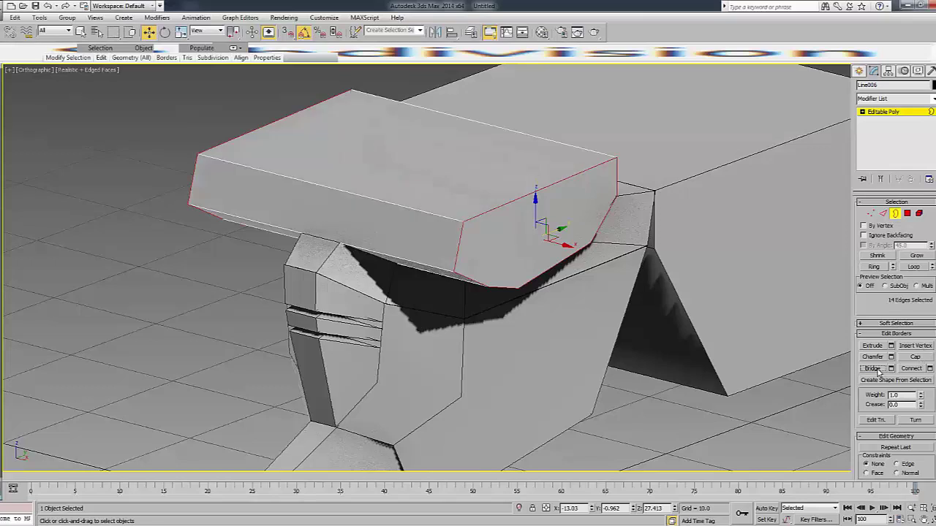
click(925, 111)
click(933, 98)
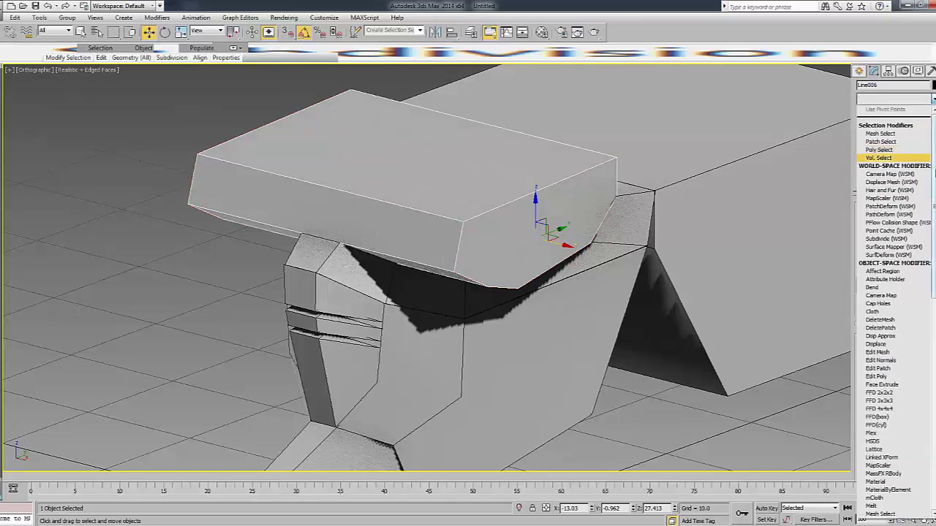
scroll(910, 322, up, 5)
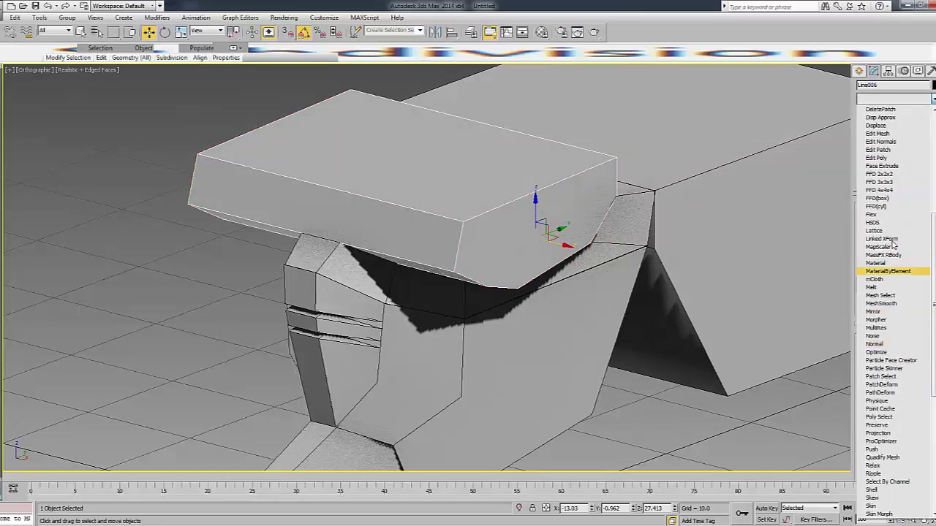
click(904, 177)
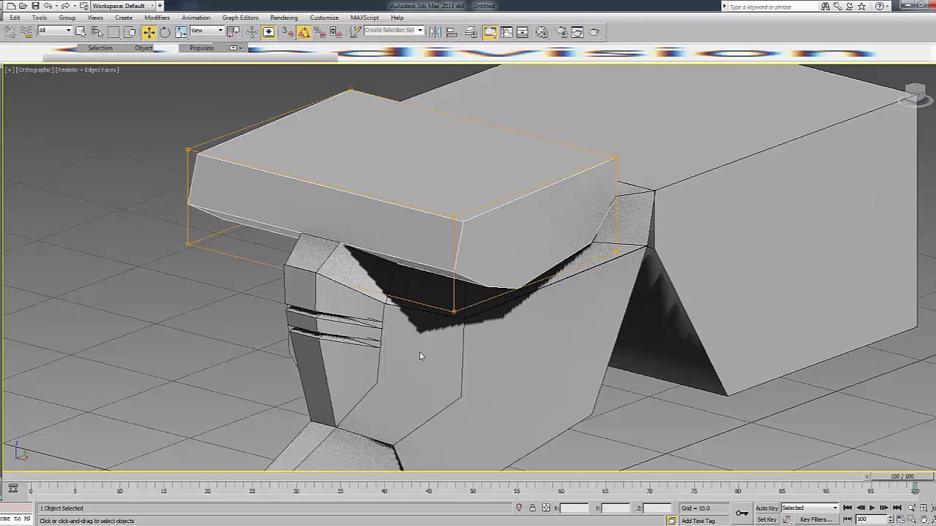
Scale the lattice's front control points inward so the slab narrows over the faceplate.
key(F3)
click(225, 175)
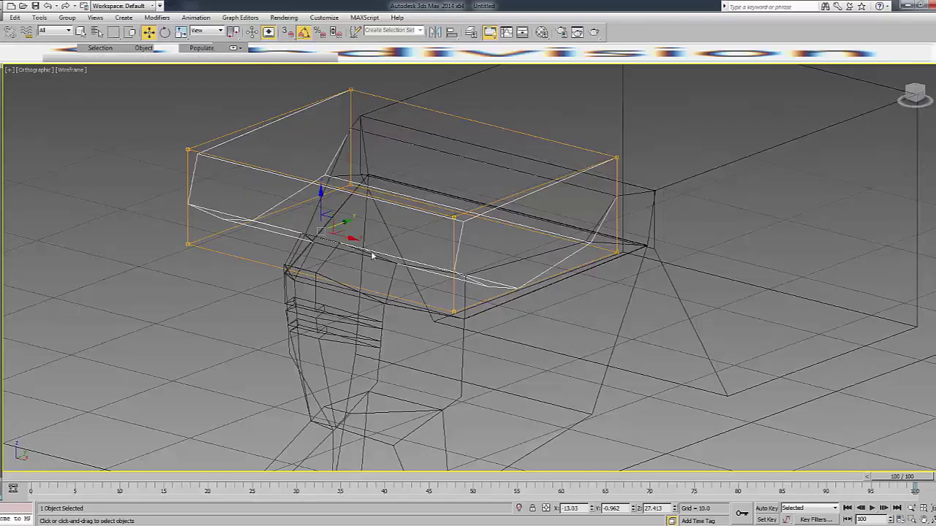
key(r)
key(F3)
drag(325, 219, 197, 200)
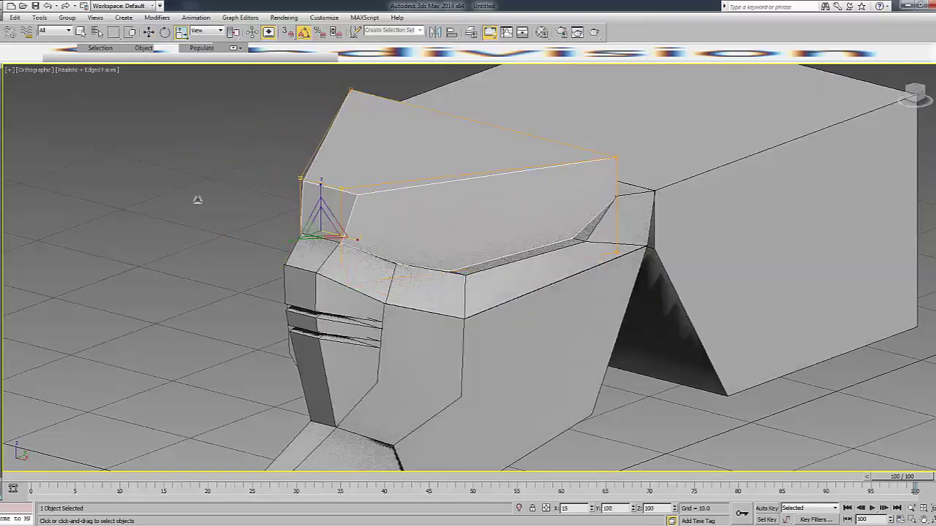
Convert the slab to an Editable Poly and enter Vertex level.
right_click(406, 234)
click(491, 337)
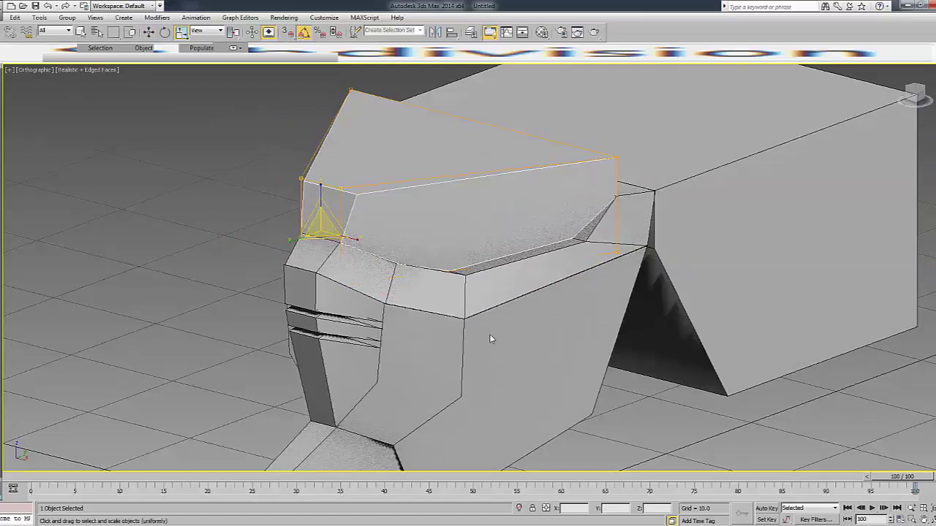
key(F3)
key(1)
drag(913, 101, 618, 220)
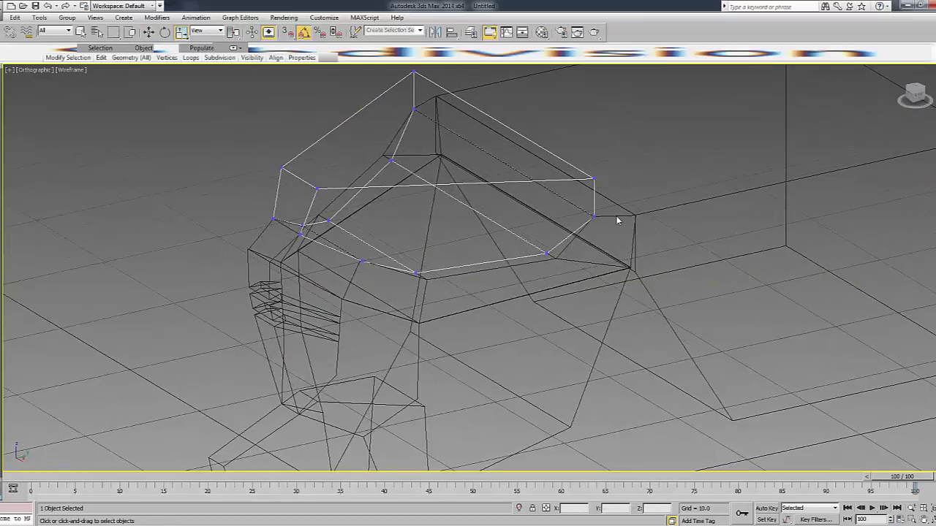
key(F3)
Scale the first front-edge vertex pair apart along X.
click(413, 276)
key(F3)
ctrl+click(328, 221)
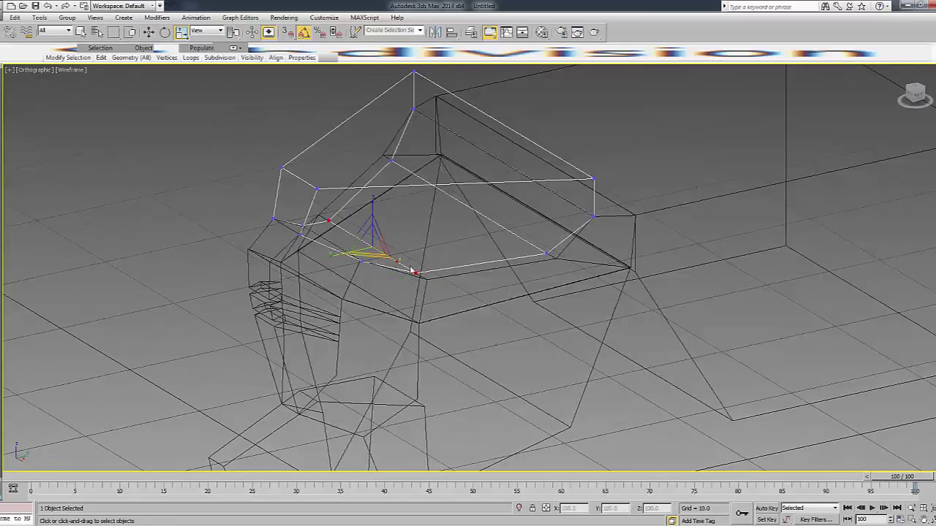
key(r)
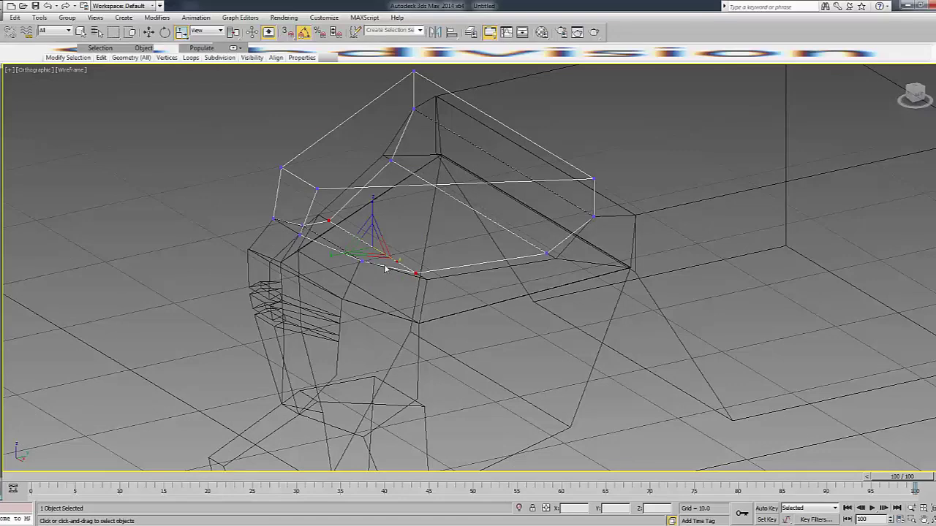
drag(386, 268, 395, 261)
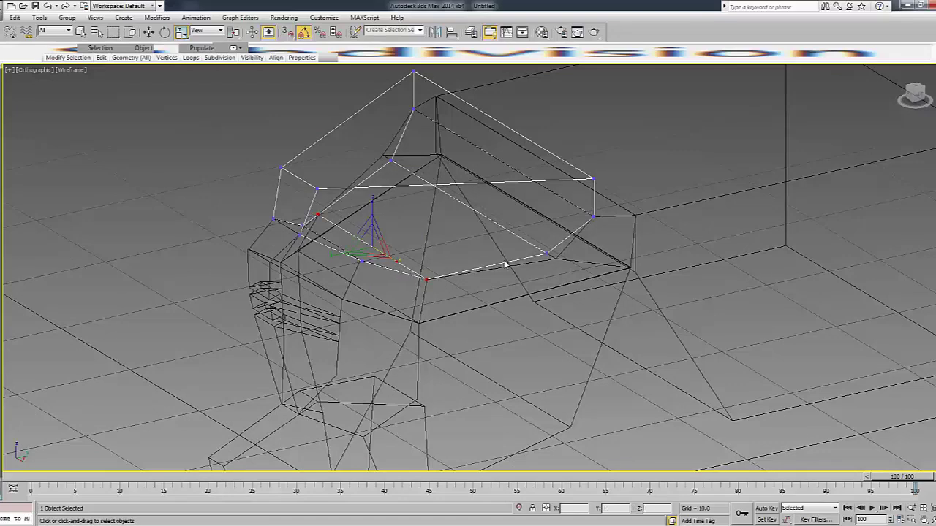
key(F3)
key(F3)
Spread a second vertex pair farther apart along X to facet the top plate.
click(546, 254)
ctrl+click(391, 161)
drag(494, 223, 496, 229)
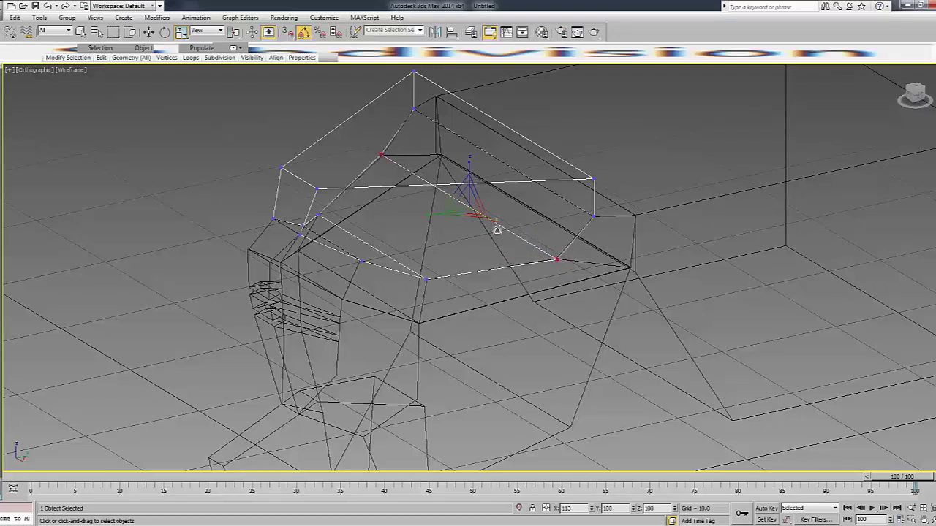
key(F3)
click(361, 261)
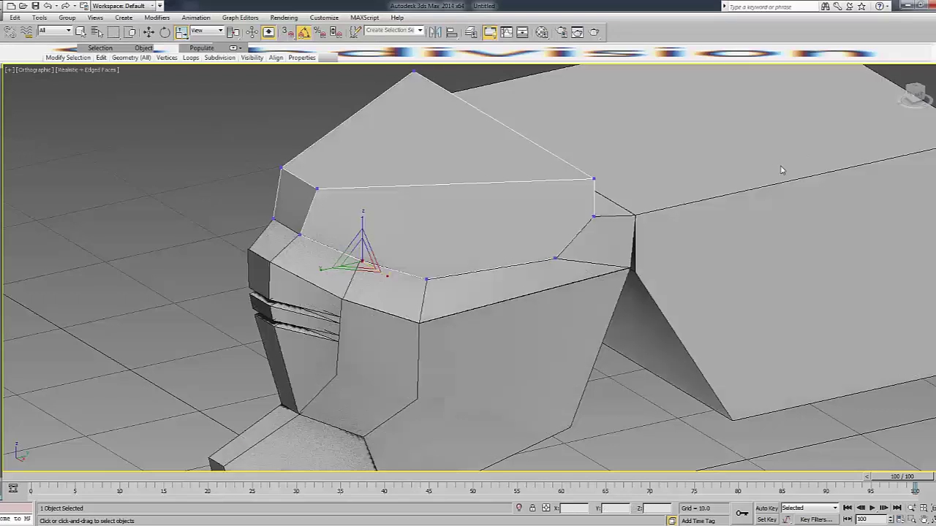
click(887, 111)
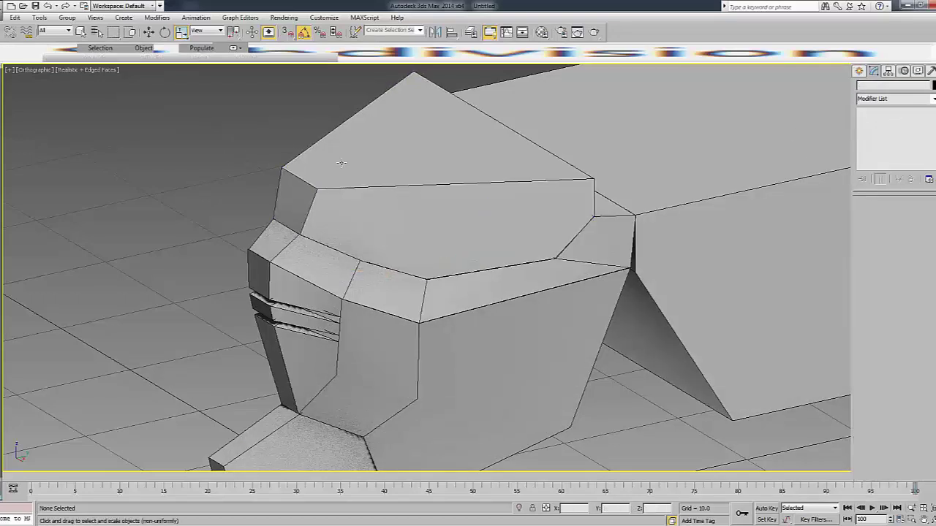
In Front view, move the top plate's pivot to the helmet's centre using Affect Pivot Only.
key(f)
click(567, 153)
click(542, 176)
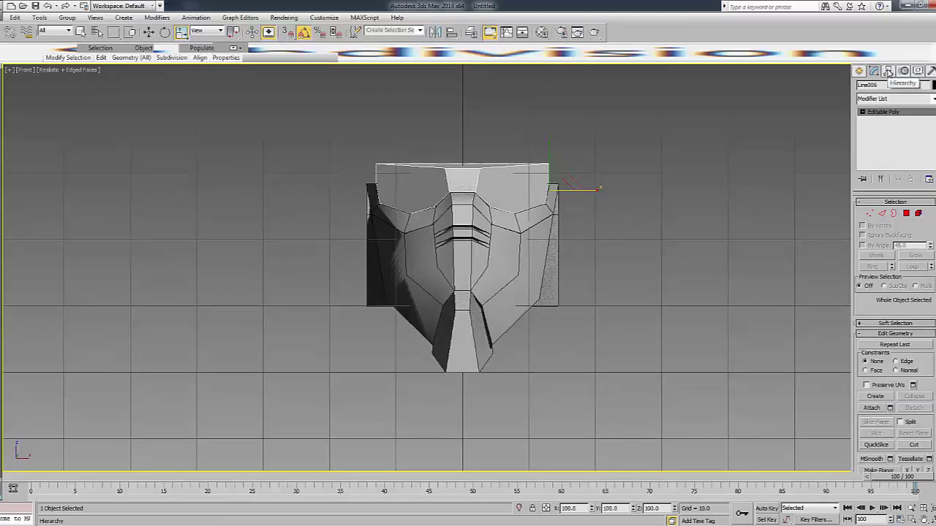
click(888, 71)
click(897, 137)
key(w)
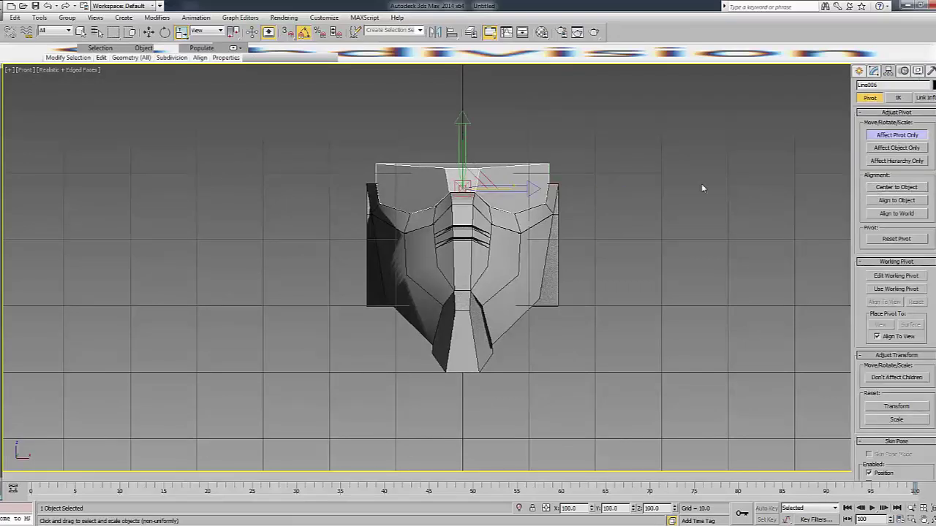
click(680, 196)
click(506, 290)
Switch to the Rotate tool, return to the modifier stack and reselect the helmet mesh.
key(3)
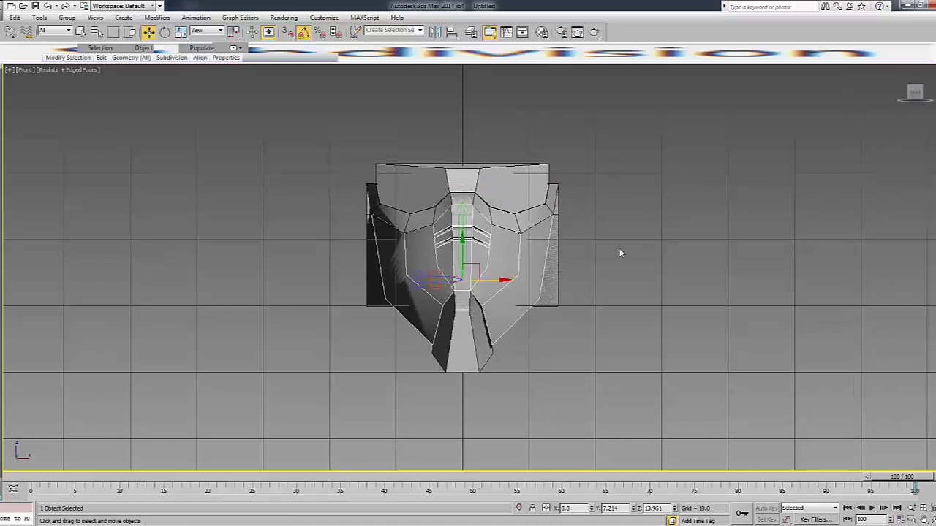
click(618, 252)
key(3)
key(3)
key(ctrl+a)
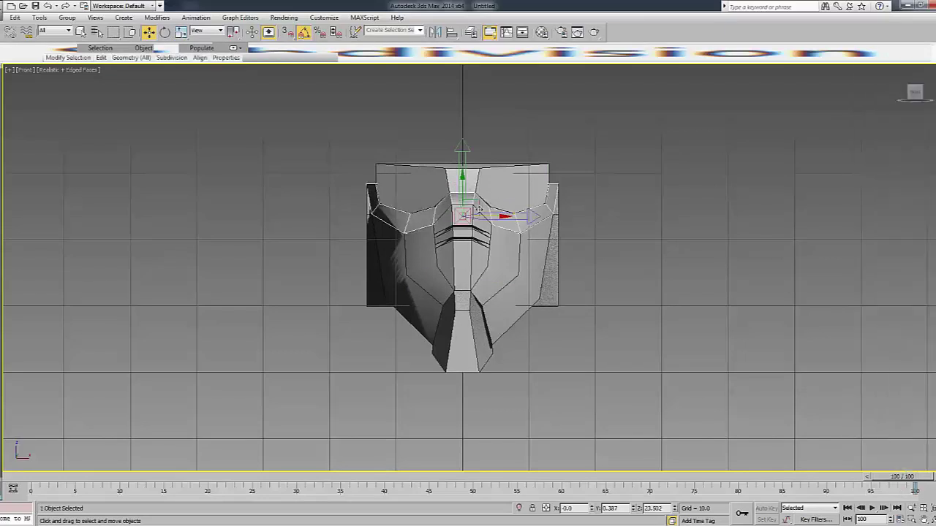
key(e)
click(783, 170)
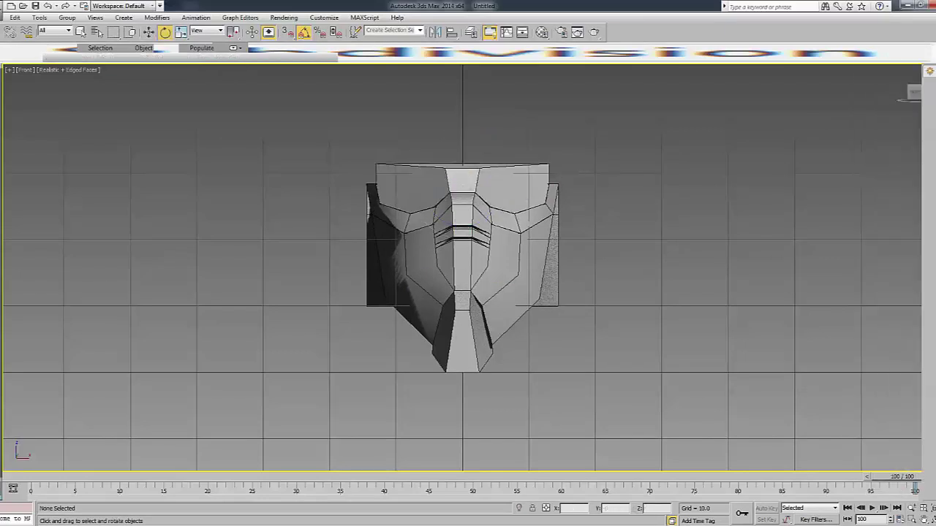
key(3)
click(872, 74)
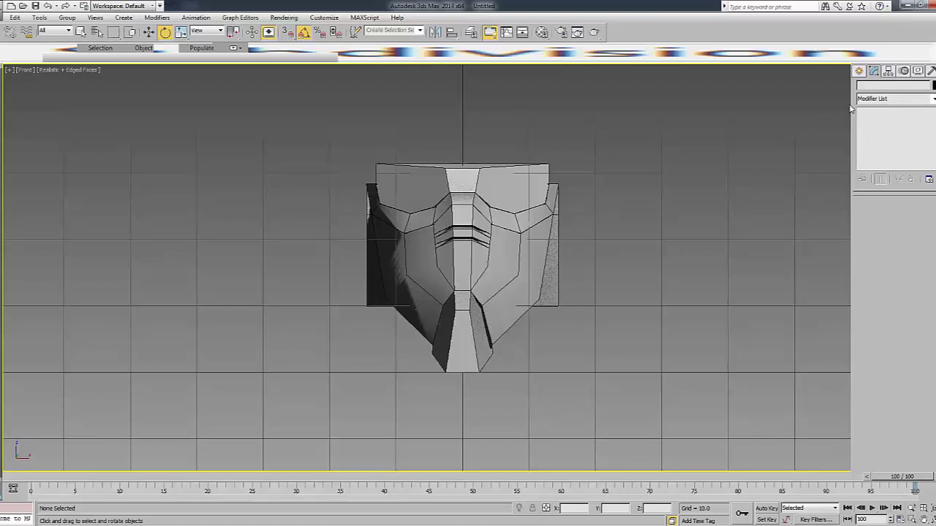
key(3)
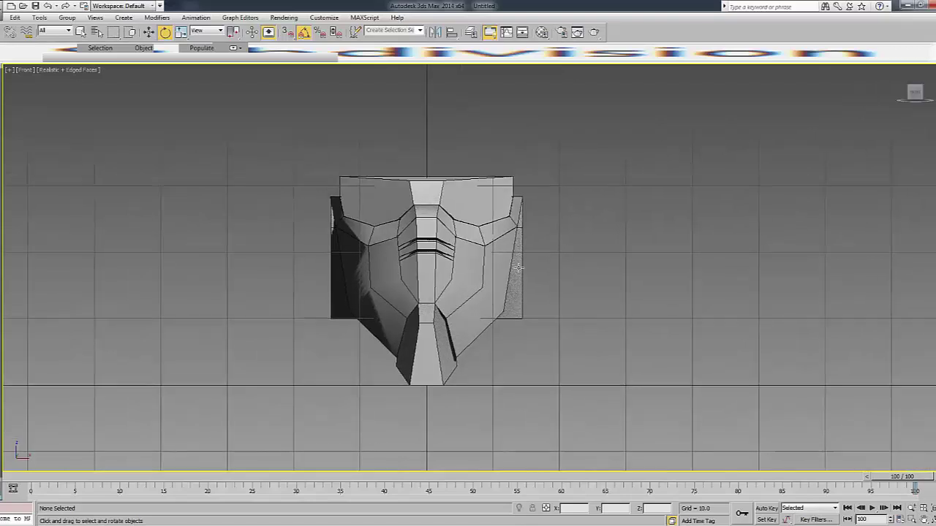
click(519, 268)
Select the upper helmet edge loop and turn to a side view with the Move tool.
double_click(515, 198)
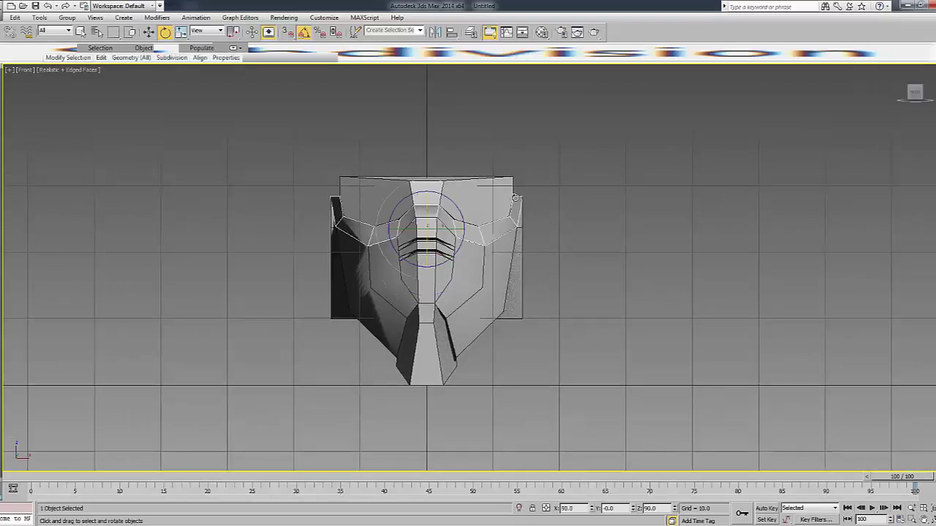
alt+middle_drag(783, 162, 799, 128)
key(4)
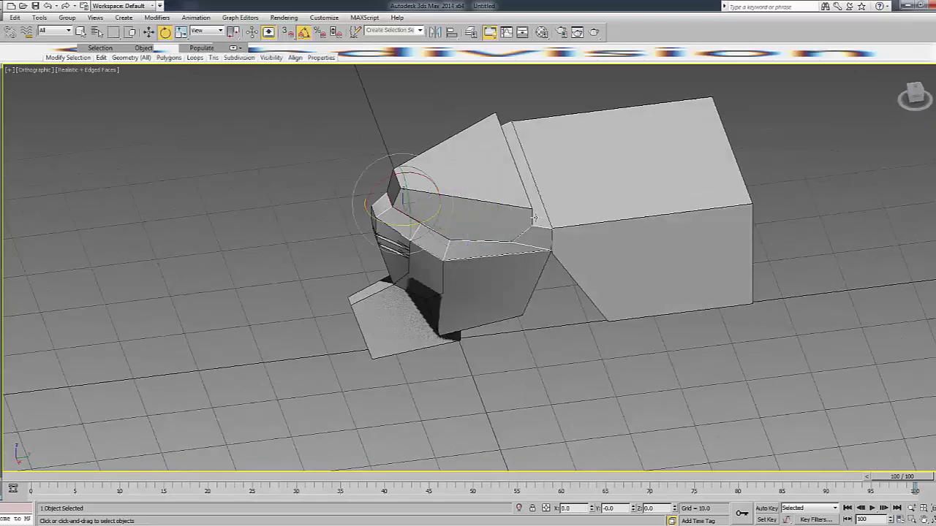
right_click(534, 212)
click(546, 223)
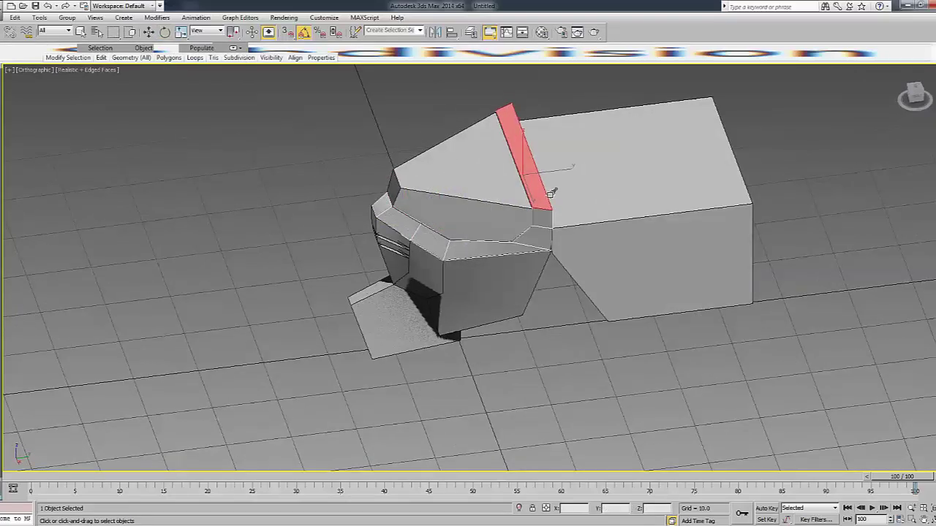
click(912, 102)
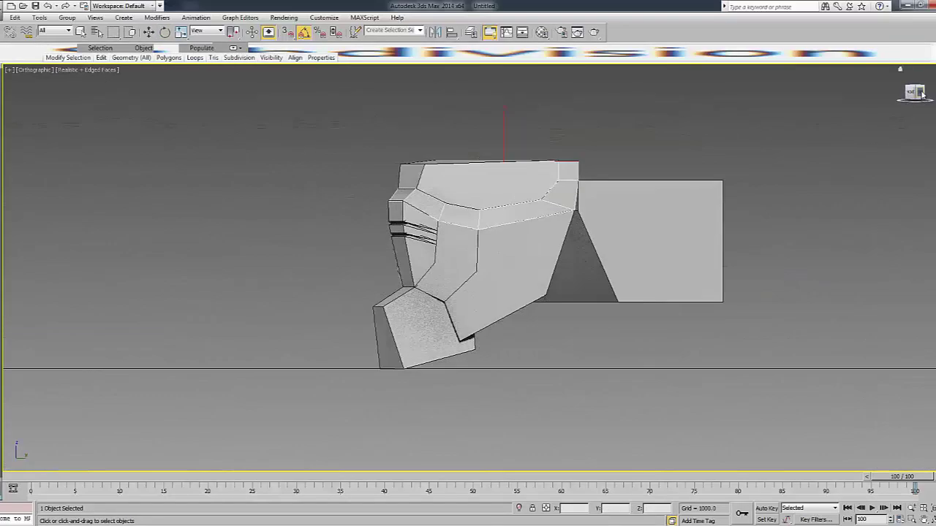
At Vertex level, select the top plate's front vertices and raise them to level its top edge.
key(1)
scroll(511, 251, up, 4)
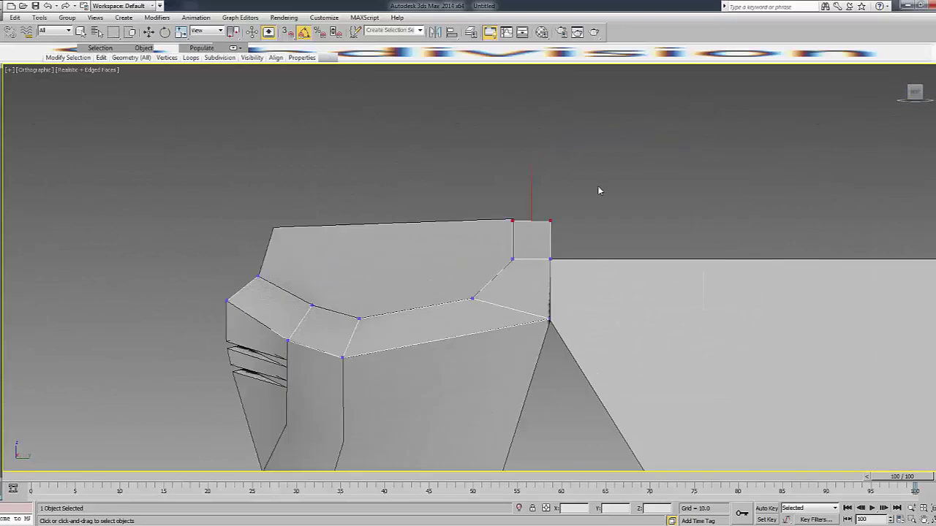
key(w)
scroll(517, 223, up, 2)
key(F3)
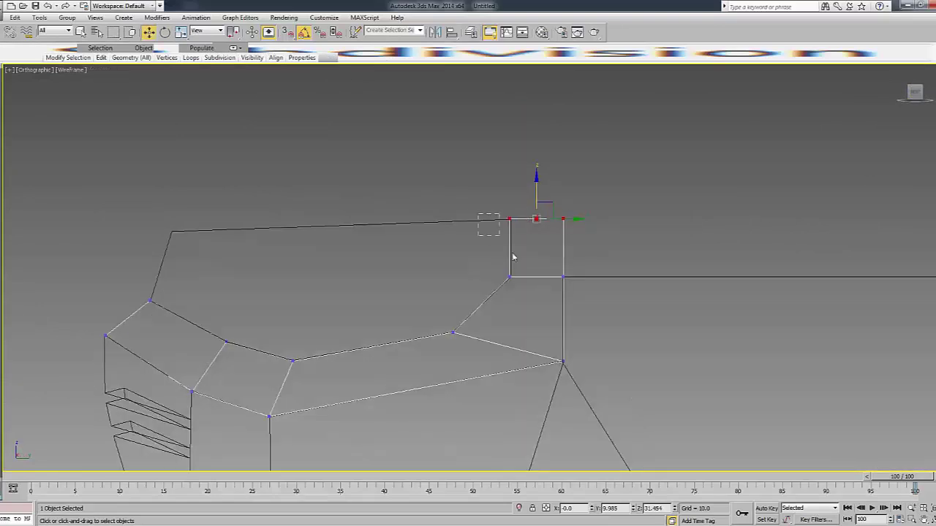
click(522, 277)
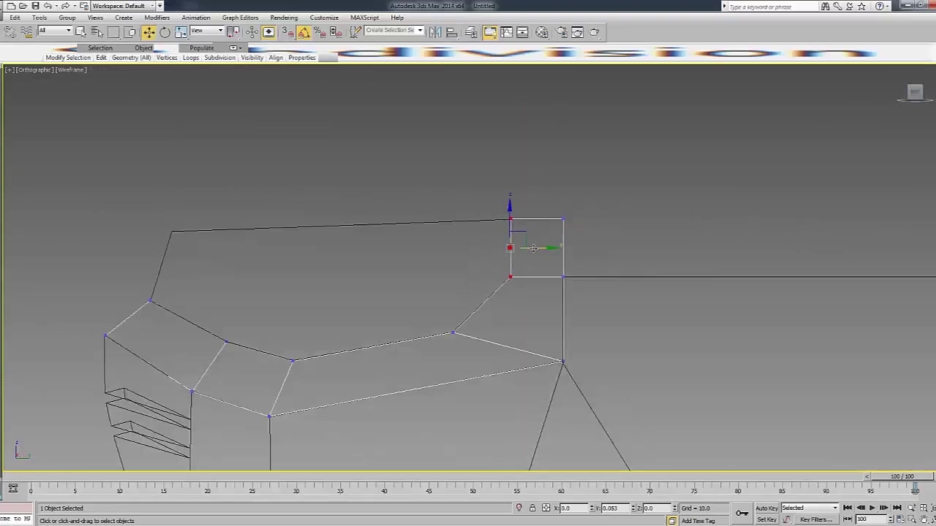
key(F3)
click(884, 112)
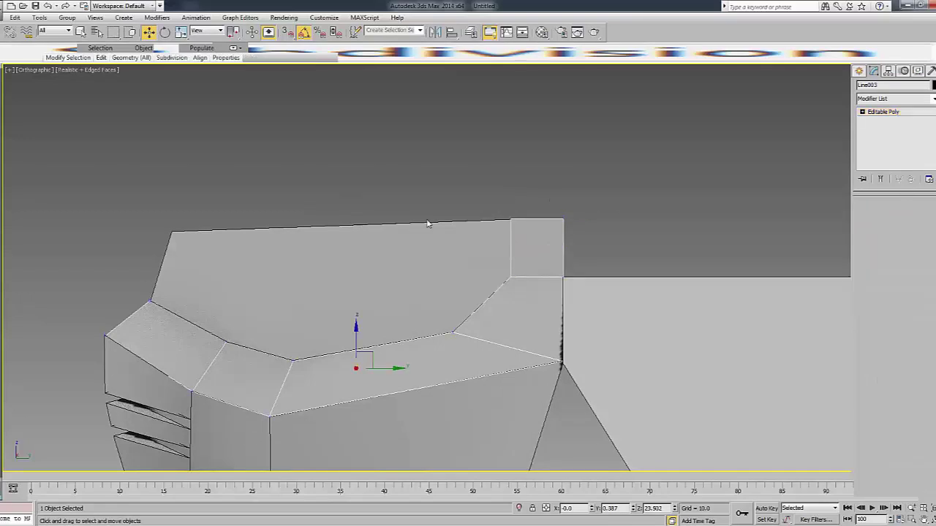
Recheck the top plate's vertices in wireframe, then select a helmet part.
key(1)
key(F3)
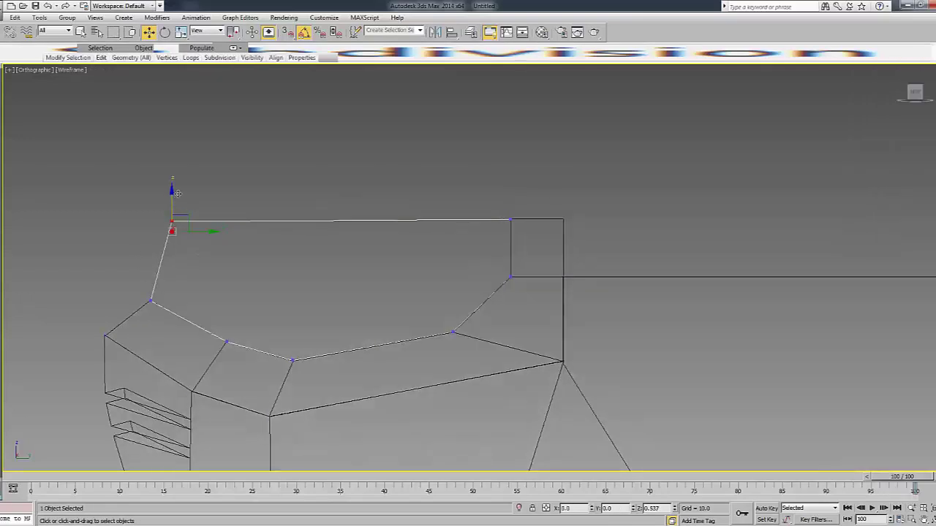
scroll(365, 179, down, 5)
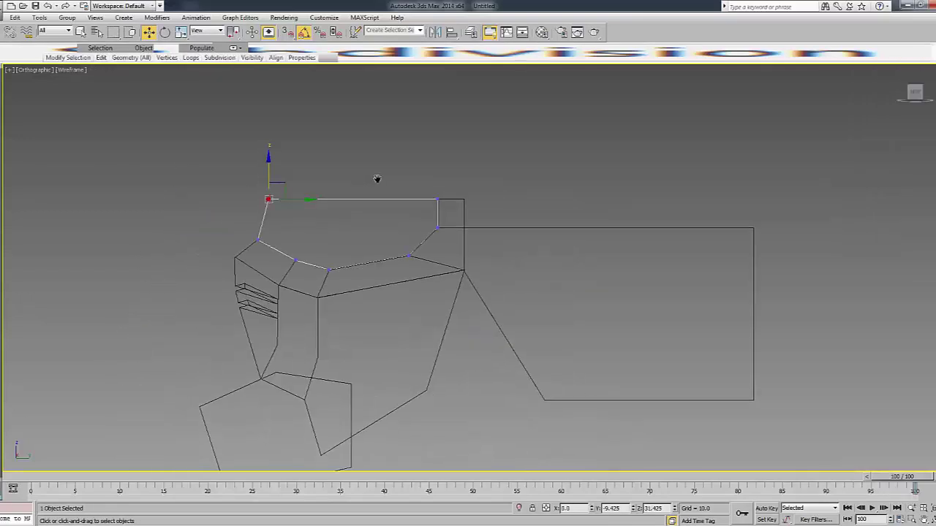
key(F3)
click(486, 179)
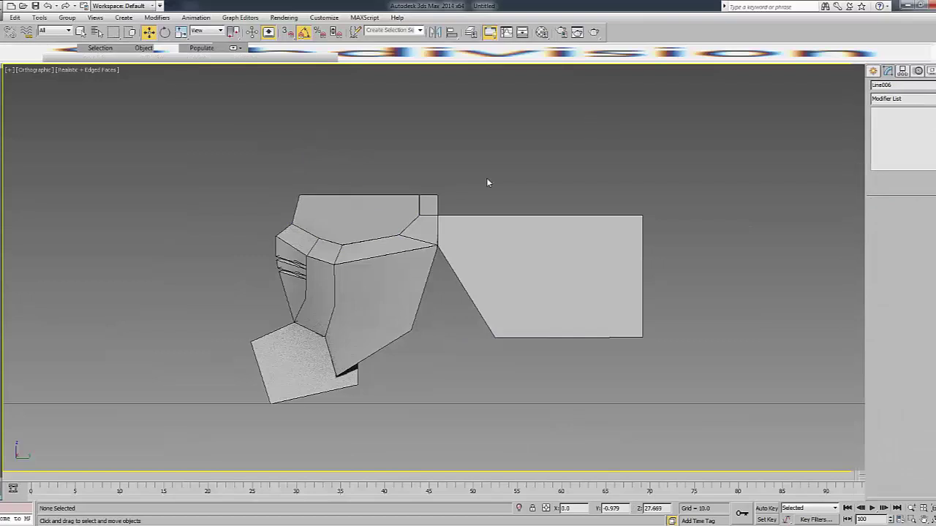
click(359, 209)
Select the back box from an angled view of the helmet.
key(f)
click(621, 159)
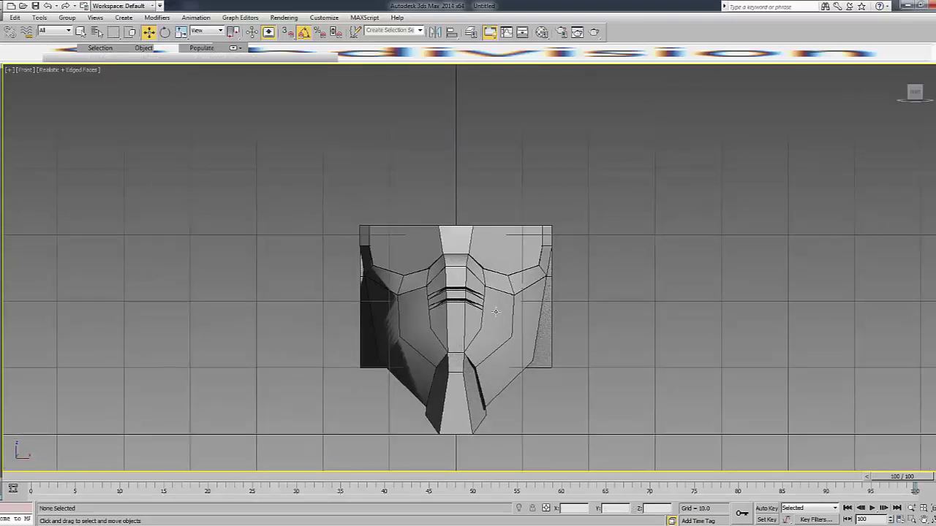
click(495, 312)
click(652, 253)
mouse_move(913, 92)
mouse_down()
mouse_move(888, 110)
mouse_move(901, 102)
mouse_up()
click(679, 242)
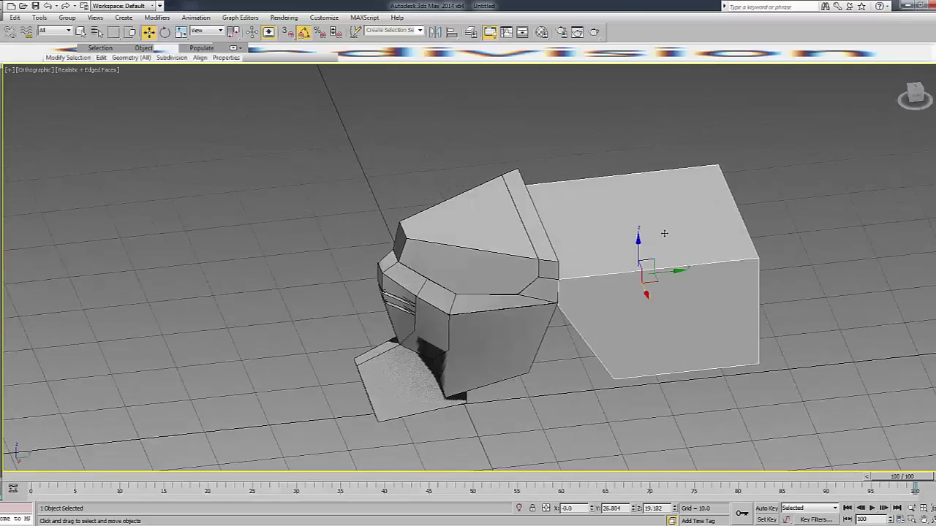
Move the back box's top polygon up until it sits flush with the top plate.
key(5)
key(4)
click(632, 242)
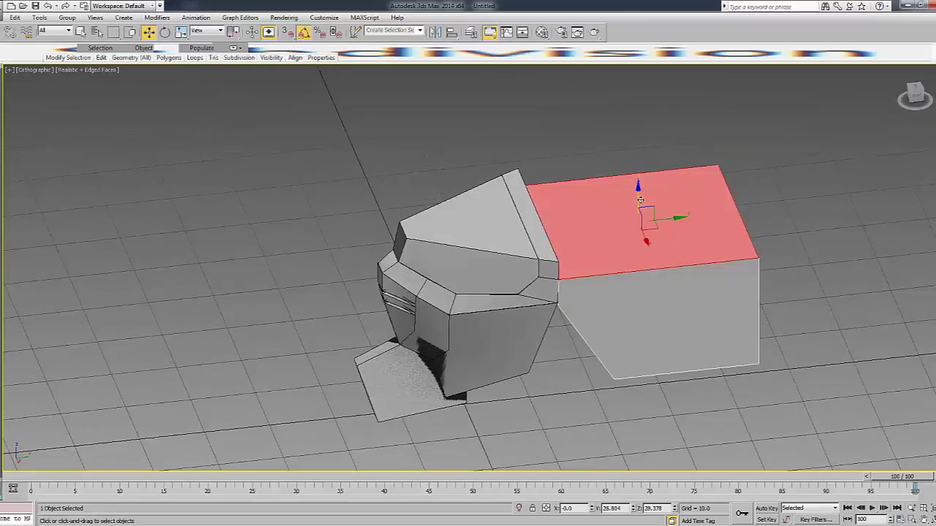
drag(640, 199, 639, 183)
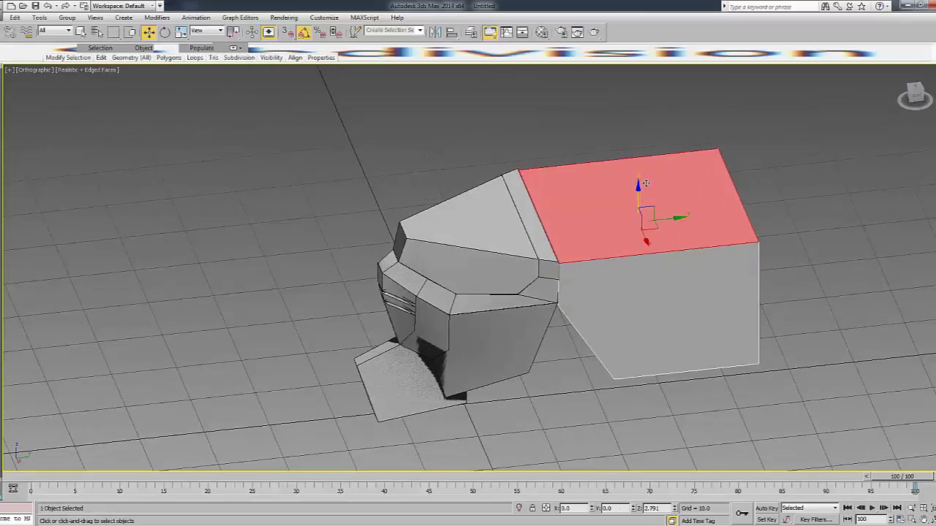
click(923, 102)
key(F3)
scroll(637, 157, up, 5)
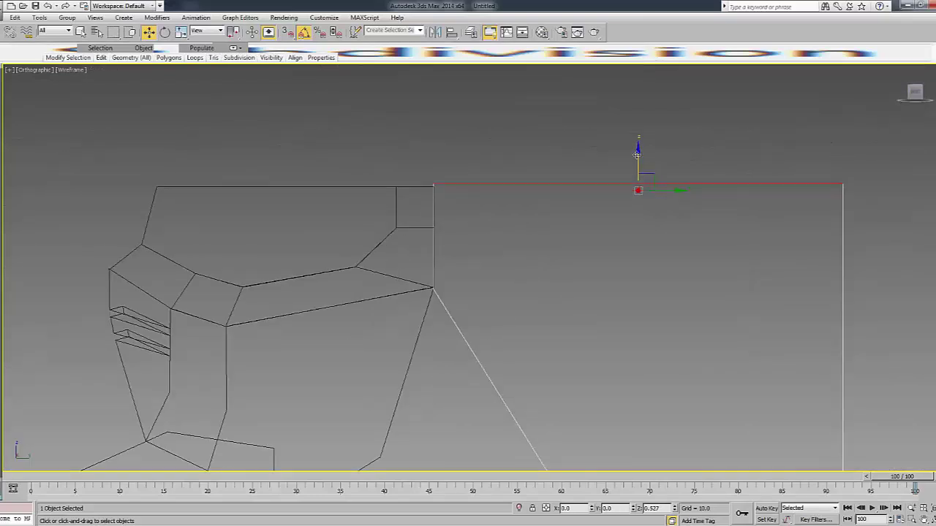
drag(637, 154, 643, 155)
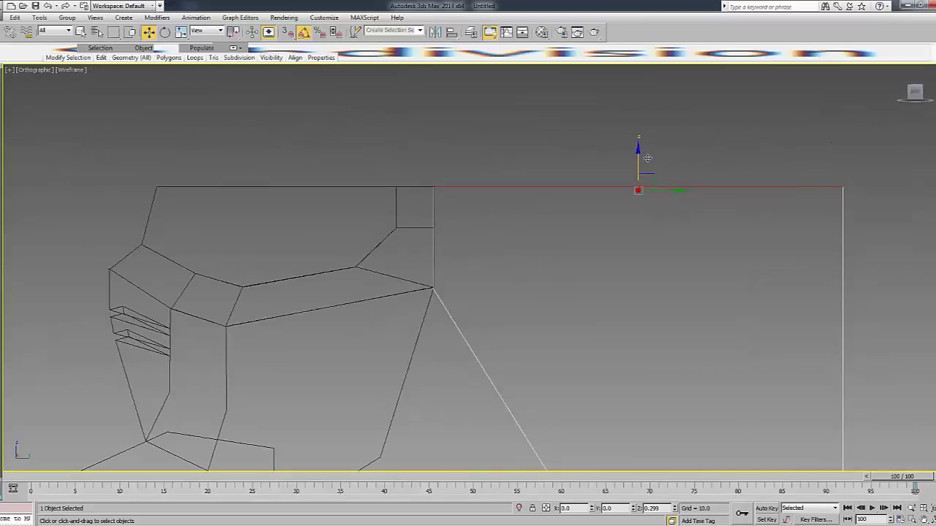
key(3)
Select the vertices along the back box's front edge, then exit vertex editing.
key(1)
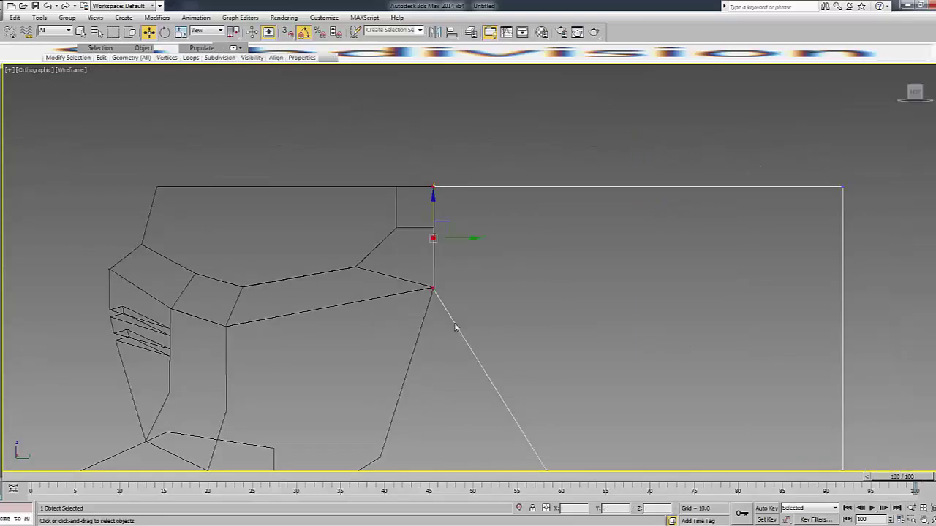
drag(416, 175, 462, 234)
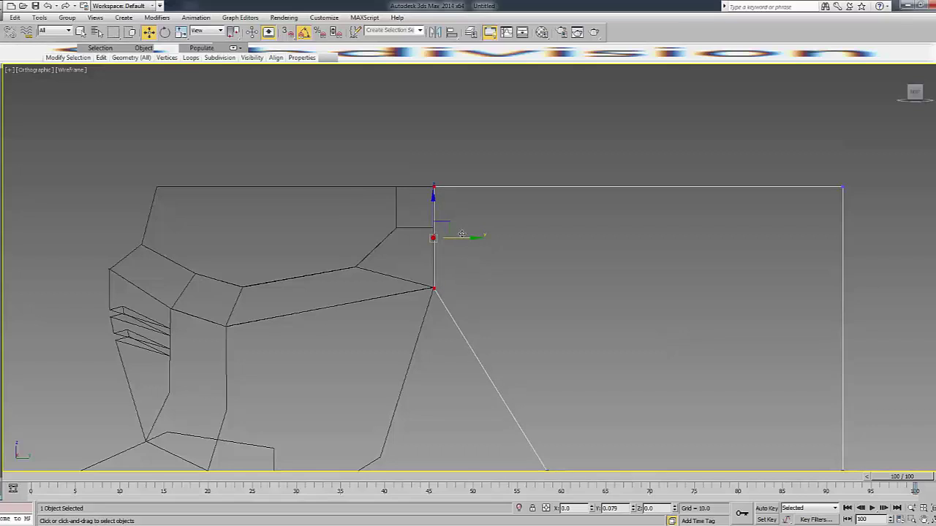
key(F3)
click(884, 110)
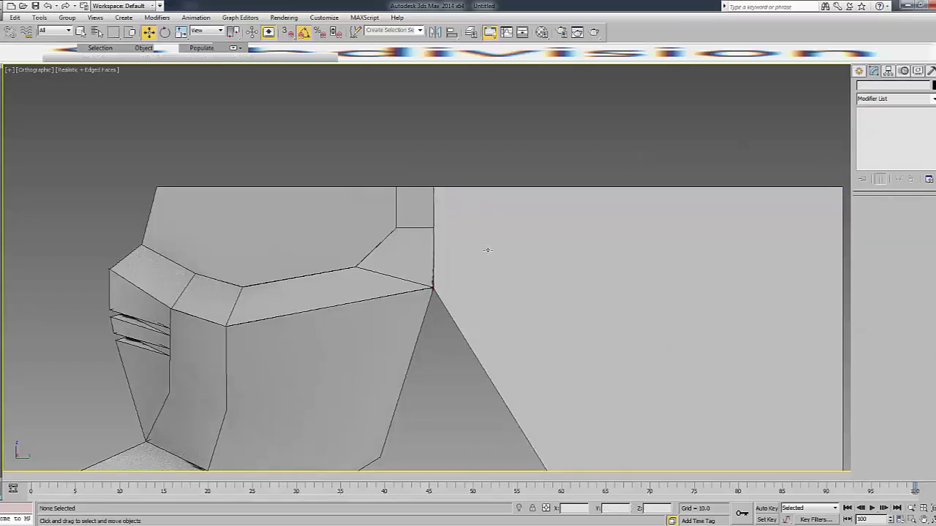
key(F3)
scroll(512, 252, down, 3)
scroll(527, 237, down, 3)
key(F3)
Select the top plate and pick a point at its front in sub-object mode.
click(816, 177)
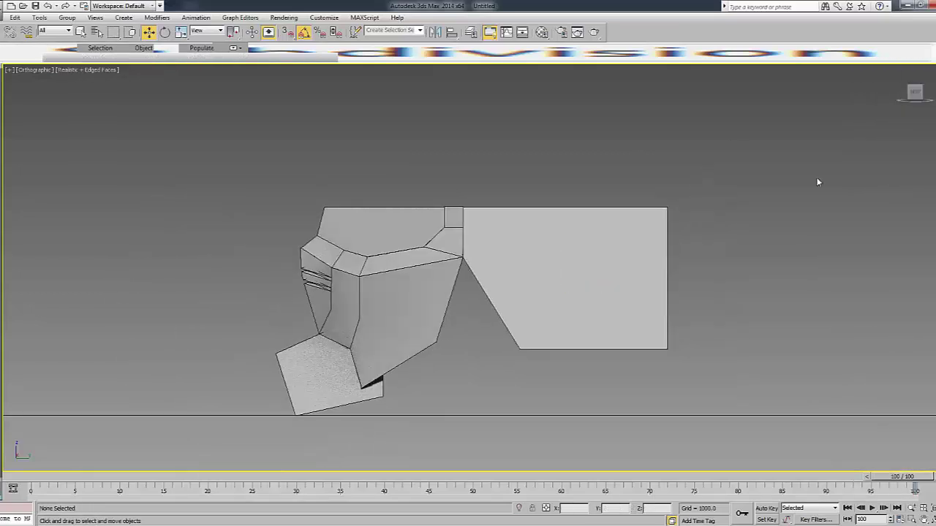
drag(916, 105, 897, 119)
click(534, 274)
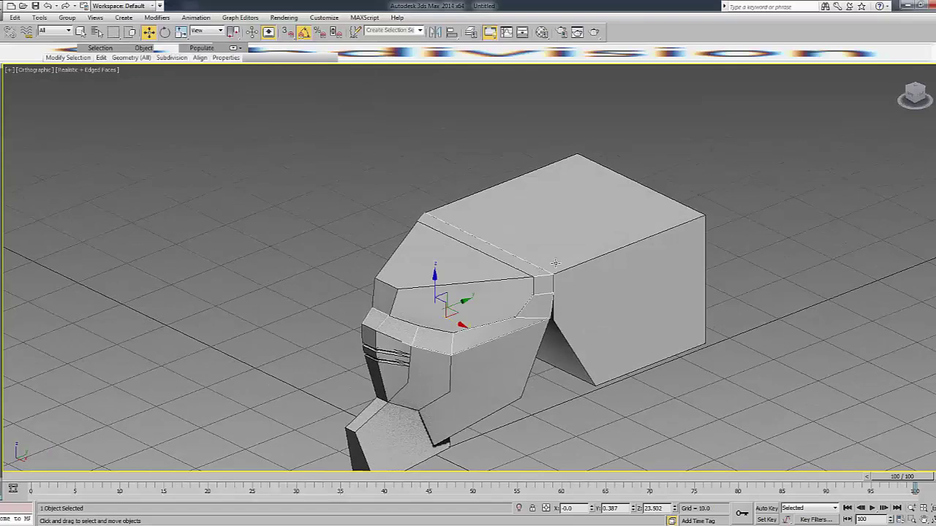
middle_drag(533, 274, 522, 231)
key(1)
click(375, 240)
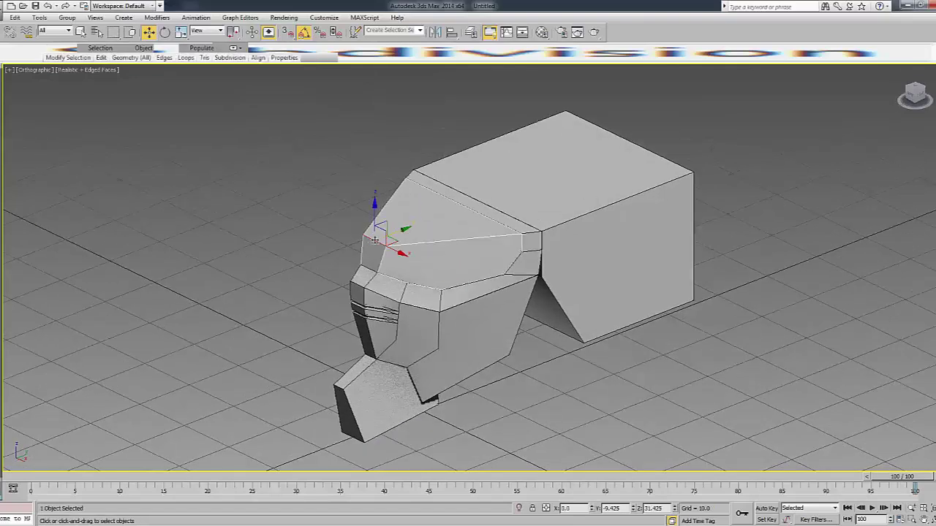
click(806, 126)
Set the viewport to the Right view and pick Line from Create > Shapes.
click(768, 127)
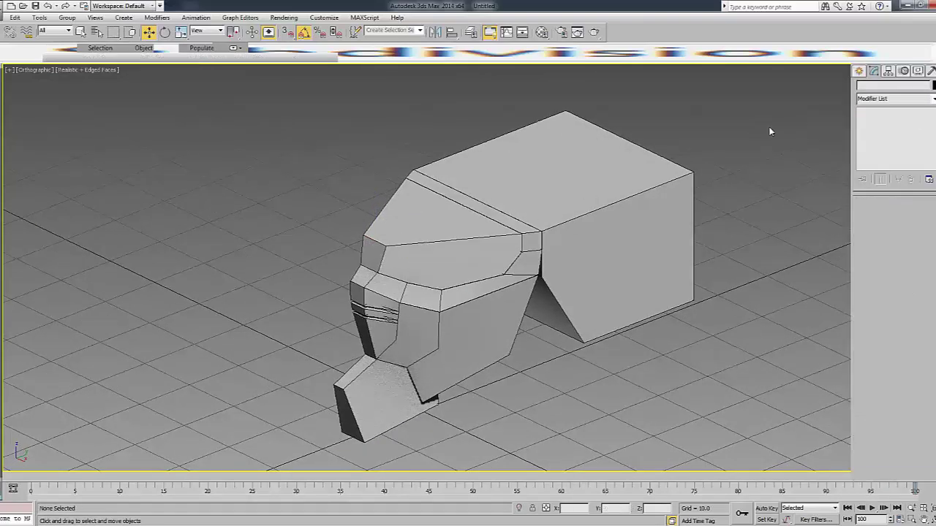
middle_drag(738, 173, 653, 168)
key(g)
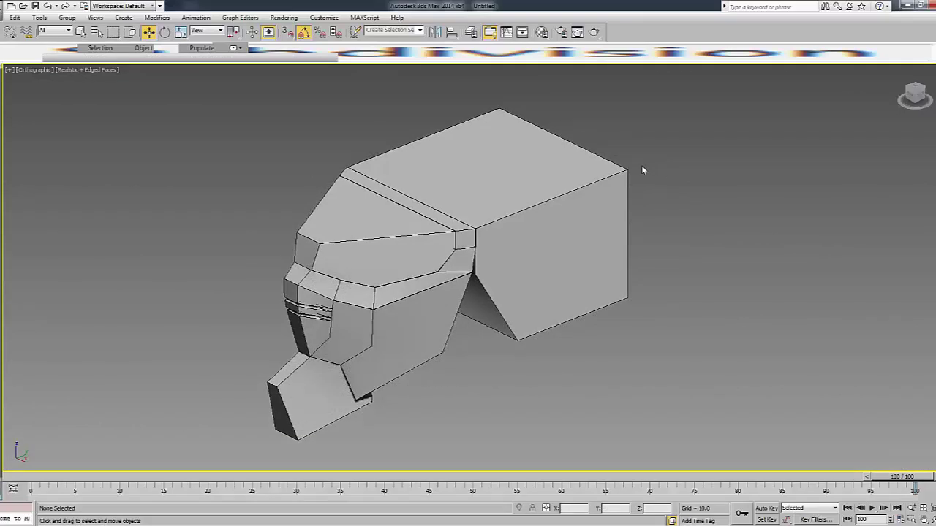
key(g)
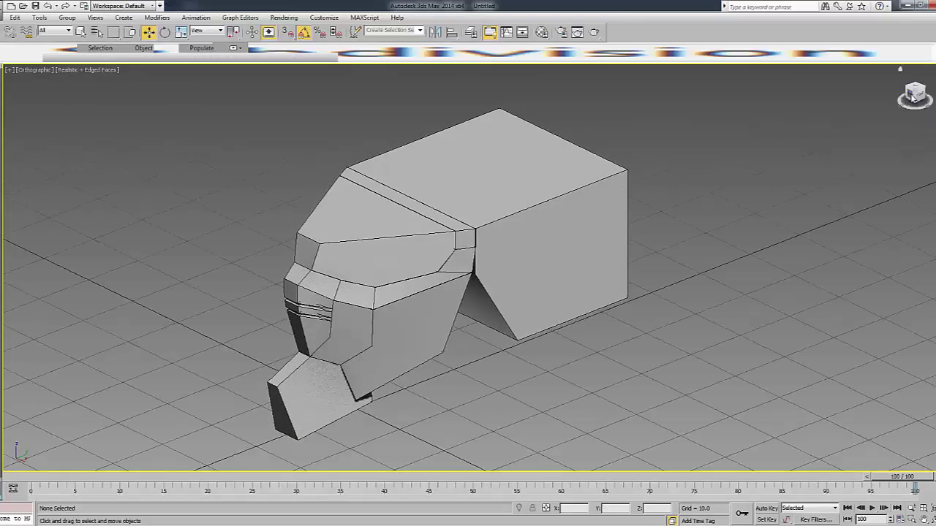
click(912, 98)
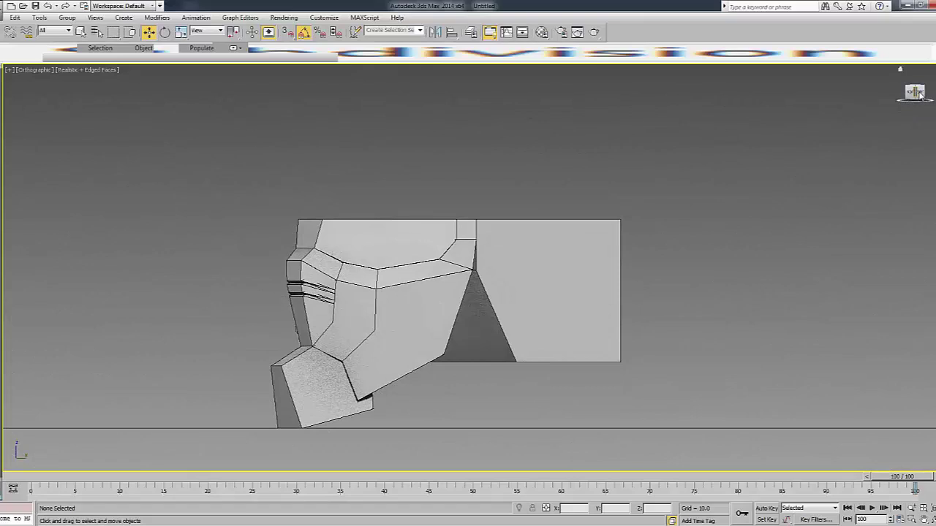
drag(918, 93, 895, 95)
click(34, 70)
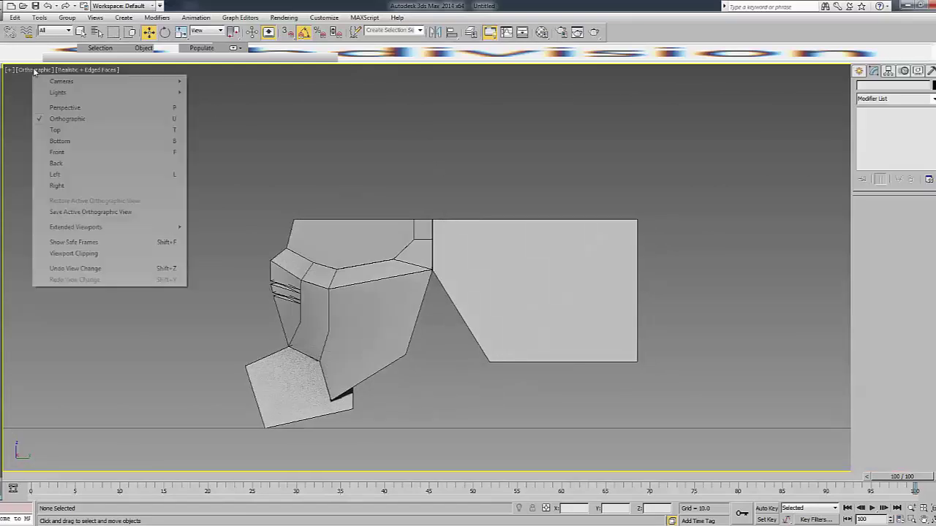
click(57, 185)
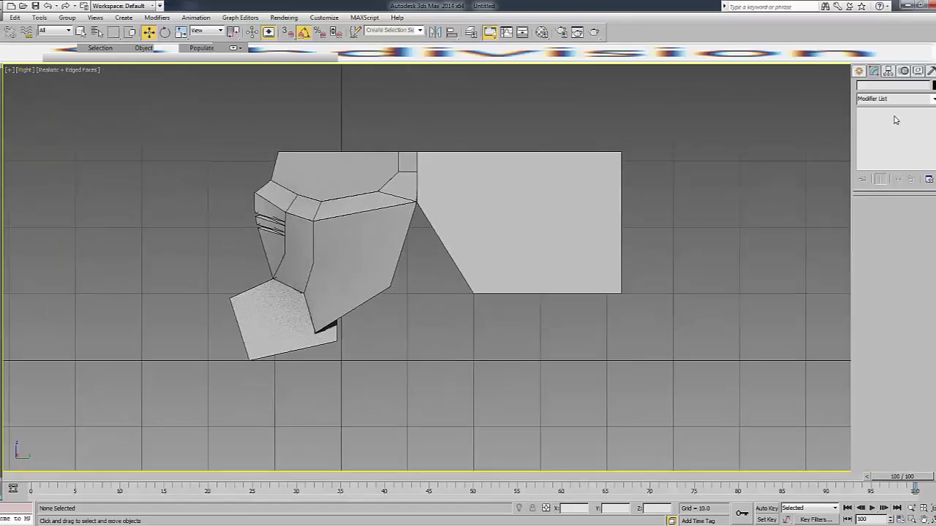
click(860, 72)
click(876, 144)
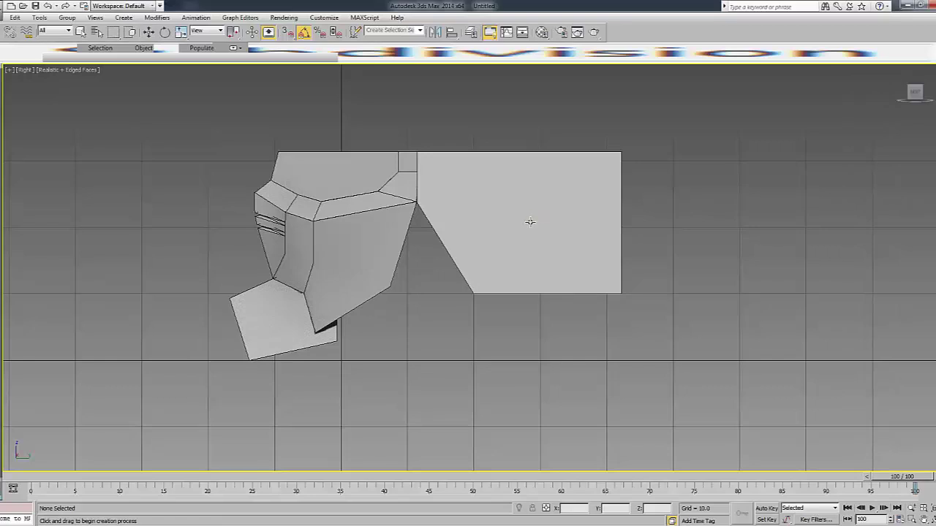
Trace a closed eight-corner side-plate outline over the helmet's jaw and back box.
key(F3)
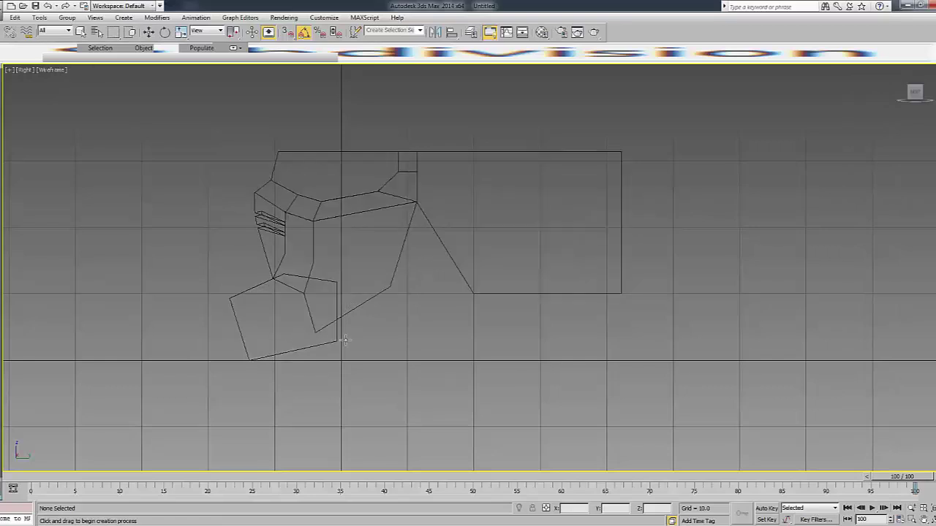
click(340, 341)
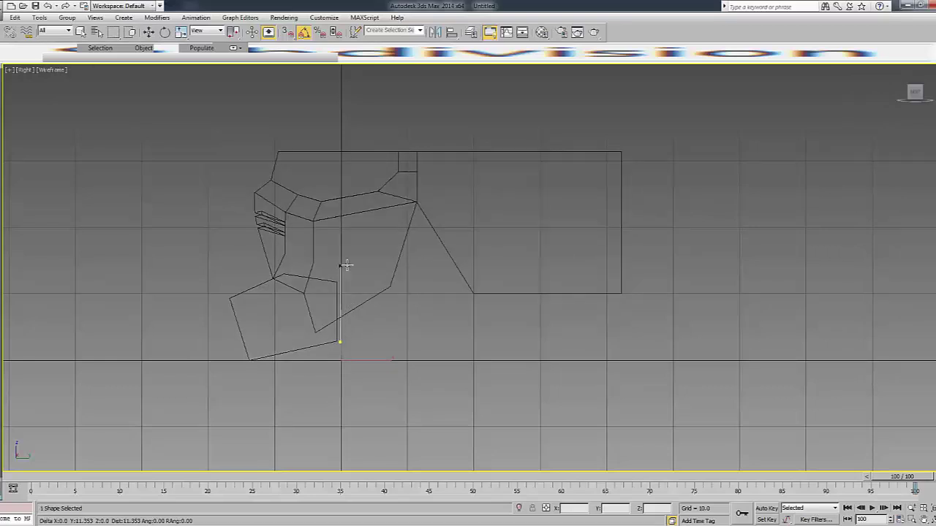
click(341, 210)
click(404, 181)
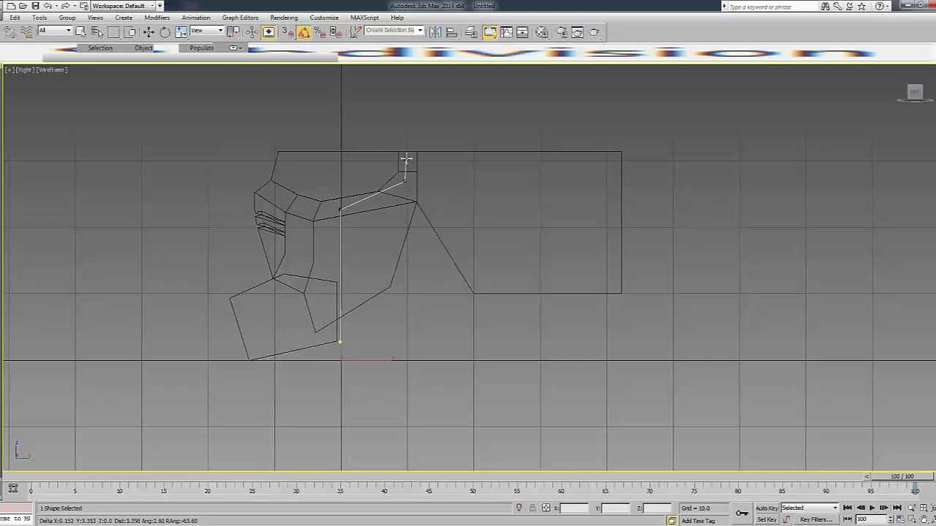
click(404, 147)
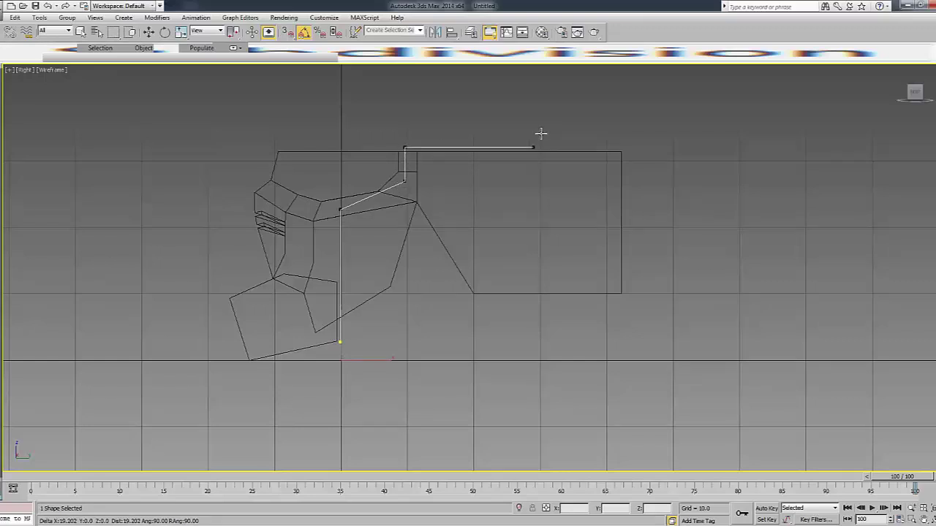
click(630, 148)
click(631, 313)
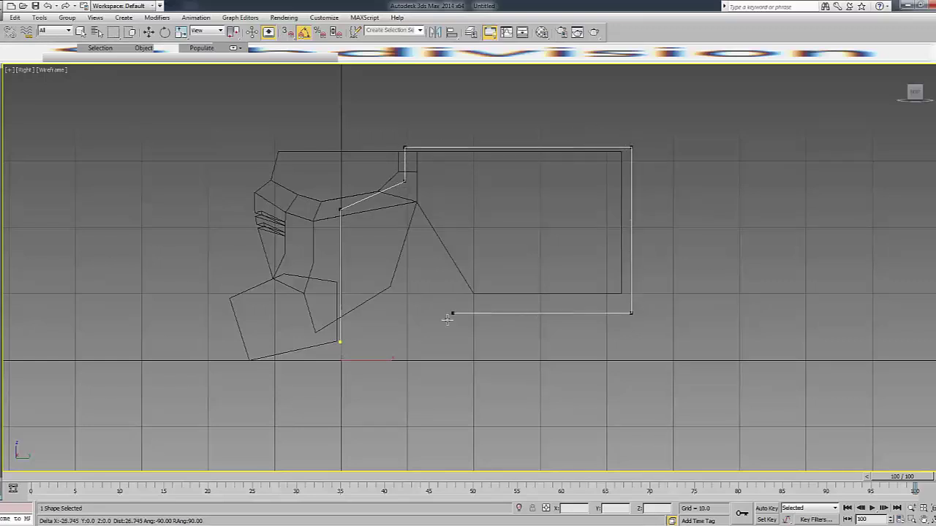
click(405, 313)
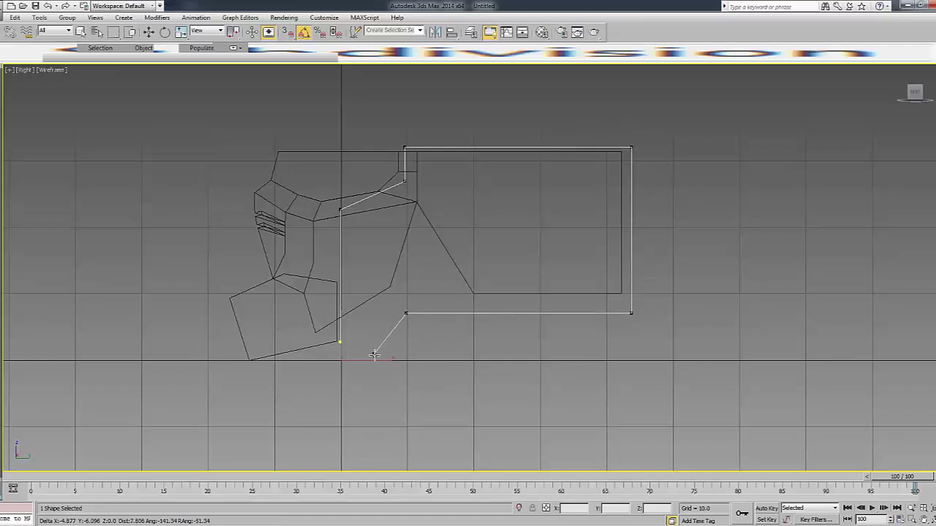
click(374, 355)
click(340, 341)
key(Return)
Shift the lower and upper-left corner points right, then convert the outline to Editable Poly.
key(w)
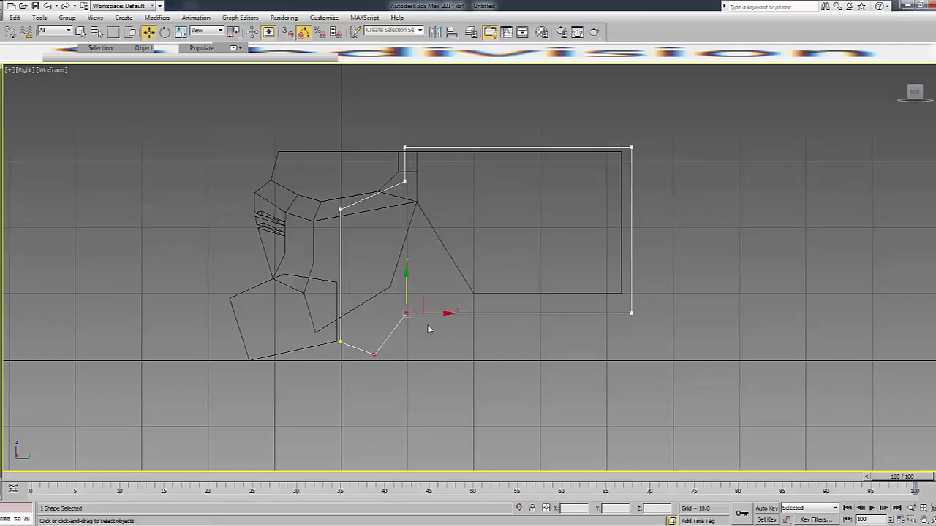
key(F3)
drag(453, 298, 448, 300)
key(F3)
drag(397, 325, 432, 325)
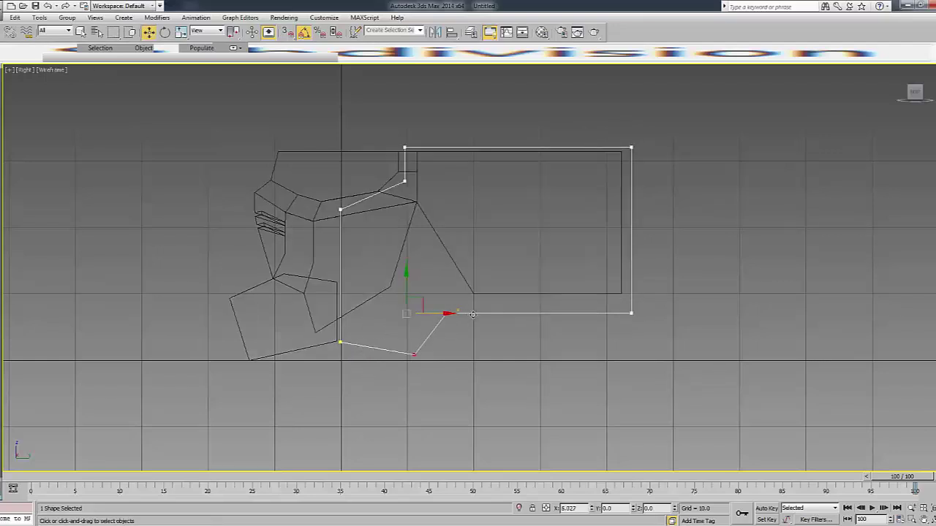
click(340, 341)
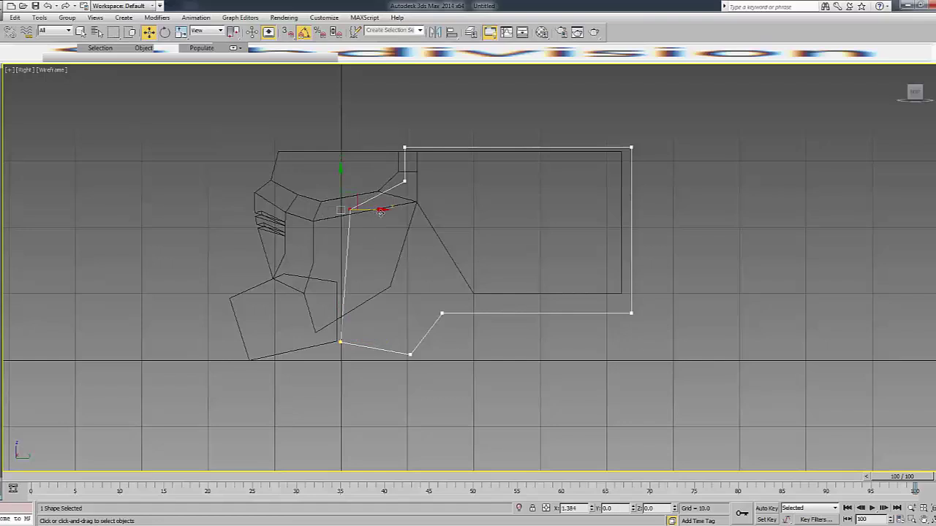
drag(340, 210, 352, 210)
right_click(547, 201)
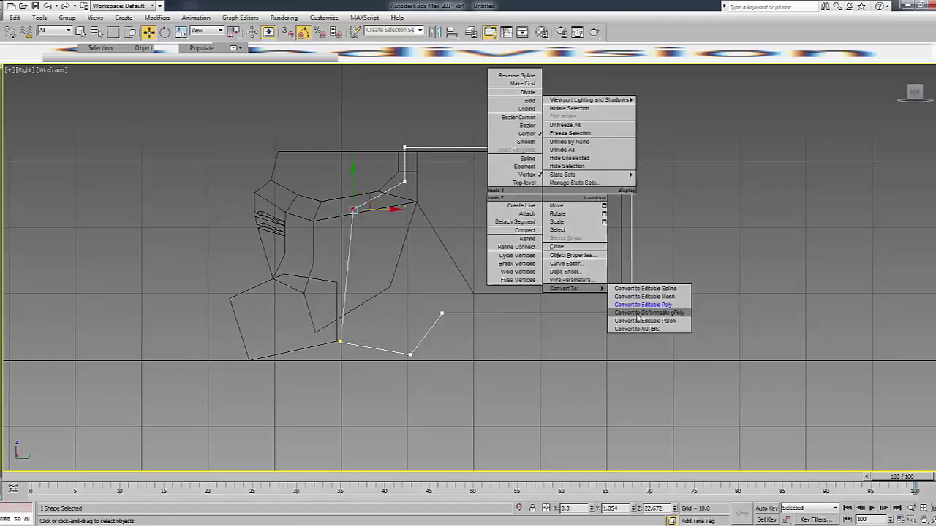
click(647, 310)
key(F3)
Move the Line007 plate outward along X to about 21.169 beside the helmet.
drag(912, 91, 882, 122)
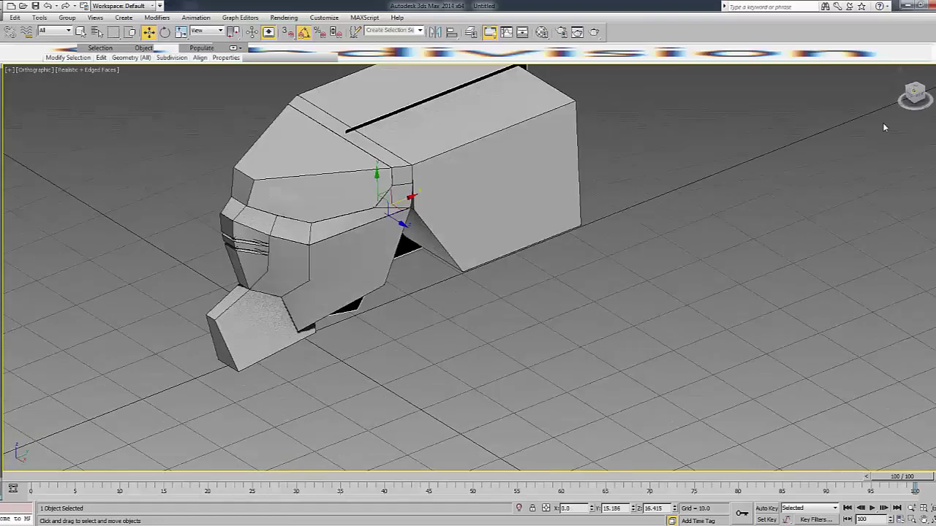
key(m)
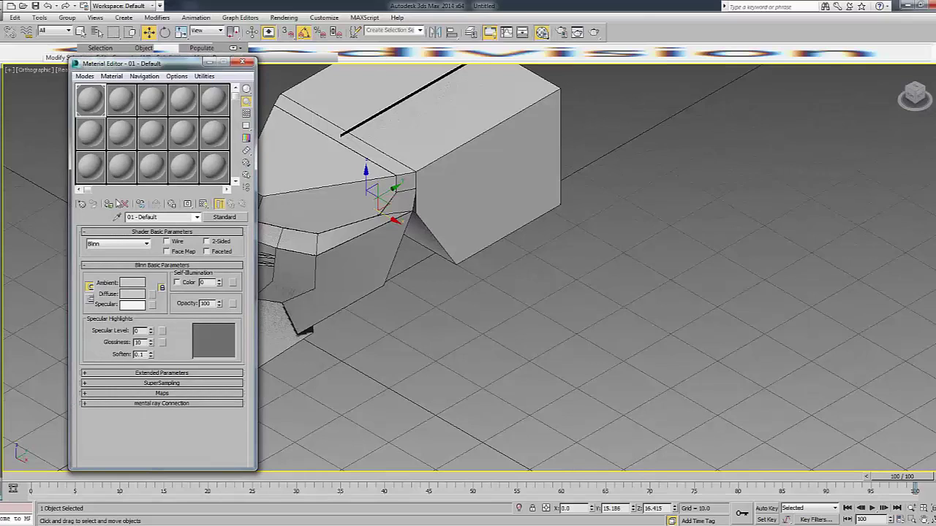
key(m)
drag(387, 219, 490, 274)
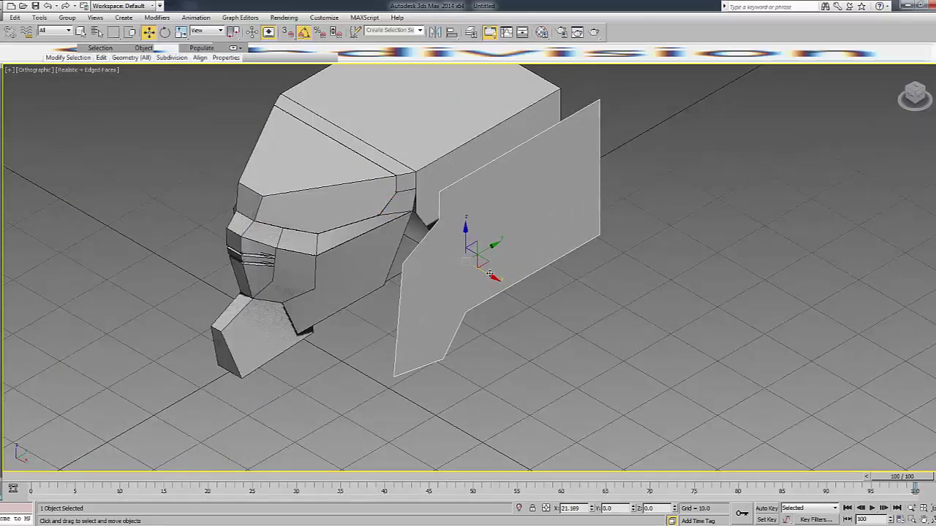
At Edge level, select the edges of the plate's front section in wireframe.
key(4)
key(F3)
drag(344, 356, 477, 343)
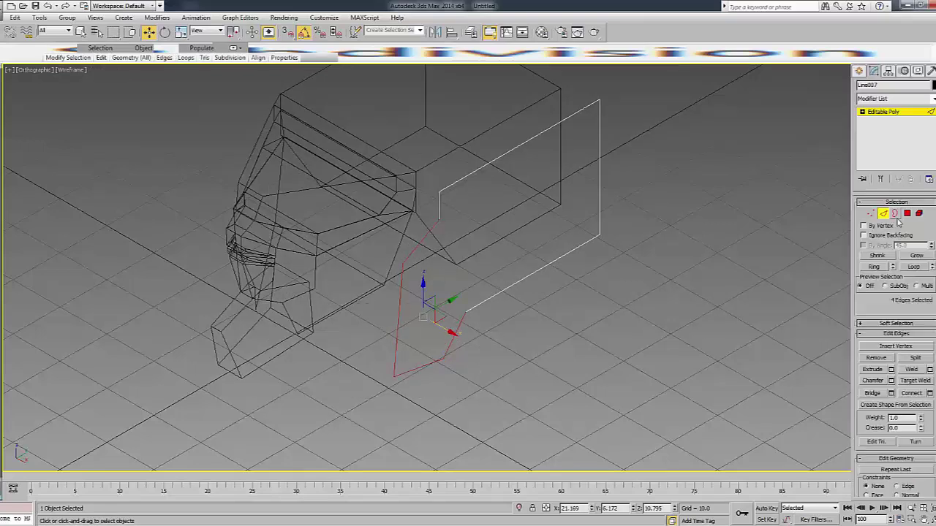
Extrude the plate's front edges outward into a thick front section and inspect its new faces.
key(F3)
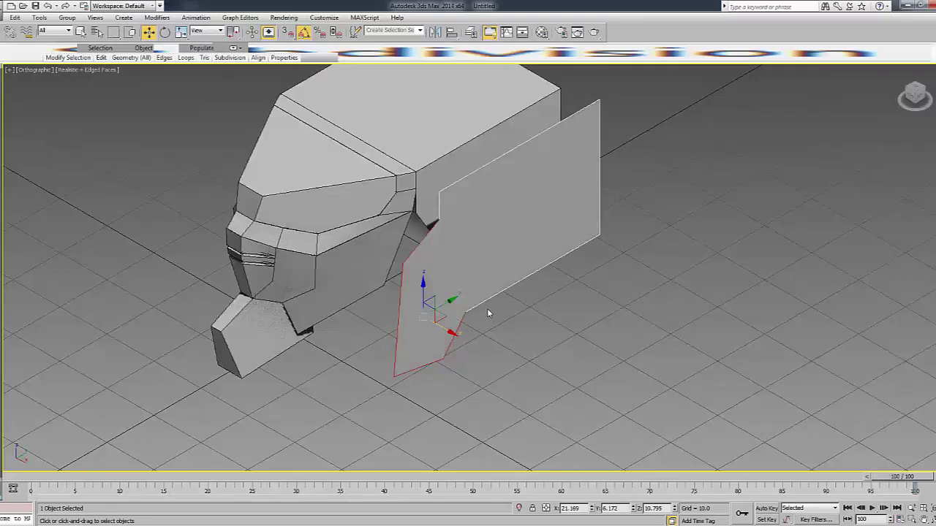
mouse_move(446, 331)
mouse_down()
mouse_move(503, 373)
mouse_move(418, 320)
mouse_up()
key(4)
click(393, 296)
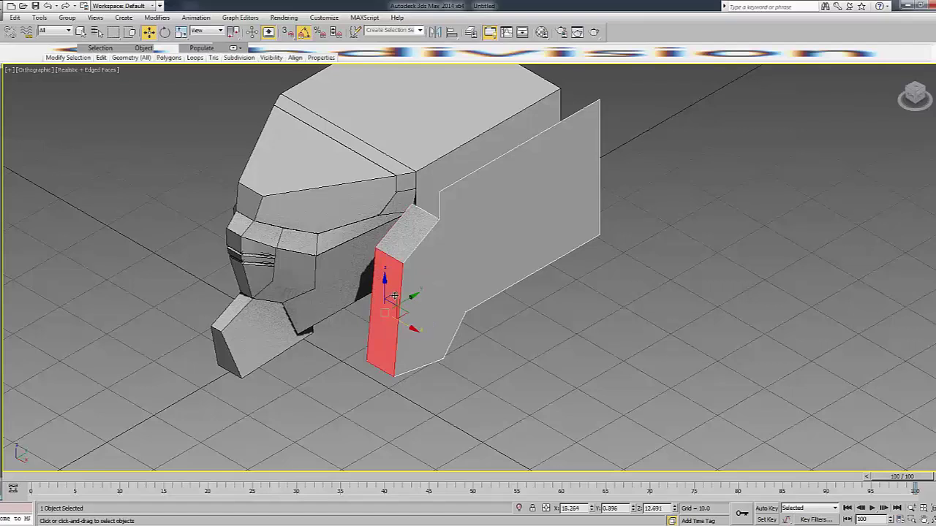
click(400, 250)
click(391, 264)
click(426, 363)
Move the front section's edge outward along X so it angles in toward the cheek.
key(F3)
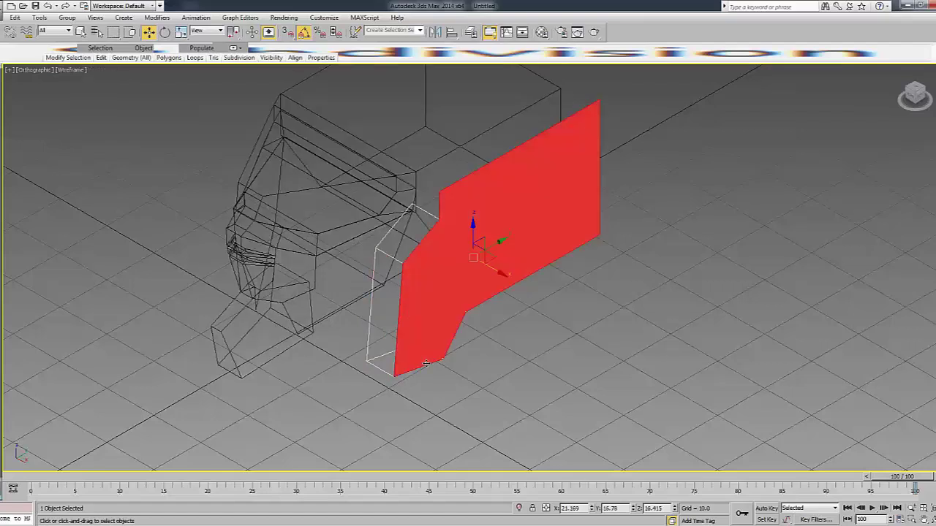
key(F3)
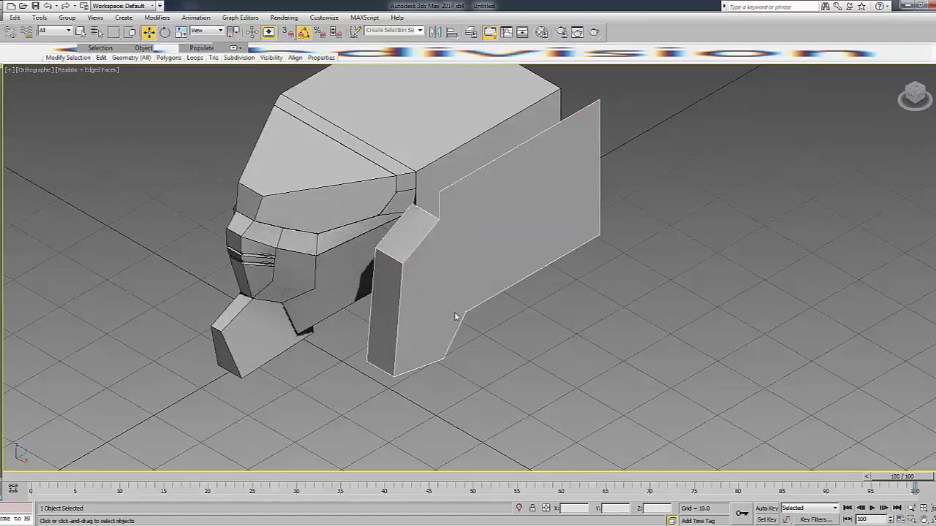
key(1)
key(F3)
key(F3)
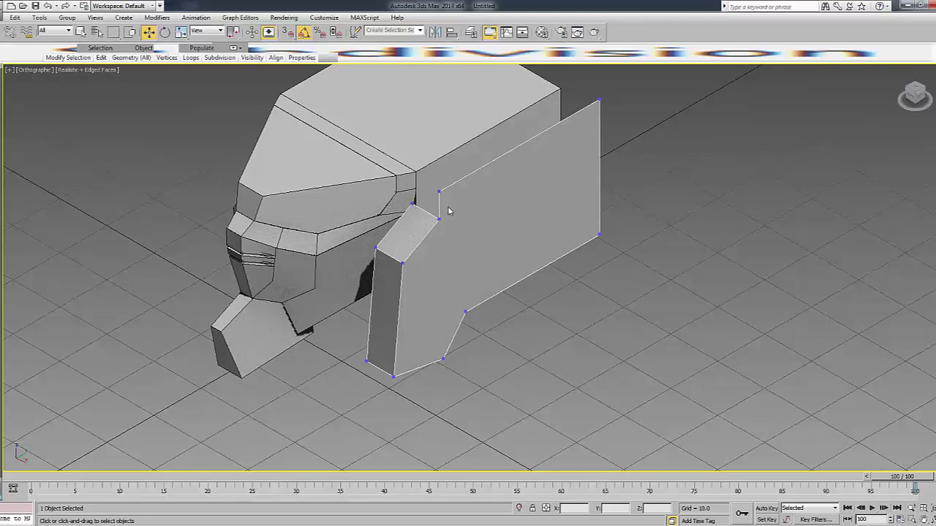
key(2)
mouse_move(413, 307)
mouse_down()
mouse_move(440, 319)
mouse_move(424, 281)
mouse_up()
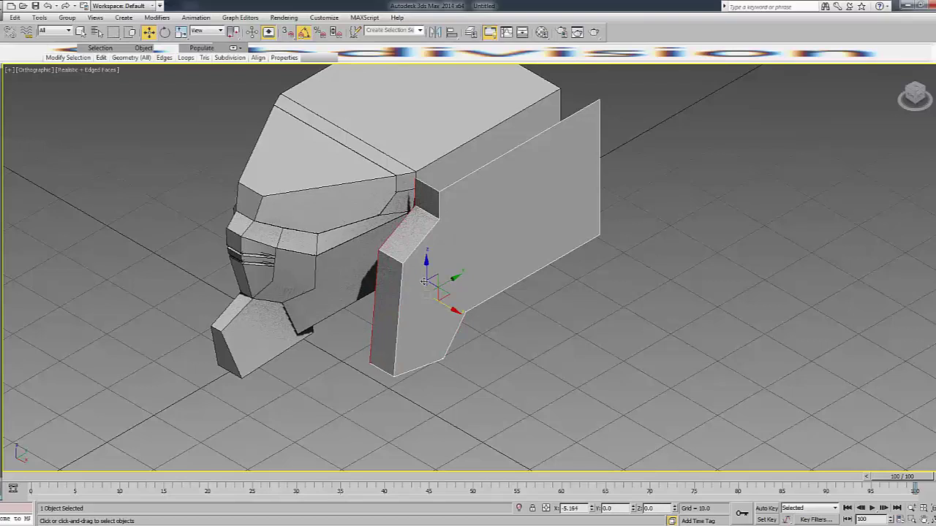
View the helmet from the Front in wireframe and select the side plate.
key(2)
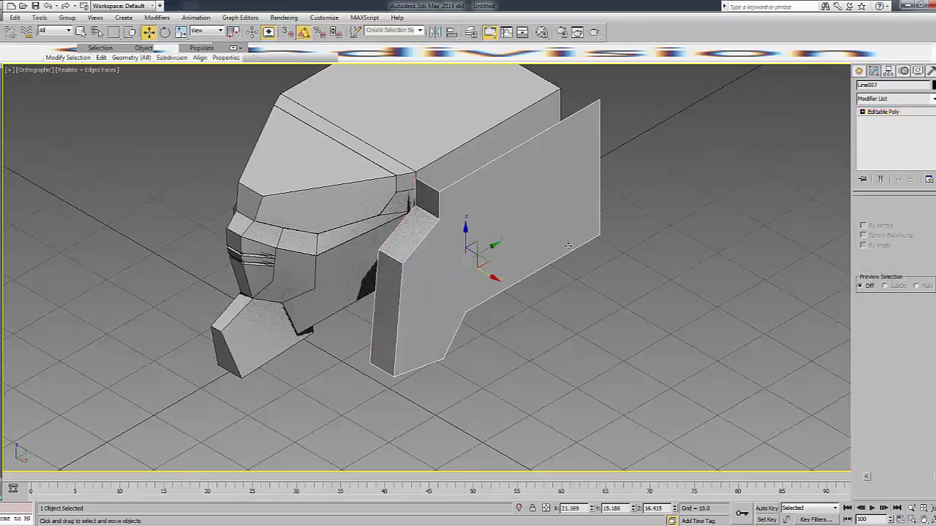
key(F3)
key(f)
key(F3)
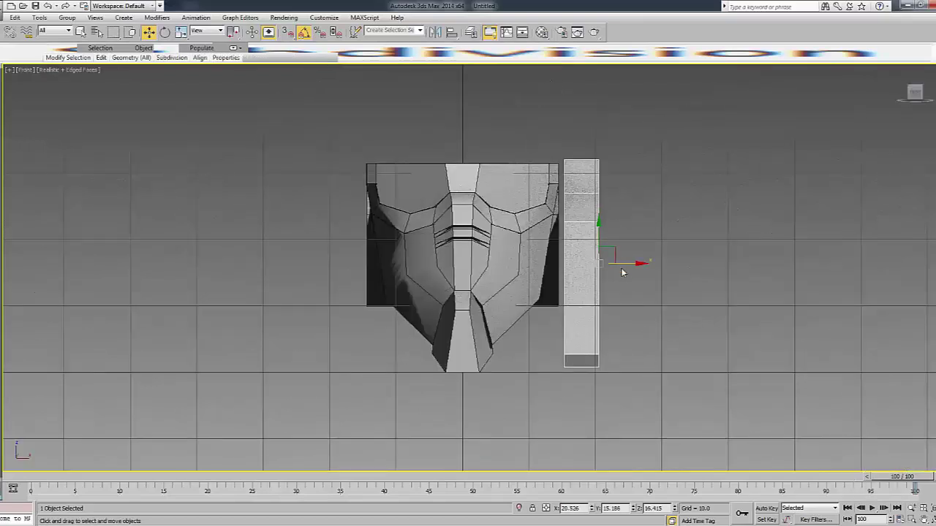
key(F3)
click(601, 273)
click(598, 262)
click(614, 265)
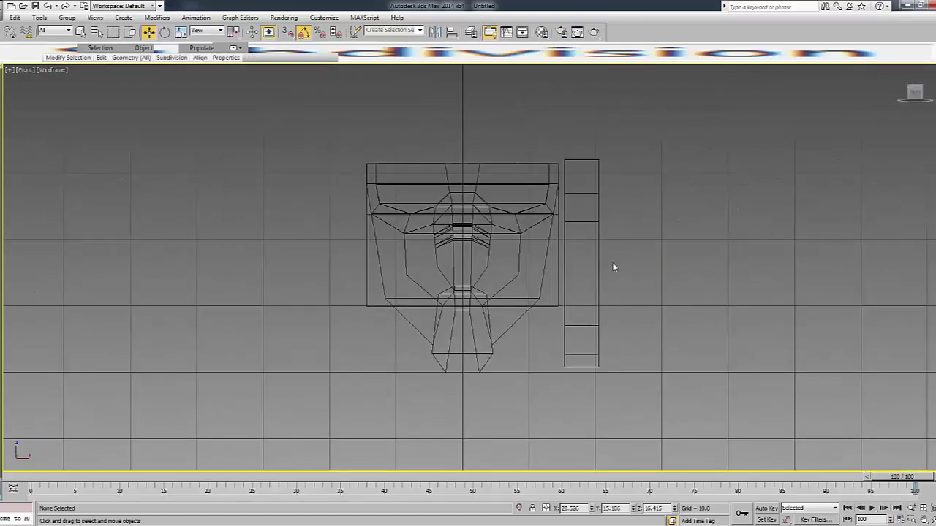
click(594, 269)
key(F3)
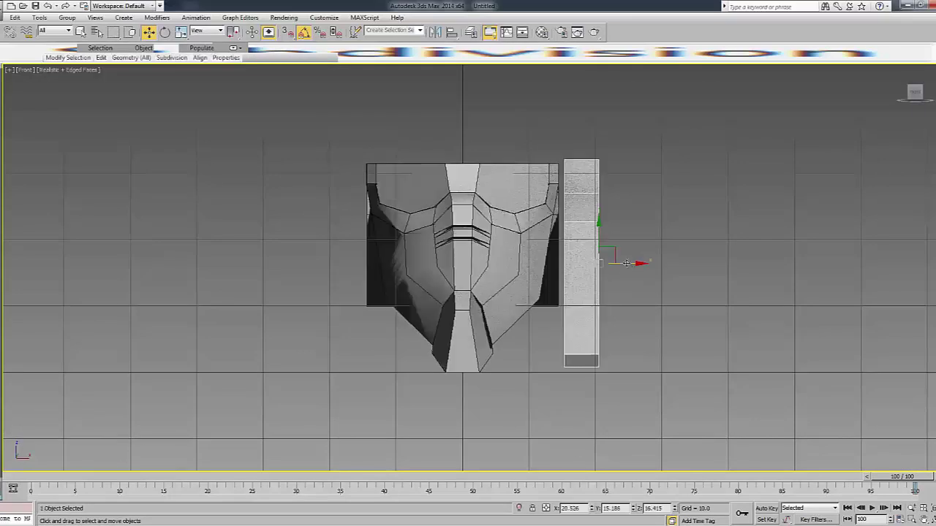
key(F3)
Nudge the side plate slightly along X and Y toward the helmet, then reframe the front view.
key(F3)
key(F3)
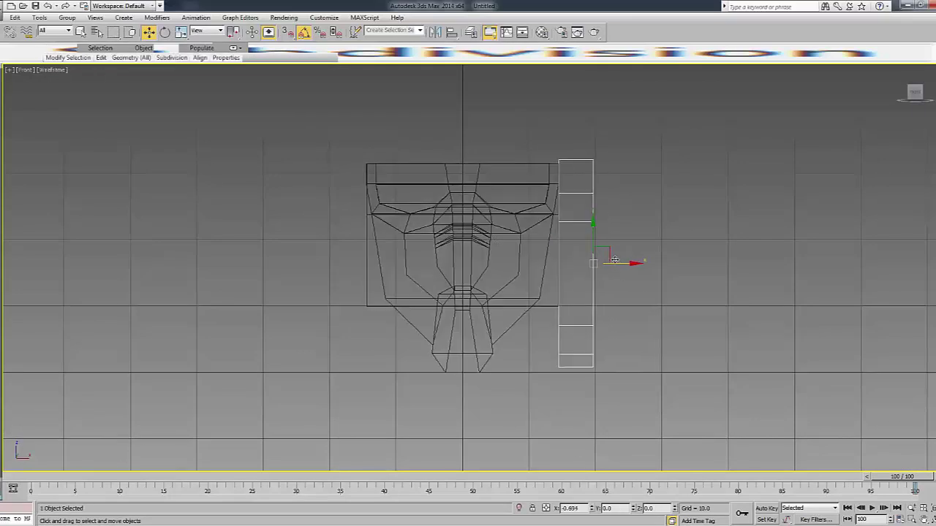
drag(620, 260, 614, 260)
key(F3)
alt+middle_drag(614, 260, 633, 211)
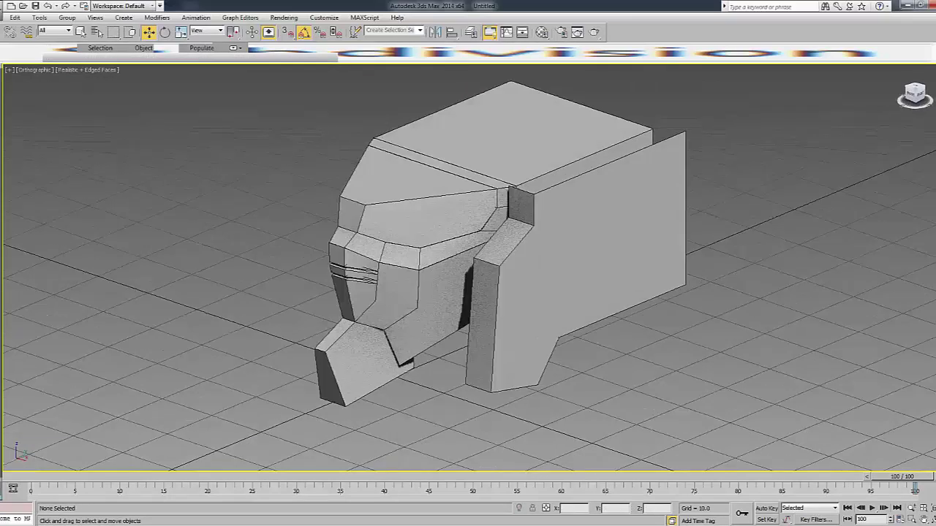
drag(572, 271, 580, 267)
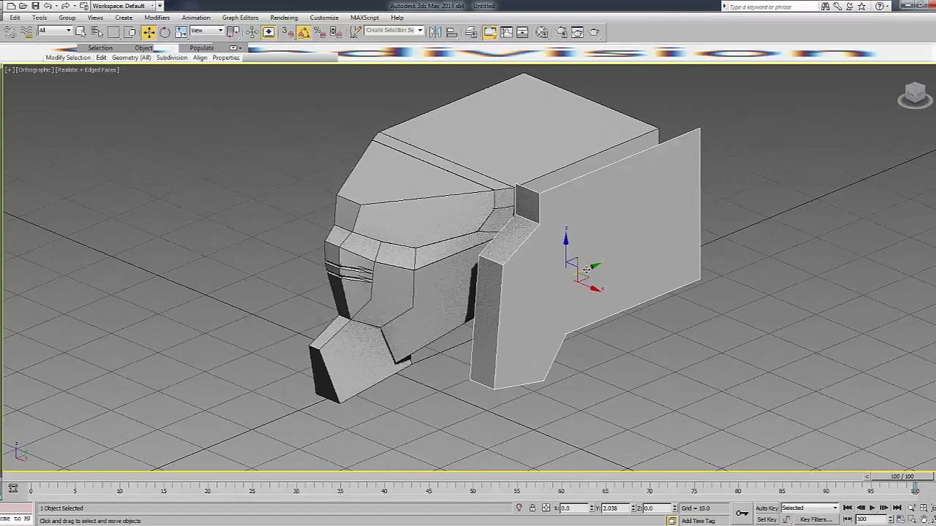
click(114, 440)
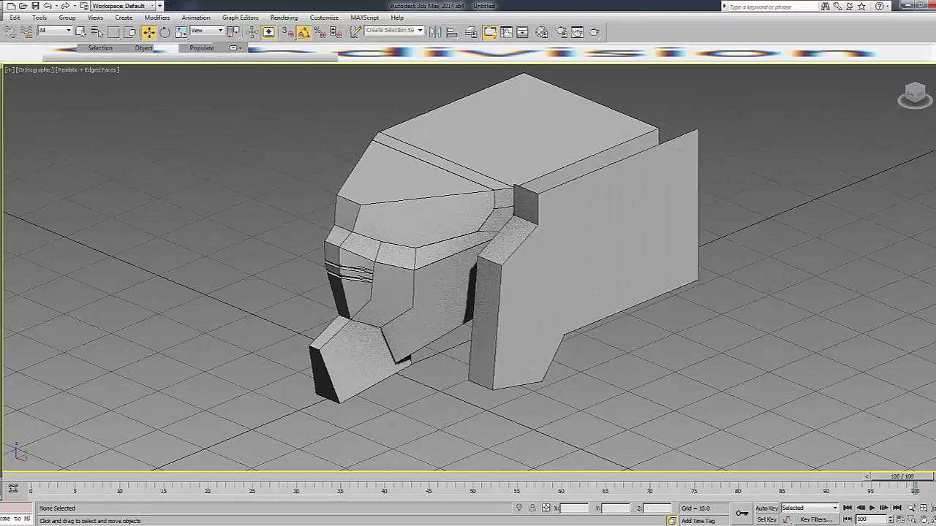
click(575, 309)
middle_drag(780, 259, 752, 283)
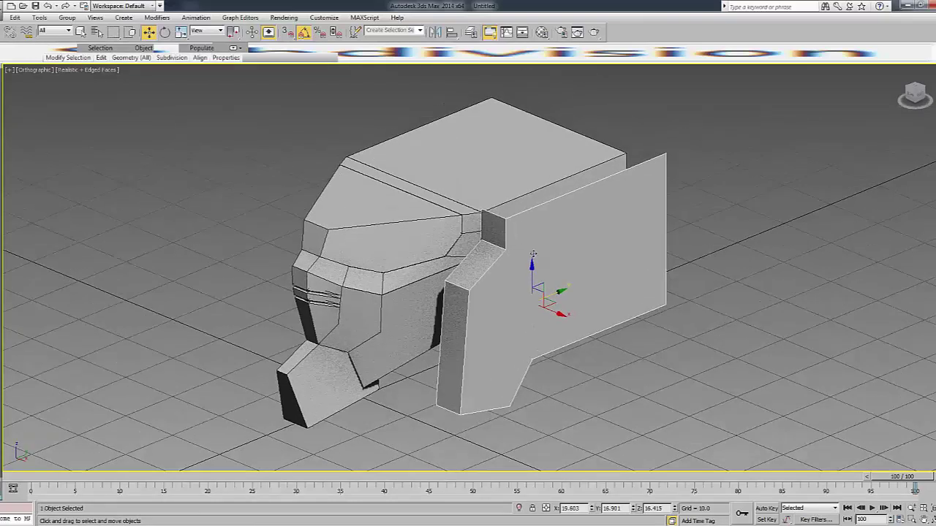
key(f)
middle_drag(636, 168, 574, 217)
Shift the plate's top vertices slightly along Y and slide its lower face left into a slant.
key(1)
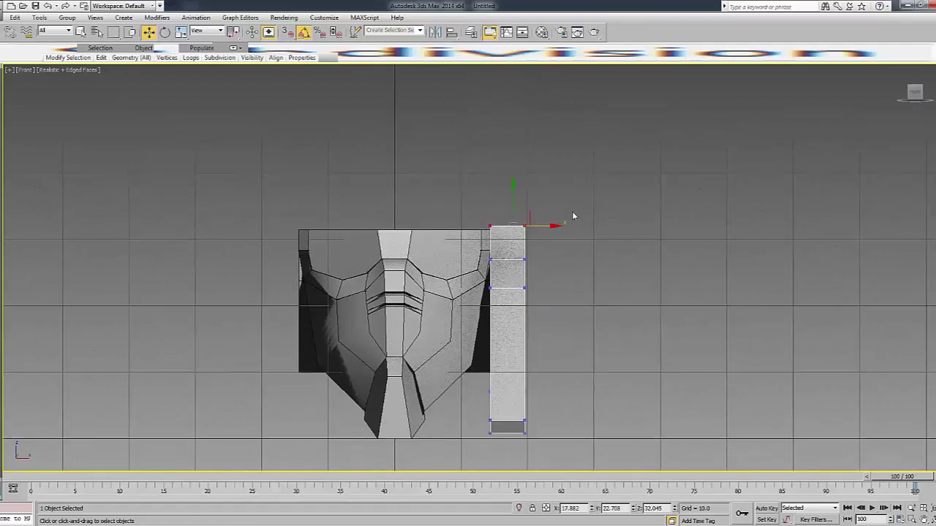
drag(517, 206, 514, 197)
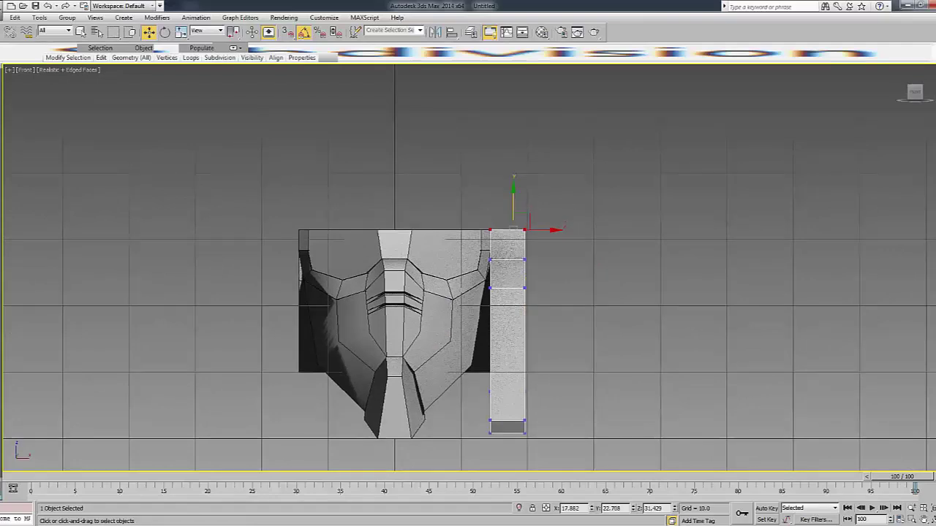
key(1)
key(4)
click(503, 328)
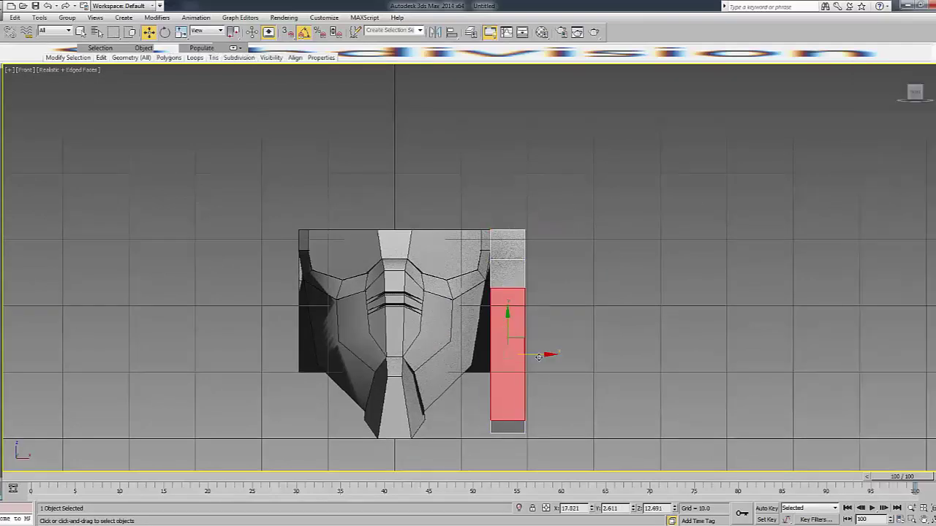
drag(502, 328, 484, 328)
click(625, 327)
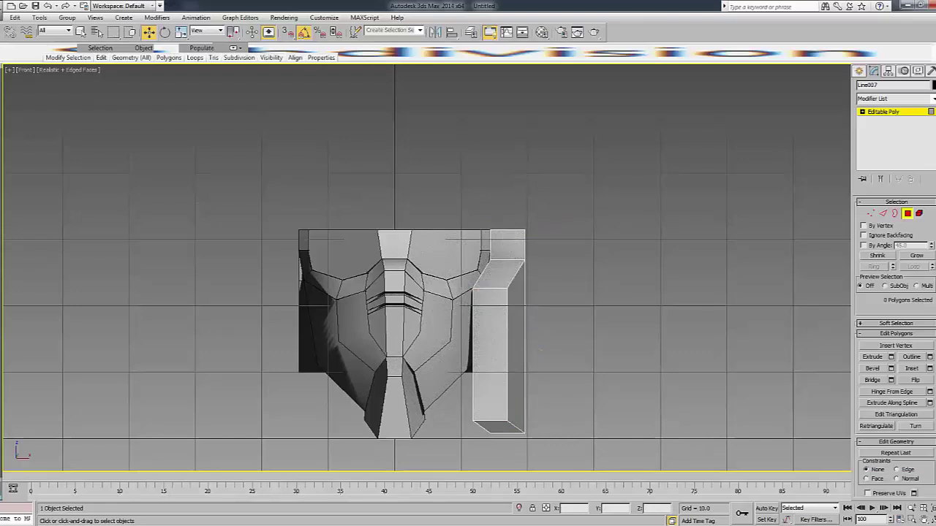
click(489, 343)
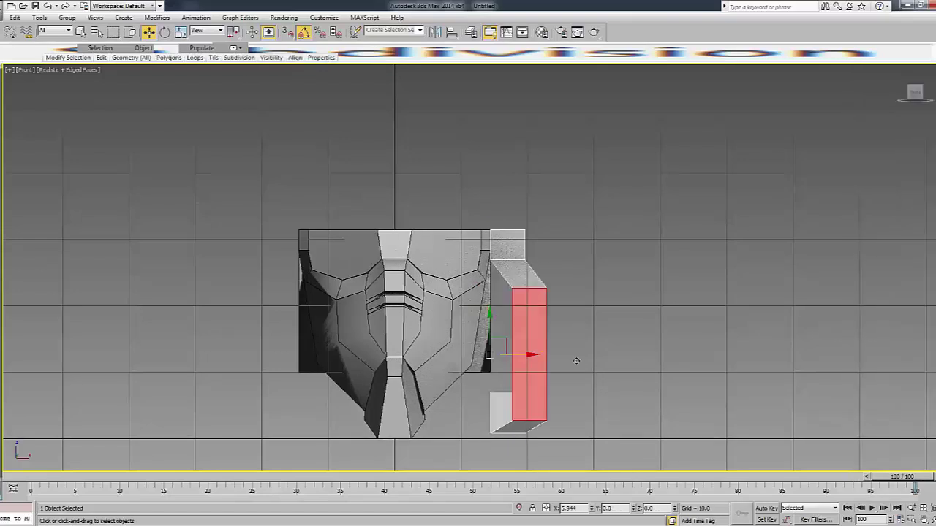
Connect the pillar's lower vertices with a new edge, then leave vertex editing.
drag(912, 101, 901, 96)
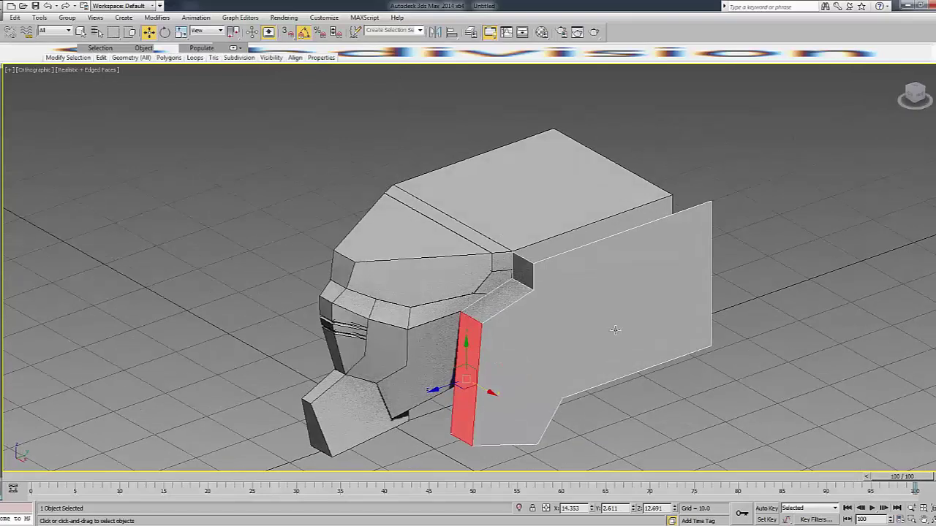
key(F3)
key(1)
drag(505, 442, 549, 370)
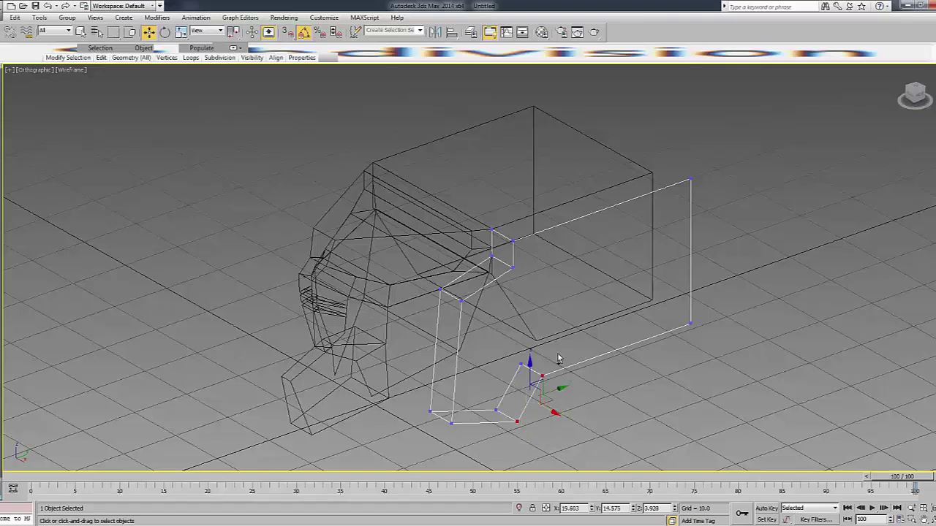
ctrl+drag(526, 268, 528, 271)
click(895, 380)
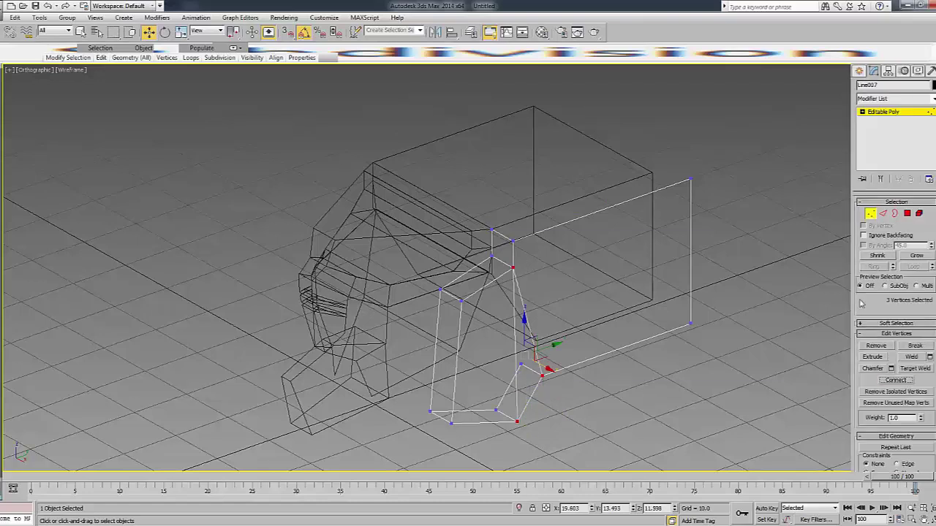
key(F3)
key(1)
Reselect the side plate and pick its lower back corner vertex from the quad menu.
key(F3)
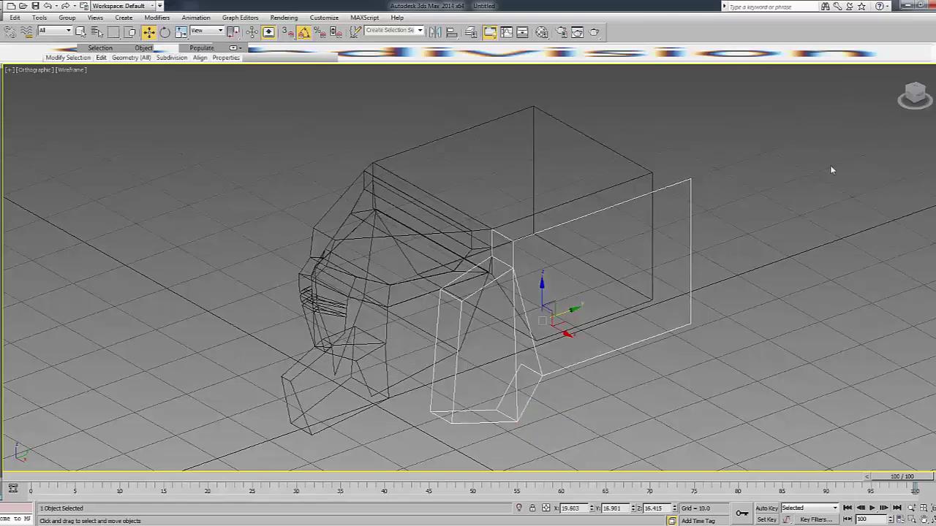
key(F3)
click(658, 207)
key(F3)
key(F3)
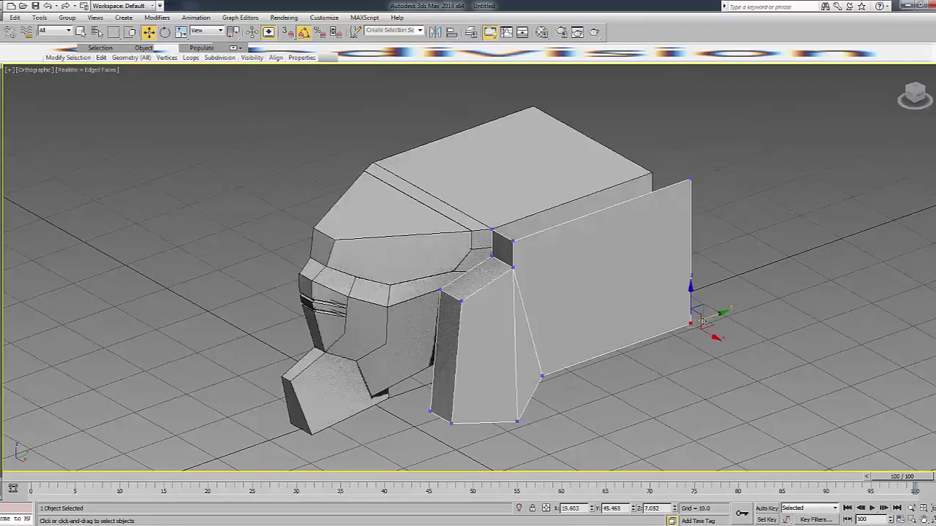
right_click(680, 331)
click(658, 358)
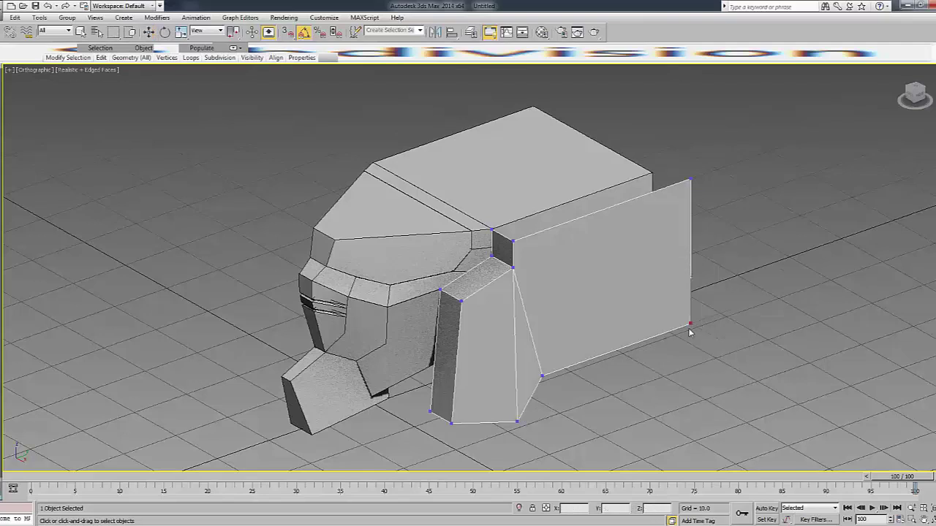
With the Move tool active, view the helmet's back from above and select the side panel.
click(878, 121)
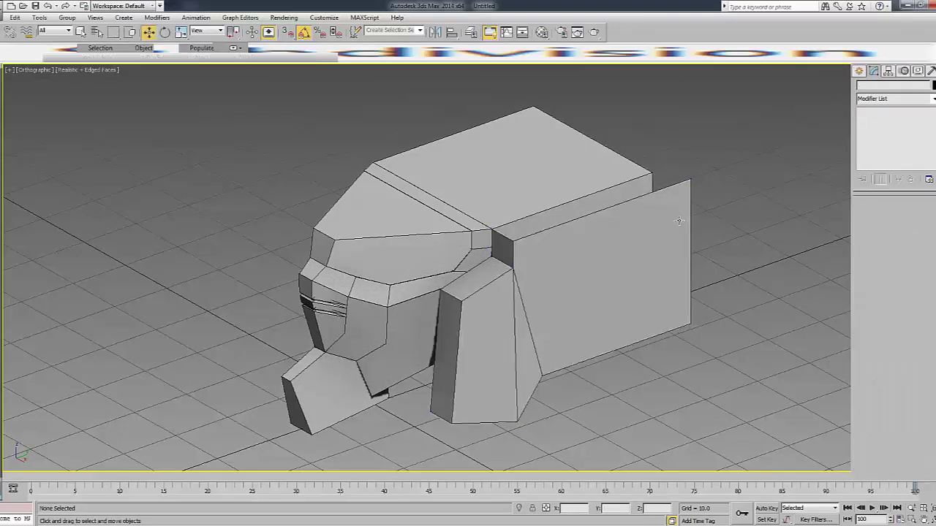
key(w)
alt+middle_drag(878, 119, 727, 317)
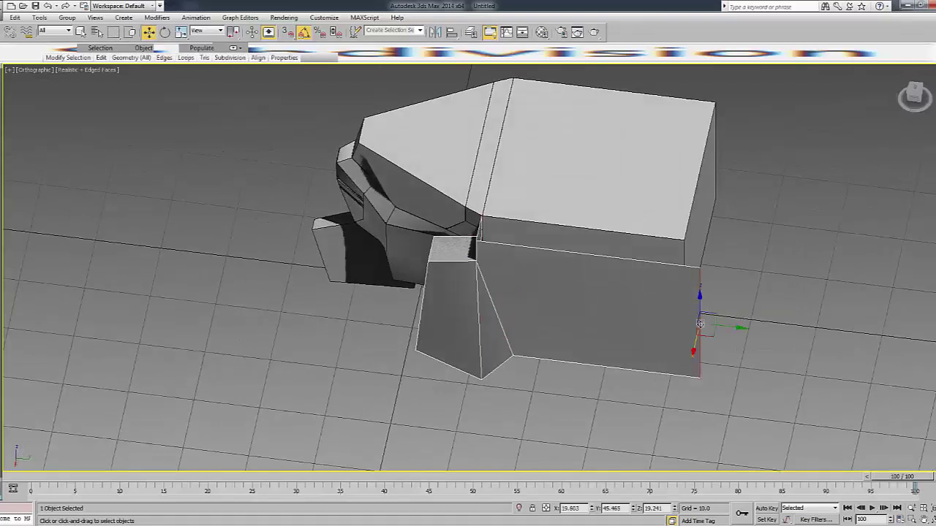
key(t)
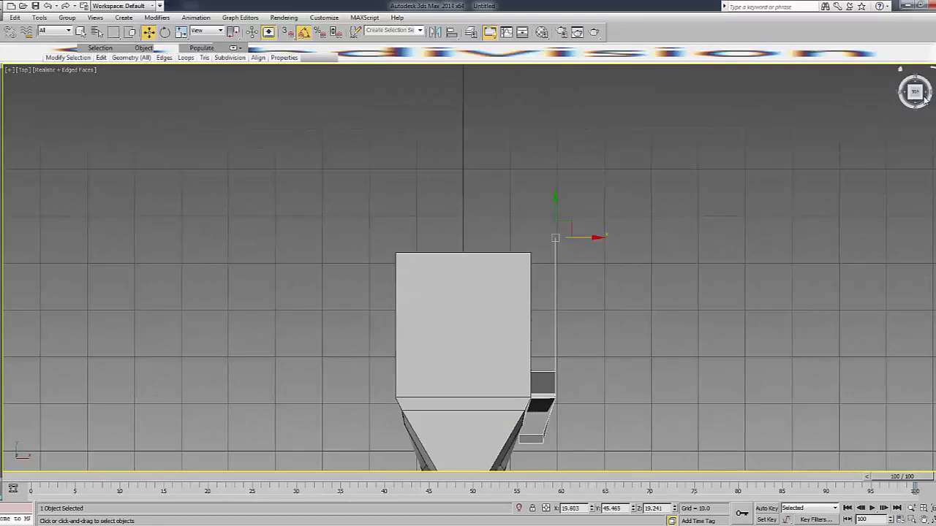
click(925, 100)
drag(916, 90, 581, 148)
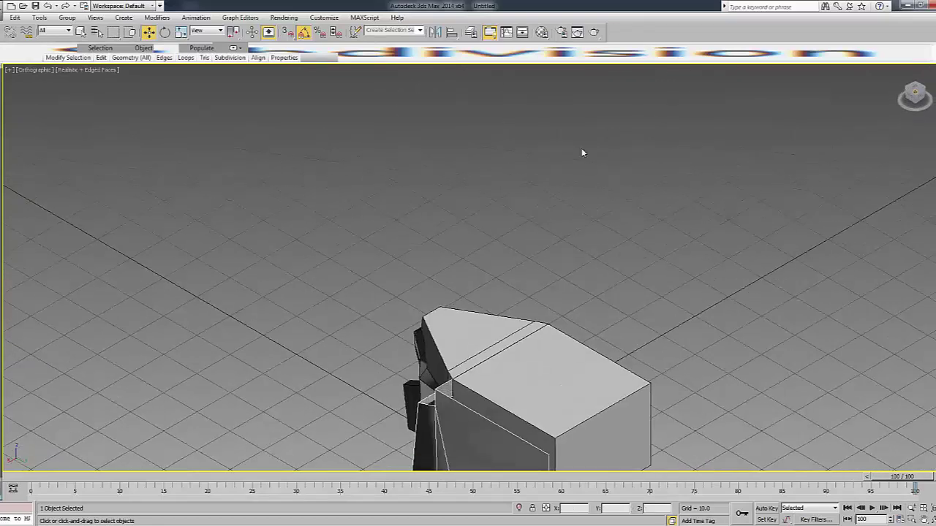
click(489, 394)
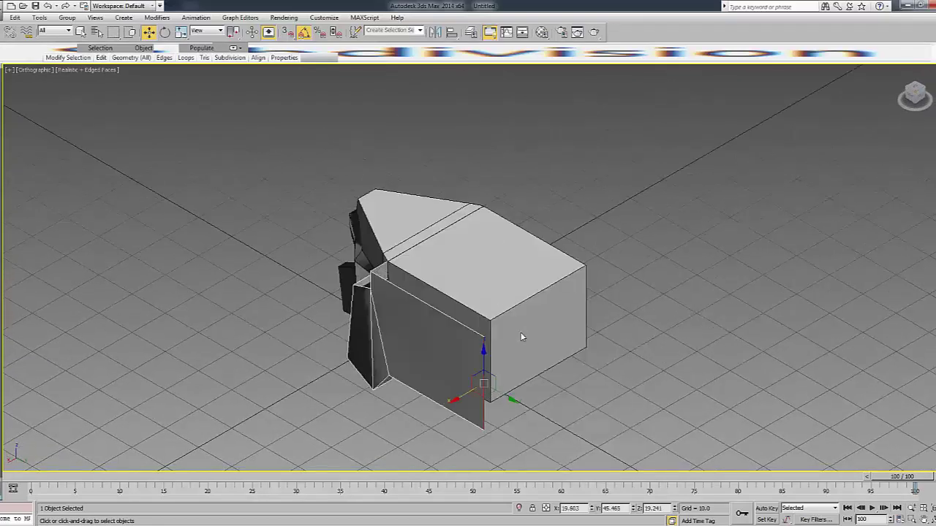
middle_drag(488, 393, 442, 356)
Shift-drag the panel's back edge twice so it wraps inward around the back of the helmet.
shift+drag(428, 338, 519, 332)
key(2)
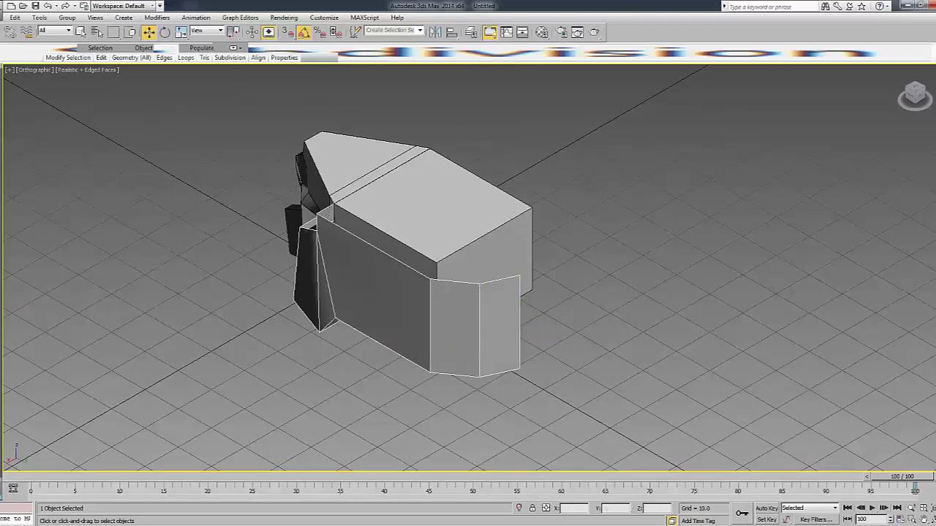
click(883, 112)
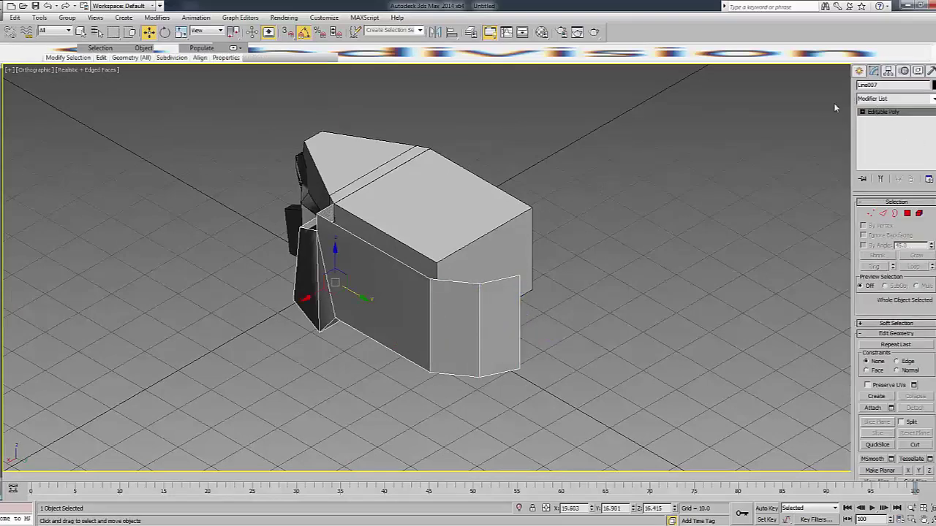
click(833, 102)
drag(914, 95, 808, 136)
click(534, 167)
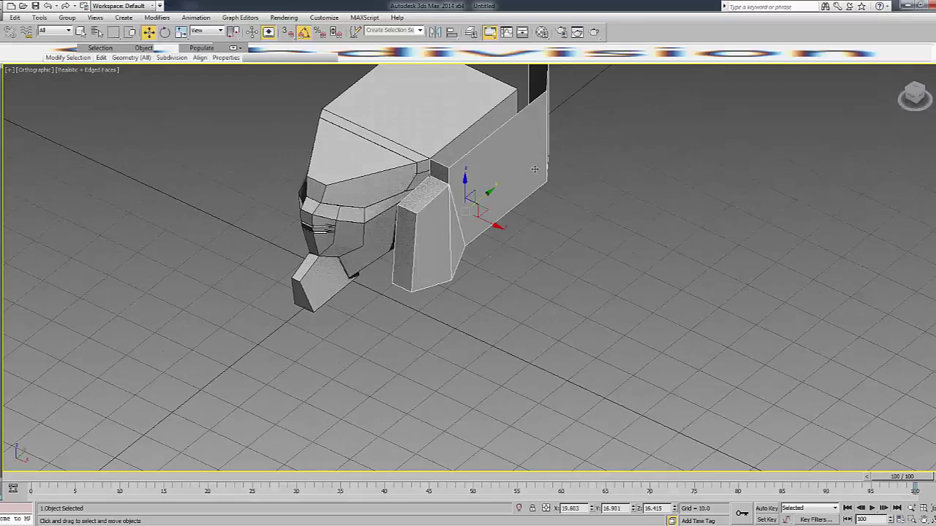
middle_drag(533, 80, 552, 123)
Mirror the side panel as a copy on X and place the copy at X -19.603.
click(433, 31)
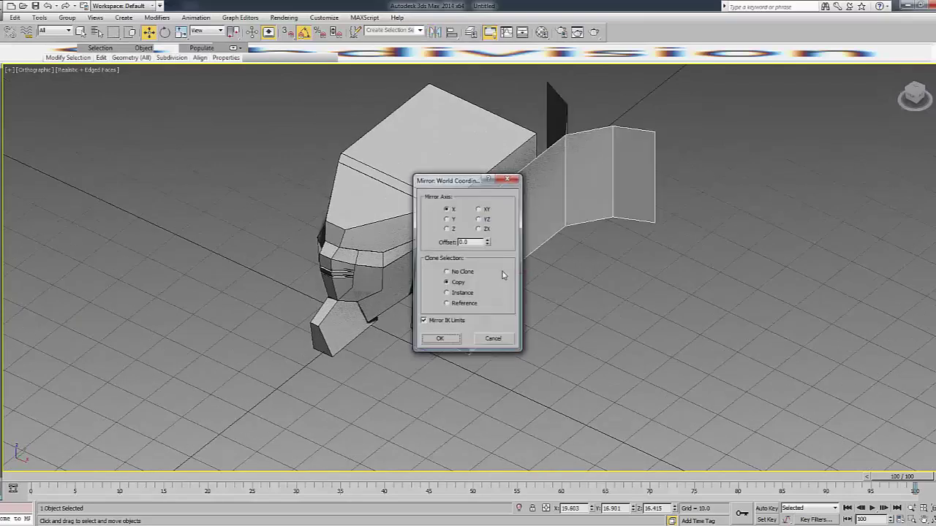
click(431, 337)
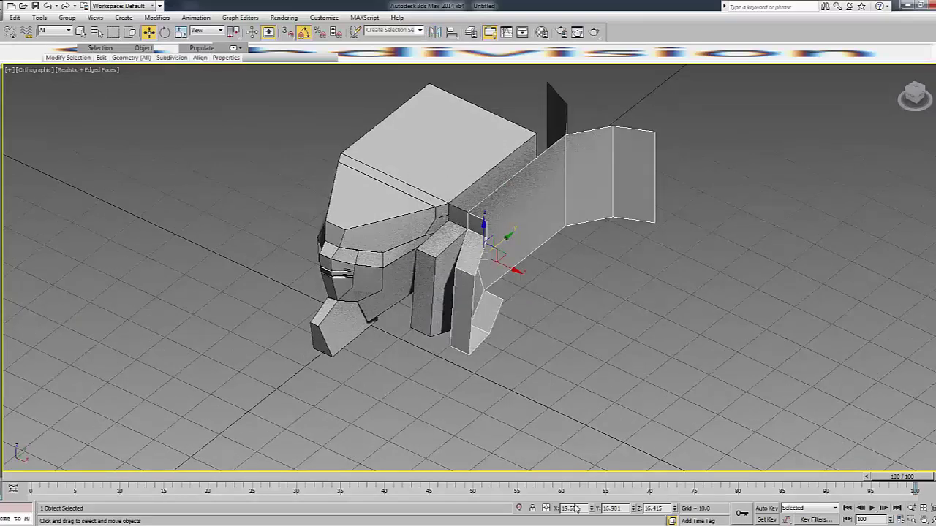
key(Return)
key(Return)
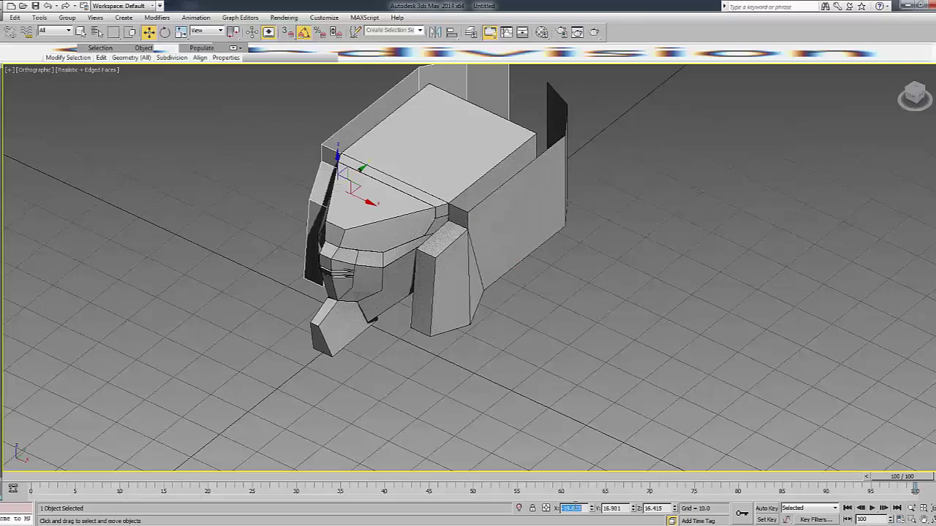
key(ctrl+z)
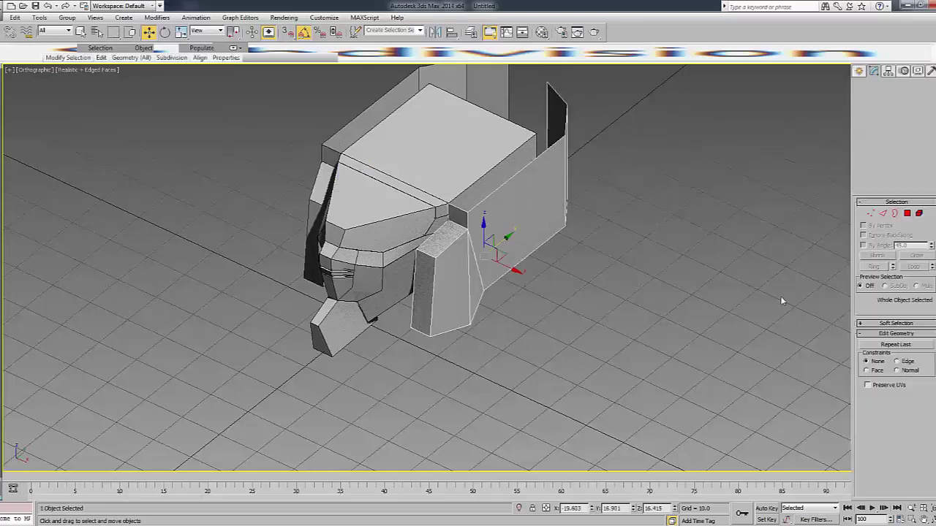
click(870, 414)
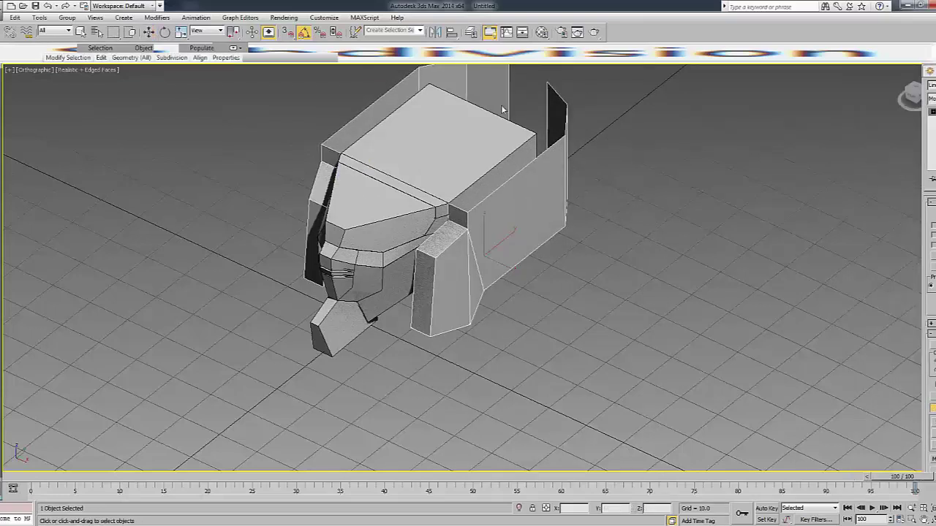
Select the two plates' open back edges to bridge them across the back.
alt+middle_drag(511, 241, 591, 150)
key(F3)
key(F3)
key(F3)
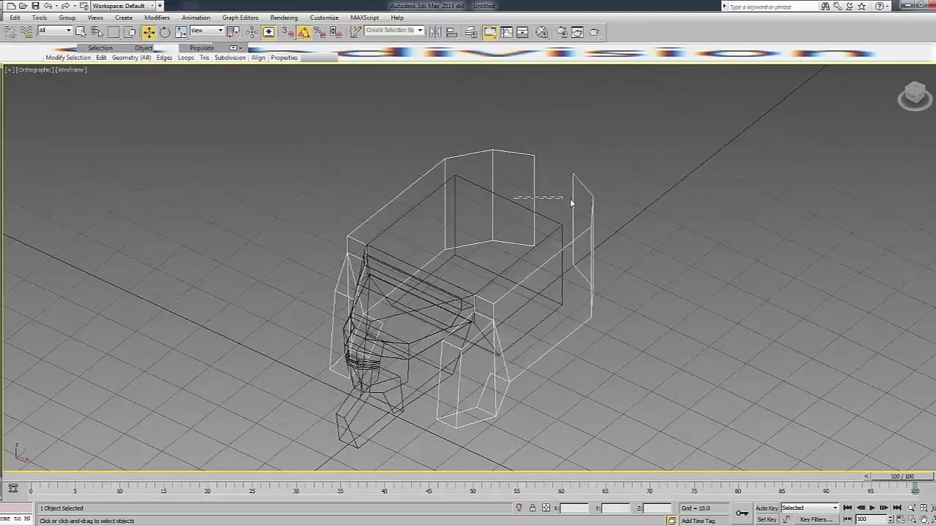
click(577, 212)
key(F3)
alt+middle_drag(577, 212, 706, 362)
key(F3)
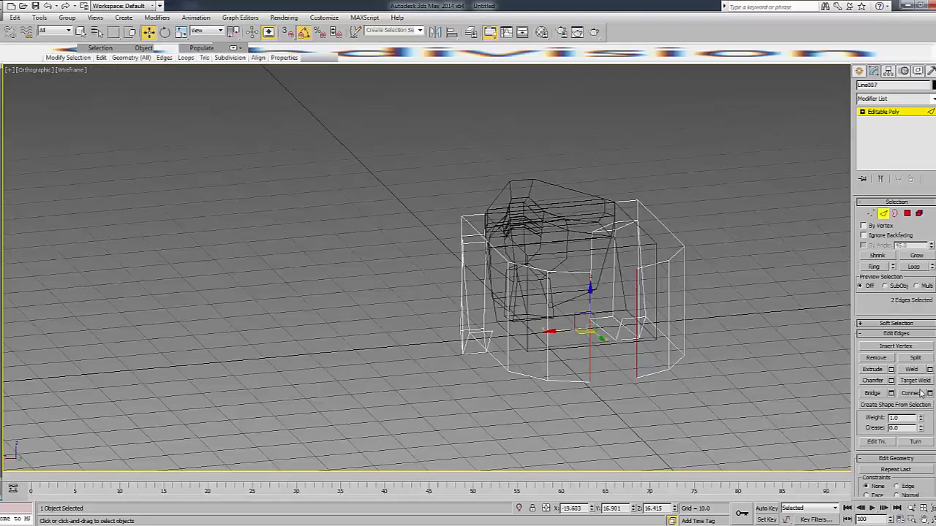
key(F3)
click(836, 115)
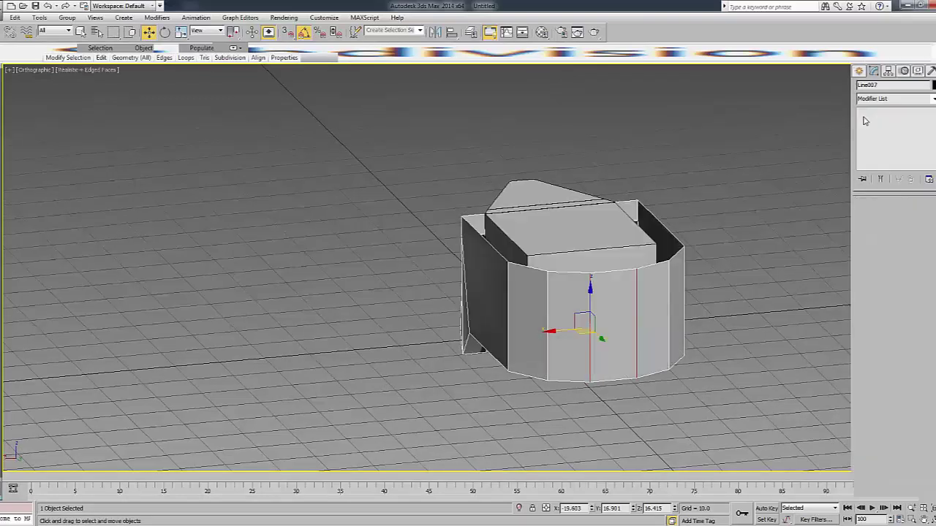
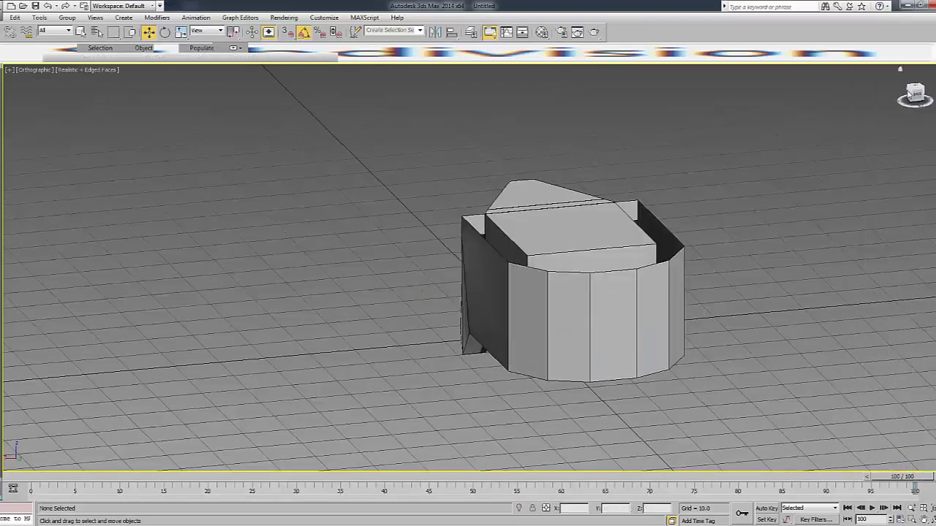
In the Right view, raise the shell's rear-end vertices and lift the bottom rear vertex.
click(920, 95)
click(658, 343)
key(F3)
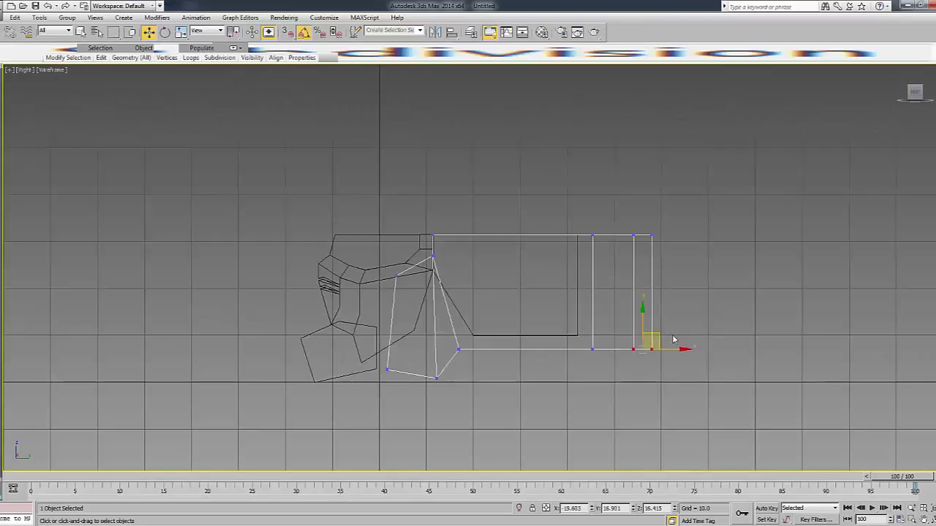
key(F3)
drag(674, 340, 673, 311)
click(592, 349)
click(573, 362)
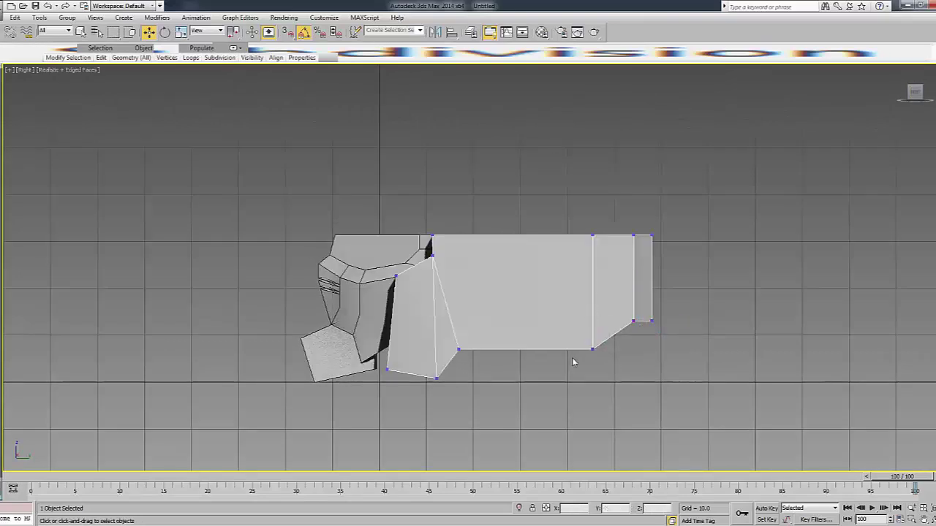
click(592, 350)
drag(593, 328, 593, 313)
Lift the top rear vertices so the back slopes up, then shift all six rear vertices forward.
drag(639, 353, 659, 310)
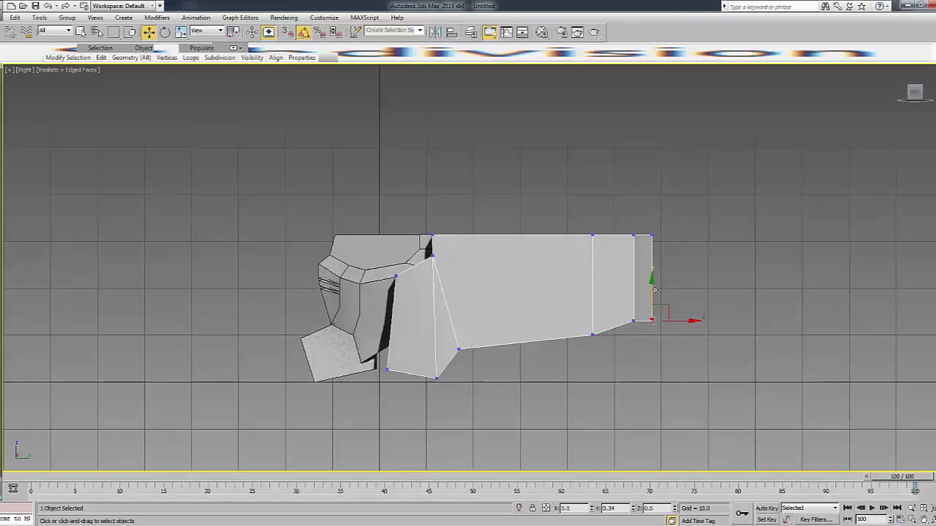
mouse_move(613, 279)
mouse_down()
mouse_move(660, 225)
mouse_move(643, 198)
mouse_move(593, 180)
mouse_move(658, 223)
mouse_move(649, 185)
mouse_up()
click(592, 234)
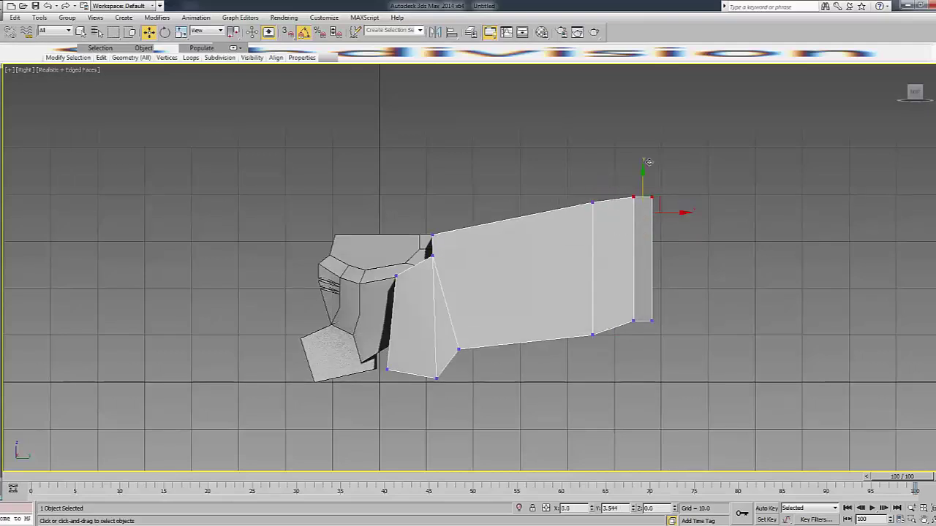
click(651, 202)
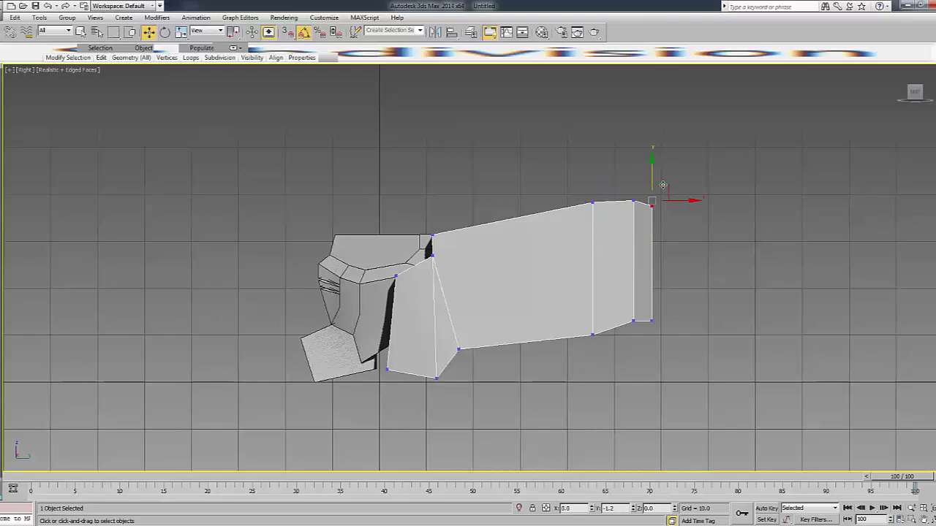
key(F3)
drag(585, 348, 714, 194)
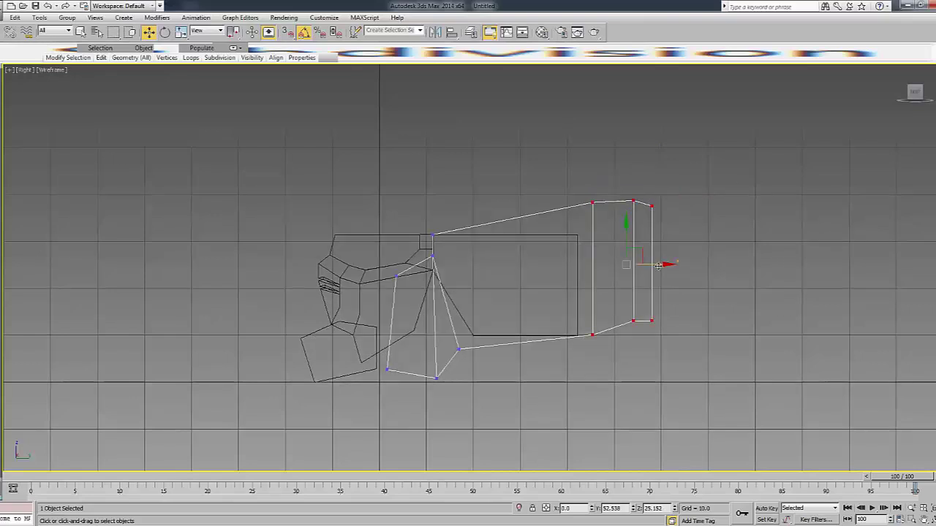
drag(656, 263, 641, 262)
key(F3)
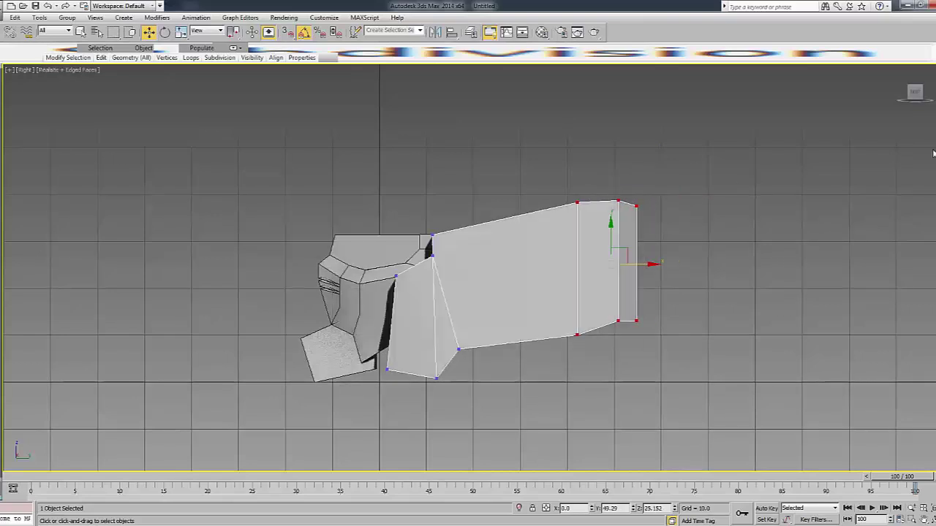
Nudge a top vertex along the length and shift the three bottom front vertices slightly forward.
click(432, 234)
mouse_move(462, 234)
mouse_down()
mouse_move(453, 233)
mouse_move(442, 257)
mouse_up()
key(F3)
click(429, 256)
key(F3)
drag(367, 343, 491, 409)
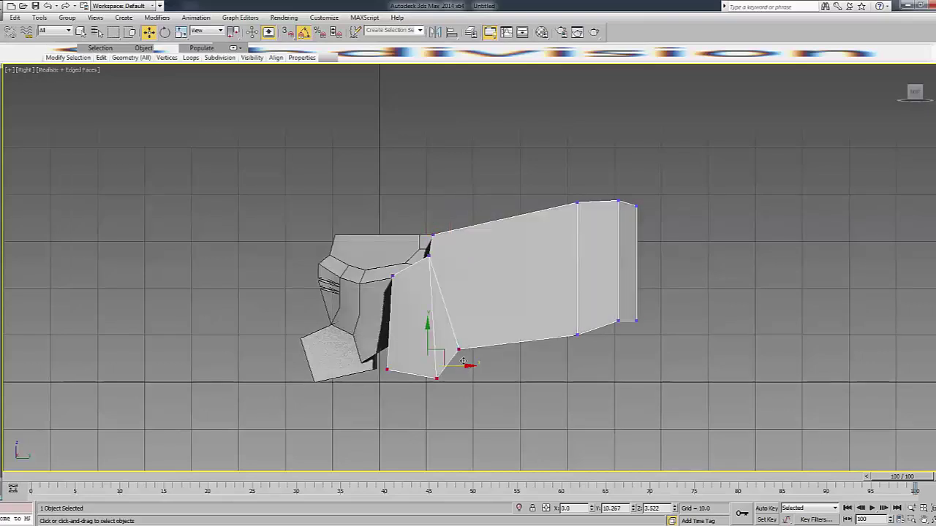
drag(464, 362, 495, 349)
key(F3)
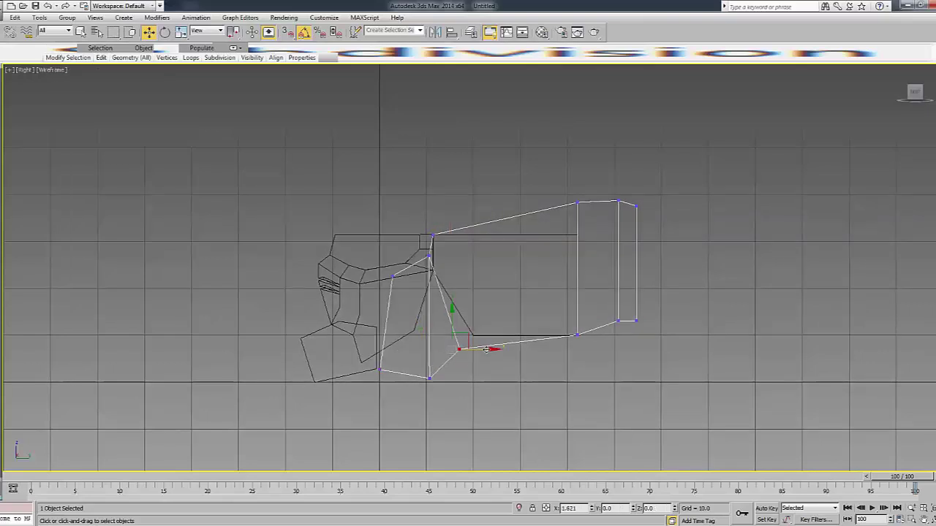
key(F3)
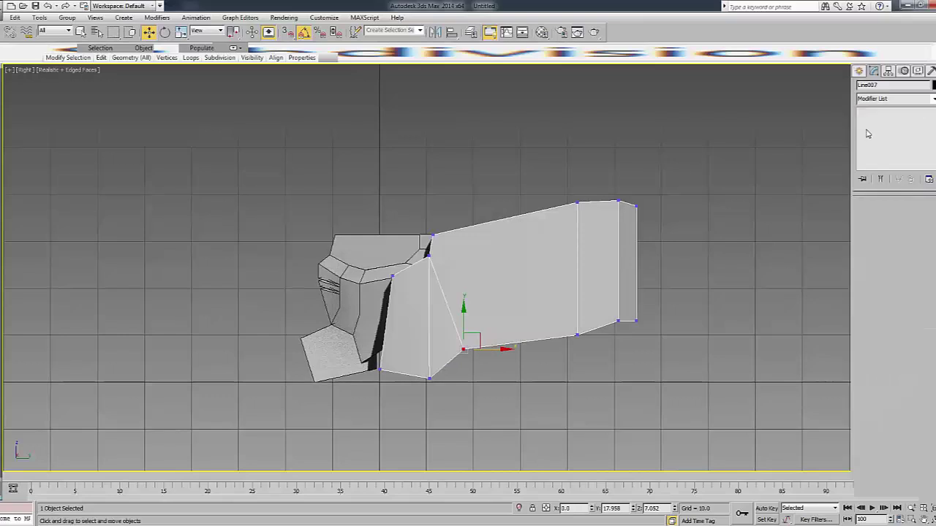
click(834, 99)
Scale the shell's two top rim edges inward to 75%.
drag(912, 98, 888, 117)
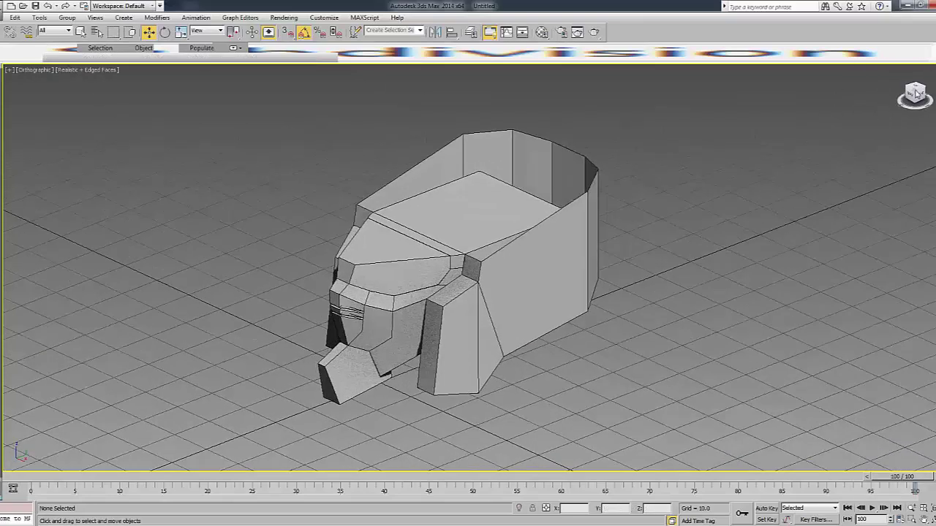
click(586, 234)
key(2)
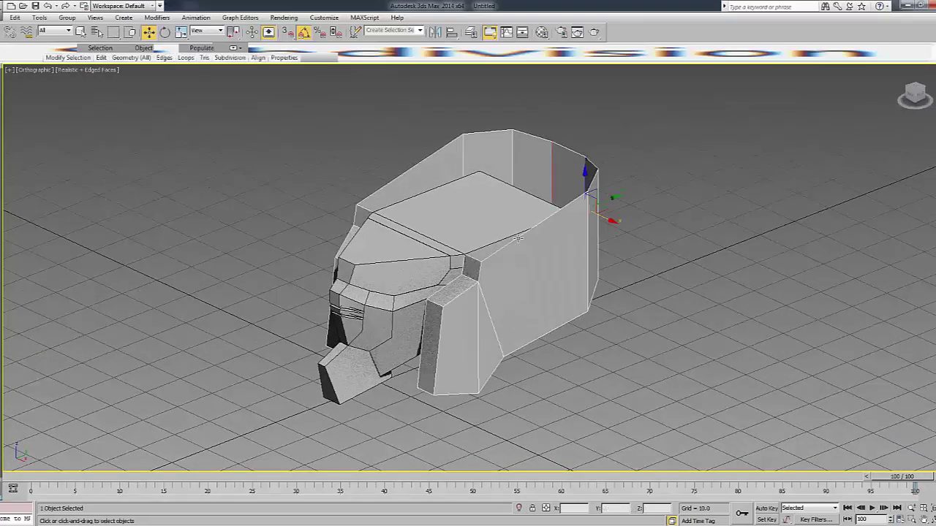
click(519, 236)
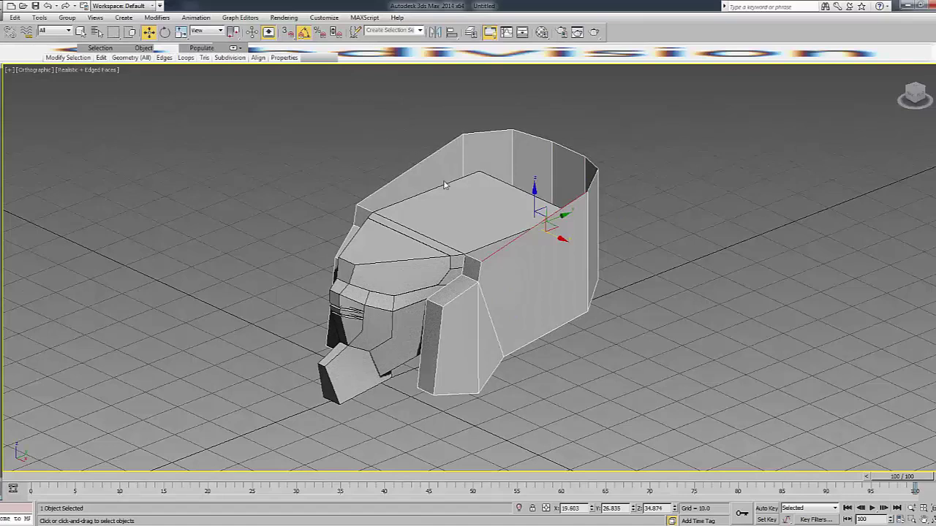
ctrl+click(409, 174)
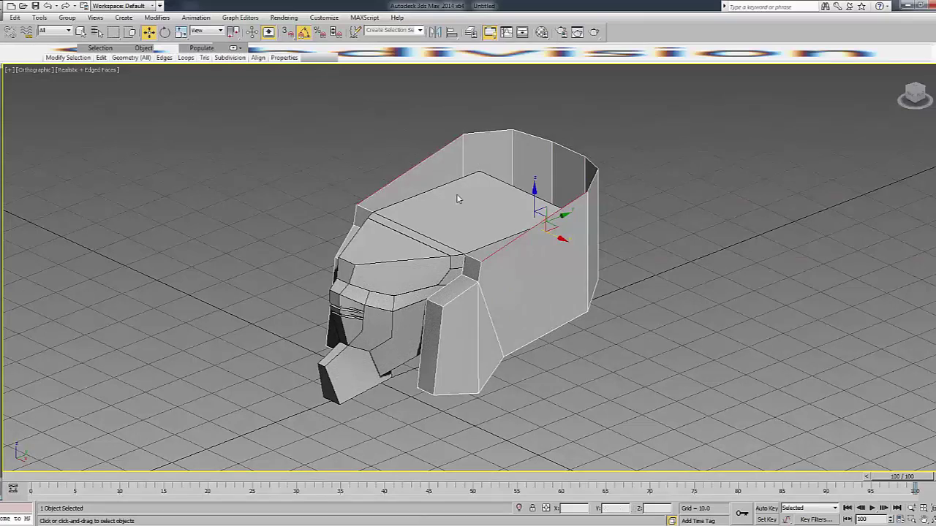
scroll(456, 194, up, 2)
key(r)
drag(510, 212, 502, 206)
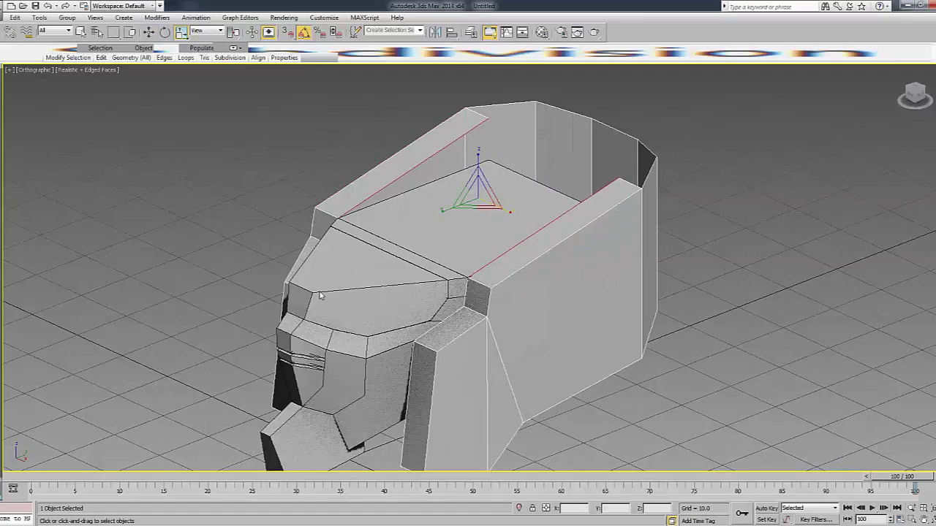
Weld the shell's overlapping vertices together.
key(1)
click(918, 360)
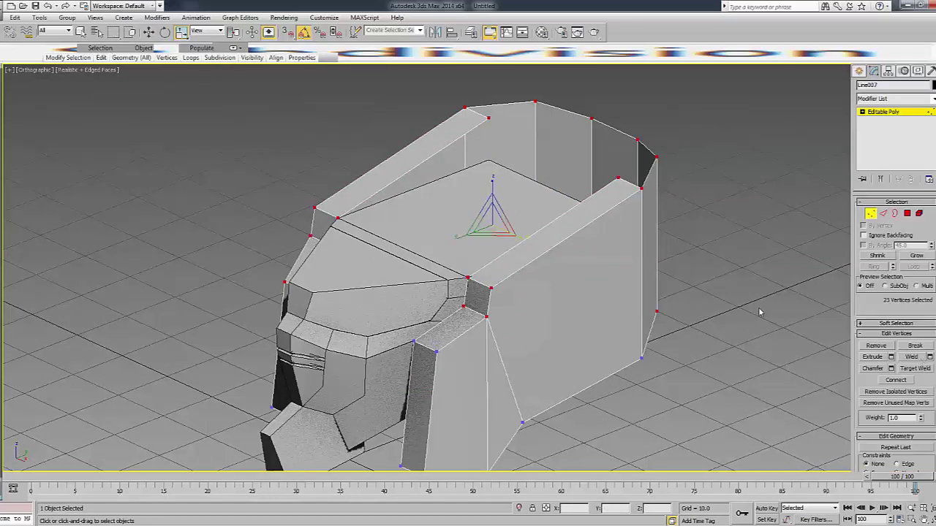
click(913, 114)
click(770, 188)
scroll(529, 253, down, 2)
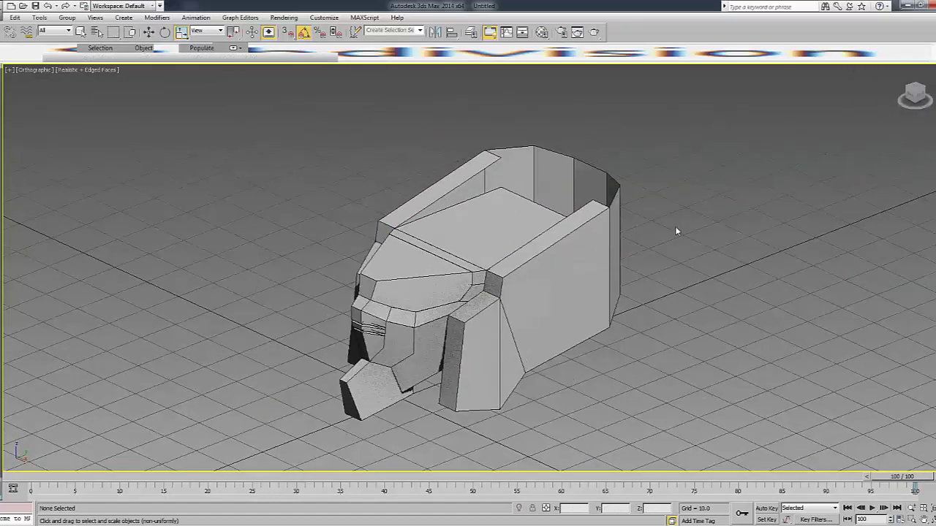
In the Right view, select the two top rear vertices and shift them slightly.
click(913, 103)
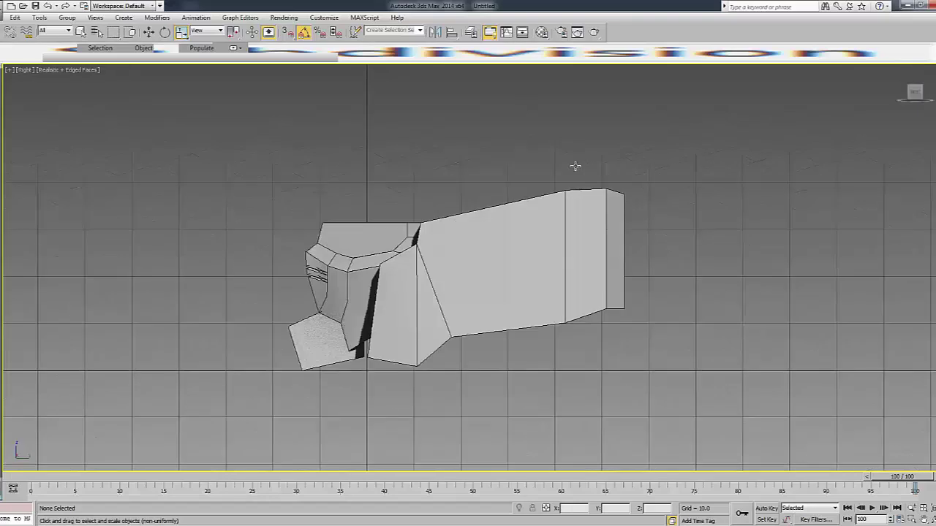
click(533, 224)
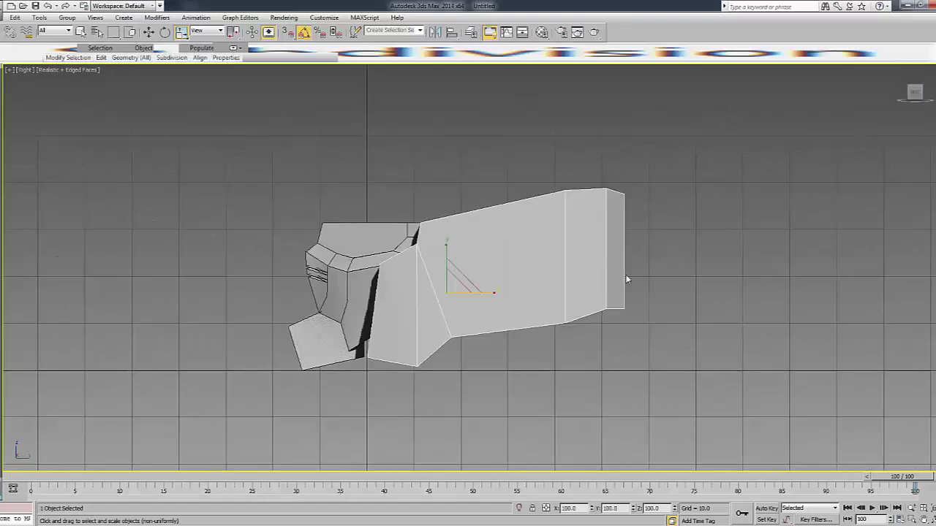
key(F3)
key(1)
mouse_move(591, 204)
mouse_down()
mouse_move(648, 183)
mouse_move(613, 192)
mouse_up()
key(w)
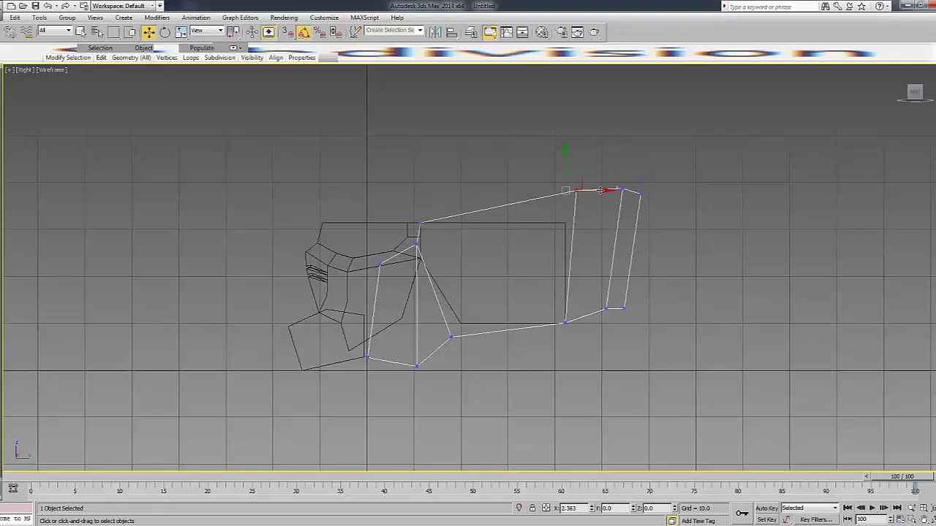
key(F3)
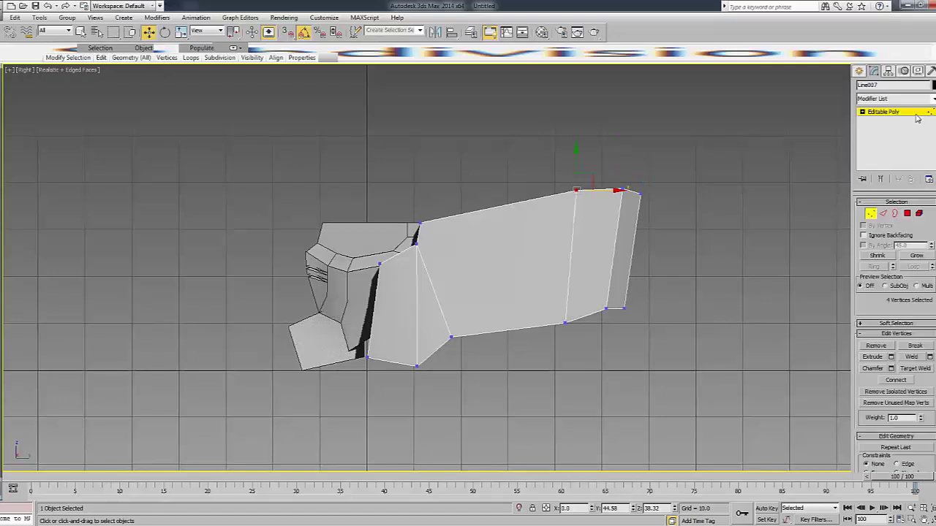
click(831, 115)
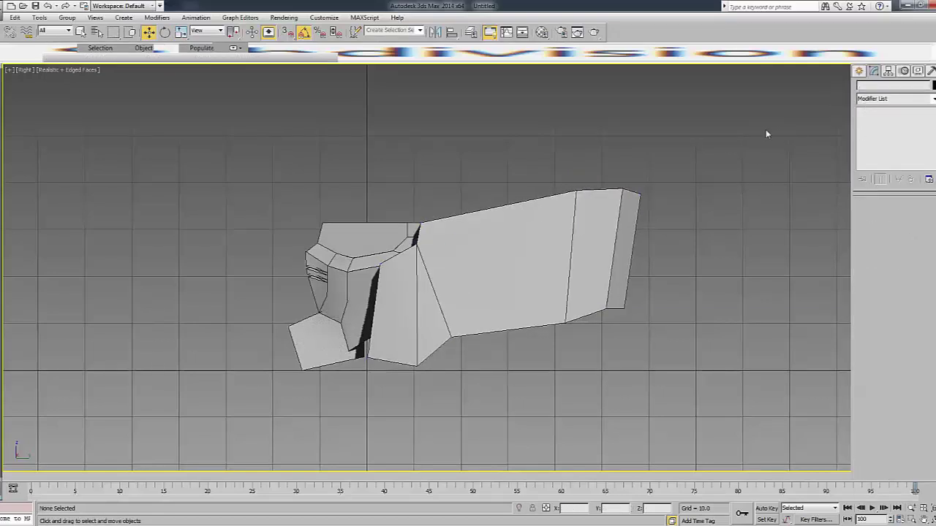
Start a new Line spline and place its first point at the front of the dome.
click(874, 89)
click(874, 143)
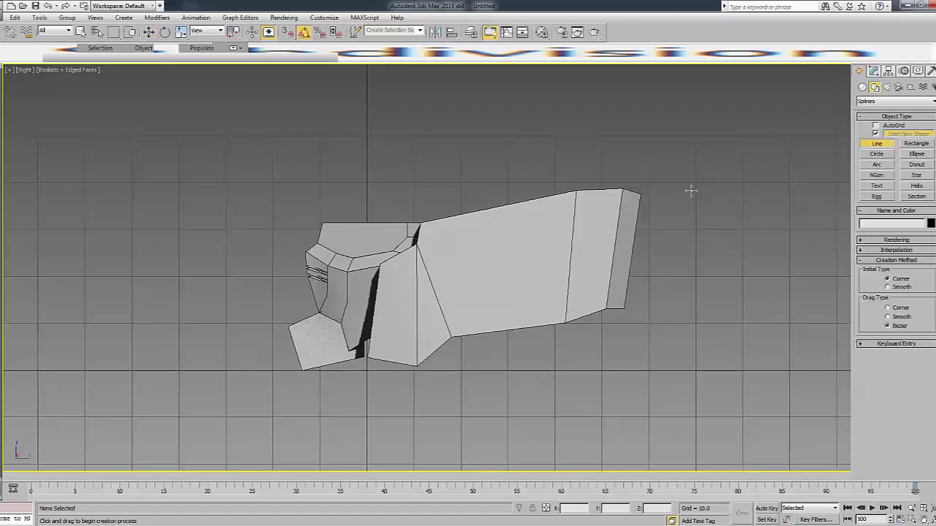
middle_drag(464, 192, 443, 247)
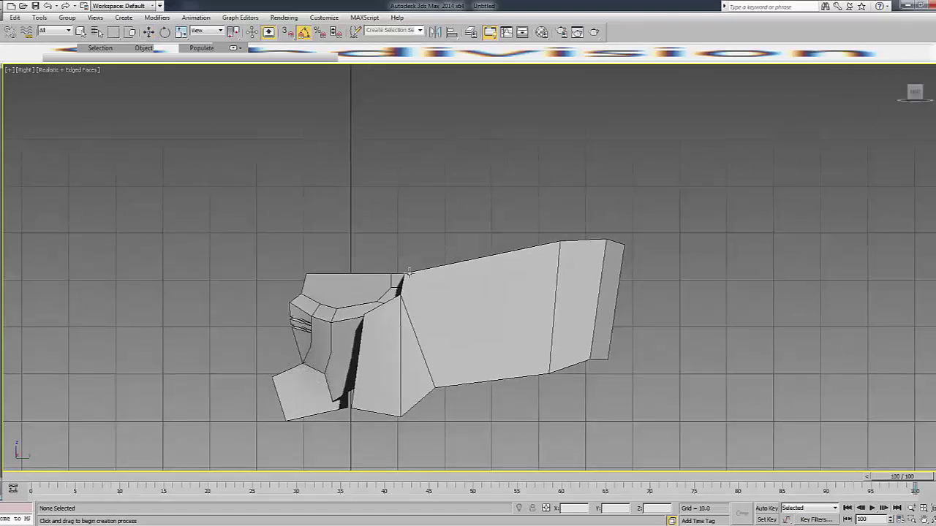
key(F3)
scroll(405, 277, up, 3)
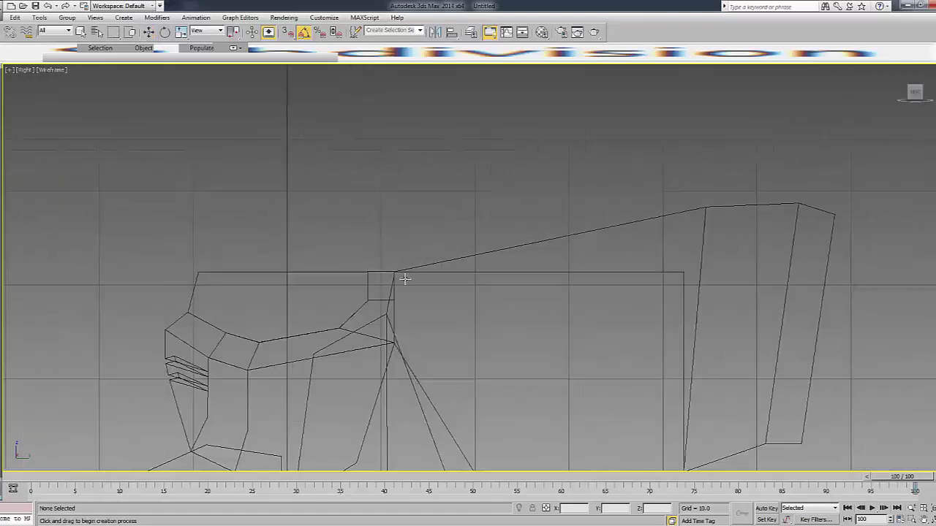
click(157, 272)
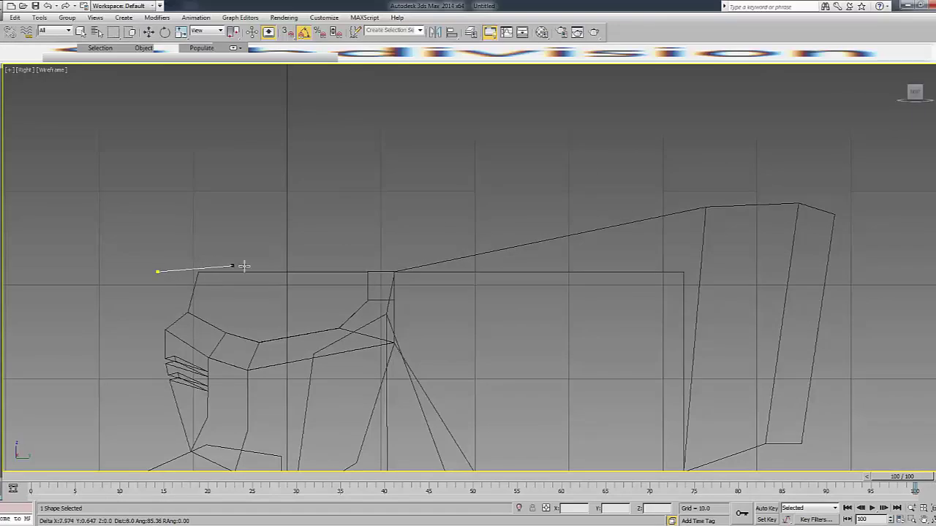
scroll(405, 271, down, 3)
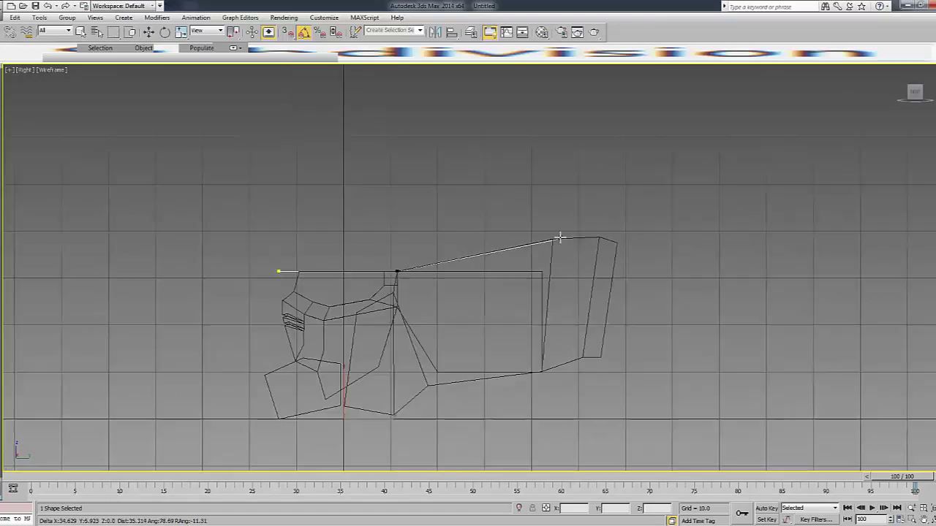
Trace the crest fin outline over the dome and close it at the starting point.
click(553, 239)
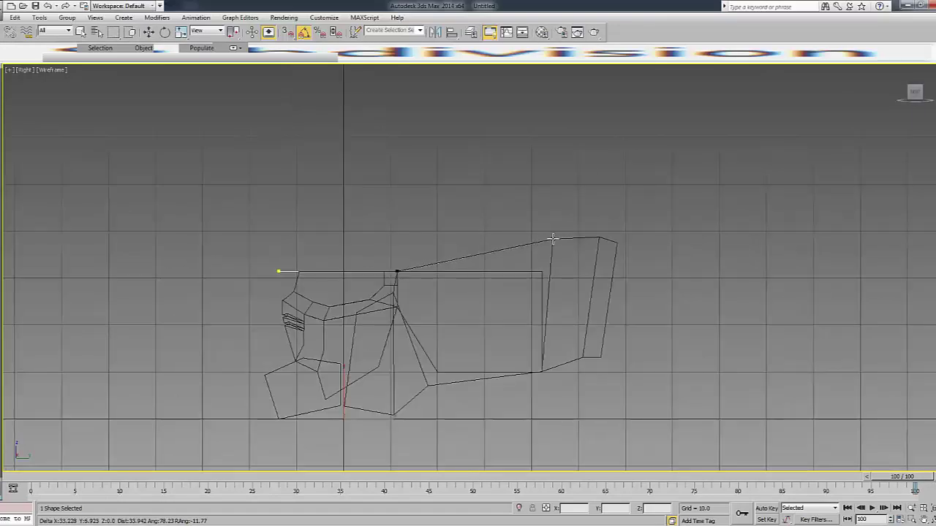
click(598, 238)
click(608, 204)
click(552, 158)
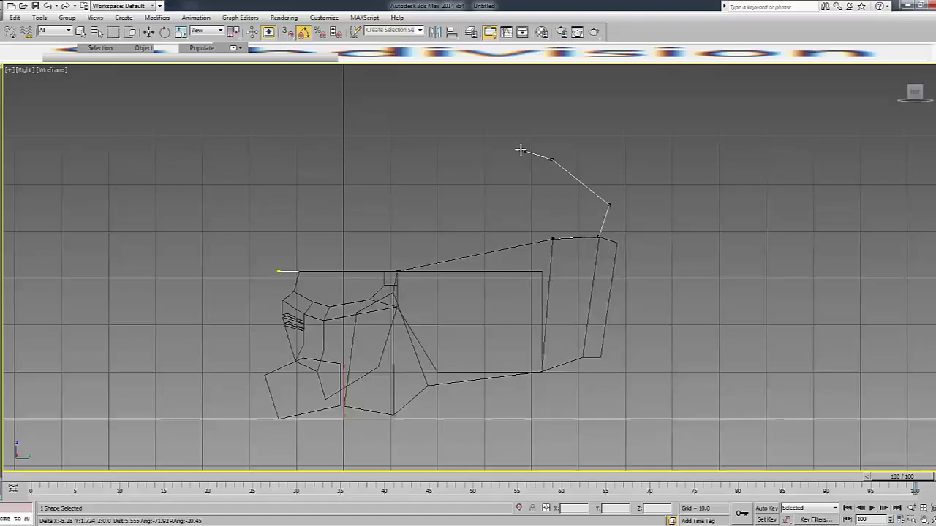
click(451, 129)
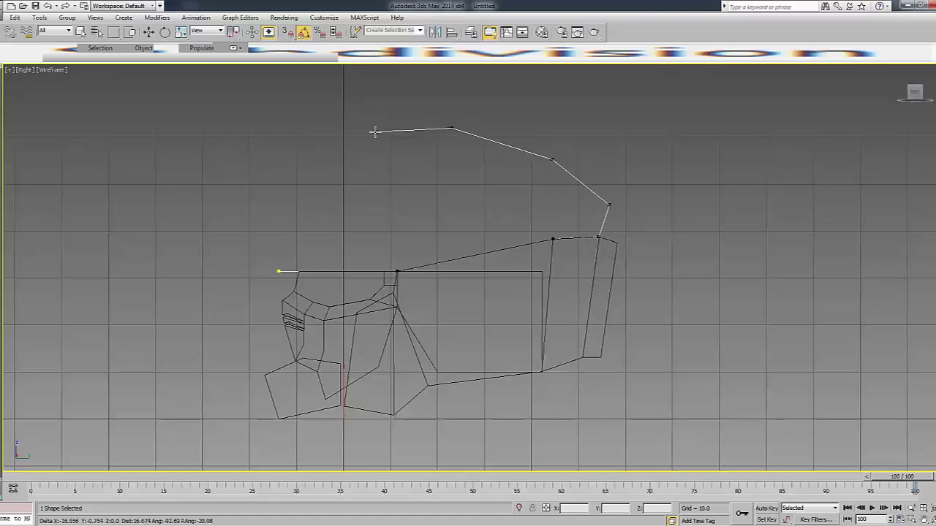
click(370, 134)
click(303, 182)
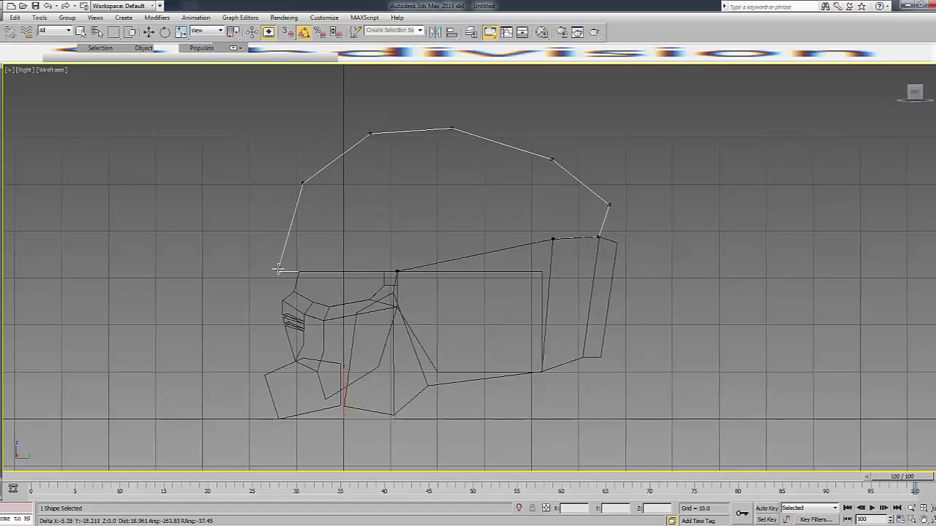
click(280, 228)
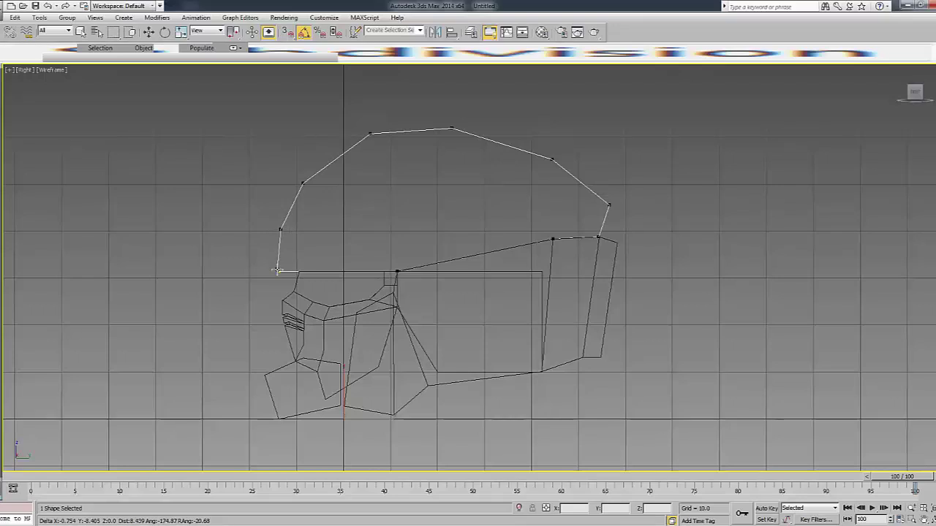
click(279, 271)
key(Return)
Convert the closed fin outline to an Editable Poly plate.
key(w)
key(F3)
right_click(415, 250)
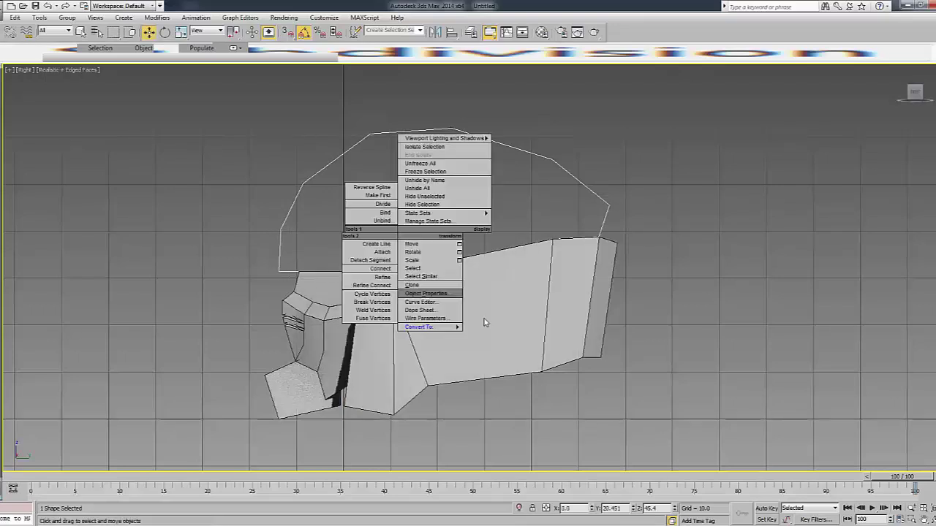
click(505, 342)
key(f)
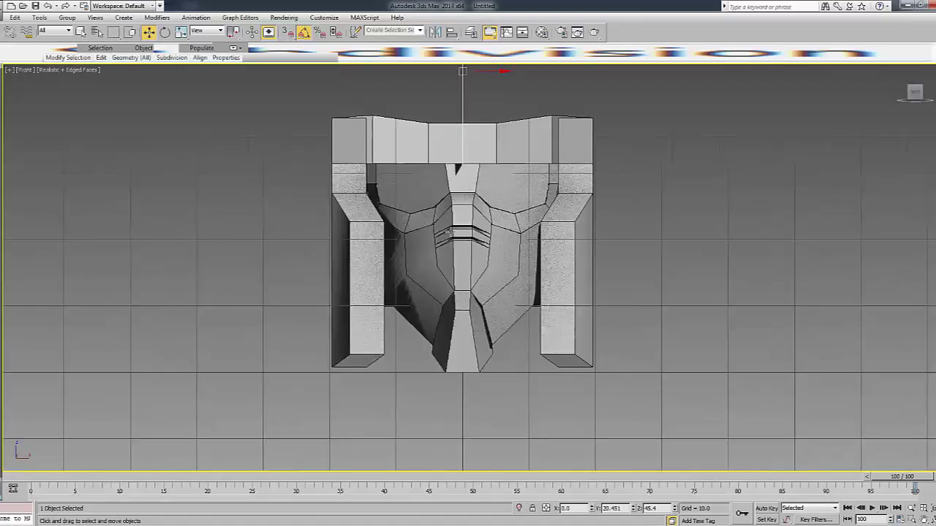
middle_drag(453, 106, 456, 196)
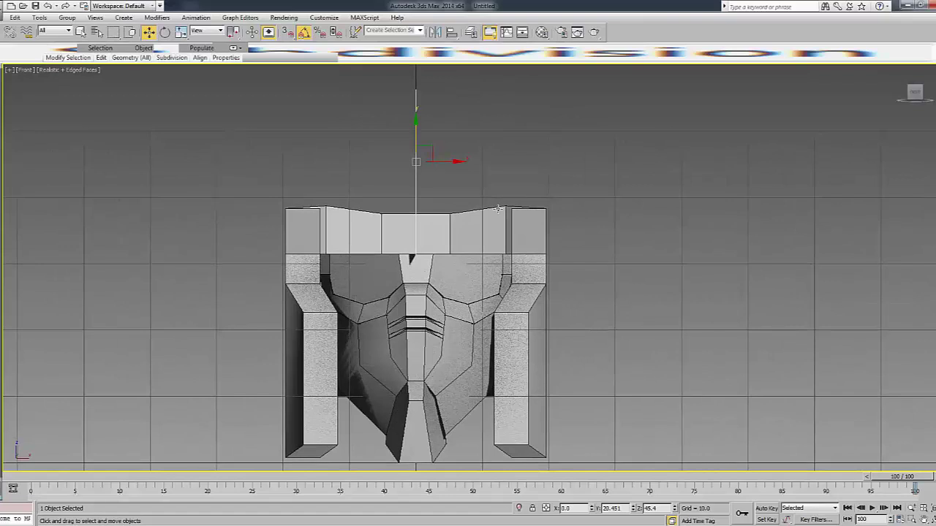
key(1)
key(F3)
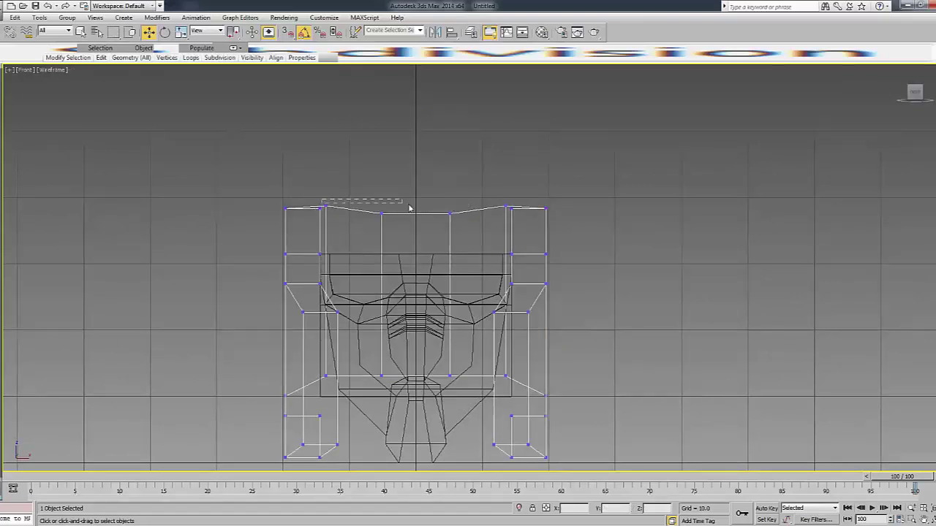
drag(409, 209, 522, 209)
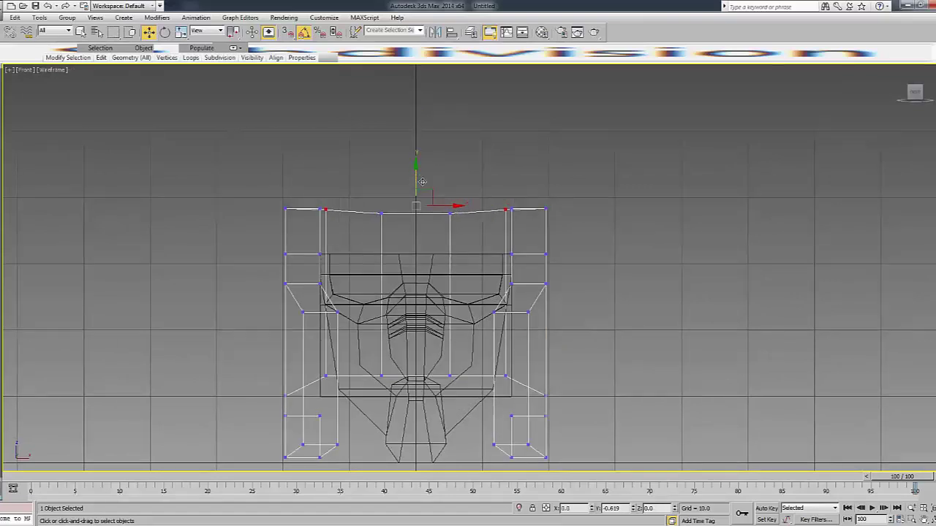
key(F3)
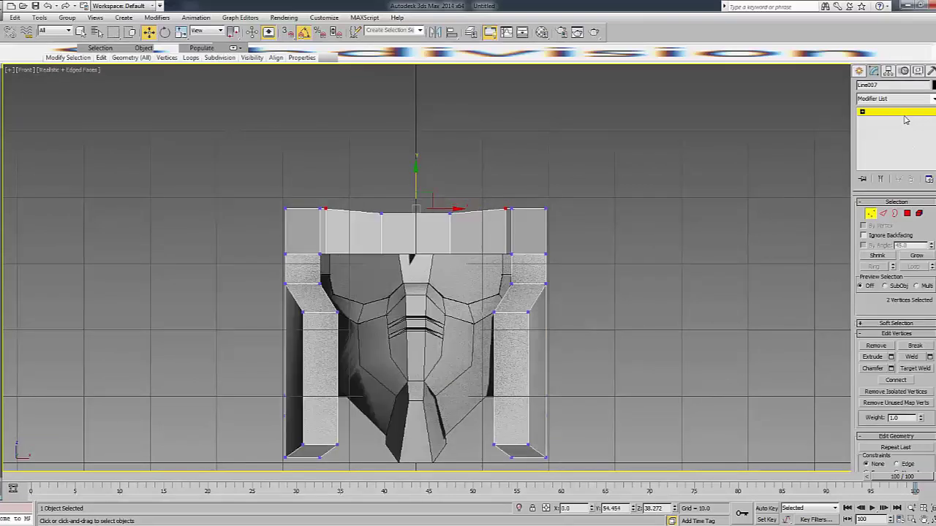
key(1)
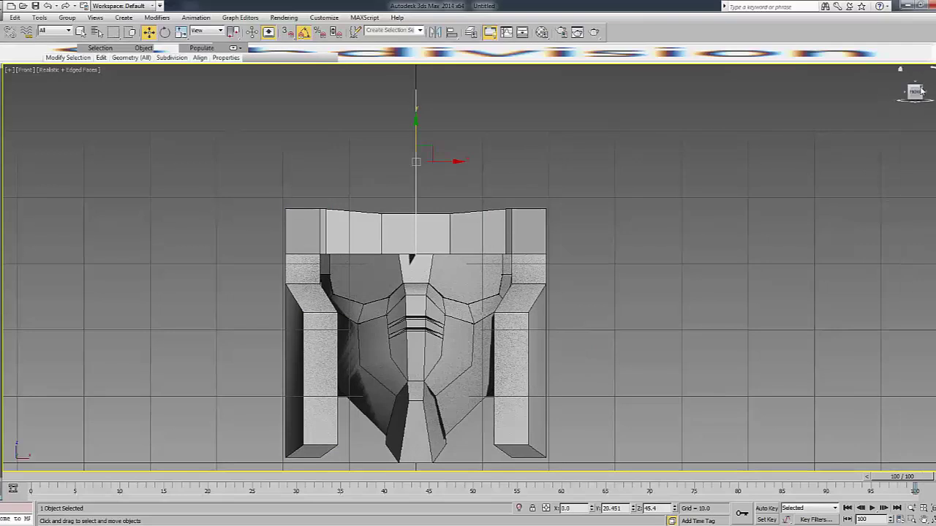
alt+middle_drag(921, 91, 496, 203)
scroll(467, 217, down, 2)
scroll(438, 271, down, 3)
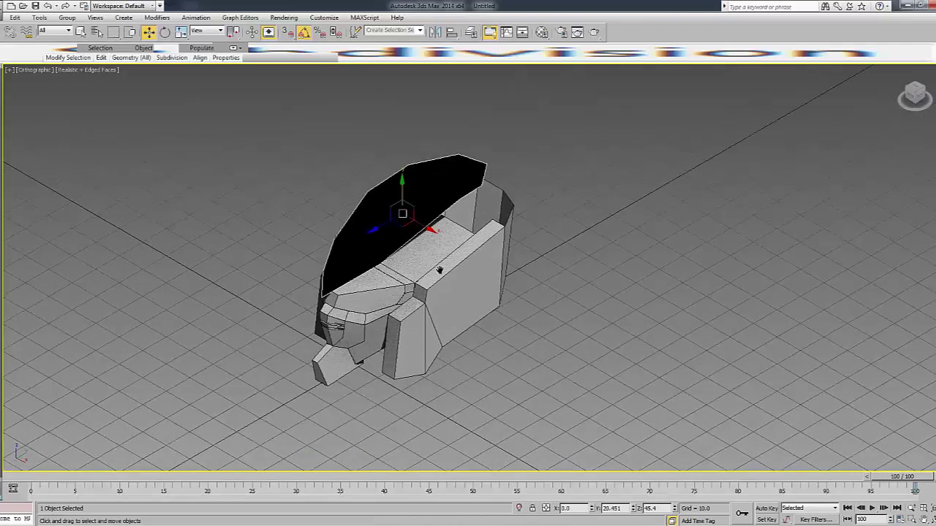
scroll(439, 271, up, 3)
scroll(476, 269, up, 1)
middle_drag(476, 269, 496, 264)
Assign the 01 - Default grey material to the crest plate.
key(m)
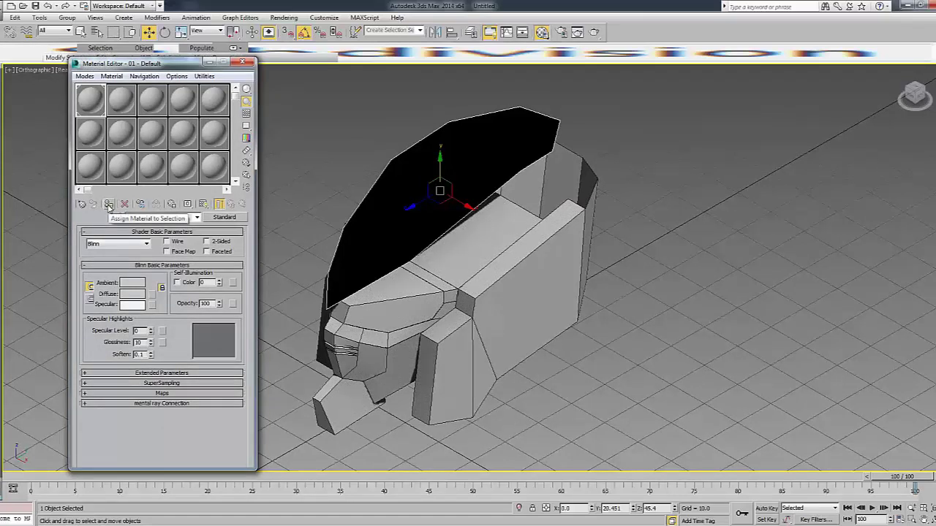
click(108, 204)
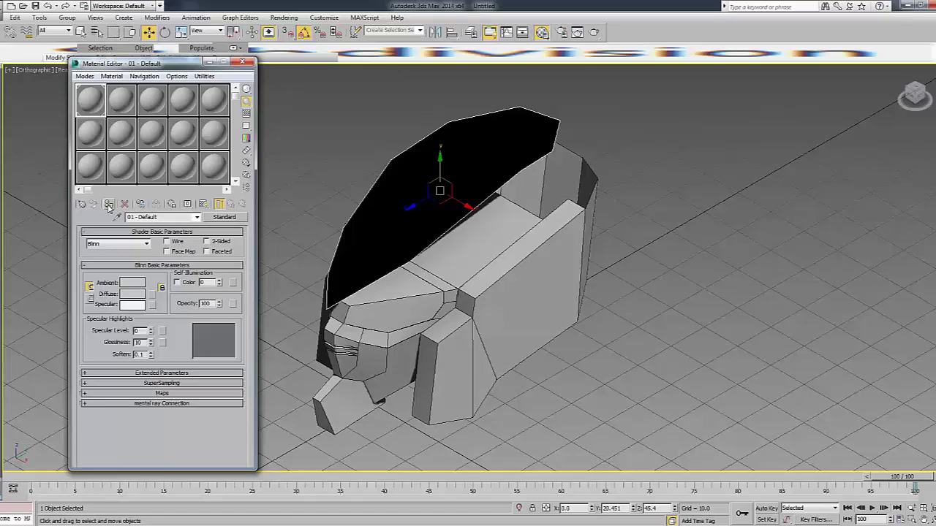
click(108, 207)
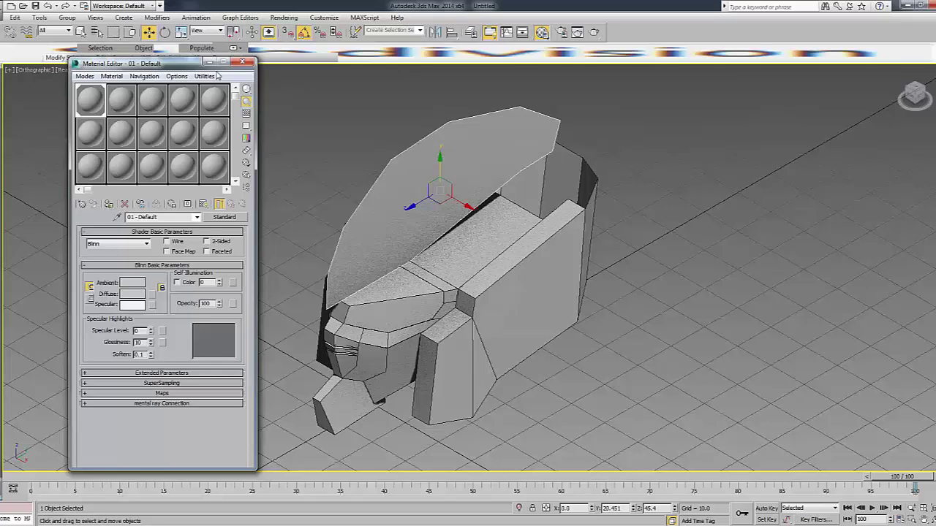
click(242, 62)
Slide the crest plate along X to about 2.75, slightly off-center on the dome.
mouse_move(464, 209)
mouse_down()
mouse_move(529, 248)
mouse_move(467, 212)
mouse_up()
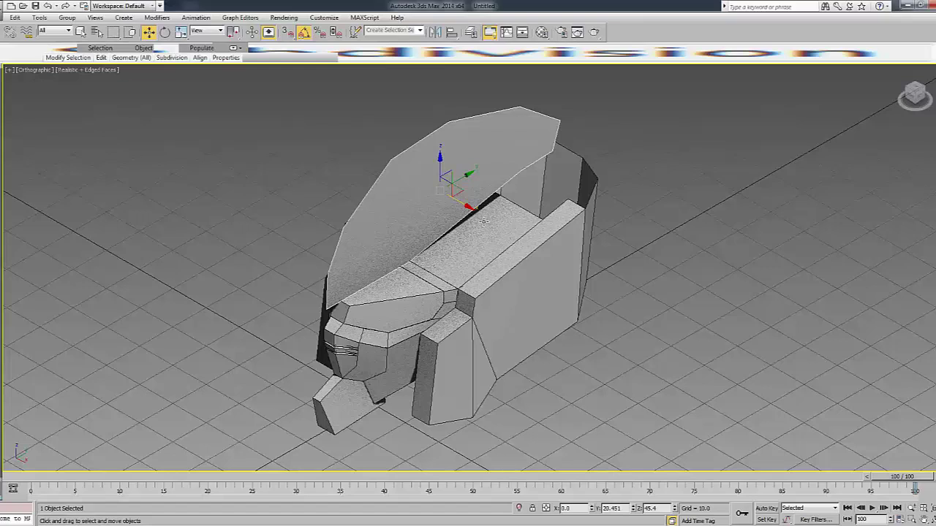
key(4)
click(439, 208)
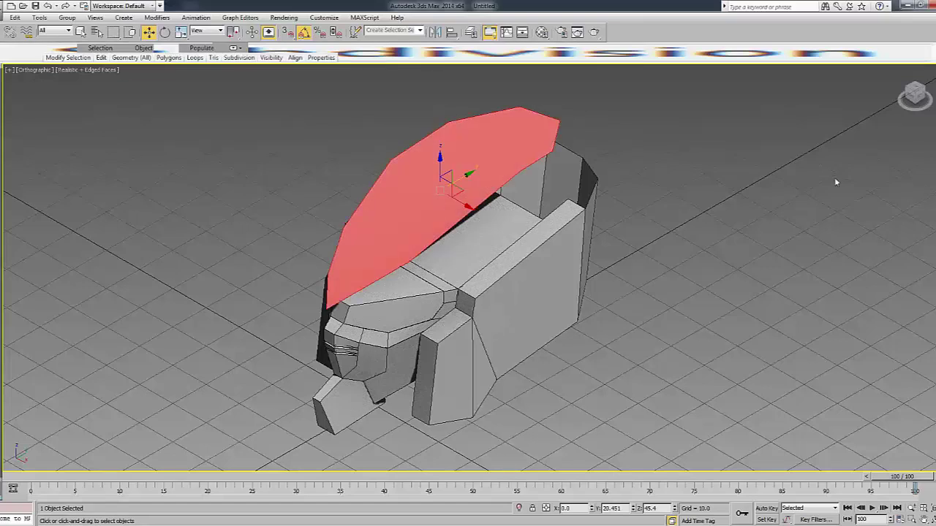
click(881, 115)
drag(460, 199, 469, 203)
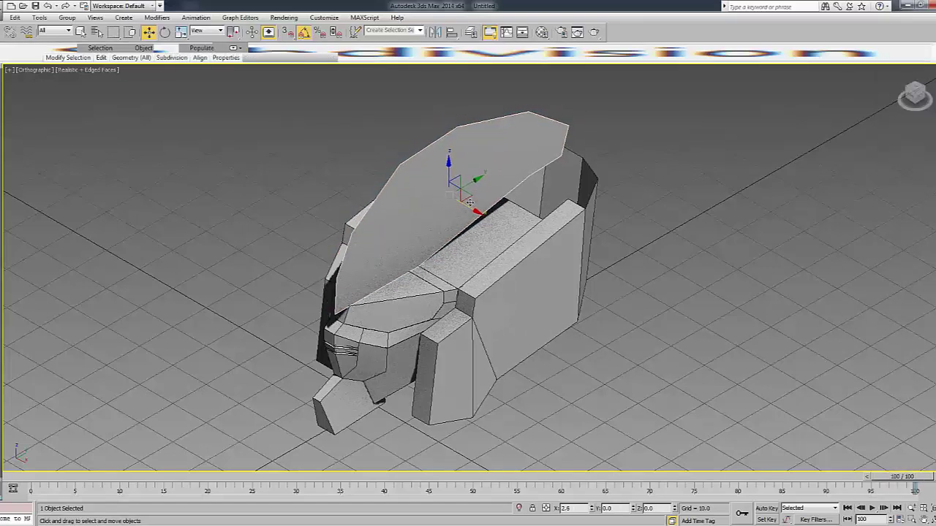
key(4)
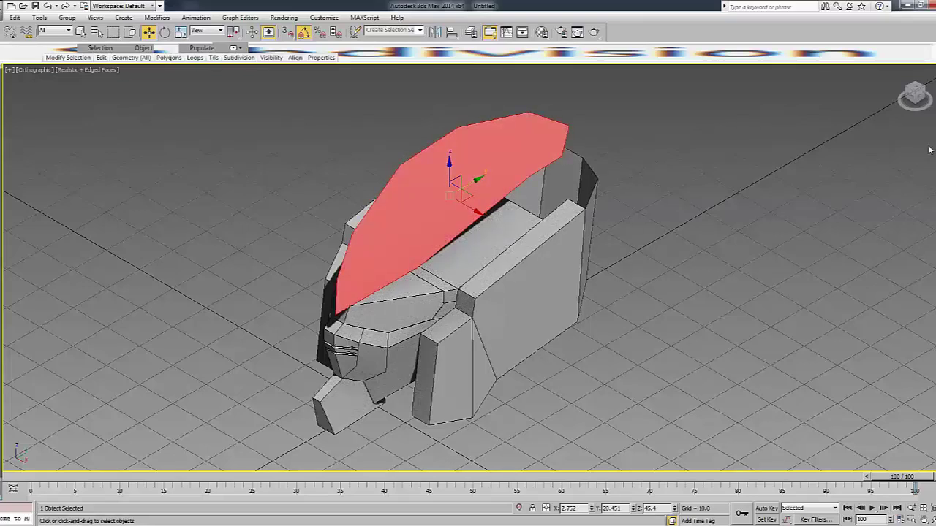
Clone the crest plate as a copy, Line009, and place it beside the original at about 19.9 on X.
click(903, 114)
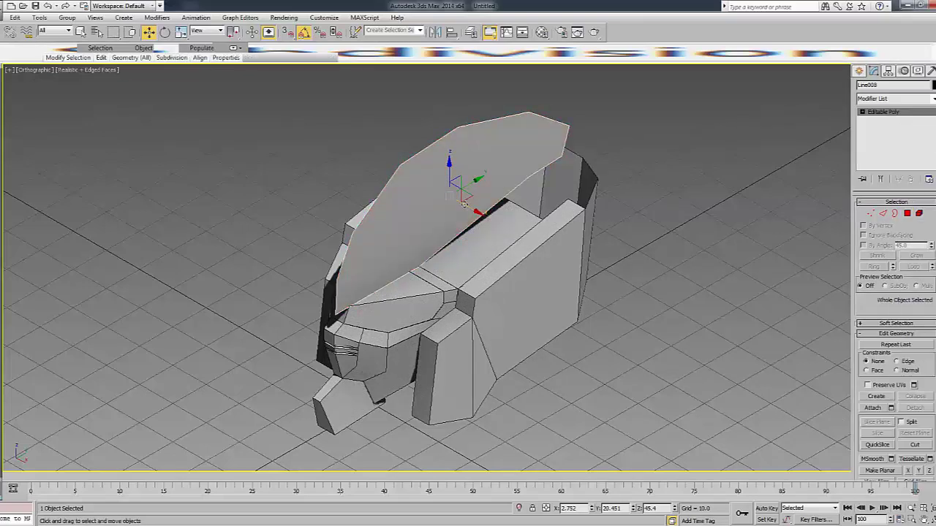
drag(473, 208, 522, 221)
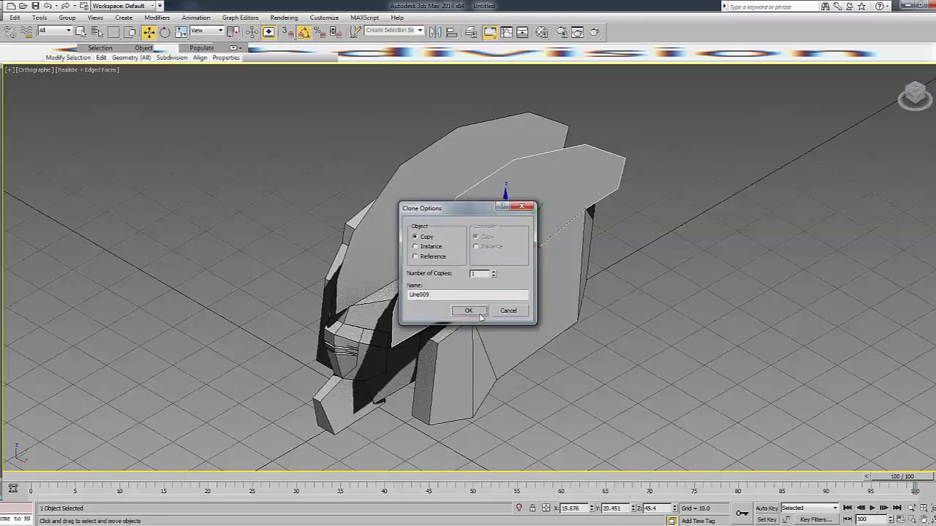
click(469, 312)
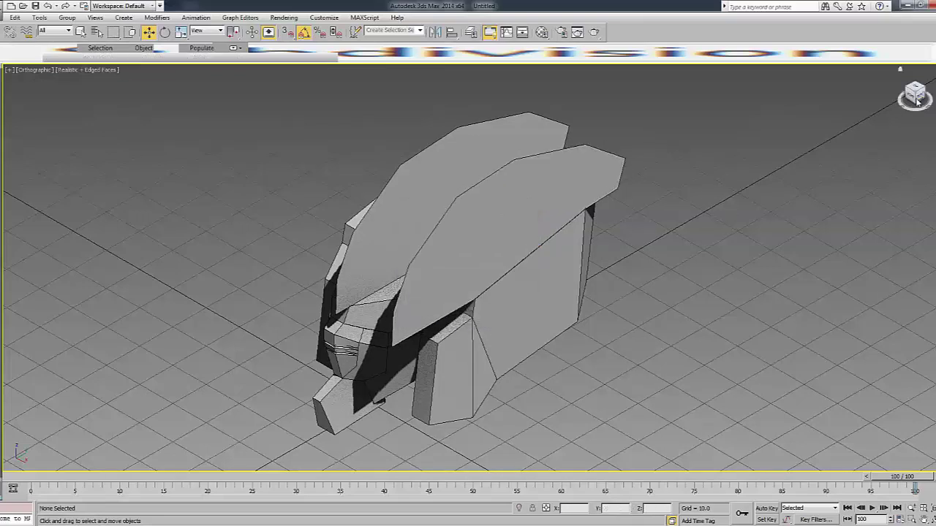
drag(454, 217, 452, 196)
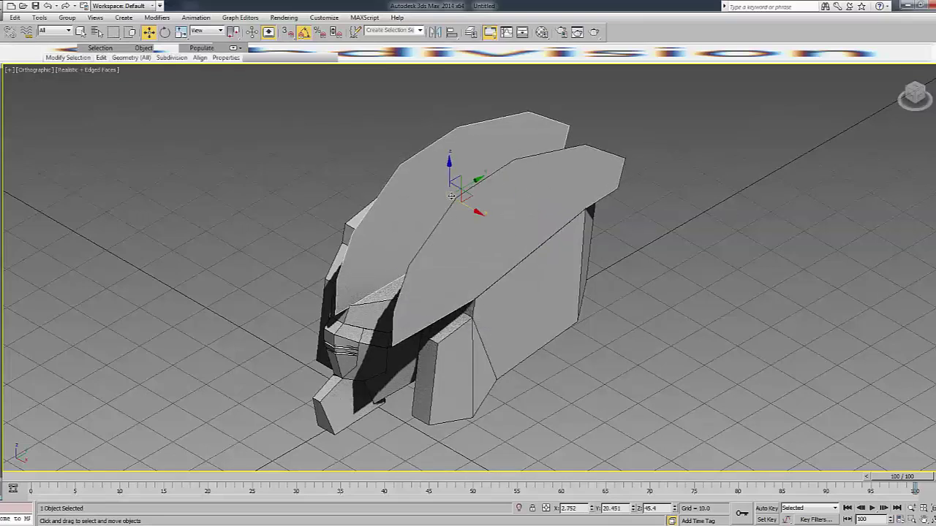
key(4)
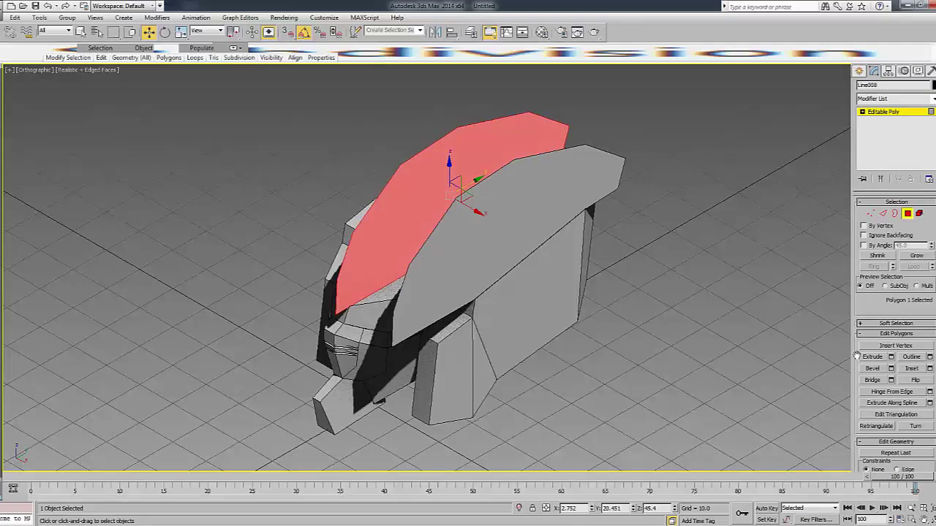
Attach the second crest plate into the first and select the plates' faces.
click(884, 111)
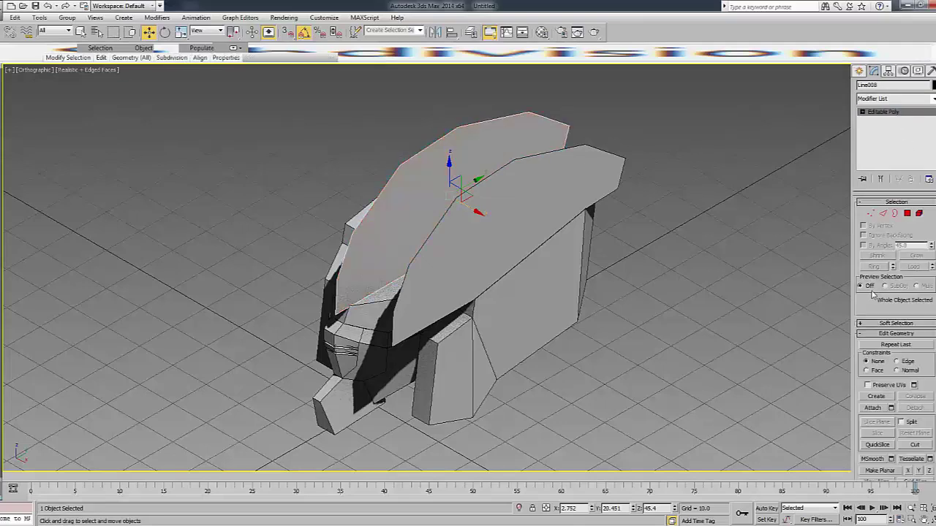
click(872, 407)
click(556, 183)
key(4)
click(527, 248)
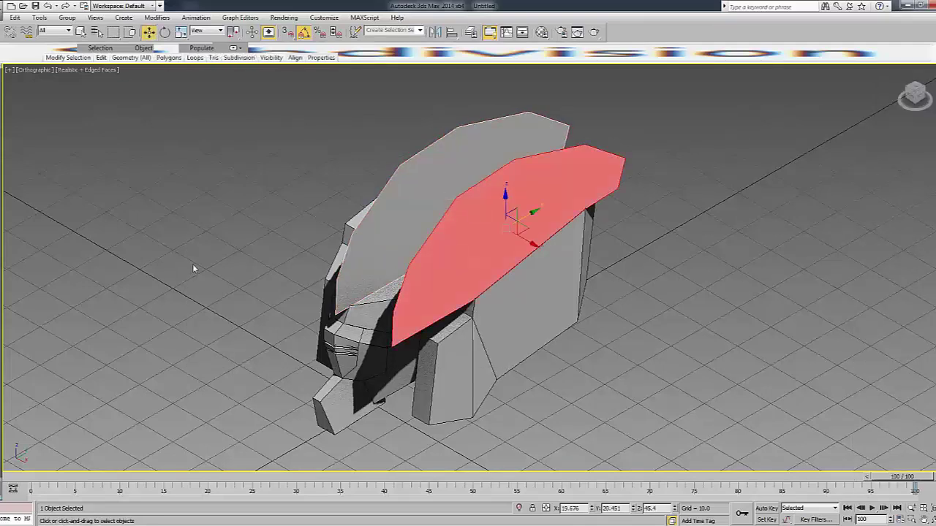
ctrl+click(431, 208)
click(506, 229)
click(463, 240)
click(461, 242)
click(461, 242)
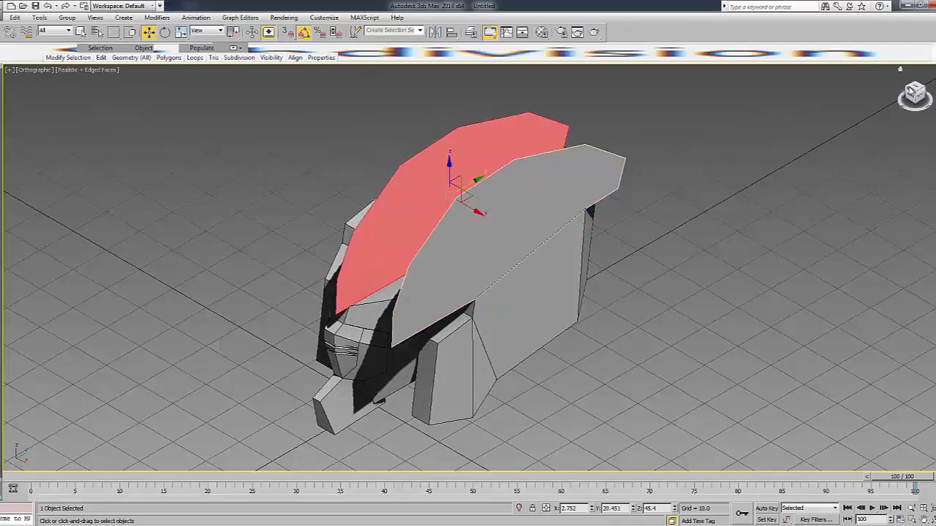
Select both plates' faces and try bridging their borders, then undo the bridge.
click(908, 91)
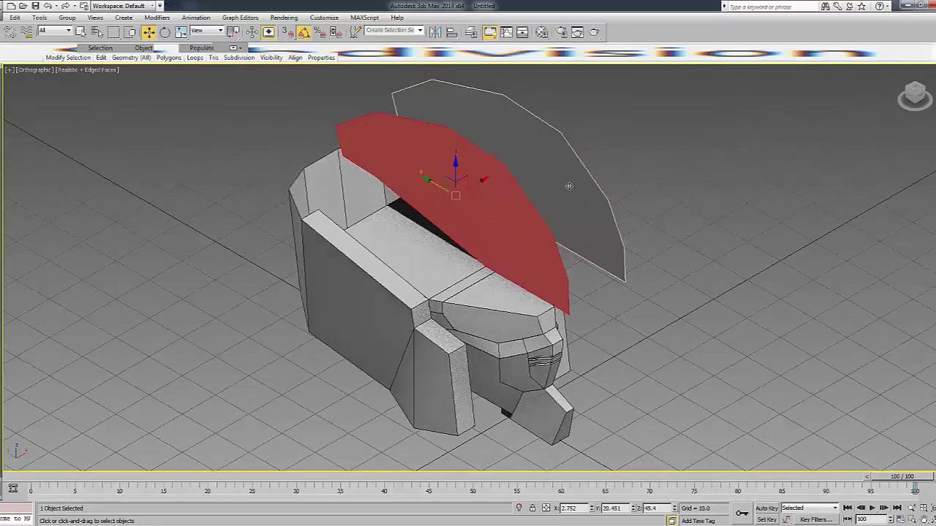
drag(628, 169, 460, 262)
key(ctrl+a)
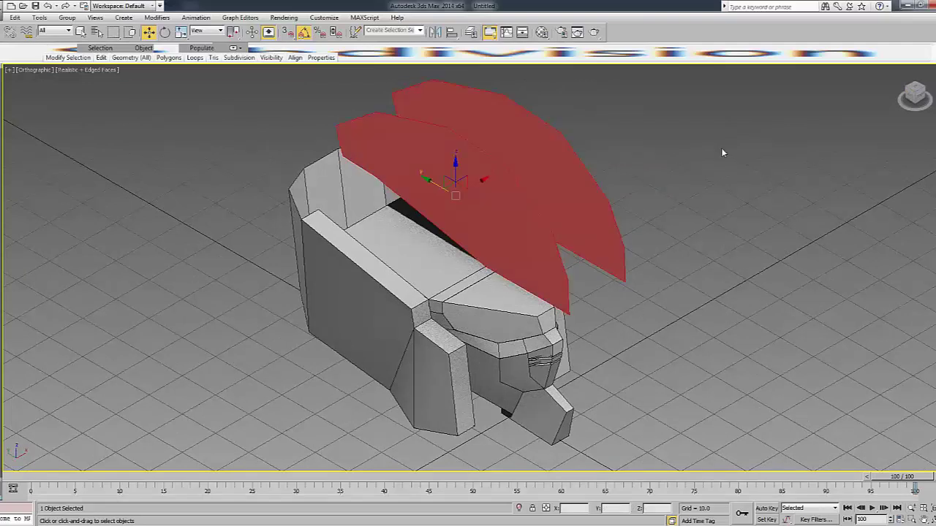
click(916, 89)
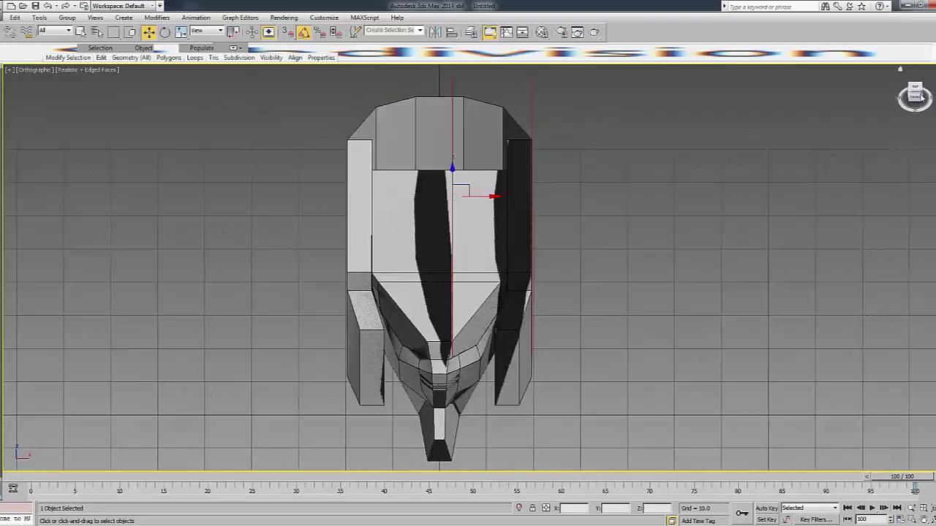
drag(924, 97, 402, 213)
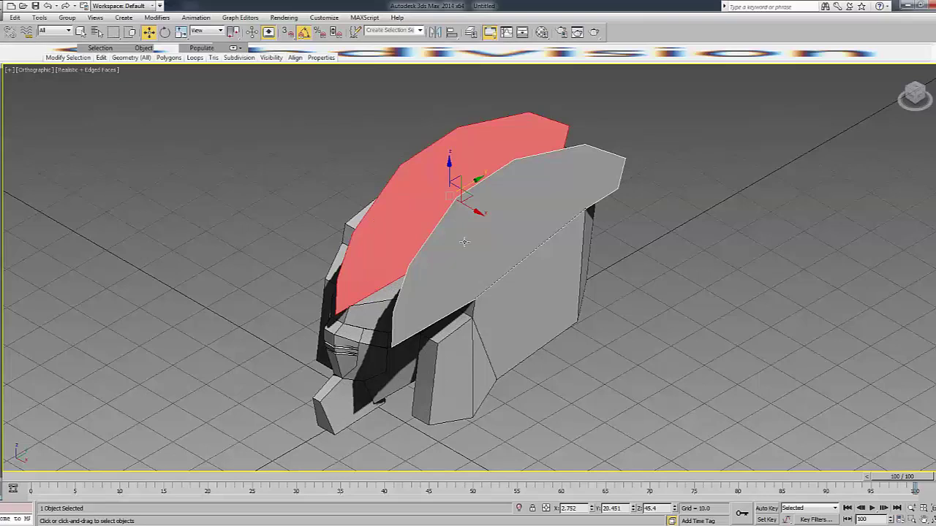
key(3)
click(880, 369)
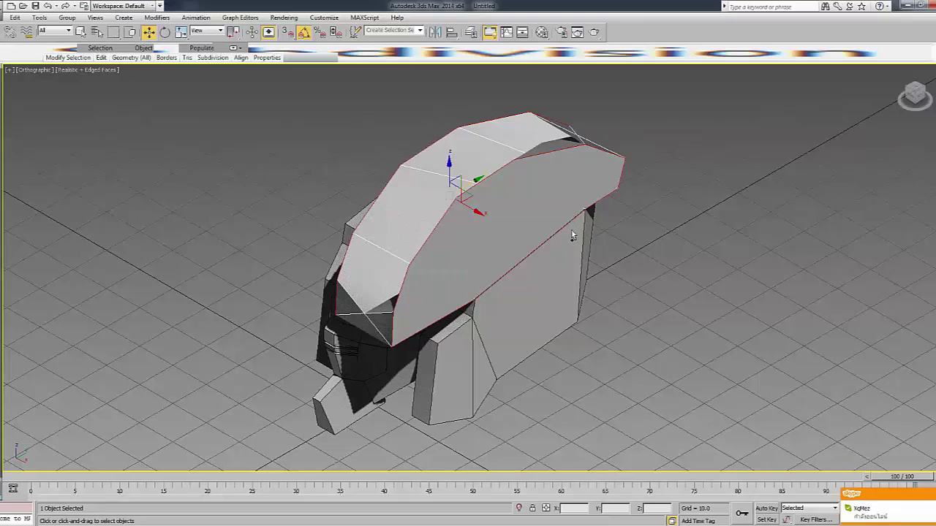
key(ctrl+z)
key(4)
key(F3)
key(F3)
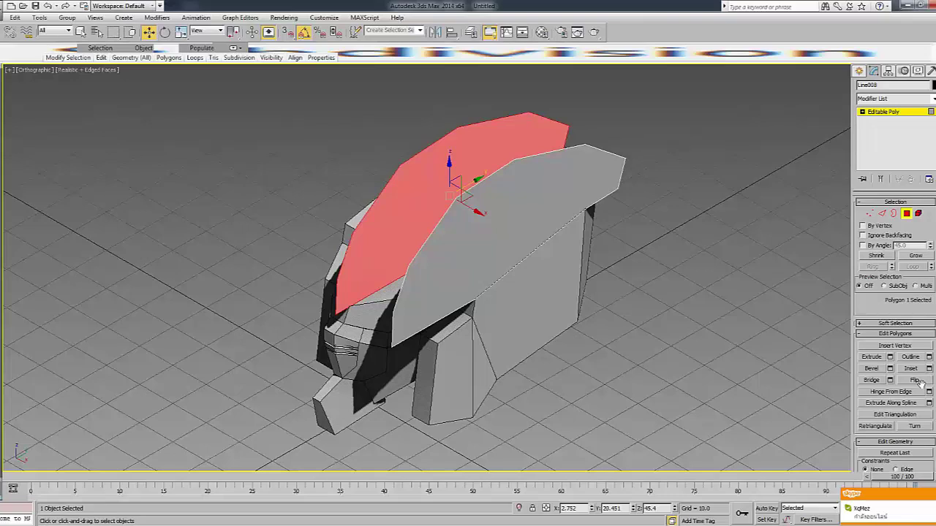
Flip the selected plate face's normals, then select the panel face and enter Vertex level.
click(923, 380)
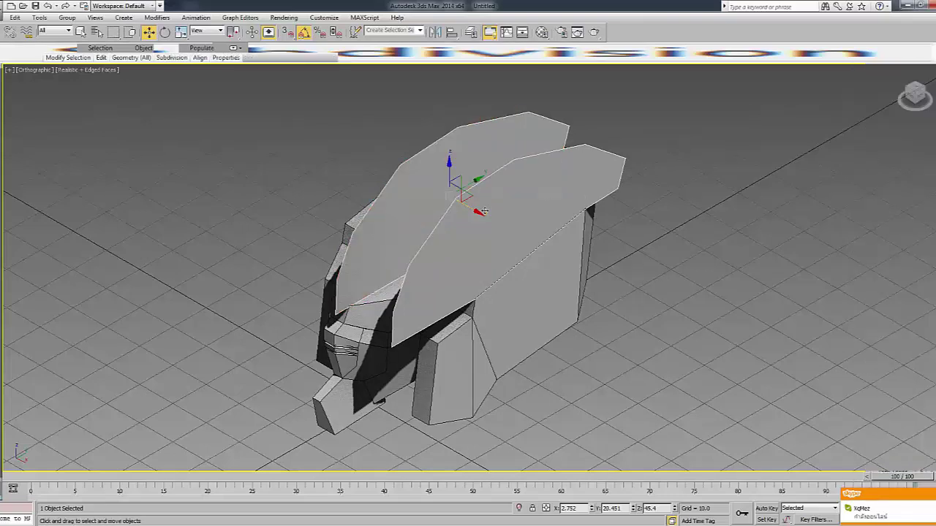
key(e)
click(878, 156)
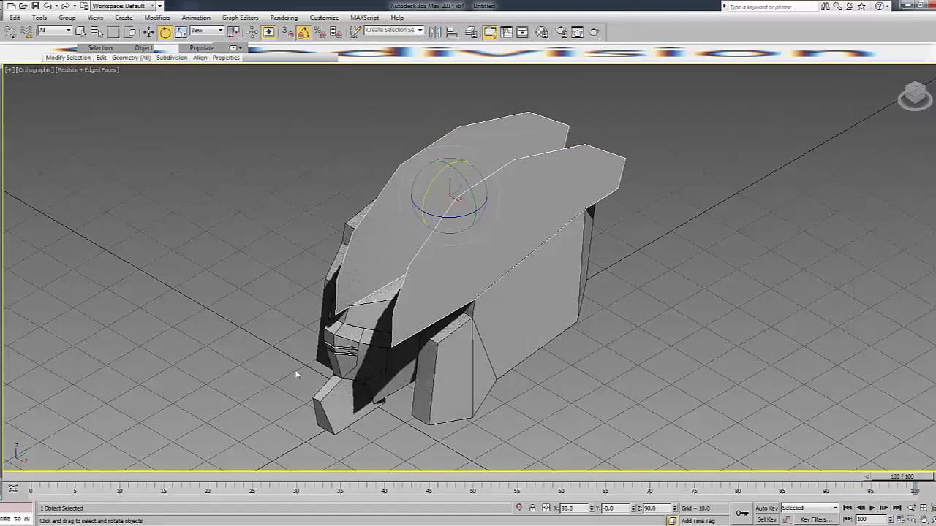
key(4)
click(470, 261)
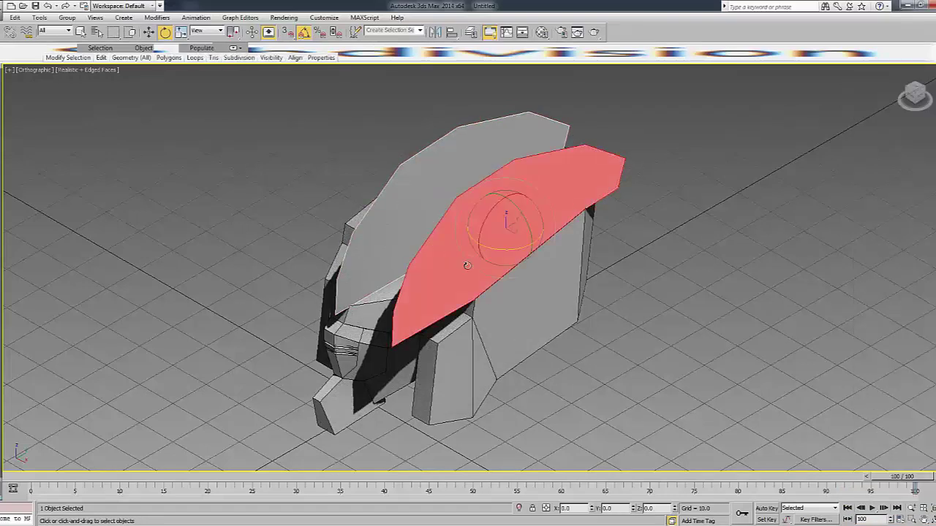
key(1)
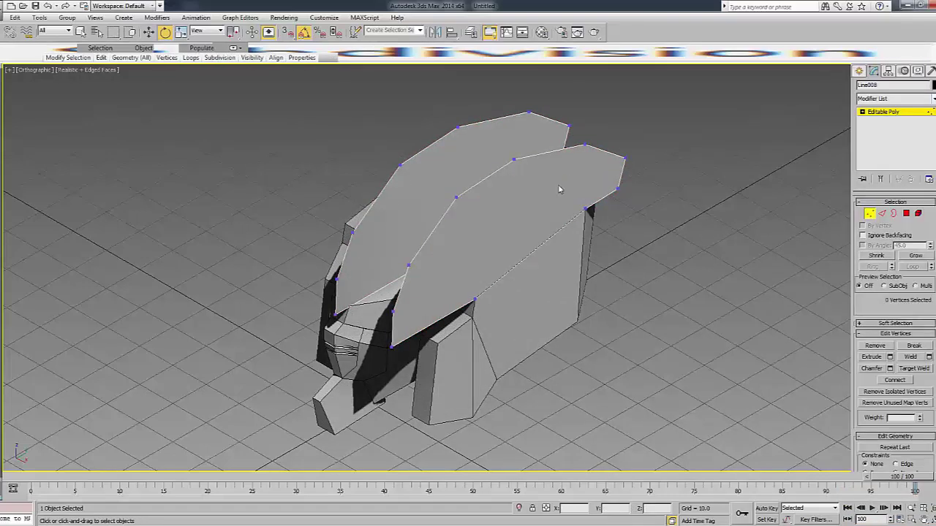
Select the vertices along the side panel's curved outer rim.
drag(424, 256, 376, 361)
key(F3)
ctrl+click(455, 198)
ctrl+click(514, 159)
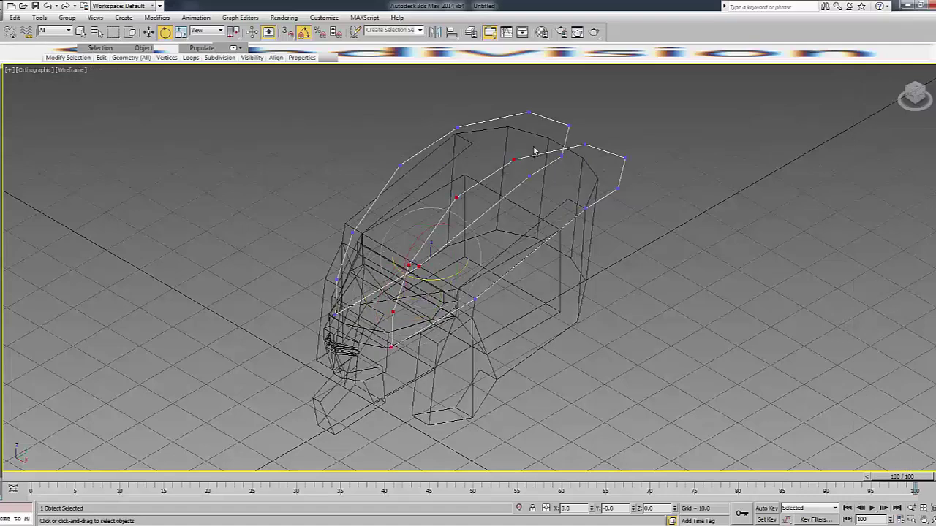
ctrl+click(584, 146)
ctrl+click(623, 157)
key(F3)
ctrl+click(618, 189)
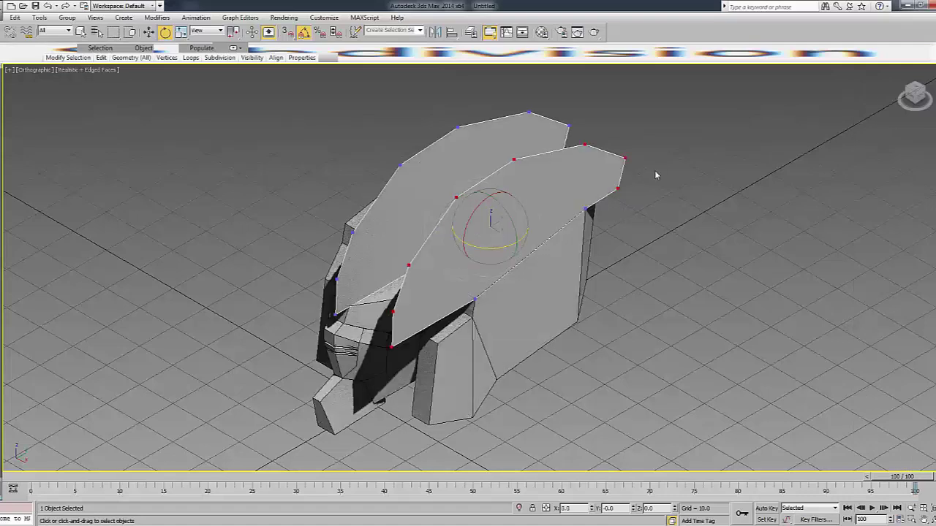
In the side view, Shift+Scale the rim vertices into a smaller inner loop, retrying once.
click(920, 101)
key(r)
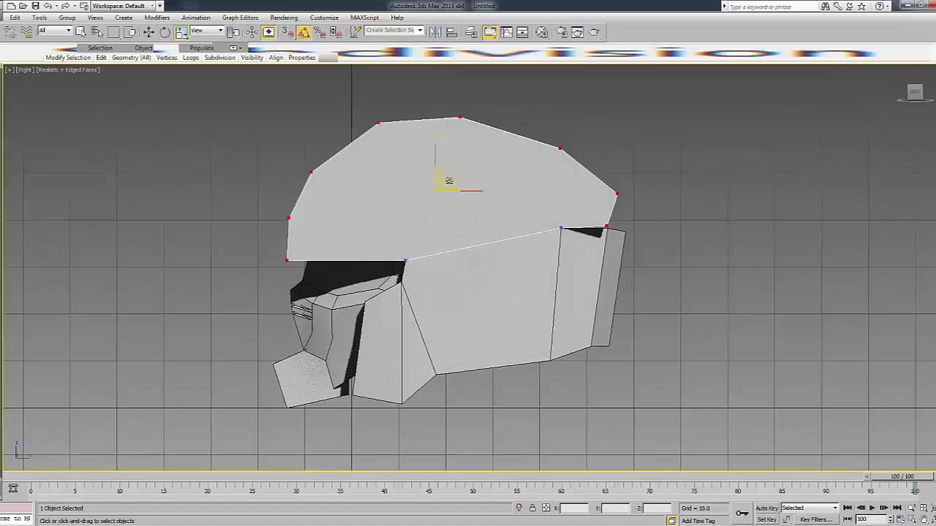
shift+drag(448, 180, 443, 206)
key(w)
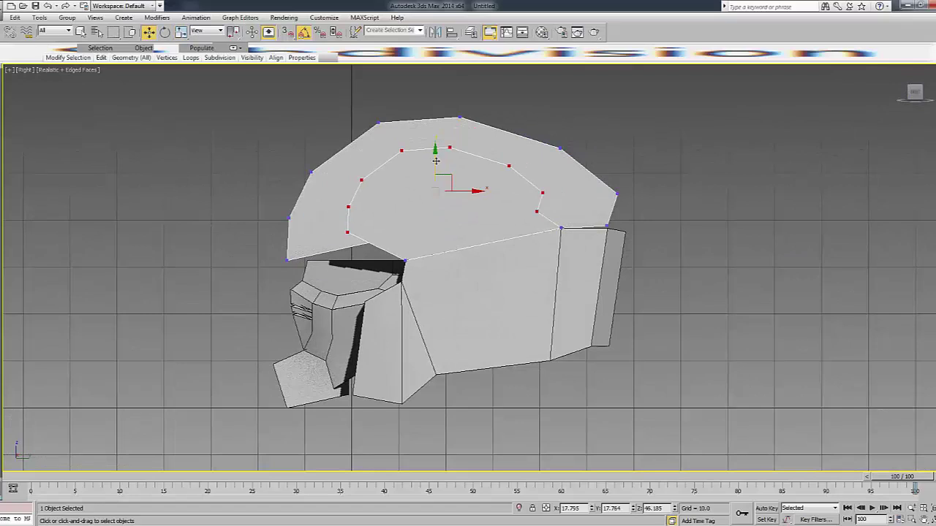
key(F3)
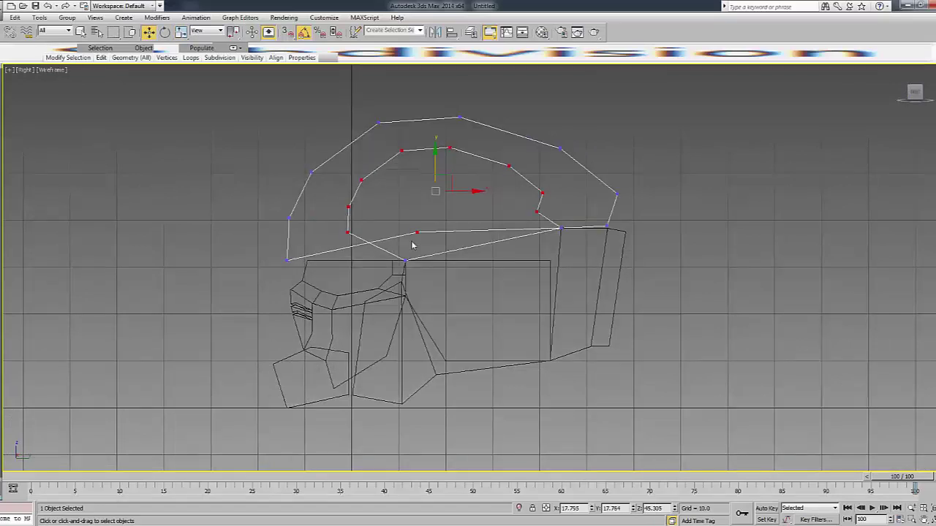
key(ctrl+z)
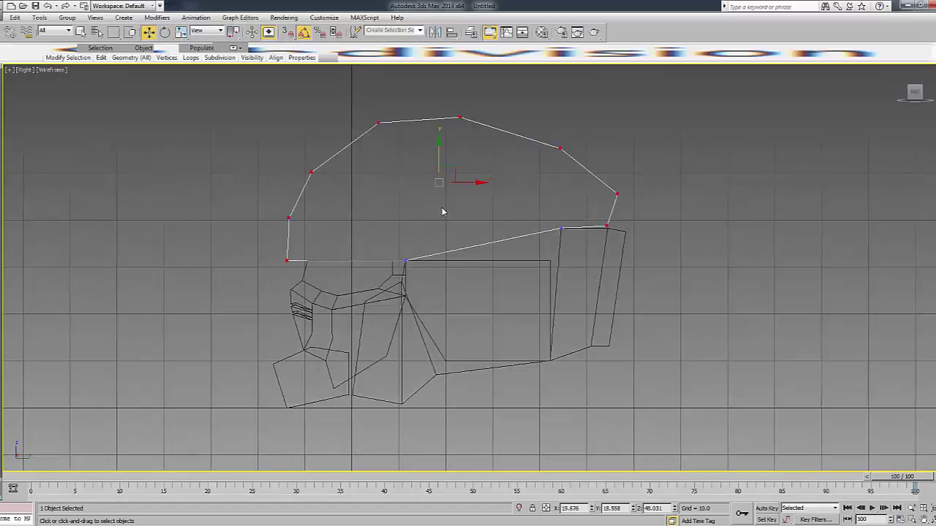
key(r)
shift+drag(451, 162, 443, 182)
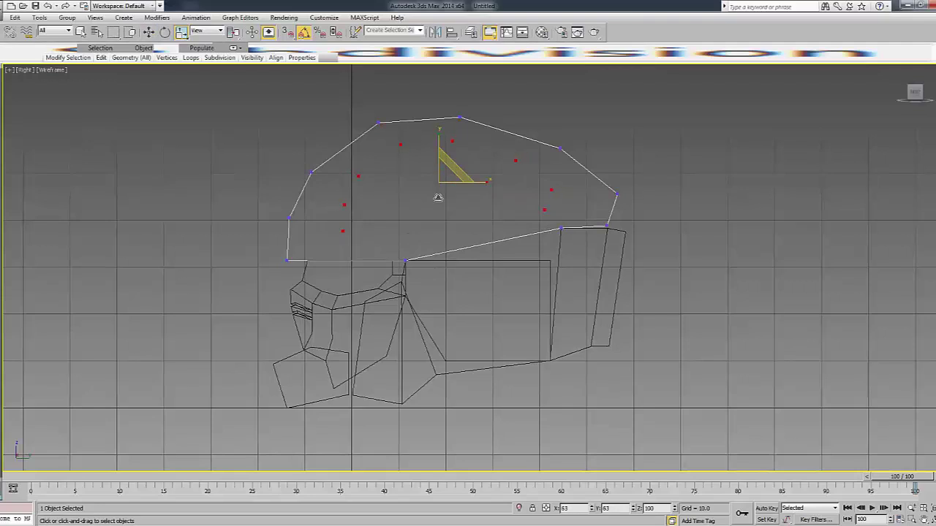
click(533, 242)
mouse_move(454, 171)
shift+mouse_down()
mouse_move(431, 198)
mouse_move(446, 198)
shift+mouse_up()
key(w)
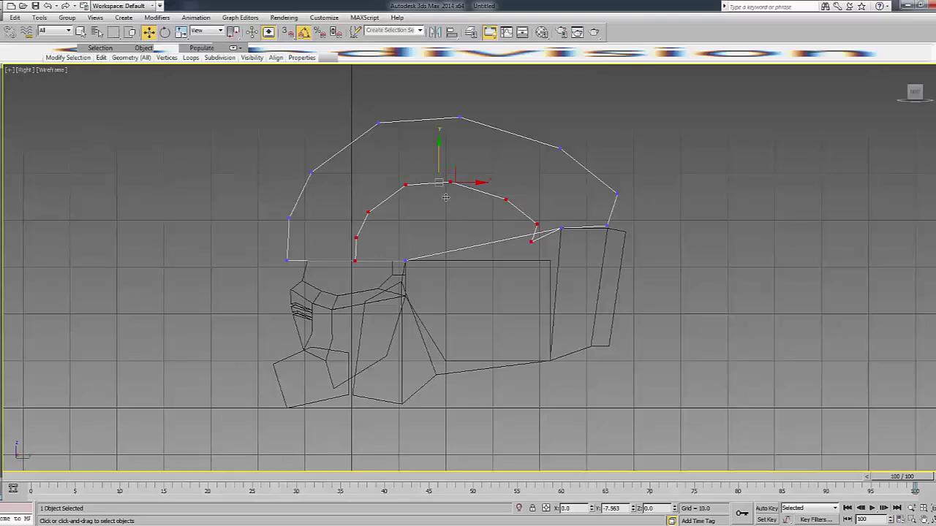
Raise the inner-arc vertices (right end, top pair, left and right) to follow the rim.
drag(491, 270, 545, 231)
drag(540, 195, 523, 194)
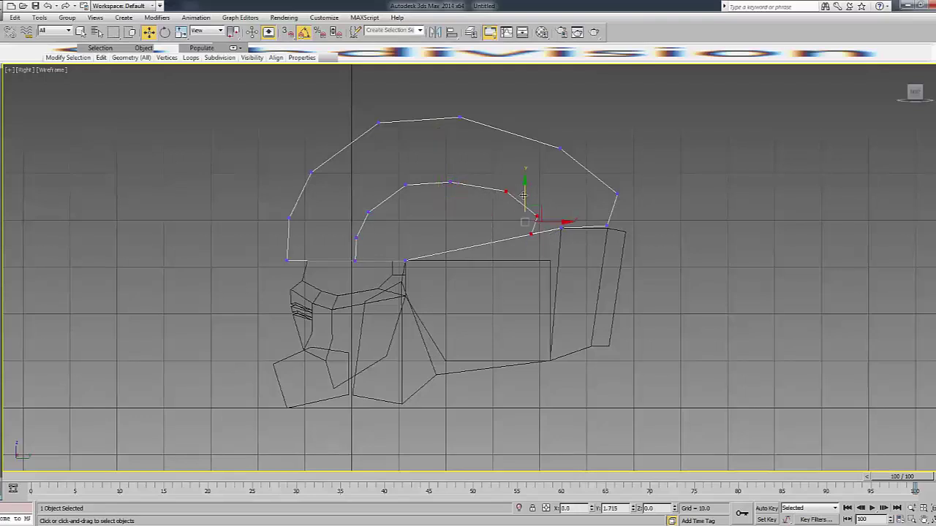
drag(491, 234, 542, 180)
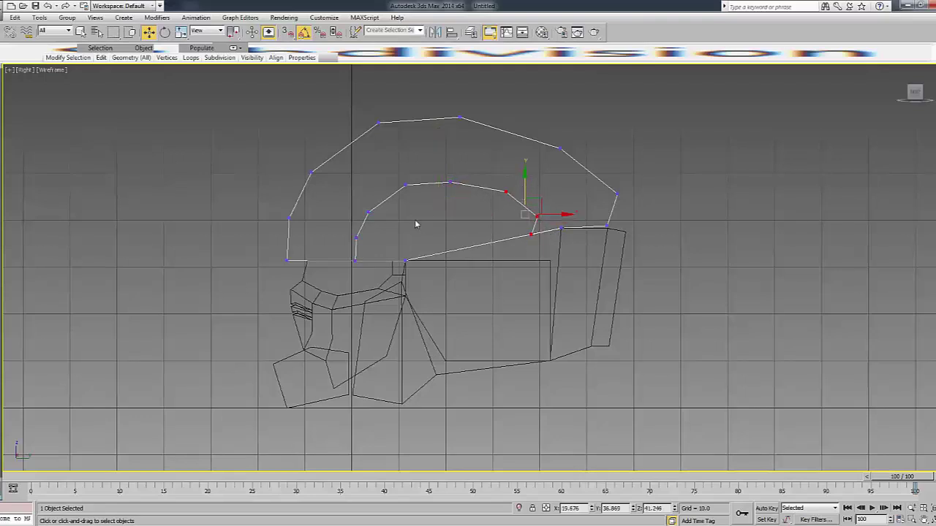
drag(418, 201, 420, 207)
drag(532, 155, 530, 152)
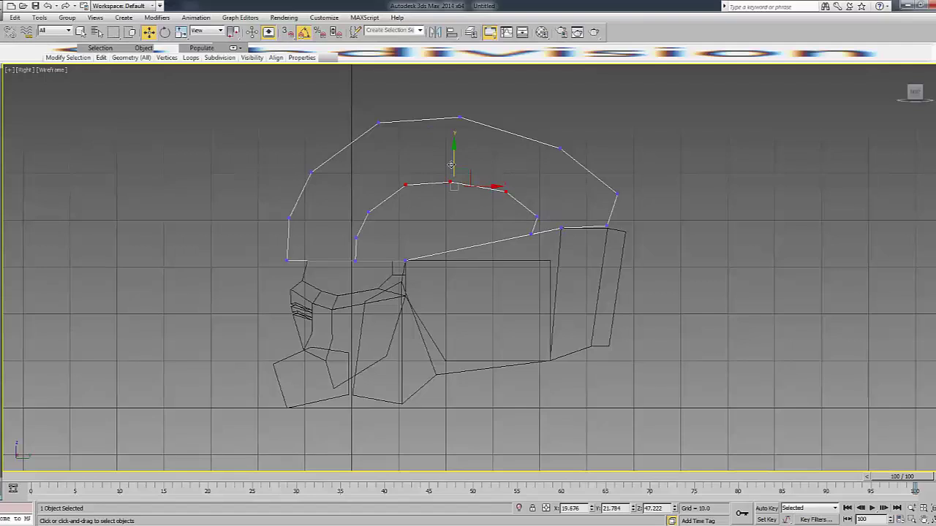
drag(450, 183, 450, 172)
click(368, 212)
drag(370, 188, 370, 172)
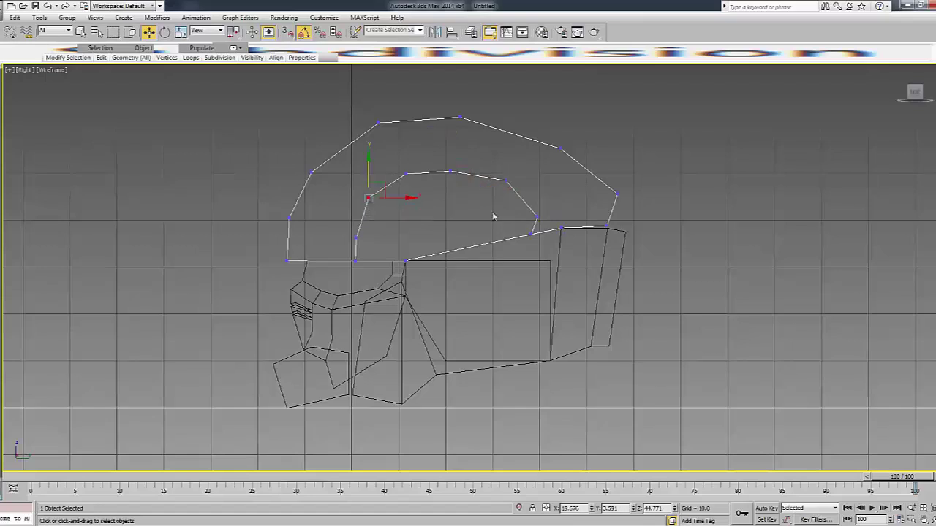
click(537, 215)
drag(539, 199, 540, 188)
key(F3)
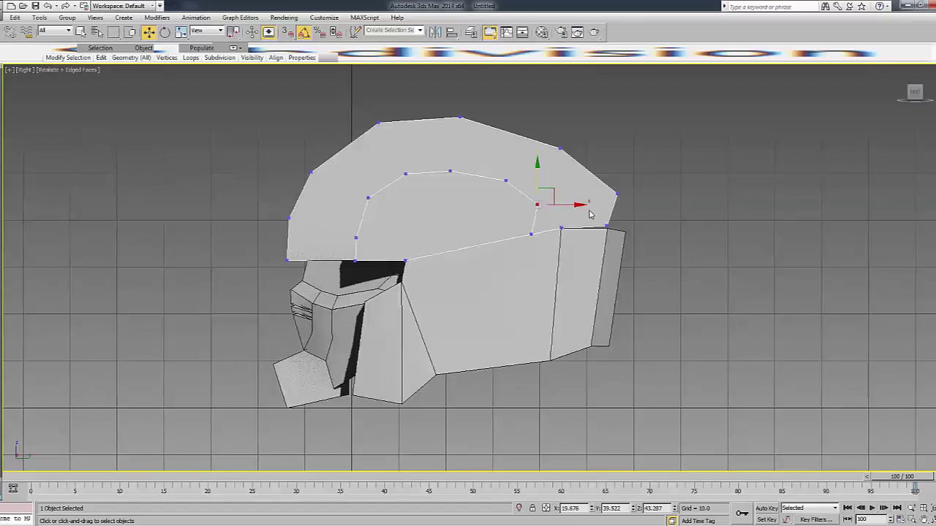
Nudge the panel's back-corner vertex and shift the top rim vertex slightly right.
click(607, 227)
drag(606, 200, 608, 202)
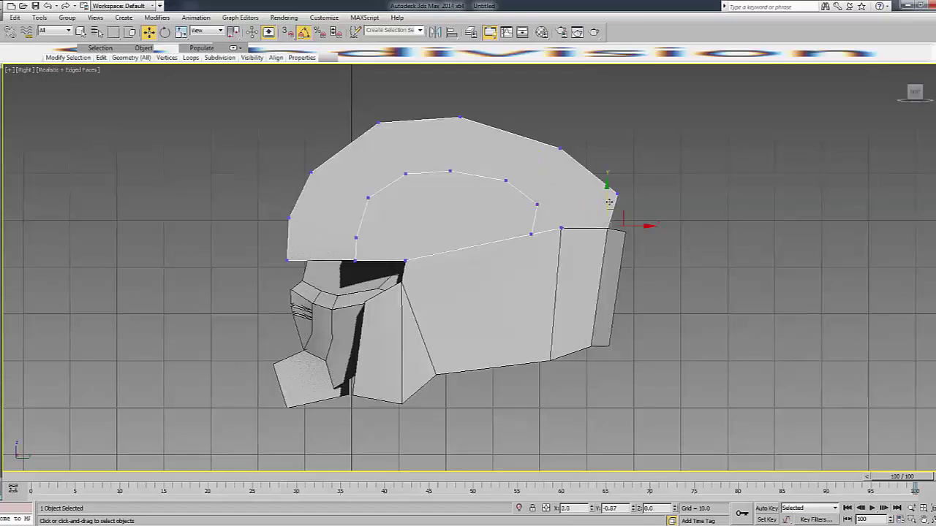
key(F3)
click(559, 147)
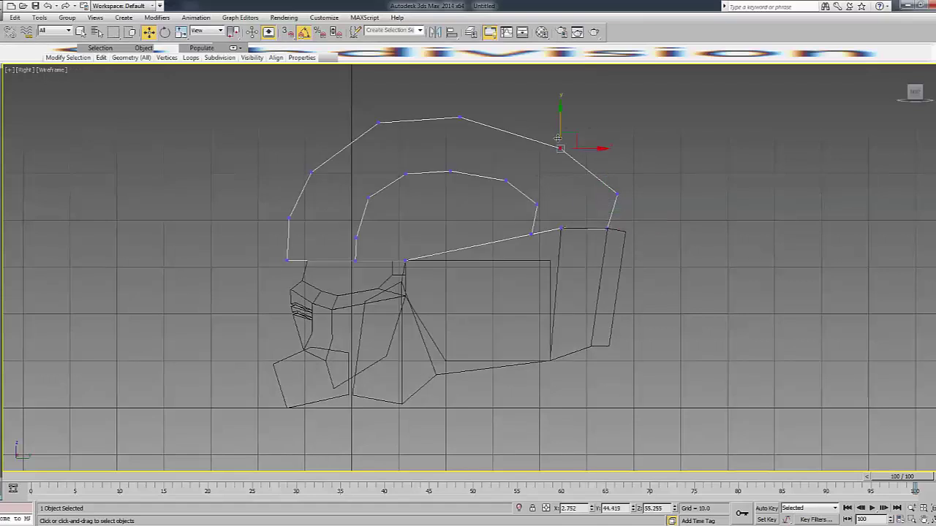
click(460, 116)
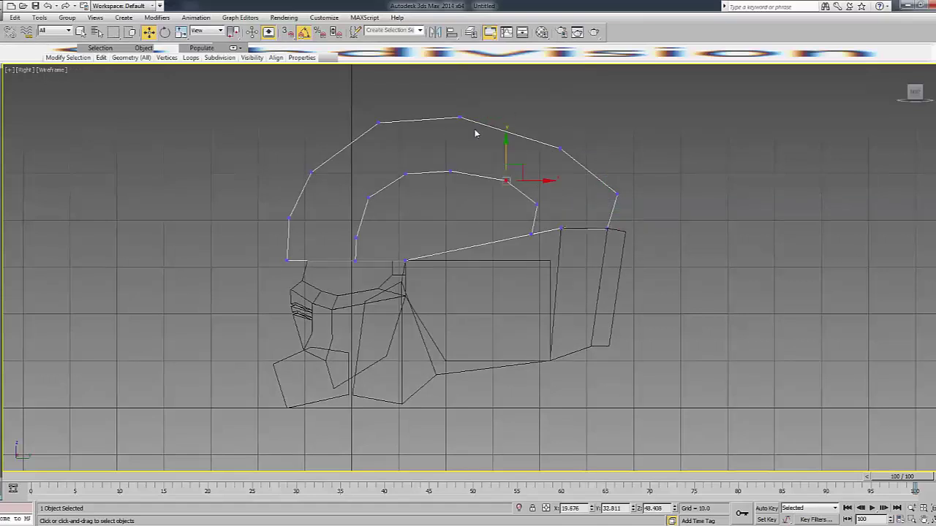
drag(464, 115, 476, 113)
key(F3)
Select inner-loop vertices near the back edge and orbit to a three-quarter view.
mouse_move(437, 192)
mouse_down()
mouse_move(475, 152)
mouse_move(531, 173)
mouse_up()
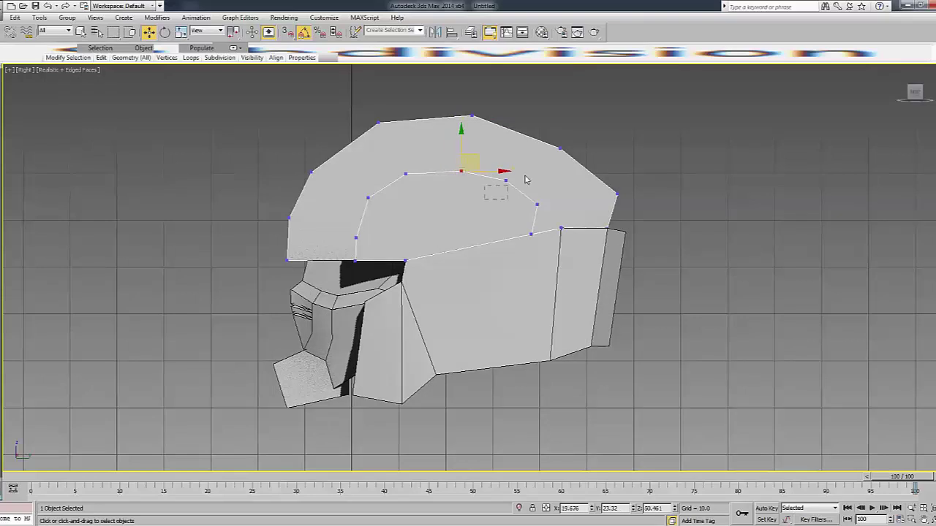
drag(545, 232, 545, 234)
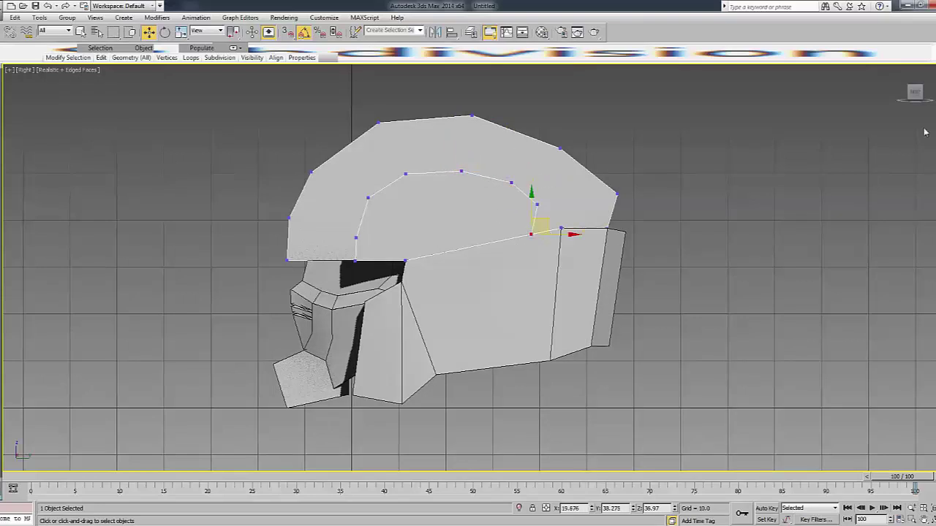
drag(913, 92, 873, 272)
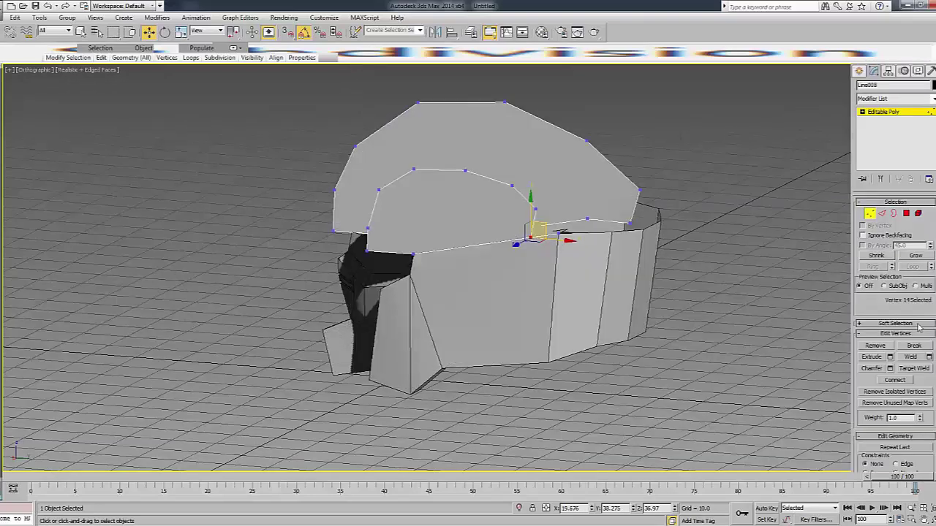
key(F3)
In the side view, raise the top inner-arc vertex up and to the right.
key(q)
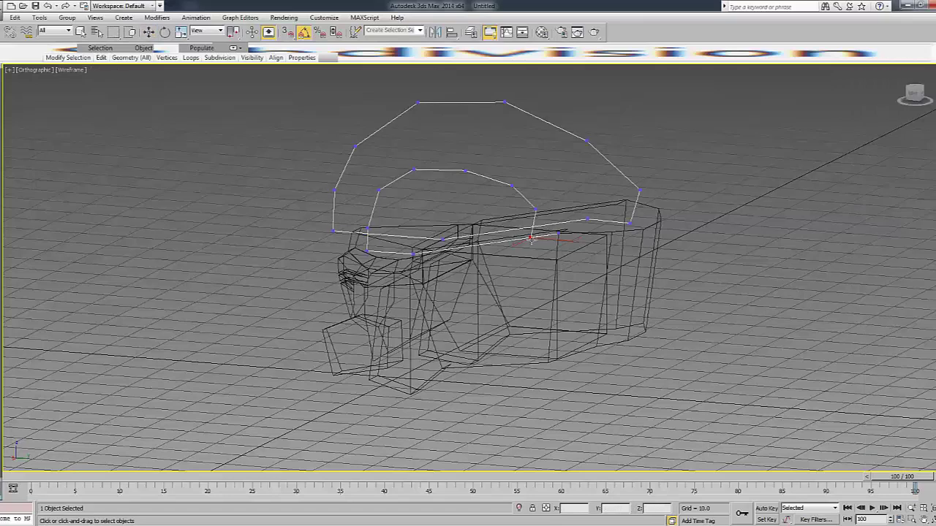
key(F3)
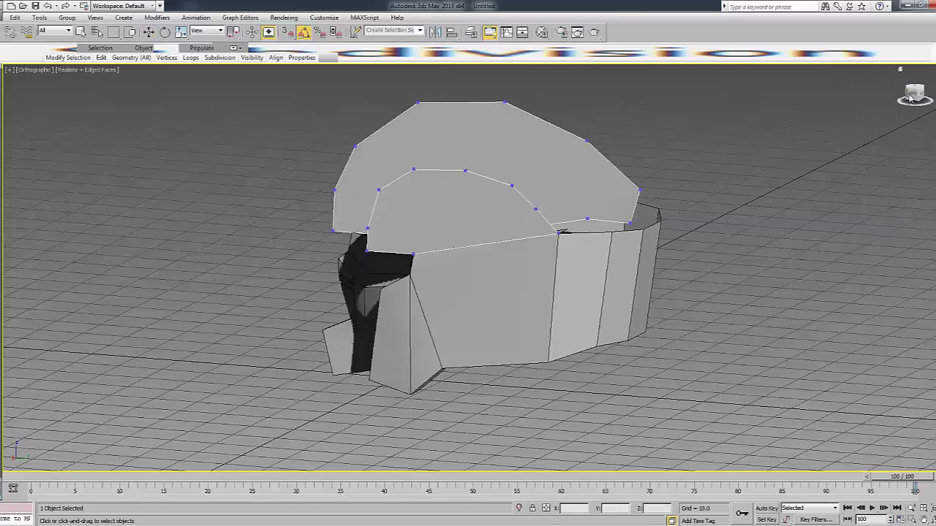
click(914, 95)
key(w)
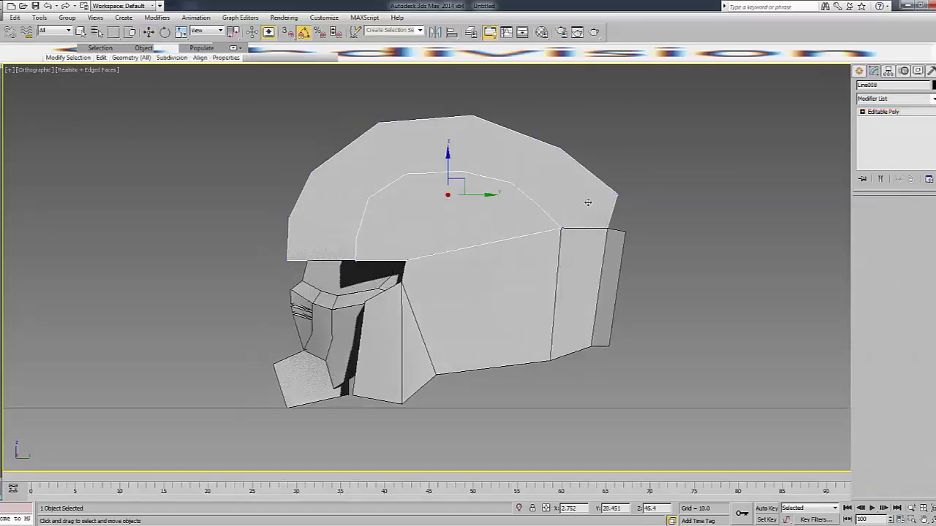
click(536, 204)
mouse_move(502, 214)
mouse_down()
mouse_move(550, 198)
mouse_move(556, 184)
mouse_move(530, 170)
mouse_up()
click(560, 195)
click(511, 182)
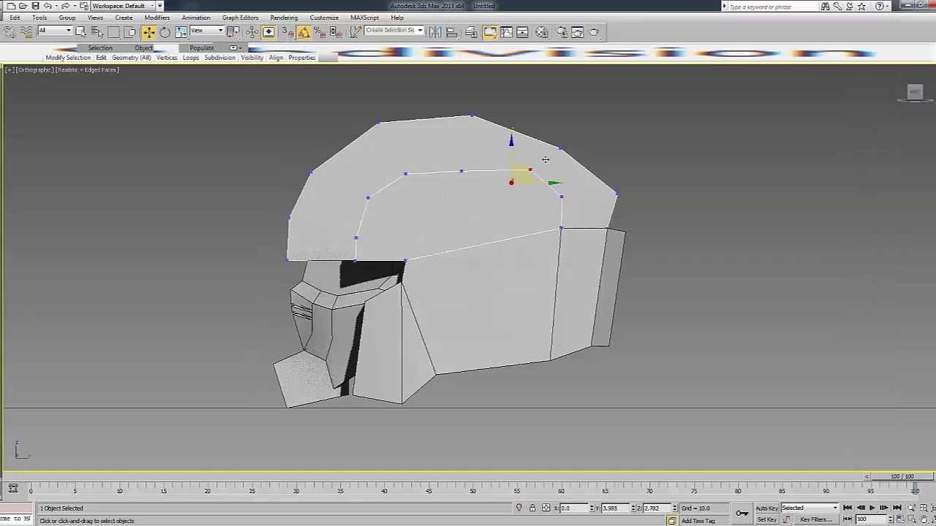
click(461, 171)
drag(477, 155, 483, 139)
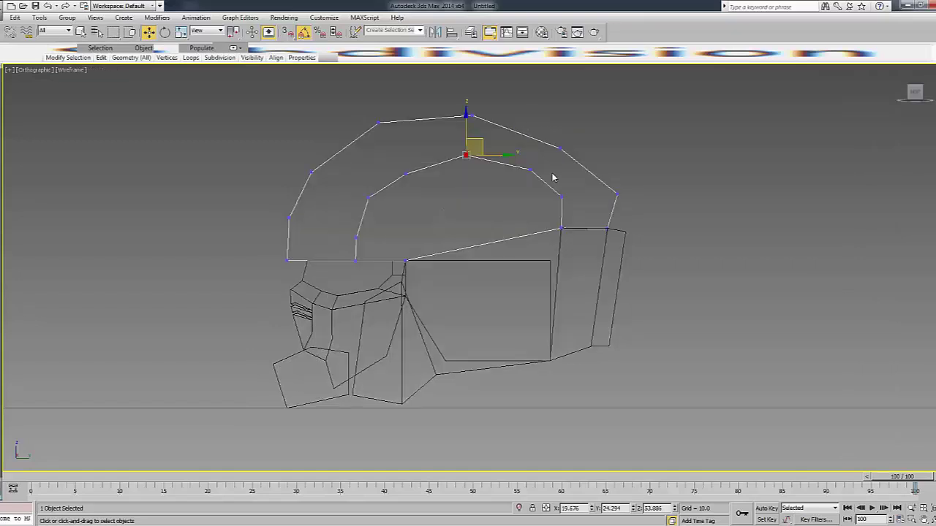
alt+middle_drag(483, 146, 748, 120)
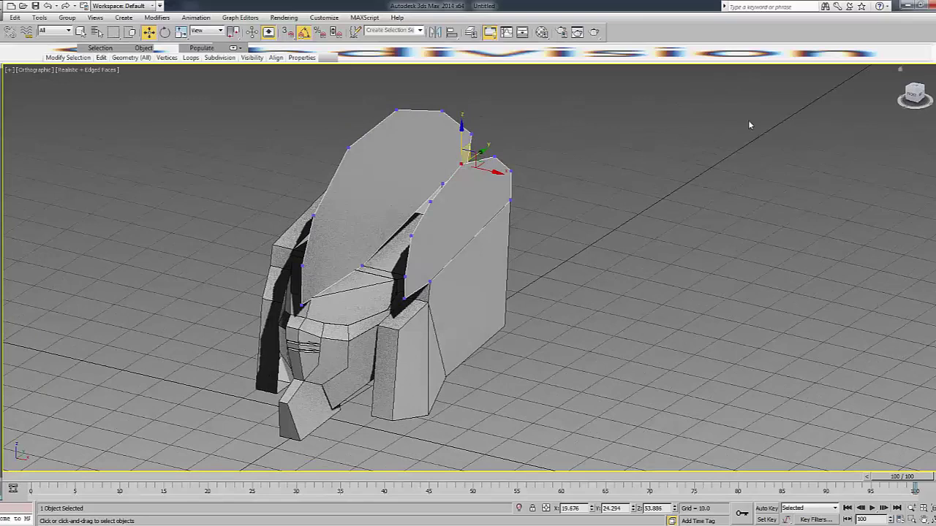
In Edge mode, bridge the first pair of edges across the gap between top pieces.
key(4)
key(F3)
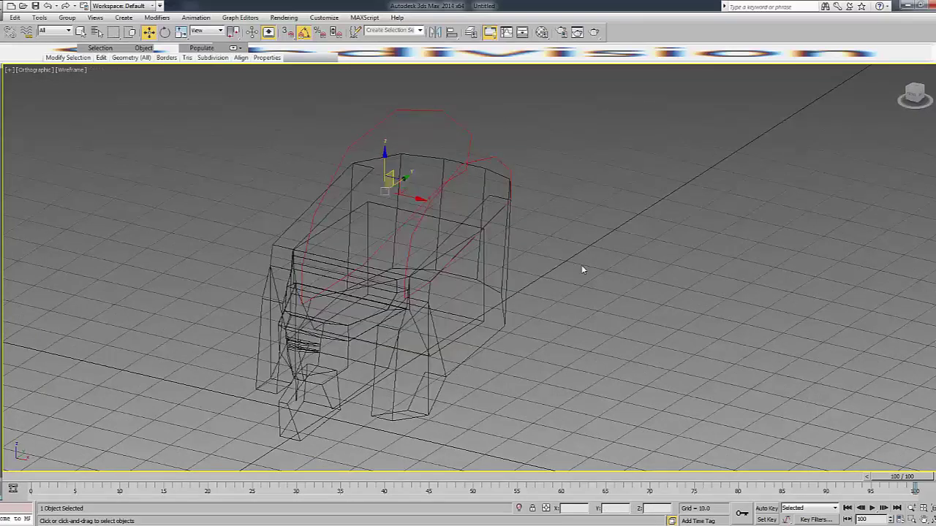
key(F3)
key(F3)
key(1)
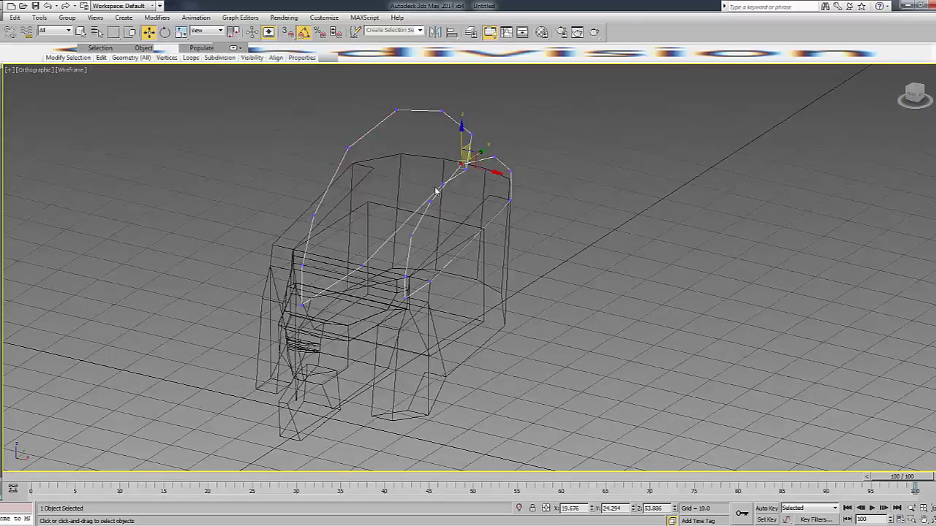
key(F3)
click(442, 183)
key(F3)
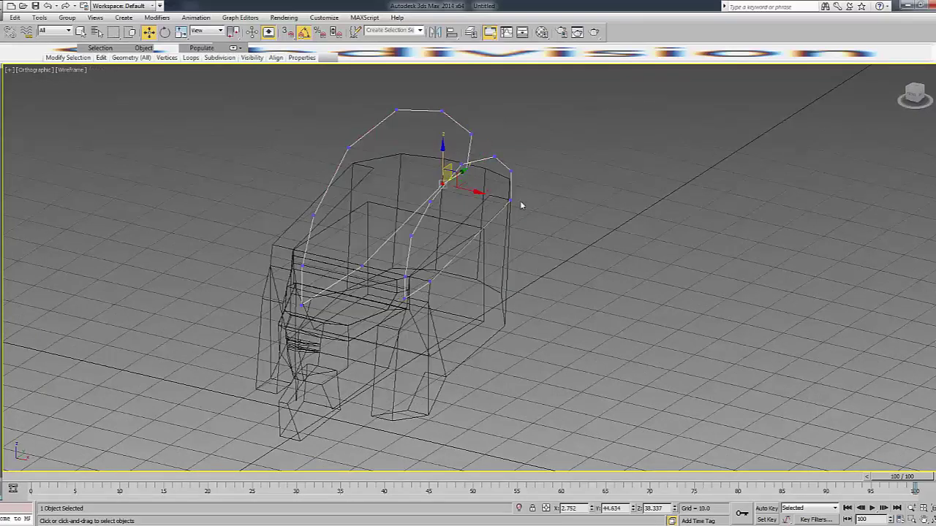
key(F3)
key(2)
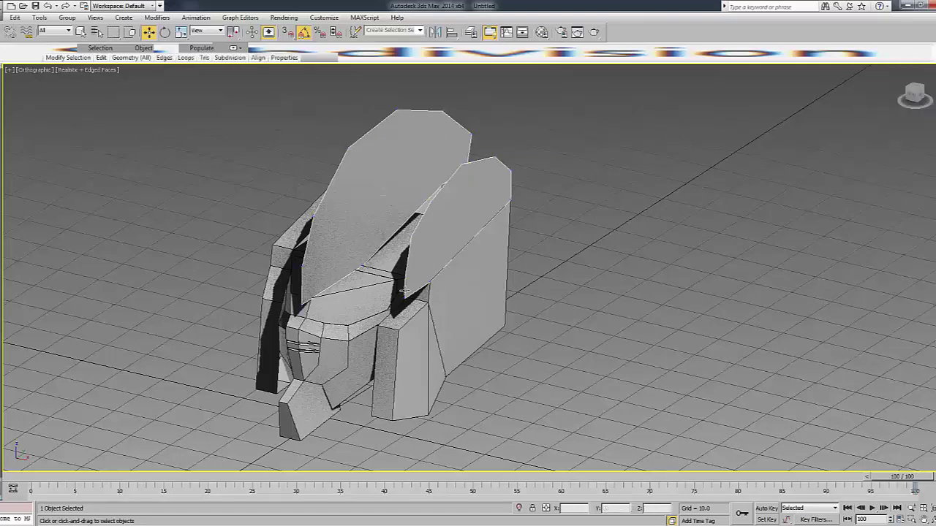
click(354, 302)
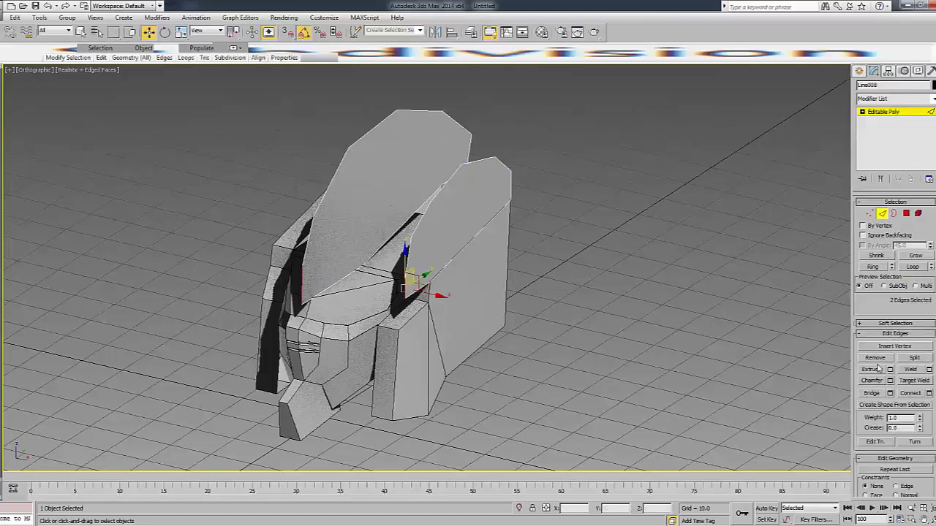
click(876, 393)
Bridge three more edge pairs to close the next gaps along the top.
click(515, 299)
click(329, 257)
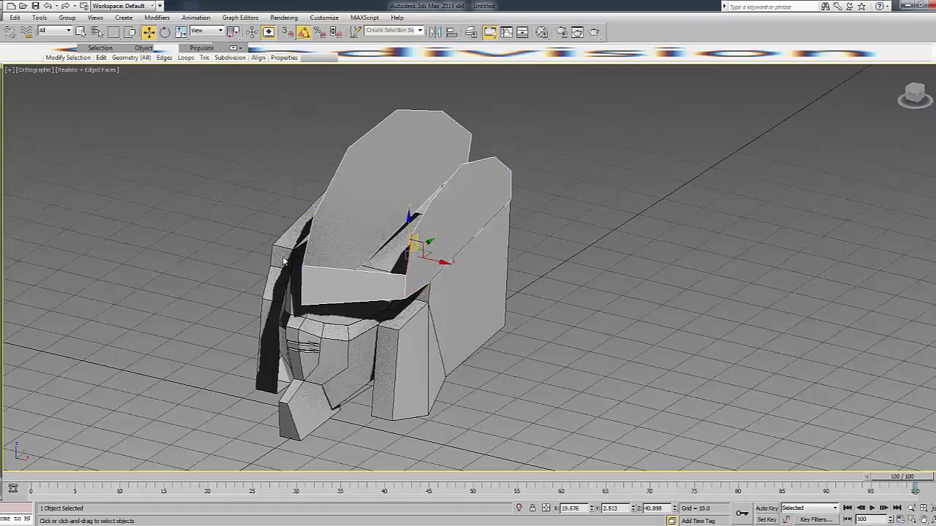
ctrl+click(305, 249)
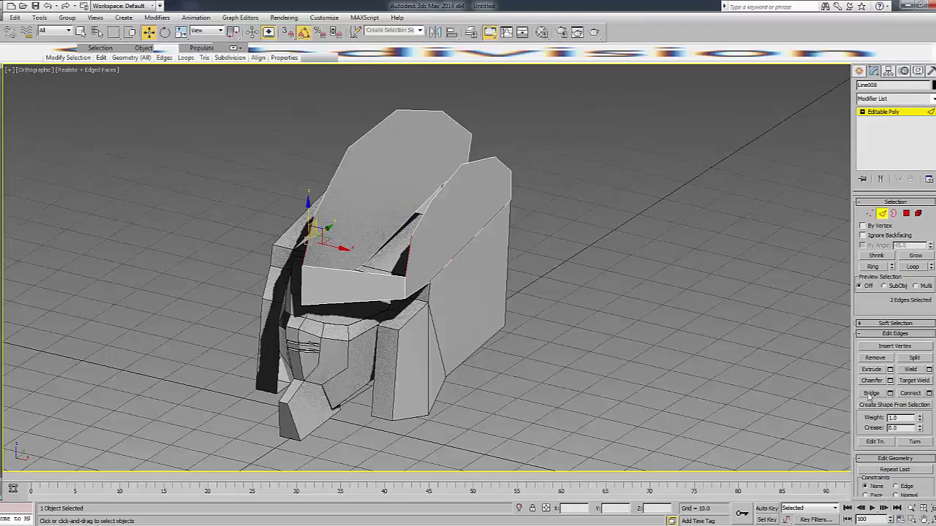
click(872, 393)
click(415, 229)
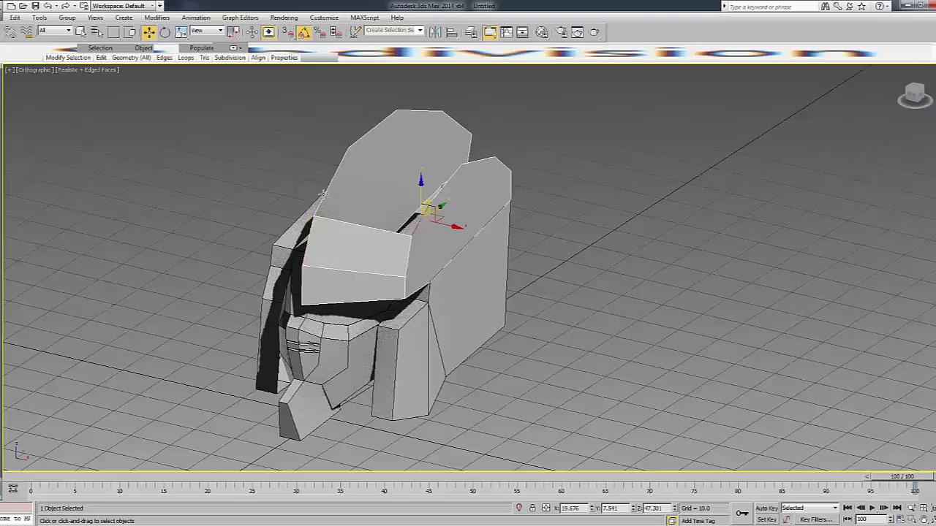
ctrl+click(323, 196)
click(885, 394)
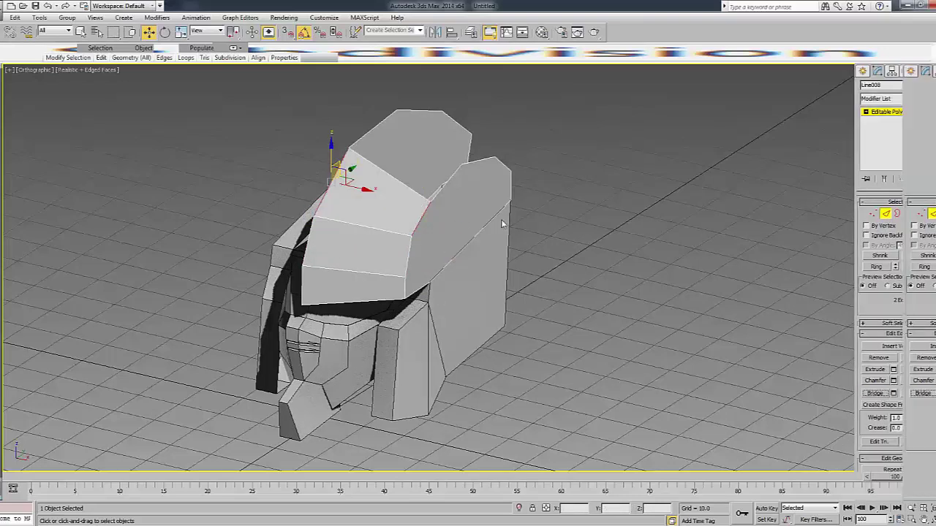
click(448, 181)
click(448, 180)
ctrl+click(368, 137)
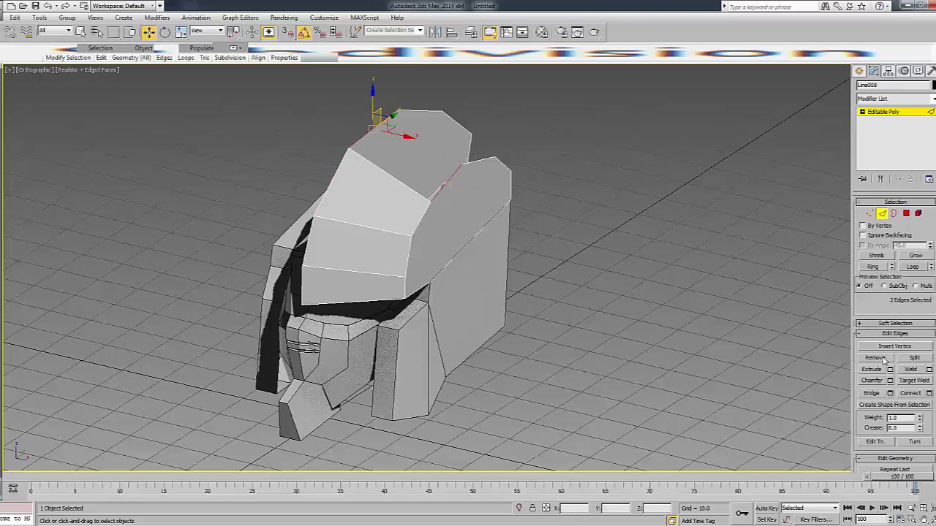
click(872, 394)
From the other side of the helmet, bridge the edges across the remaining side gap.
mouse_move(401, 321)
alt+middle_down()
mouse_move(736, 192)
mouse_move(553, 293)
alt+middle_up()
key(F3)
key(F3)
key(1)
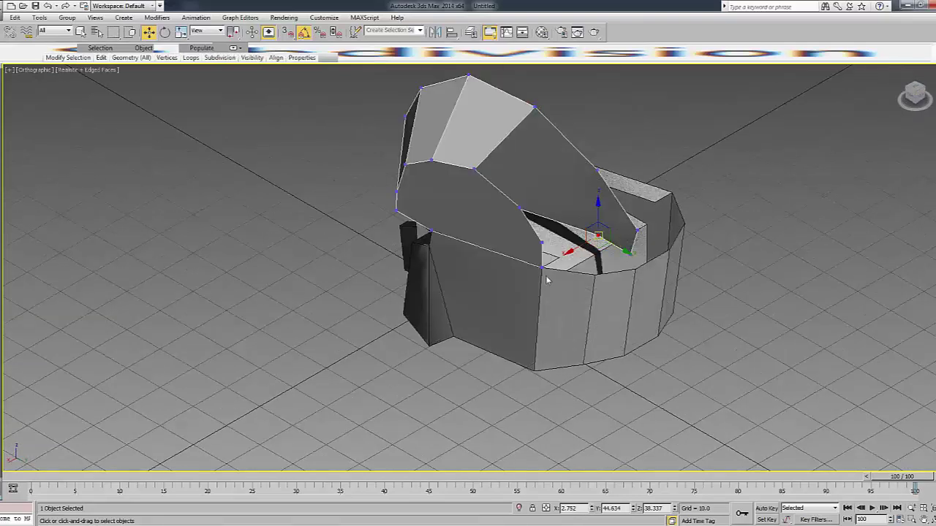
key(F3)
key(2)
click(492, 183)
drag(494, 186, 565, 138)
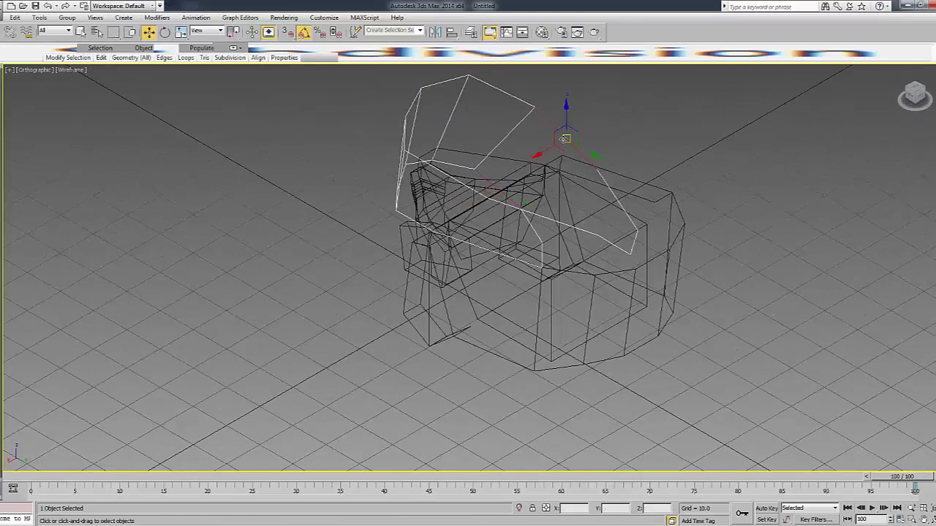
key(F3)
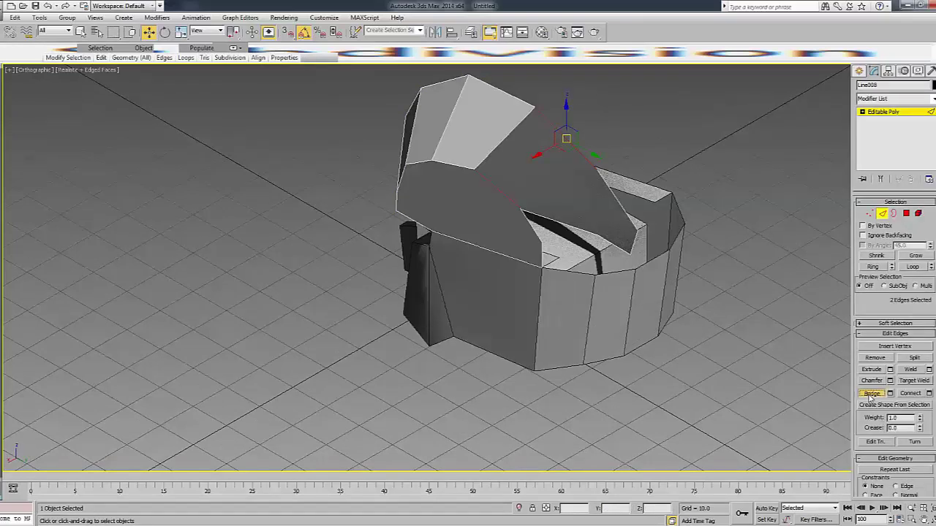
click(871, 394)
Bridge the last two gaps to the right so the crest is continuous.
click(615, 203)
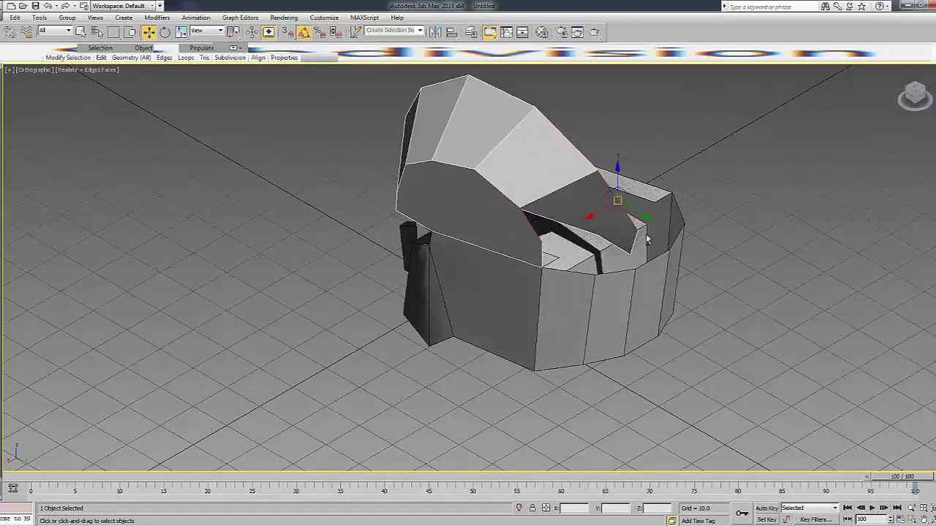
click(872, 397)
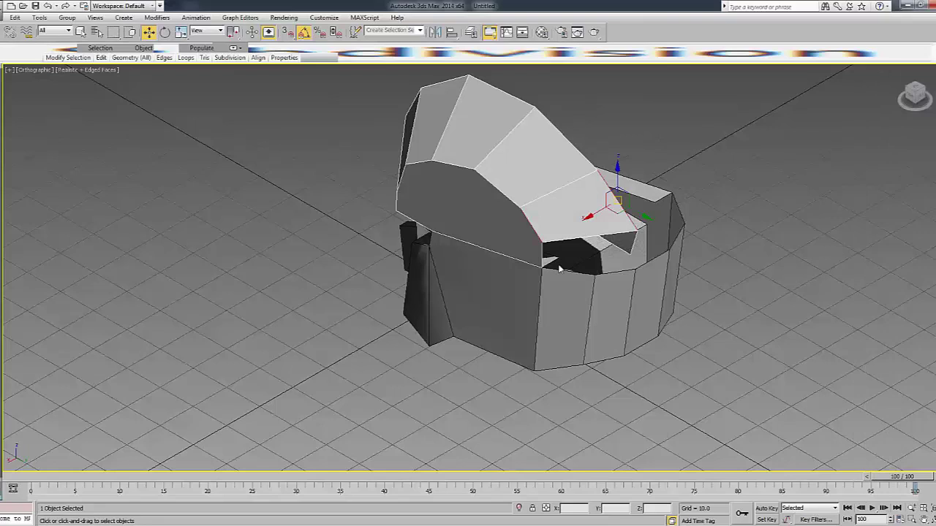
click(649, 249)
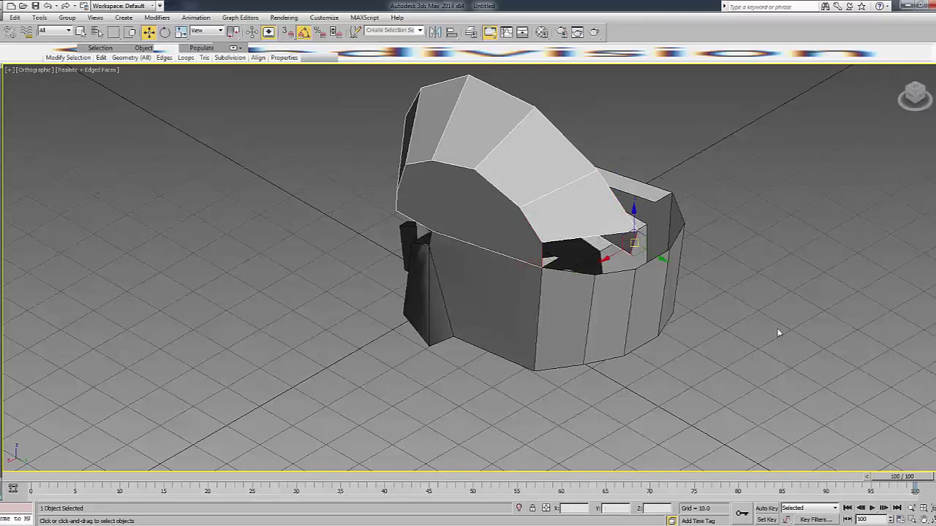
click(871, 394)
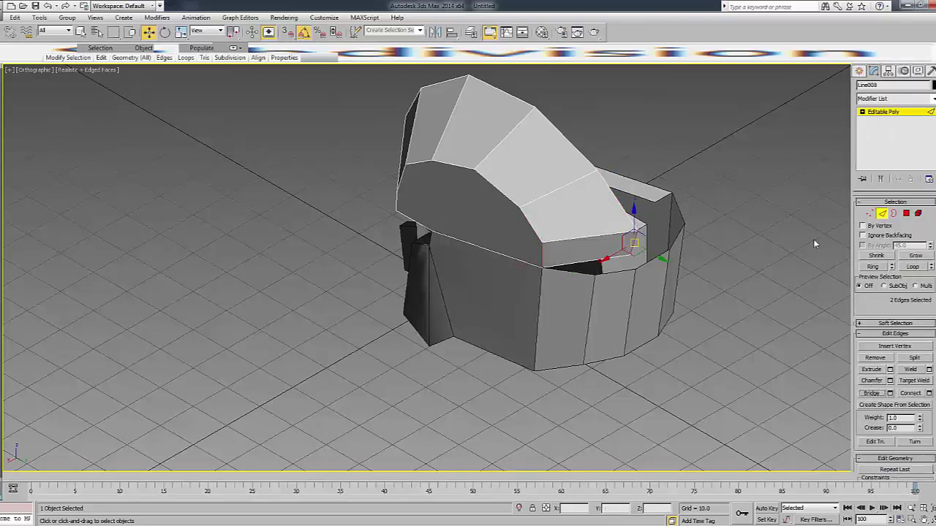
click(910, 113)
Select the top shell piece in Edge mode and view it straight on in wireframe.
click(804, 117)
key(f)
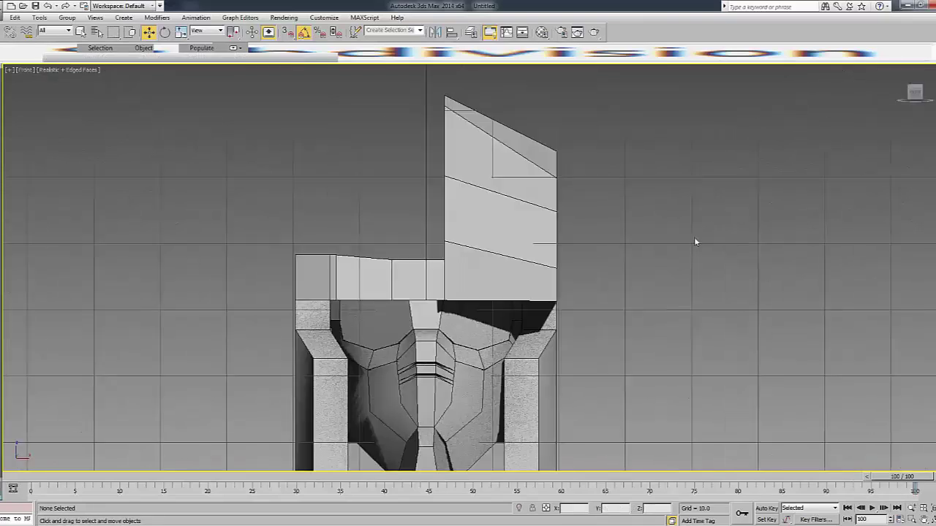
click(913, 93)
key(f)
click(500, 340)
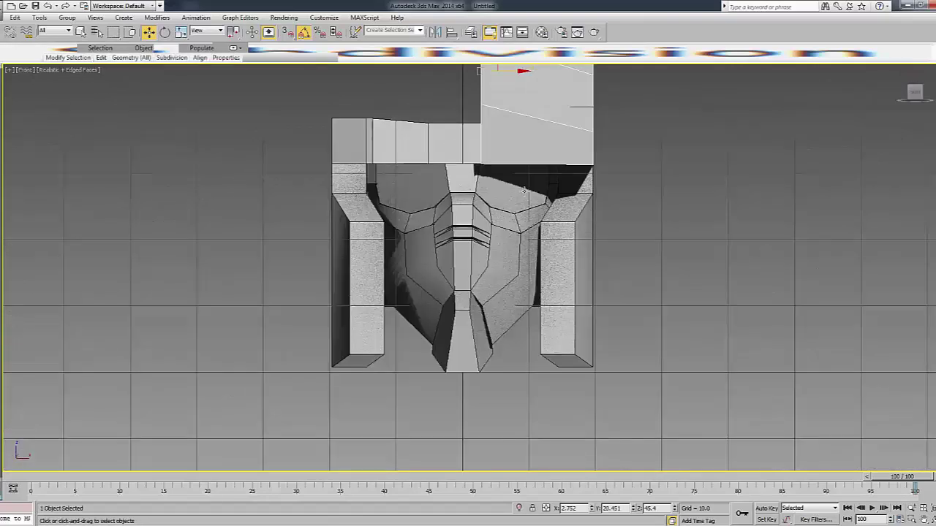
key(F3)
key(2)
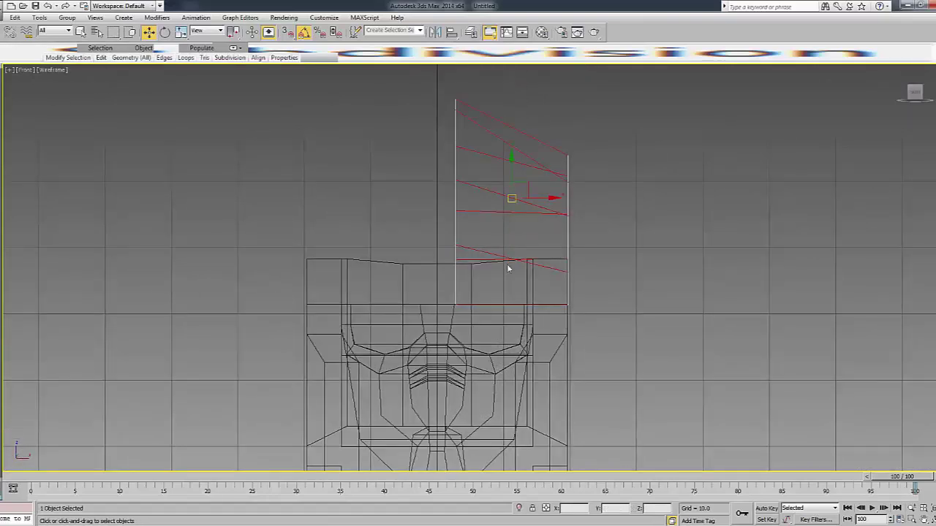
mouse_move(910, 99)
mouse_down()
mouse_move(888, 117)
mouse_move(906, 99)
mouse_up()
key(F3)
key(F3)
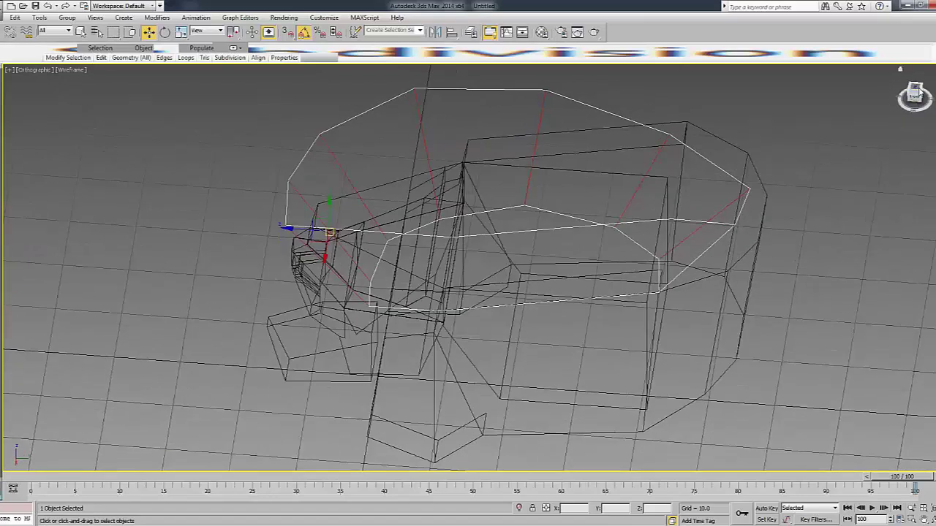
click(914, 94)
Connect the ring of crossing edges into a middle loop, then box-select its new vertices.
click(690, 274)
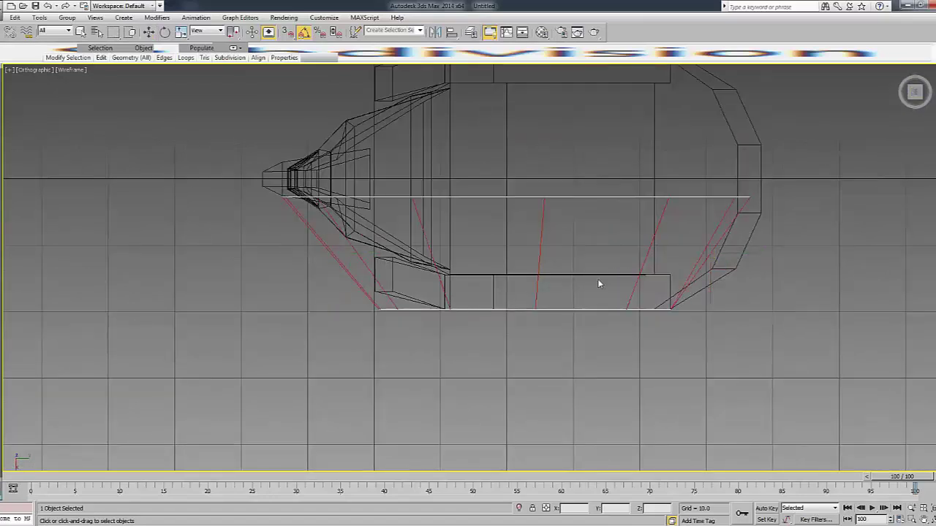
right_click(553, 281)
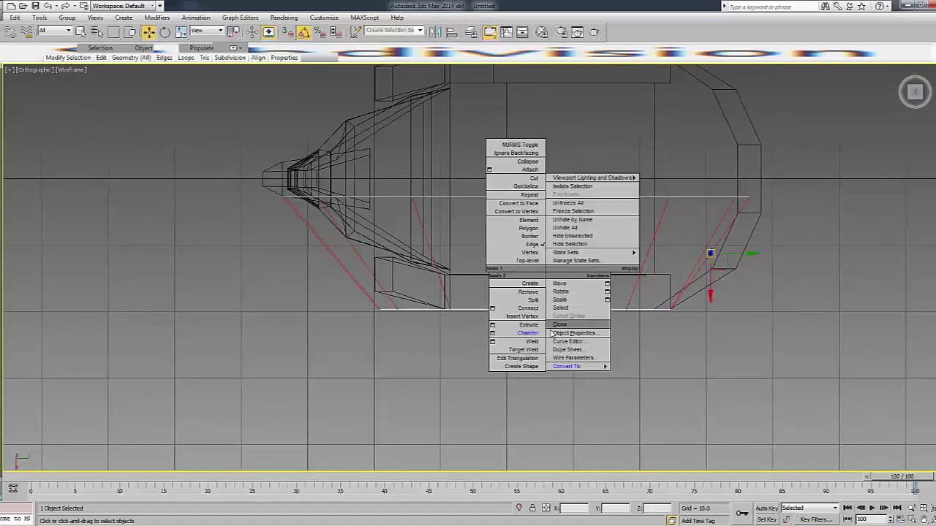
click(519, 305)
key(1)
drag(266, 303, 795, 228)
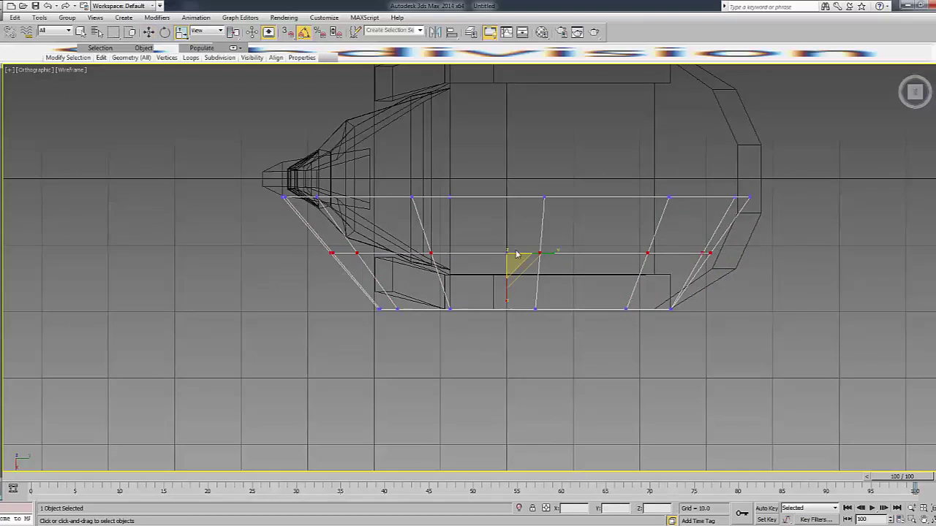
key(f)
key(F3)
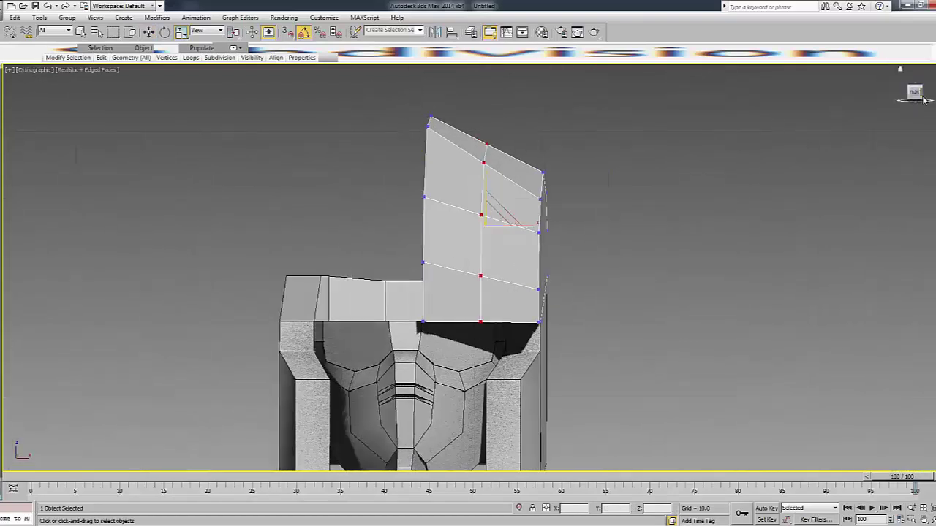
Scale the middle vertex row outward and nudge two lower dome vertices.
alt+middle_drag(762, 130, 614, 207)
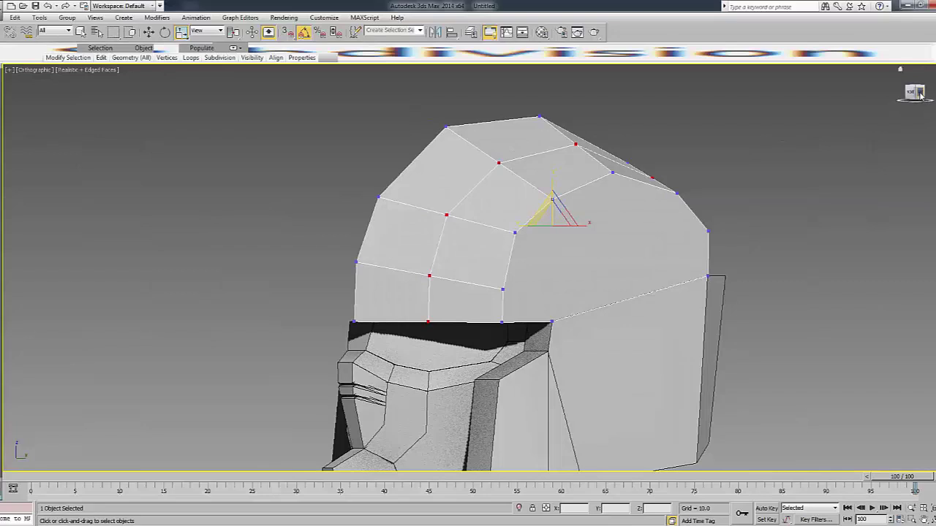
alt+middle_drag(556, 207, 530, 206)
key(F3)
drag(531, 206, 545, 192)
key(w)
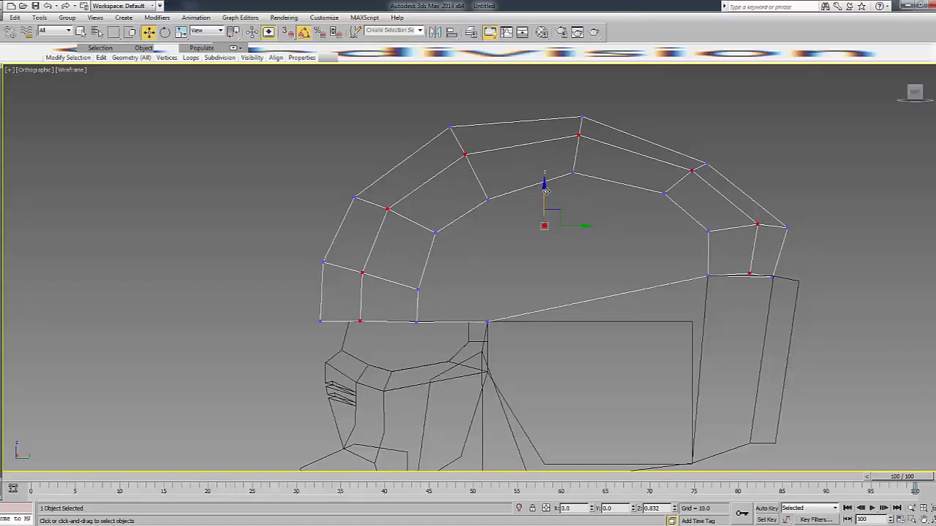
key(F3)
click(416, 321)
key(F3)
drag(418, 314, 423, 301)
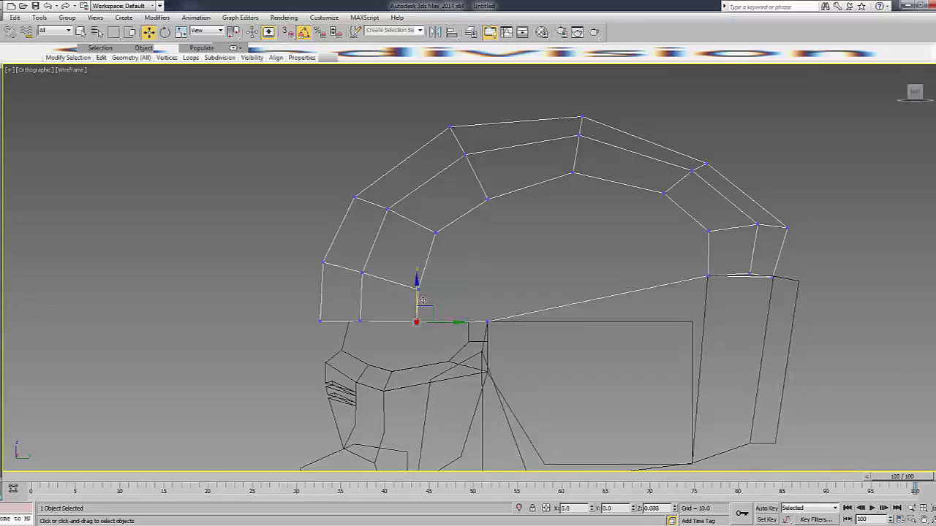
click(359, 321)
drag(360, 301, 361, 289)
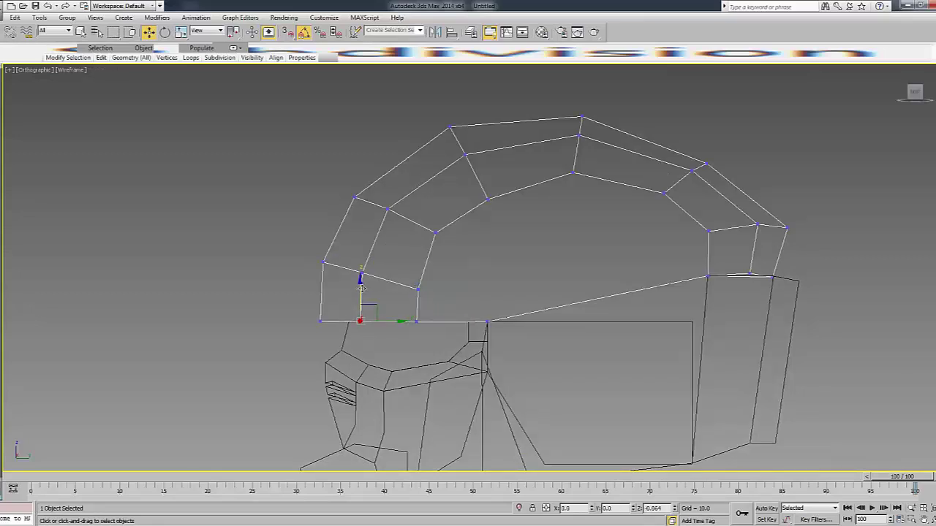
Reposition the back vertices of the dome, moving the upper one down and forward.
click(749, 274)
key(F3)
drag(749, 248, 749, 247)
key(F3)
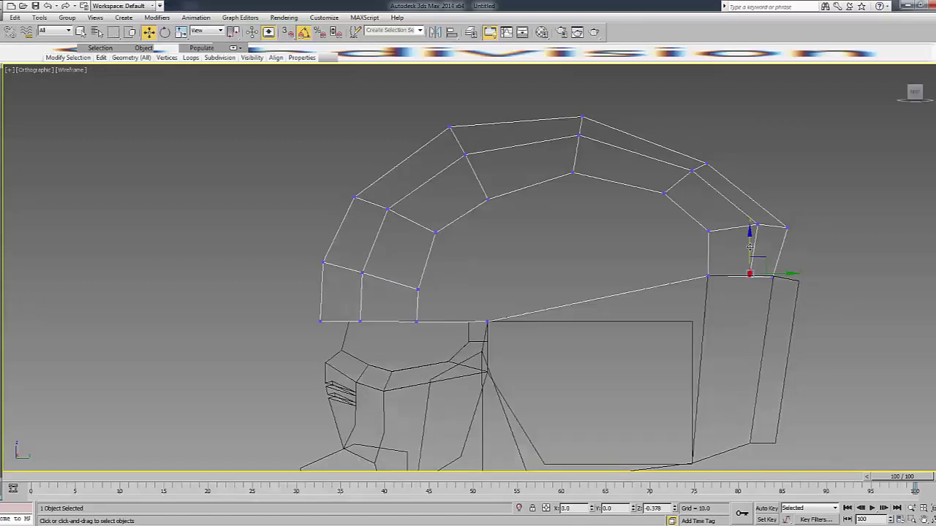
key(F3)
click(707, 162)
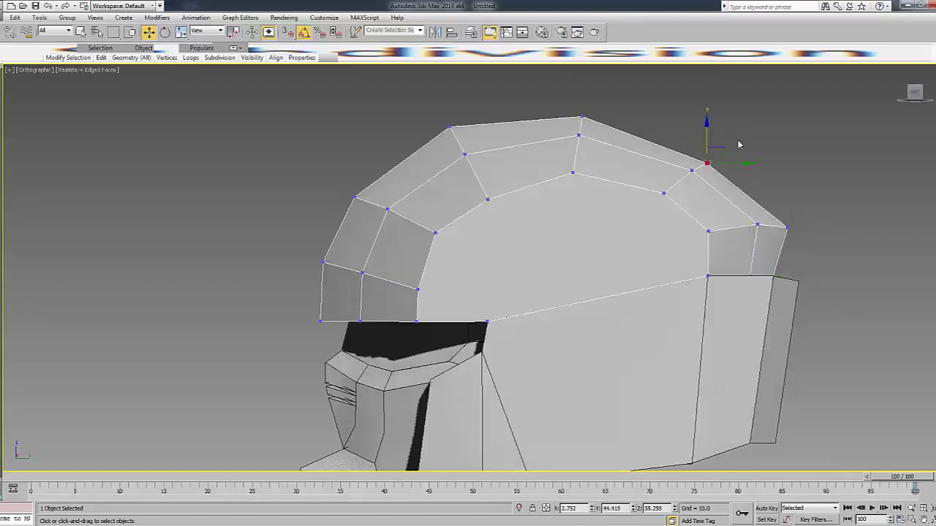
drag(724, 135, 618, 164)
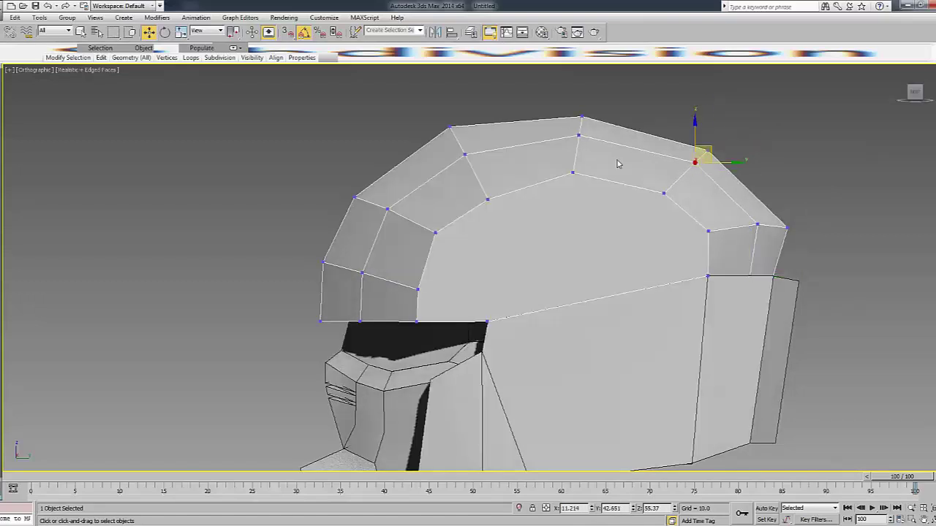
drag(607, 106, 605, 144)
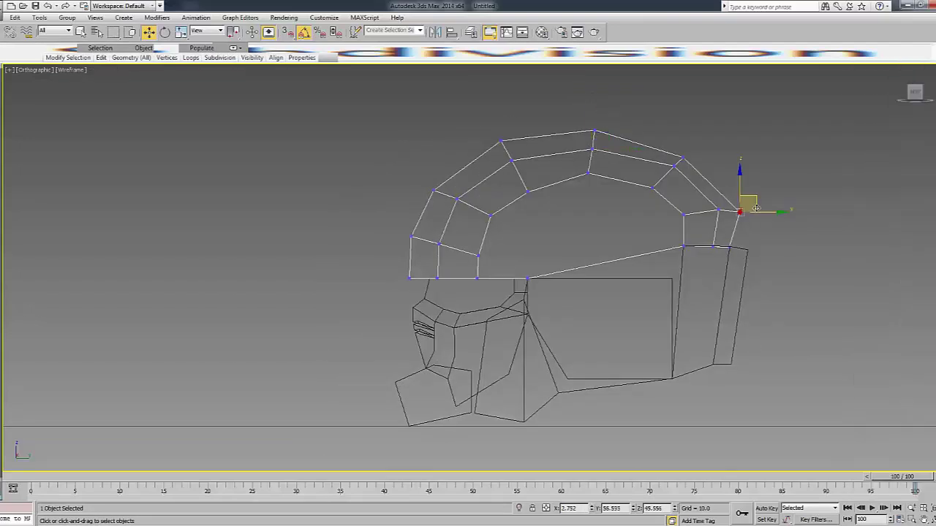
drag(753, 212, 750, 213)
key(F3)
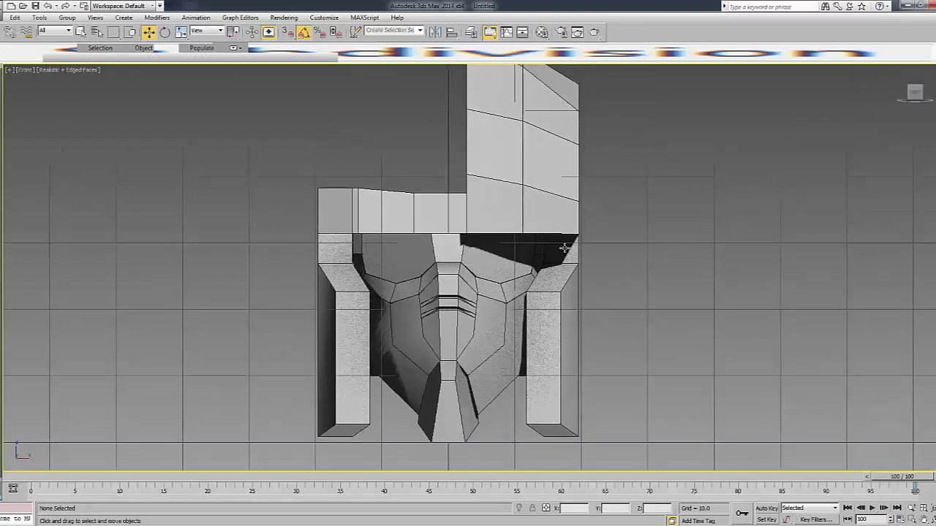
Mirror a copy of the dome half to the other side and set its X position.
click(544, 194)
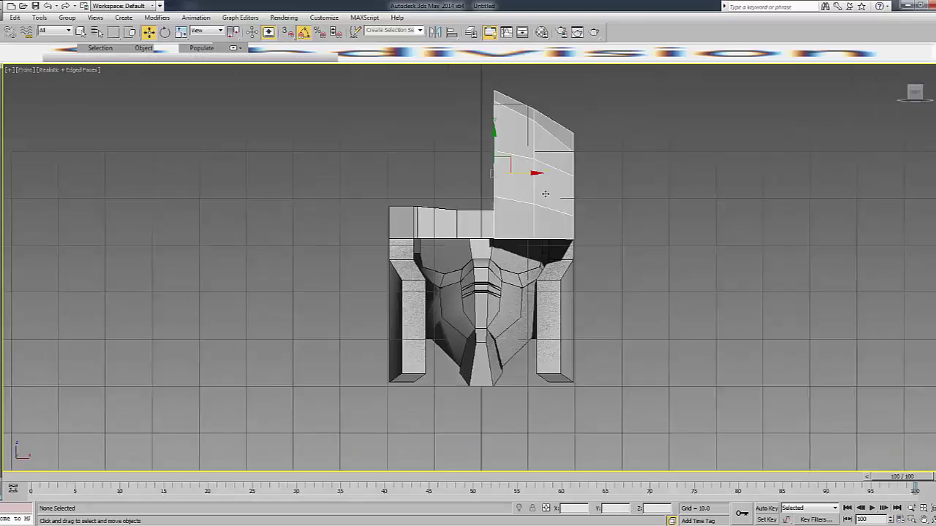
key(1)
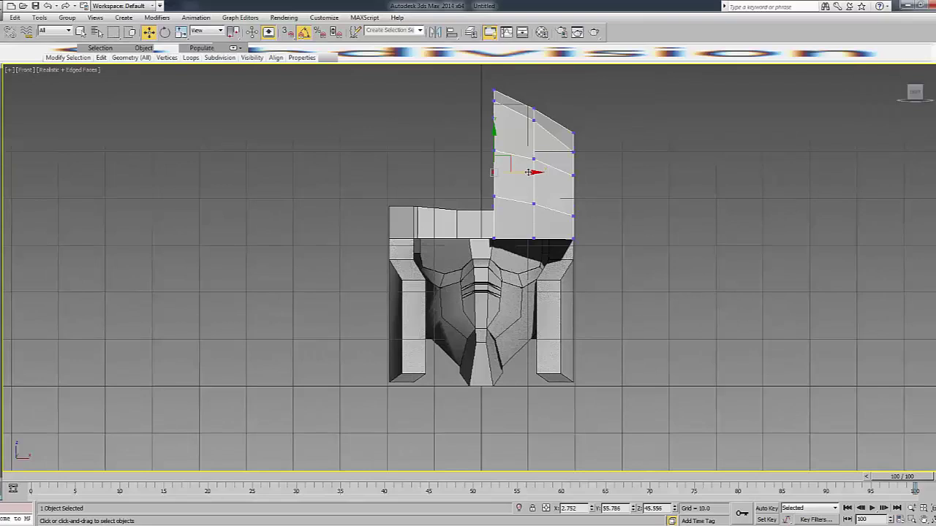
click(893, 112)
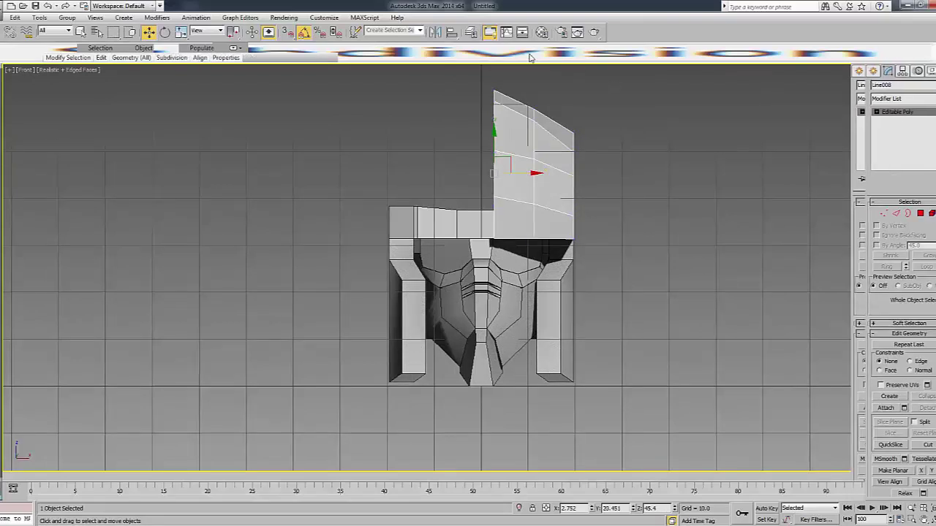
click(434, 31)
key(Return)
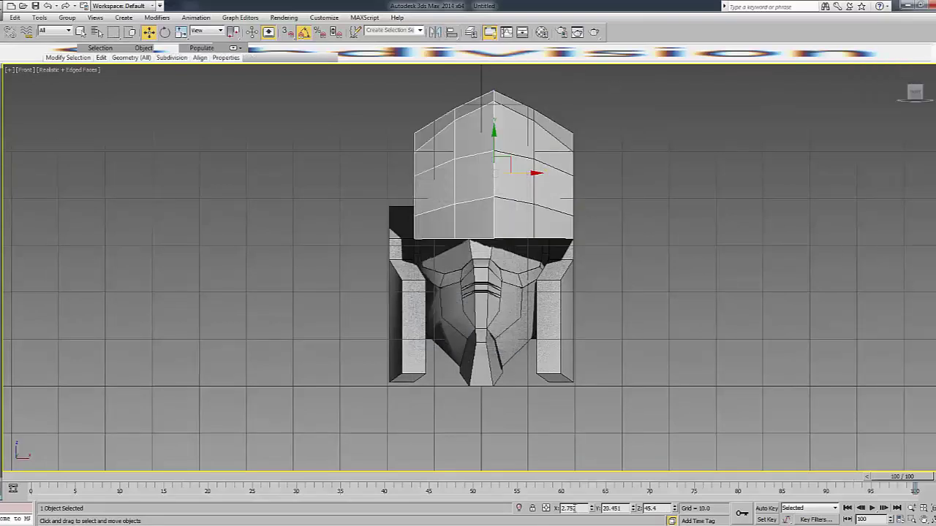
key(Return)
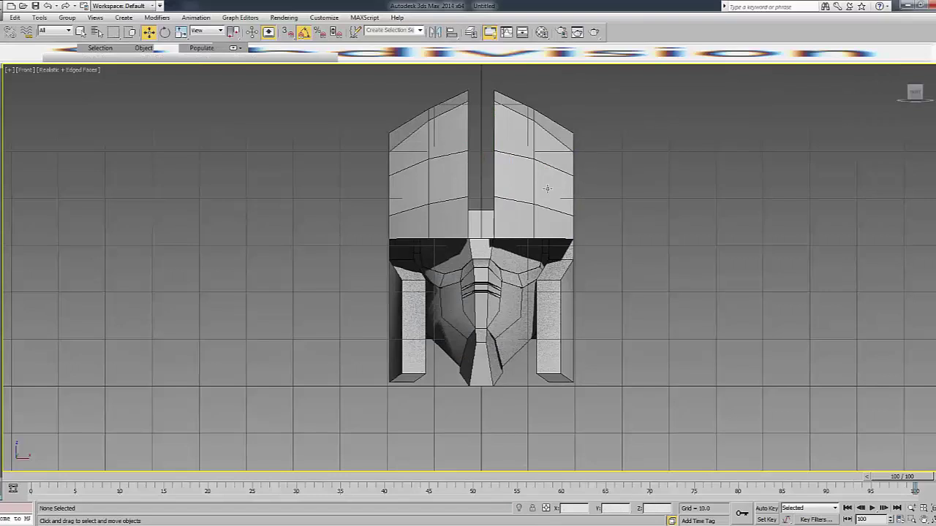
Delete the inner polygon strip on one dome half, then select the other half's strip.
alt+middle_drag(675, 278, 838, 189)
key(ctrl+x)
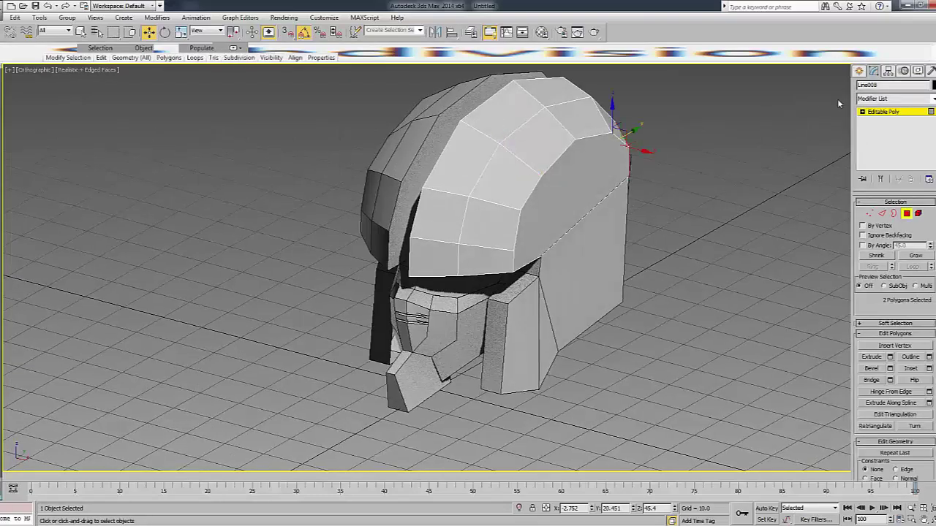
key(ctrl+x)
drag(914, 94, 636, 162)
click(402, 180)
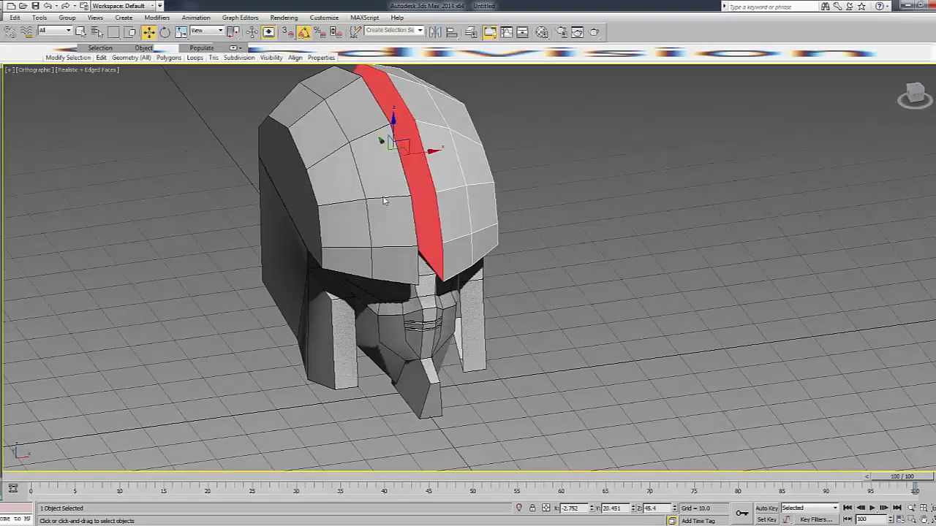
key(Delete)
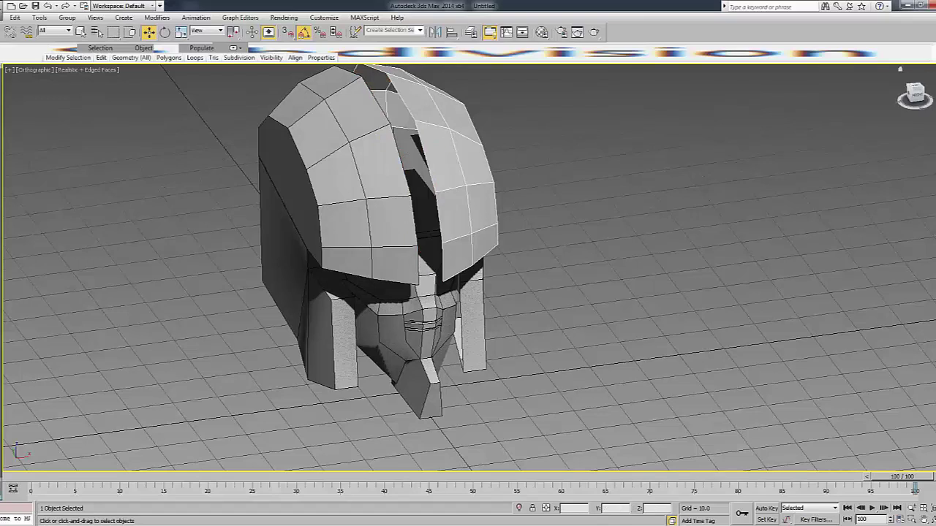
drag(900, 69, 758, 148)
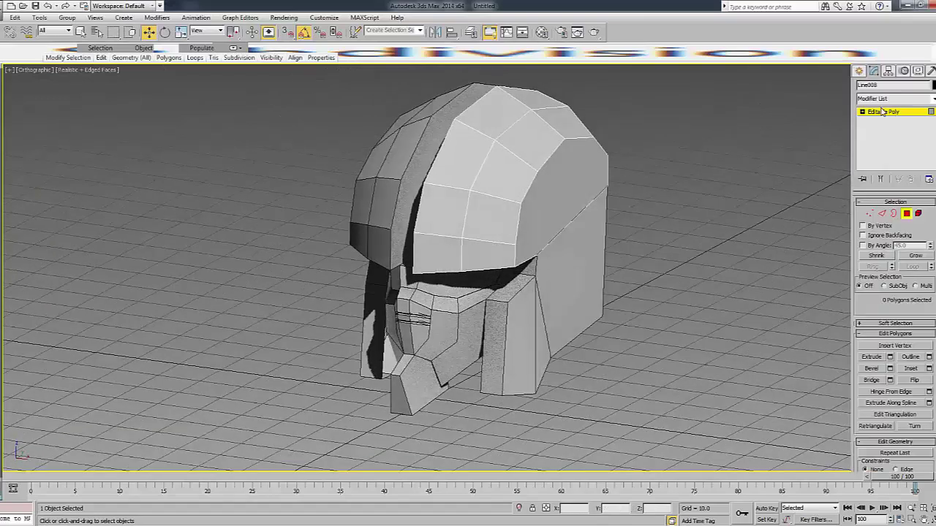
click(418, 179)
Delete the selected polygon strip from the dome and switch to Border mode.
key(Delete)
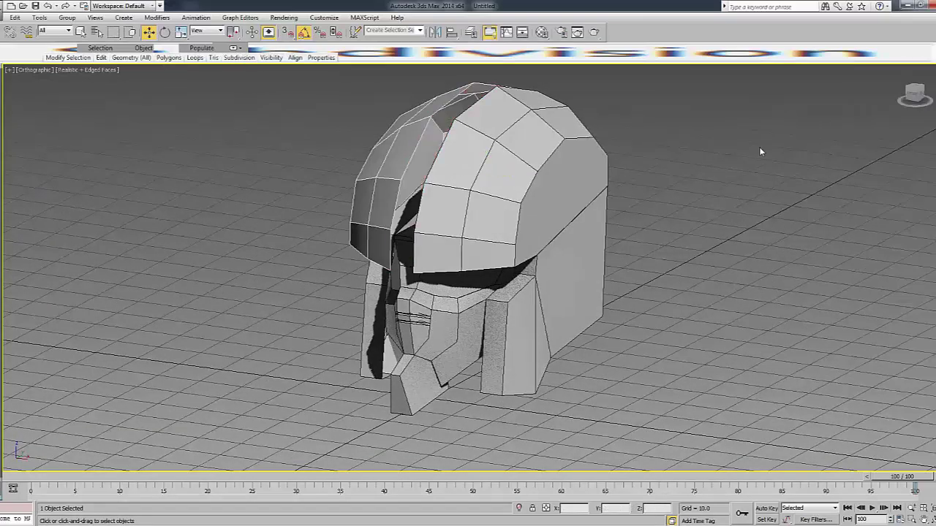
scroll(874, 402, down, 2)
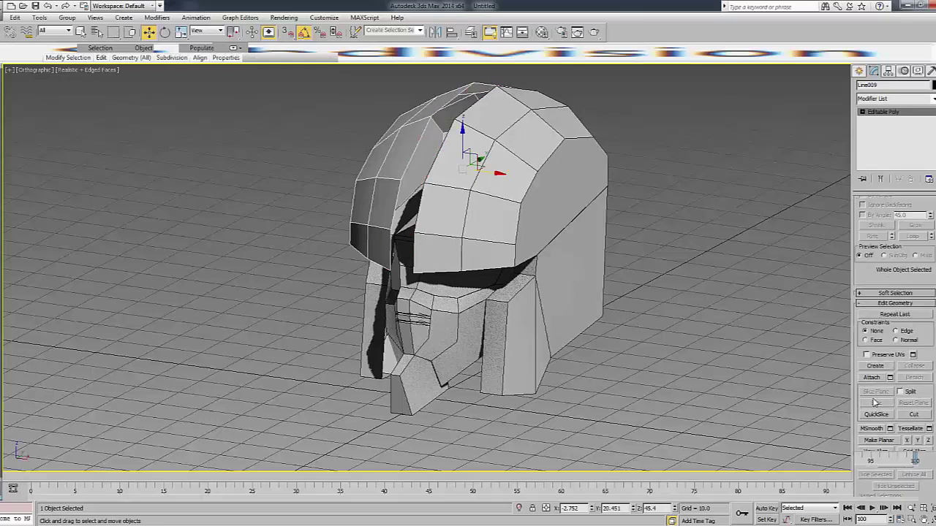
key(3)
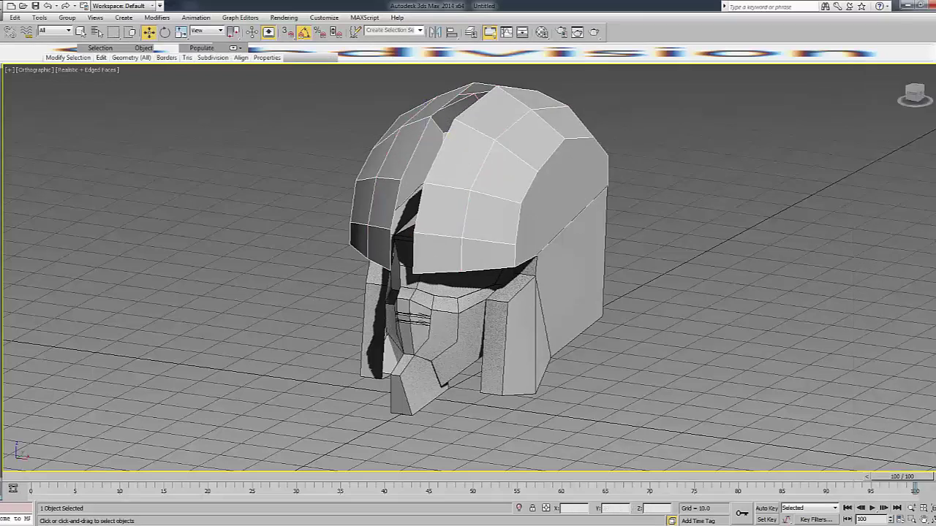
Center the dome's pivot to the object using Affect Pivot Only in the Hierarchy panel.
click(910, 112)
click(888, 71)
click(897, 136)
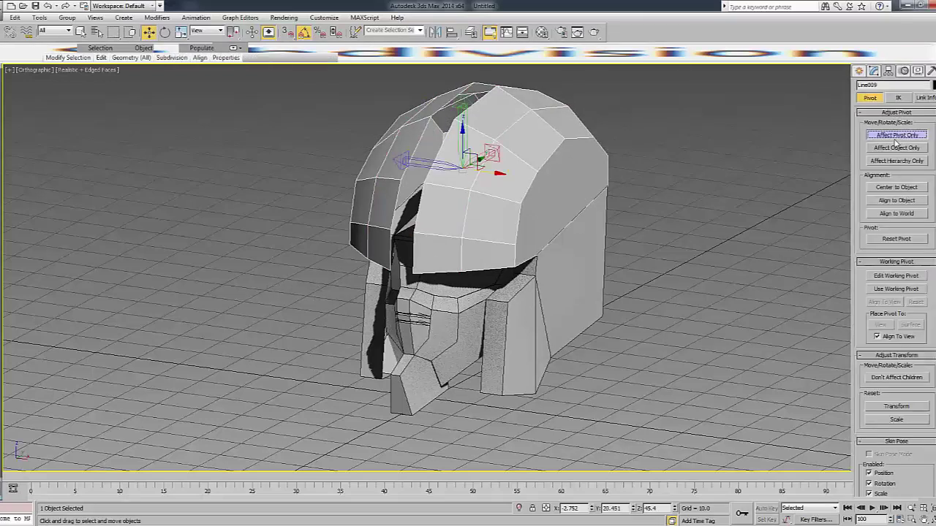
click(890, 200)
click(896, 135)
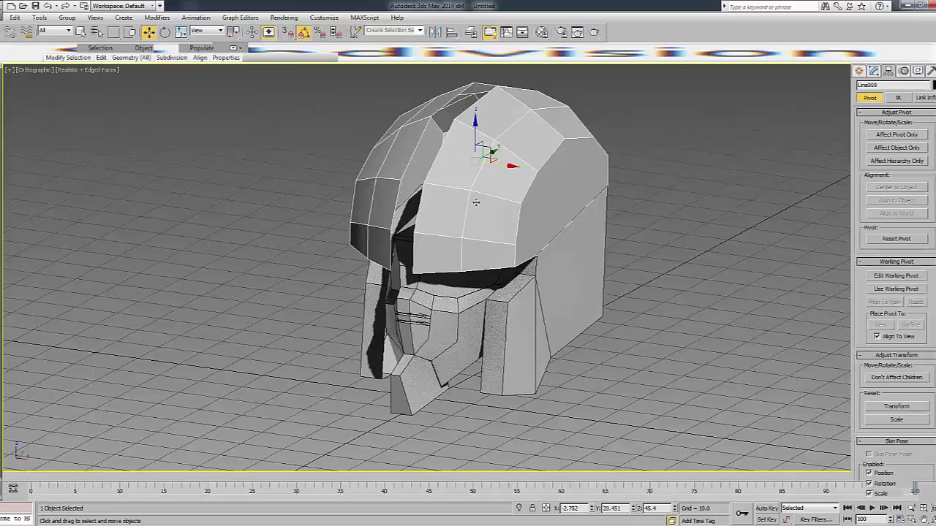
click(873, 70)
In Edge mode, check the two seam edges at the dome's centre from the front and three-quarter views.
key(F3)
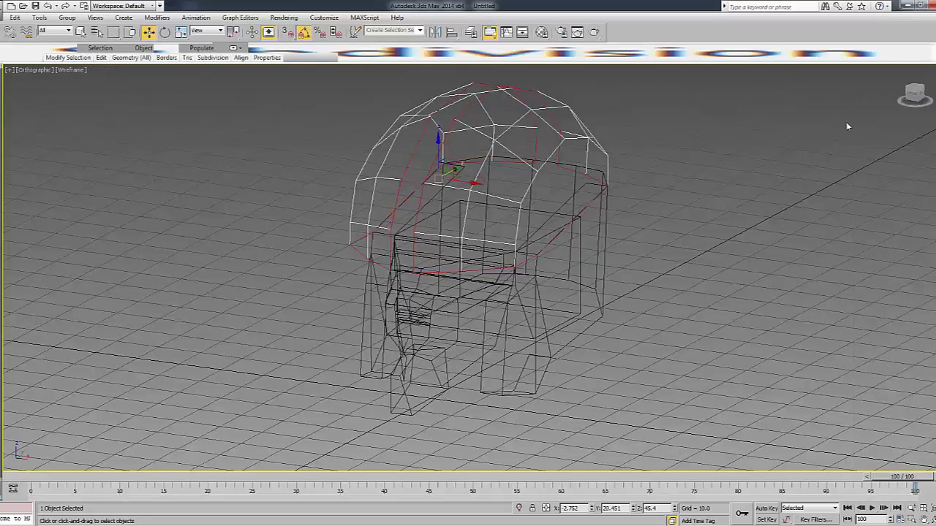
click(913, 95)
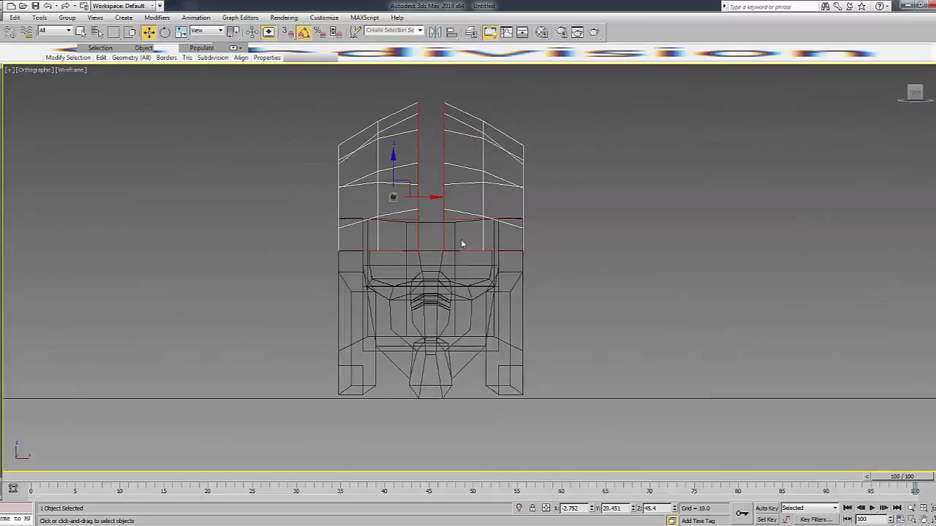
key(2)
key(F3)
key(F3)
drag(395, 236, 465, 241)
key(F3)
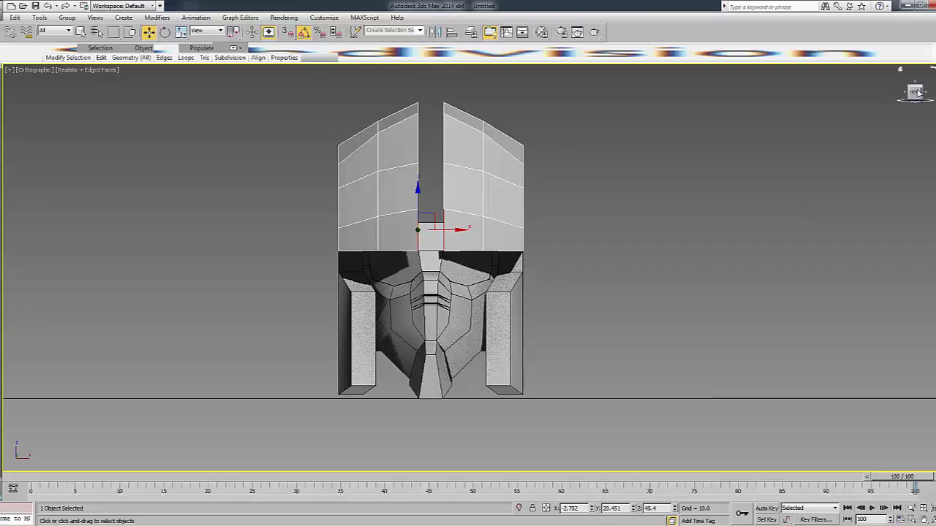
click(918, 92)
key(F3)
key(F3)
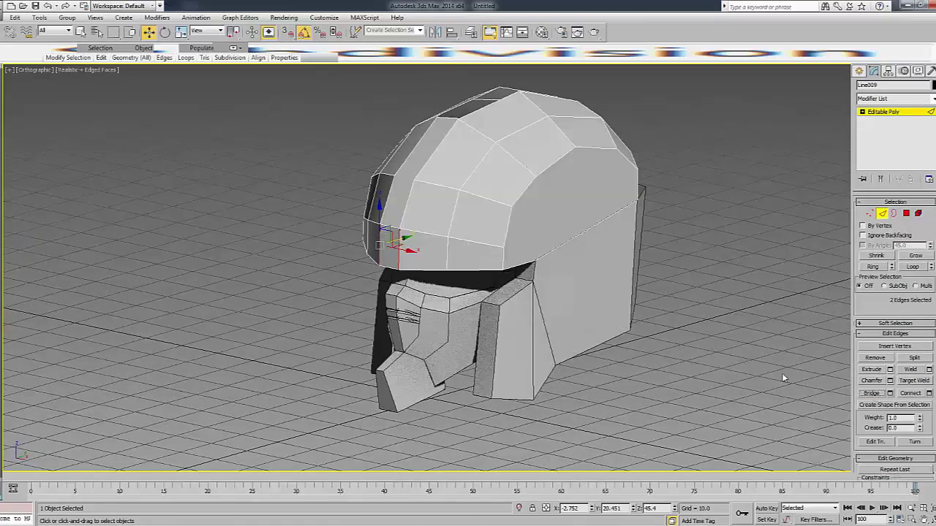
key(F3)
click(378, 202)
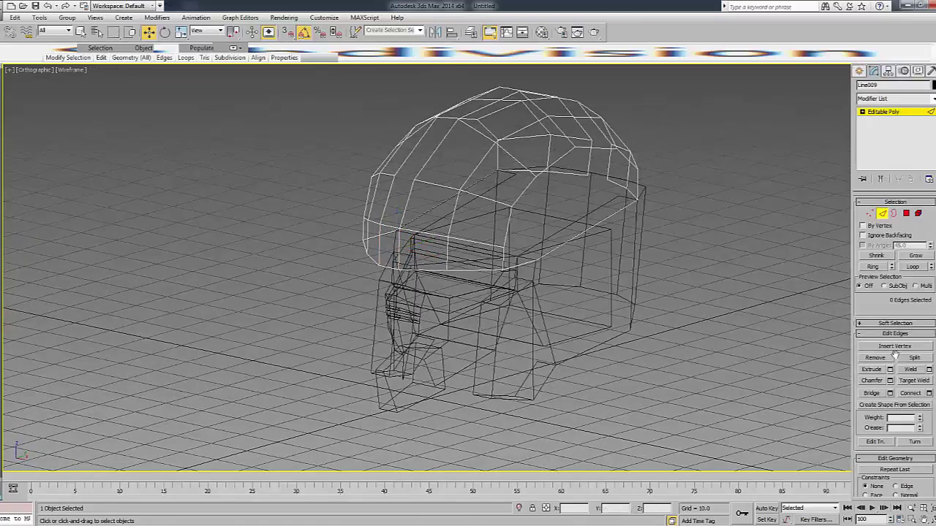
key(F3)
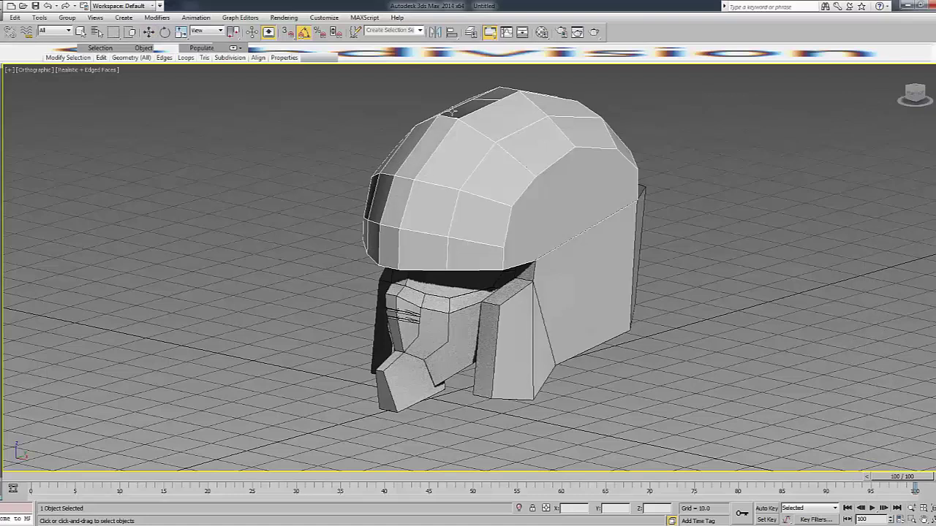
Bridge the gap between the two dome halves across the centre seam.
mouse_move(930, 95)
mouse_down()
mouse_move(639, 215)
mouse_move(611, 209)
mouse_up()
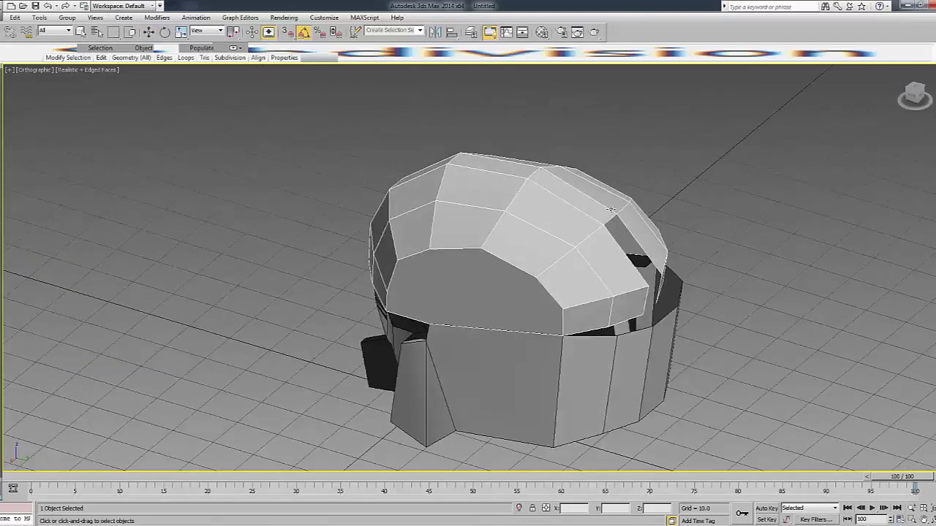
drag(617, 241, 653, 296)
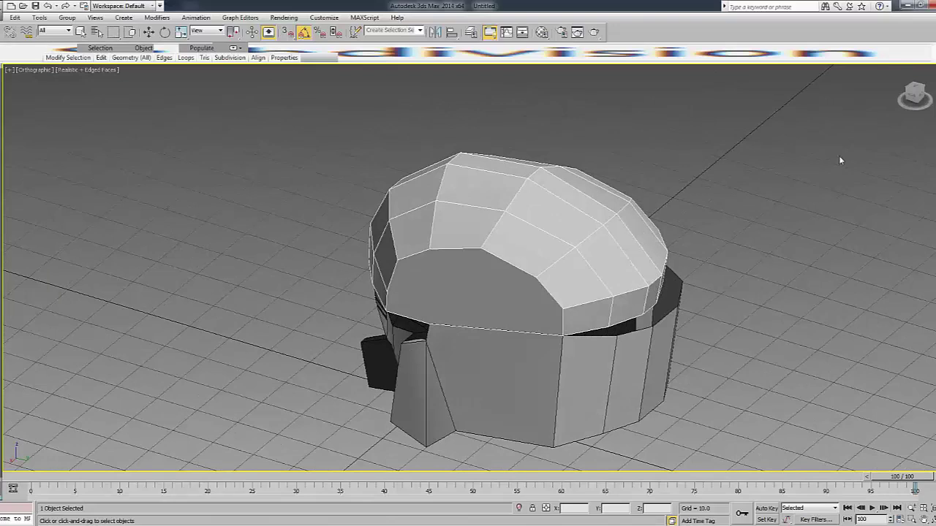
click(914, 97)
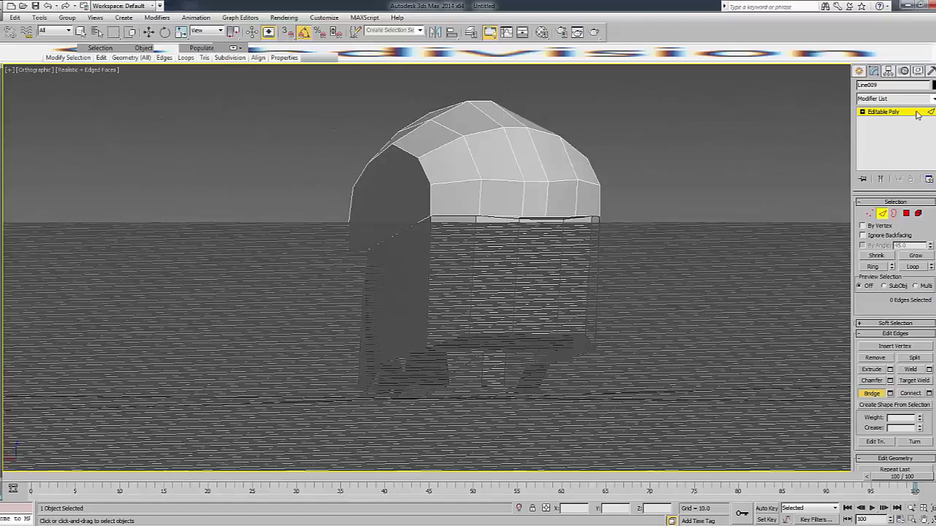
Exit sub-object editing, reselect the dome, and enter Vertex mode in the Right viewport.
click(916, 115)
key(w)
click(772, 137)
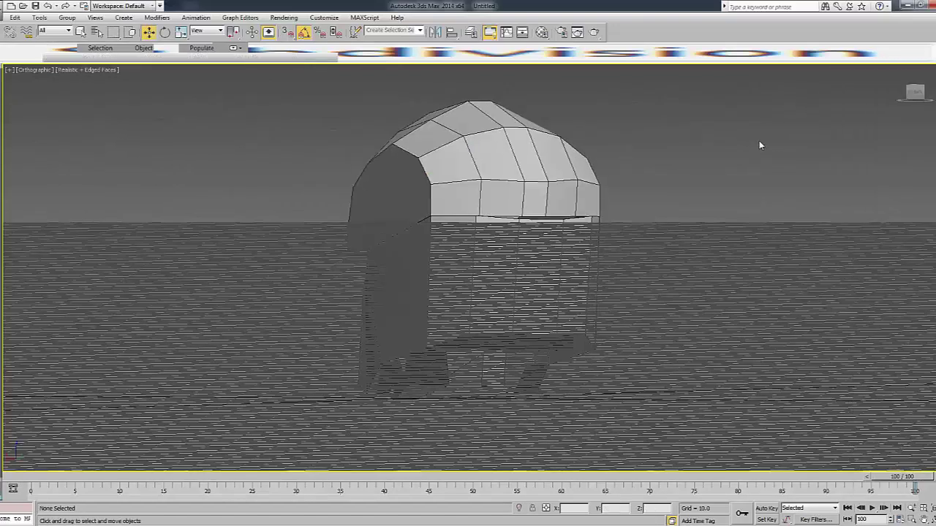
mouse_move(758, 145)
alt+middle_down()
mouse_move(811, 183)
mouse_move(774, 140)
alt+middle_up()
click(587, 182)
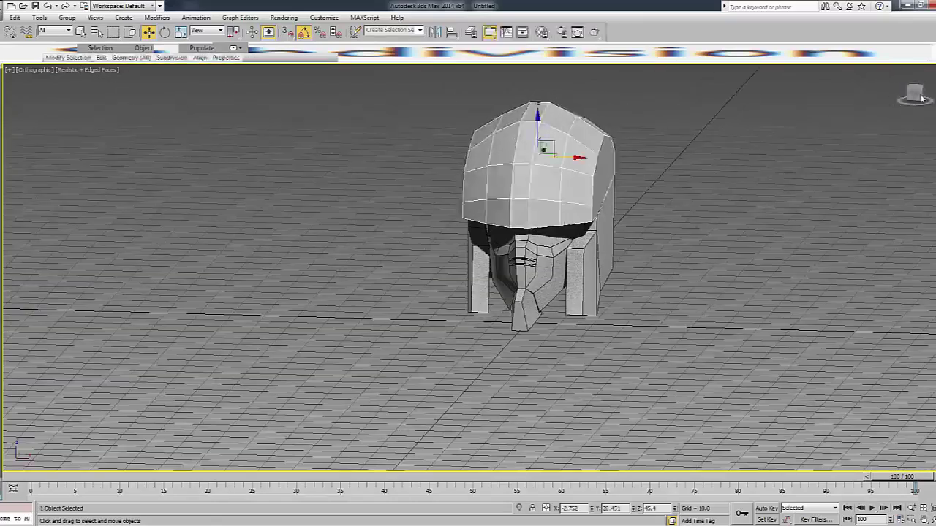
mouse_move(889, 95)
alt+middle_down()
mouse_move(840, 124)
mouse_move(717, 131)
alt+middle_up()
alt+middle_drag(914, 80, 900, 69)
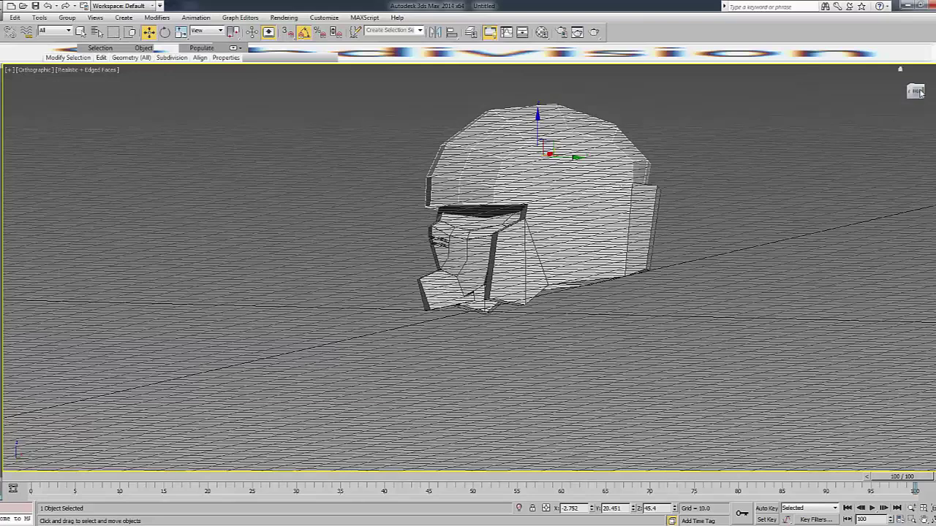
click(920, 93)
key(1)
scroll(511, 219, up, 3)
Shift the dome's top-ring and front vertices slightly backward in the Right view.
key(F3)
drag(444, 277, 498, 206)
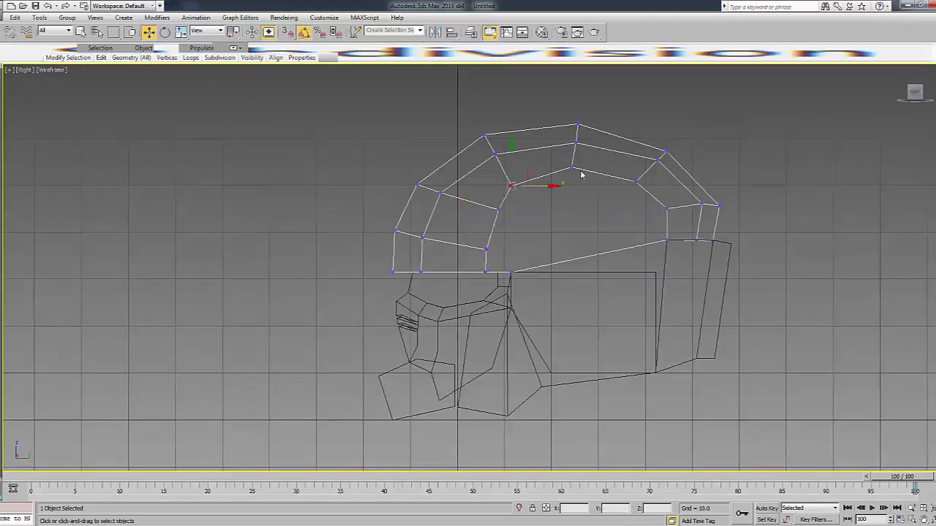
drag(576, 179, 617, 172)
key(F3)
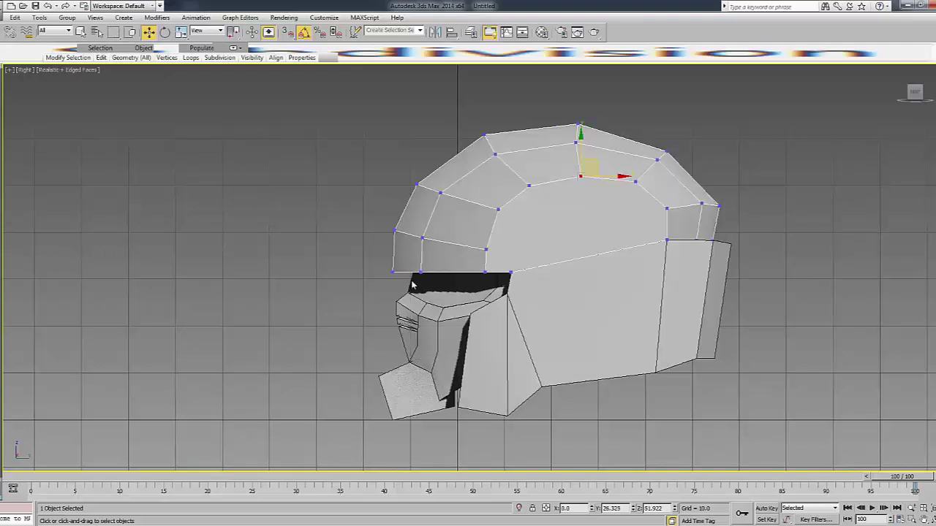
key(F3)
click(423, 237)
drag(431, 239, 450, 239)
click(441, 194)
drag(464, 203, 484, 201)
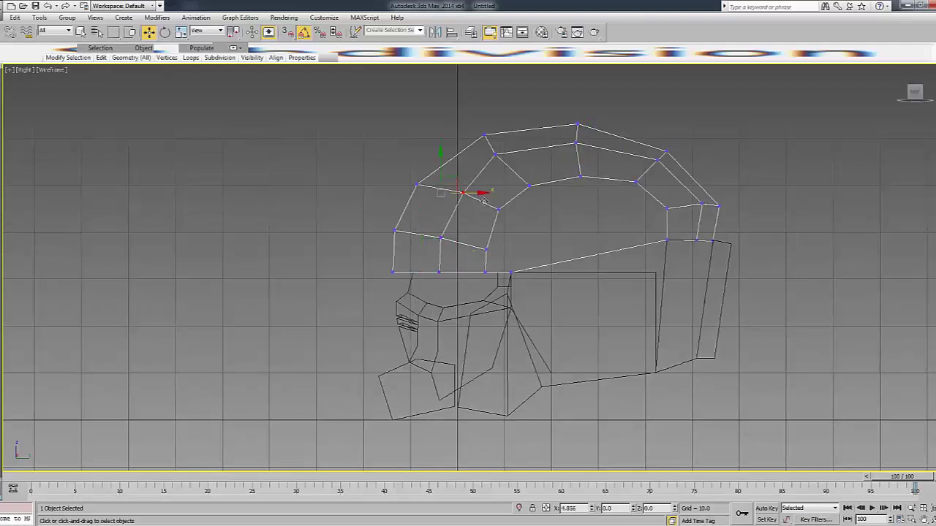
click(494, 155)
drag(497, 156, 508, 155)
click(575, 143)
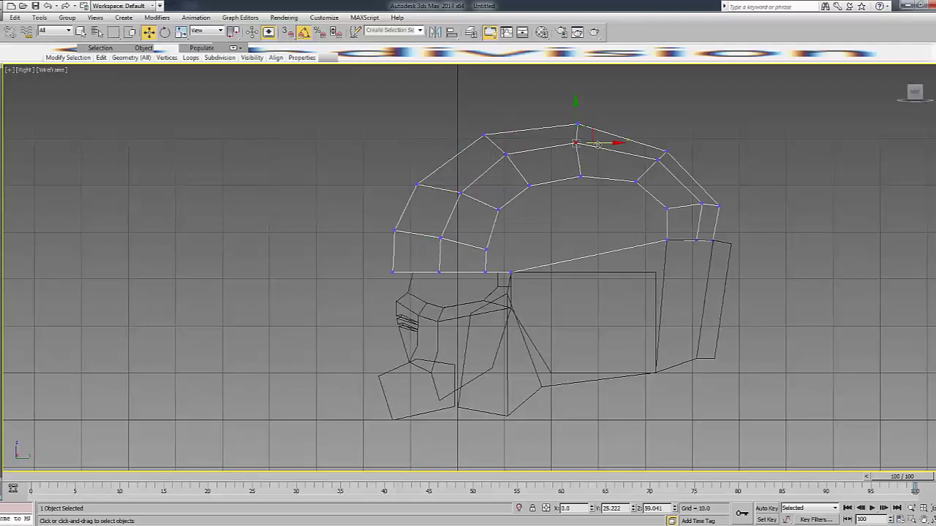
drag(597, 144, 602, 144)
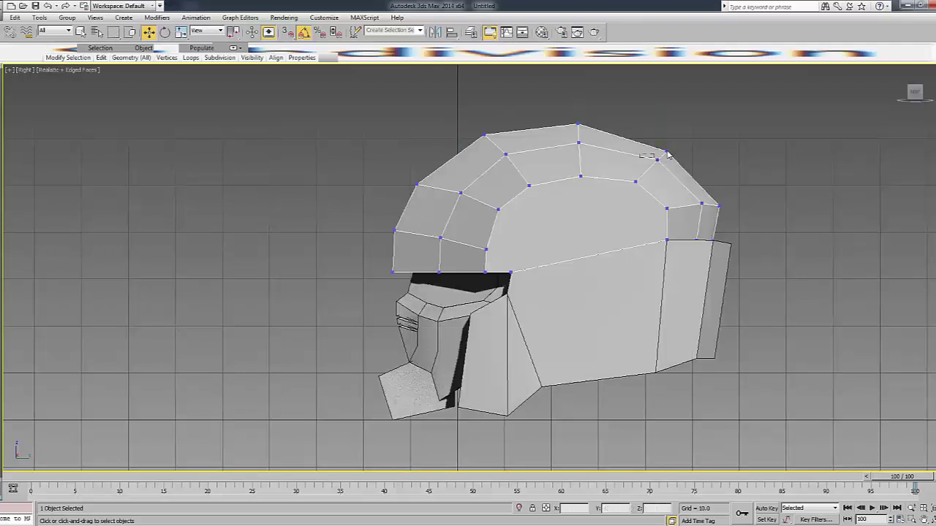
drag(690, 192, 738, 204)
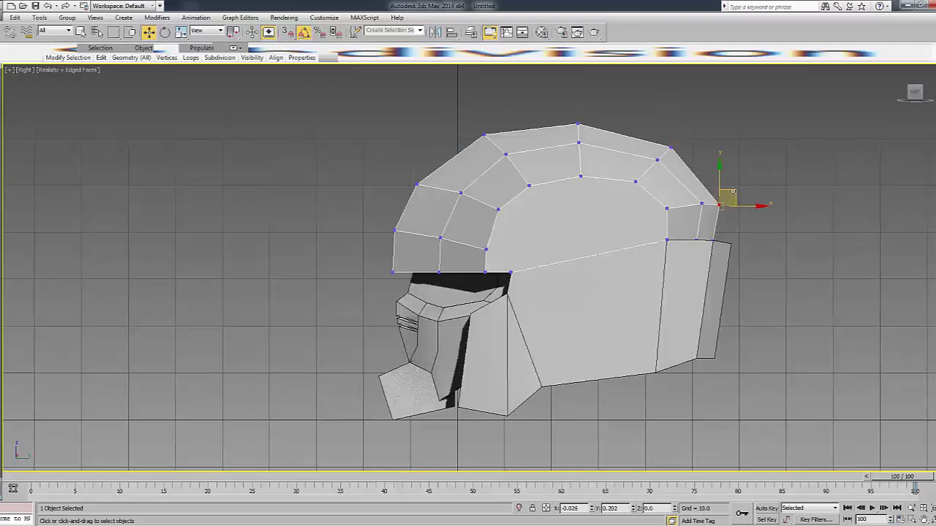
key(F3)
key(F3)
Lower the dome's front rim vertices so the brim dips over the faceplate.
click(440, 238)
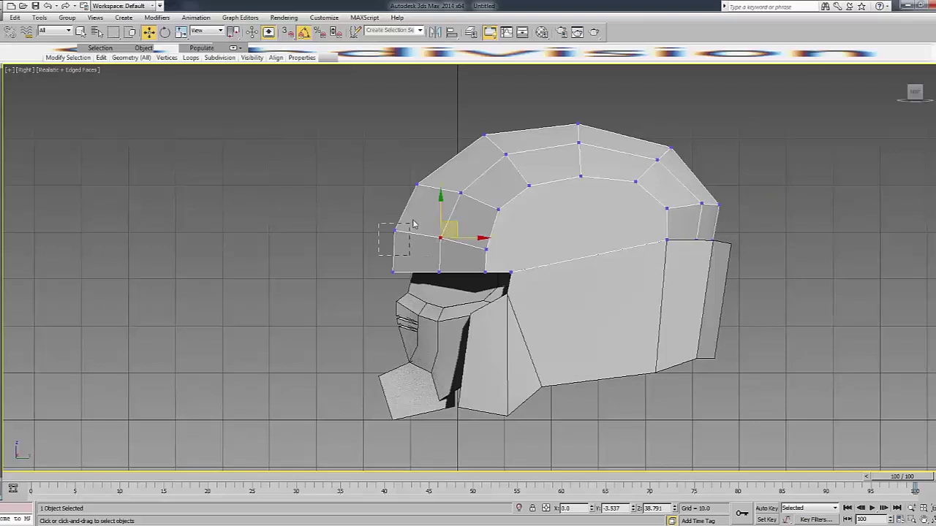
click(394, 231)
drag(393, 219, 393, 228)
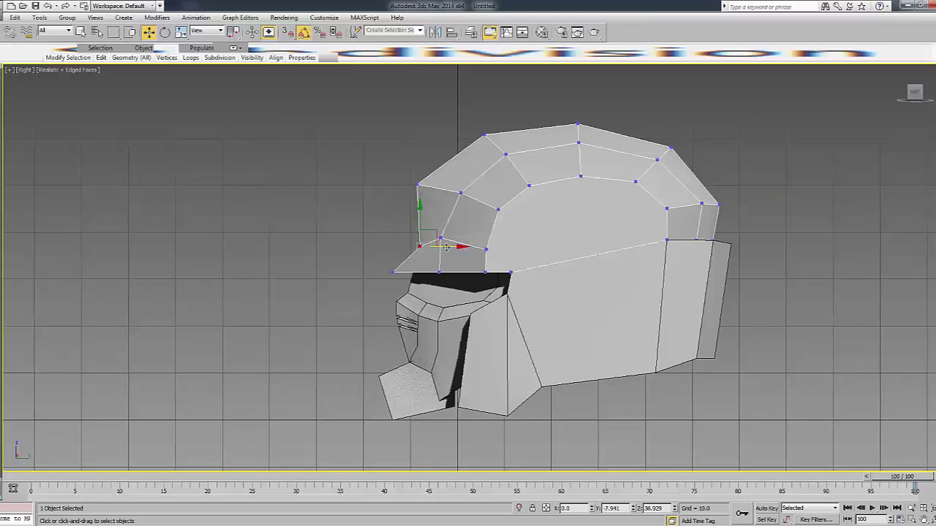
click(439, 237)
click(485, 249)
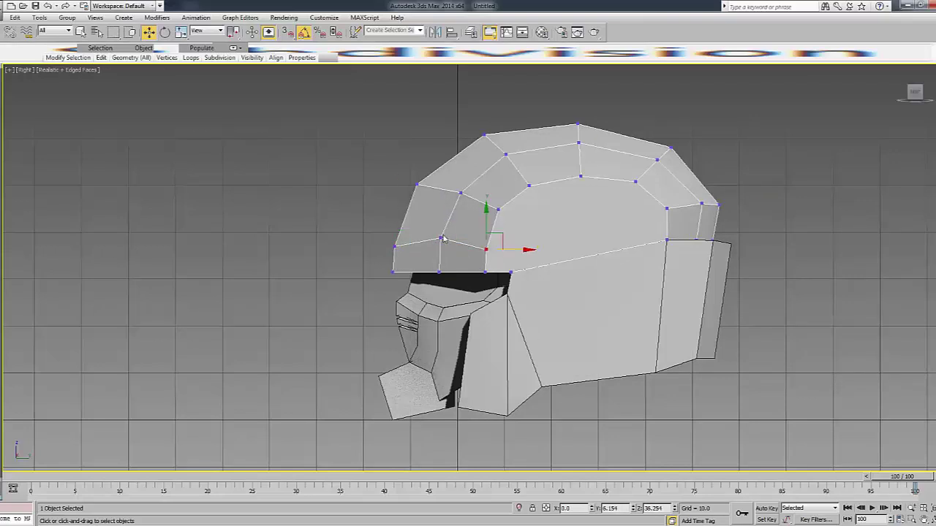
click(416, 185)
drag(420, 183, 415, 196)
click(497, 179)
key(F3)
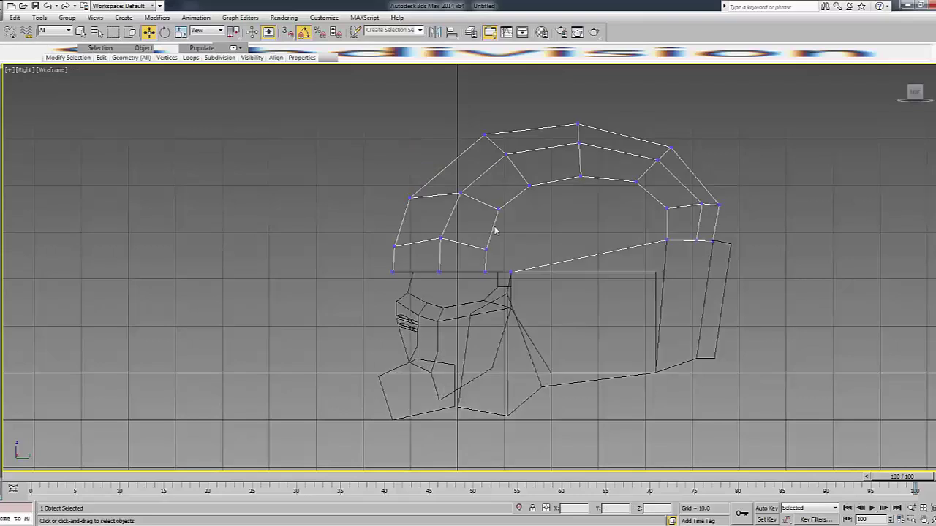
click(392, 272)
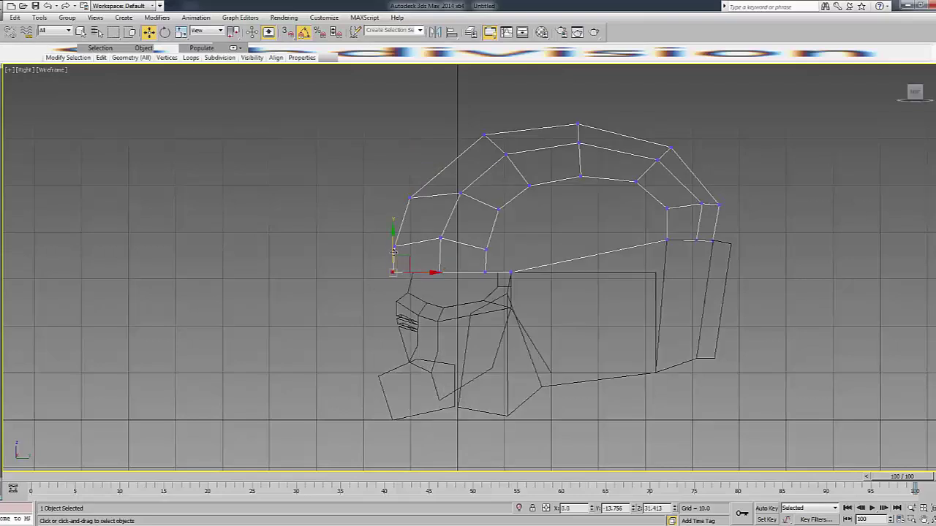
drag(394, 272, 395, 282)
click(439, 272)
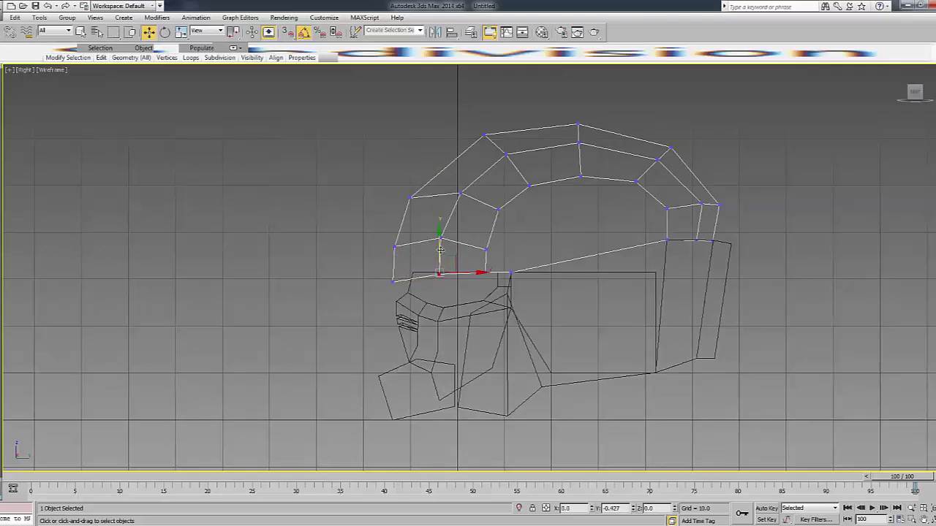
key(f)
key(F3)
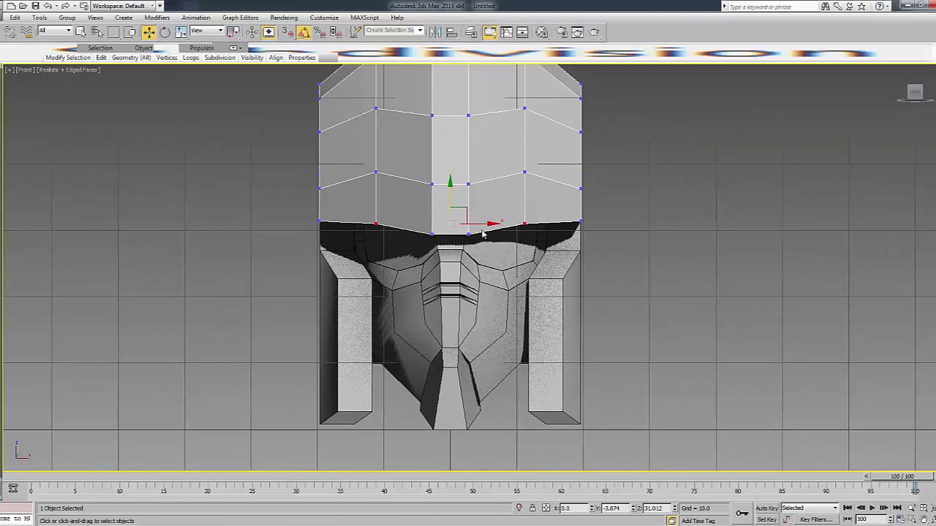
Cut a vertical edge down the centre strip of the dome's front.
key(F3)
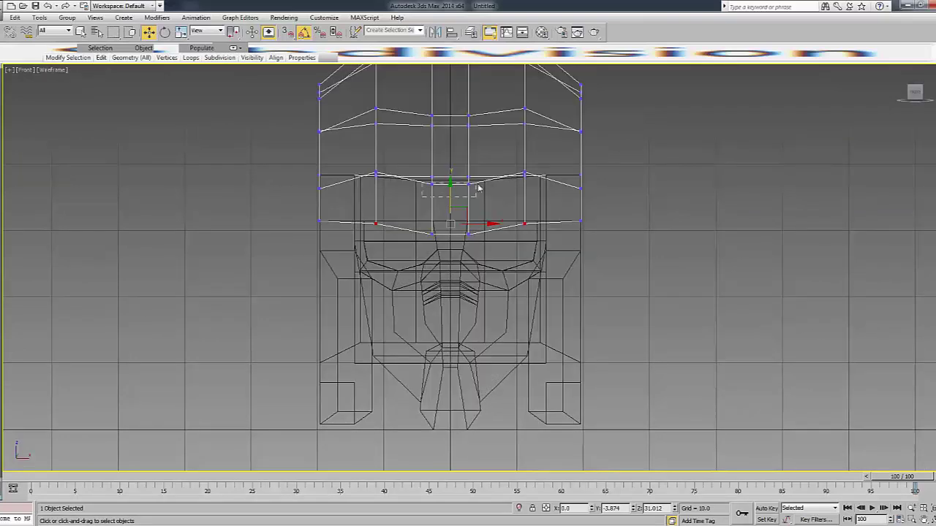
key(F3)
key(alt+c)
click(452, 185)
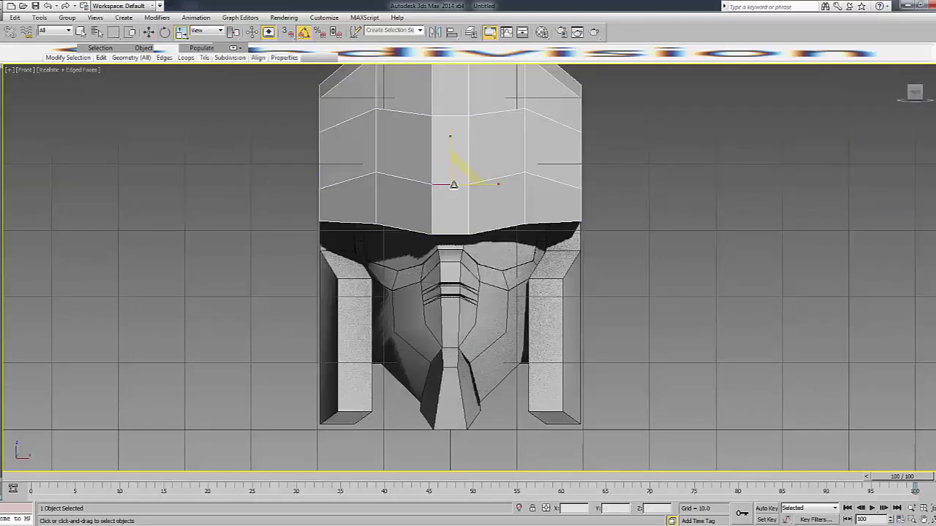
click(452, 119)
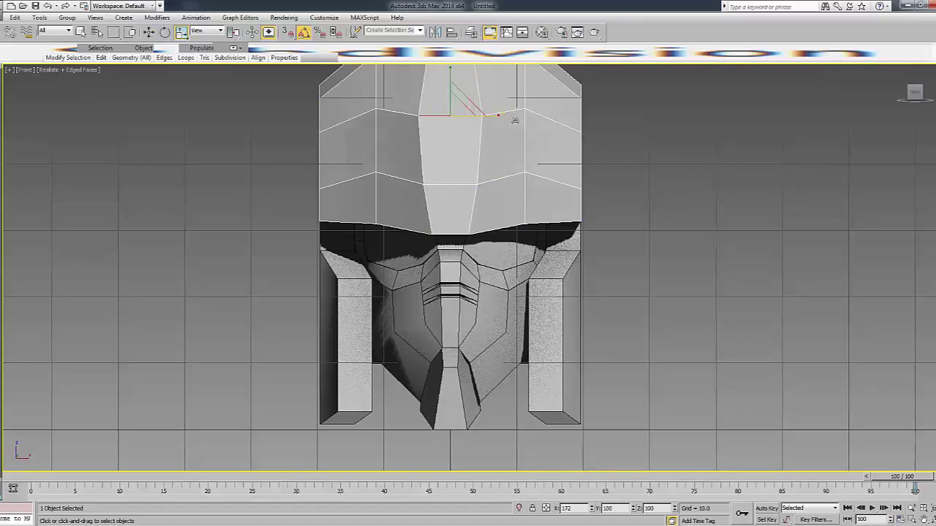
Widen the dome's top vertices outward.
middle_drag(487, 139, 490, 216)
key(F3)
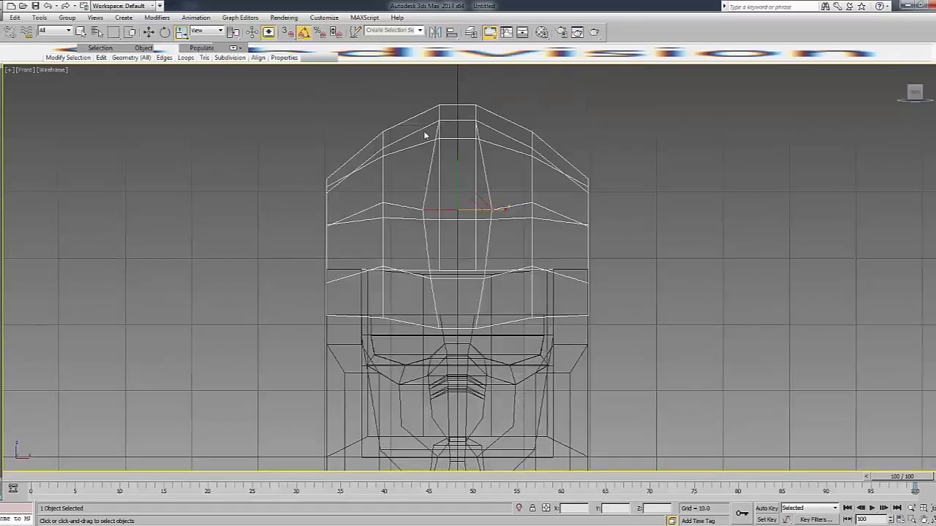
key(1)
mouse_move(486, 130)
mouse_down()
mouse_move(534, 131)
mouse_move(525, 132)
mouse_up()
key(F3)
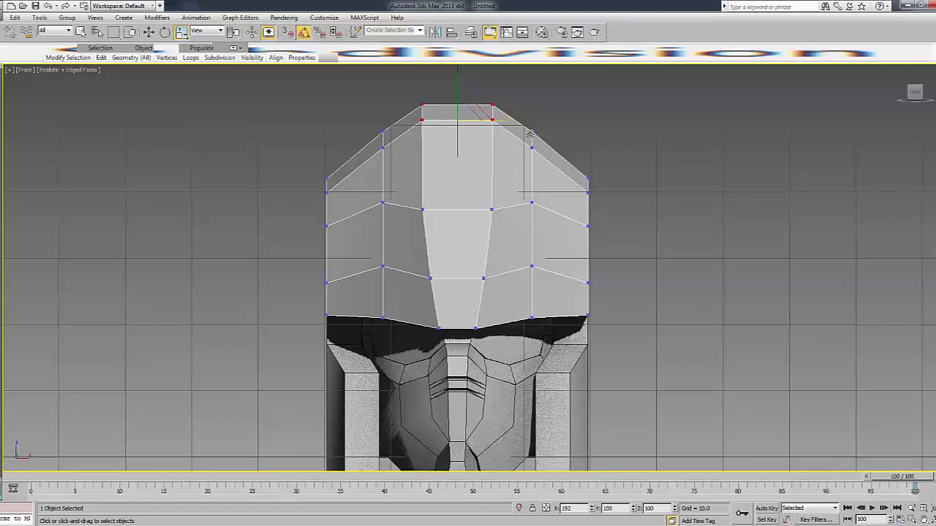
Rotate the left column of dome vertices to tilt it.
key(F3)
drag(356, 164, 406, 119)
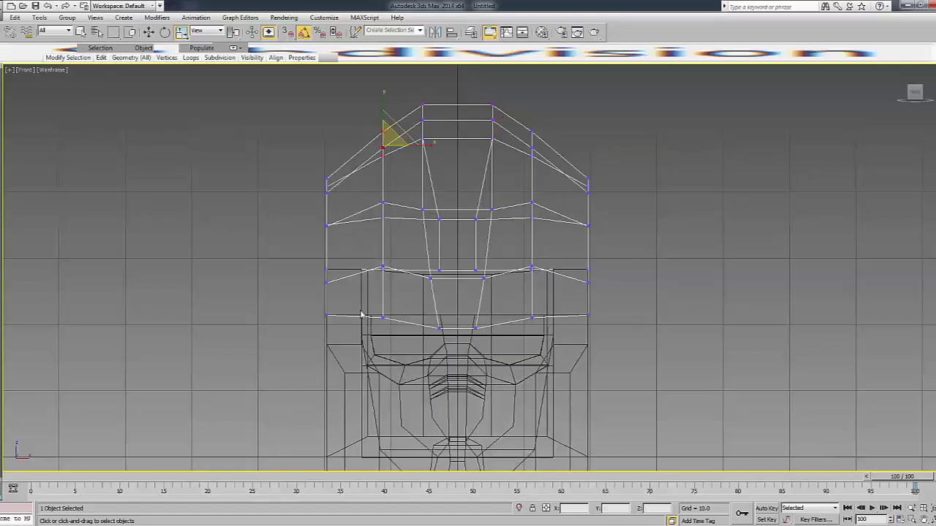
drag(394, 200, 402, 125)
key(e)
drag(398, 182, 414, 193)
key(w)
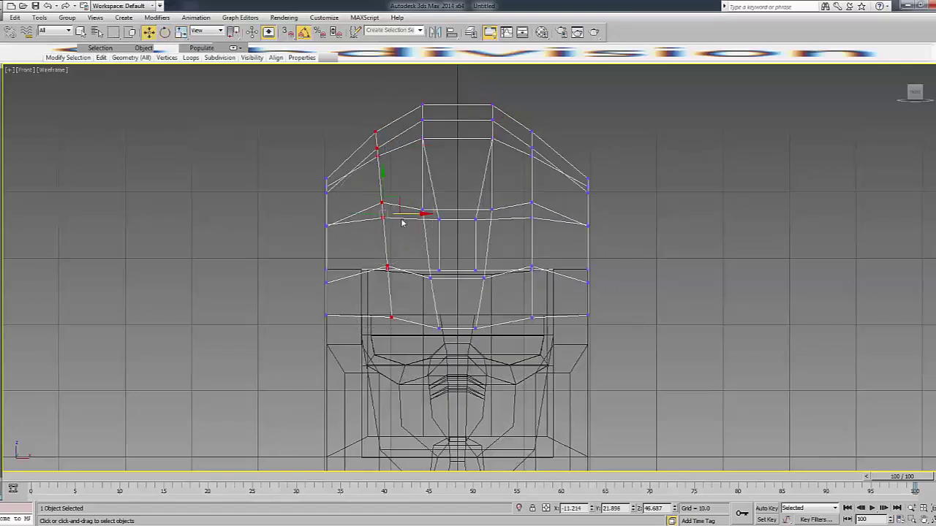
key(F3)
Rotate the right column of dome vertices to match, then leave vertex editing.
drag(557, 121, 559, 123)
key(e)
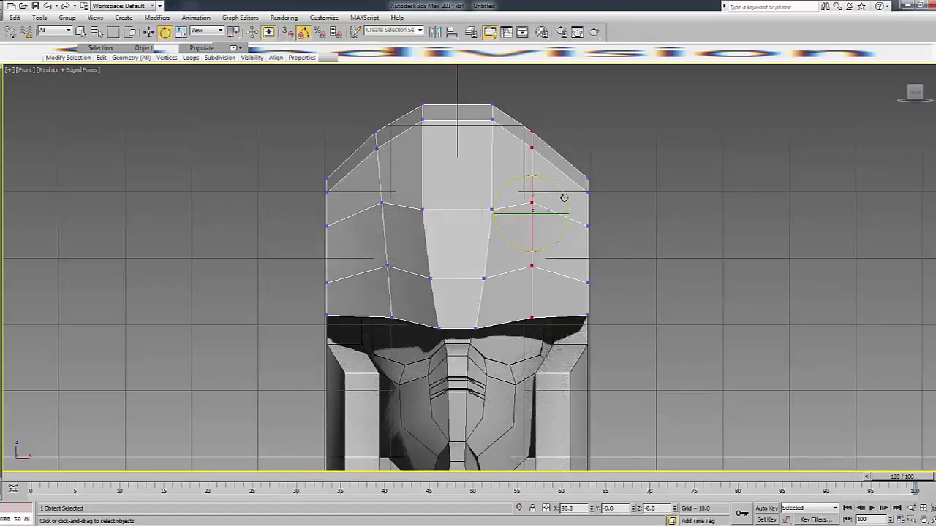
drag(563, 196, 567, 198)
click(648, 212)
scroll(654, 183, down, 4)
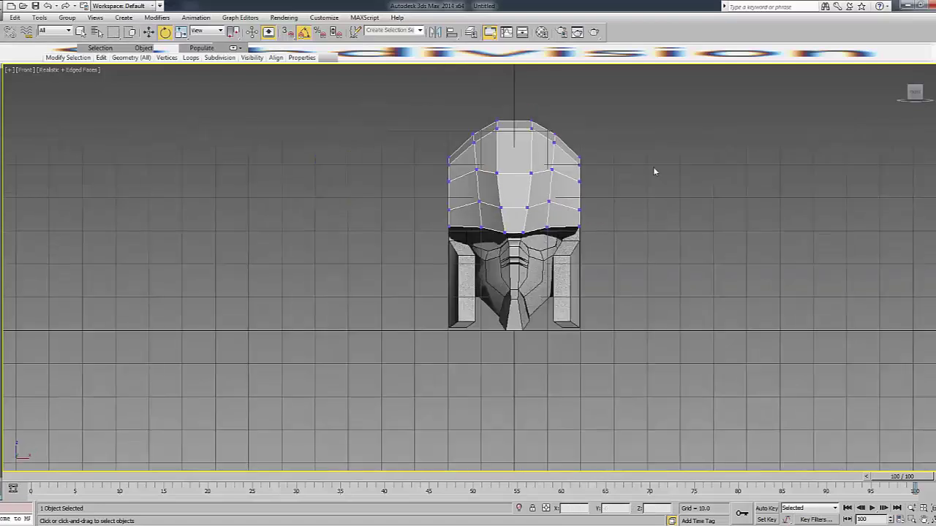
click(895, 52)
click(694, 152)
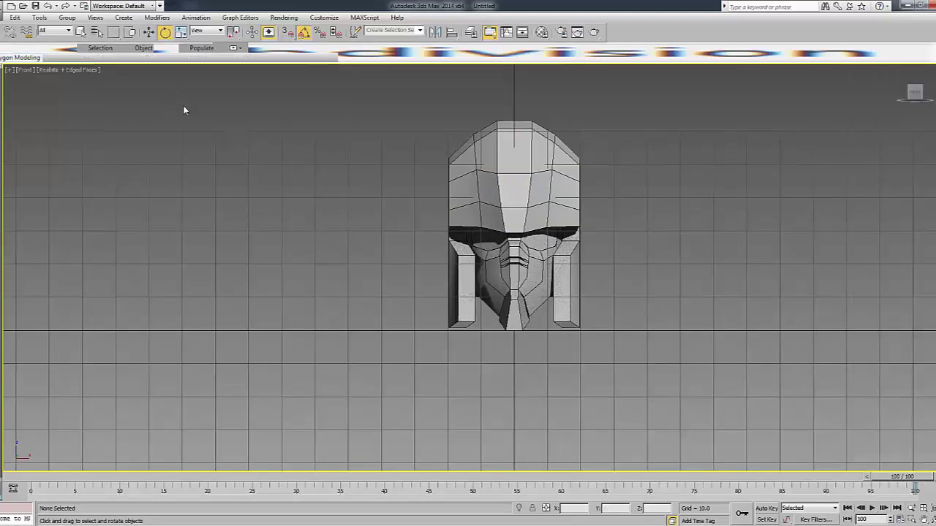
Set the viewport to Shaded with edges and view the selected helmet from the Top.
click(71, 71)
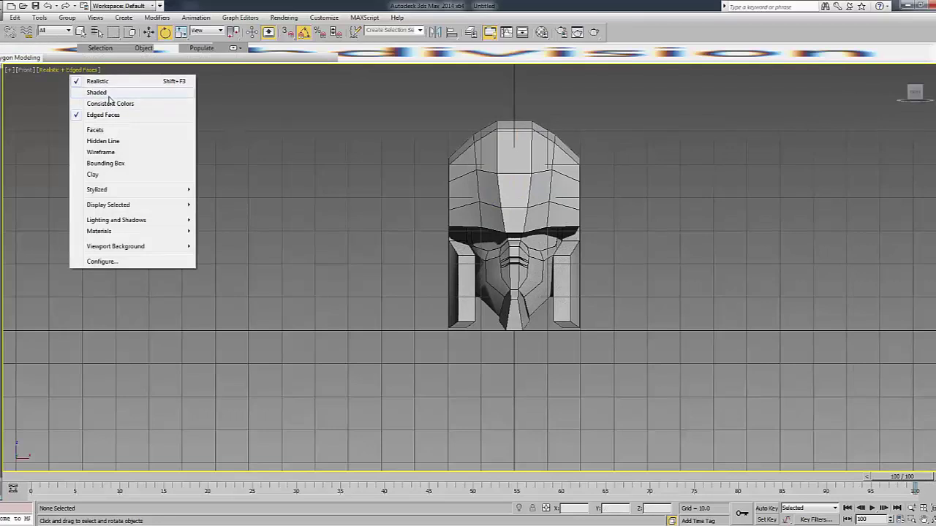
click(109, 95)
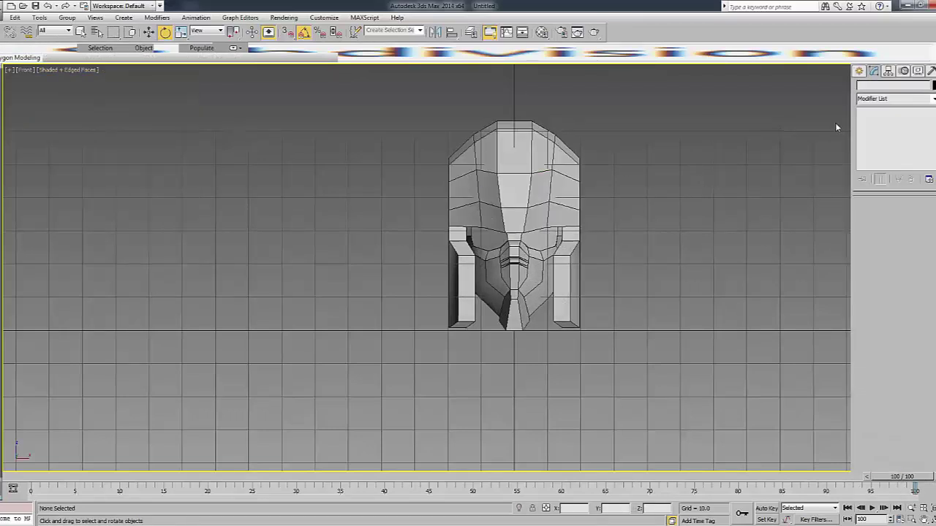
click(434, 212)
drag(912, 95, 916, 93)
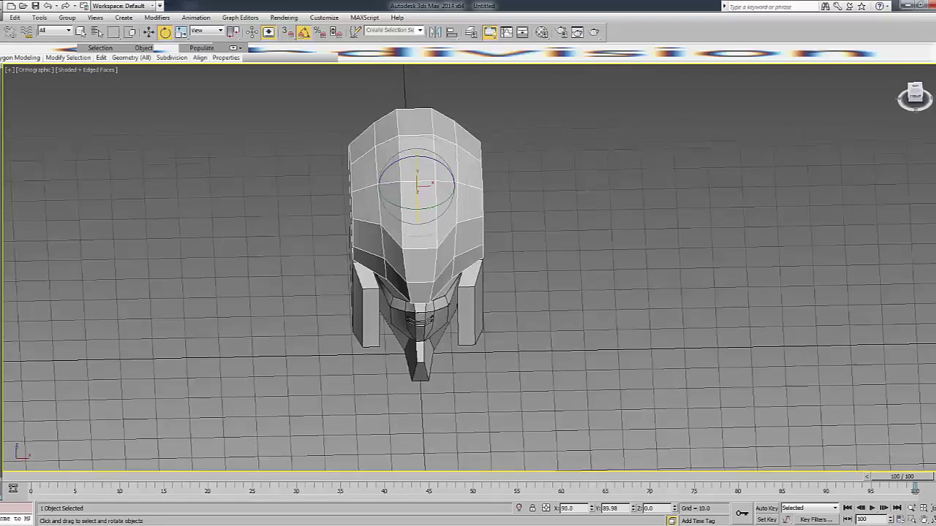
click(915, 93)
Select the lower-left and lower-right vertex pairs and move them.
key(F3)
key(1)
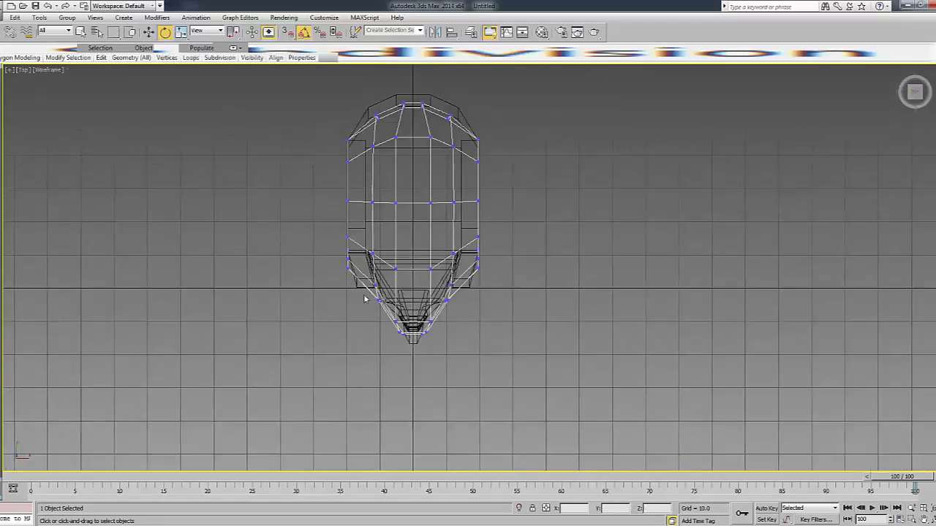
drag(389, 286, 366, 316)
ctrl+drag(437, 286, 459, 316)
key(w)
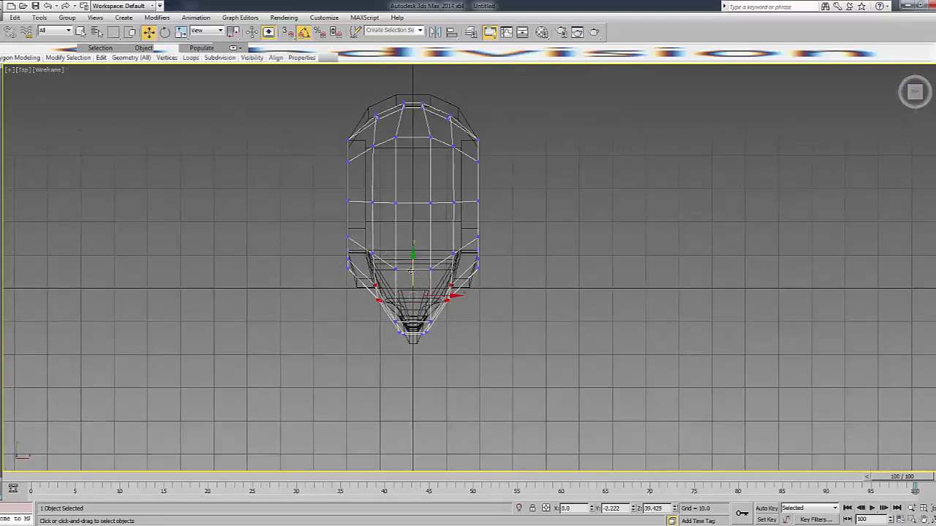
key(F3)
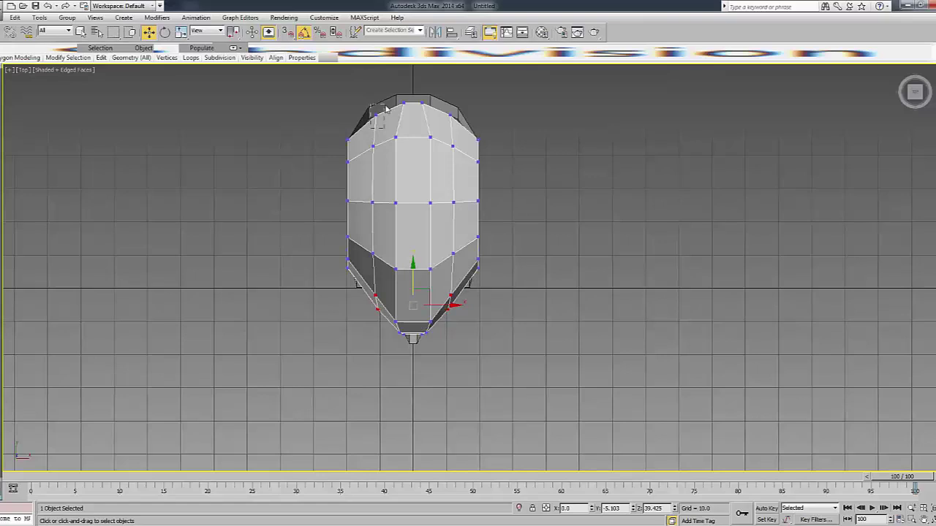
key(F3)
Scale the dome's top vertices closer together, then check the result from the Front view.
mouse_move(378, 81)
mouse_down()
mouse_move(451, 130)
mouse_move(491, 105)
mouse_up()
key(F3)
key(F3)
key(r)
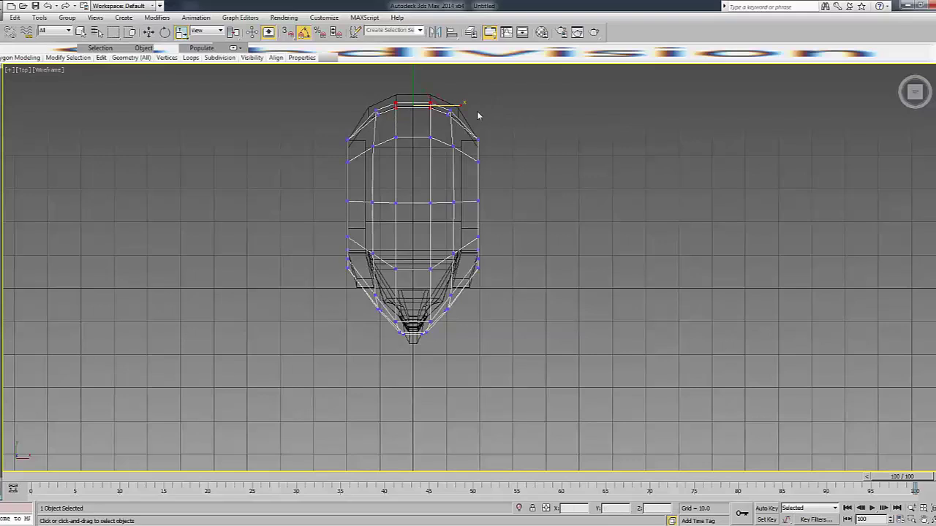
key(F3)
key(w)
key(f)
middle_drag(677, 160, 631, 271)
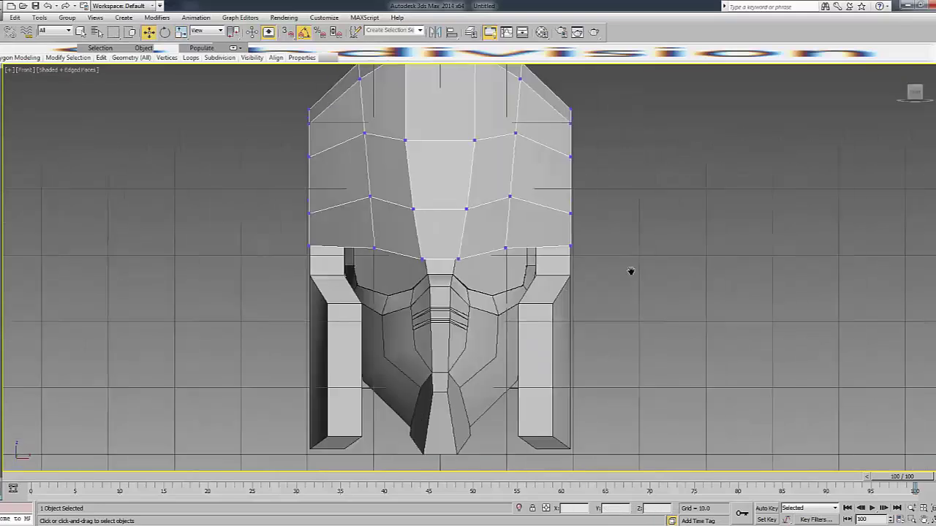
scroll(631, 271, down, 3)
click(758, 134)
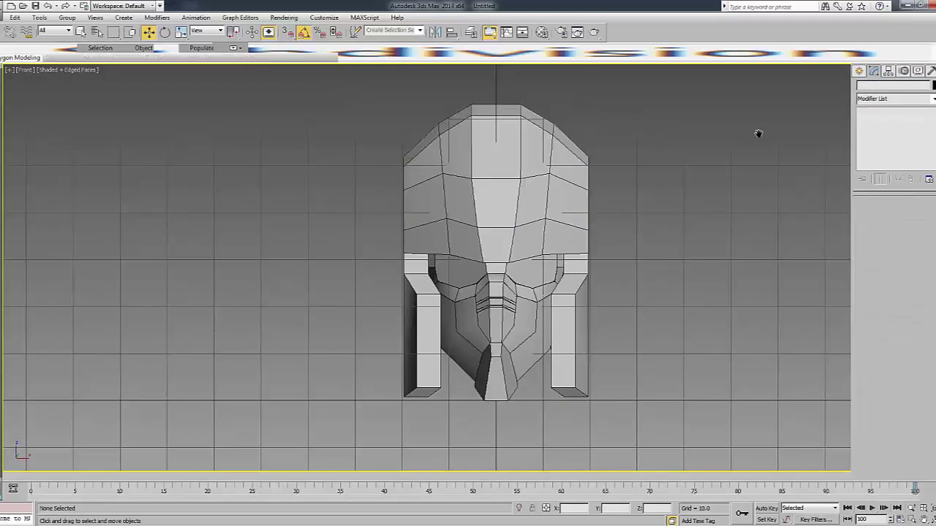
middle_drag(758, 133, 700, 123)
drag(916, 98, 885, 121)
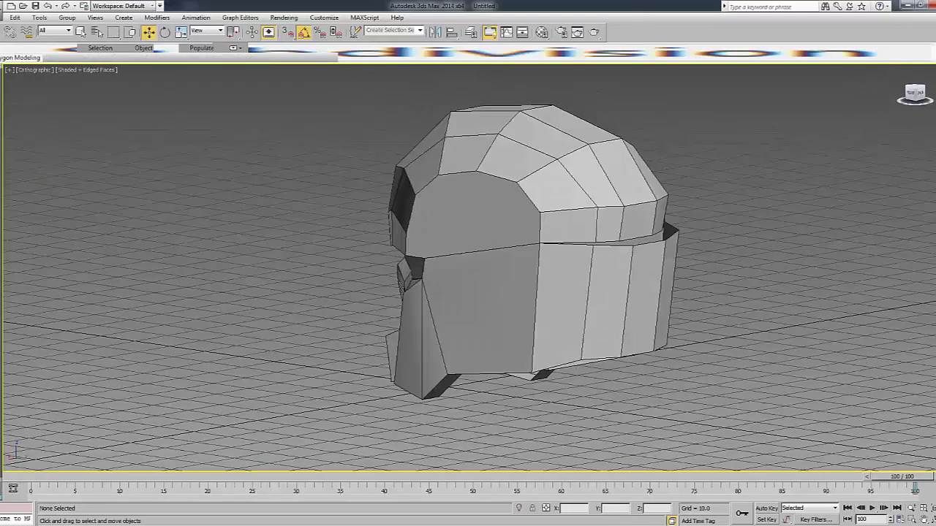
Move the lower shell's rear top and bottom vertices forward under the dome's rim.
key(ctrl+a)
key(1)
key(F3)
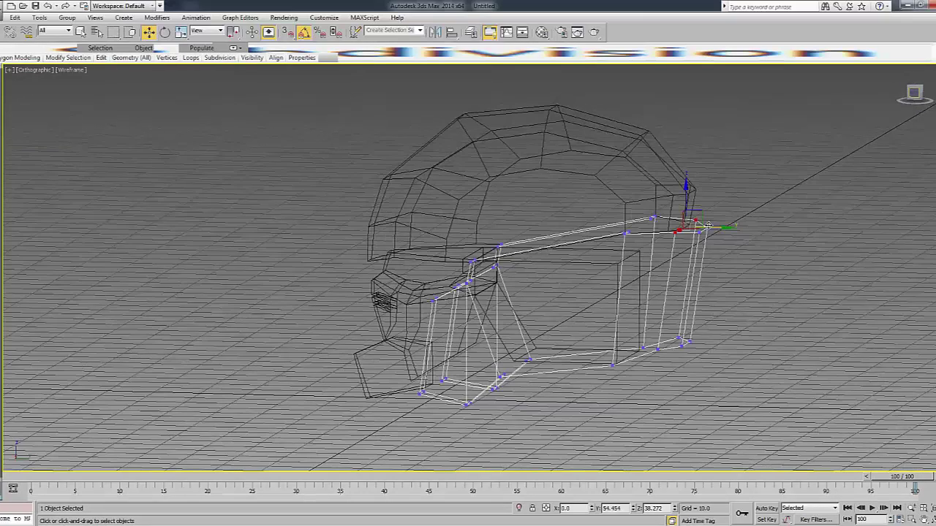
key(g)
scroll(694, 210, up, 5)
key(F3)
key(F3)
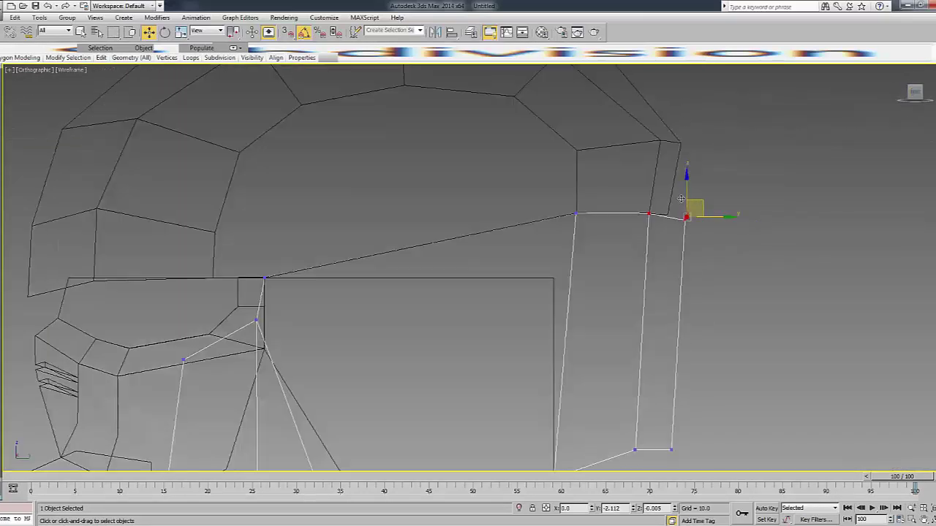
mouse_move(694, 211)
mouse_down()
mouse_move(708, 209)
mouse_move(679, 202)
mouse_up()
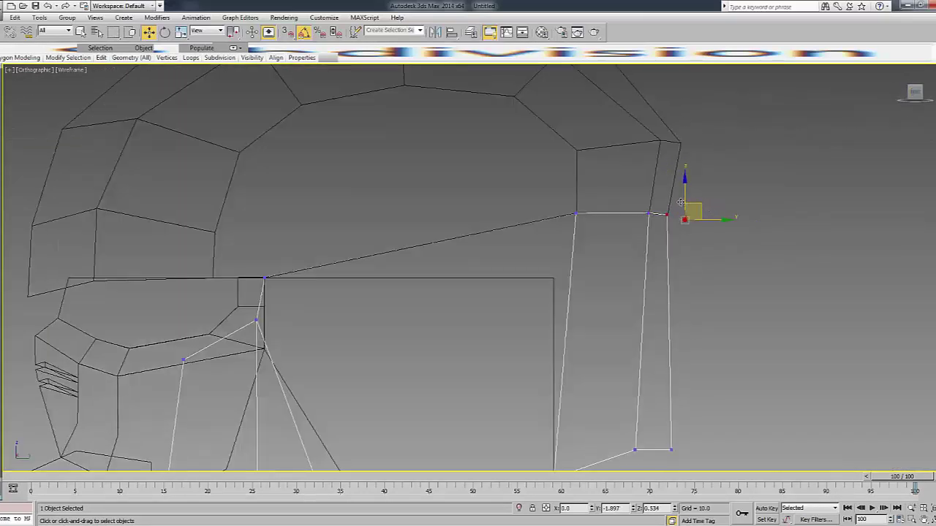
middle_drag(680, 201, 662, 139)
mouse_move(607, 346)
mouse_down()
mouse_move(668, 386)
mouse_move(648, 385)
mouse_move(676, 389)
mouse_up()
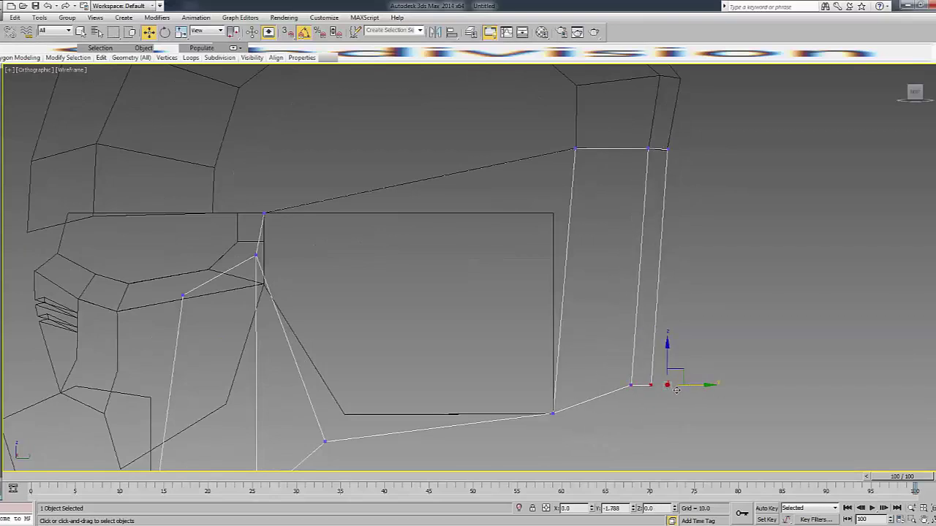
scroll(701, 330, down, 5)
key(F3)
alt+middle_drag(794, 241, 731, 220)
mouse_move(512, 161)
alt+middle_down()
mouse_move(468, 162)
mouse_move(493, 160)
alt+middle_up()
Select two vertical edges on the lower shell's back and scale them.
key(2)
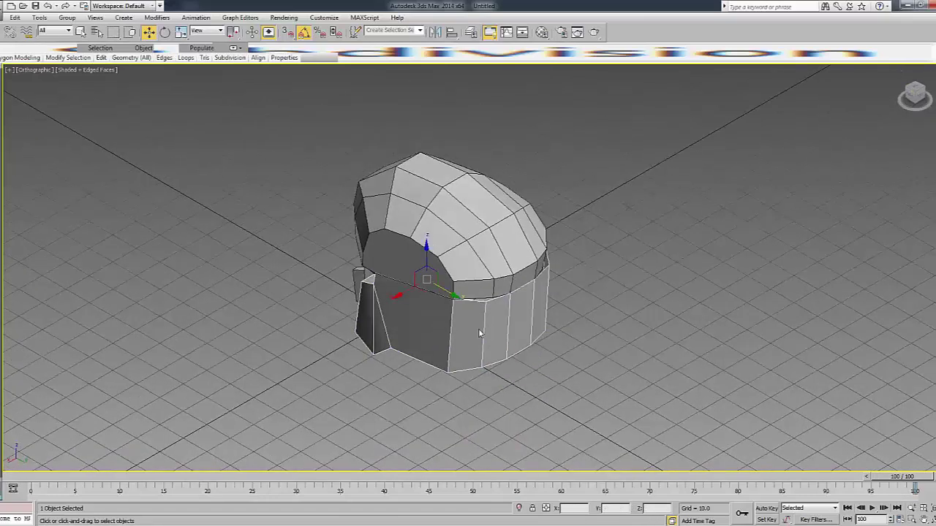
click(478, 328)
click(481, 330)
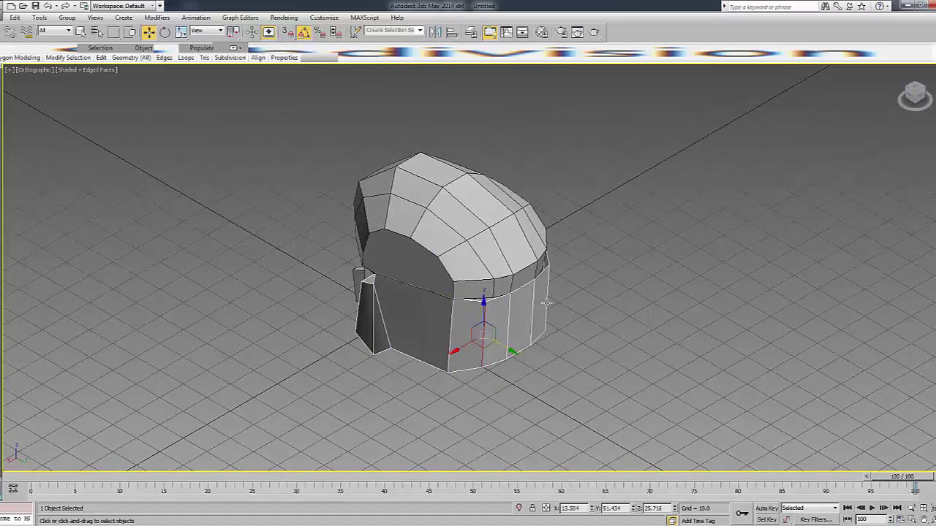
ctrl+click(547, 302)
scroll(515, 325, up, 2)
key(r)
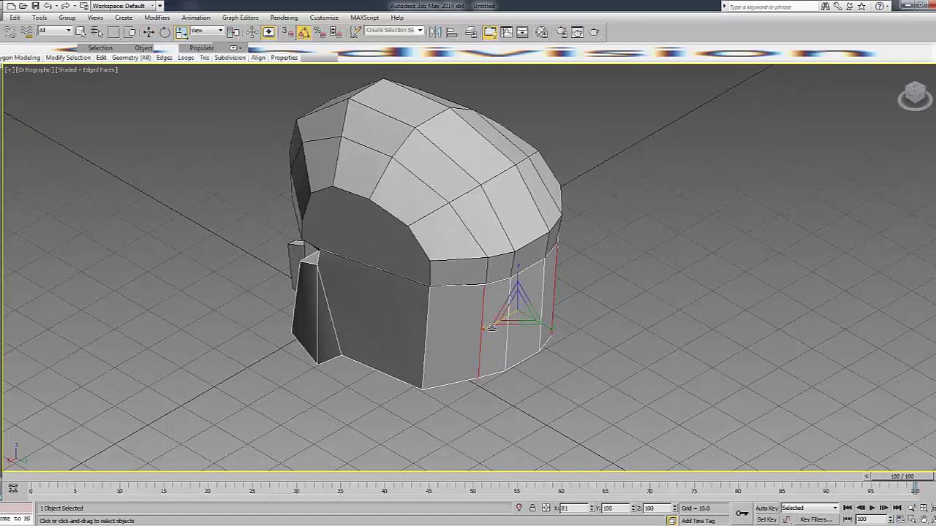
click(691, 193)
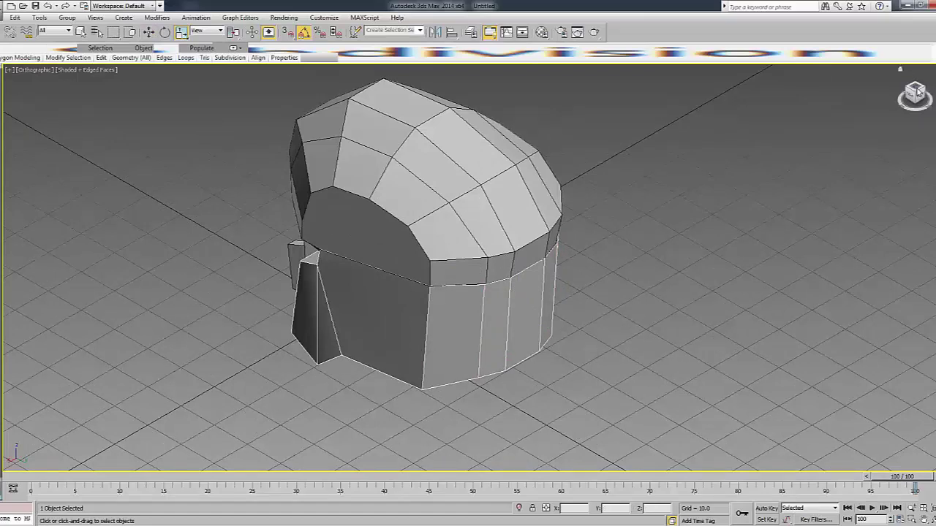
alt+middle_drag(556, 124, 867, 120)
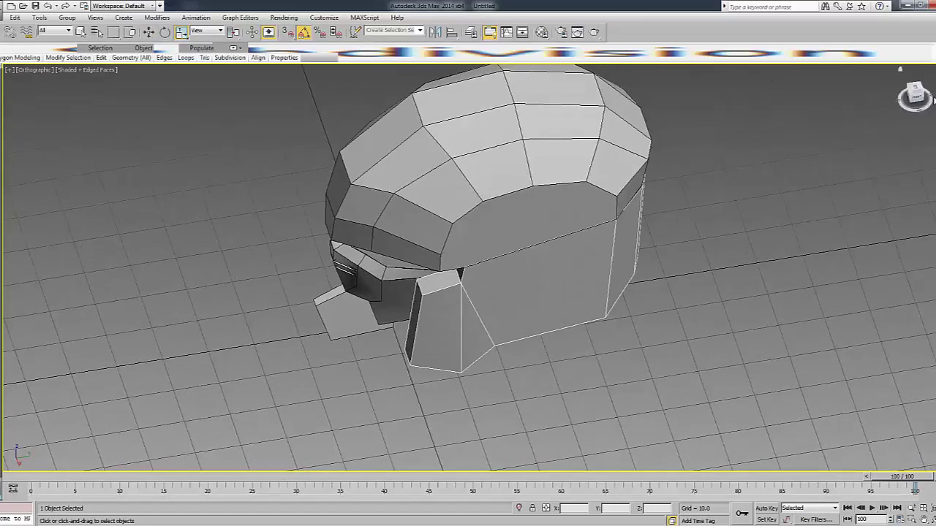
click(918, 101)
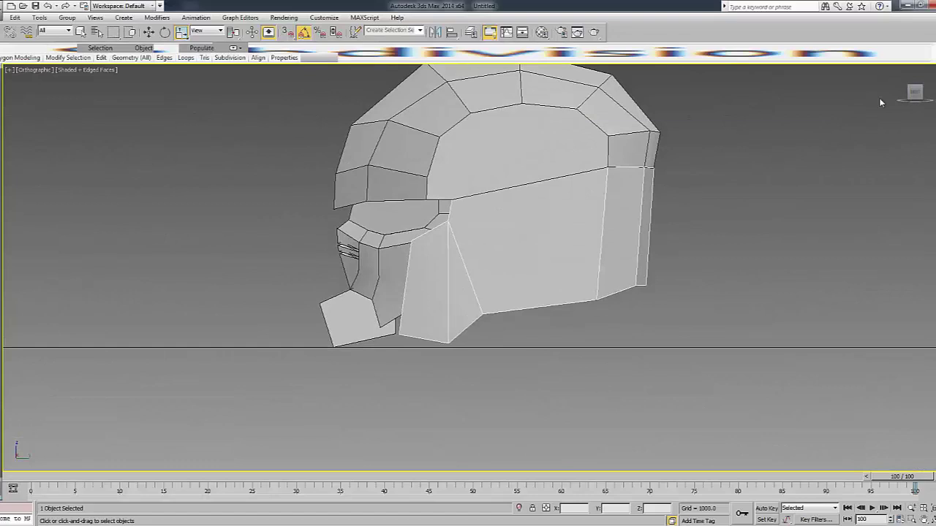
click(906, 86)
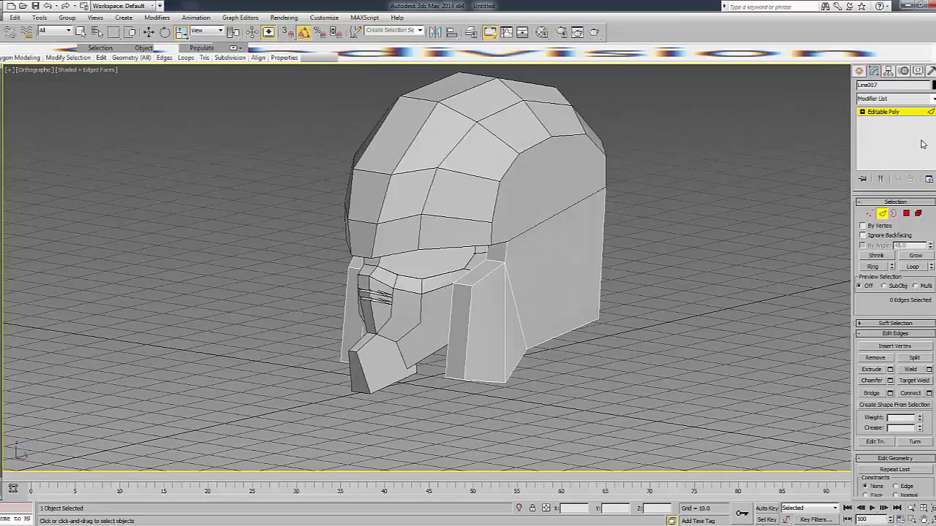
mouse_move(665, 186)
alt+middle_down()
mouse_move(438, 219)
mouse_move(399, 210)
alt+middle_up()
click(399, 210)
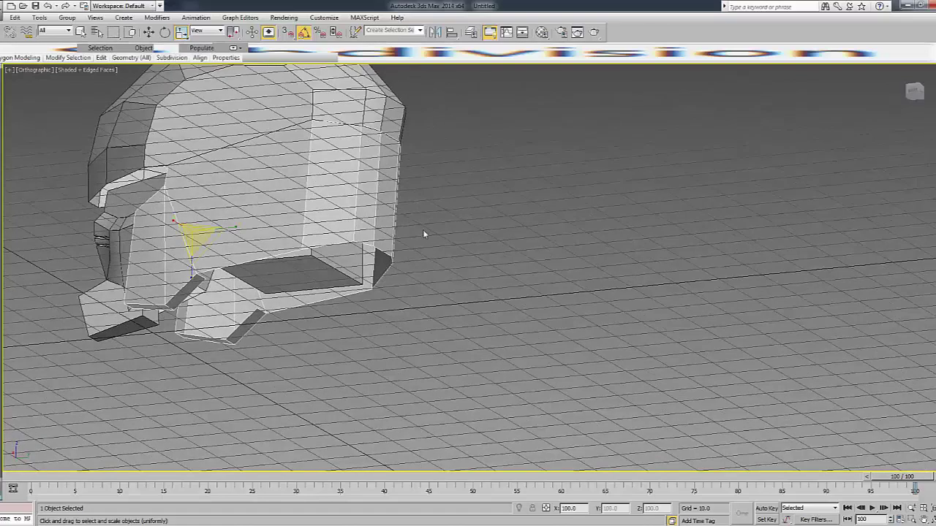
click(463, 225)
click(900, 100)
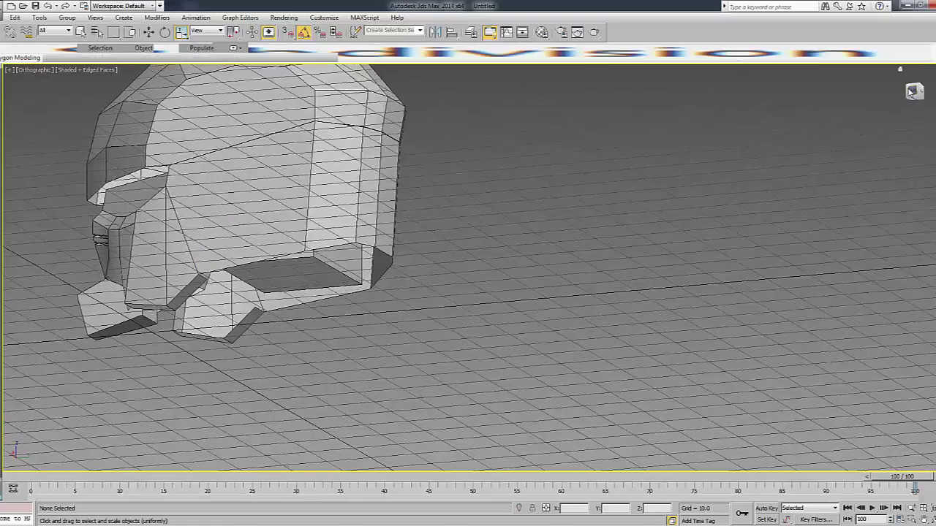
key(f)
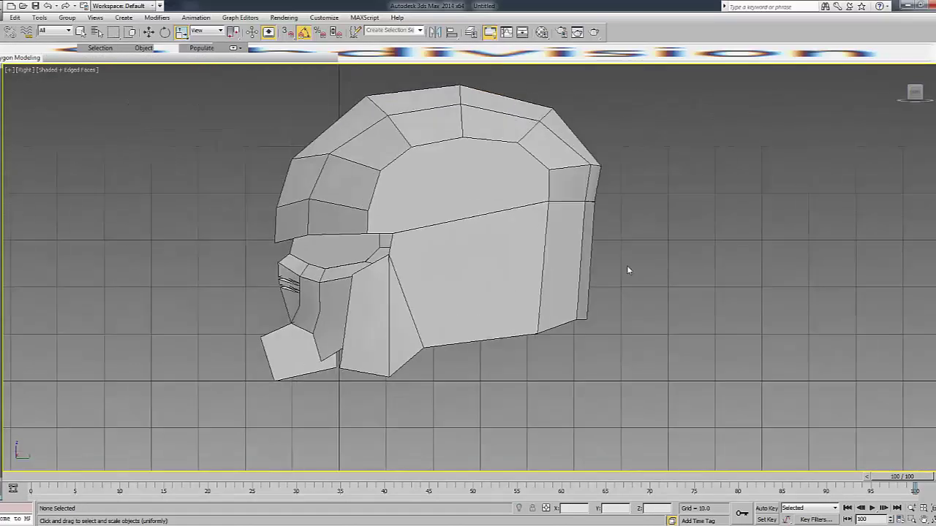
scroll(468, 336, up, 3)
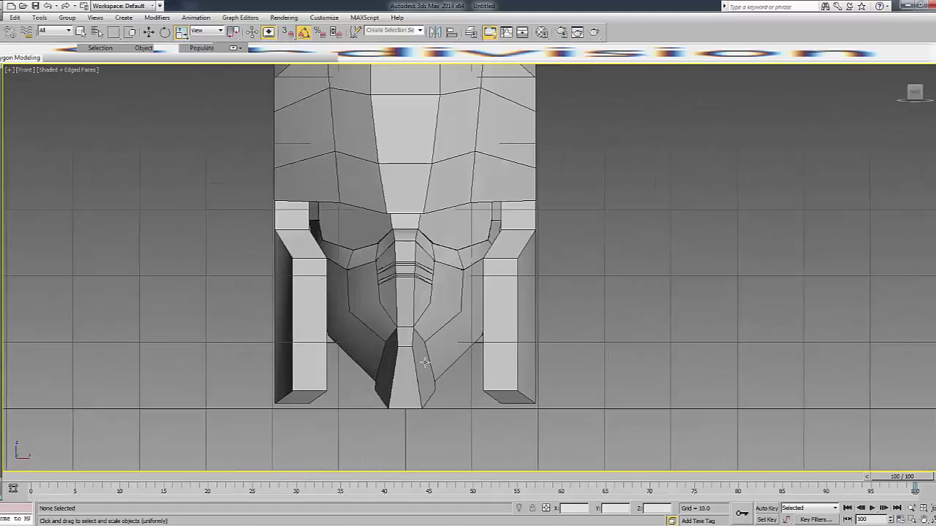
click(433, 361)
click(586, 231)
middle_drag(586, 231, 616, 273)
scroll(591, 248, down, 3)
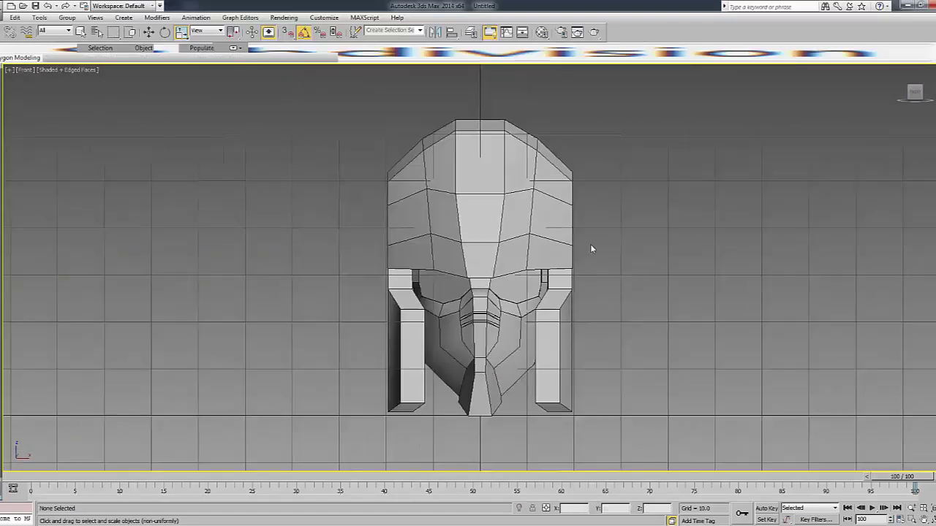
drag(919, 104, 877, 117)
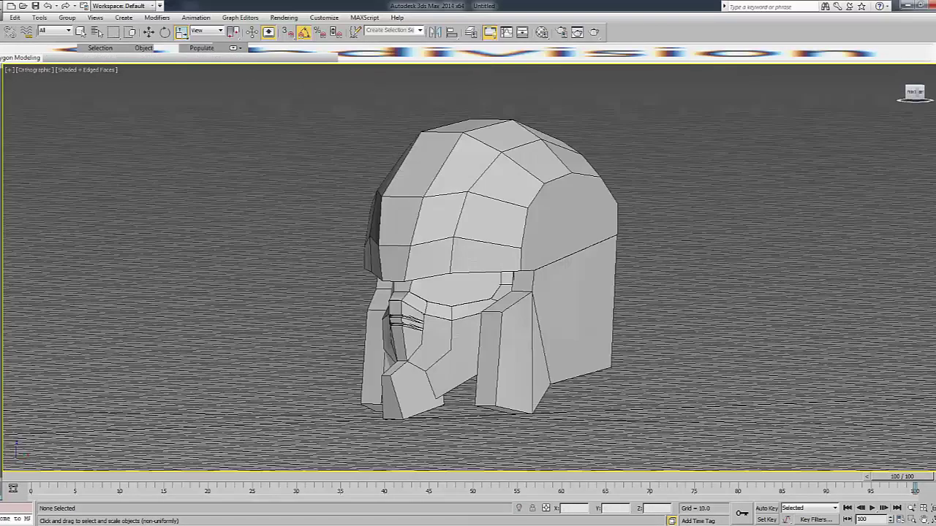
alt+middle_drag(778, 286, 885, 302)
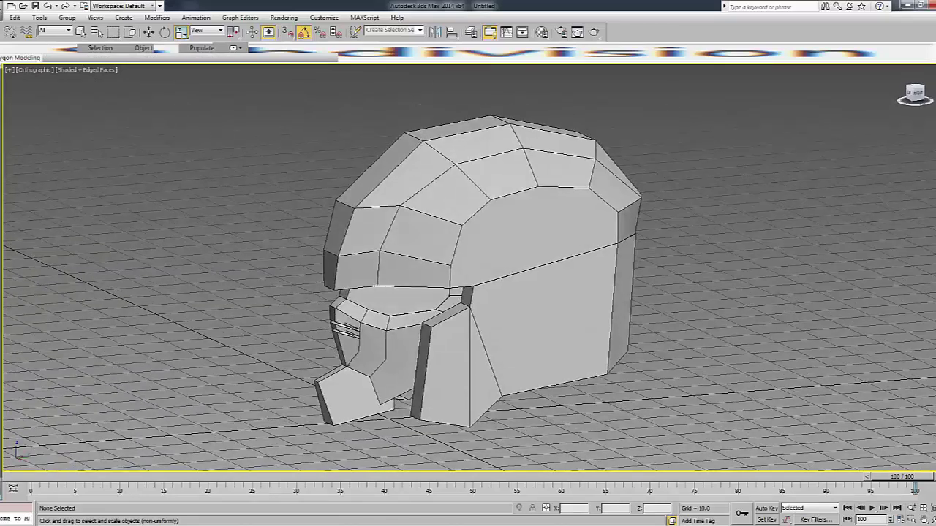
mouse_move(468, 278)
alt+middle_down()
mouse_move(497, 281)
mouse_move(395, 274)
mouse_move(526, 272)
mouse_move(722, 232)
alt+middle_up()
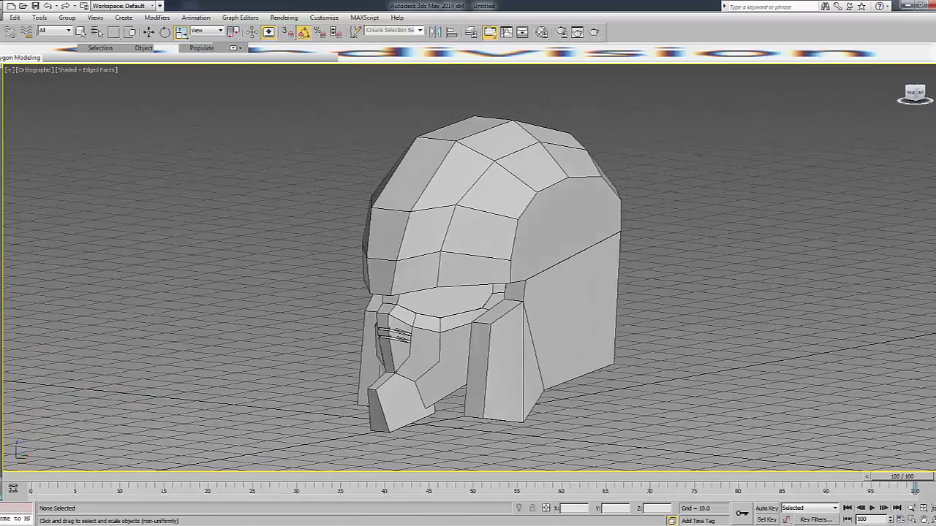
In Right view, move the dome's front vertex up and back.
click(578, 252)
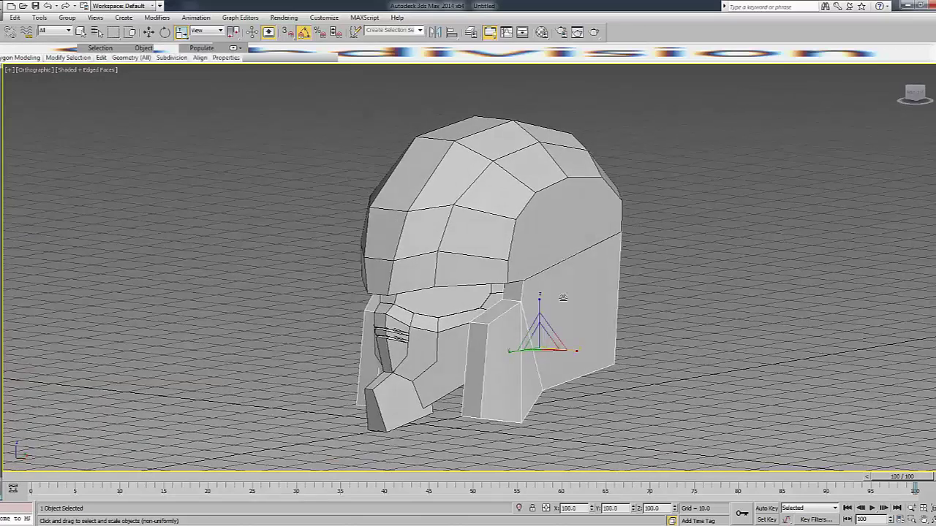
key(w)
click(574, 217)
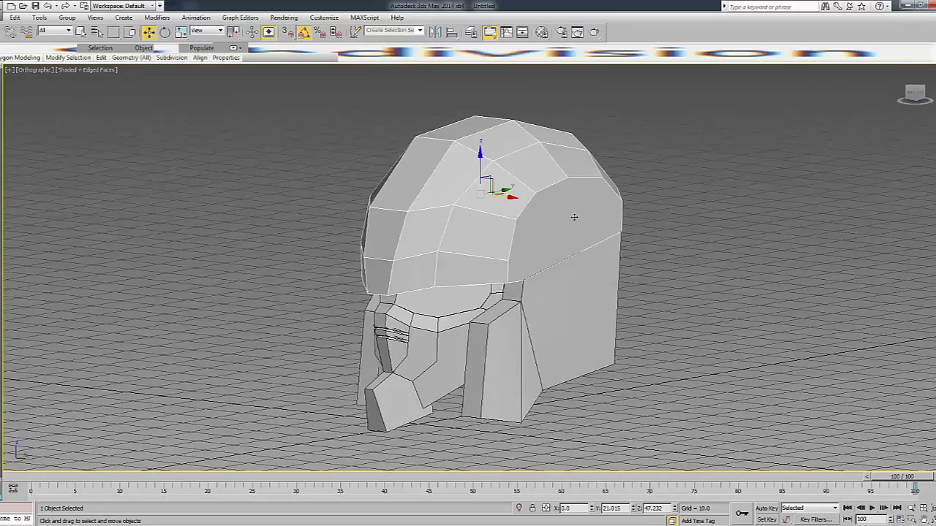
click(918, 94)
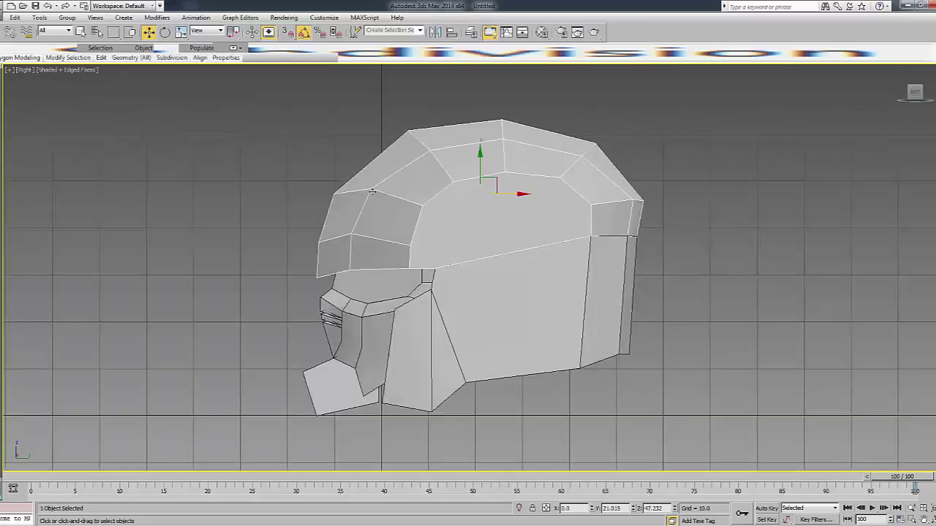
key(1)
click(334, 194)
mouse_move(340, 179)
mouse_down()
mouse_move(348, 169)
mouse_move(327, 218)
mouse_up()
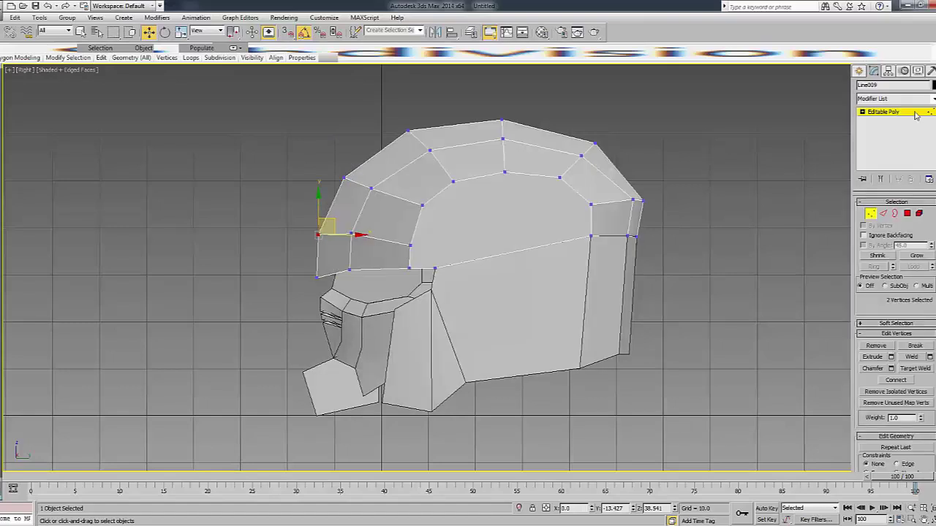
click(711, 167)
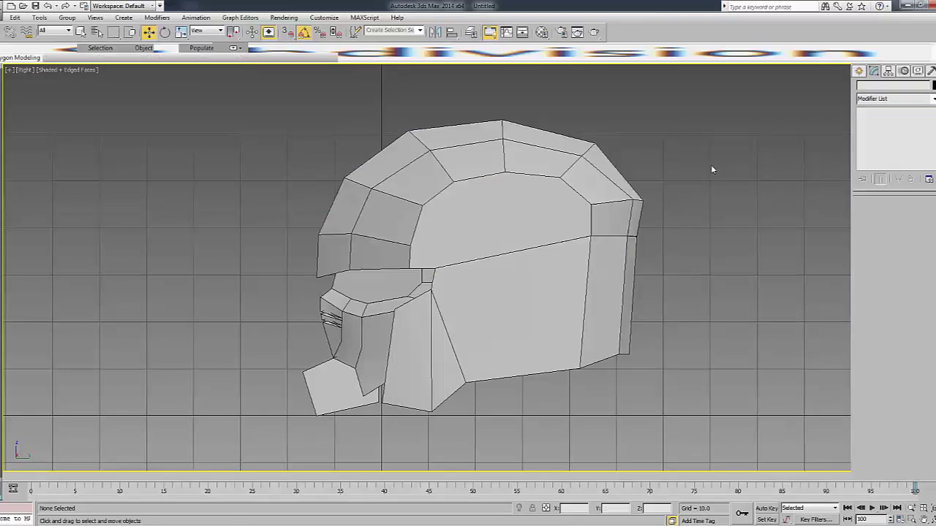
Bring up the Create > Shapes > Splines types.
click(888, 71)
click(874, 71)
click(859, 71)
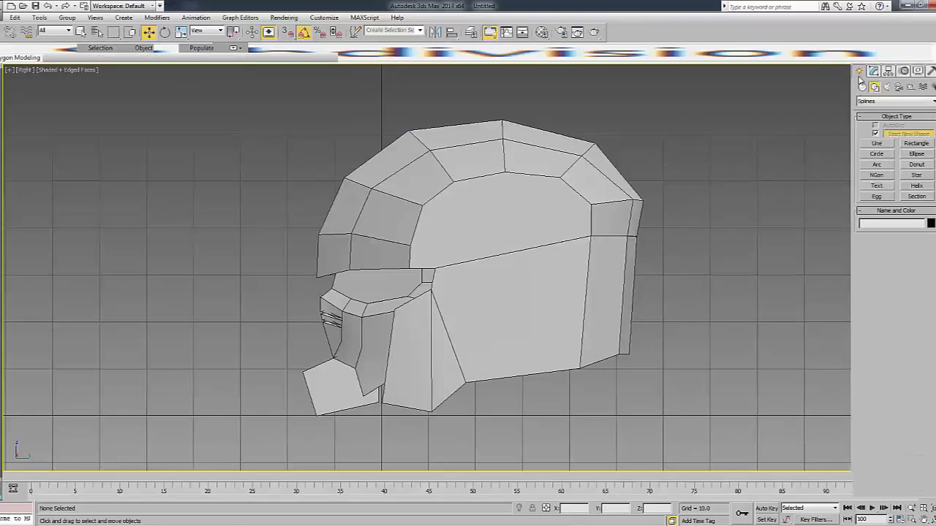
Start a Line in wireframe, placing points from the dome front, up over the top, and behind it.
click(876, 144)
middle_drag(454, 212, 444, 315)
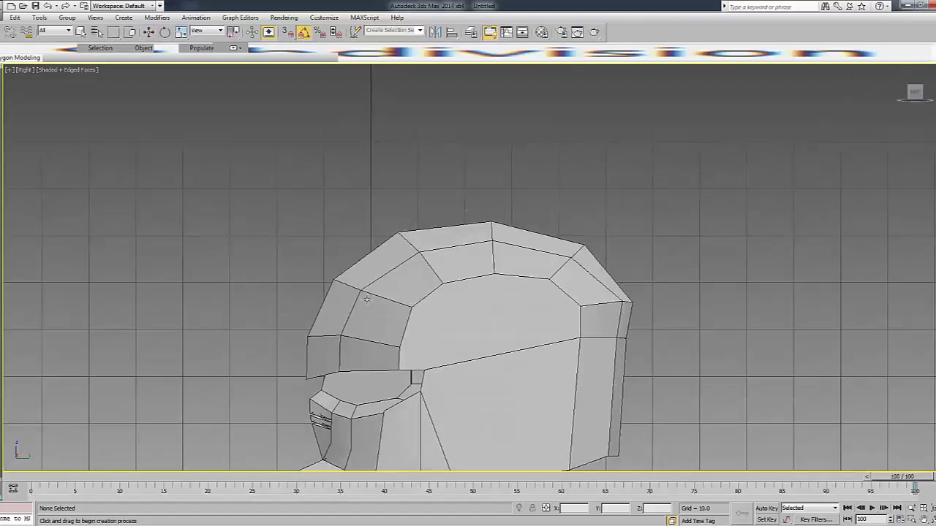
key(F3)
click(333, 279)
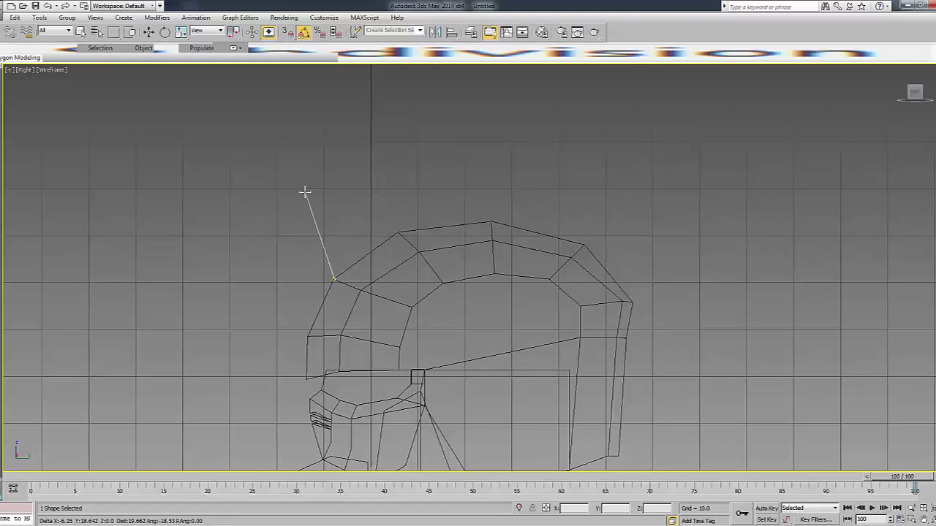
click(303, 169)
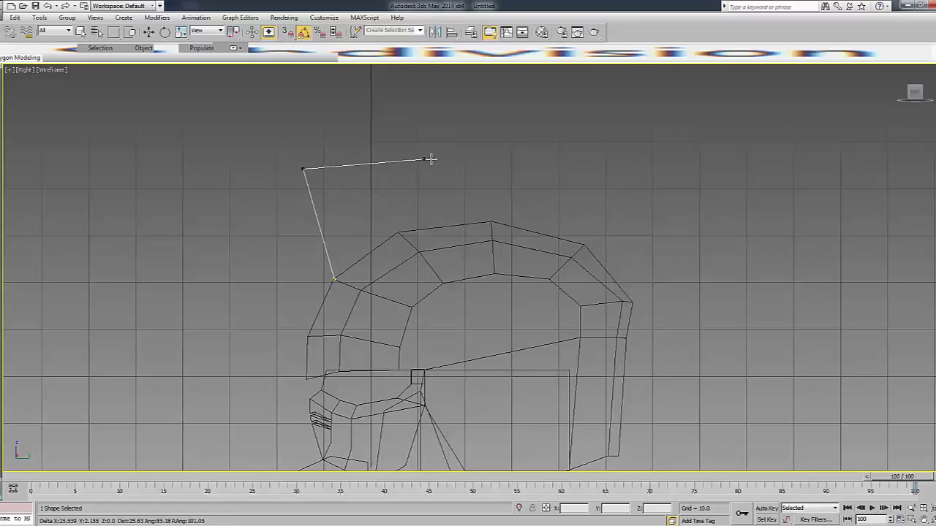
click(477, 169)
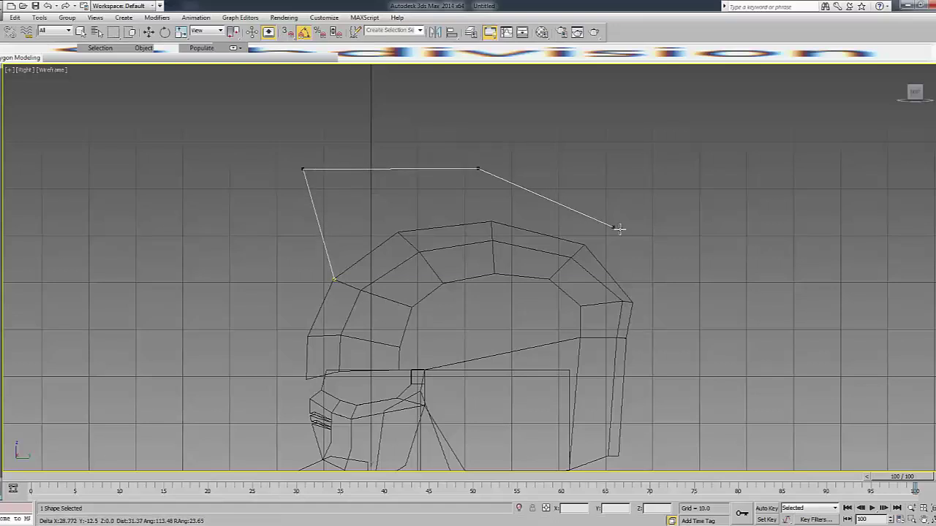
click(662, 298)
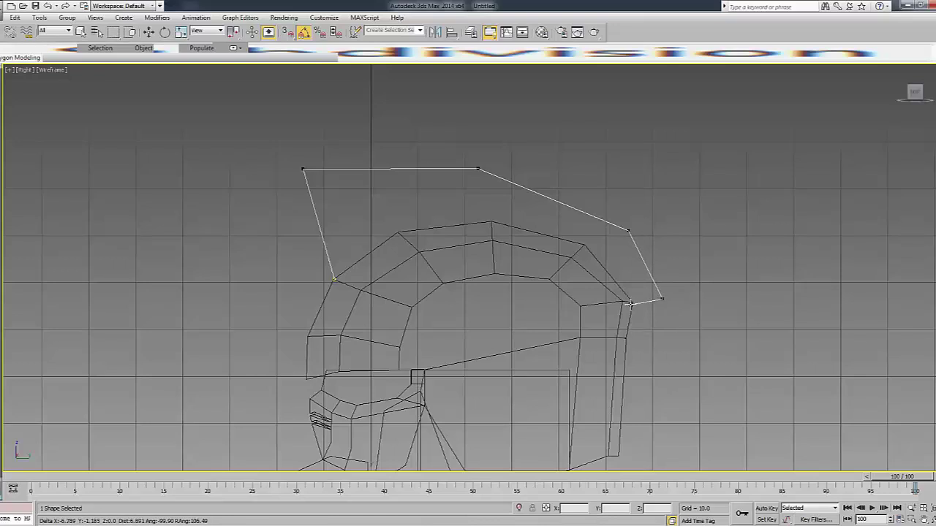
Trace the outline back along the dome's top edge and close it at the first point.
click(632, 303)
click(584, 244)
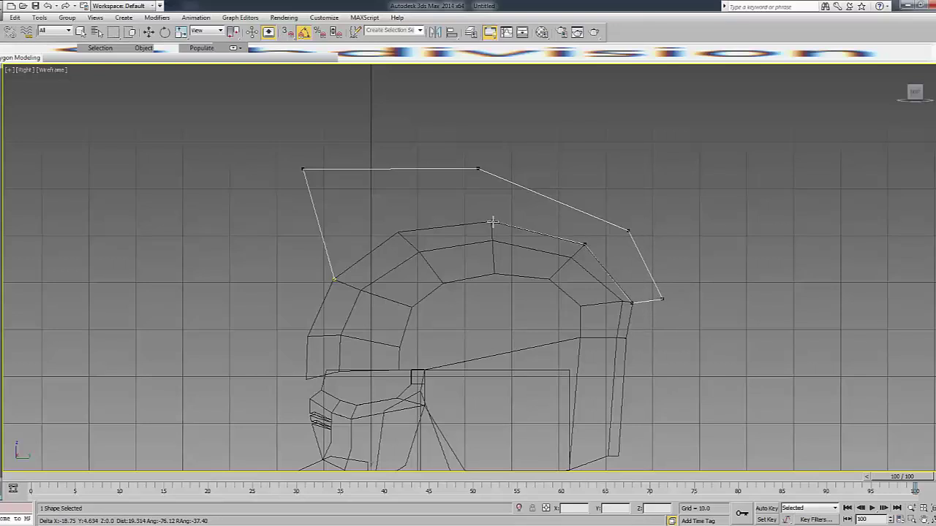
click(492, 221)
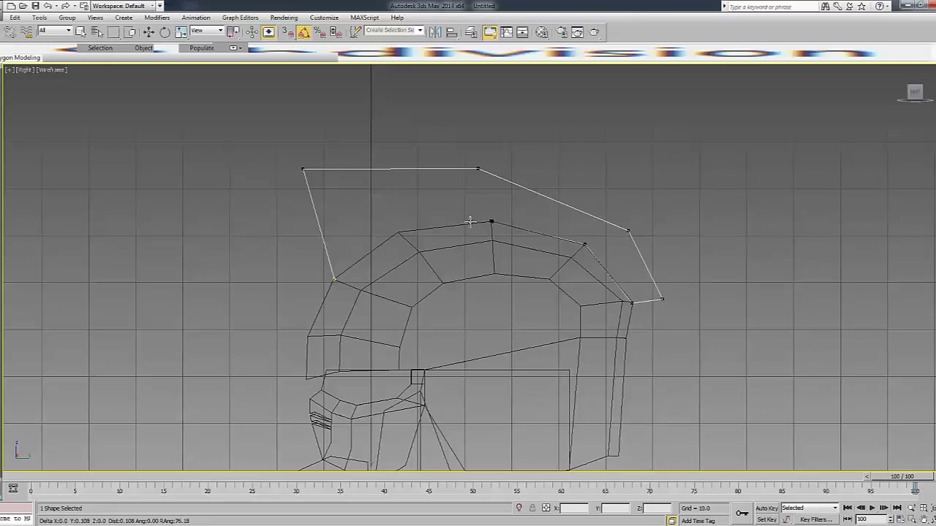
click(332, 278)
key(Return)
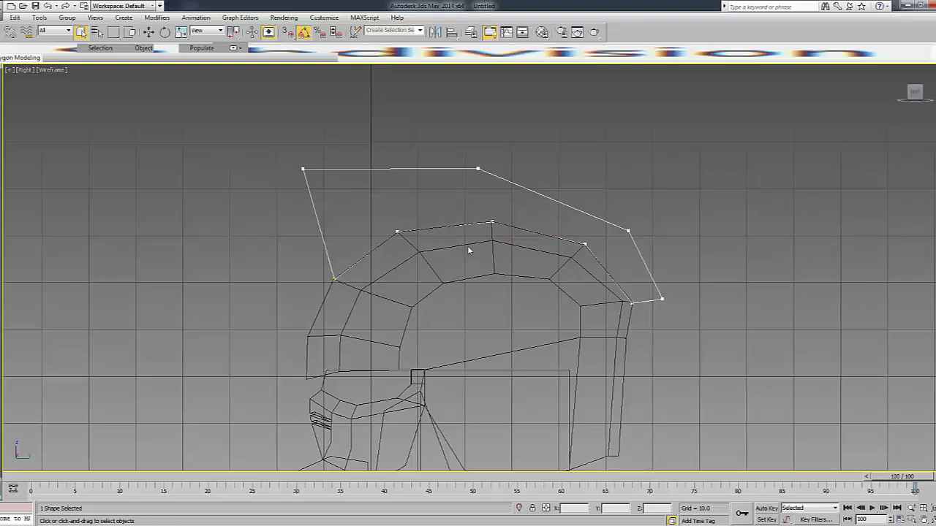
scroll(467, 245, up, 4)
Nudge the fin outline's top vertex slightly into place.
click(535, 178)
key(w)
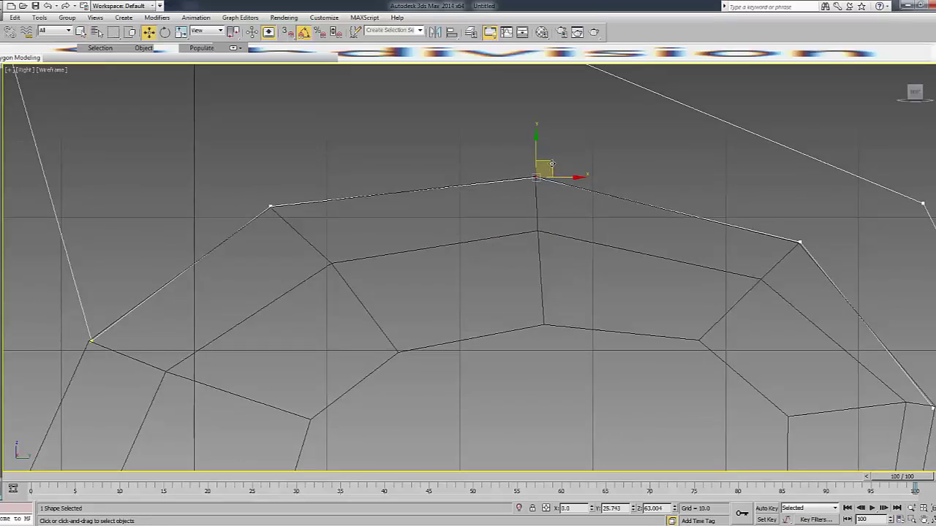
click(800, 241)
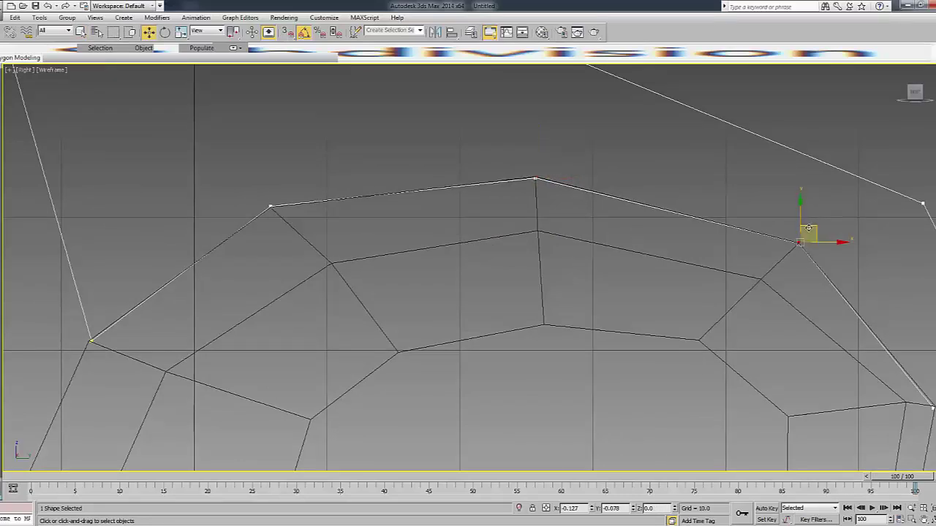
click(536, 179)
drag(535, 149, 533, 151)
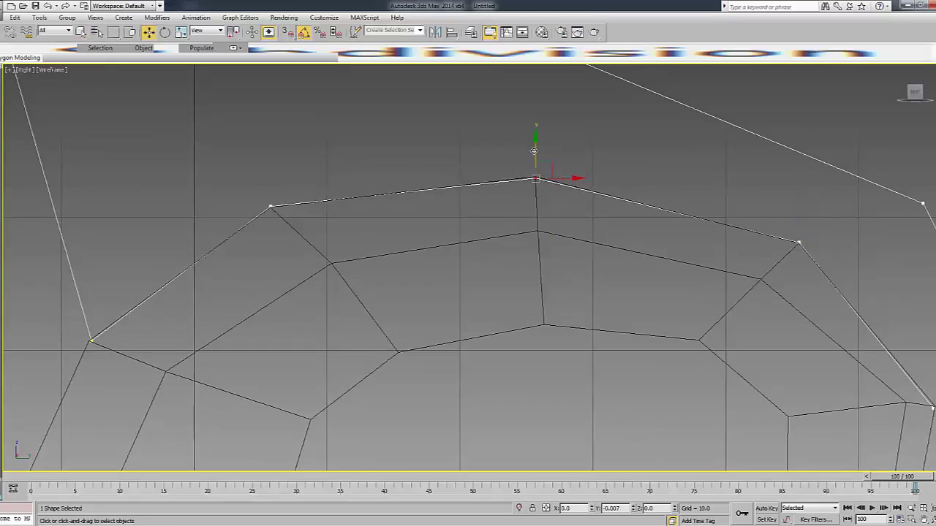
middle_drag(859, 404, 758, 393)
click(835, 396)
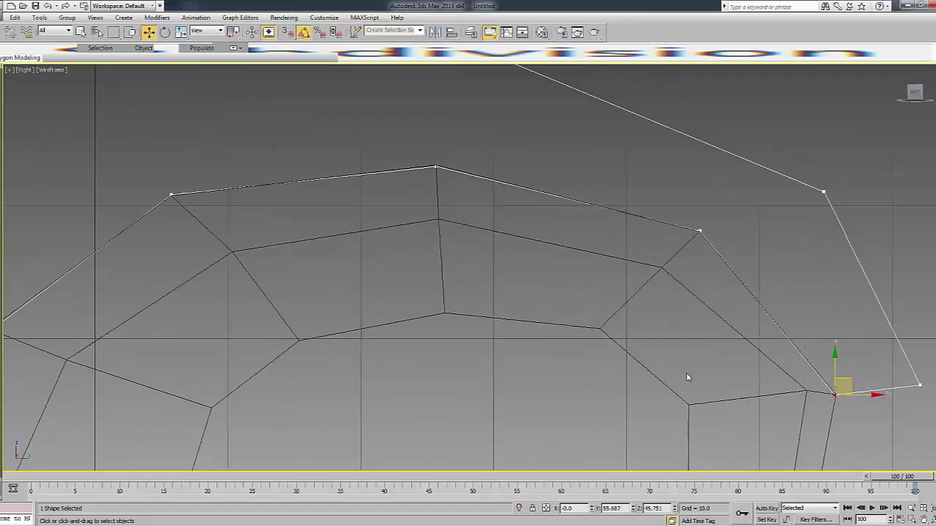
Nudge the outline's front vertex left and adjust the top corner vertices.
middle_drag(255, 343, 520, 323)
click(257, 307)
drag(275, 311, 272, 310)
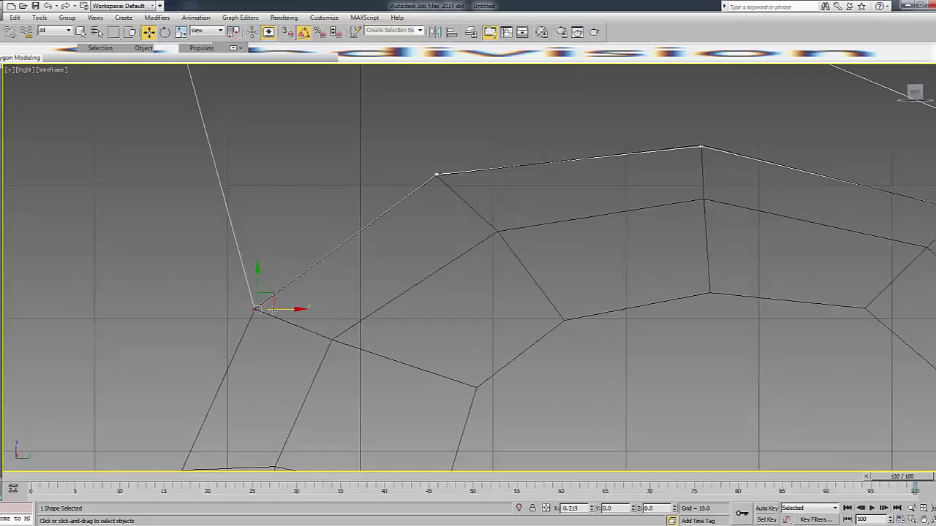
scroll(403, 234, up, 1)
click(399, 209)
scroll(384, 209, up, 2)
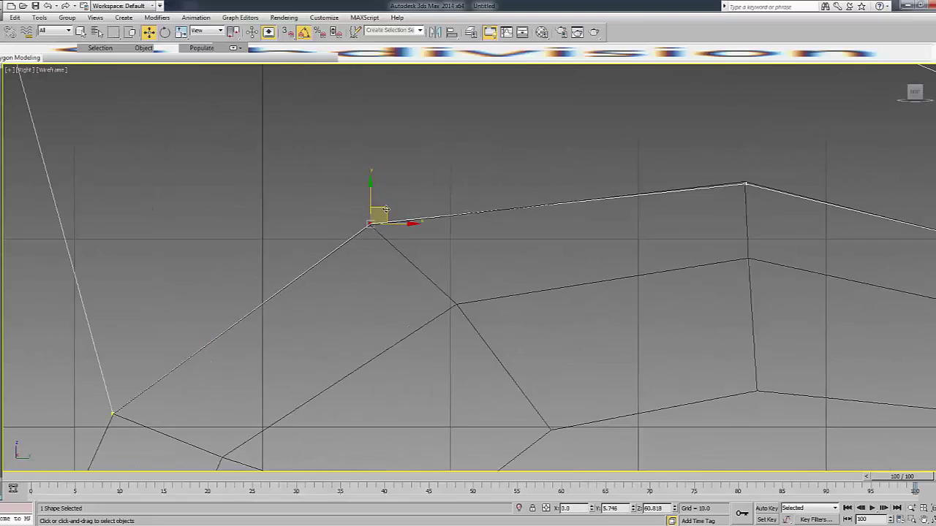
drag(385, 210, 384, 209)
click(744, 183)
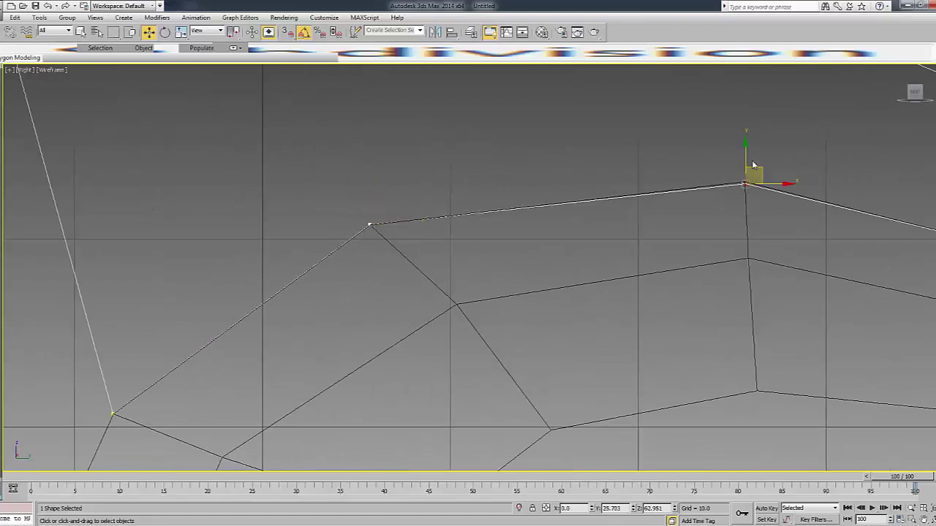
middle_drag(738, 171, 677, 199)
Move the outline's top-left corner further left to give an angled, flatter top edge.
key(F3)
scroll(678, 198, down, 2)
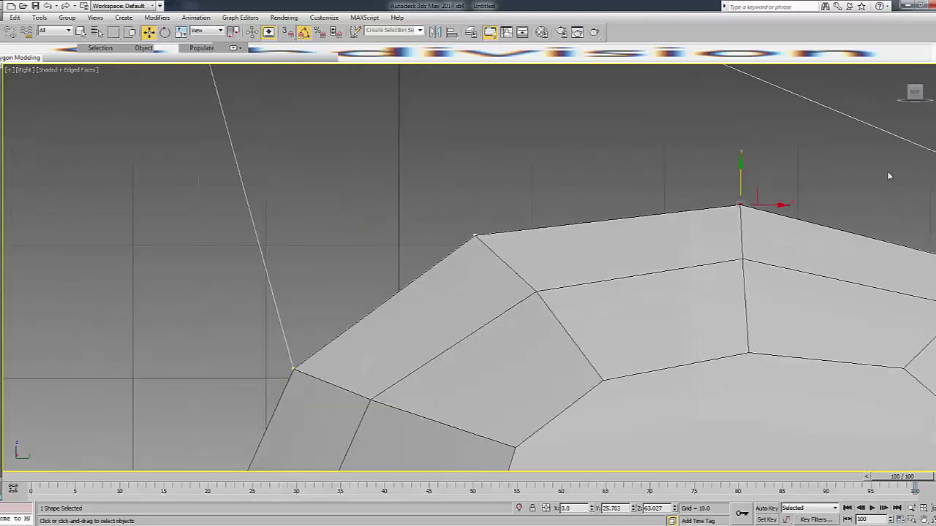
scroll(804, 190, down, 2)
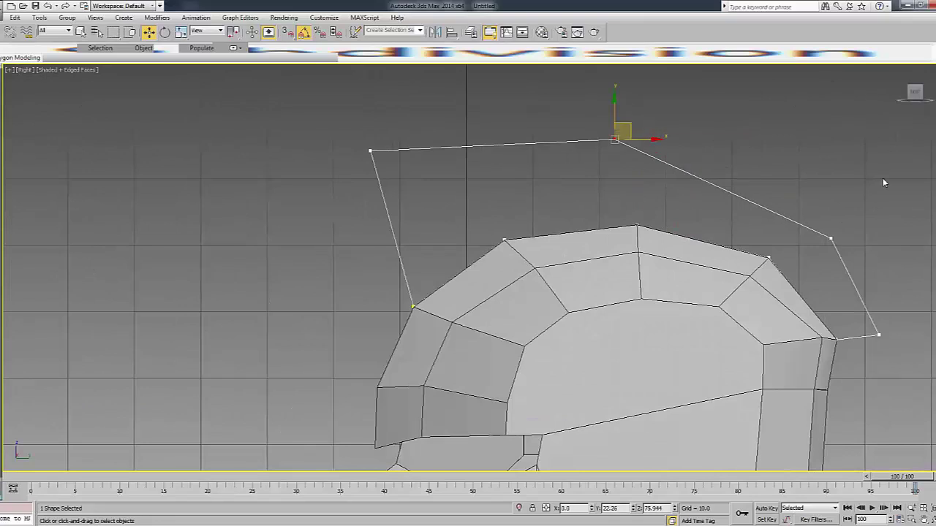
scroll(614, 176, down, 2)
click(907, 121)
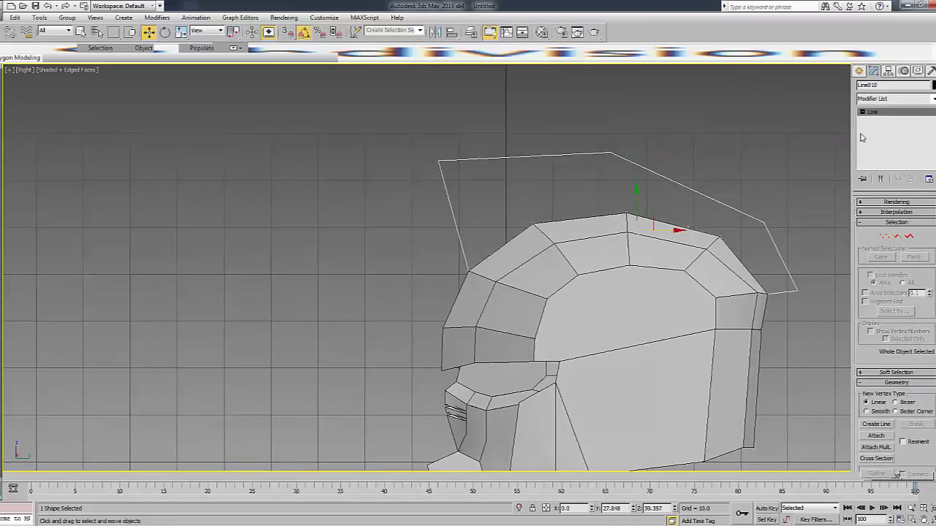
key(F3)
middle_drag(762, 167, 699, 168)
click(549, 153)
key(F3)
click(377, 160)
key(F3)
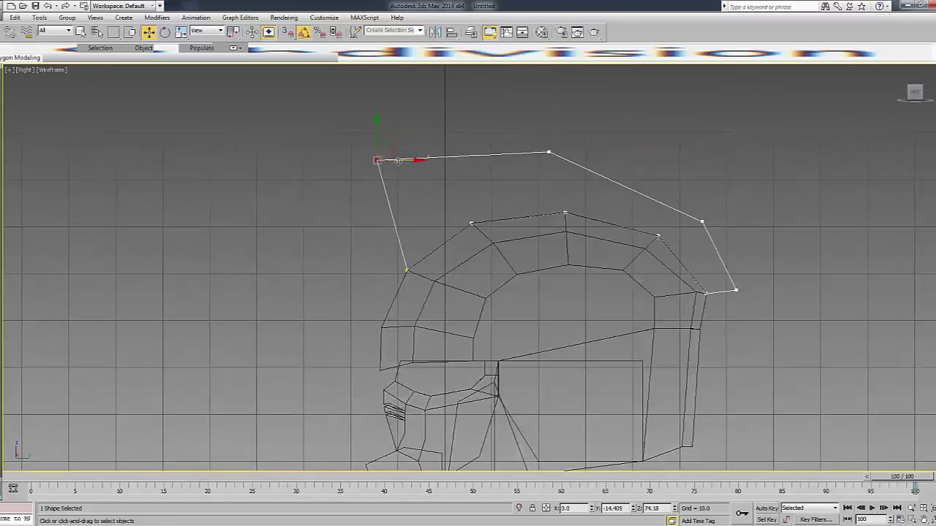
drag(377, 160, 361, 160)
key(F3)
Convert the fin outline to an Editable Poly.
click(906, 111)
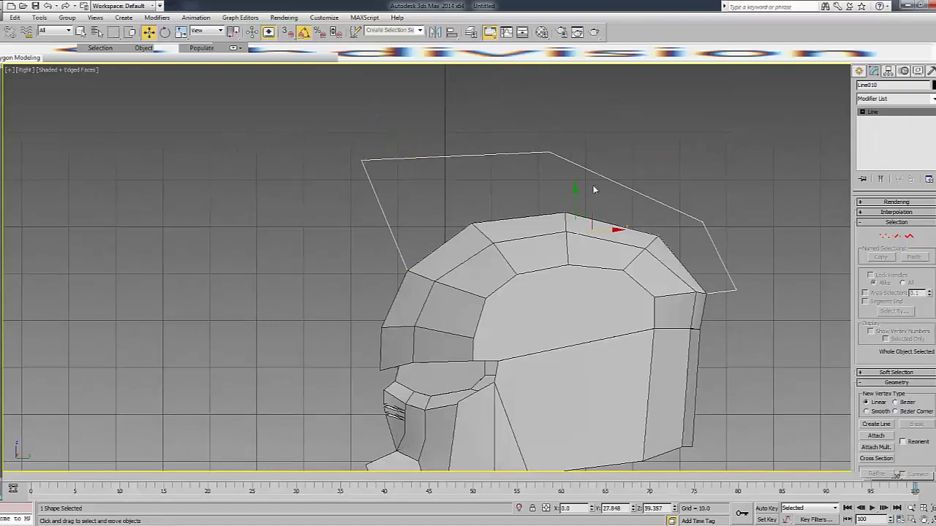
right_click(594, 186)
click(686, 291)
In Front view, move the crest fin along X to about 5.18 and mirror it.
key(f)
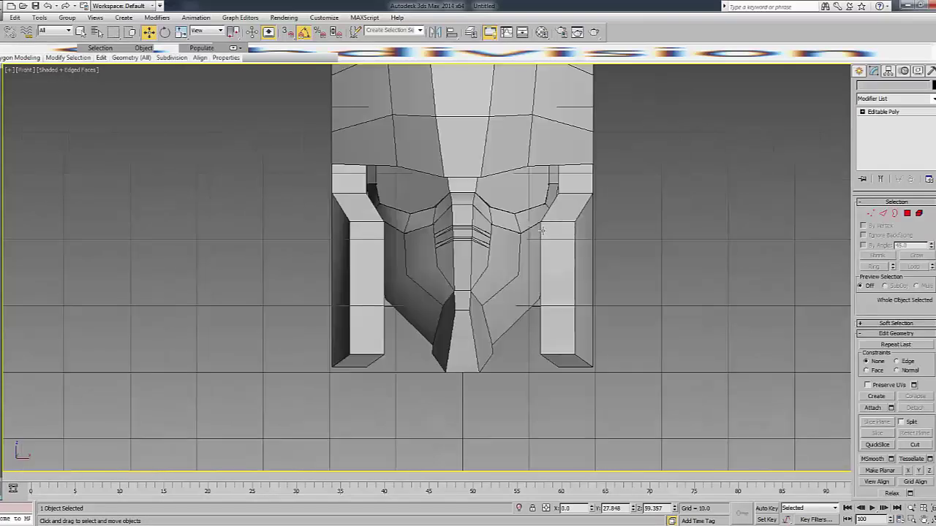
middle_drag(509, 155, 523, 286)
key(m)
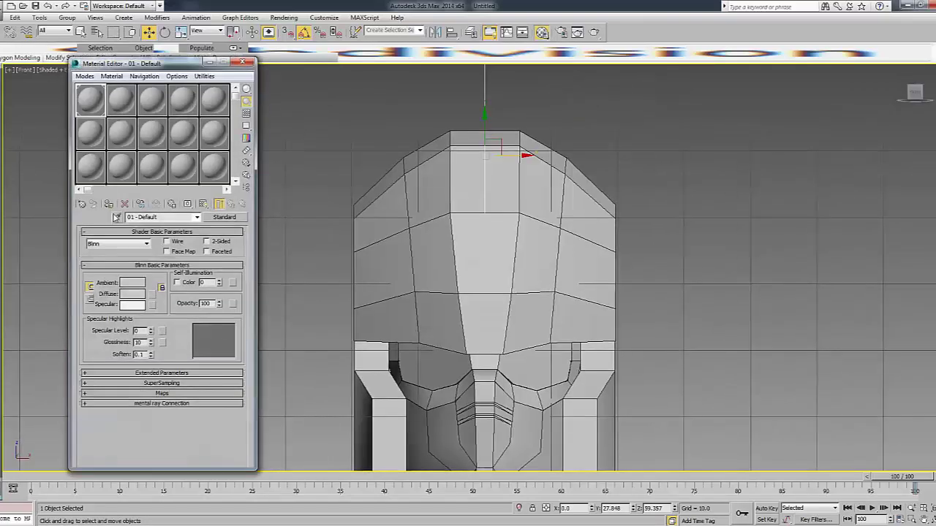
key(m)
drag(523, 155, 546, 154)
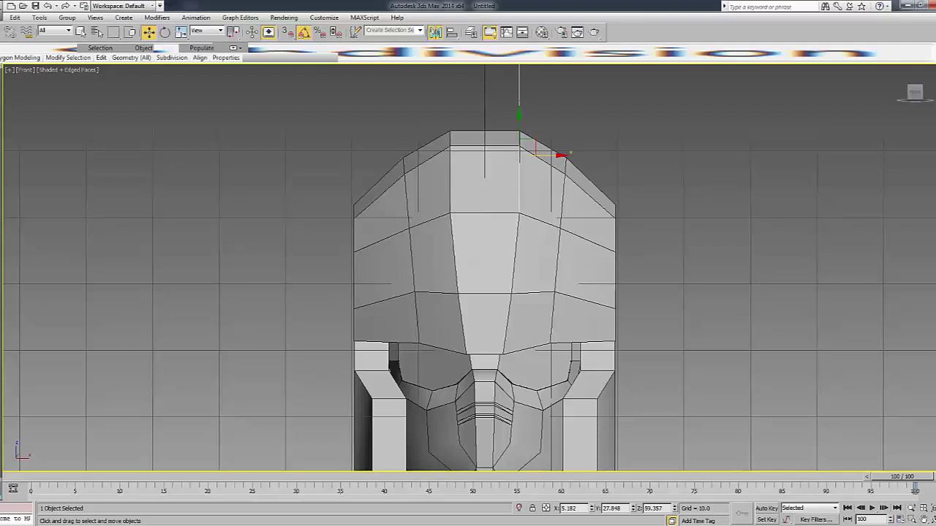
click(435, 32)
click(441, 339)
Orbit to a three-quarter view of the helmet and reselect the crest fin.
click(800, 240)
drag(914, 94, 740, 157)
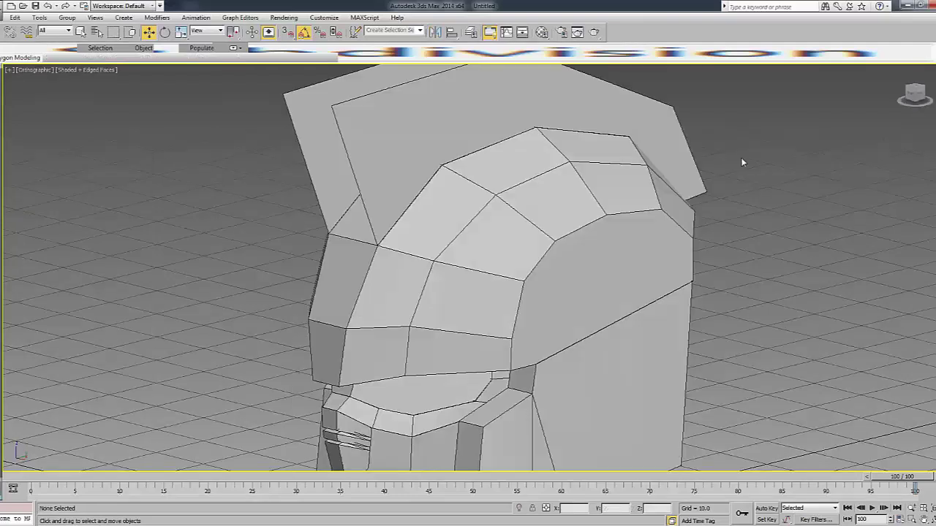
scroll(740, 163, down, 3)
click(680, 175)
scroll(731, 325, down, 2)
Work on the fin's open border and vertices to give the crest thickness.
scroll(661, 321, up, 3)
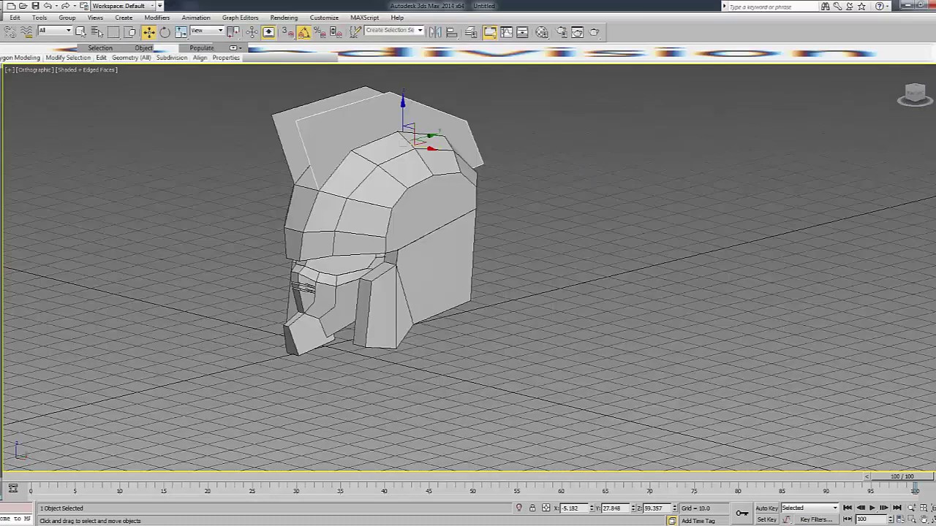
key(3)
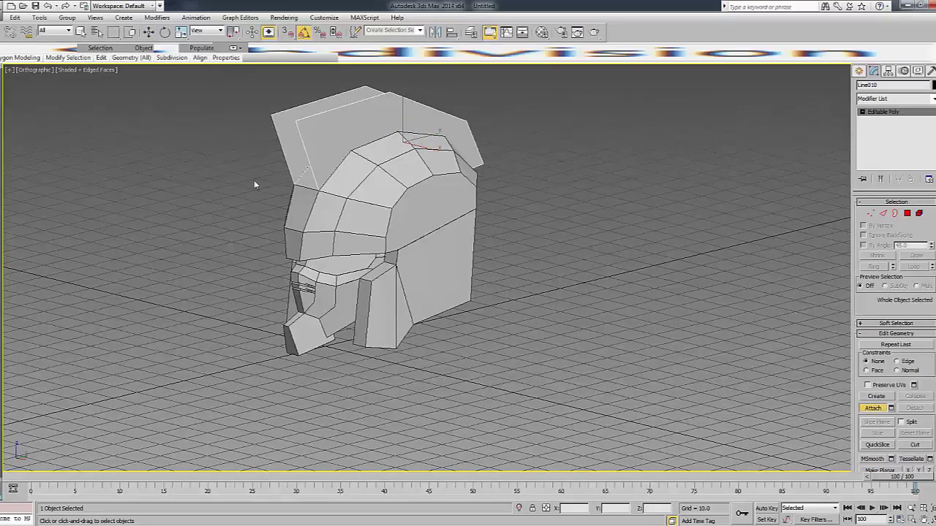
key(w)
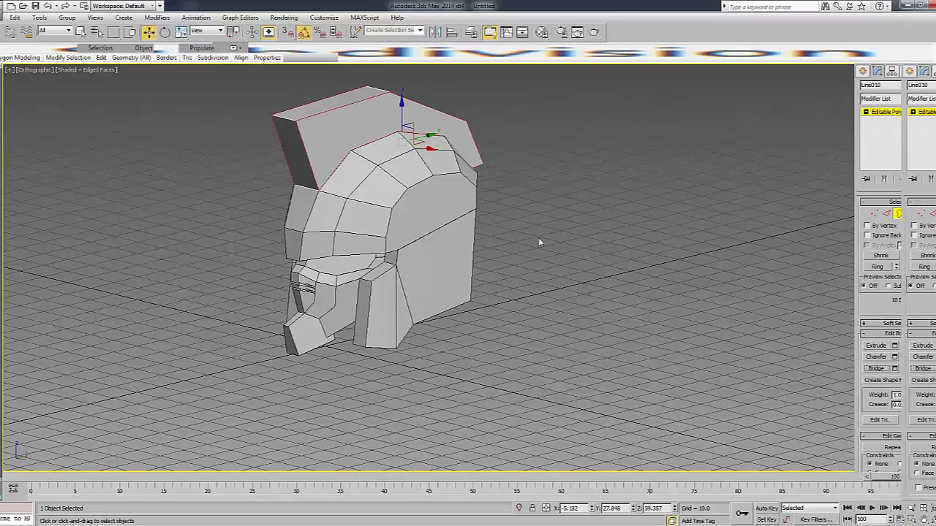
key(1)
key(F3)
key(F3)
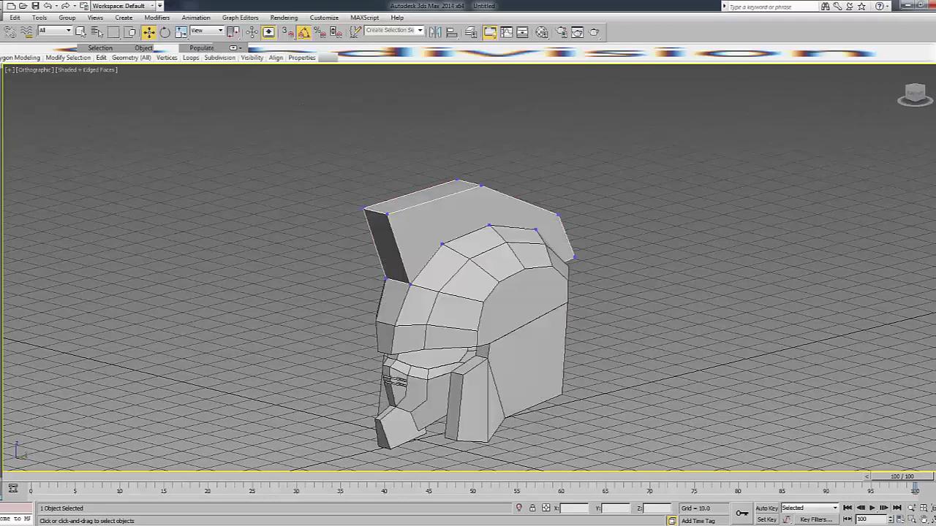
click(823, 142)
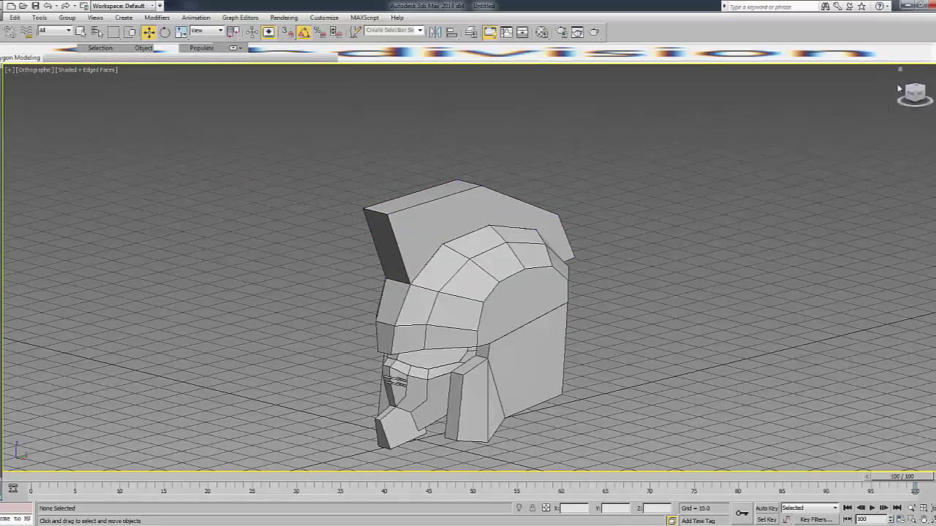
drag(897, 83, 918, 98)
Chamfer the fin's top-left corner edge.
click(359, 223)
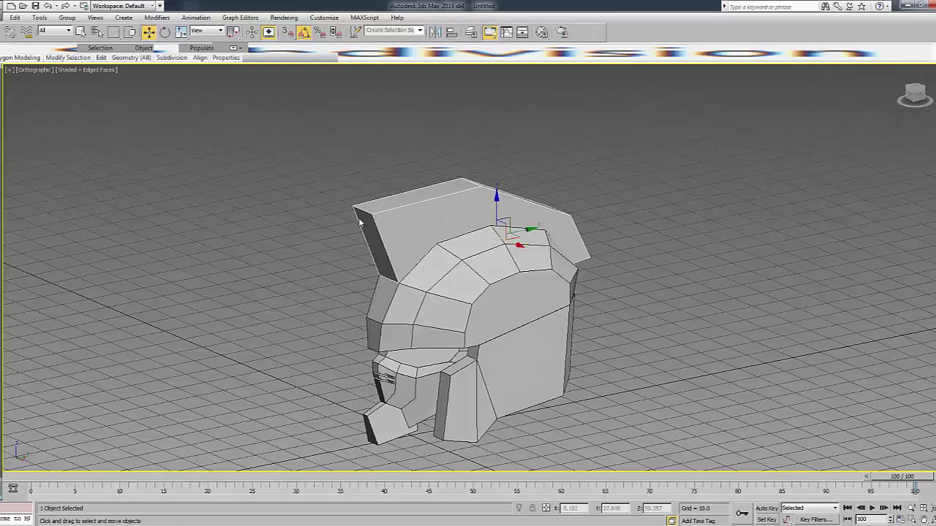
right_click(359, 223)
click(359, 258)
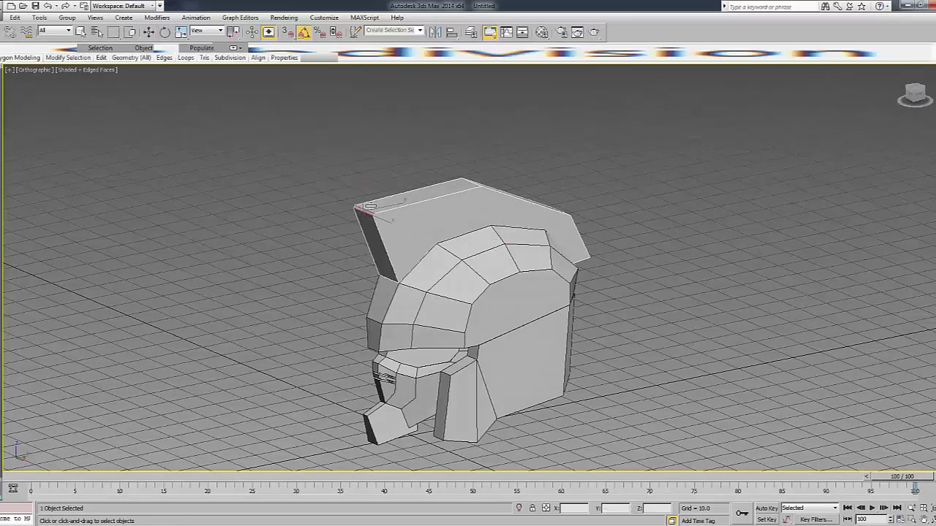
drag(370, 207, 381, 199)
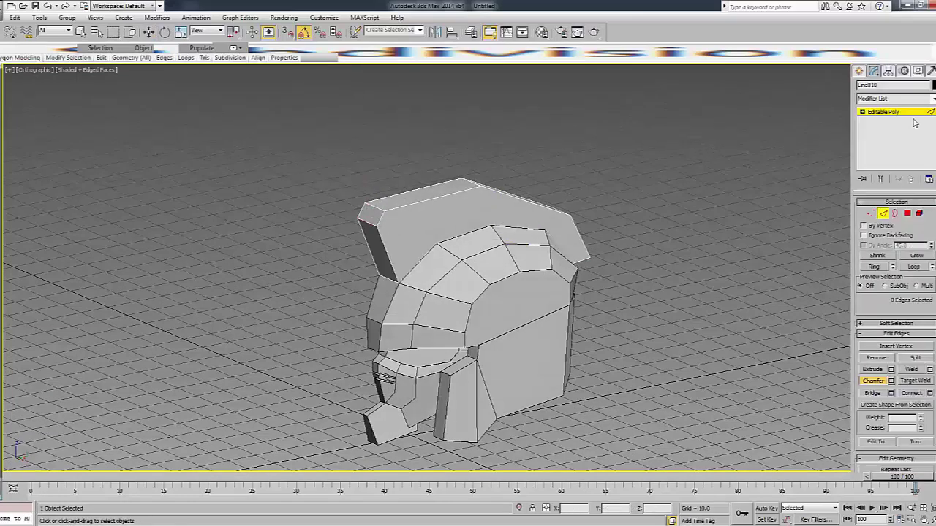
click(892, 115)
key(2)
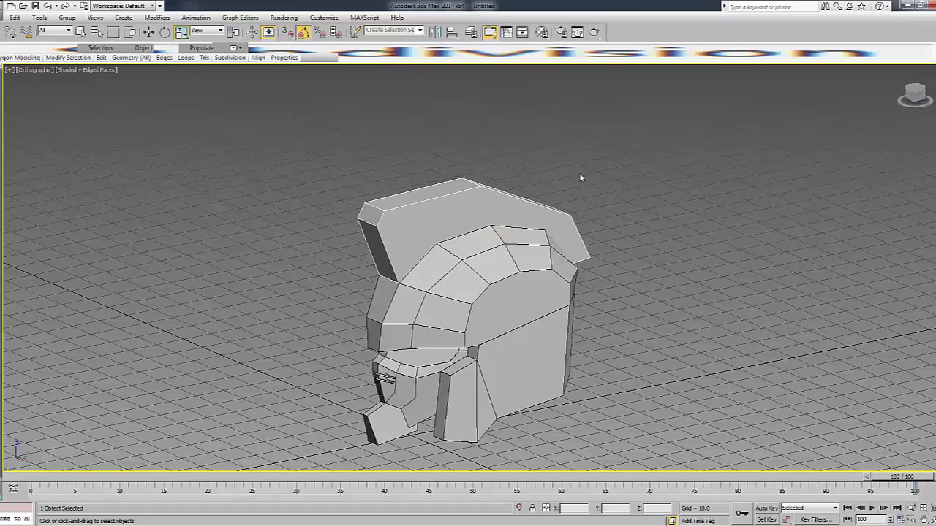
click(892, 115)
Orbit around the helmet to inspect the thickened fin, finishing in wireframe Front view.
click(745, 212)
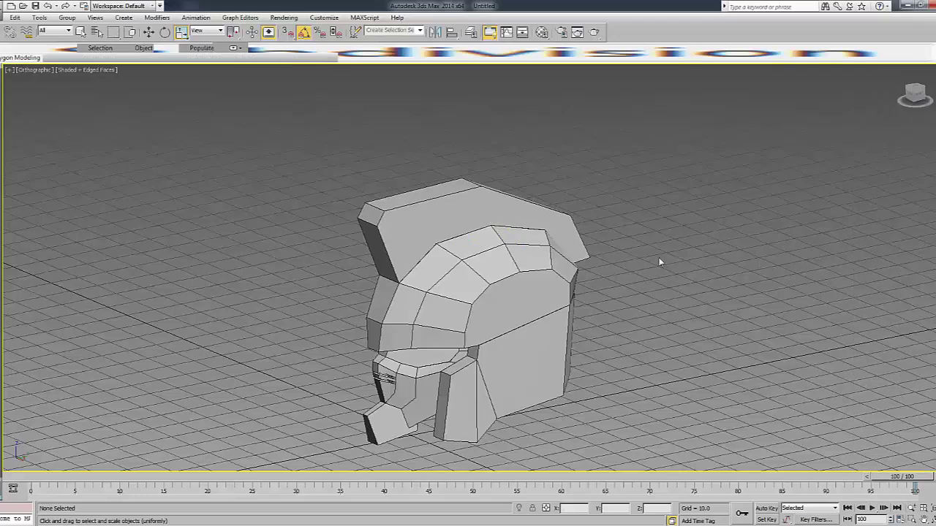
middle_drag(659, 261, 648, 208)
mouse_move(909, 127)
alt+middle_down()
mouse_move(819, 132)
mouse_move(912, 95)
mouse_move(606, 197)
alt+middle_up()
key(F3)
key(F3)
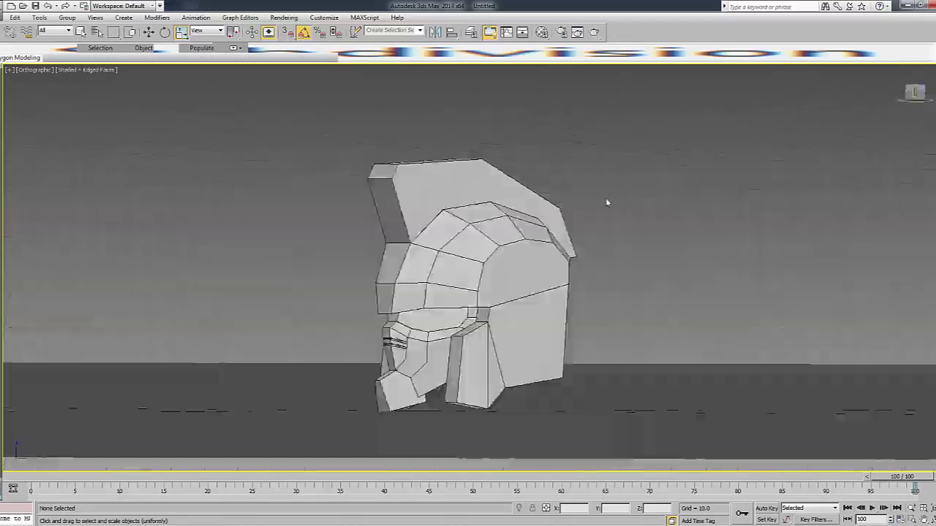
key(f)
scroll(504, 260, down, 3)
Select the dome's two central front-rim vertices and scale them closer together.
click(472, 167)
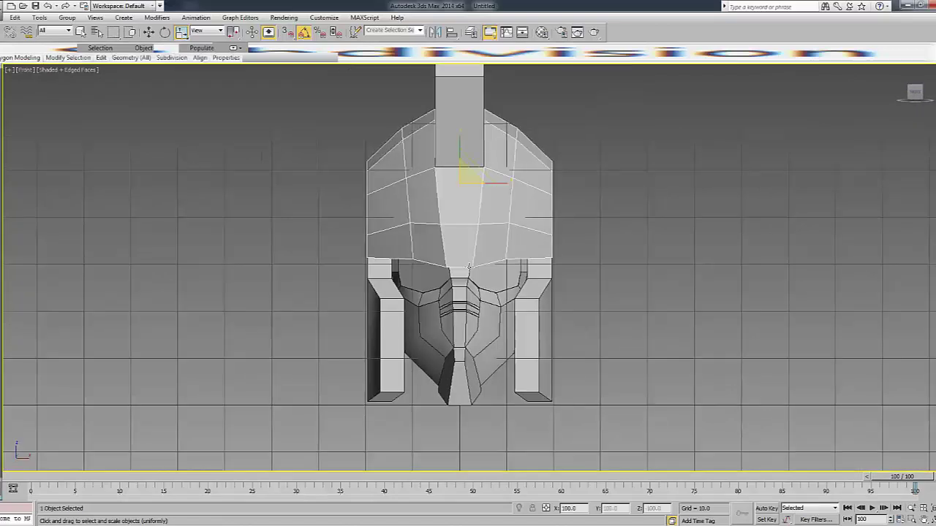
scroll(482, 220, up, 3)
key(F3)
ctrl+click(546, 256)
key(w)
key(F3)
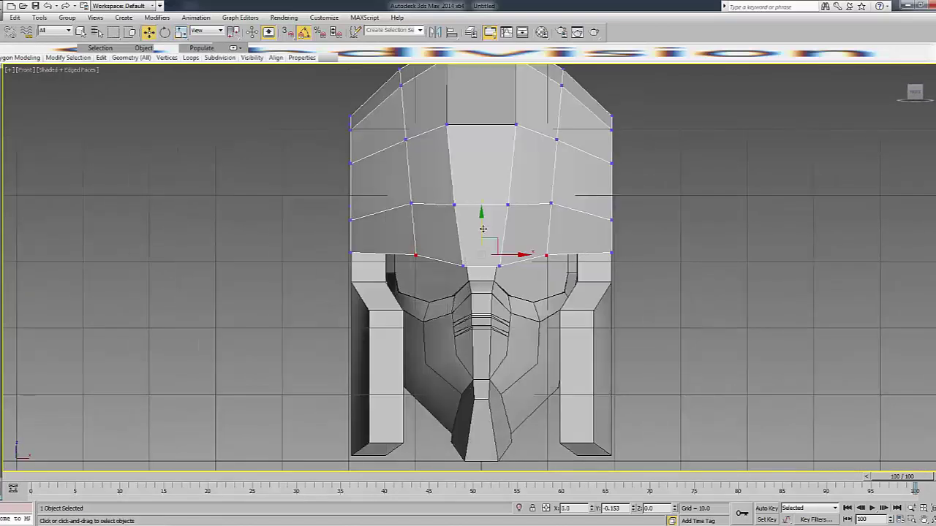
mouse_move(451, 272)
mouse_down()
mouse_move(508, 262)
mouse_move(484, 265)
mouse_move(507, 271)
mouse_up()
key(r)
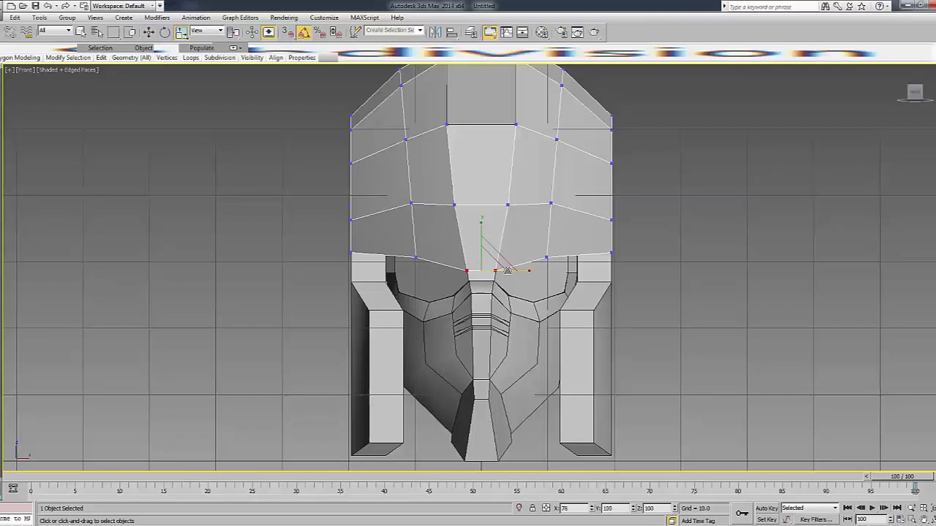
Select the vertices one row higher and check the mesh in wireframe, adding no modifier.
drag(470, 209, 520, 213)
key(F3)
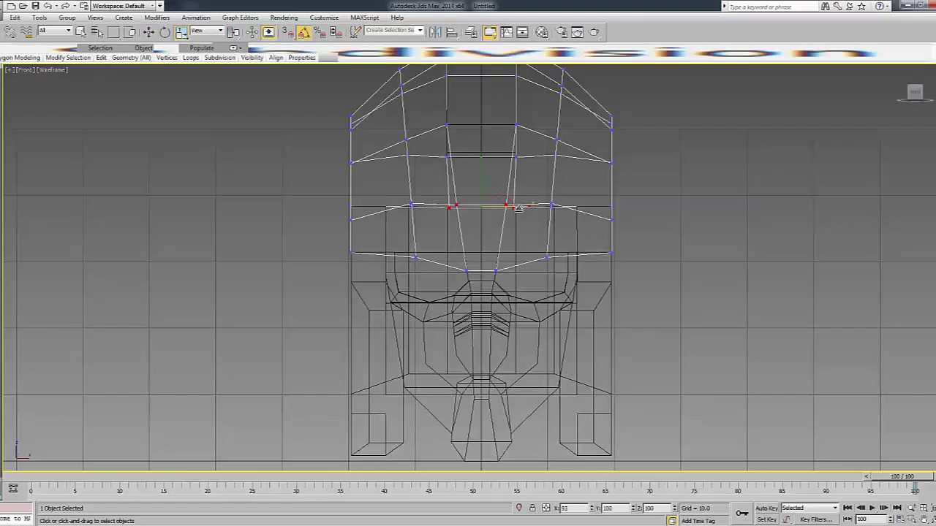
key(F3)
click(896, 107)
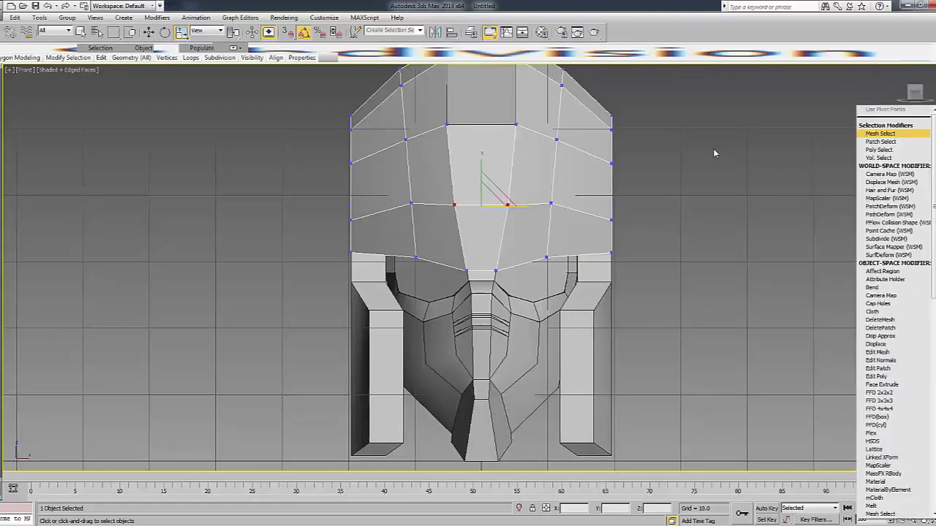
middle_drag(737, 168, 660, 179)
scroll(659, 178, down, 3)
click(718, 181)
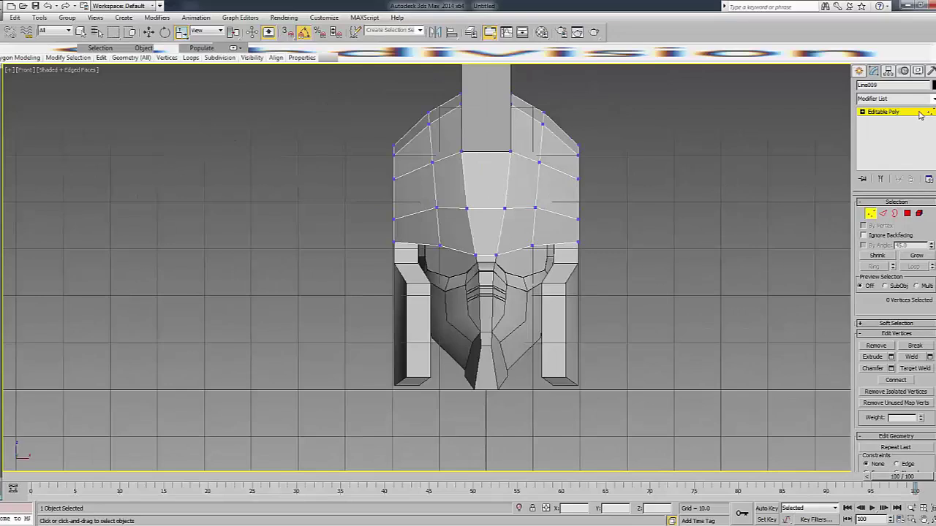
Orbit to an angled view and select the small triangle object in wireframe.
mouse_move(763, 163)
alt+middle_down()
mouse_move(731, 219)
mouse_move(774, 182)
mouse_move(731, 205)
alt+middle_up()
click(410, 211)
key(F3)
key(F3)
key(F3)
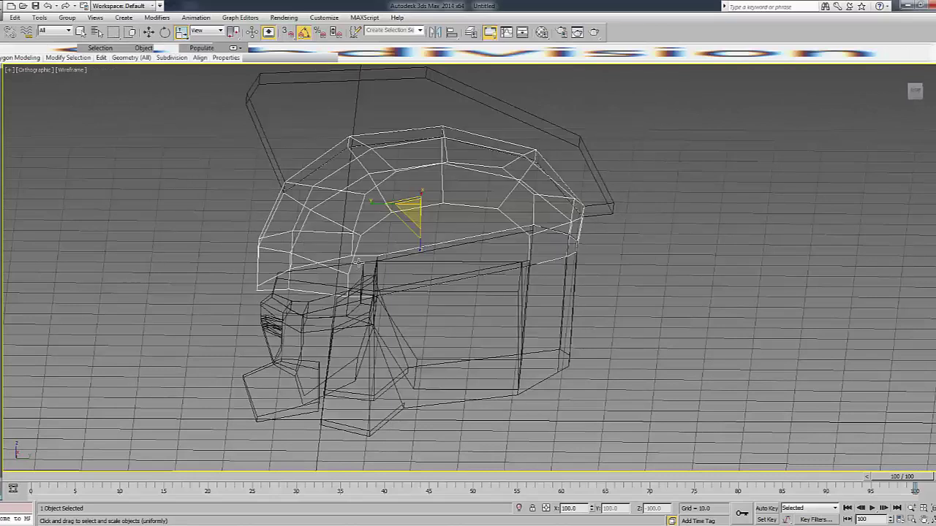
Bridge the dome shell's open forehead edge loop at edge level, then return to object level.
click(369, 256)
click(560, 258)
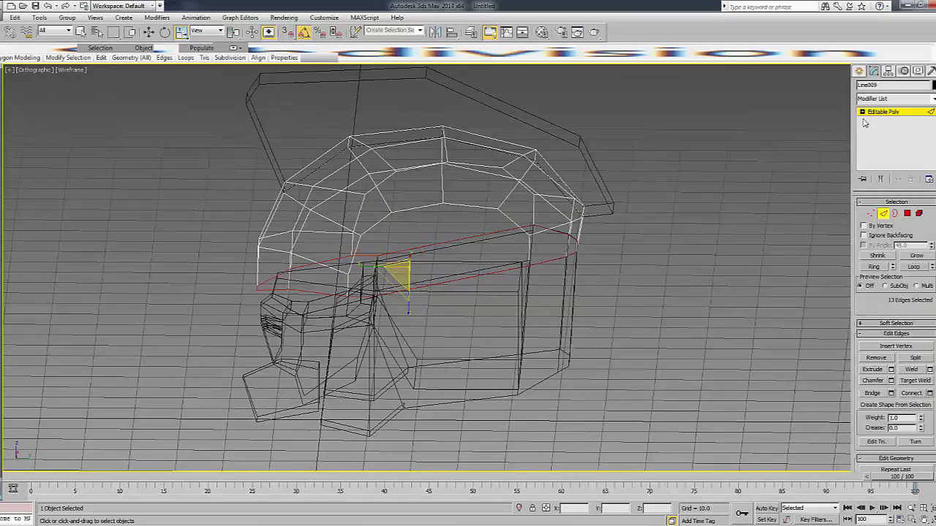
alt+middle_drag(468, 219, 386, 211)
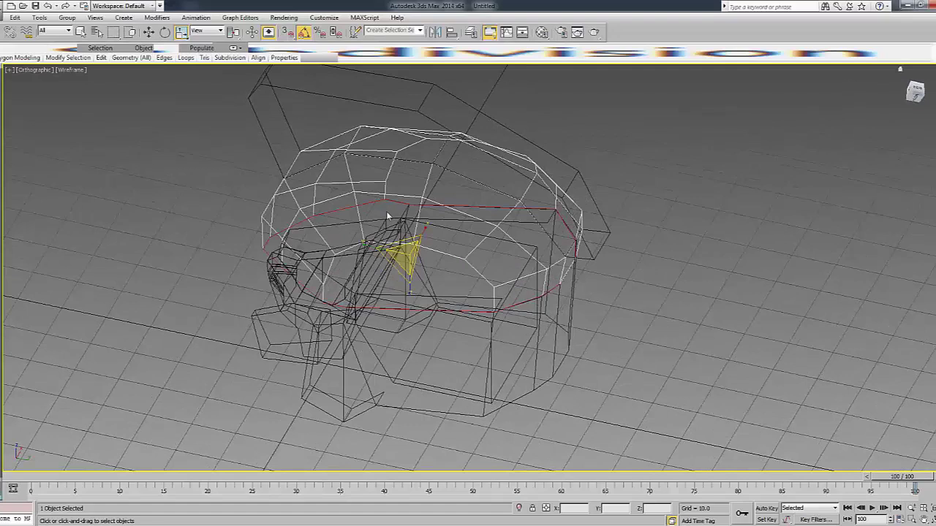
scroll(386, 211, up, 3)
key(f)
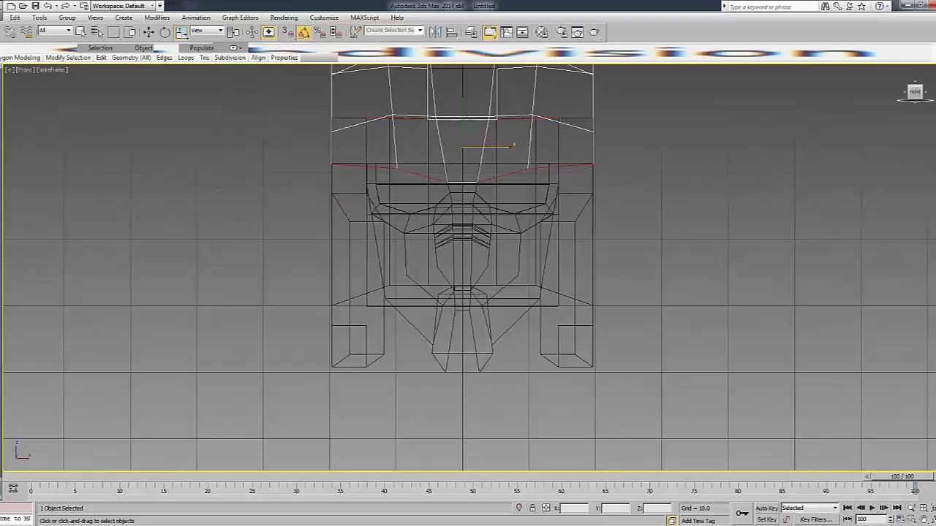
alt+middle_drag(439, 161, 474, 172)
key(F3)
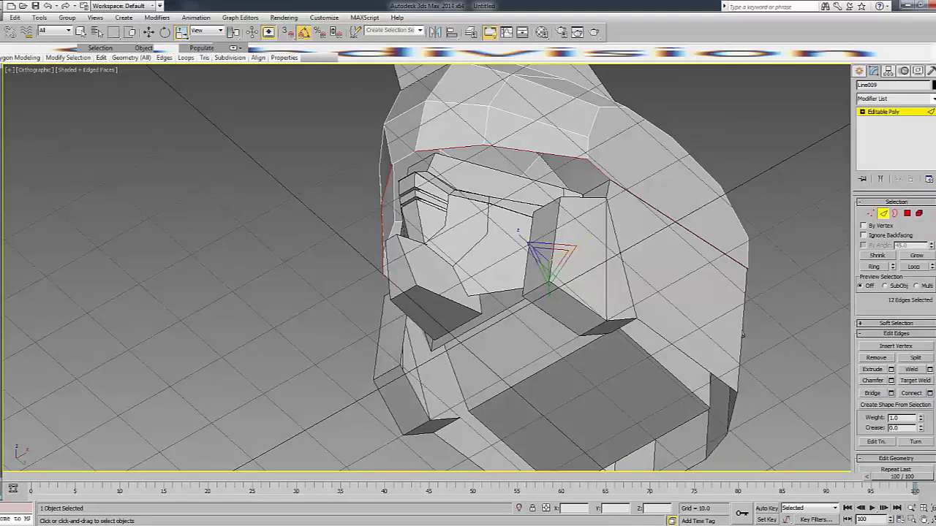
click(873, 394)
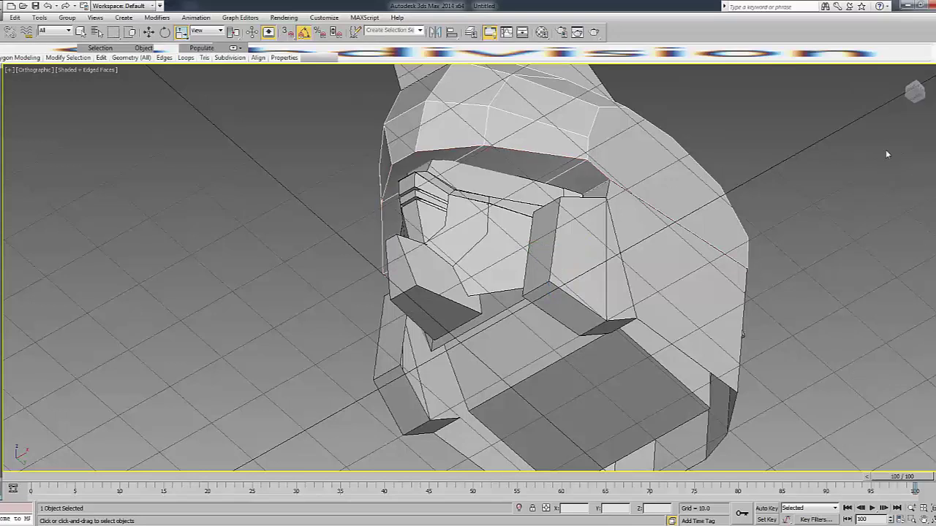
key(F3)
key(4)
key(F3)
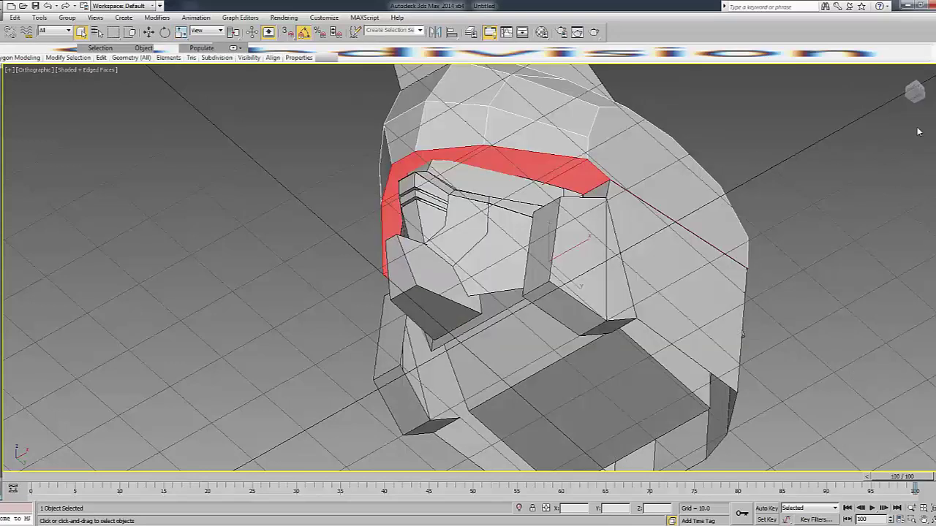
click(900, 114)
Hide the selected helmet part and orbit to inspect the dome shell's underside.
right_click(813, 146)
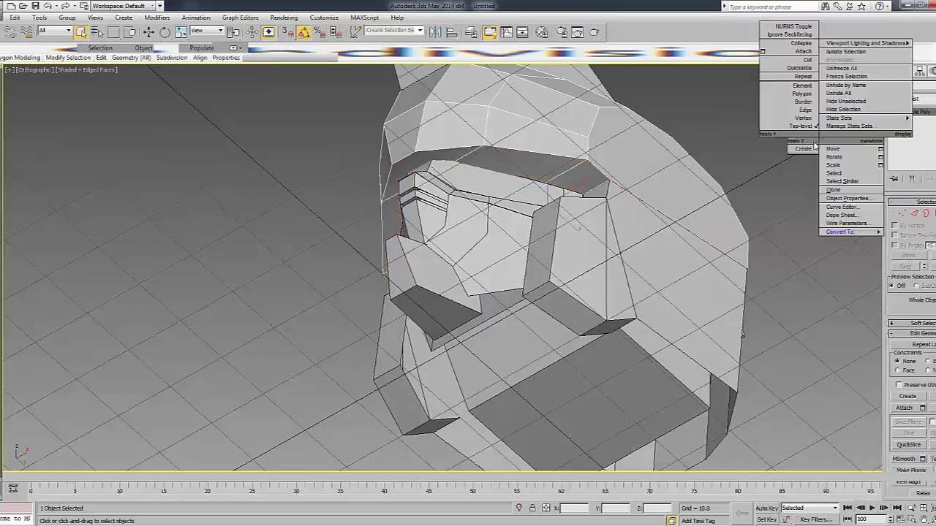
right_click(603, 177)
click(638, 148)
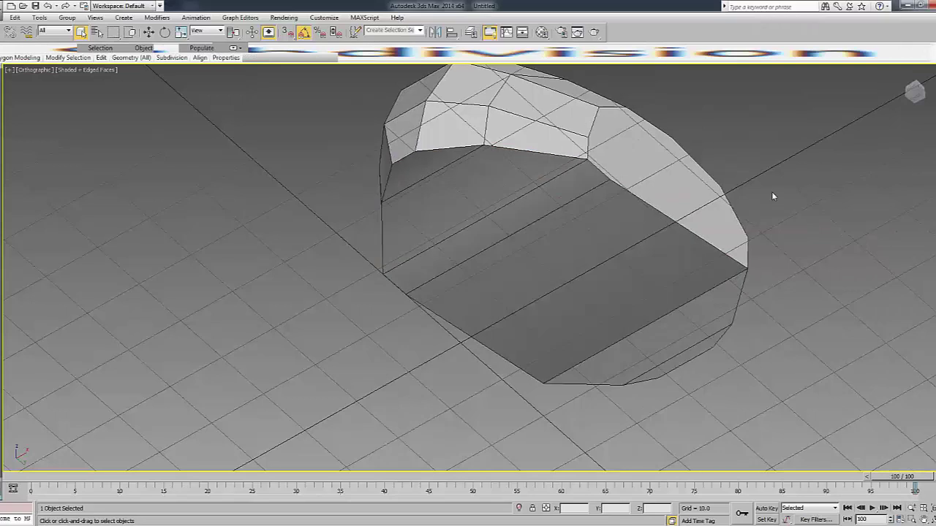
mouse_move(771, 191)
alt+middle_down()
mouse_move(771, 132)
mouse_move(651, 192)
alt+middle_up()
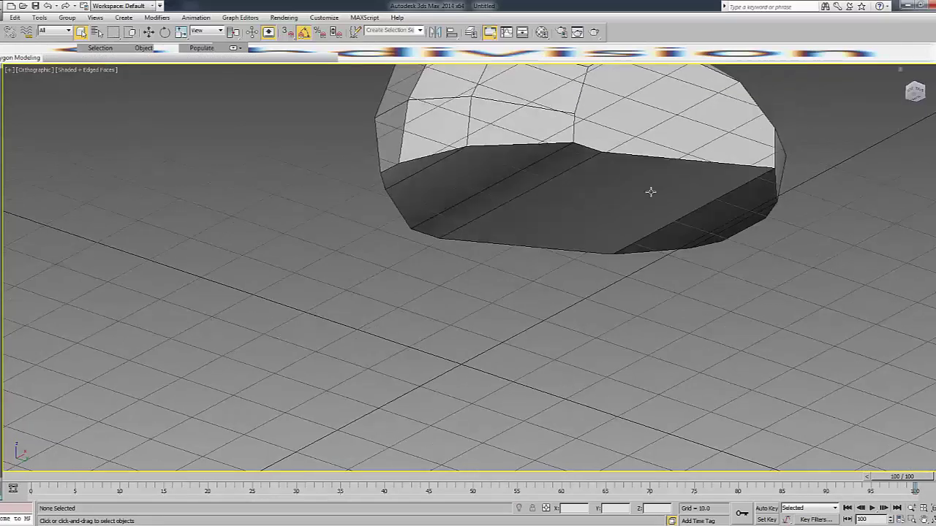
click(530, 189)
drag(915, 91, 932, 117)
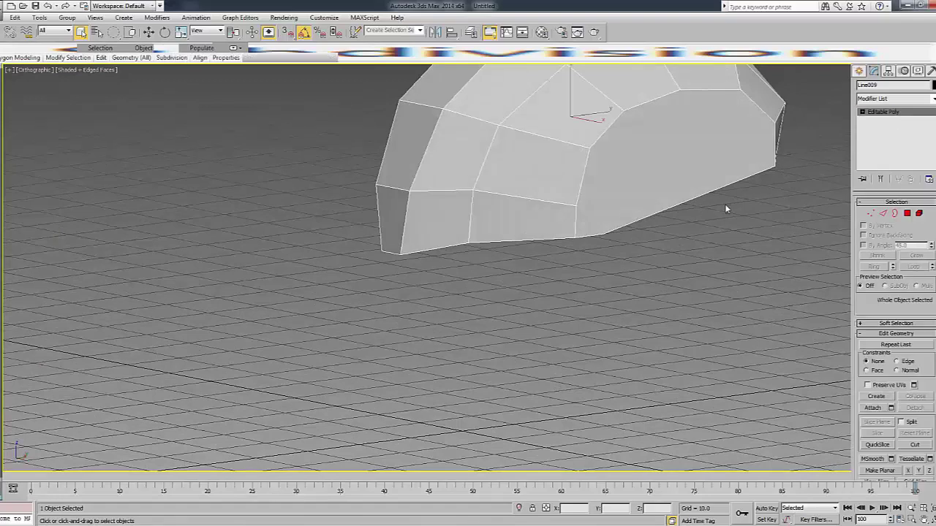
middle_drag(681, 254, 585, 324)
Unhide all helmet parts and check the crest fin in Front view wireframe.
right_click(585, 325)
click(629, 276)
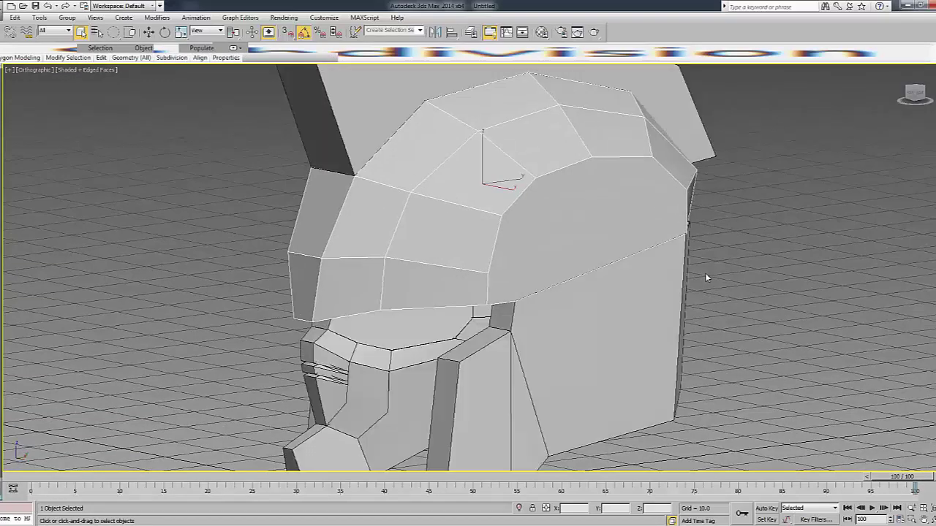
key(f)
scroll(694, 281, down, 3)
scroll(627, 361, up, 2)
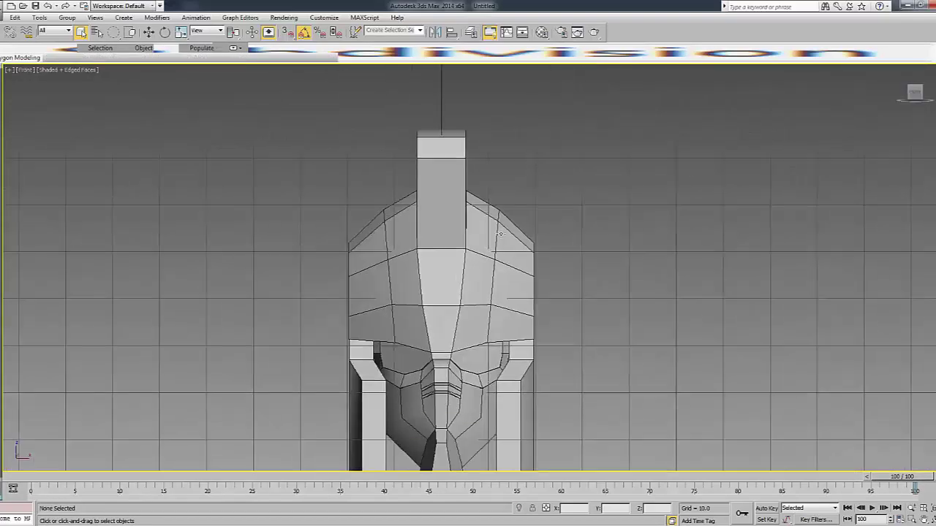
click(450, 218)
key(F3)
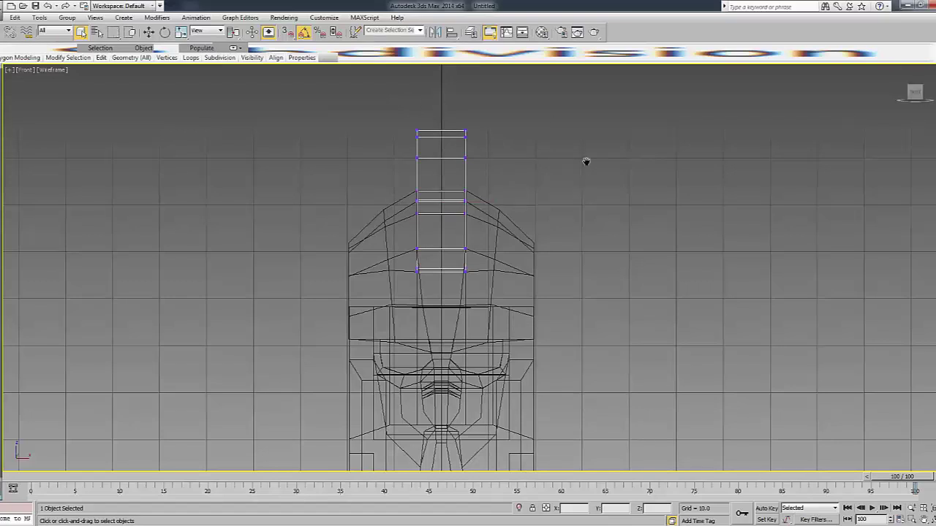
key(F3)
click(752, 168)
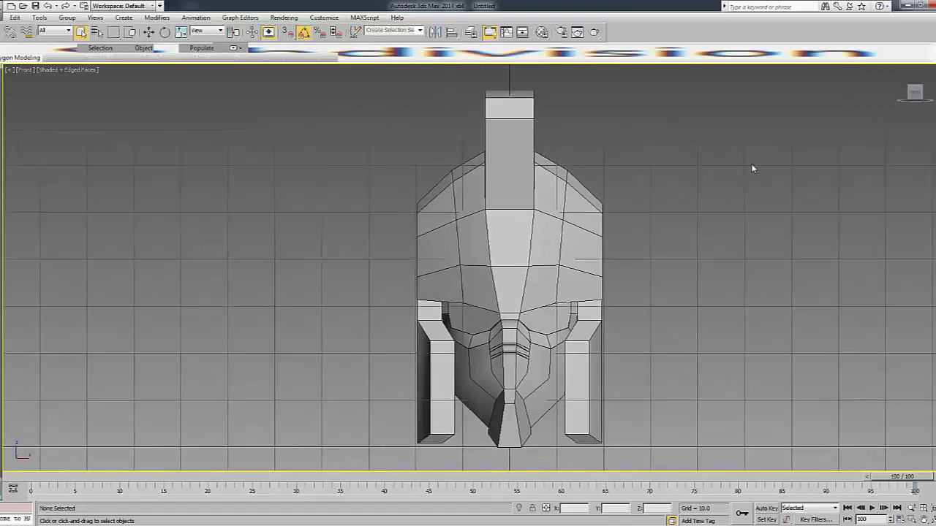
From a three-quarter view, select the helmet shell and start the Splines Line tool.
middle_drag(856, 138, 806, 141)
drag(914, 93, 908, 97)
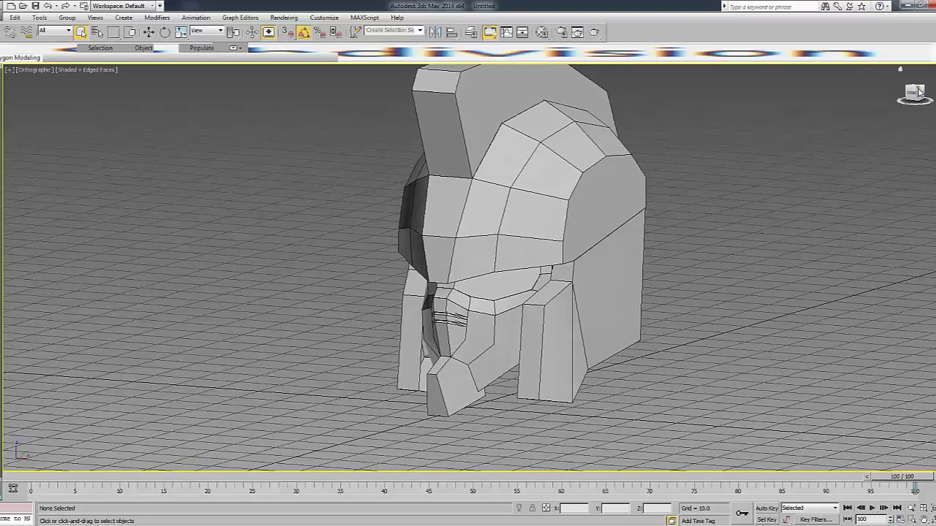
click(919, 91)
click(597, 245)
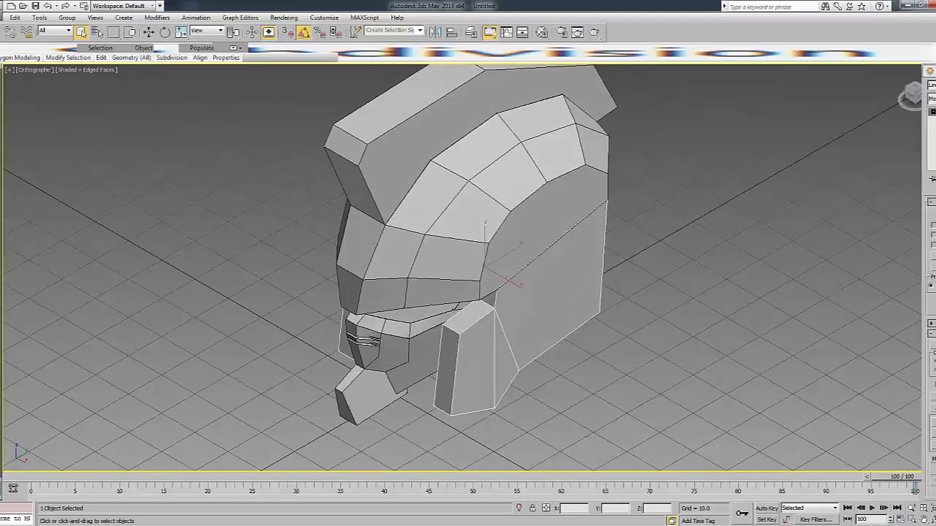
click(859, 71)
click(874, 86)
click(876, 143)
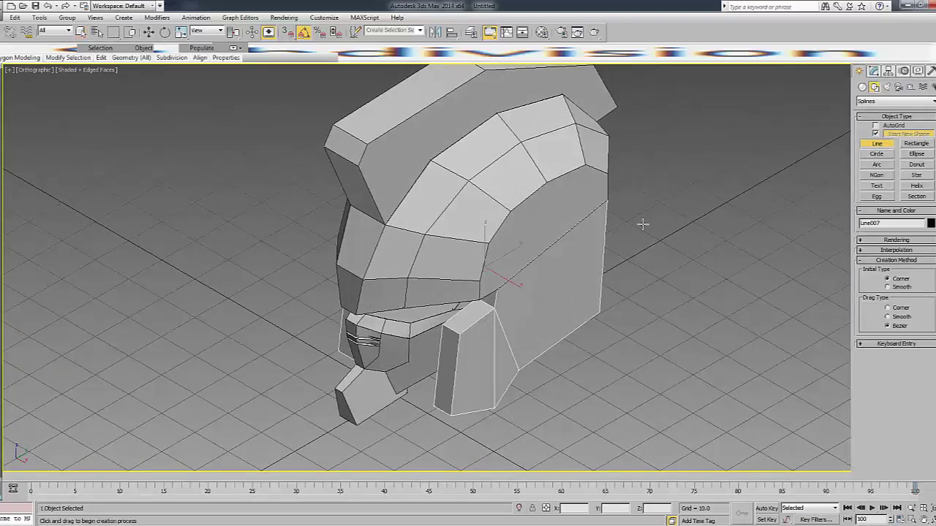
Switch the viewport to the Right side view in wireframe.
click(914, 95)
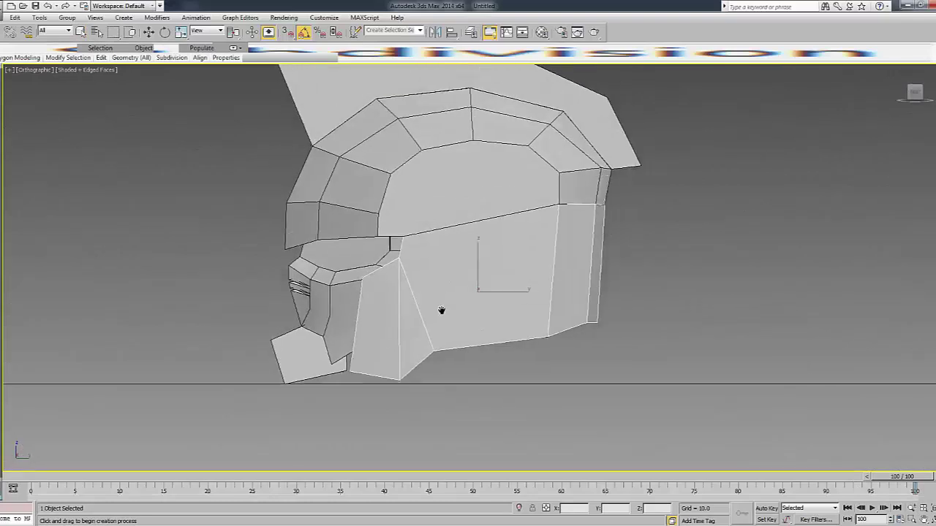
middle_drag(441, 309, 440, 310)
click(45, 73)
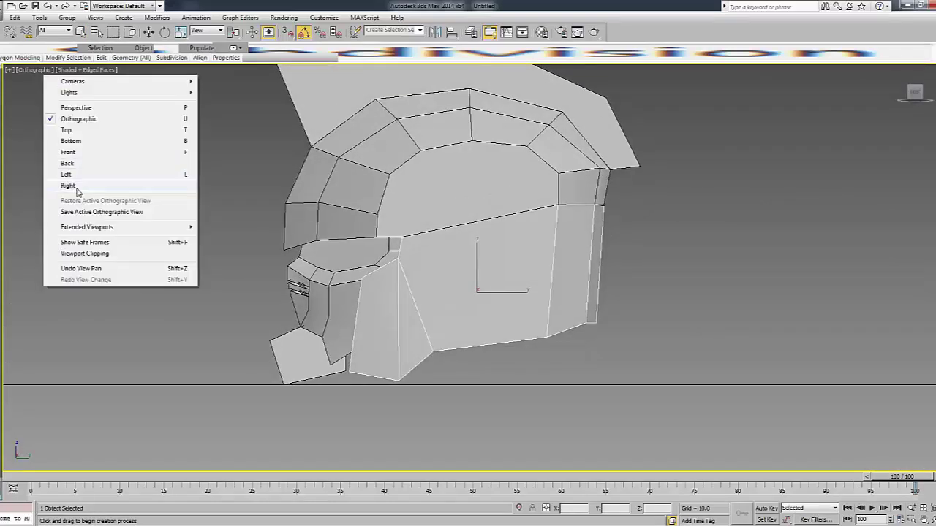
click(79, 188)
key(F3)
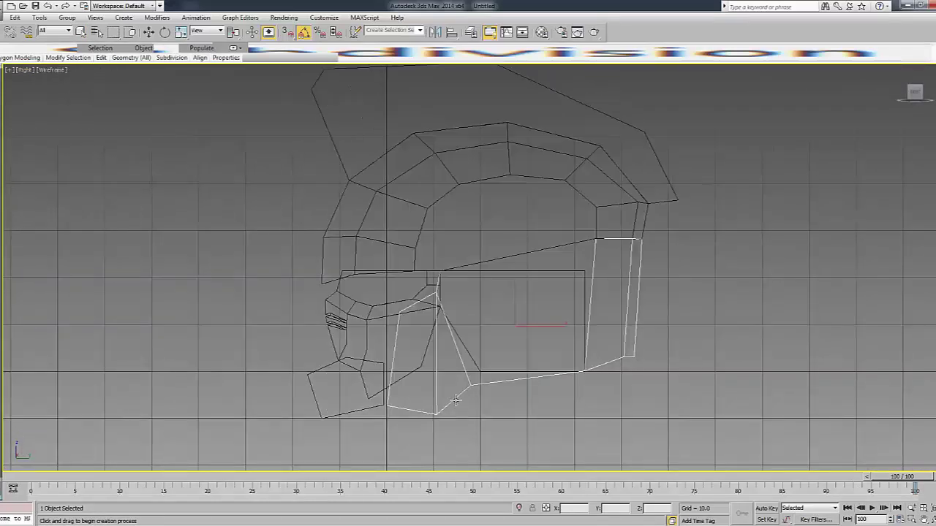
Trace a closed nine-point line outline around the helmet's side cheek area.
click(468, 411)
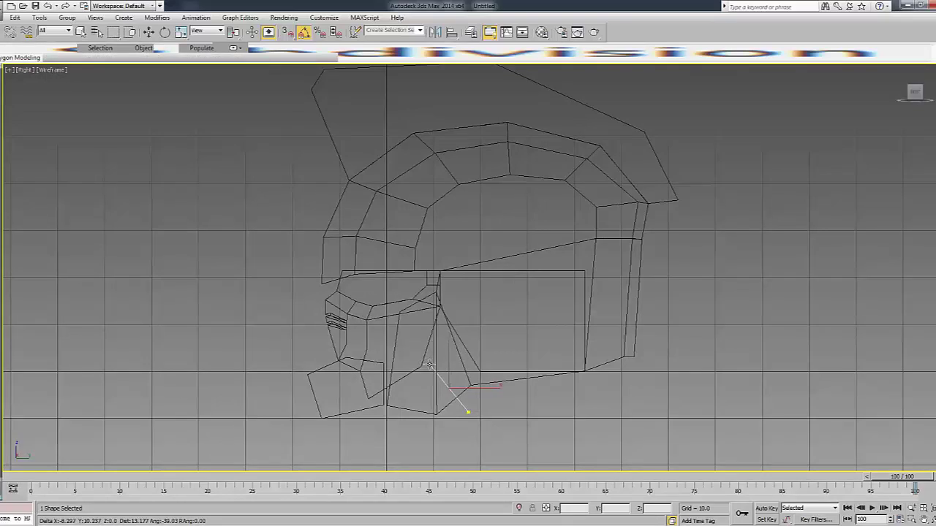
key(F3)
key(F3)
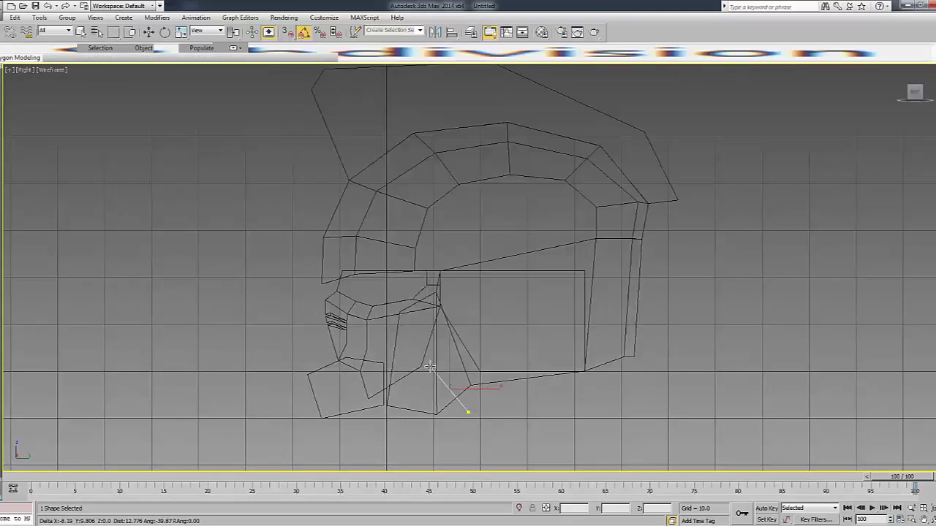
click(430, 367)
click(460, 244)
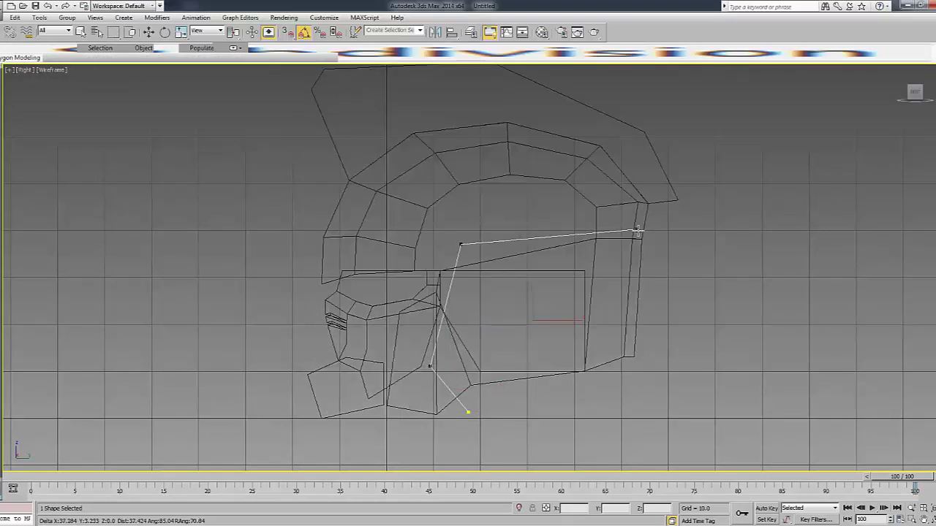
click(597, 228)
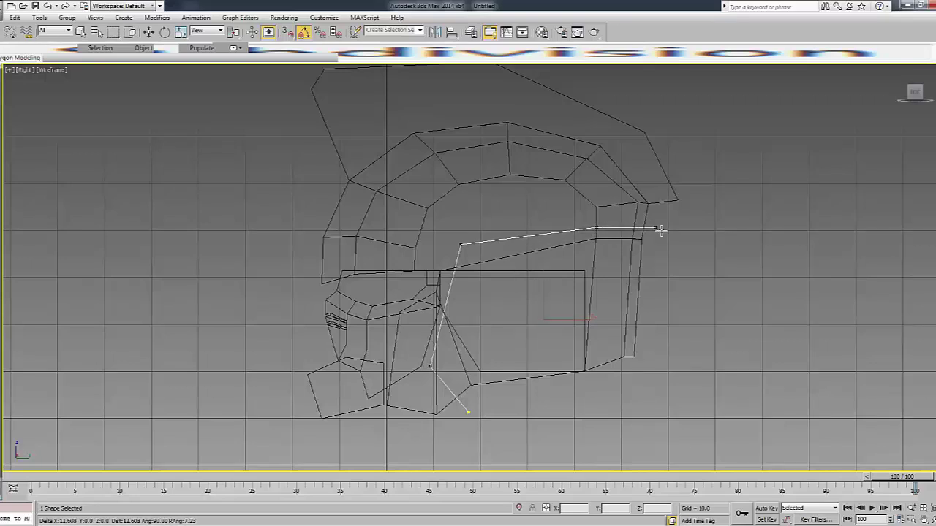
click(671, 237)
click(705, 348)
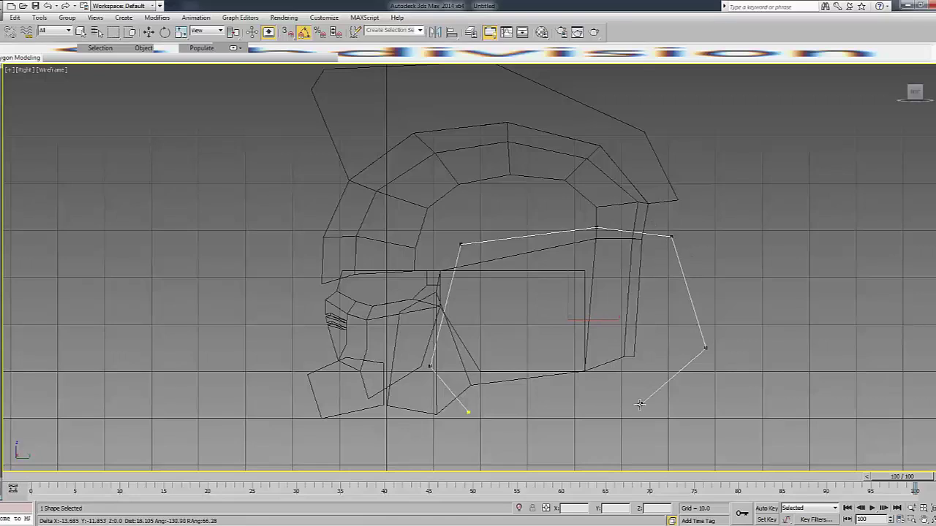
click(638, 405)
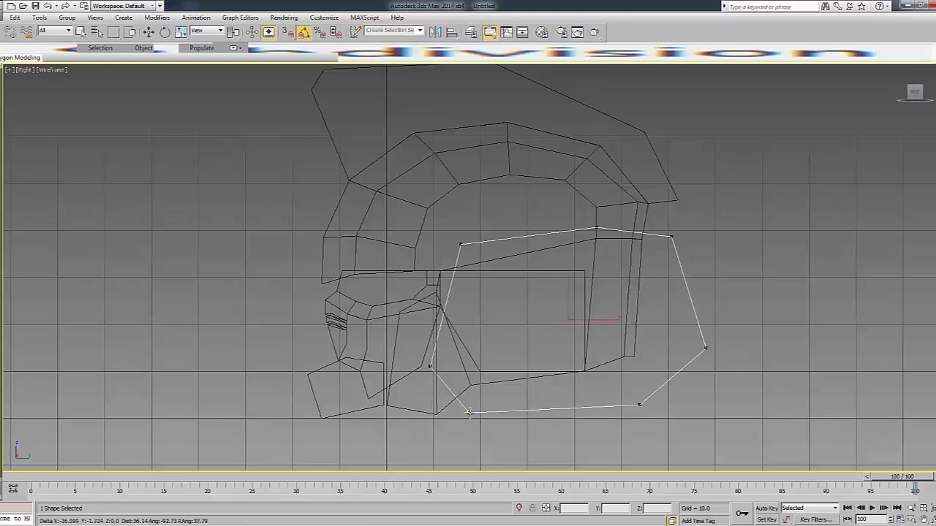
click(514, 398)
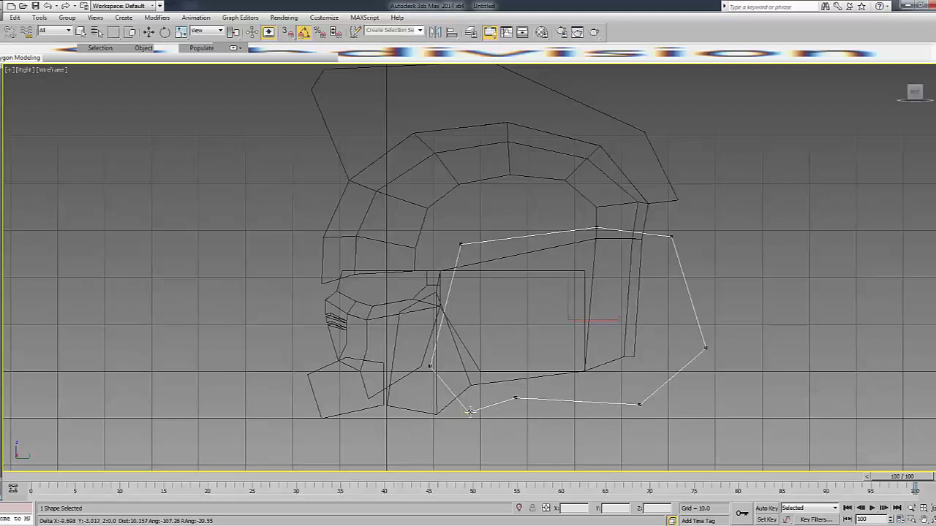
click(496, 410)
click(468, 412)
key(Return)
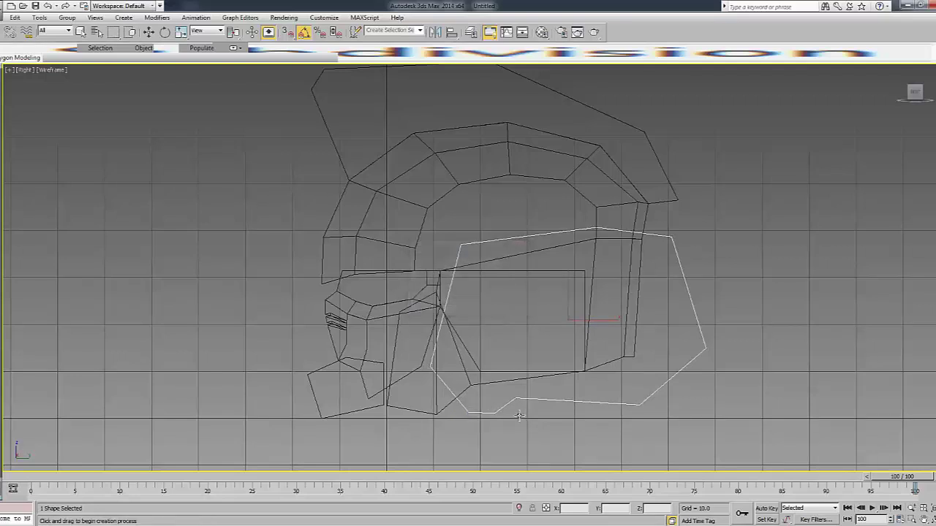
right_click(482, 430)
key(F3)
Move the outline's bottom vertex up and pull the lower back vertex inward.
key(w)
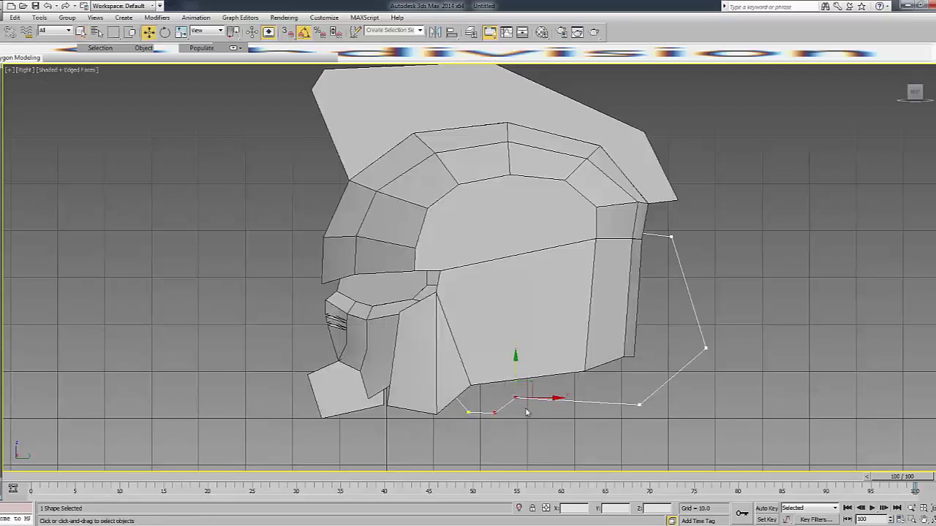
key(F3)
click(639, 404)
drag(646, 398, 655, 385)
click(706, 348)
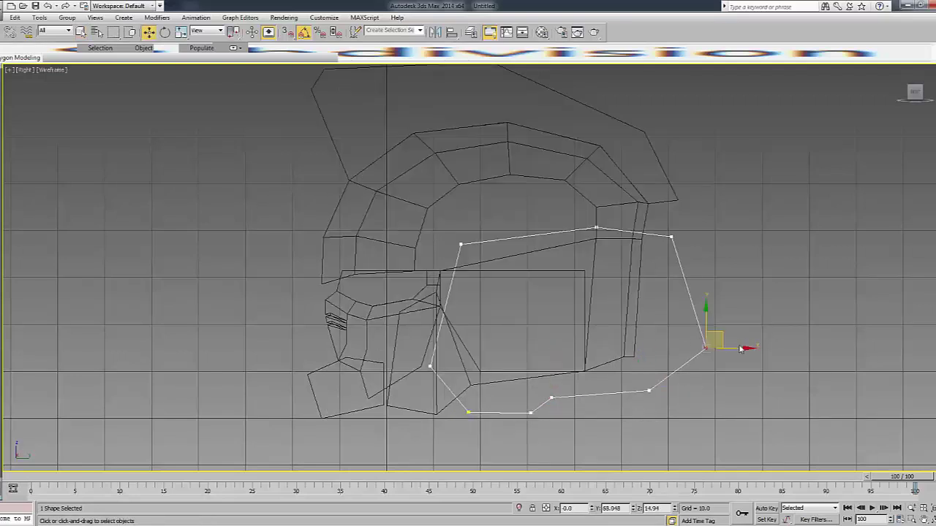
click(696, 343)
drag(720, 349, 700, 350)
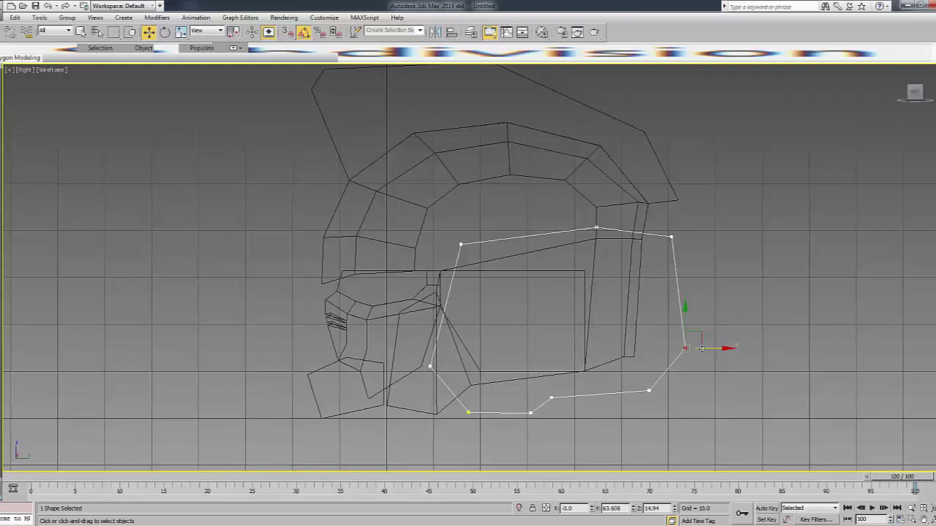
key(F3)
Raise the outline's top back and upper middle vertices slightly.
click(671, 237)
key(F3)
drag(671, 211, 675, 192)
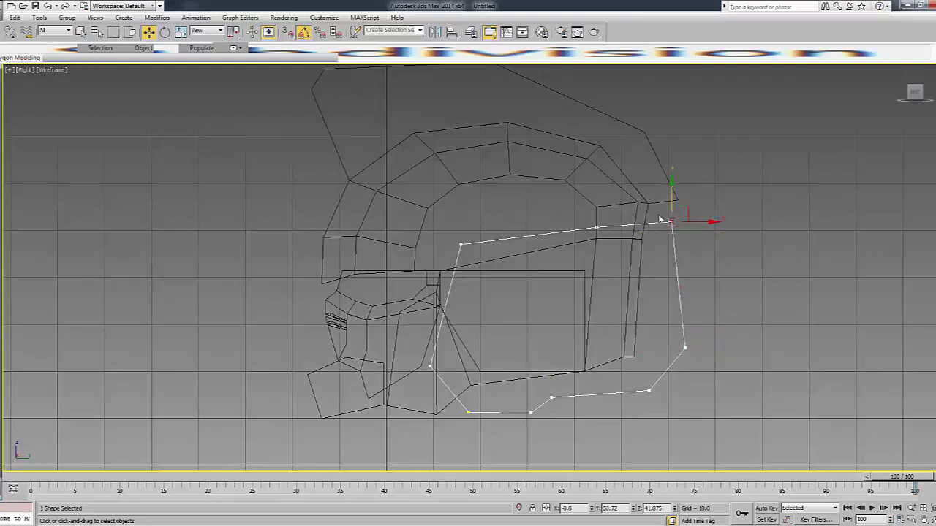
click(597, 228)
drag(597, 200, 597, 191)
click(460, 244)
key(F3)
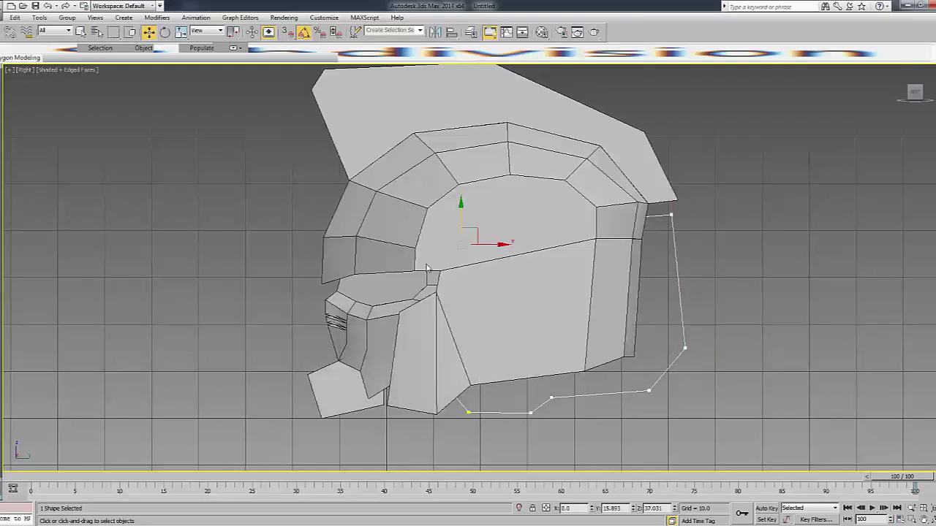
key(F3)
Convert the closed outline to Editable Poly and view it at three-quarter angle.
right_click(519, 251)
click(617, 361)
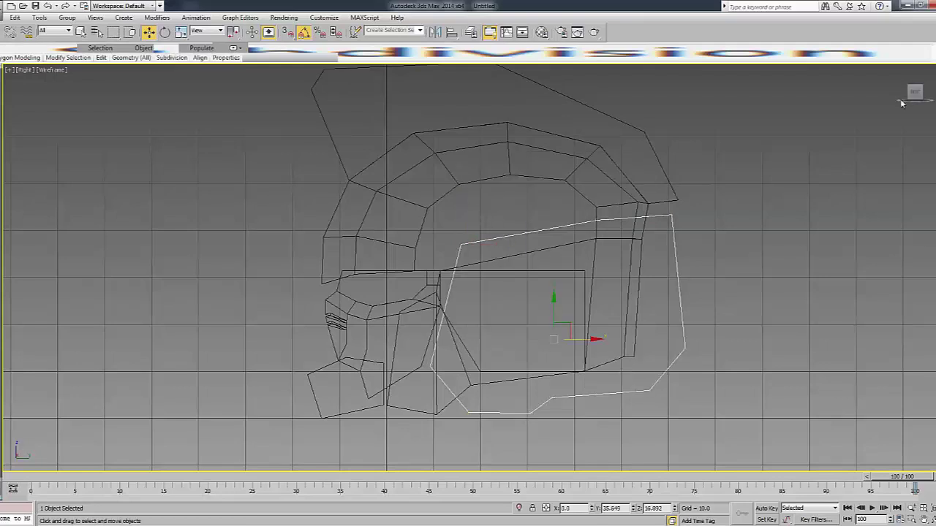
key(F3)
mouse_move(877, 197)
alt+middle_down()
mouse_move(826, 195)
mouse_move(648, 146)
mouse_move(614, 154)
alt+middle_up()
Assign a material to the new ear panel and move it out beside the helmet.
key(m)
click(109, 204)
click(250, 62)
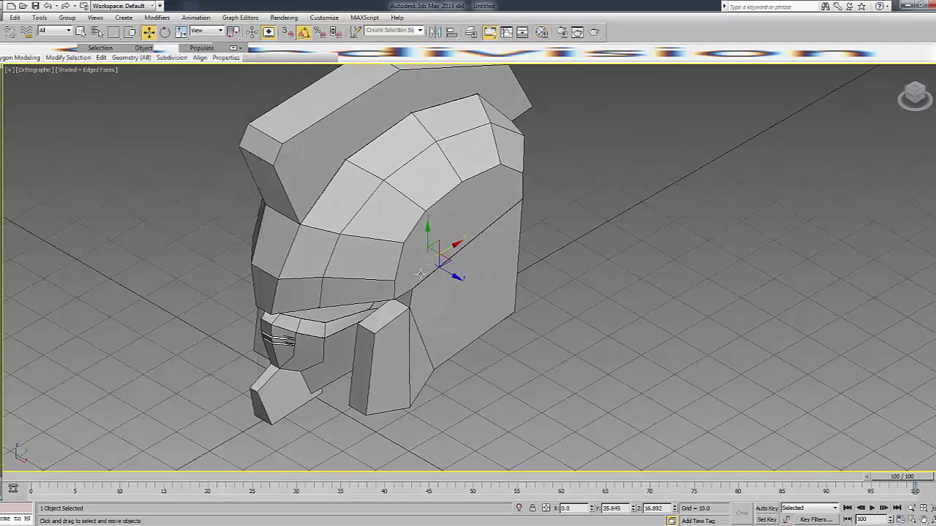
drag(442, 256, 536, 312)
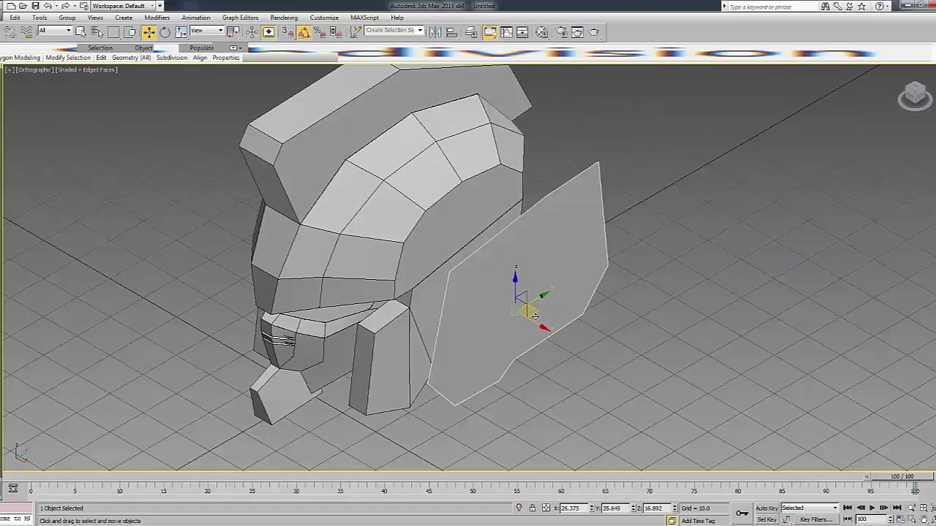
Mirror a copy of the side armor plate across X to the helmet's opposite side.
key(n)
key(n)
key(m)
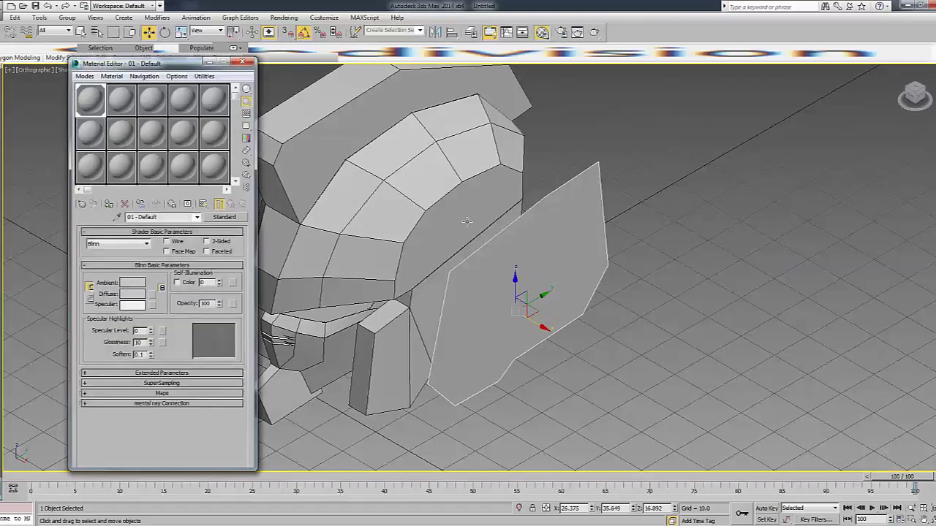
key(m)
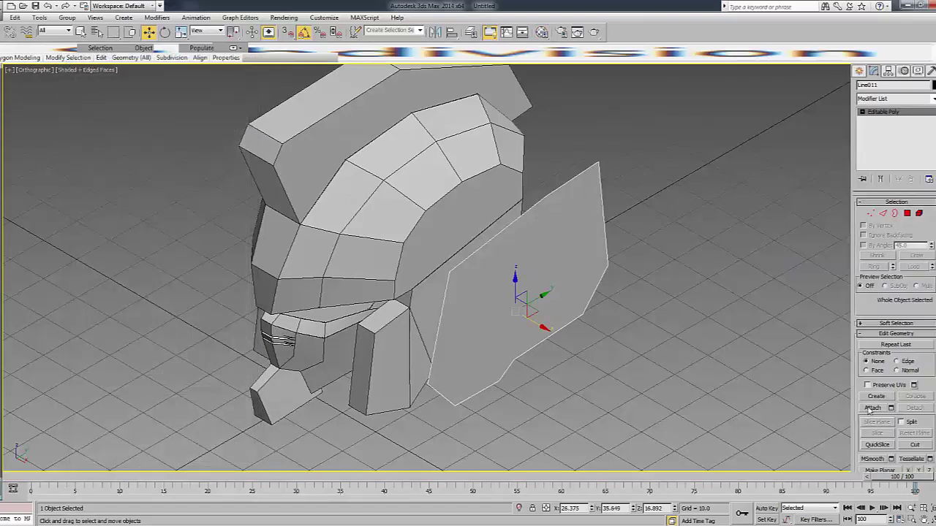
click(870, 408)
right_click(731, 168)
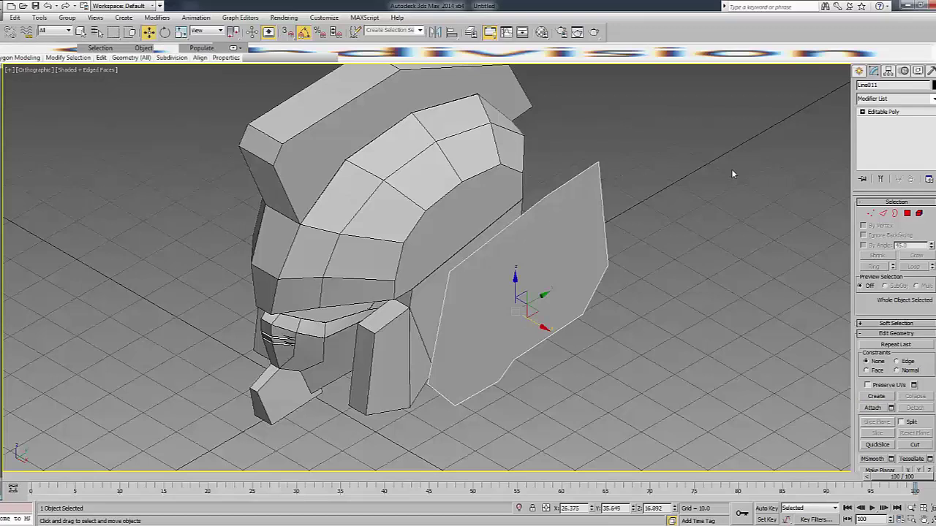
click(614, 195)
click(568, 221)
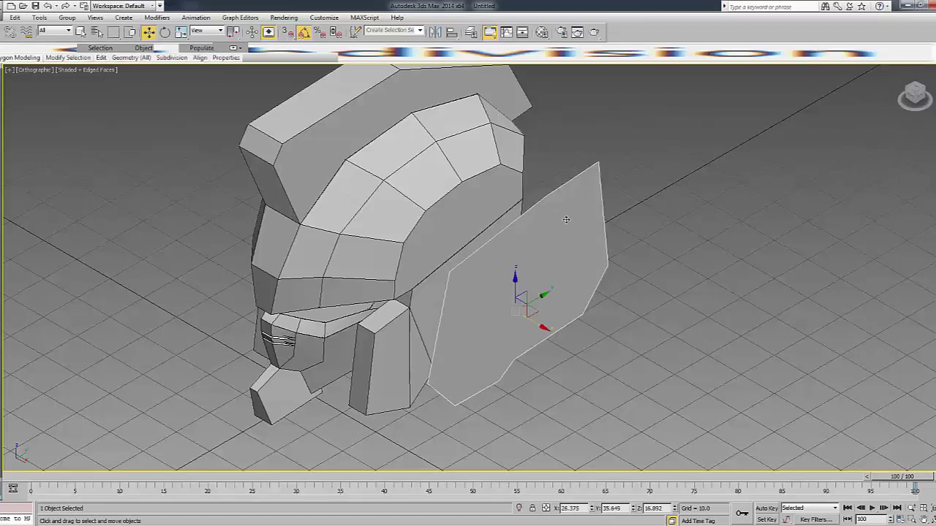
click(434, 32)
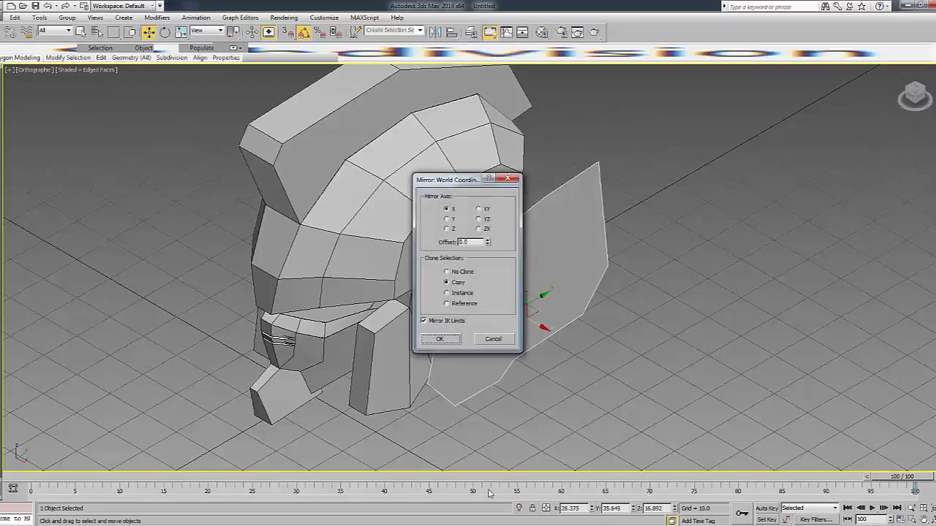
click(441, 339)
right_click(590, 508)
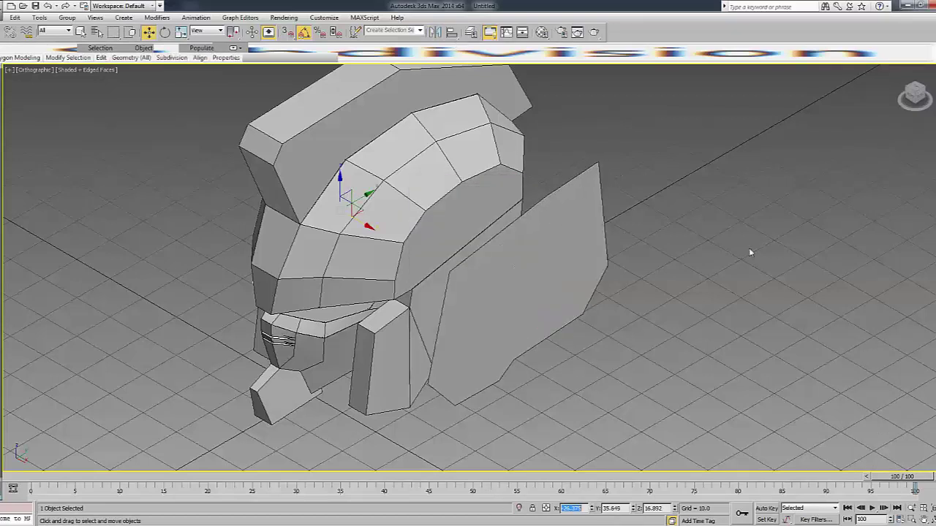
Attach the mirrored plate to the original plate so both become one object.
drag(919, 96, 803, 220)
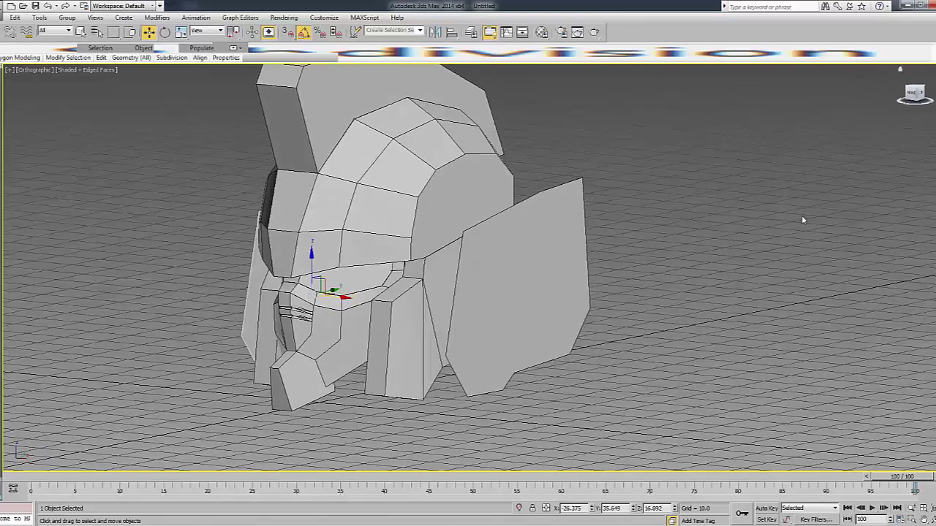
click(512, 285)
key(F3)
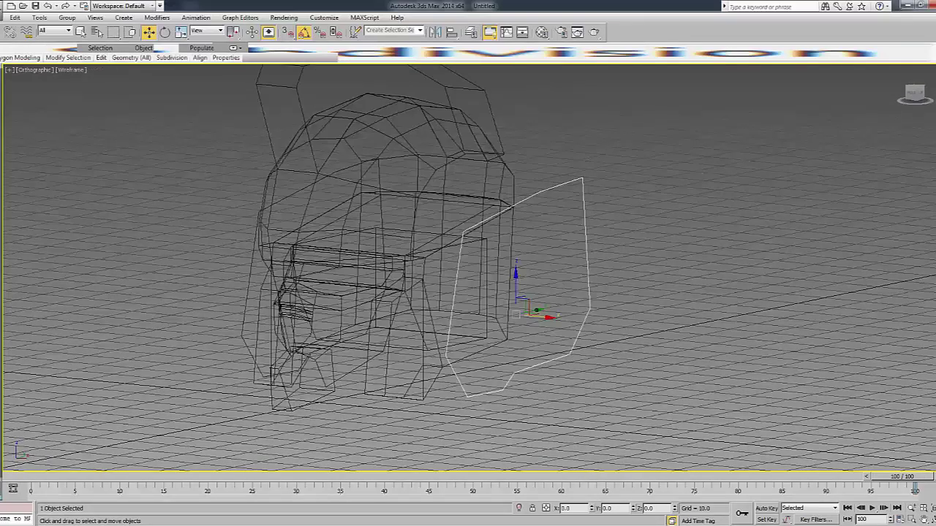
click(871, 408)
click(252, 329)
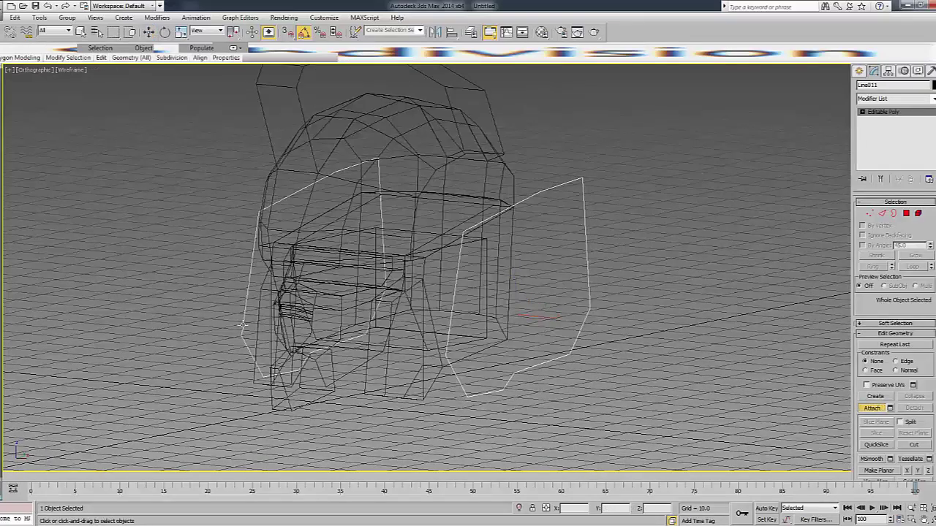
key(F3)
key(F3)
key(F3)
Bridge the two plates' rear edges into a back section behind the helmet.
alt+middle_drag(658, 249, 779, 243)
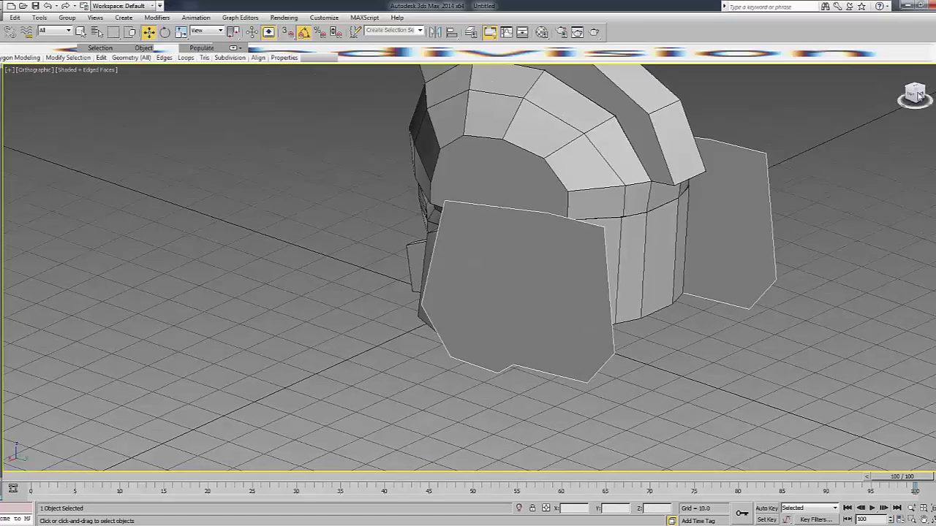
key(F3)
key(F3)
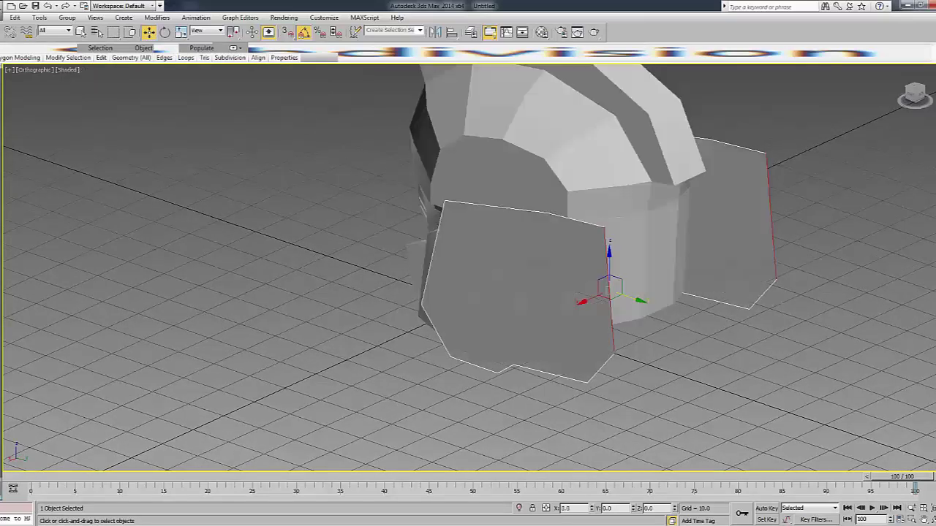
key(F4)
click(876, 381)
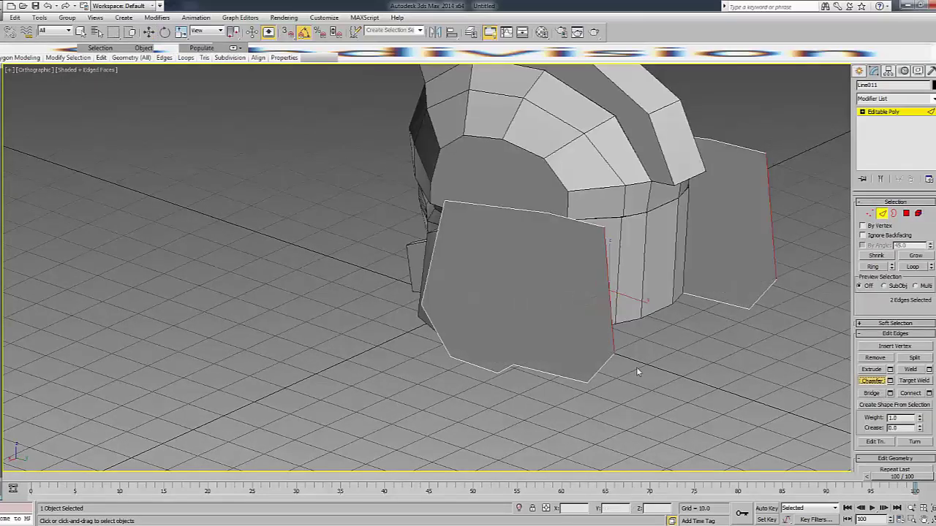
key(F3)
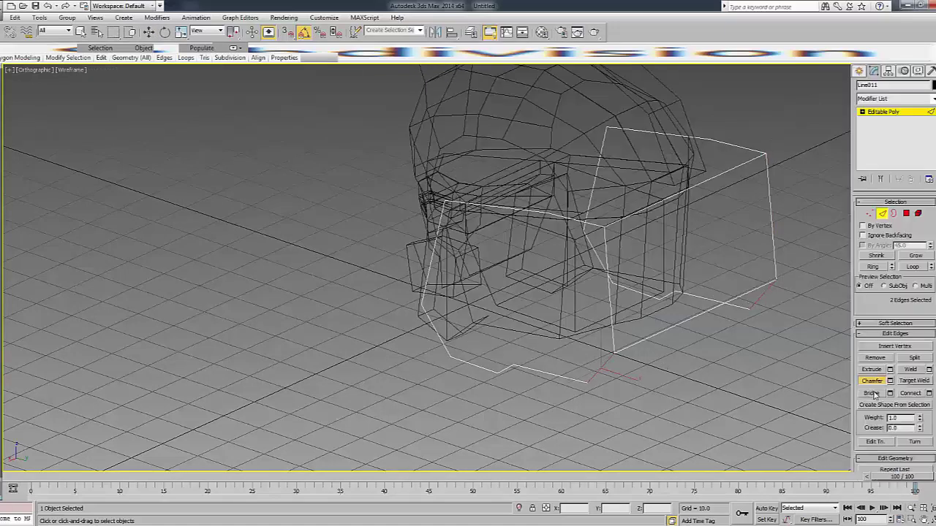
key(w)
key(F3)
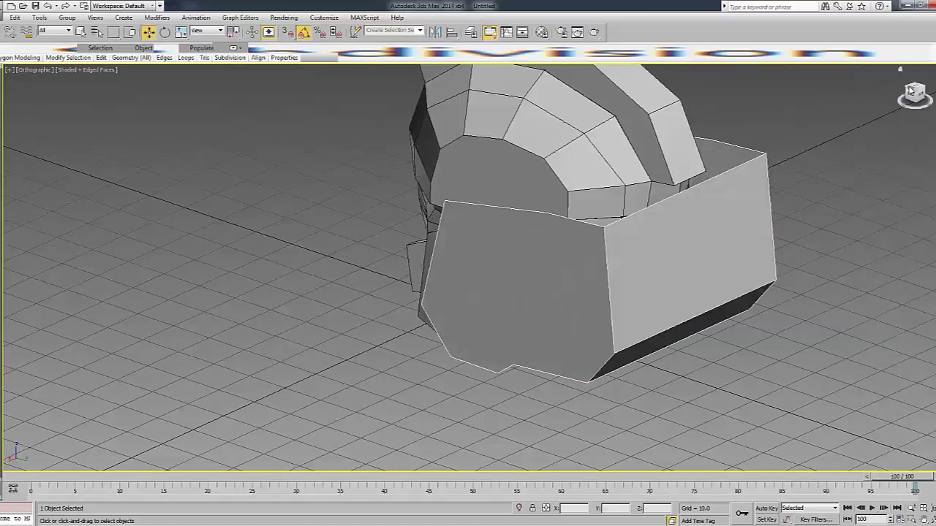
alt+middle_drag(815, 146, 869, 125)
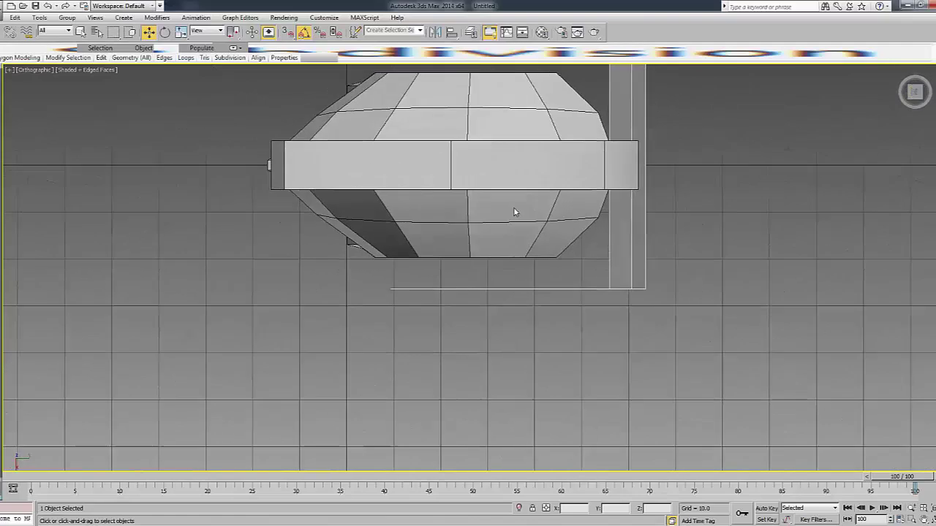
scroll(467, 301, up, 1)
Connect a middle edge across the rear band and pull it out into a point.
right_click(596, 240)
click(582, 265)
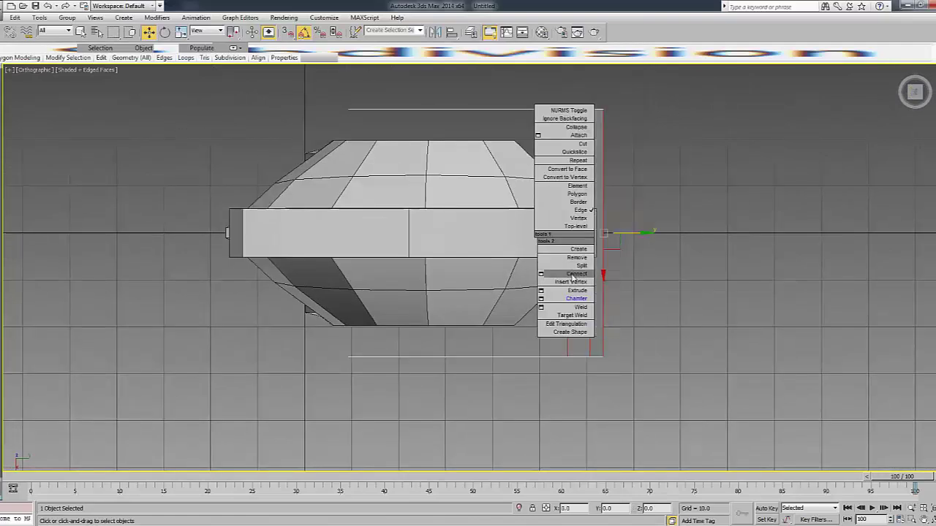
drag(602, 233, 621, 234)
key(F3)
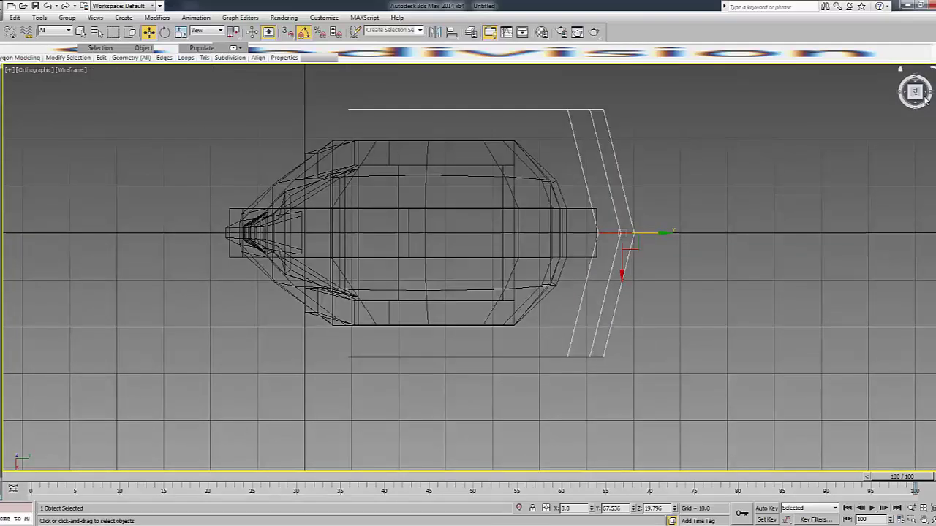
Insert a vertical edge loop on the rear band with Swift Loop.
mouse_move(925, 101)
mouse_down()
mouse_move(914, 95)
mouse_move(671, 302)
mouse_up()
key(F3)
key(F3)
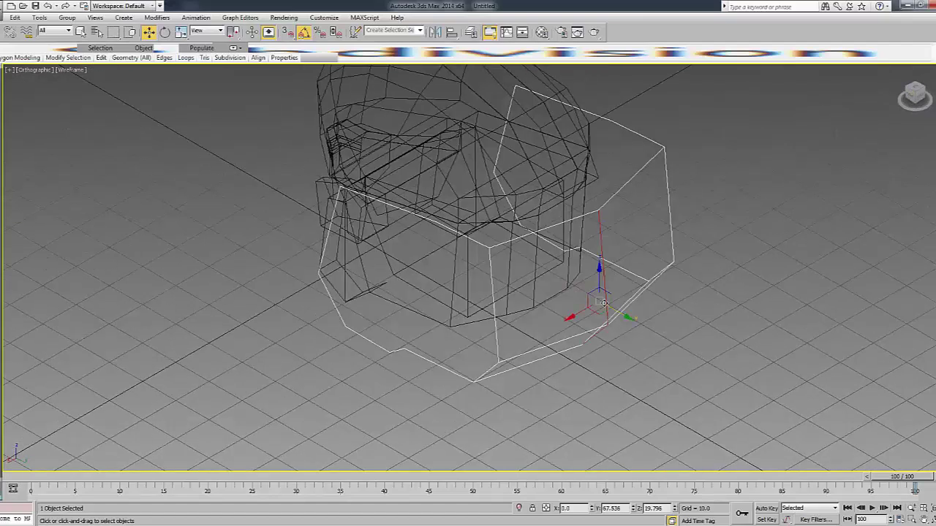
key(F3)
right_click(604, 302)
click(612, 301)
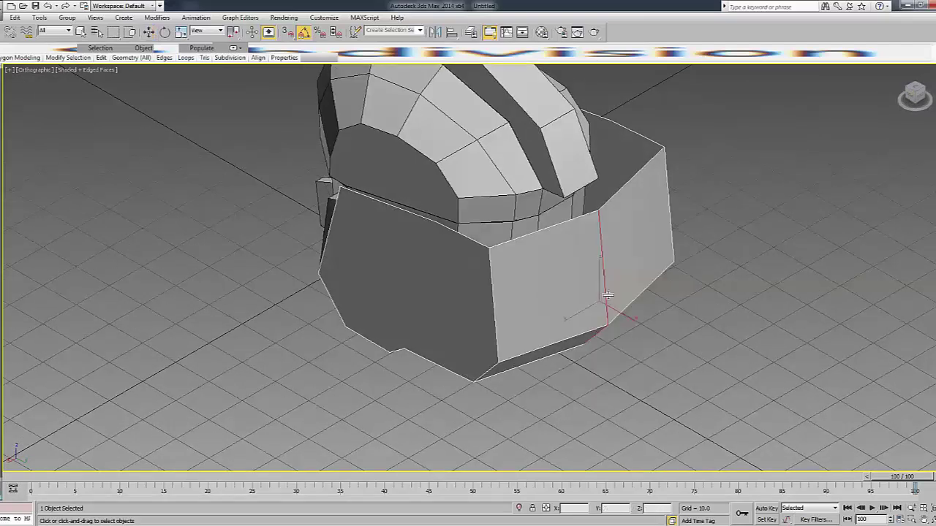
click(565, 286)
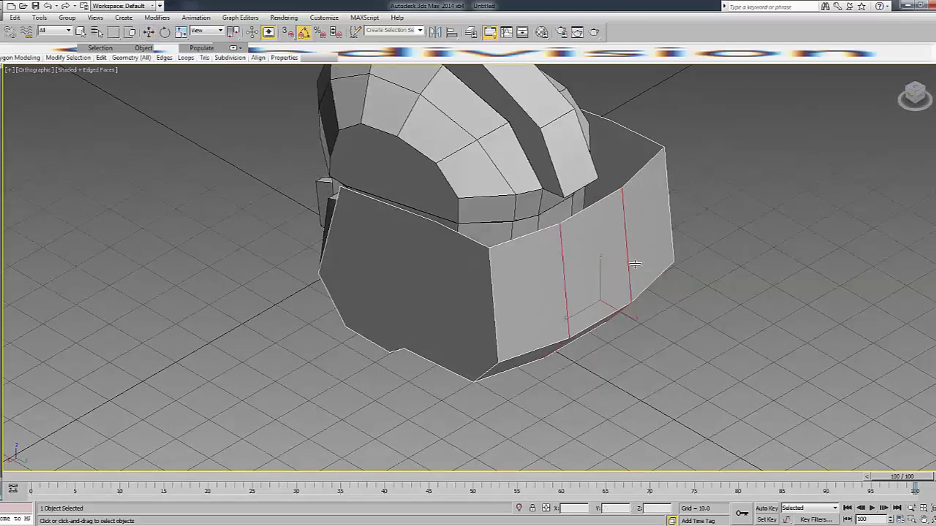
From the top view, move the band's front vertices to reshape it.
click(915, 93)
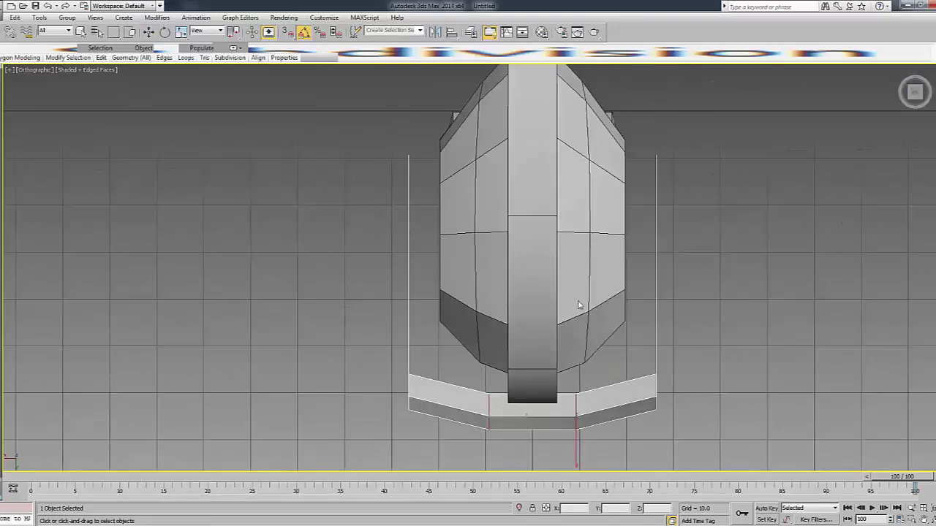
key(F3)
key(1)
key(w)
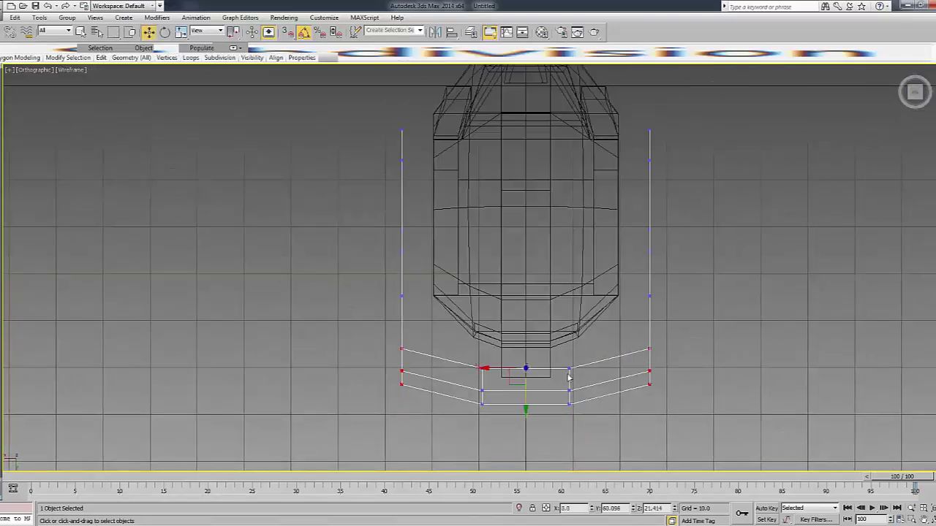
click(524, 394)
drag(581, 417, 472, 362)
drag(526, 388, 526, 405)
key(F3)
alt+middle_drag(526, 329, 439, 256)
alt+middle_drag(541, 307, 343, 285)
Select the front edges of both the right and left side plates.
key(F3)
key(2)
click(342, 286)
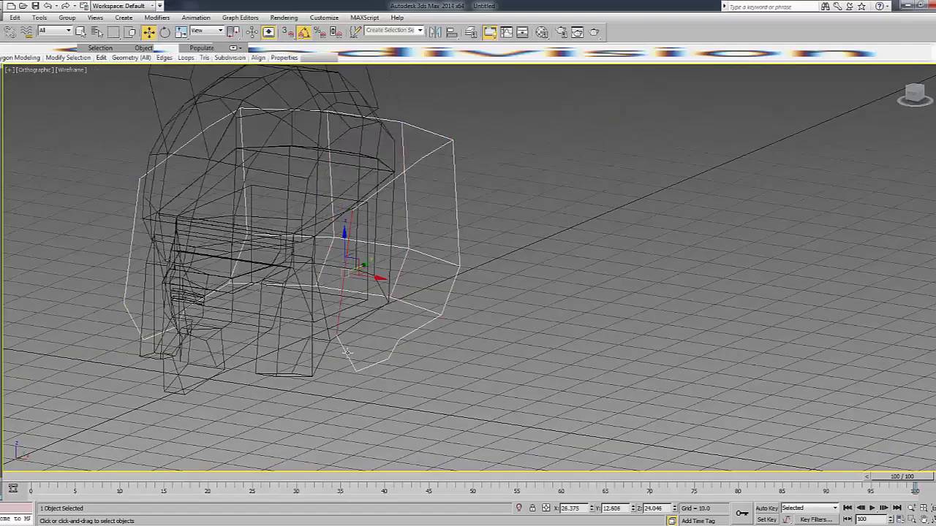
key(F3)
ctrl+click(127, 288)
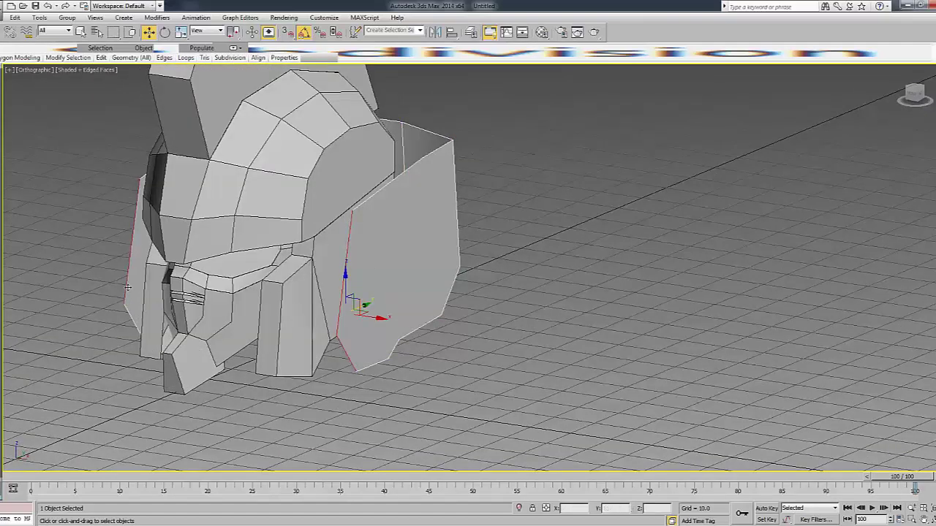
middle_drag(347, 316, 577, 328)
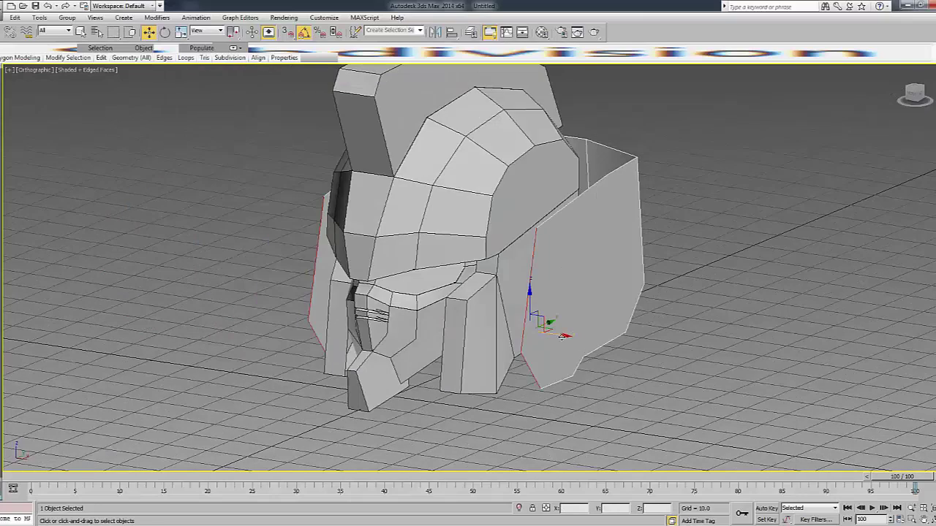
Scale the selected plate front edges to 73% on X, drawing the plates together.
key(r)
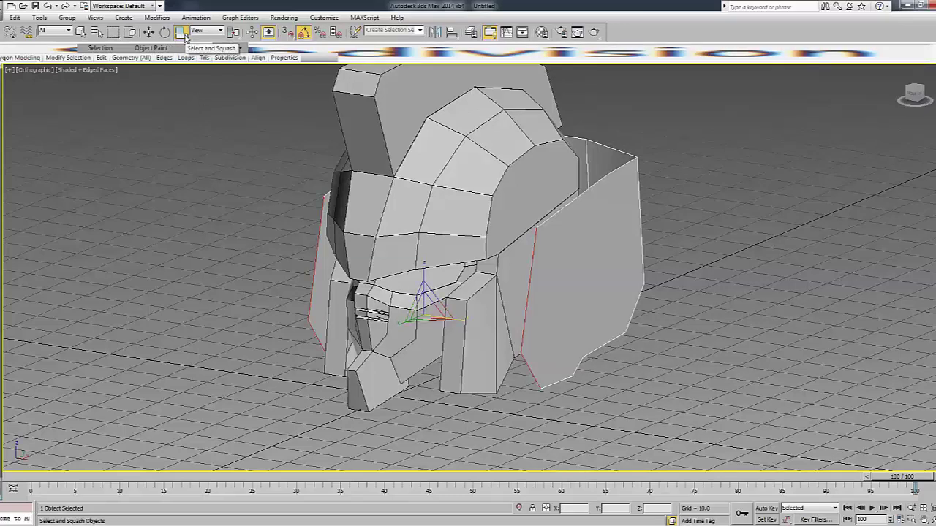
click(186, 37)
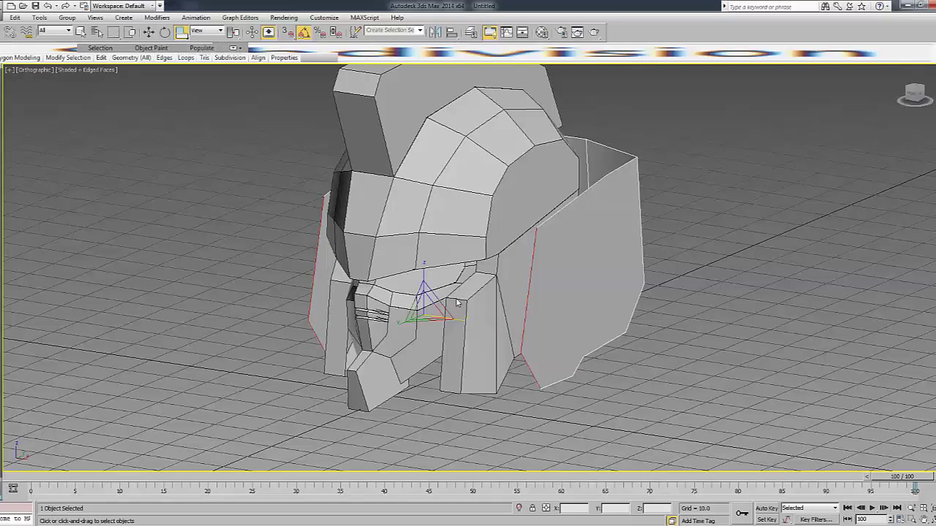
mouse_move(456, 321)
mouse_down()
mouse_move(525, 322)
mouse_move(190, 147)
mouse_up()
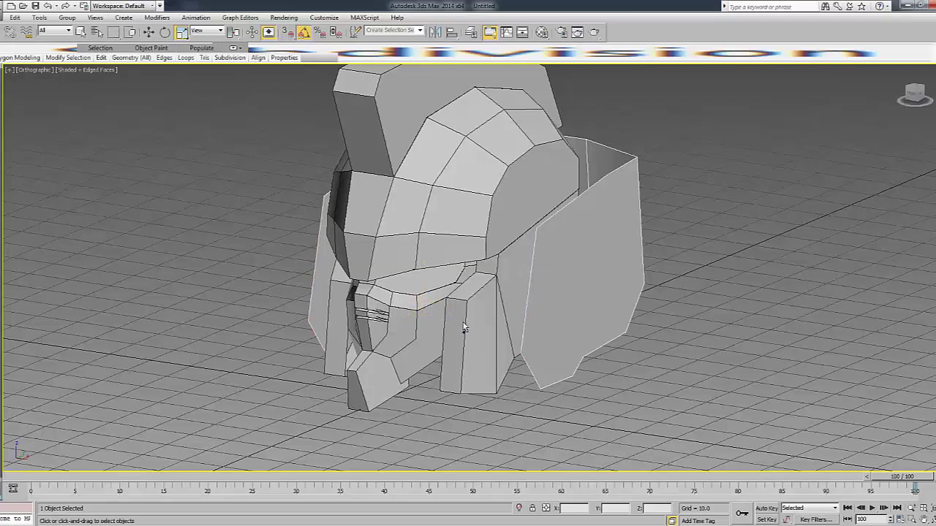
key(ctrl+z)
key(ctrl+y)
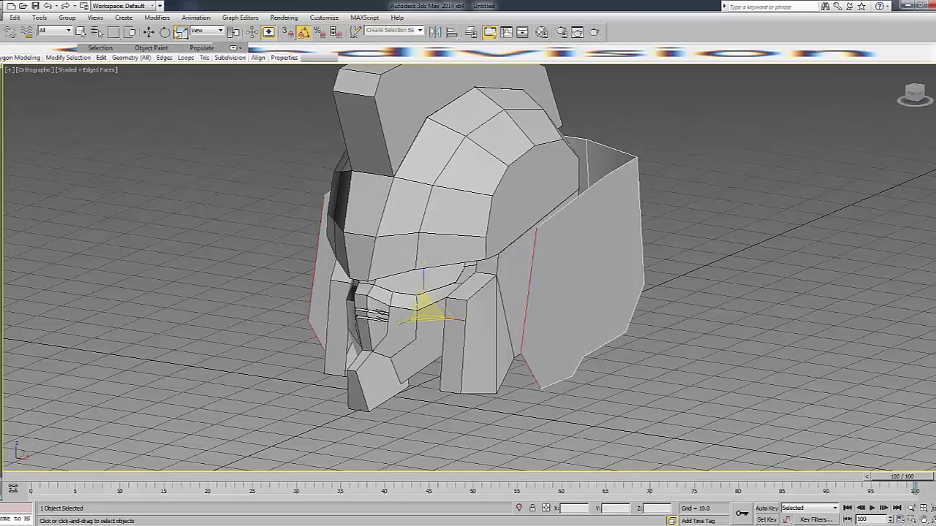
key(ctrl+y)
key(ctrl+z)
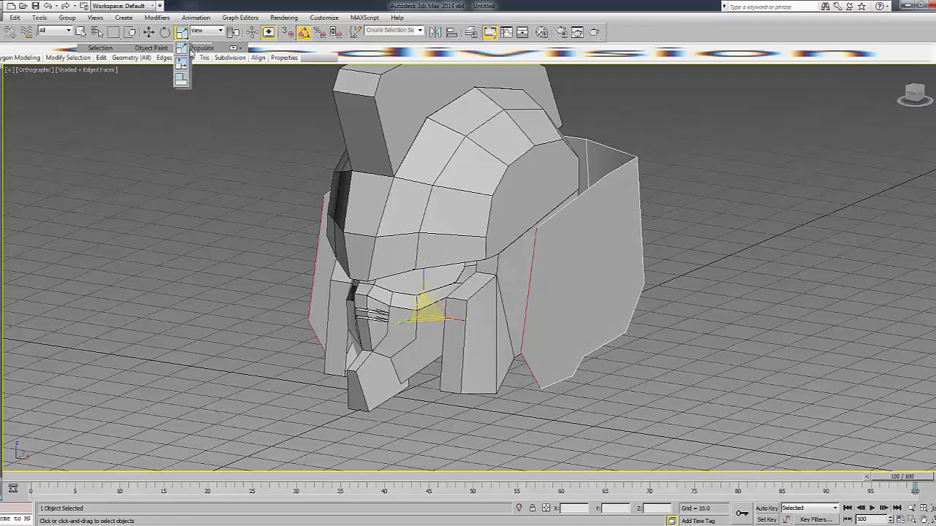
drag(182, 33, 186, 66)
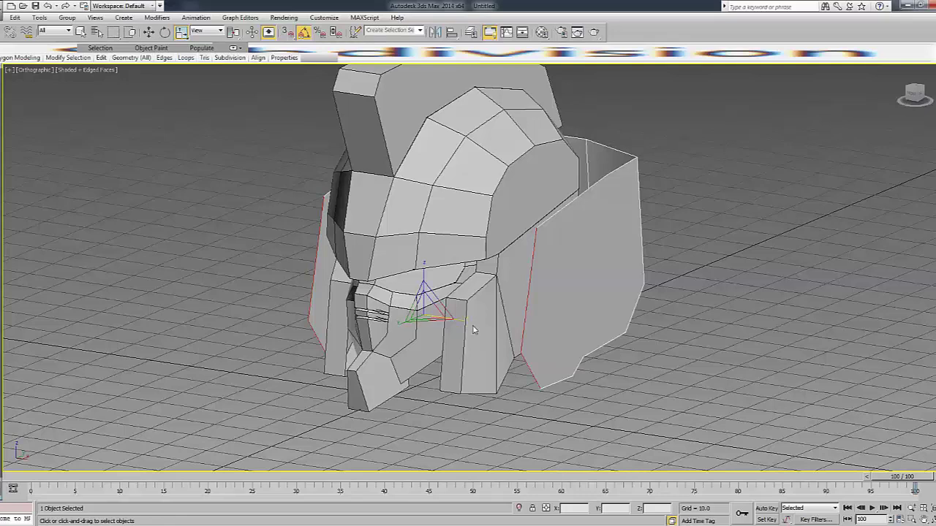
mouse_move(461, 323)
mouse_down()
mouse_move(450, 324)
mouse_move(451, 311)
mouse_up()
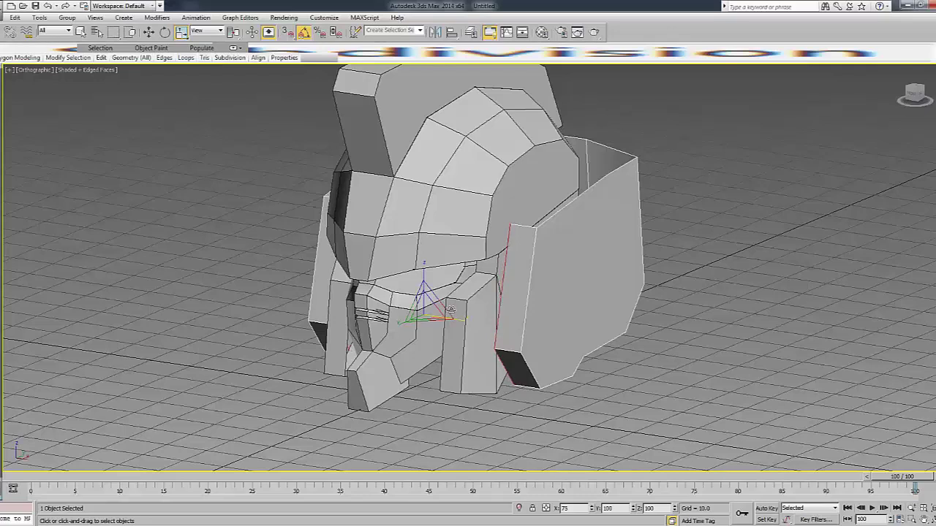
mouse_move(808, 139)
alt+middle_down()
mouse_move(512, 146)
mouse_move(468, 263)
mouse_move(439, 242)
mouse_move(475, 241)
alt+middle_up()
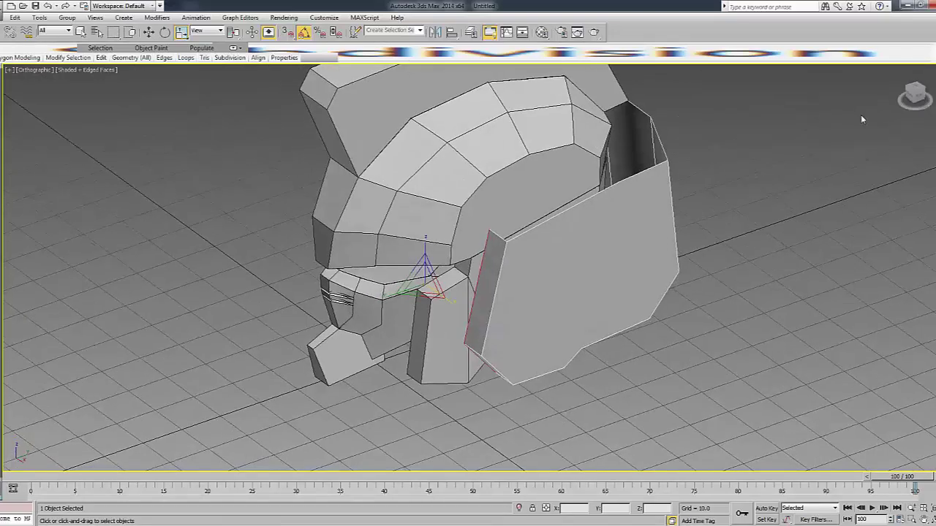
Narrow the whole side armor piece to about 74% width on X.
key(F3)
alt+middle_drag(637, 167, 598, 155)
key(F3)
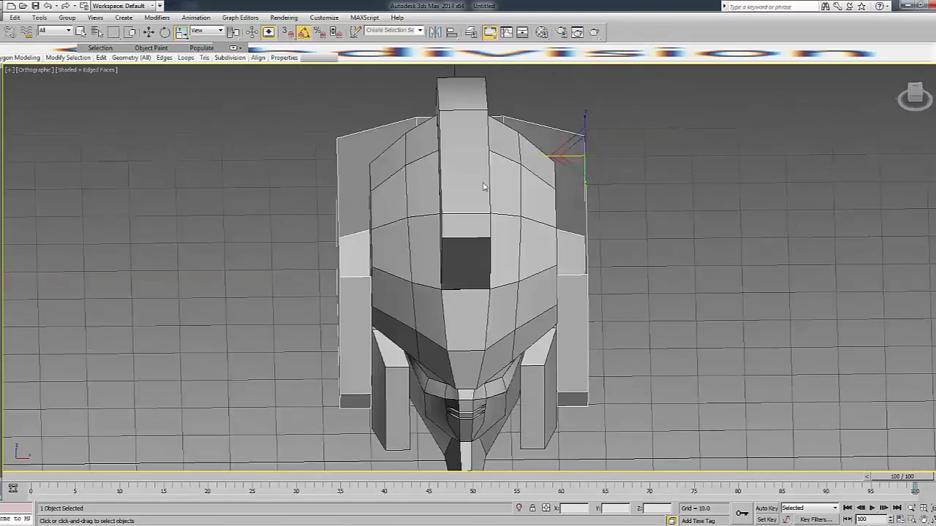
click(880, 119)
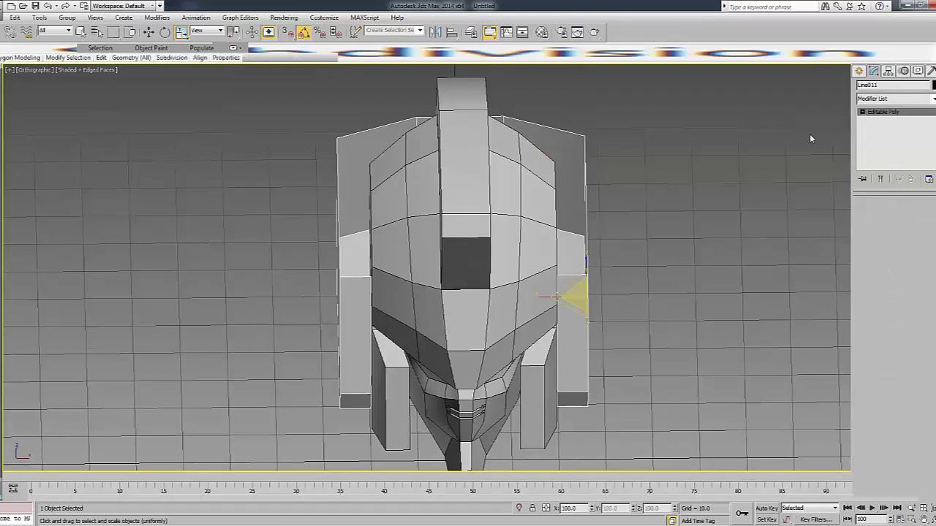
key(r)
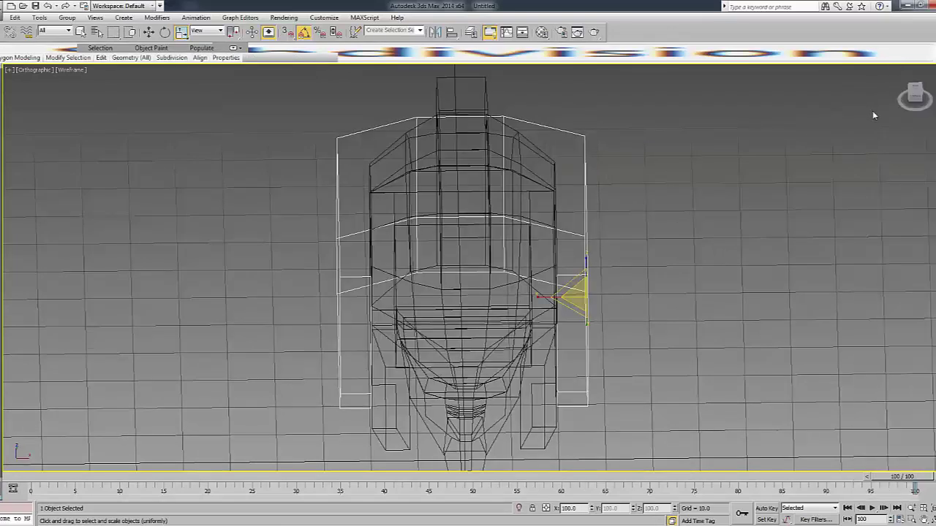
alt+middle_drag(872, 110, 563, 229)
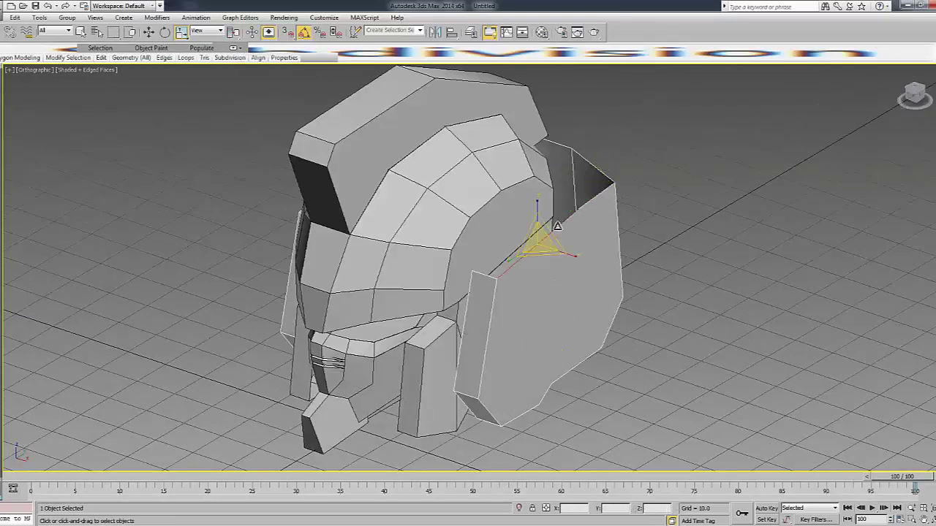
key(F3)
key(q)
drag(900, 115, 638, 203)
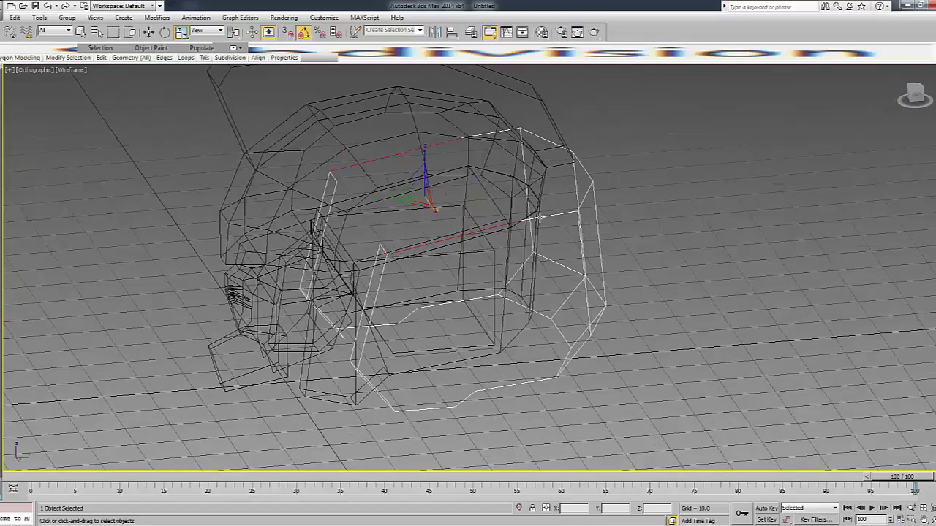
key(F3)
drag(912, 95, 881, 112)
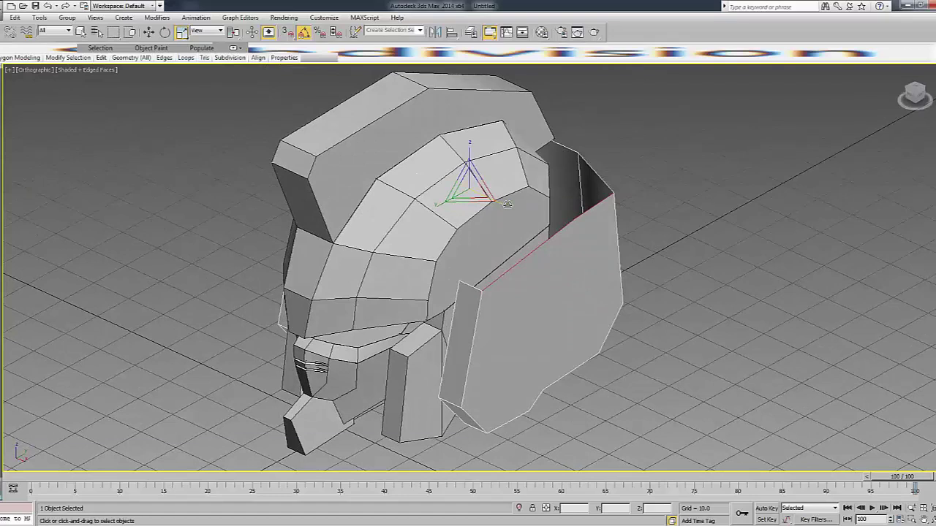
drag(507, 204, 498, 199)
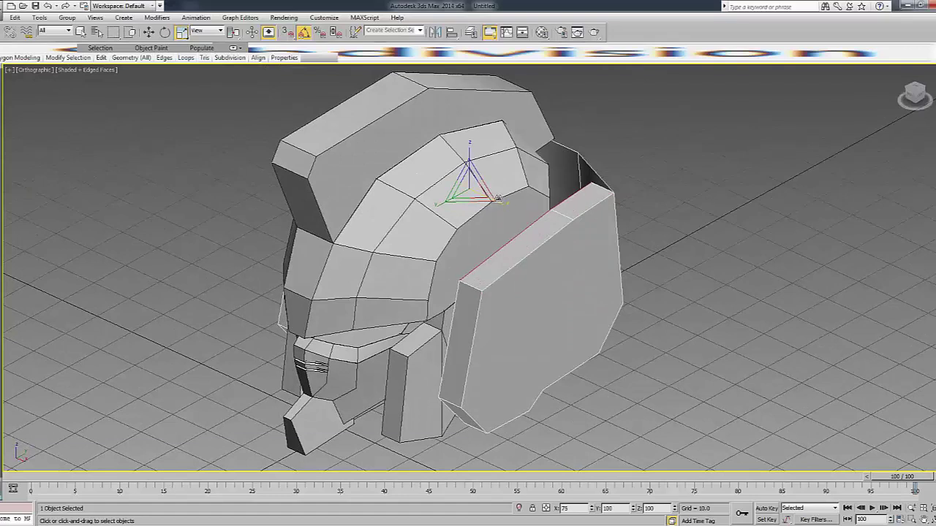
Select the top and inner rim edges of the armor piece.
drag(913, 95, 862, 103)
key(1)
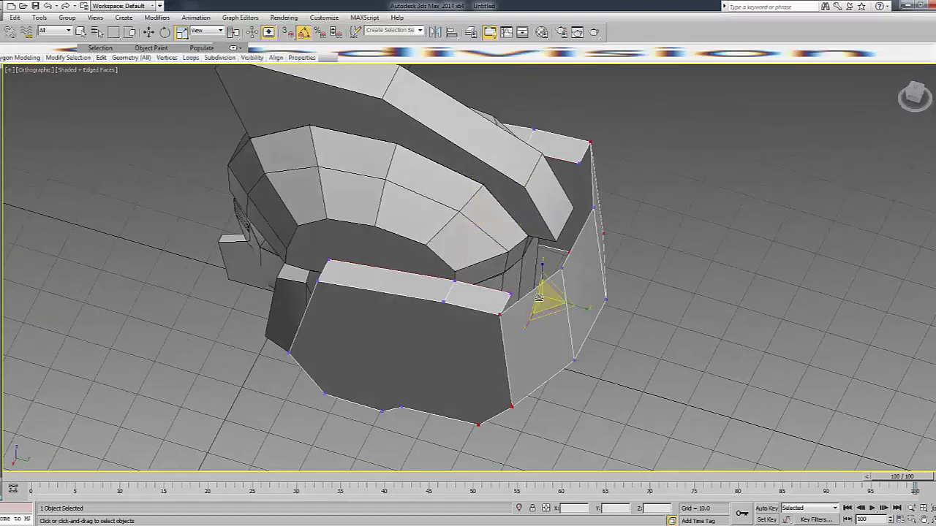
key(F3)
key(w)
key(F3)
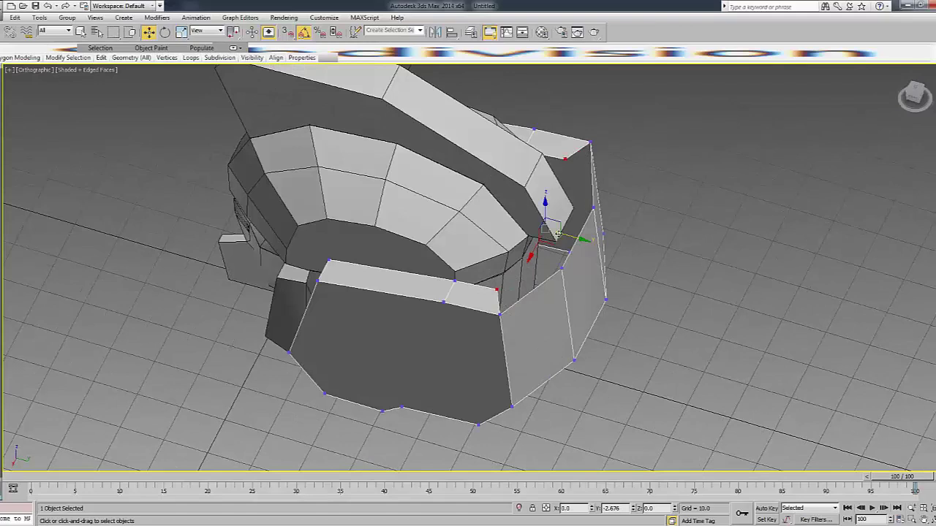
key(F3)
key(2)
key(F3)
click(591, 198)
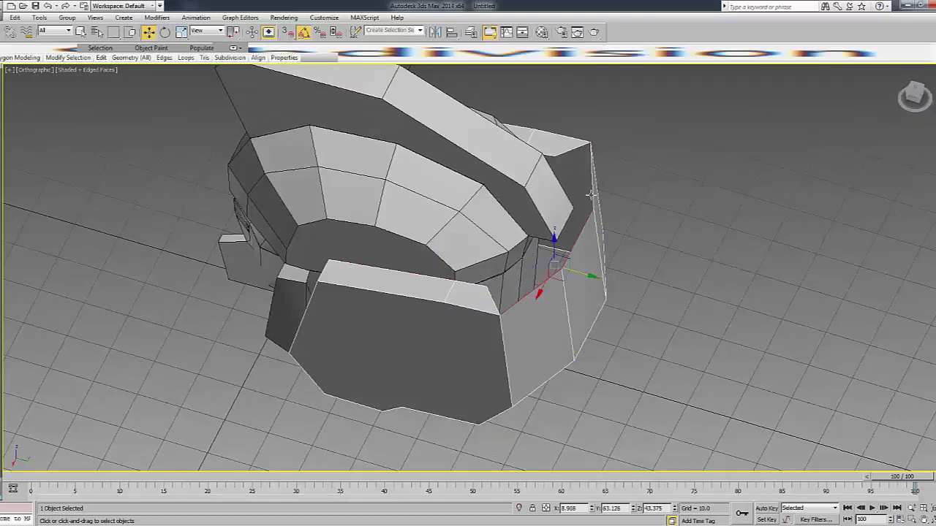
ctrl+click(596, 247)
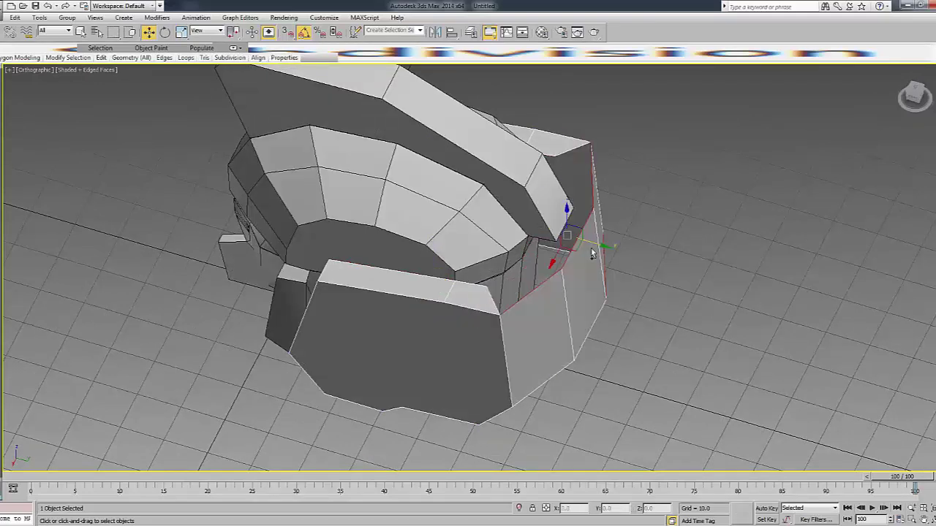
key(F3)
click(569, 280)
key(F3)
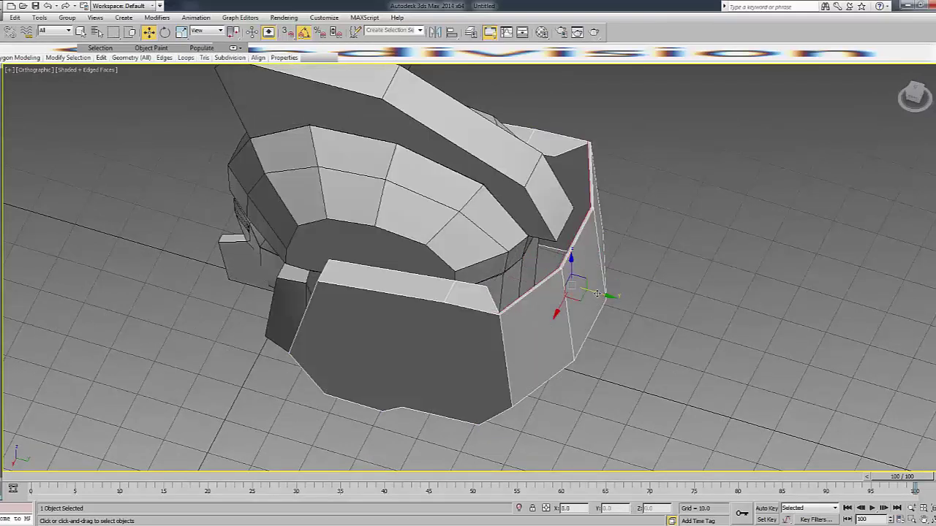
Scale the rim edges inward to 75/75/100, then return to Move in Vertex mode.
key(r)
mouse_move(533, 267)
mouse_down()
mouse_move(532, 259)
mouse_move(545, 272)
mouse_up()
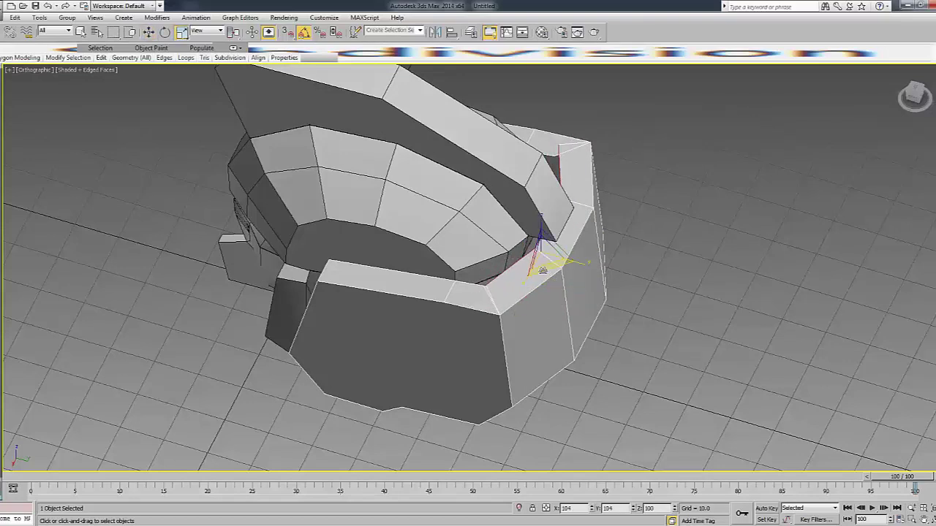
key(w)
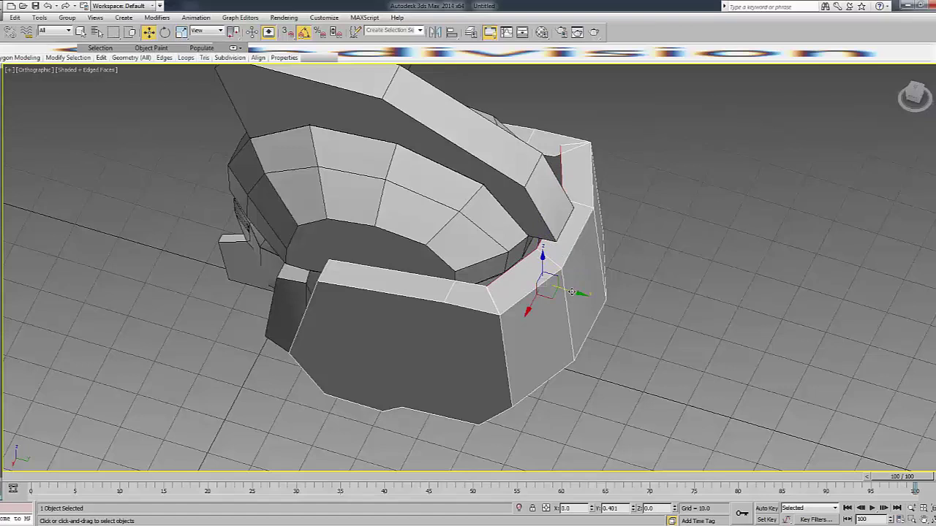
key(1)
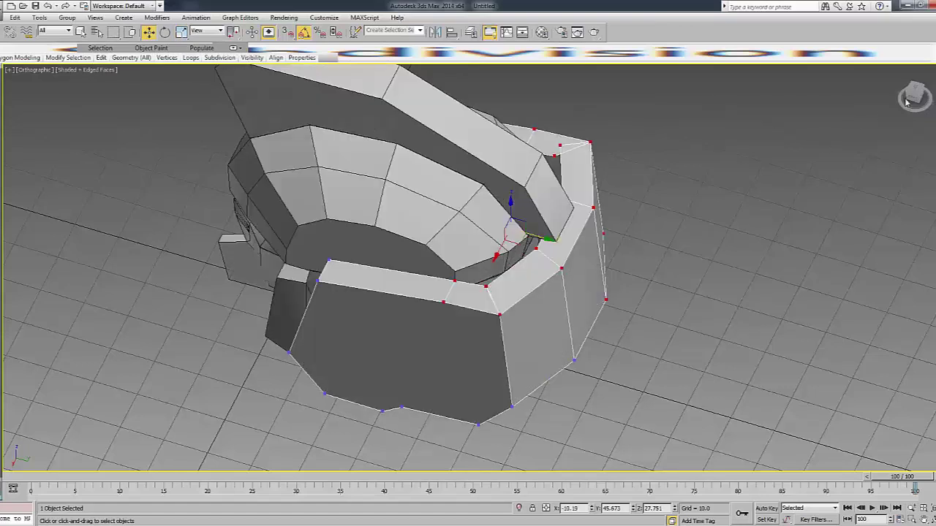
drag(906, 103, 789, 183)
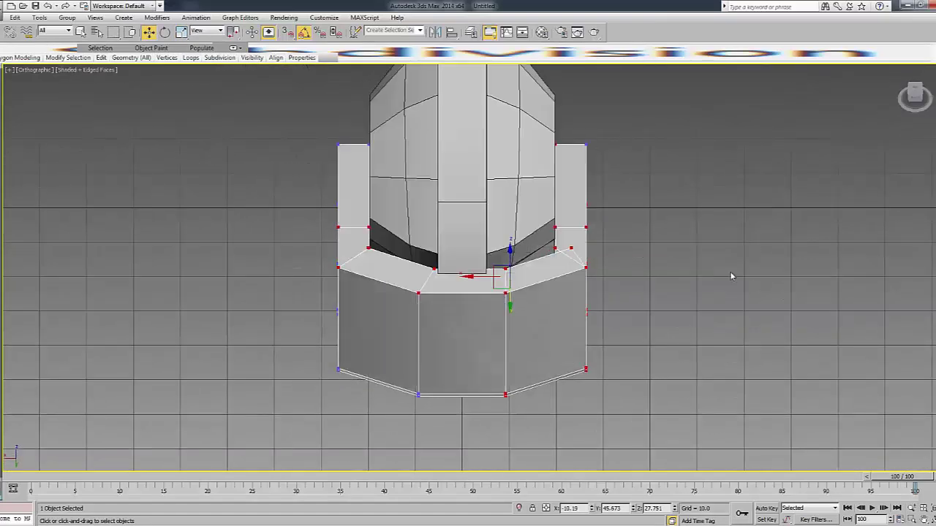
Select the four inner rim vertices of the side armor piece.
key(ctrl+z)
key(ctrl+z)
key(ctrl+z)
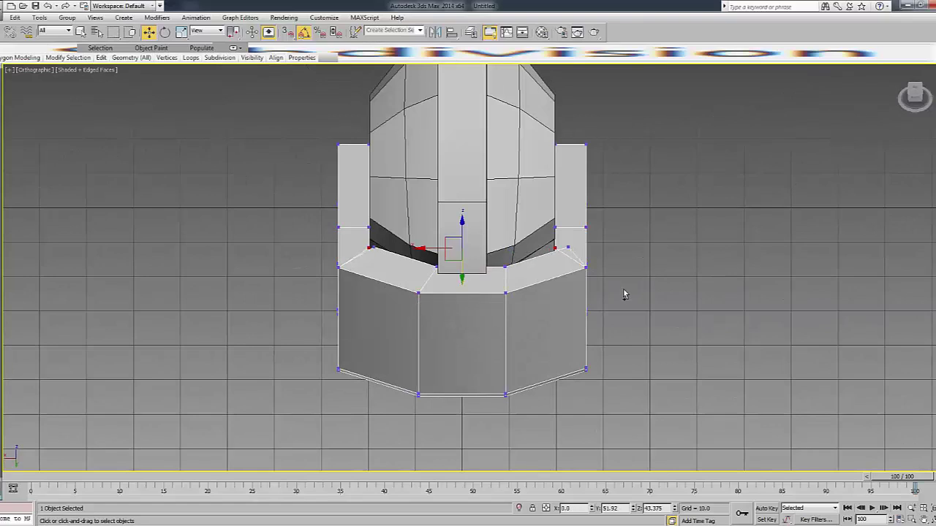
key(ctrl+z)
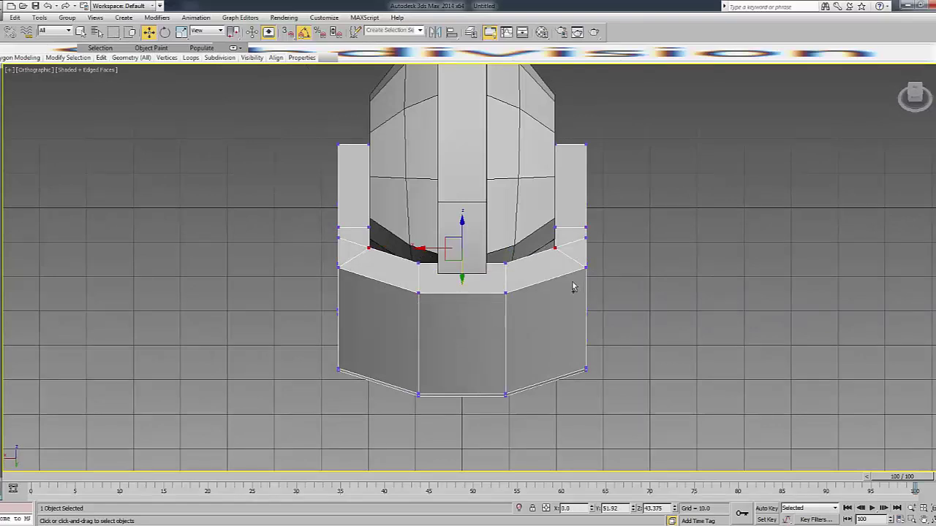
key(F3)
key(F3)
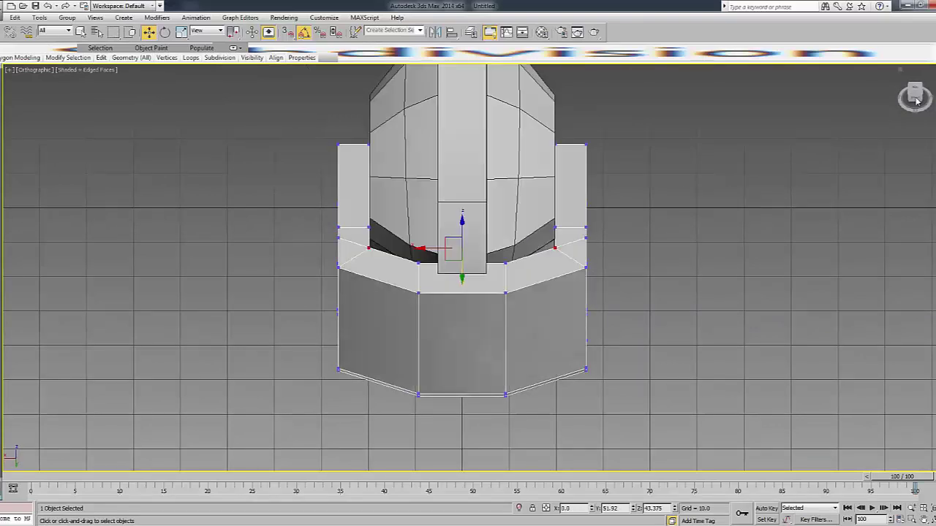
click(898, 105)
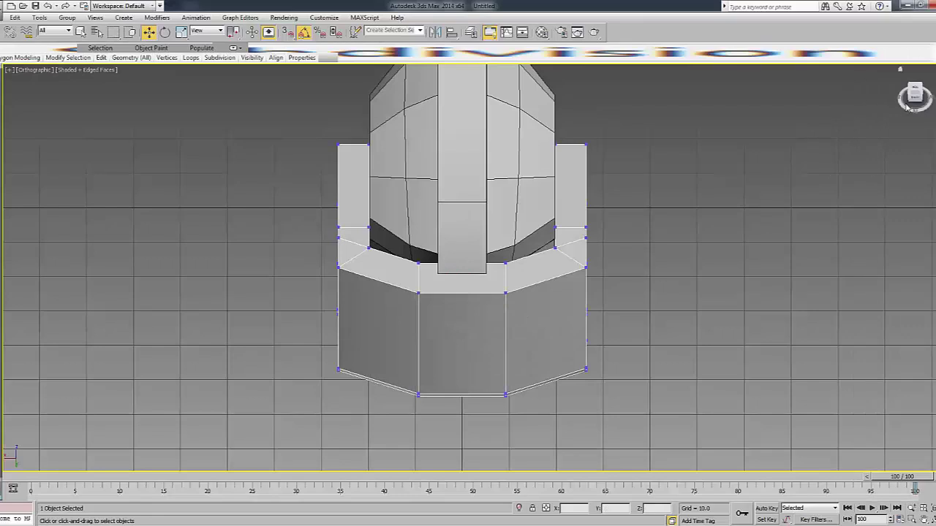
alt+middle_drag(800, 127, 623, 205)
key(F3)
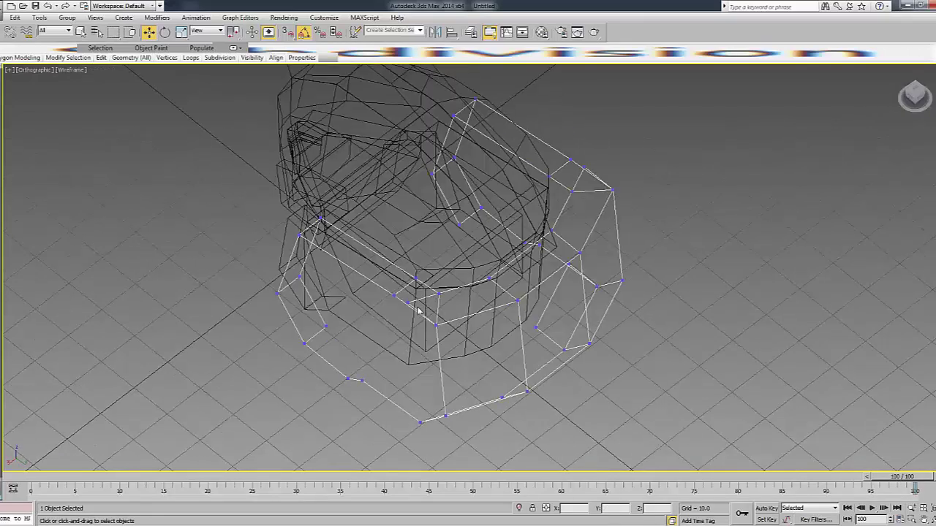
key(F3)
key(F3)
ctrl+click(488, 279)
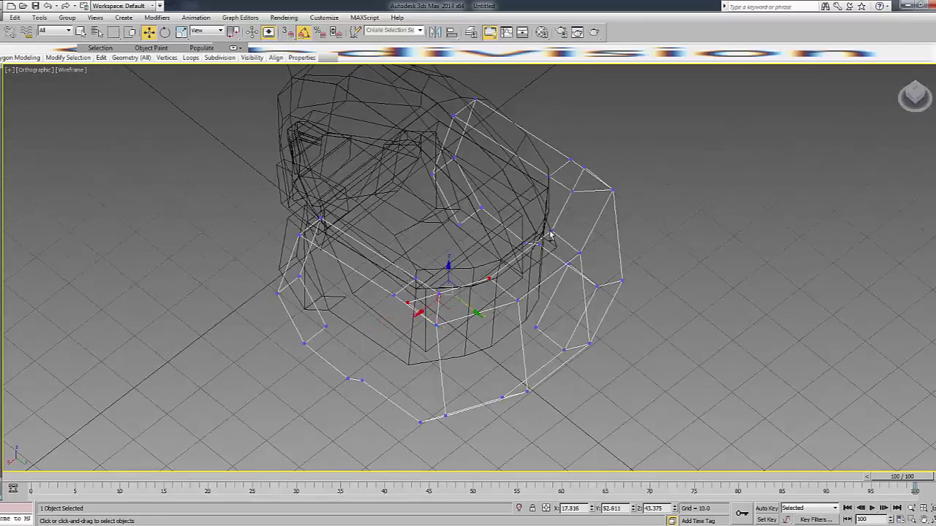
ctrl+click(561, 241)
ctrl+click(595, 177)
key(F3)
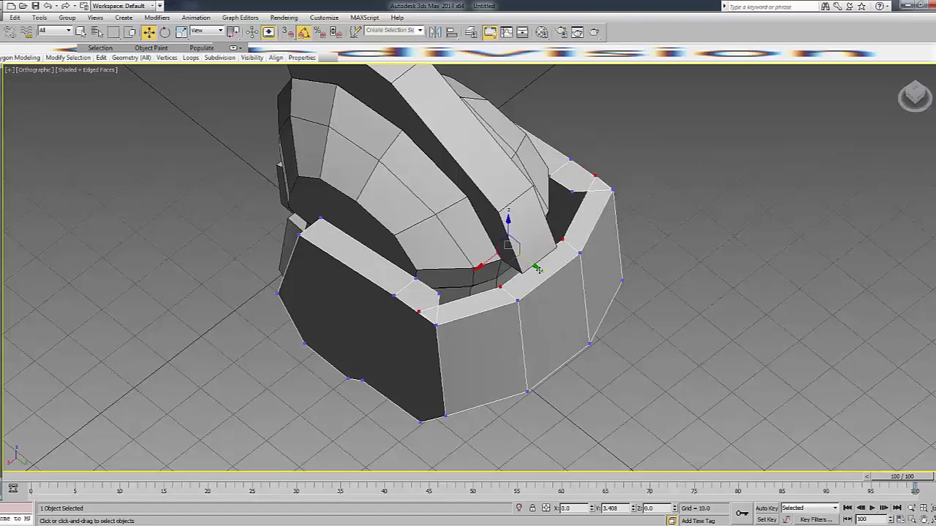
Scale the four vertices in toward their centre and shift them along Y.
key(r)
mouse_move(500, 252)
mouse_down()
mouse_move(493, 268)
mouse_move(542, 273)
mouse_up()
key(w)
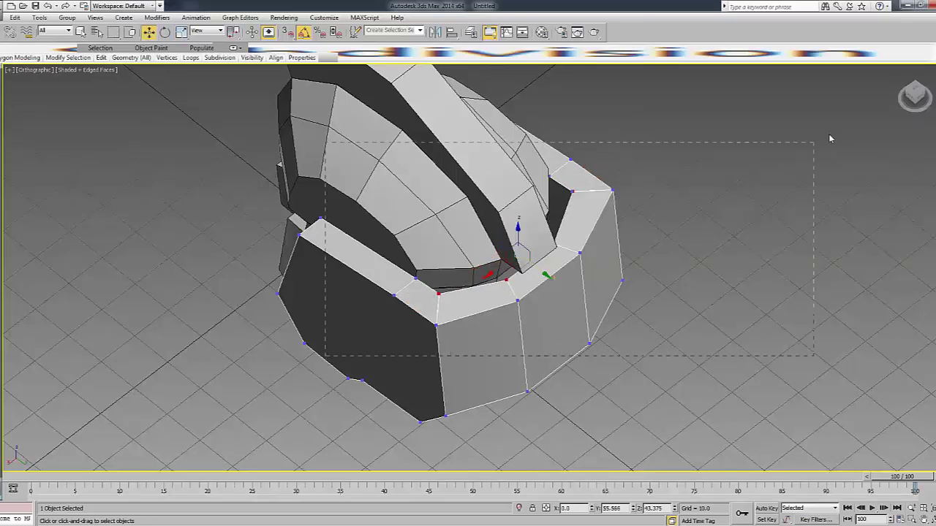
Target Weld the stray corner vertices onto their neighbours, then deselect the helmet.
click(719, 323)
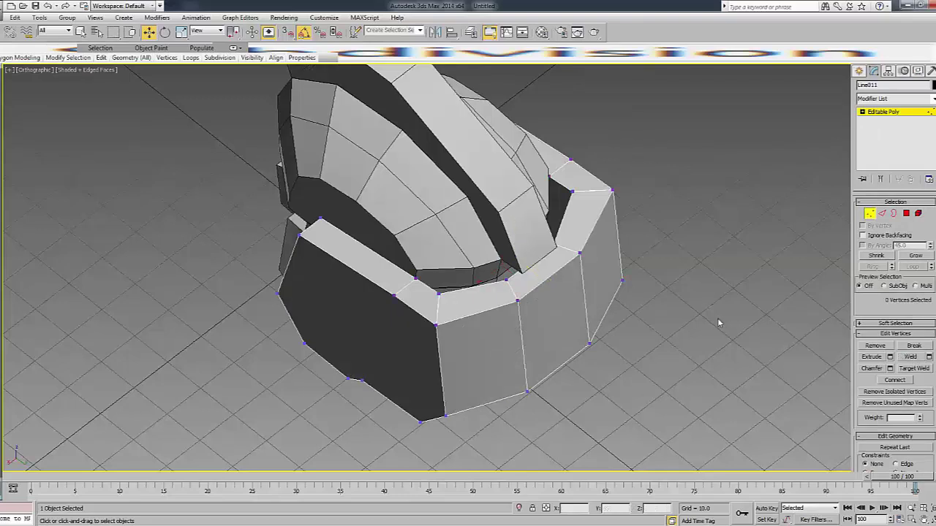
scroll(441, 311, up, 3)
scroll(441, 312, up, 3)
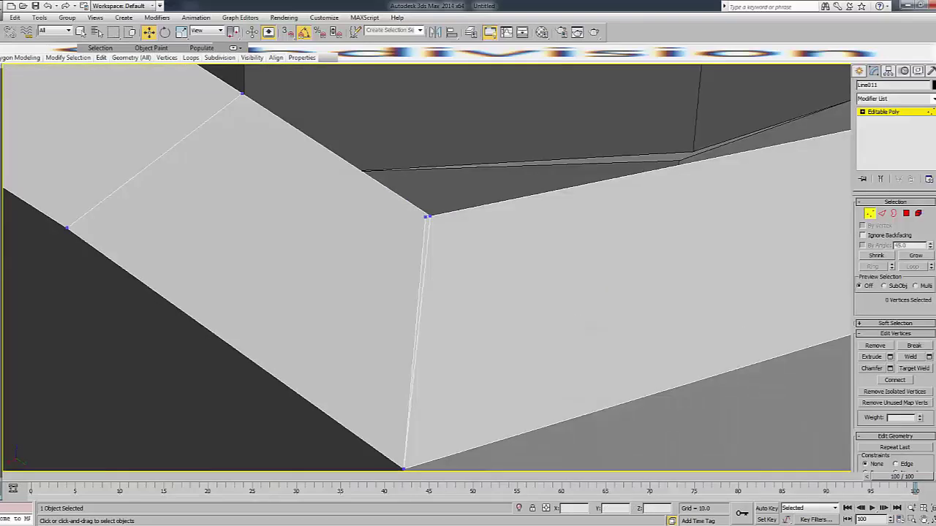
click(923, 369)
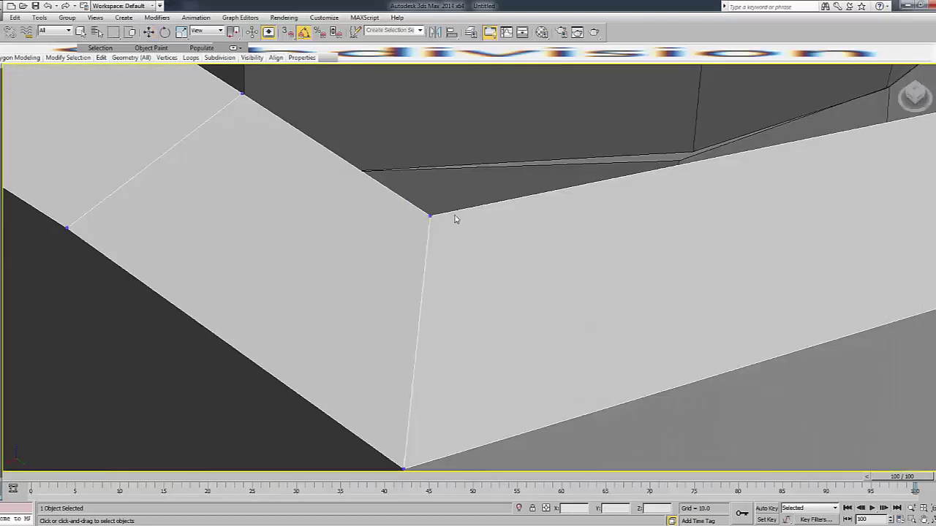
alt+middle_drag(453, 215, 551, 288)
scroll(552, 287, up, 2)
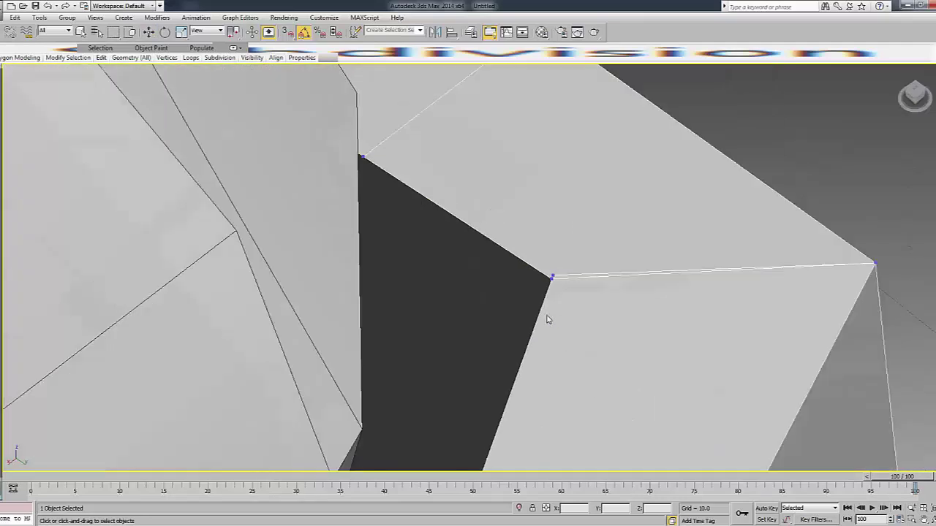
key(F3)
scroll(558, 237, down, 4)
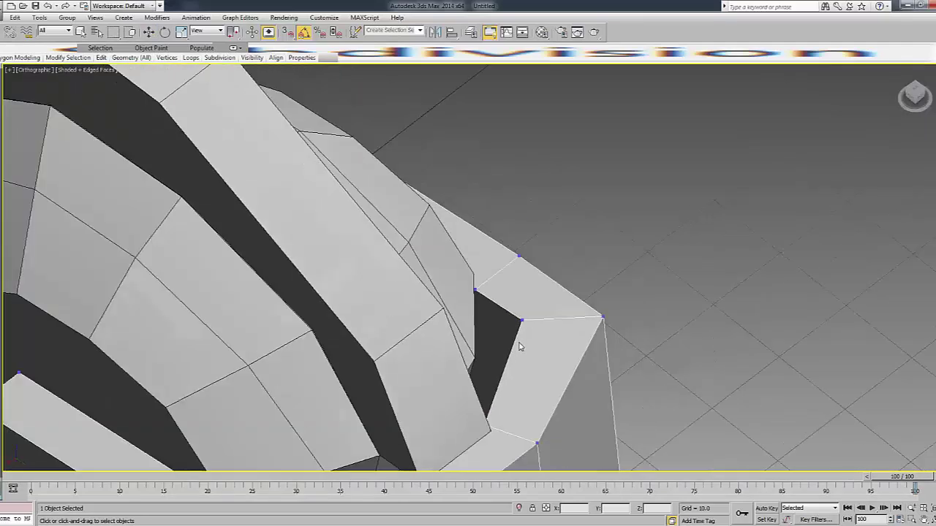
middle_drag(489, 310, 527, 283)
key(F3)
scroll(528, 283, down, 3)
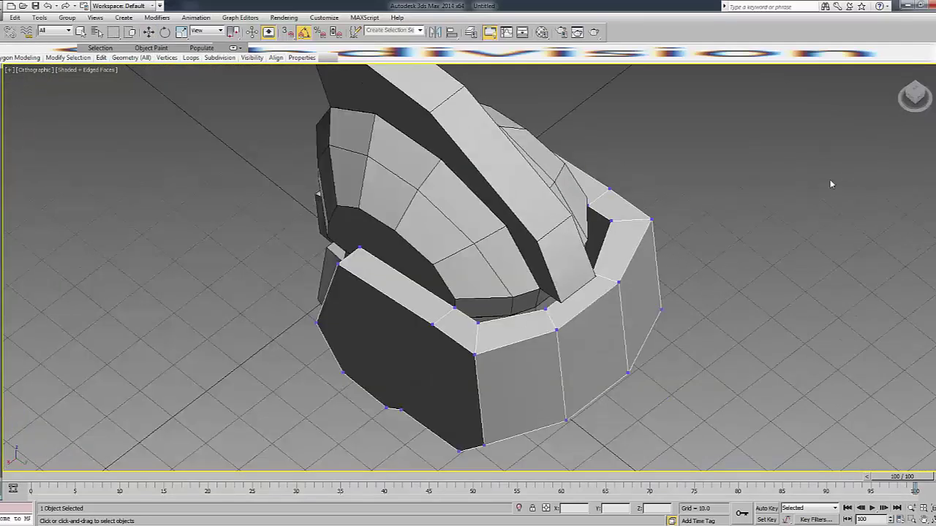
click(767, 194)
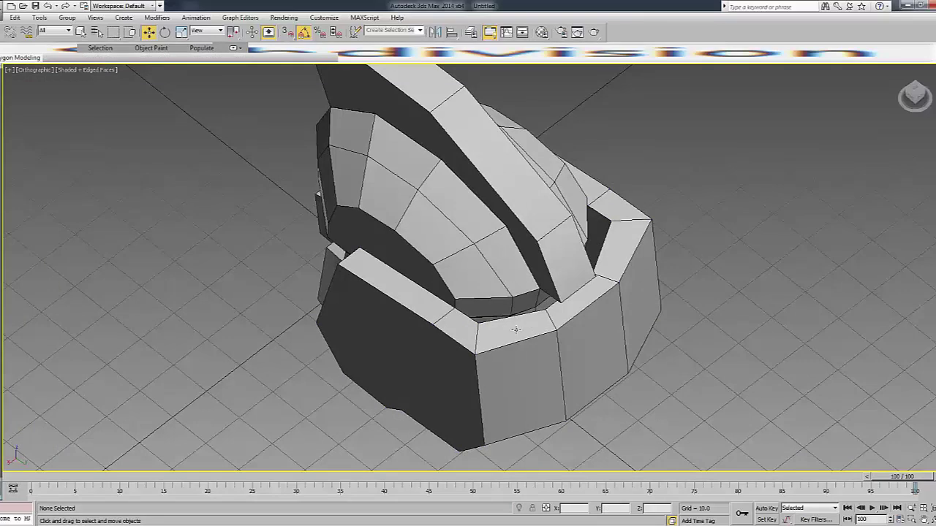
In Top view, scale the band's two inner front corner vertices inward on X.
click(918, 93)
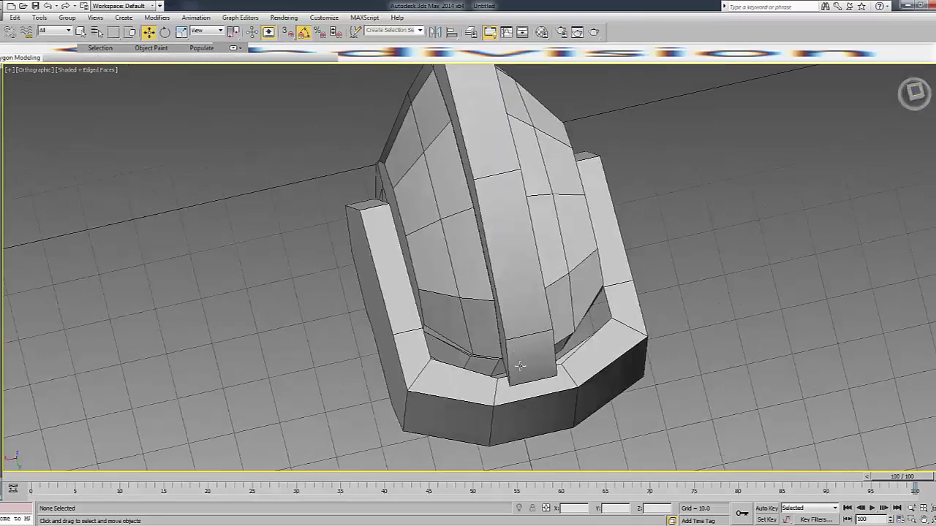
click(424, 376)
key(1)
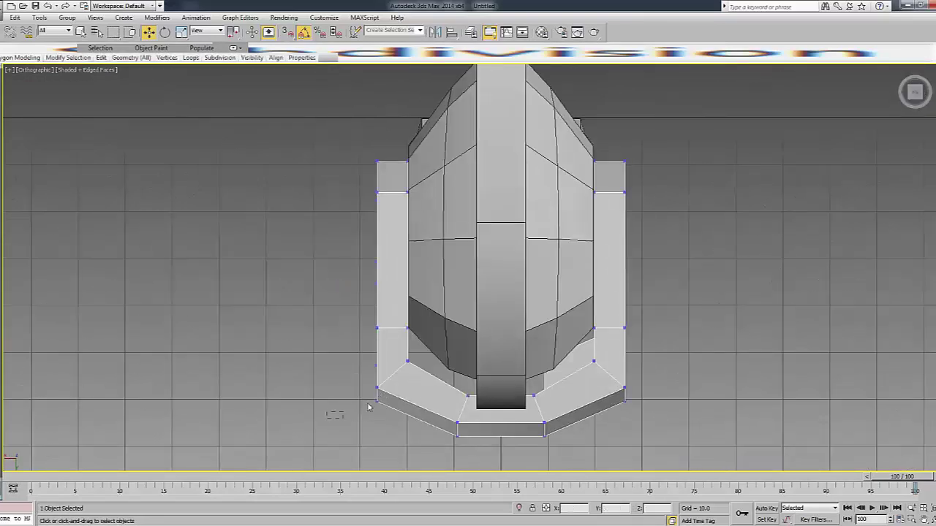
drag(422, 355, 370, 407)
key(F3)
key(F3)
click(407, 361)
key(F3)
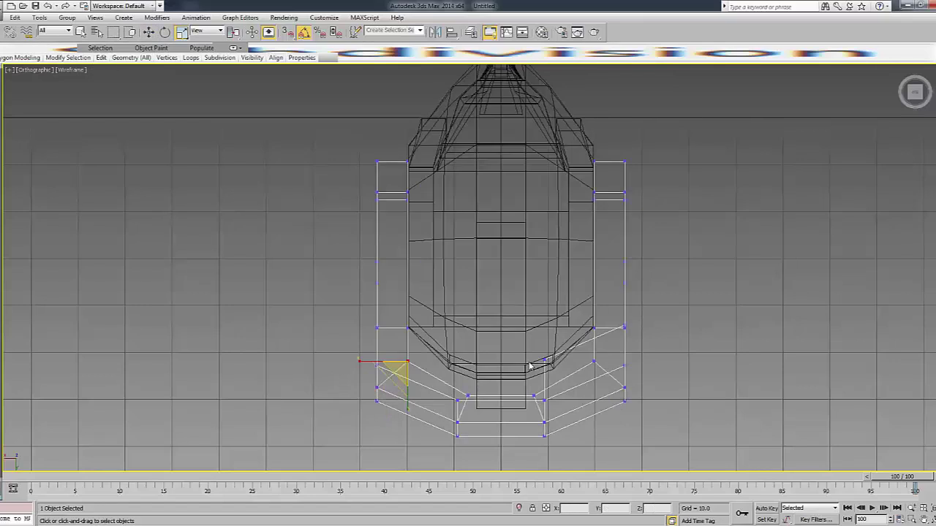
ctrl+click(593, 361)
key(F3)
key(r)
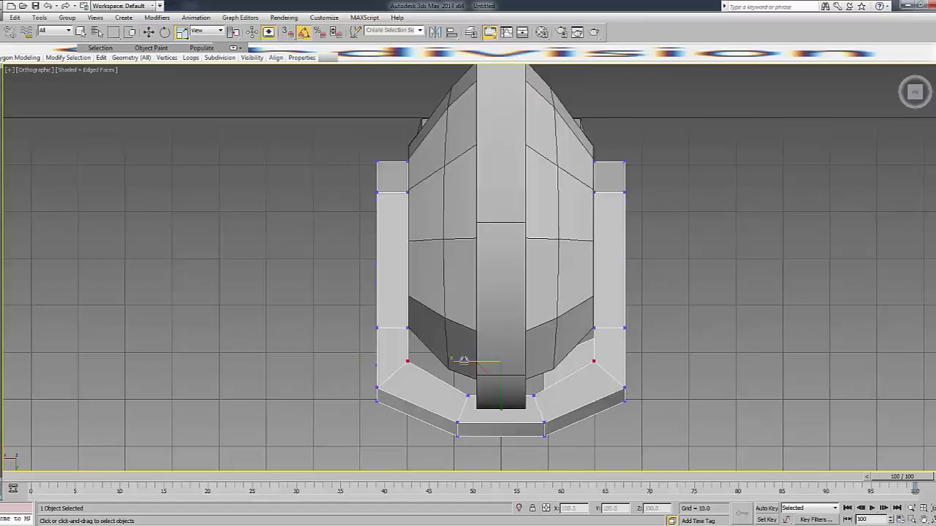
mouse_move(479, 364)
mouse_down()
mouse_move(500, 396)
mouse_move(471, 371)
mouse_up()
key(w)
key(r)
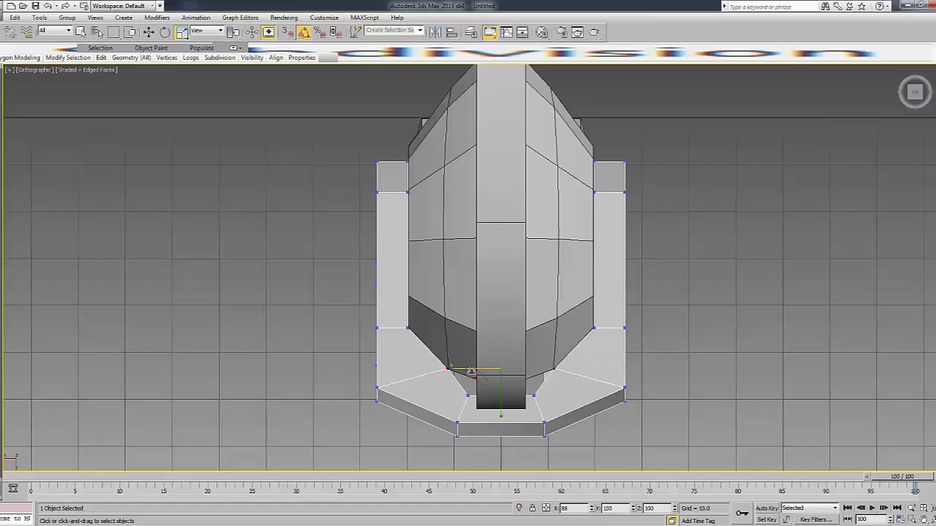
Select the band's front inner edge and move it against the crest strip.
key(F3)
key(2)
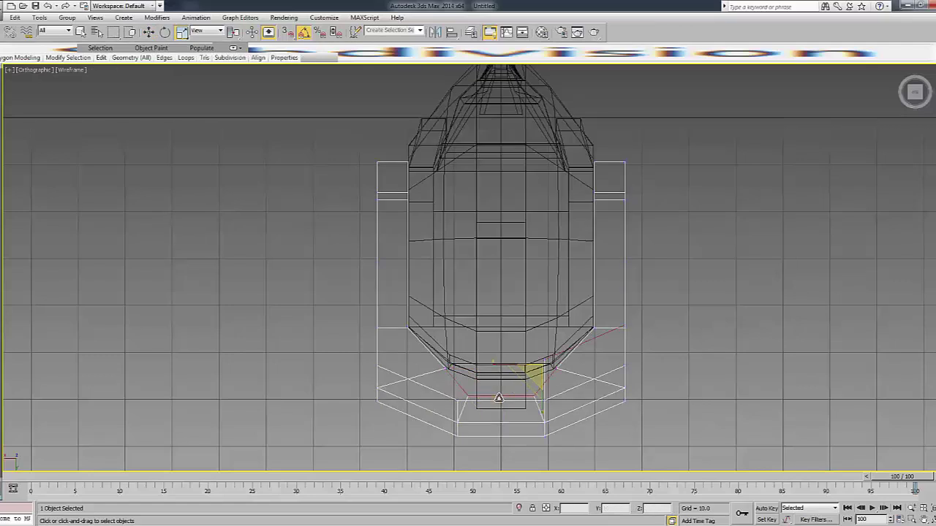
key(w)
key(F3)
key(w)
key(F3)
click(500, 379)
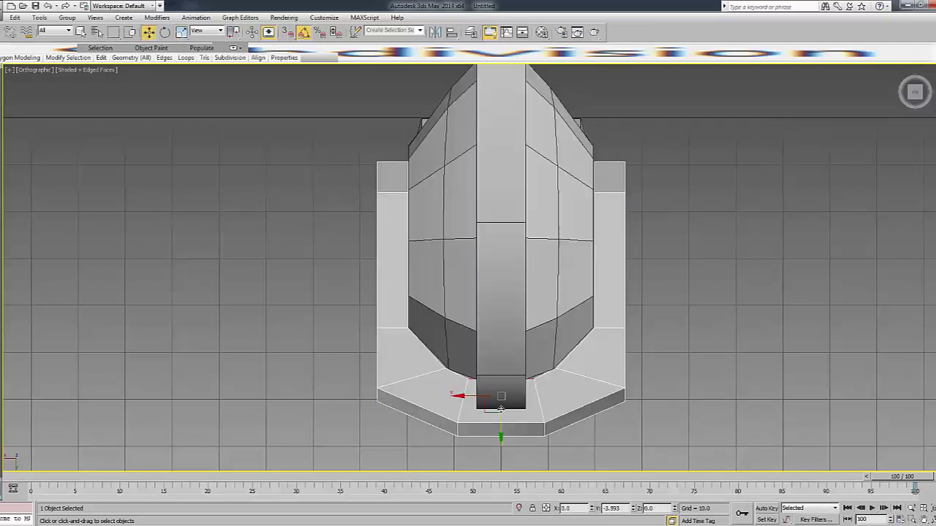
key(F3)
key(r)
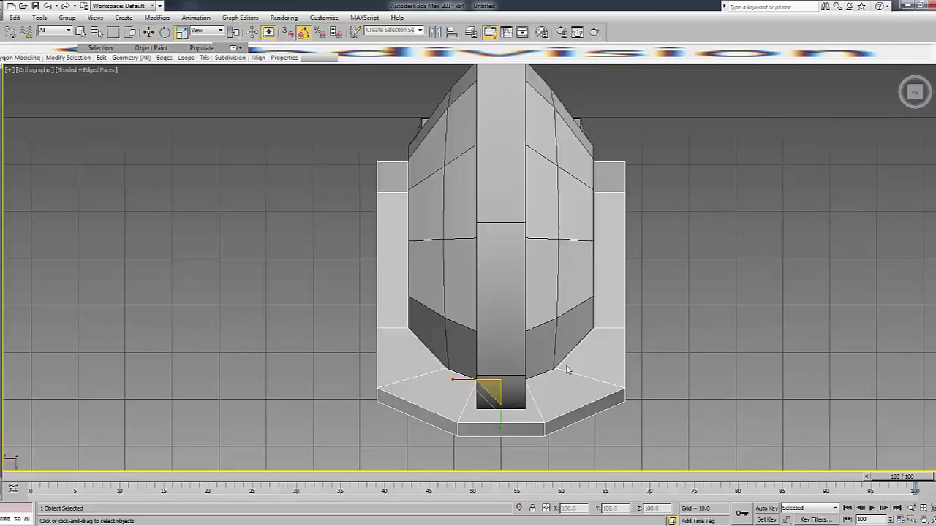
drag(911, 100, 848, 148)
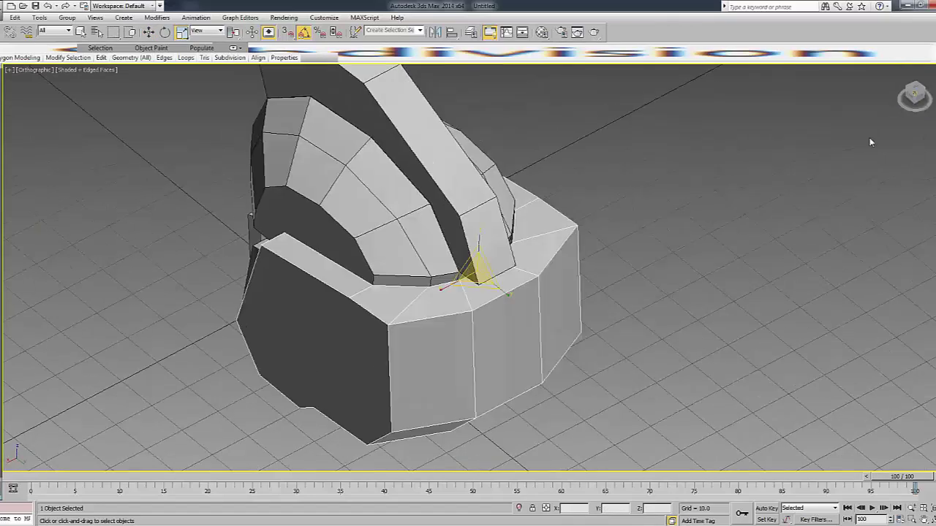
Lower the top front edge of the armor band.
click(912, 92)
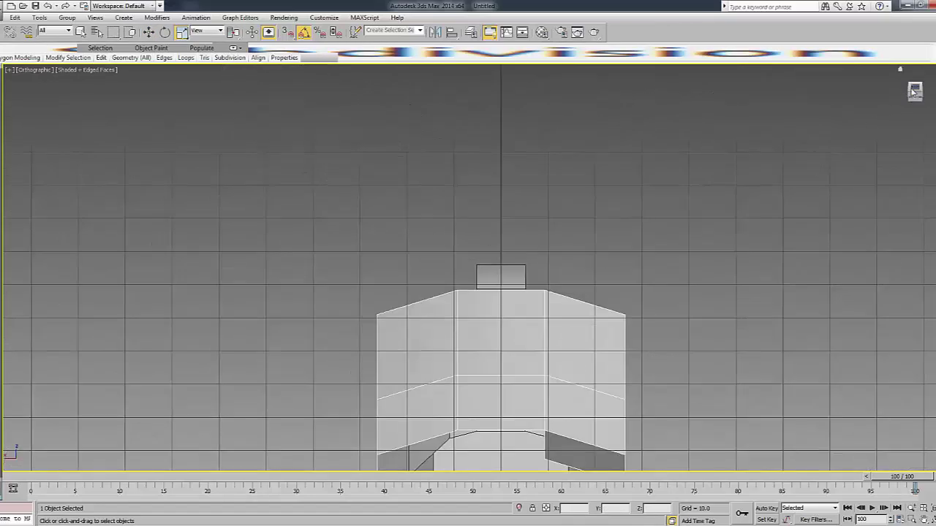
key(F3)
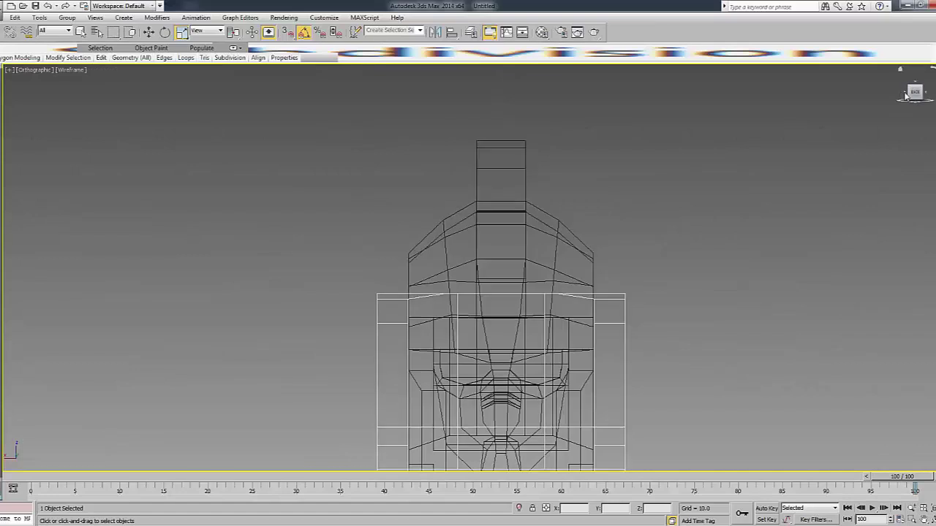
drag(906, 95, 722, 157)
key(F3)
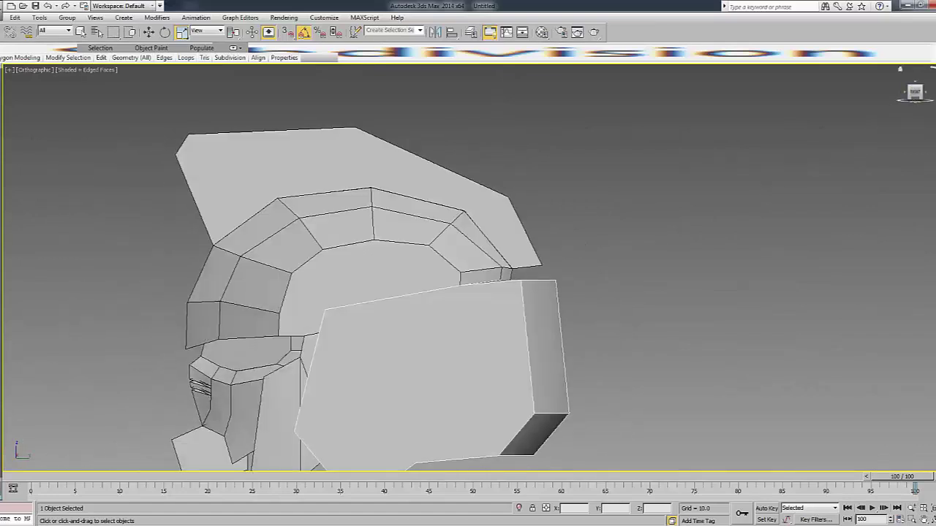
alt+middle_drag(512, 307, 562, 261)
key(F3)
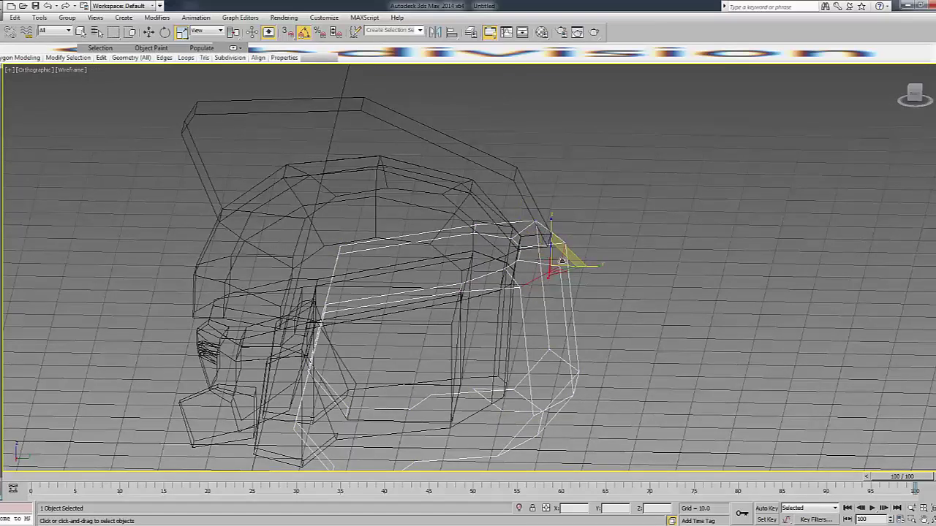
key(F3)
alt+middle_drag(640, 210, 520, 253)
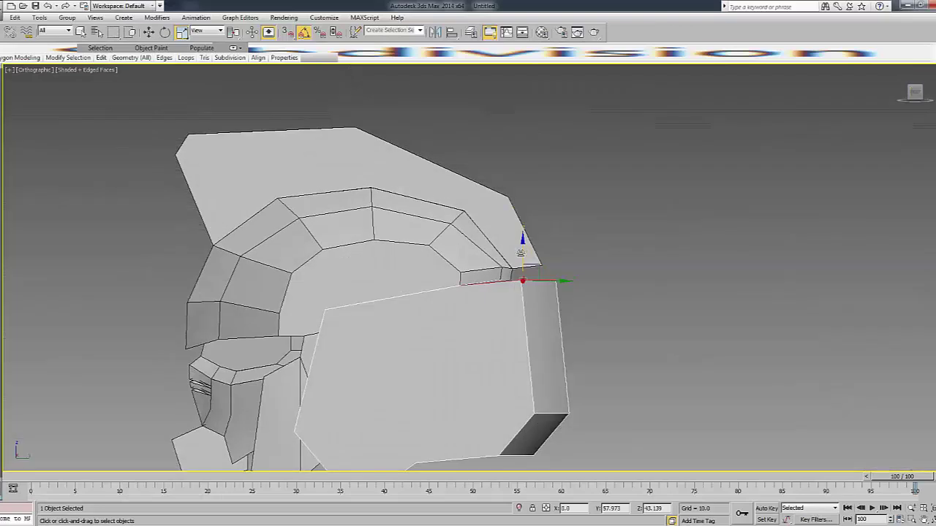
key(w)
mouse_move(521, 253)
mouse_down()
mouse_move(524, 267)
mouse_move(499, 295)
mouse_up()
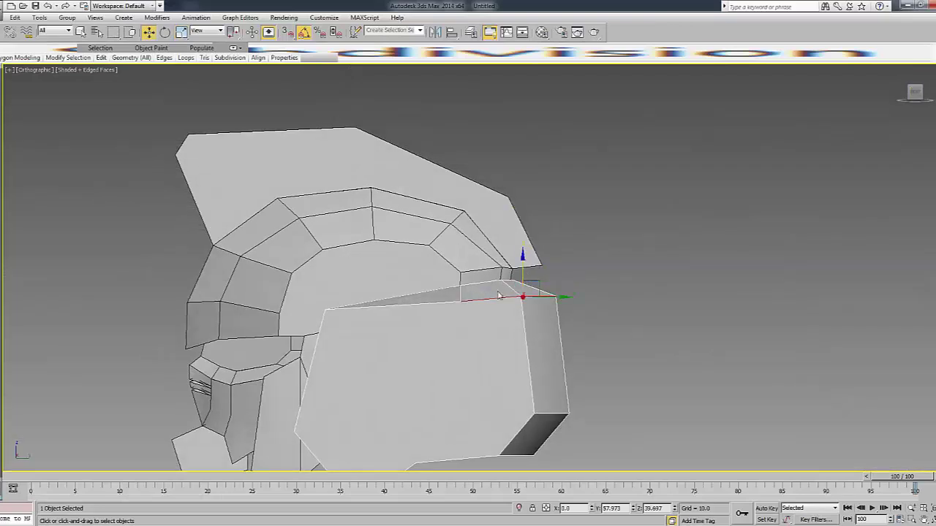
Select the band's whole upper rim edge loop and raise it.
middle_drag(509, 236, 540, 210)
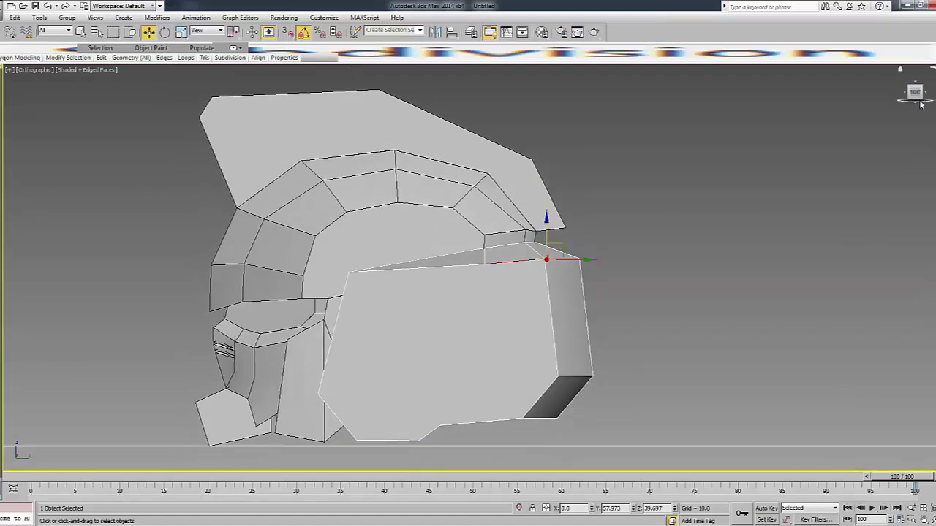
mouse_move(910, 97)
mouse_down()
mouse_move(638, 254)
mouse_move(645, 238)
mouse_up()
click(650, 259)
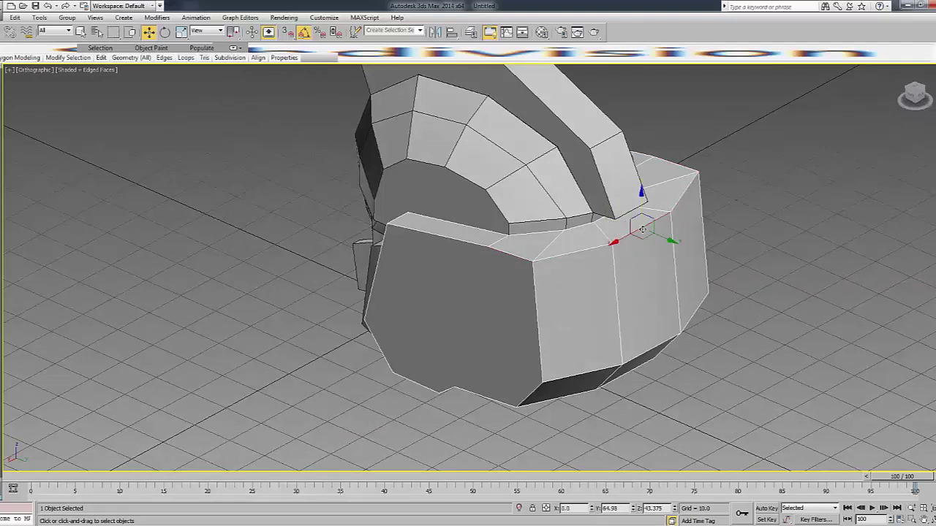
double_click(640, 235)
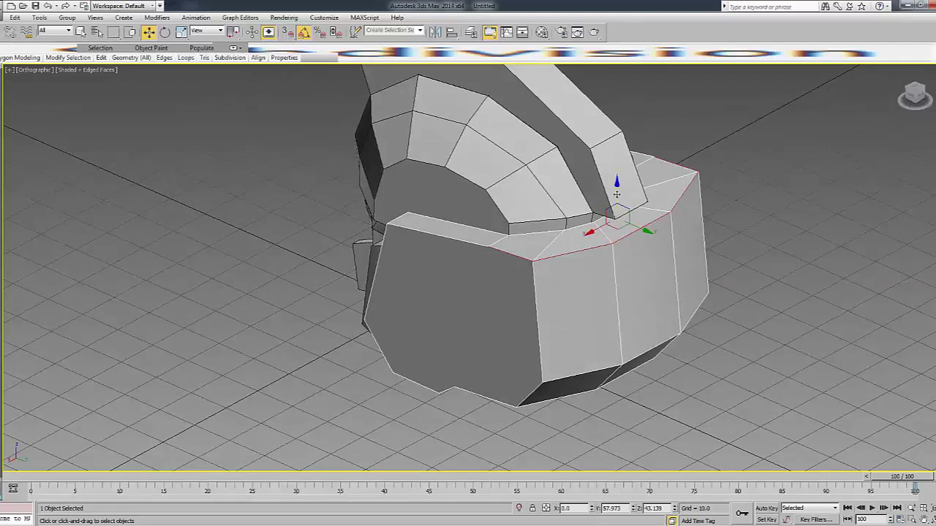
drag(617, 193, 616, 182)
In Front view, move the side plates' outer top vertices down.
drag(908, 102, 480, 259)
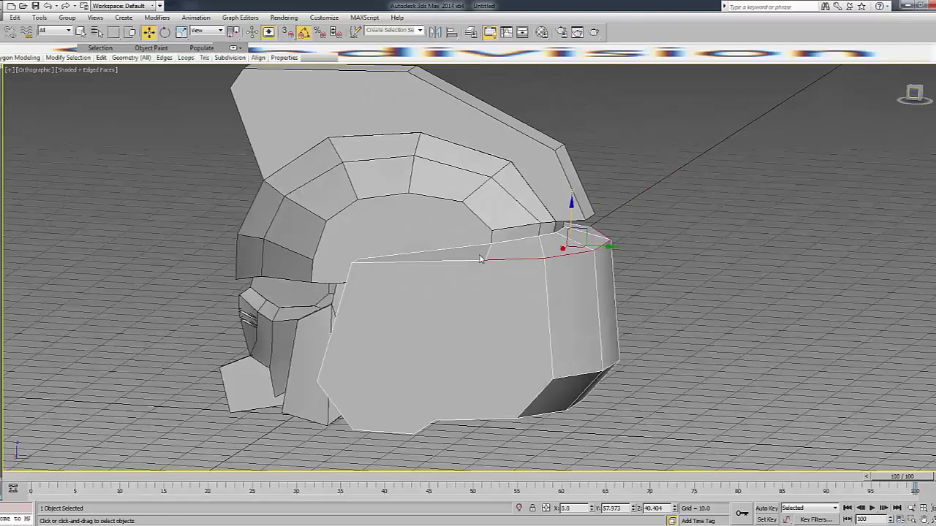
key(F3)
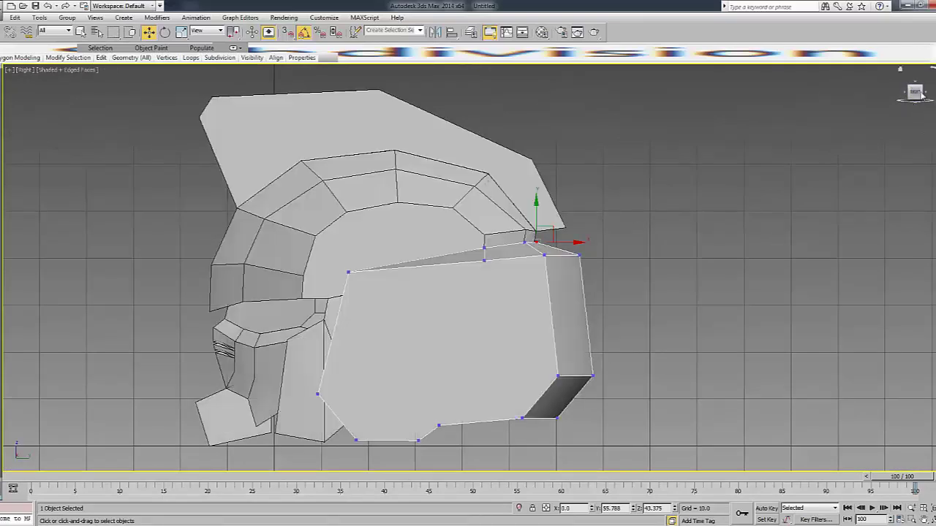
drag(914, 93, 380, 300)
key(F3)
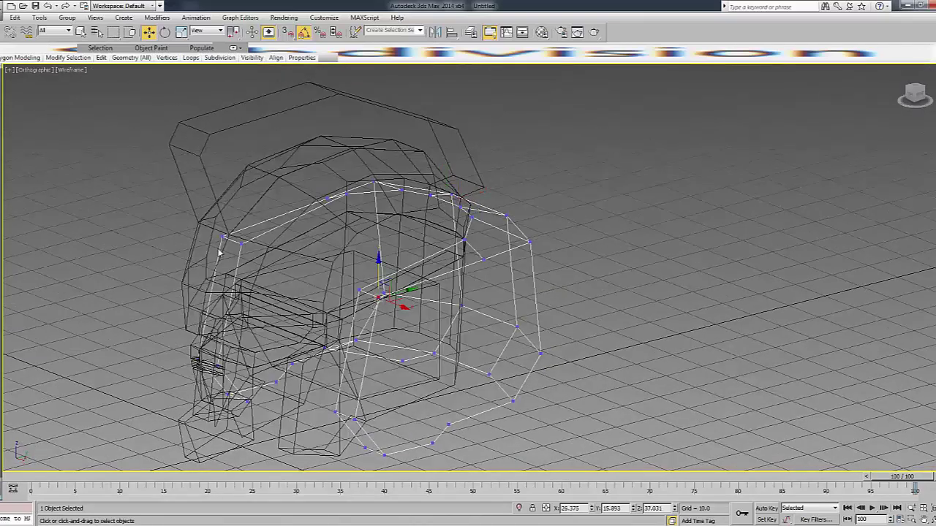
key(f)
key(F3)
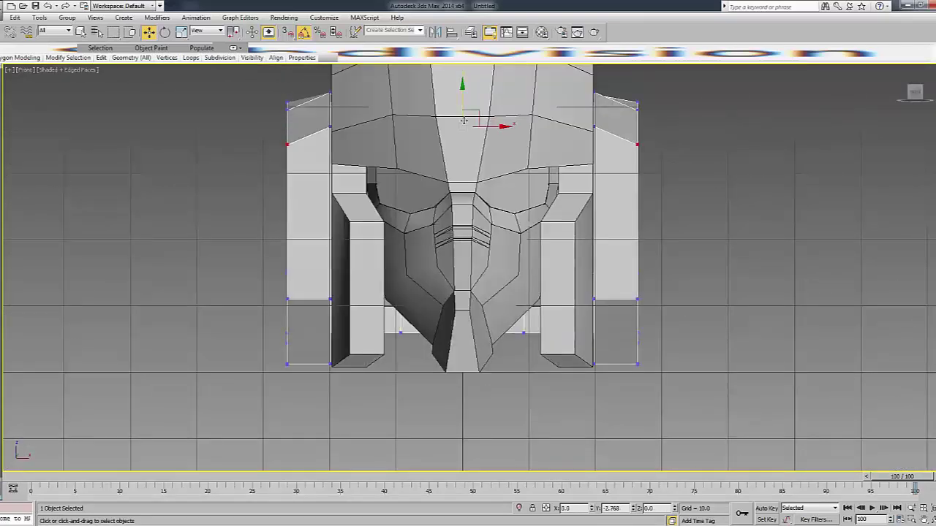
drag(462, 103, 462, 120)
click(673, 173)
middle_drag(672, 173, 647, 221)
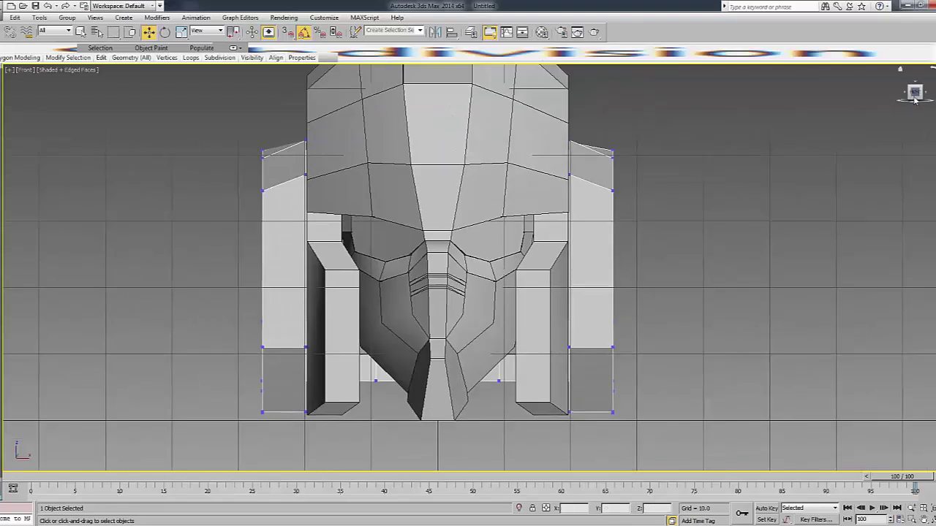
drag(914, 94, 658, 220)
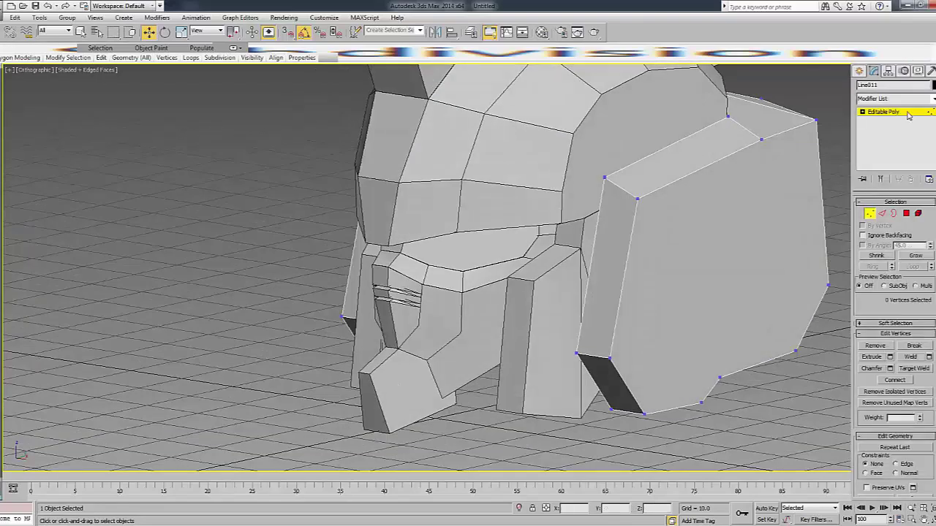
Zoom in on the side plate in Vertex mode and cut an edge from its upper edge to the lower corner vertex.
click(908, 115)
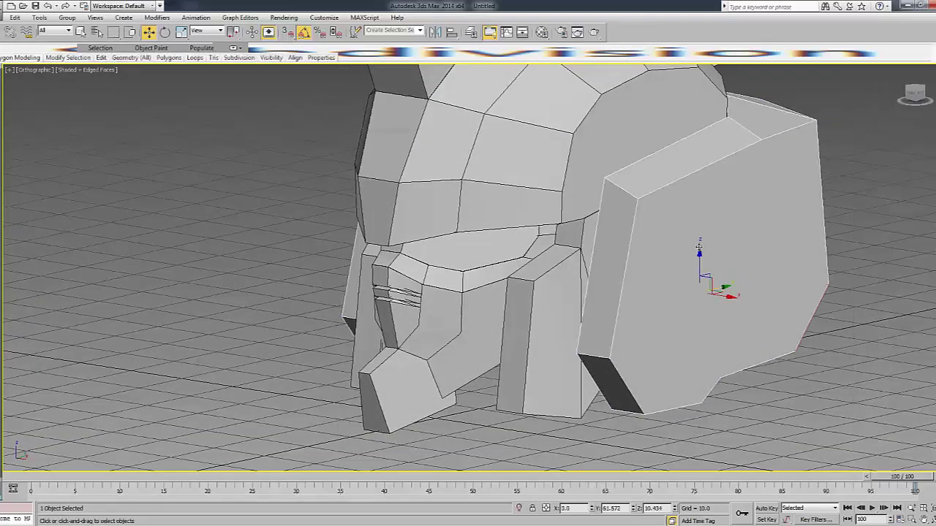
key(1)
drag(913, 93, 859, 155)
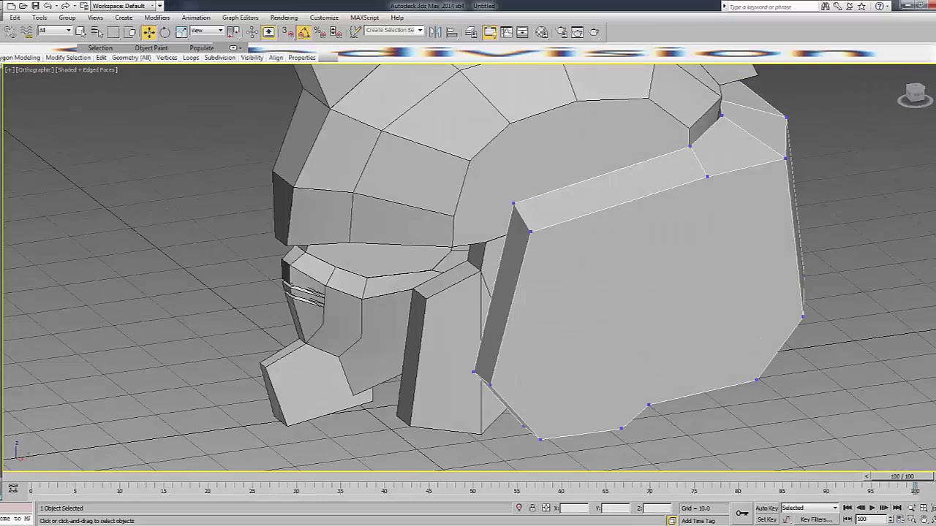
scroll(913, 409, down, 2)
scroll(913, 424, down, 3)
scroll(917, 446, down, 3)
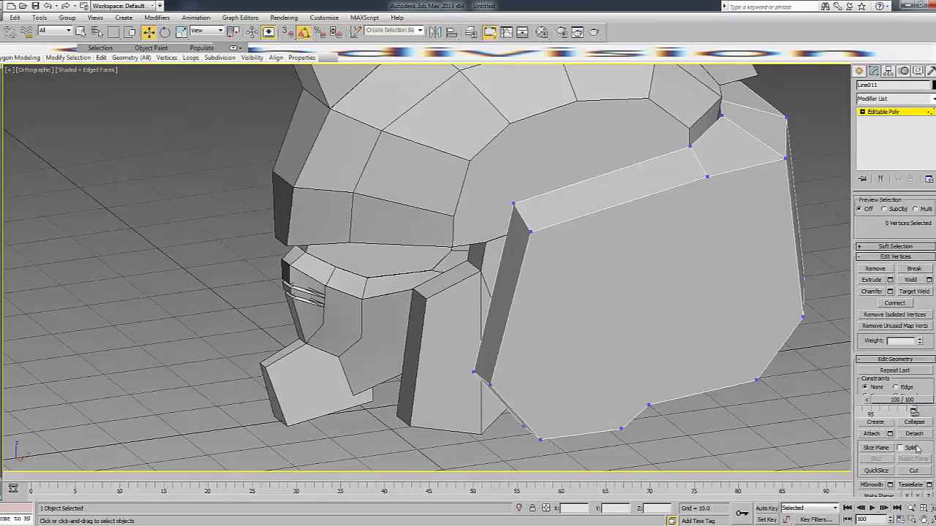
scroll(917, 447, down, 1)
click(913, 455)
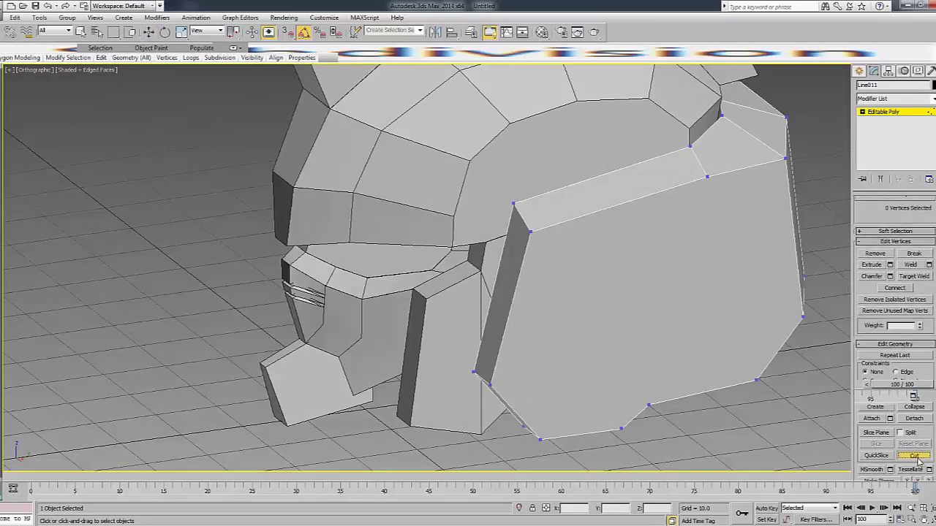
click(706, 176)
click(757, 381)
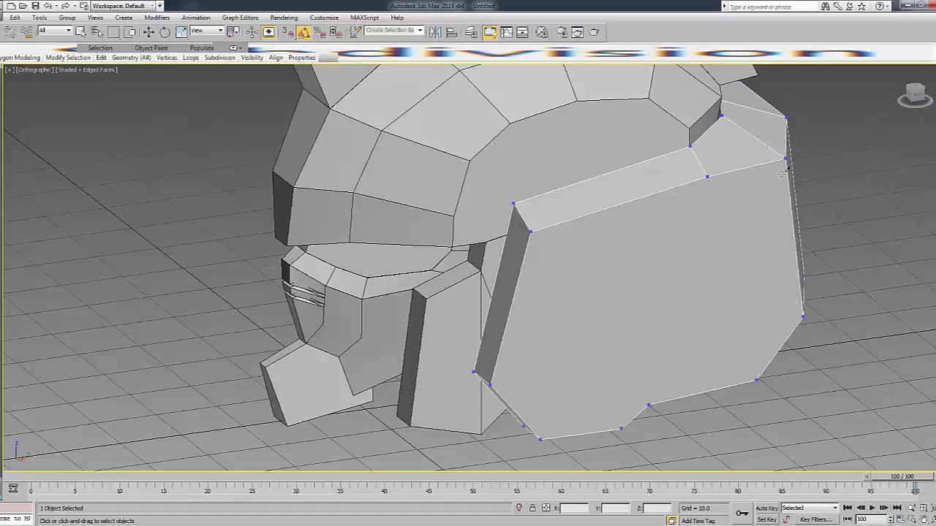
Cut a zigzag edge from the plate's top edge, bending partway, down to its bottom edge.
click(707, 176)
click(730, 258)
click(649, 404)
Connect the two selected side-plate edges with a new edge.
key(4)
key(w)
click(616, 293)
right_click(598, 296)
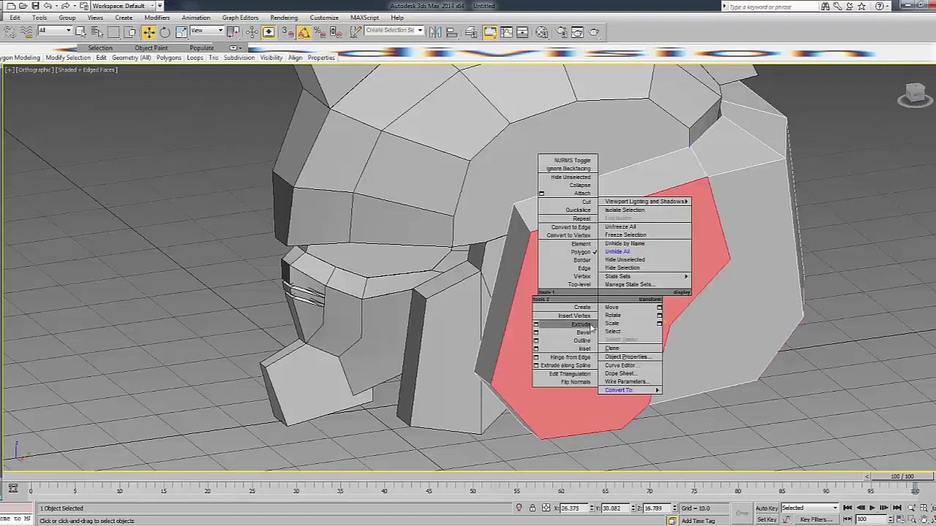
click(702, 325)
key(2)
right_click(696, 291)
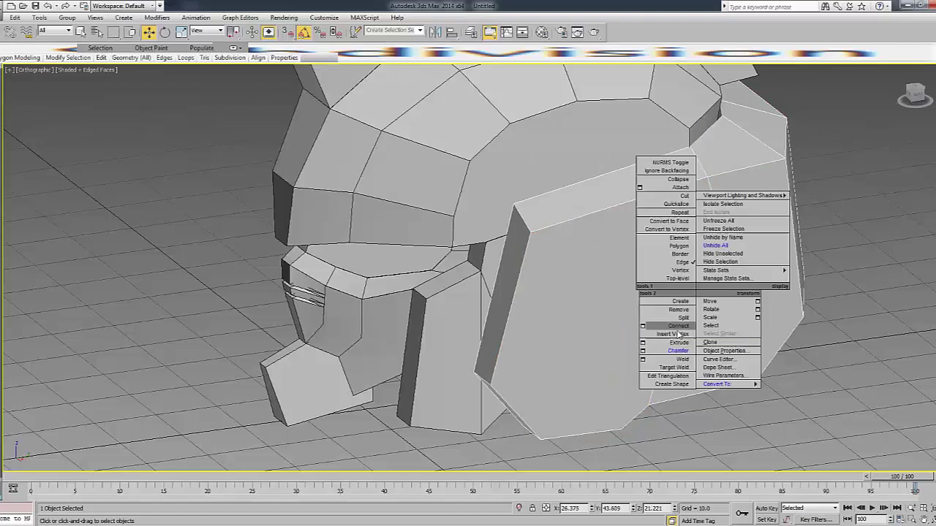
click(678, 326)
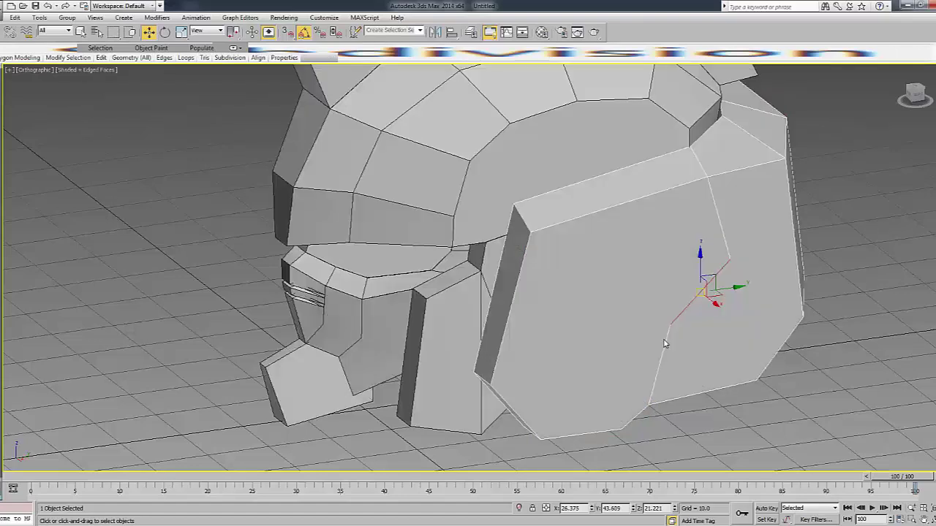
Select the zigzag edge chain top to bottom and chamfer it into a narrow double line.
ctrl+click(662, 339)
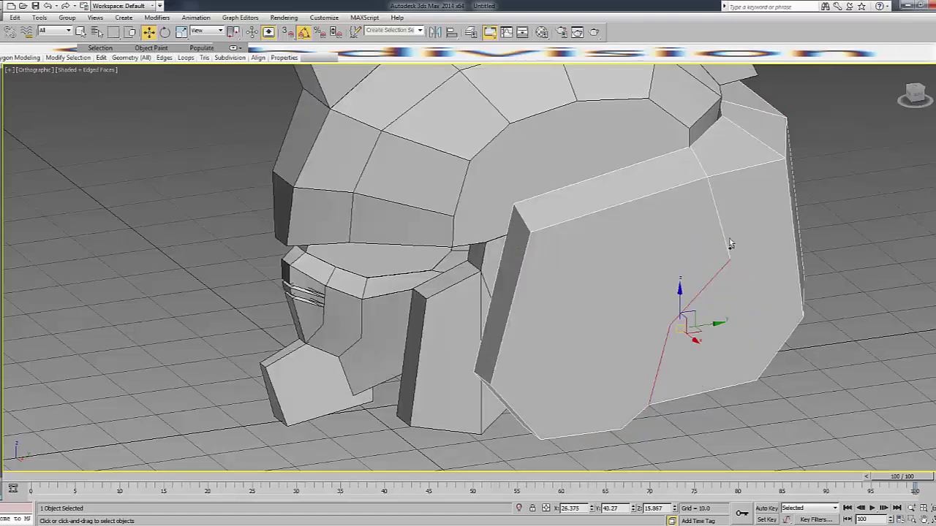
ctrl+click(730, 244)
ctrl+click(700, 168)
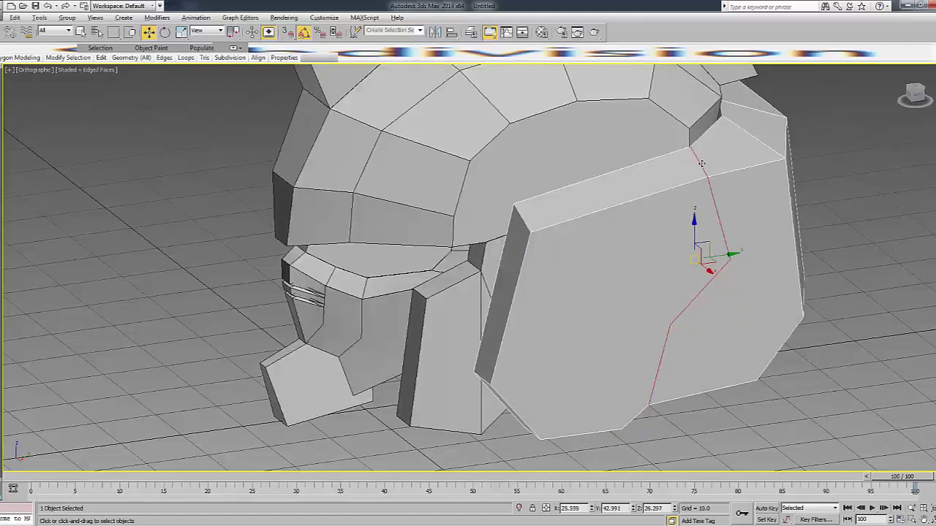
right_click(709, 205)
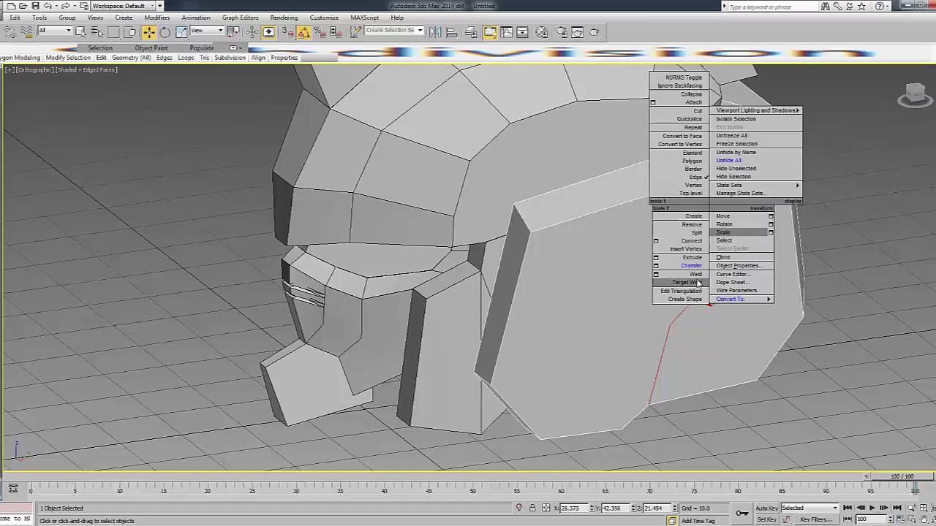
click(692, 265)
drag(722, 269, 725, 262)
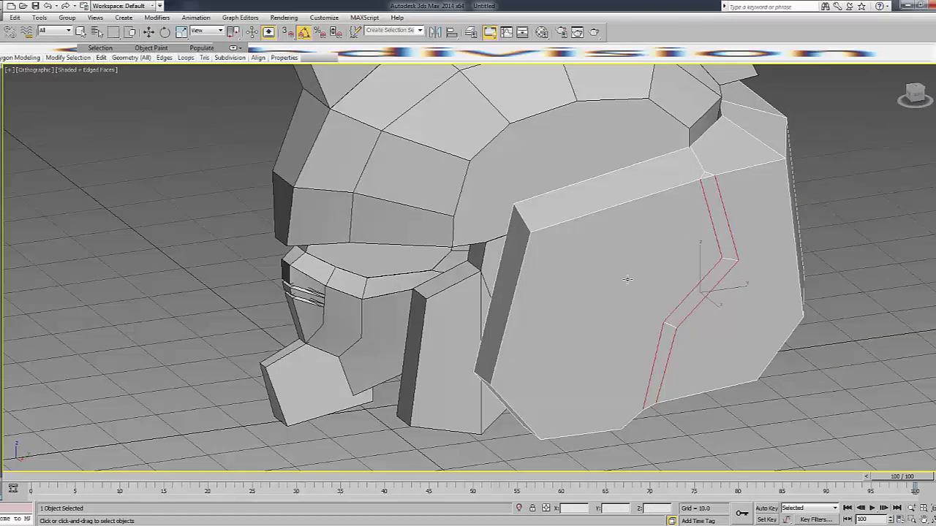
Select the plate's front section faces and extrude them outward as a raised panel.
key(5)
click(650, 330)
key(w)
key(4)
click(625, 308)
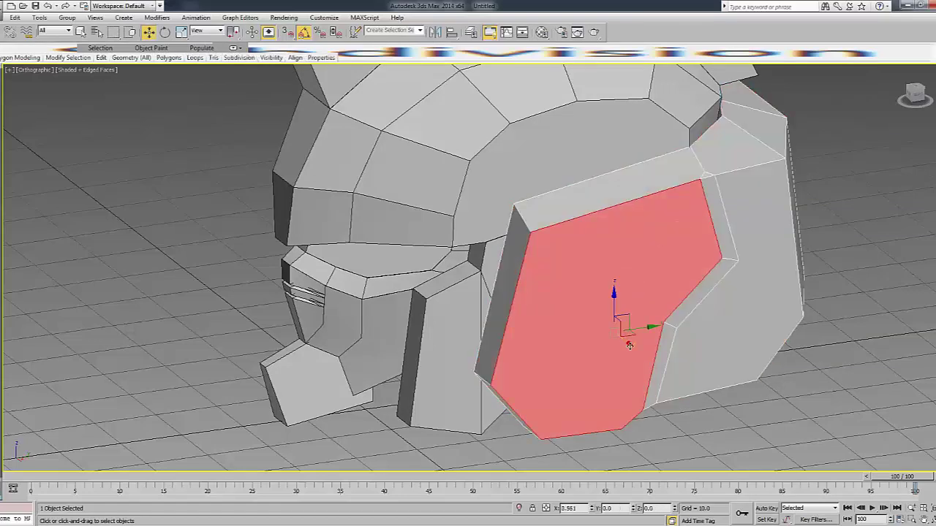
key(shift+e)
mouse_move(882, 140)
alt+middle_down()
mouse_move(73, 285)
mouse_move(792, 199)
mouse_move(626, 267)
alt+middle_up()
key(1)
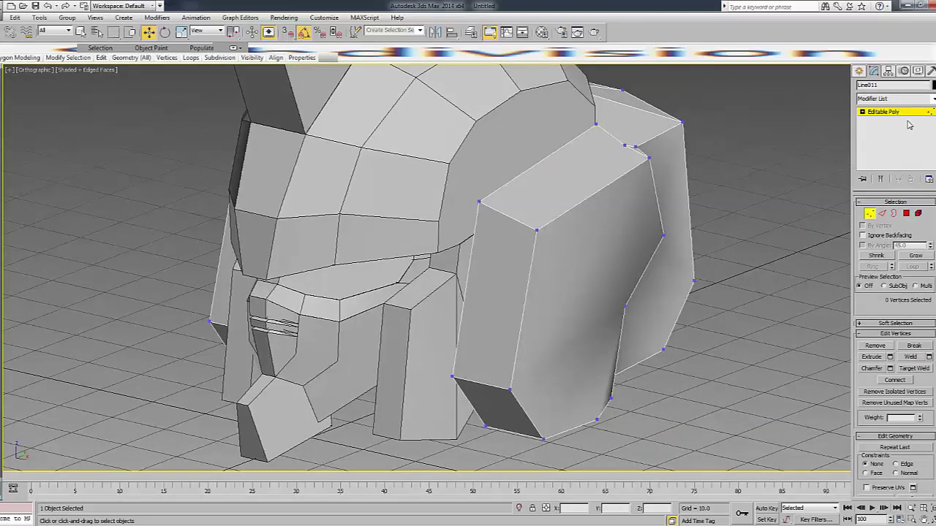
Select all nine helmet pieces and add a Smooth modifier.
click(910, 112)
click(759, 184)
scroll(760, 194, down, 4)
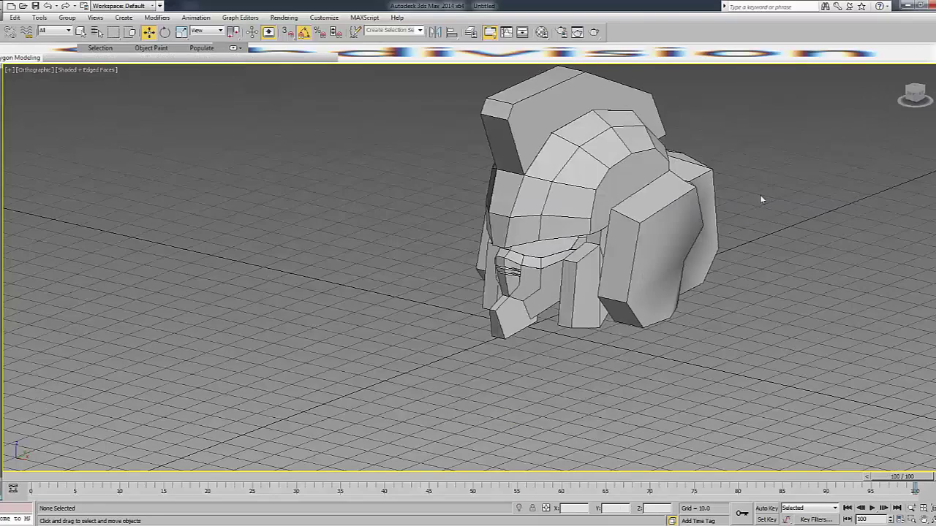
key(z)
key(ctrl+a)
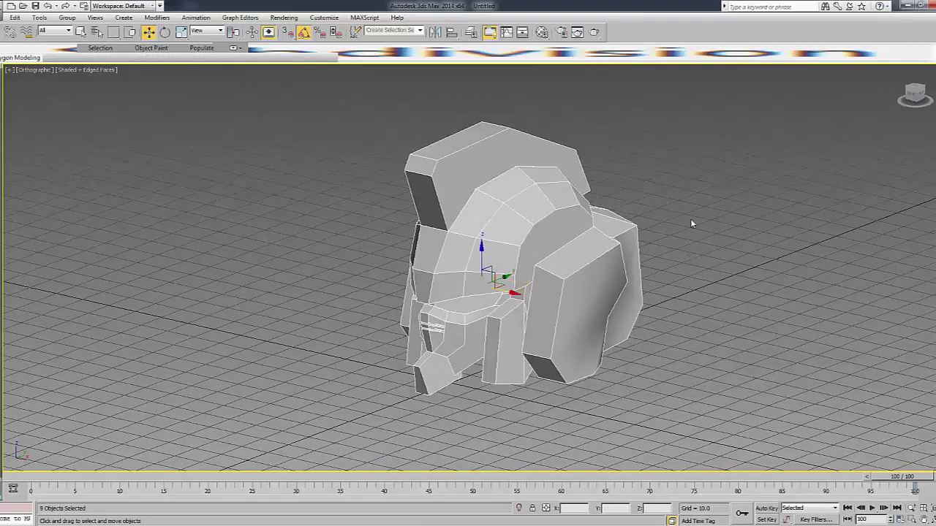
click(893, 99)
scroll(899, 248, down, 5)
scroll(902, 256, down, 5)
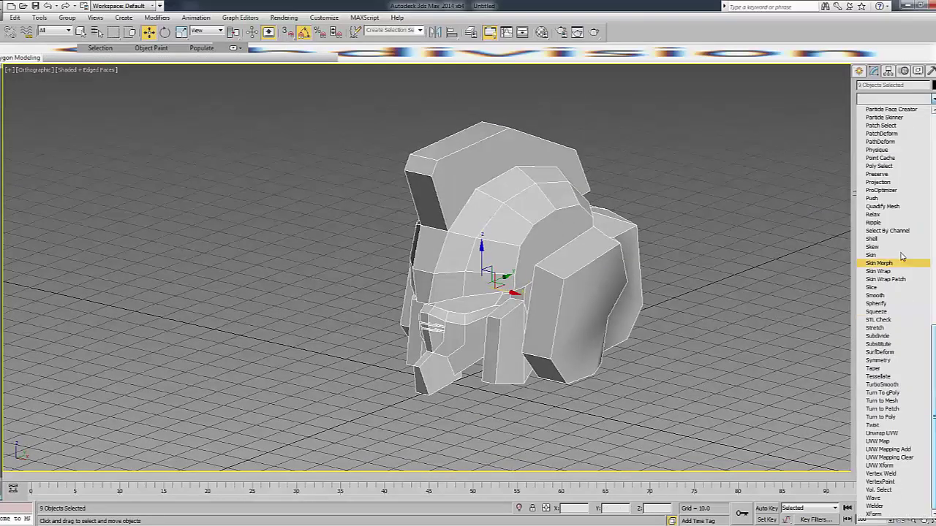
click(893, 296)
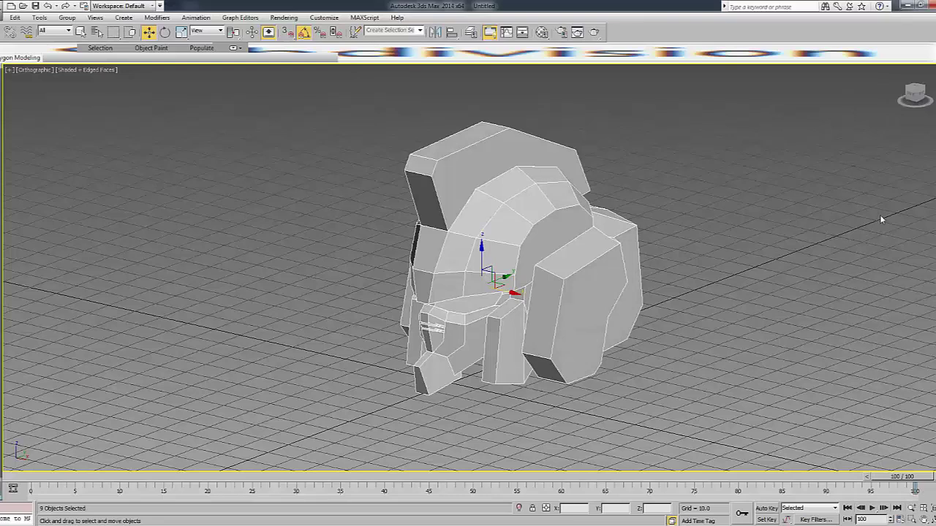
Toggle Auto Smooth several times and compare the resulting shading.
click(886, 214)
click(886, 214)
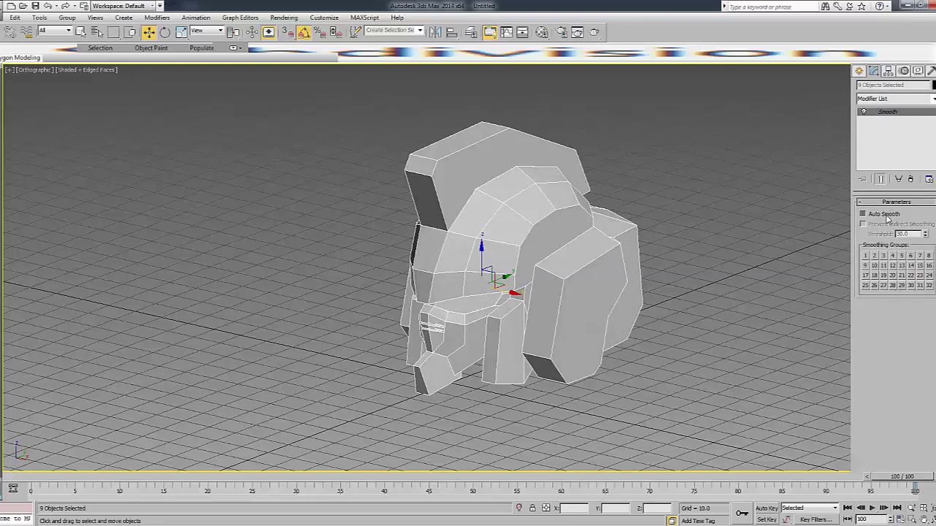
click(886, 214)
click(886, 214)
click(886, 214)
click(753, 191)
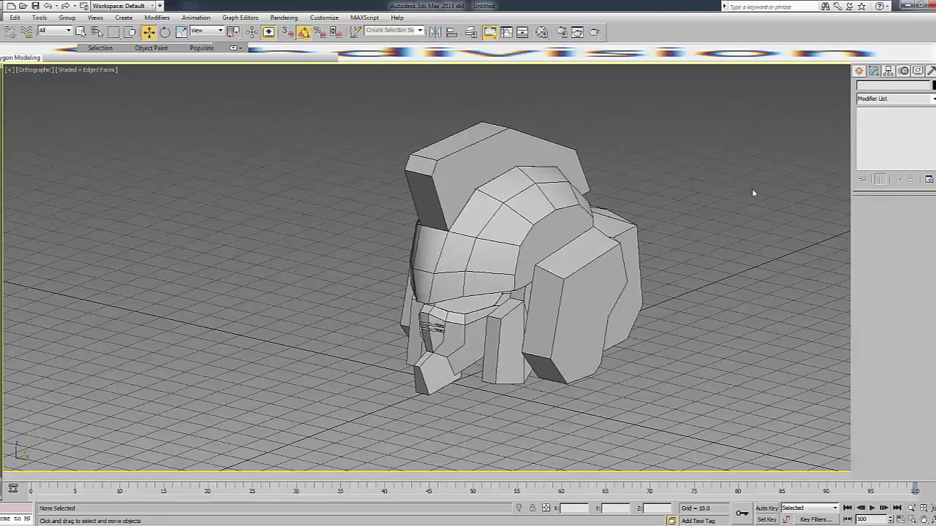
key(F3)
key(F3)
key(F4)
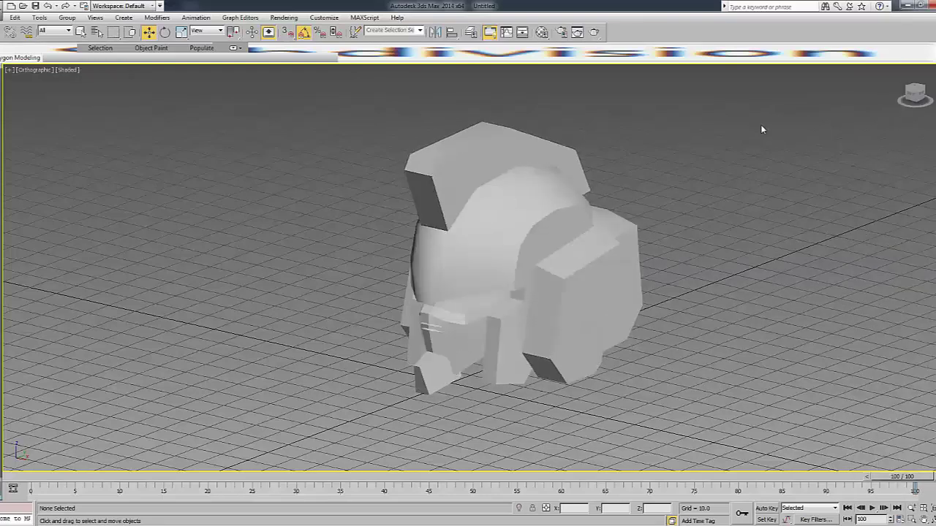
key(F4)
Reselect all nine pieces, turn Auto Smooth off, and collapse the Smooth modifier into editable poly.
drag(834, 114, 194, 428)
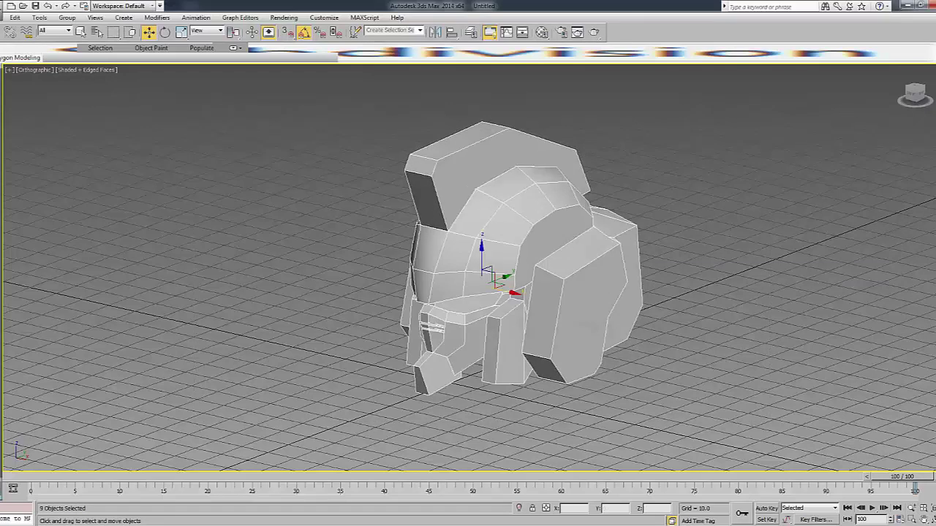
click(886, 213)
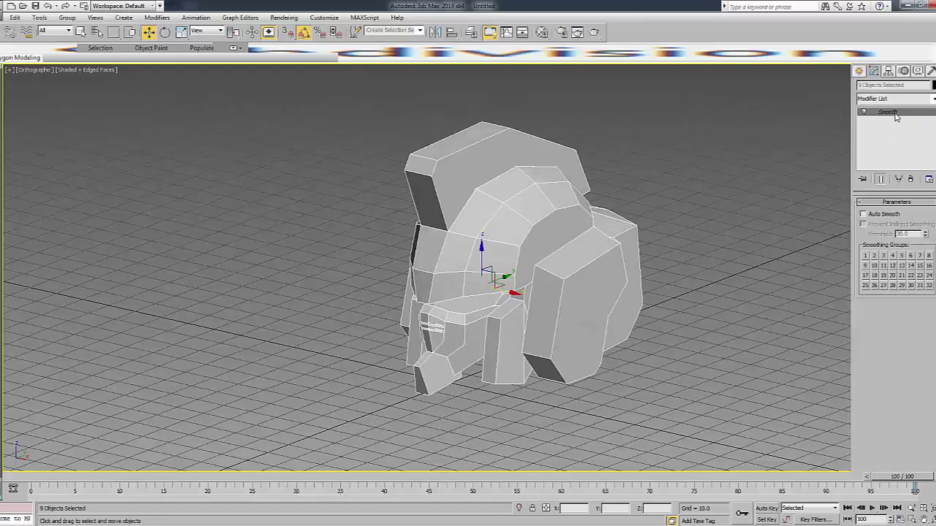
right_click(895, 116)
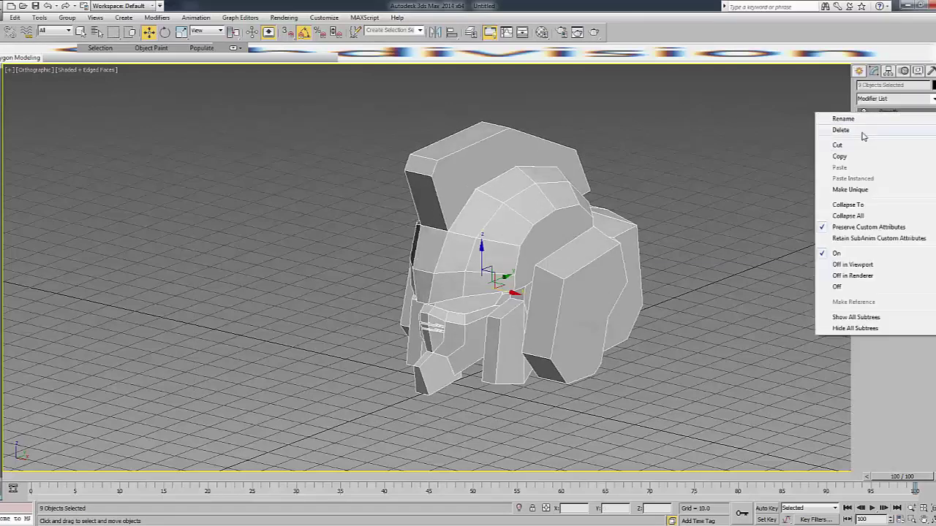
click(848, 205)
click(581, 281)
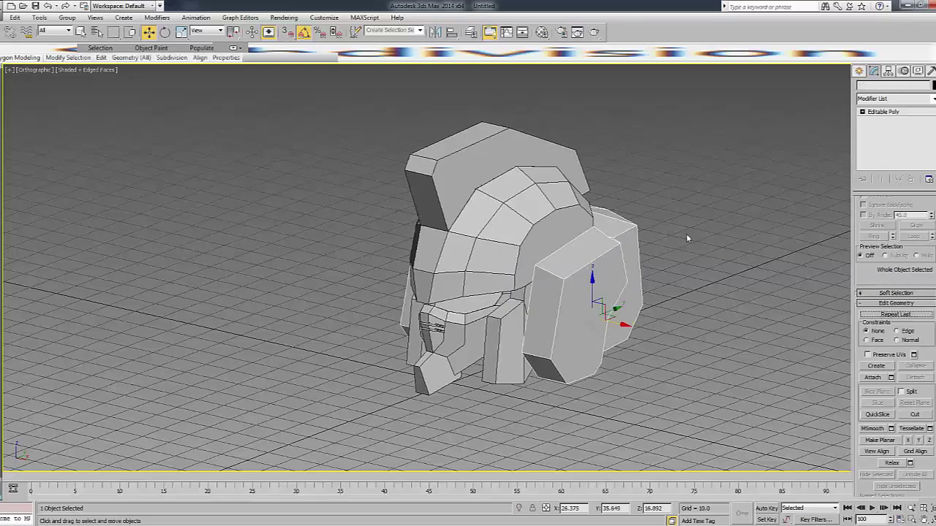
Cut a new edge across the side plate from its top edge down across its underside.
click(581, 282)
key(1)
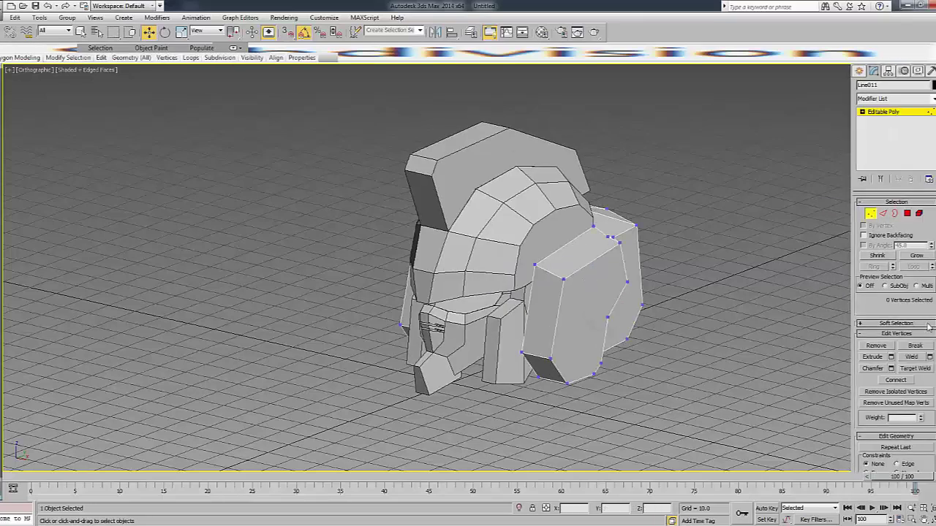
scroll(906, 392, down, 2)
scroll(906, 393, down, 3)
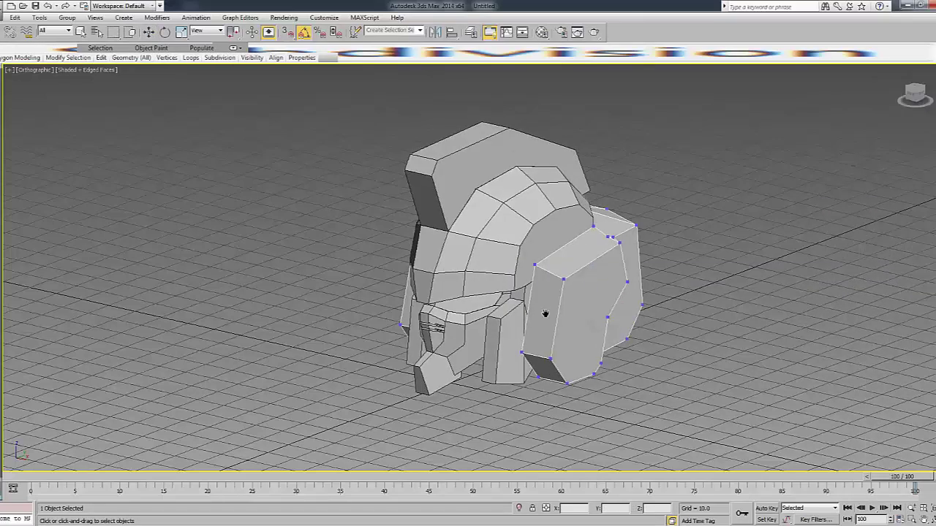
scroll(541, 307, up, 5)
middle_drag(537, 282, 524, 225)
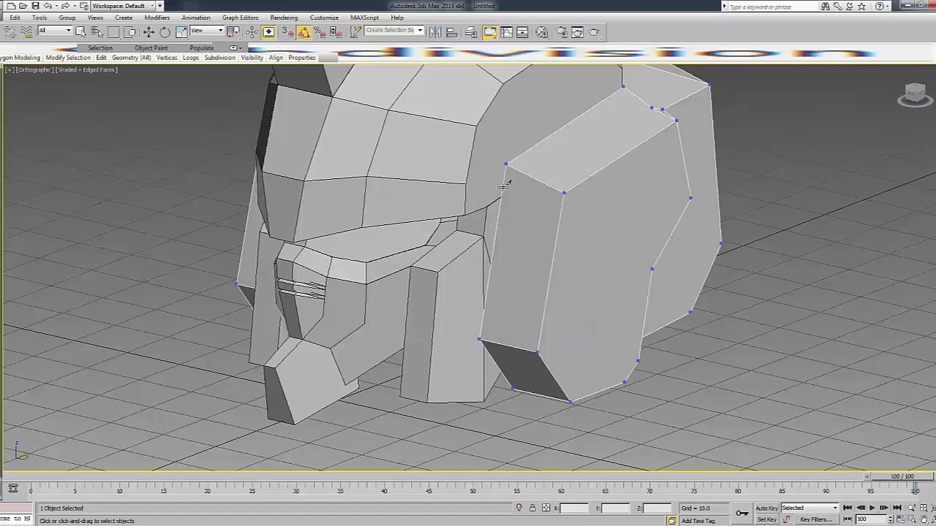
click(545, 206)
click(519, 347)
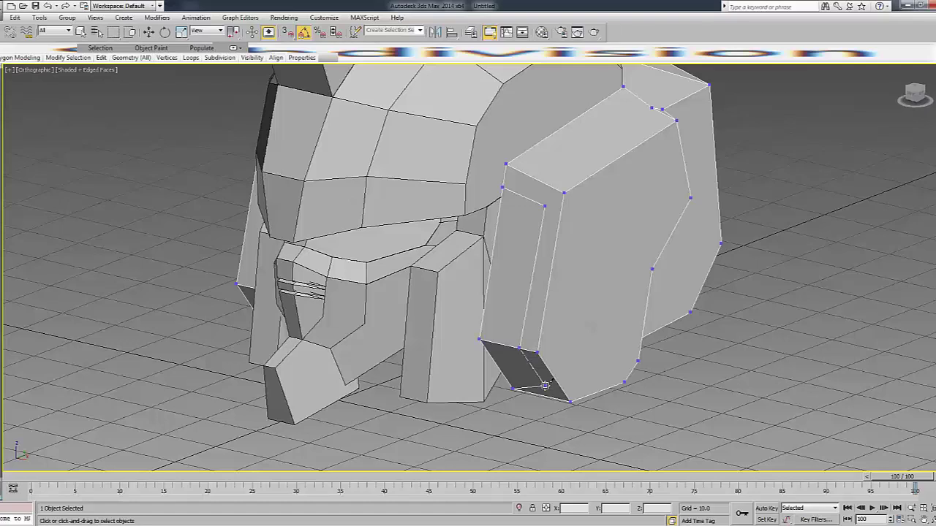
click(545, 385)
In Front view, select the plate's lower corner vertex and its neighbouring bottom vertex.
key(f)
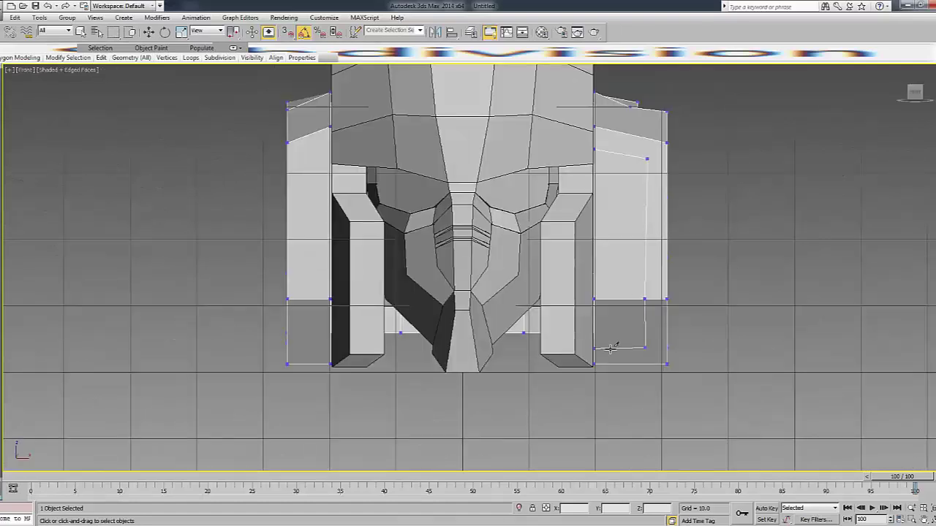
key(F3)
key(w)
key(F3)
drag(595, 350, 649, 314)
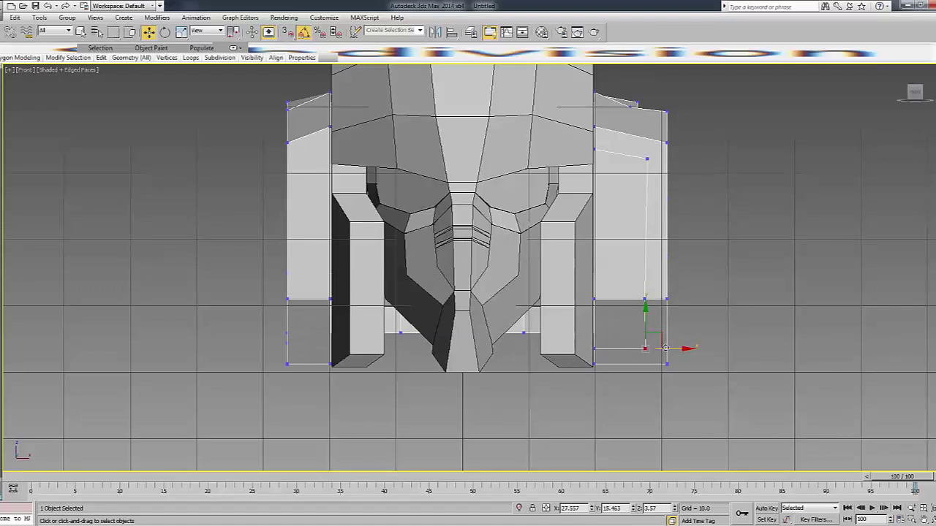
key(F3)
click(666, 348)
key(F3)
Flatten the right plate's three inner vertices with Make Planar, then exit Vertex mode and deselect.
drag(650, 173, 652, 144)
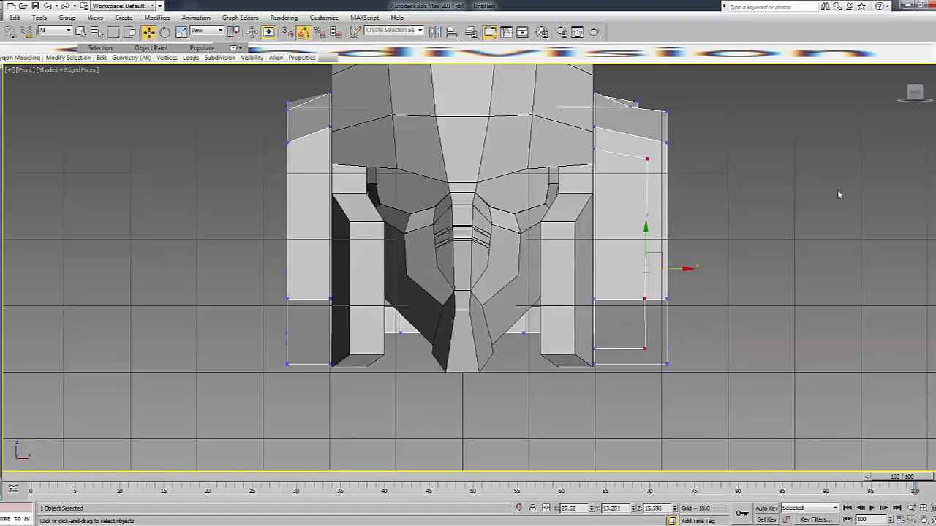
scroll(922, 409, down, 3)
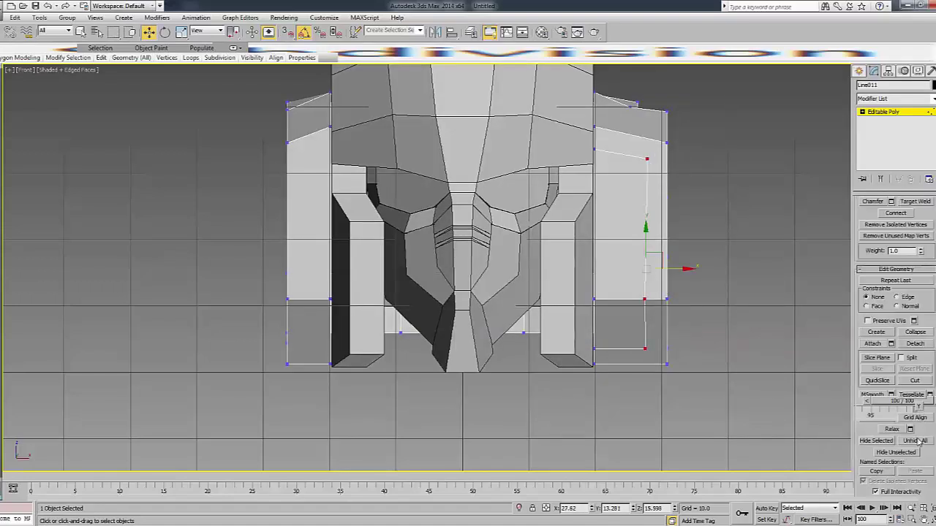
scroll(919, 441, down, 3)
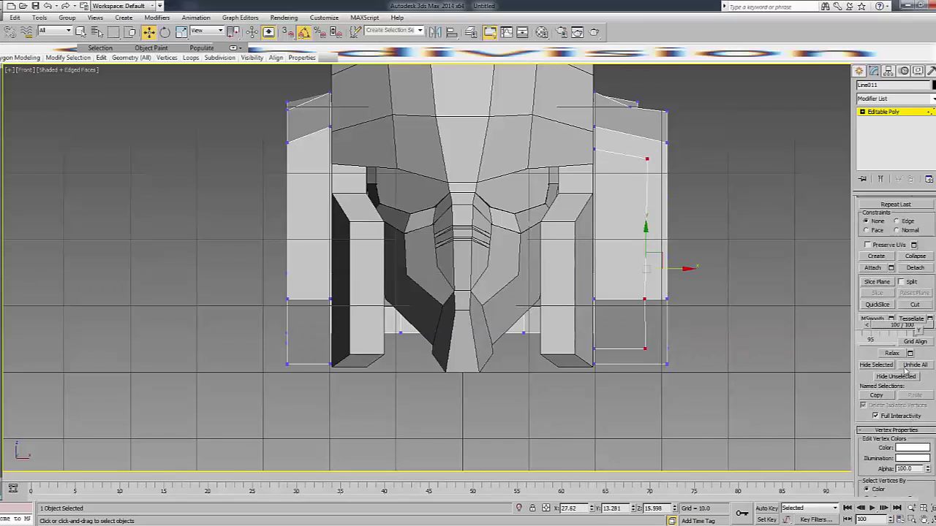
click(914, 333)
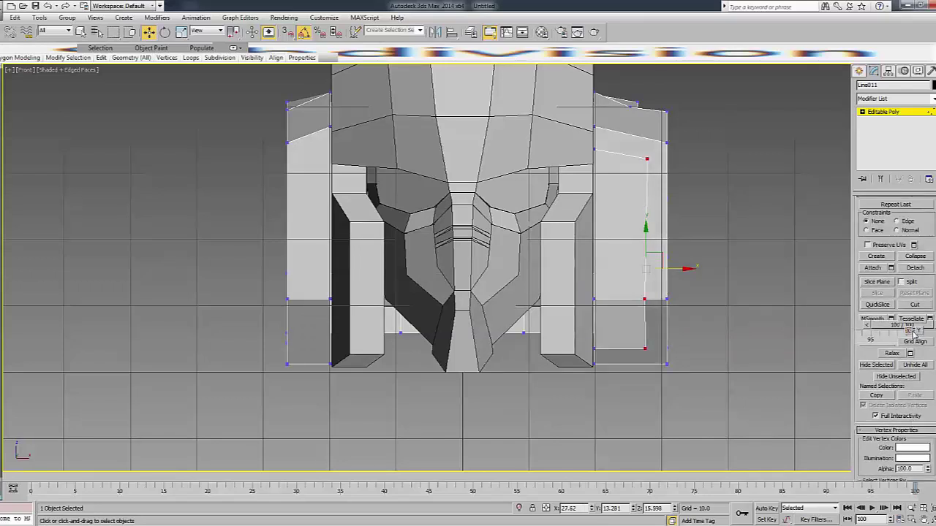
click(923, 332)
click(929, 333)
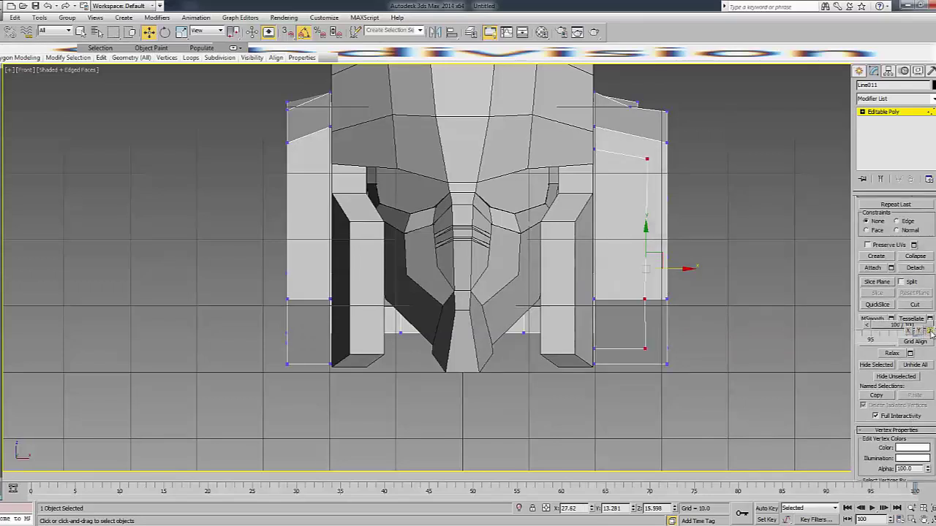
click(905, 113)
click(832, 93)
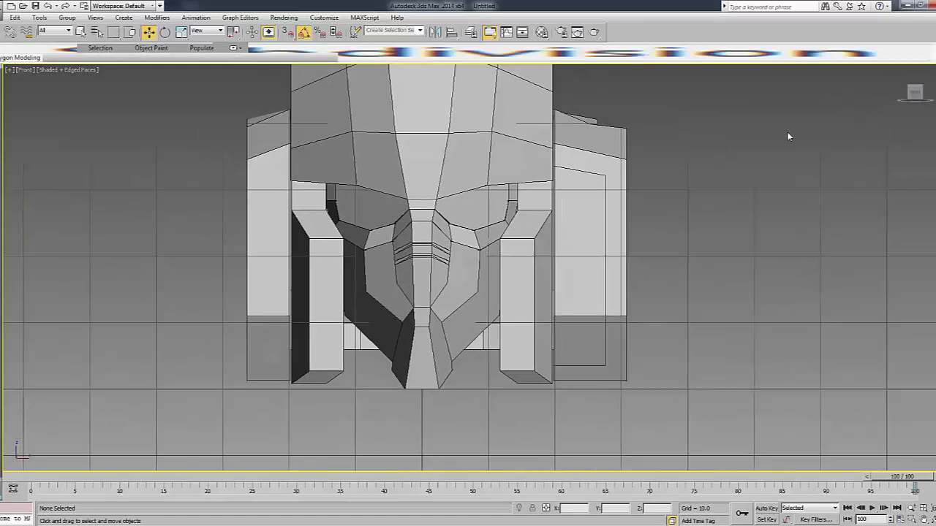
Delete the right side plate's inner strip face and bottom face.
alt+middle_drag(786, 132, 605, 292)
click(605, 292)
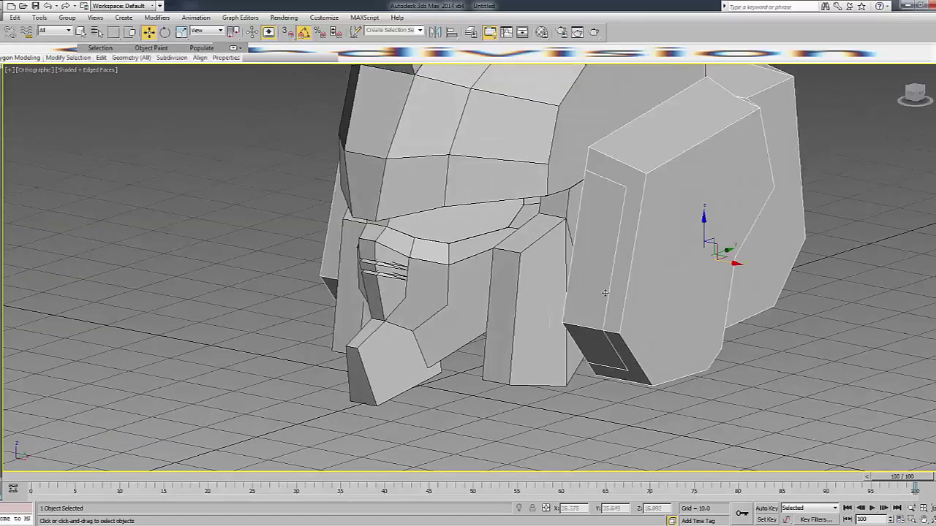
key(4)
click(605, 293)
key(q)
ctrl+click(602, 342)
key(Delete)
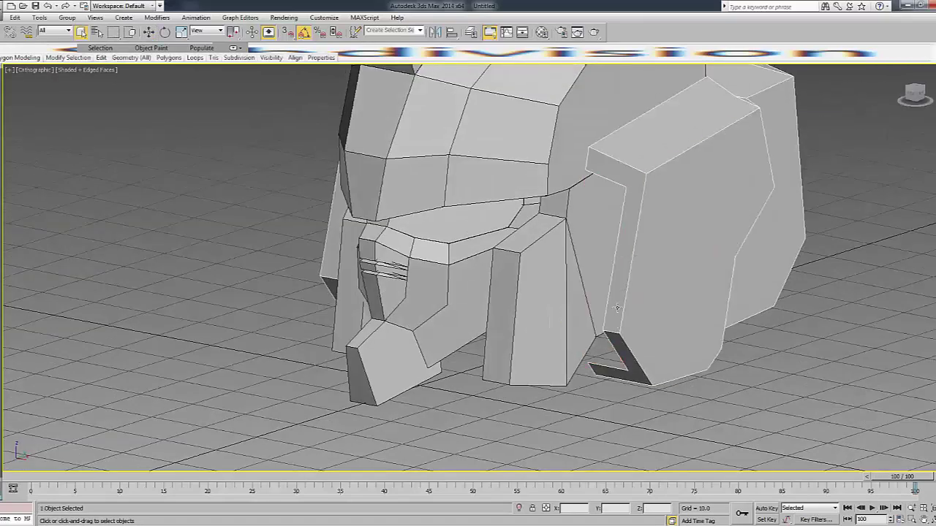
Select the bottom edge and long vertical edge of the new opening.
key(3)
click(601, 365)
click(601, 365)
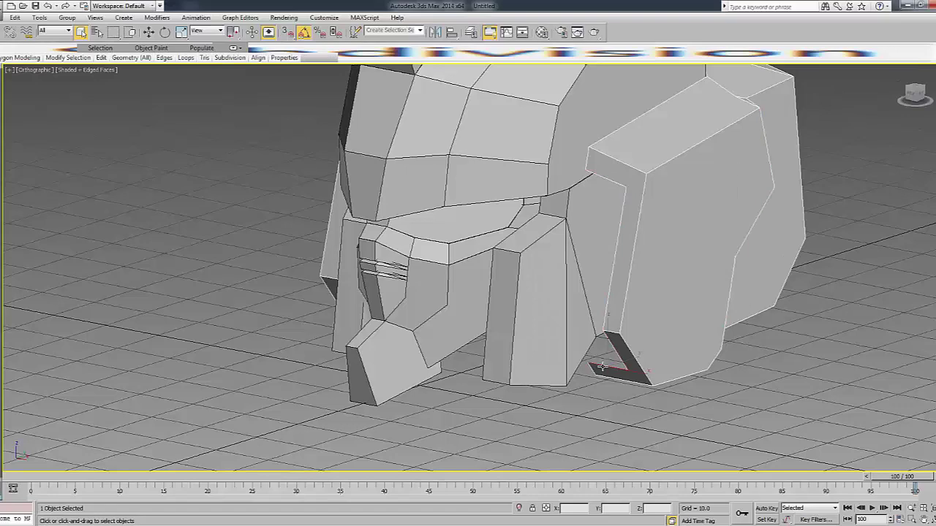
key(F3)
ctrl+click(617, 241)
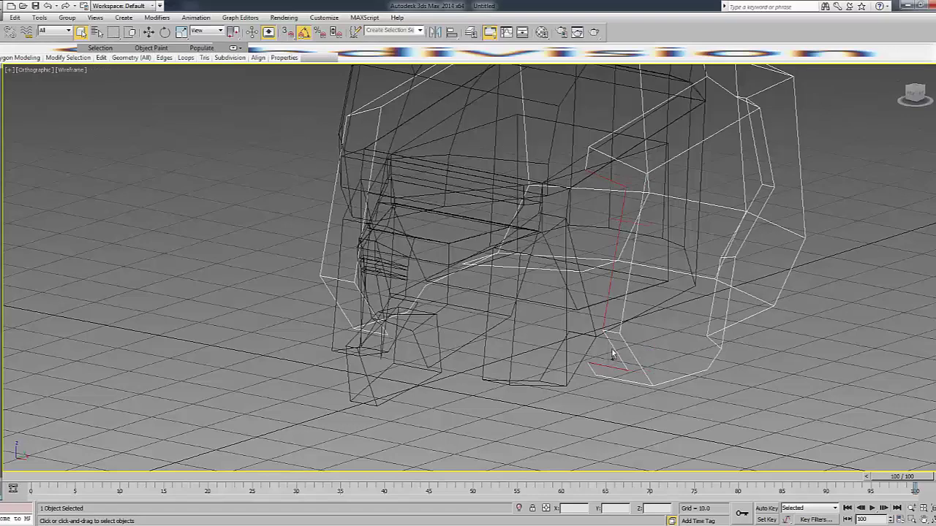
key(F3)
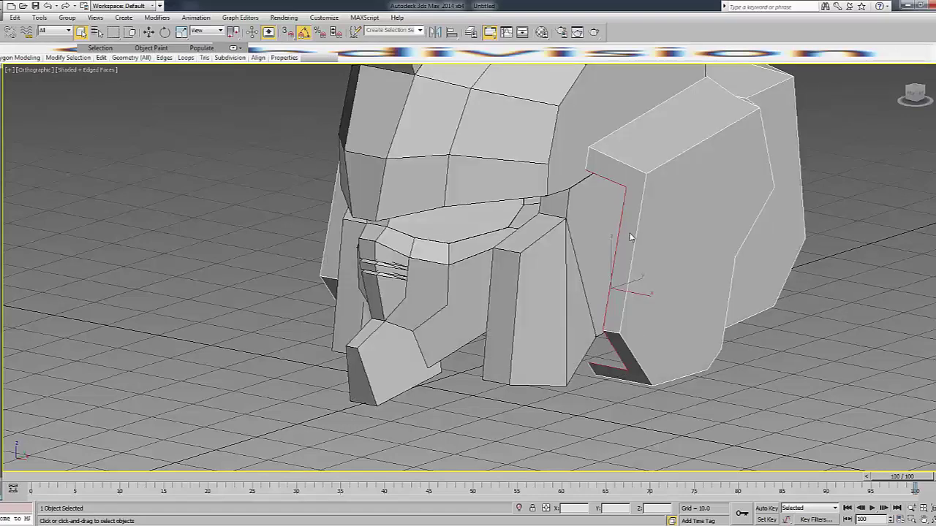
key(w)
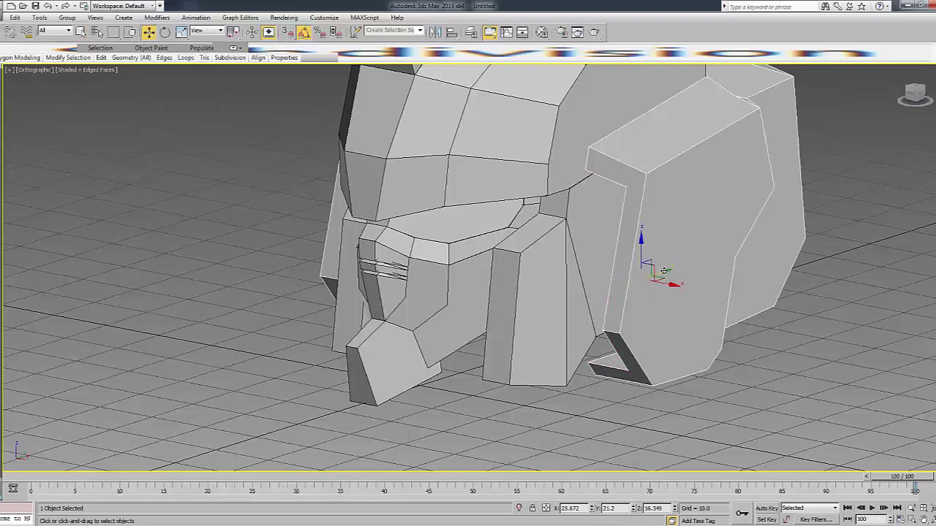
key(F3)
Pick the plate's inner vertical edge from the front view.
alt+middle_drag(662, 272, 676, 292)
key(1)
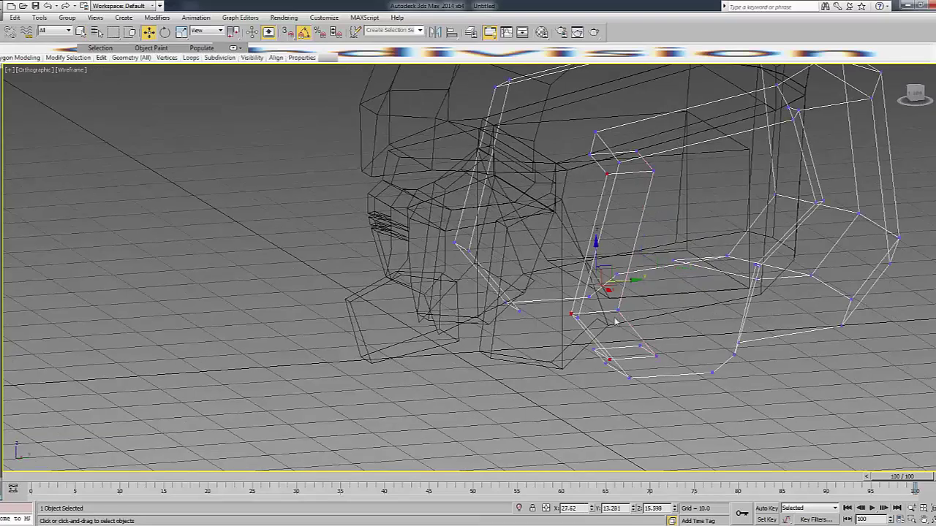
click(655, 333)
key(2)
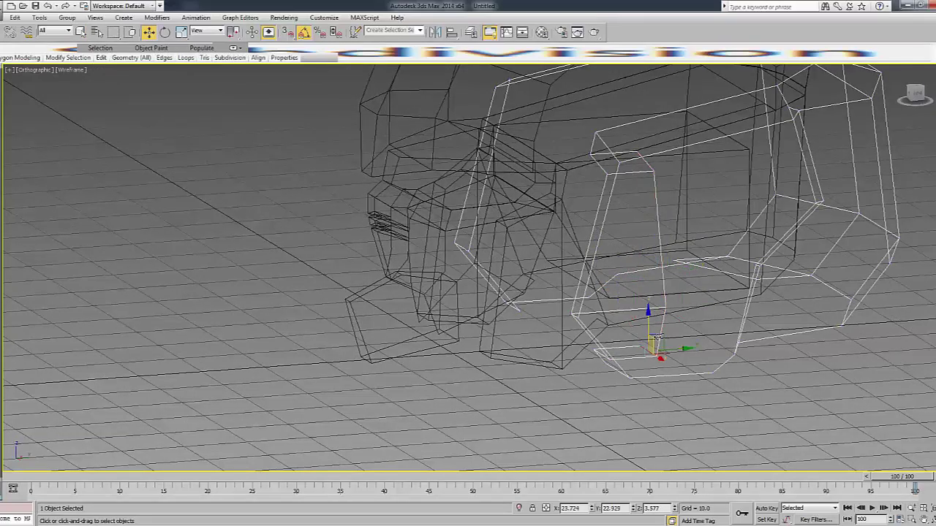
click(661, 321)
drag(913, 95, 904, 108)
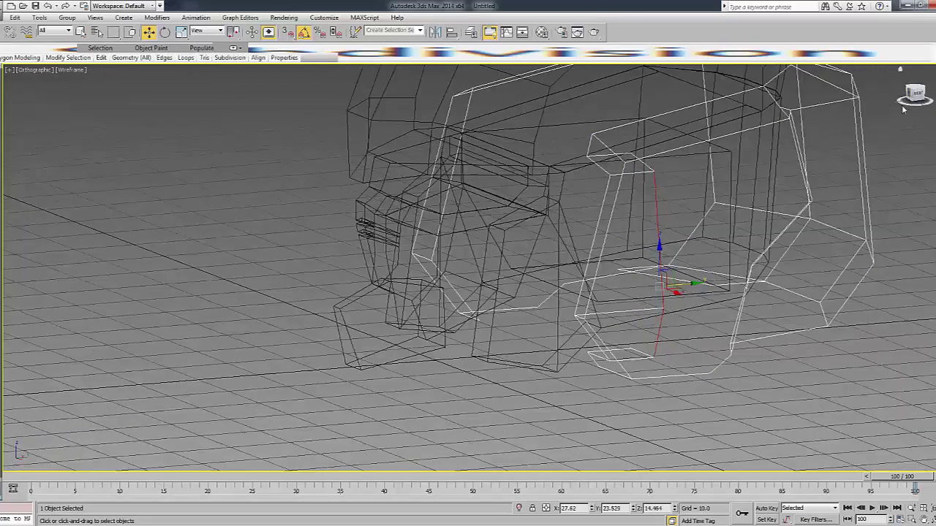
key(f)
key(F3)
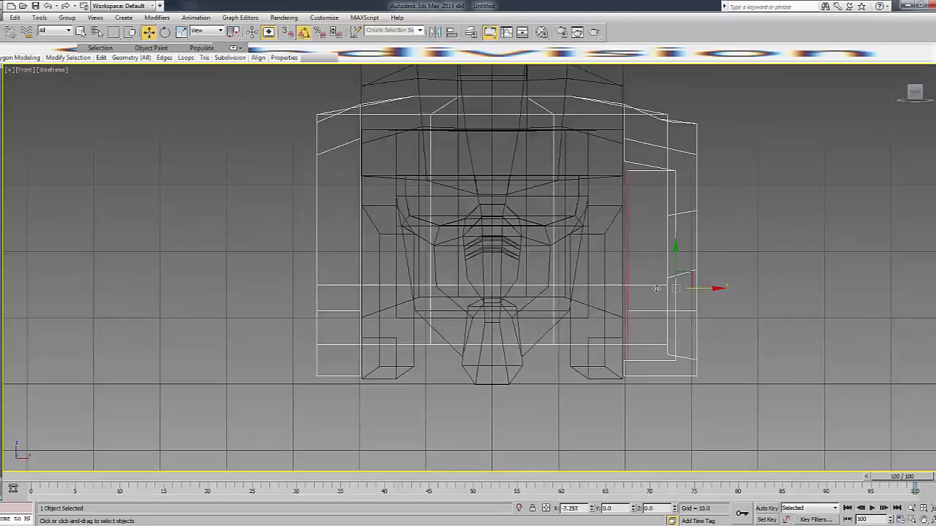
click(651, 288)
key(F3)
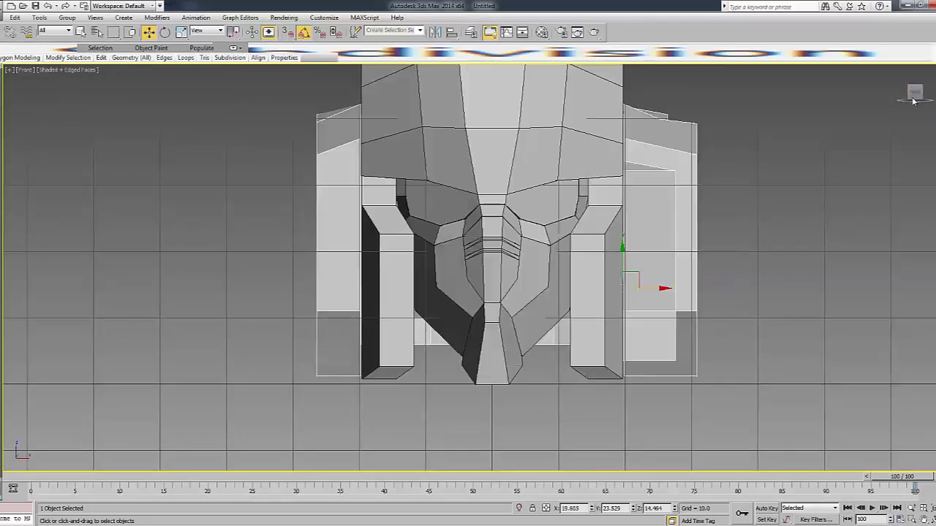
drag(912, 101, 922, 351)
key(F3)
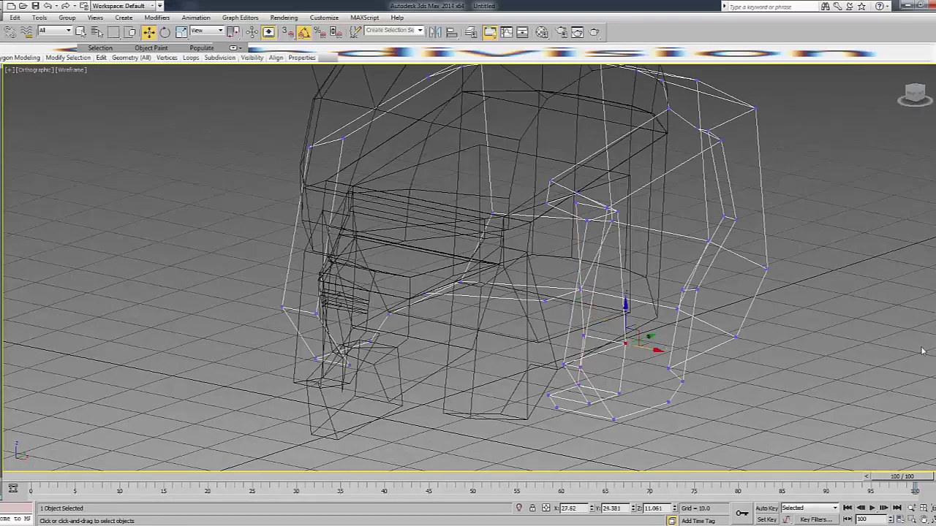
key(F3)
Target Weld the loose vertices at the plate's lower front corner.
click(927, 370)
key(F3)
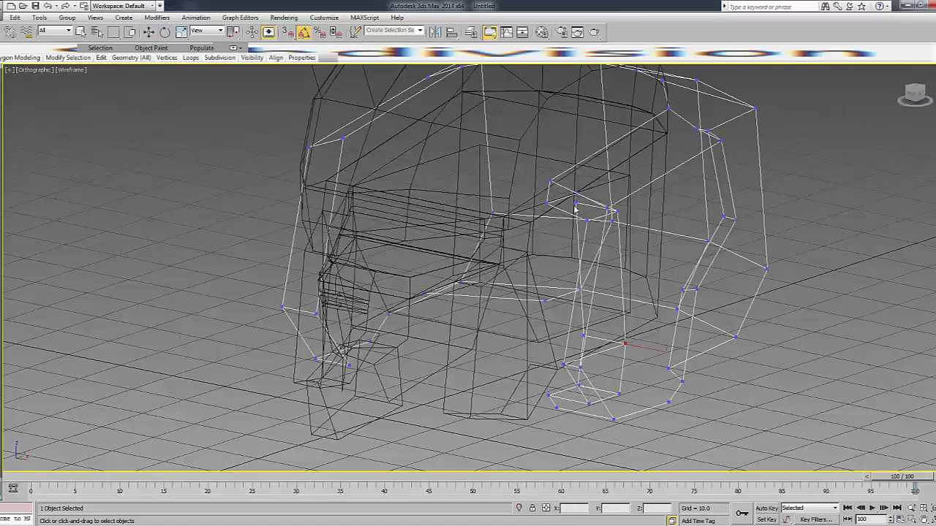
scroll(579, 385, up, 5)
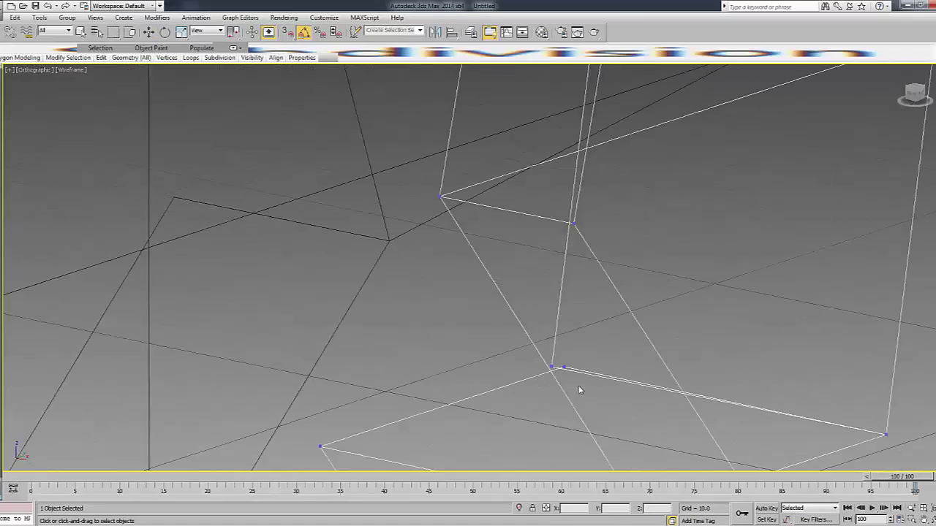
scroll(567, 369, down, 2)
scroll(588, 348, down, 3)
key(F3)
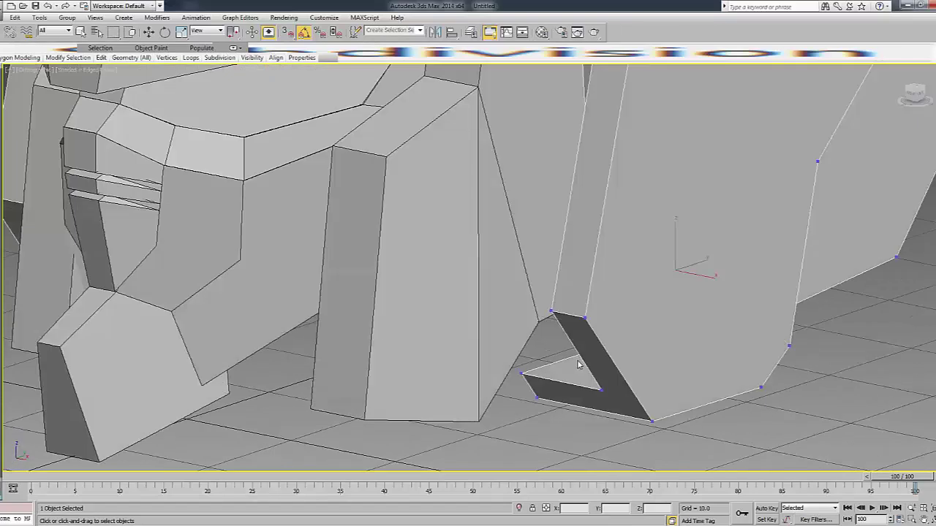
key(F3)
Connect the top and bottom edges across the opening with a new vertical edge.
key(w)
key(2)
middle_drag(552, 401, 549, 411)
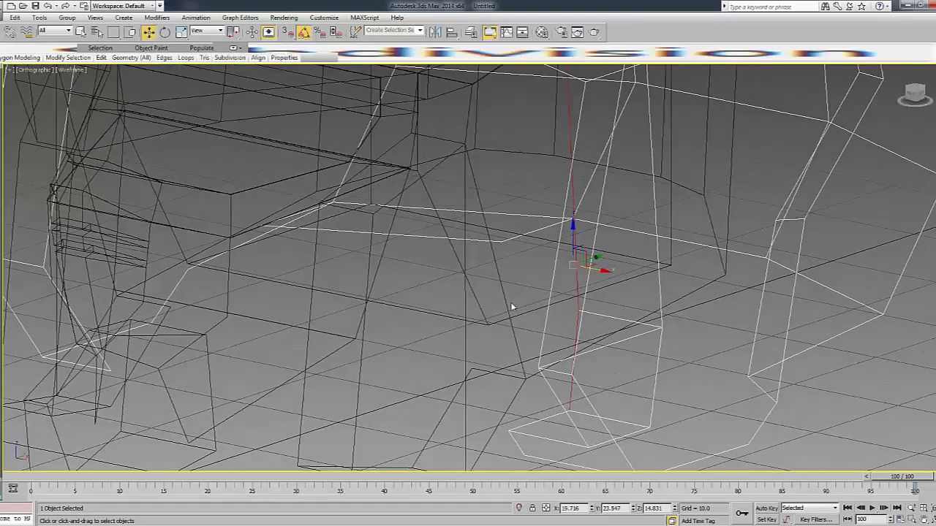
scroll(512, 307, down, 3)
click(525, 171)
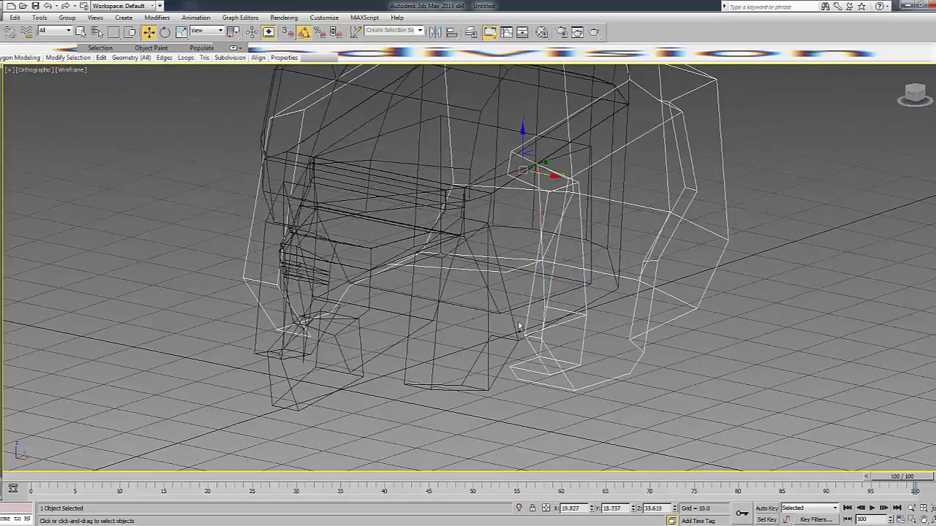
ctrl+click(525, 360)
click(882, 395)
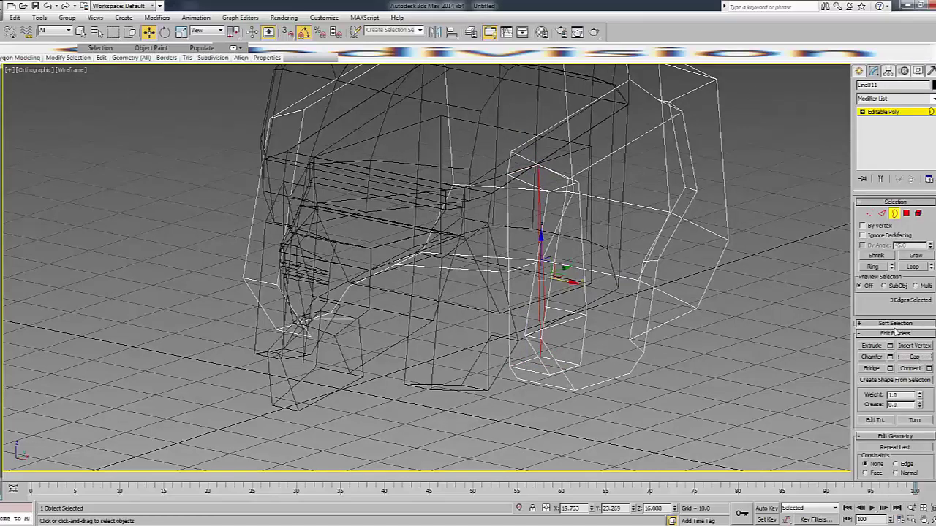
Select the right side plate and frame it from front and angled views.
key(F3)
click(784, 152)
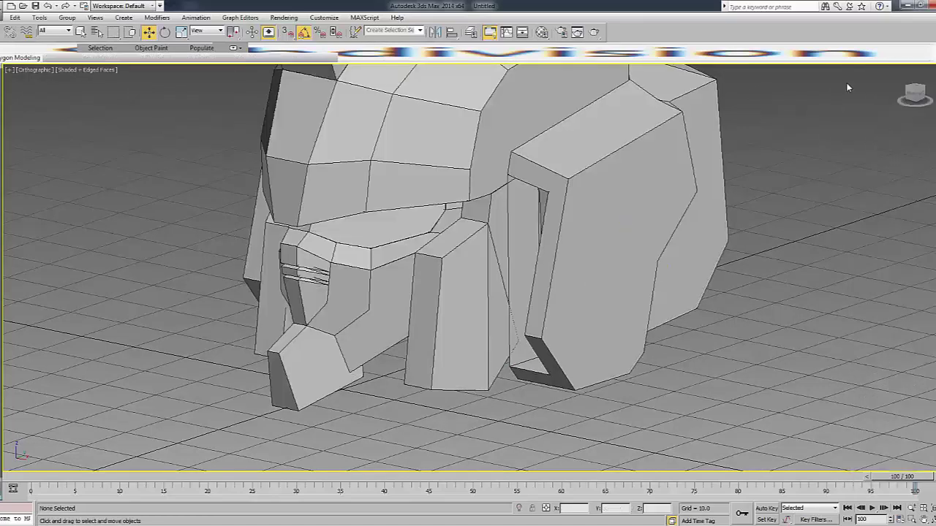
click(913, 94)
mouse_move(636, 223)
alt+middle_down()
mouse_move(651, 227)
mouse_move(620, 240)
alt+middle_up()
click(619, 239)
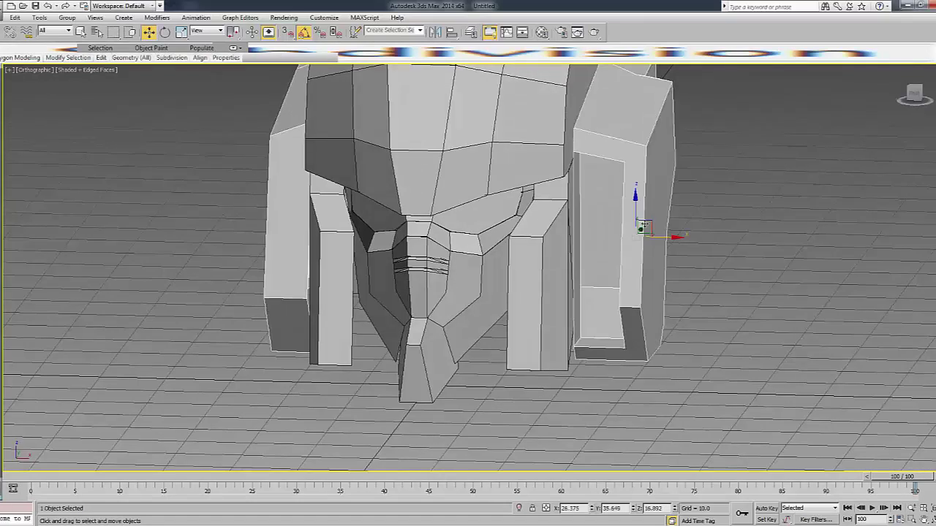
click(912, 93)
click(914, 95)
click(913, 95)
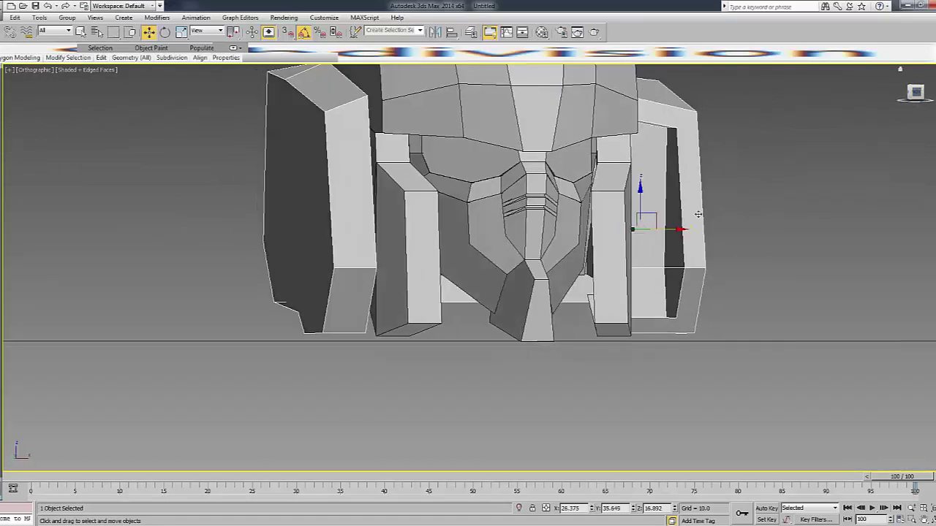
click(911, 95)
Select the plate's top edge in edge mode.
key(1)
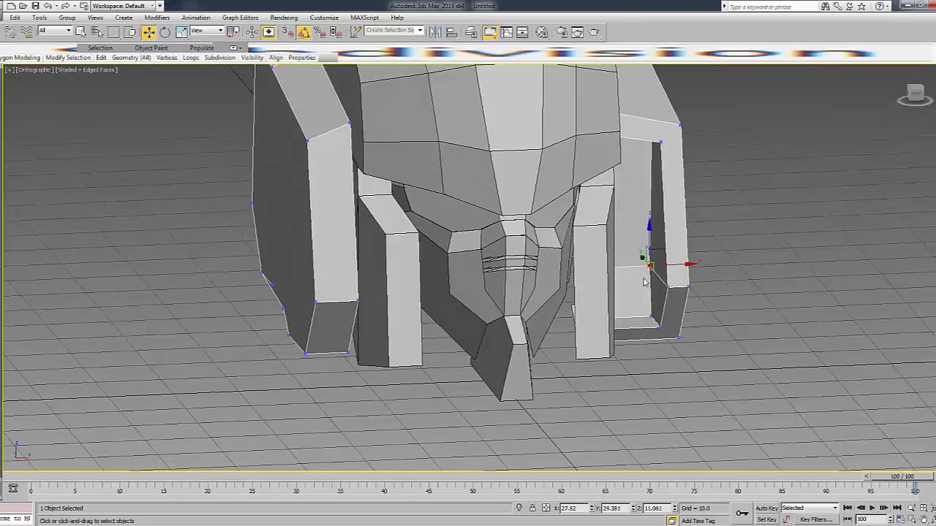
key(F3)
key(F3)
click(656, 325)
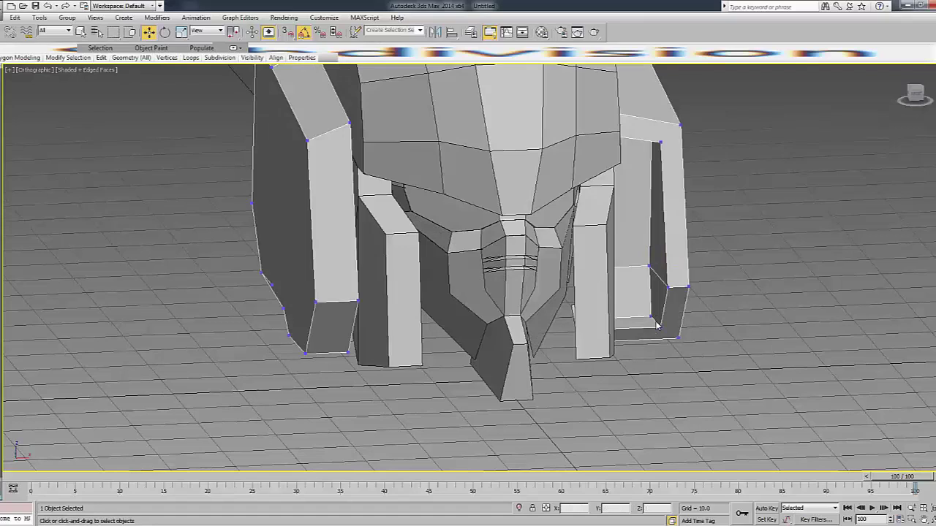
key(2)
key(F3)
click(663, 138)
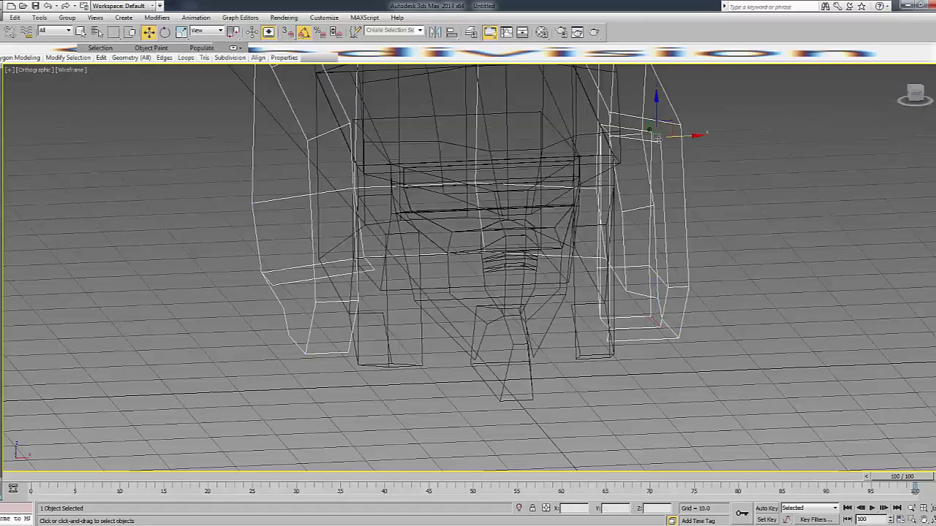
key(F3)
Shift the plate's upper outer corner slightly inward in the front view.
key(f)
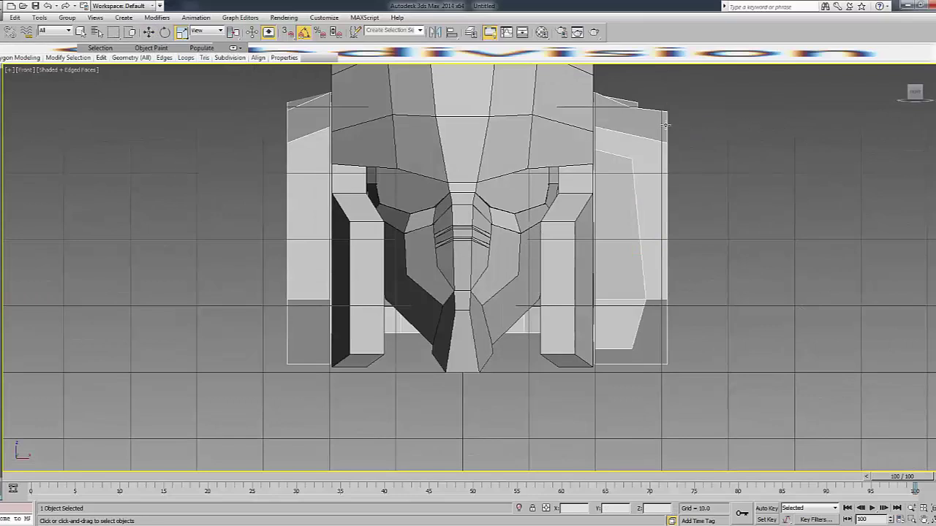
key(F3)
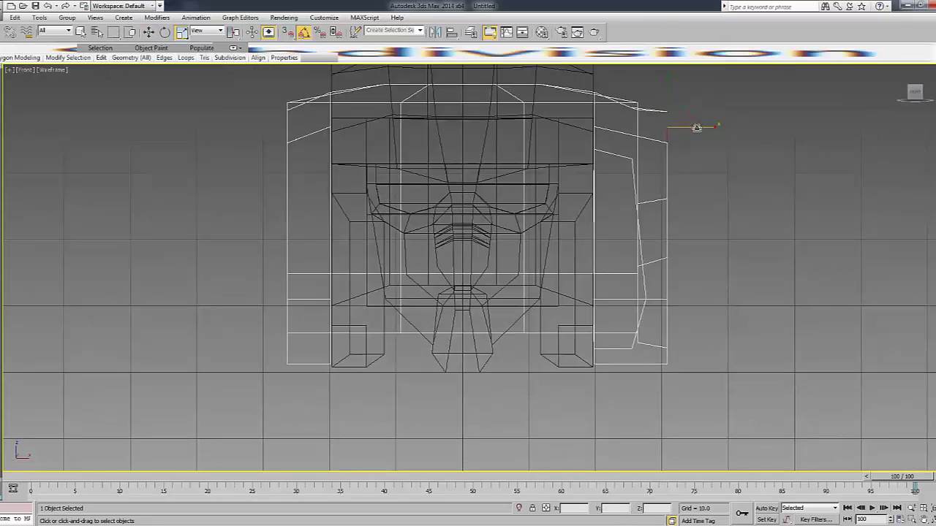
key(w)
drag(696, 128, 681, 128)
key(F3)
key(F3)
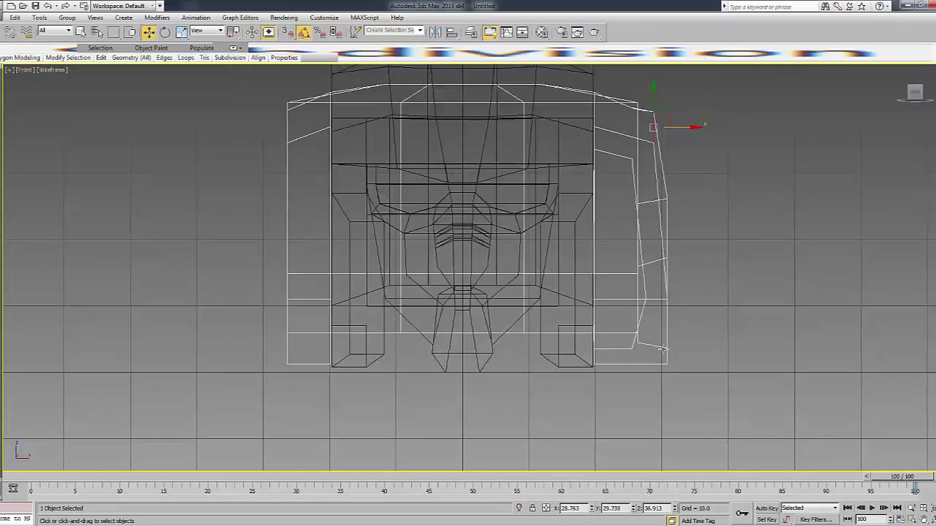
click(651, 364)
key(F3)
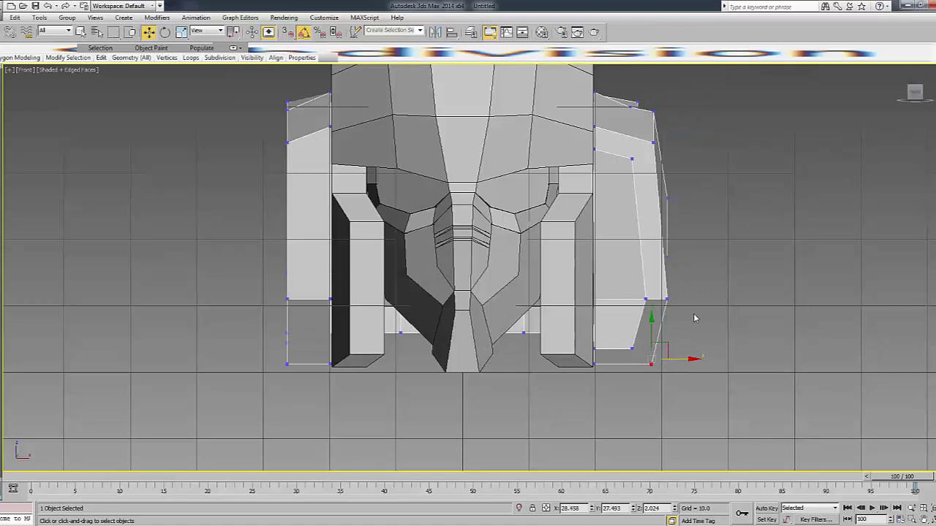
drag(915, 92, 859, 154)
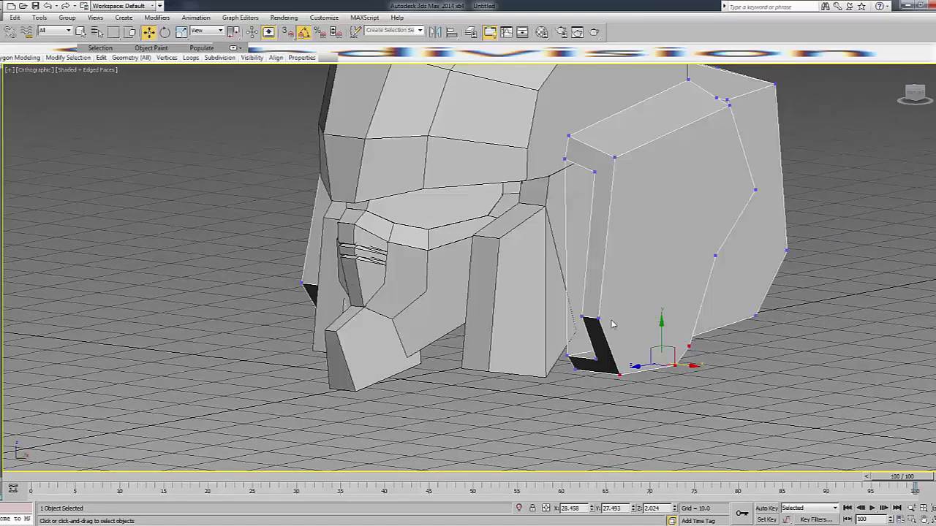
Connect the two selected plate vertices with a new edge, then apply Target Weld.
ctrl+click(713, 255)
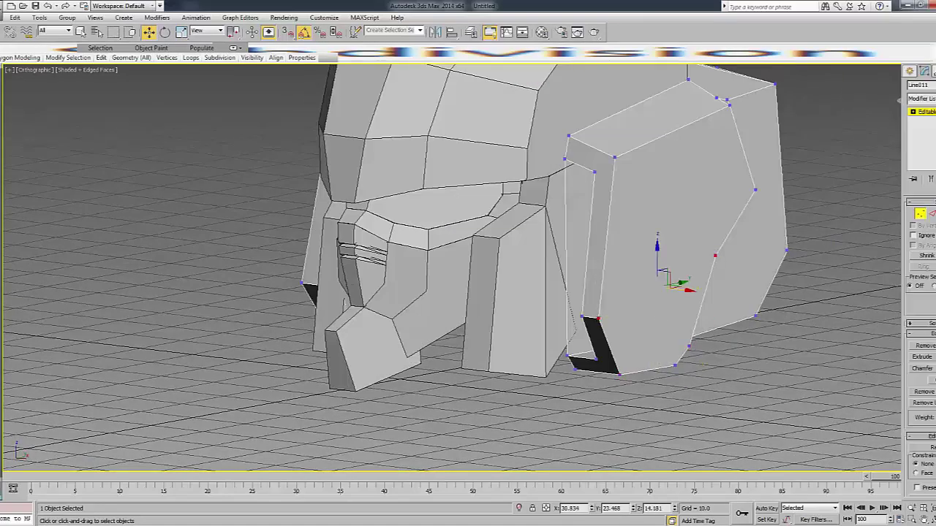
click(895, 379)
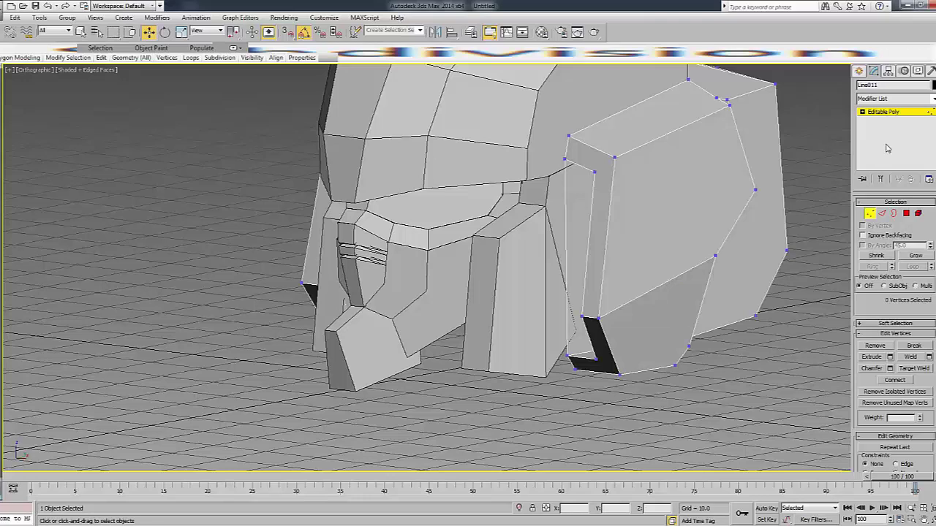
alt+middle_drag(792, 155, 746, 161)
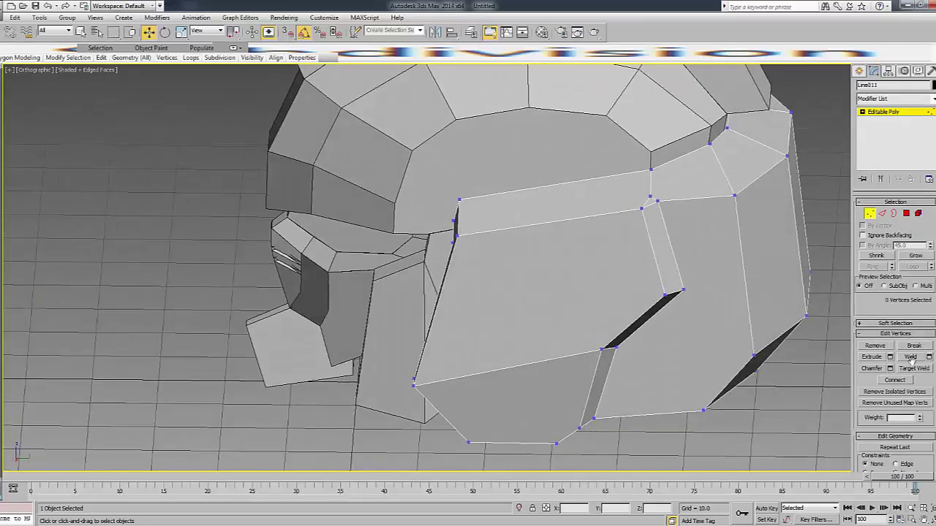
click(911, 370)
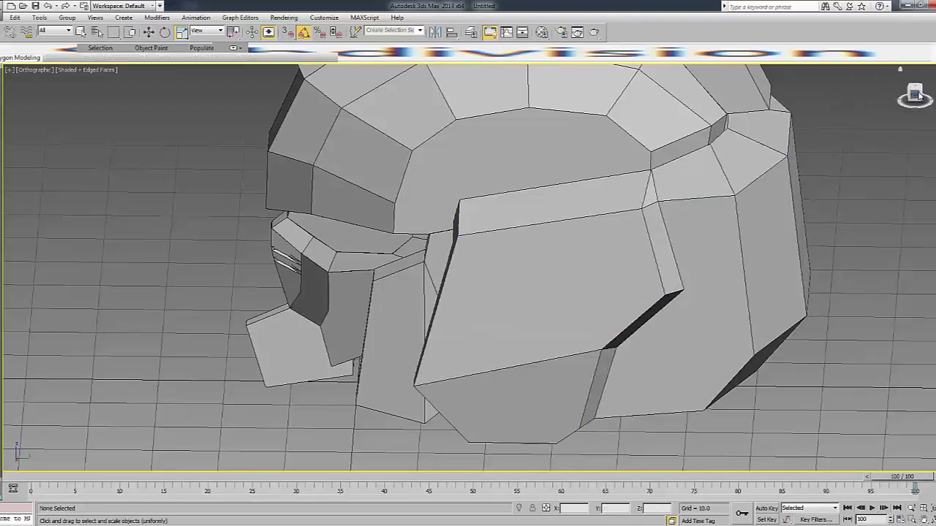
scroll(839, 144, down, 5)
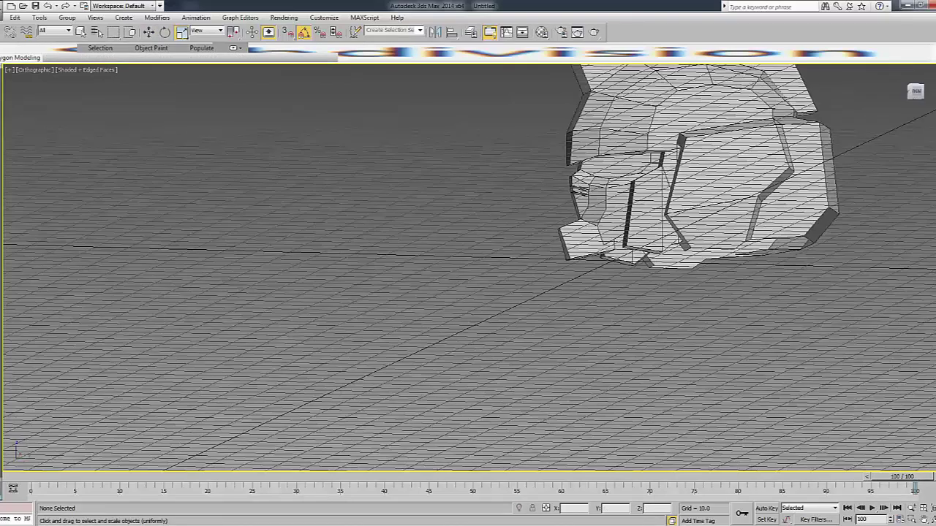
alt+middle_drag(839, 144, 804, 219)
Centre the helmet's pivot on the object with Affect Pivot Only.
click(756, 142)
key(z)
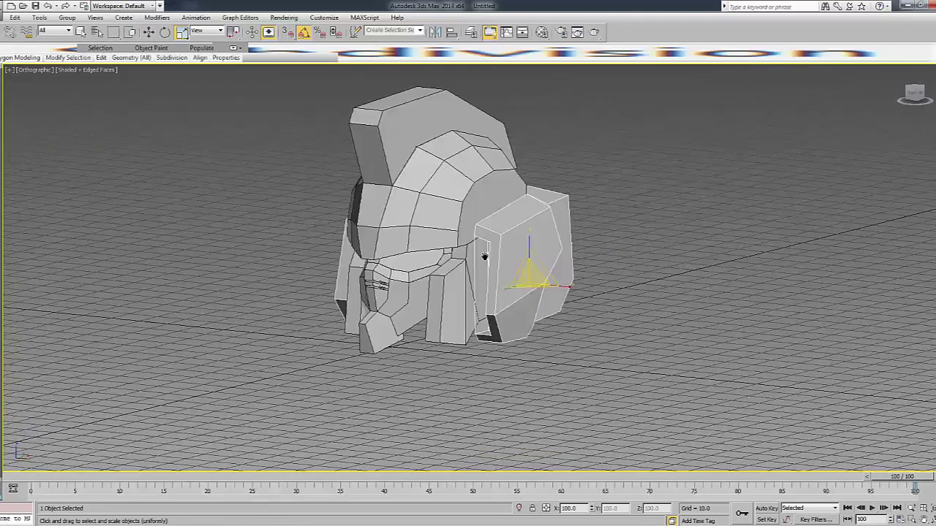
alt+middle_drag(644, 242, 612, 244)
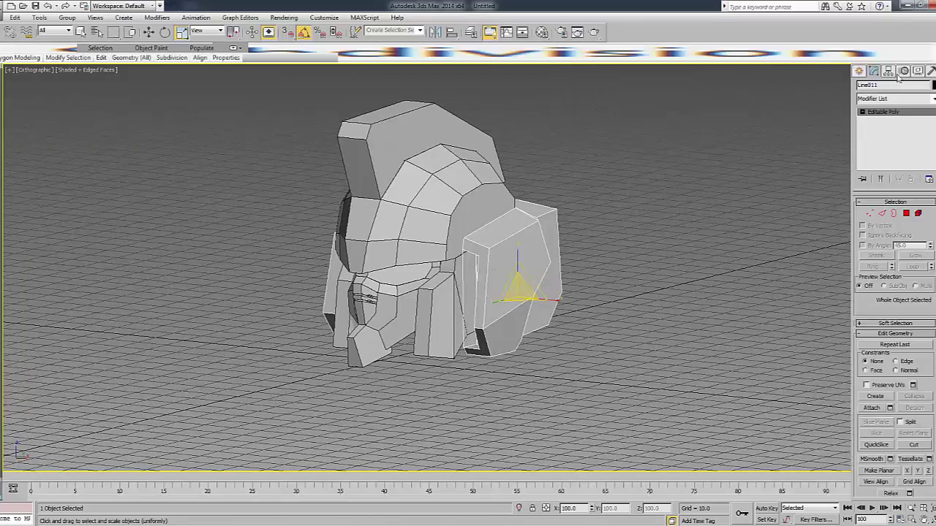
click(888, 71)
click(897, 135)
click(896, 187)
click(896, 135)
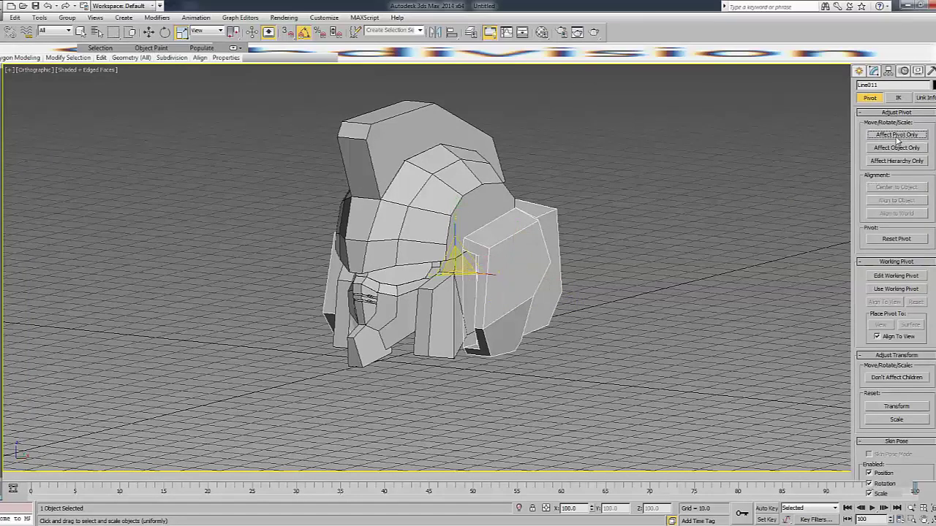
click(638, 206)
Reselect the helmet in a three-quarter view and bring up its modifier settings.
key(f)
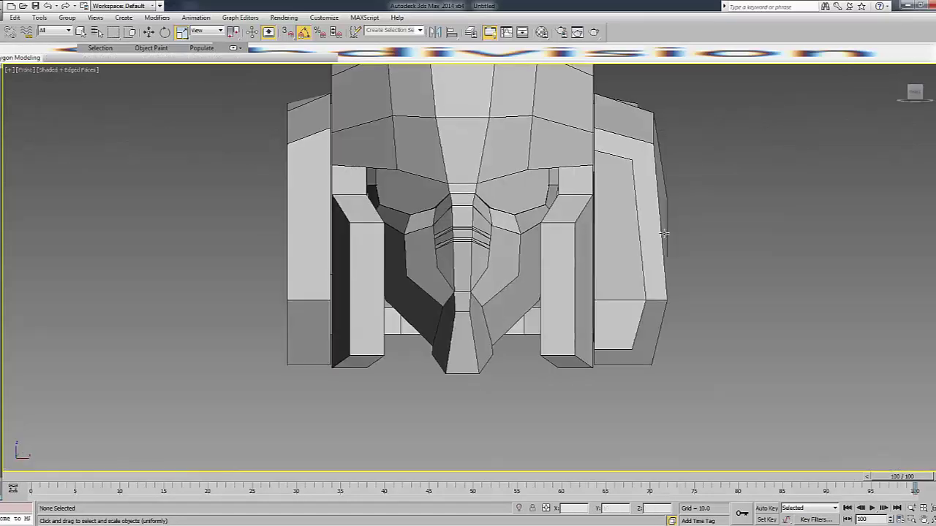
click(663, 233)
scroll(650, 238, down, 2)
scroll(595, 278, down, 2)
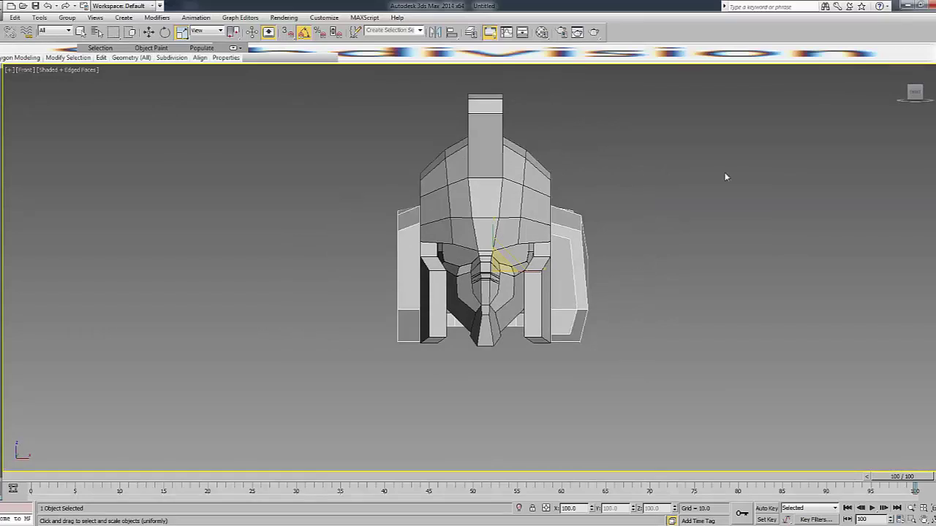
click(909, 89)
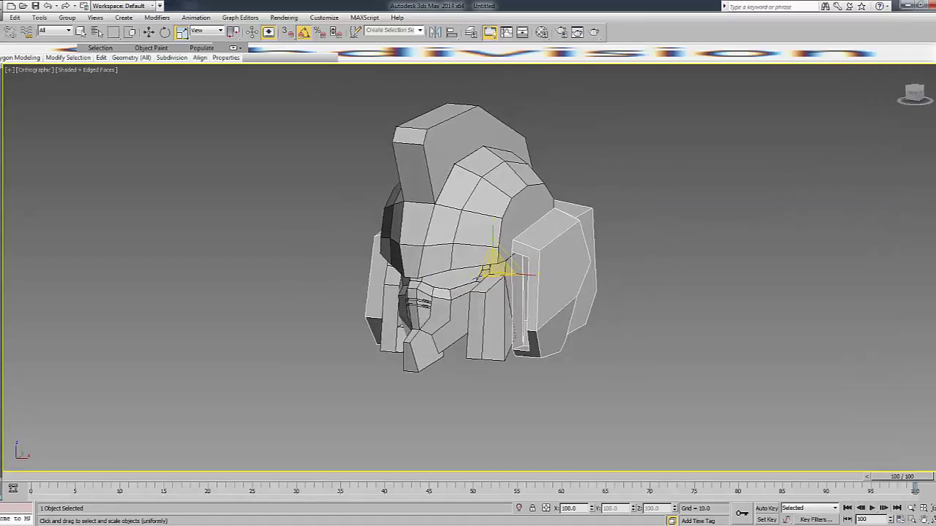
click(874, 71)
Add a Symmetry modifier to the helmet mirroring on the Z axis.
click(932, 99)
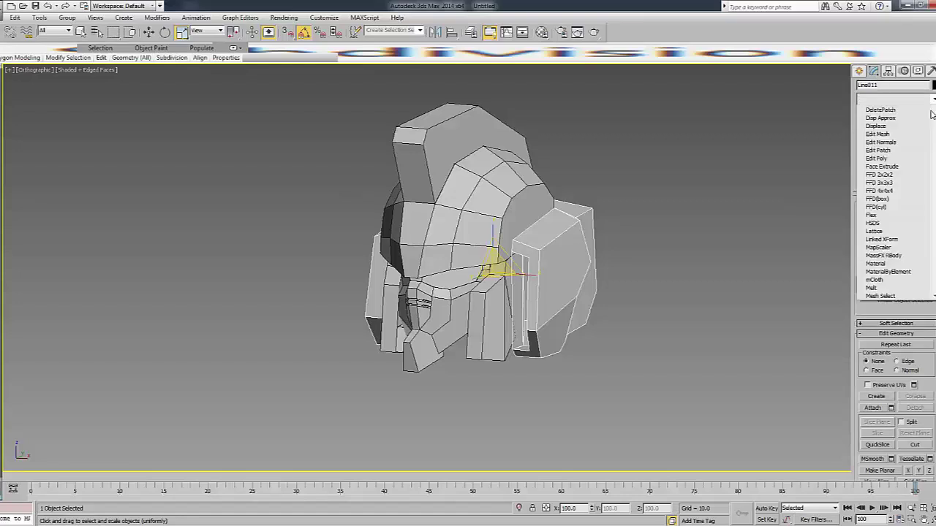
scroll(929, 116, down, 8)
scroll(928, 117, down, 8)
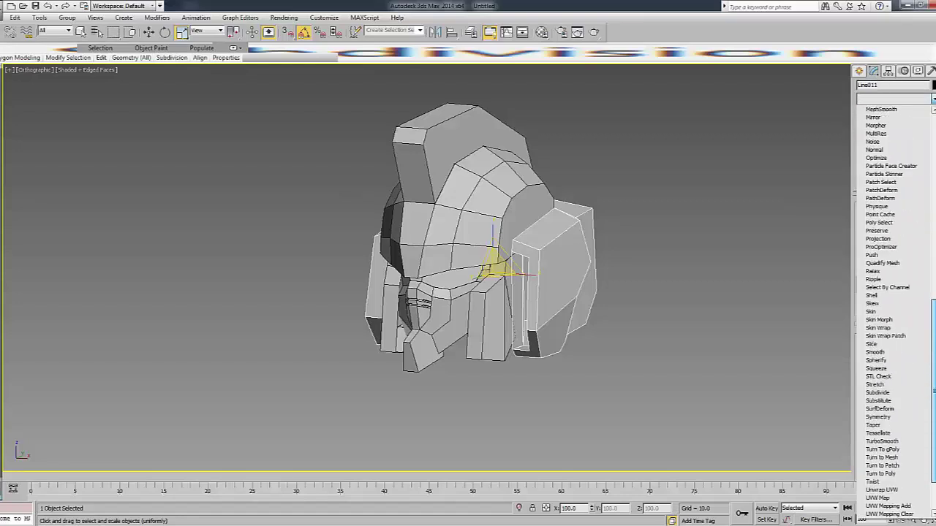
scroll(880, 385, down, 1)
click(878, 384)
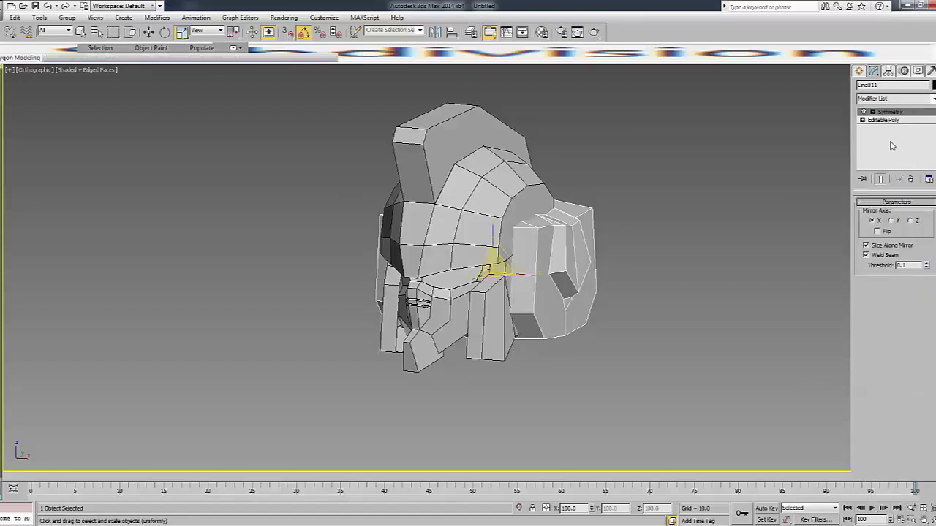
click(873, 112)
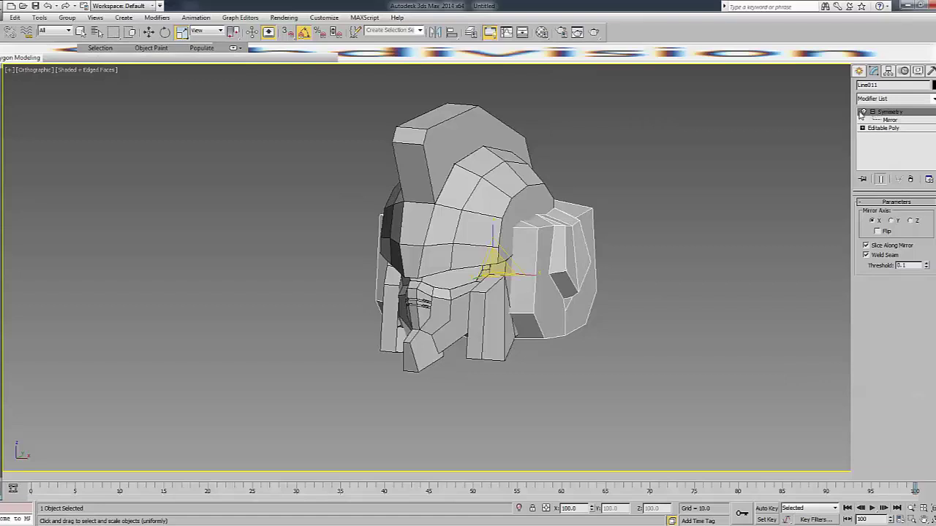
click(911, 222)
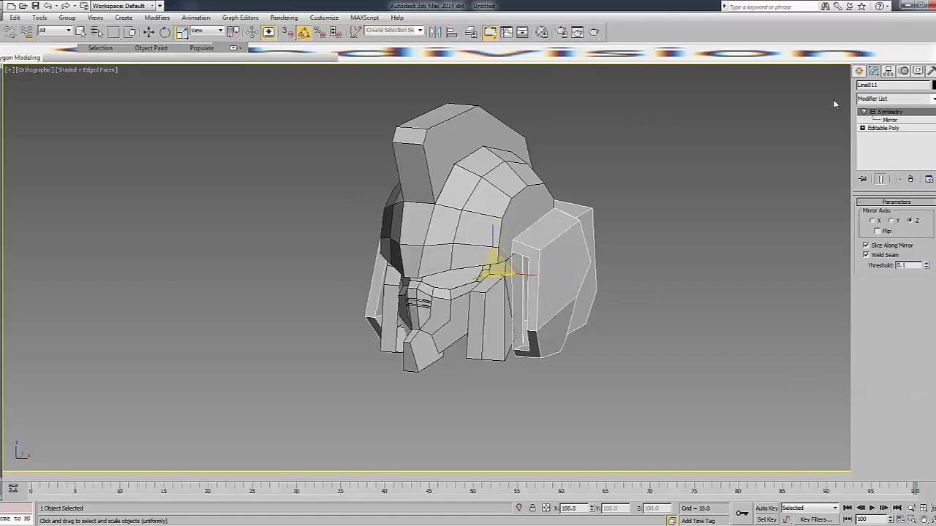
key(ctrl+x)
Check the mirrored halves from the front in wireframe and shaded display.
click(912, 95)
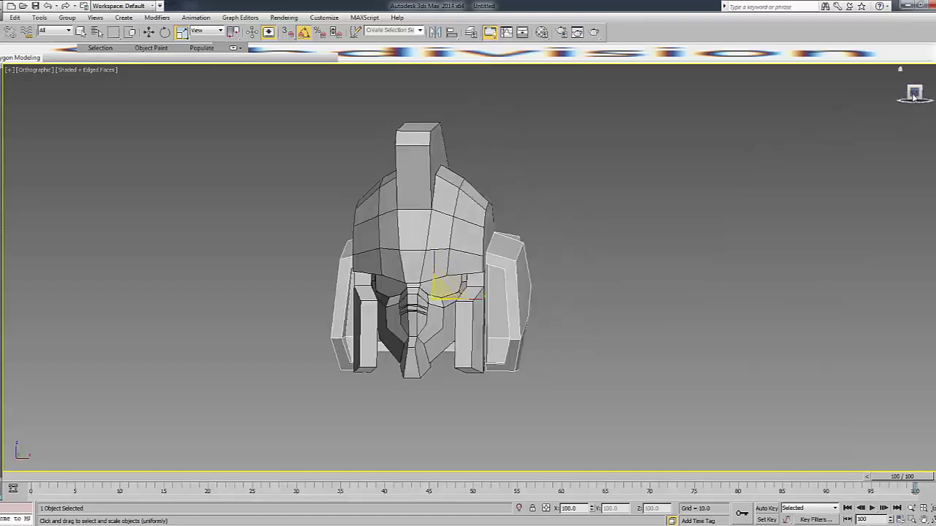
drag(915, 96, 917, 98)
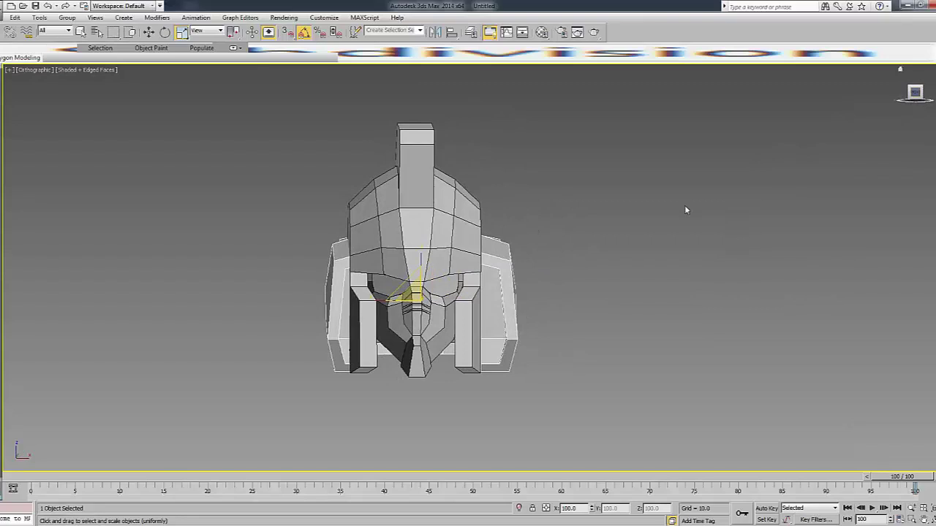
key(f)
key(F3)
key(F3)
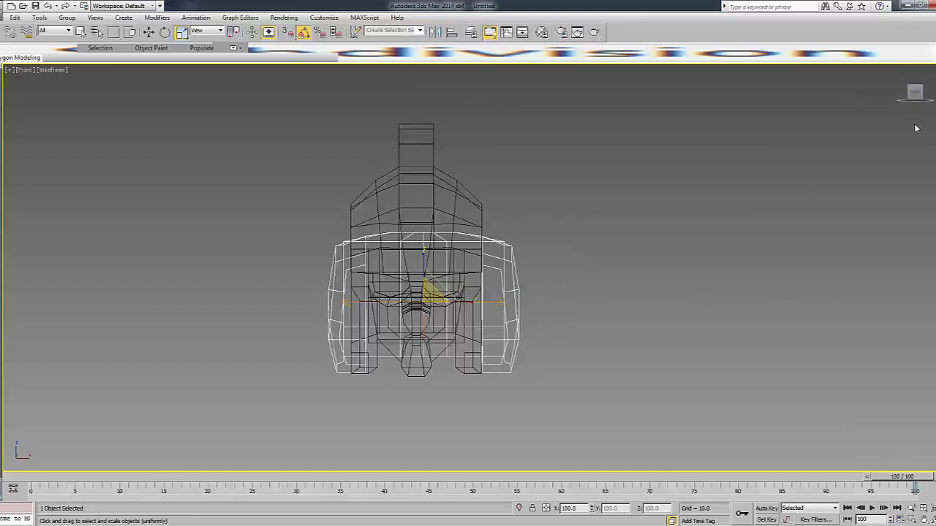
key(F3)
key(g)
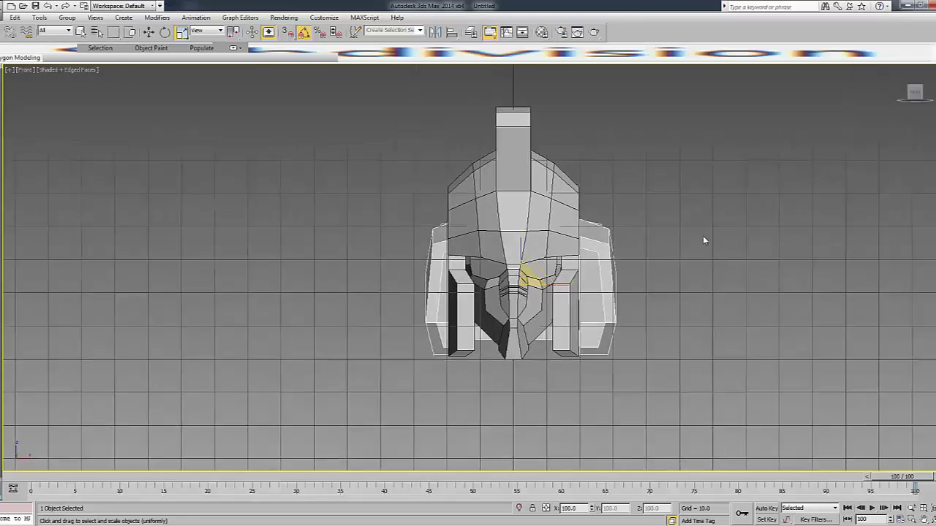
scroll(702, 241, up, 2)
scroll(703, 241, up, 2)
key(F3)
key(F3)
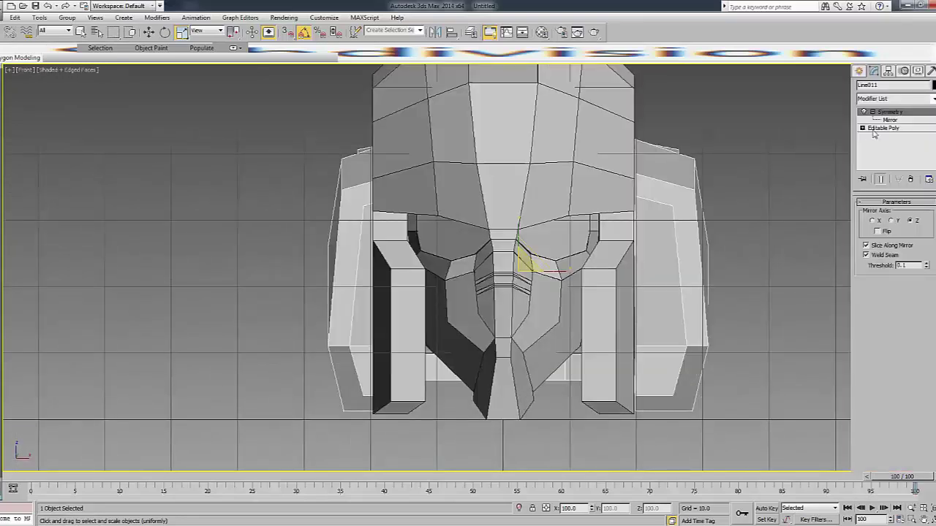
click(889, 121)
click(890, 120)
Centre the Symmetry mirror plane and collapse the stack to Editable Poly.
click(890, 121)
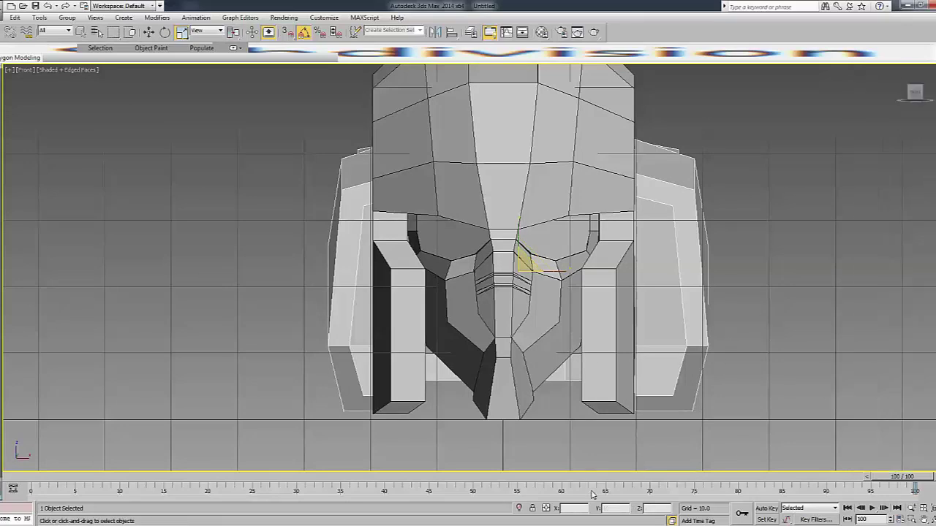
key(w)
text(0)
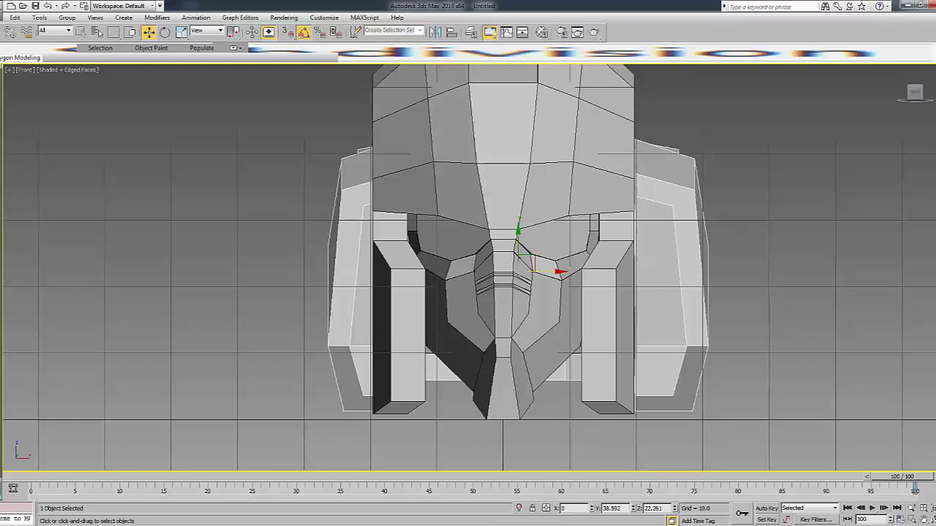
key(Return)
scroll(768, 245, down, 3)
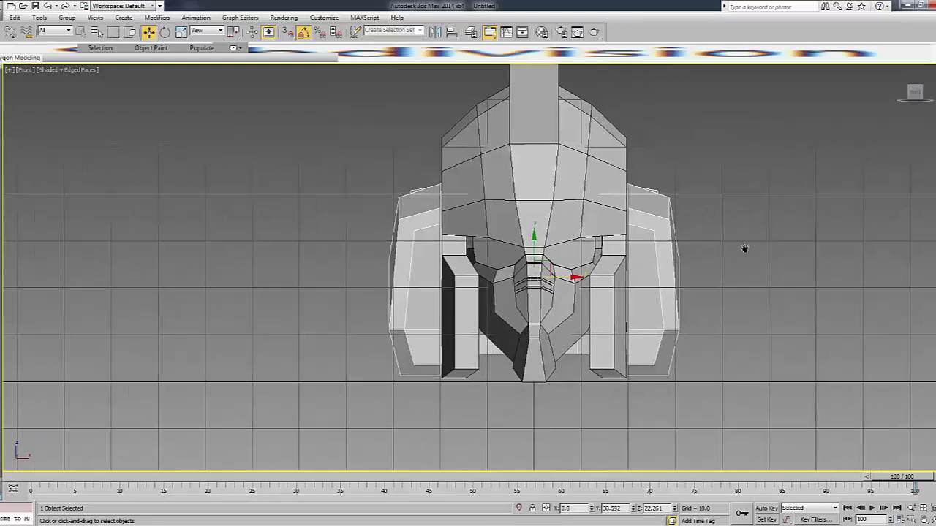
right_click(895, 114)
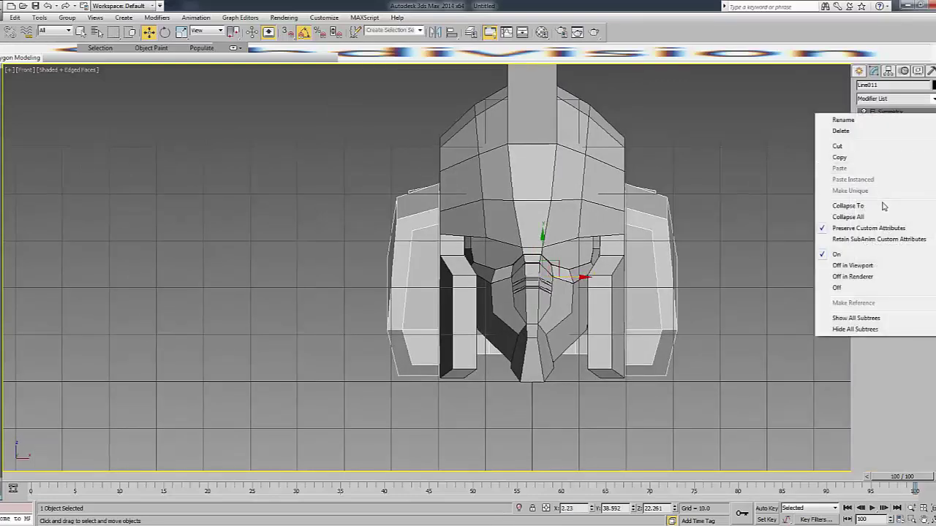
click(867, 217)
key(F3)
key(F3)
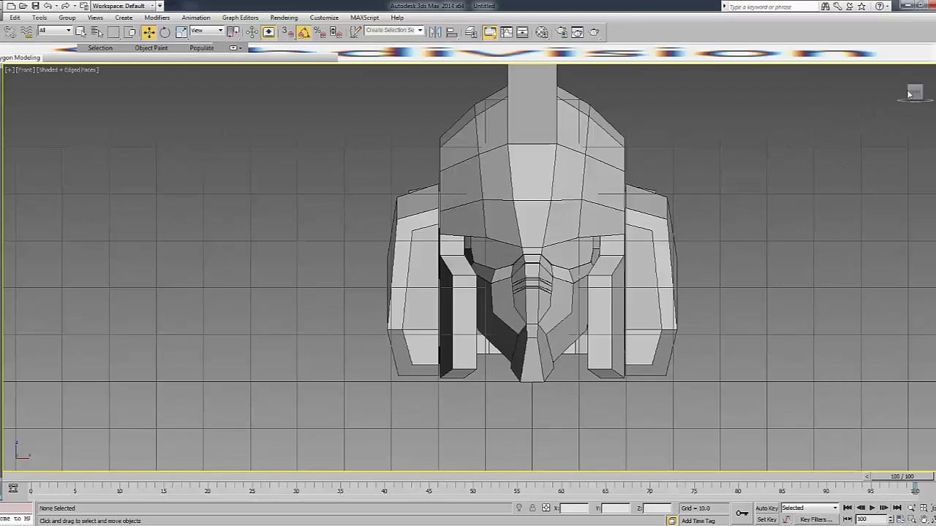
mouse_move(468, 256)
alt+middle_down()
mouse_move(409, 242)
mouse_move(515, 241)
mouse_move(424, 248)
mouse_move(497, 248)
mouse_move(431, 242)
mouse_move(431, 263)
mouse_move(439, 252)
mouse_move(475, 248)
mouse_move(446, 252)
alt+middle_up()
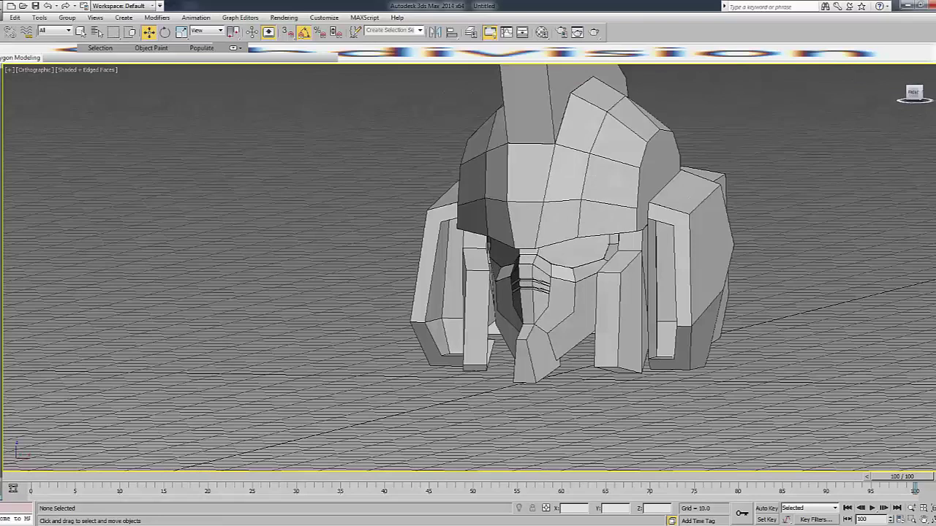
Scale down both side plates' inner faces in the front view.
click(690, 247)
key(4)
click(665, 285)
ctrl+click(454, 330)
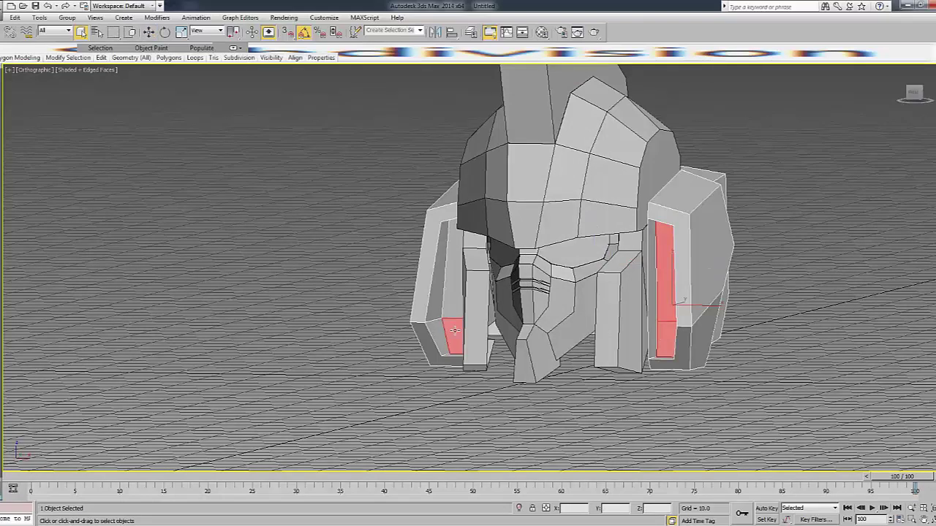
key(f)
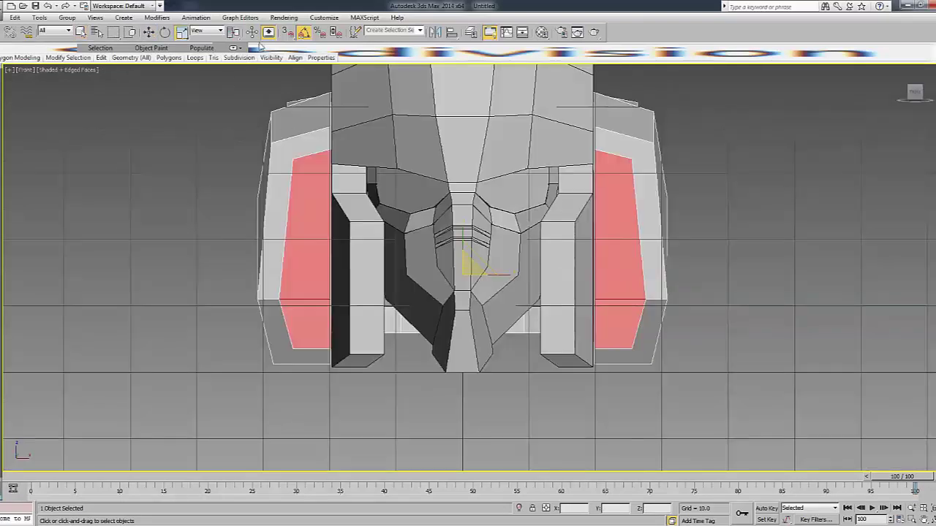
click(233, 32)
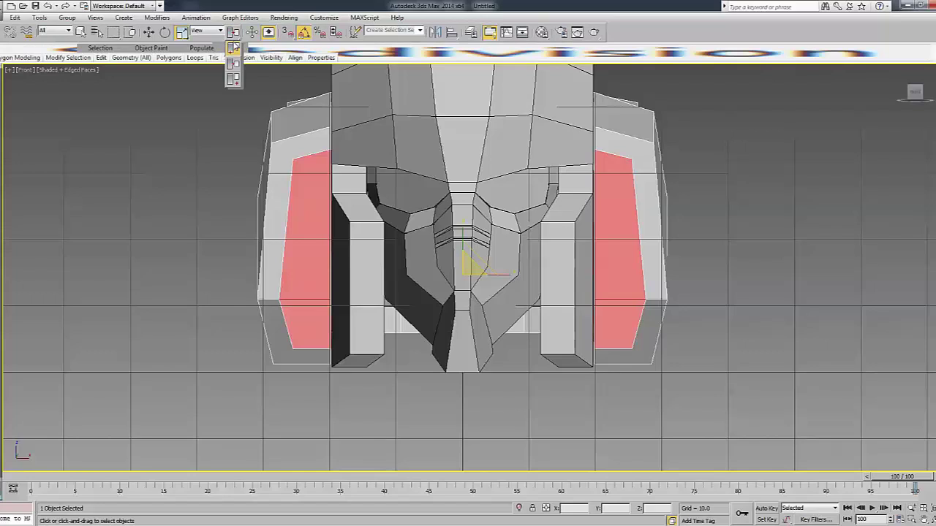
drag(622, 263, 621, 282)
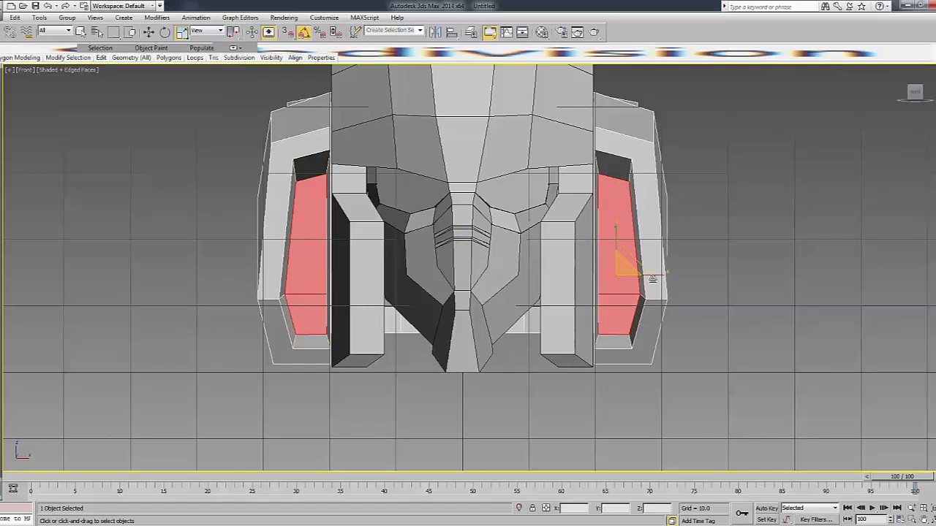
key(w)
click(671, 234)
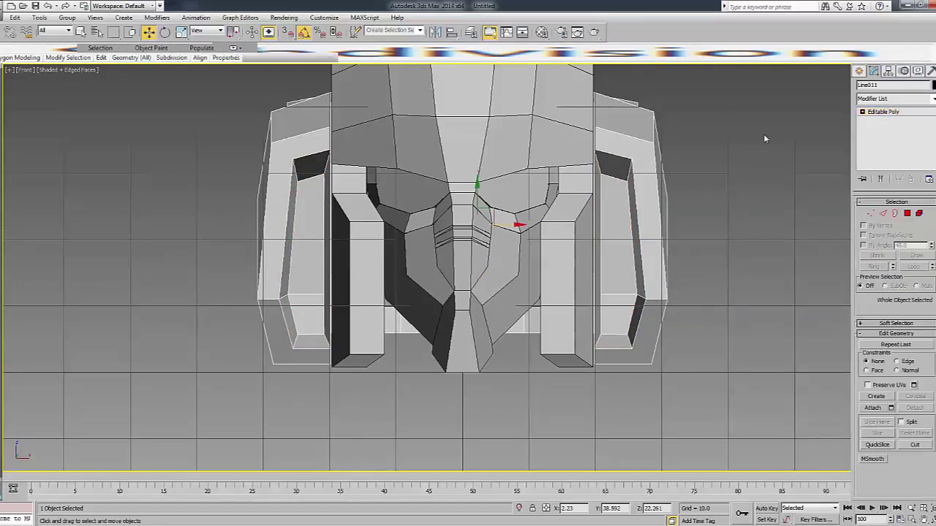
Select the side armor plate in Right wireframe view and pull its top rear vertex toward the helmet.
click(735, 136)
scroll(735, 209, down, 3)
click(658, 185)
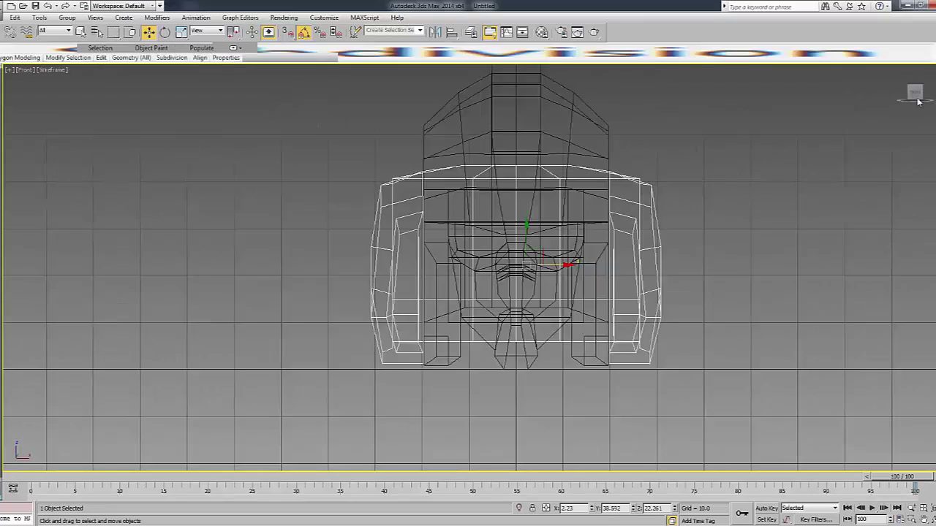
click(918, 99)
click(915, 97)
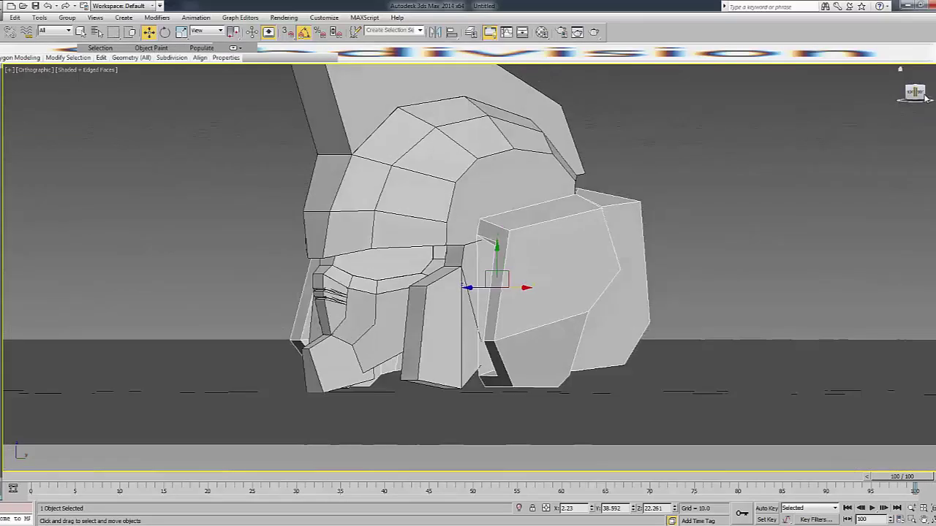
key(F3)
key(1)
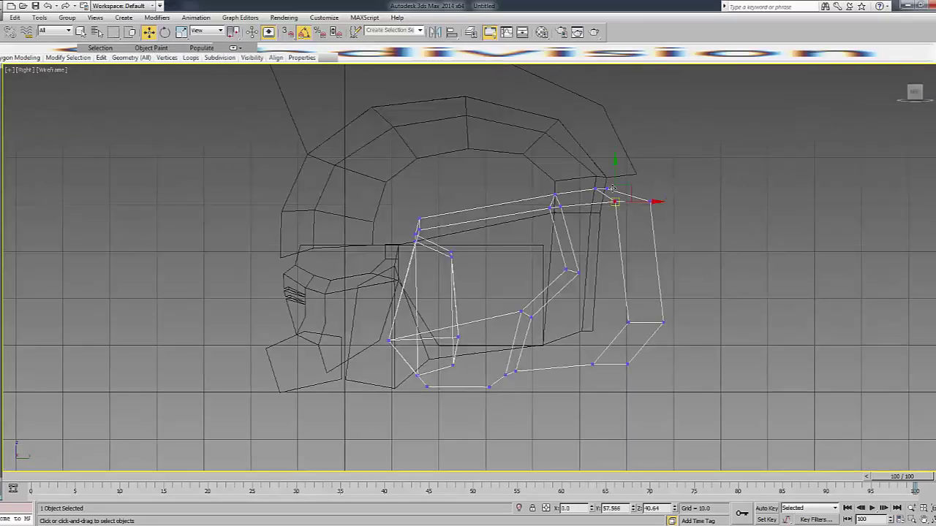
key(F3)
drag(611, 189, 648, 182)
key(F3)
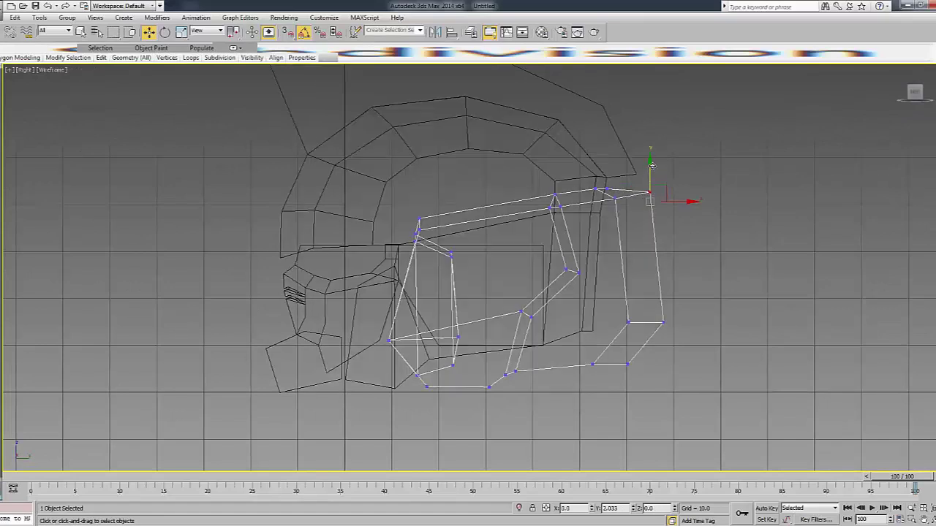
drag(667, 196, 647, 195)
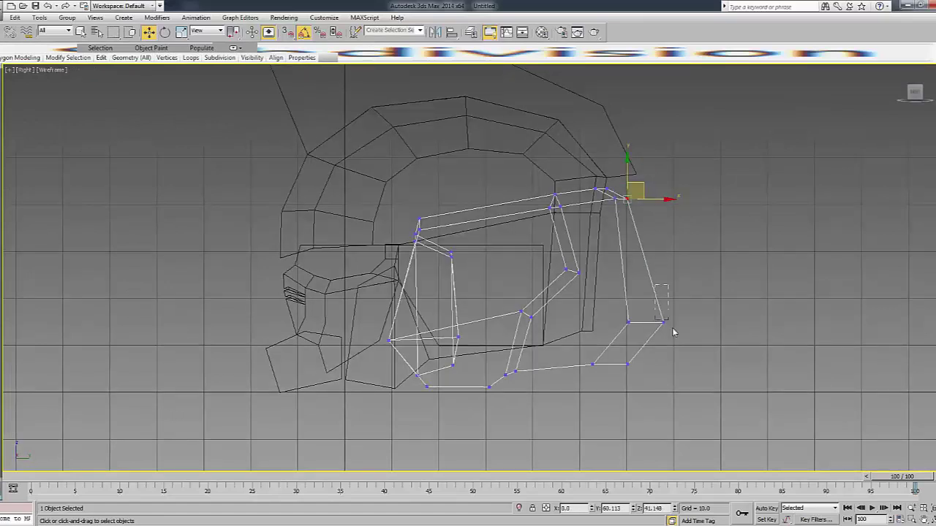
Move the plate's lower rear vertex forward and check the bottom rear corner.
click(662, 322)
key(F3)
drag(686, 322, 660, 319)
click(626, 362)
key(F3)
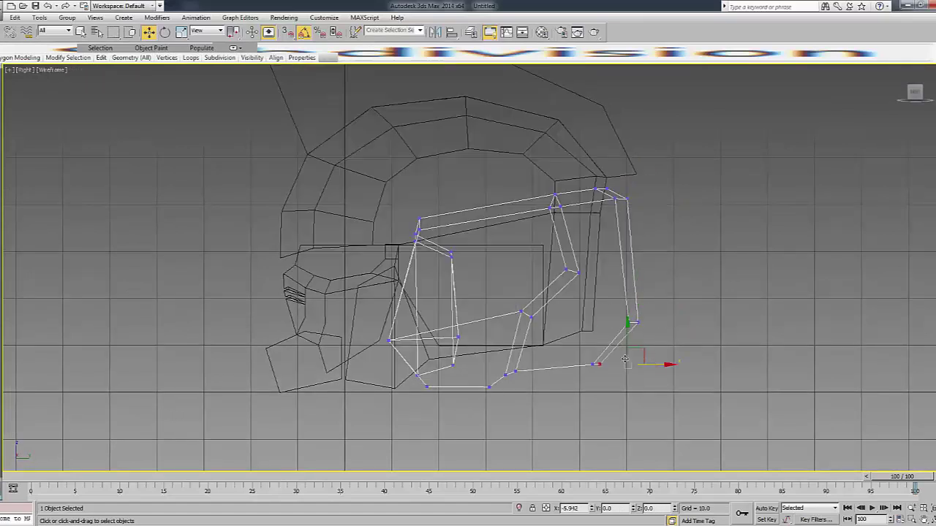
key(F3)
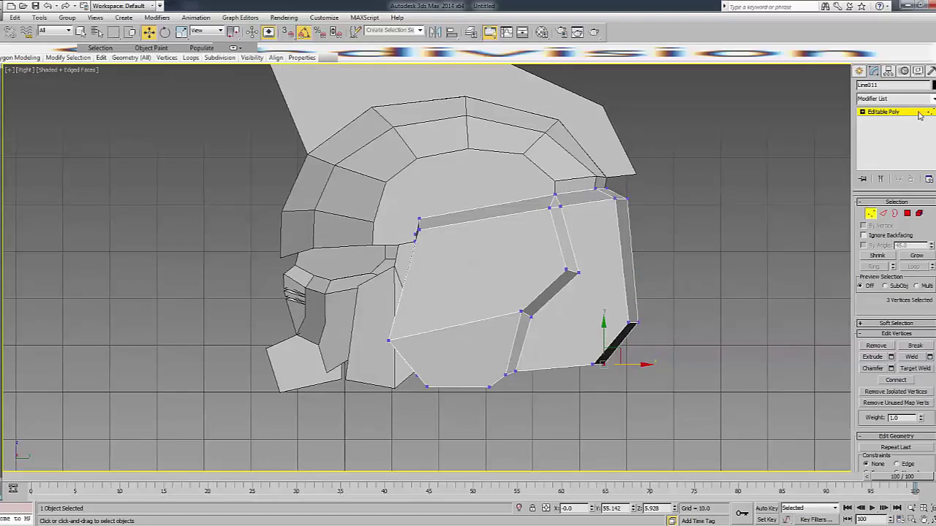
Reselect the side armor plate in Vertex mode and orbit to view it at an angle.
click(726, 159)
click(497, 278)
key(F3)
key(1)
scroll(395, 338, up, 5)
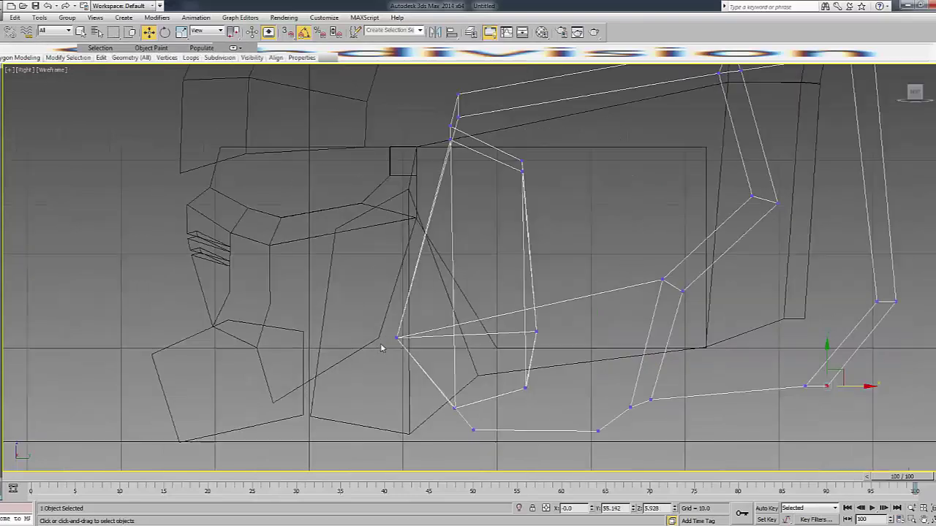
key(F3)
drag(915, 94, 665, 337)
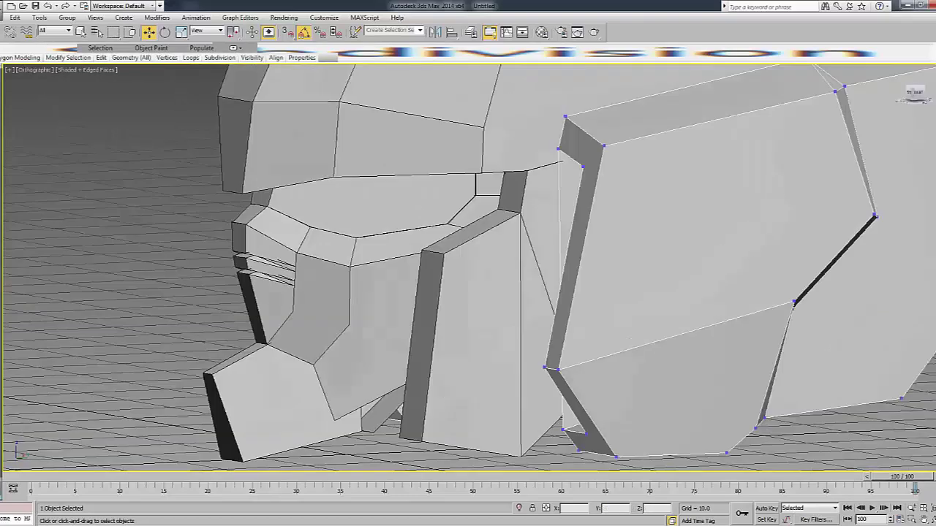
Select a side face of the plate, orbit to the helmet's front, then clear the selection.
scroll(652, 207, down, 3)
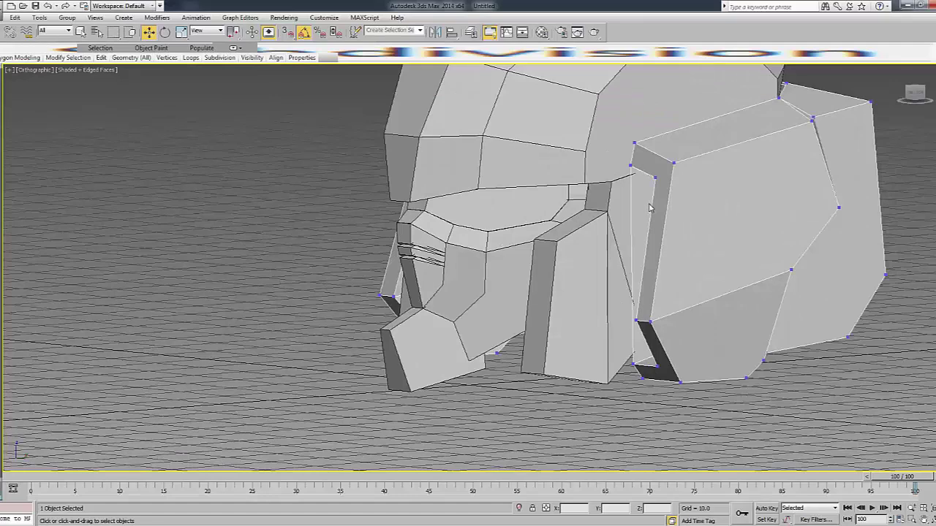
key(4)
click(648, 210)
drag(920, 99, 671, 257)
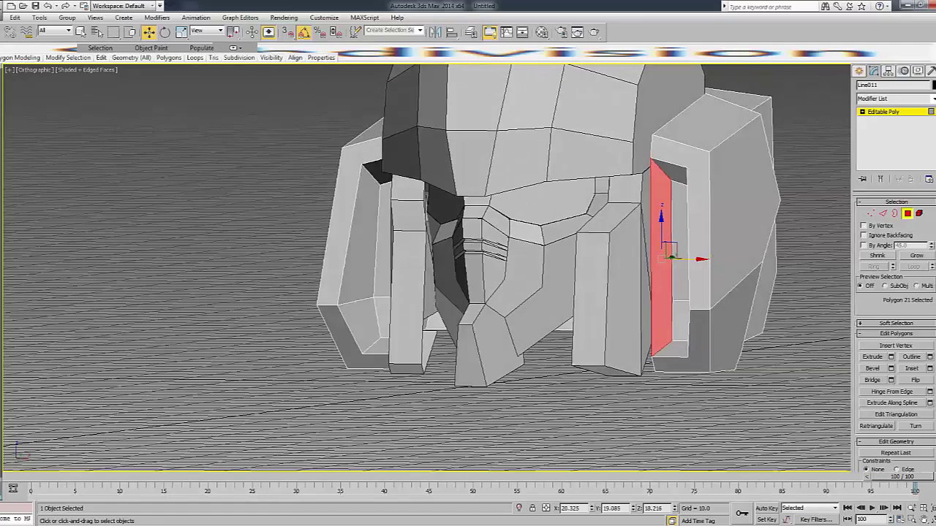
key(4)
click(775, 151)
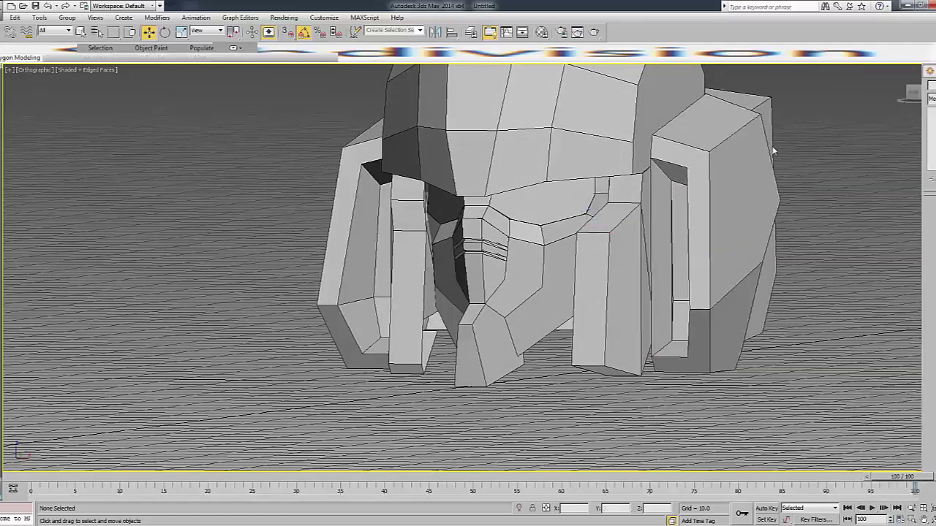
scroll(655, 212, down, 5)
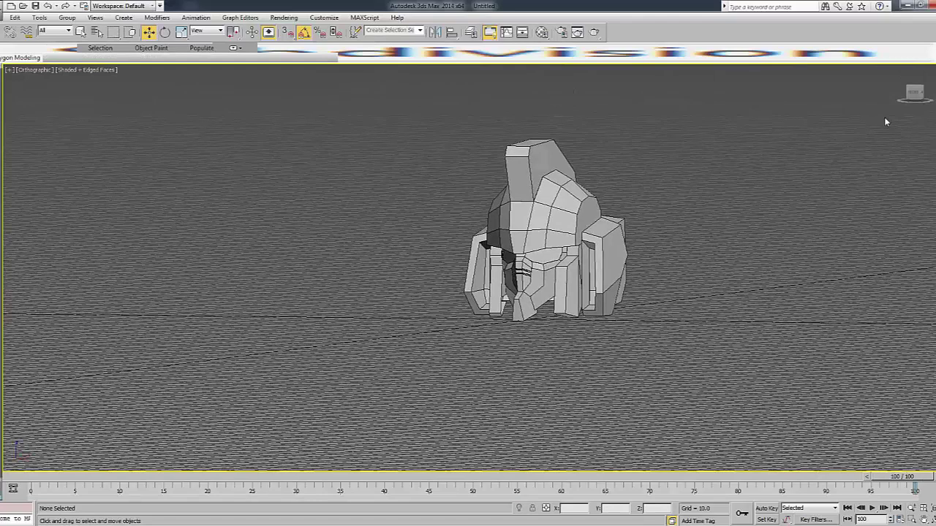
Select the helmet side piece and frame it in a Top wireframe view in Vertex mode.
drag(913, 93, 862, 110)
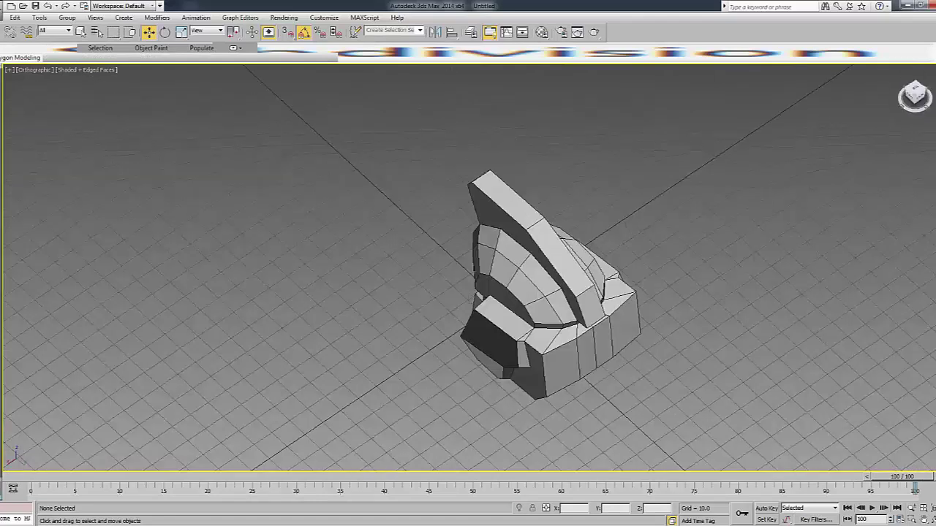
drag(913, 94, 845, 173)
click(631, 336)
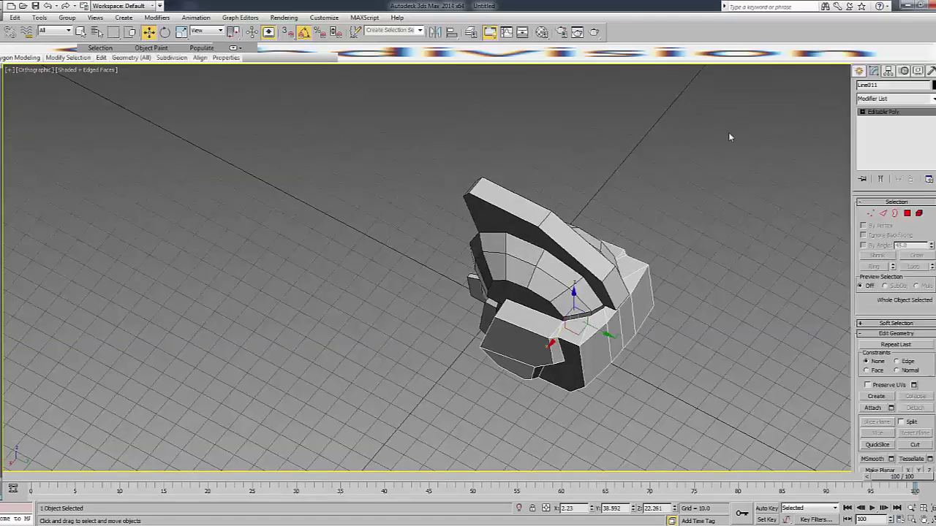
middle_drag(731, 138, 794, 125)
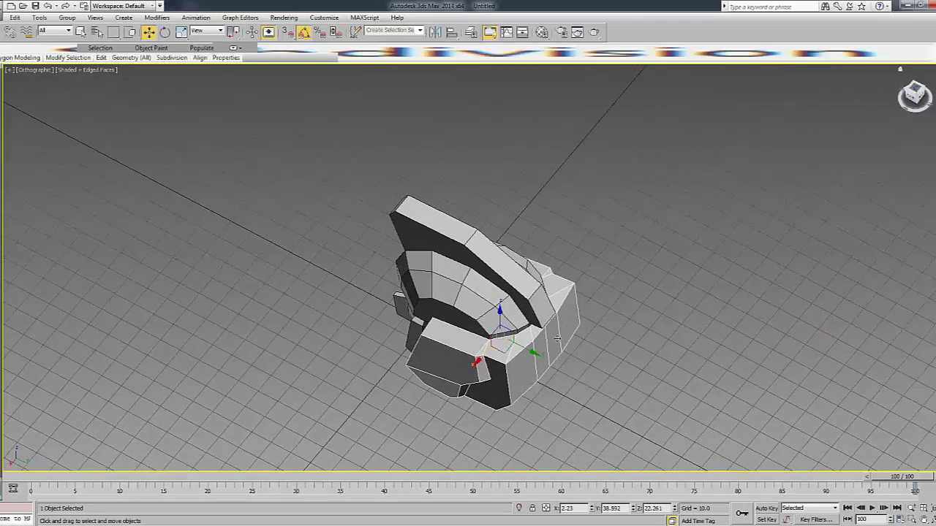
key(t)
key(1)
key(F3)
key(z)
key(F3)
key(F3)
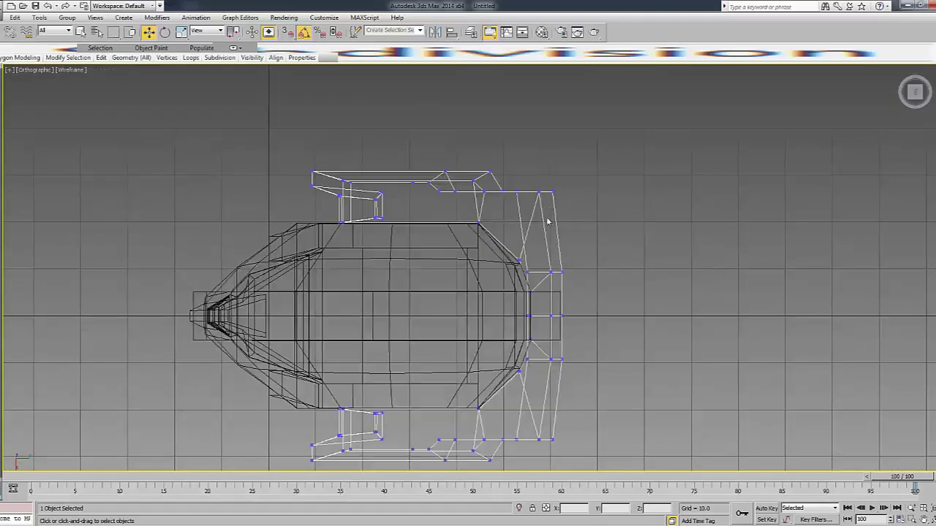
Select the rear bottom vertices and nudge them inward from the top view.
key(F3)
ctrl+drag(534, 460, 536, 458)
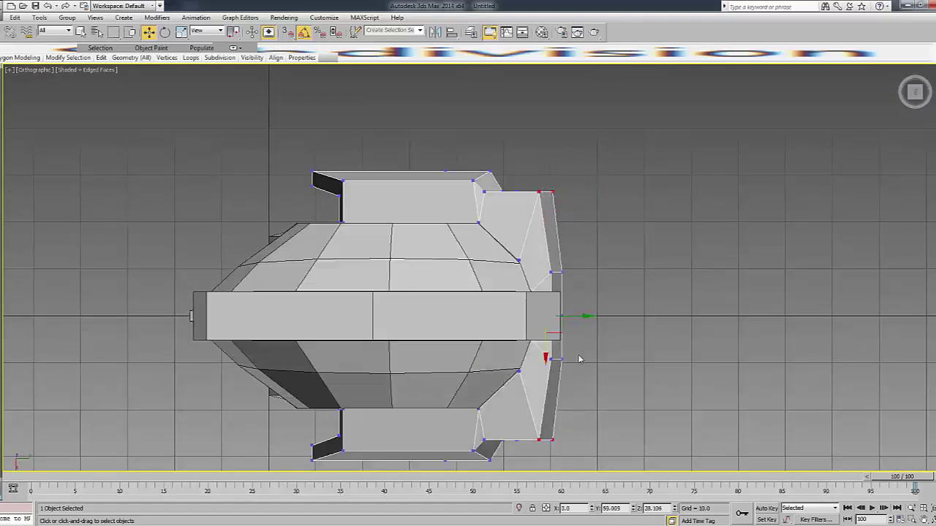
key(F3)
drag(559, 372, 539, 354)
key(F3)
key(w)
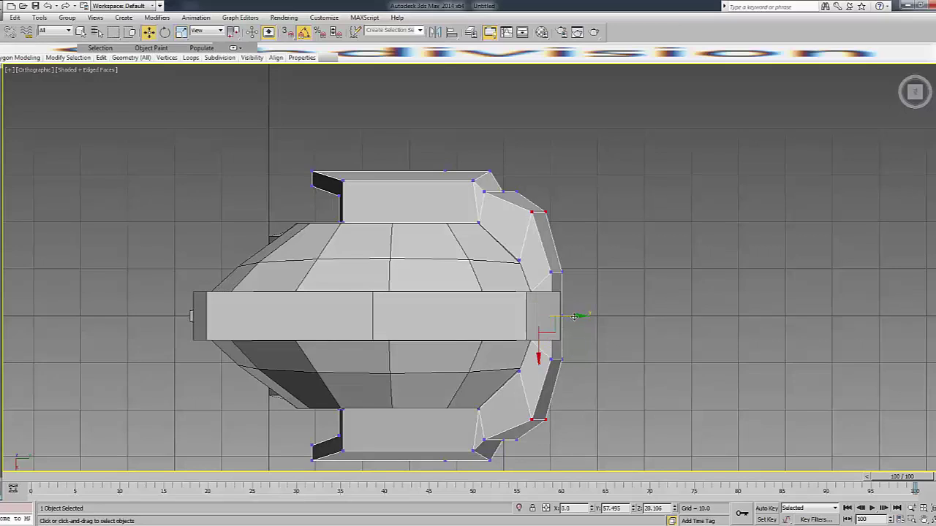
drag(566, 318, 569, 318)
key(F3)
click(520, 230)
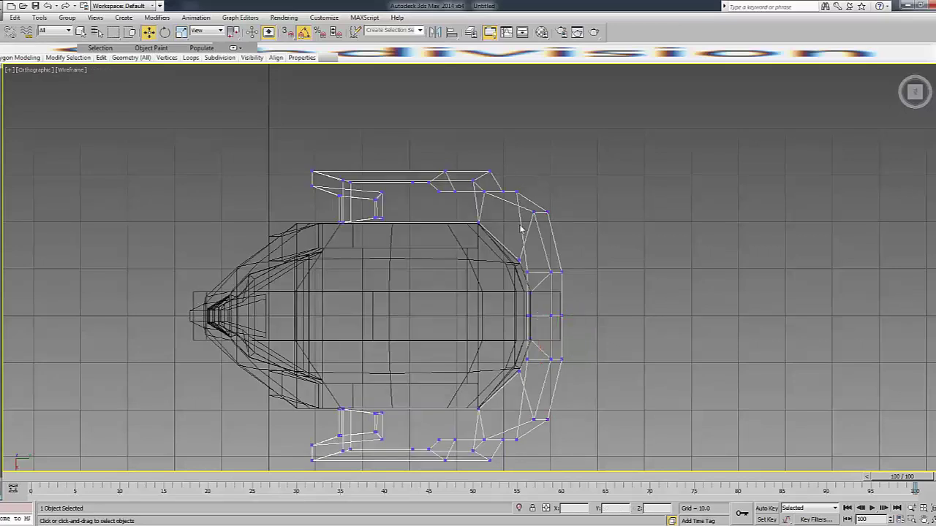
key(F3)
Select the bottom rear corner edge, then pick a top vertex of the side plate.
key(2)
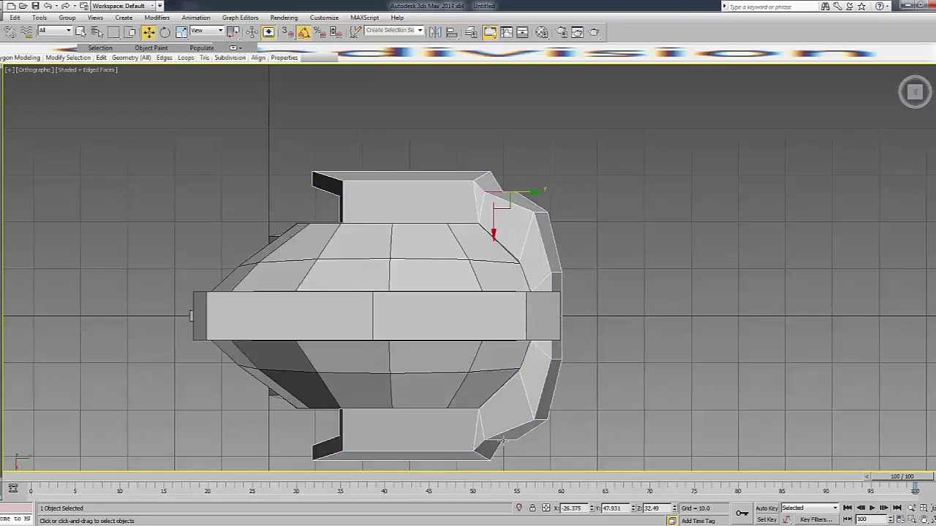
click(503, 440)
key(r)
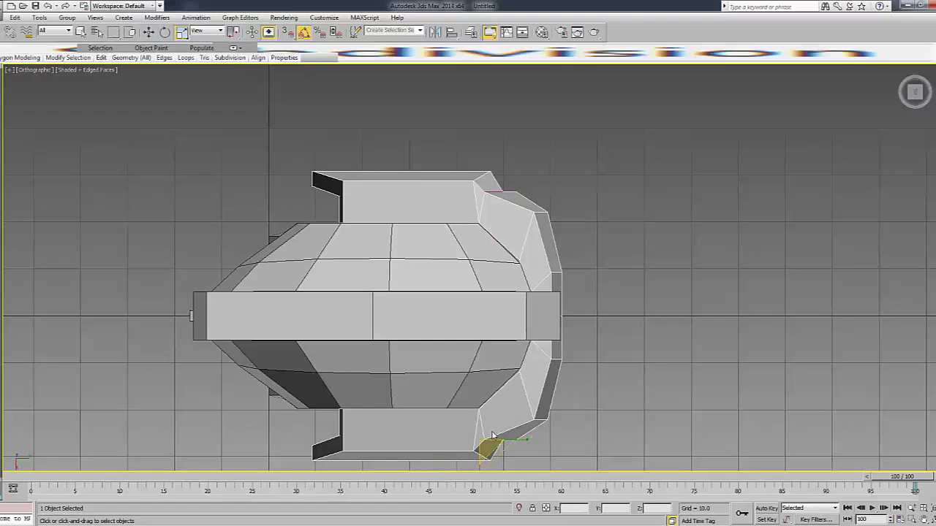
key(F3)
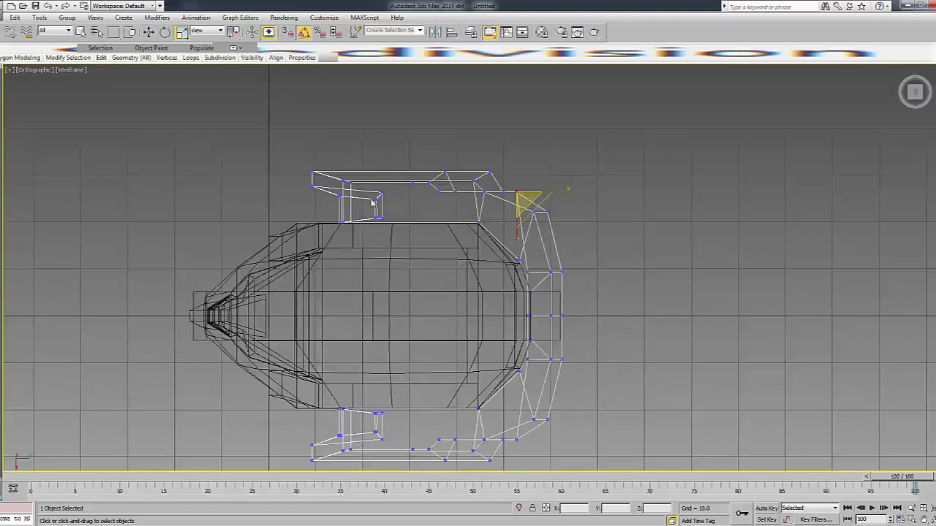
key(F3)
key(F3)
key(F3)
key(F3)
key(1)
click(445, 172)
key(w)
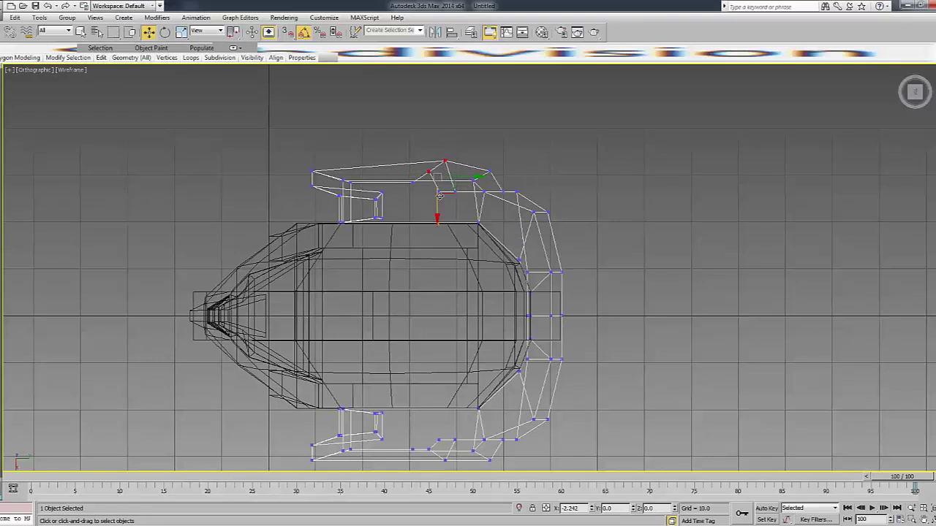
key(F3)
Add the bottom vertex and scale the top and bottom vertices outward to flare the plate.
middle_drag(466, 460, 493, 384)
key(F3)
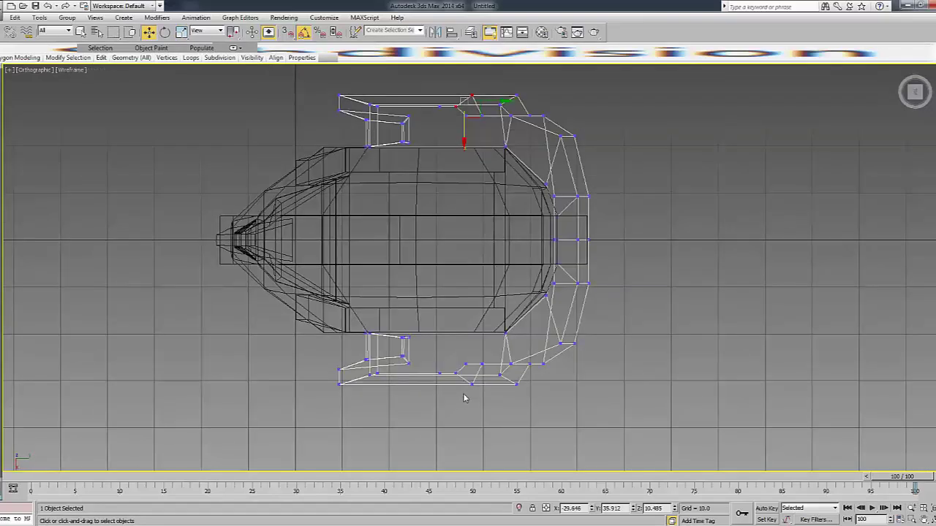
ctrl+click(471, 383)
key(r)
drag(476, 298, 468, 293)
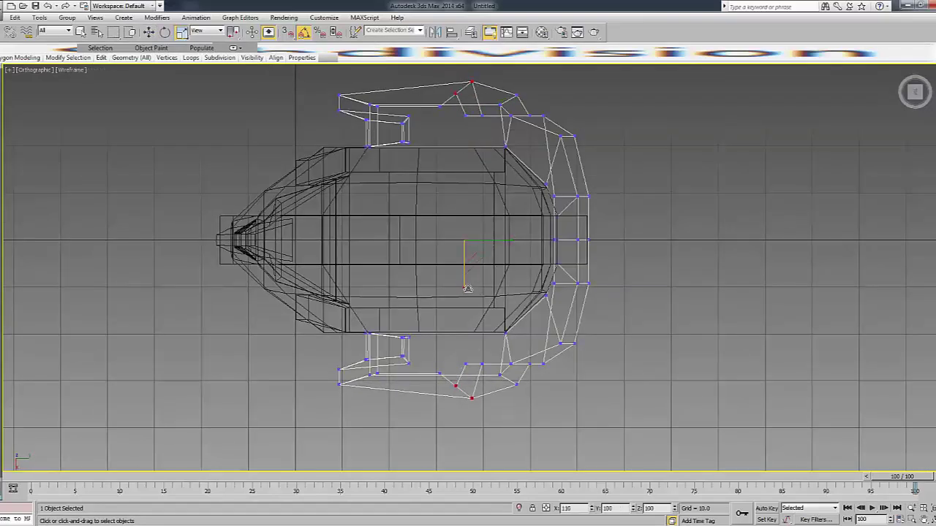
key(f)
key(F3)
scroll(581, 245, up, 1)
scroll(602, 220, up, 1)
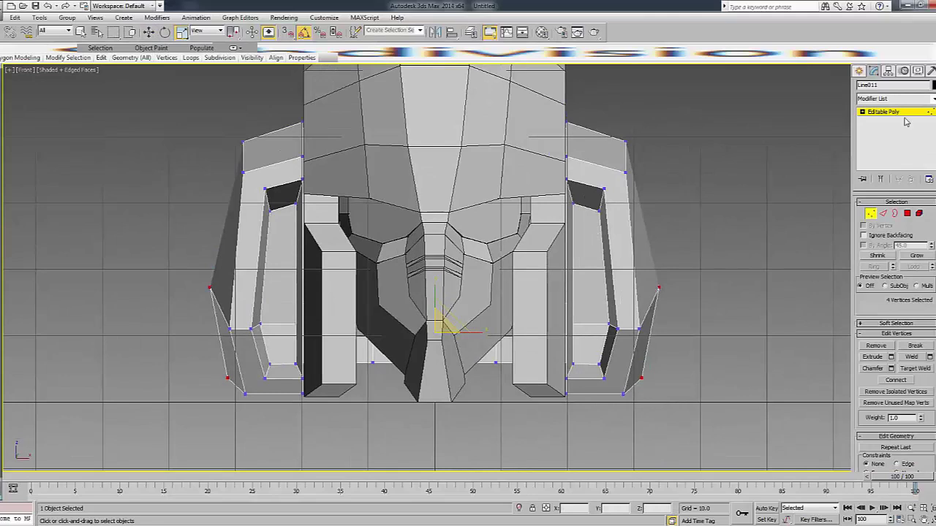
alt+middle_drag(791, 115, 858, 92)
alt+middle_drag(731, 212, 714, 234)
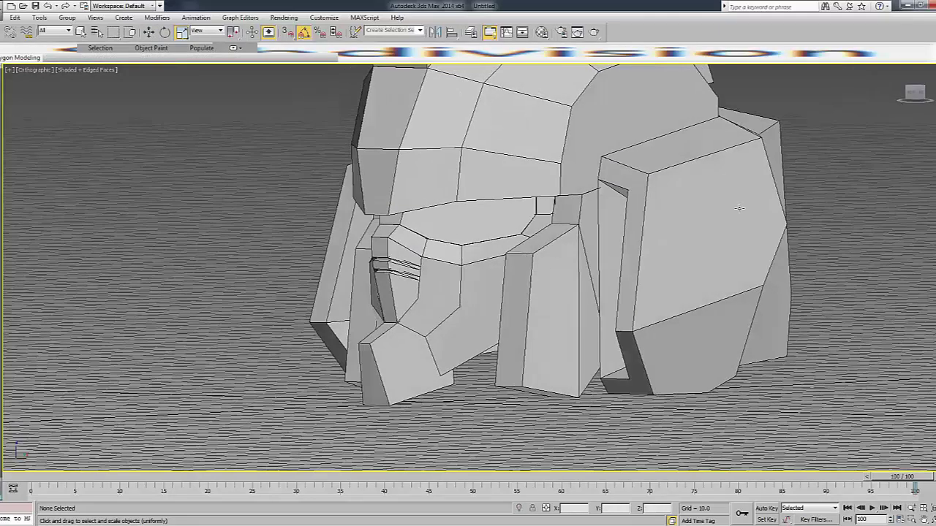
click(714, 234)
key(F3)
key(F3)
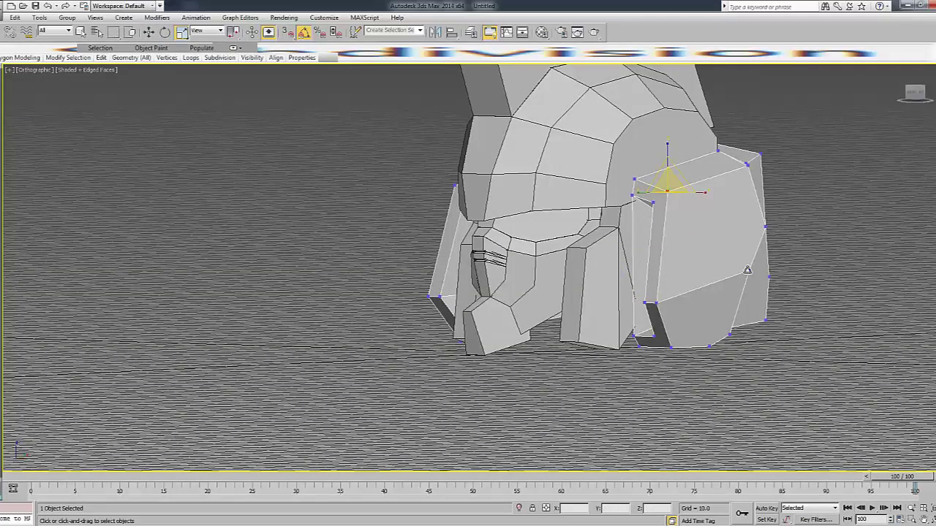
drag(911, 108, 930, 110)
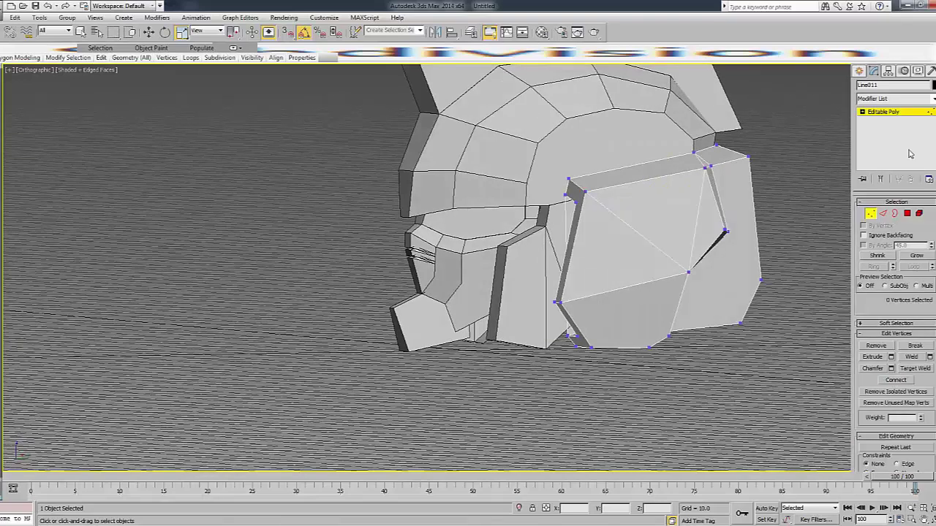
click(902, 112)
click(818, 143)
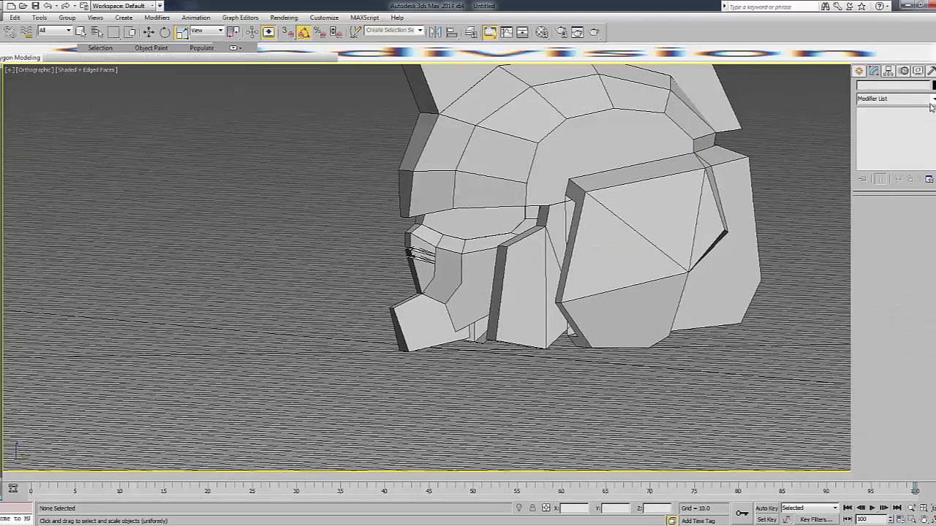
drag(914, 95, 878, 103)
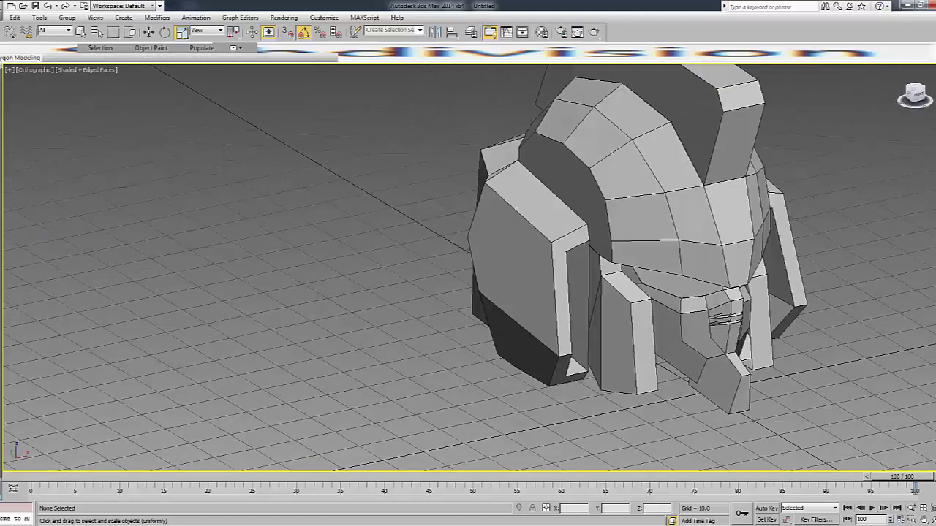
click(559, 252)
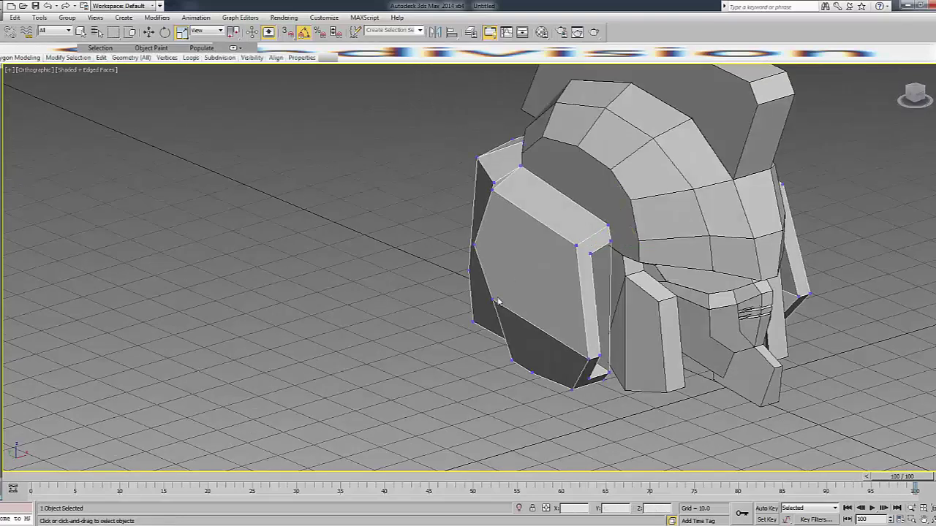
ctrl+click(575, 246)
ctrl+click(492, 190)
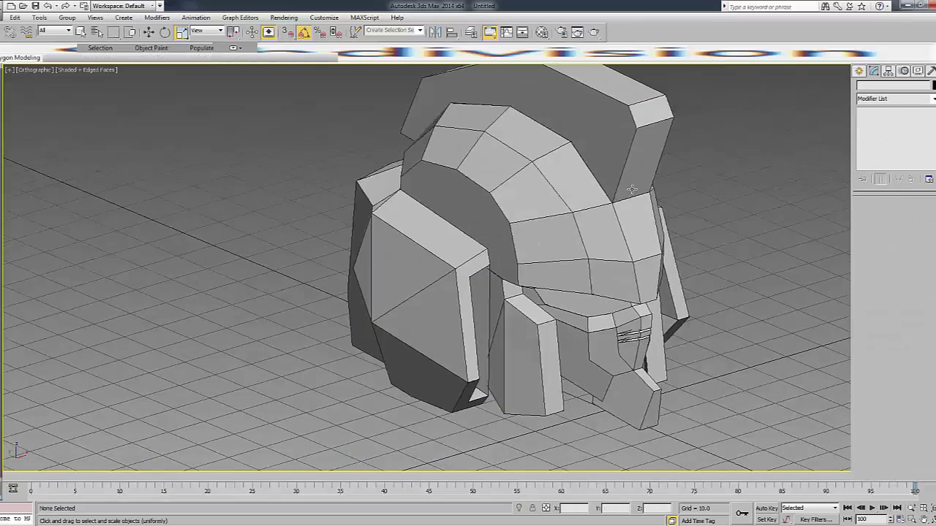
Start the Line shape tool and switch to a zoomed-in Right wireframe view.
key(f)
scroll(789, 161, down, 4)
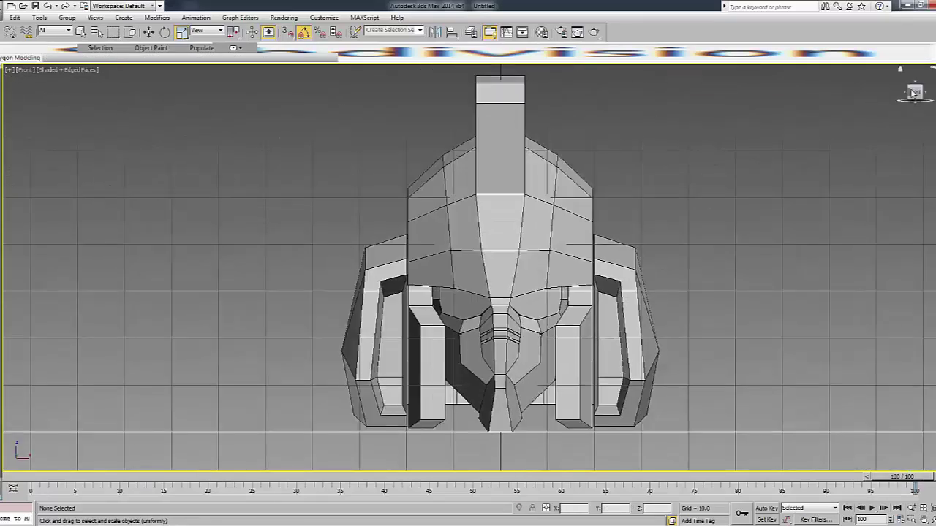
click(888, 87)
click(877, 146)
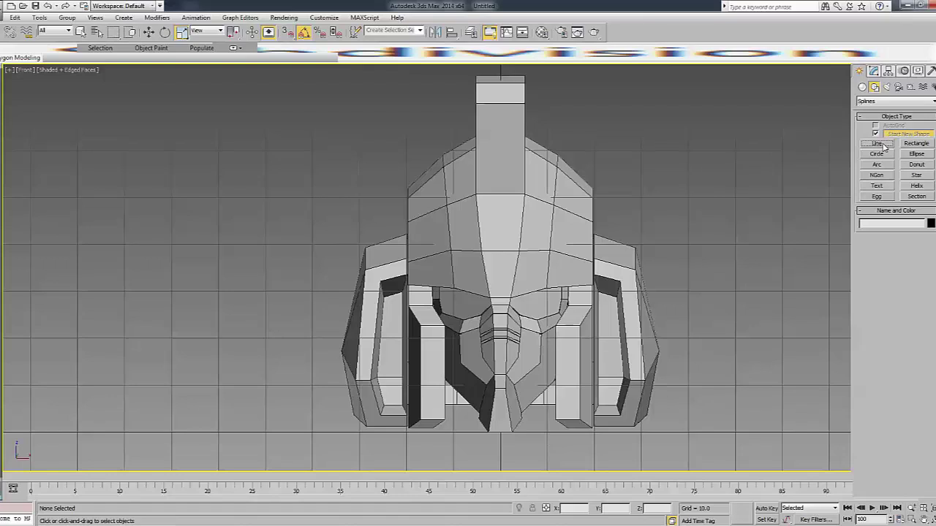
alt+middle_drag(439, 178, 560, 179)
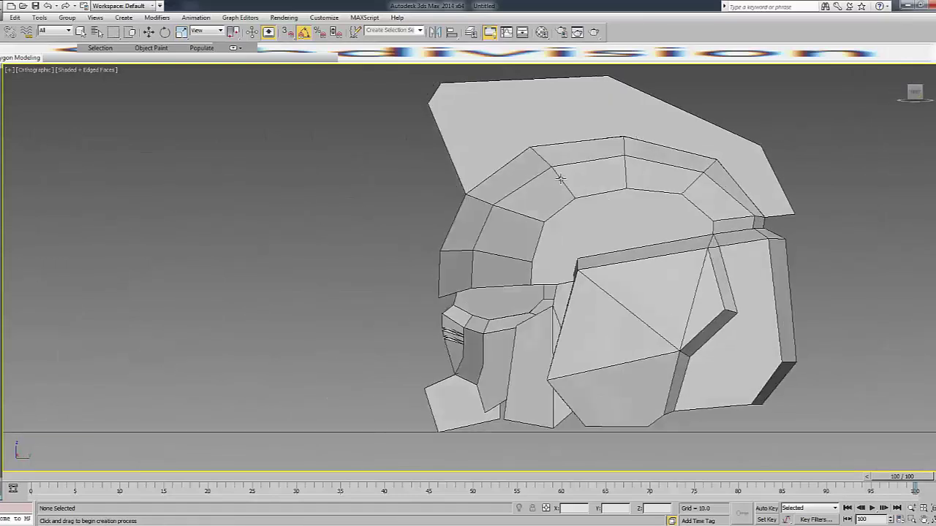
click(46, 70)
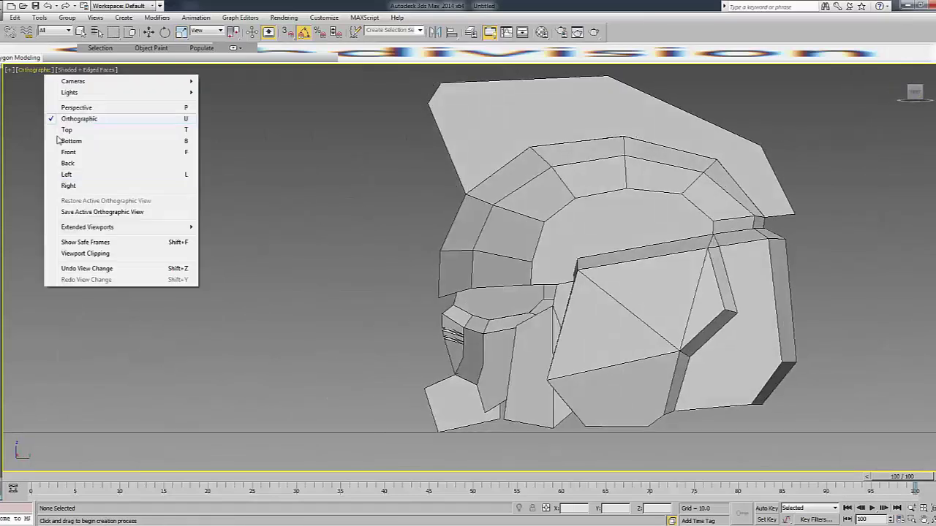
click(83, 190)
scroll(384, 158, up, 1)
scroll(453, 282, up, 2)
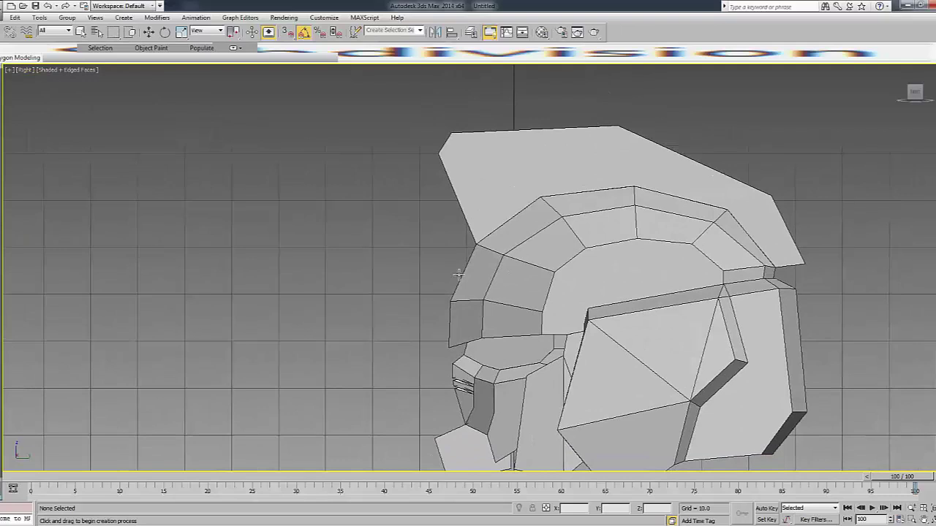
scroll(453, 282, up, 2)
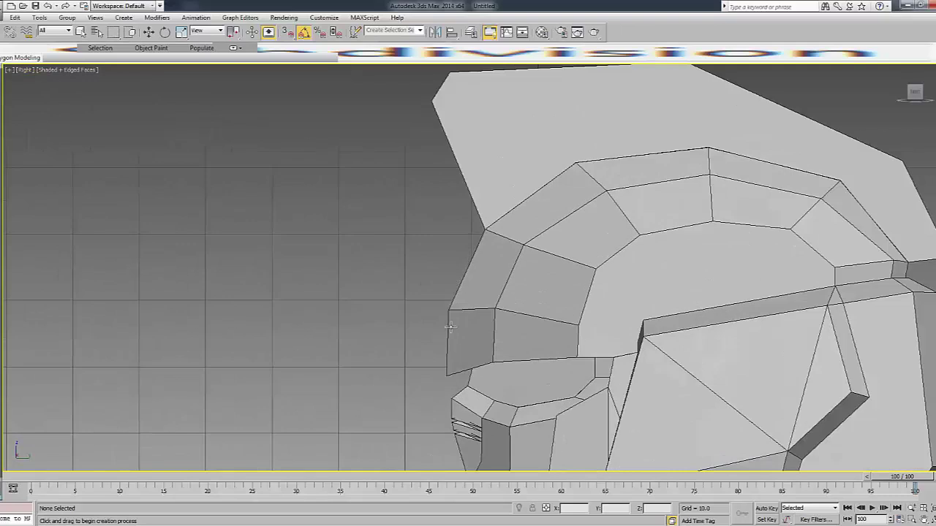
key(F3)
Trace a closed six-point fin outline beside the helmet's forehead.
click(446, 376)
click(381, 323)
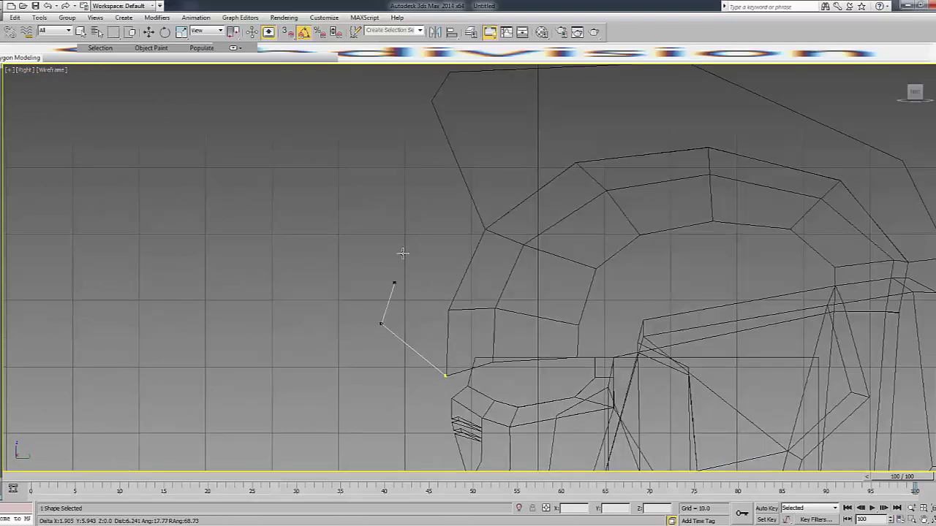
click(397, 208)
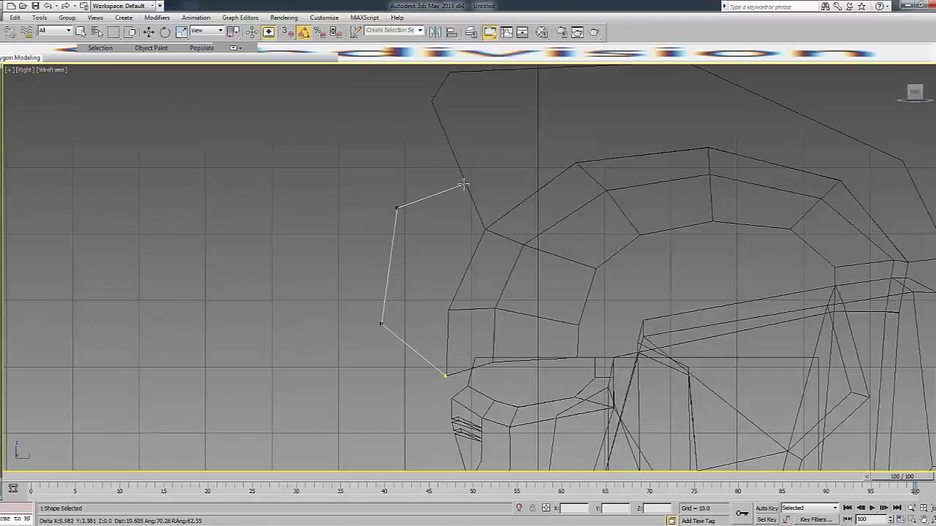
click(466, 187)
click(484, 229)
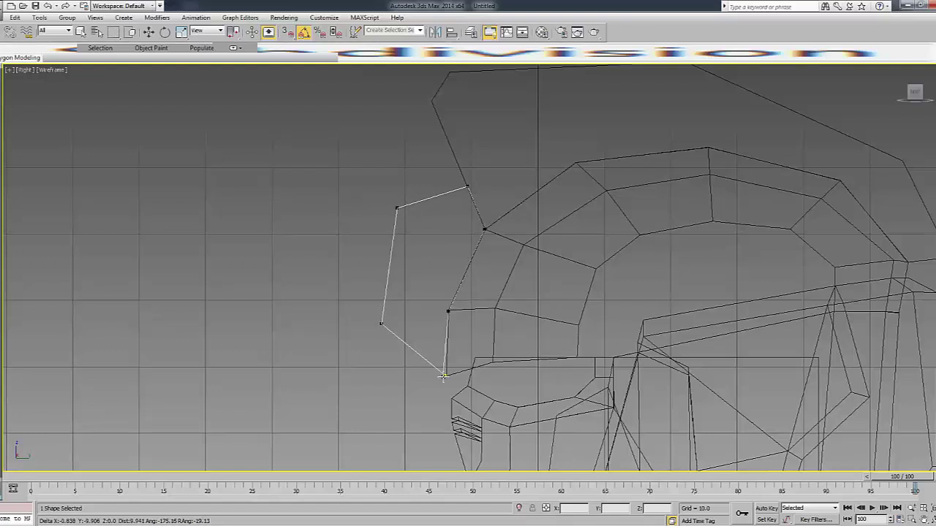
click(448, 312)
right_click(454, 313)
Convert the fin outline to an Editable Poly and shift it sideways along X.
key(w)
key(f)
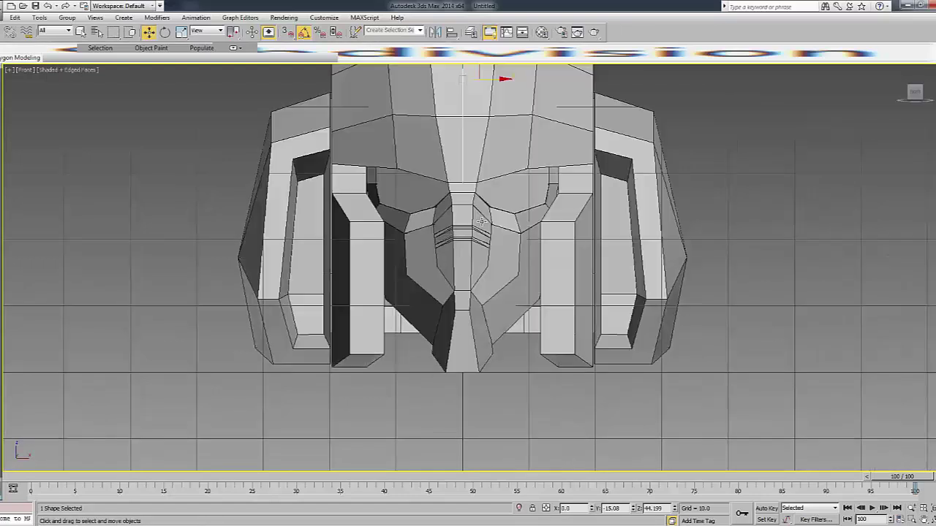
middle_drag(458, 359, 449, 442)
right_click(448, 227)
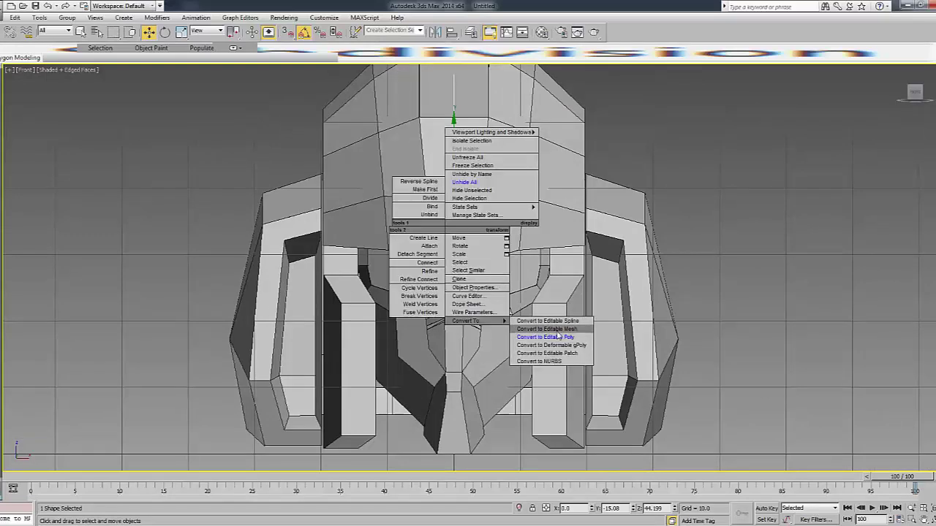
click(548, 335)
middle_drag(500, 209, 497, 312)
drag(489, 261, 520, 261)
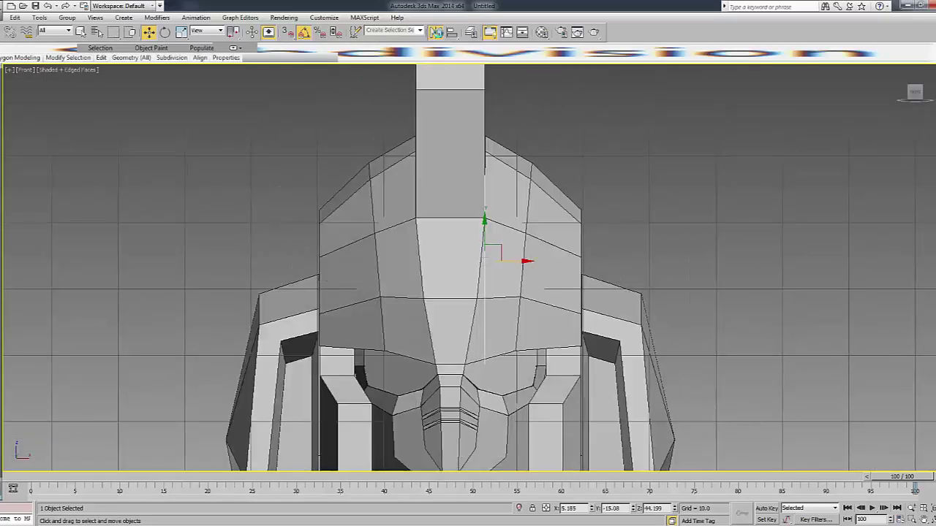
Set the fin's X position to -5.185.
click(435, 32)
click(434, 334)
double_click(568, 508)
text(-5.185)
key(Return)
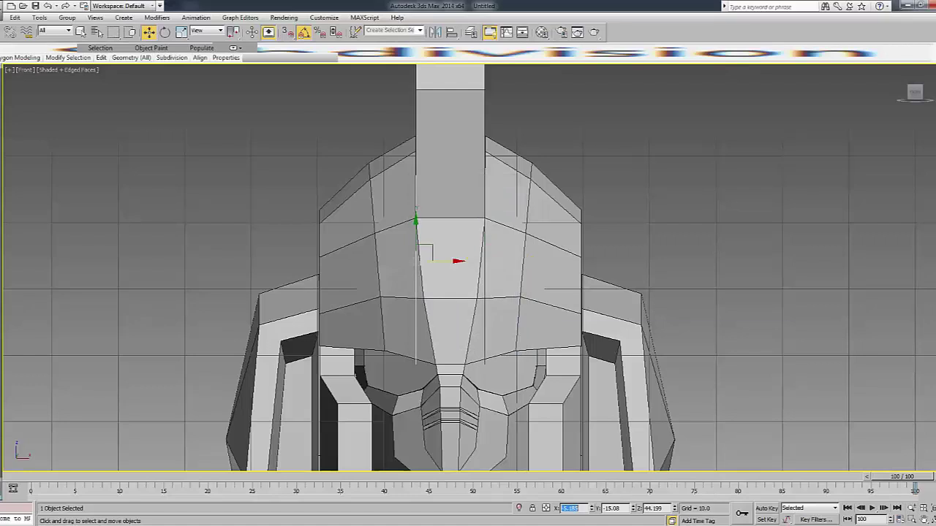
Bridge the fin's open borders to close it into a solid block.
drag(915, 97, 605, 239)
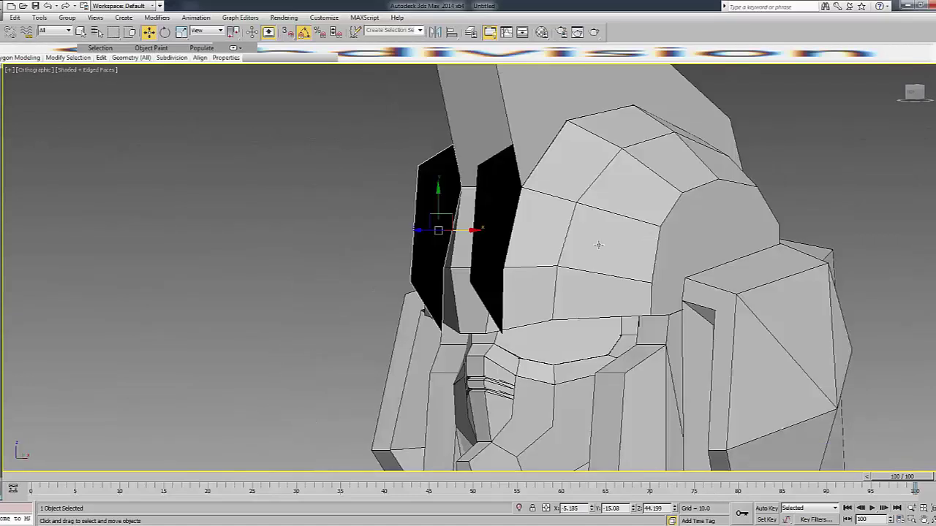
key(m)
key(m)
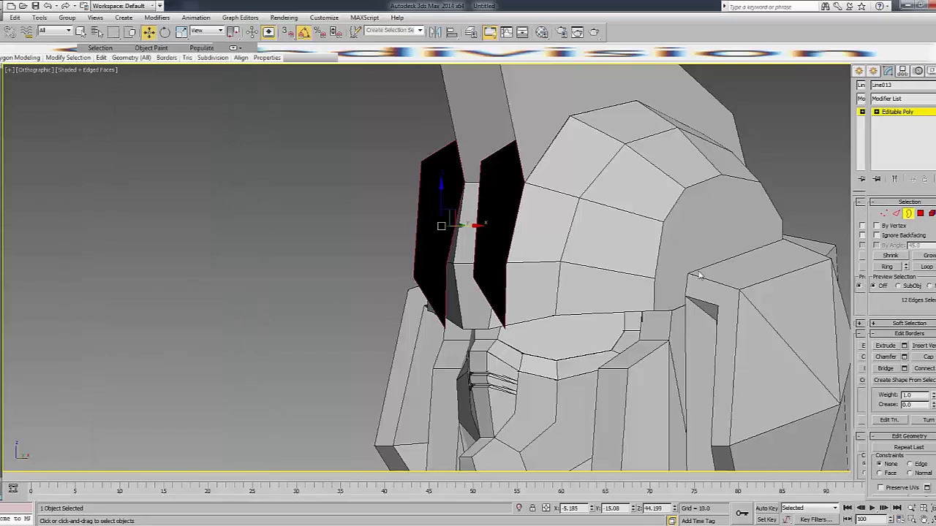
click(872, 369)
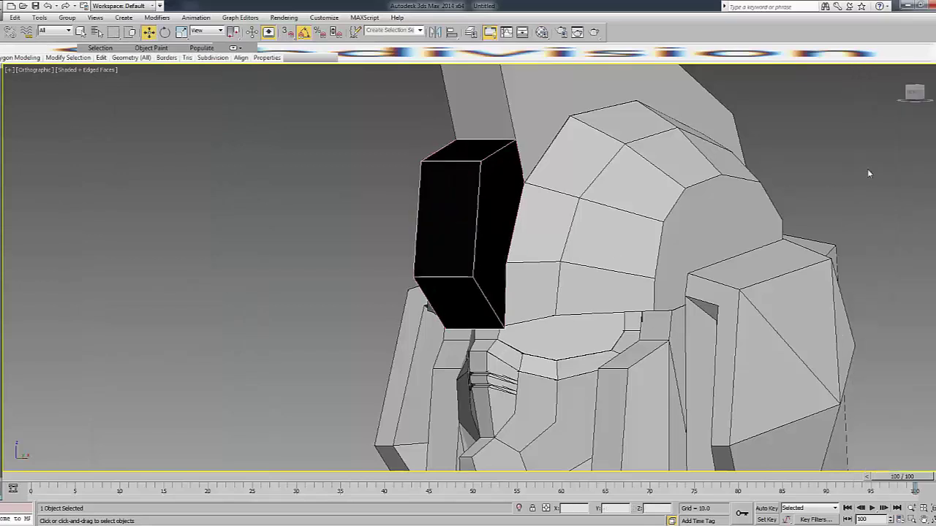
click(909, 113)
Center the fin's pivot on the object and assign it the grey 01 - Default material.
key(m)
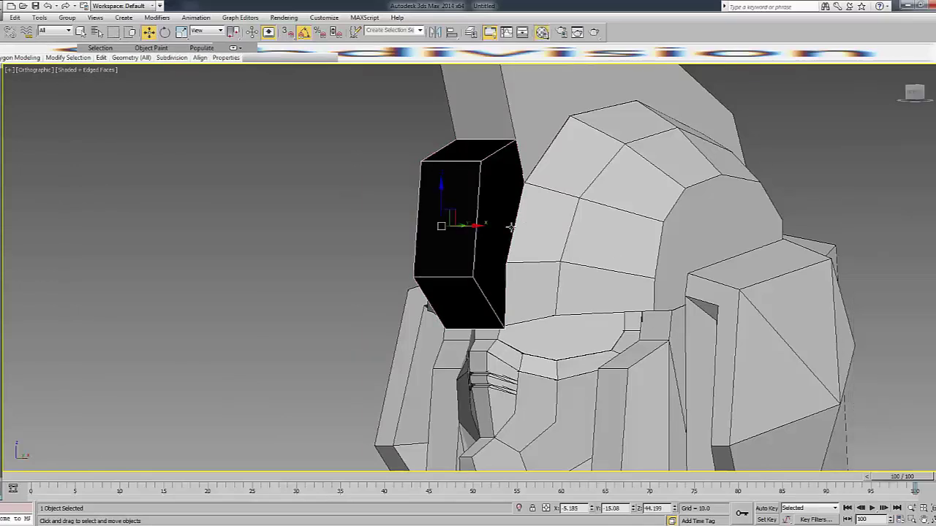
click(888, 70)
click(896, 134)
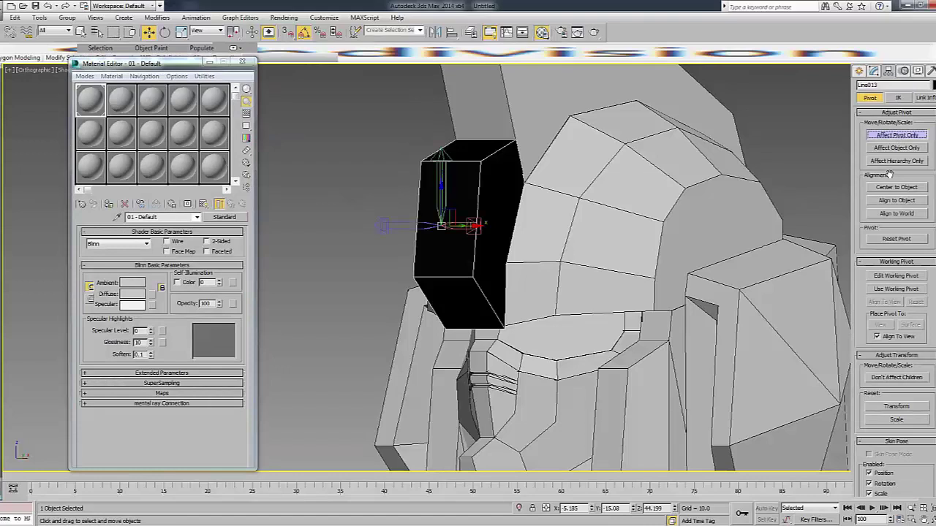
click(896, 187)
click(896, 134)
click(108, 204)
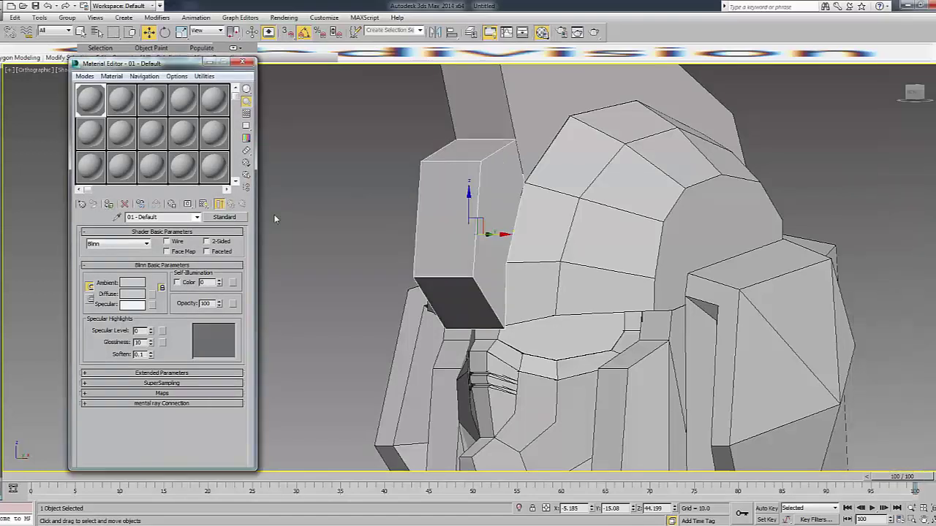
key(m)
key(f)
scroll(470, 222, down, 1)
Scale the front crest polygon narrower.
middle_drag(470, 221, 462, 343)
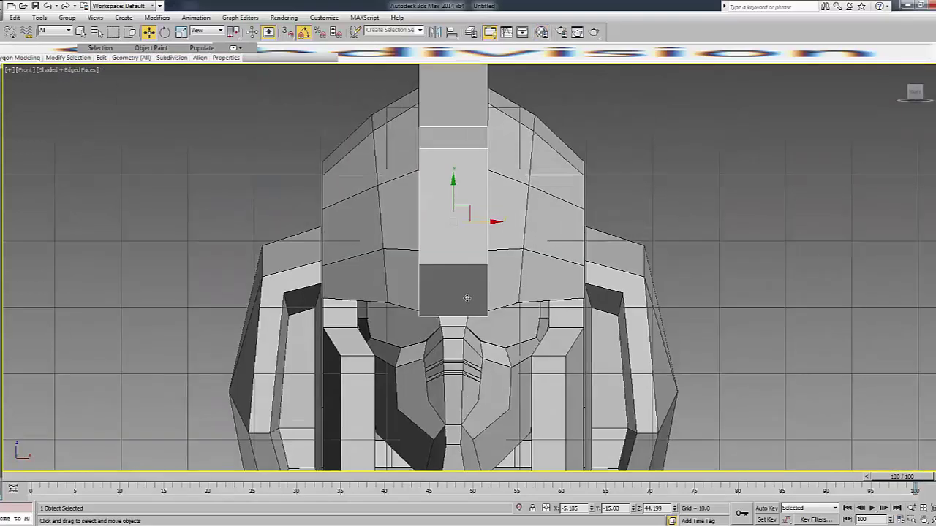
key(4)
click(455, 288)
key(r)
drag(483, 288, 459, 287)
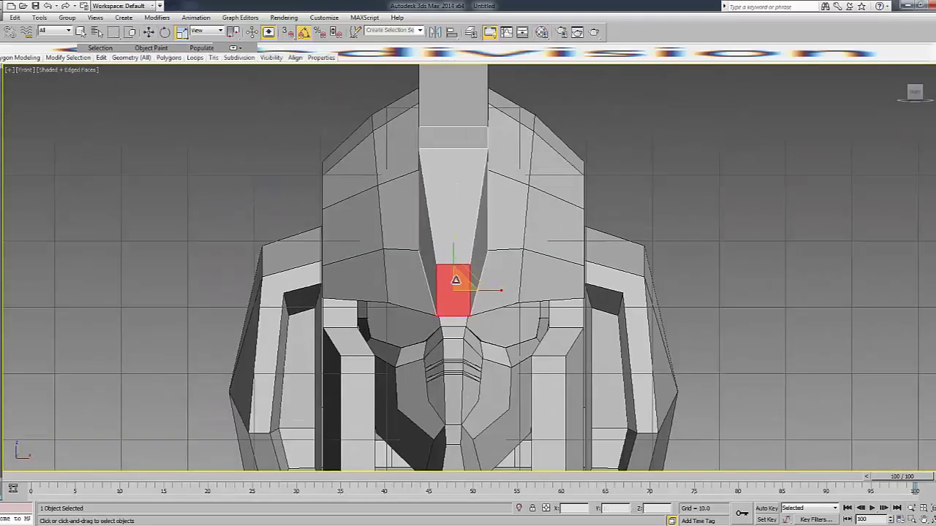
Select the crest's top edge and scale it narrower.
key(2)
click(455, 263)
click(459, 148)
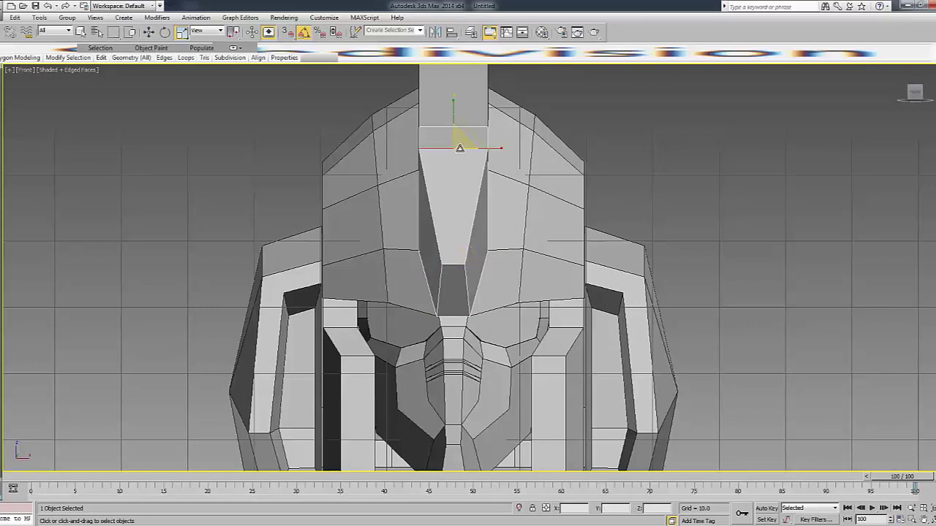
mouse_move(480, 147)
mouse_down()
mouse_move(465, 137)
mouse_move(462, 181)
mouse_up()
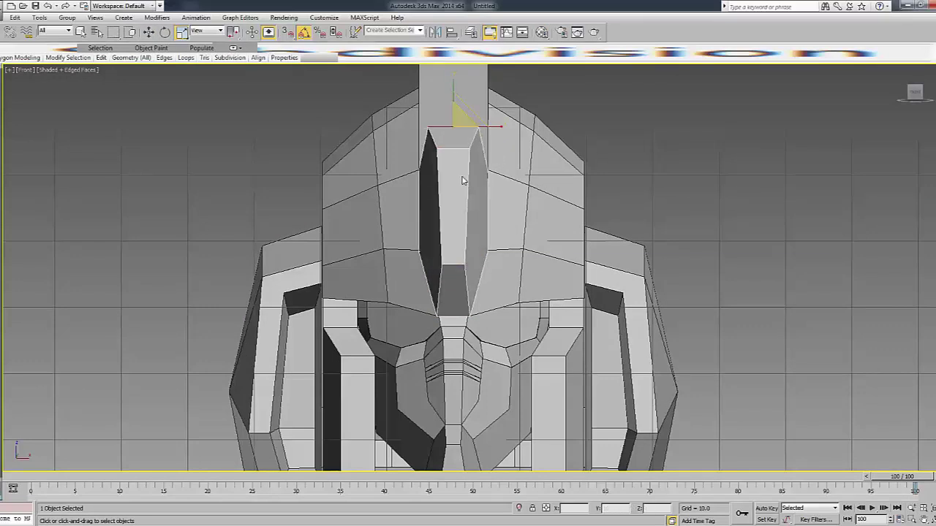
Scale the crest edges to taper the groove, then deselect the helmet.
key(4)
key(2)
click(456, 147)
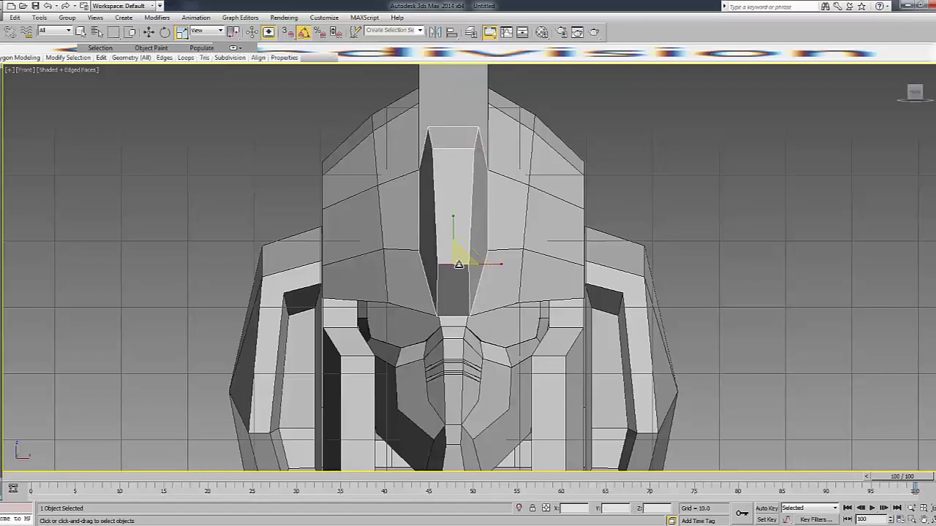
drag(476, 264, 483, 251)
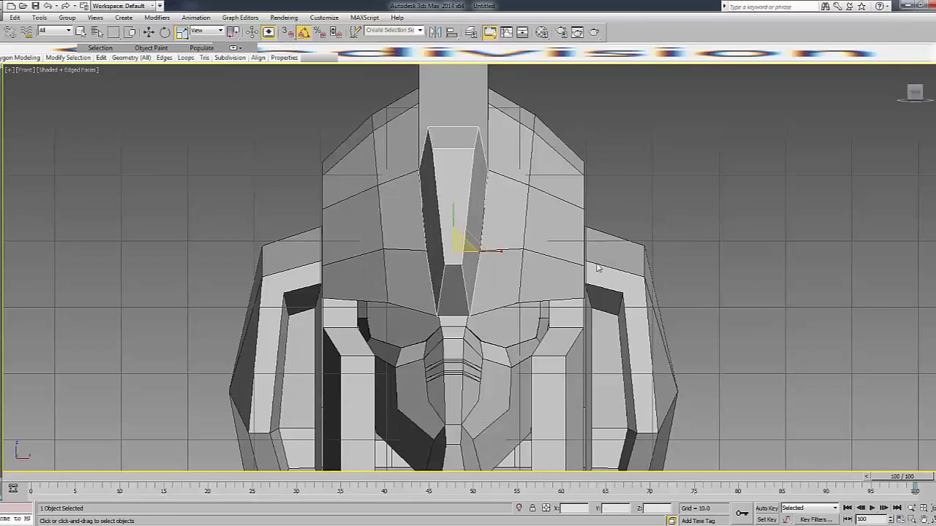
scroll(786, 192, down, 2)
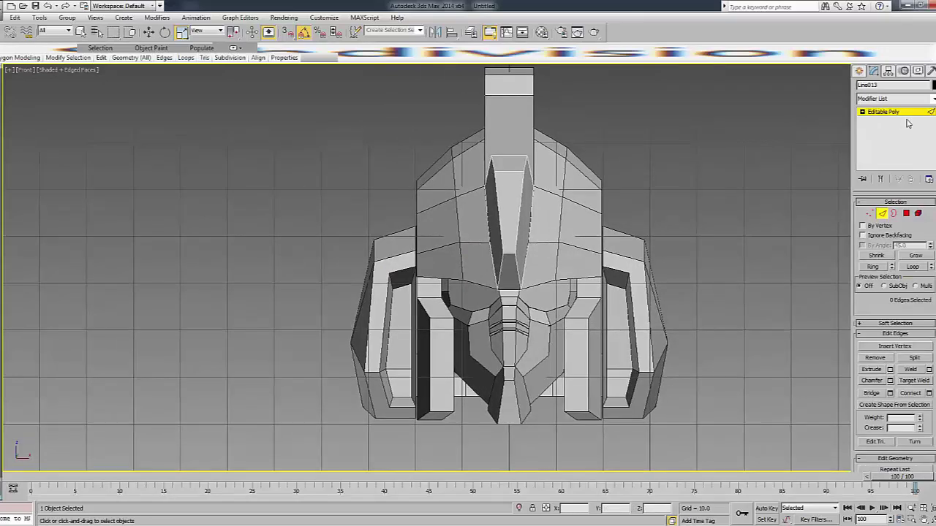
click(839, 116)
Inspect the helmet, frame it in the front view, and start a Line shape.
scroll(716, 158, down, 2)
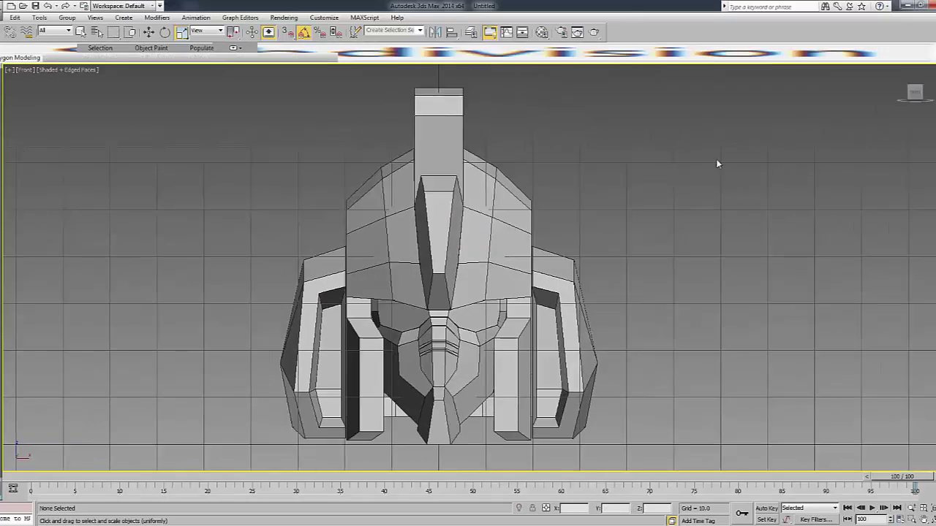
mouse_move(468, 292)
alt+middle_down()
mouse_move(600, 263)
mouse_move(724, 263)
alt+middle_up()
alt+middle_drag(614, 234, 614, 234)
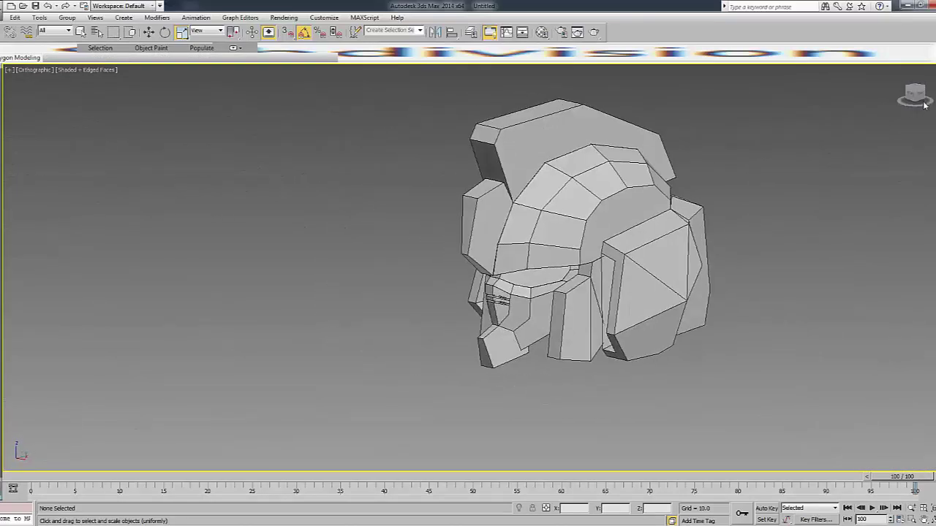
key(g)
key(f)
scroll(614, 238, down, 5)
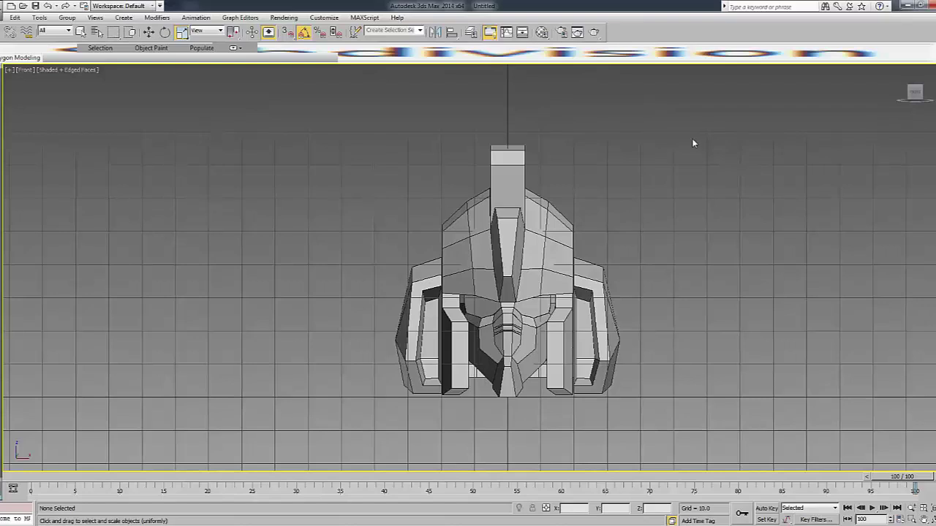
click(874, 87)
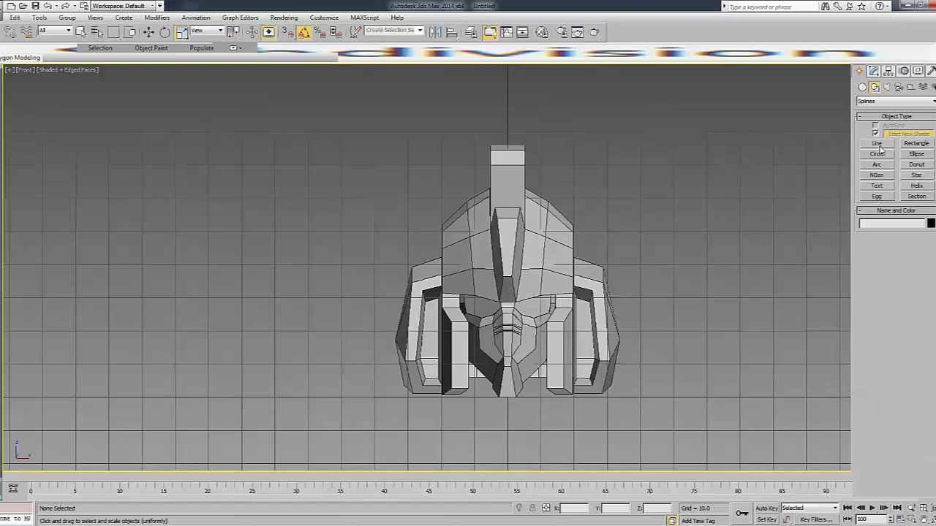
click(877, 143)
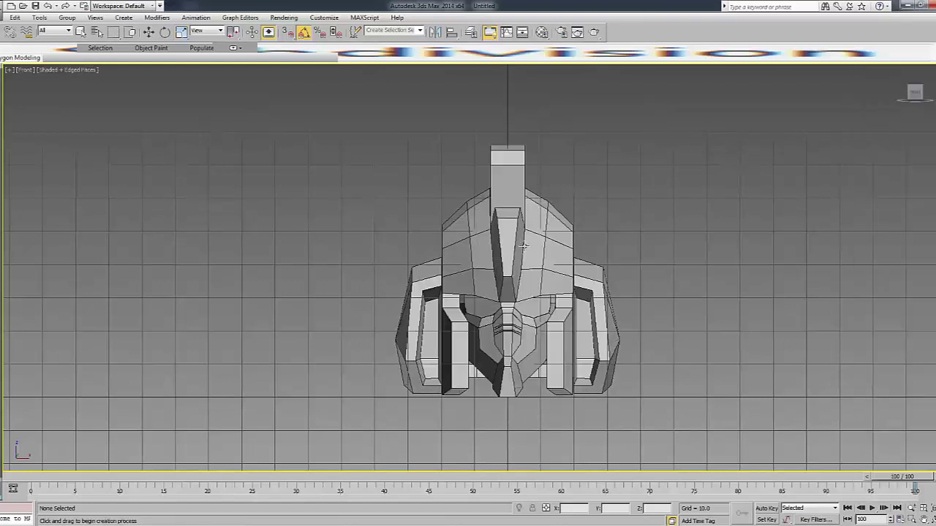
scroll(524, 246, up, 5)
scroll(518, 248, down, 3)
Draw a closed triangular blade outline reaching up and right from the helmet.
click(513, 269)
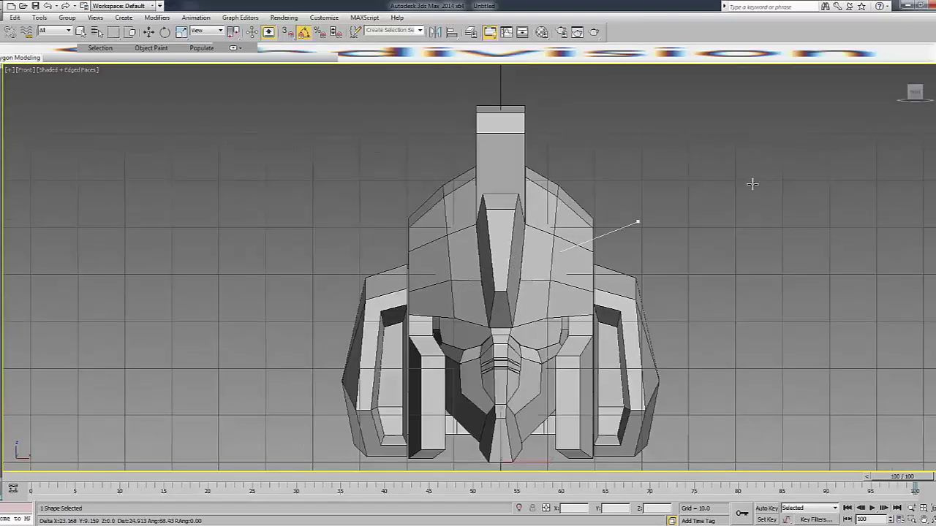
key(F3)
click(819, 83)
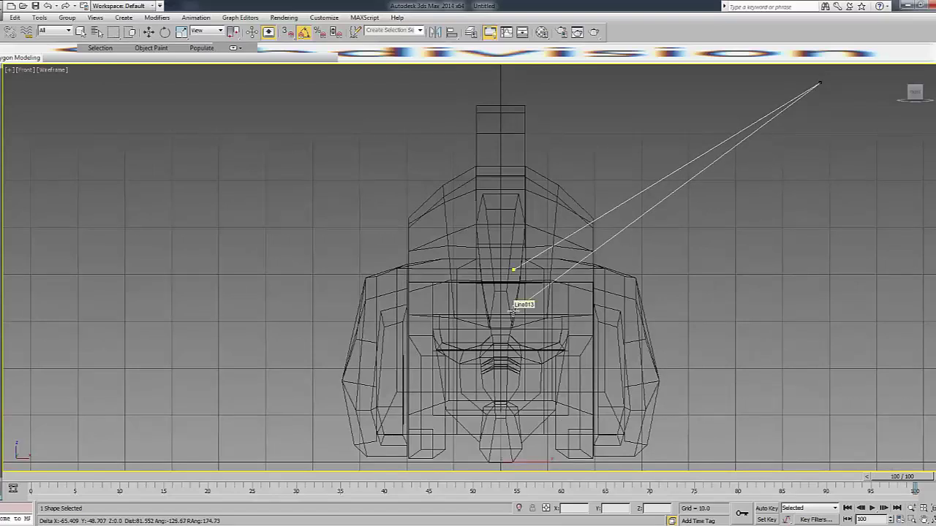
click(513, 309)
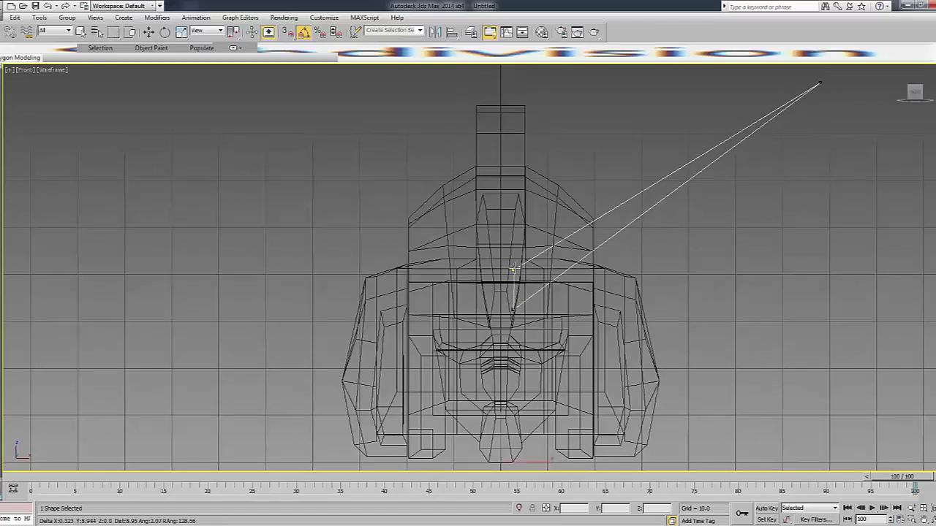
click(513, 270)
key(Return)
right_click(509, 283)
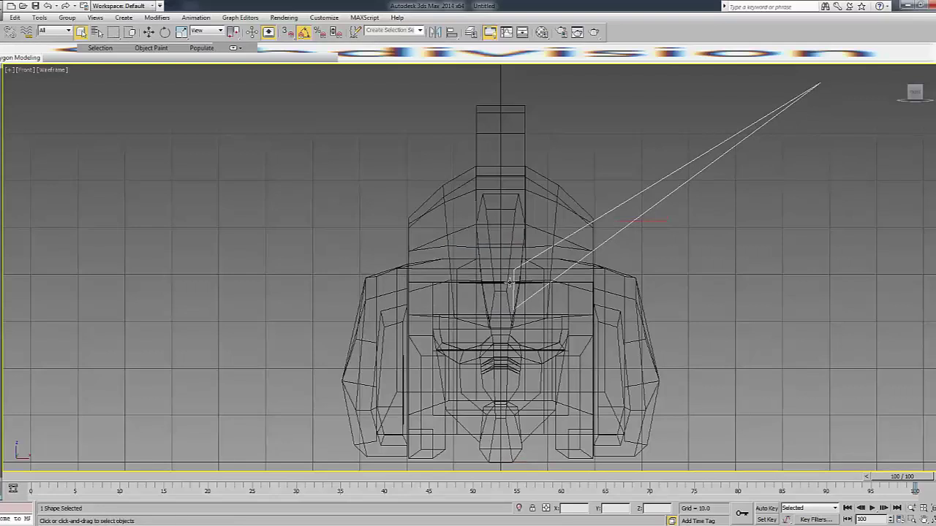
Pull the outline's far corner vertex closer to the helmet.
key(w)
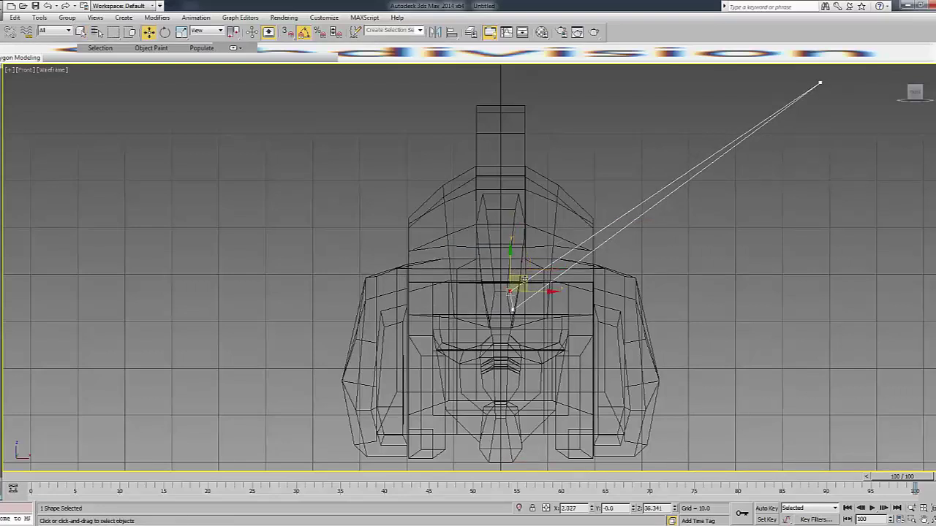
key(F3)
scroll(570, 284, down, 2)
key(F3)
drag(721, 111, 804, 188)
drag(759, 128, 688, 156)
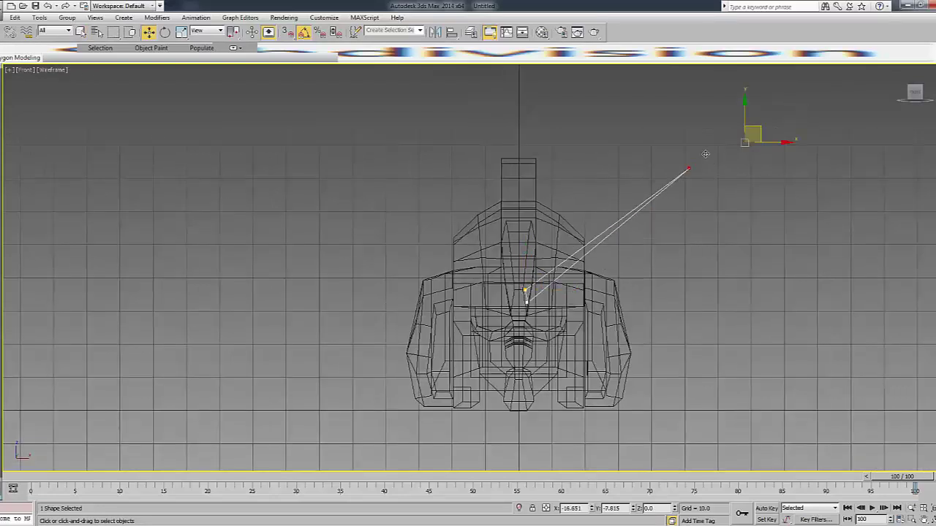
key(F3)
Convert the blade outline to Editable Poly and slide it onto the helmet's side in Right view.
right_click(622, 218)
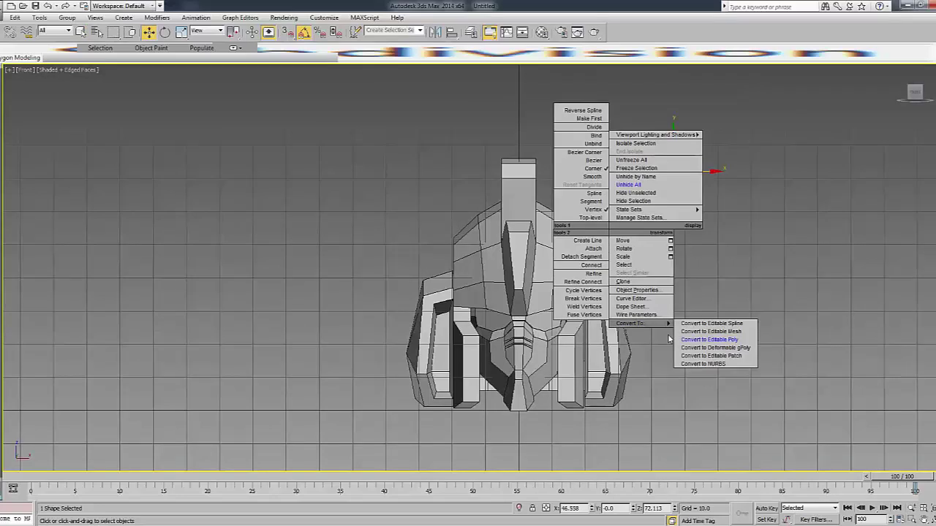
click(713, 343)
click(928, 95)
key(F3)
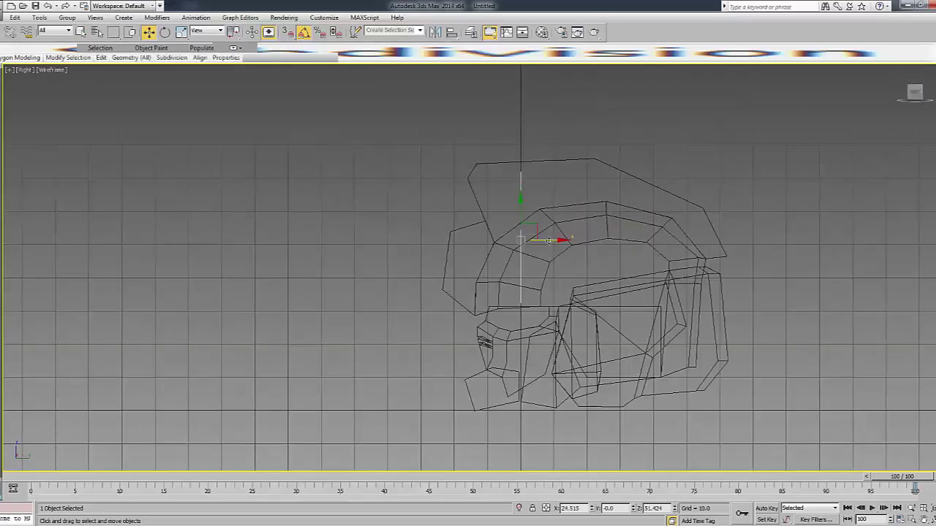
drag(496, 241, 441, 241)
key(F3)
Raise the blade above the helmet and switch to vertex editing.
drag(906, 112, 869, 128)
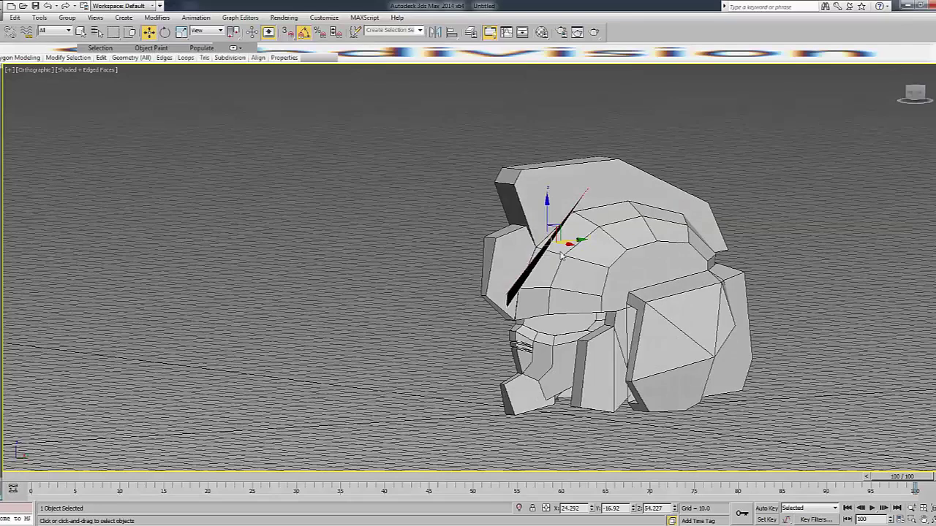
scroll(561, 254, up, 2)
drag(545, 213, 544, 179)
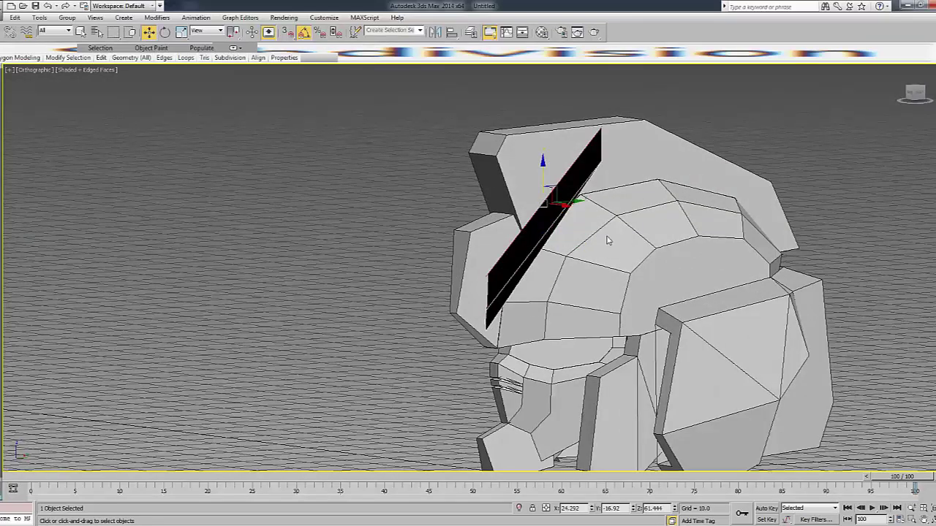
key(1)
key(F3)
key(F3)
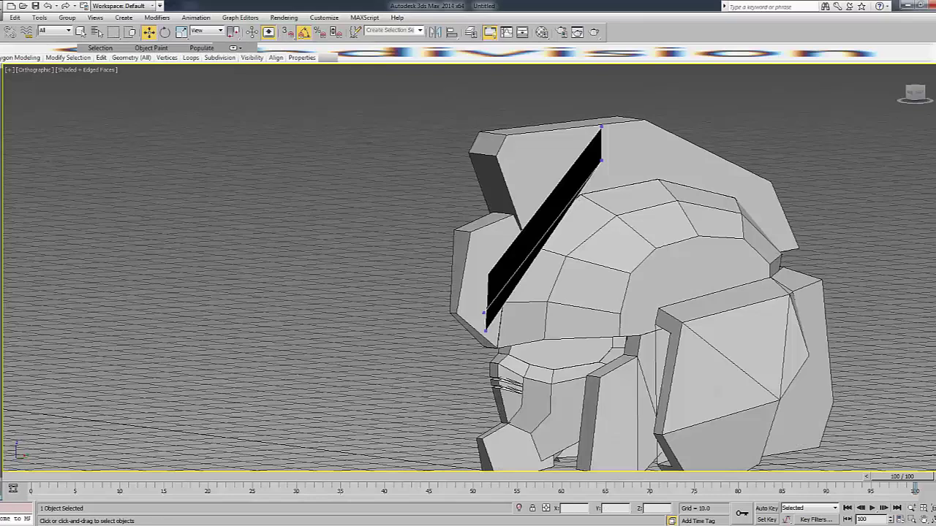
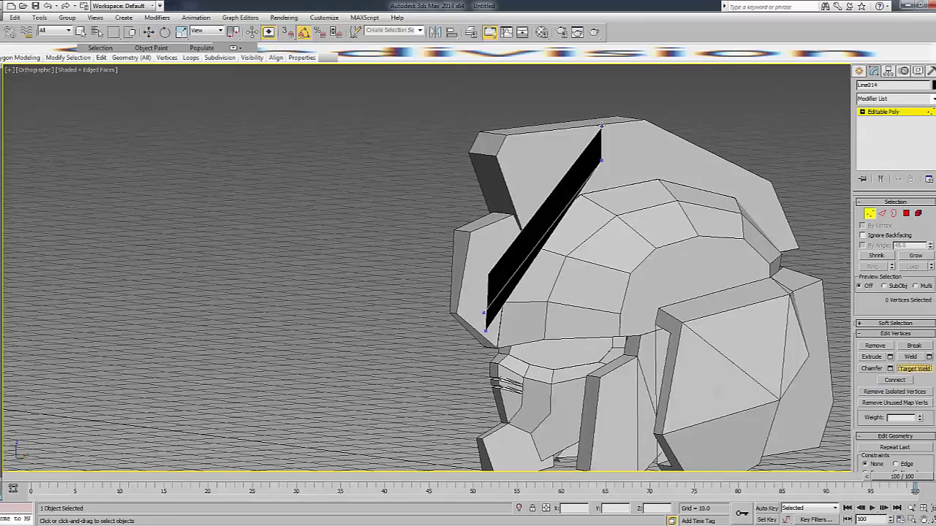
Weld the plane's top vertex to its neighbour and raise the lower vertex.
click(601, 160)
key(w)
click(483, 313)
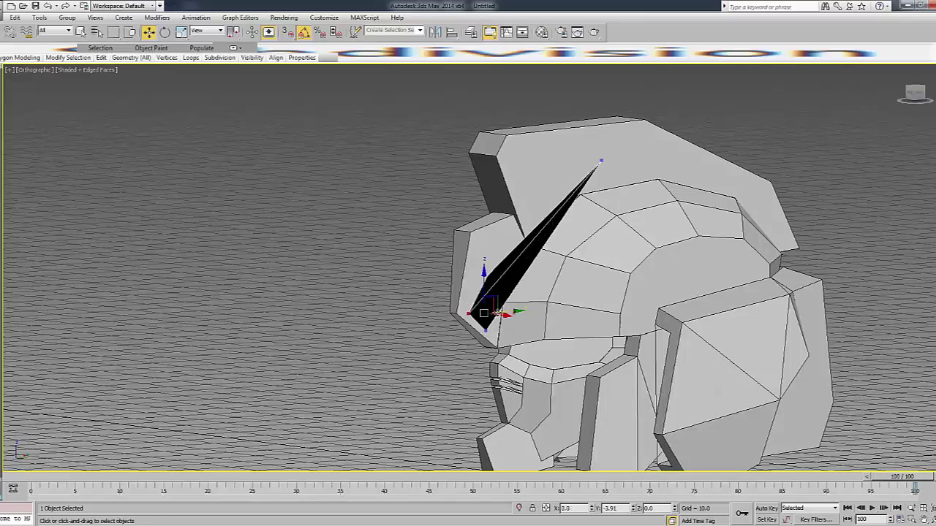
drag(507, 312, 506, 281)
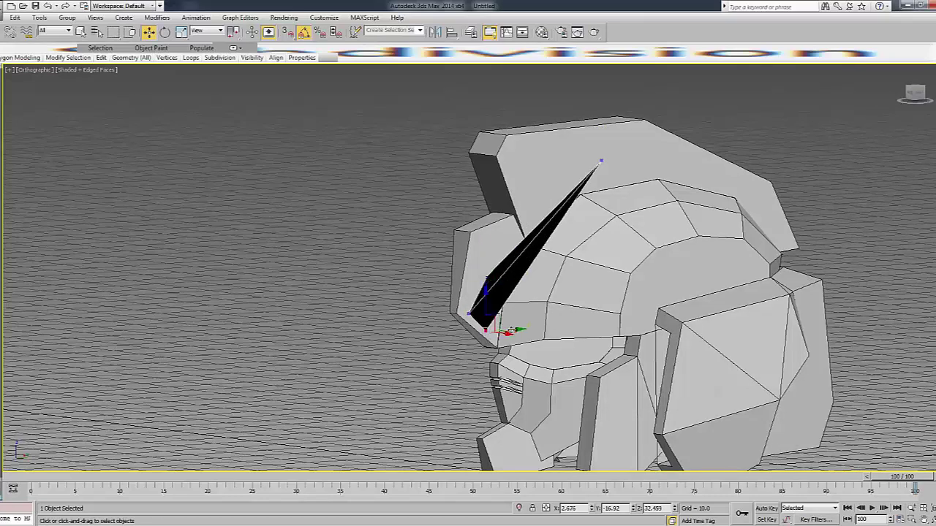
In Front view, stretch the plane into a long thin spike angling up-right.
key(f)
middle_drag(503, 194, 495, 378)
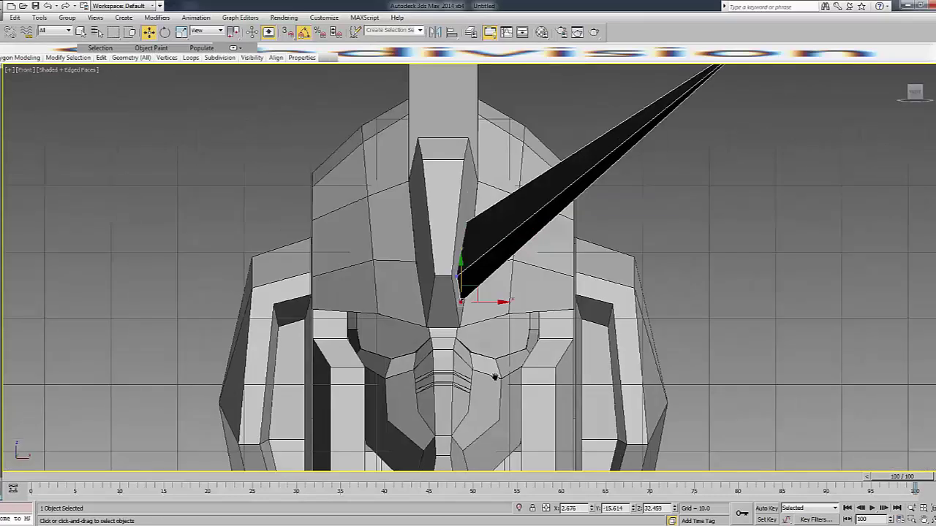
scroll(514, 177, up, 5)
drag(514, 177, 535, 177)
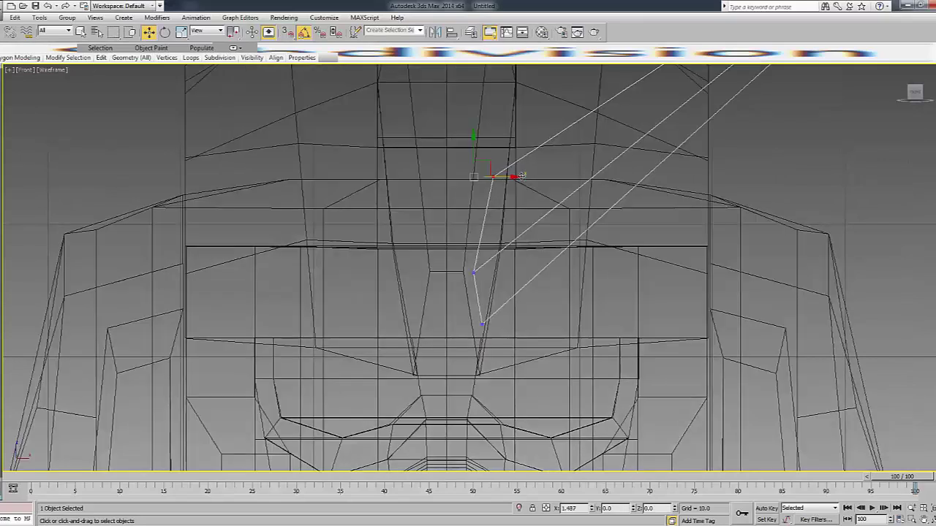
mouse_move(479, 313)
mouse_down()
mouse_move(496, 346)
mouse_move(504, 343)
mouse_move(513, 317)
mouse_move(730, 109)
mouse_up()
scroll(513, 317, down, 4)
middle_drag(825, 154, 699, 175)
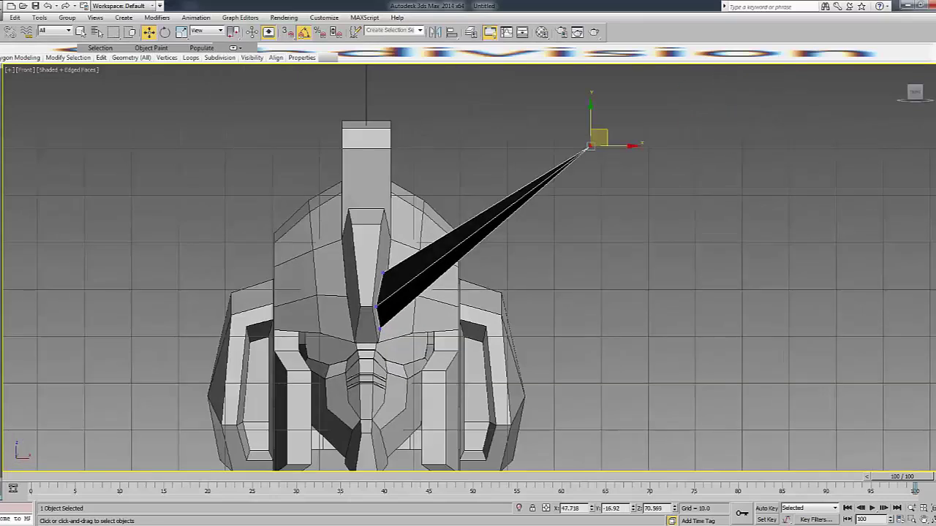
drag(605, 132, 618, 146)
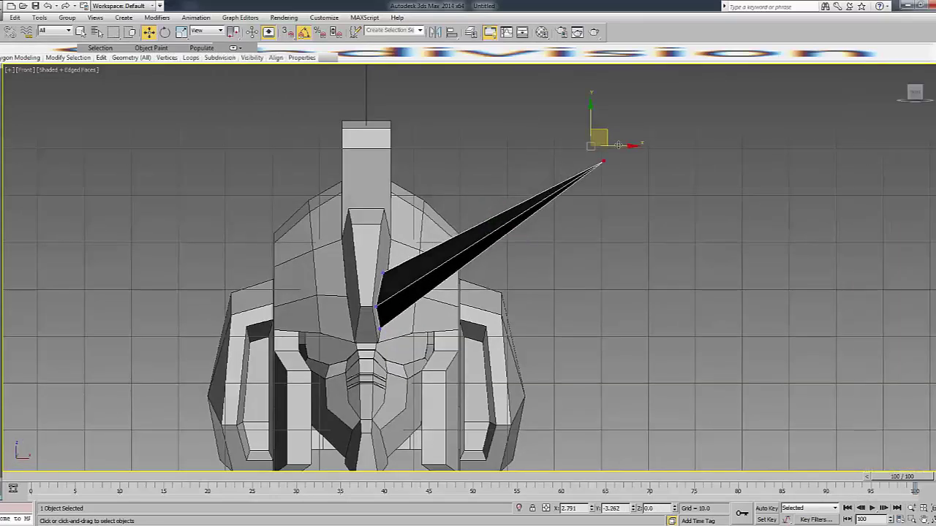
Assign the grey 01 - Default material to the spike.
key(m)
click(108, 204)
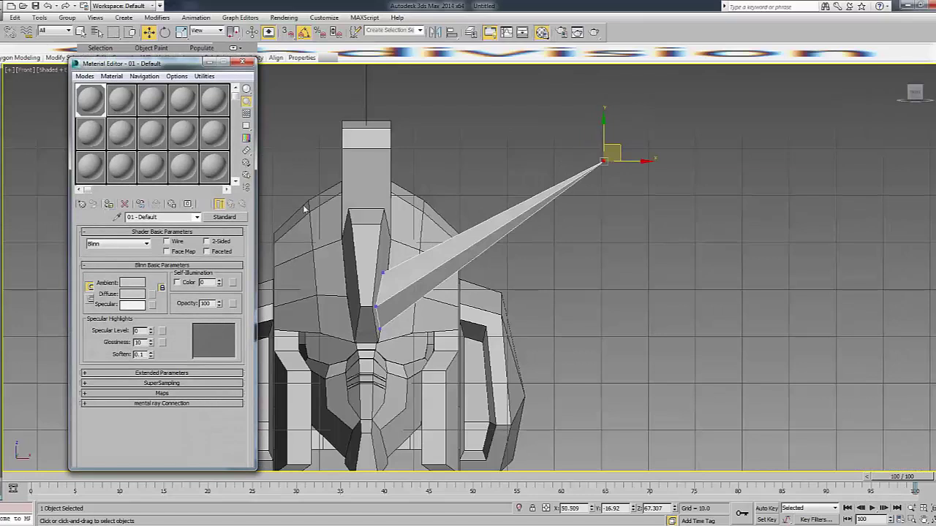
key(m)
Cap the spike's open border with a face.
key(F3)
key(2)
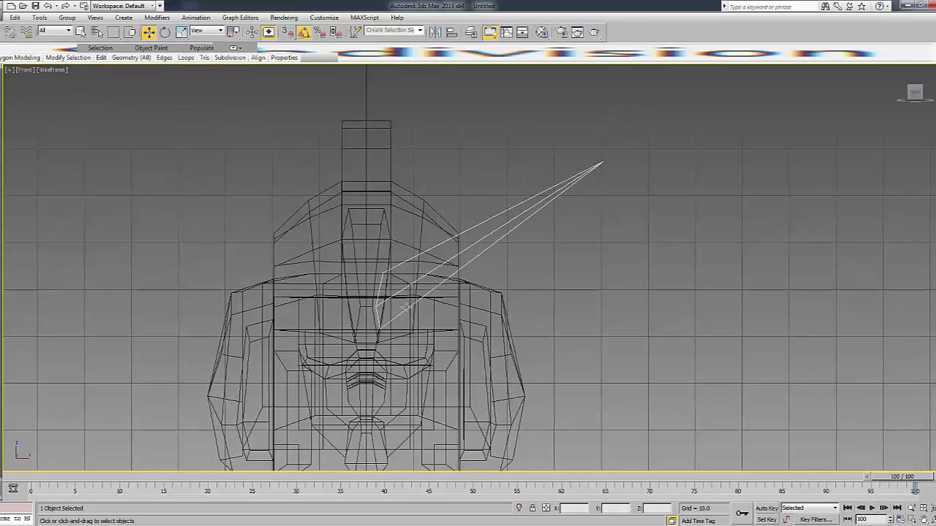
key(3)
click(405, 307)
click(914, 357)
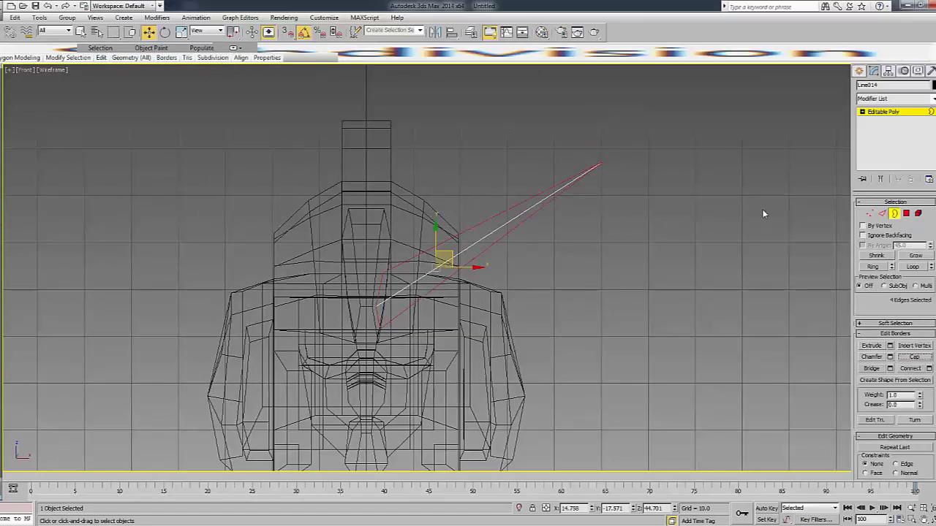
Connect two of the spike's vertices with a new edge, then deselect the object.
key(1)
key(F3)
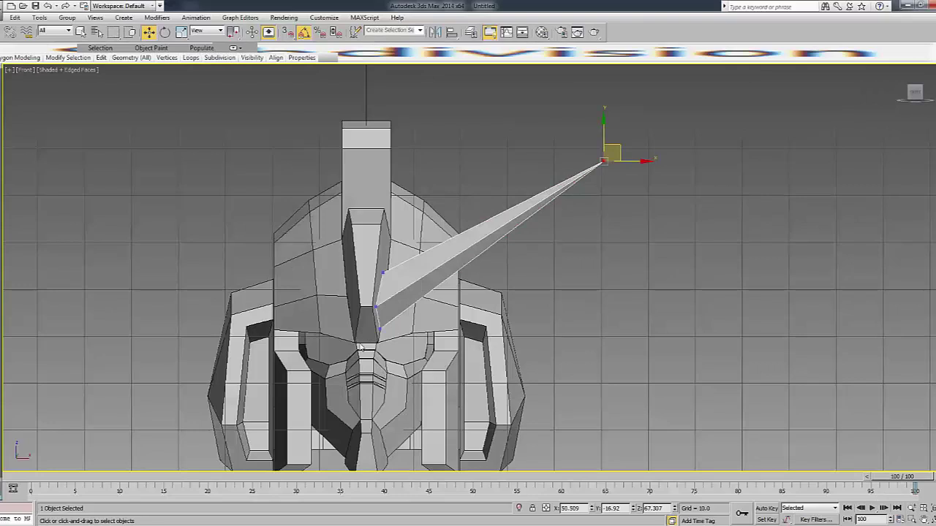
ctrl+click(382, 272)
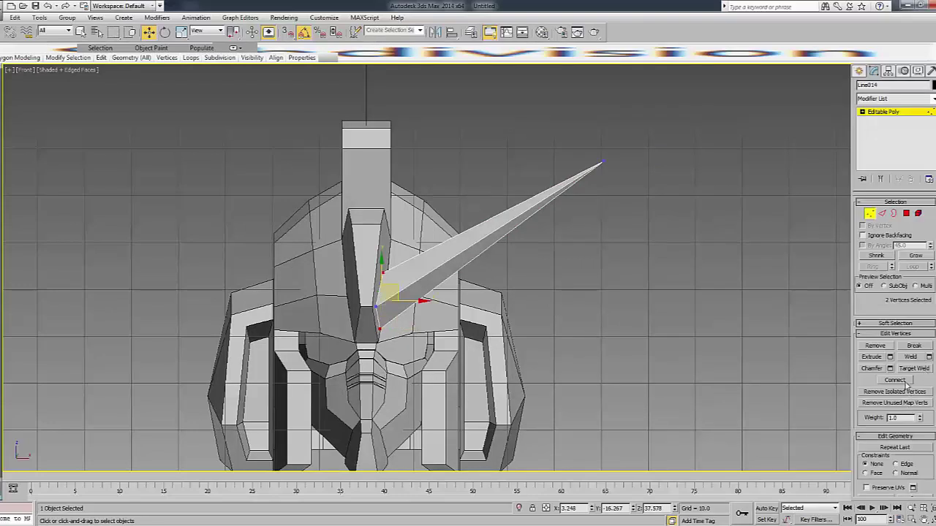
click(905, 383)
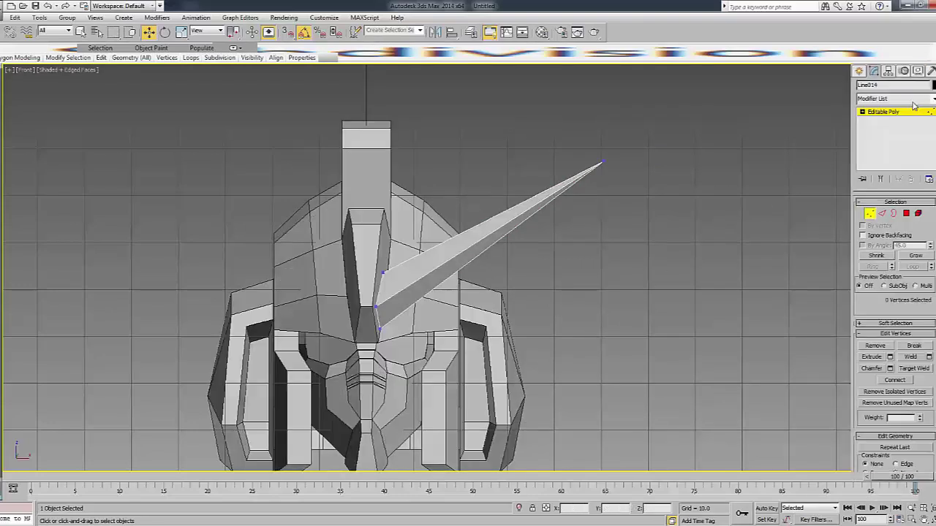
click(912, 109)
click(775, 135)
scroll(686, 116, down, 2)
scroll(701, 121, down, 2)
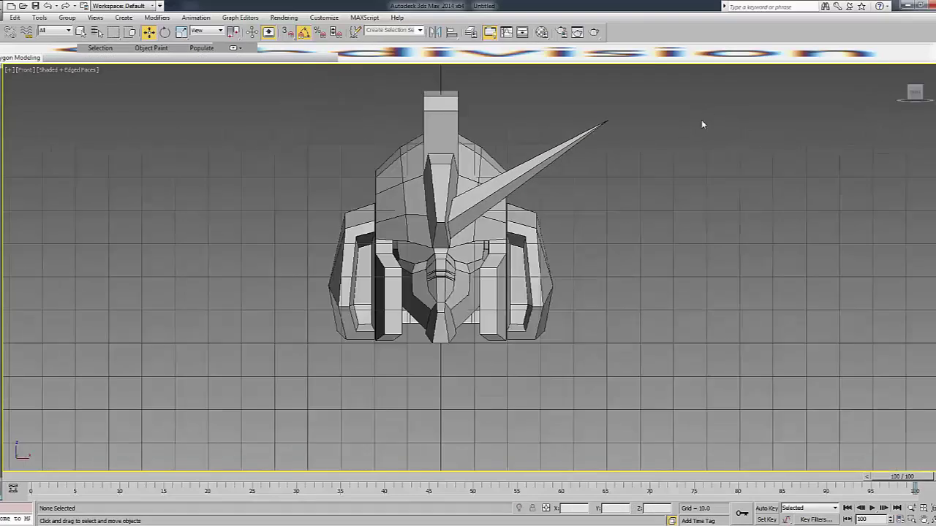
Pull the spike's upper vertex back along Y to give it depth.
drag(916, 100, 870, 117)
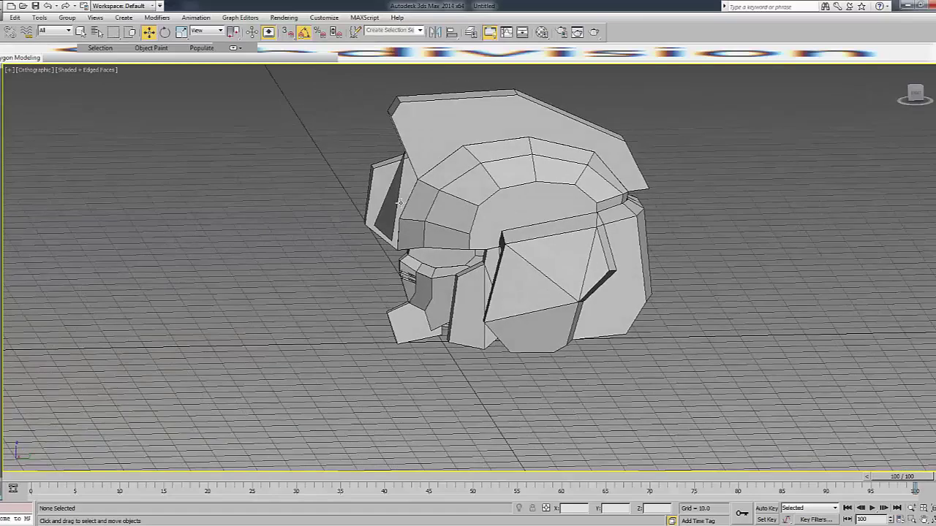
click(397, 204)
key(1)
click(404, 152)
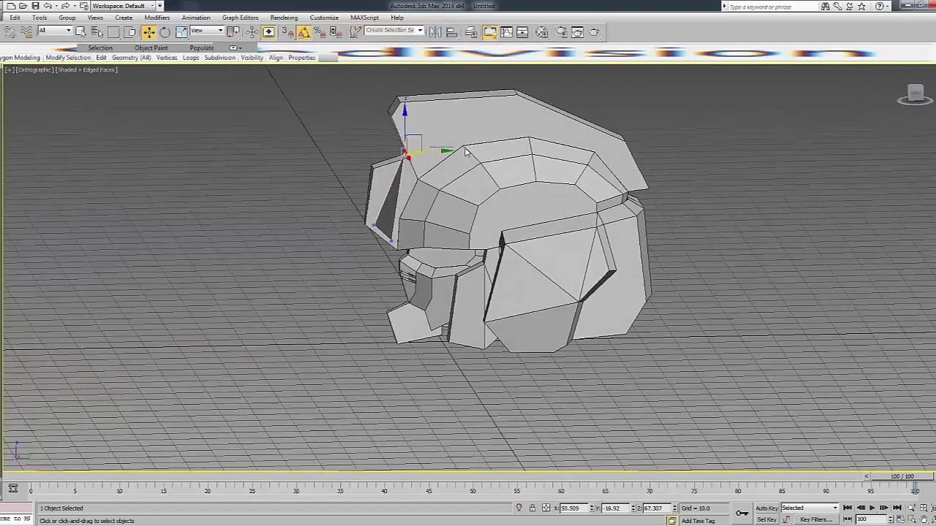
drag(443, 151, 504, 151)
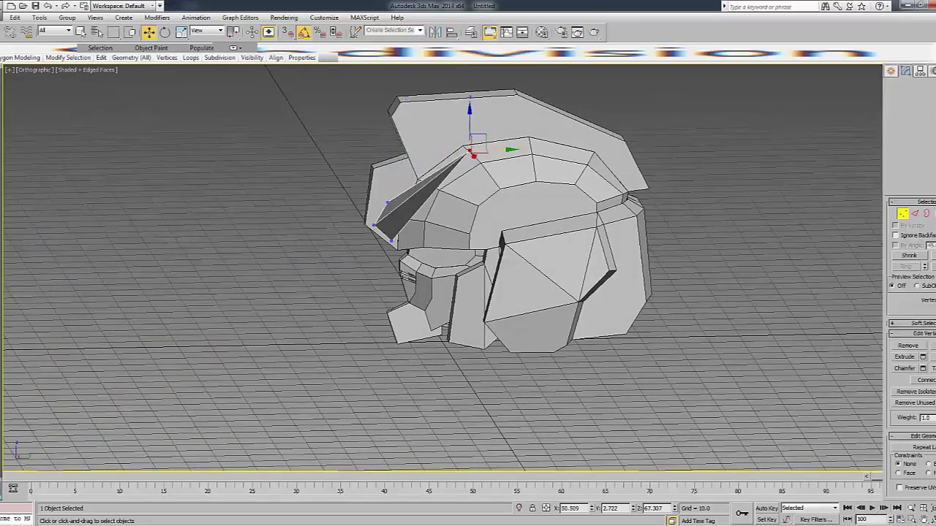
key(1)
click(531, 366)
Mirror a copy of the spike and place it at X -24.515.
key(f)
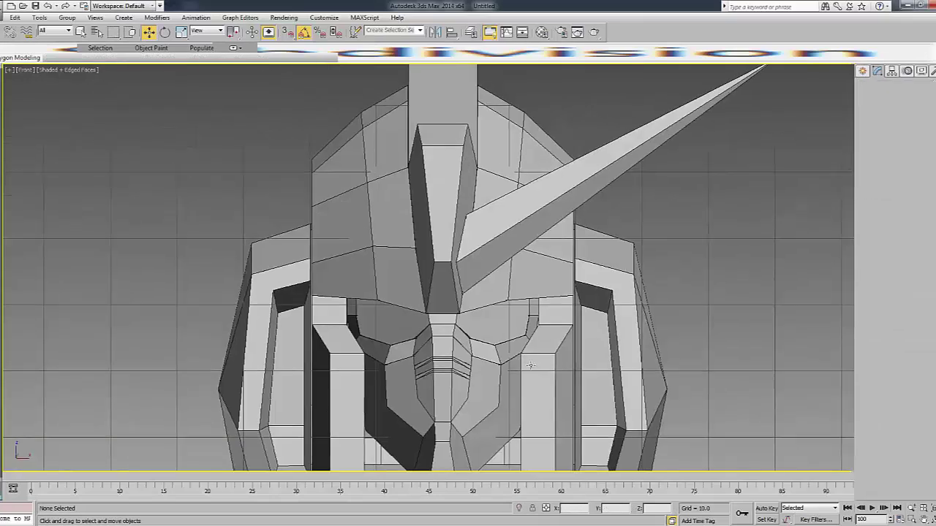
scroll(531, 366, down, 3)
click(504, 222)
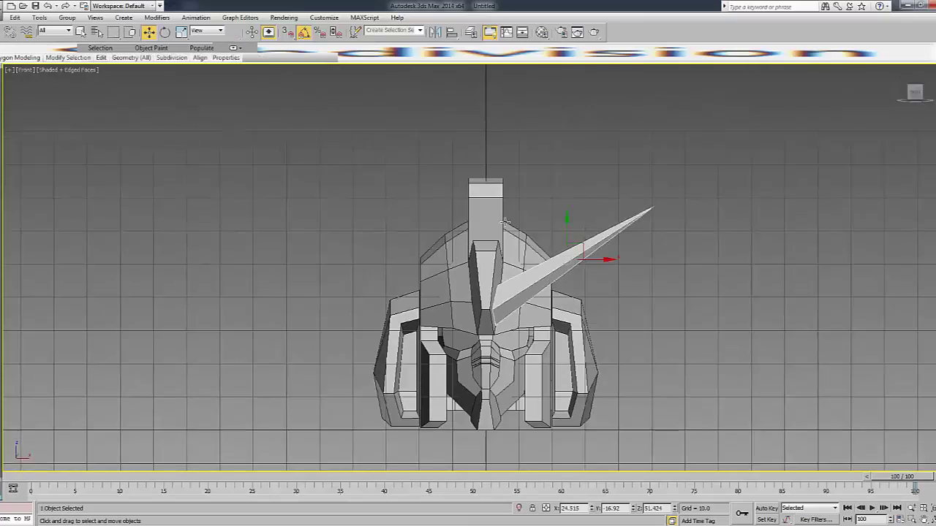
click(434, 31)
click(494, 329)
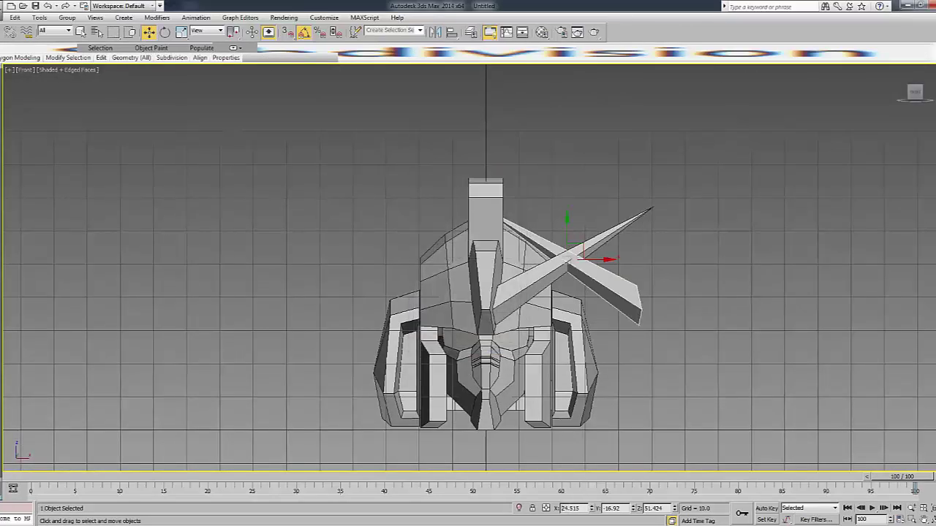
double_click(571, 509)
text(-24.515)
key(Return)
click(729, 357)
middle_drag(772, 246, 681, 230)
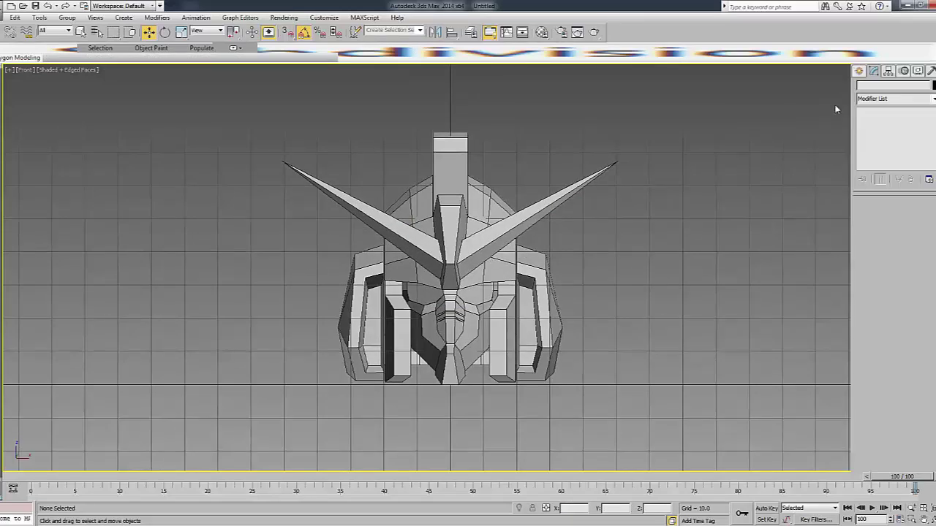
mouse_move(914, 92)
mouse_down()
mouse_move(898, 102)
mouse_move(914, 97)
mouse_up()
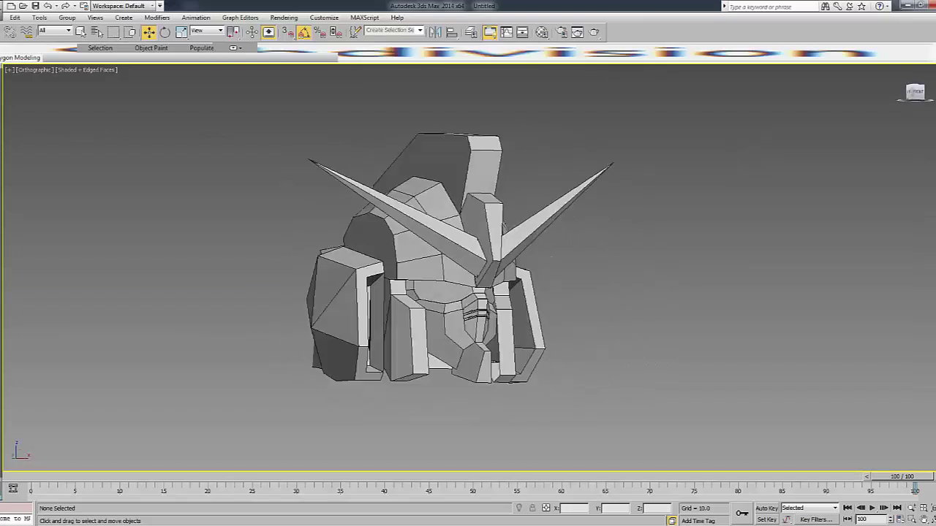
Select the helmet and lower the edge loop under the brow slightly in Z.
alt+middle_drag(540, 249, 561, 227)
key(f)
click(534, 257)
key(F3)
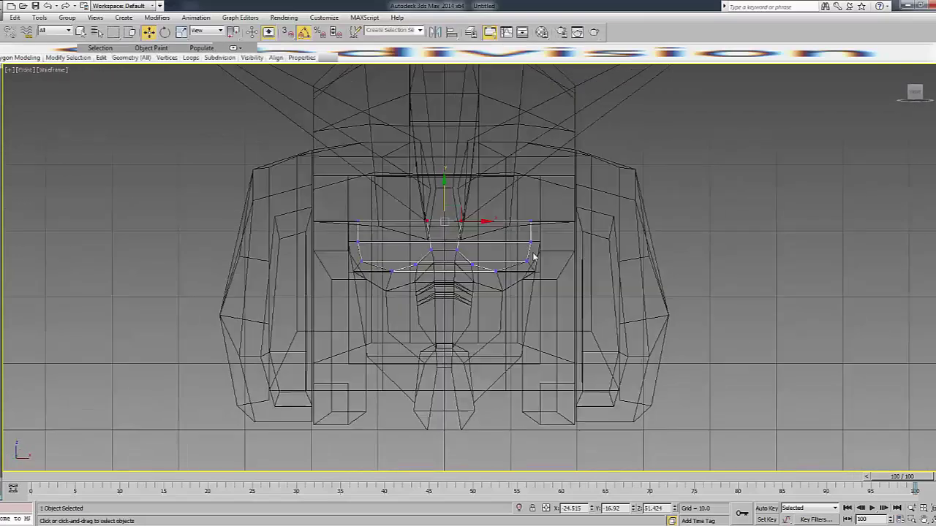
key(F3)
drag(913, 94, 911, 96)
key(F3)
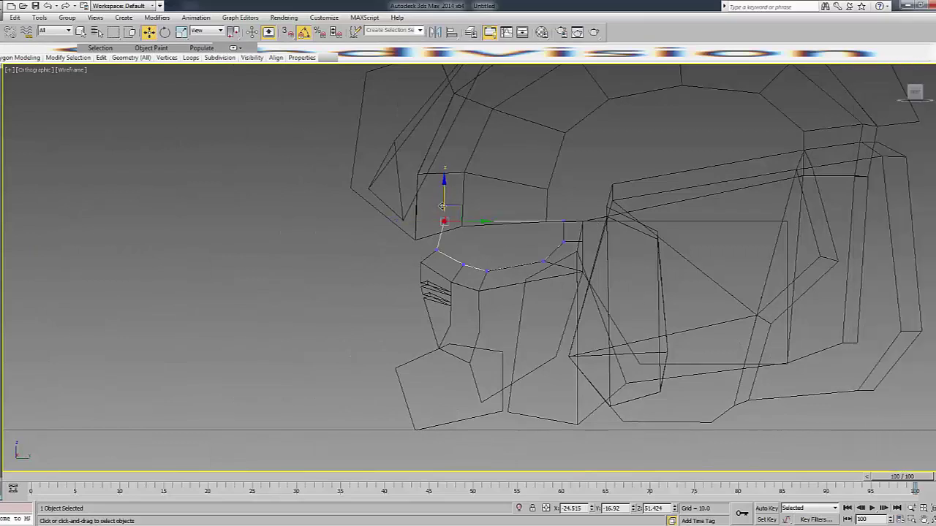
drag(448, 206, 448, 208)
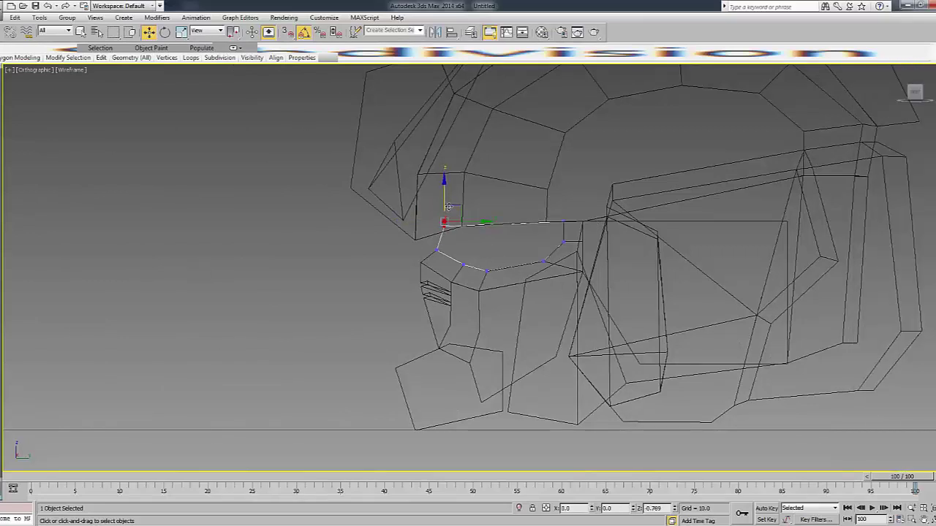
key(F3)
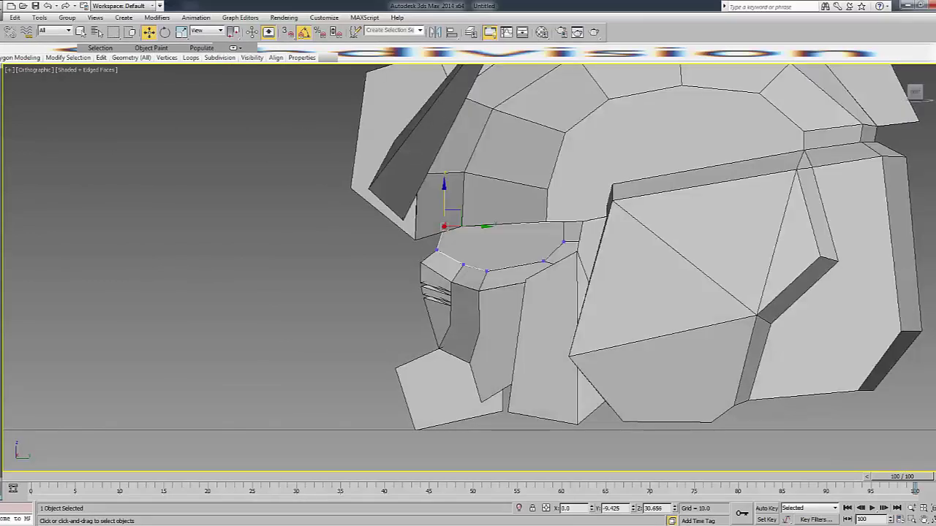
key(F3)
click(896, 113)
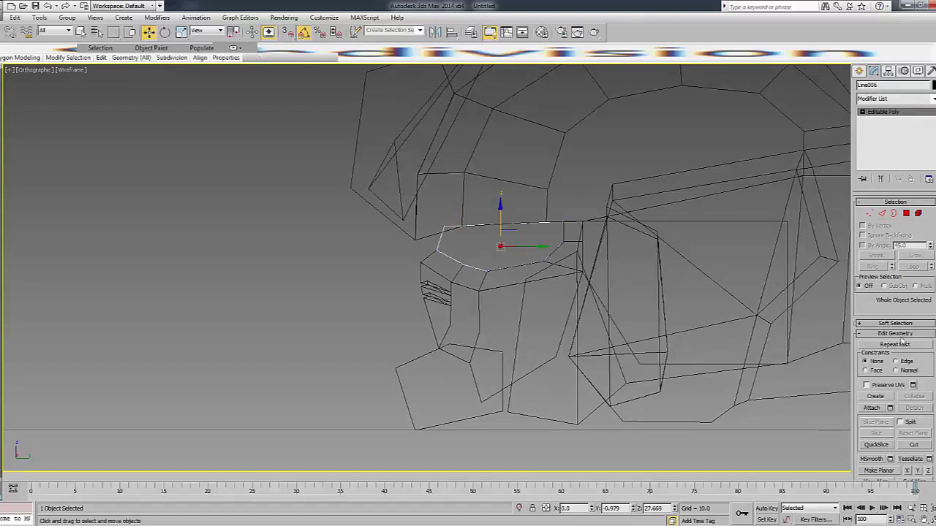
click(918, 447)
Cut a four-corner eye outline into the face panel below the brow.
scroll(619, 263, up, 3)
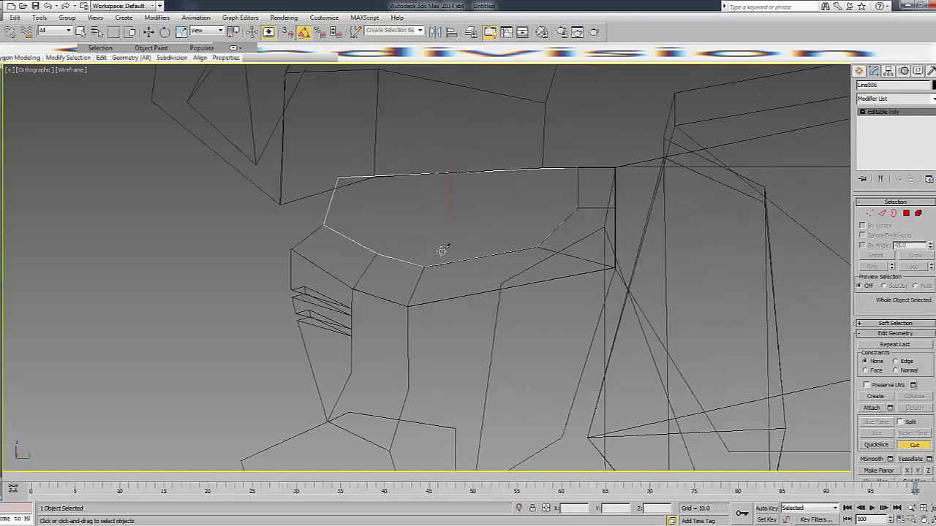
click(395, 197)
click(534, 182)
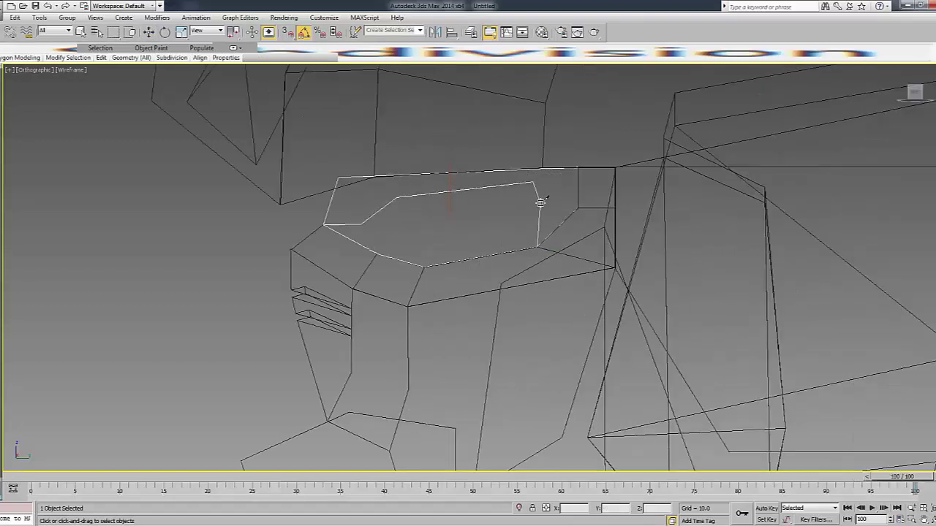
click(537, 208)
click(459, 234)
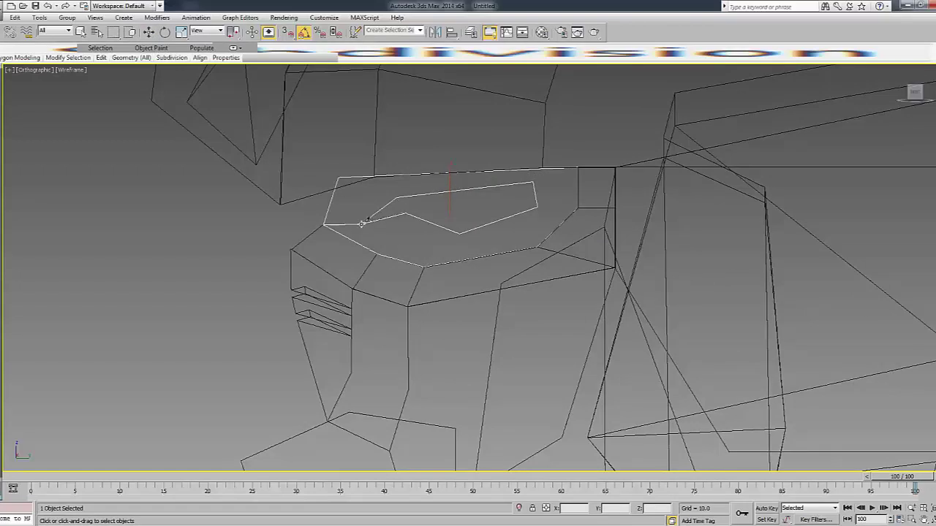
right_click(441, 231)
Select the new eye polygon and view the head from the front, shaded with edges.
key(F3)
key(4)
click(468, 220)
key(w)
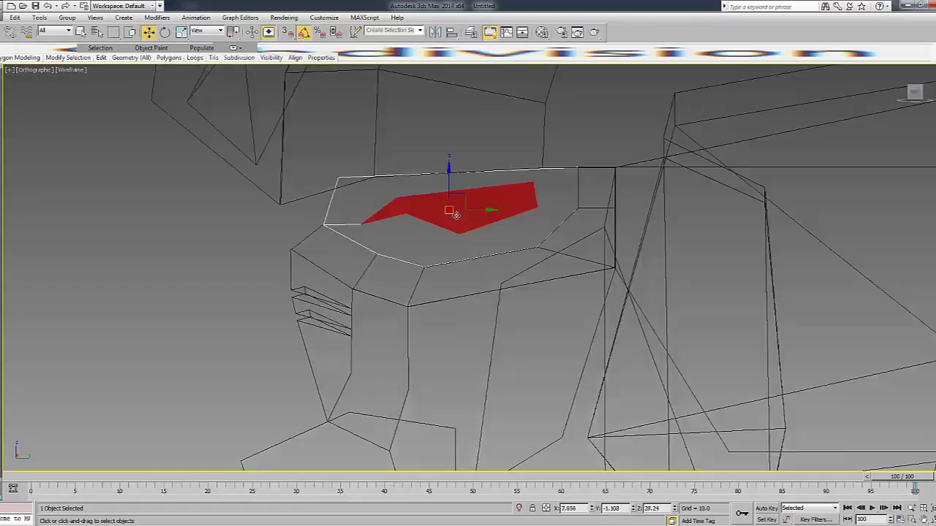
key(f)
key(F3)
key(F3)
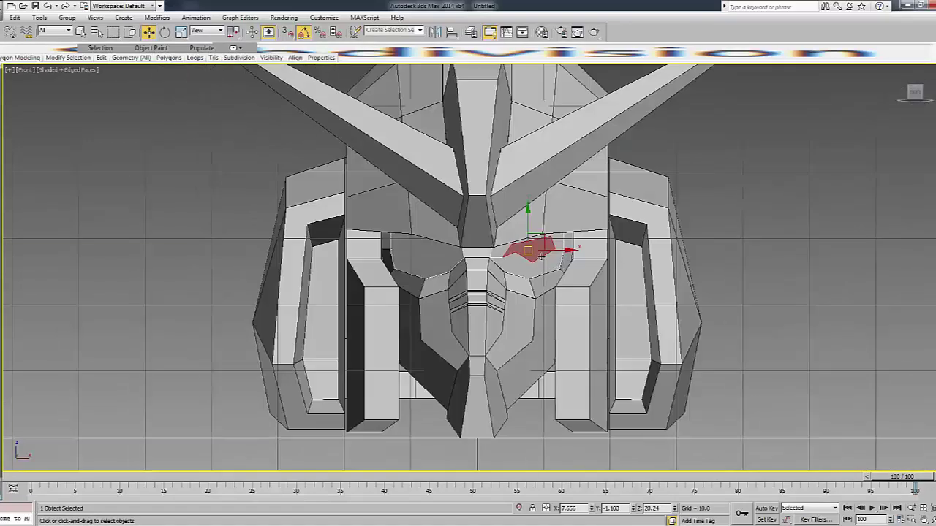
Select the larger polygon around the right eye and zoom in on it.
ctrl+click(512, 263)
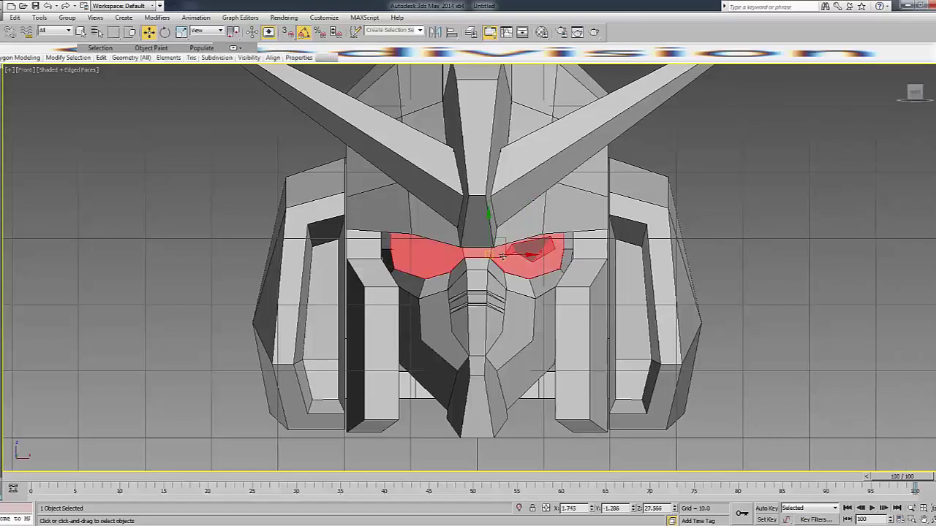
key(F3)
click(526, 243)
key(F3)
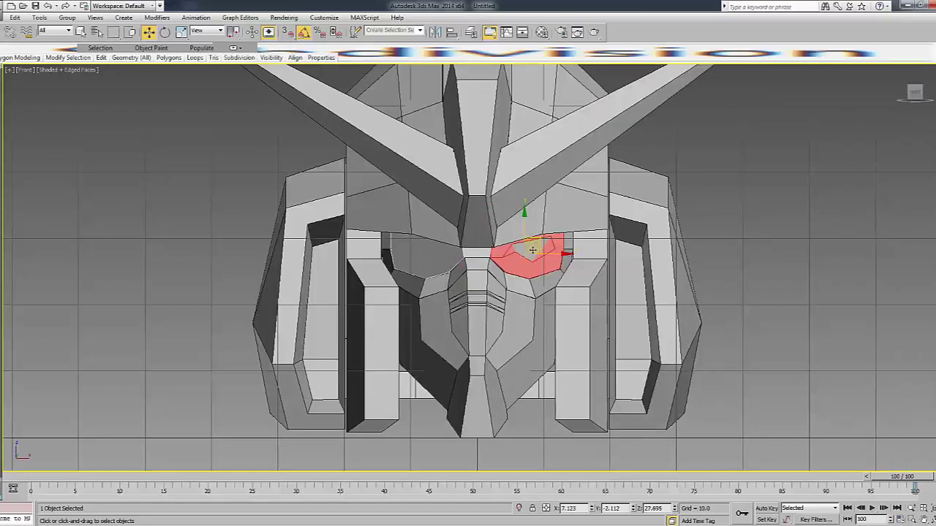
click(532, 250)
click(540, 252)
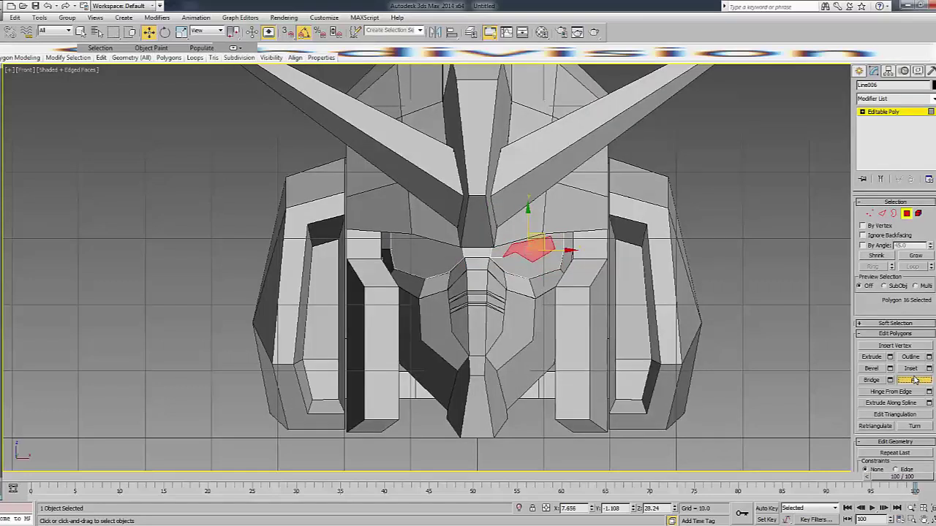
click(763, 239)
click(516, 265)
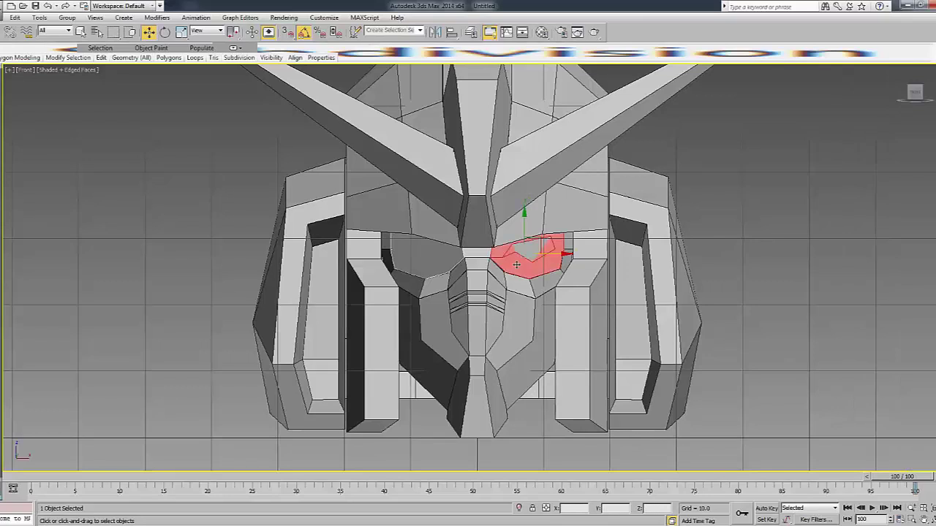
key(z)
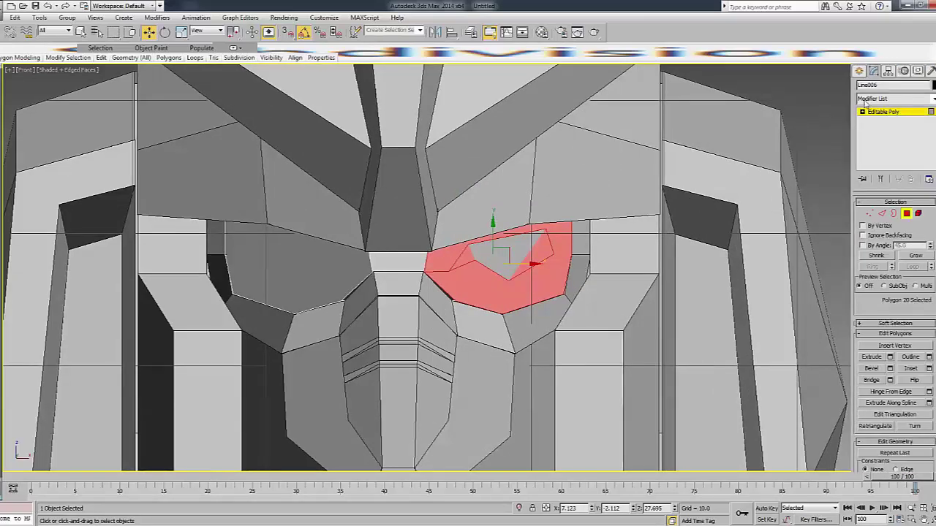
alt+middle_drag(468, 263, 436, 279)
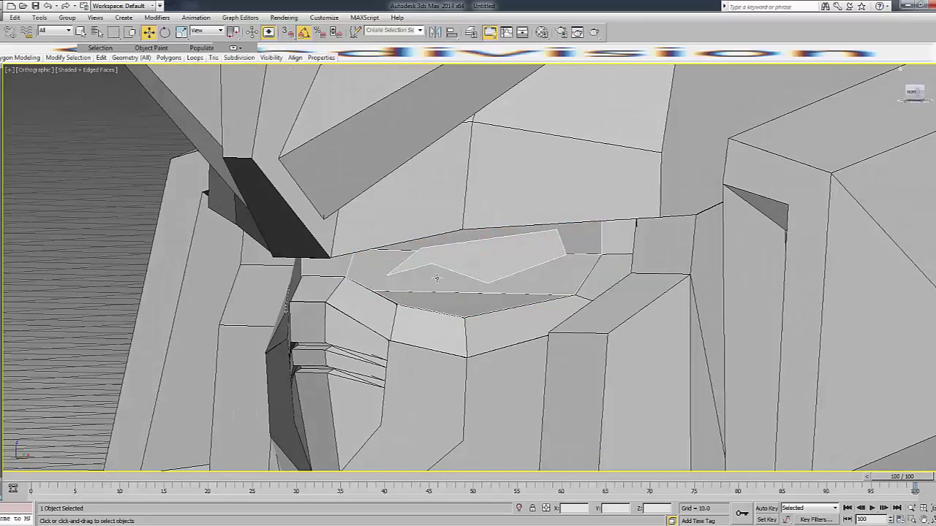
Cap the open border around the eye hole.
key(3)
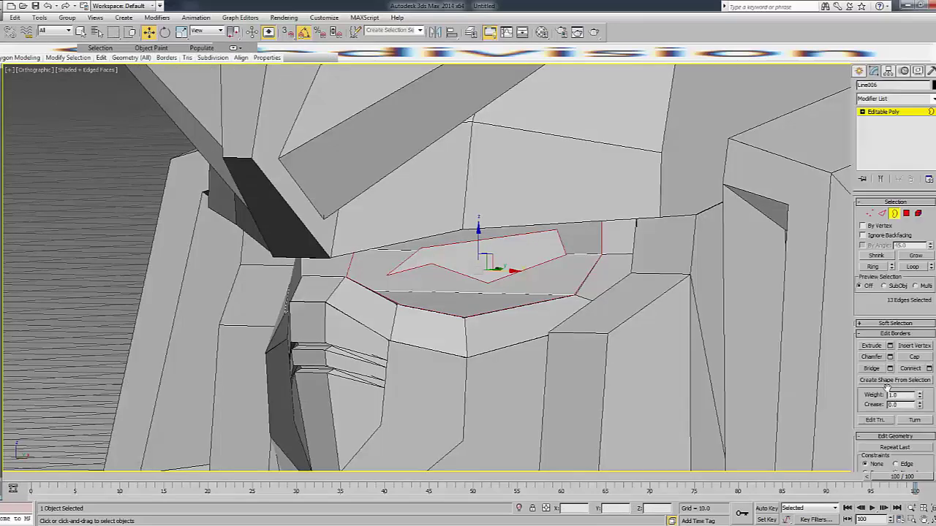
click(878, 371)
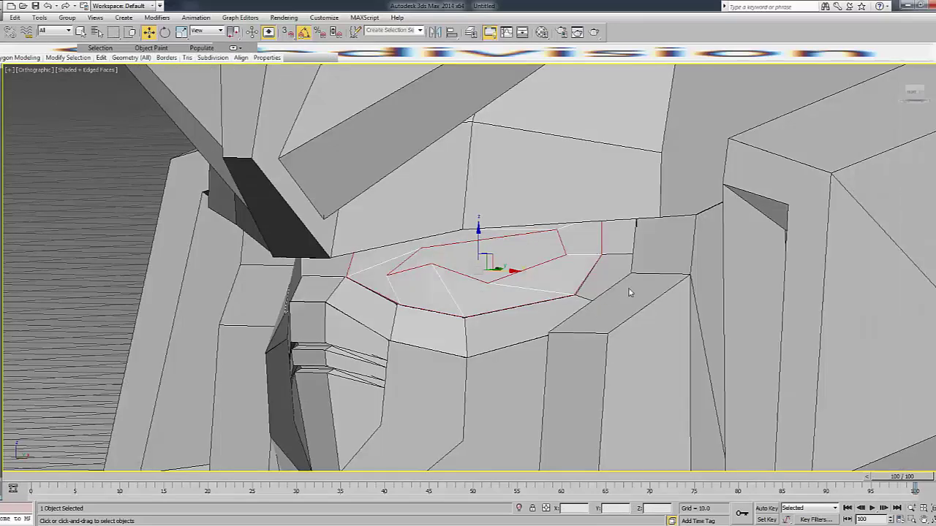
click(460, 275)
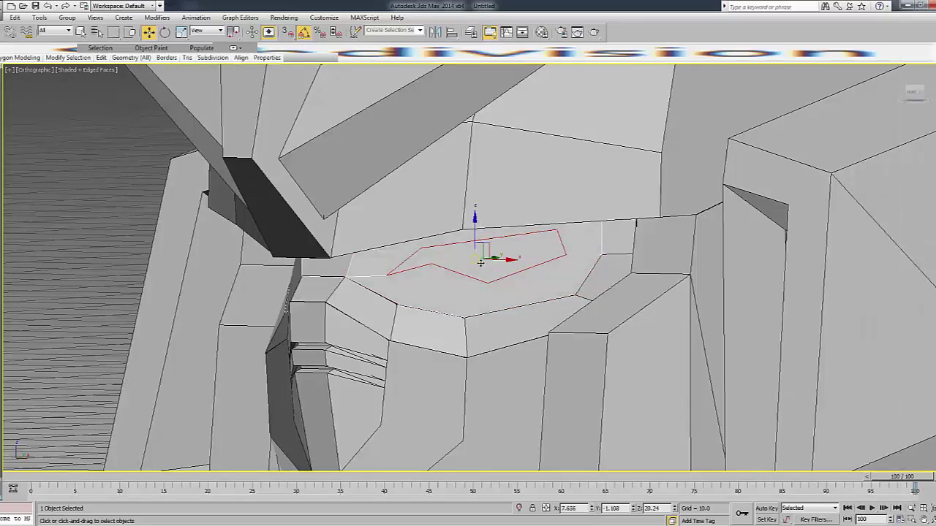
key(1)
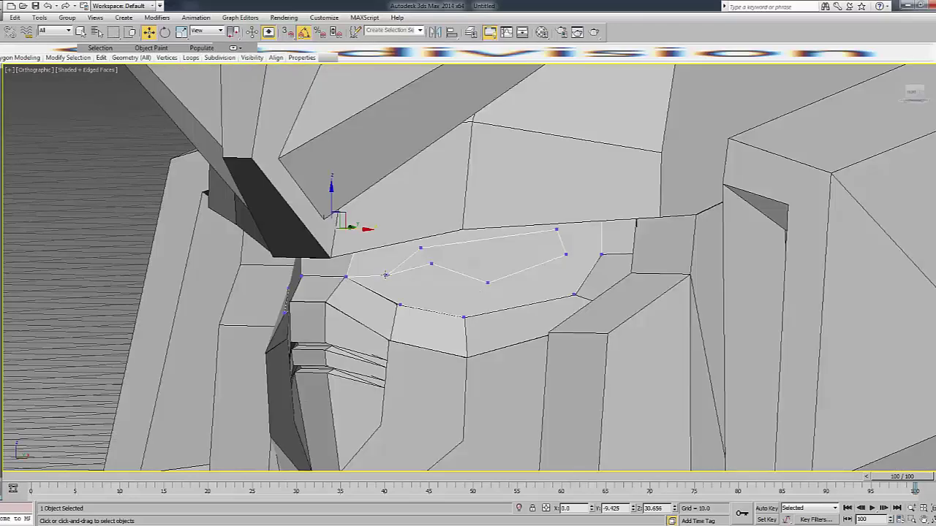
key(4)
Extrude the inner eye-shaped polygon to recess the eye slit.
click(479, 262)
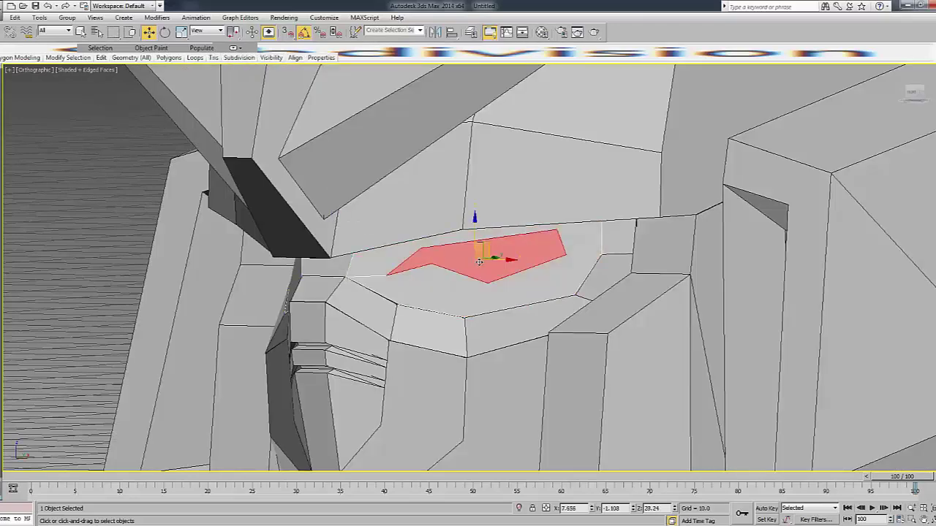
right_click(480, 255)
click(481, 263)
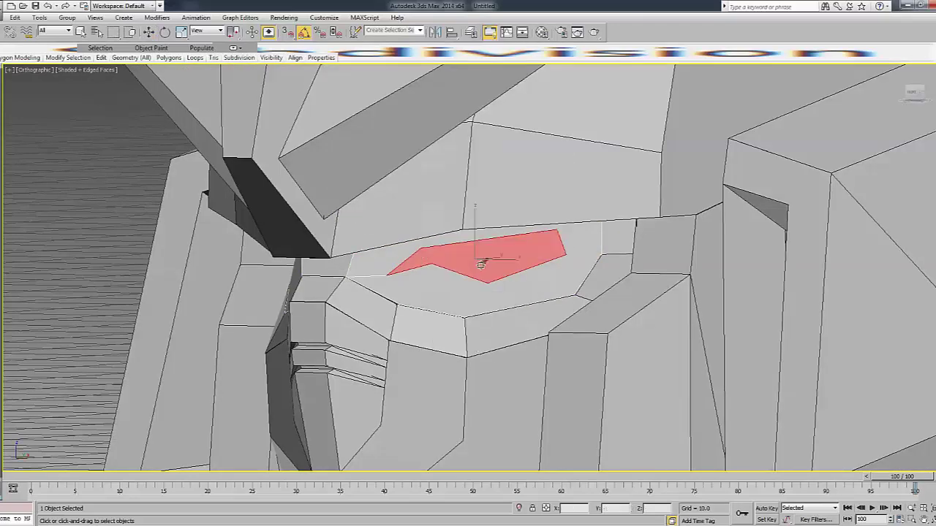
right_click(479, 264)
click(463, 302)
drag(477, 265, 473, 262)
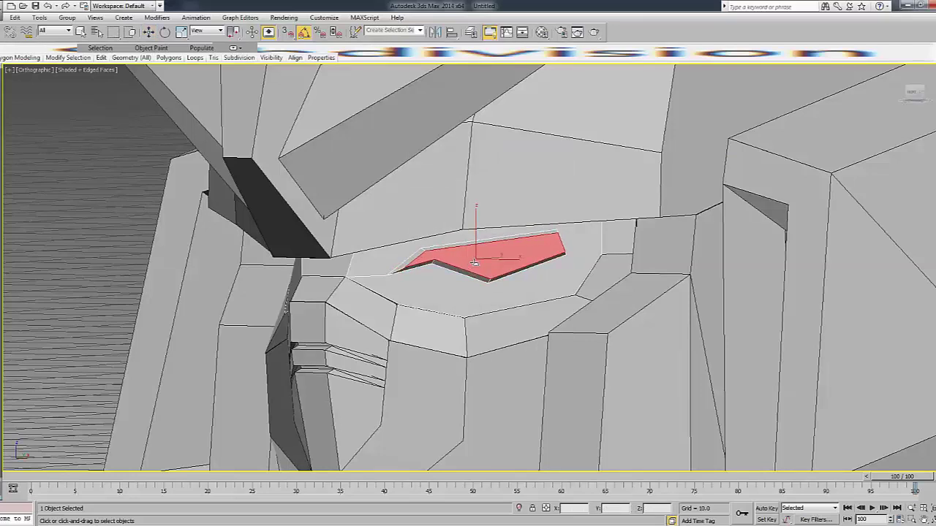
key(F2)
scroll(616, 237, down, 3)
Check the eye in Front view, then clear the selection and exit polygon editing.
scroll(682, 236, down, 3)
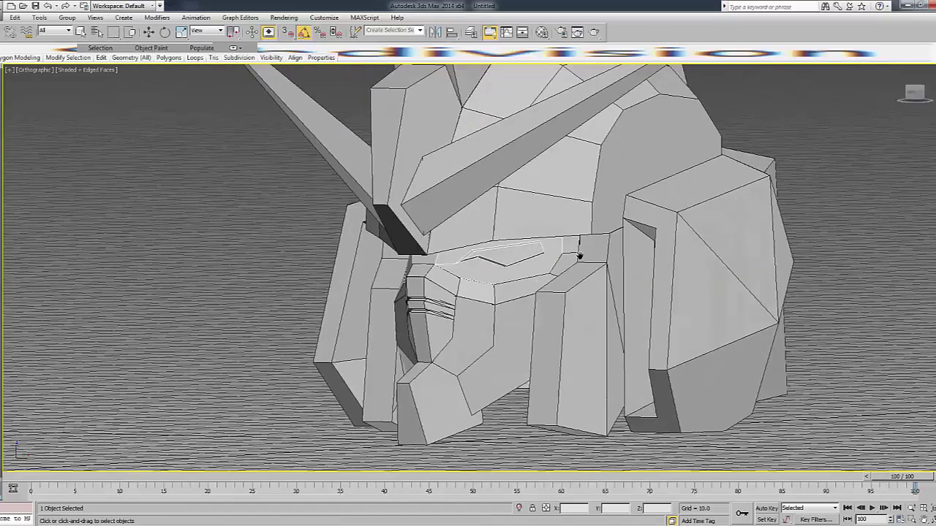
scroll(581, 255, down, 1)
key(w)
key(f)
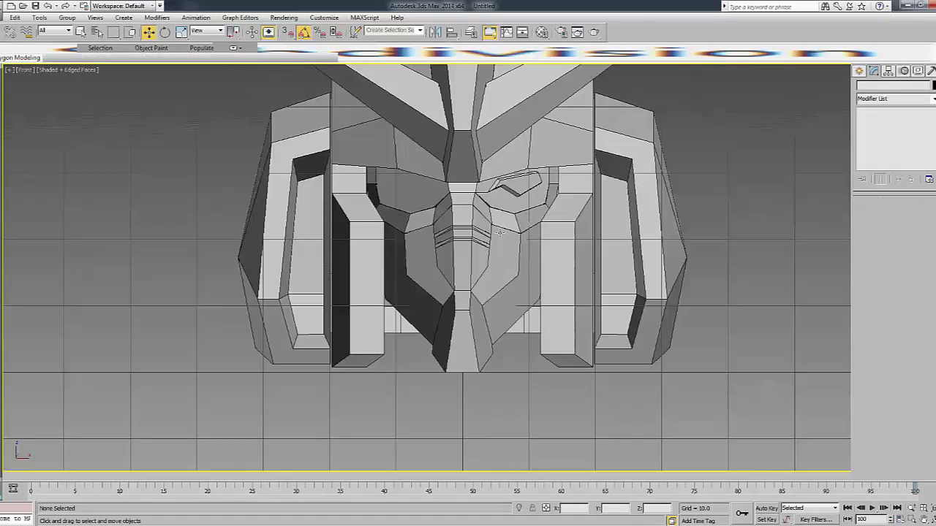
click(503, 223)
key(F3)
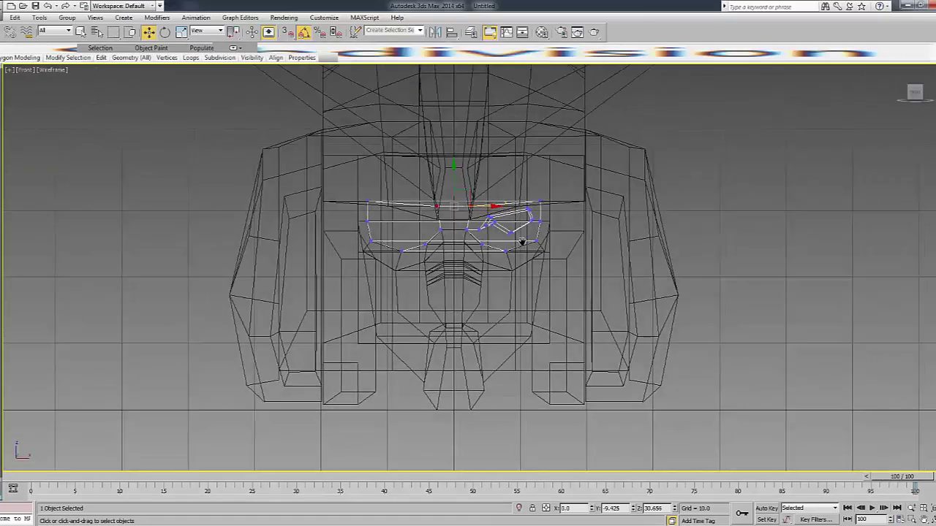
scroll(519, 230, up, 3)
key(F3)
key(F3)
scroll(668, 202, down, 4)
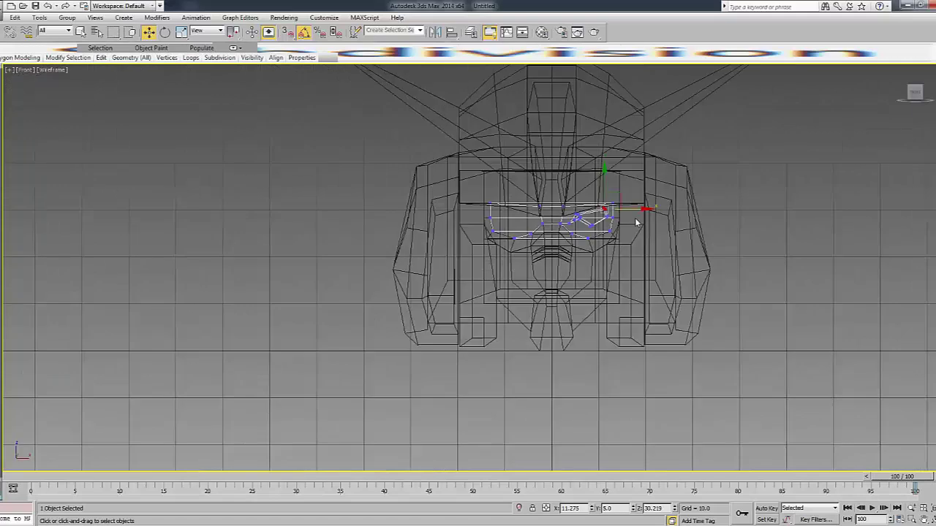
key(F3)
key(4)
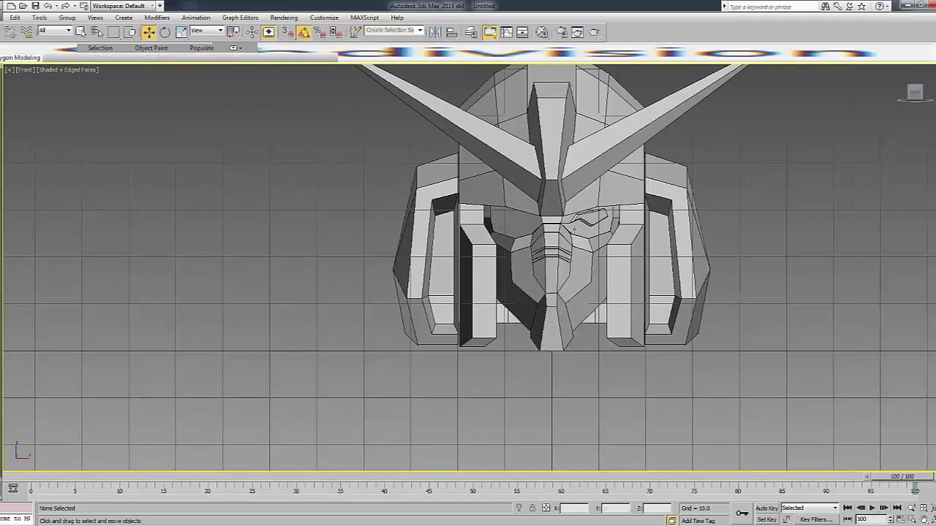
click(794, 197)
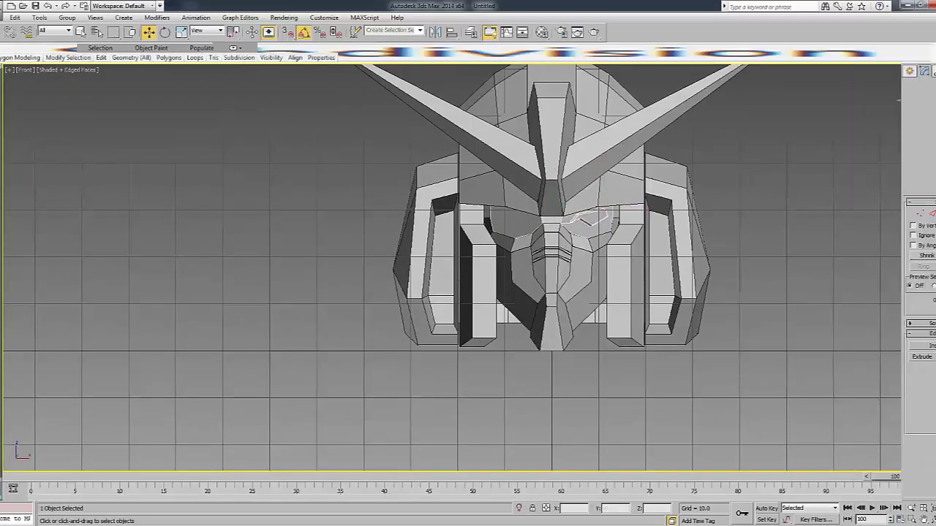
click(923, 112)
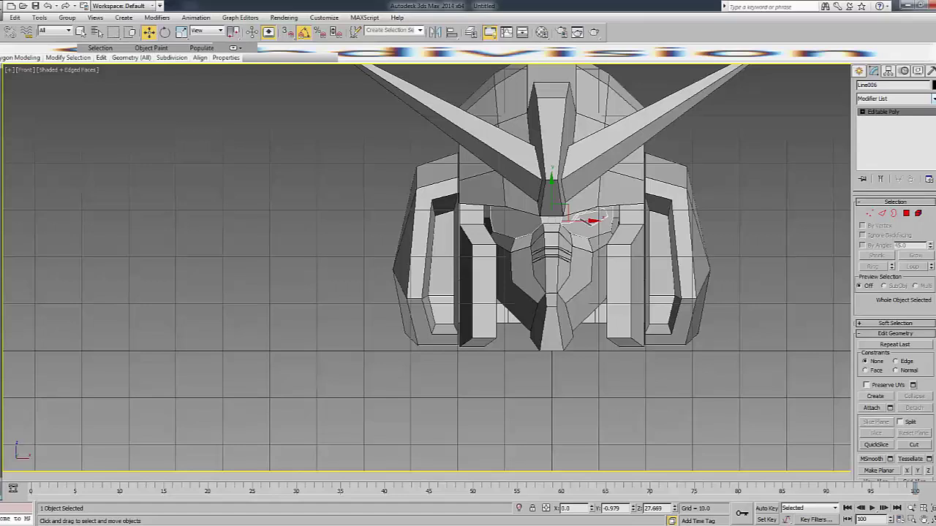
Add a Symmetry modifier to the head, with the mirror axis copying the eye across.
click(895, 98)
scroll(895, 292, down, 5)
scroll(898, 315, down, 5)
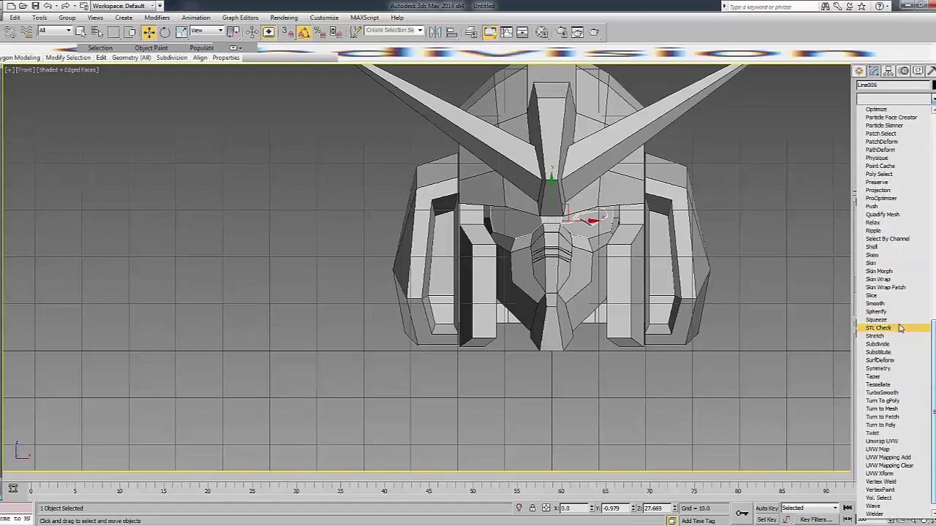
click(769, 217)
click(933, 101)
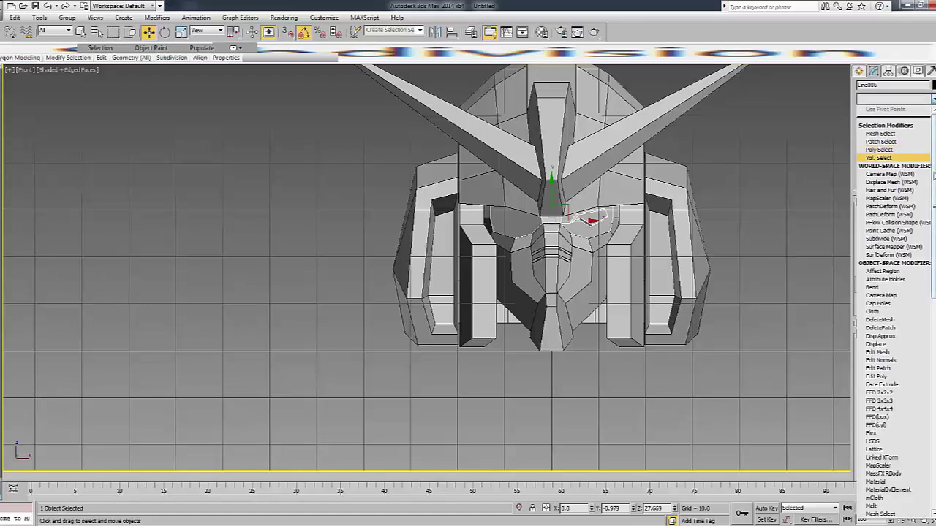
scroll(888, 307, down, 5)
scroll(889, 312, down, 5)
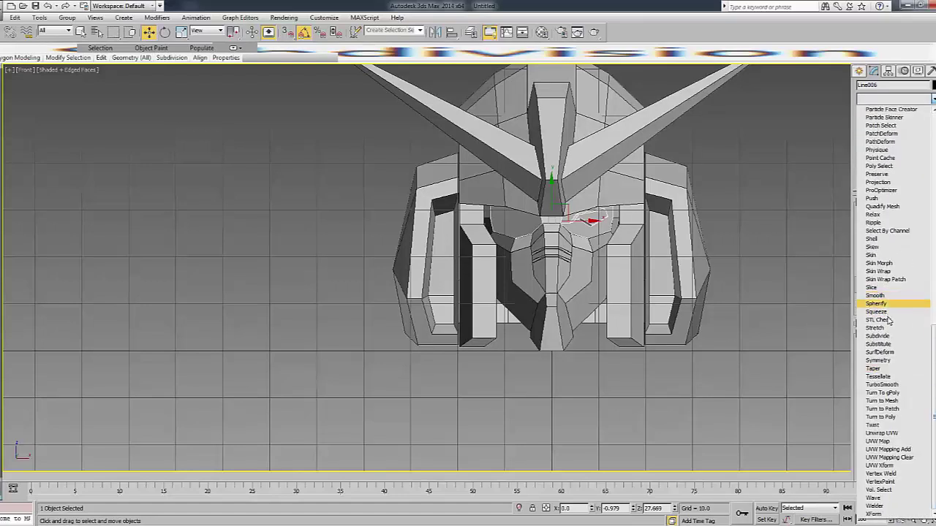
click(891, 361)
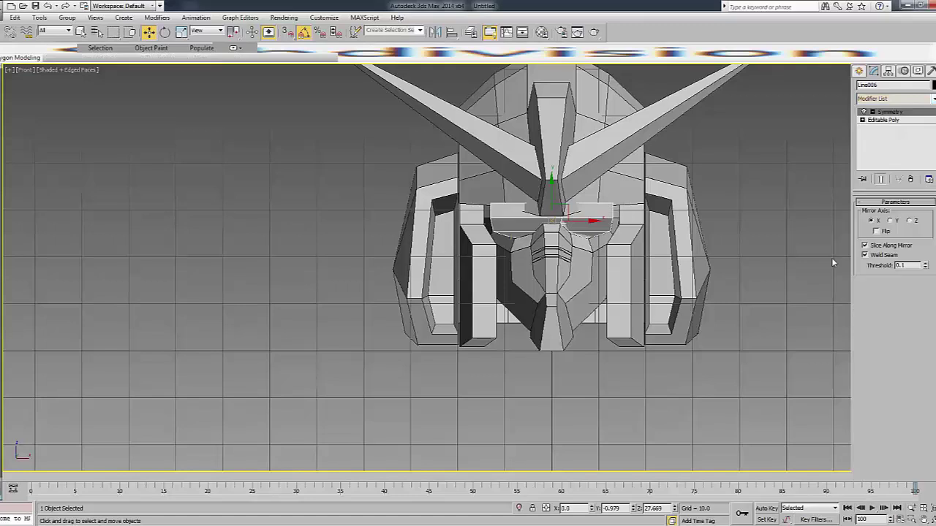
click(909, 222)
Collapse the modifier stack and view the head from a three-quarter side angle.
right_click(888, 122)
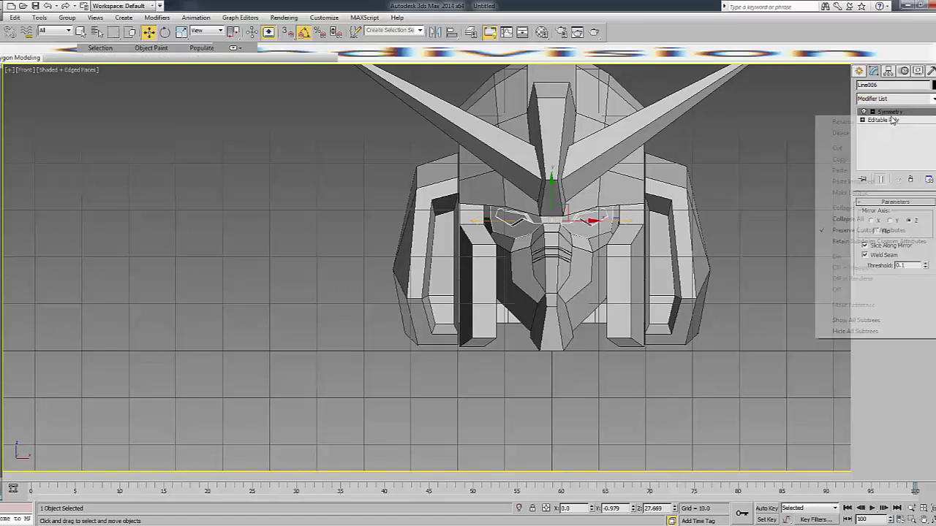
click(870, 217)
click(755, 156)
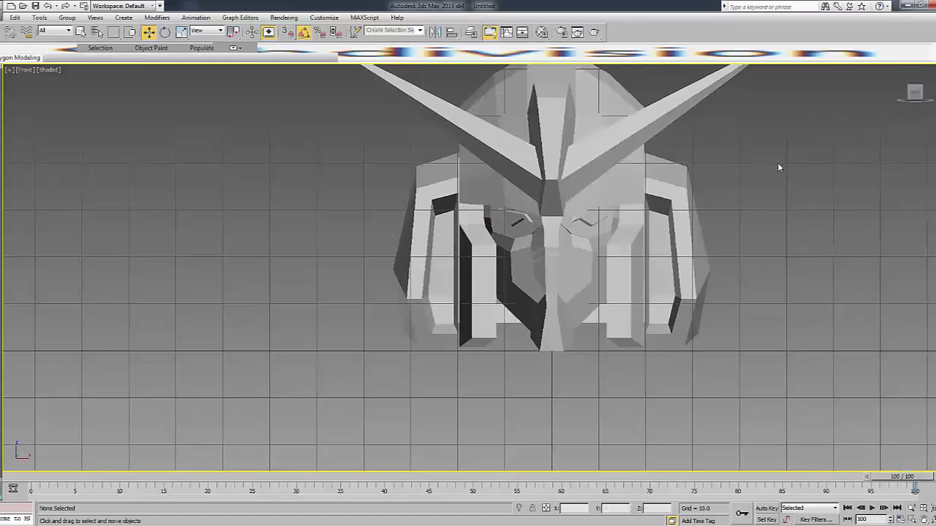
middle_drag(777, 162, 717, 179)
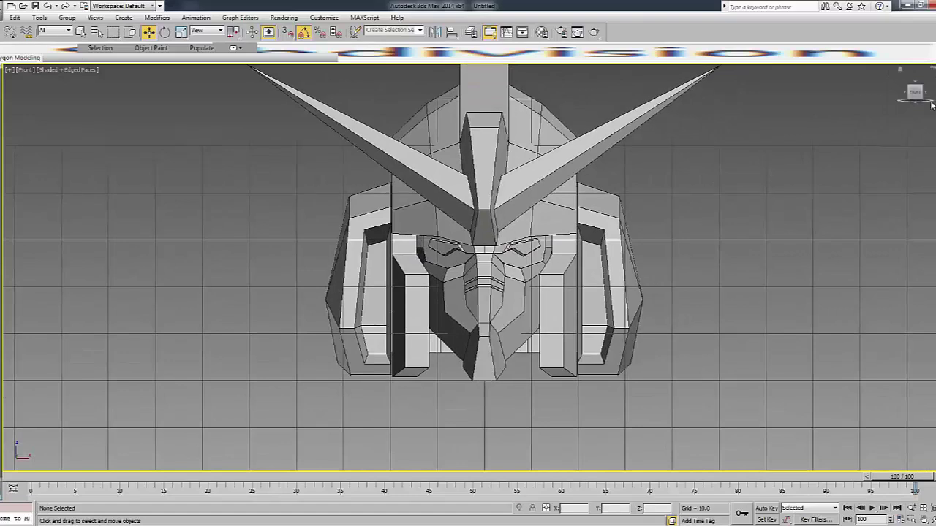
drag(923, 97, 598, 249)
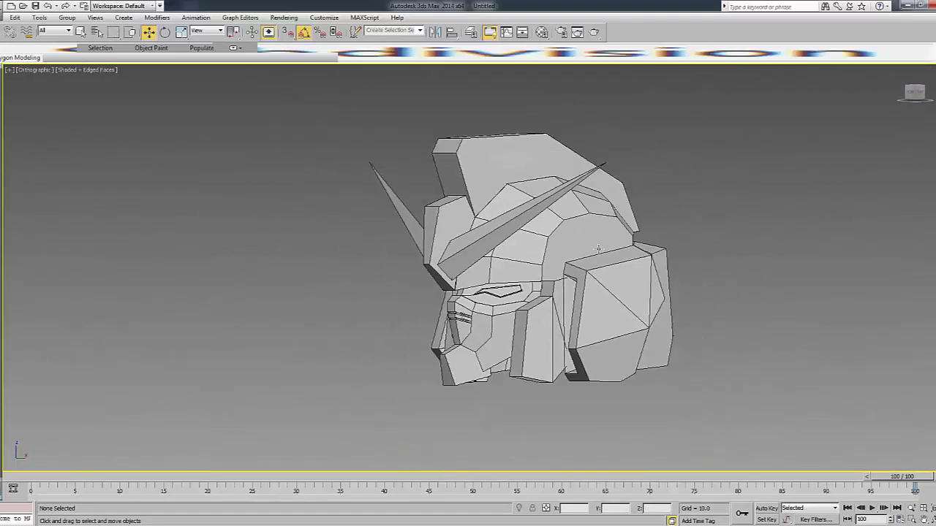
Set the first material's diffuse to pure white and a second material's to pure red.
key(m)
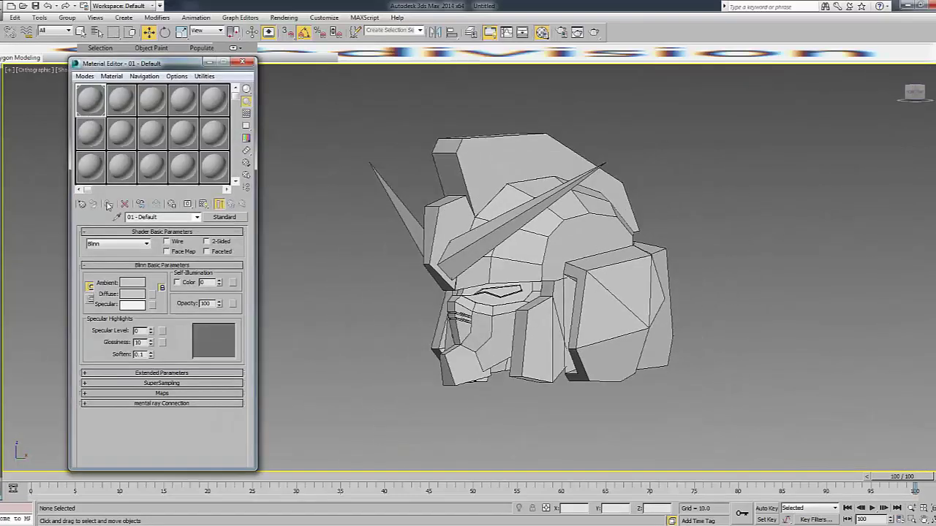
click(130, 293)
mouse_move(284, 129)
mouse_down()
mouse_move(275, 143)
mouse_move(275, 66)
mouse_move(282, 130)
mouse_up()
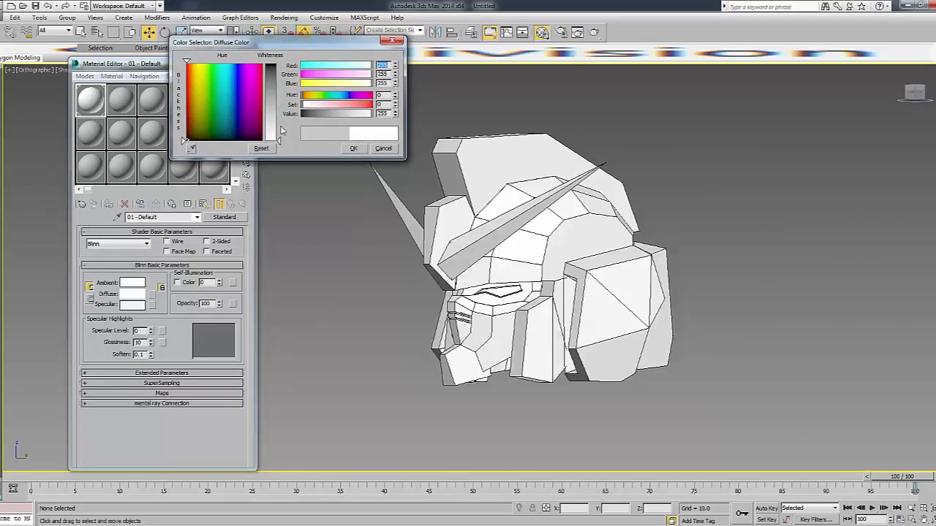
click(353, 149)
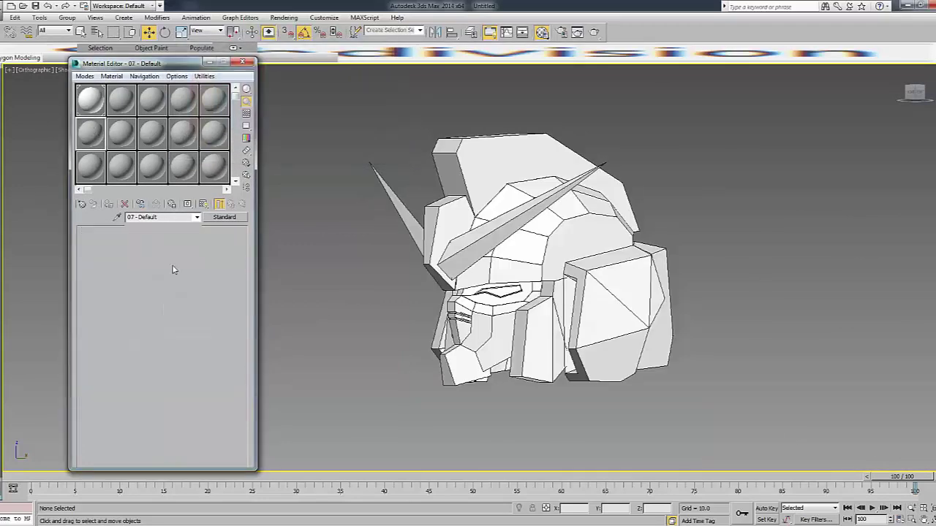
click(142, 292)
drag(276, 130, 276, 64)
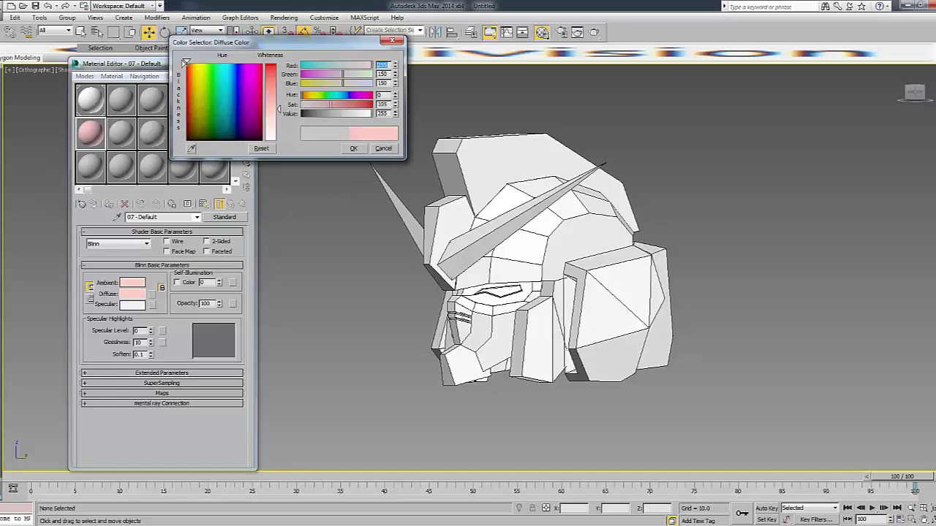
Make a third material black.
click(352, 148)
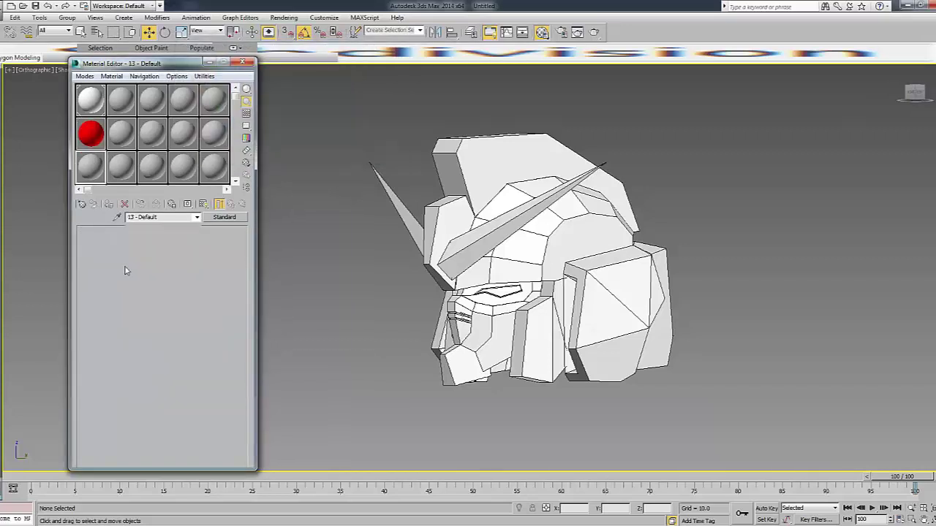
click(132, 293)
drag(274, 105, 273, 158)
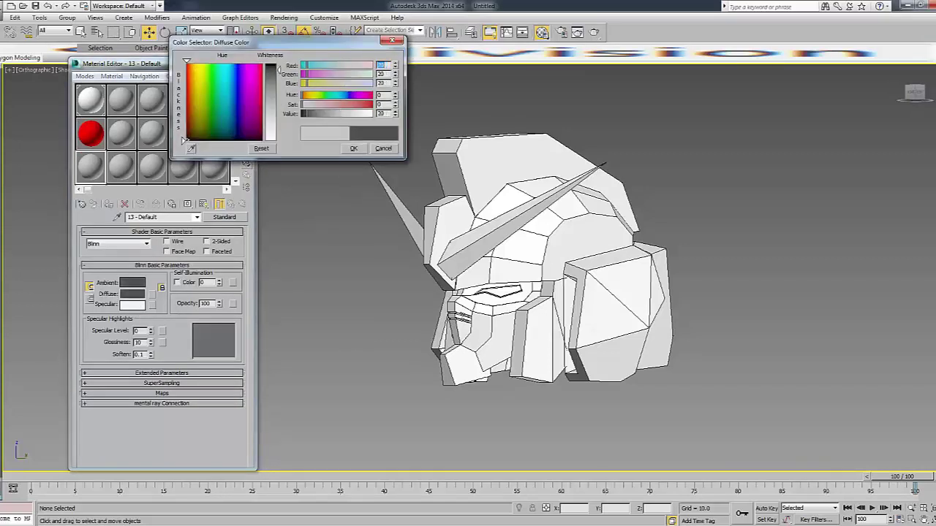
click(352, 148)
Make a fourth material a fully saturated yellow.
click(121, 99)
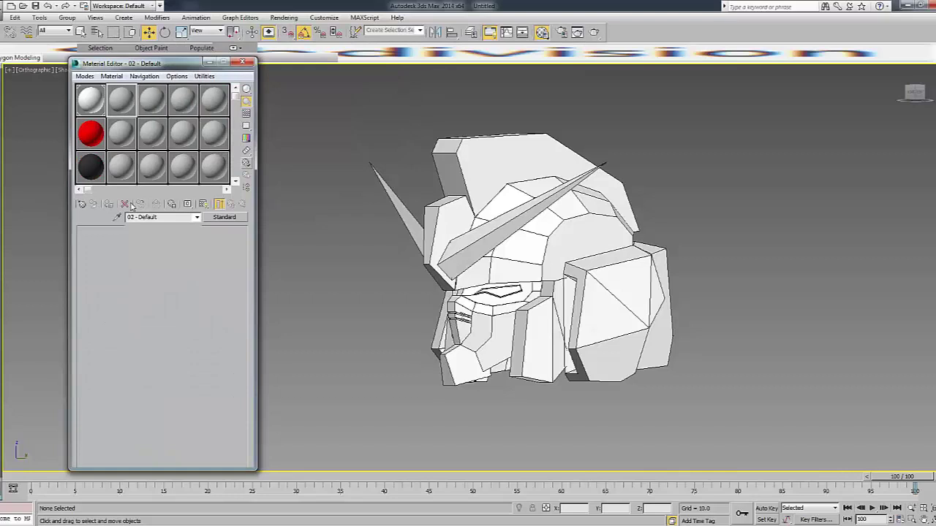
click(132, 293)
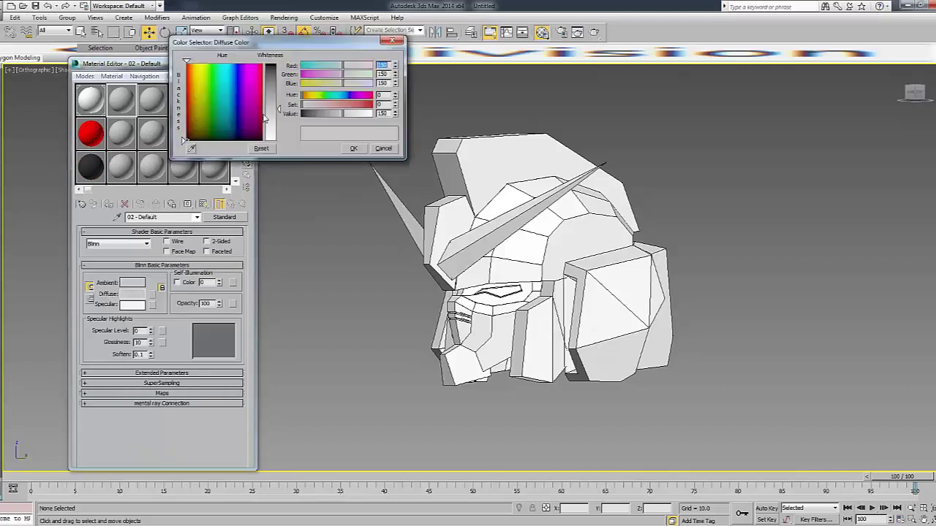
drag(207, 78, 195, 66)
drag(330, 104, 370, 105)
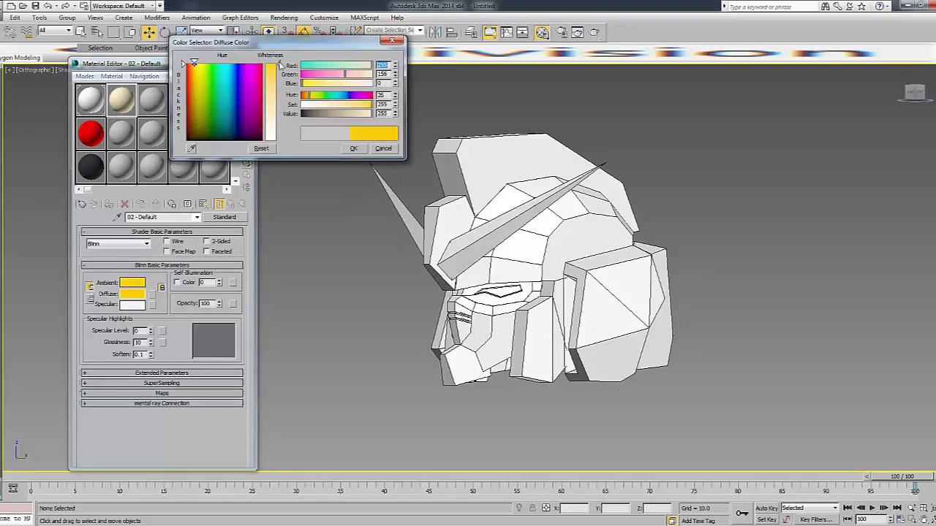
click(353, 148)
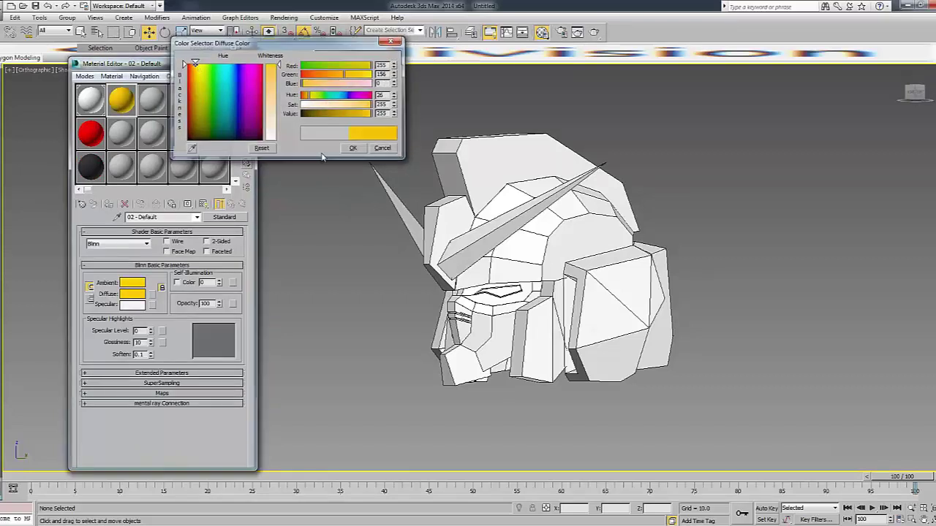
Create a bright green material, then select the forehead crest piece.
click(129, 143)
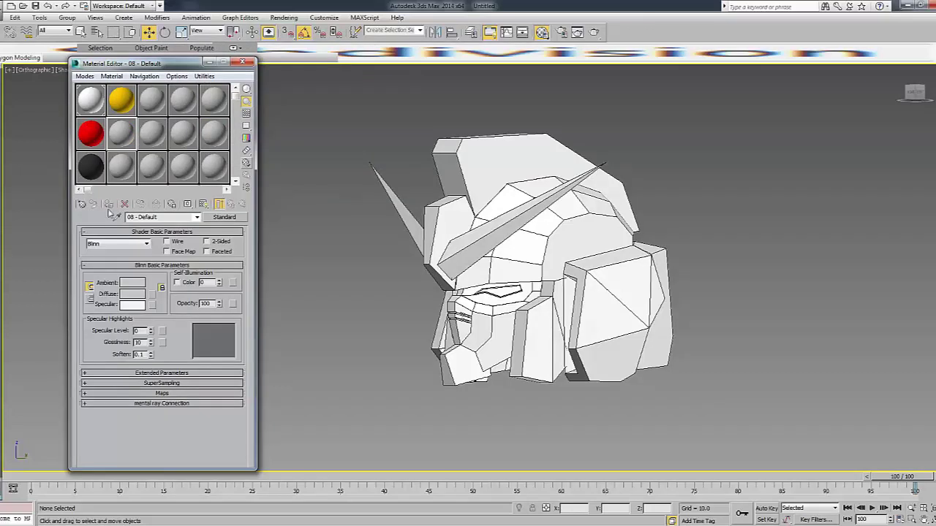
click(126, 293)
drag(209, 104, 213, 66)
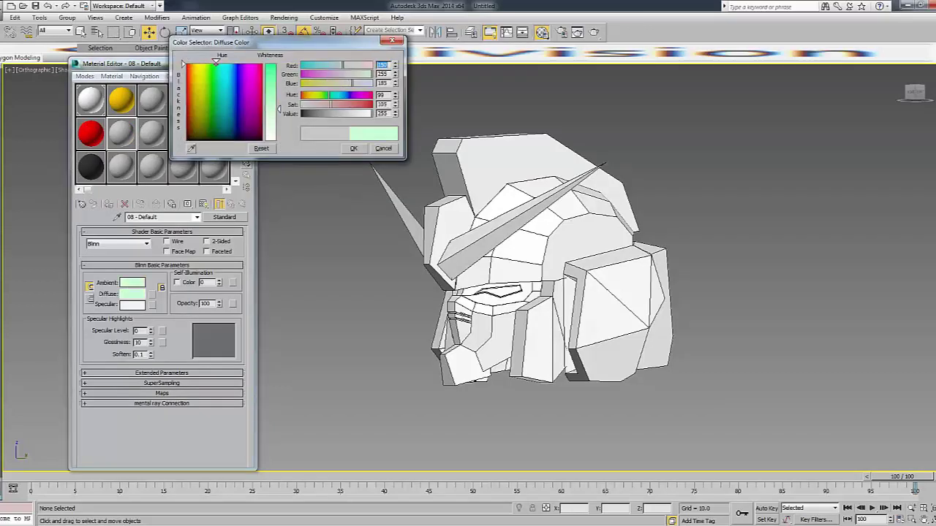
drag(267, 78, 269, 136)
click(353, 148)
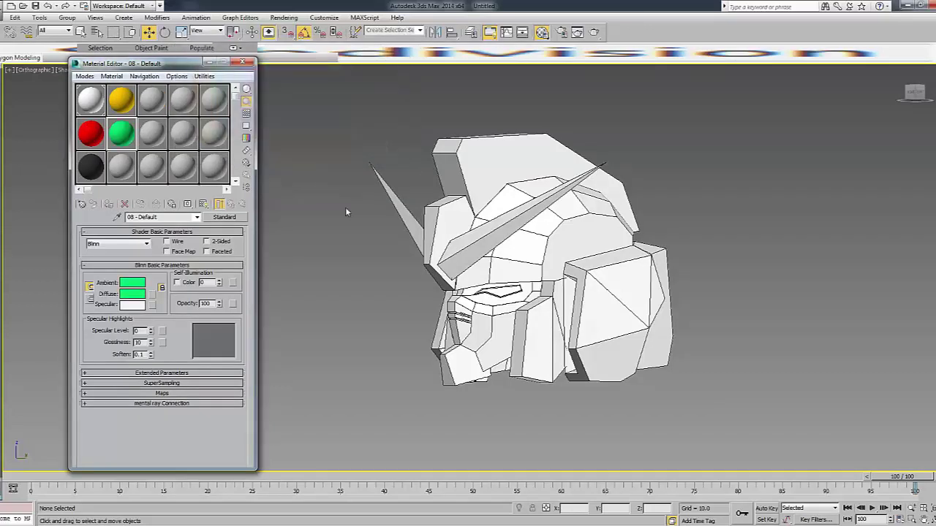
key(q)
click(454, 245)
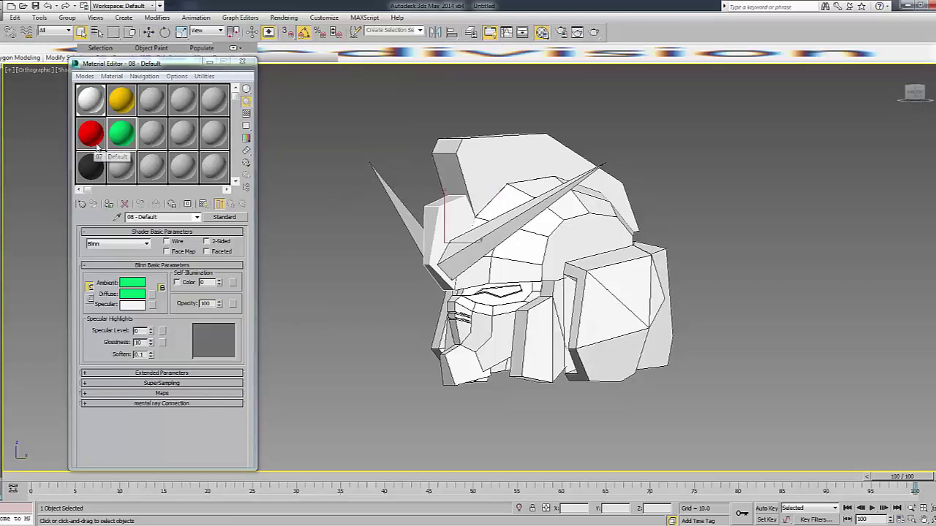
Apply the red material to the forehead crest, eye surround and lower jaw.
click(91, 133)
click(108, 204)
click(480, 308)
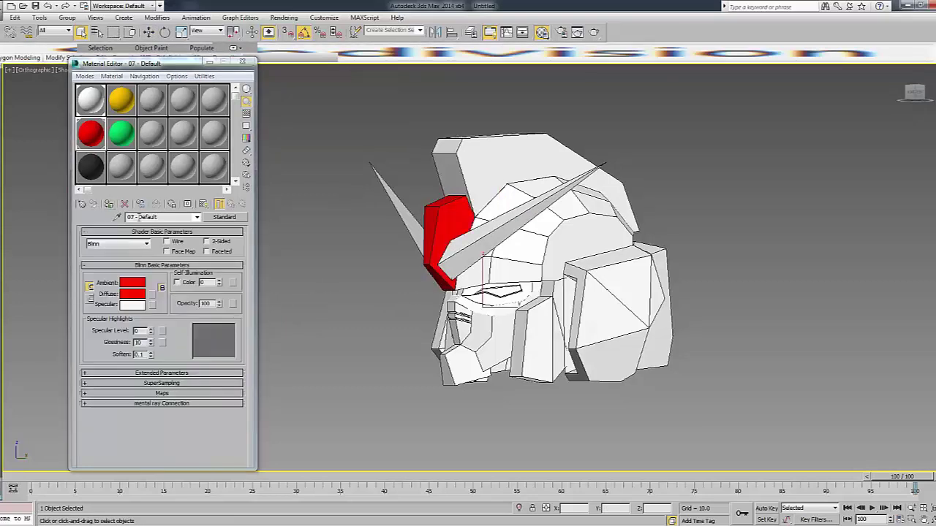
click(108, 204)
click(439, 350)
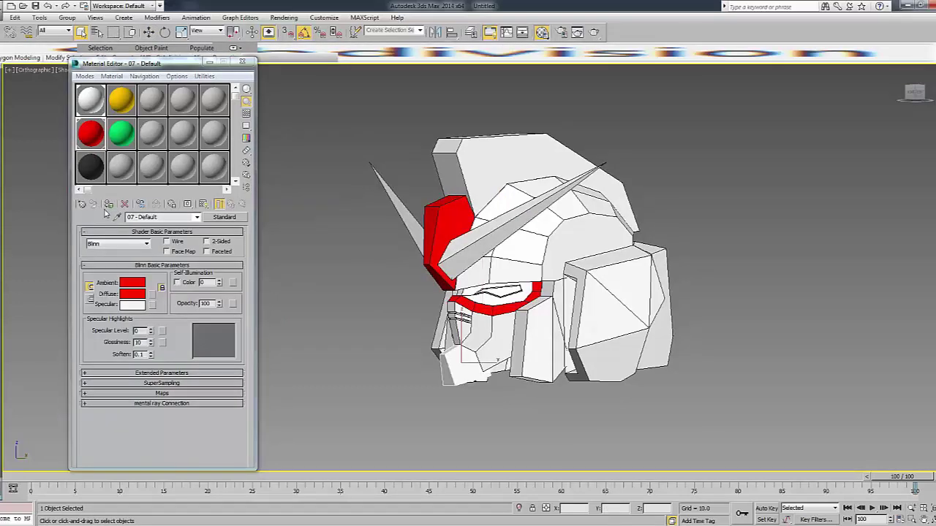
click(108, 204)
Apply the green material to the strip on top of the helmet.
click(538, 158)
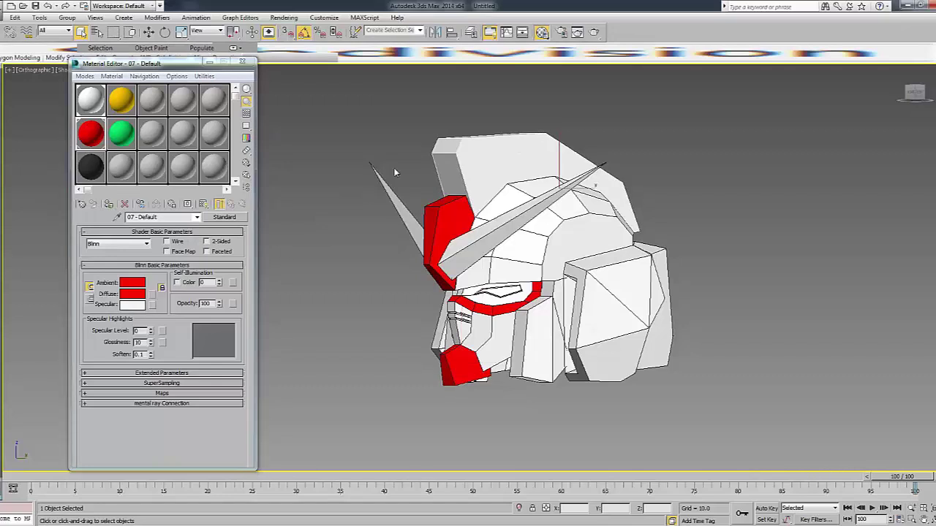
click(489, 238)
click(520, 221)
click(449, 185)
click(122, 132)
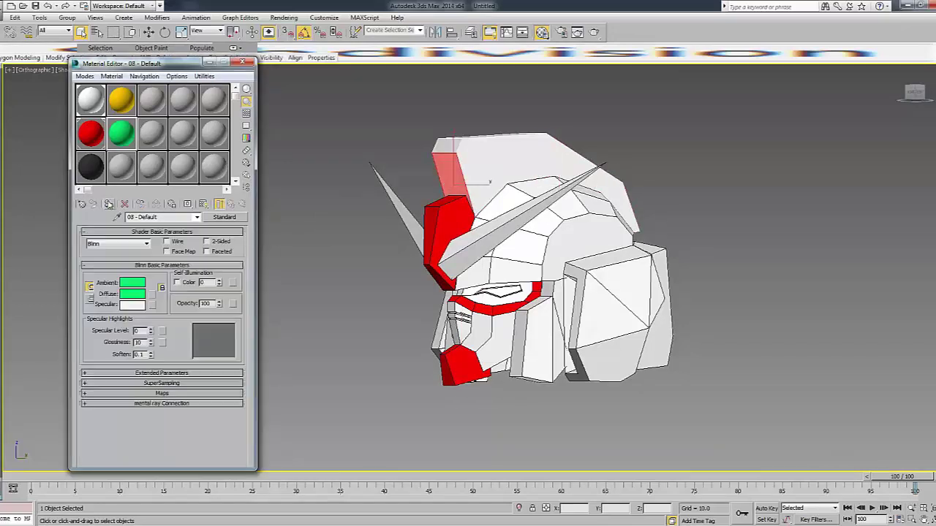
click(108, 204)
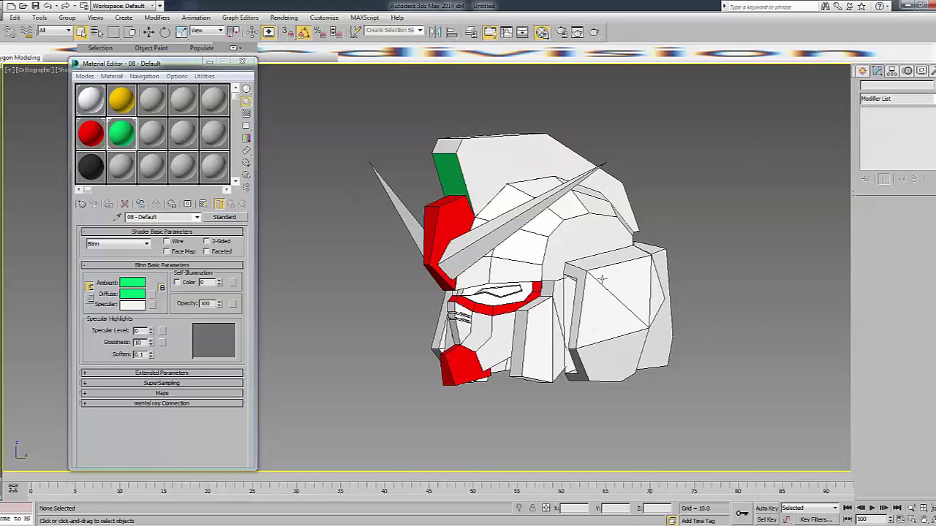
In front view, make a new black material and apply it to both cheek vents.
key(f)
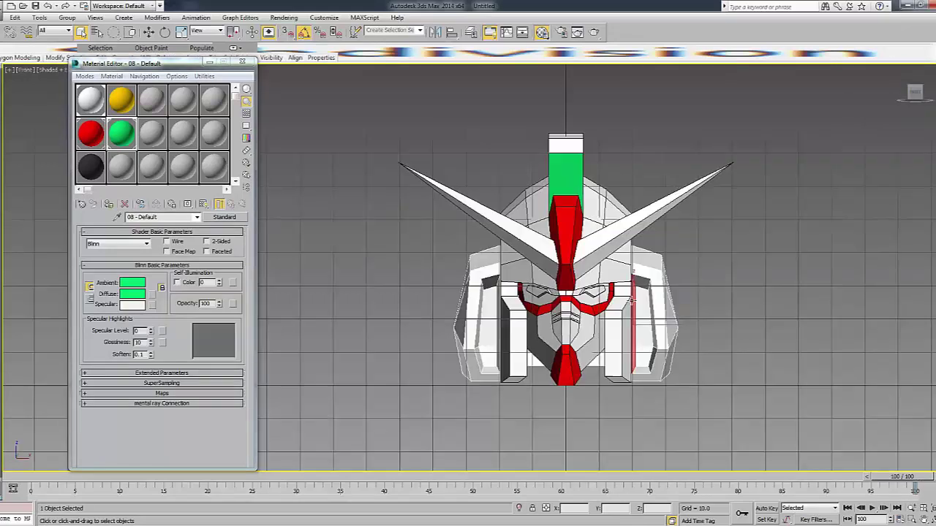
scroll(643, 381, up, 3)
ctrl+click(428, 354)
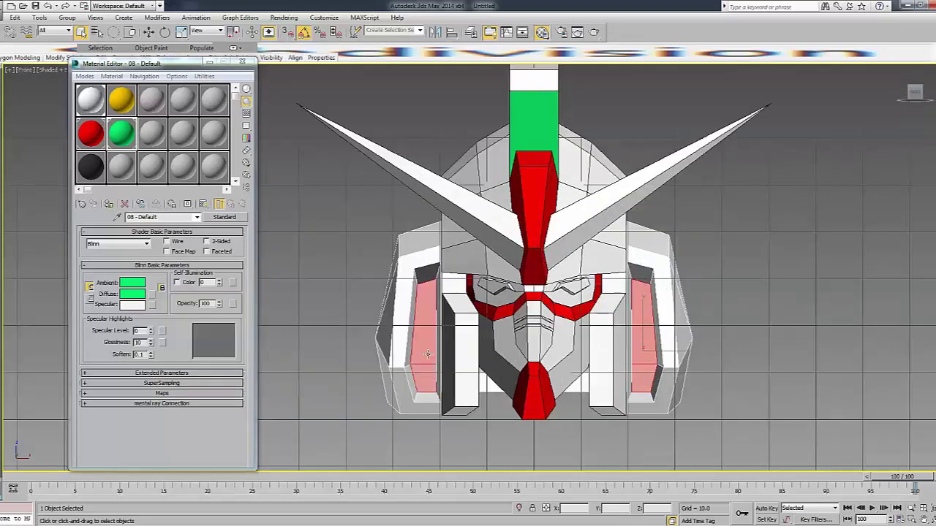
click(108, 174)
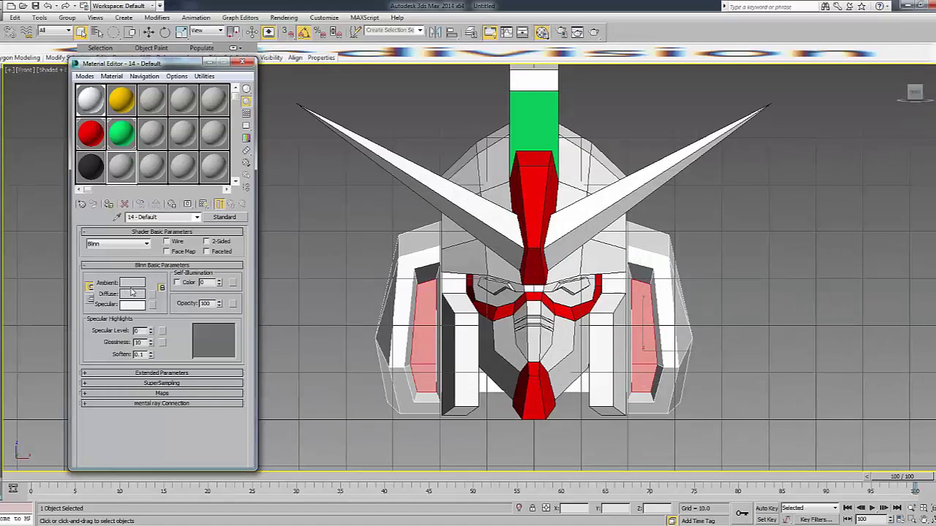
click(138, 295)
drag(277, 108, 278, 139)
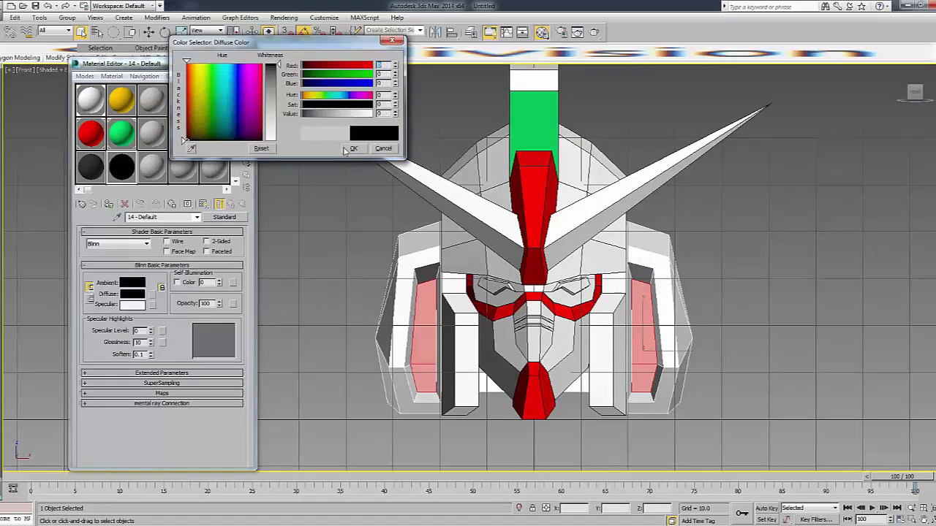
click(353, 148)
click(108, 204)
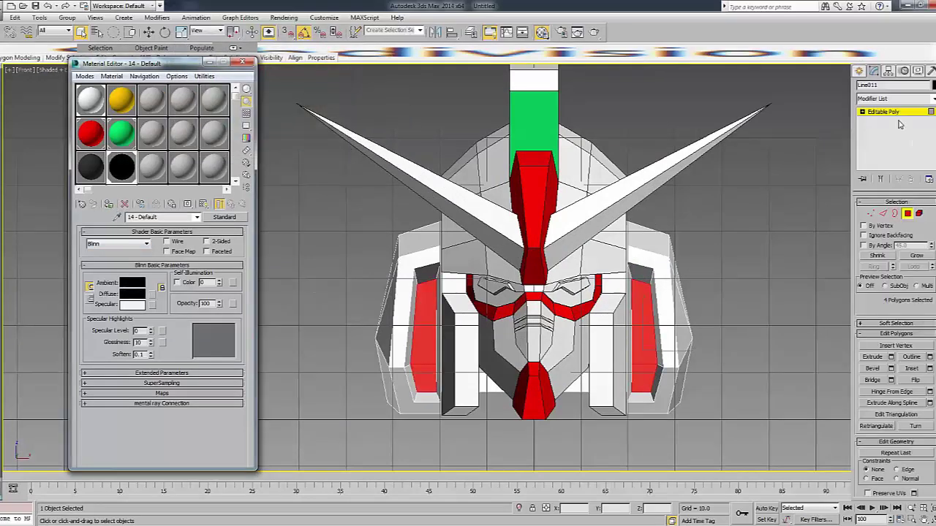
Make the eye socket faces black and select the right eye face.
click(795, 187)
click(564, 296)
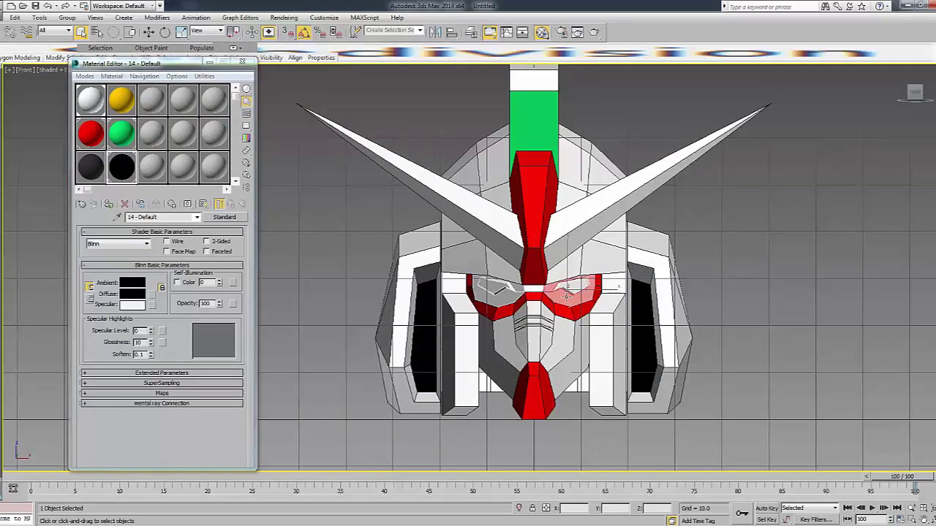
click(110, 206)
scroll(570, 292, up, 2)
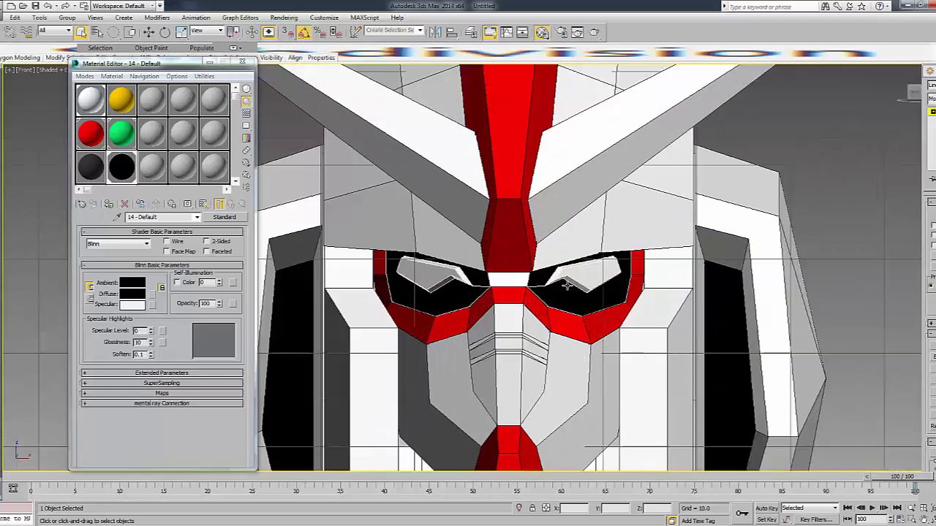
click(578, 282)
scroll(556, 289, up, 2)
key(F3)
Select the eye face inside the socket and make the green material current.
click(516, 297)
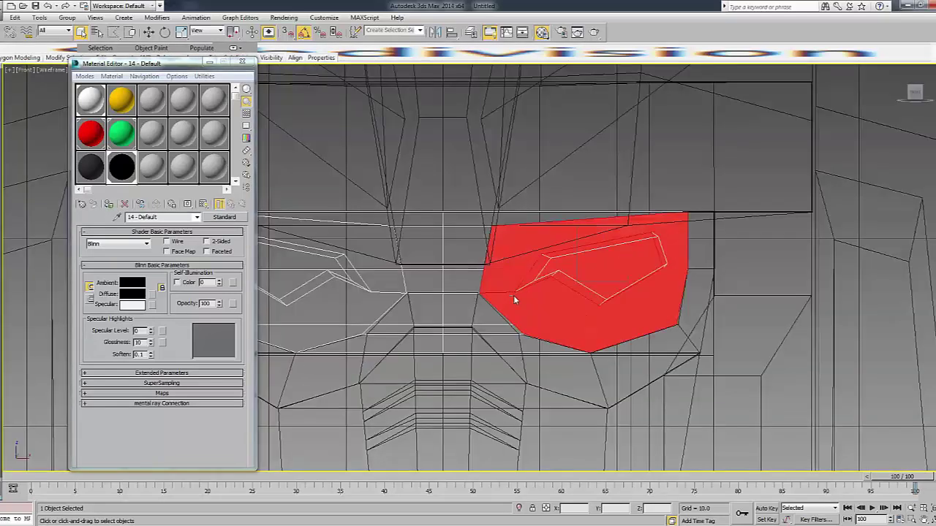
mouse_move(927, 96)
mouse_down()
mouse_move(458, 239)
mouse_move(392, 275)
mouse_up()
key(F3)
key(F3)
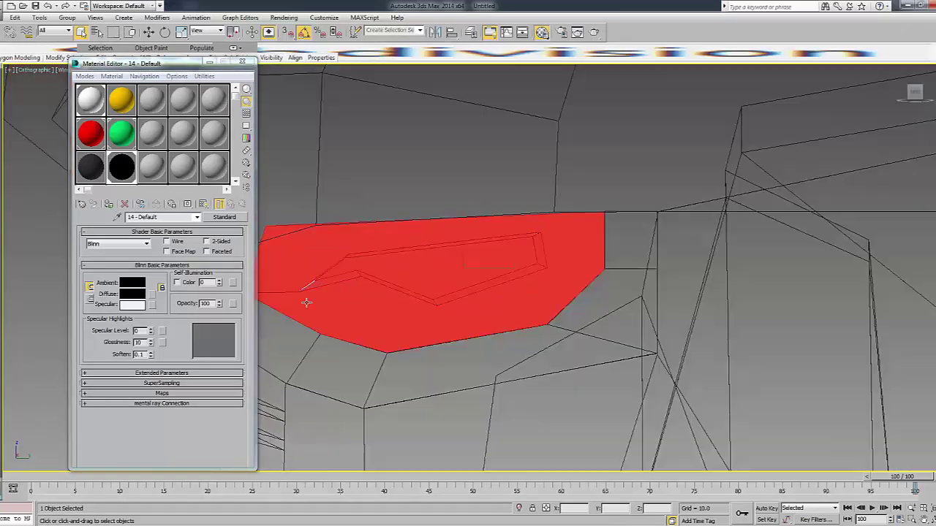
key(F3)
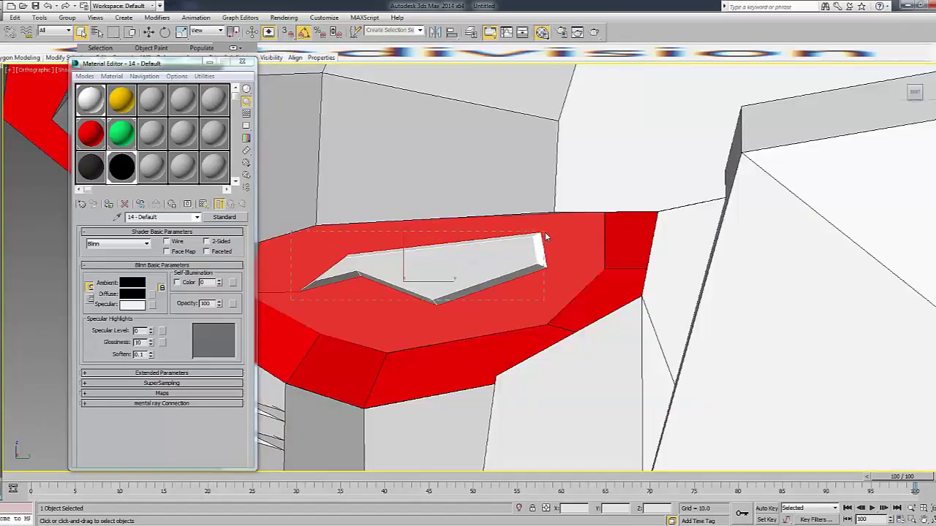
key(F3)
click(511, 267)
key(F3)
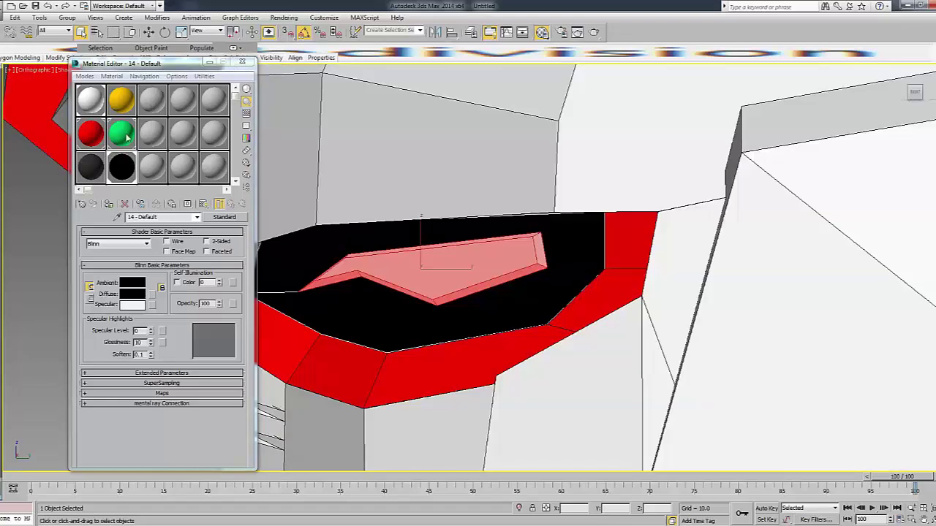
click(126, 136)
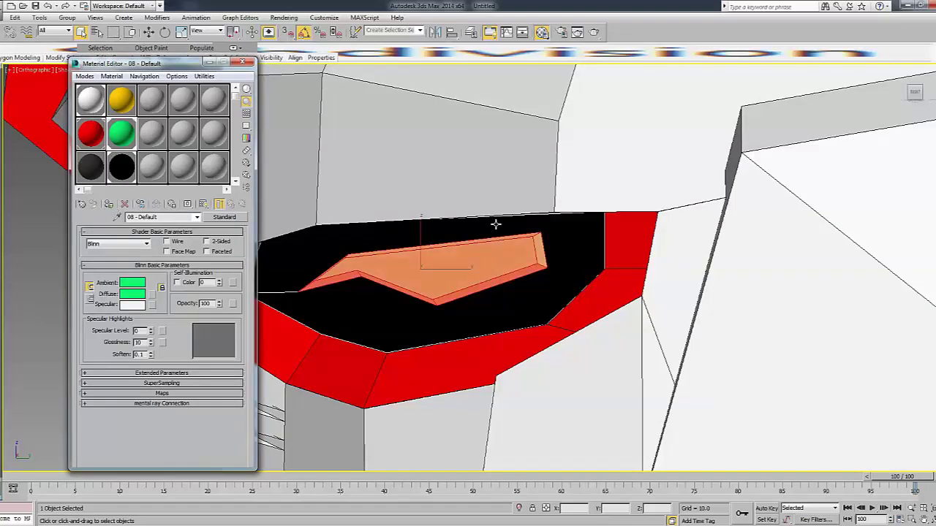
scroll(495, 225, down, 5)
alt+middle_drag(709, 192, 783, 229)
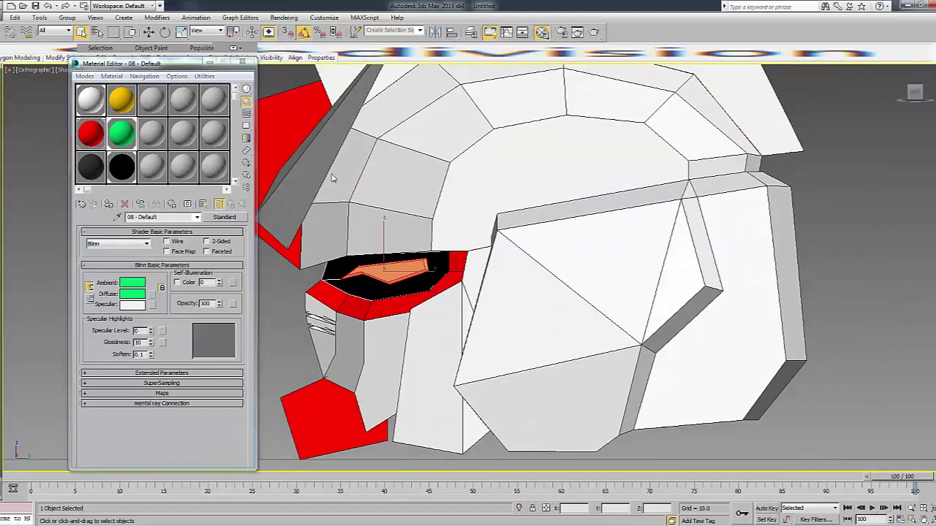
Apply the green material to the eye face.
click(828, 210)
key(f)
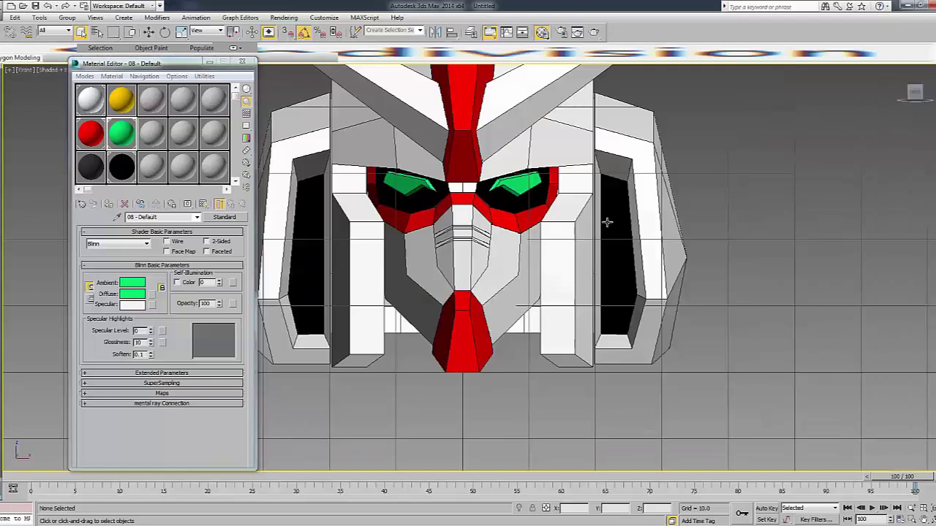
scroll(607, 221, down, 3)
scroll(509, 269, up, 1)
Select the upper and lower mouth grille strips and make them black.
click(509, 269)
scroll(509, 269, up, 4)
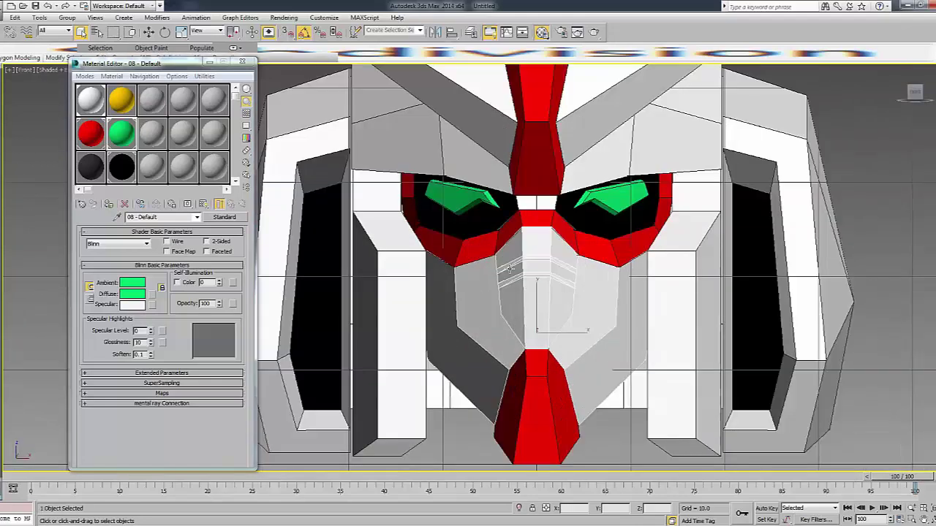
scroll(509, 269, up, 4)
ctrl+click(578, 271)
ctrl+click(641, 281)
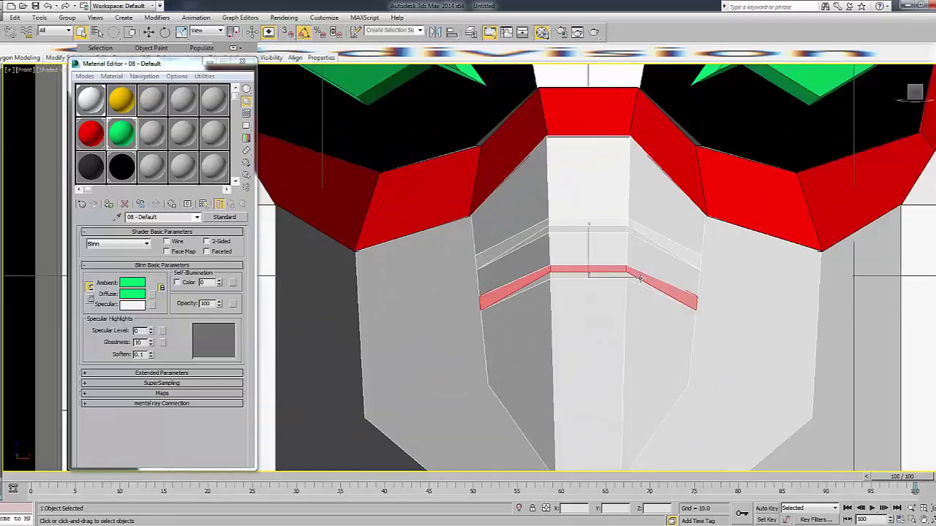
ctrl+click(646, 231)
ctrl+click(589, 225)
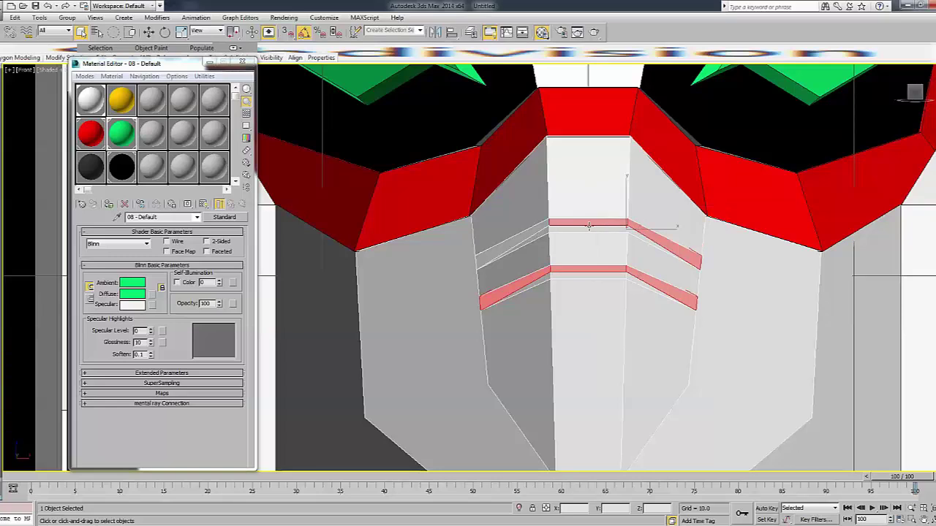
click(122, 168)
click(109, 204)
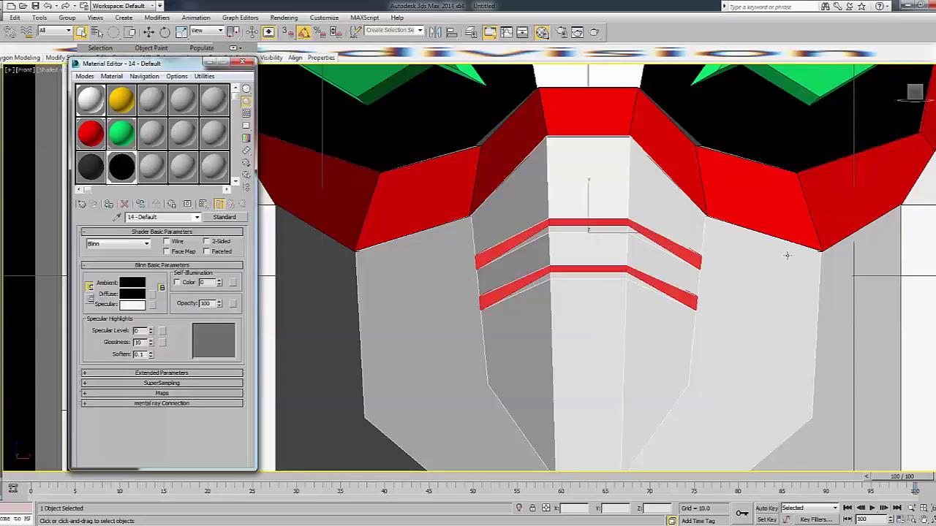
Thin the lower mouth slit by raising its left vertex.
scroll(771, 256, down, 3)
scroll(772, 255, down, 1)
key(1)
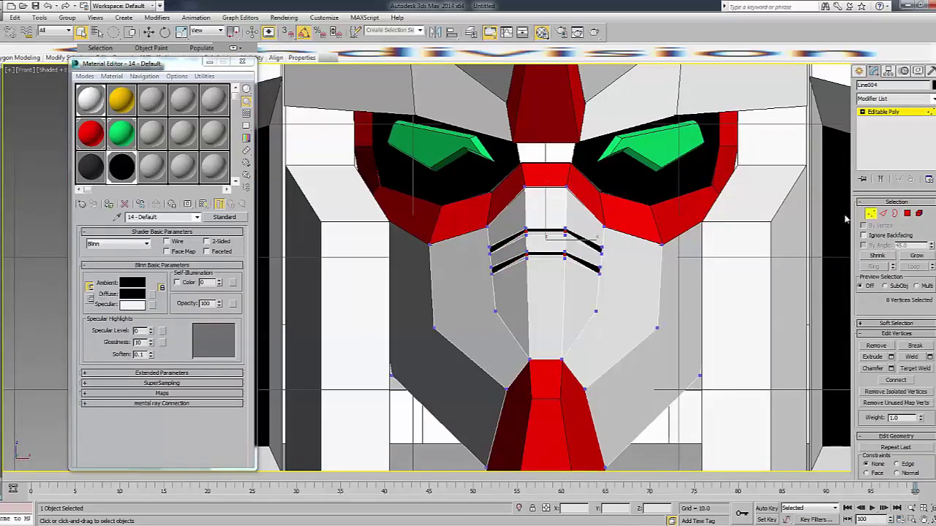
scroll(598, 285, up, 3)
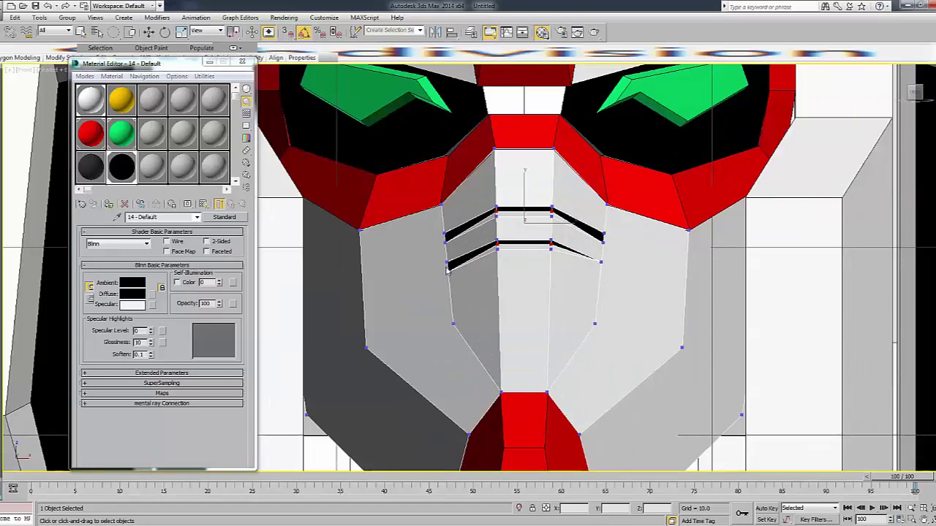
drag(449, 274, 449, 246)
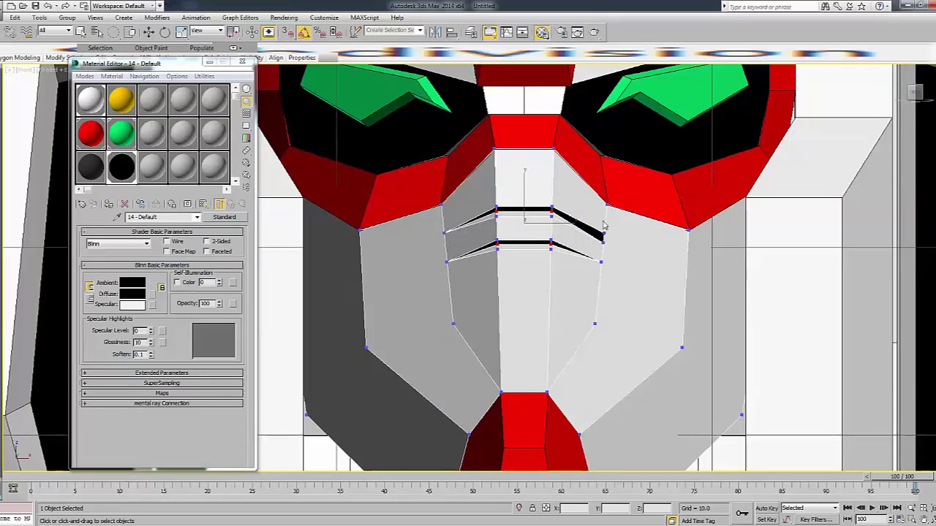
scroll(605, 233, down, 3)
scroll(605, 232, down, 3)
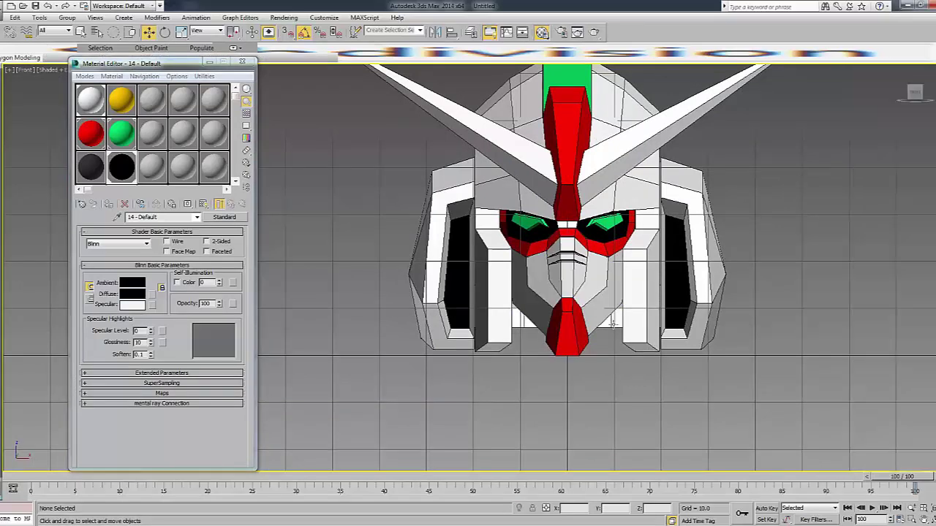
Apply the dark material to the helmet underside and close the Material Editor.
key(w)
mouse_move(555, 292)
alt+middle_down()
mouse_move(511, 219)
mouse_move(526, 241)
alt+middle_up()
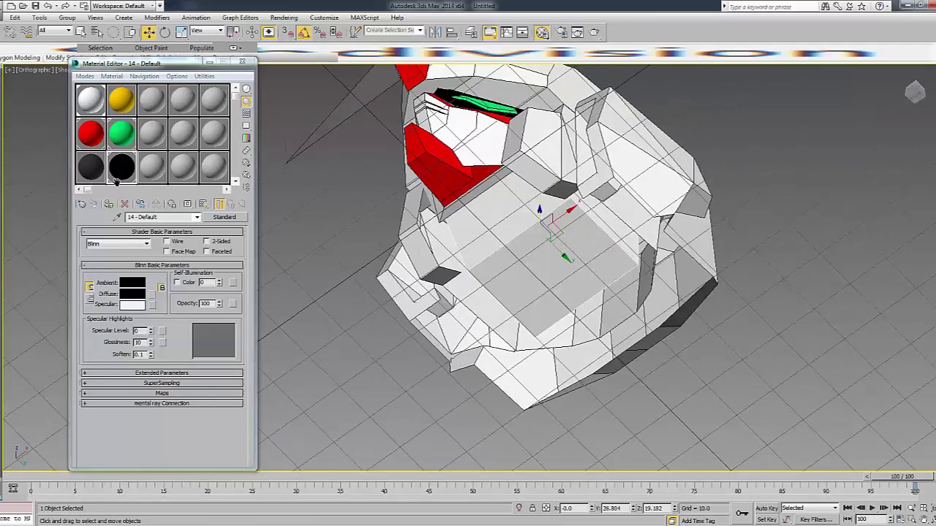
click(91, 167)
click(108, 204)
click(780, 181)
drag(915, 92, 862, 81)
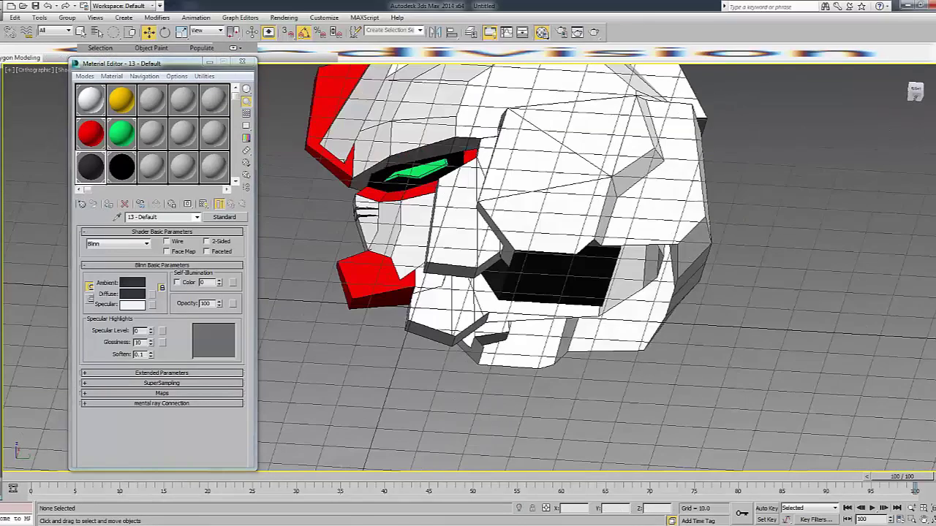
mouse_move(914, 93)
mouse_down()
mouse_move(878, 92)
mouse_move(892, 117)
mouse_up()
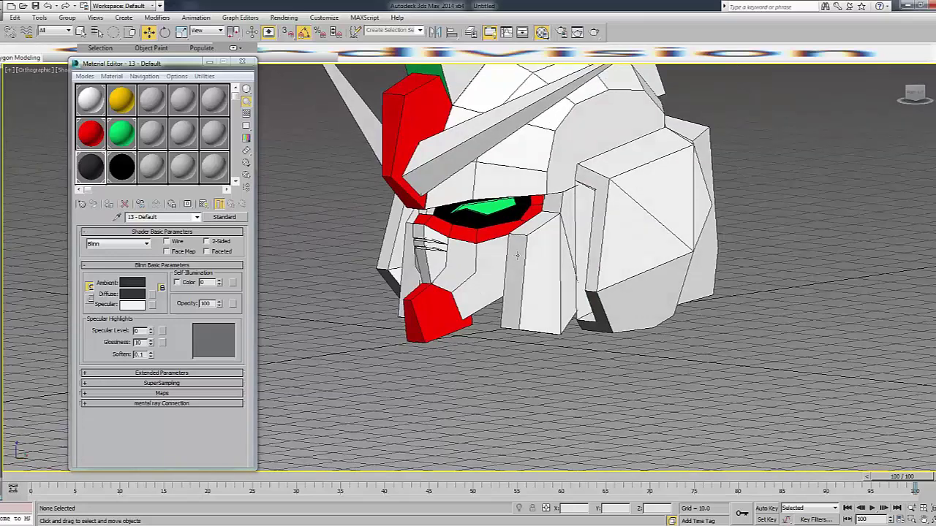
click(242, 61)
Select the green eye from an angled view and enter vertex editing.
alt+middle_drag(273, 262, 278, 241)
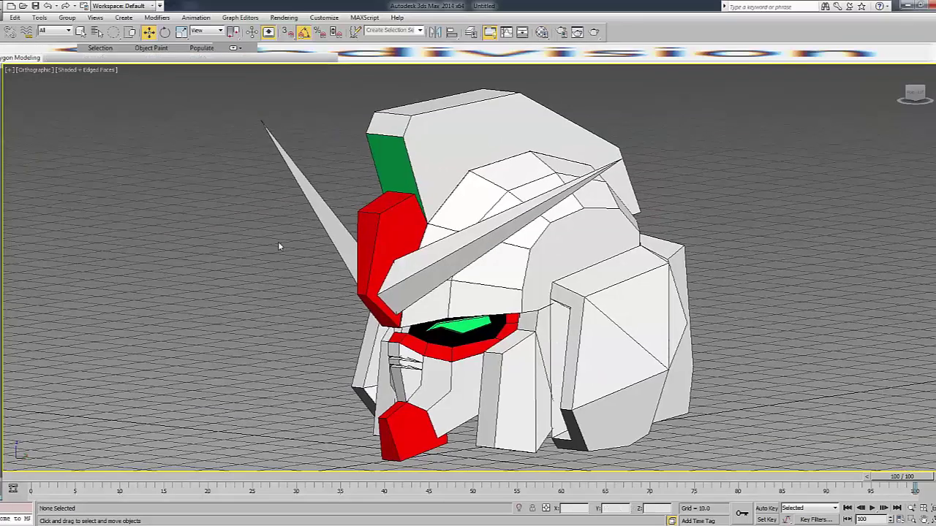
key(f)
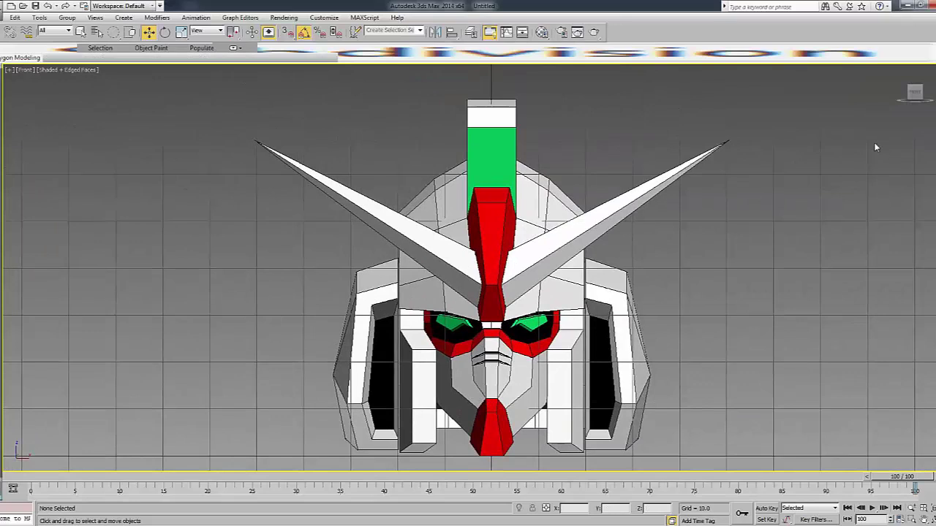
mouse_move(663, 211)
alt+middle_down()
mouse_move(619, 246)
mouse_move(480, 263)
alt+middle_up()
click(480, 264)
scroll(480, 264, up, 4)
key(F3)
key(1)
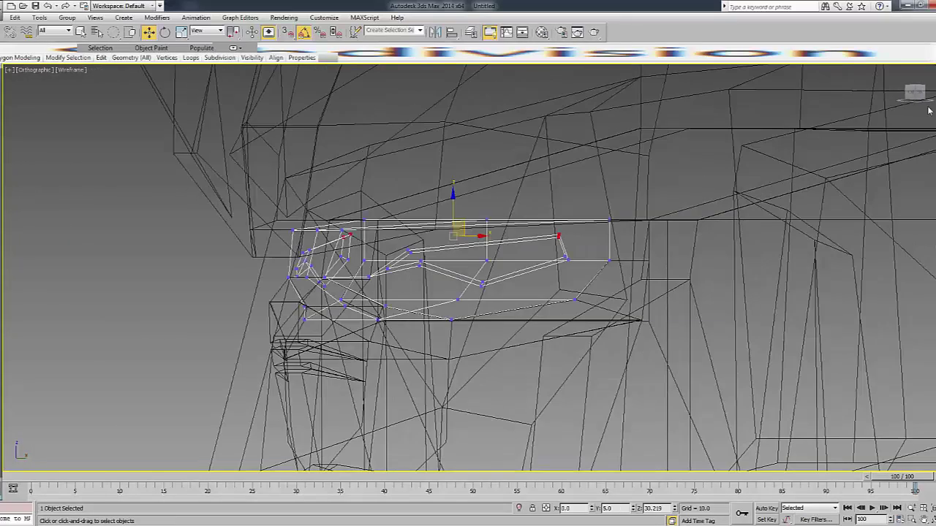
drag(925, 93, 867, 139)
scroll(414, 277, up, 2)
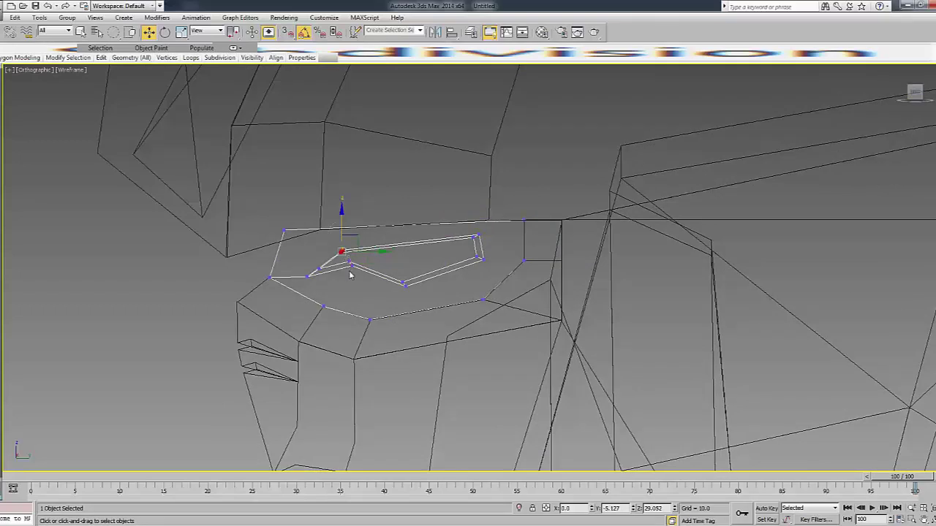
Shift the eye's right corner vertex inward.
key(q)
key(F3)
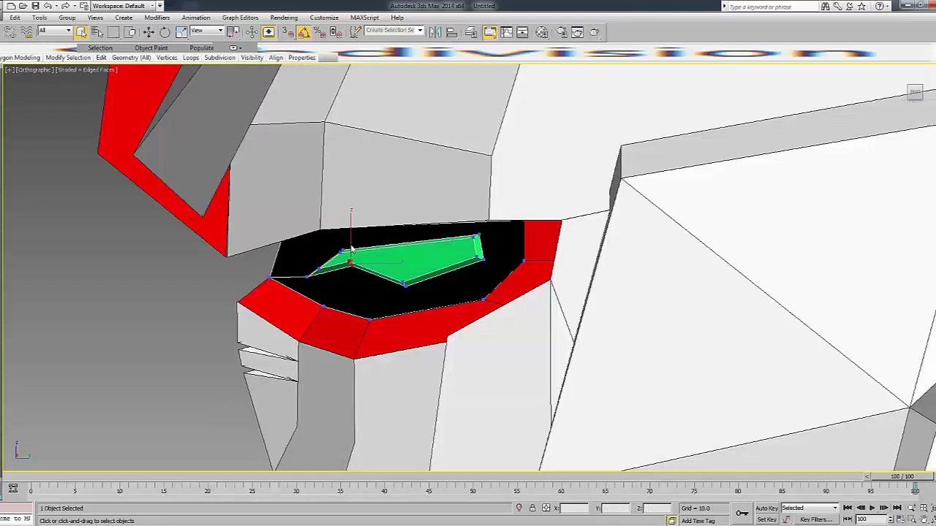
key(w)
scroll(351, 264, up, 2)
key(F3)
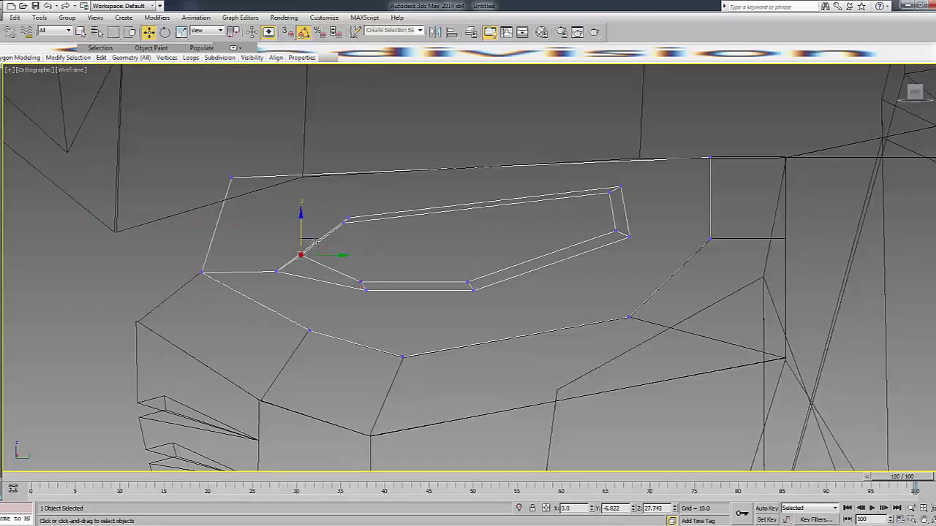
key(F3)
key(F3)
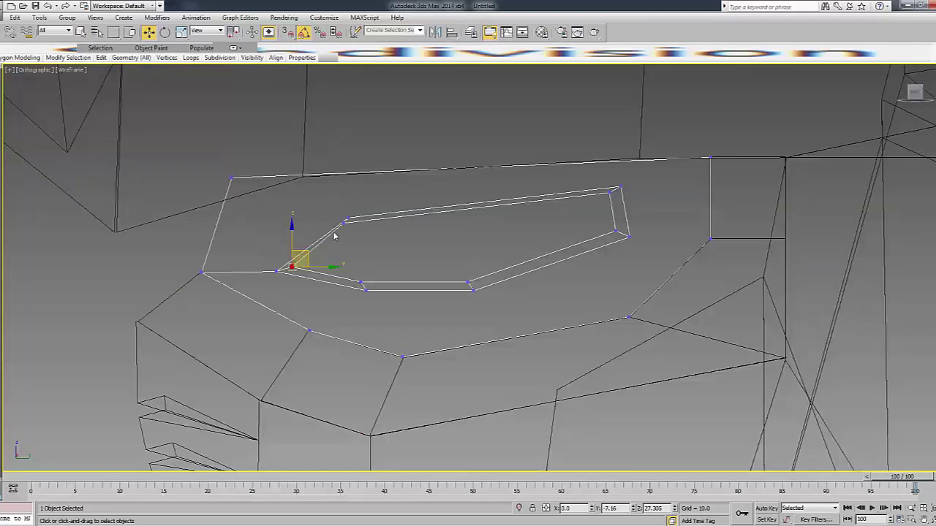
click(361, 283)
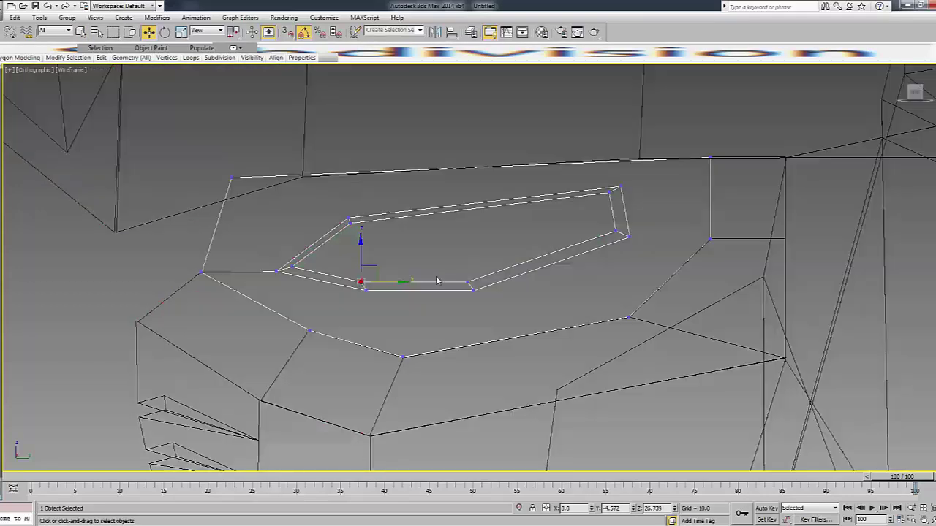
key(F3)
drag(653, 220, 606, 231)
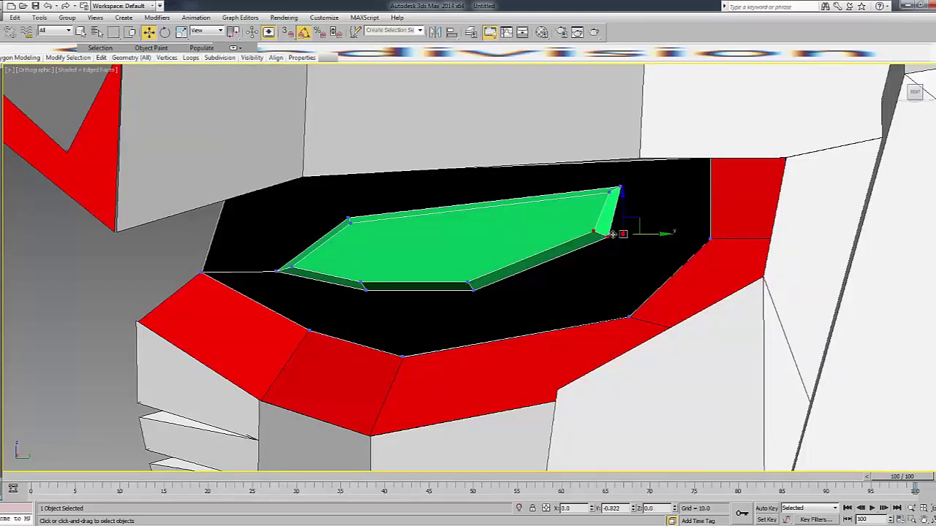
Raise the eye's top edge and lower its bottom edge slightly.
key(ctrl+z)
key(ctrl+z)
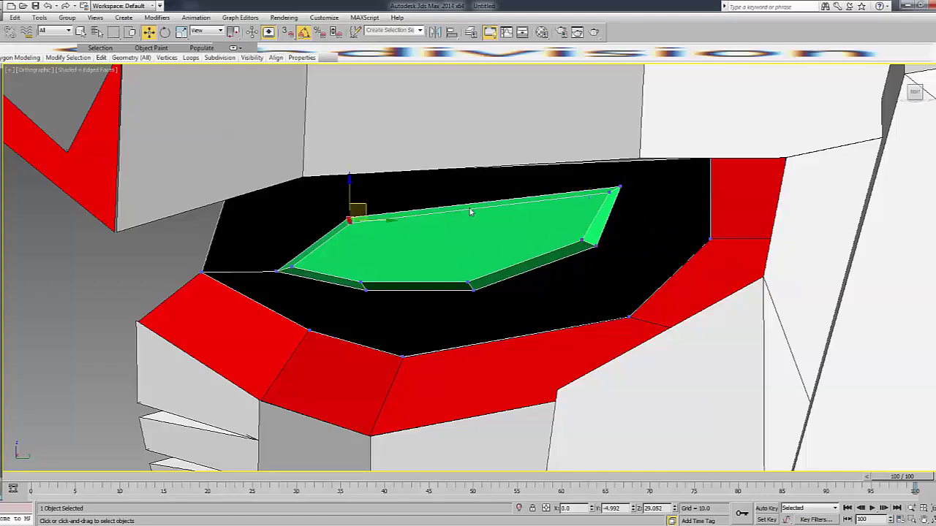
key(ctrl+z)
drag(479, 178, 478, 164)
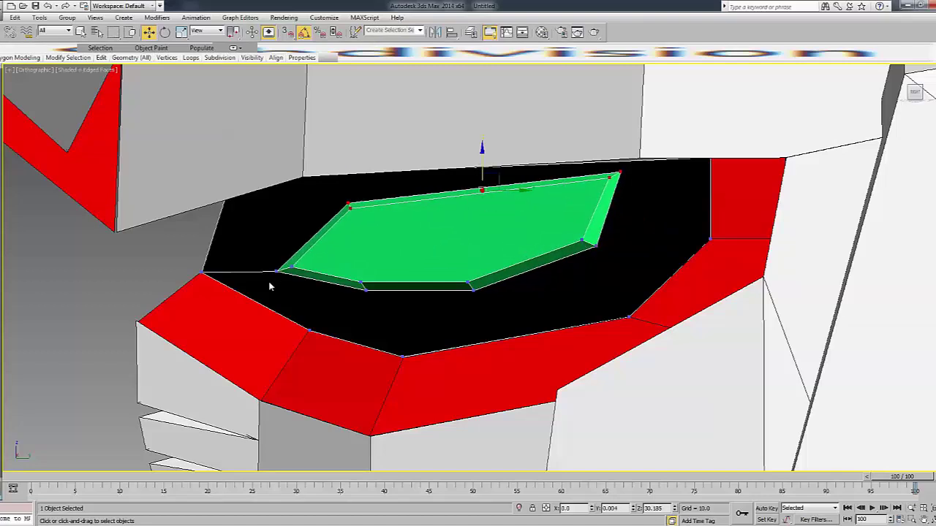
key(F3)
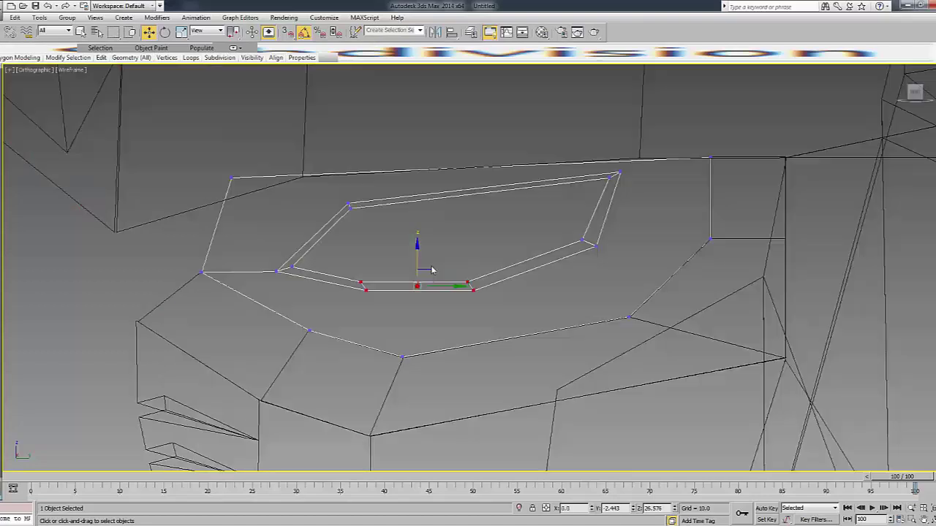
drag(413, 256, 414, 263)
mouse_move(441, 305)
mouse_down()
mouse_move(505, 270)
mouse_move(471, 271)
mouse_up()
key(F3)
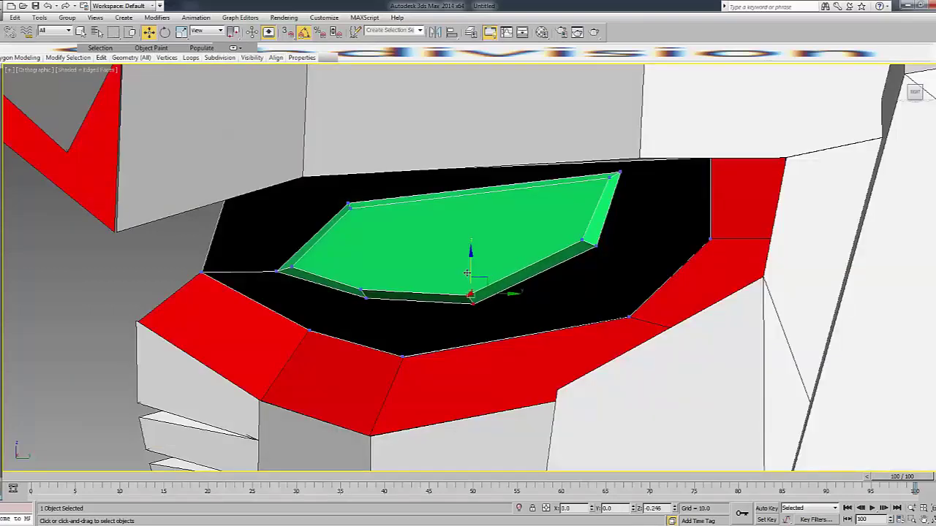
drag(387, 299, 377, 299)
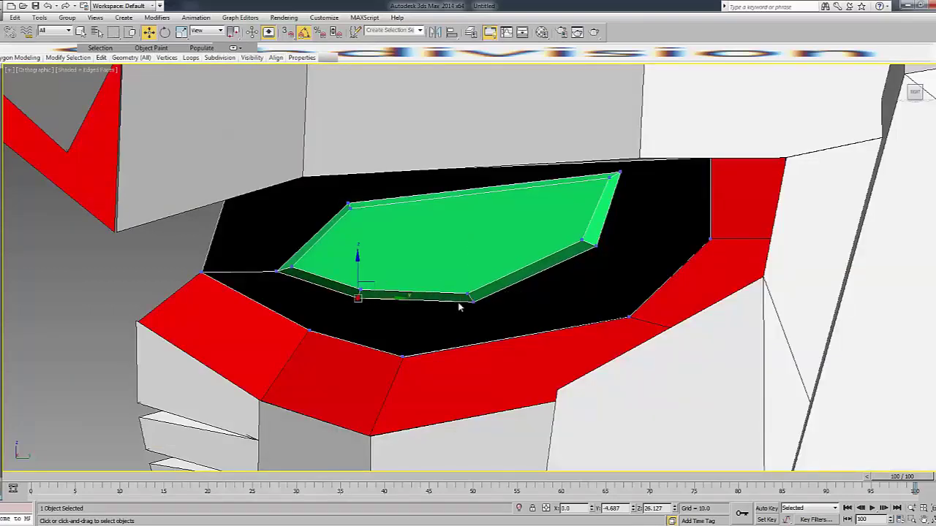
Move the eye's top-left vertex outward to widen the eye.
key(F3)
key(F3)
click(349, 206)
drag(368, 208, 358, 207)
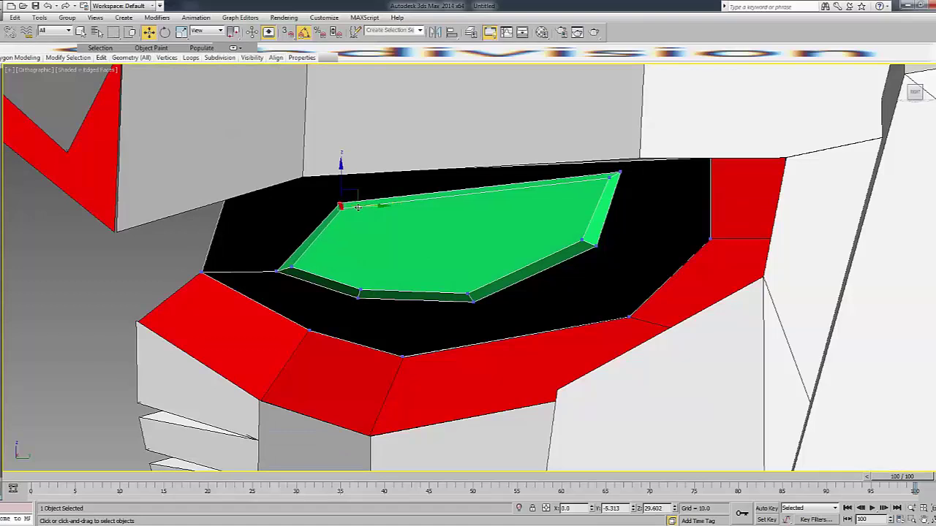
scroll(574, 209, down, 5)
Leave eye vertex editing, deselect the eye and orbit to view the head from behind.
key(1)
key(f)
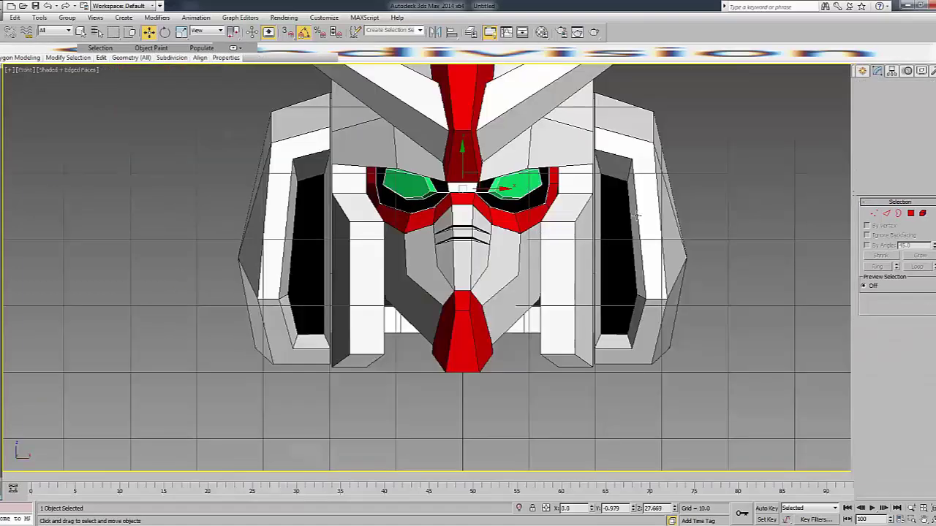
click(772, 155)
middle_drag(772, 155, 758, 275)
scroll(759, 276, down, 3)
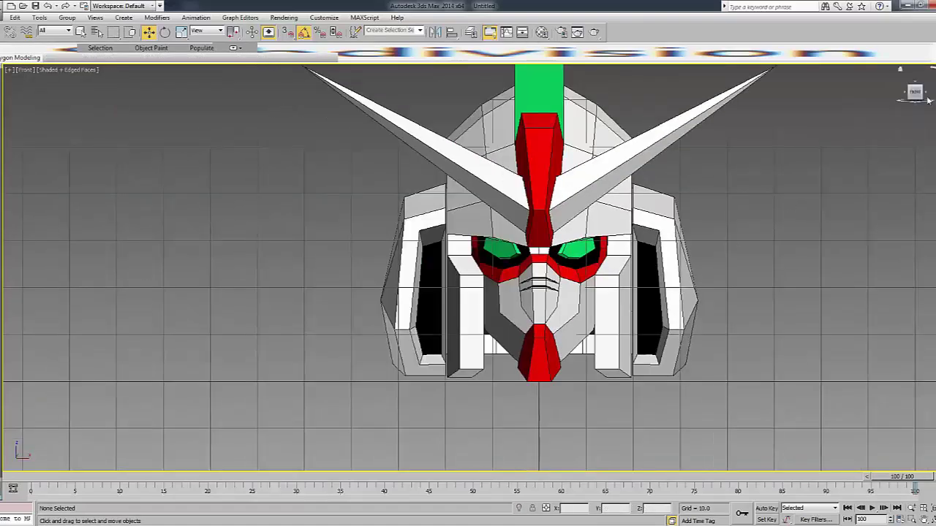
drag(927, 101, 917, 89)
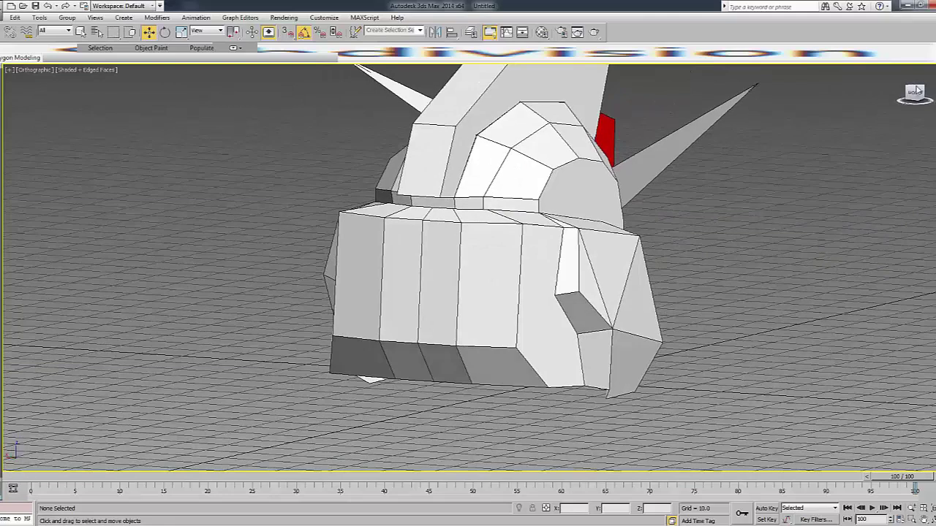
middle_drag(817, 166, 726, 199)
In Back view, scale the two centre back polygons wider.
click(448, 348)
click(897, 108)
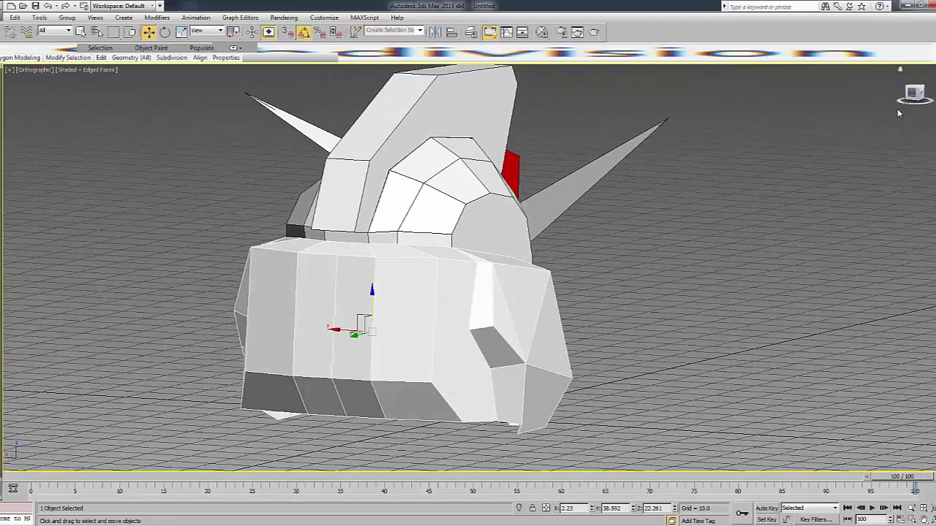
middle_drag(378, 368, 376, 387)
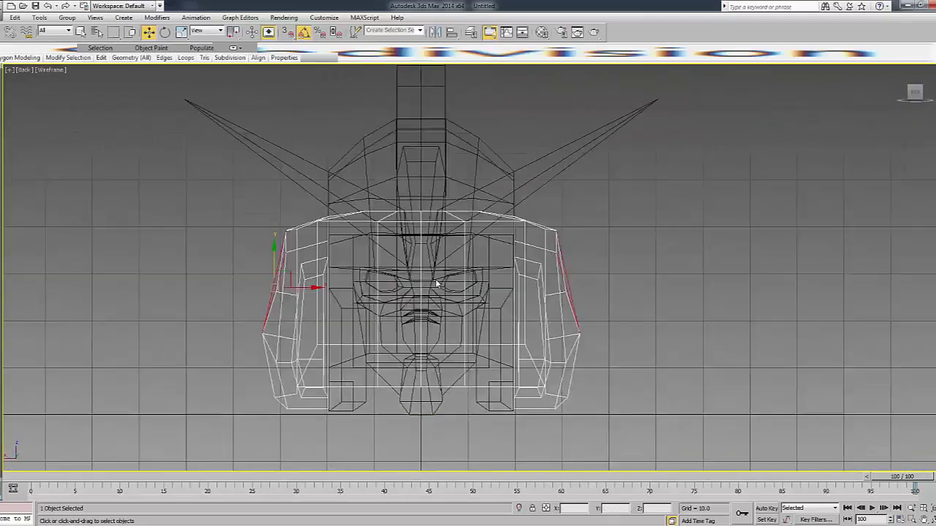
click(381, 389)
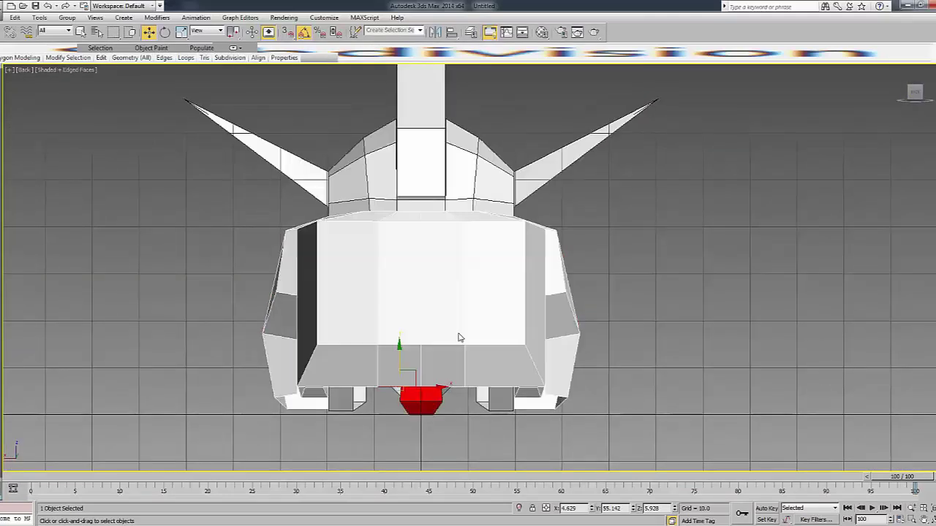
key(4)
click(443, 307)
ctrl+click(398, 300)
key(r)
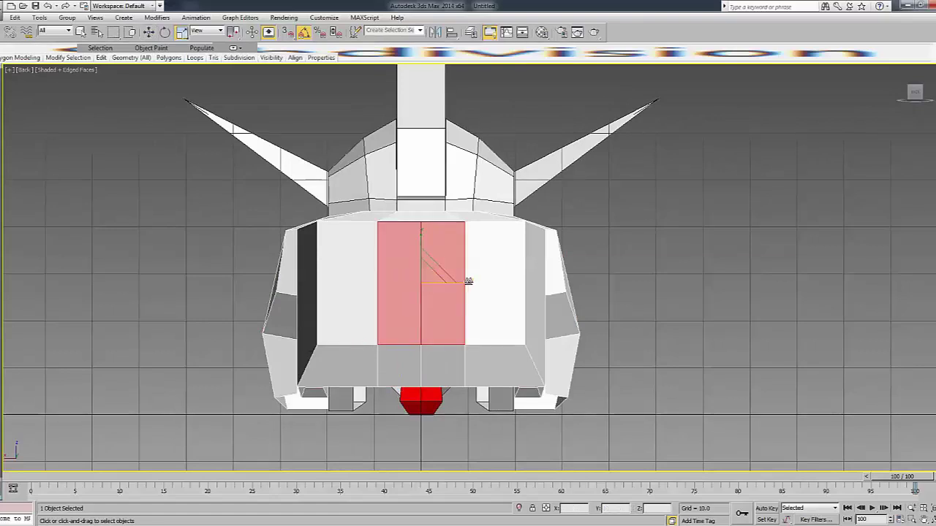
drag(468, 282, 487, 283)
Move the bottom centre edges to reshape the lower back panel, then inspect the helmet.
click(741, 242)
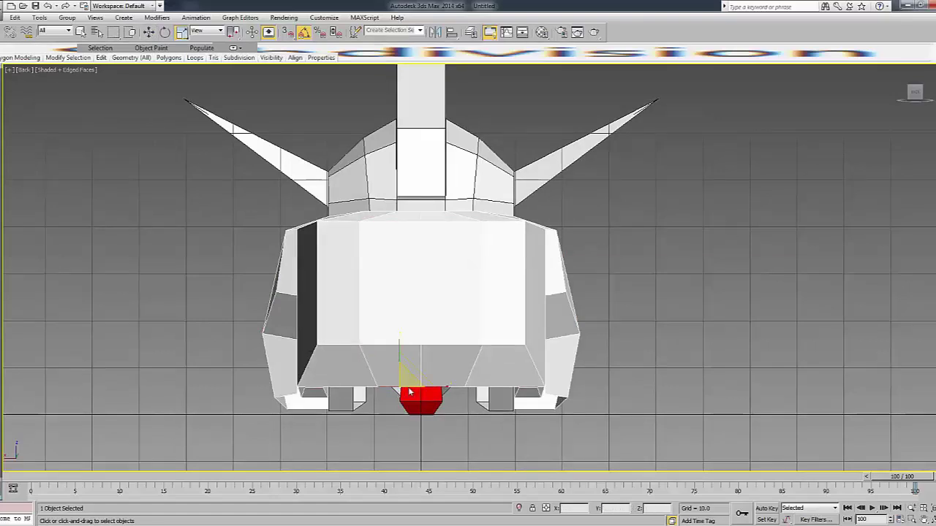
key(2)
key(w)
drag(421, 388, 420, 370)
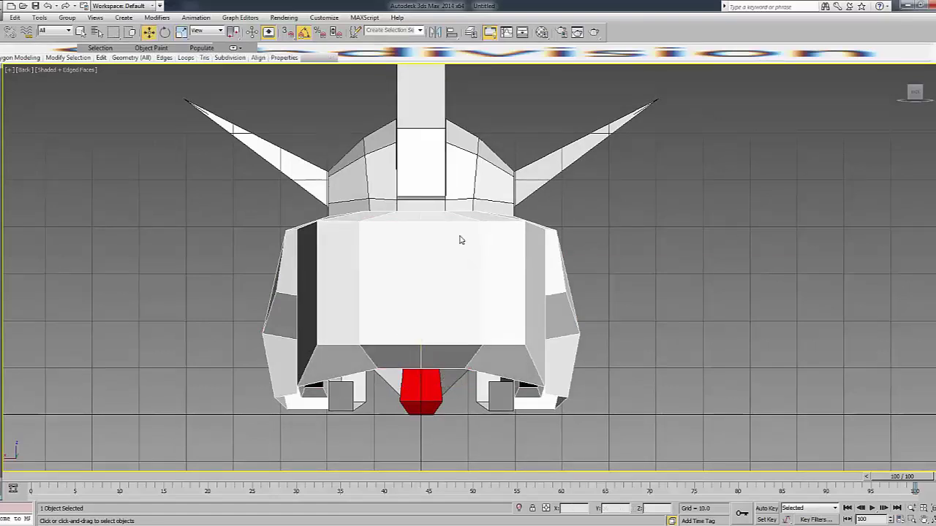
click(848, 142)
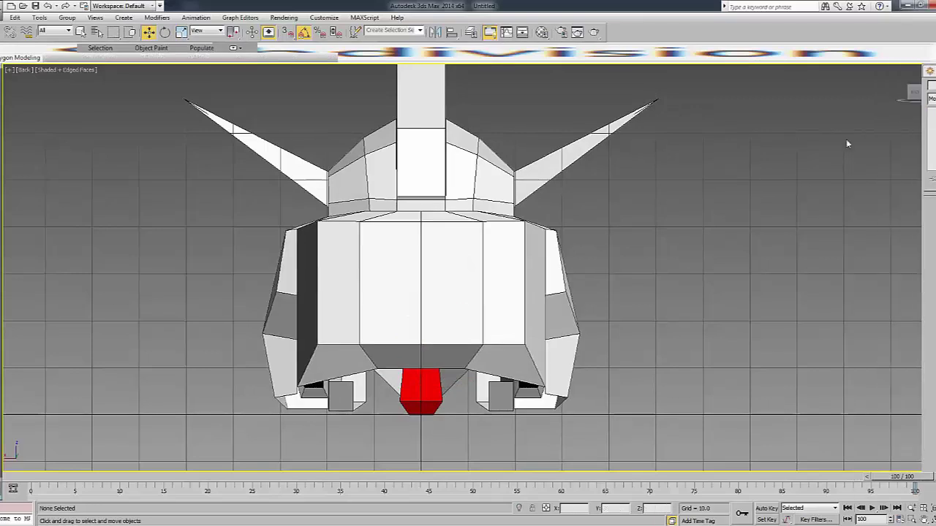
mouse_move(915, 97)
mouse_down()
mouse_move(686, 98)
mouse_move(636, 183)
mouse_up()
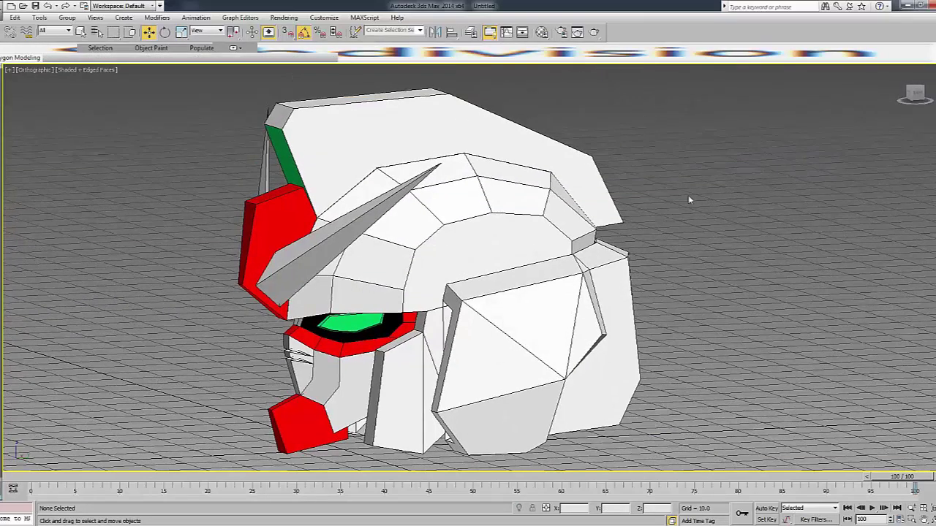
key(f)
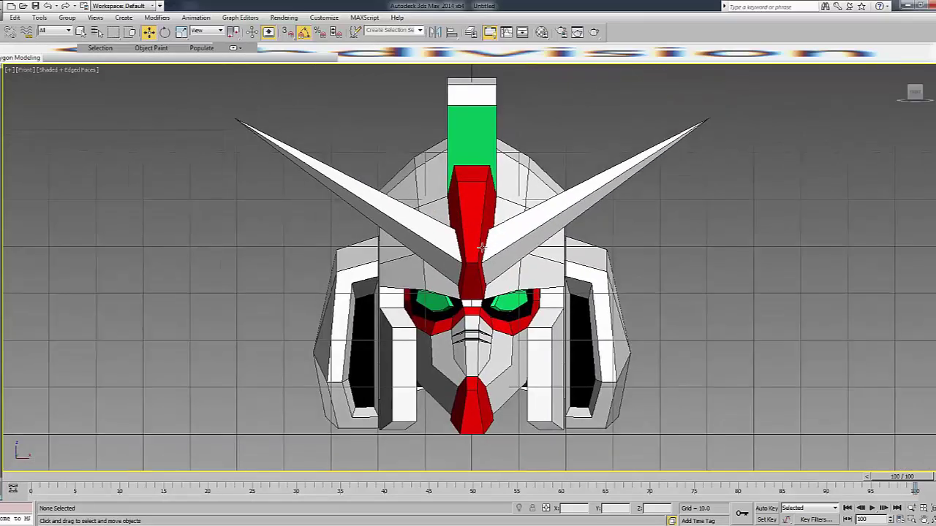
click(481, 247)
key(q)
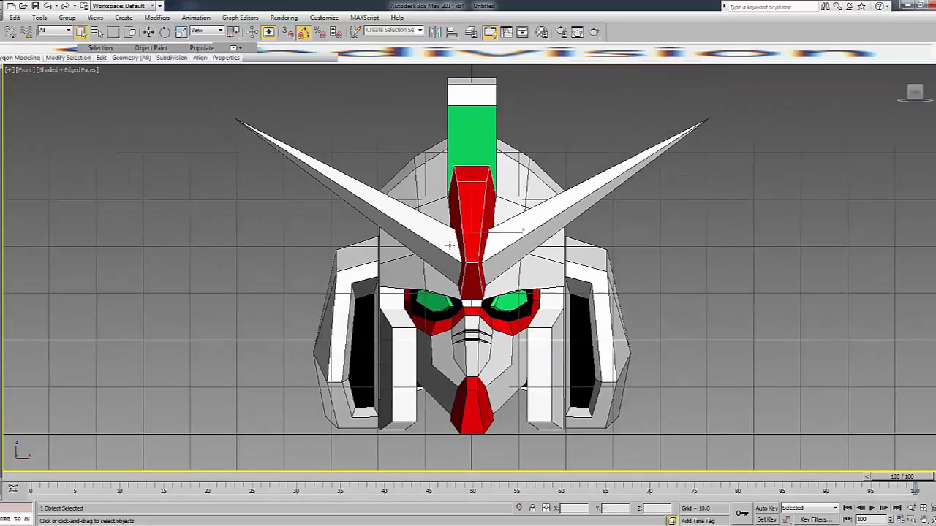
key(4)
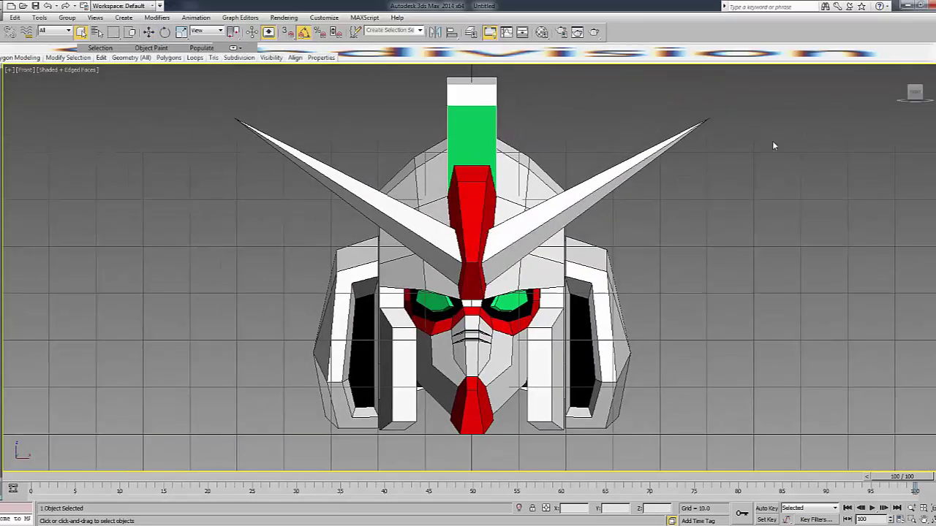
key(ctrl+d)
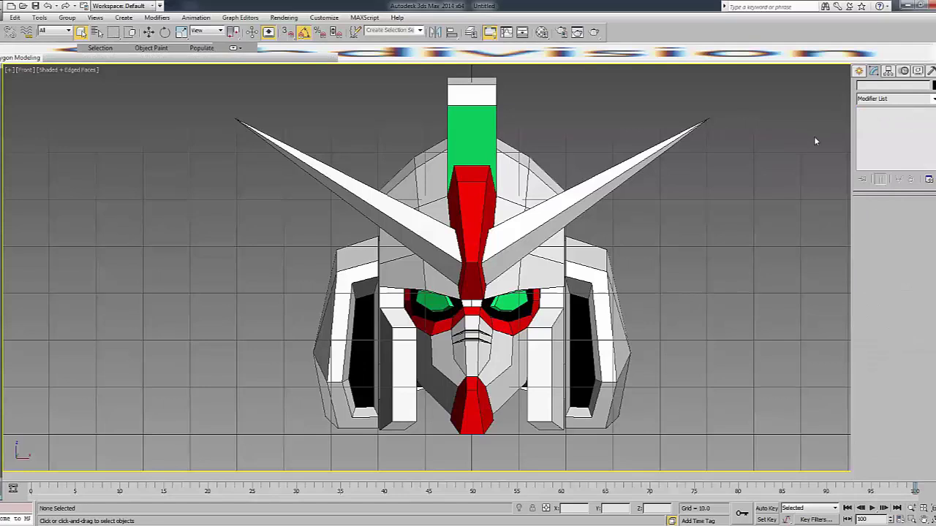
middle_drag(814, 136, 760, 134)
drag(915, 111, 816, 156)
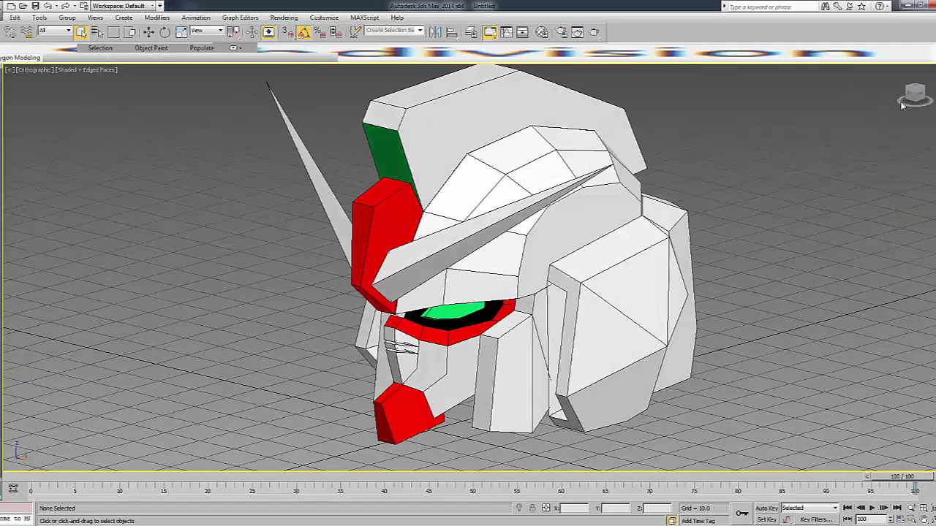
alt+middle_drag(763, 196, 753, 200)
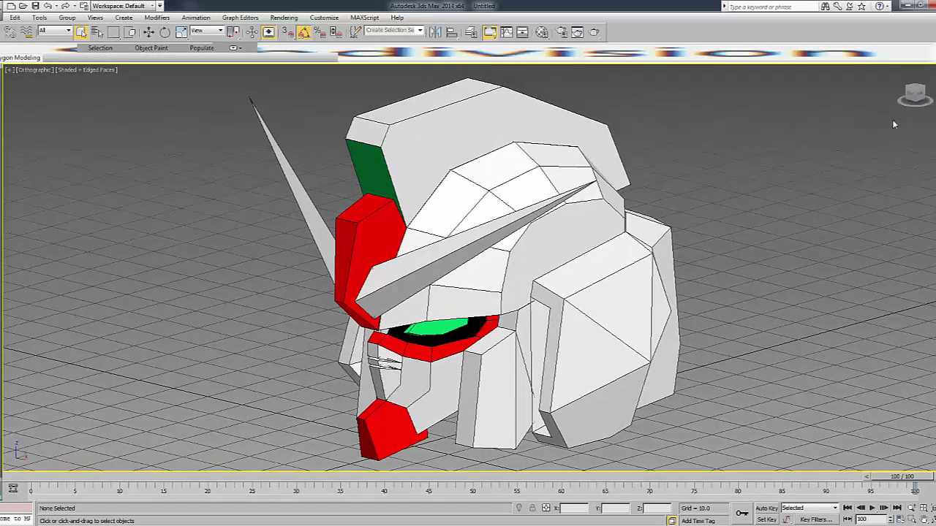
drag(891, 119, 862, 124)
mouse_move(752, 201)
alt+middle_down()
mouse_move(410, 212)
mouse_move(886, 122)
mouse_move(717, 256)
mouse_move(328, 239)
alt+middle_up()
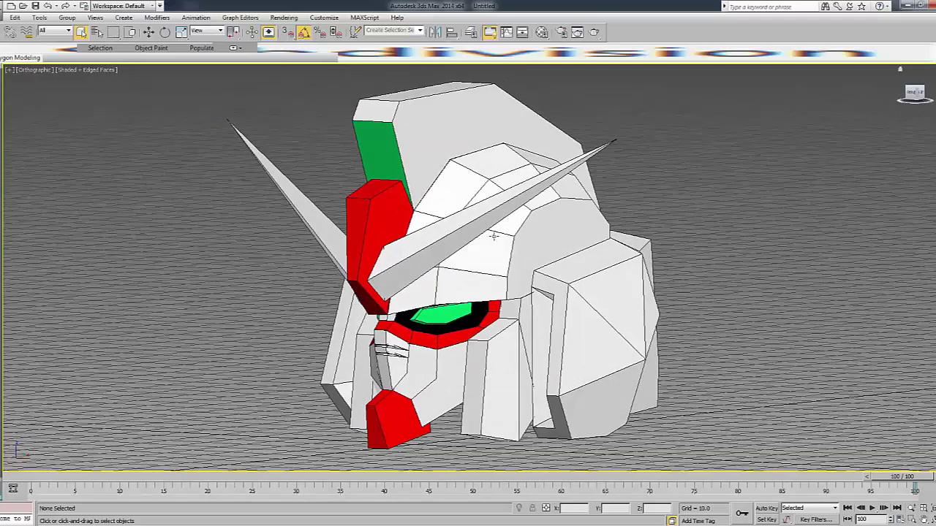
click(329, 239)
Assign the yellow material to both V-fin antennas in the Material Editor.
key(m)
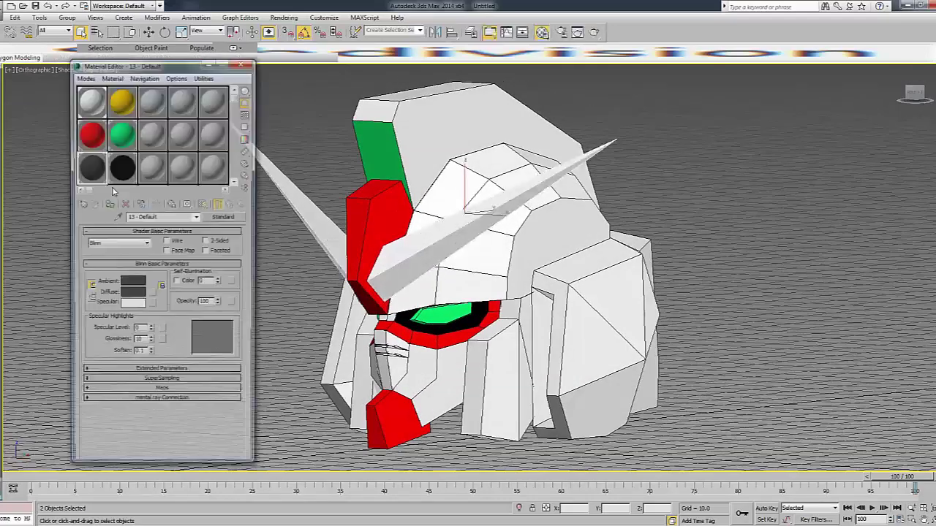
click(700, 169)
key(m)
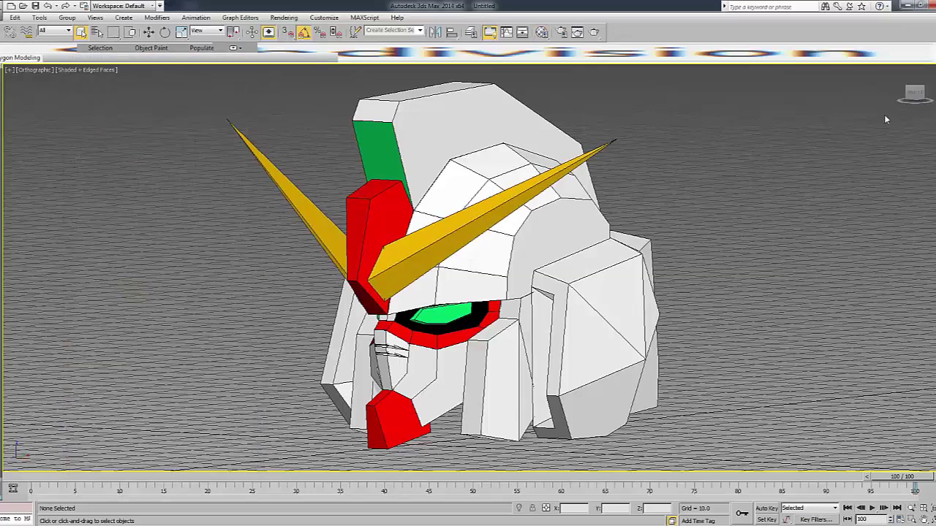
Inspect the head's other side, then select the face piece holding the eyes in front view.
mouse_move(883, 114)
alt+middle_down()
mouse_move(731, 132)
mouse_move(512, 256)
mouse_move(329, 263)
alt+middle_up()
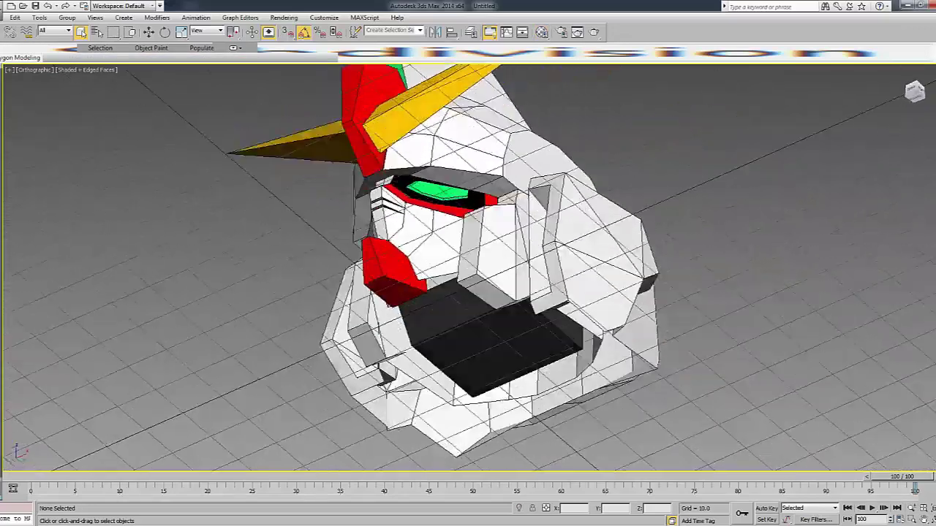
key(f)
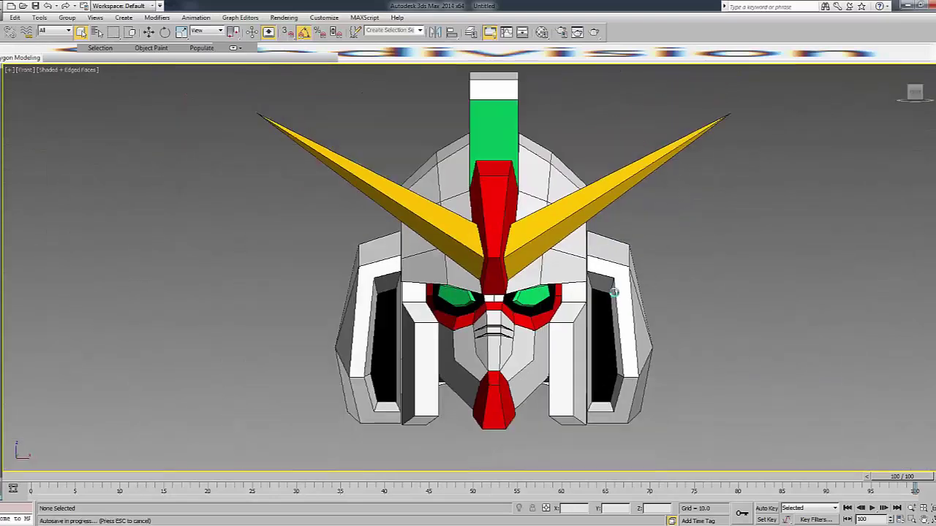
middle_drag(614, 292, 565, 299)
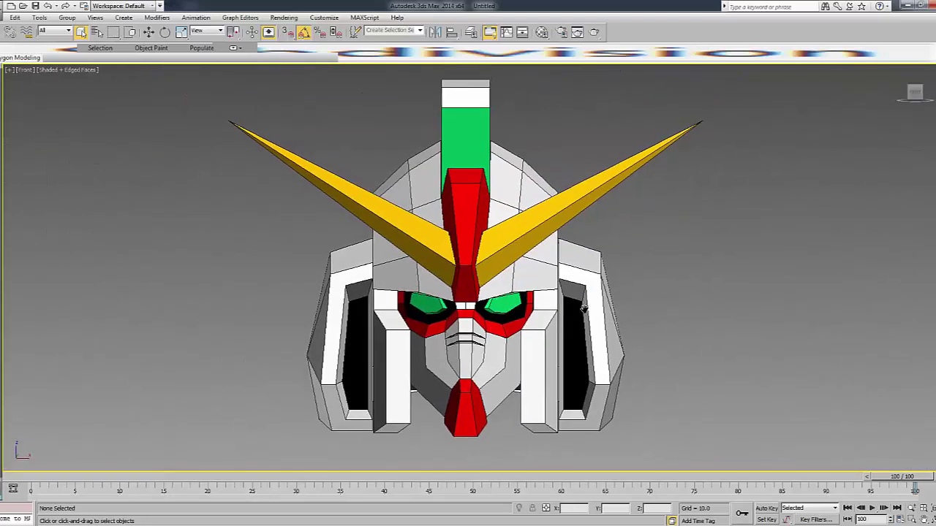
click(466, 308)
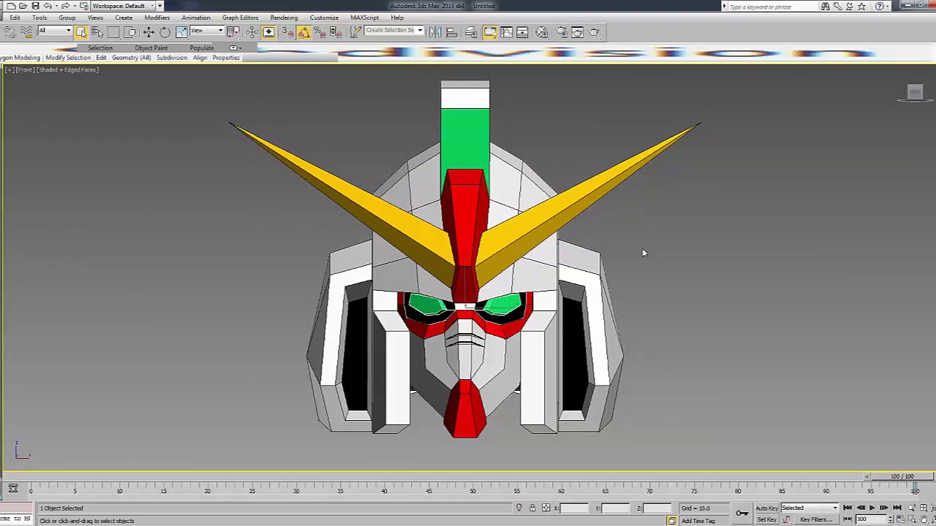
Enter sub-object editing on the eye piece and set the viewport to shaded with edges.
key(2)
key(F3)
right_click(463, 294)
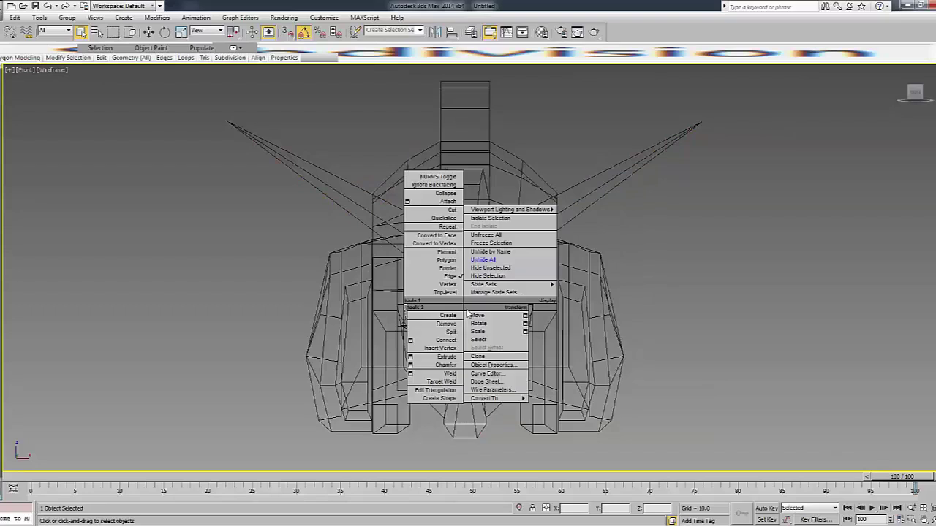
click(439, 255)
key(F3)
key(F3)
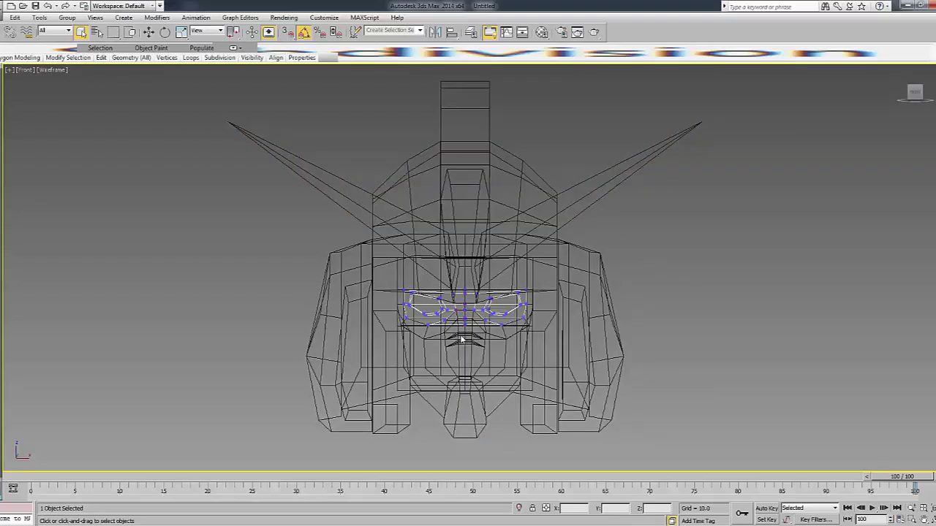
right_click(470, 294)
key(F3)
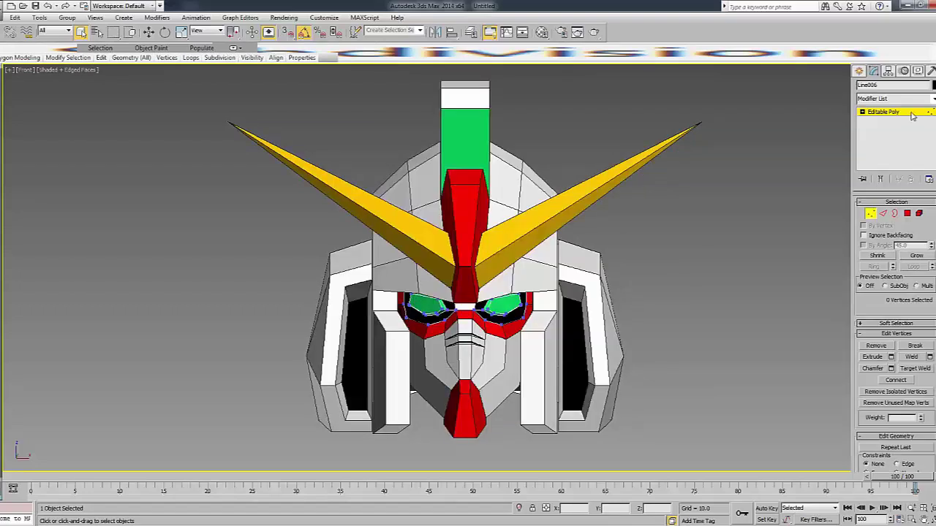
click(844, 149)
Give the small polygons between the eyes the black 14 - Default material, then select the green crest.
click(467, 307)
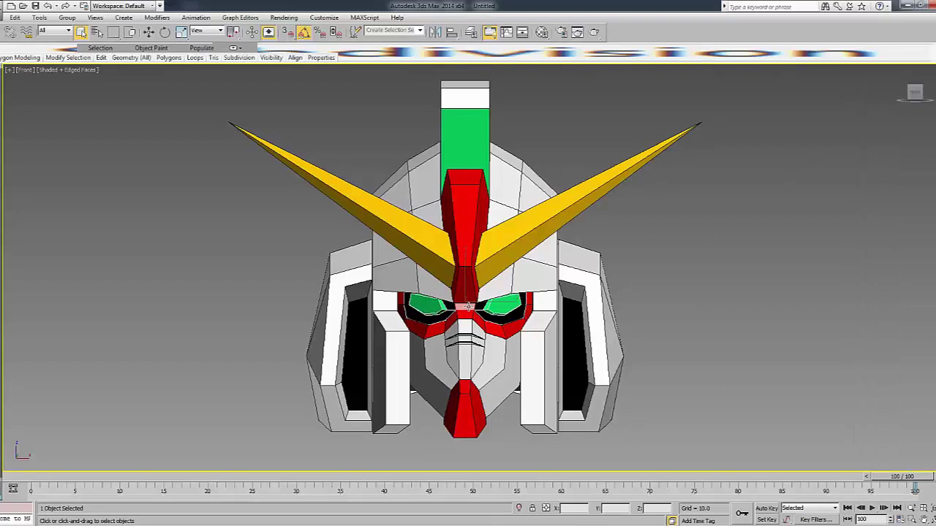
key(m)
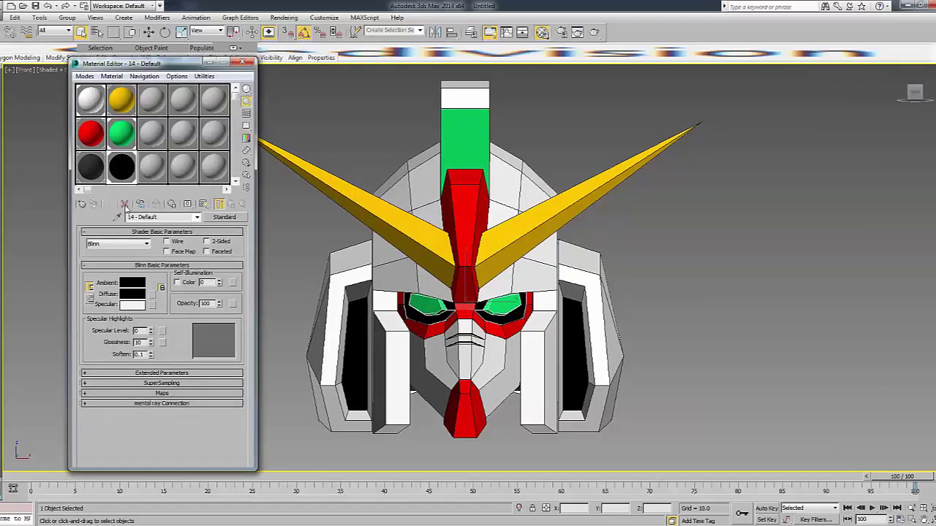
click(250, 61)
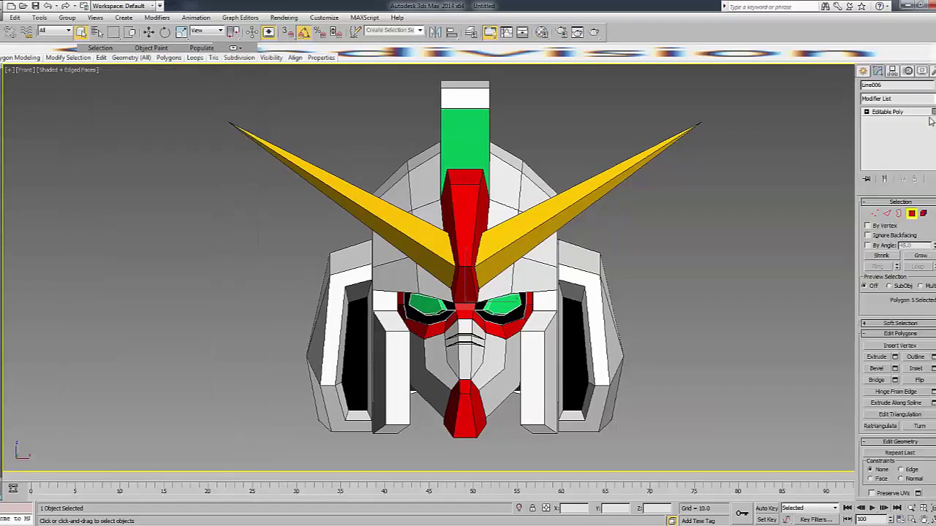
click(835, 144)
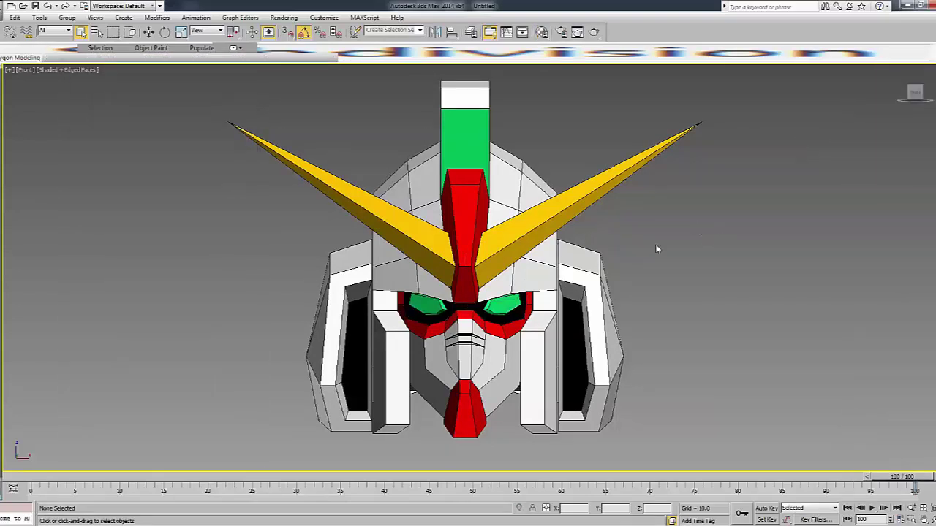
click(472, 120)
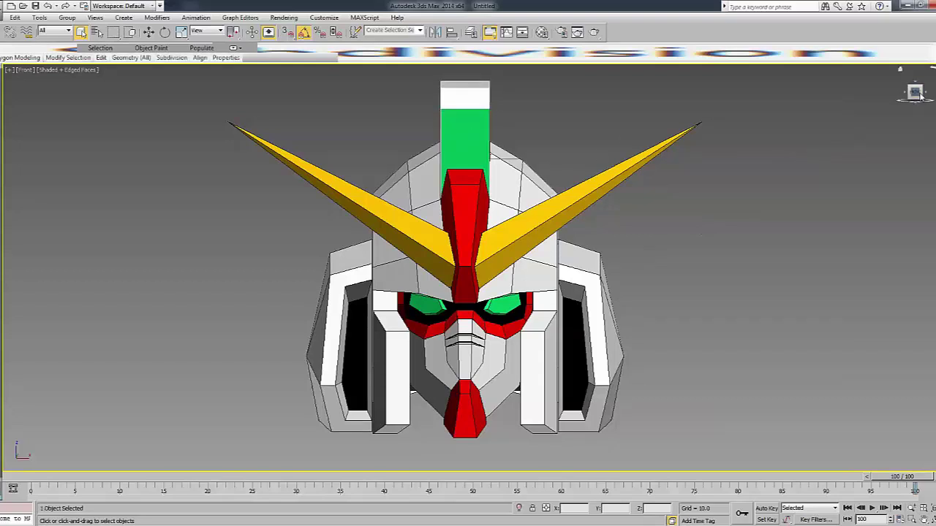